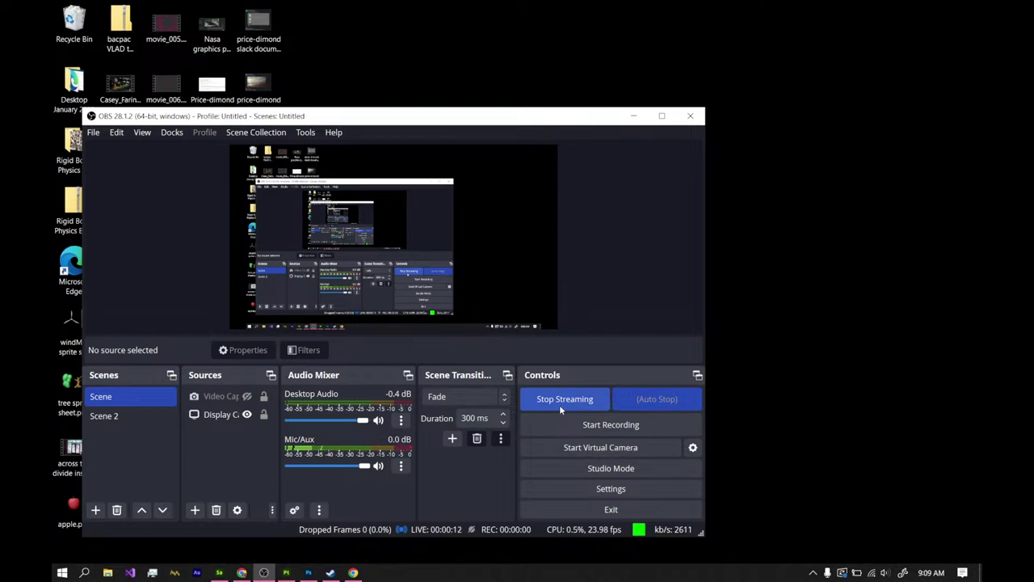
# Step: Bring the Chrome window with the Canvas page forward and move it up and left
pyautogui.moveTo(287, 574)
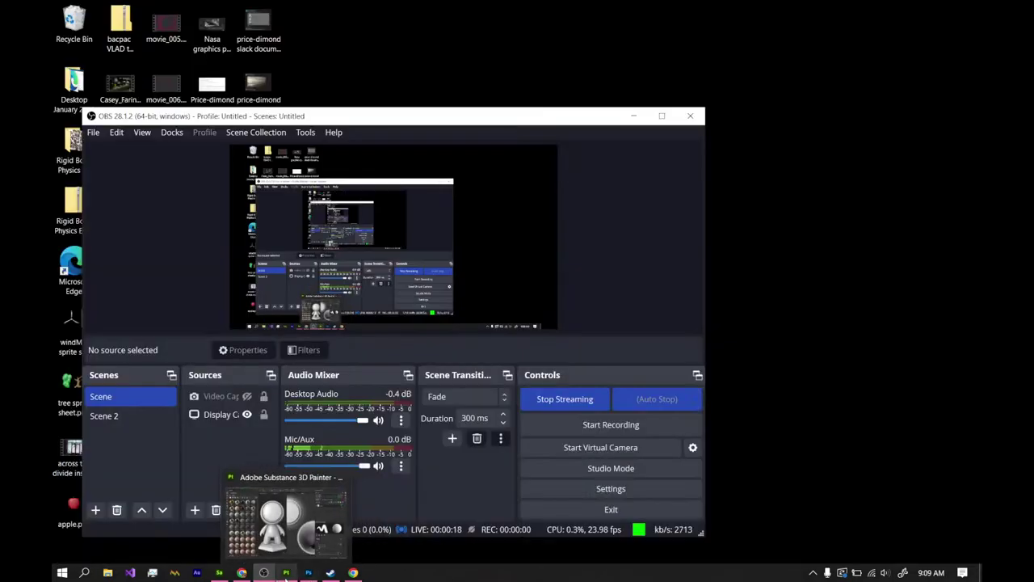
pyautogui.moveTo(354, 574)
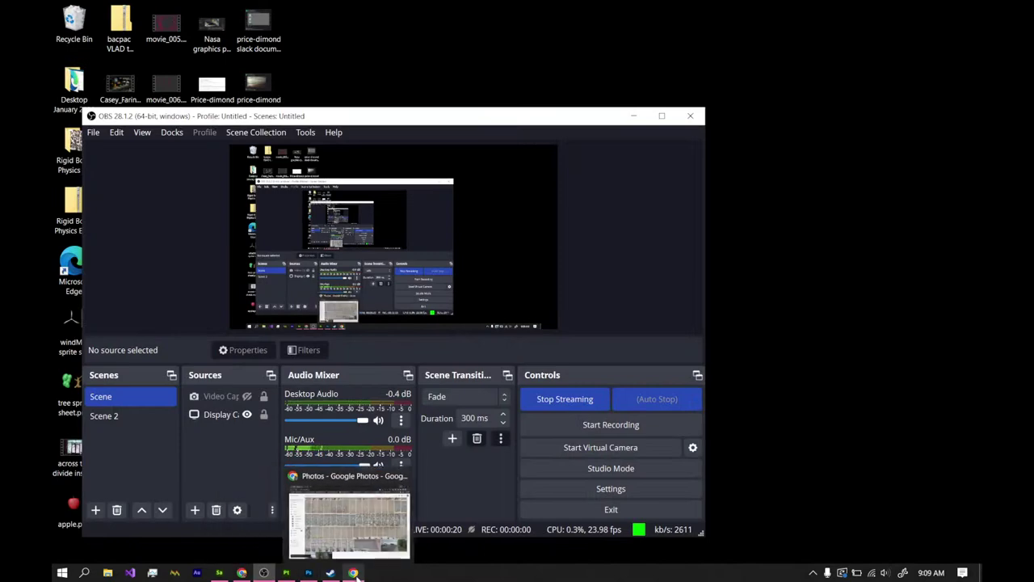
pyautogui.click(242, 571)
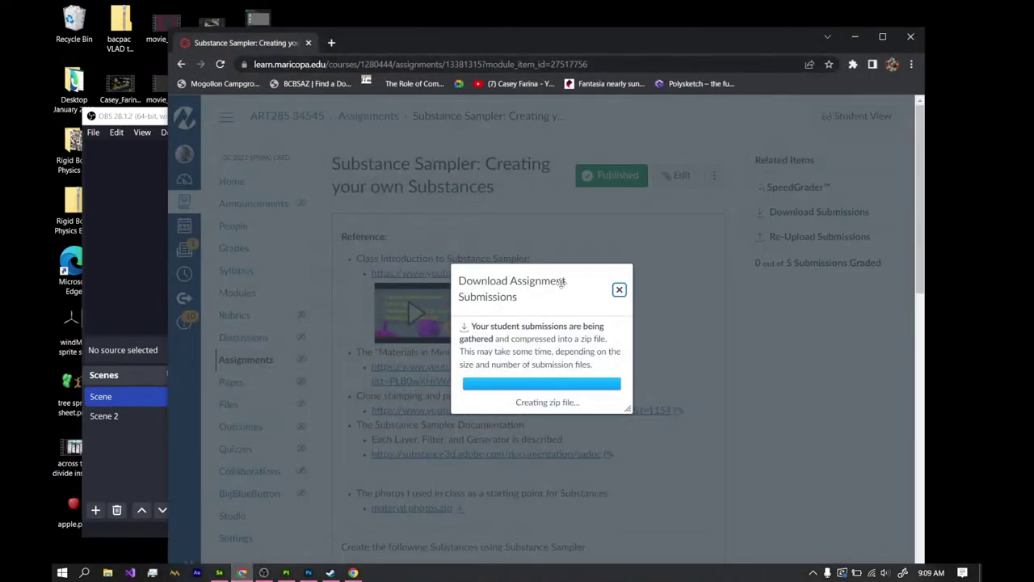
pyautogui.moveTo(582, 43); pyautogui.dragTo(547, 17)
# Step: In a new tab, search for the instructor's YouTube channel and open it from the results
pyautogui.hotkey('ctrl', 't')
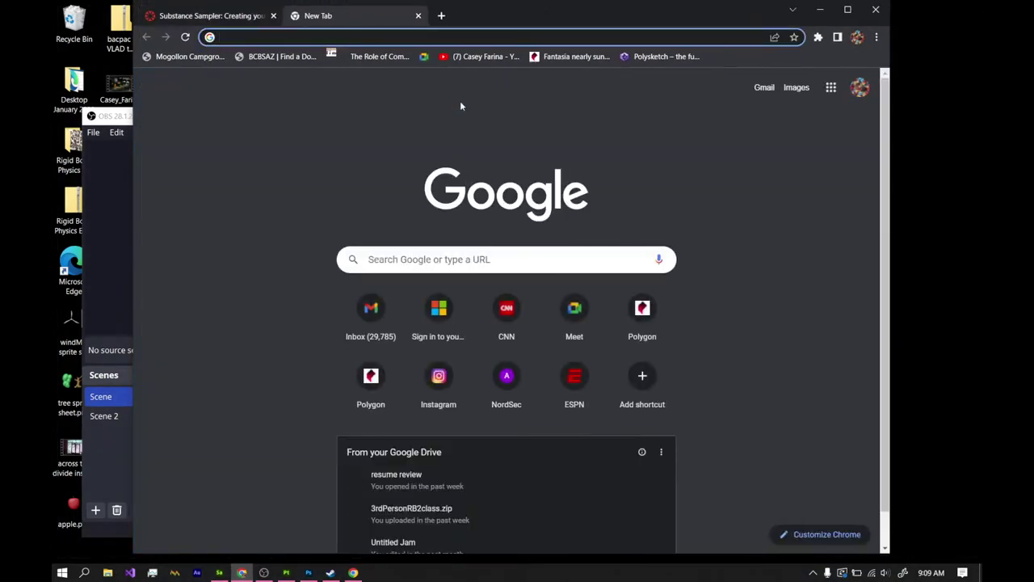
pyautogui.write('casey farina yout')
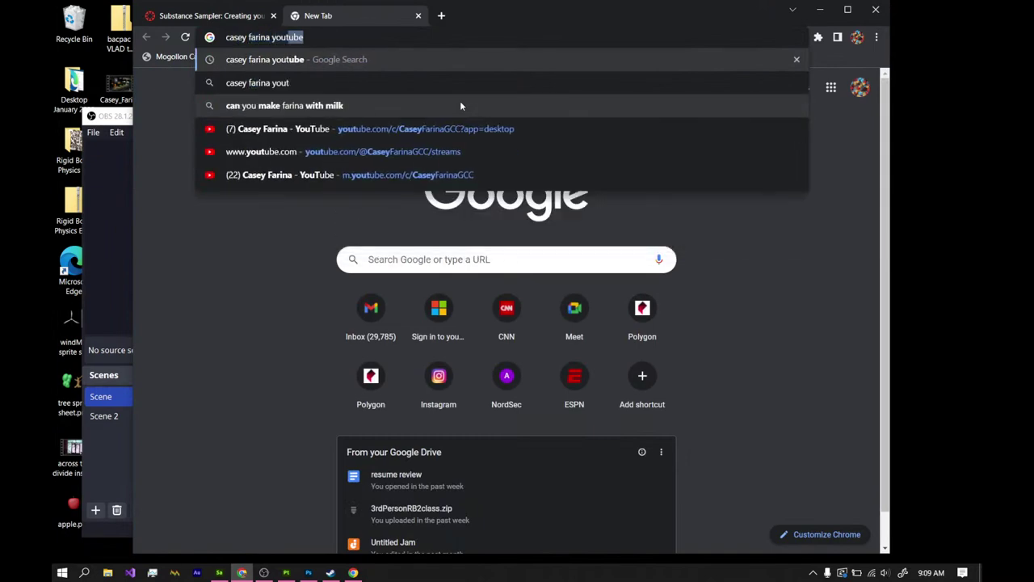
pyautogui.press('Return')
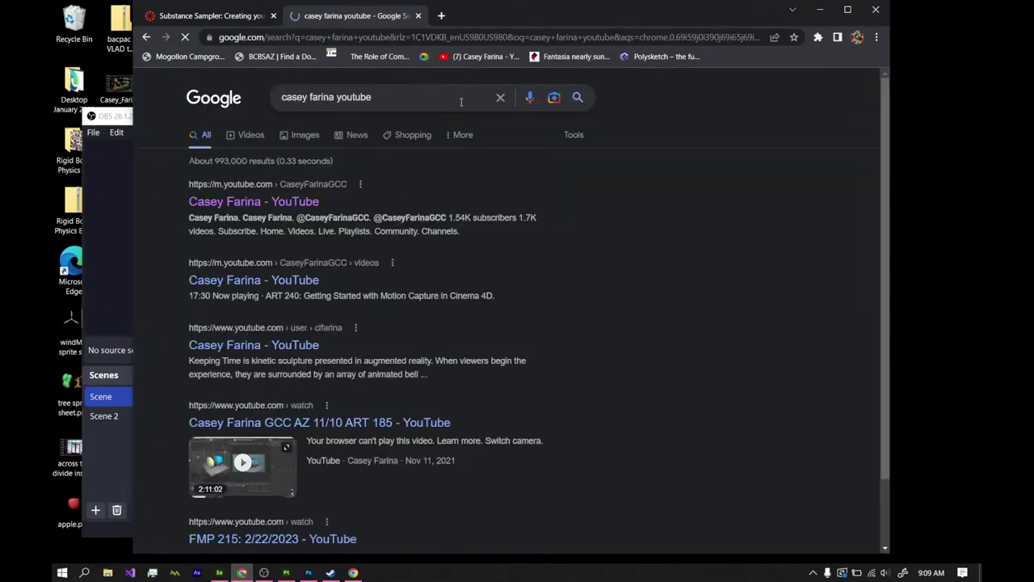
pyautogui.click(296, 208)
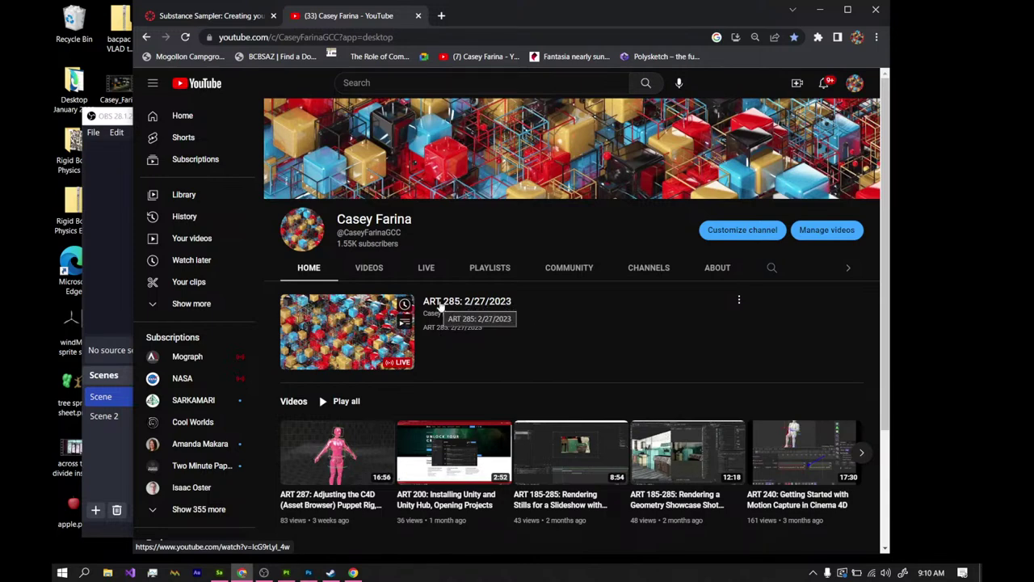
# Step: Open the ART 285: 2/27/2023 stream, lower its volume, check system volume, then return to OBS
pyautogui.click(352, 352)
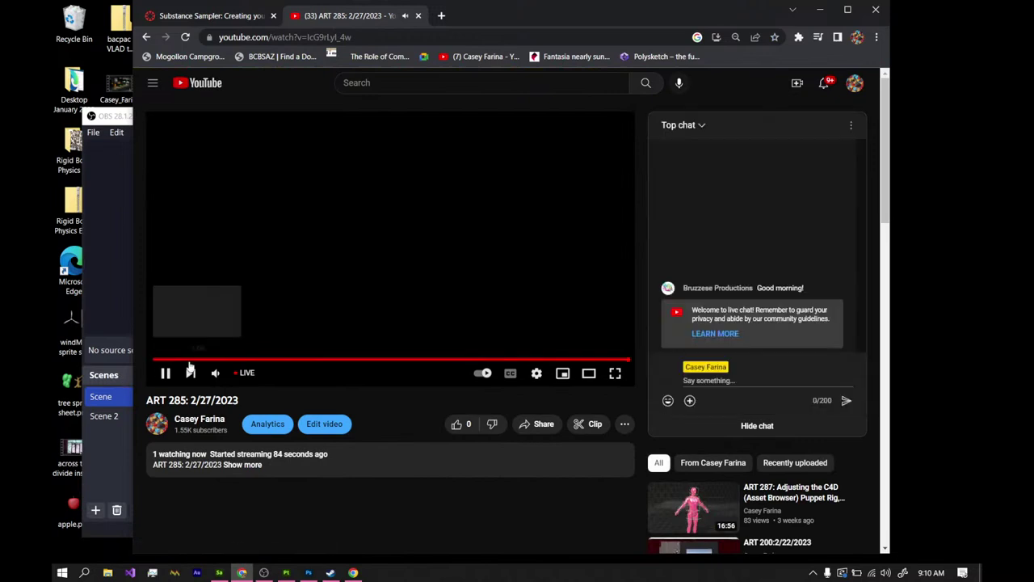
pyautogui.moveTo(244, 372)
pyautogui.mouseDown()
pyautogui.moveTo(234, 374)
pyautogui.moveTo(260, 381)
pyautogui.mouseUp()
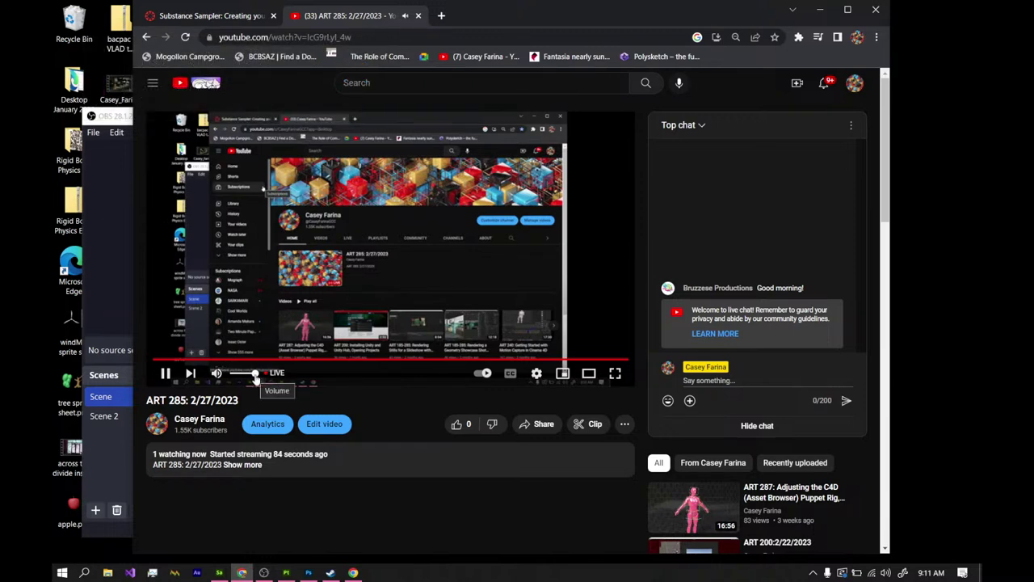
pyautogui.press('XF86AudioRaiseVolume')
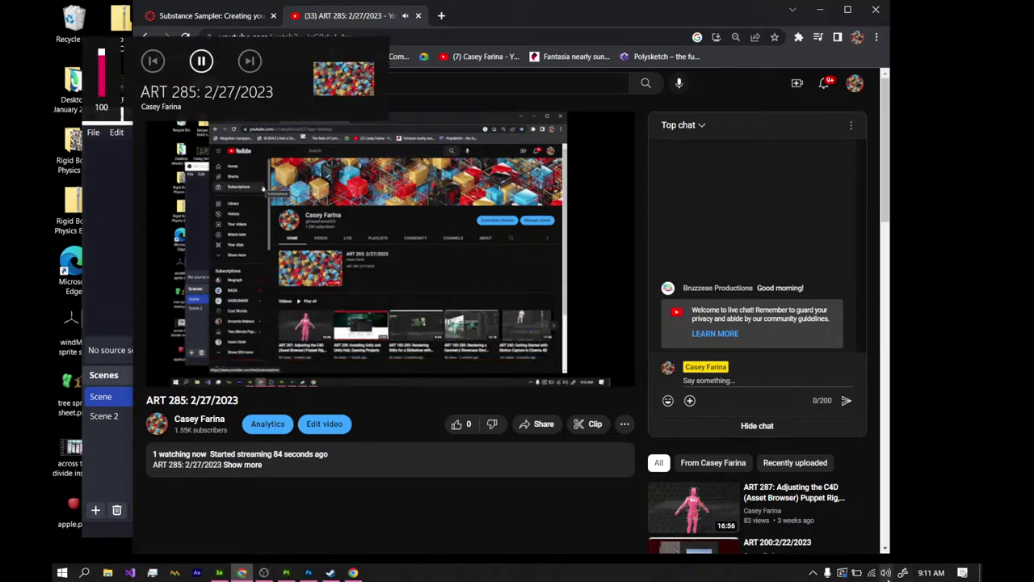
pyautogui.click(885, 571)
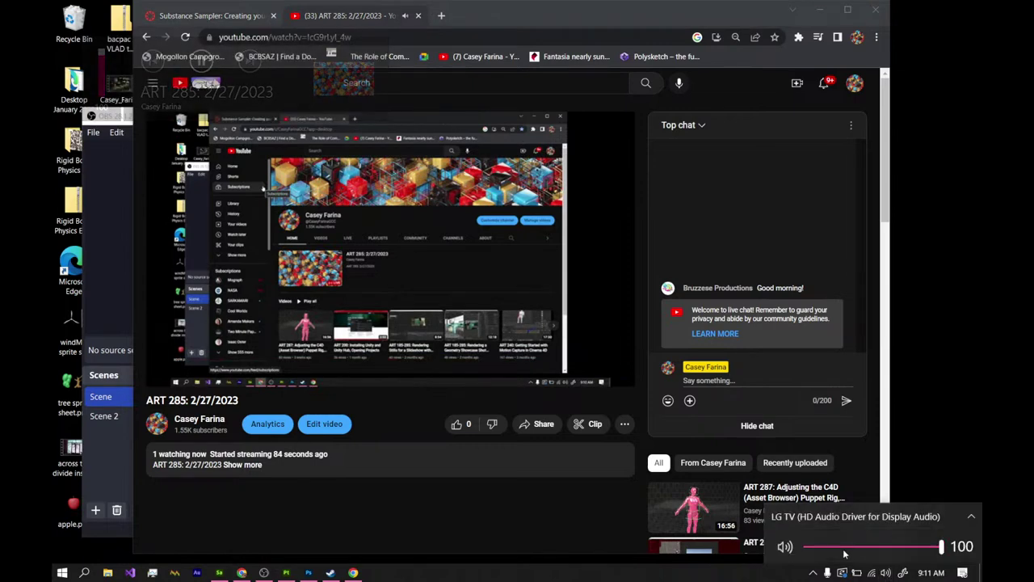
pyautogui.click(106, 449)
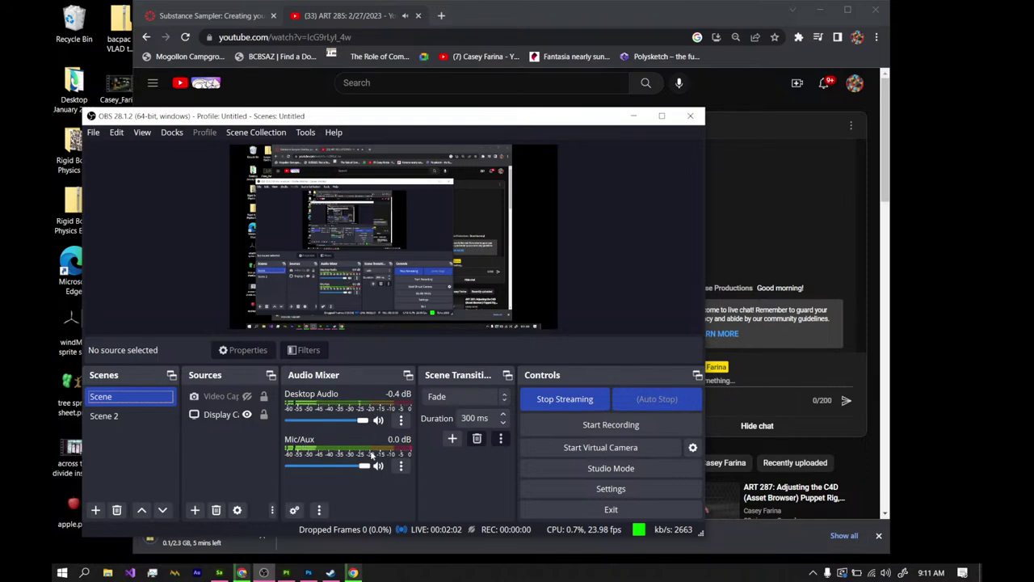
# Step: View the Mic/Aux source properties without changes, then bring the stream page back in front
pyautogui.click(400, 468)
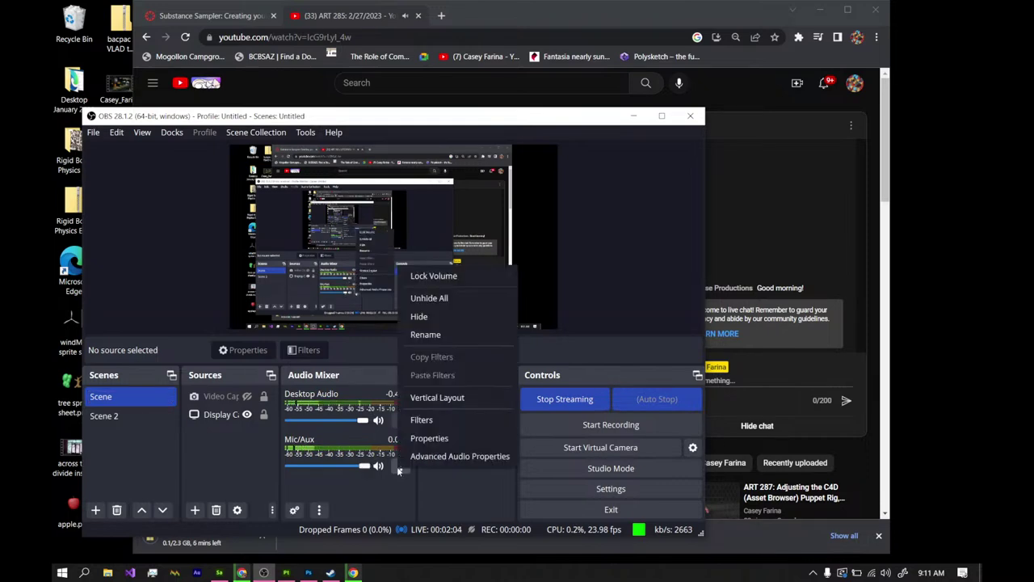
pyautogui.click(424, 438)
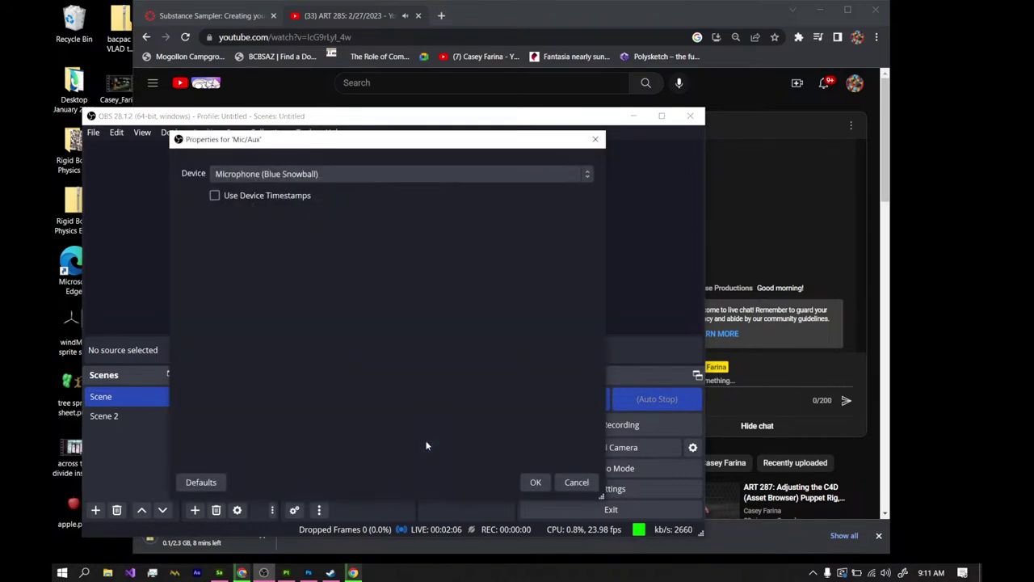
pyautogui.click(536, 482)
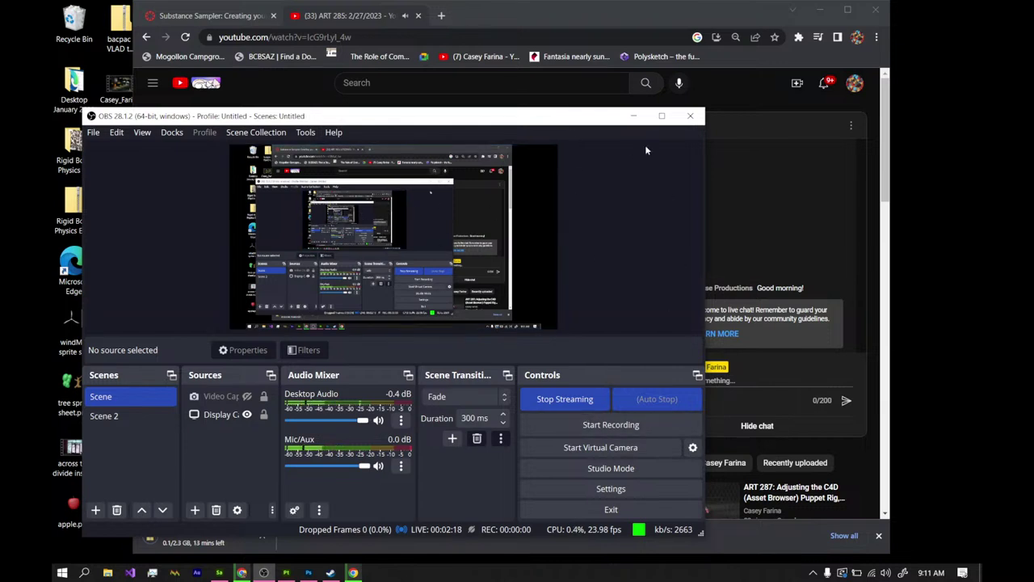
pyautogui.click(777, 168)
# Step: Pause and resume the live stream, then switch to the Canvas assignment tab
pyautogui.click(165, 374)
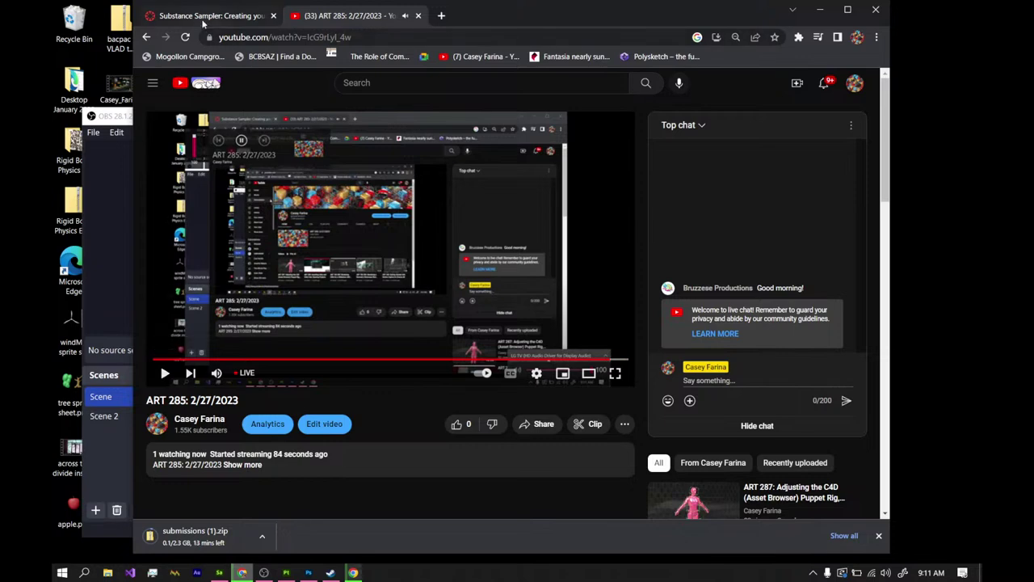
pyautogui.click(165, 373)
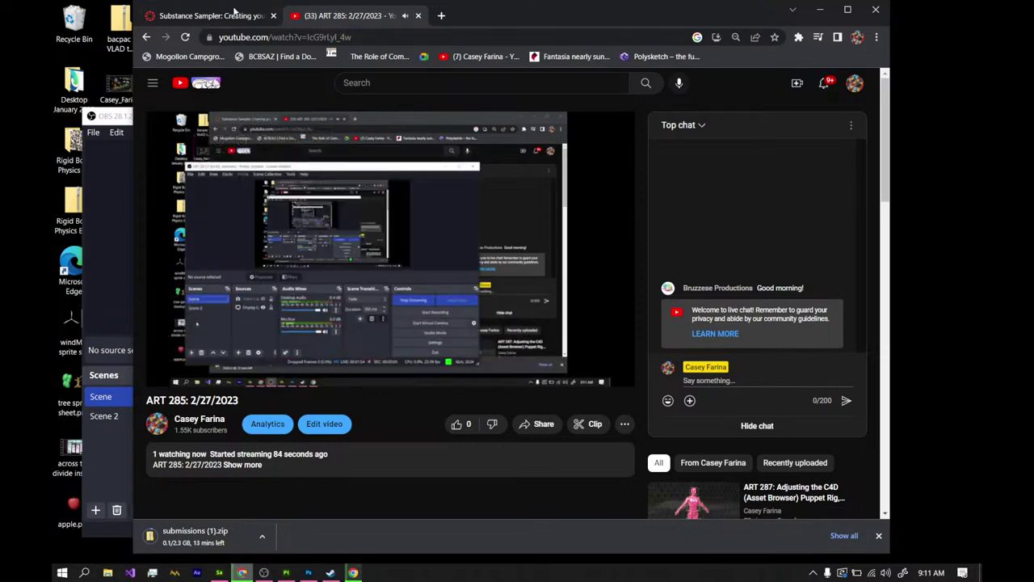
pyautogui.hotkey('ctrl', 'pageup')
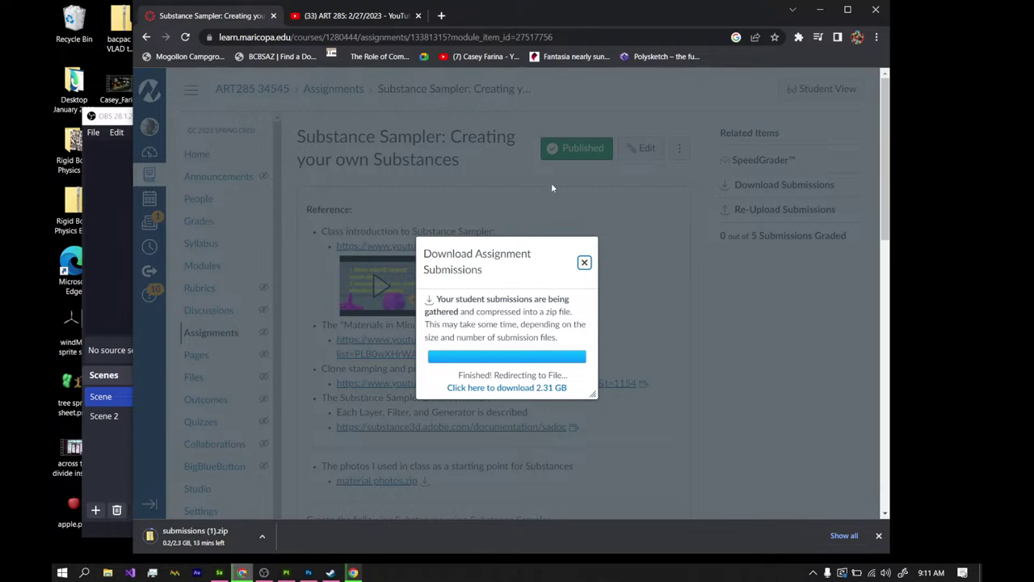
# Step: Download the submissions for the Simulation Reel: Rendered in Red Shift assignment from Modules
pyautogui.click(584, 262)
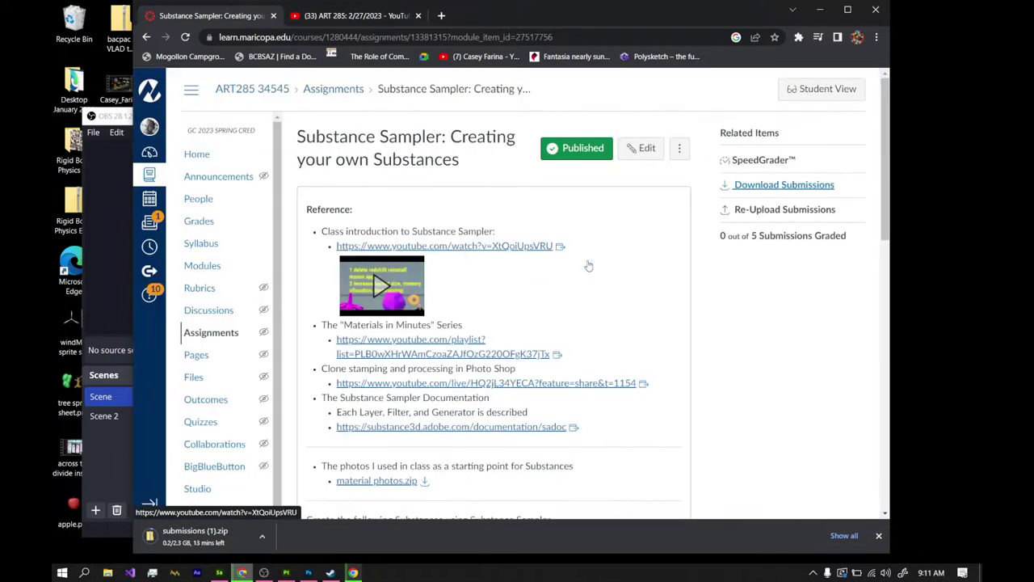
pyautogui.click(202, 266)
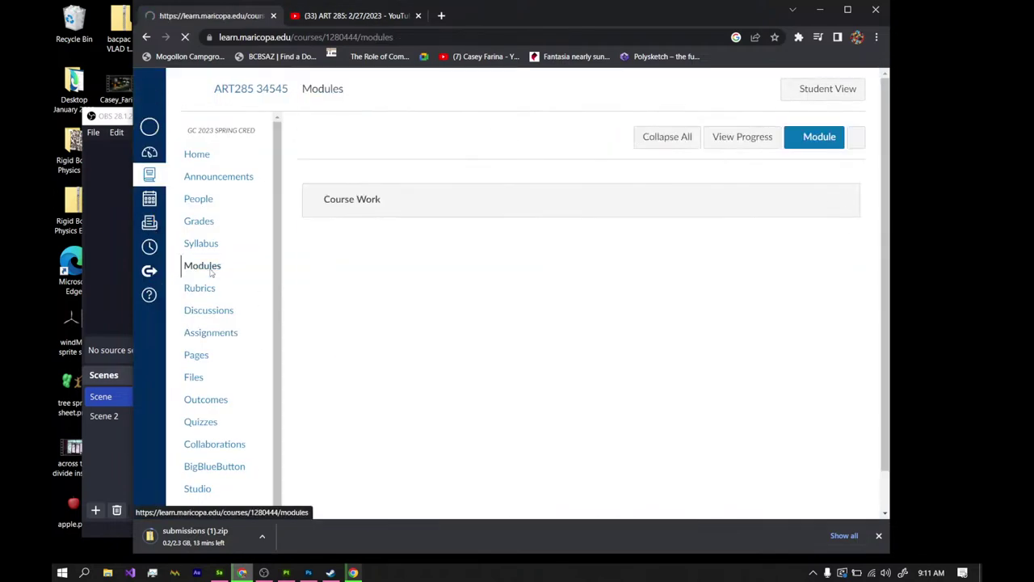
pyautogui.scroll(-2, 651, 381)
pyautogui.scroll(-1, 650, 380)
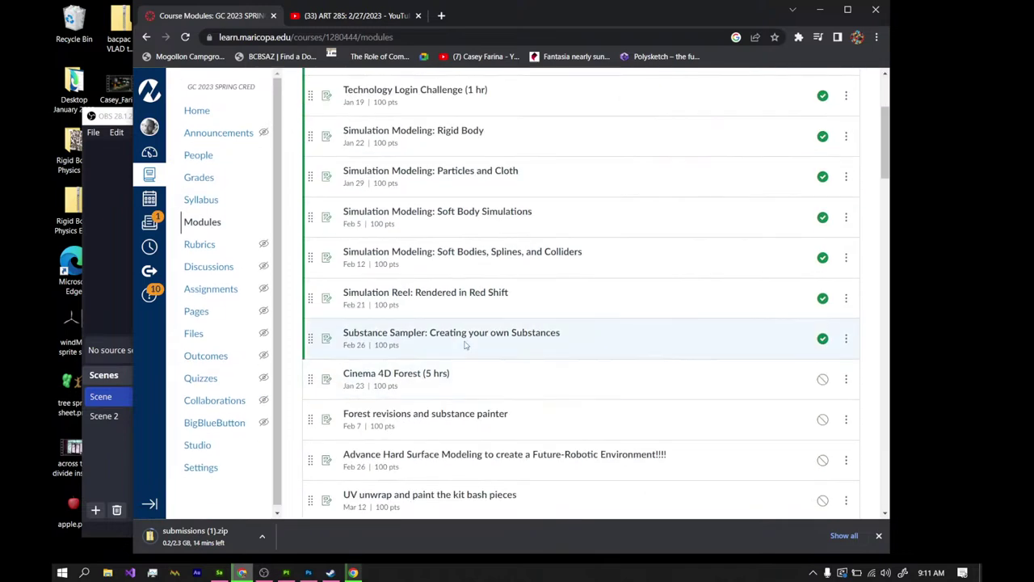
pyautogui.click(475, 297)
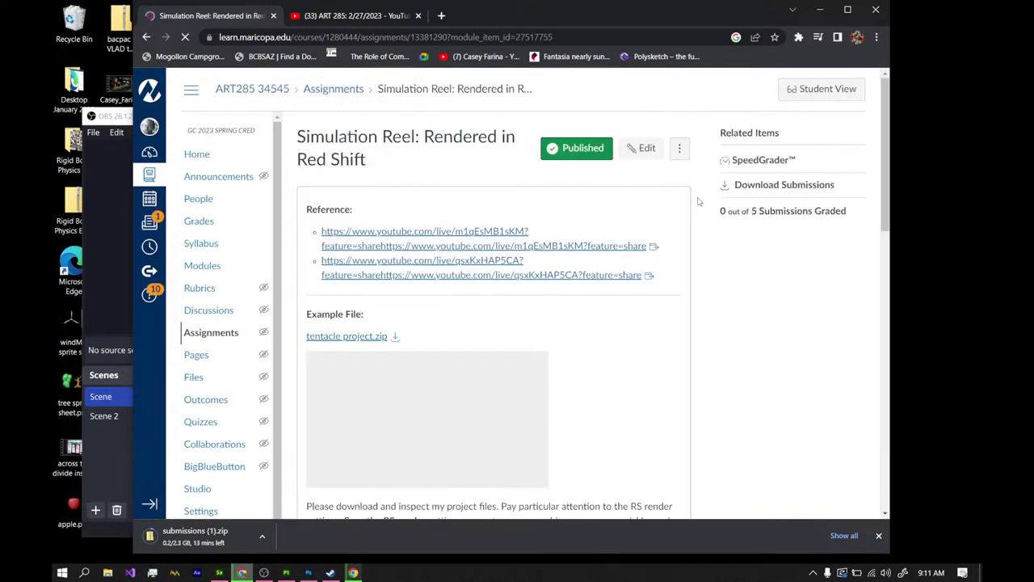
pyautogui.click(780, 186)
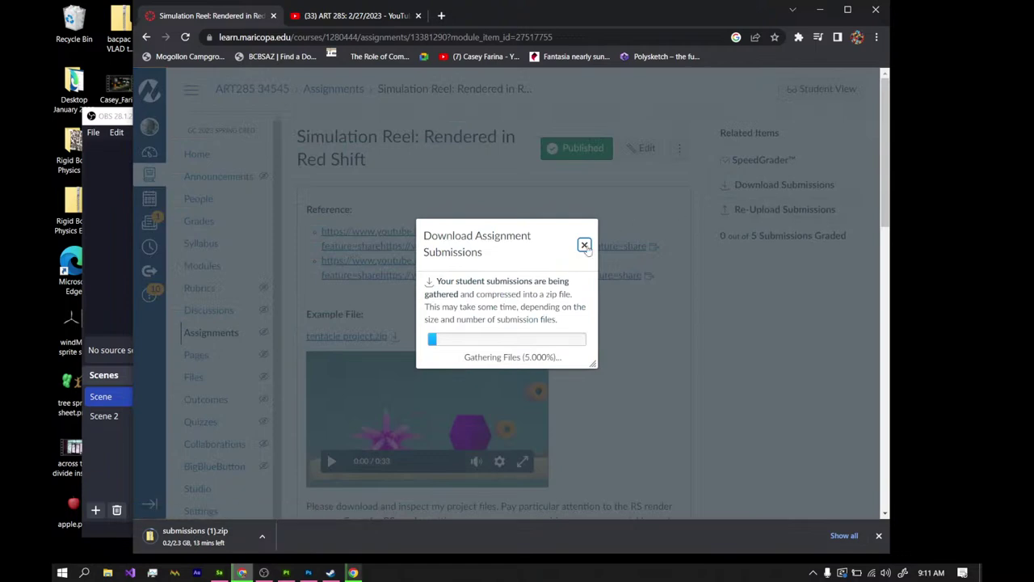
# Step: Return to the YouTube stream tab and minimize the OBS window
pyautogui.click(349, 17)
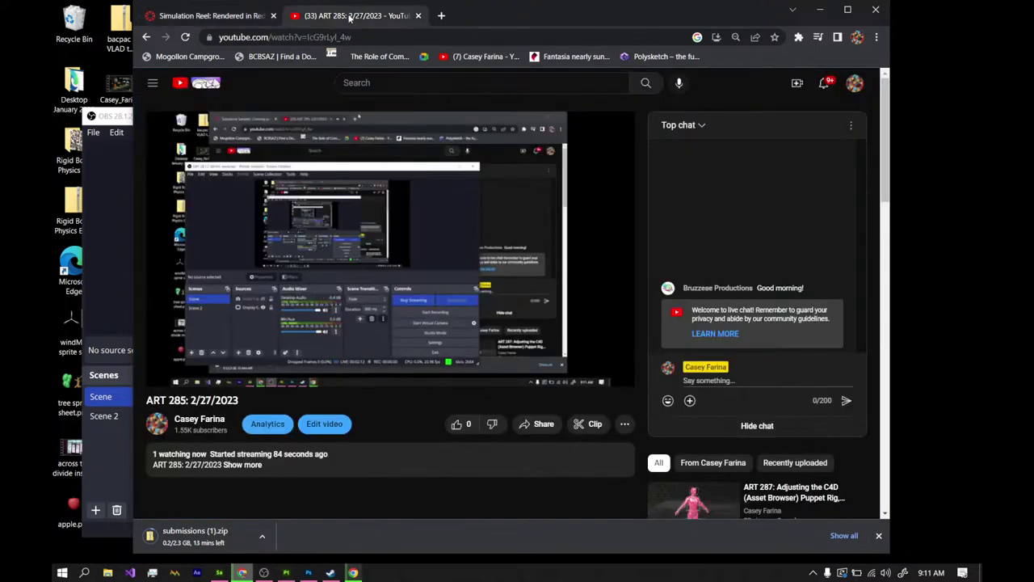
pyautogui.click(105, 186)
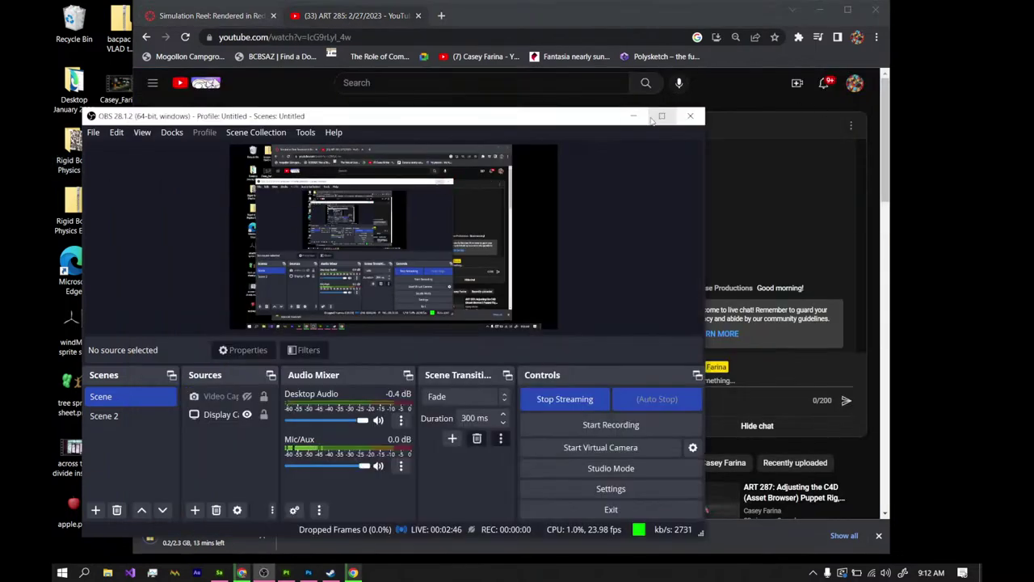
pyautogui.click(264, 572)
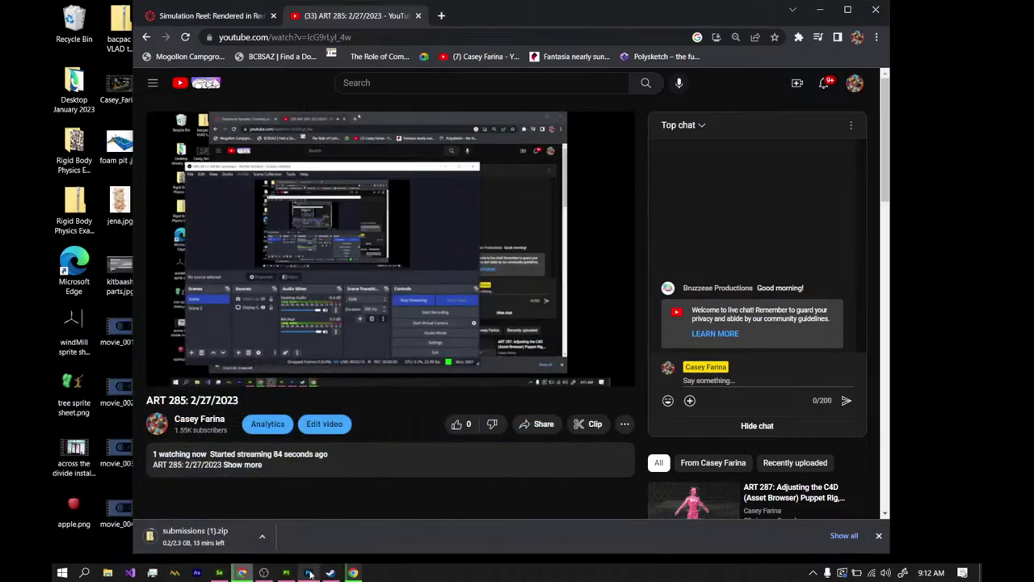
# Step: Bring Photoshop forward, open the Downloads folder in File Explorer, then return to the YouTube stream
pyautogui.click(308, 572)
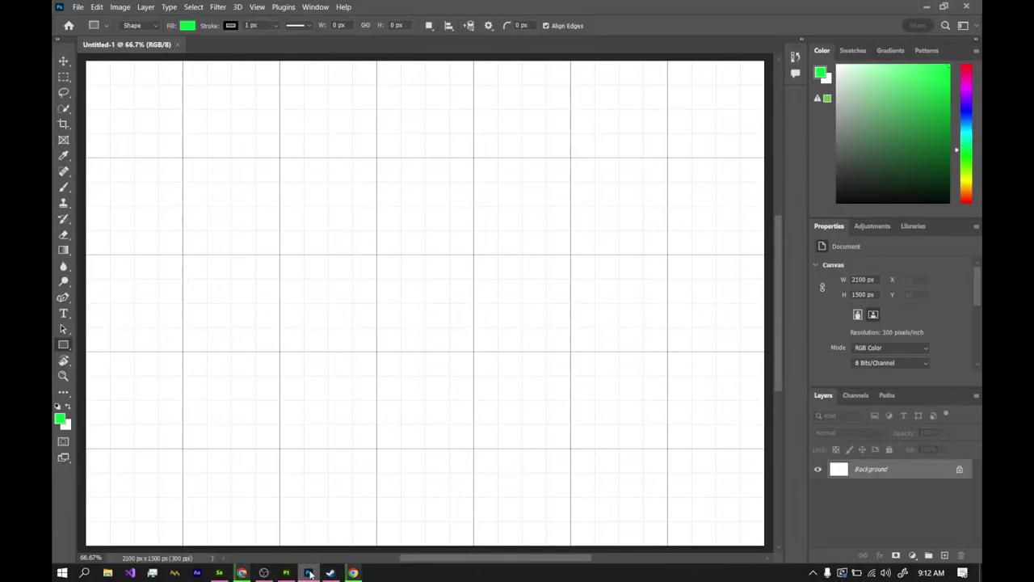
pyautogui.click(108, 573)
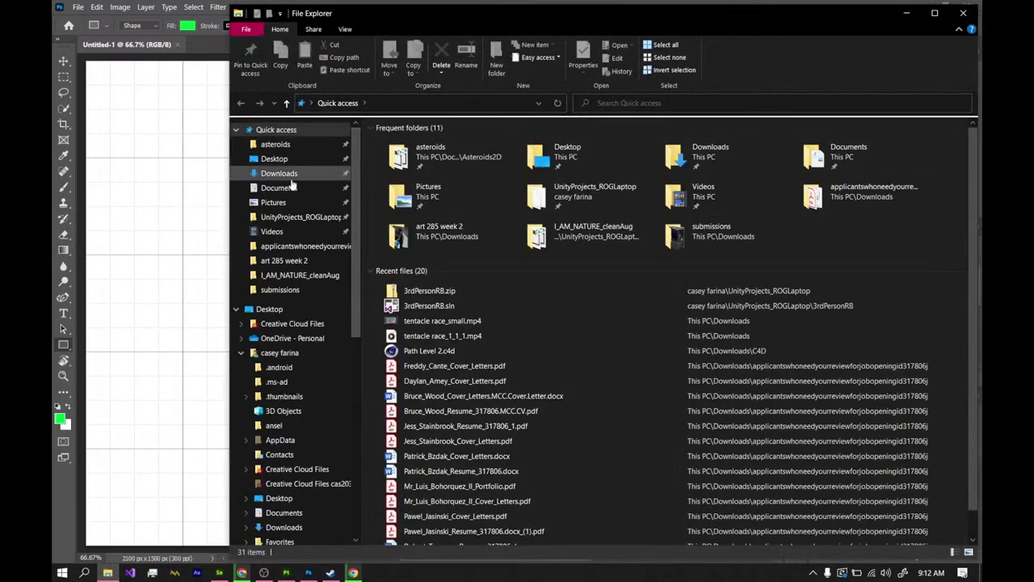
pyautogui.click(291, 174)
pyautogui.click(247, 571)
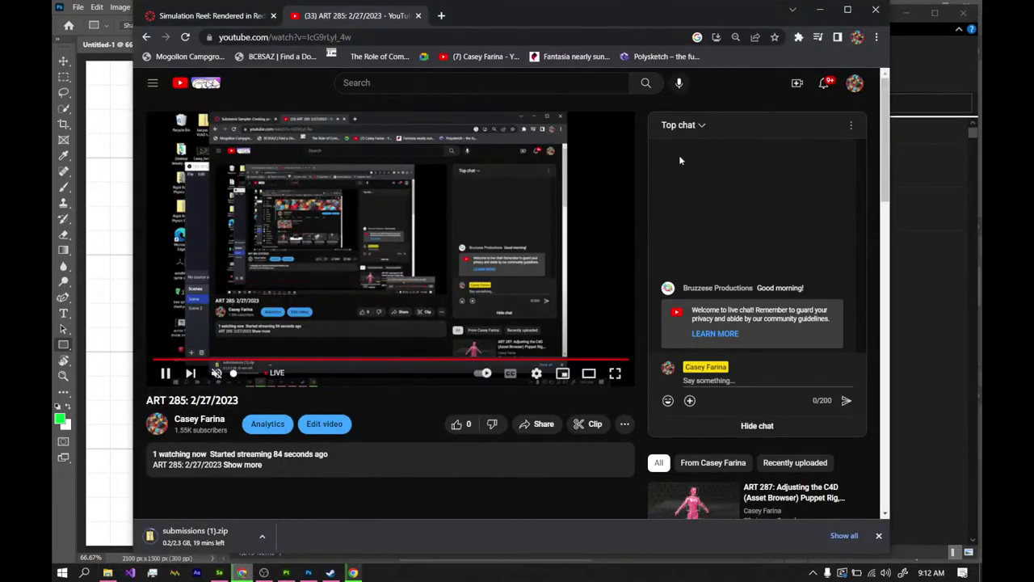
# Step: Post 'Hello! GodMorning' in the live chat, then switch to the Canvas assignment tab
pyautogui.click(717, 381)
pyautogui.write('He')
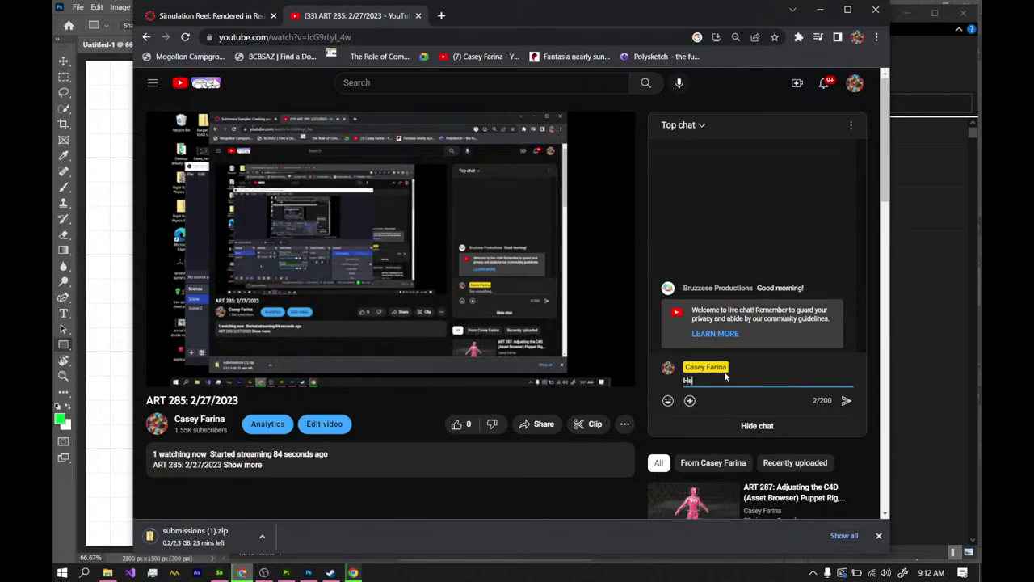
pyautogui.write('llo! GodMorning')
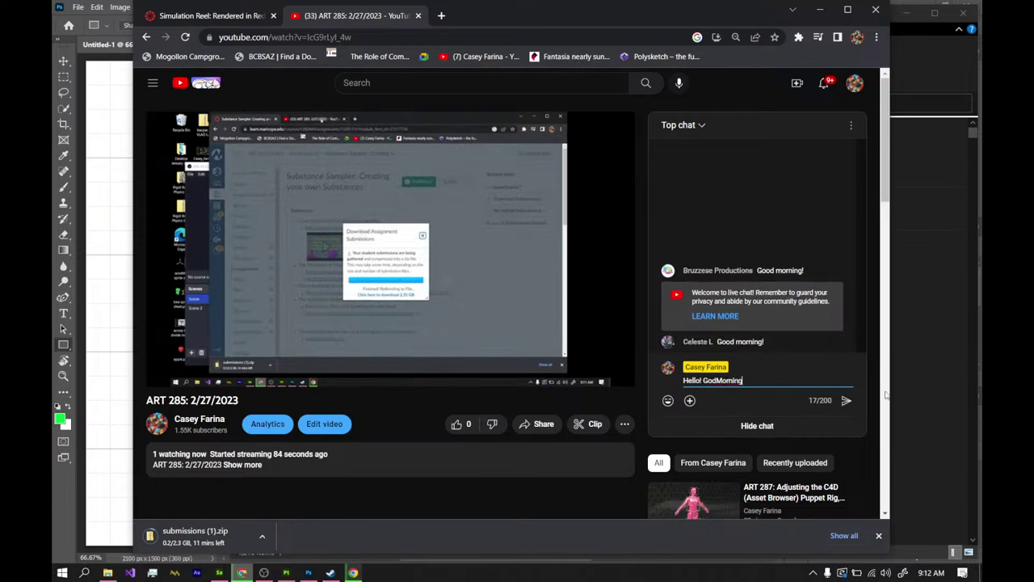
pyautogui.click(846, 401)
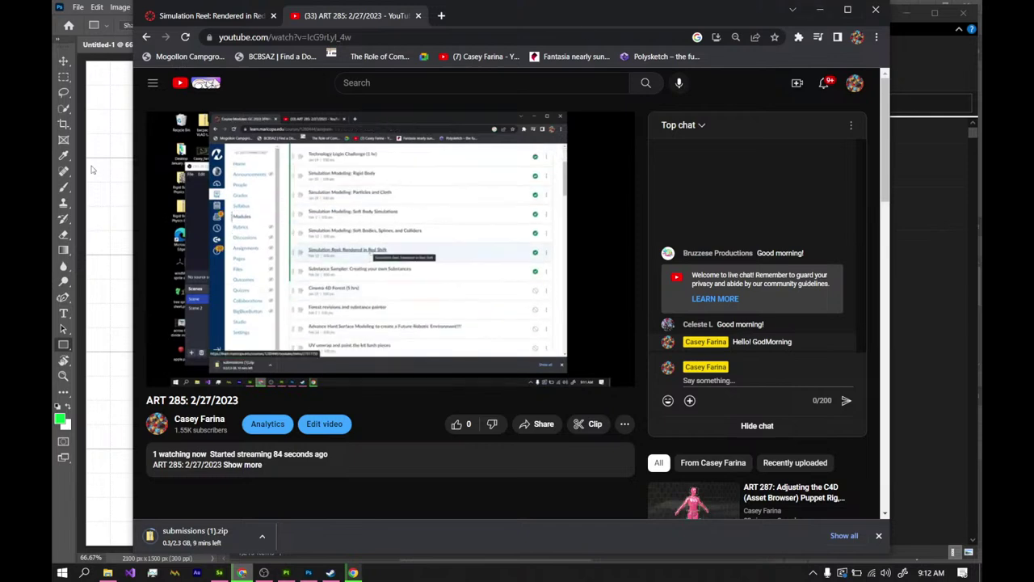
pyautogui.click(194, 17)
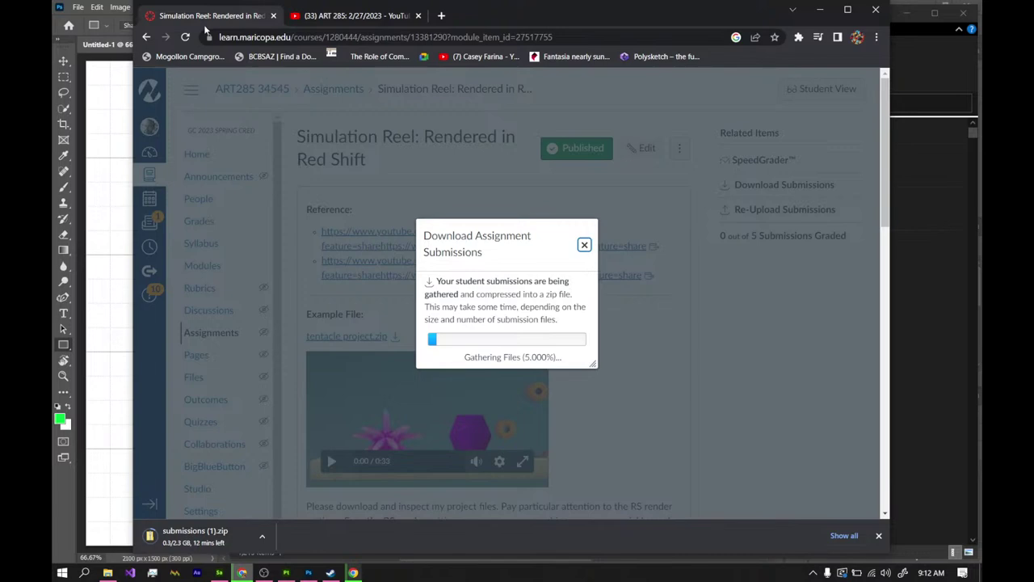
# Step: Bring the Downloads folder window forward, then switch to Photoshop
pyautogui.click(934, 169)
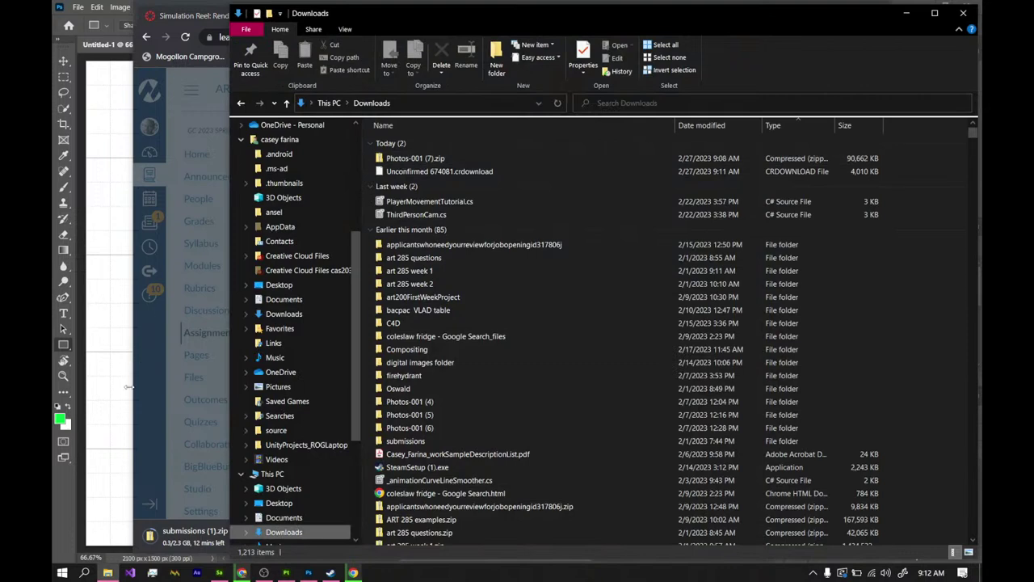
pyautogui.click(121, 385)
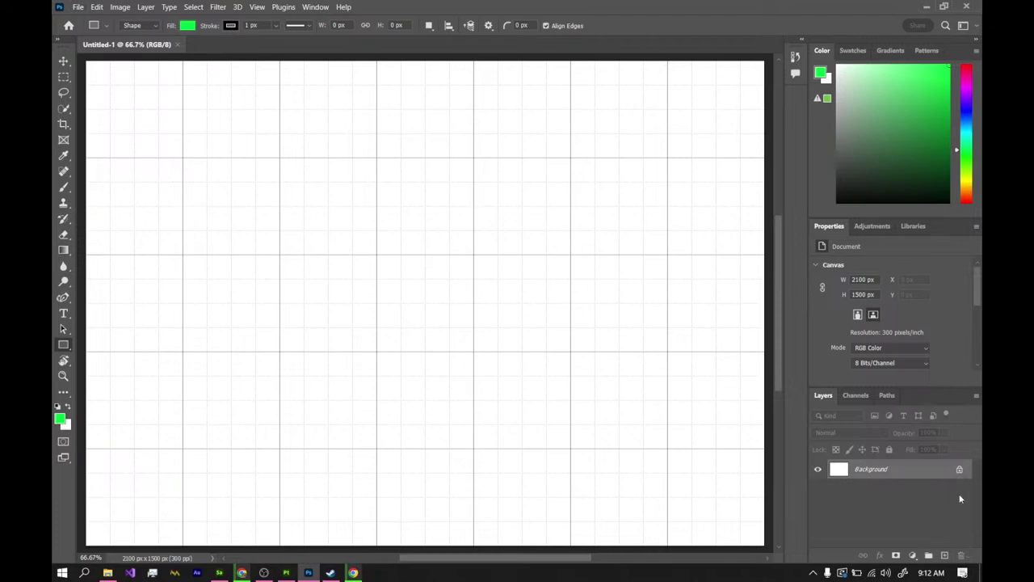
# Step: Unlock the Background into Layer 0 and launch File > Automate > Photomerge
pyautogui.click(961, 469)
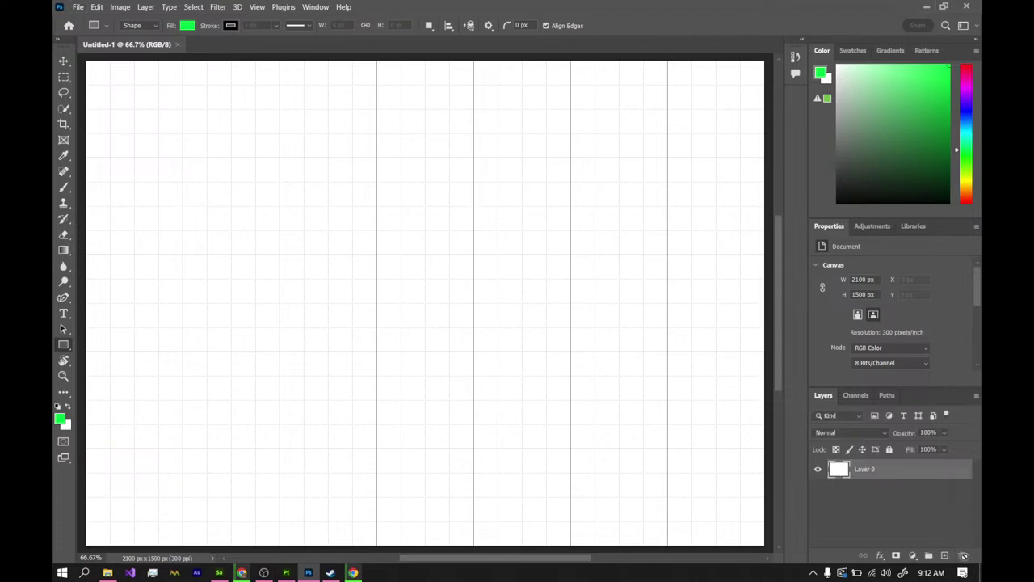
pyautogui.click(953, 523)
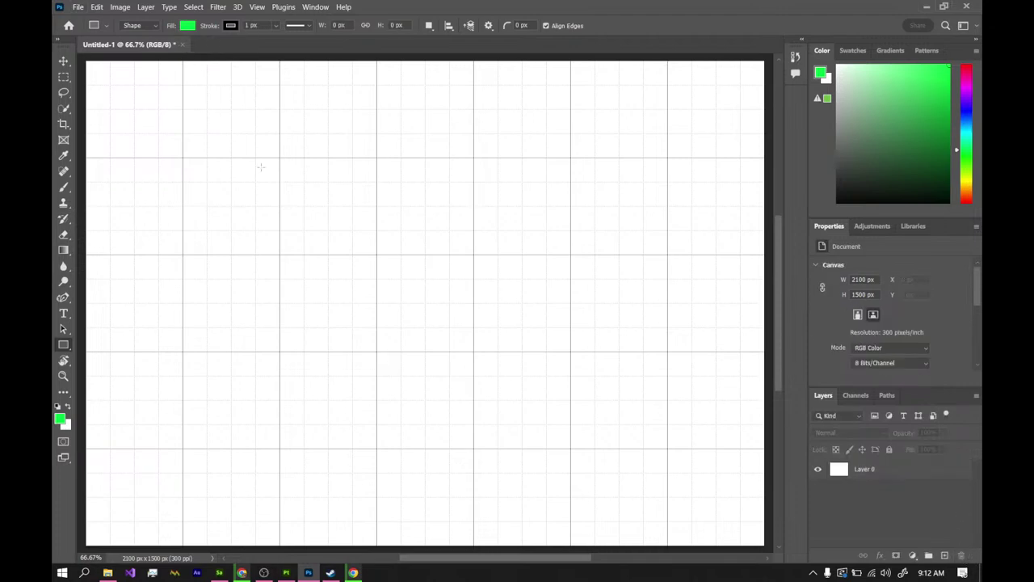
pyautogui.click(78, 7)
pyautogui.click(77, 12)
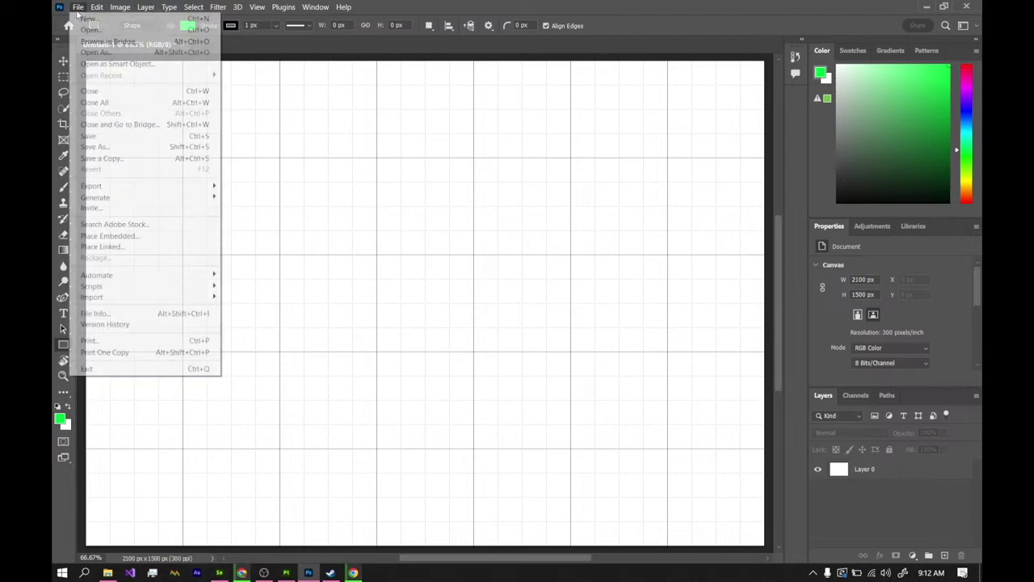
pyautogui.click(77, 9)
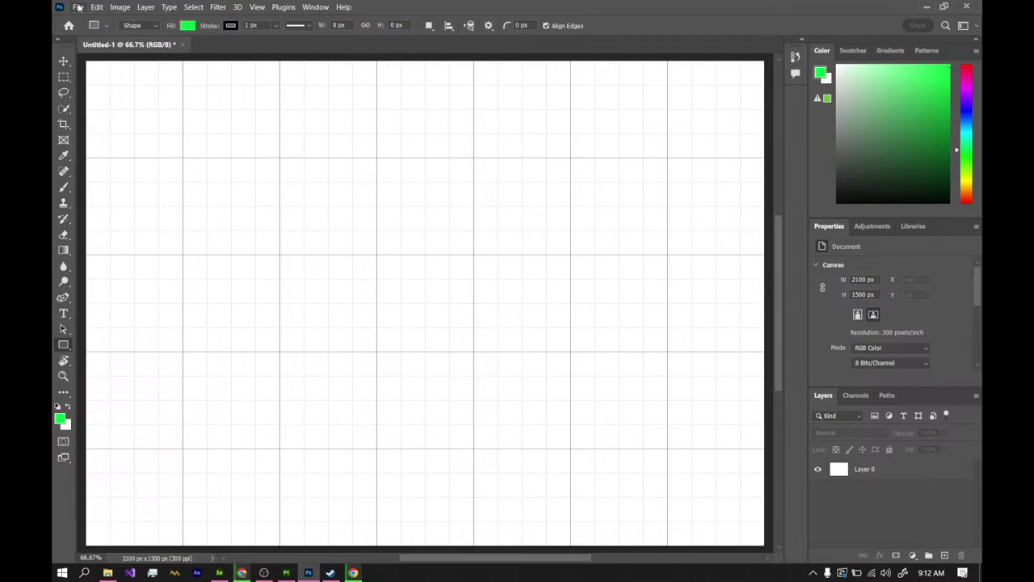
pyautogui.click(77, 8)
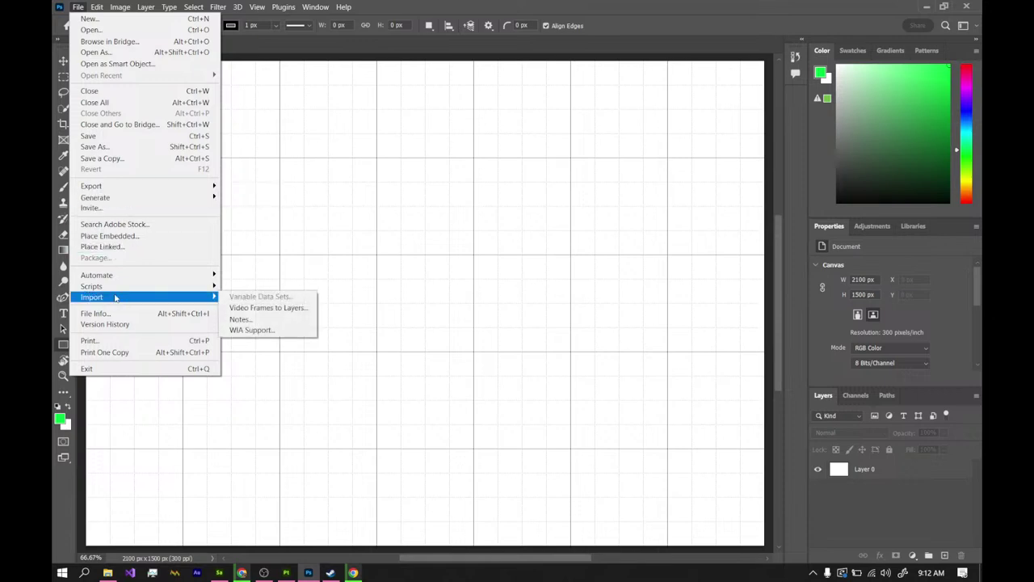
pyautogui.moveTo(126, 275)
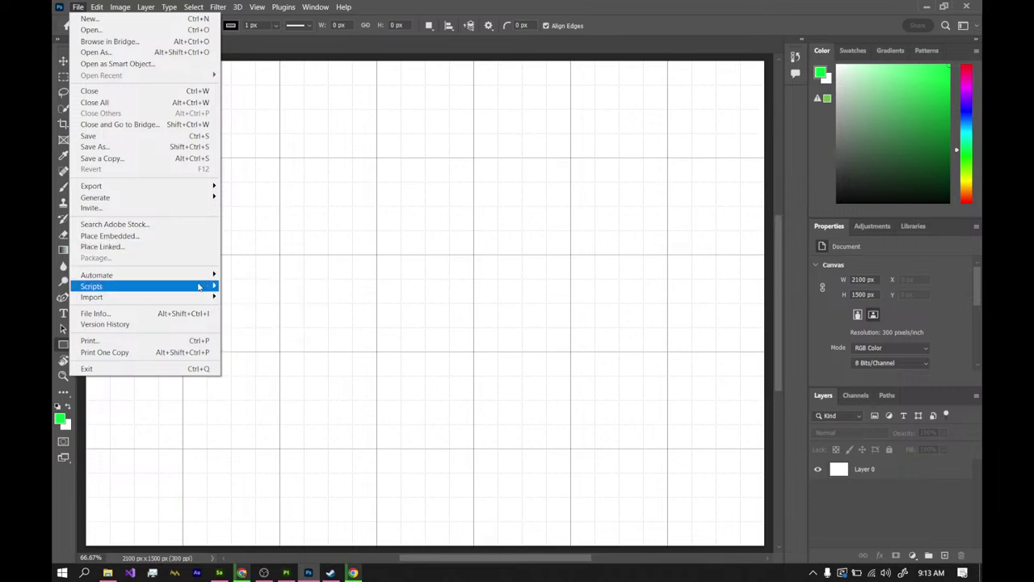
pyautogui.moveTo(202, 274)
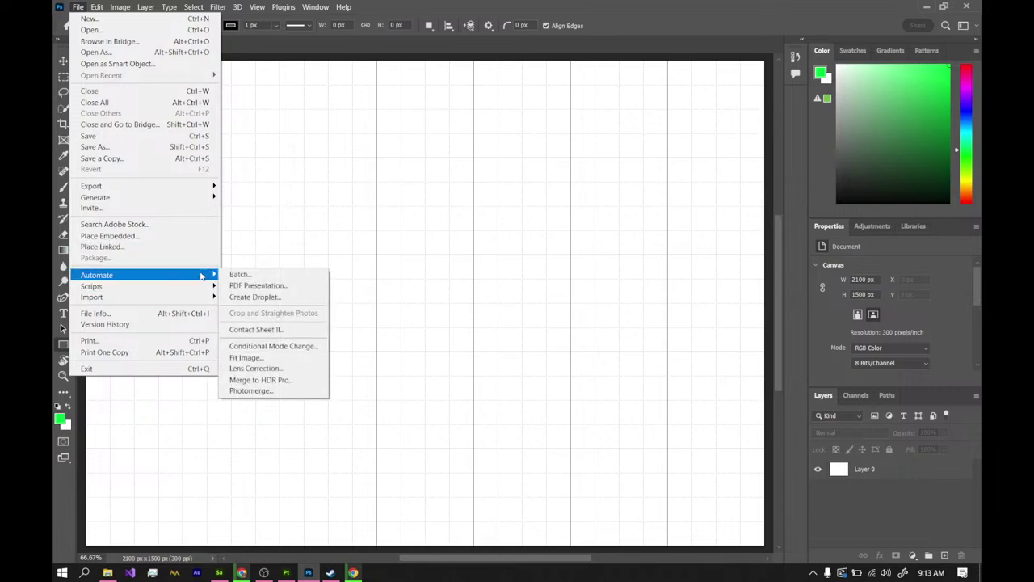
pyautogui.click(313, 391)
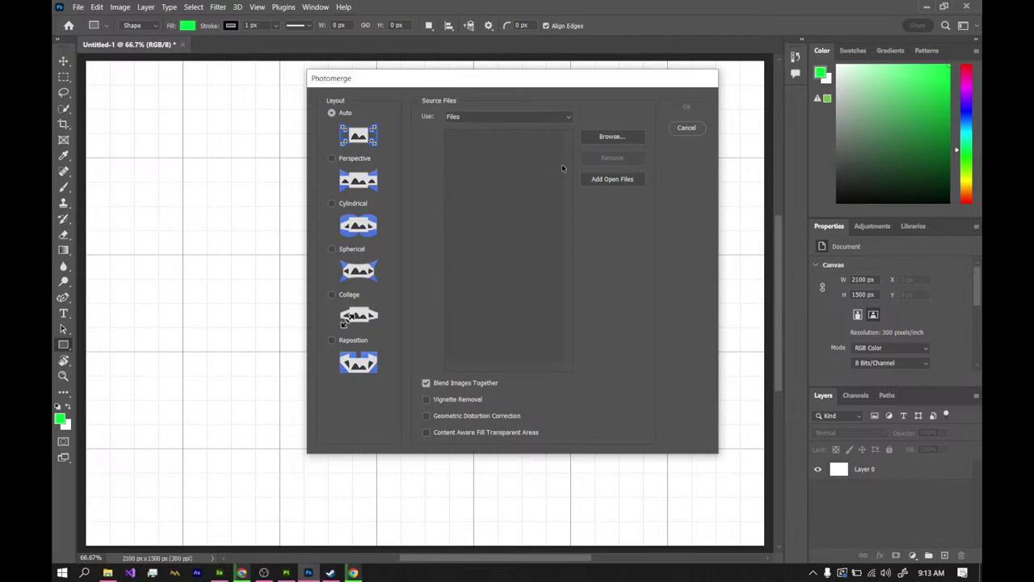
# Step: Browse for Photomerge source files, widen the browse window and go to Downloads
pyautogui.click(610, 137)
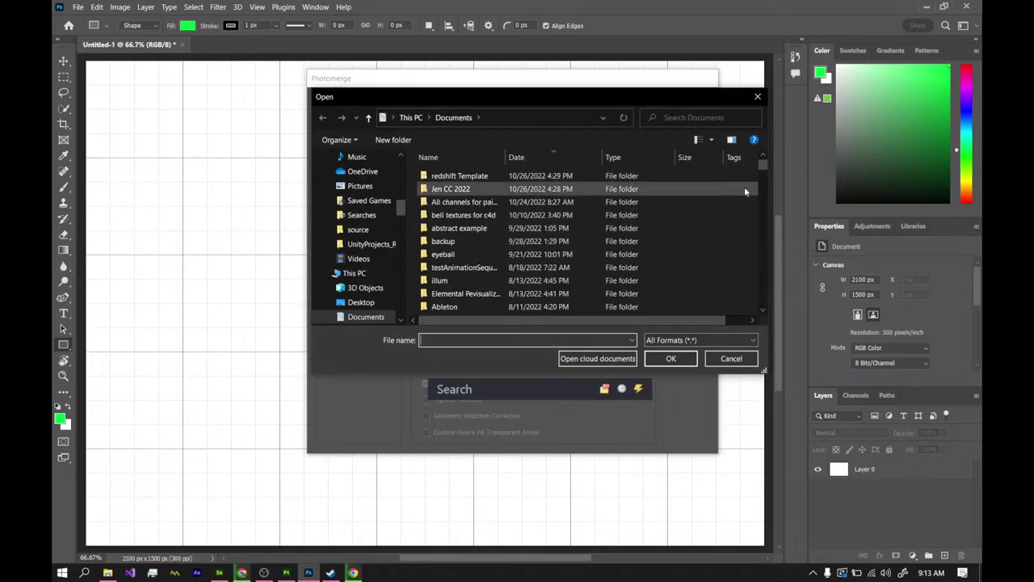
pyautogui.moveTo(768, 190); pyautogui.dragTo(805, 191)
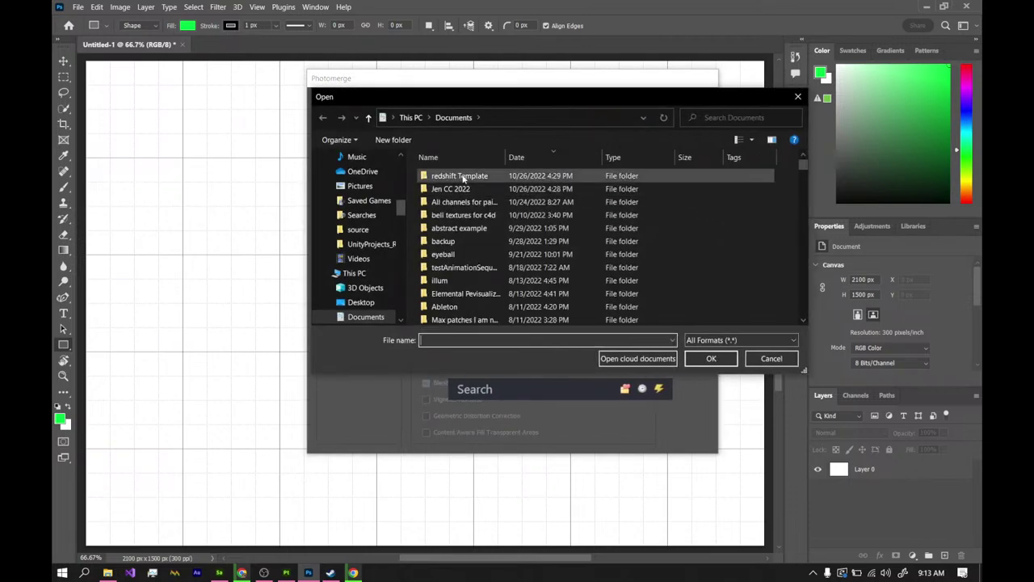
pyautogui.moveTo(504, 157); pyautogui.dragTo(538, 159)
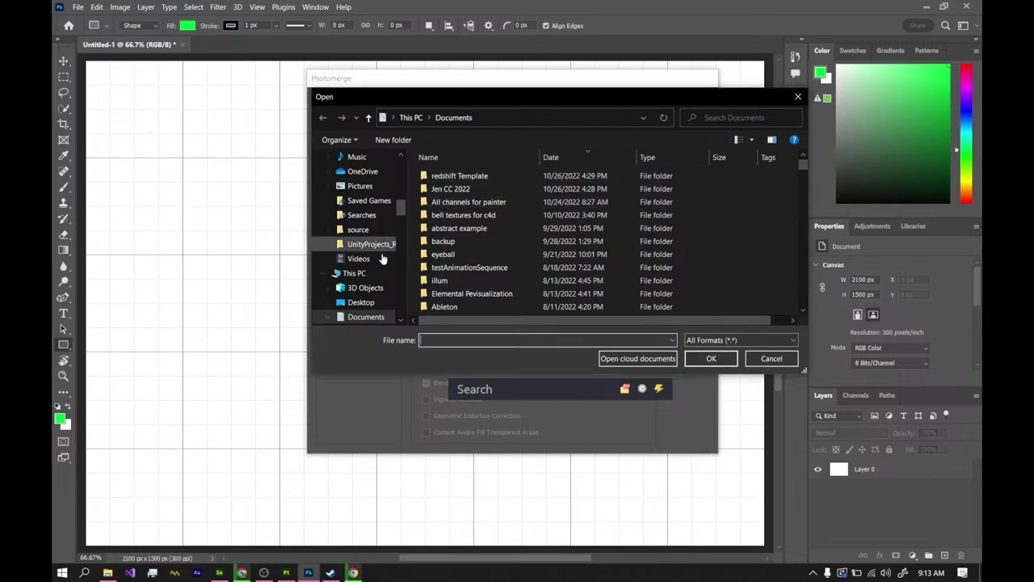
pyautogui.scroll(6, 398, 215)
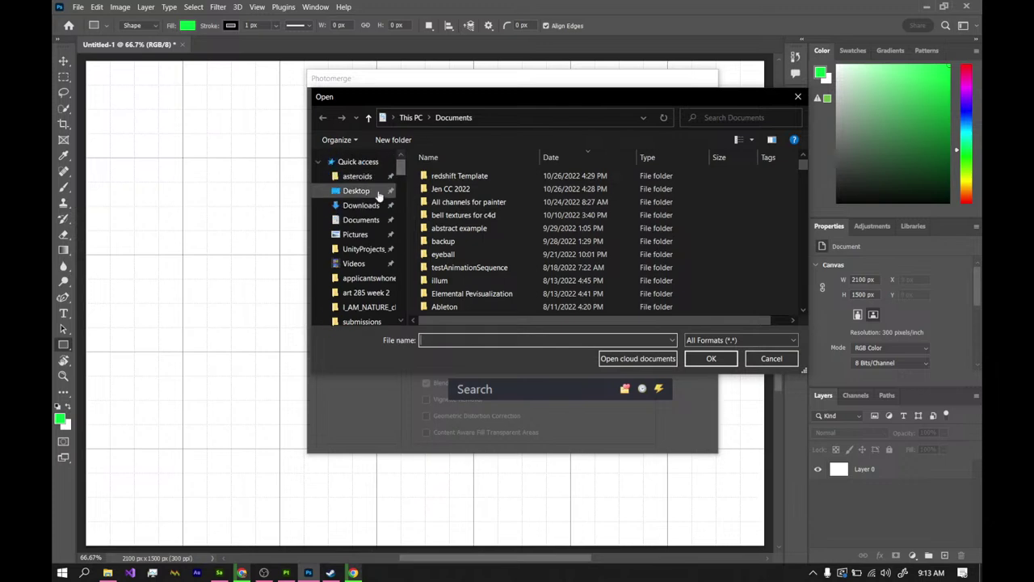
pyautogui.click(361, 205)
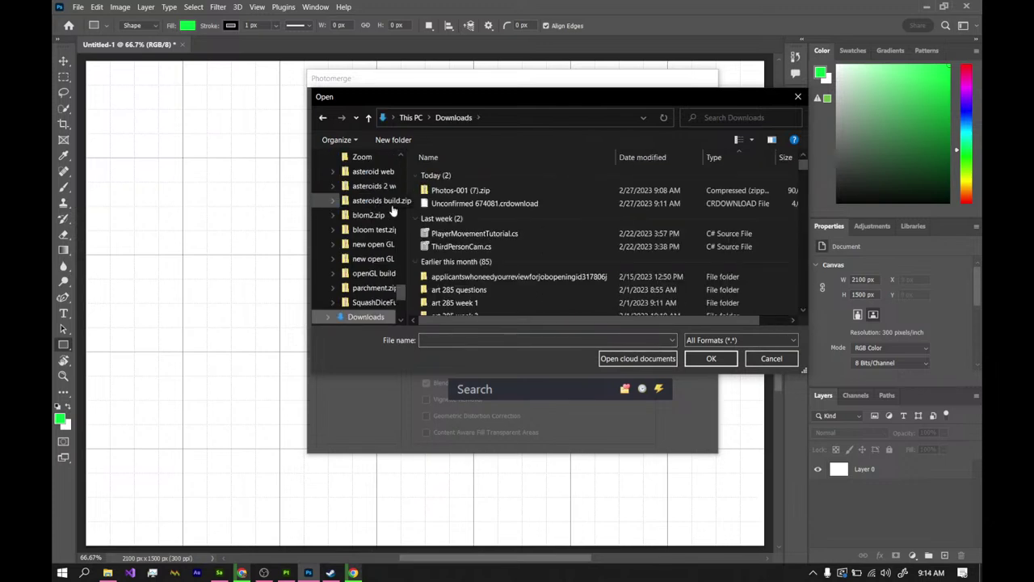
# Step: Extract Photos-001 (7).zip with 7-Zip into a Photos-001 (7) folder and select it
pyautogui.click(479, 193)
pyautogui.rightClick(479, 192)
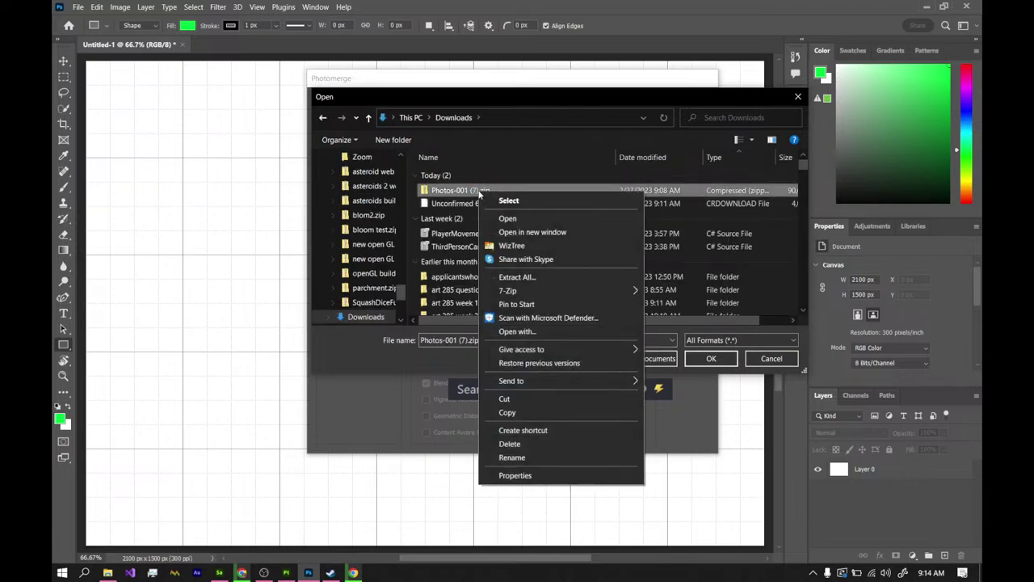
pyautogui.moveTo(512, 294)
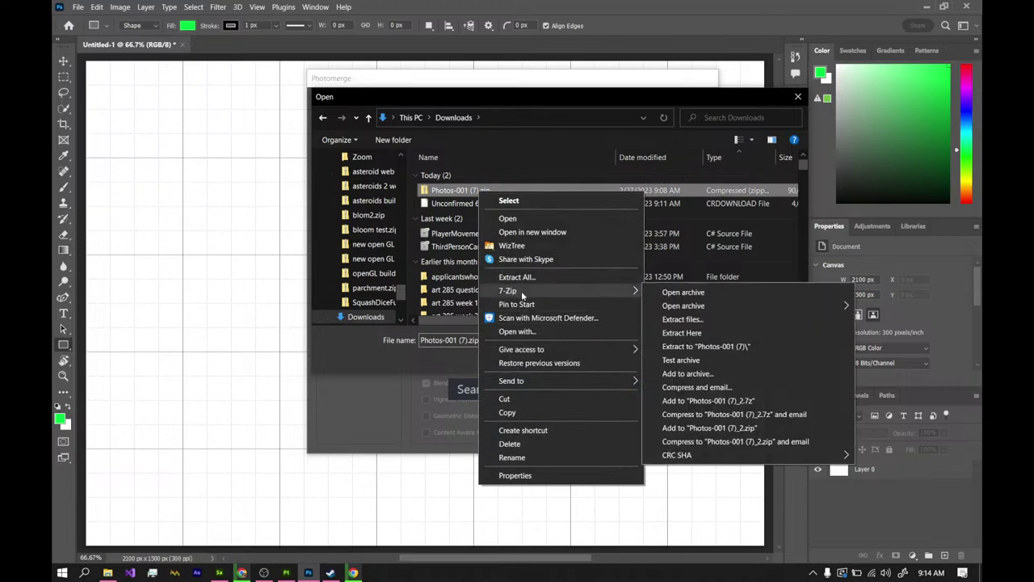
pyautogui.click(713, 347)
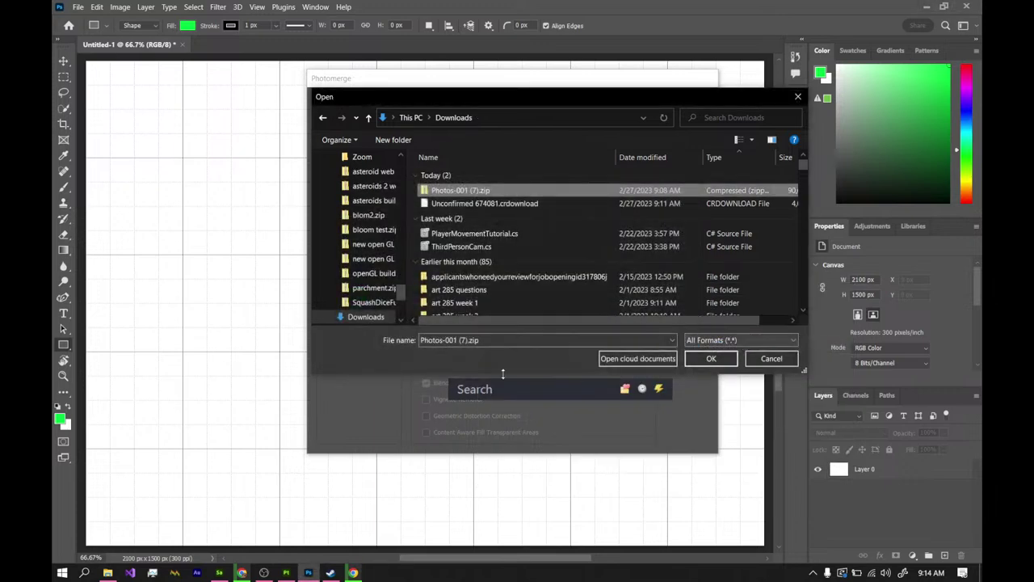
pyautogui.click(462, 192)
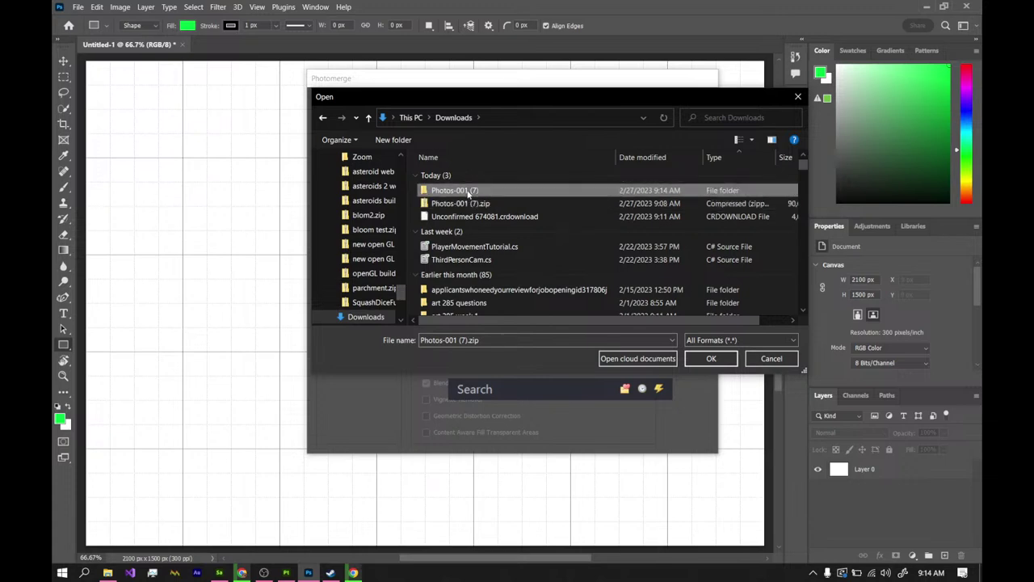
# Step: In the extracted folder, select the nine photos 20230221_142647 through 20230221_142702
pyautogui.doubleClick(468, 191)
pyautogui.scroll(-2, 598, 226)
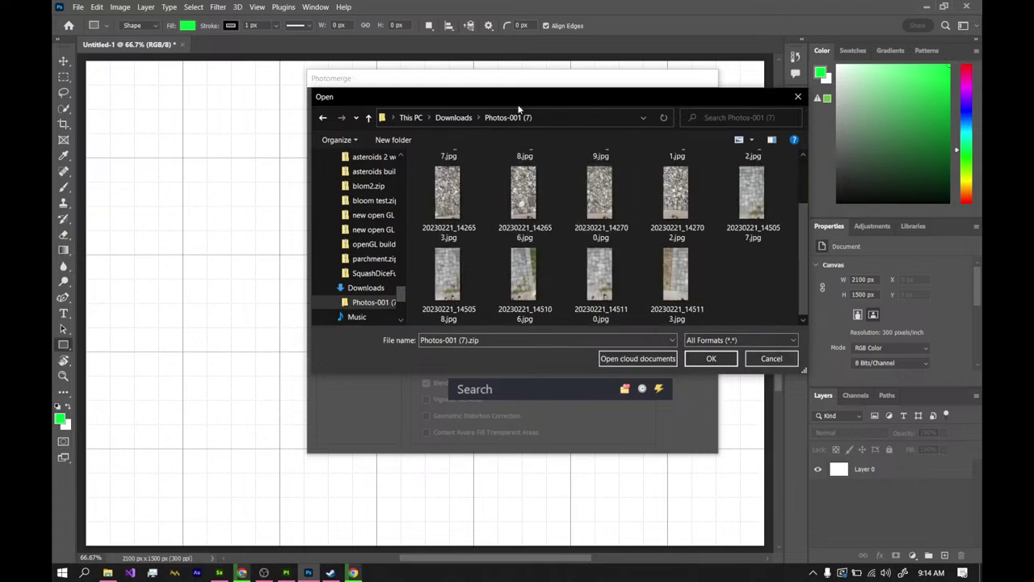
pyautogui.scroll(1, 570, 208)
pyautogui.scroll(-1, 567, 207)
pyautogui.scroll(1, 568, 207)
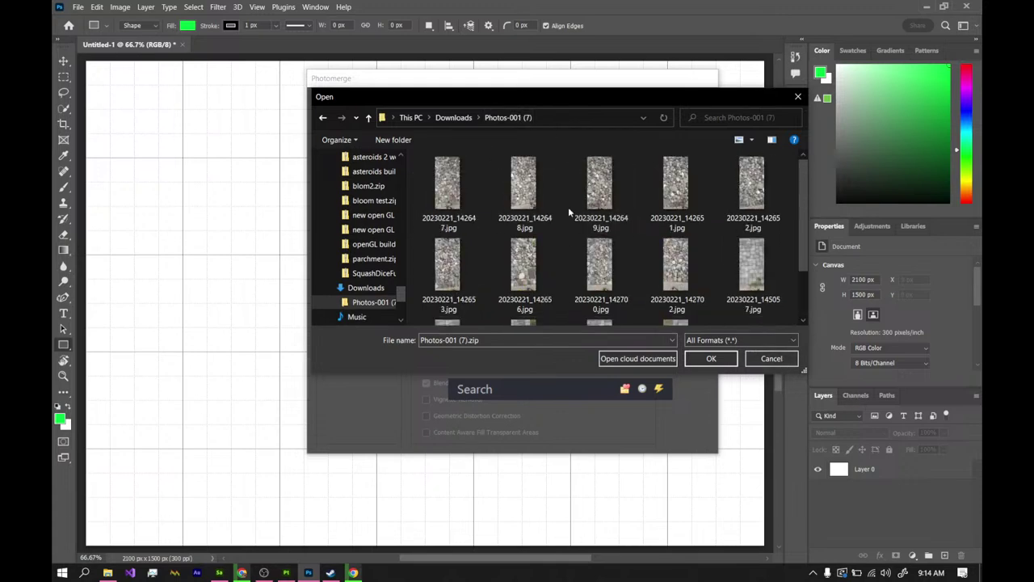
pyautogui.click(448, 186)
pyautogui.scroll(1, 606, 203)
pyautogui.scroll(-1, 606, 204)
pyautogui.keyDown('shift'); pyautogui.click(689, 282); pyautogui.keyUp('shift')
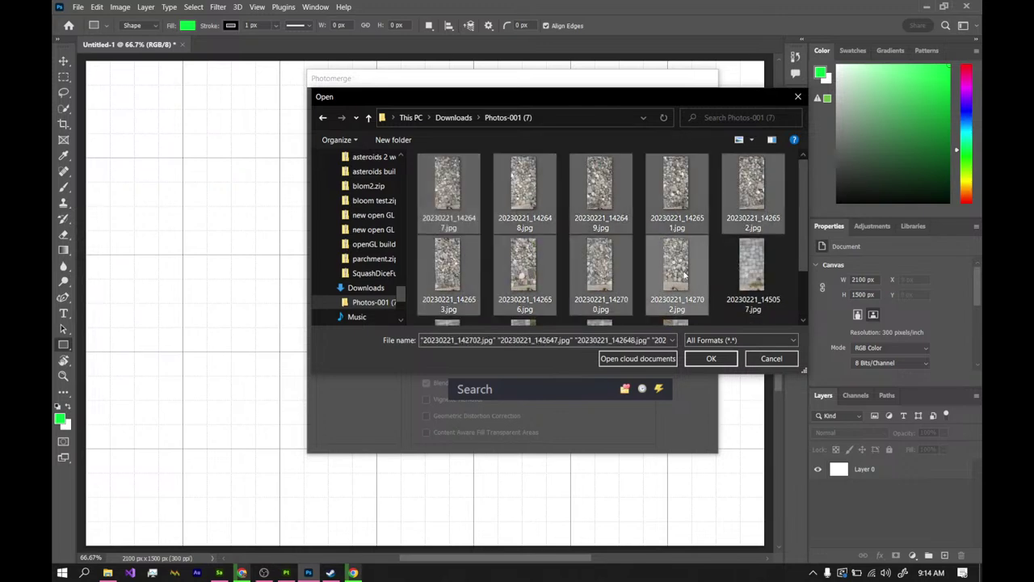
# Step: Add the selected photos to Photomerge and run the merge
pyautogui.scroll(-1, 691, 284)
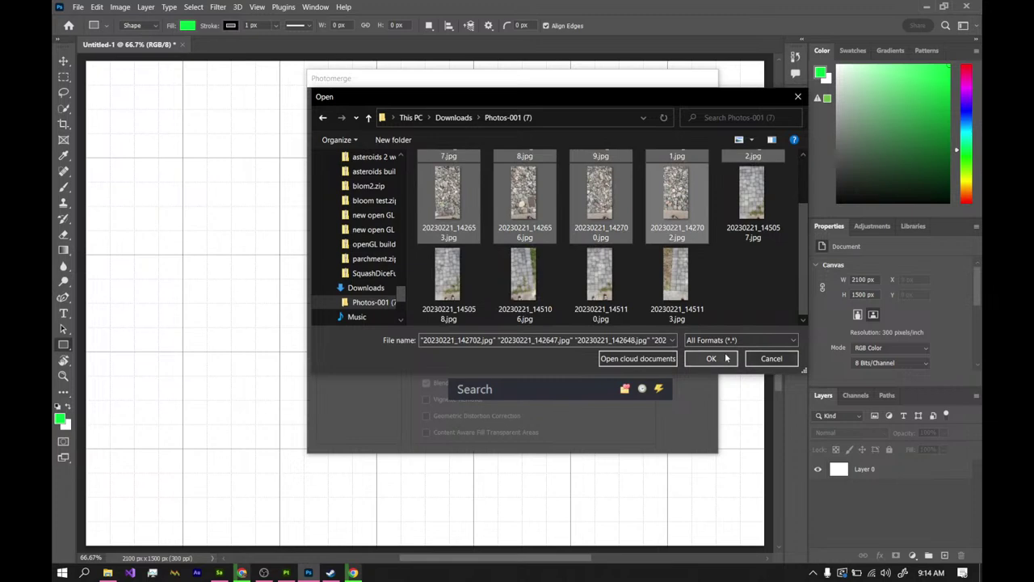
pyautogui.click(711, 359)
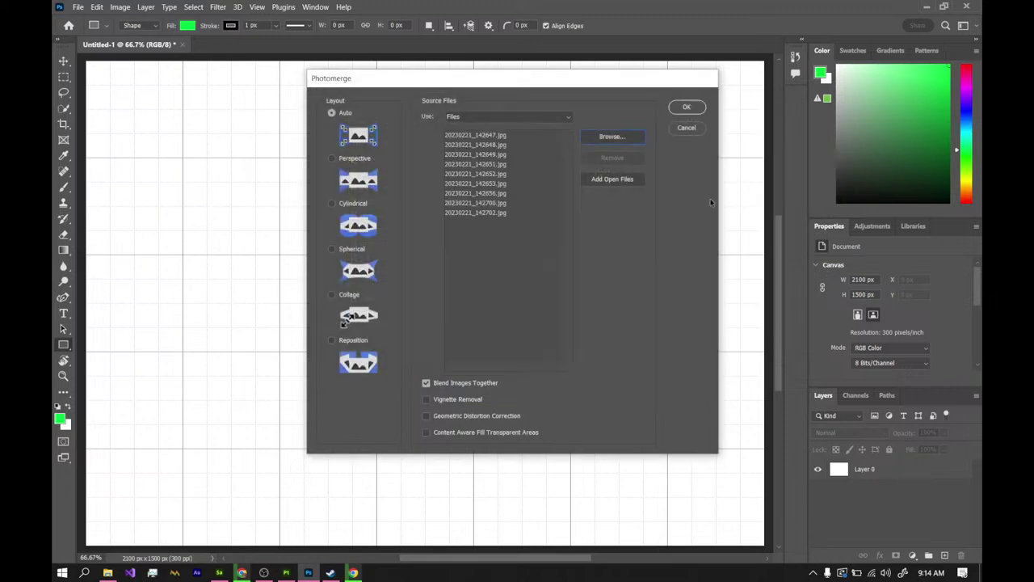
pyautogui.click(686, 107)
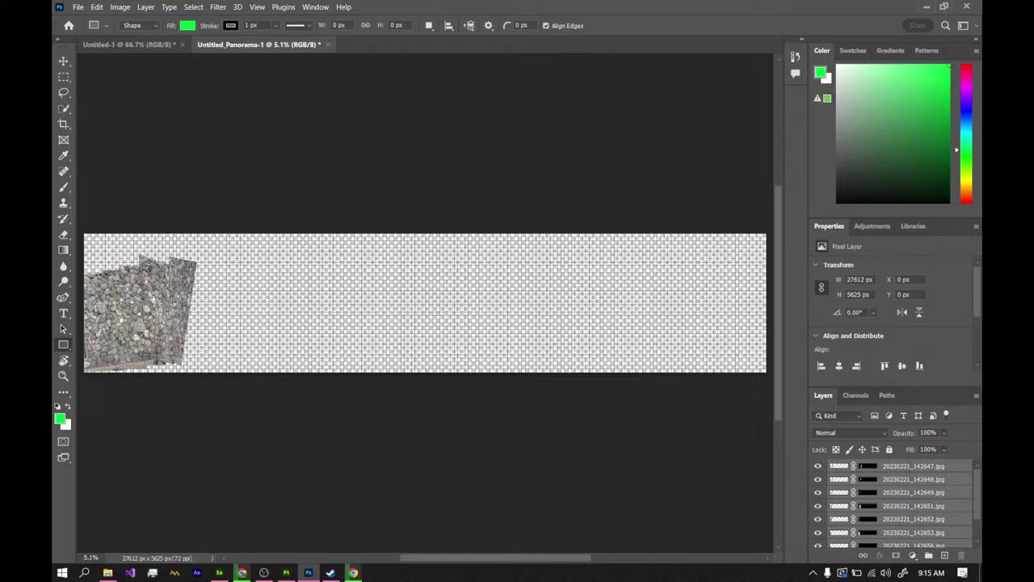
# Step: Pan and zoom to 25% on the stitched pebble photos at the panorama's left end
pyautogui.scroll(-1, 293, 227)
pyautogui.scroll(2, 292, 228)
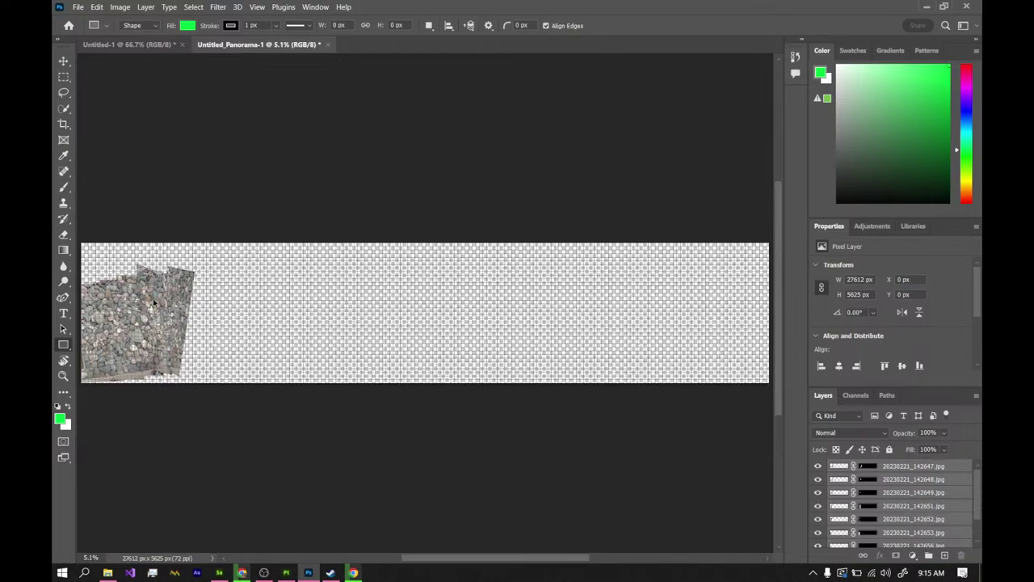
pyautogui.keyDown('alt'); pyautogui.scroll(3, 153, 298); pyautogui.keyUp('alt')
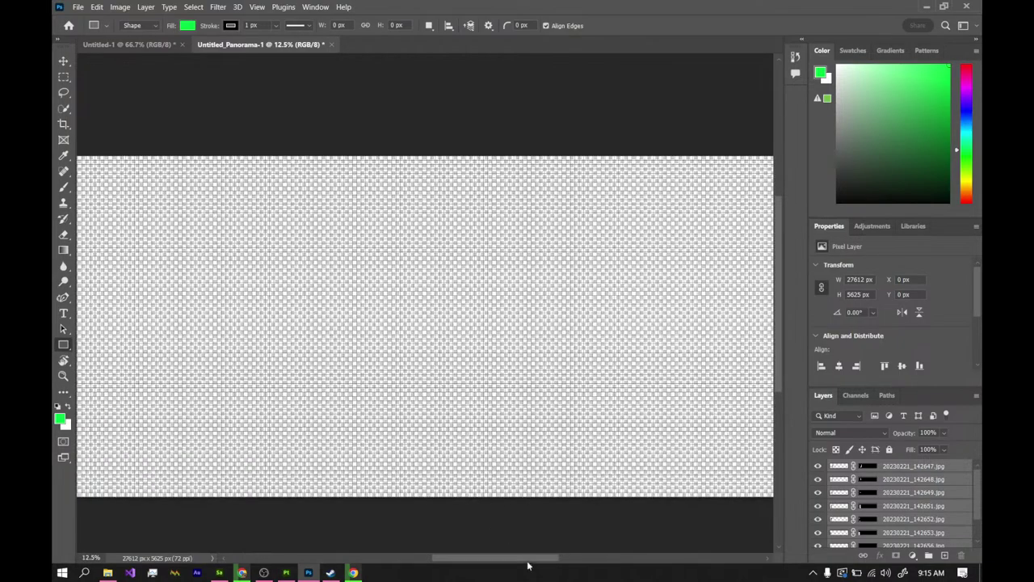
pyautogui.moveTo(527, 562); pyautogui.dragTo(394, 563)
pyautogui.scroll(1, 380, 473)
pyautogui.scroll(-1, 380, 473)
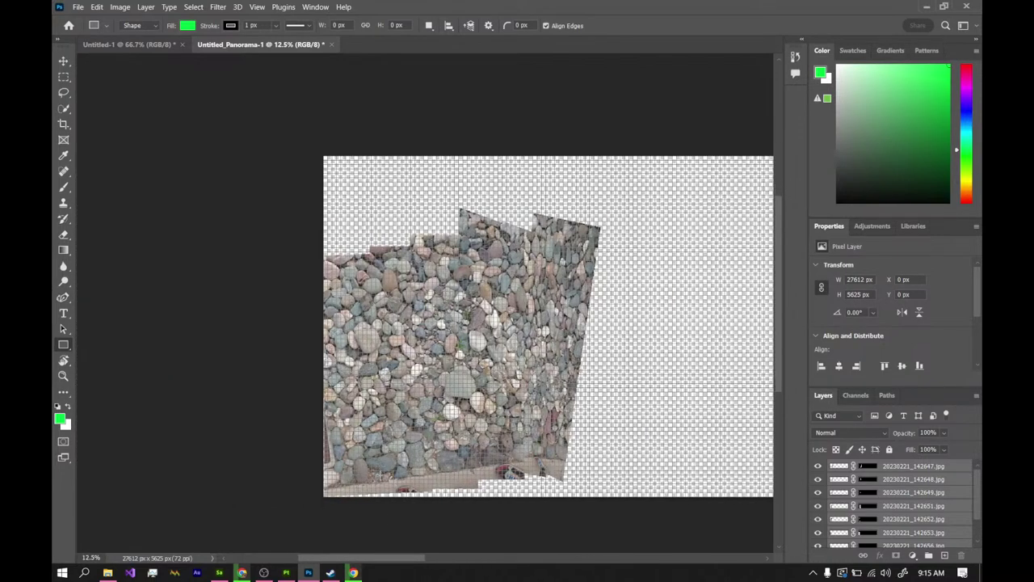
pyautogui.scroll(3, 388, 478)
pyautogui.scroll(-4, 400, 489)
pyautogui.moveTo(394, 561)
pyautogui.mouseDown()
pyautogui.moveTo(732, 547)
pyautogui.moveTo(397, 557)
pyautogui.mouseUp()
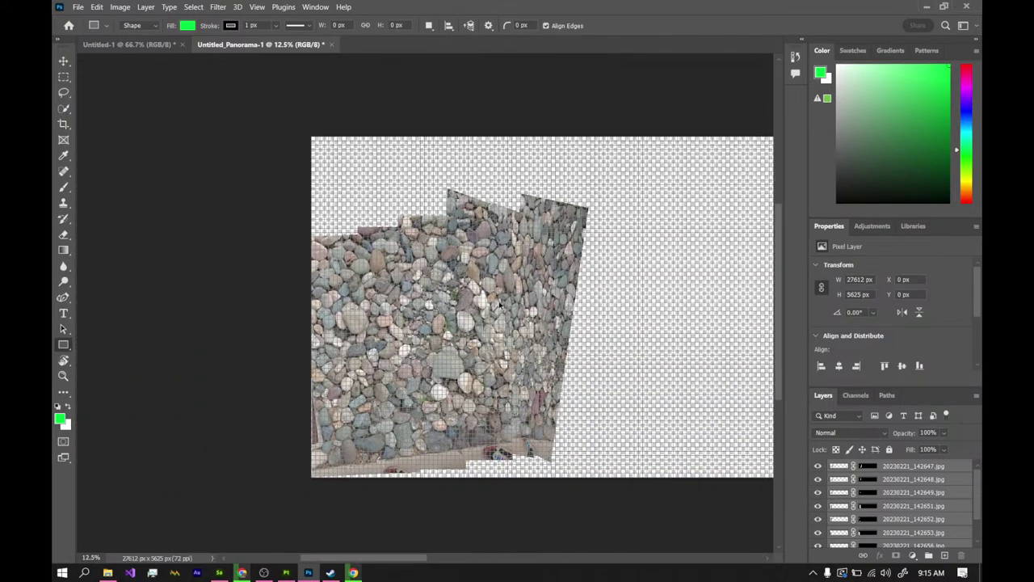
pyautogui.hotkey('ctrl', '+')
pyautogui.hotkey('ctrl', '+')
pyautogui.scroll(-5, 484, 303)
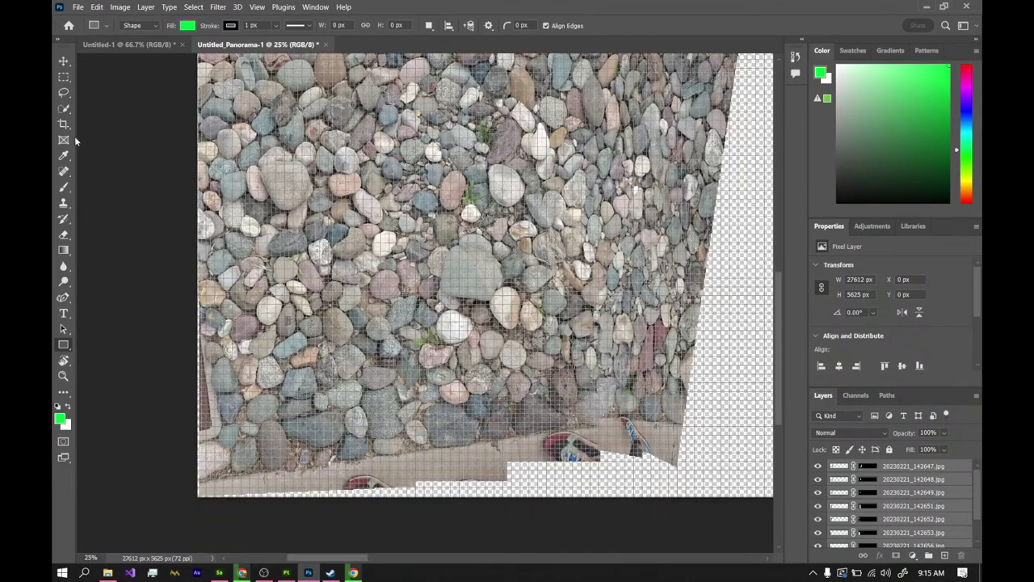
# Step: Crop the panorama to a 3060 × 3060 px square of pebbles with no transparent gaps
pyautogui.click(64, 125)
pyautogui.scroll(4, 264, 228)
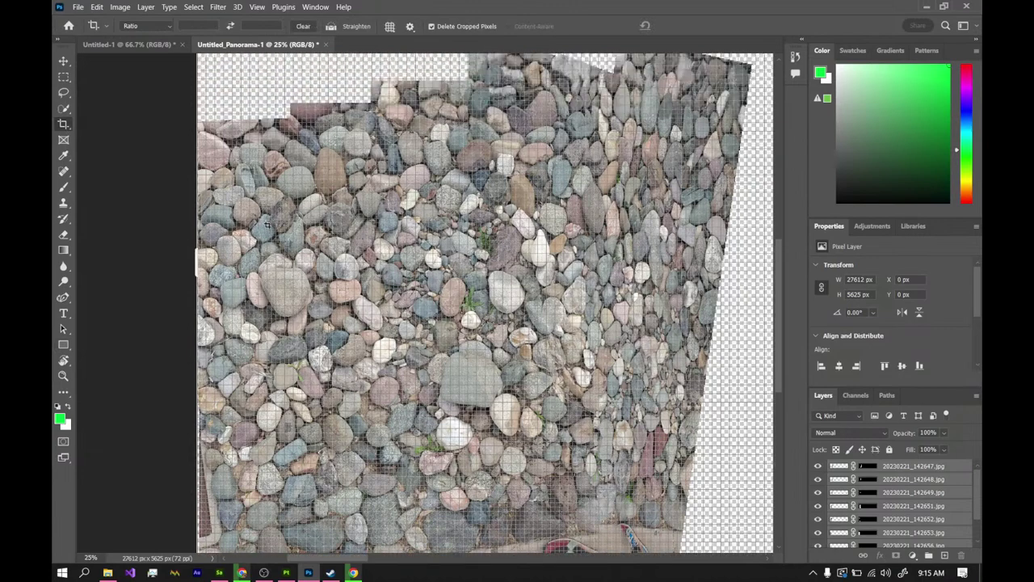
pyautogui.moveTo(256, 143); pyautogui.dragTo(625, 413)
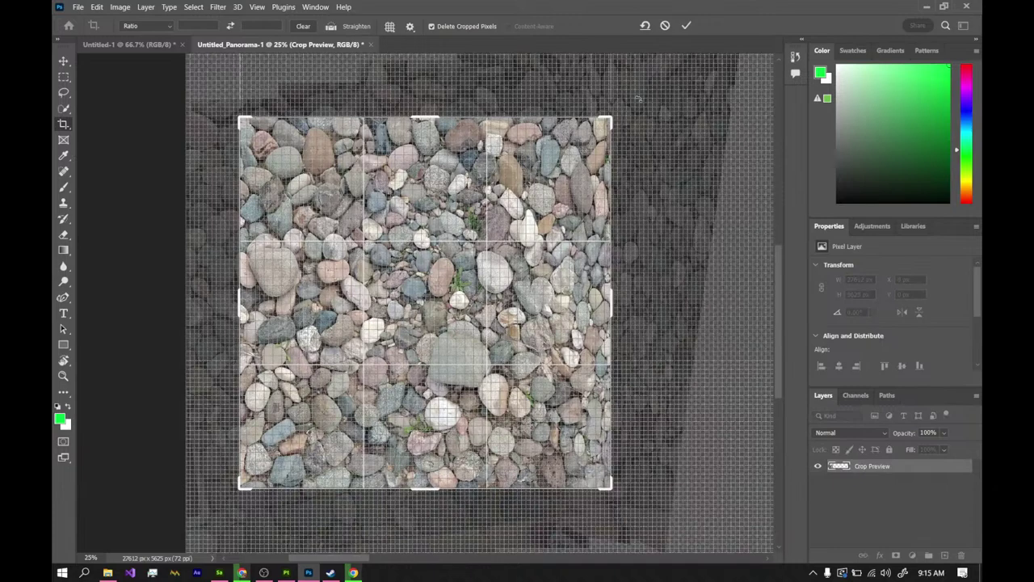
pyautogui.press('Return')
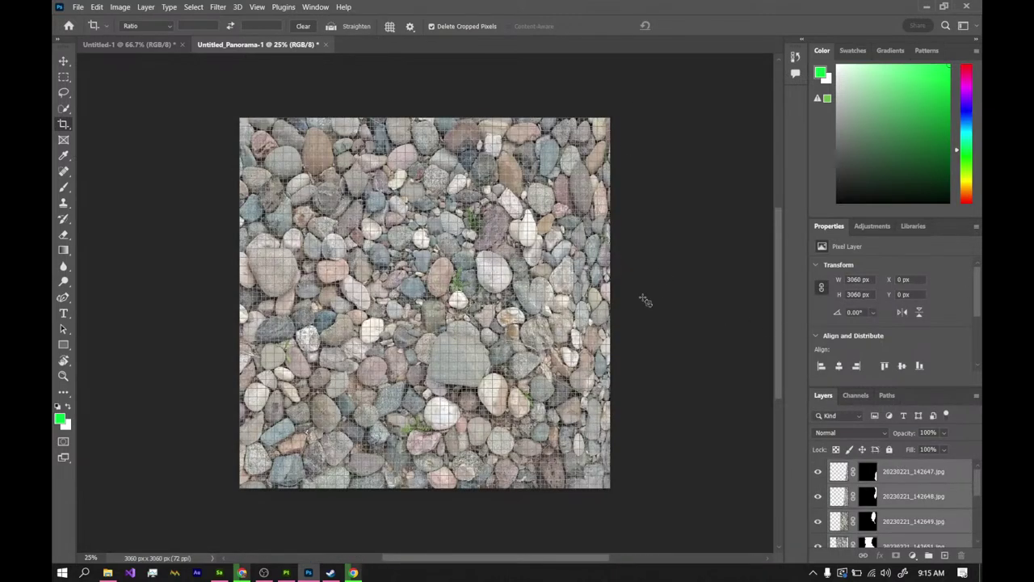
pyautogui.click(282, 7)
pyautogui.click(311, 8)
pyautogui.moveTo(775, 303)
pyautogui.mouseDown()
pyautogui.moveTo(769, 215)
pyautogui.moveTo(777, 315)
pyautogui.mouseUp()
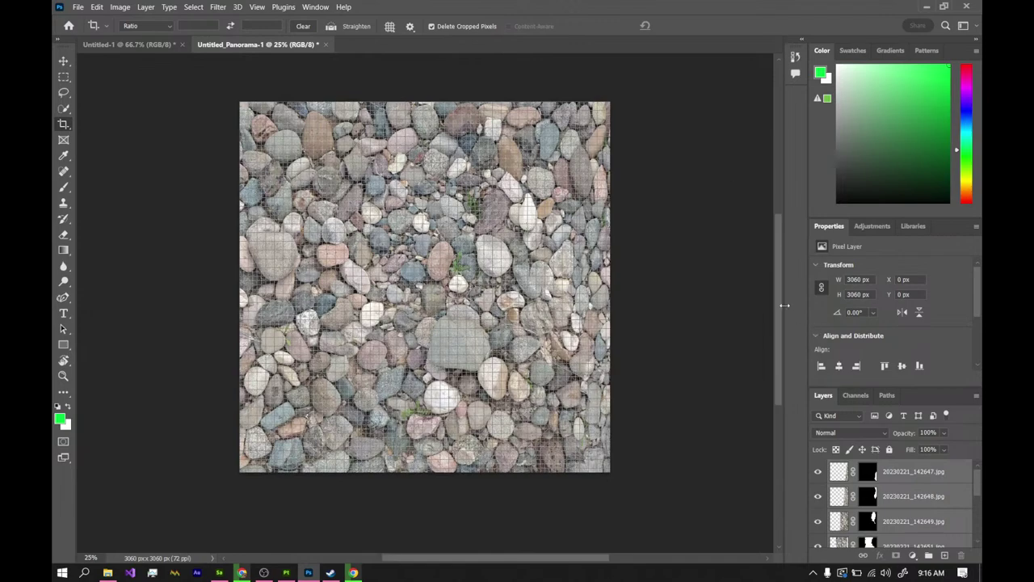
pyautogui.moveTo(778, 303)
pyautogui.mouseDown()
pyautogui.moveTo(783, 269)
pyautogui.moveTo(772, 290)
pyautogui.mouseUp()
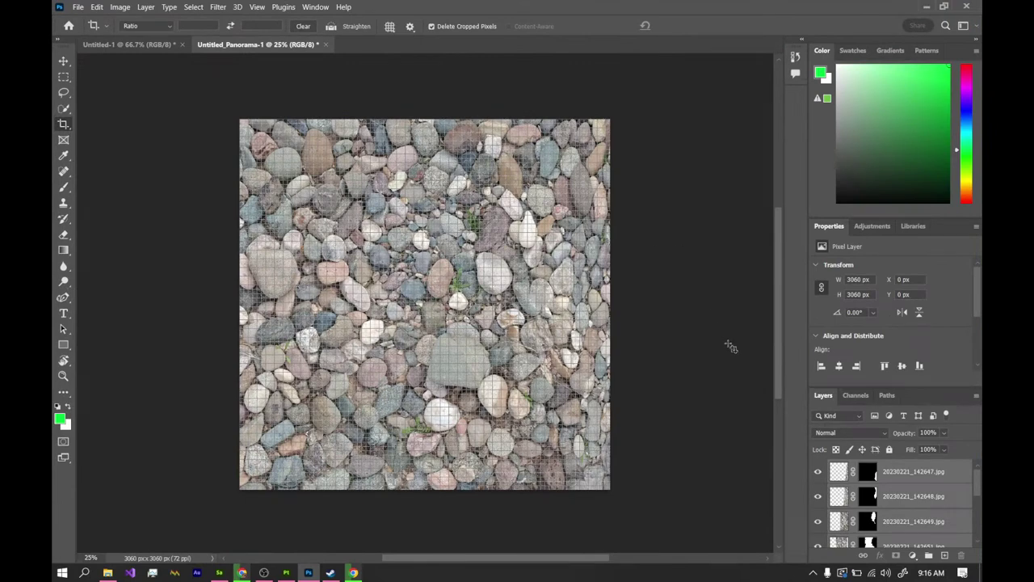
# Step: Launch ZoomIt from Start search, confirm its settings, and zoom the screen 2x with Ctrl+1
pyautogui.click(63, 573)
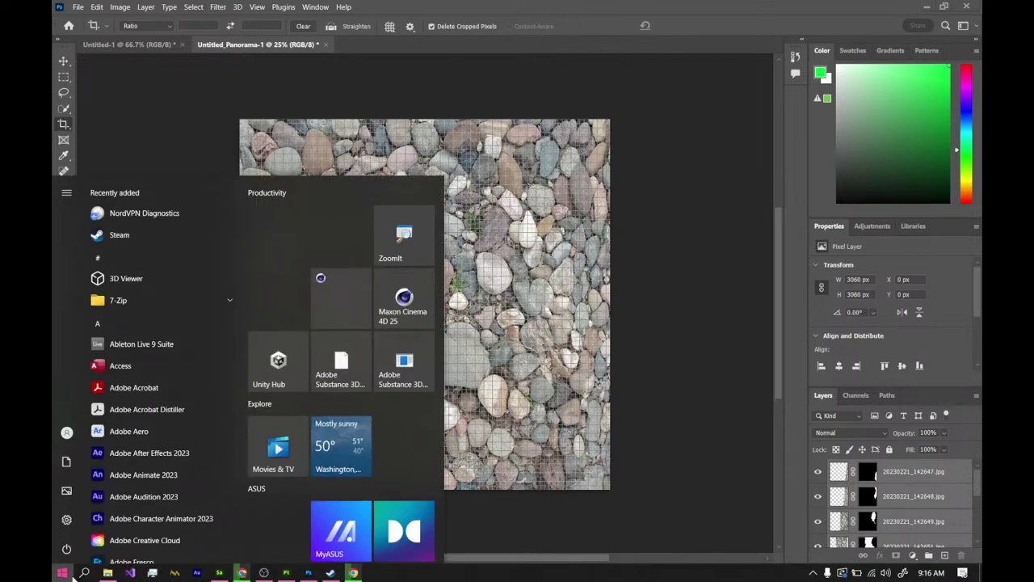
pyautogui.write('zoomit')
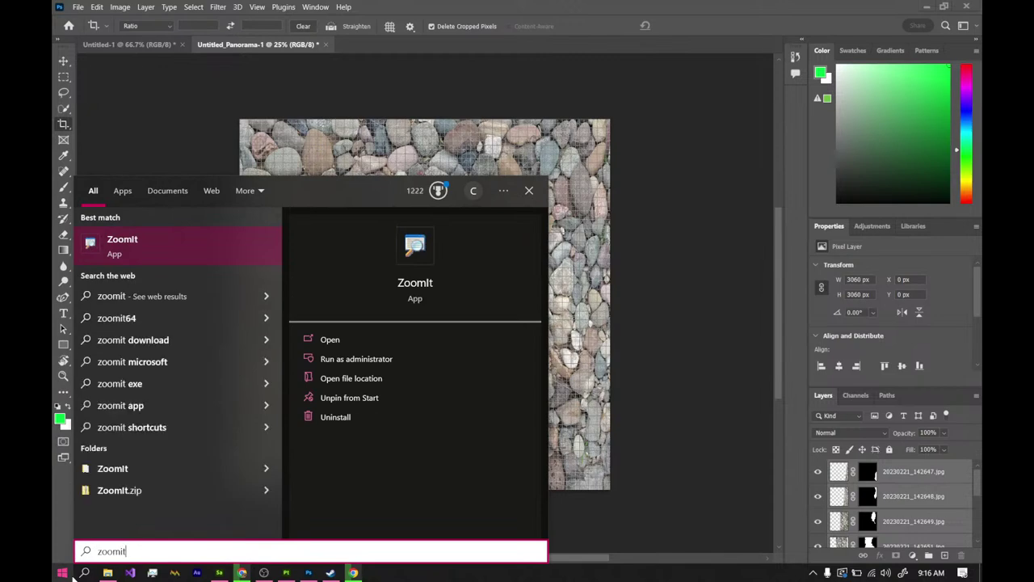
pyautogui.click(367, 340)
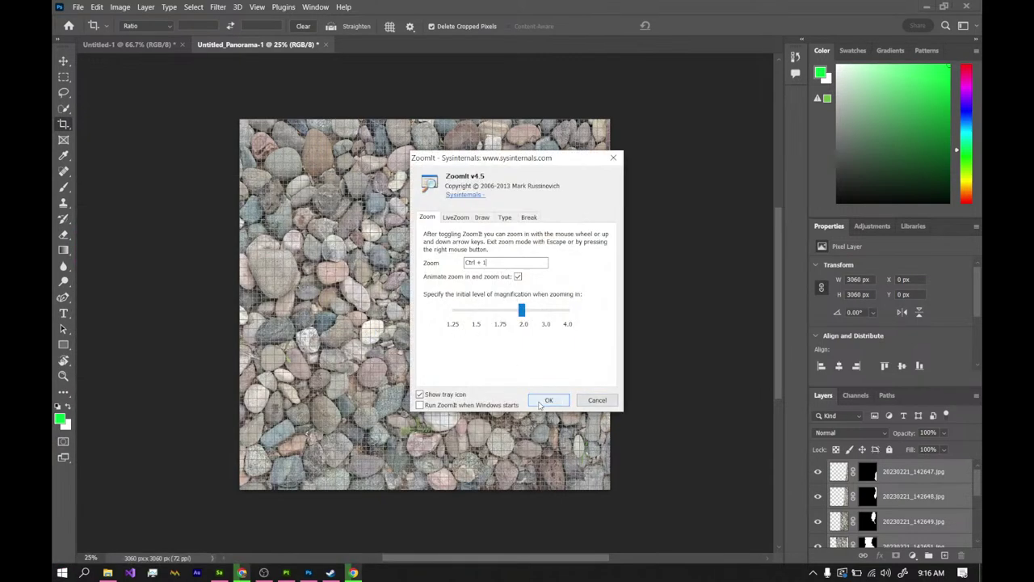
pyautogui.click(539, 401)
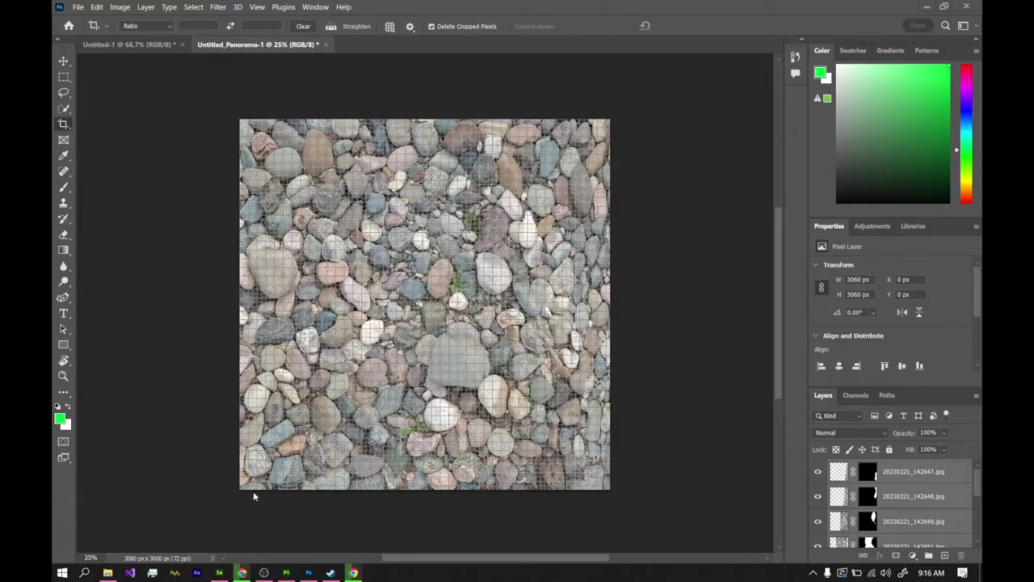
pyautogui.hotkey('ctrl', '1')
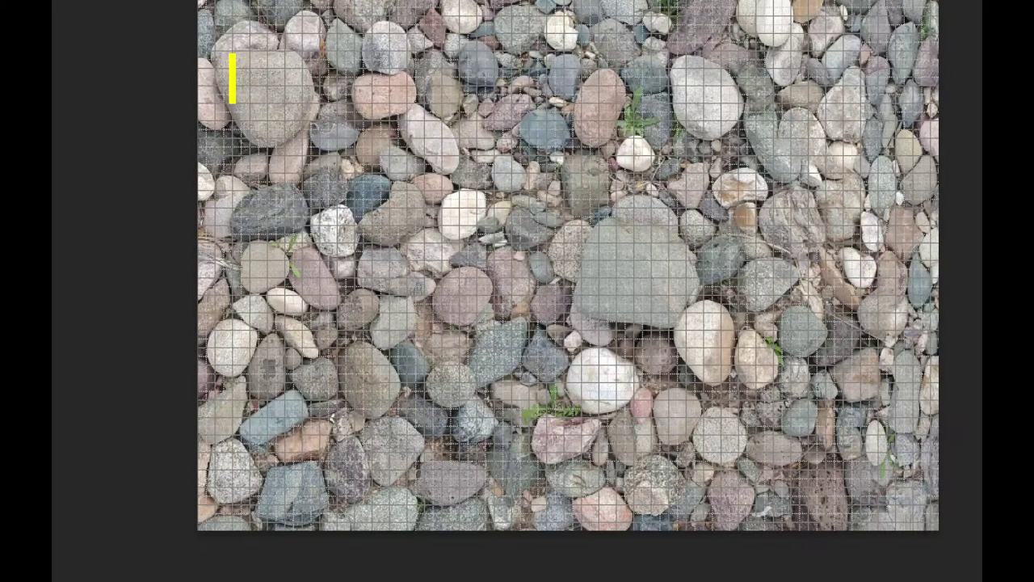
# Step: Write the notes '1 OFFSET IMAGE - EDGES TO MIDDLE' and '2 CLONE STAMP - REMOVE EDGES'
pyautogui.write('1')
pyautogui.write('0')
pyautogui.write('FF')
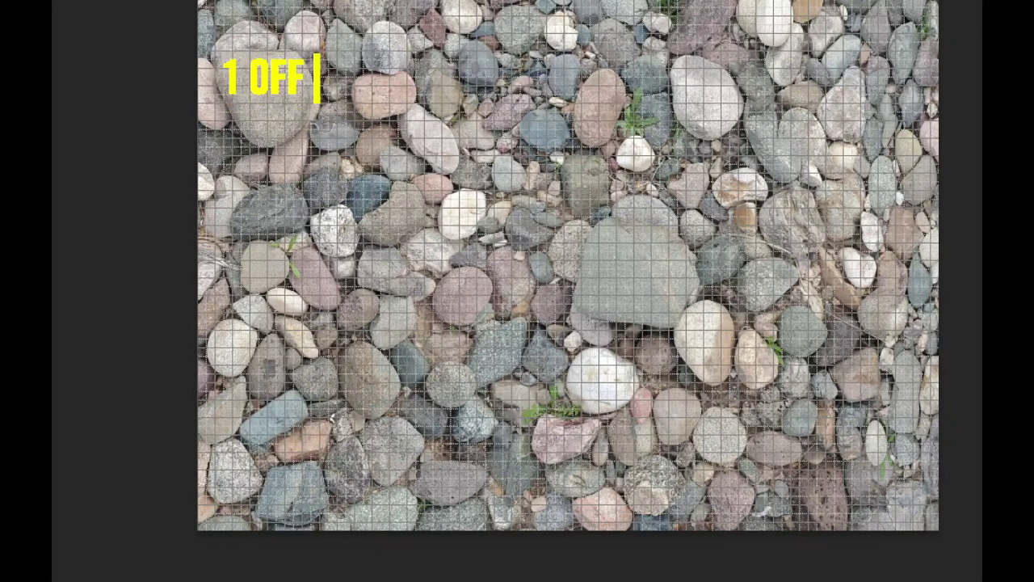
pyautogui.write('SET IMAGE')
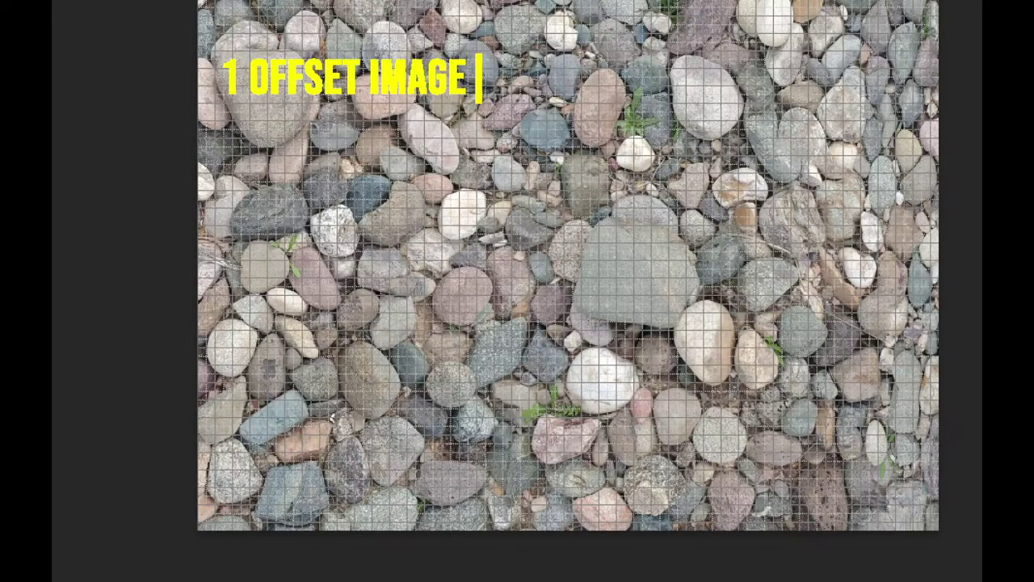
pyautogui.write(' - ')
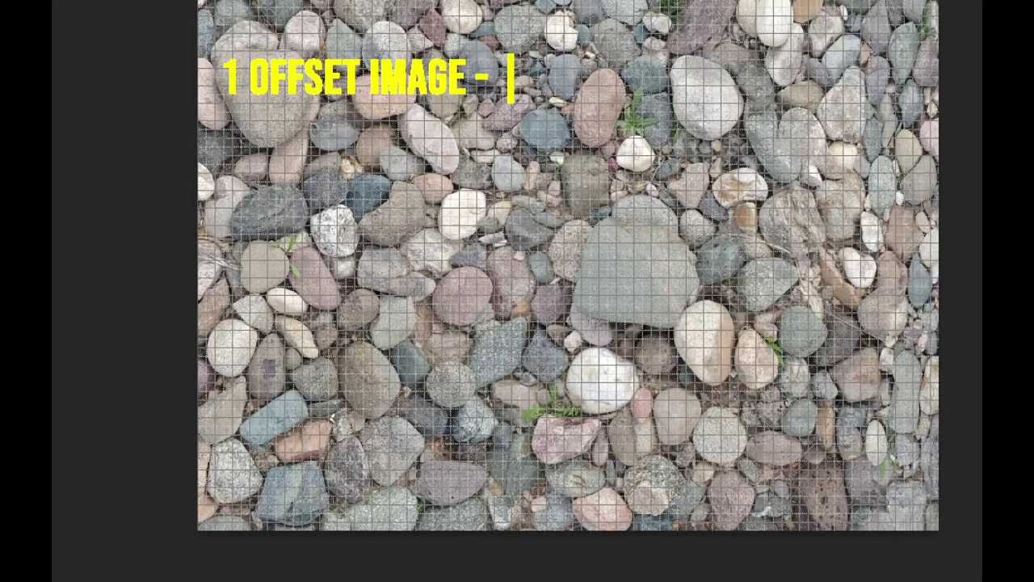
pyautogui.write('EDGES')
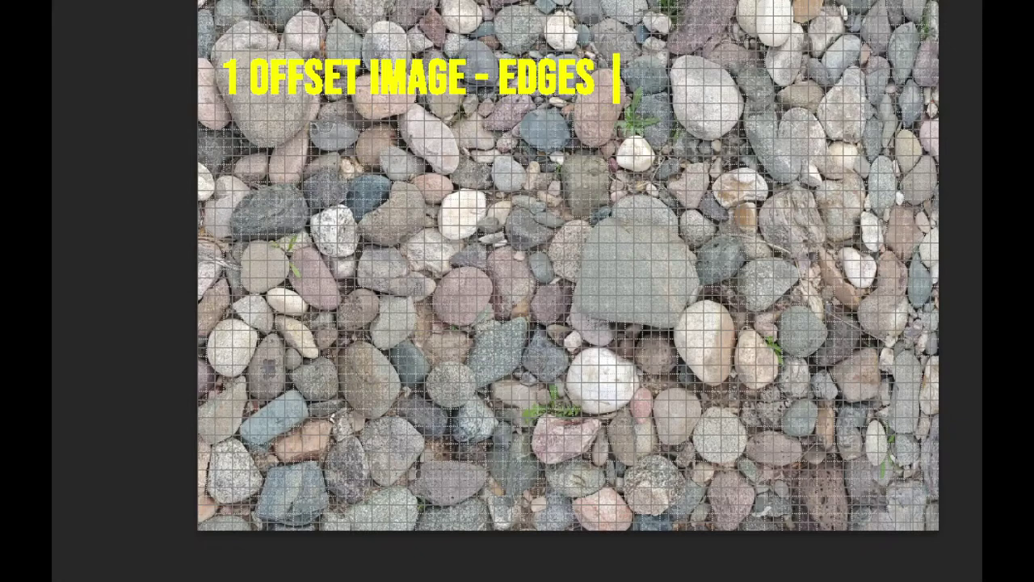
pyautogui.write(' TO MIDDLE')
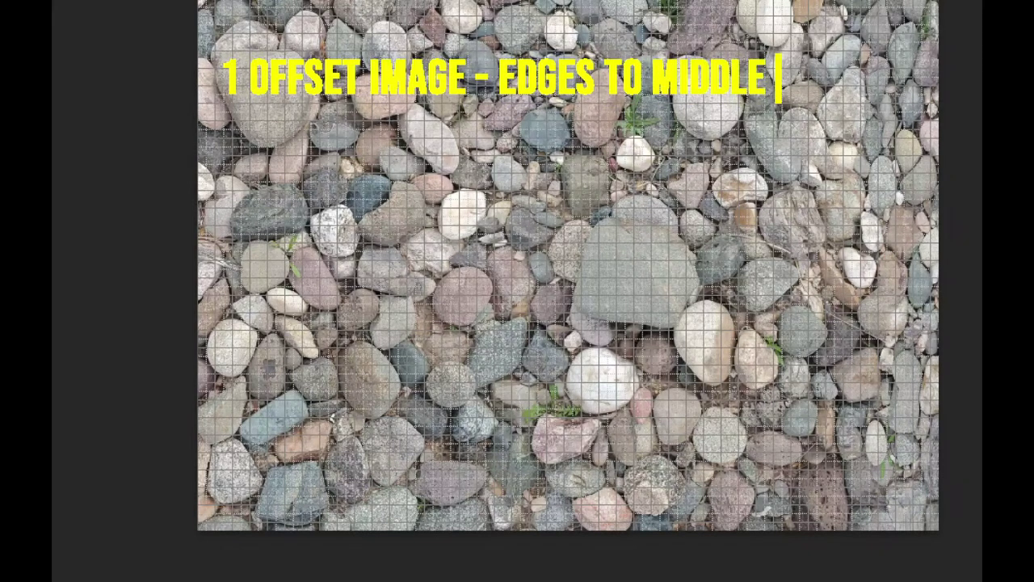
pyautogui.press('Return')
pyautogui.write('2')
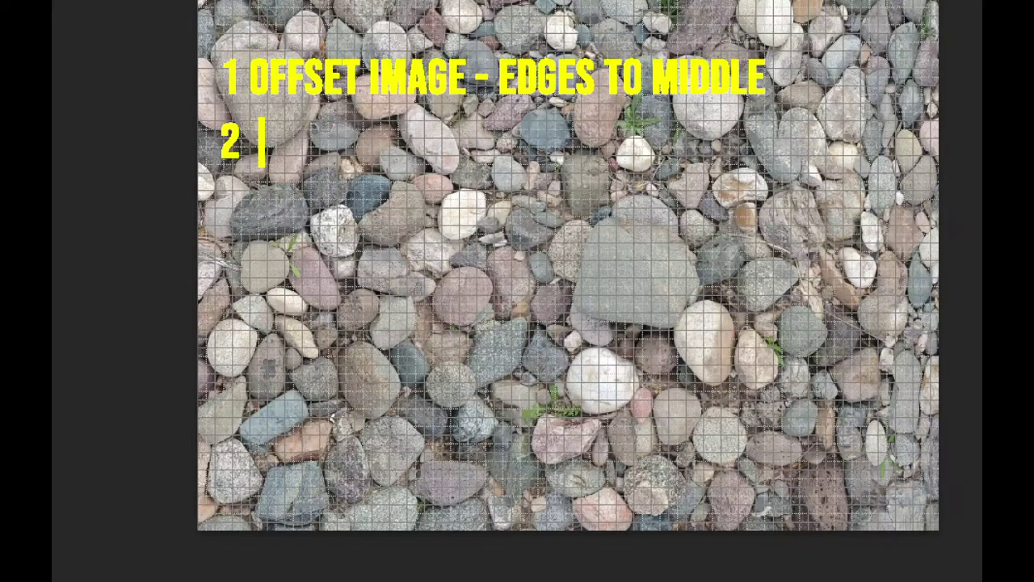
pyautogui.press('BackSpace')
pyautogui.write('CLONE ')
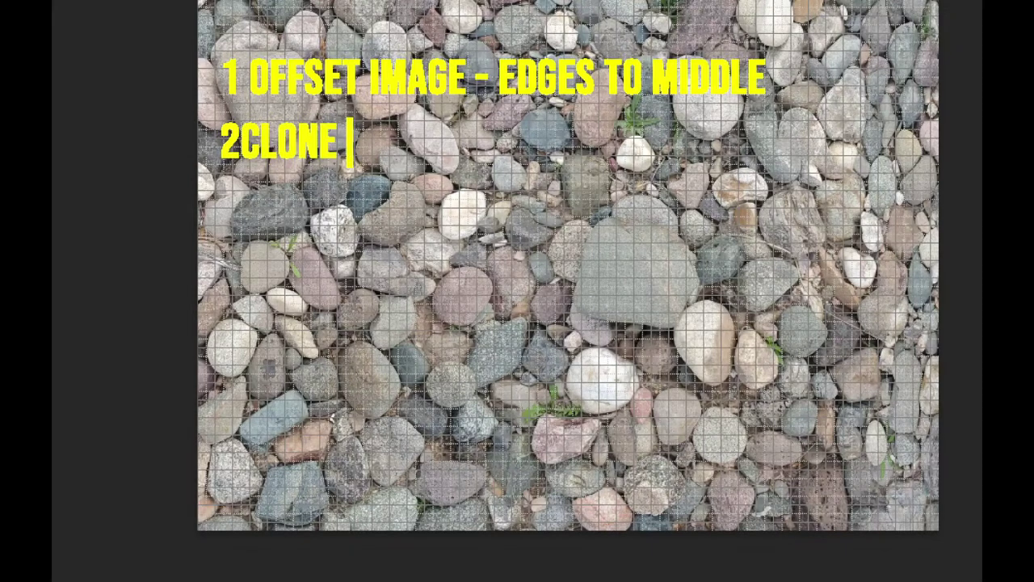
pyautogui.write('STAMP ')
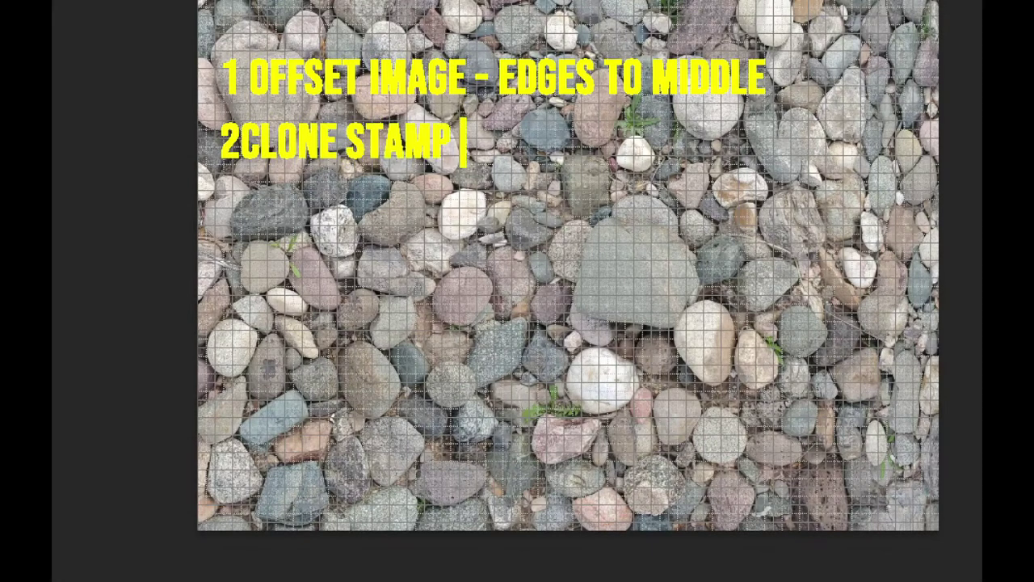
pyautogui.write('- REMOV')
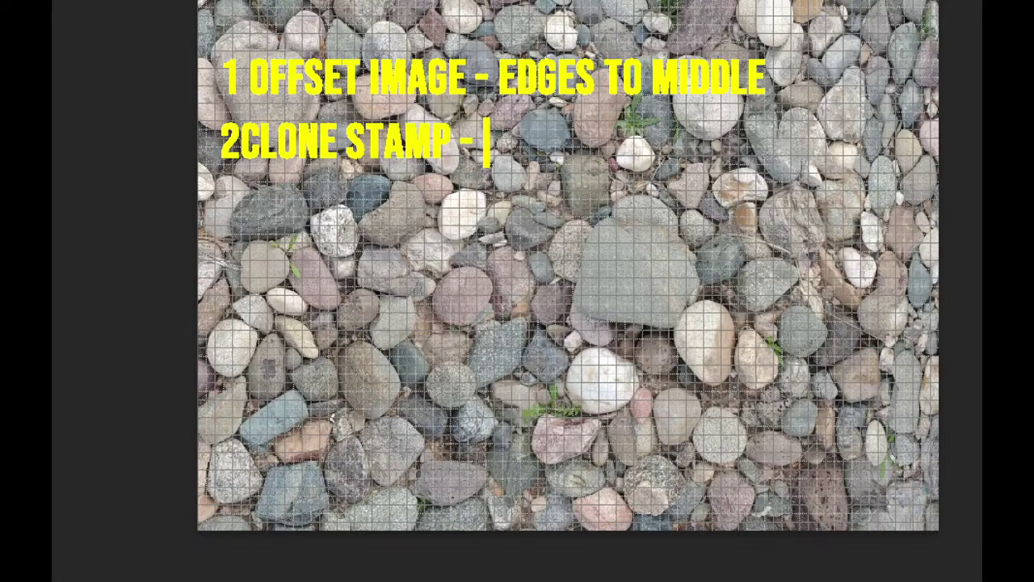
pyautogui.write('E EDGES')
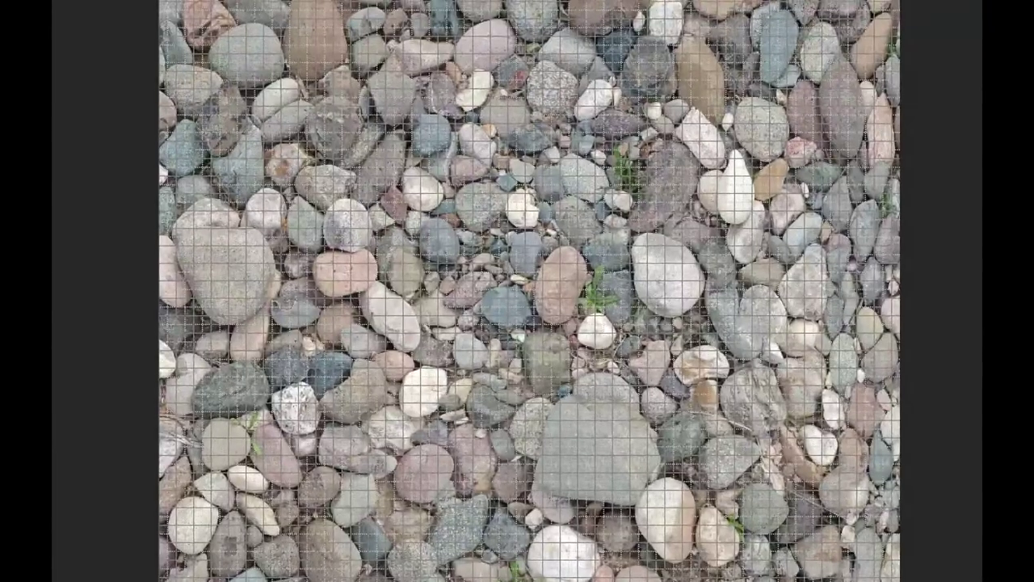
# Step: Sketch marks on the image's left and right edge seams, then clear them
pyautogui.moveTo(158, 97)
pyautogui.mouseDown()
pyautogui.moveTo(183, 231)
pyautogui.moveTo(174, 90)
pyautogui.mouseUp()
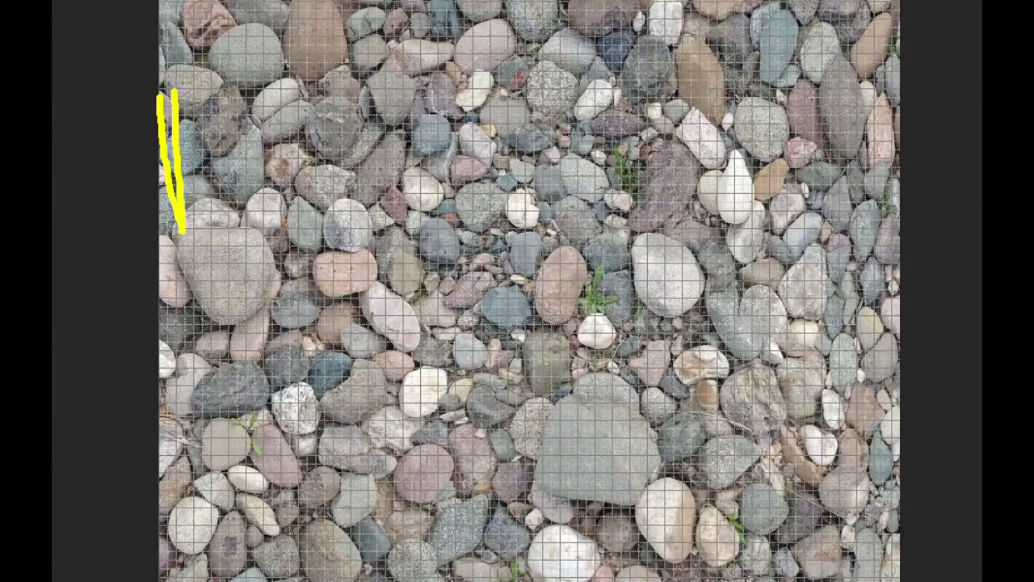
pyautogui.moveTo(906, 102)
pyautogui.mouseDown()
pyautogui.moveTo(901, 323)
pyautogui.moveTo(895, 162)
pyautogui.mouseUp()
pyautogui.press('Escape')
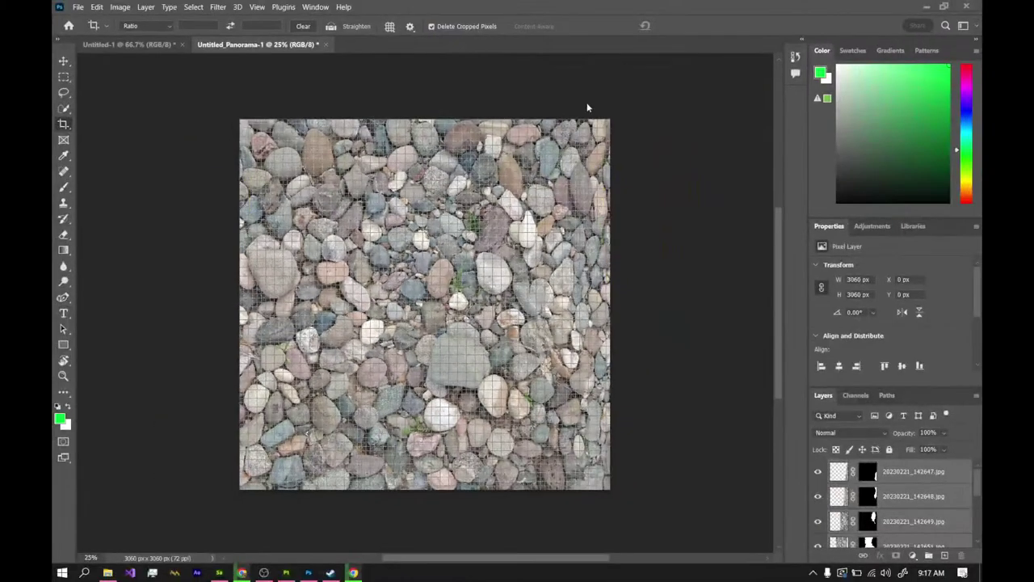
# Step: Re-zoom, draw yellow arrows toward the image's top-left and top-right corners, and exit zoom
pyautogui.hotkey('ctrl', '1')
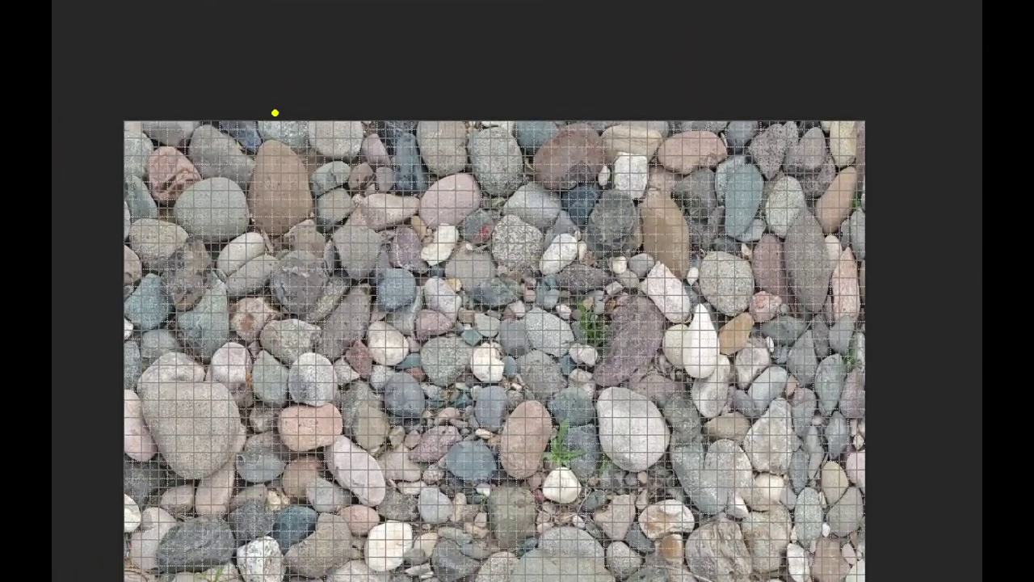
pyautogui.keyDown('ctrl'); pyautogui.keyDown('shift'); pyautogui.moveTo(275, 111); pyautogui.dragTo(668, 18); pyautogui.keyUp('shift'); pyautogui.keyUp('ctrl')
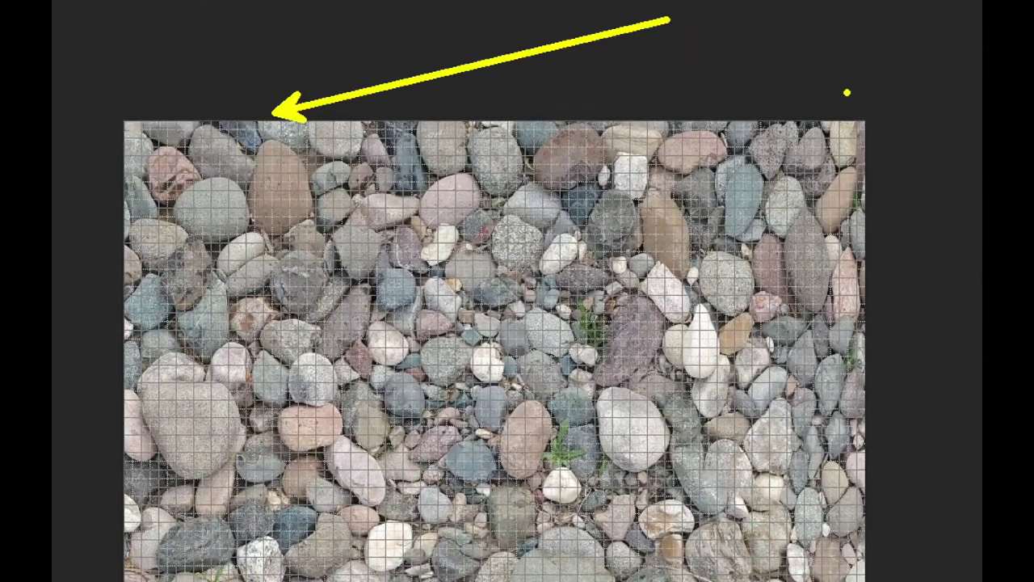
pyautogui.keyDown('ctrl'); pyautogui.keyDown('shift'); pyautogui.moveTo(878, 156); pyautogui.dragTo(986, 319); pyautogui.keyUp('shift'); pyautogui.keyUp('ctrl')
pyautogui.press('Escape')
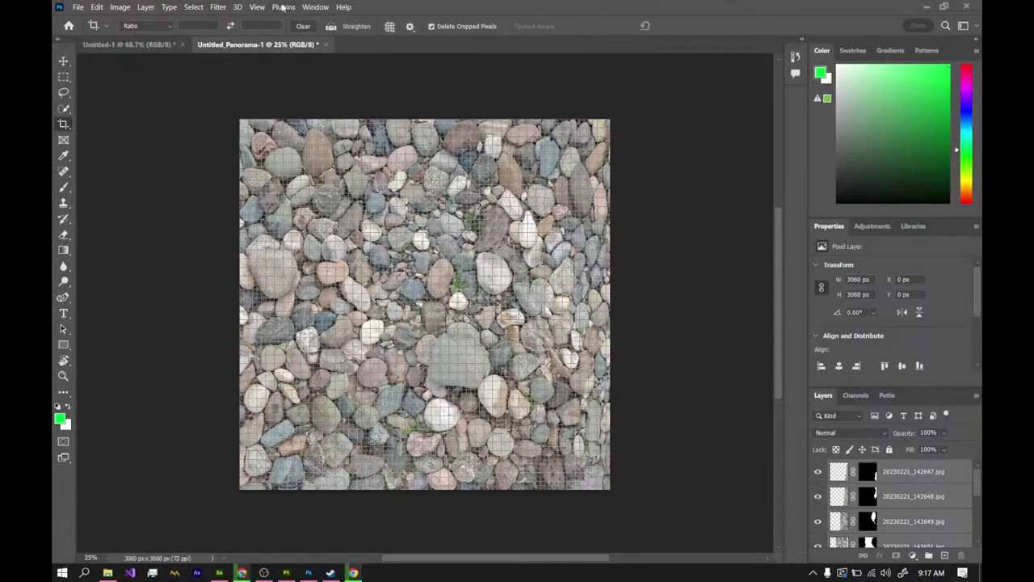
# Step: Select all stitched photo layers, flatten them, and unlock the Background as Layer 0
pyautogui.click(237, 8)
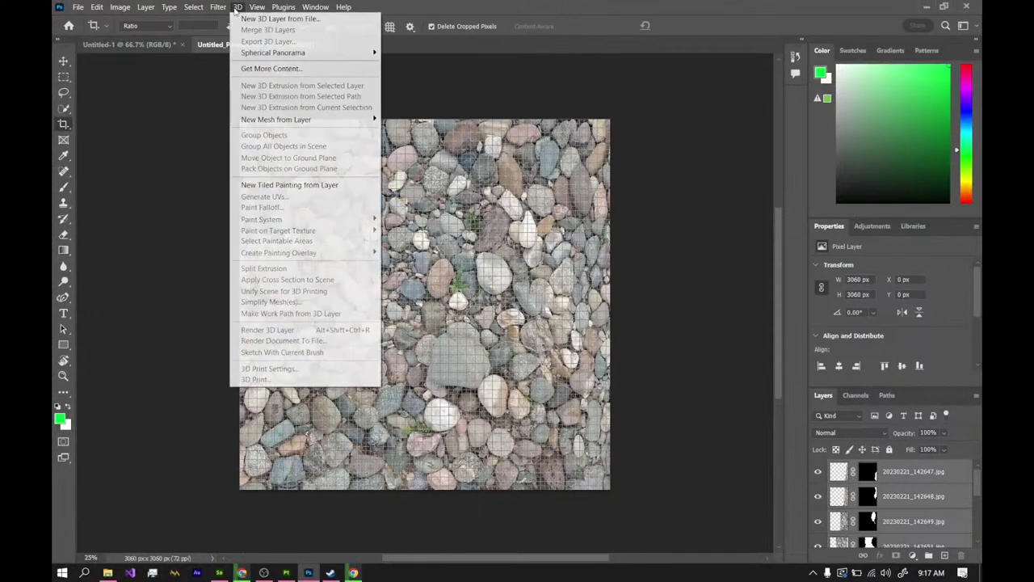
pyautogui.click(215, 7)
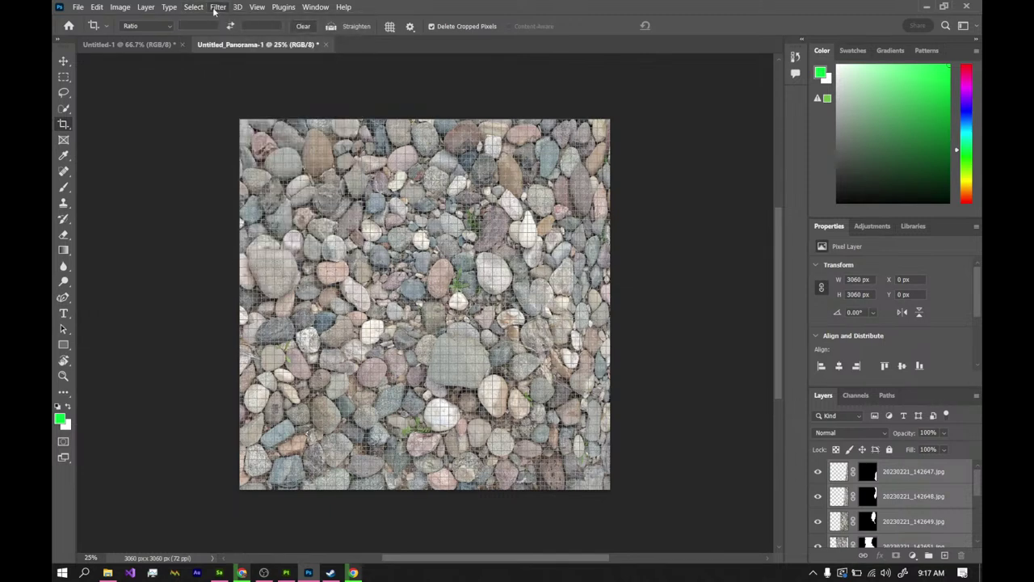
pyautogui.scroll(-1, 843, 528)
pyautogui.moveTo(884, 386); pyautogui.dragTo(882, 242)
pyautogui.click(905, 529)
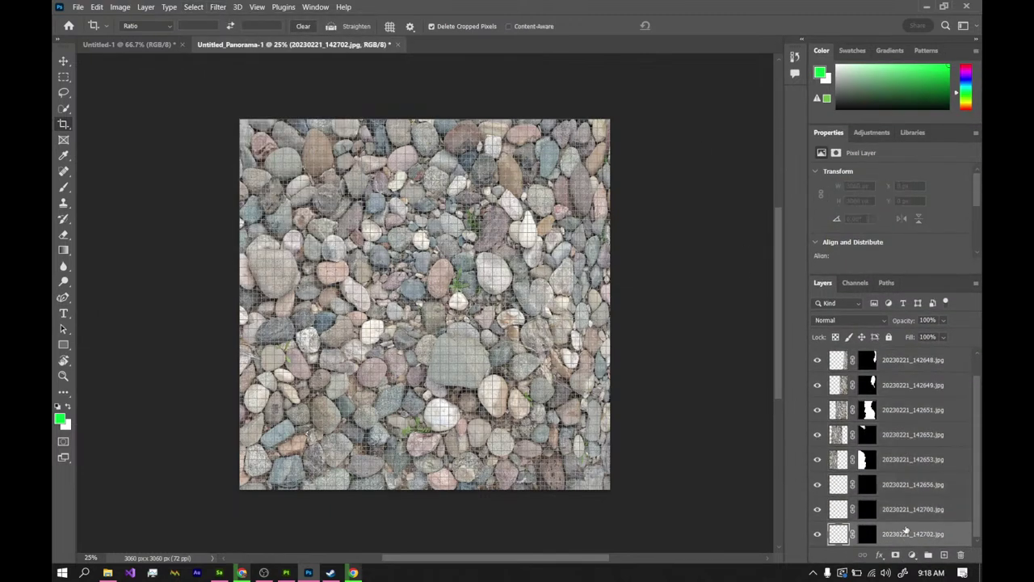
pyautogui.keyDown('shift'); pyautogui.click(911, 365); pyautogui.keyUp('shift')
pyautogui.rightClick(905, 363)
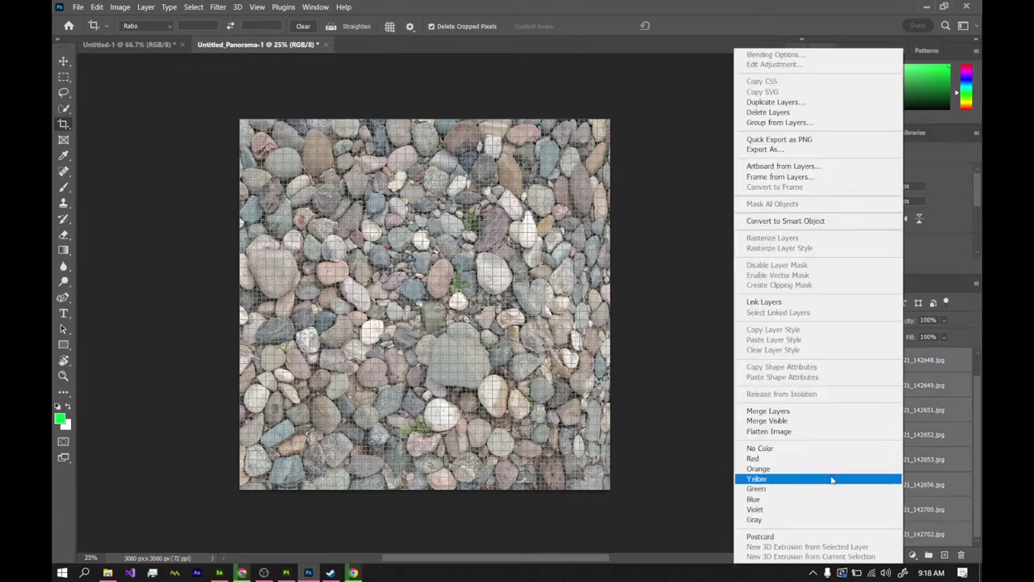
pyautogui.click(812, 431)
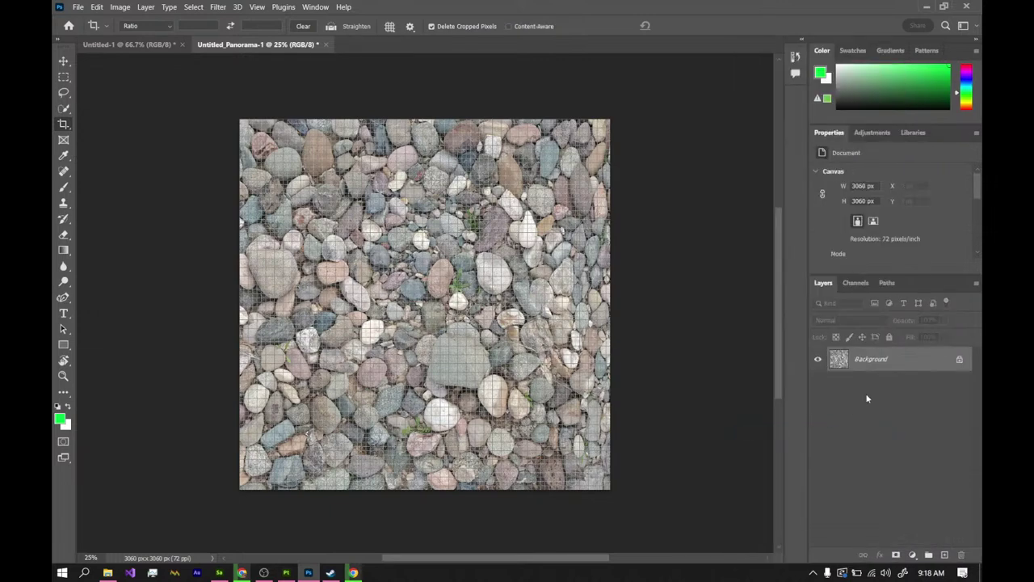
pyautogui.click(959, 360)
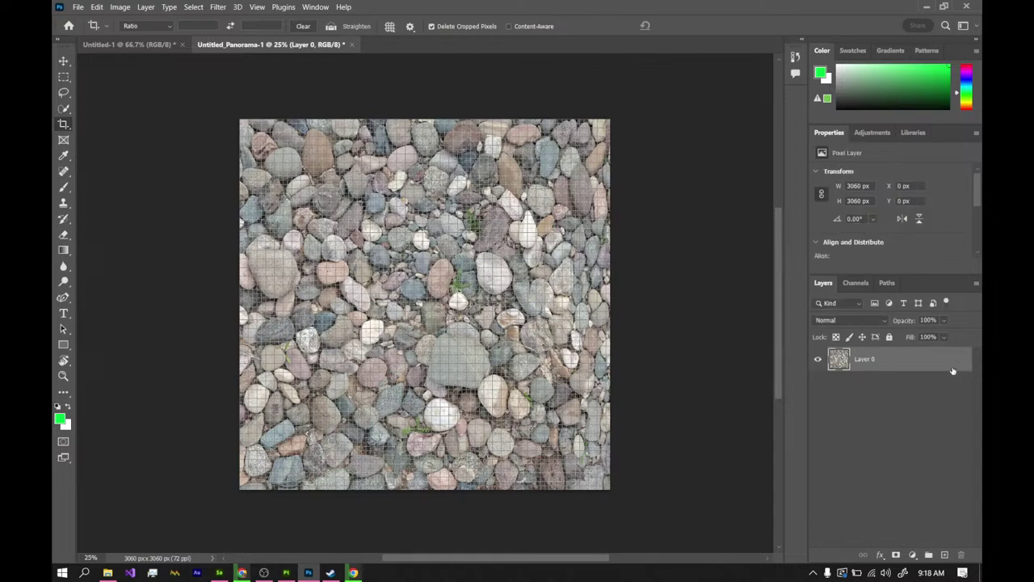
pyautogui.click(168, 6)
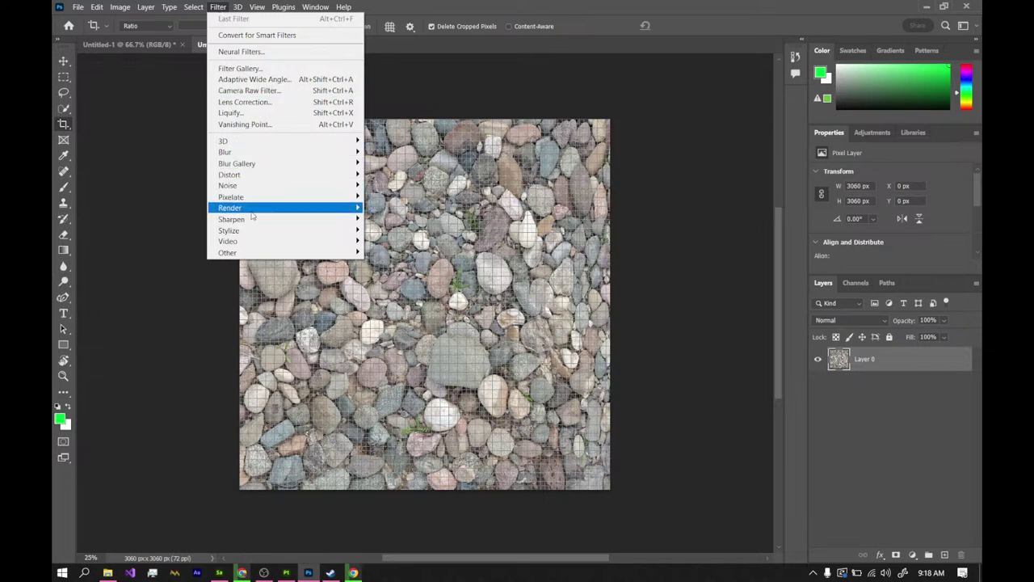
# Step: Search Photoshop's features for the 'offset' command
pyautogui.moveTo(250, 254)
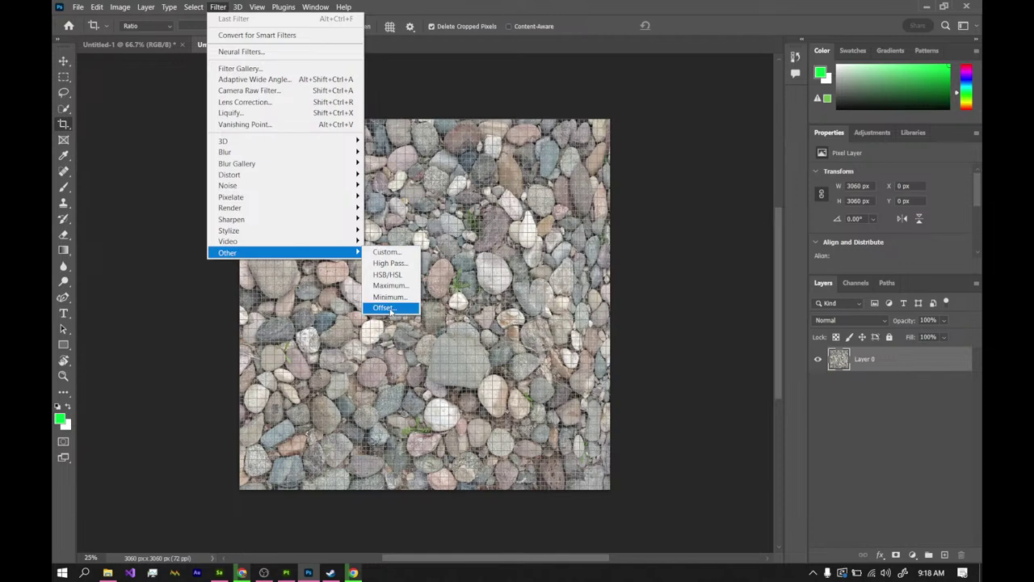
pyautogui.click(913, 452)
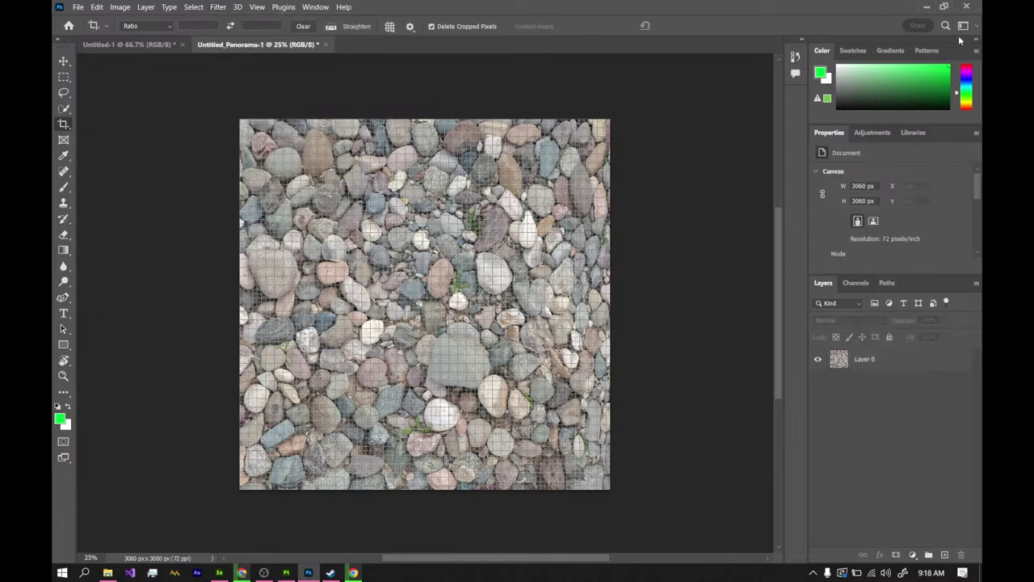
pyautogui.click(945, 26)
pyautogui.write('offset')
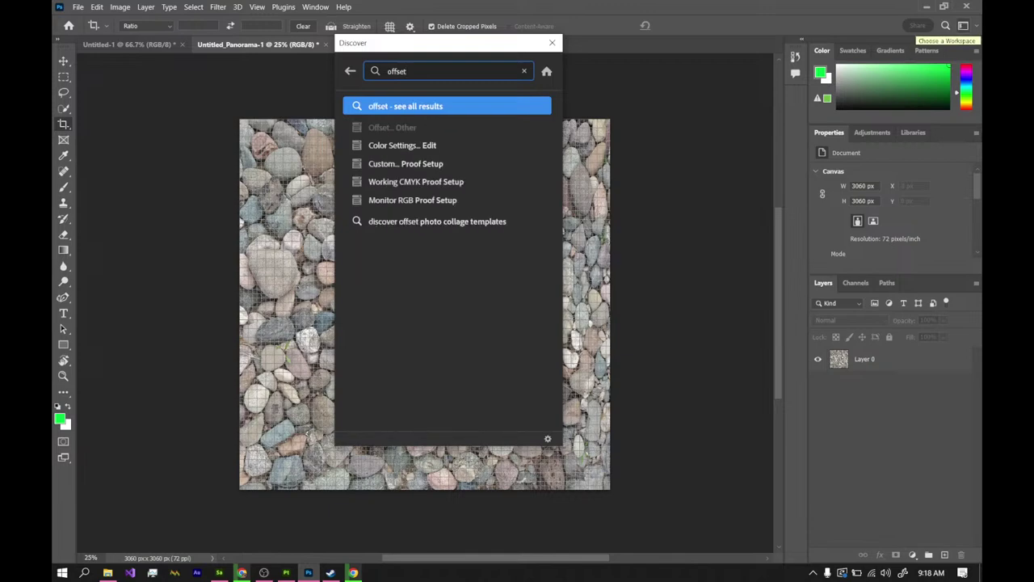
pyautogui.click(552, 43)
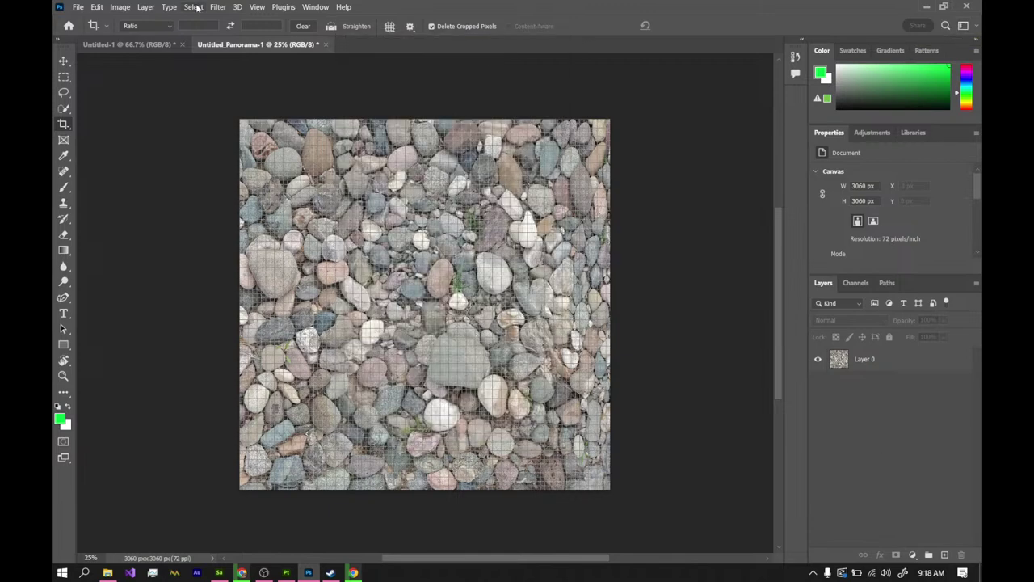
# Step: Reselect Layer 0 and open Filter > Other > Offset
pyautogui.click(214, 9)
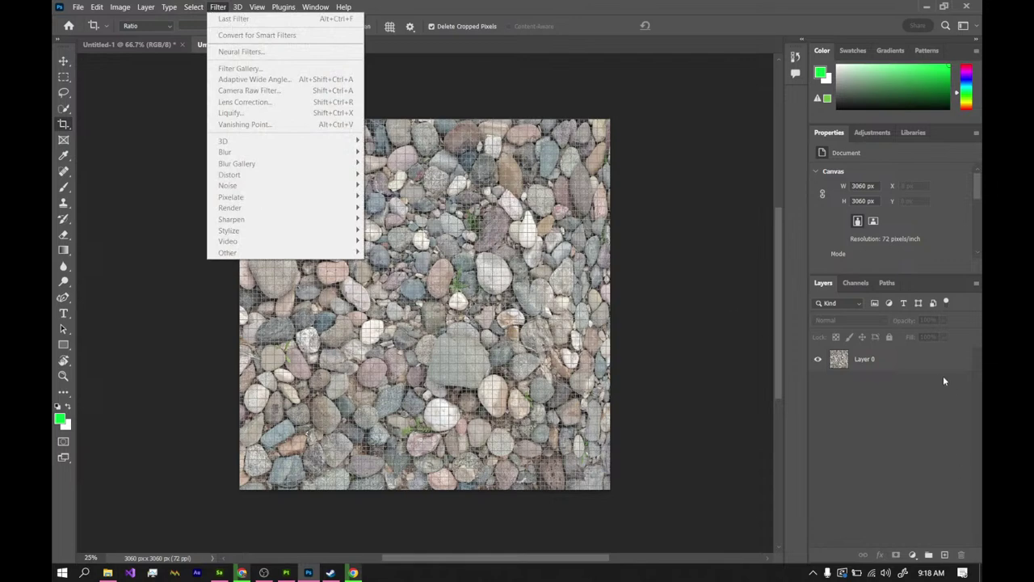
pyautogui.click(921, 362)
pyautogui.click(222, 7)
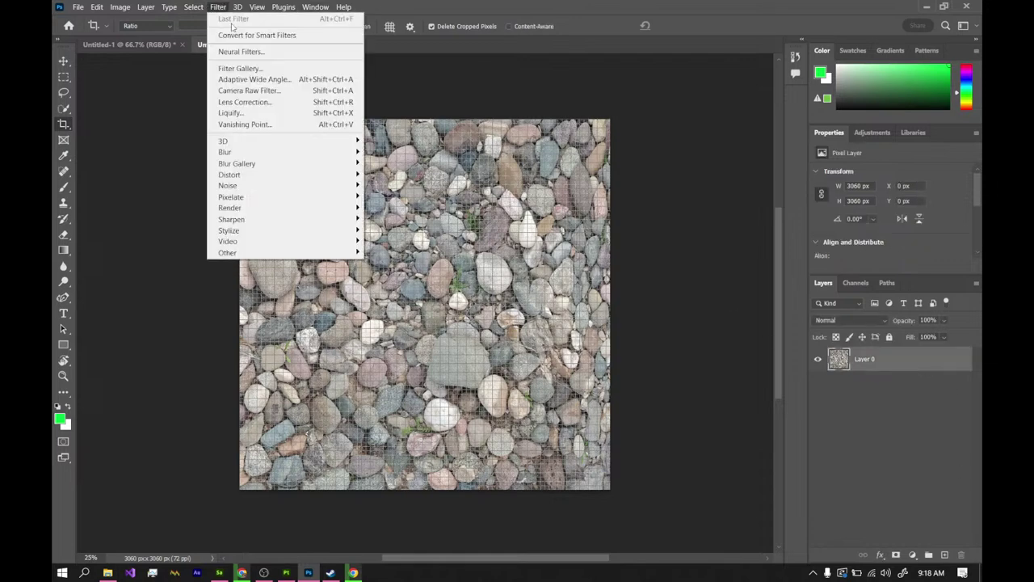
pyautogui.moveTo(339, 252)
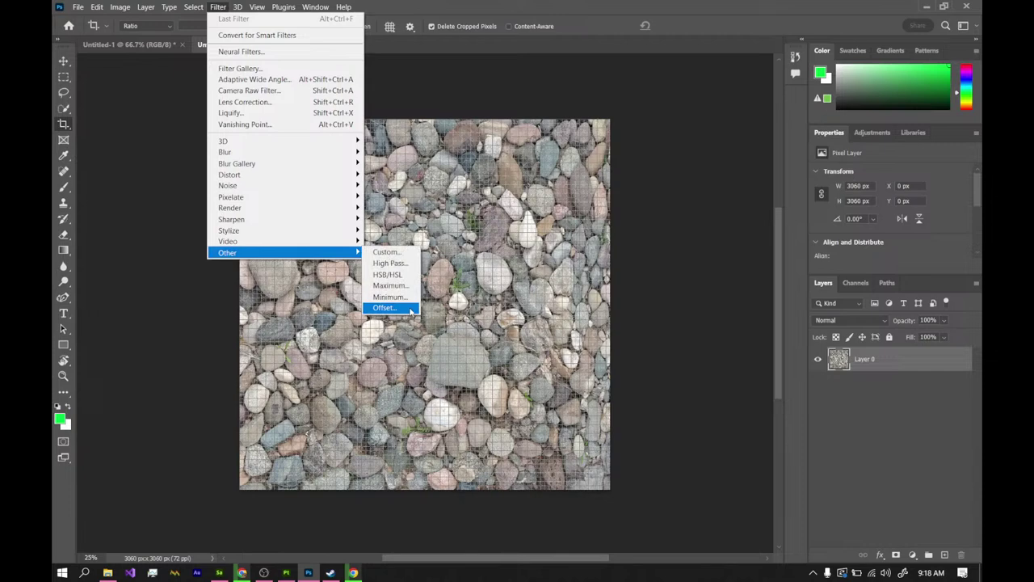
pyautogui.click(385, 308)
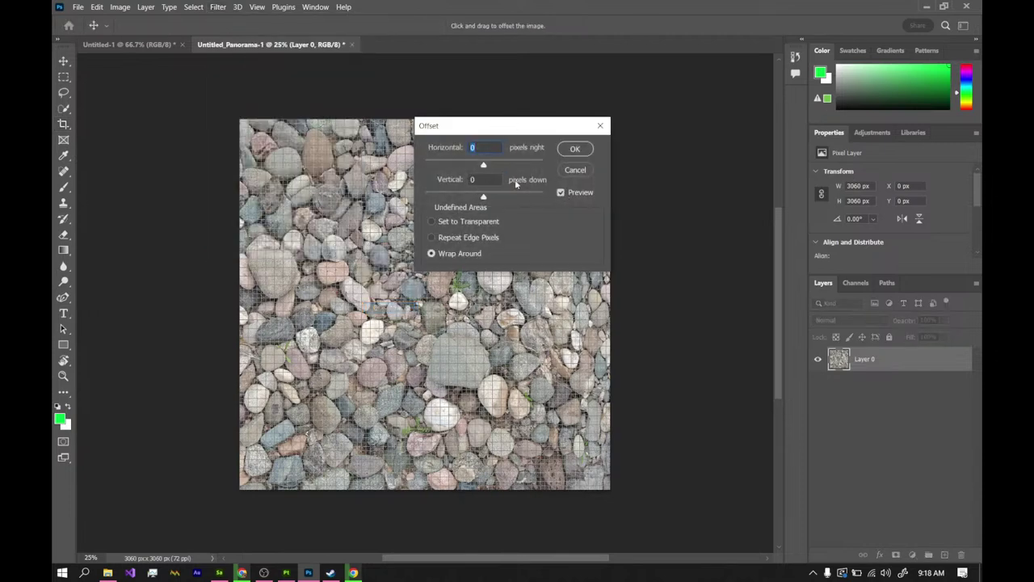
# Step: Try a 105 px horizontal wrap-around offset and apply it
pyautogui.moveTo(487, 169); pyautogui.dragTo(505, 167)
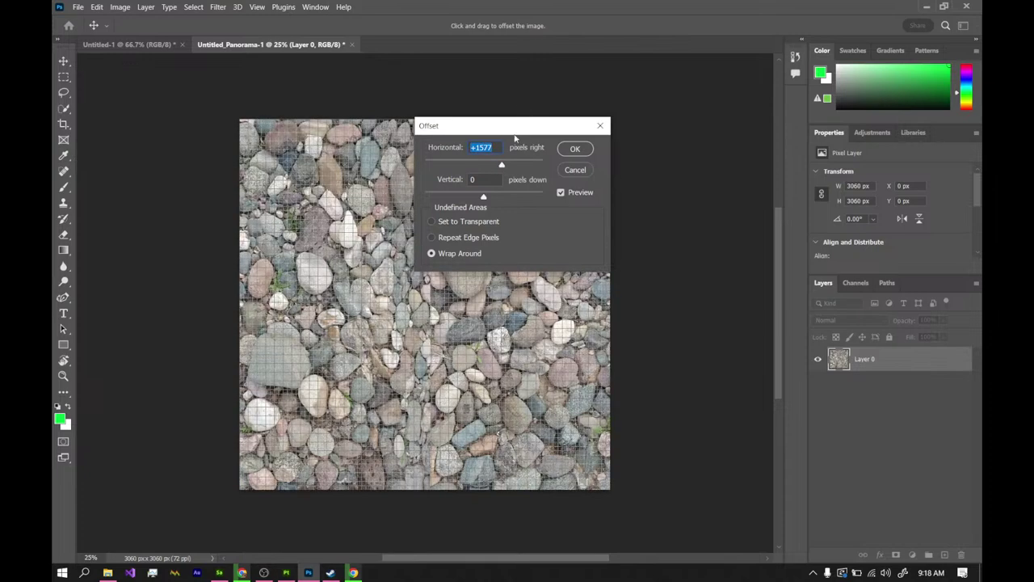
pyautogui.moveTo(497, 131); pyautogui.dragTo(759, 131)
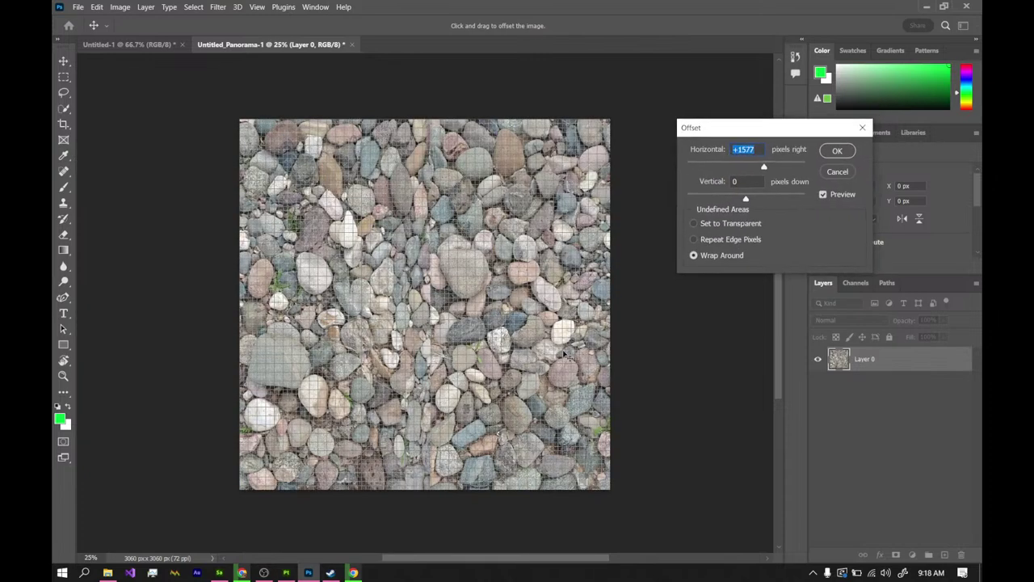
pyautogui.moveTo(762, 168); pyautogui.dragTo(747, 167)
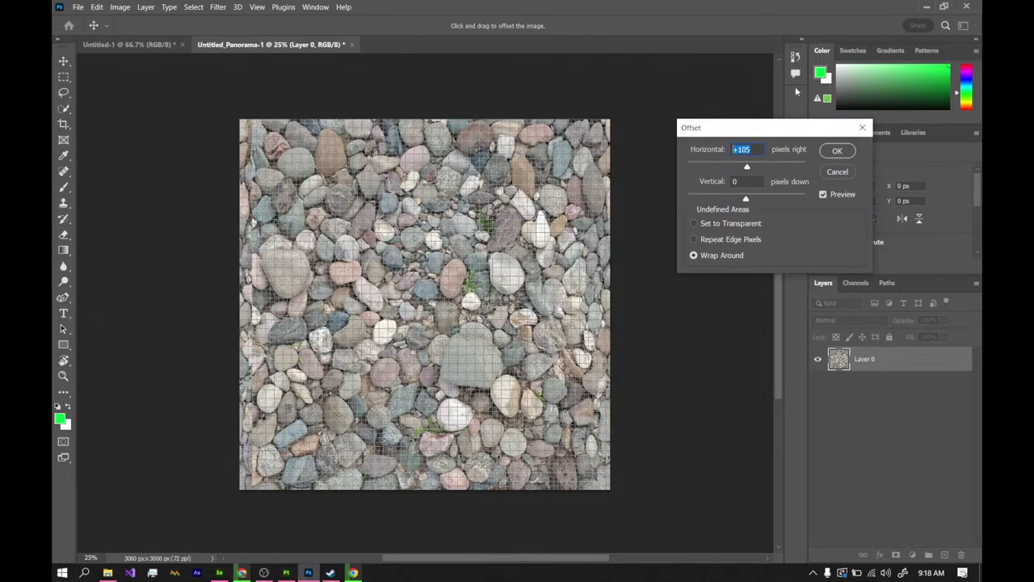
pyautogui.press('Return')
pyautogui.press('c')
# Step: Reopen Offset and increase the horizontal shift toward 1945 px, tracing the exposed vertical seam
pyautogui.click(217, 7)
pyautogui.moveTo(289, 253)
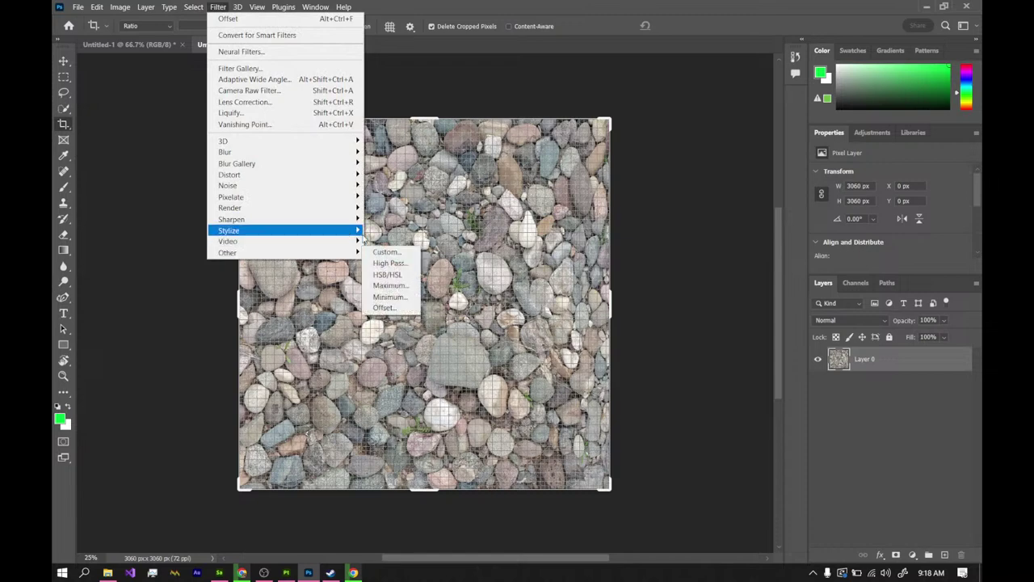
pyautogui.click(384, 308)
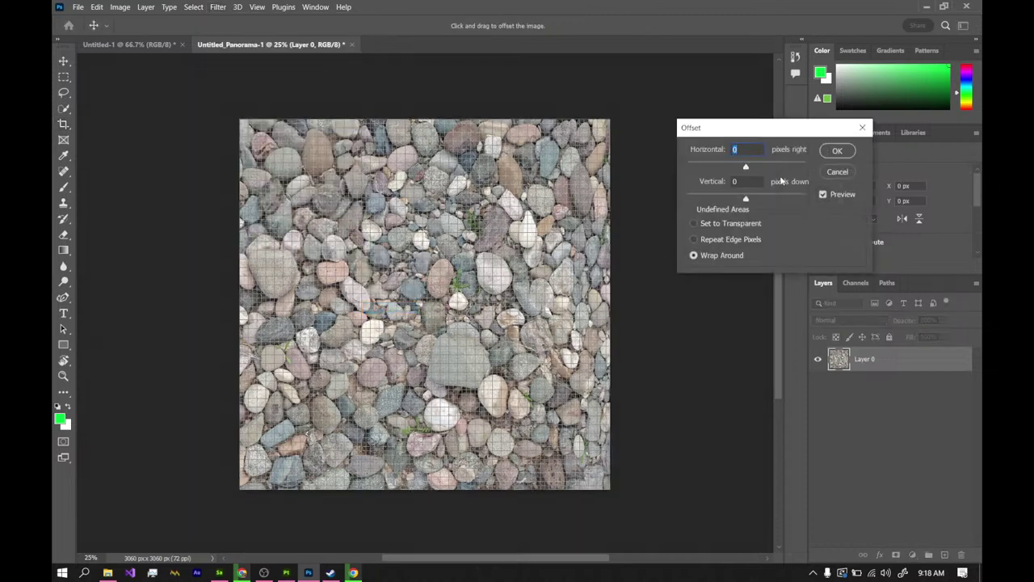
pyautogui.moveTo(745, 168); pyautogui.dragTo(755, 170)
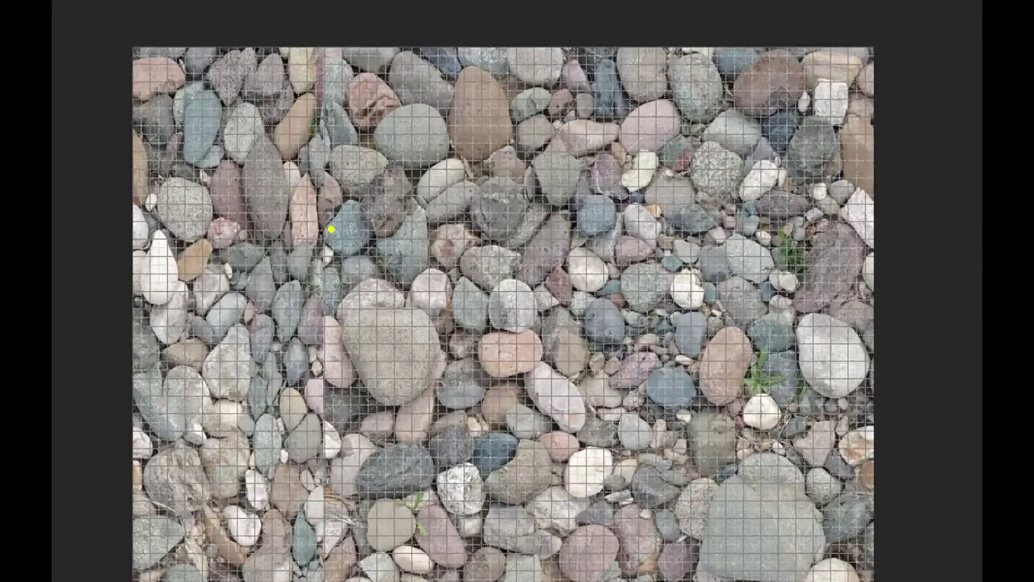
pyautogui.moveTo(331, 230)
pyautogui.mouseDown()
pyautogui.moveTo(326, 250)
pyautogui.moveTo(345, 194)
pyautogui.moveTo(337, 121)
pyautogui.mouseUp()
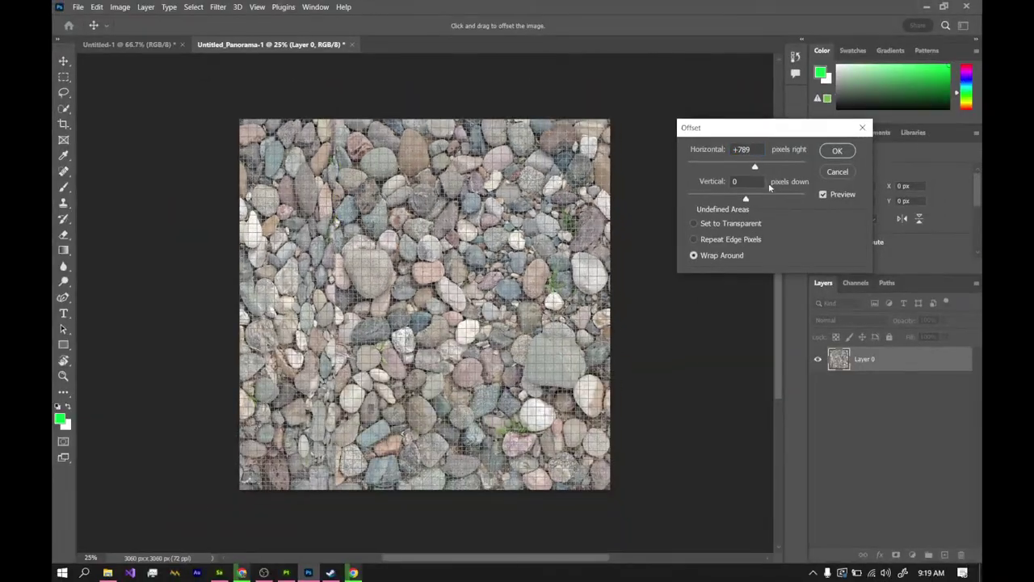
pyautogui.moveTo(757, 165); pyautogui.dragTo(763, 168)
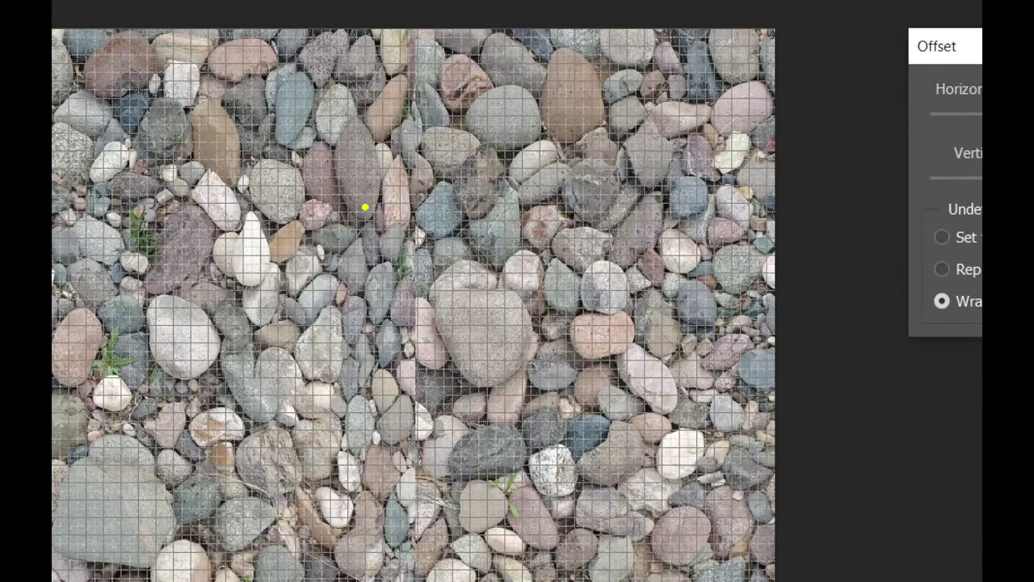
pyautogui.moveTo(428, 293)
pyautogui.mouseDown()
pyautogui.moveTo(422, 270)
pyautogui.moveTo(407, 452)
pyautogui.moveTo(404, 400)
pyautogui.mouseUp()
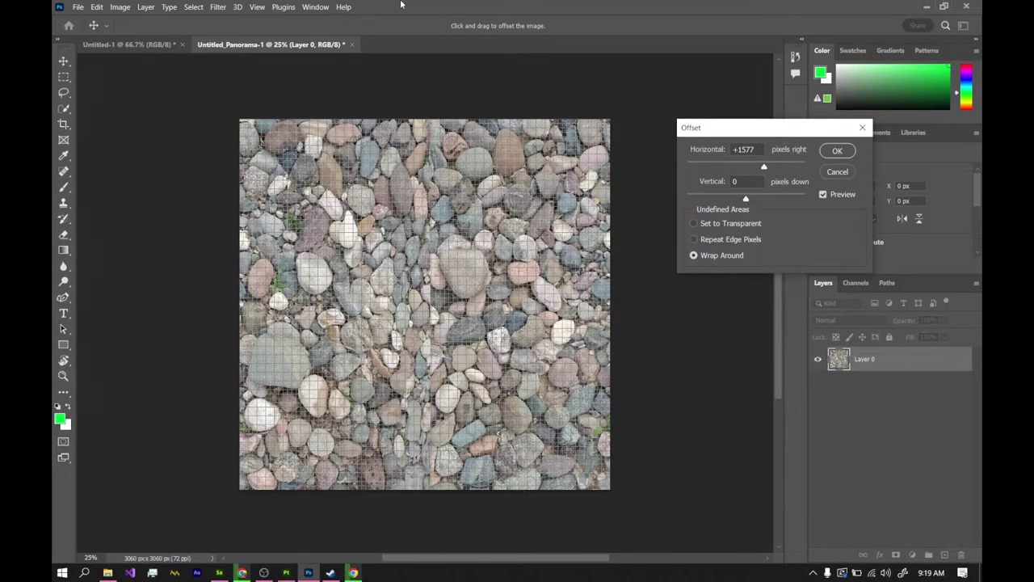
# Step: Shift the image down about +1209 px to expose the horizontal seam
pyautogui.moveTo(752, 198); pyautogui.dragTo(767, 207)
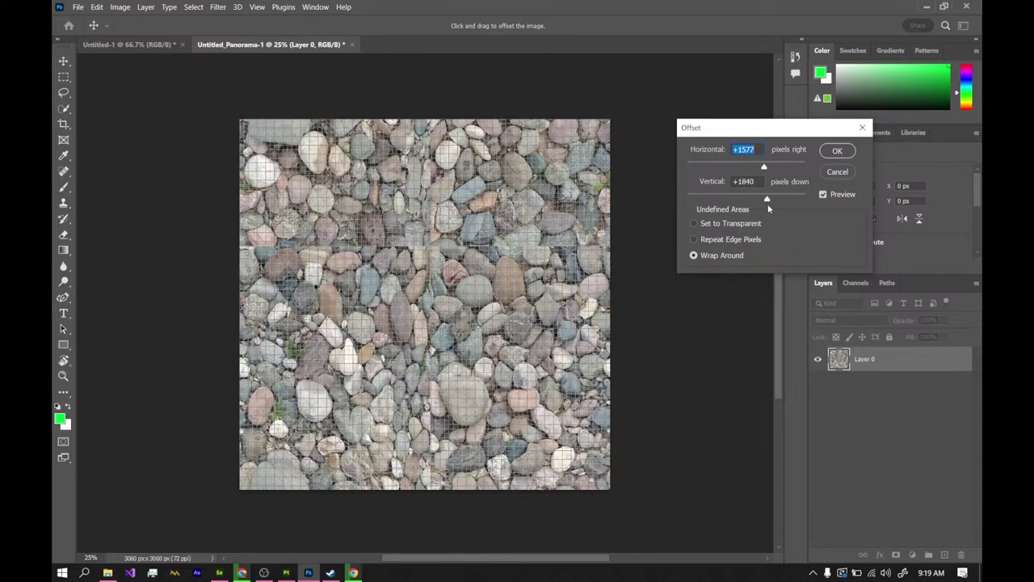
pyautogui.press('Tab')
pyautogui.click(255, 8)
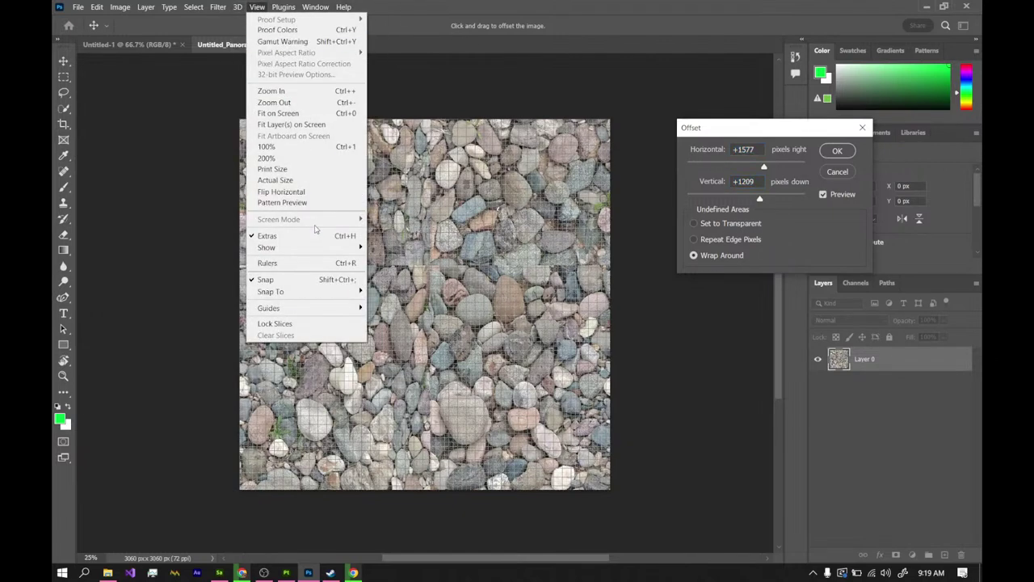
# Step: Hide the grid overlay and raise the vertical offset to +1525 px
pyautogui.moveTo(312, 247)
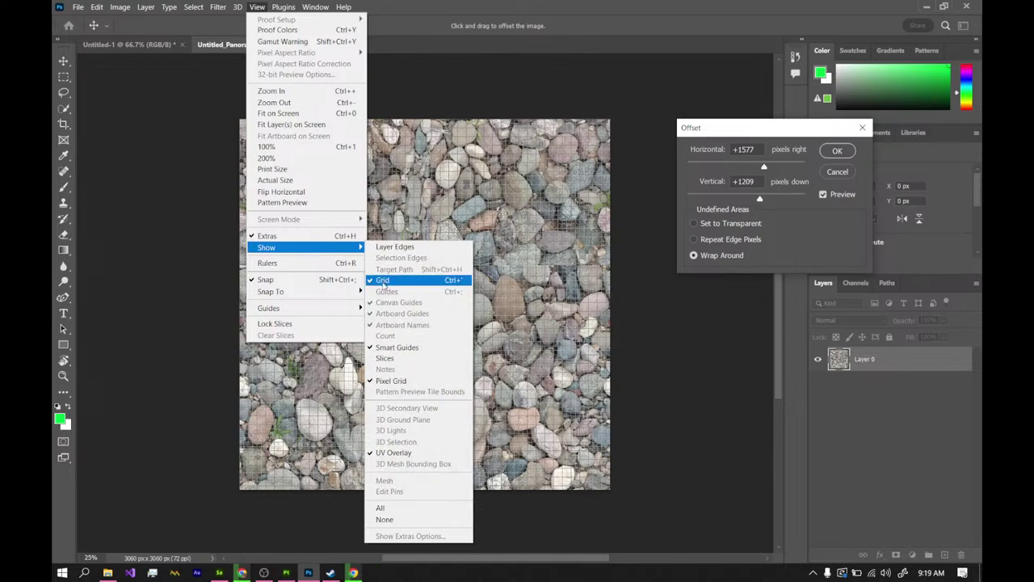
pyautogui.click(384, 281)
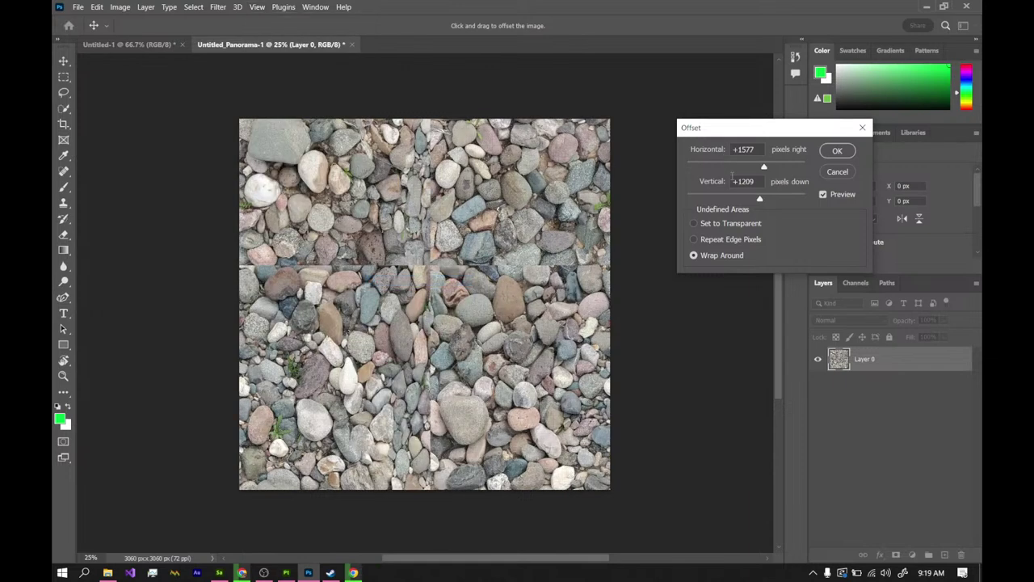
pyautogui.moveTo(759, 202); pyautogui.dragTo(763, 203)
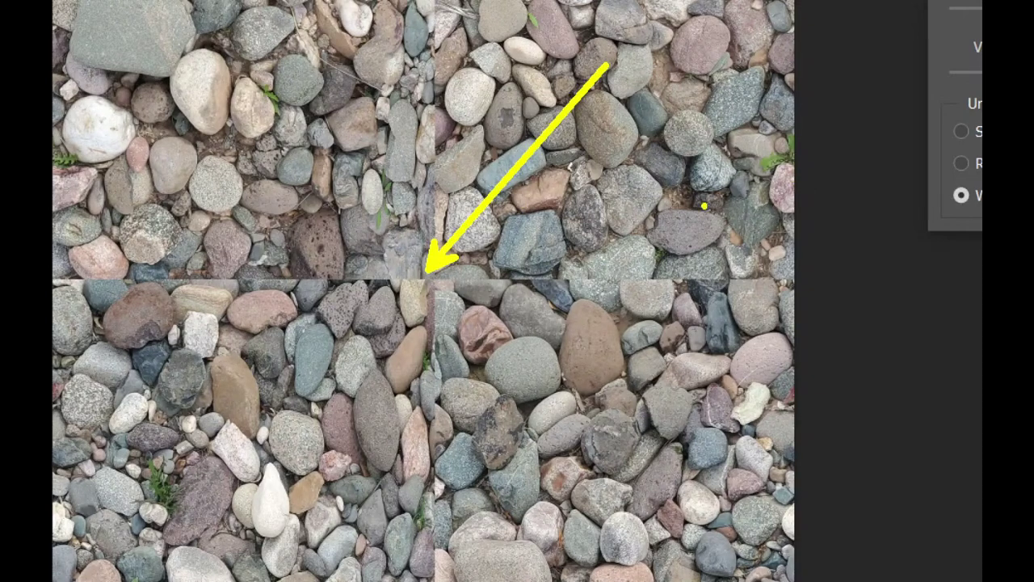
pyautogui.moveTo(798, 82)
pyautogui.mouseDown()
pyautogui.moveTo(806, 170)
pyautogui.moveTo(789, 36)
pyautogui.mouseUp()
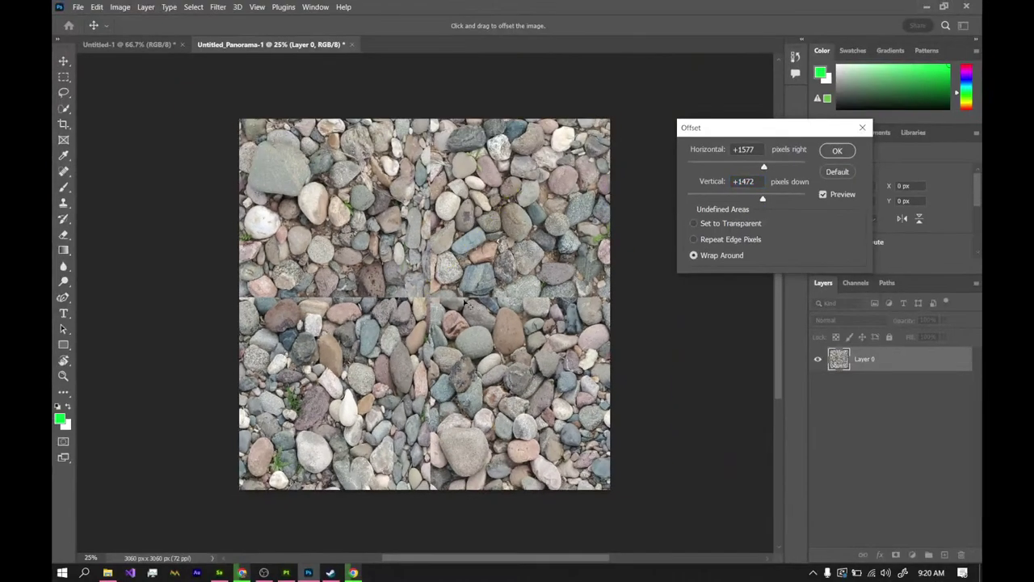
pyautogui.moveTo(488, 223); pyautogui.dragTo(324, 263)
pyautogui.moveTo(457, 334); pyautogui.dragTo(517, 439)
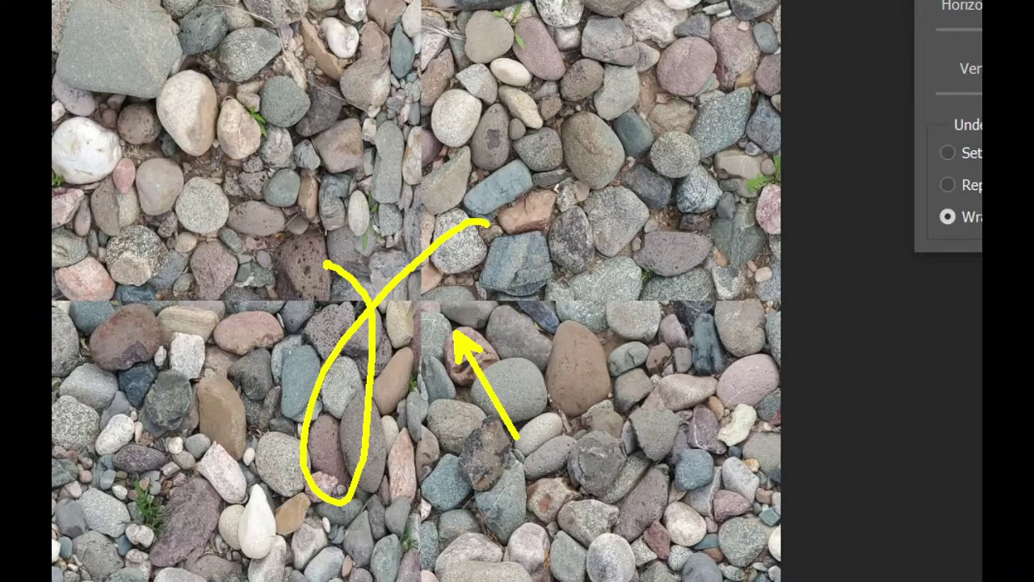
pyautogui.moveTo(564, 297); pyautogui.dragTo(669, 229)
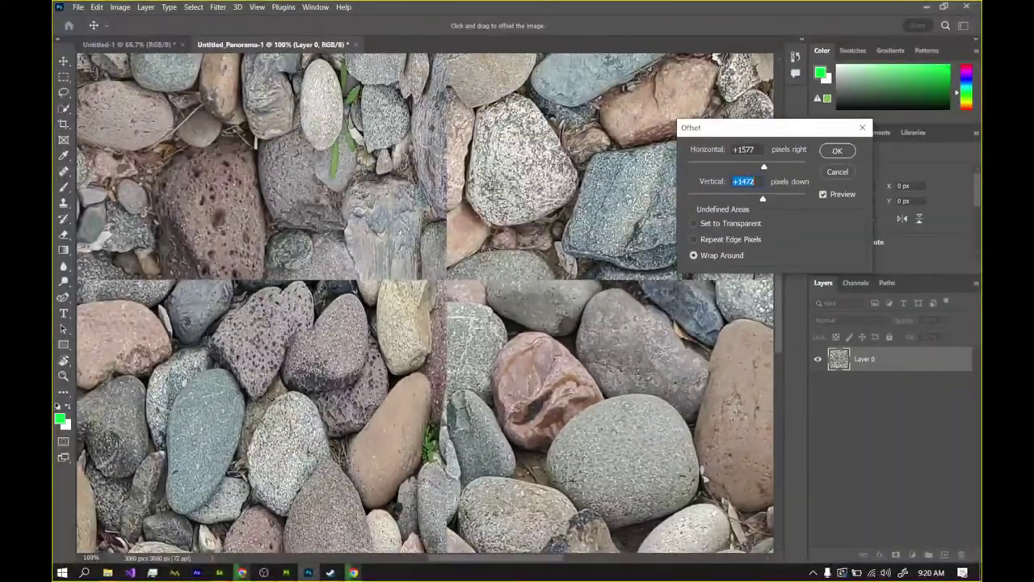
pyautogui.scroll(-3, 425, 303)
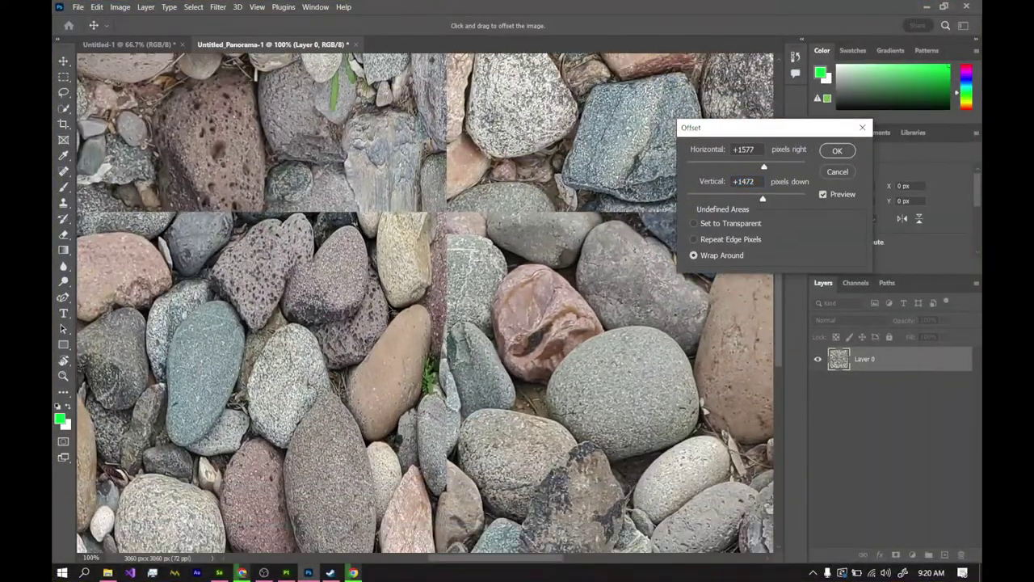
pyautogui.keyDown('alt'); pyautogui.scroll(-4, 399, 297); pyautogui.keyUp('alt')
pyautogui.keyDown('alt'); pyautogui.scroll(2, 400, 297); pyautogui.keyUp('alt')
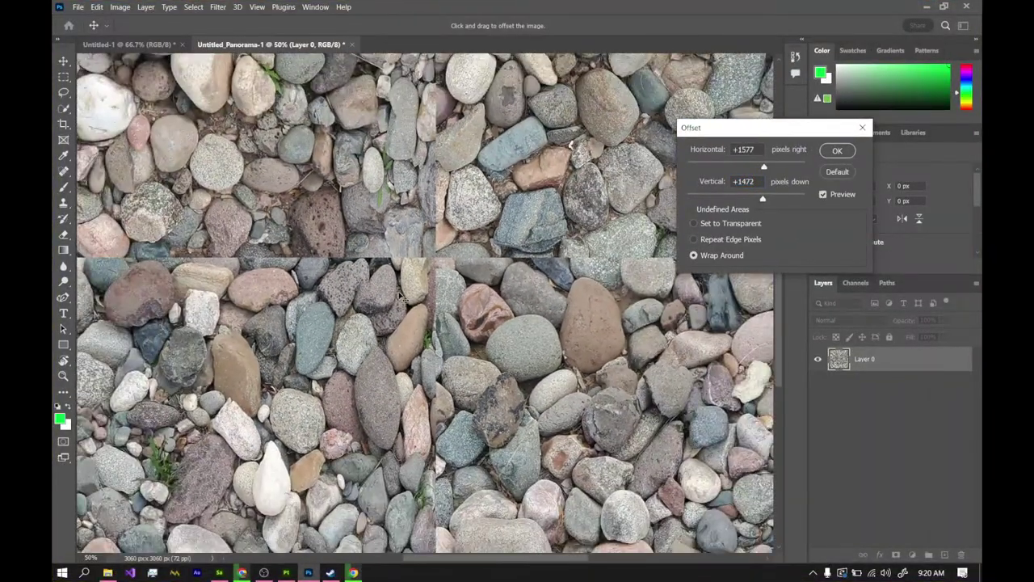
pyautogui.keyDown('alt'); pyautogui.scroll(-2, 400, 297); pyautogui.keyUp('alt')
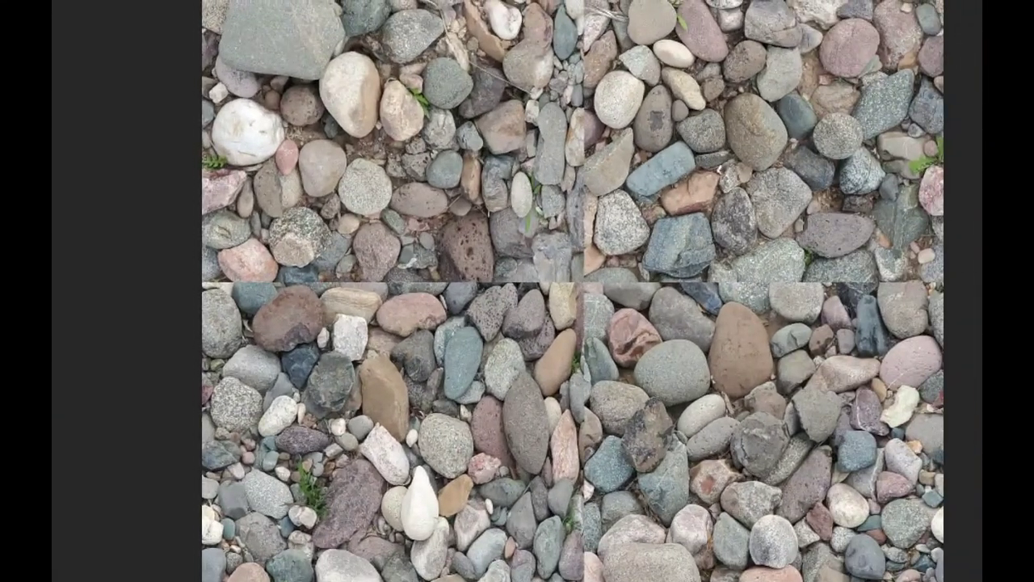
pyautogui.moveTo(191, 279)
pyautogui.mouseDown()
pyautogui.moveTo(304, 278)
pyautogui.moveTo(485, 231)
pyautogui.moveTo(647, 228)
pyautogui.moveTo(847, 275)
pyautogui.moveTo(981, 276)
pyautogui.mouseUp()
# Step: Trace the vertical seam, zoom out, and apply the +1577 / +1472 px wrap-around offset
pyautogui.moveTo(589, 2)
pyautogui.mouseDown()
pyautogui.moveTo(582, 103)
pyautogui.moveTo(607, 400)
pyautogui.moveTo(604, 572)
pyautogui.mouseUp()
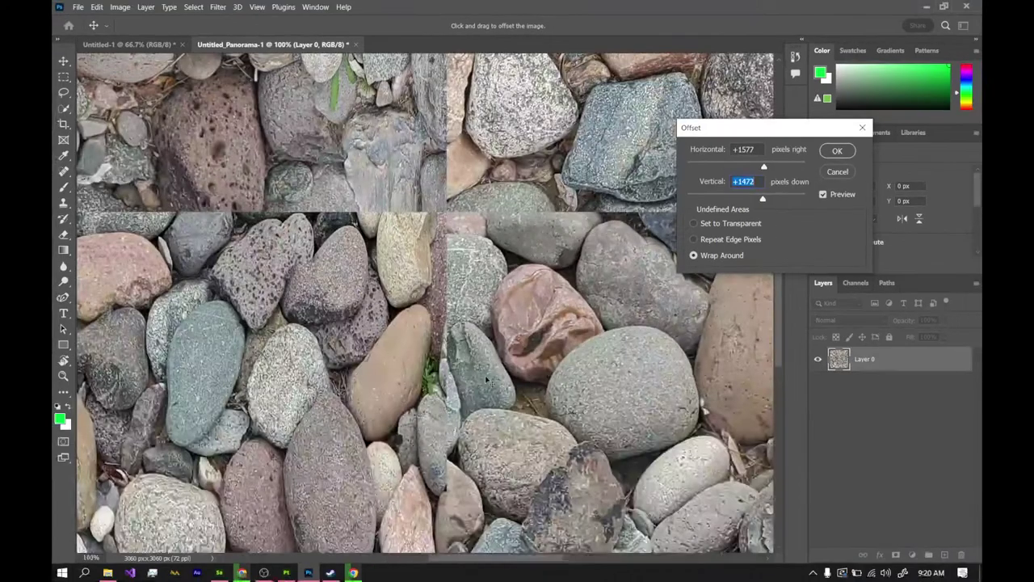
pyautogui.hotkey('ctrl', '-')
pyautogui.hotkey('ctrl', '-')
pyautogui.hotkey('ctrl', '-')
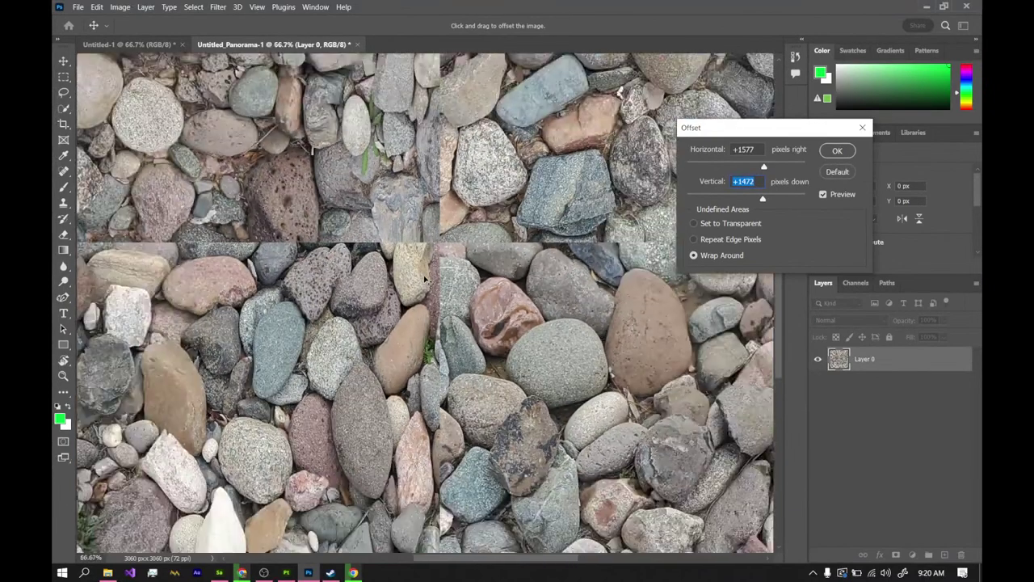
pyautogui.click(836, 151)
pyautogui.press('c')
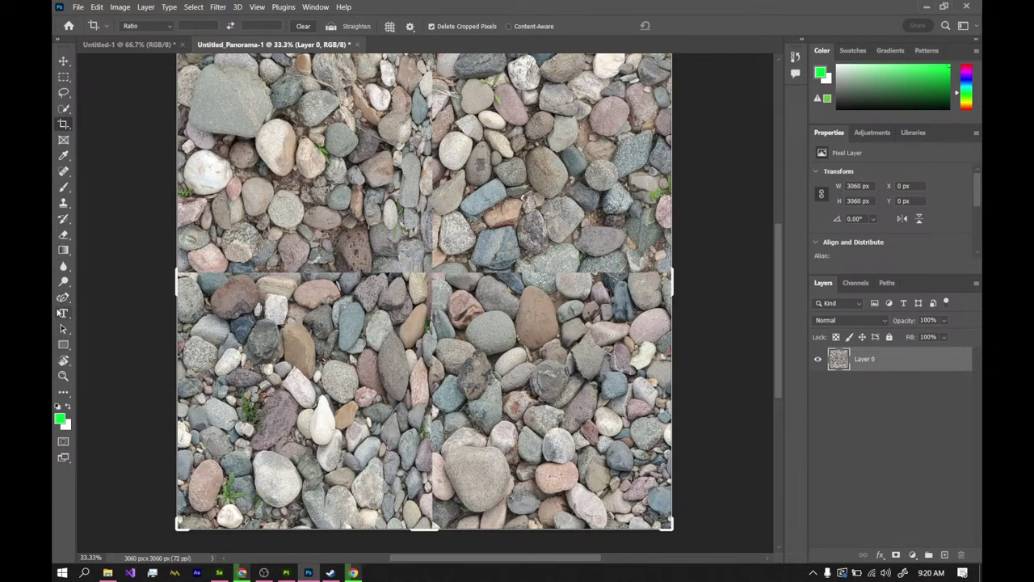
# Step: Set up the Clone Stamp tool with a 199 px brush at 0% hardness
pyautogui.click(64, 203)
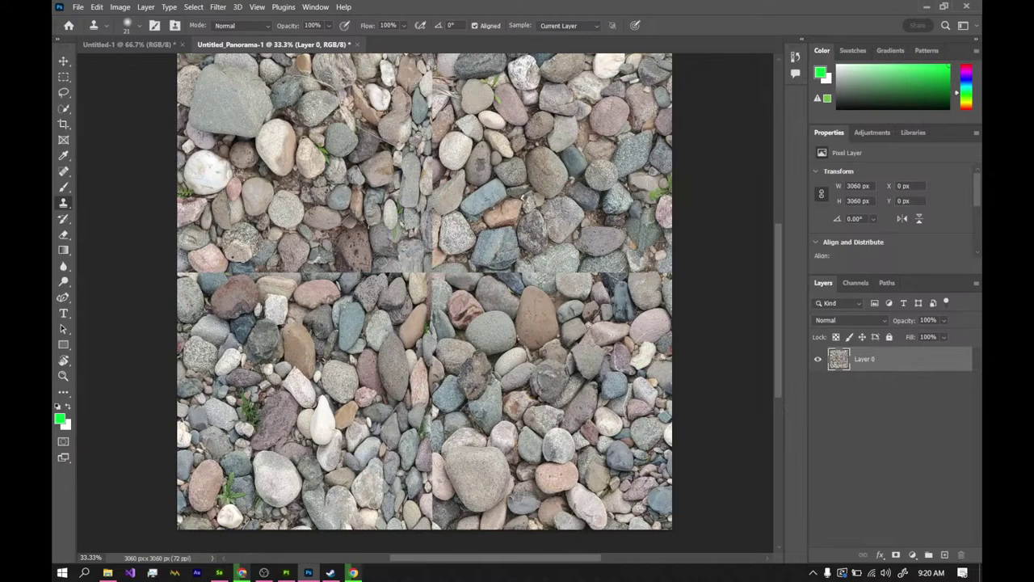
pyautogui.click(139, 27)
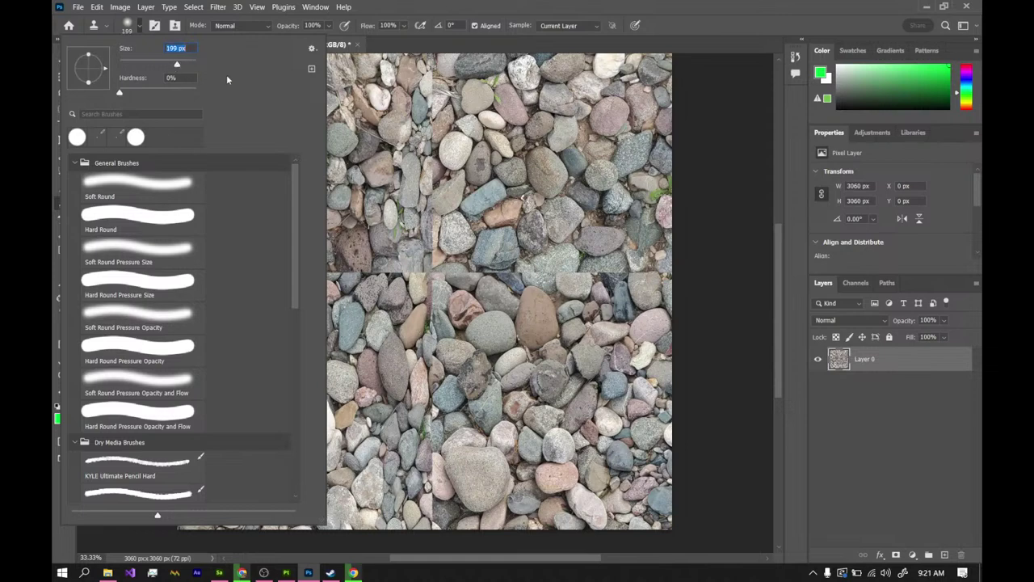
pyautogui.click(126, 26)
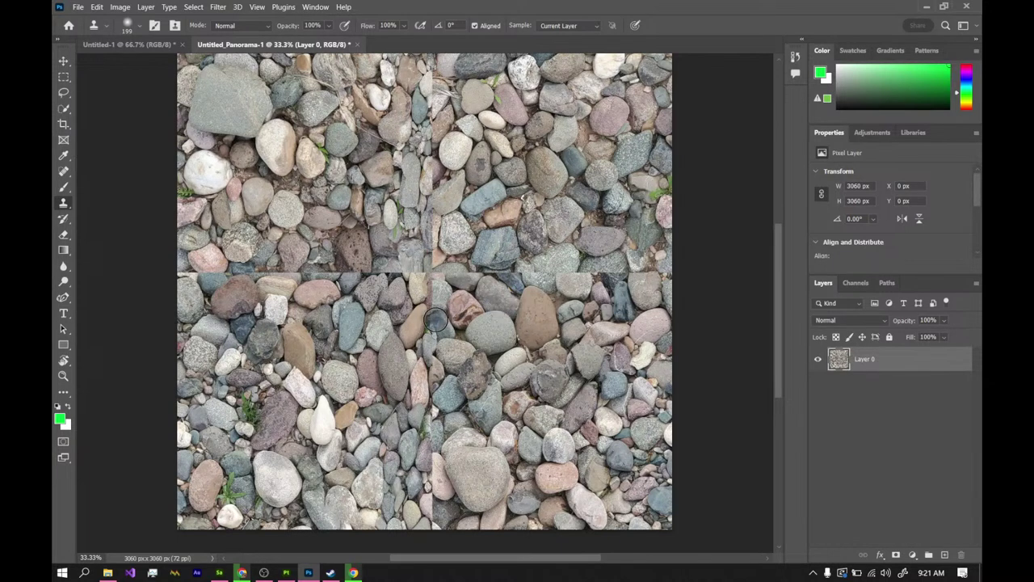
# Step: Clone stones over the vertical seam, from near the bottom edge up through the upper half
pyautogui.moveTo(425, 316); pyautogui.dragTo(429, 273)
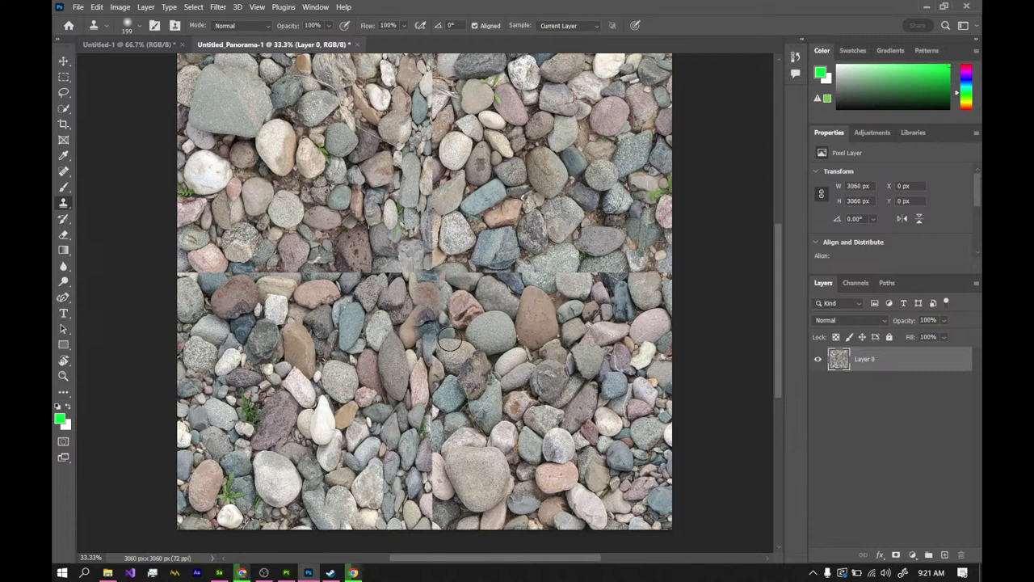
pyautogui.moveTo(428, 322); pyautogui.dragTo(407, 310)
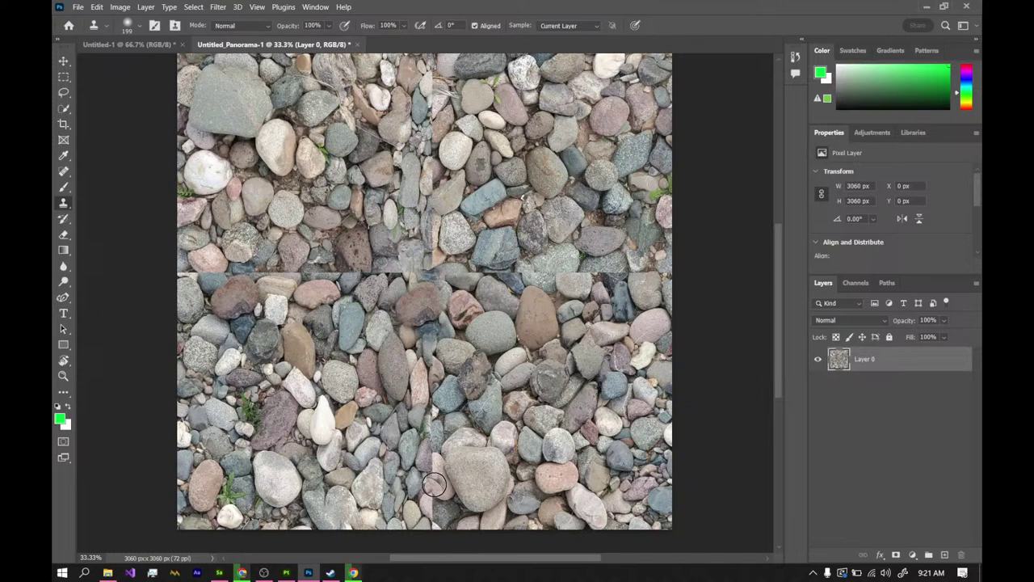
pyautogui.moveTo(436, 467)
pyautogui.mouseDown()
pyautogui.moveTo(446, 401)
pyautogui.moveTo(443, 318)
pyautogui.moveTo(425, 449)
pyautogui.moveTo(446, 482)
pyautogui.moveTo(444, 517)
pyautogui.moveTo(432, 499)
pyautogui.moveTo(428, 529)
pyautogui.moveTo(428, 506)
pyautogui.moveTo(443, 510)
pyautogui.moveTo(414, 490)
pyautogui.moveTo(435, 467)
pyautogui.moveTo(551, 529)
pyautogui.moveTo(498, 479)
pyautogui.moveTo(434, 346)
pyautogui.moveTo(393, 294)
pyautogui.moveTo(436, 336)
pyautogui.moveTo(449, 459)
pyautogui.moveTo(445, 430)
pyautogui.mouseUp()
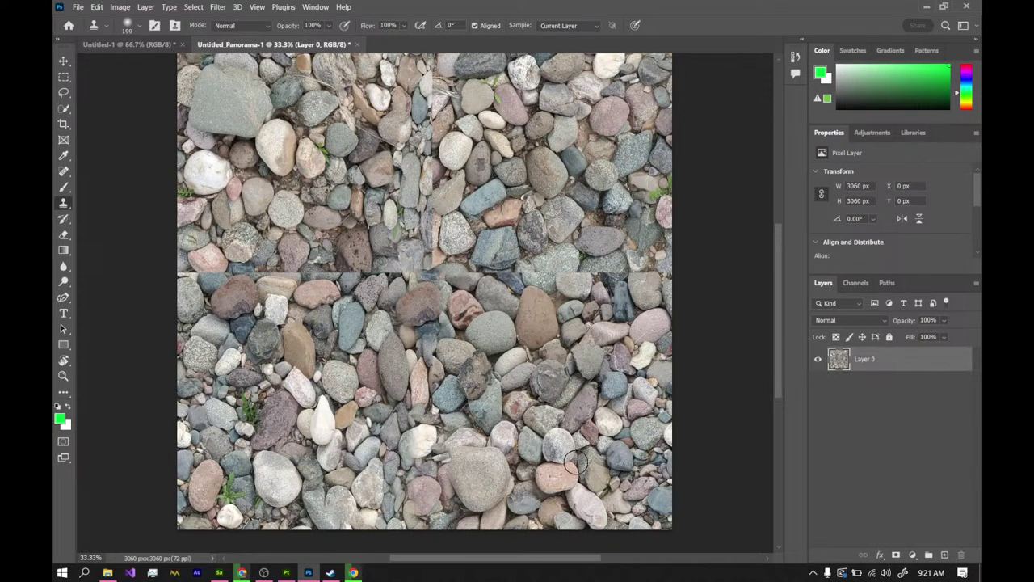
pyautogui.moveTo(444, 242)
pyautogui.mouseDown()
pyautogui.moveTo(434, 239)
pyautogui.moveTo(442, 176)
pyautogui.moveTo(425, 158)
pyautogui.moveTo(419, 172)
pyautogui.mouseUp()
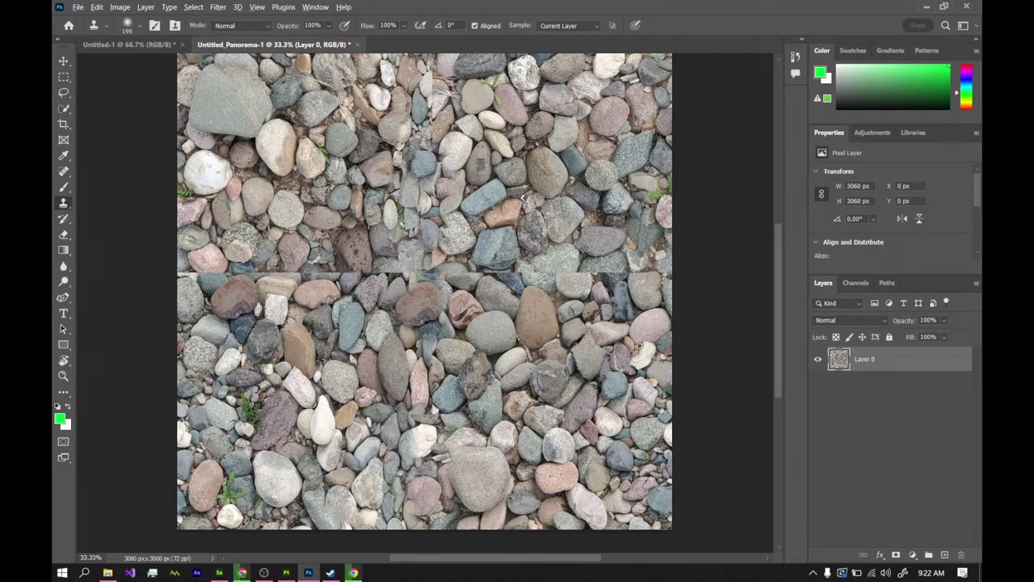
# Step: Clone stones over the top rows, the pink pebble and the left part of the horizontal seam
pyautogui.moveTo(422, 123)
pyautogui.mouseDown()
pyautogui.moveTo(434, 63)
pyautogui.moveTo(422, 118)
pyautogui.mouseUp()
pyautogui.moveTo(432, 67); pyautogui.dragTo(432, 97)
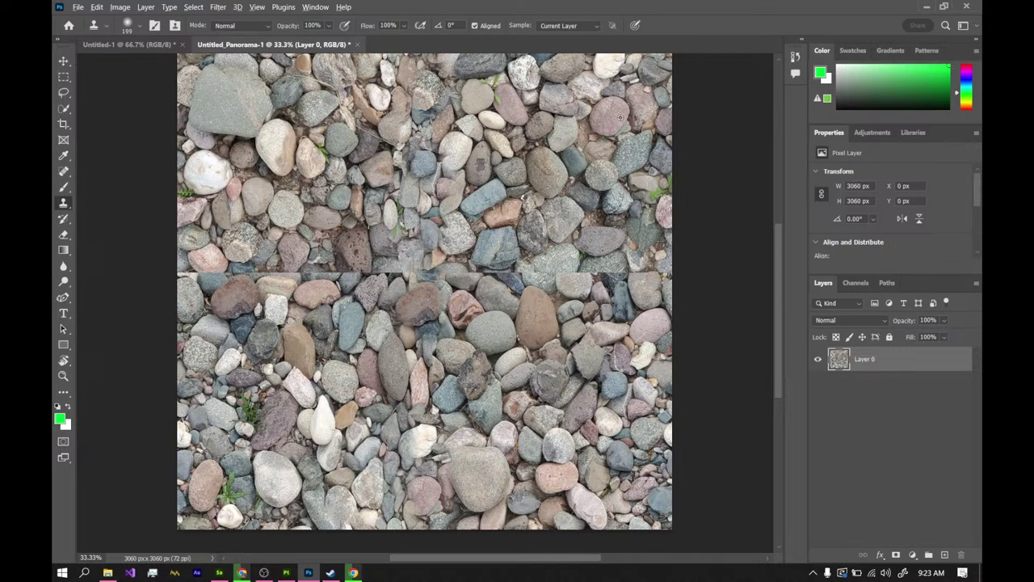
pyautogui.click(213, 268)
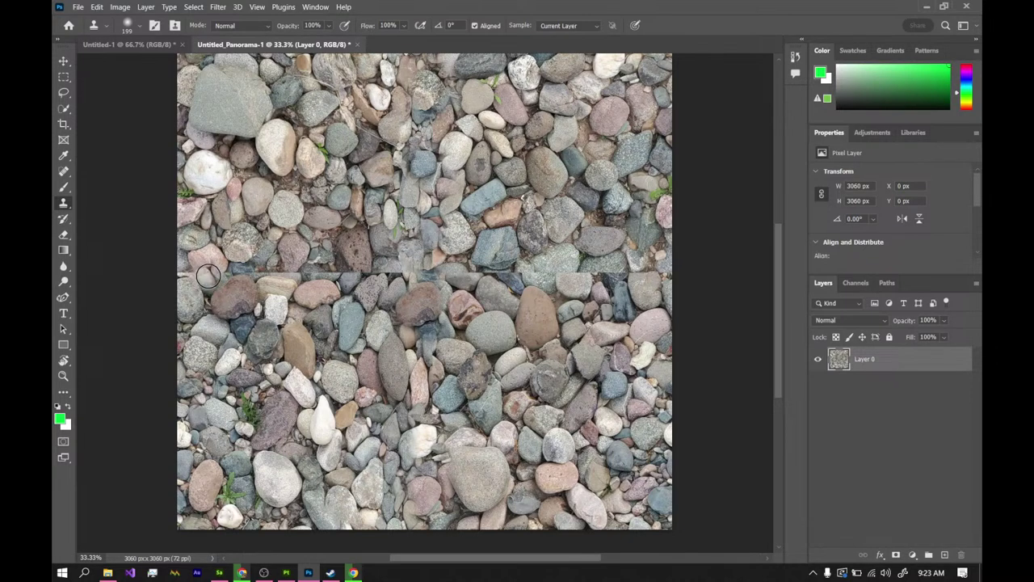
pyautogui.moveTo(205, 272)
pyautogui.mouseDown()
pyautogui.moveTo(220, 246)
pyautogui.moveTo(220, 266)
pyautogui.moveTo(264, 280)
pyautogui.moveTo(274, 267)
pyautogui.moveTo(291, 272)
pyautogui.moveTo(284, 283)
pyautogui.moveTo(312, 261)
pyautogui.moveTo(336, 282)
pyautogui.moveTo(354, 264)
pyautogui.moveTo(335, 256)
pyautogui.moveTo(329, 284)
pyautogui.moveTo(404, 273)
pyautogui.mouseUp()
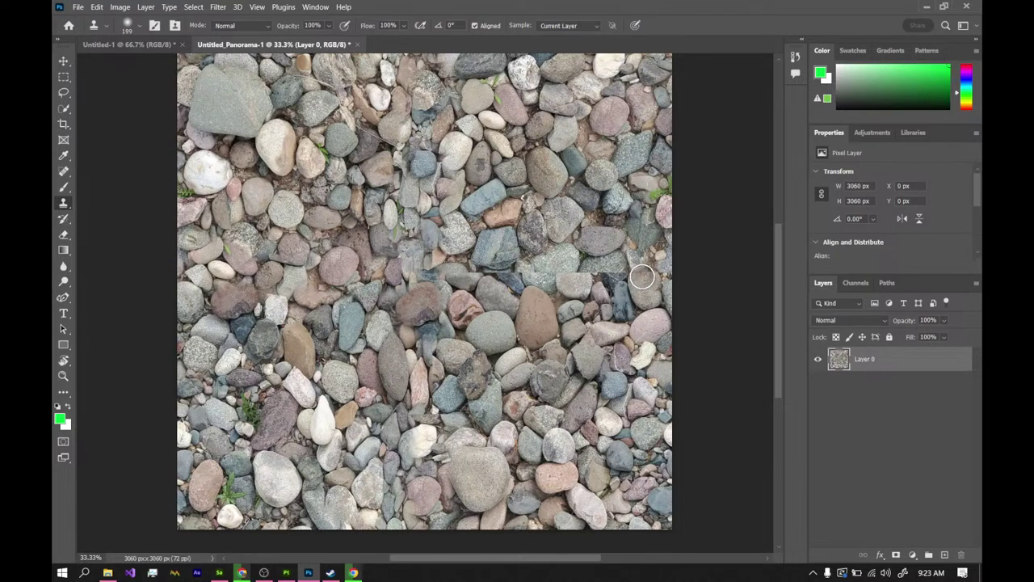
# Step: Clone over the right part of the horizontal seam, undoing a misplaced white stone
pyautogui.moveTo(646, 270)
pyautogui.mouseDown()
pyautogui.moveTo(620, 283)
pyautogui.moveTo(610, 268)
pyautogui.moveTo(563, 275)
pyautogui.mouseUp()
pyautogui.hotkey('ctrl', 'z')
pyautogui.hotkey('ctrl', 'z')
pyautogui.hotkey('ctrl', 'z')
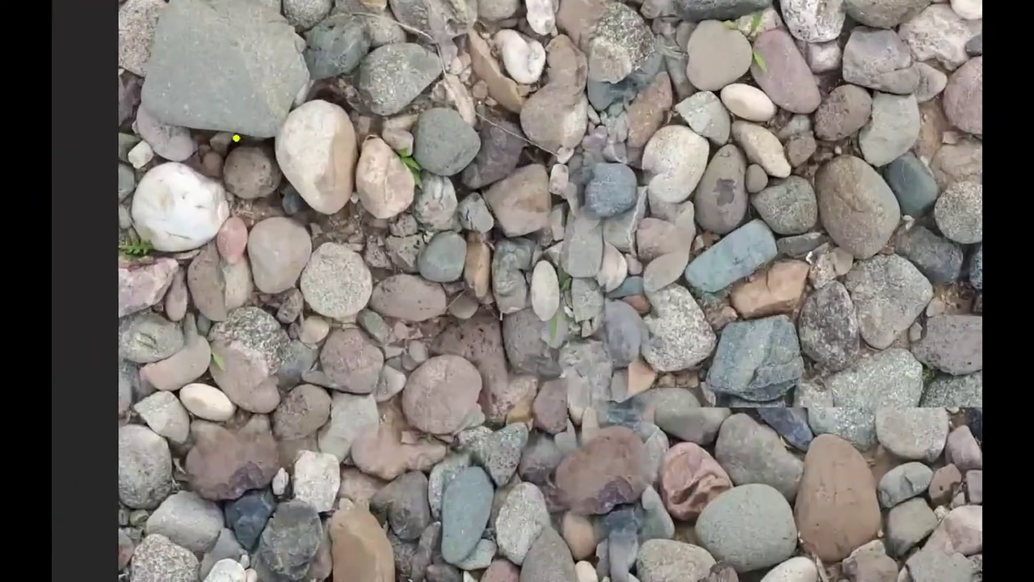
pyautogui.moveTo(144, 168); pyautogui.dragTo(351, 250)
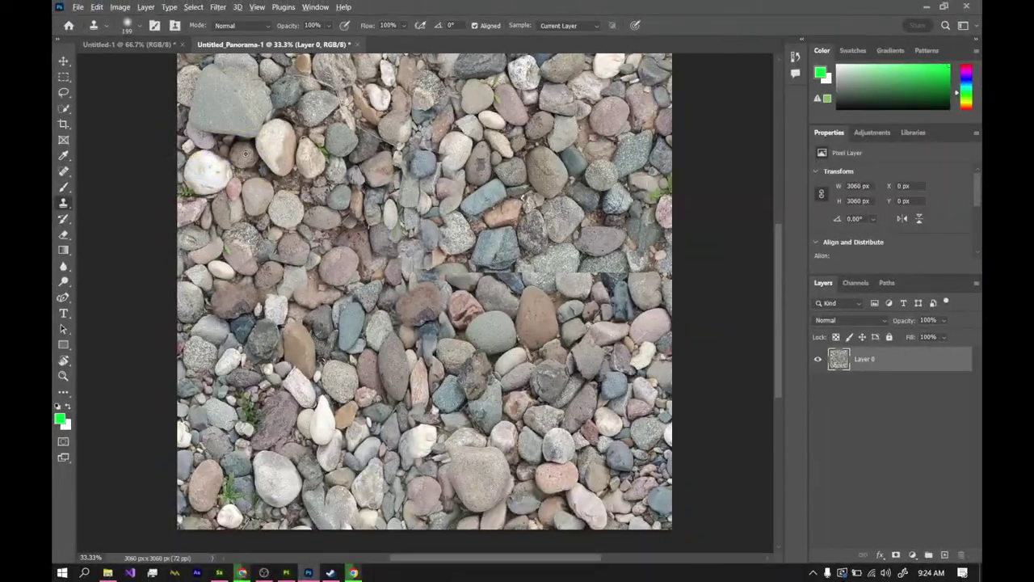
pyautogui.keyDown('alt'); pyautogui.click(245, 153); pyautogui.keyUp('alt')
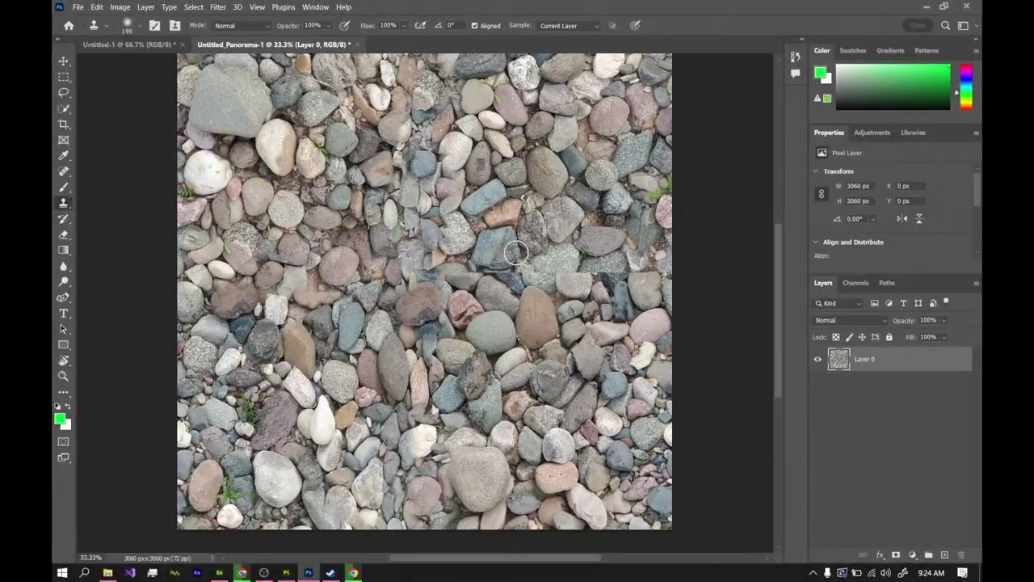
# Step: Stamp cloned rock over the right-side seam, the white blob and the central stones
pyautogui.moveTo(650, 273); pyautogui.dragTo(594, 270)
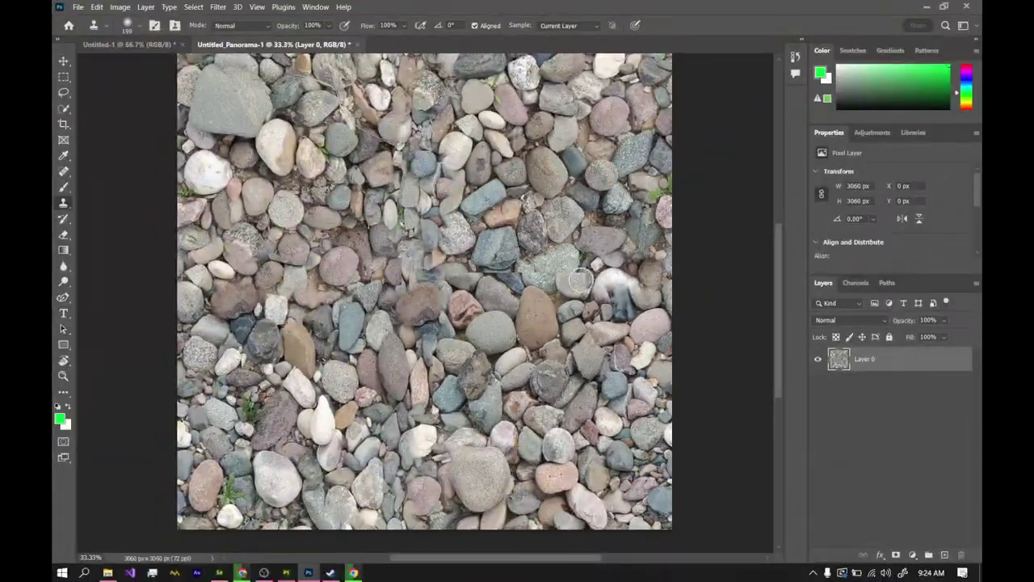
pyautogui.click(594, 286)
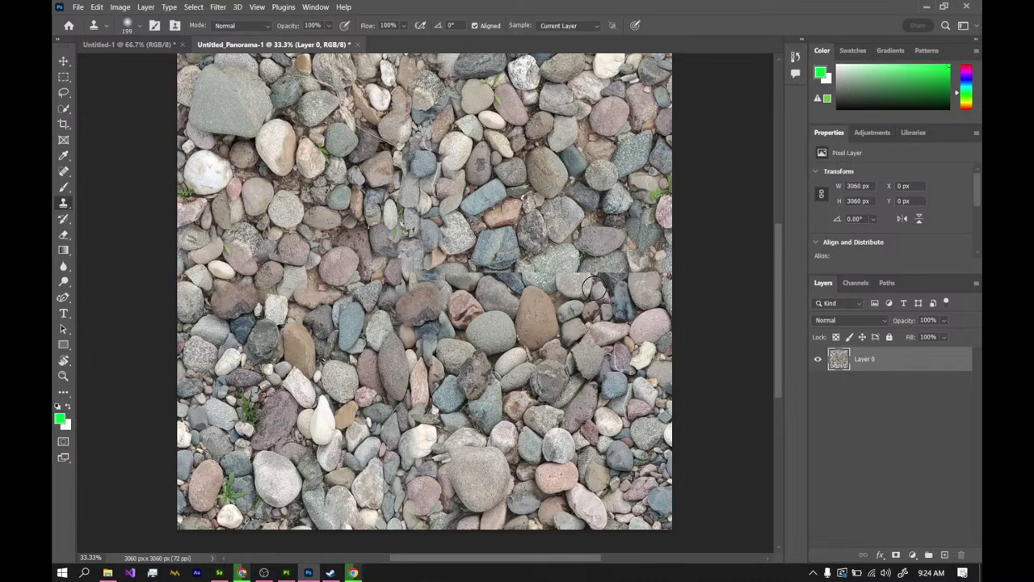
pyautogui.moveTo(638, 272)
pyautogui.mouseDown()
pyautogui.moveTo(647, 273)
pyautogui.moveTo(611, 270)
pyautogui.moveTo(611, 282)
pyautogui.mouseUp()
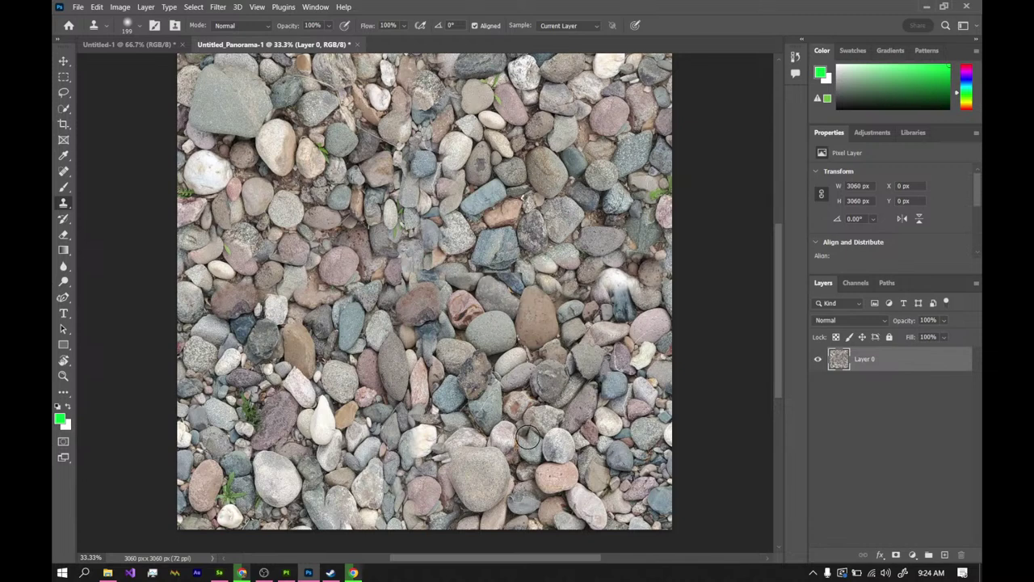
pyautogui.moveTo(516, 272)
pyautogui.mouseDown()
pyautogui.moveTo(506, 276)
pyautogui.moveTo(533, 269)
pyautogui.moveTo(514, 258)
pyautogui.moveTo(508, 279)
pyautogui.mouseUp()
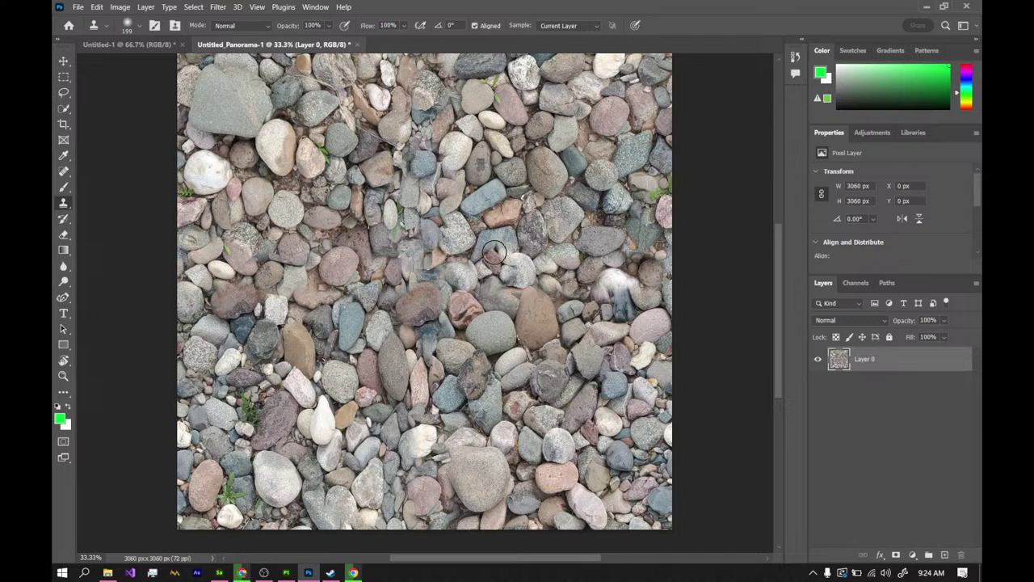
pyautogui.click(445, 312)
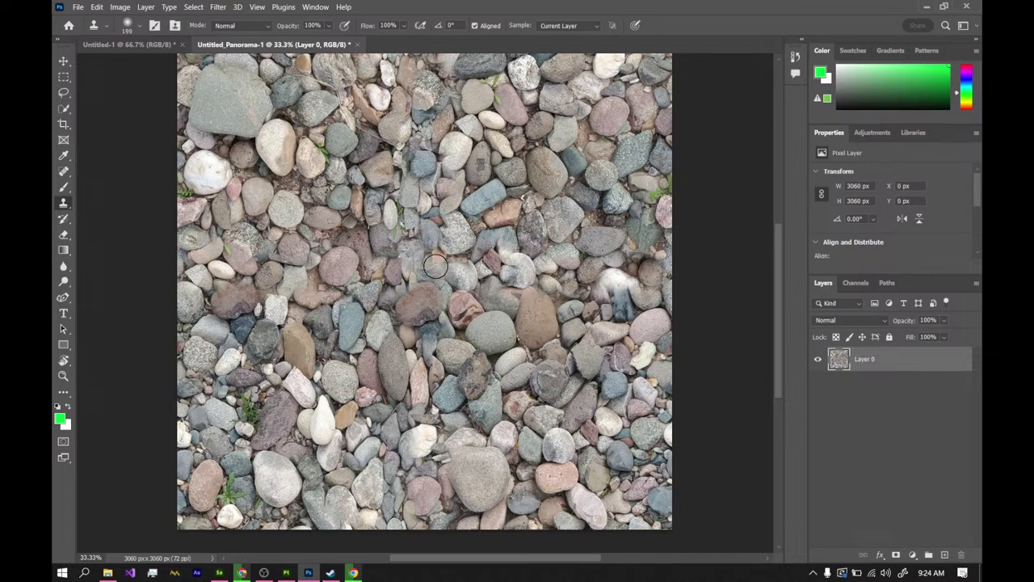
pyautogui.moveTo(434, 271)
pyautogui.mouseDown()
pyautogui.moveTo(449, 254)
pyautogui.moveTo(437, 242)
pyautogui.moveTo(419, 283)
pyautogui.moveTo(438, 280)
pyautogui.mouseUp()
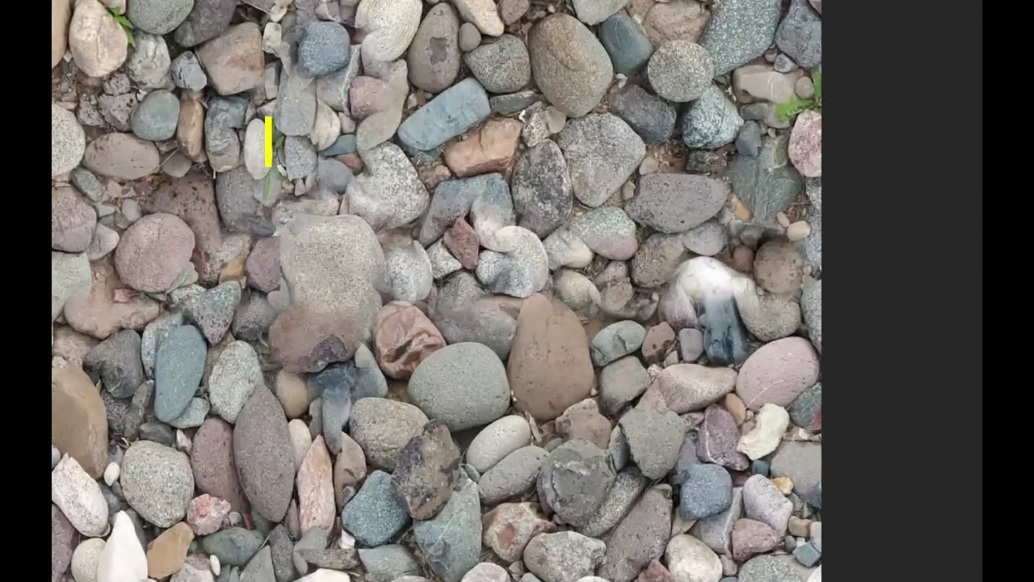
# Step: Write the on-screen note '1 OFFSET IMAGE - SEAMS IN MIDDLE'
pyautogui.write('1IF')
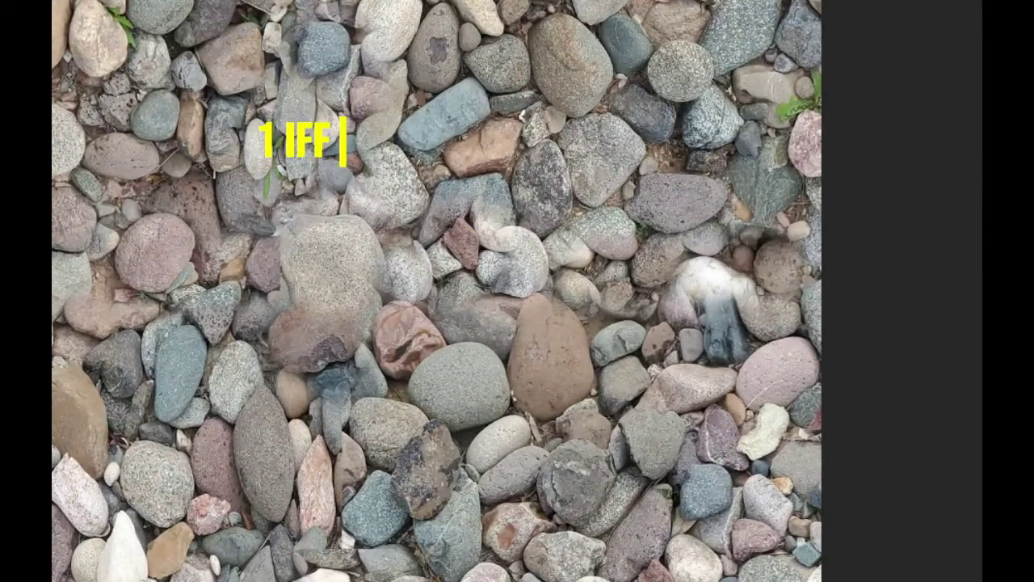
pyautogui.press('BackSpace')
pyautogui.press('BackSpace')
pyautogui.write('OFFSET ')
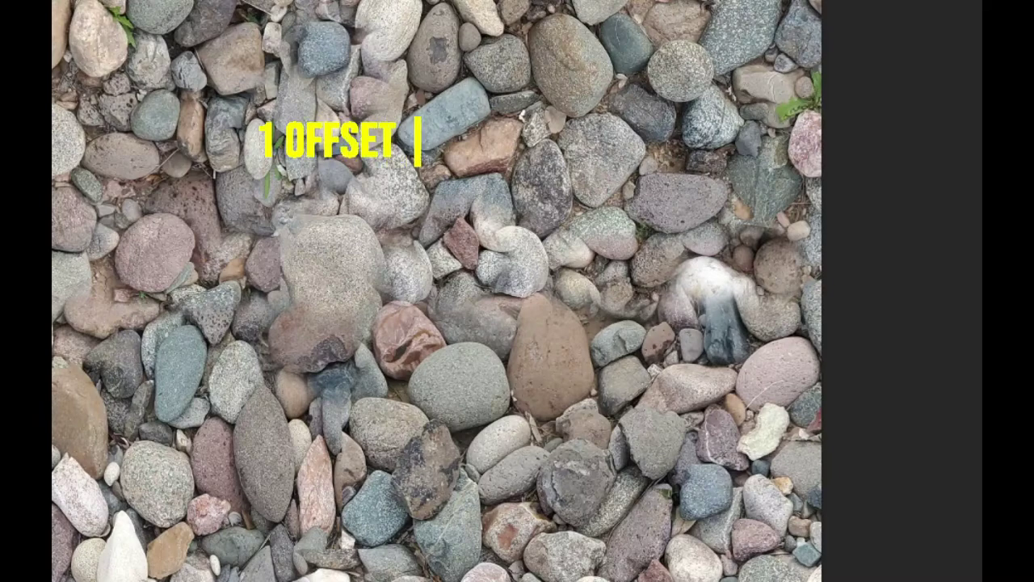
pyautogui.write(' PA')
pyautogui.press('BackSpace')
pyautogui.press('BackSpace')
pyautogui.write('IMAGE ')
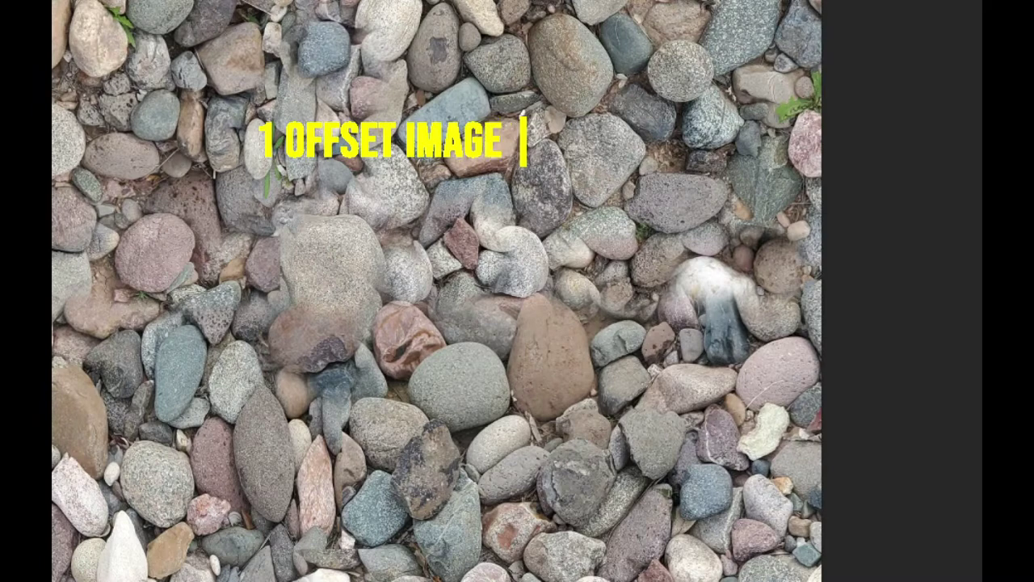
pyautogui.write('- SE')
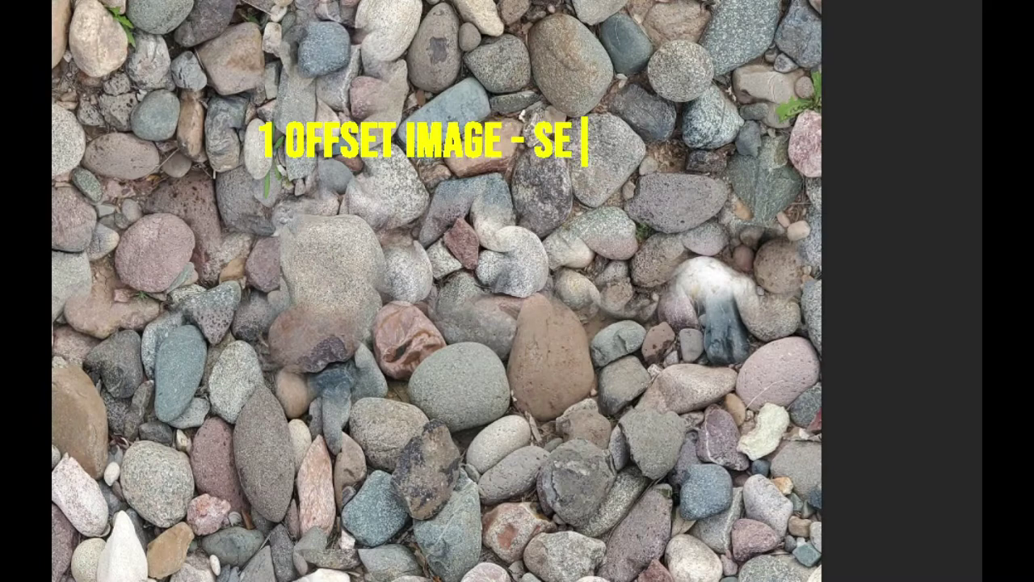
pyautogui.write('AMS IN ')
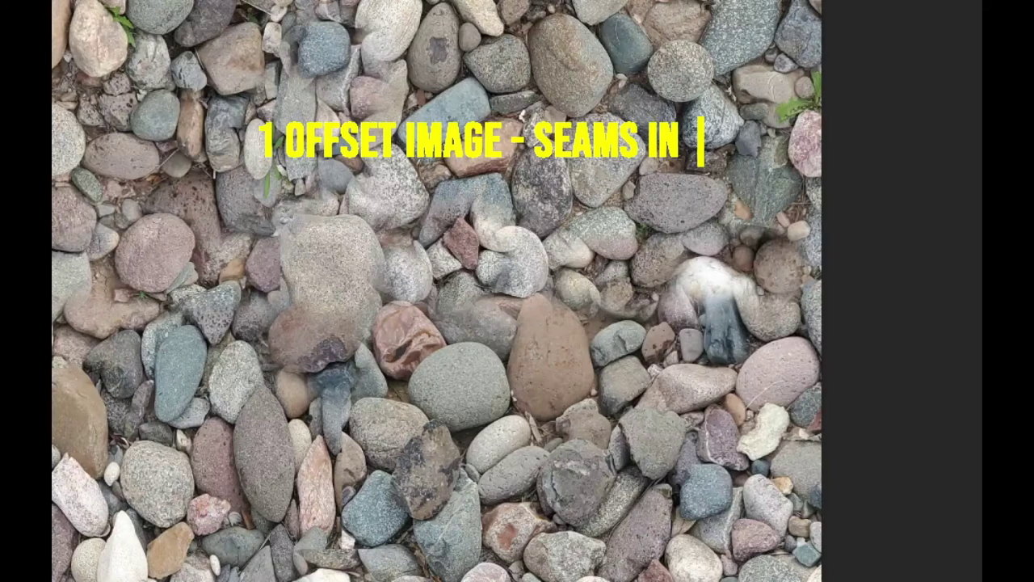
pyautogui.write('MIDDLE')
# Step: Add a second note line reading '2 CLONESTAMP OVER THE SEAMS'
pyautogui.press('Return')
pyautogui.write('2 ')
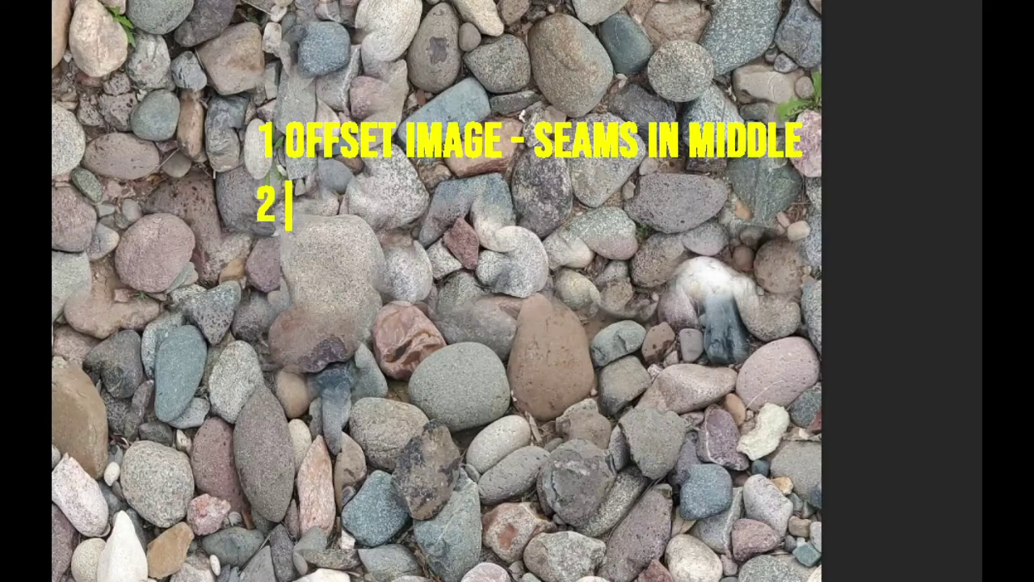
pyautogui.write('CLONESTAMP OVER THE SE')
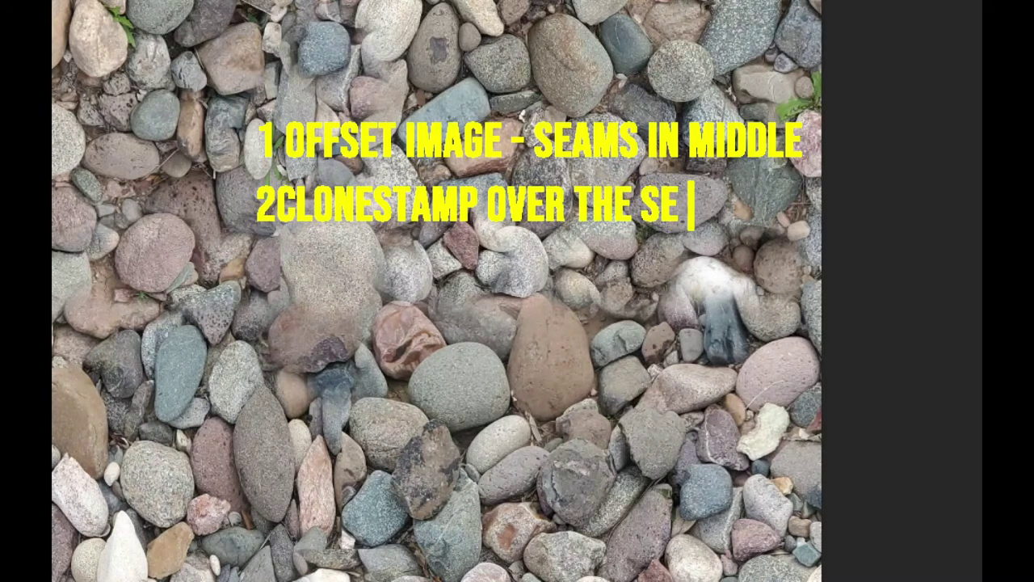
pyautogui.write('AMS')
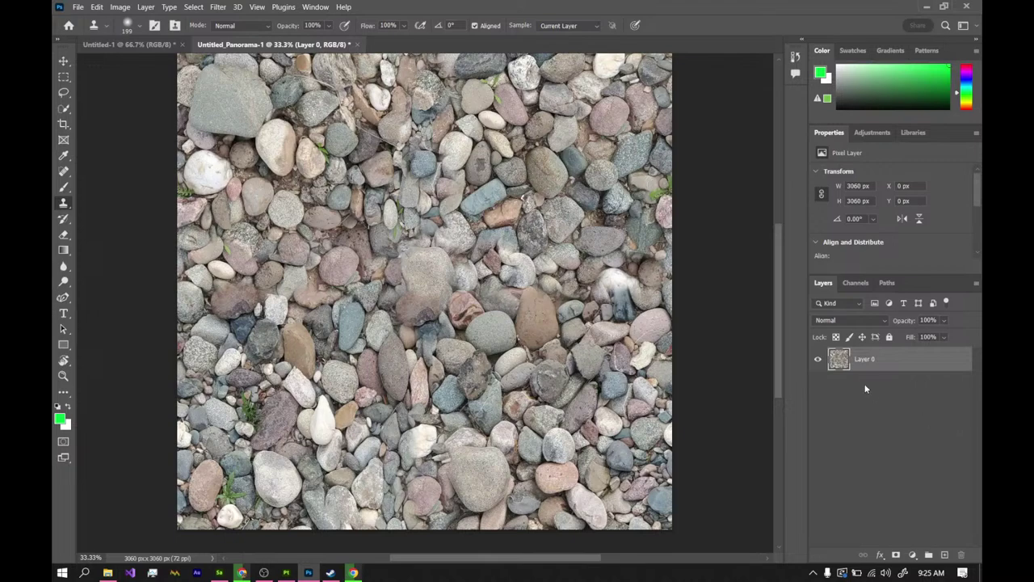
# Step: Quick-export the texture as PNG to the Desktop, named rocksTilable.png
pyautogui.click(78, 9)
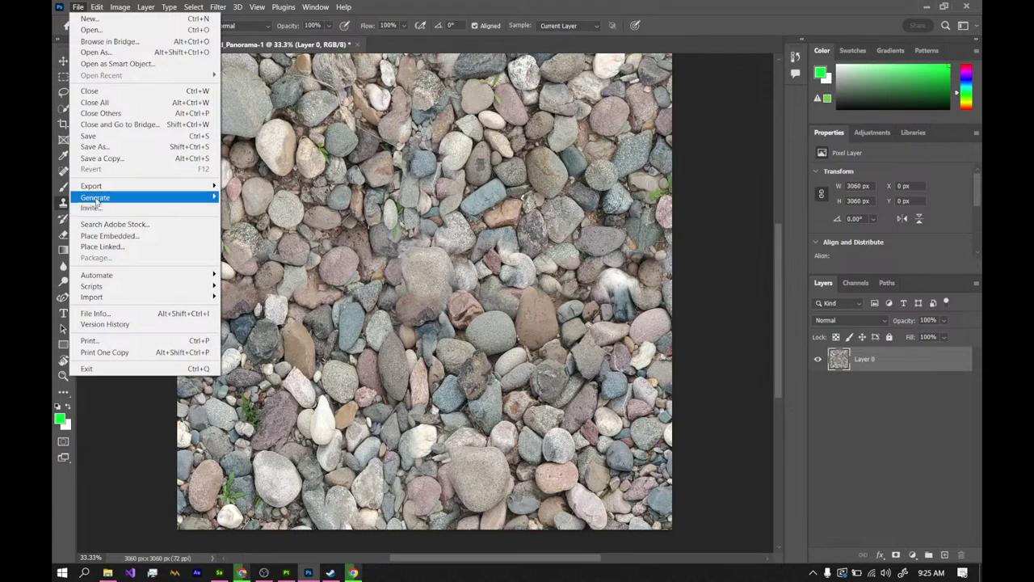
pyautogui.moveTo(133, 186)
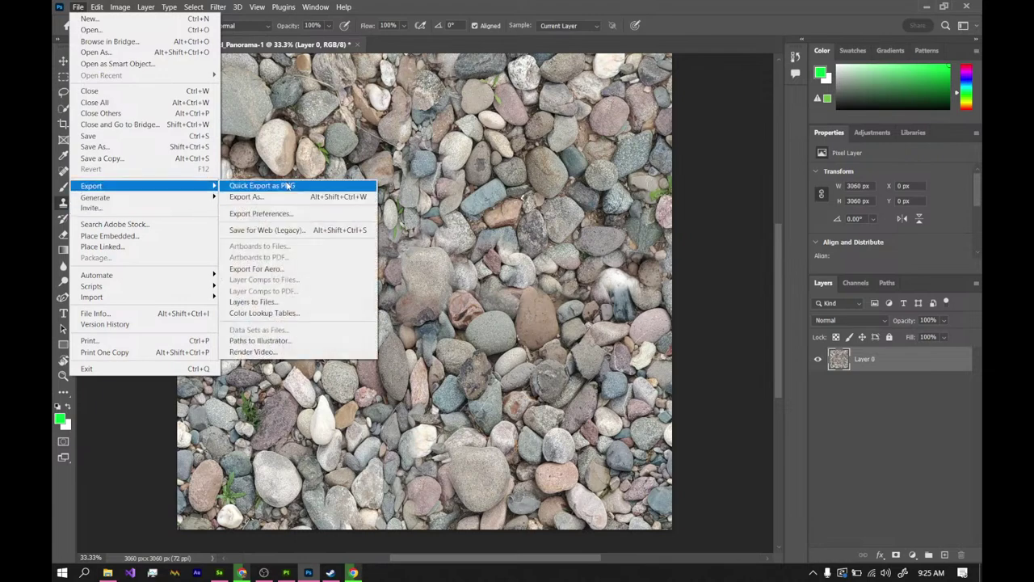
pyautogui.click(287, 185)
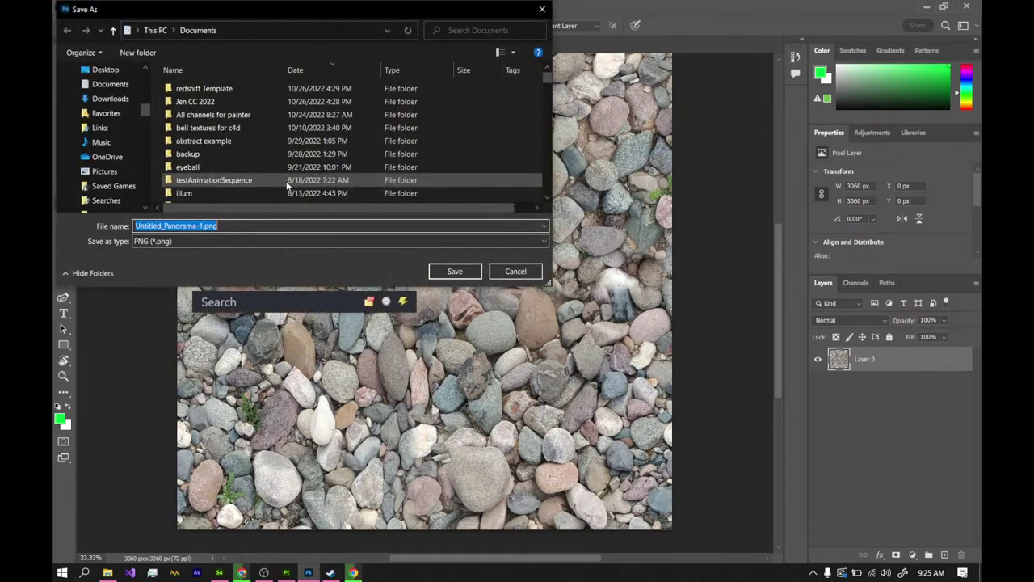
pyautogui.click(104, 70)
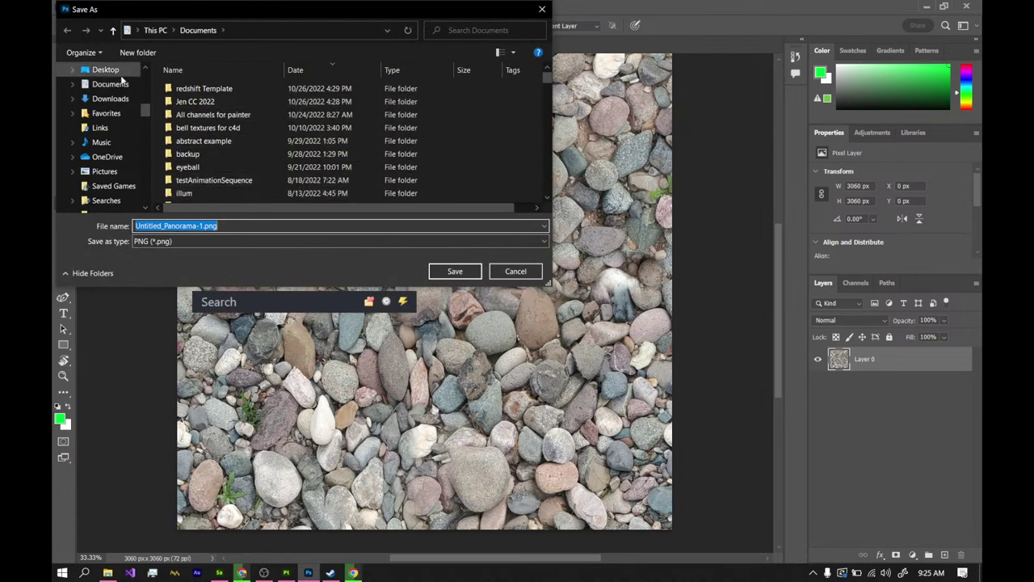
pyautogui.click(202, 225)
pyautogui.click(183, 226)
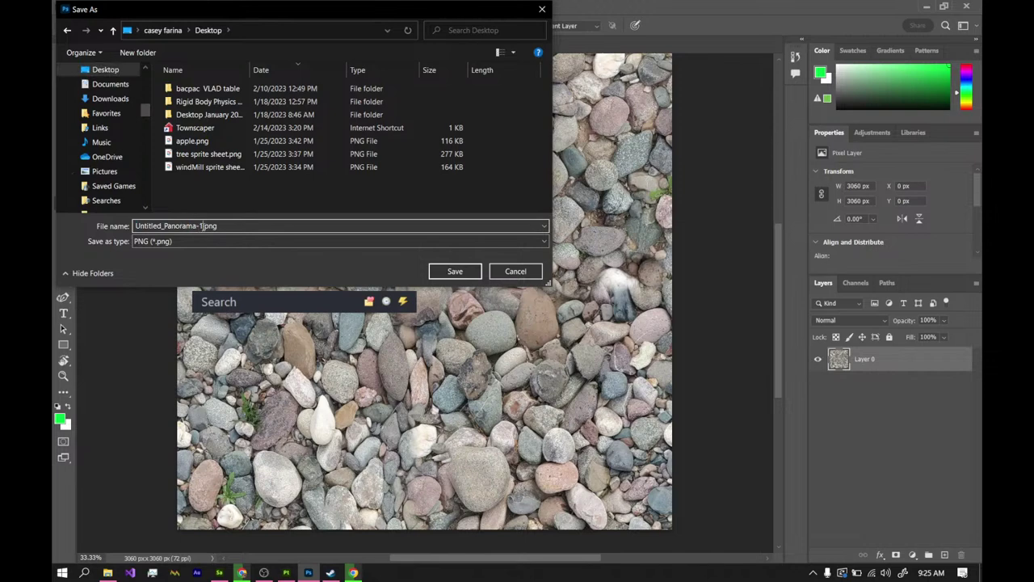
pyautogui.keyDown('shift'); pyautogui.moveTo(183, 225); pyautogui.dragTo(134, 226); pyautogui.keyUp('shift')
pyautogui.write('r')
pyautogui.click(463, 272)
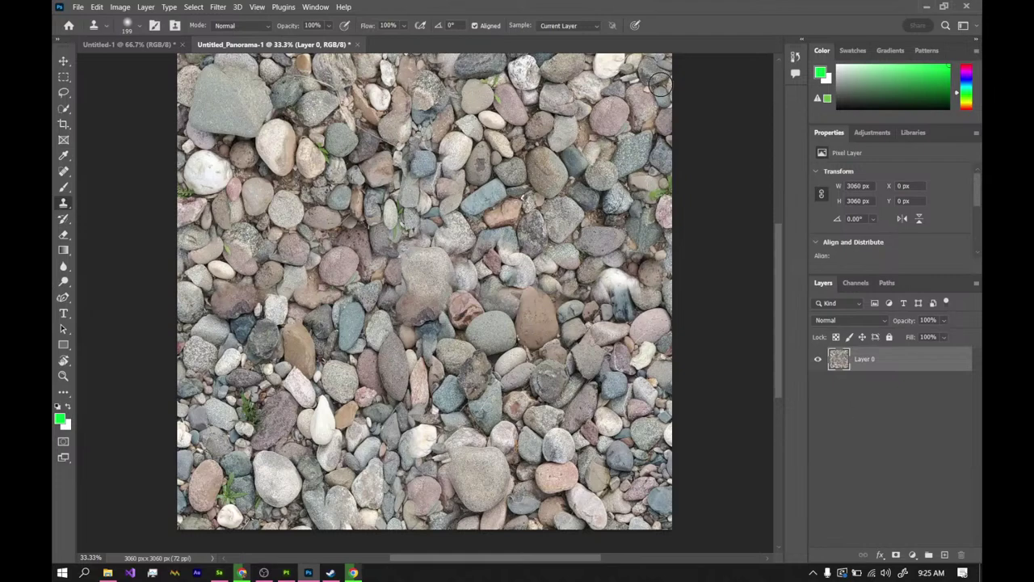
# Step: Load the five paver photos into Photomerge, then cancel that first attempt
pyautogui.click(79, 7)
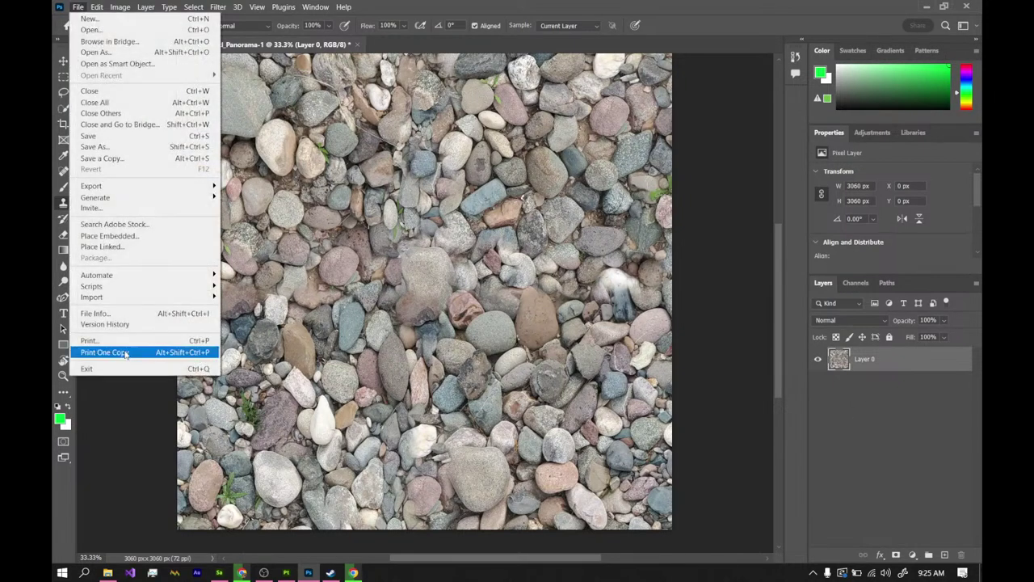
pyautogui.moveTo(141, 275)
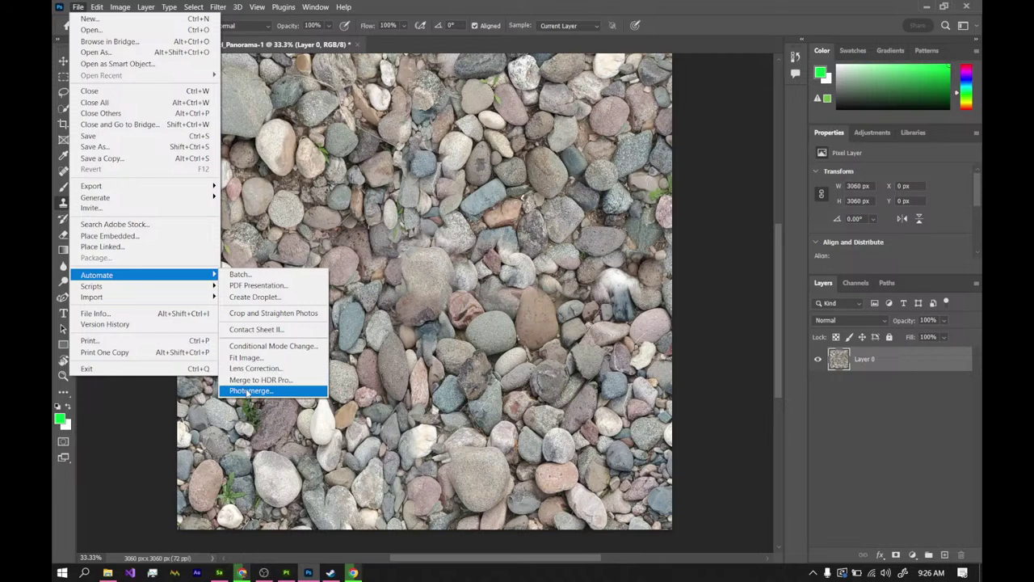
pyautogui.click(254, 391)
pyautogui.click(273, 390)
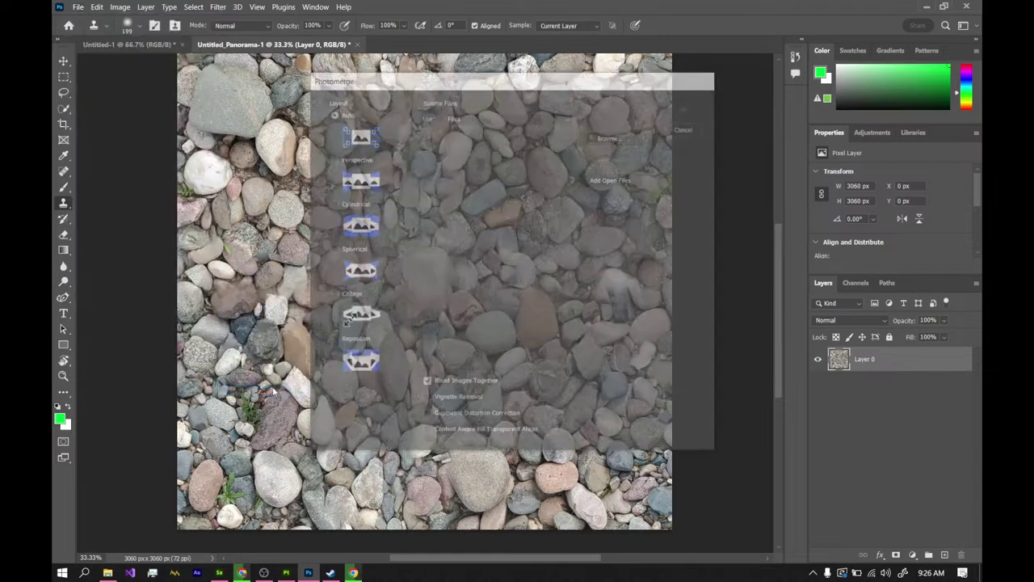
pyautogui.click(612, 137)
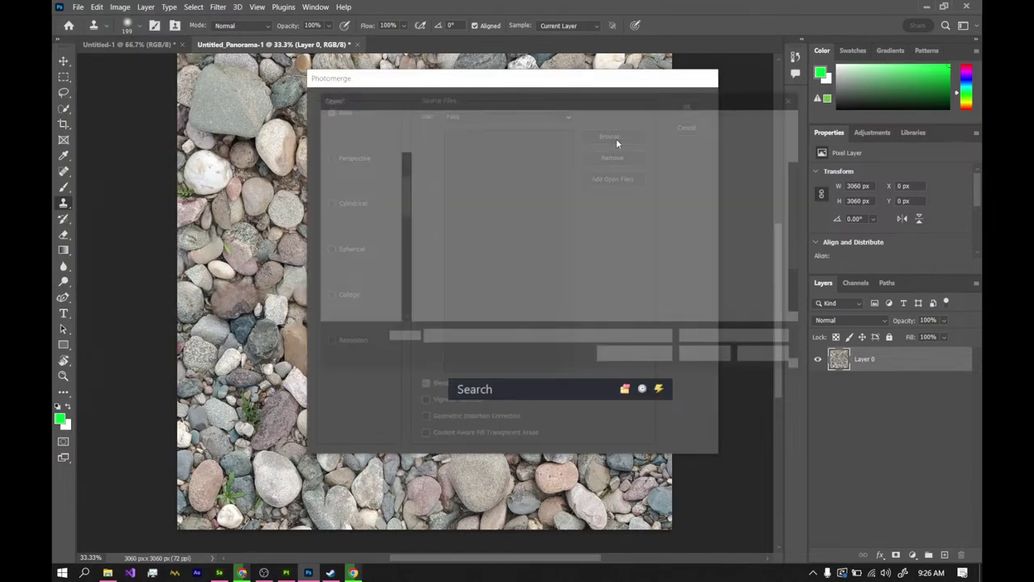
pyautogui.click(751, 204)
pyautogui.keyDown('shift'); pyautogui.click(689, 263); pyautogui.keyUp('shift')
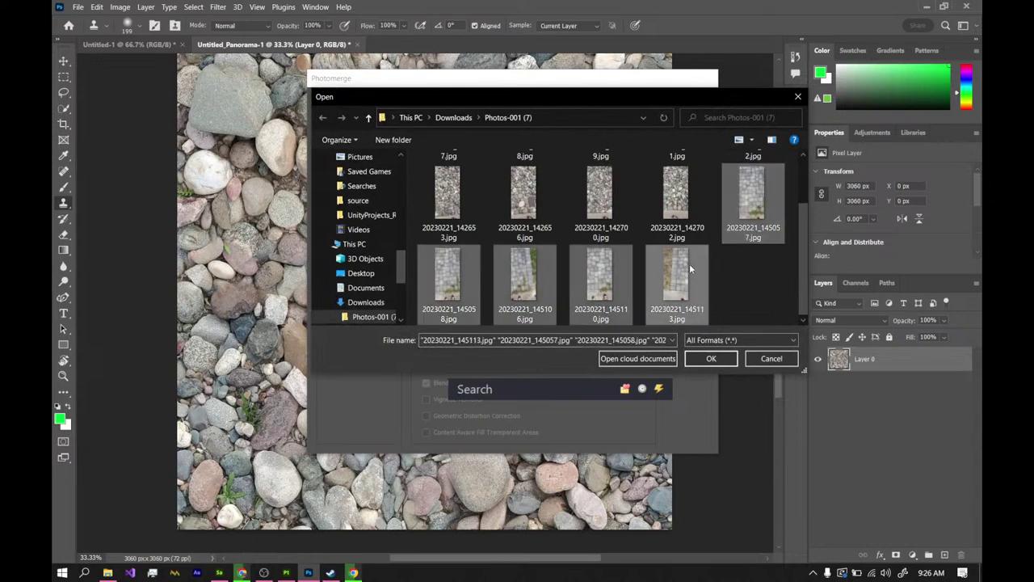
pyautogui.click(711, 358)
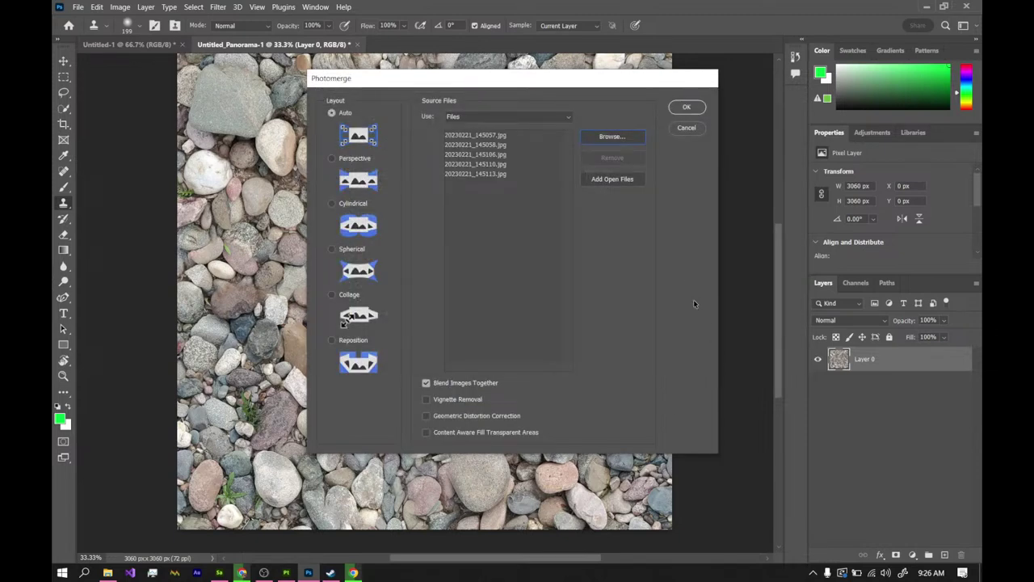
pyautogui.click(696, 126)
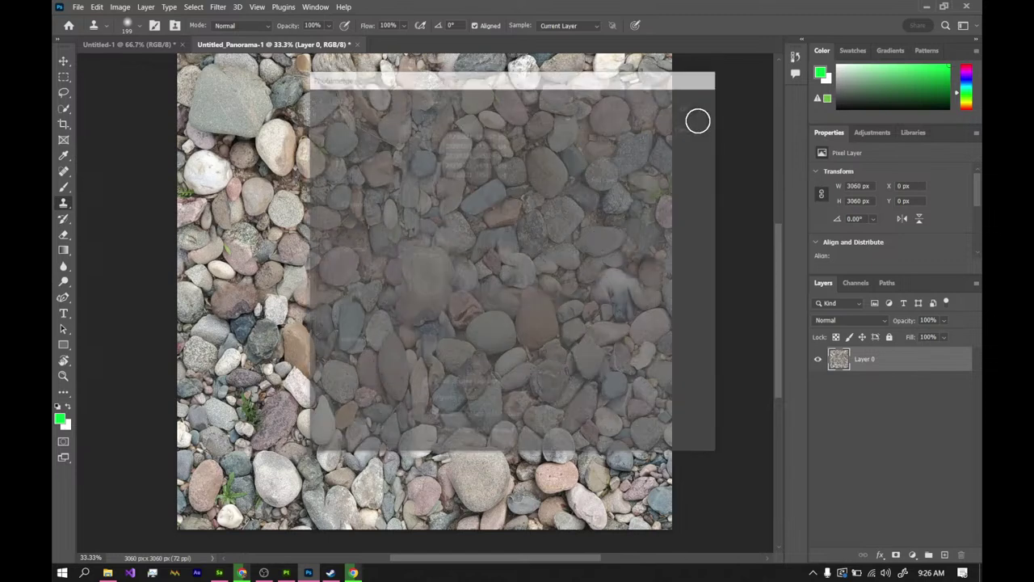
# Step: Reload photos 20230221_145057 through 20230221_145113 in Photomerge and start the merge
pyautogui.click(79, 7)
pyautogui.moveTo(142, 279)
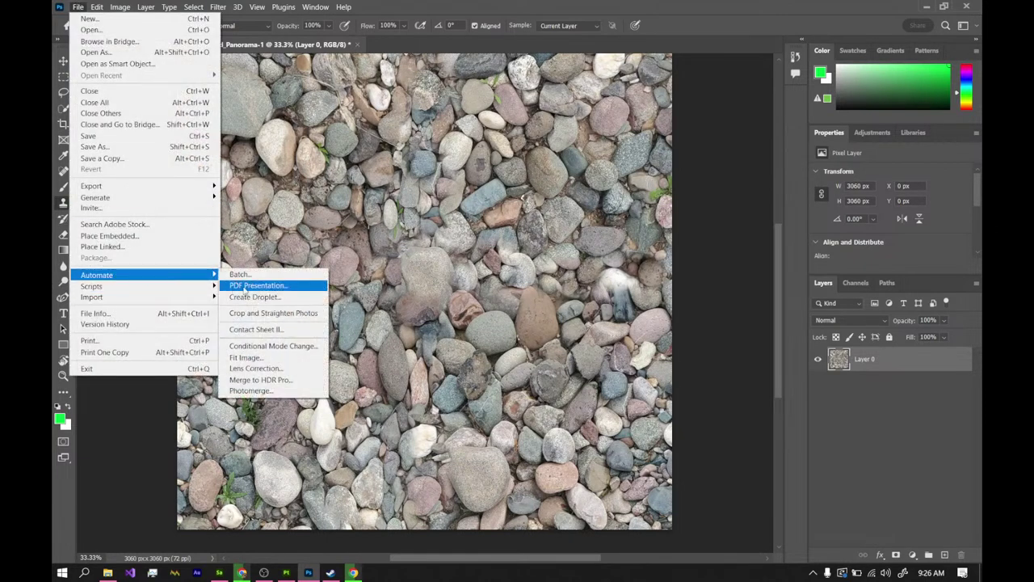
pyautogui.click(250, 390)
pyautogui.click(612, 135)
pyautogui.click(737, 260)
pyautogui.scroll(-1, 706, 268)
pyautogui.keyDown('shift'); pyautogui.click(696, 270); pyautogui.keyUp('shift')
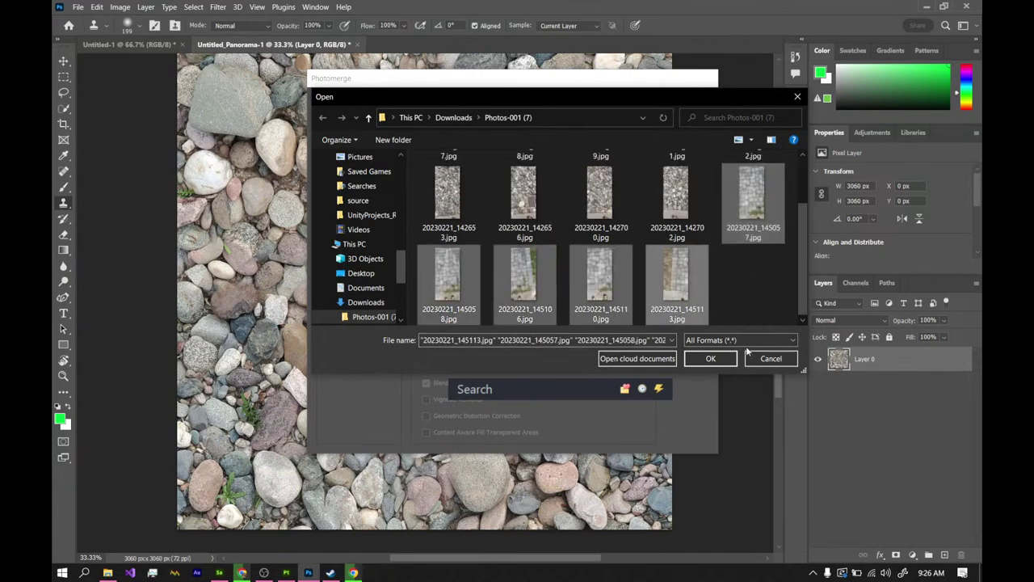
pyautogui.click(720, 361)
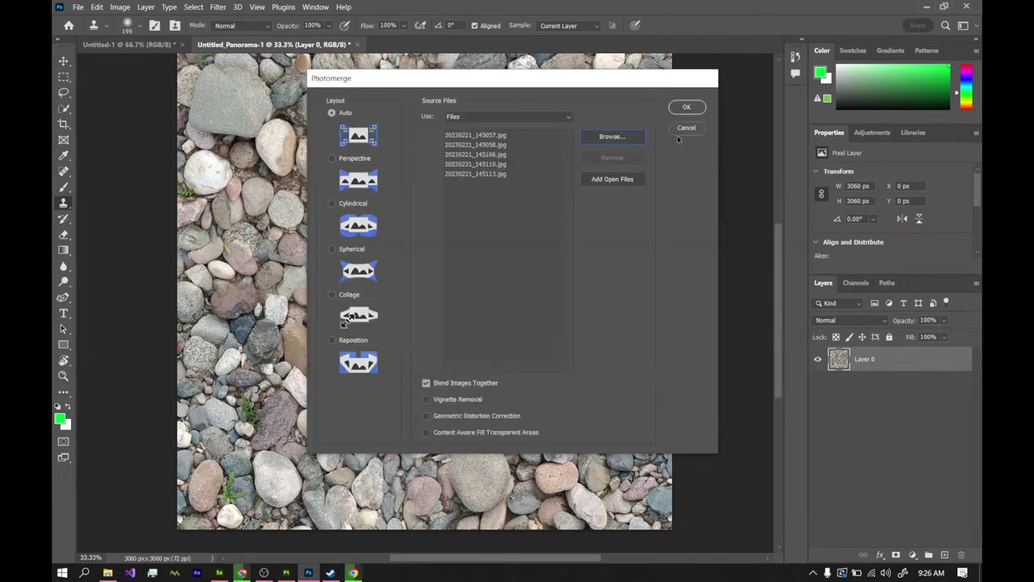
pyautogui.click(686, 107)
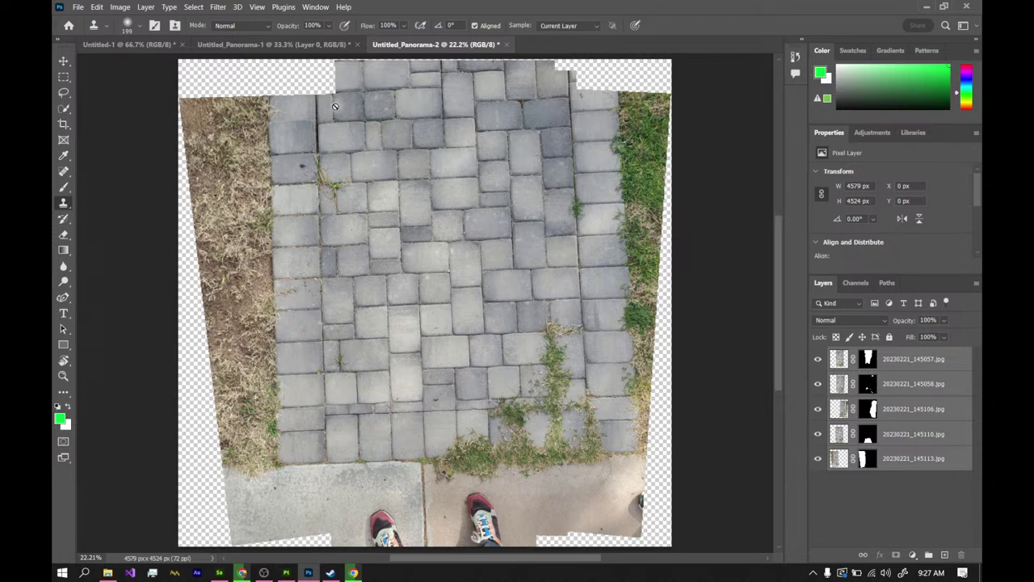
# Step: Flatten the five merged photo layers into a single Background layer
pyautogui.click(284, 7)
pyautogui.click(273, 8)
pyautogui.click(887, 507)
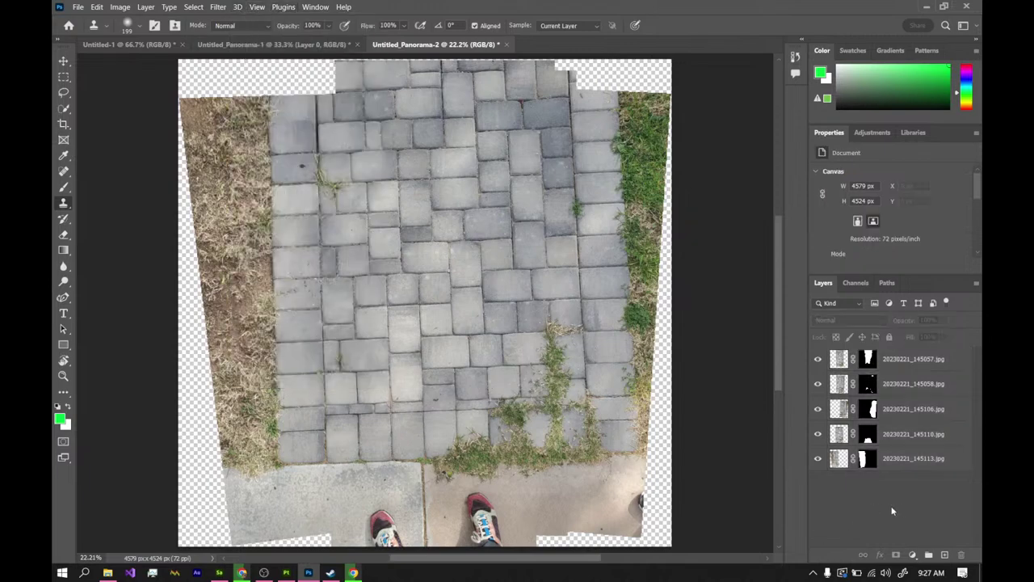
pyautogui.click(906, 360)
pyautogui.keyDown('shift'); pyautogui.click(901, 457); pyautogui.keyUp('shift')
pyautogui.rightClick(901, 456)
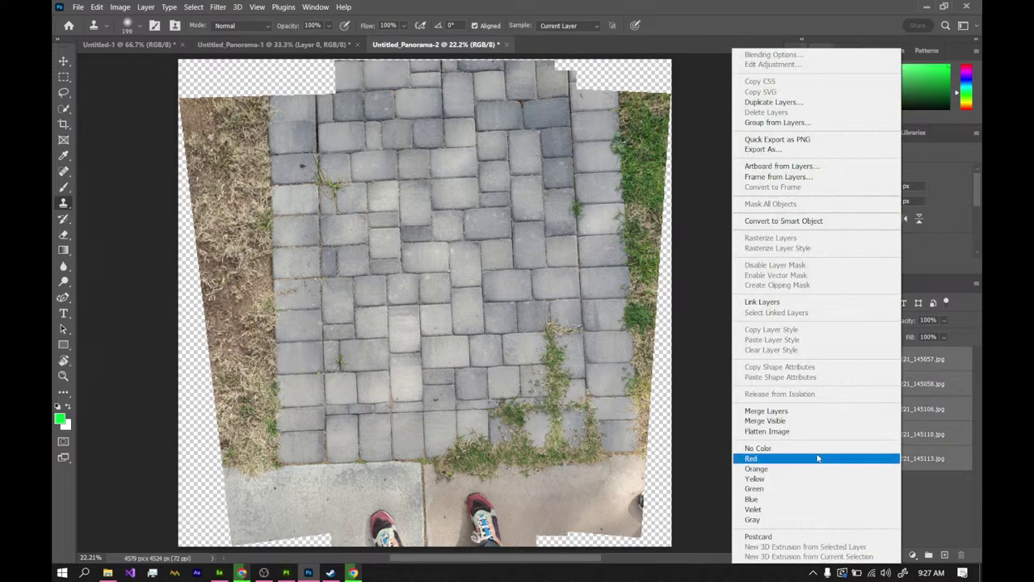
pyautogui.click(813, 434)
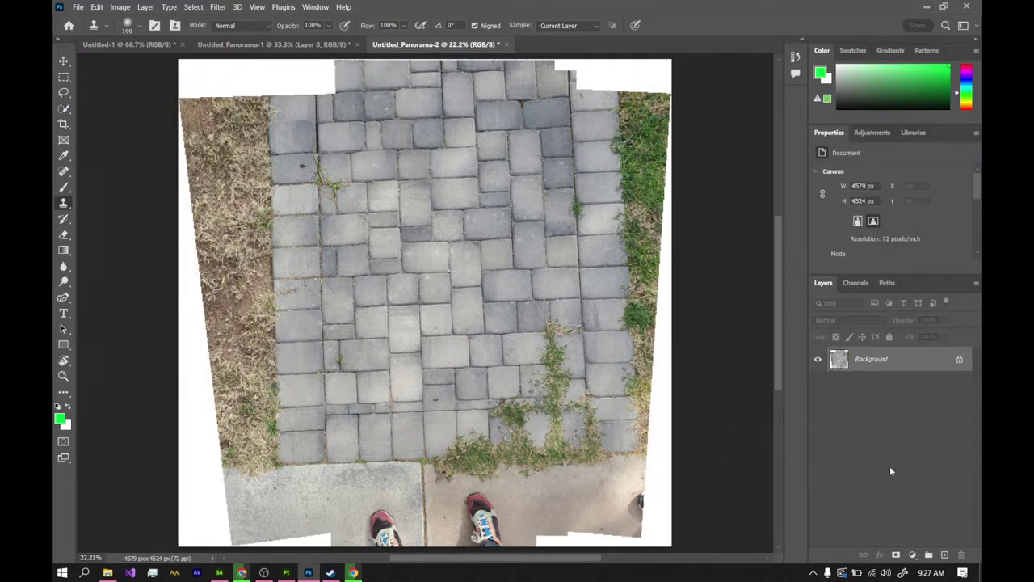
# Step: Unlock the Background into an editable Layer 0 and select it
pyautogui.click(960, 361)
pyautogui.click(879, 363)
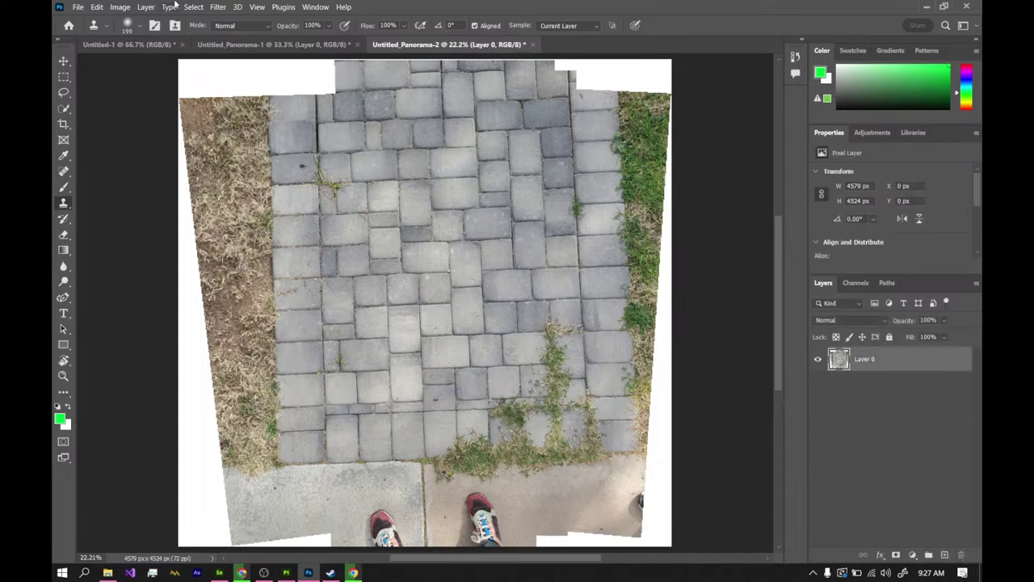
pyautogui.click(259, 8)
# Step: Apply the Camera Raw Filter's Auto Upright geometry correction to the panorama
pyautogui.moveTo(277, 8)
pyautogui.moveTo(218, 8)
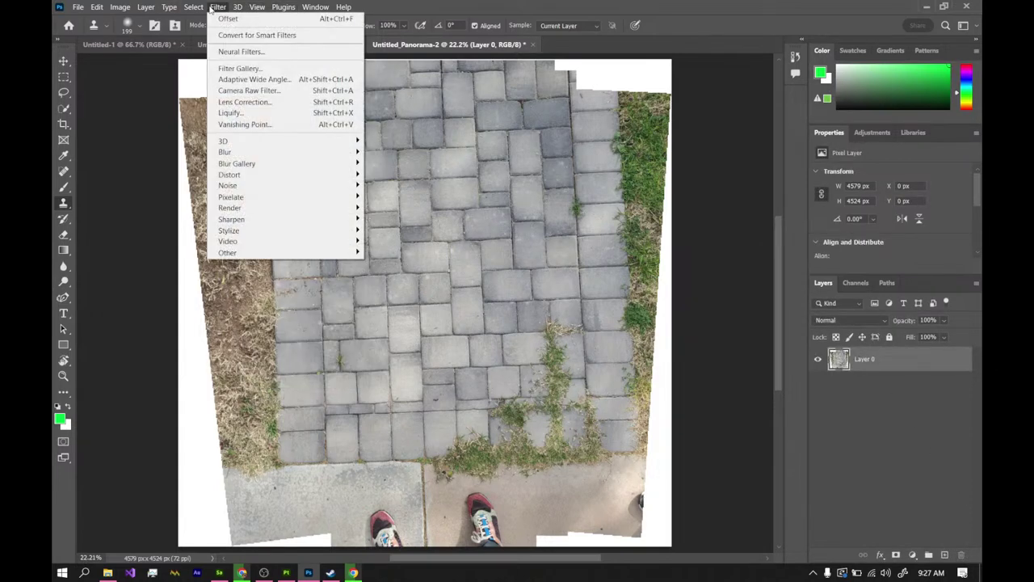
pyautogui.click(239, 91)
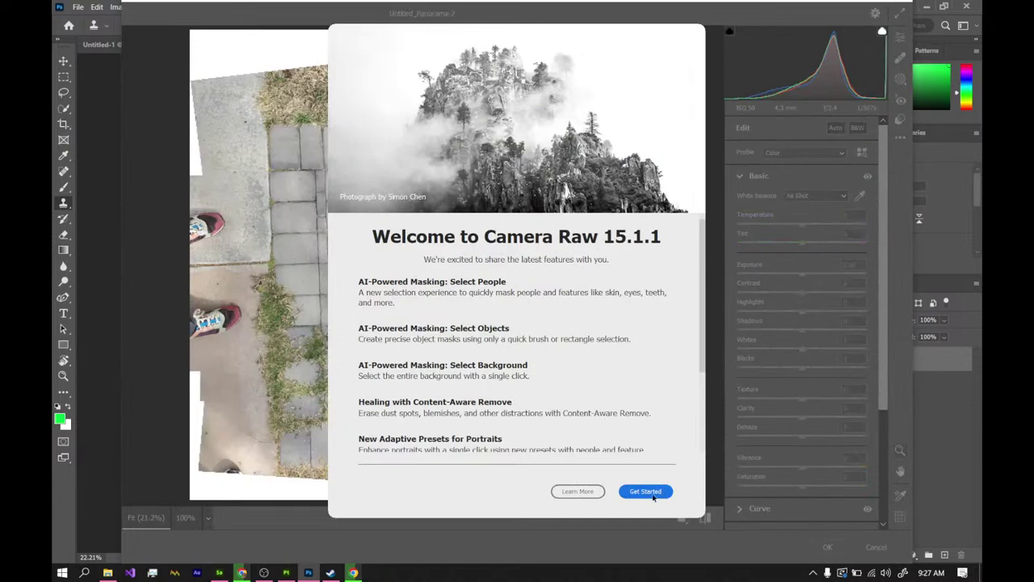
pyautogui.click(645, 491)
pyautogui.scroll(-4, 790, 362)
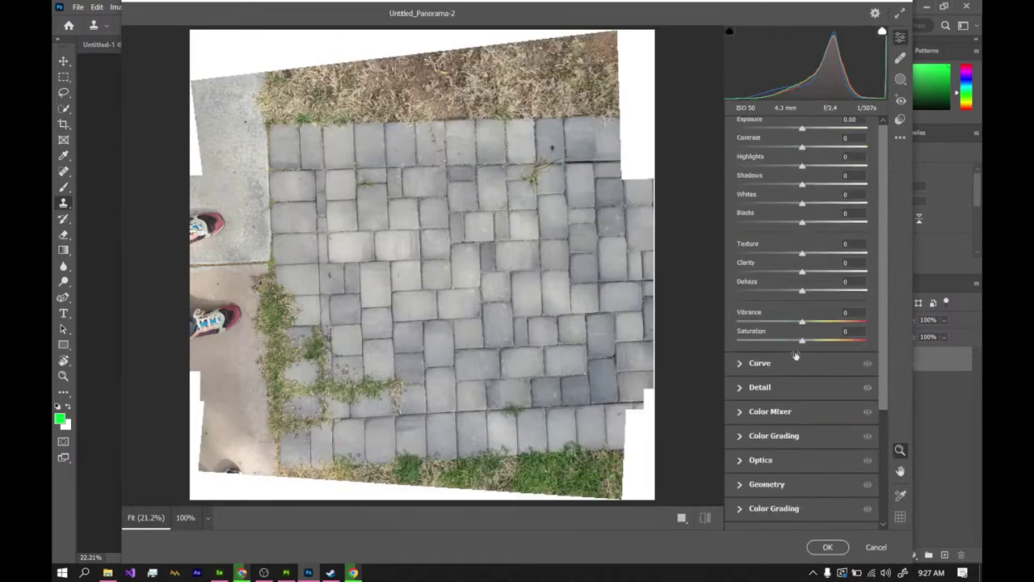
pyautogui.click(769, 473)
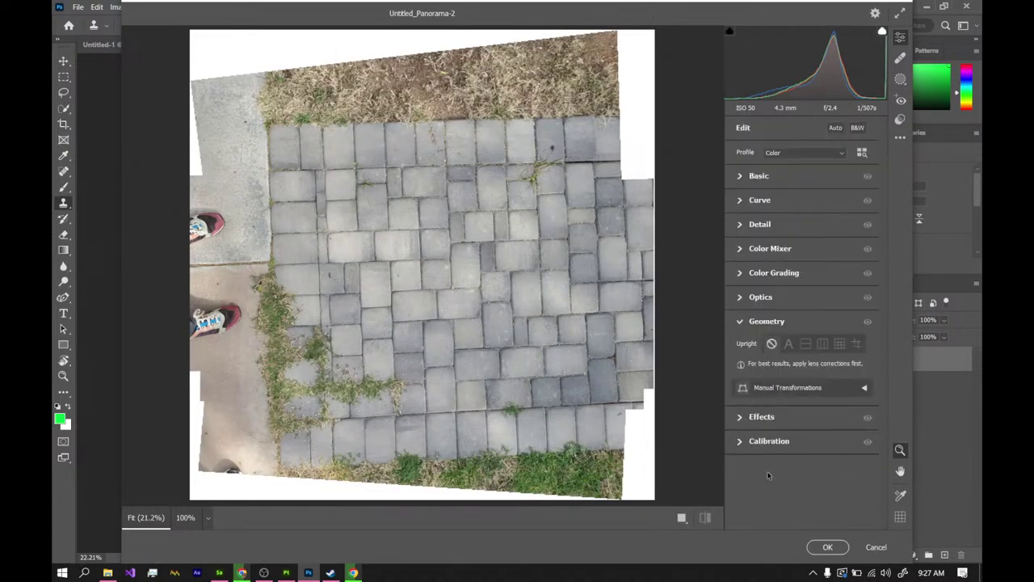
pyautogui.click(788, 343)
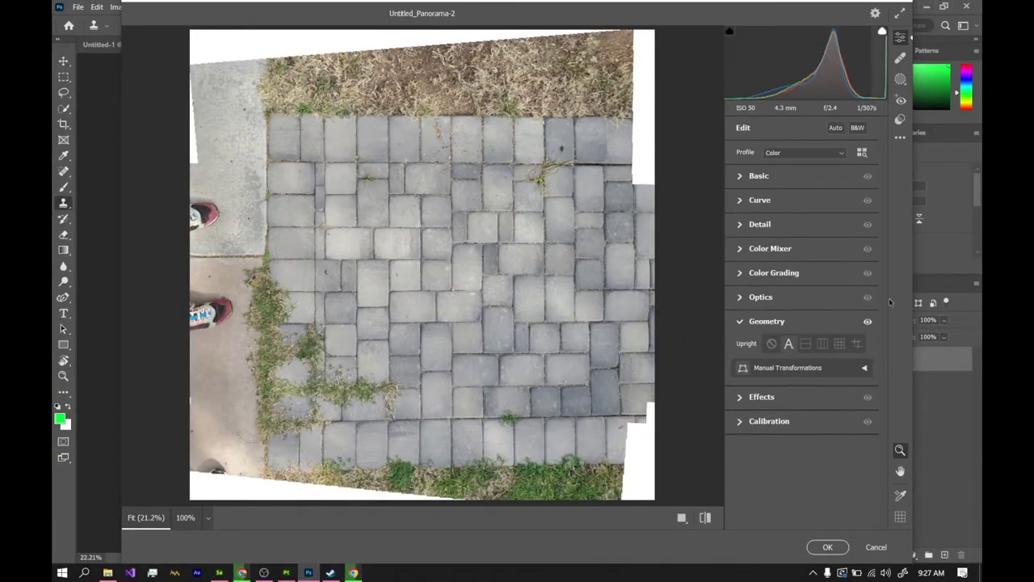
pyautogui.click(827, 547)
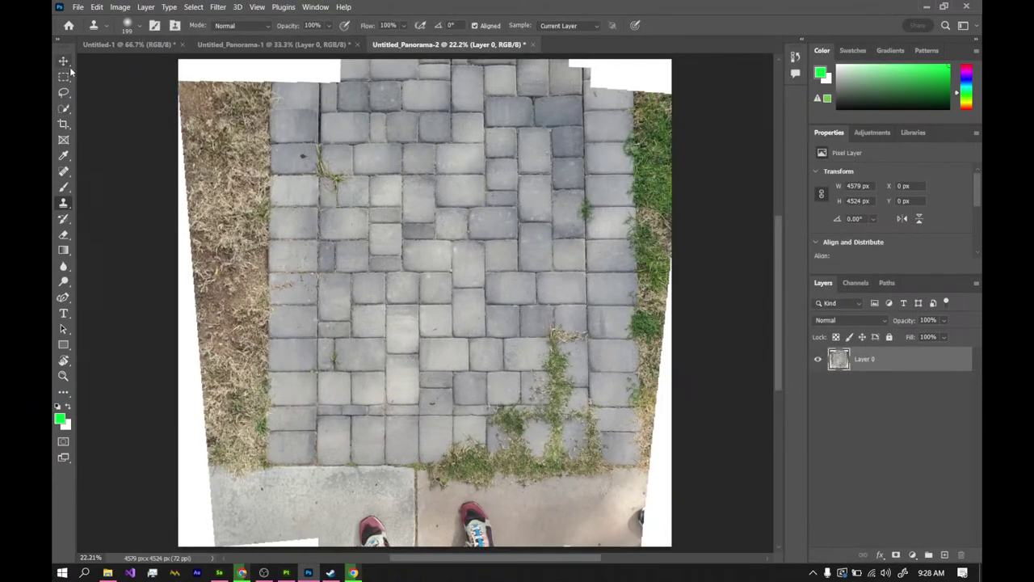
# Step: Crop the panorama to a 2034 × 2034 px square over the central pavers
pyautogui.press('c')
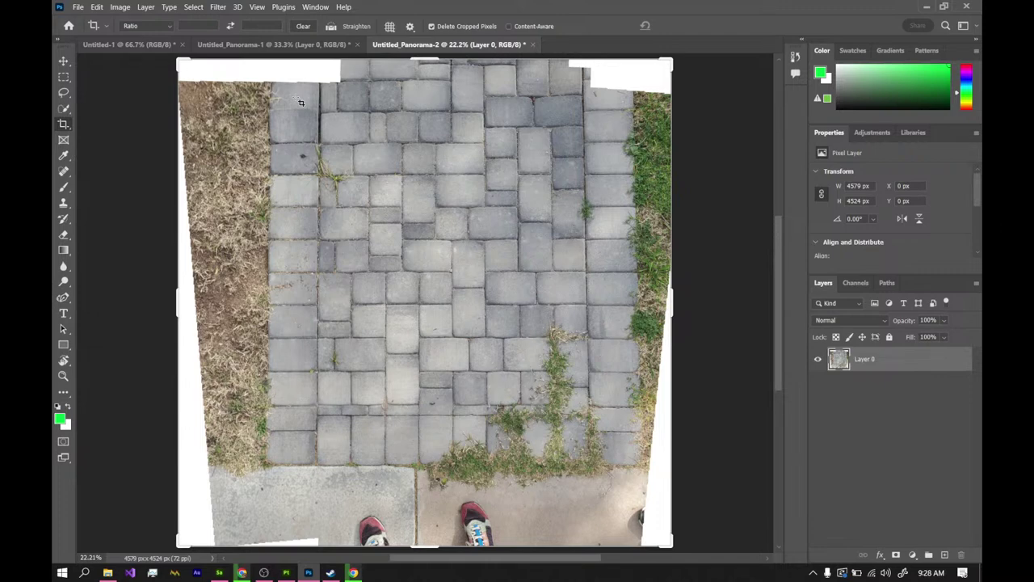
pyautogui.moveTo(296, 97); pyautogui.dragTo(638, 453)
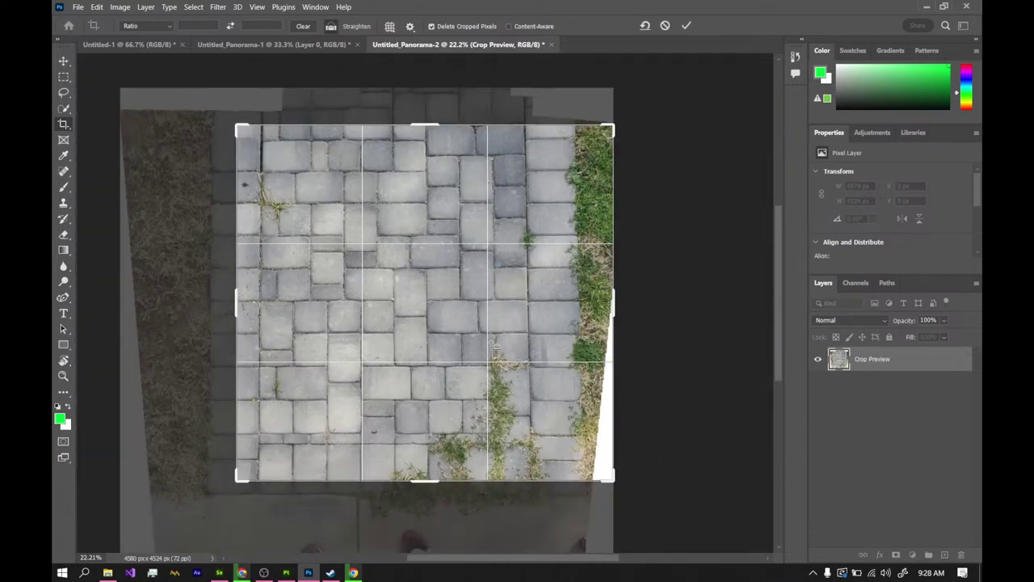
pyautogui.press('Escape')
pyautogui.moveTo(297, 98); pyautogui.dragTo(513, 271)
pyautogui.press('Escape')
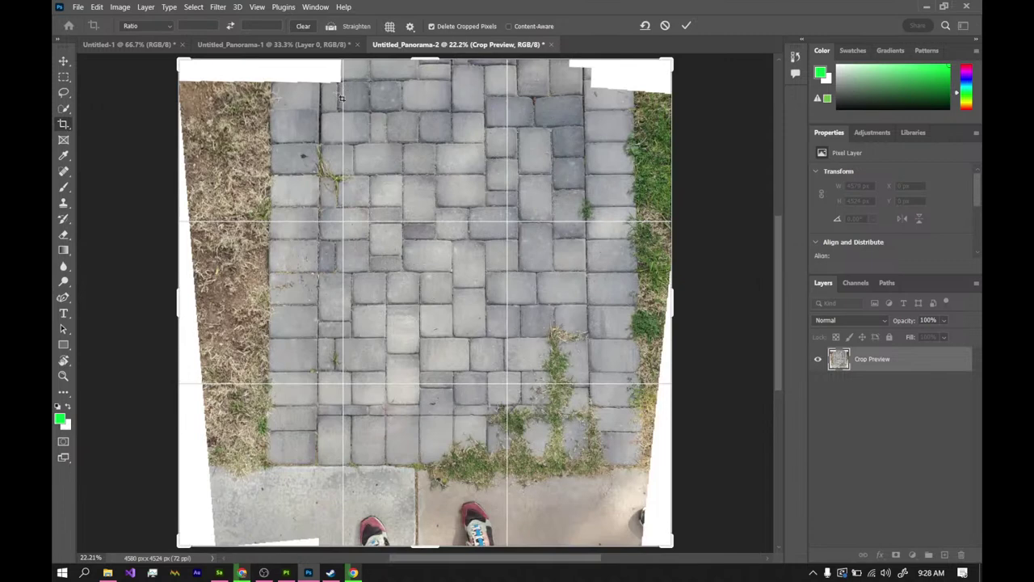
pyautogui.moveTo(335, 100); pyautogui.dragTo(555, 324)
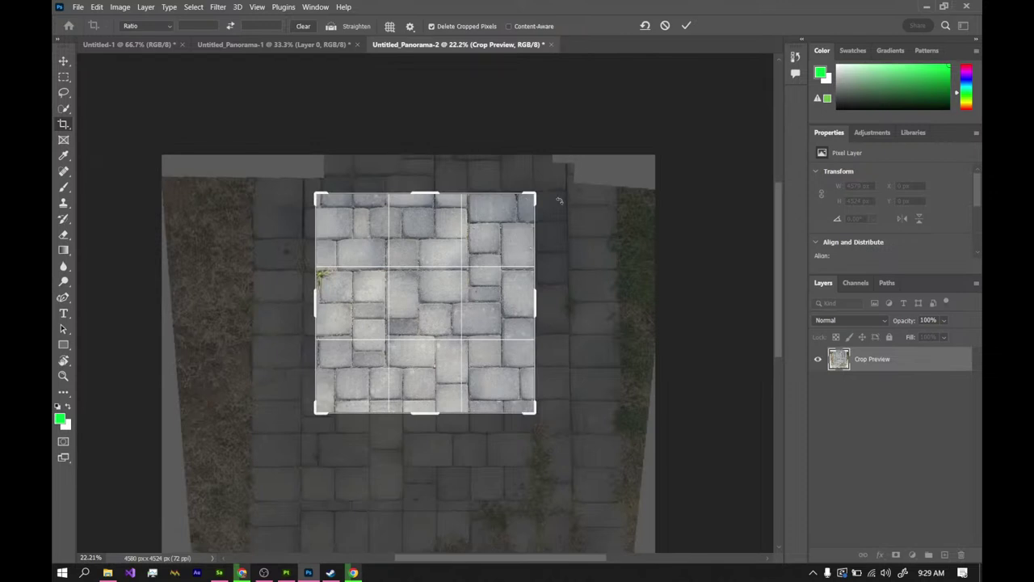
pyautogui.press('Return')
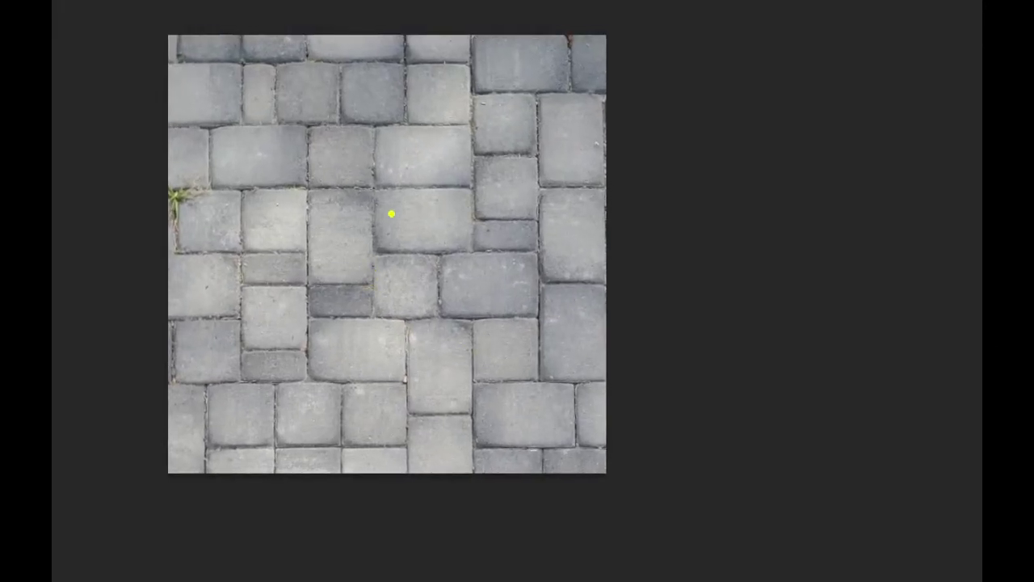
pyautogui.moveTo(363, 226)
pyautogui.mouseDown()
pyautogui.moveTo(428, 215)
pyautogui.moveTo(413, 138)
pyautogui.moveTo(501, 136)
pyautogui.moveTo(509, 190)
pyautogui.moveTo(449, 182)
pyautogui.moveTo(423, 327)
pyautogui.moveTo(403, 277)
pyautogui.moveTo(433, 339)
pyautogui.mouseUp()
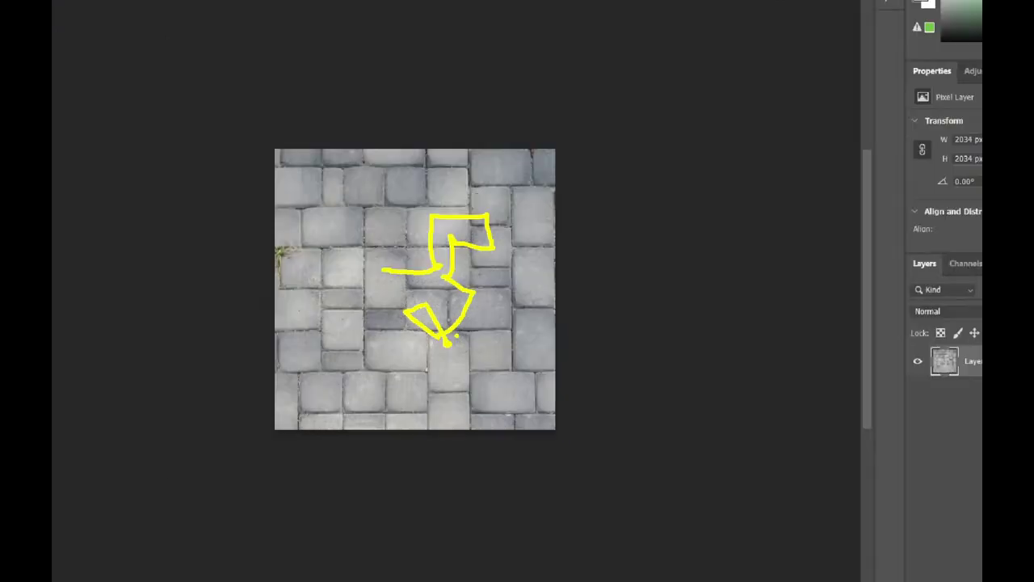
pyautogui.press('Escape')
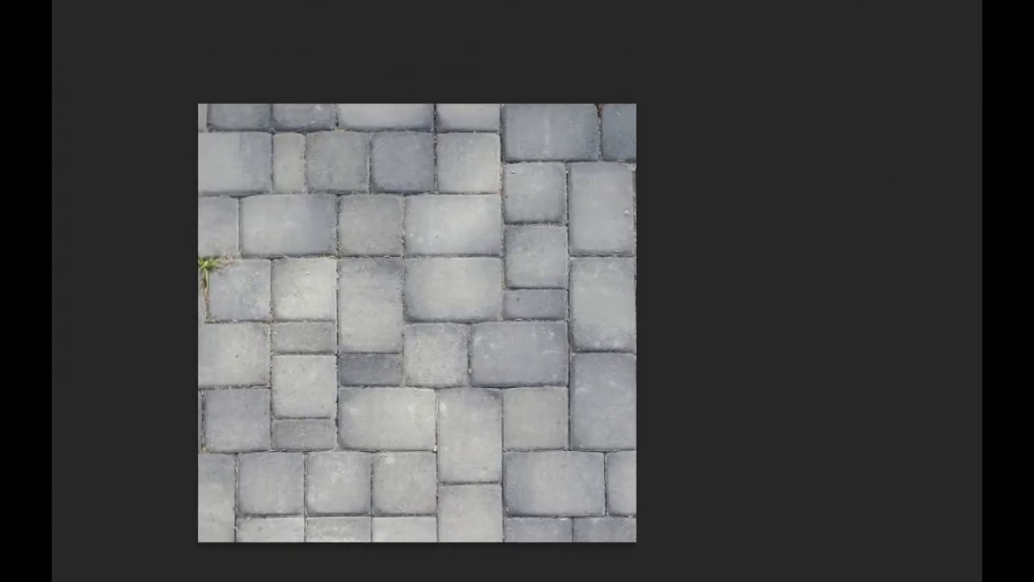
pyautogui.moveTo(575, 1)
pyautogui.mouseDown()
pyautogui.moveTo(734, 377)
pyautogui.moveTo(921, 81)
pyautogui.mouseUp()
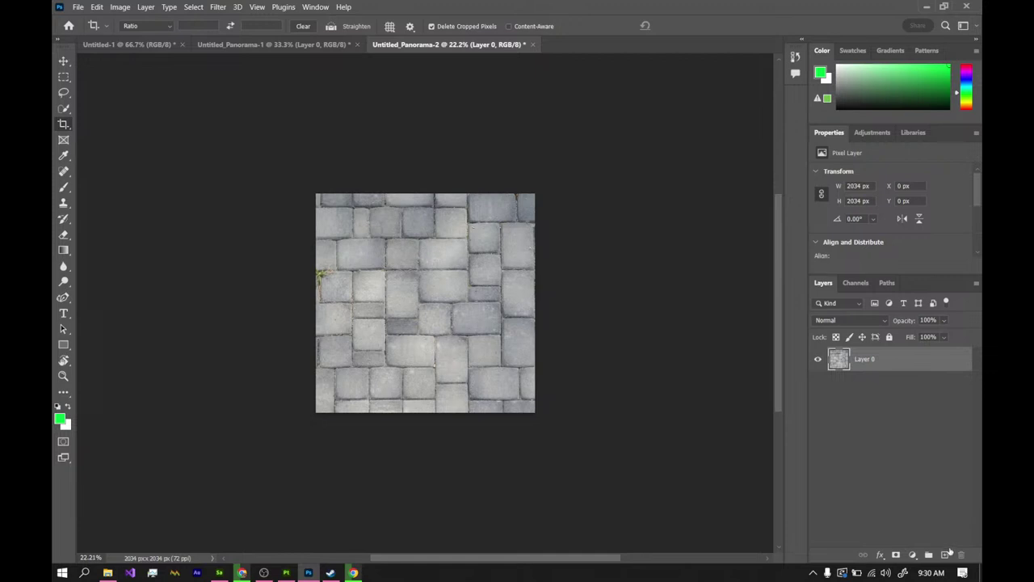
# Step: Set the Offset filter to +1188 px right and +1014 px down with Wrap Around
pyautogui.click(219, 7)
pyautogui.moveTo(262, 254)
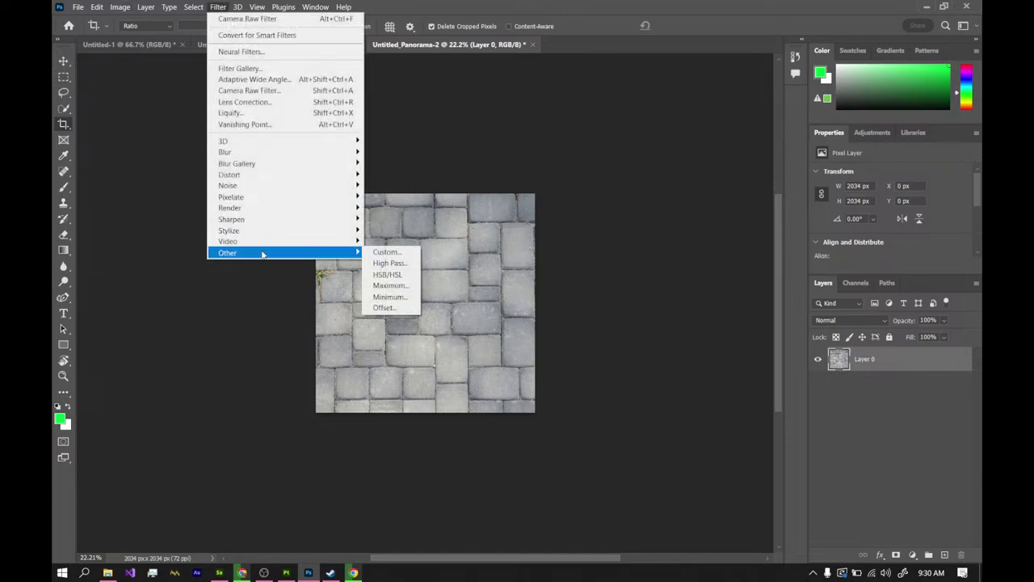
pyautogui.click(384, 307)
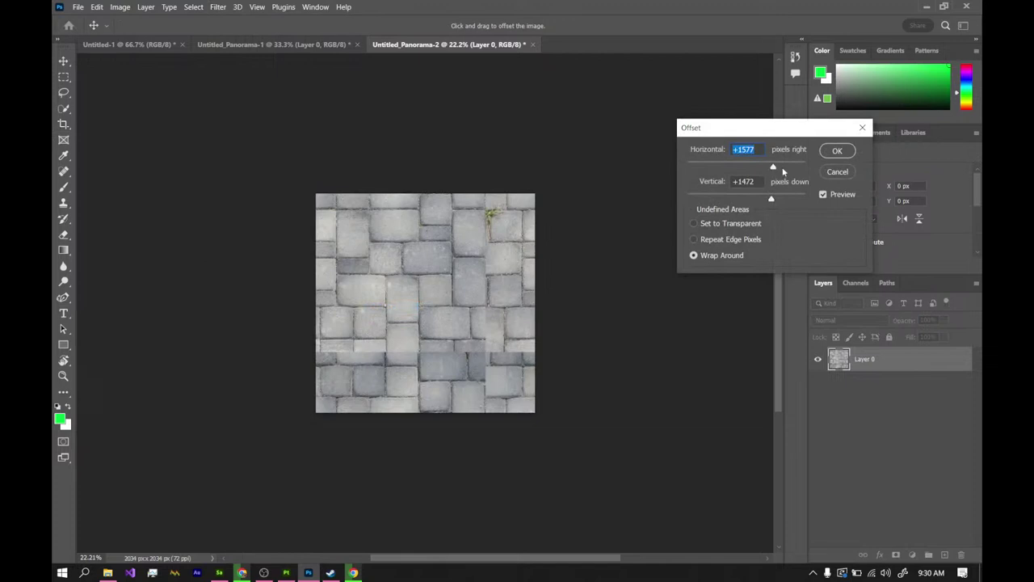
pyautogui.moveTo(773, 168); pyautogui.dragTo(763, 199)
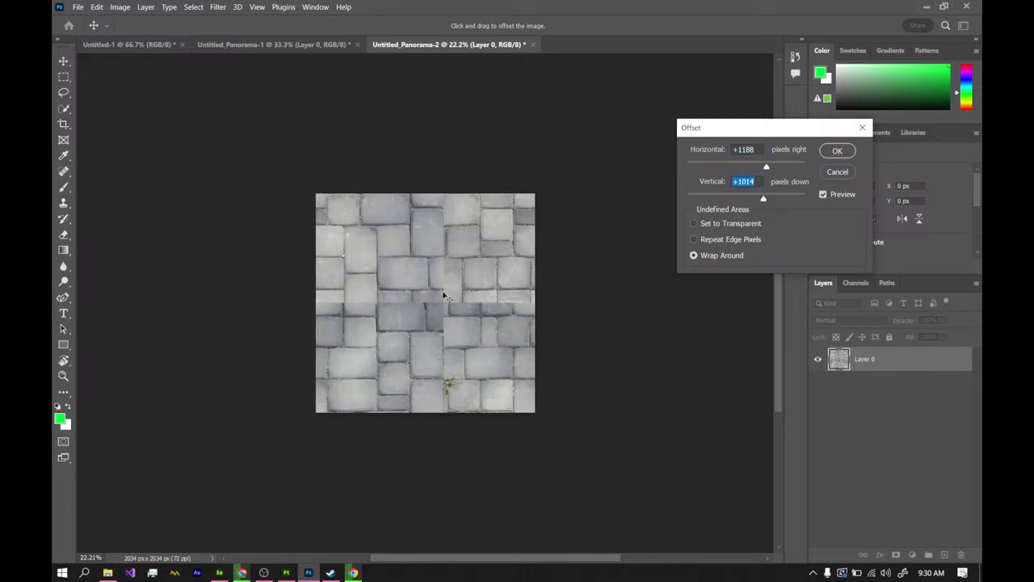
pyautogui.moveTo(766, 165); pyautogui.dragTo(768, 165)
# Step: Apply the +1188 / +1014 wrap-around offset to the paver square
pyautogui.click(837, 151)
pyautogui.press('c')
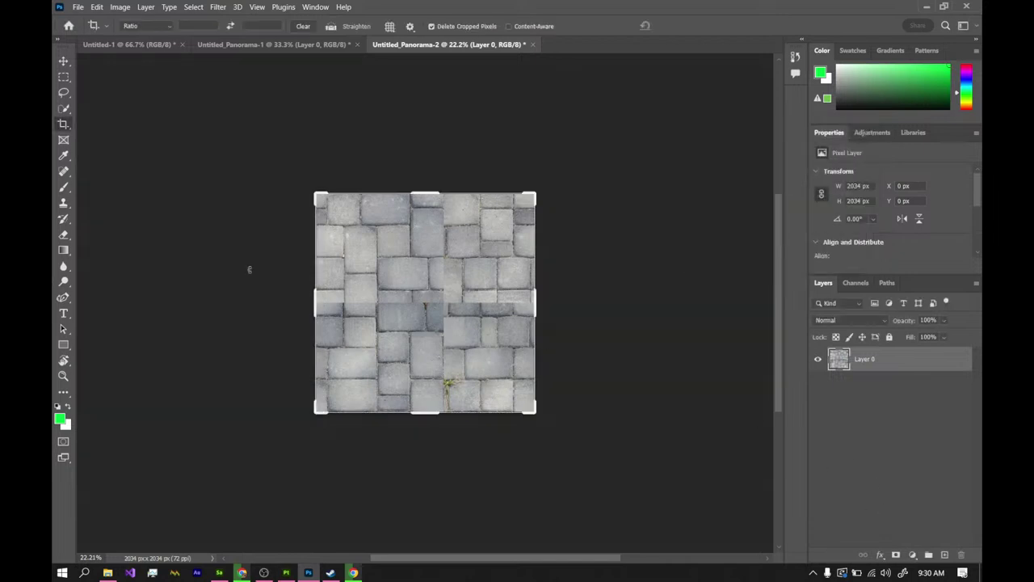
pyautogui.scroll(1, 325, 324)
pyautogui.scroll(-1, 359, 331)
# Step: Zoom to 50% and clone-stamp pavement over the seam on the left
pyautogui.hotkey('ctrl', '+')
pyautogui.hotkey('ctrl', '+')
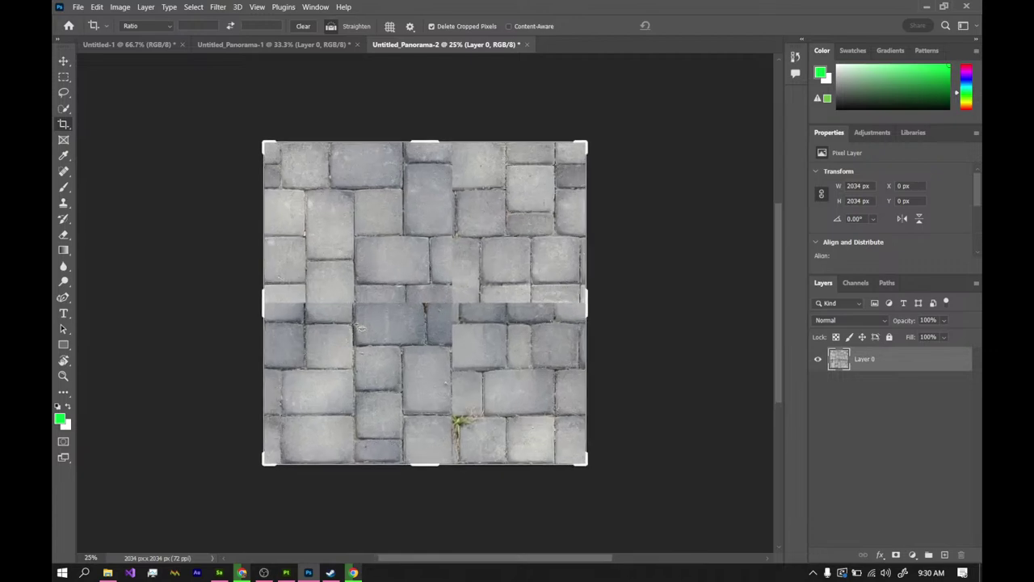
pyautogui.hotkey('ctrl', '+')
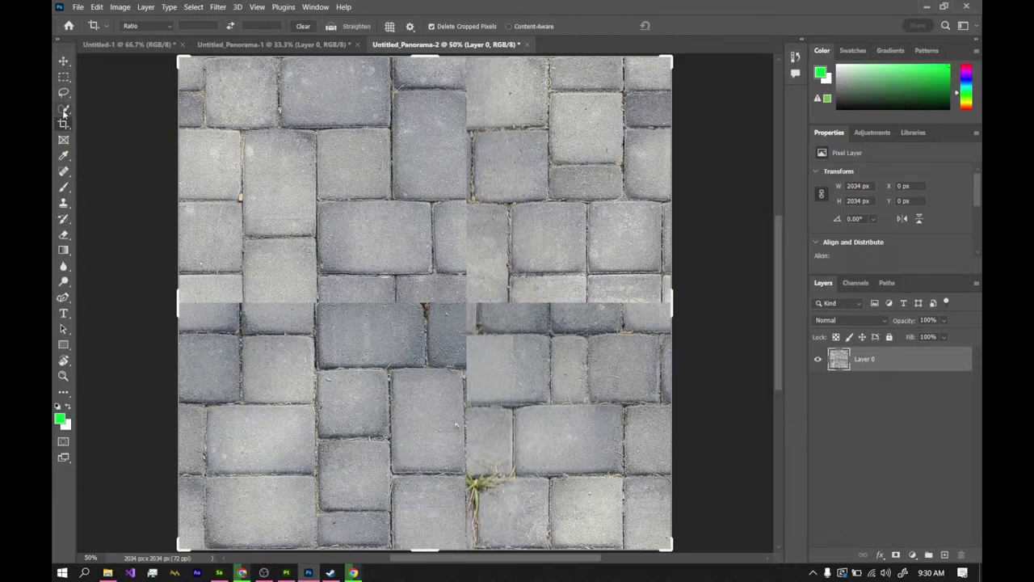
pyautogui.click(63, 202)
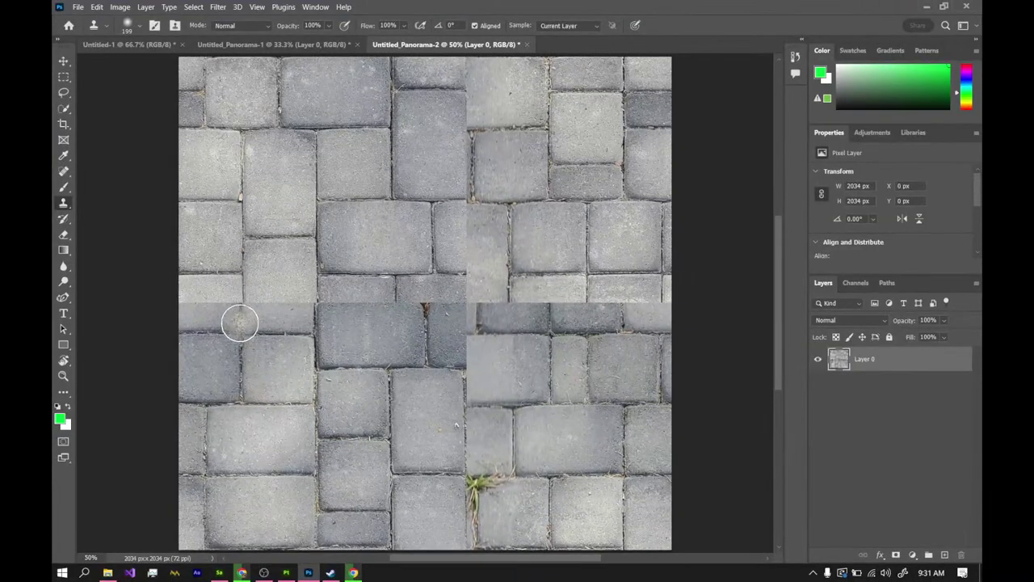
pyautogui.moveTo(240, 323); pyautogui.dragTo(242, 273)
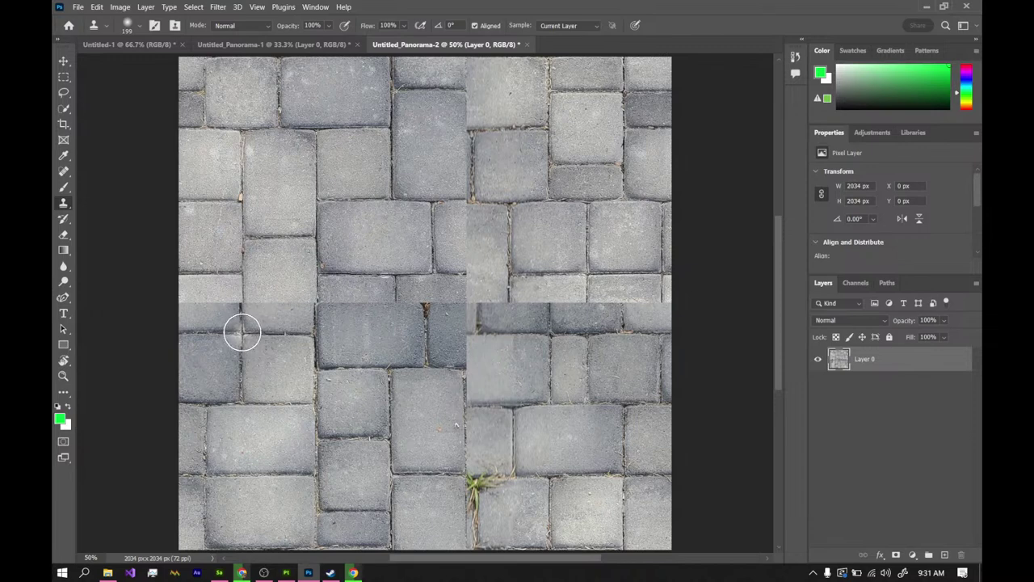
# Step: Clone clean paver texture over the horizontal seam, undoing the bad strokes
pyautogui.click(275, 365)
pyautogui.hotkey('ctrl', 'z')
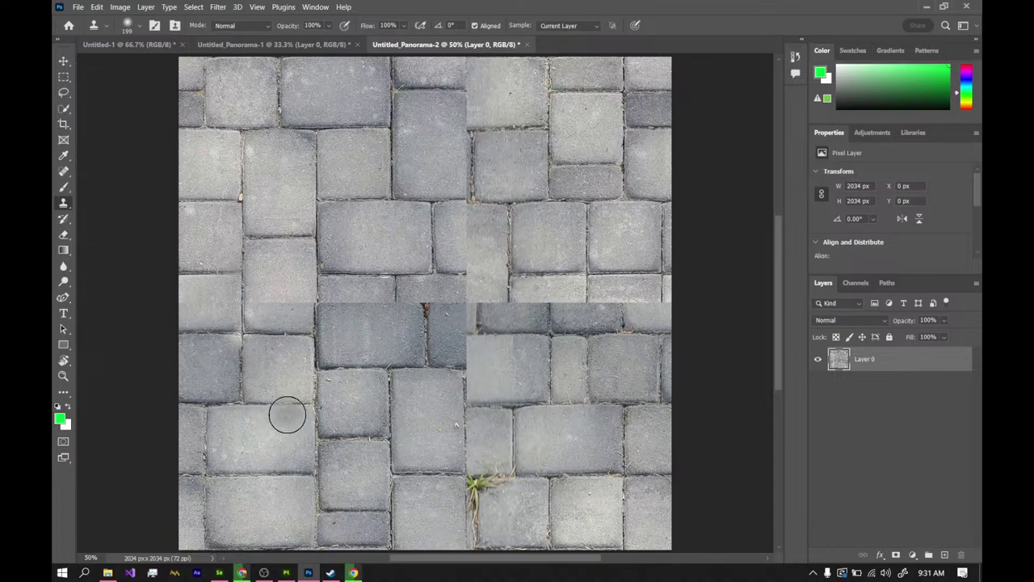
pyautogui.keyDown('alt'); pyautogui.click(279, 178); pyautogui.keyUp('alt')
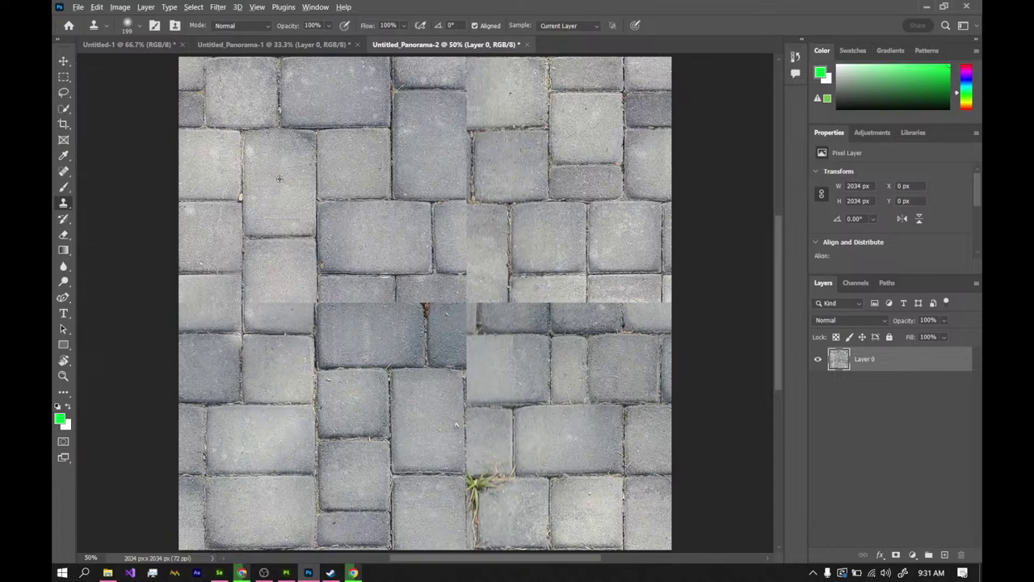
pyautogui.moveTo(272, 296)
pyautogui.mouseDown()
pyautogui.moveTo(300, 315)
pyautogui.moveTo(300, 278)
pyautogui.moveTo(317, 342)
pyautogui.moveTo(314, 302)
pyautogui.mouseUp()
pyautogui.keyDown('alt'); pyautogui.click(280, 185); pyautogui.keyUp('alt')
pyautogui.moveTo(293, 298)
pyautogui.mouseDown()
pyautogui.moveTo(267, 302)
pyautogui.moveTo(289, 309)
pyautogui.mouseUp()
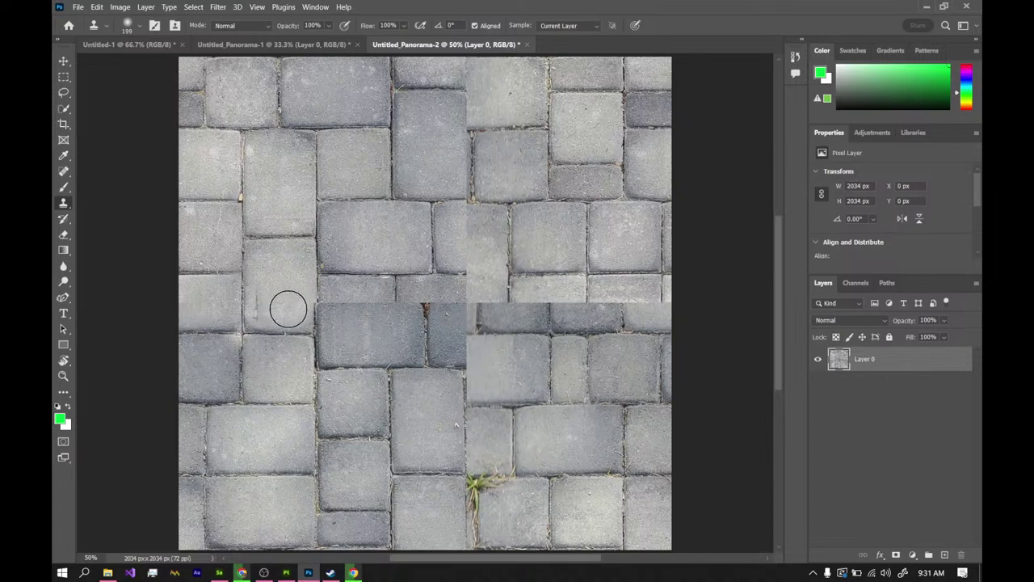
pyautogui.hotkey('ctrl', 'z')
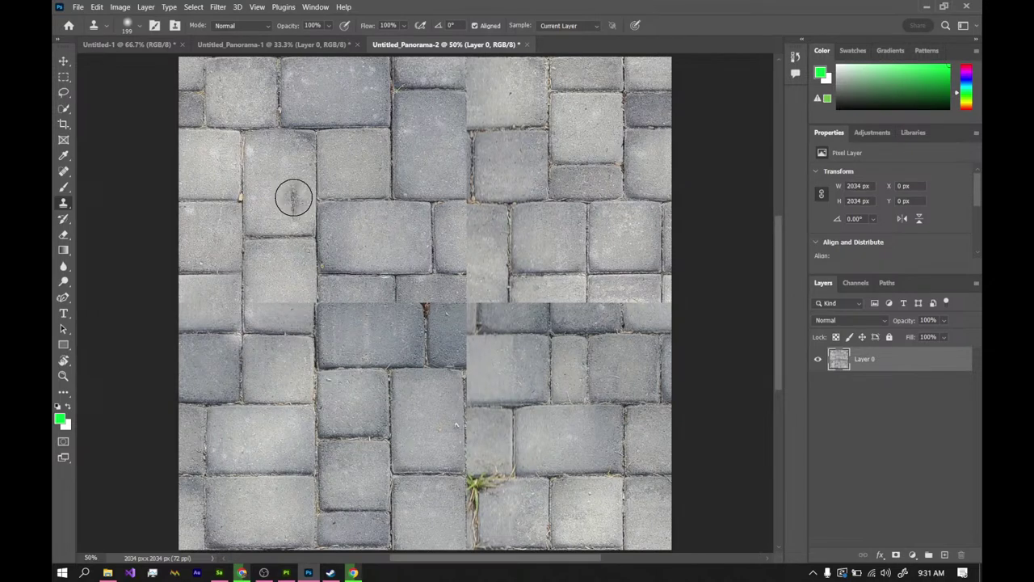
# Step: Clone from a paver above the seam to erase the dark crack mark
pyautogui.keyDown('alt'); pyautogui.click(279, 186); pyautogui.keyUp('alt')
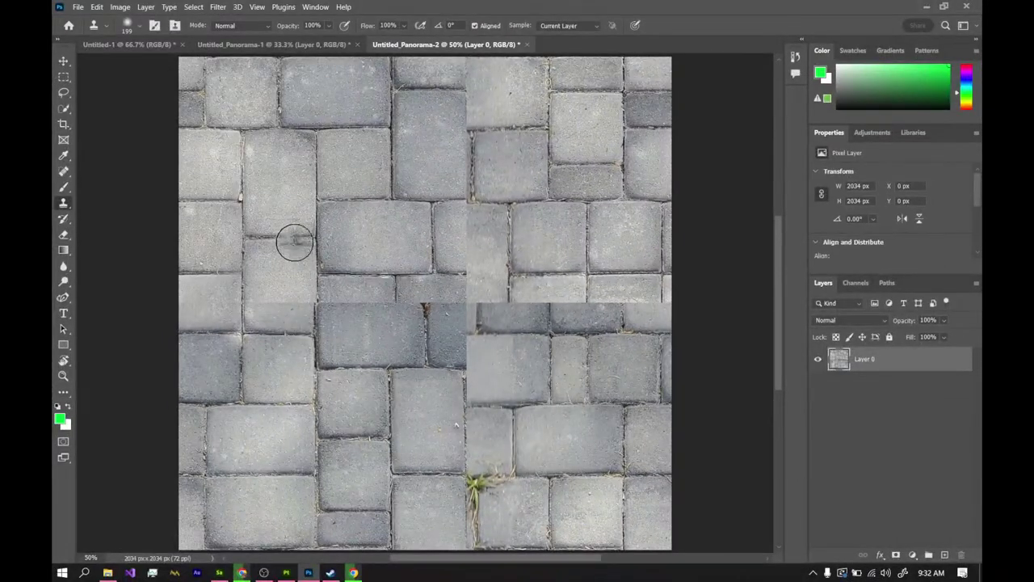
pyautogui.moveTo(294, 242); pyautogui.dragTo(284, 261)
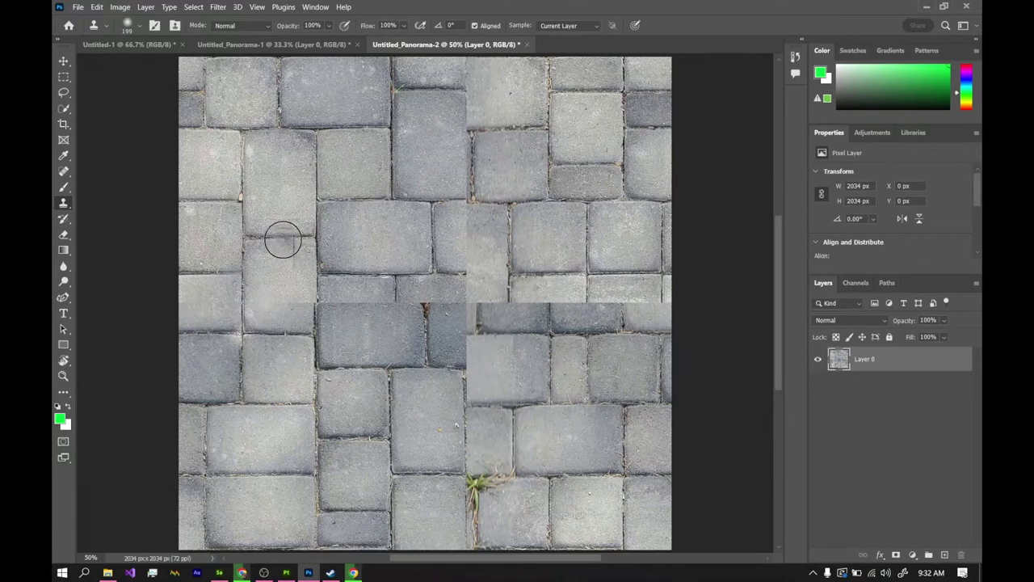
pyautogui.moveTo(363, 170); pyautogui.dragTo(268, 293)
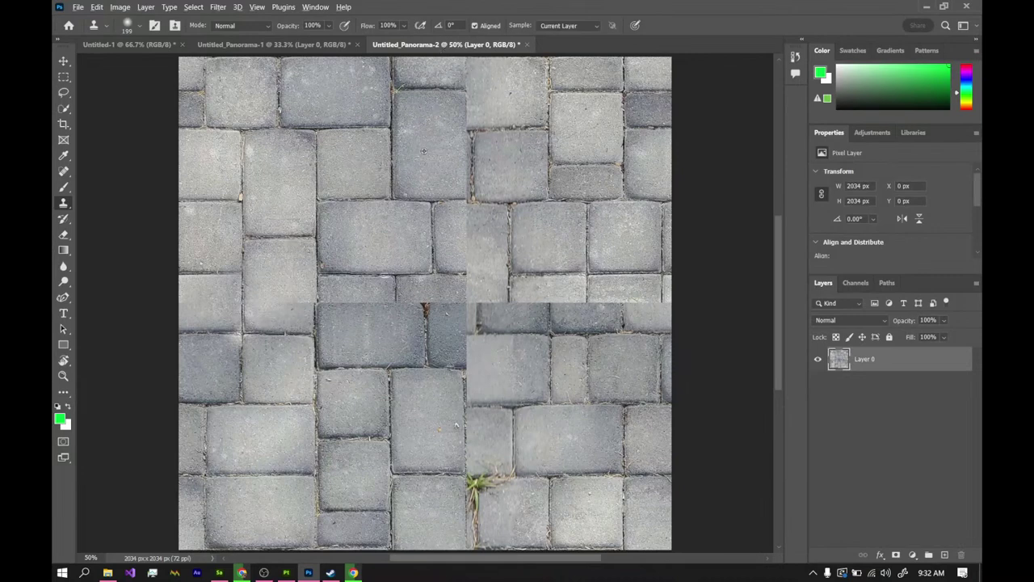
pyautogui.moveTo(381, 227); pyautogui.dragTo(296, 300)
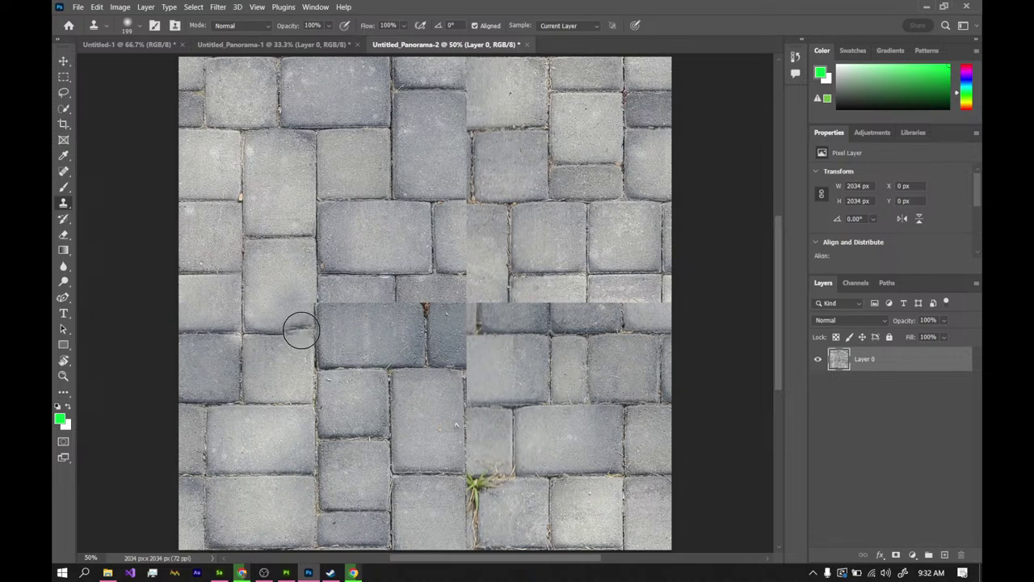
# Step: Clone along the centre seam, undo the botched stroke on the dark stone, then resample a clean patch and stamp the seam
pyautogui.moveTo(306, 335); pyautogui.dragTo(317, 277)
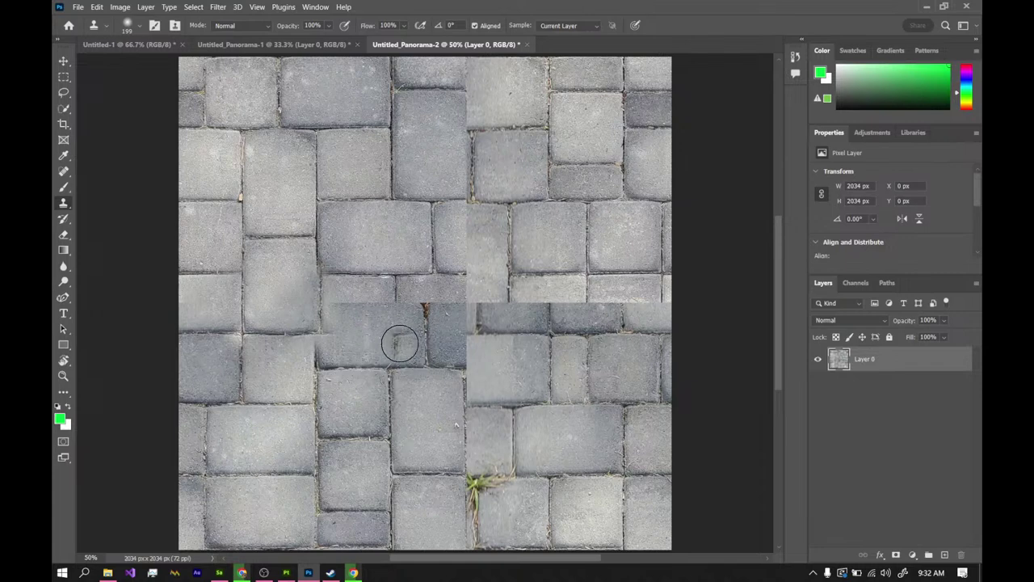
pyautogui.moveTo(334, 347)
pyautogui.mouseDown()
pyautogui.moveTo(339, 320)
pyautogui.moveTo(364, 342)
pyautogui.moveTo(351, 358)
pyautogui.moveTo(363, 348)
pyautogui.moveTo(364, 360)
pyautogui.mouseUp()
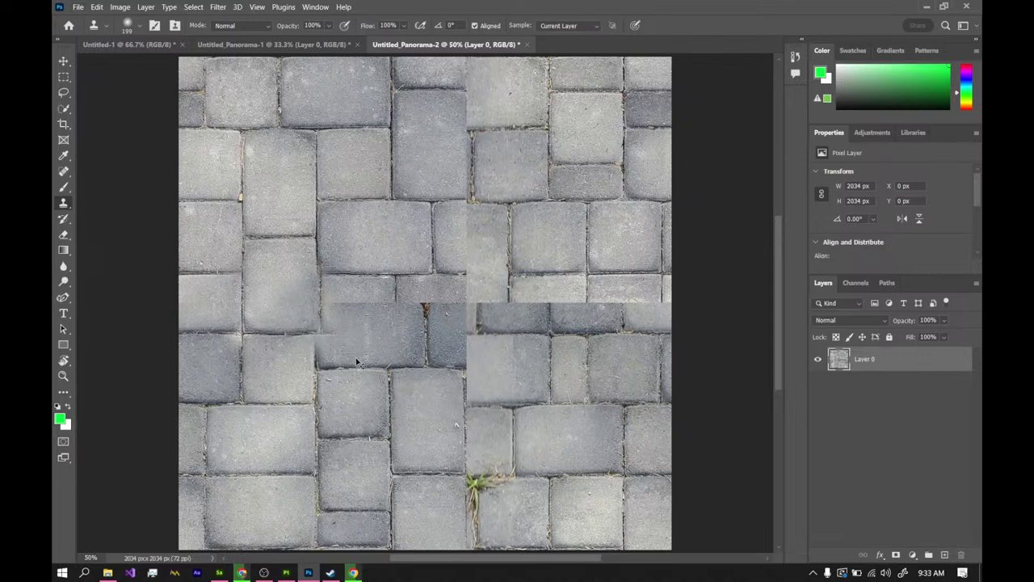
pyautogui.hotkey('ctrl', 'z')
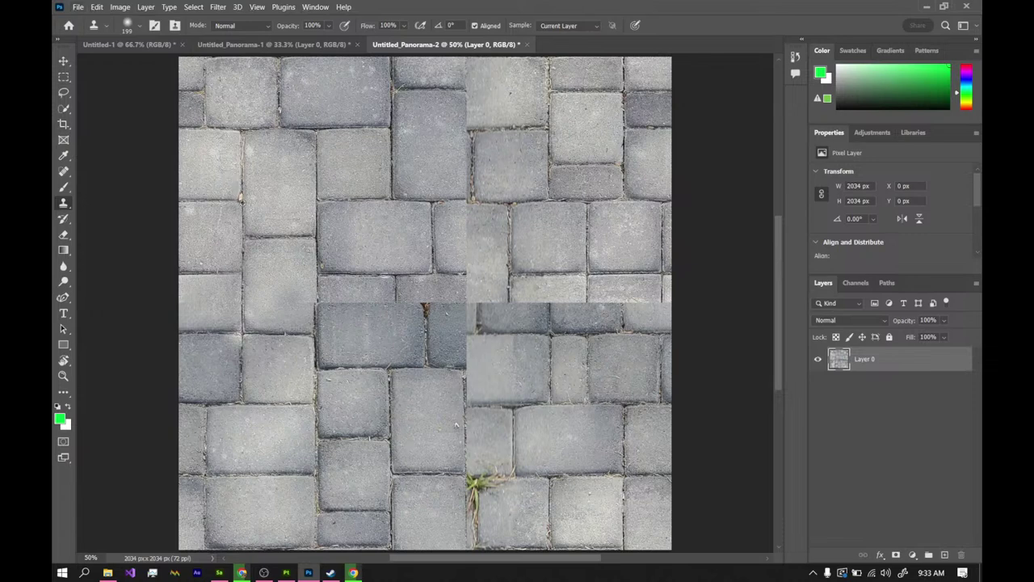
pyautogui.keyDown('alt'); pyautogui.click(240, 198); pyautogui.keyUp('alt')
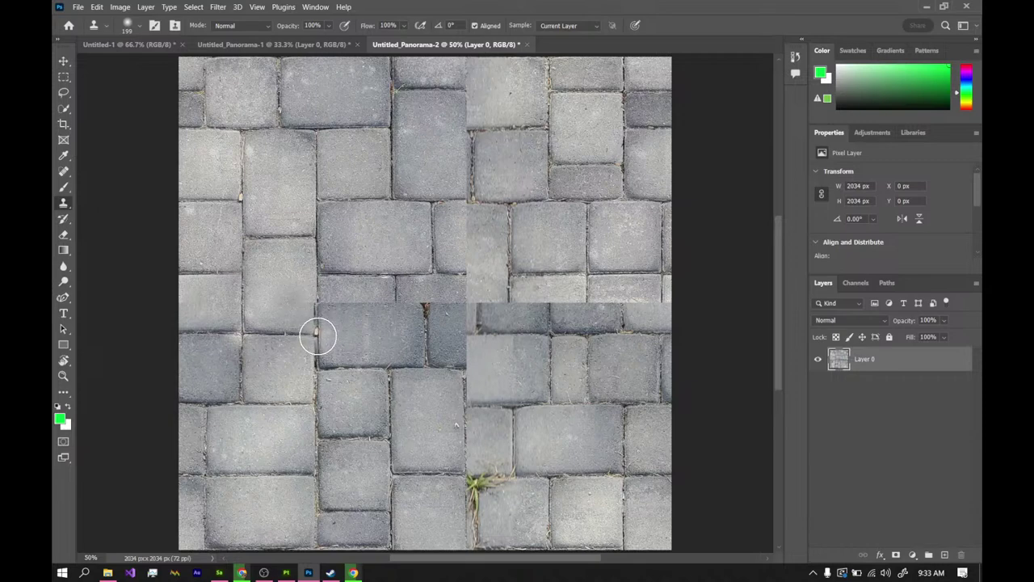
pyautogui.click(317, 334)
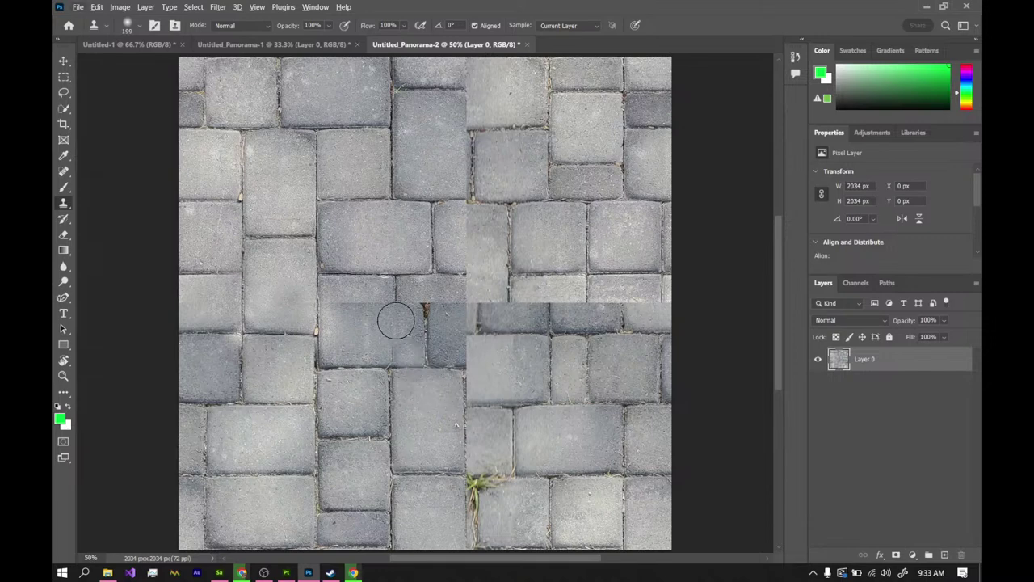
# Step: Resize the clone brush to 187 px, stamp over the centre seam, and sample a new clone source
pyautogui.click(139, 27)
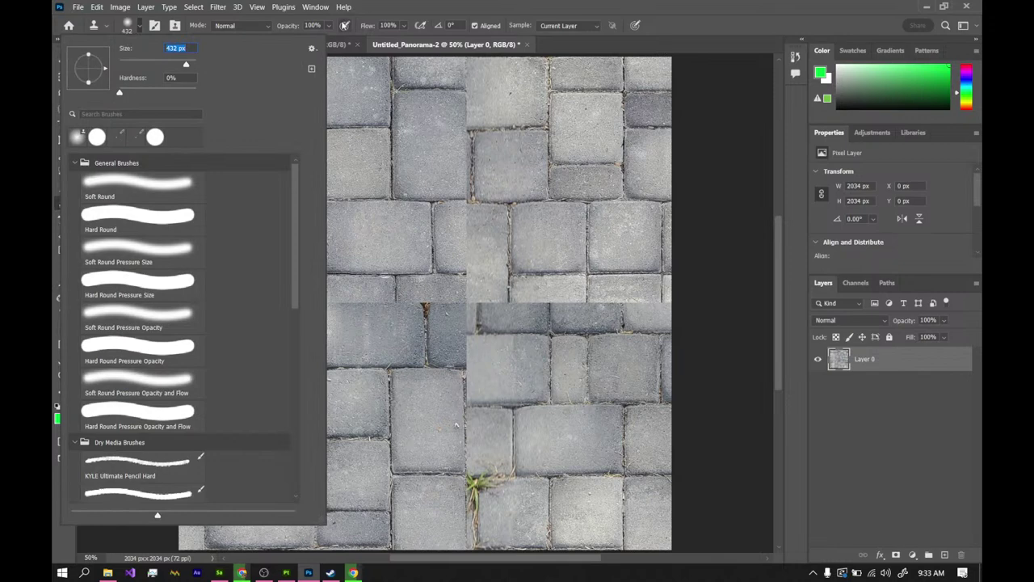
pyautogui.click(477, 10)
pyautogui.click(394, 282)
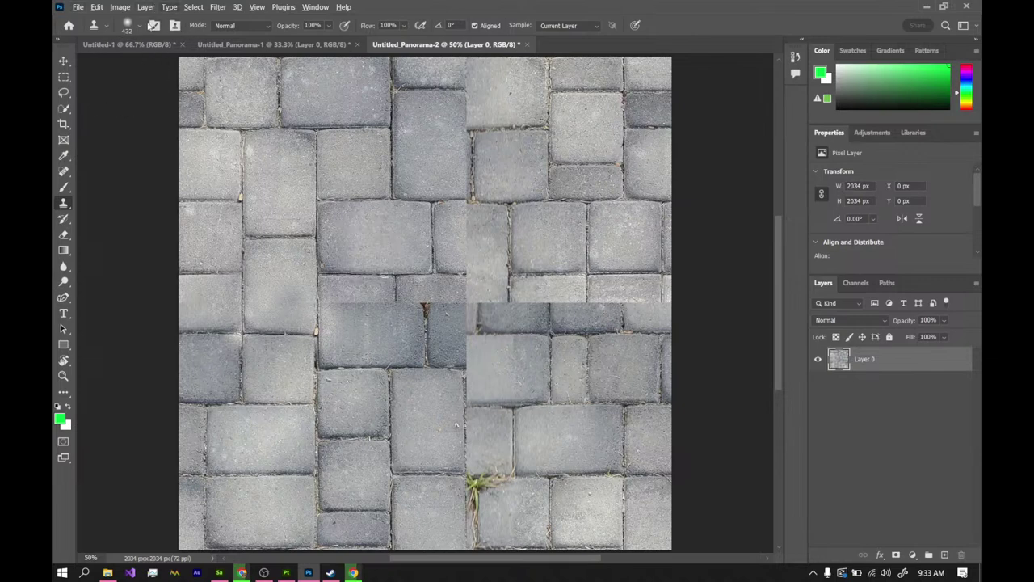
pyautogui.click(141, 27)
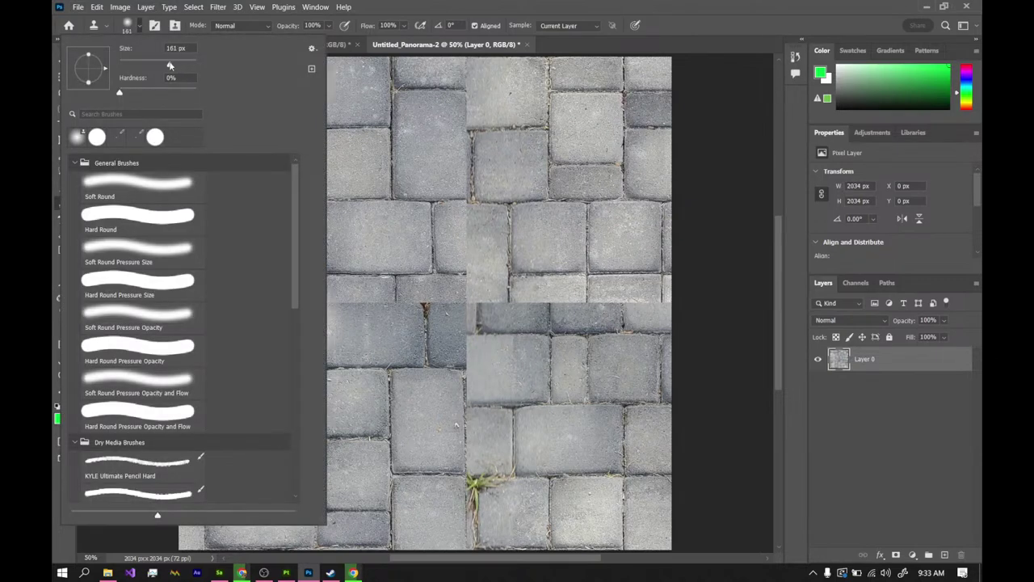
pyautogui.click(364, 178)
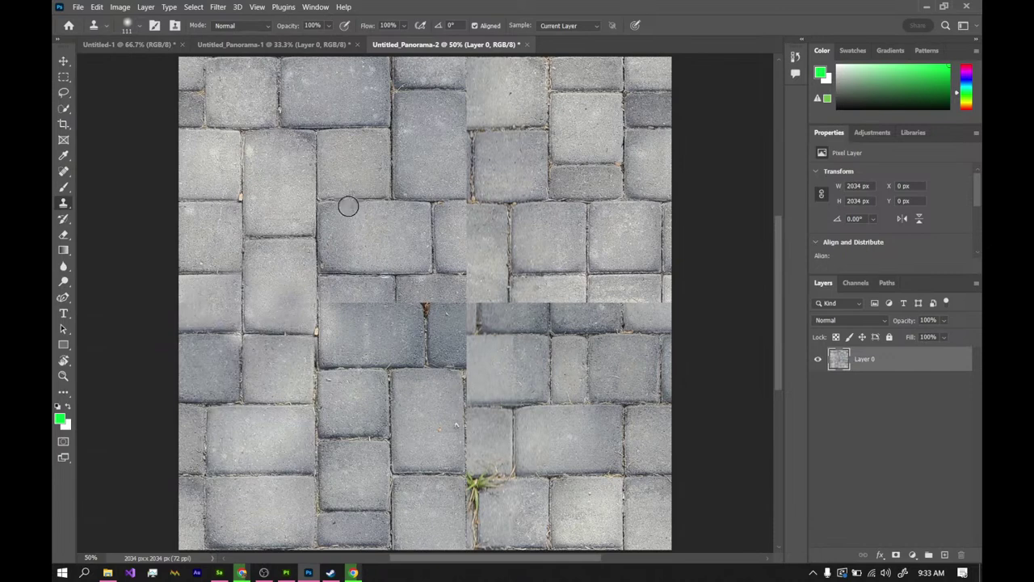
pyautogui.click(138, 26)
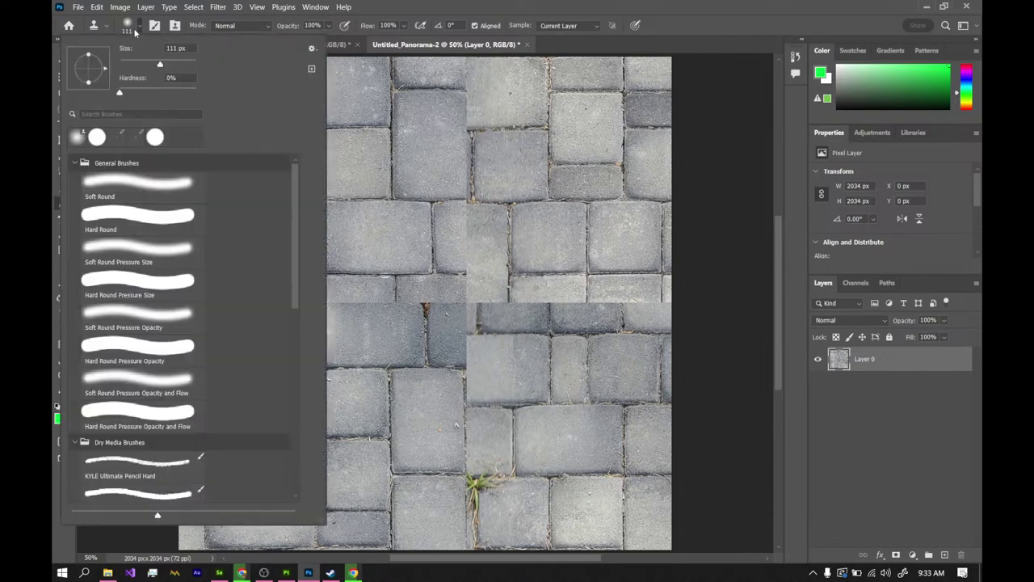
pyautogui.click(387, 139)
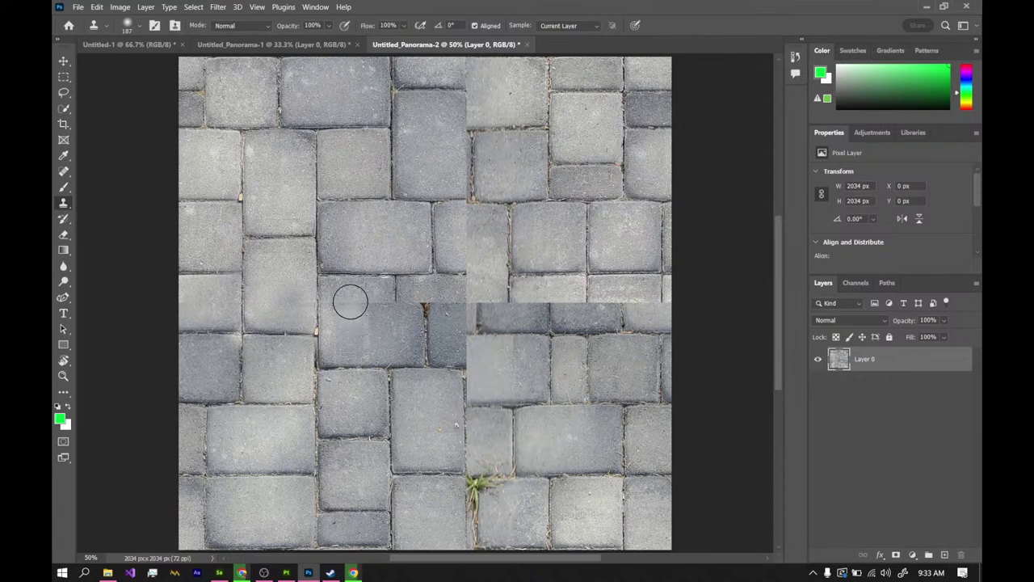
pyautogui.keyDown('alt'); pyautogui.click(311, 234); pyautogui.keyUp('alt')
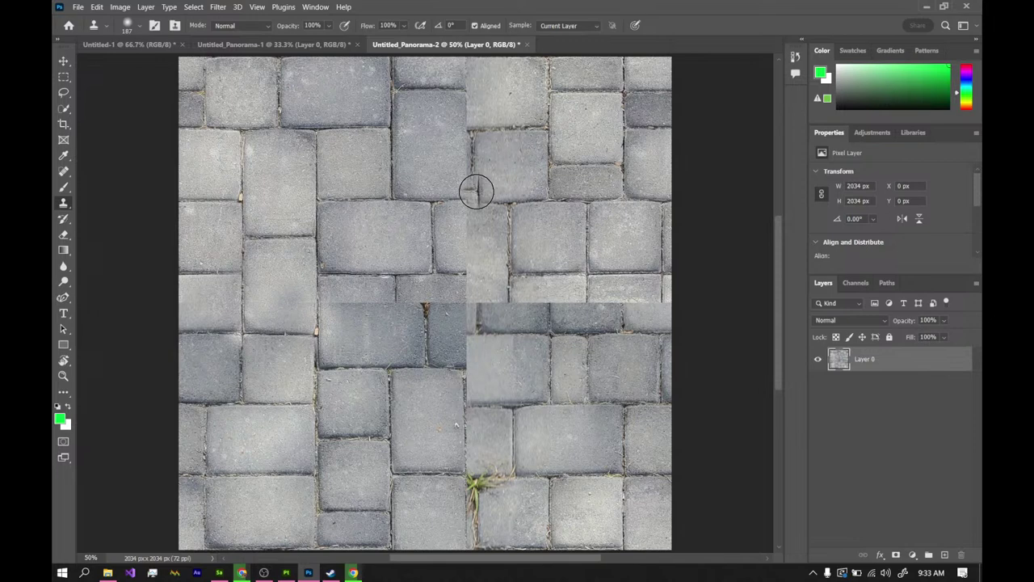
# Step: Clone over the upper vertical seam up to the top edge, then stamp out the joints and lighter patch along it
pyautogui.moveTo(471, 200); pyautogui.dragTo(465, 103)
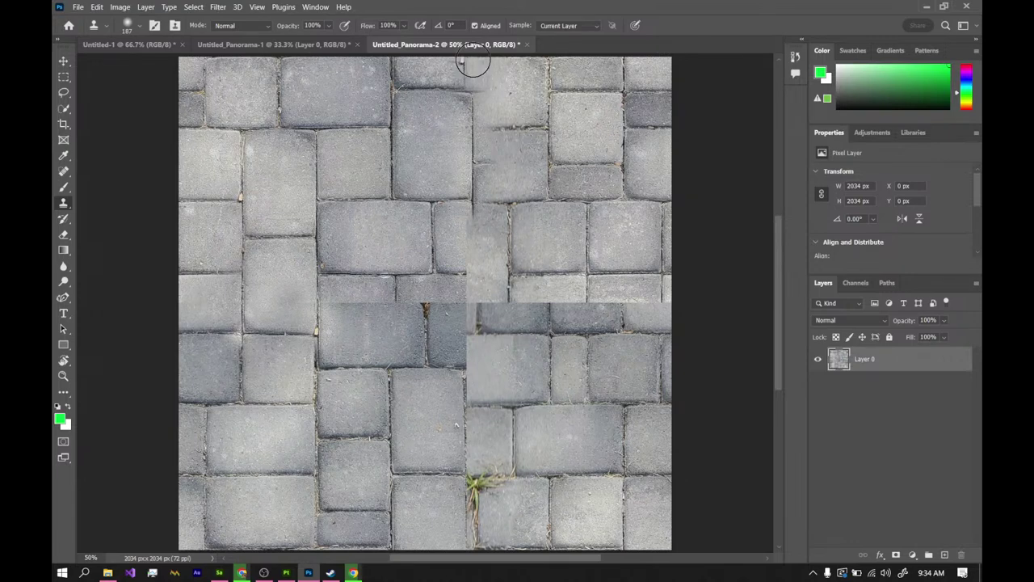
pyautogui.moveTo(480, 81); pyautogui.dragTo(473, 97)
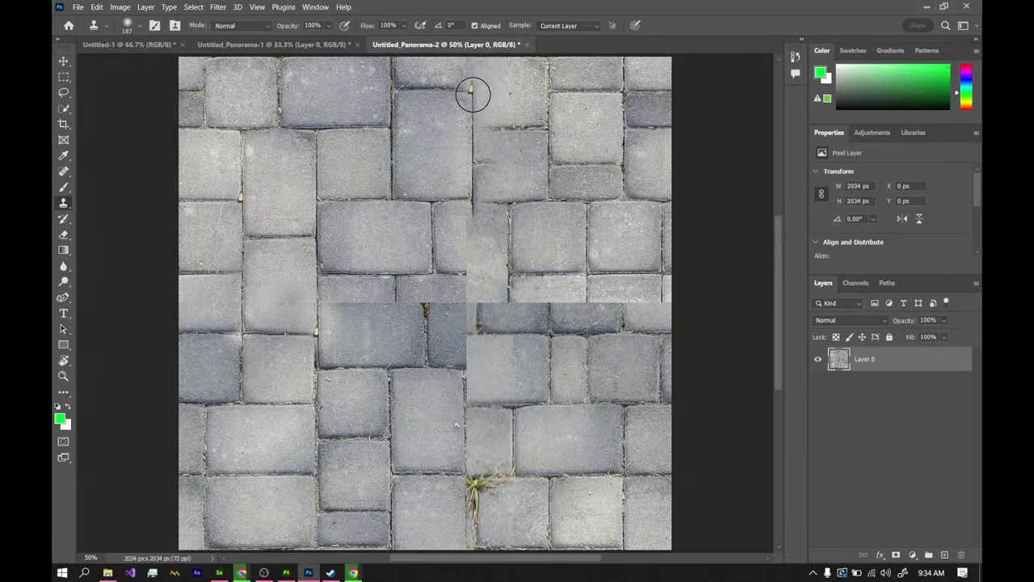
pyautogui.rightClick(473, 95)
pyautogui.press('Escape')
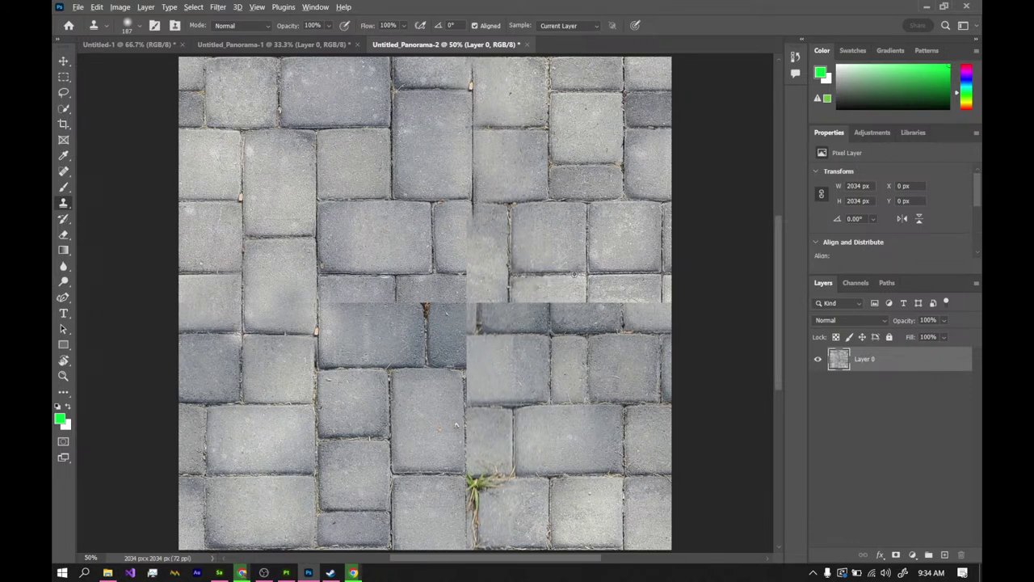
pyautogui.click(491, 199)
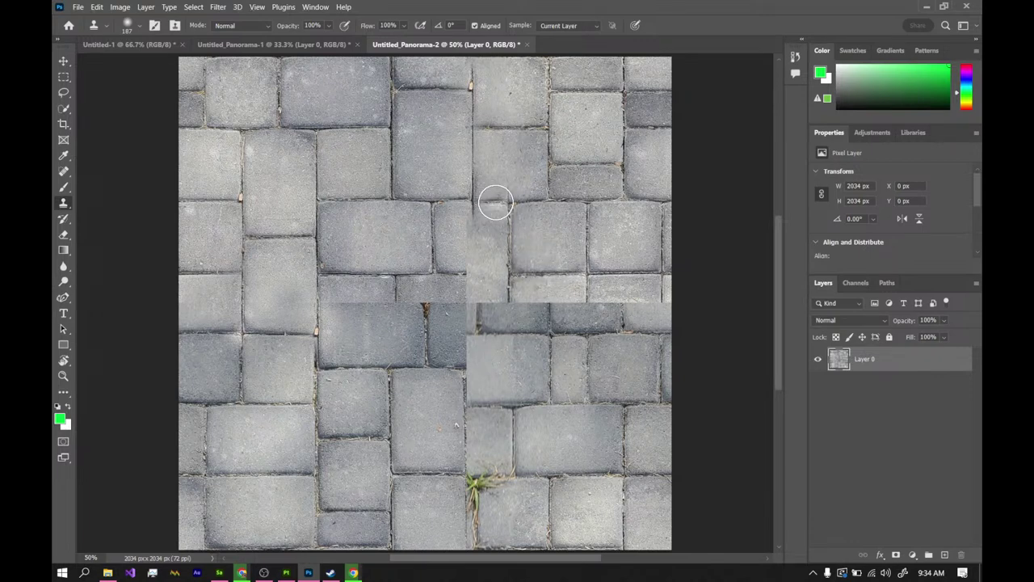
pyautogui.click(446, 276)
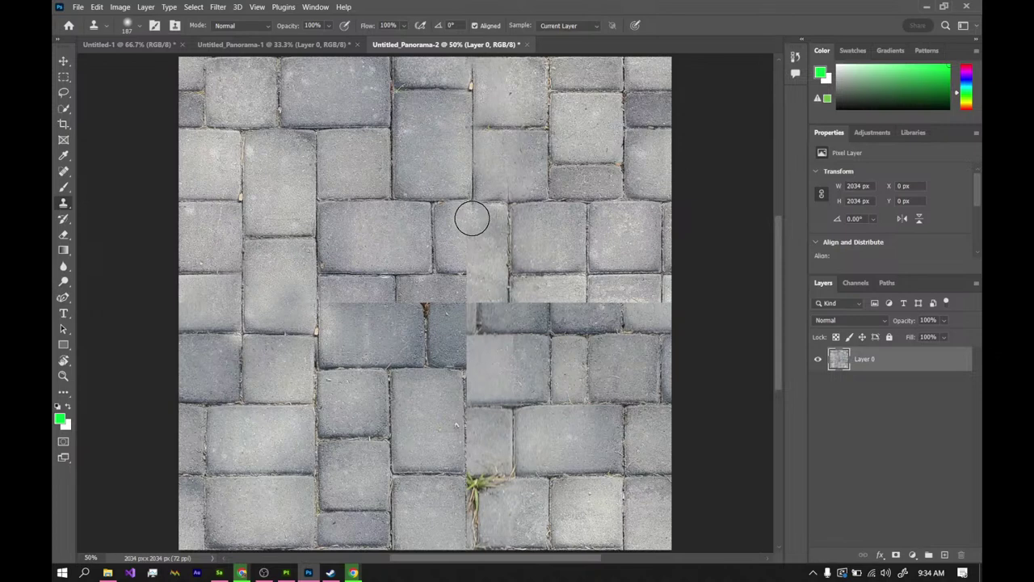
pyautogui.click(482, 260)
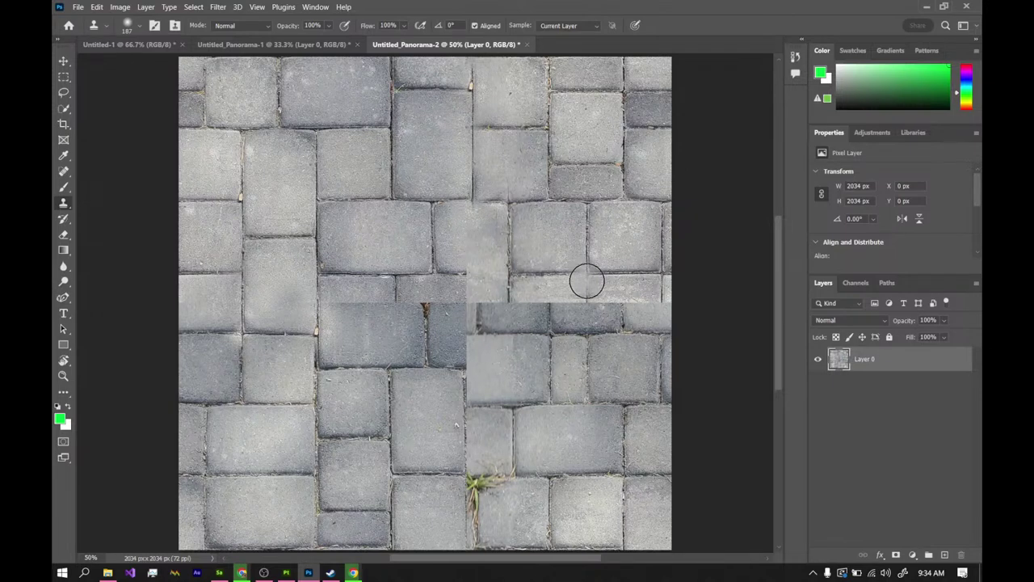
pyautogui.click(470, 272)
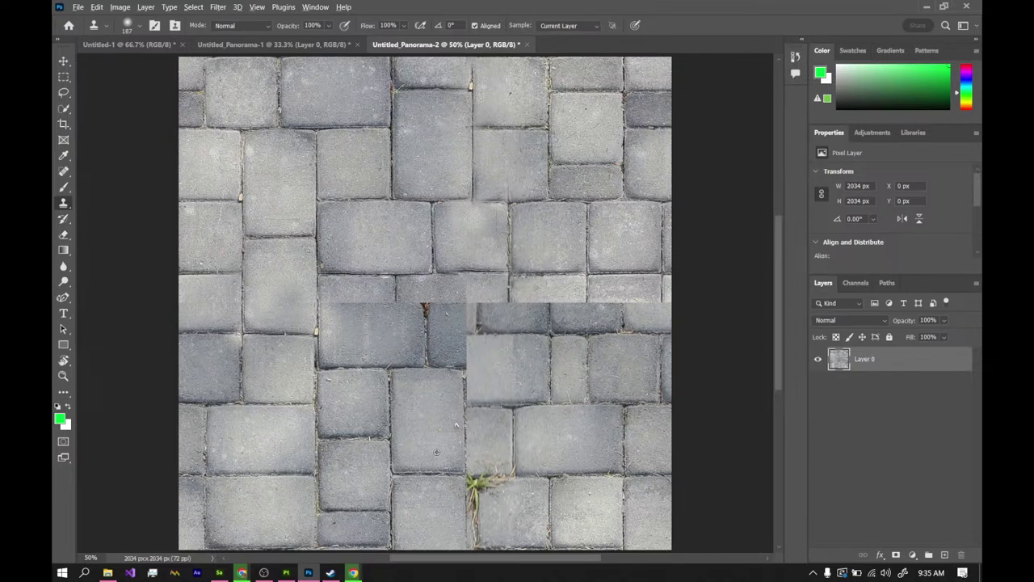
# Step: Try covering the dark grout joint and notch at the centre, undoing each failed clone stroke
pyautogui.keyDown('alt'); pyautogui.click(429, 421); pyautogui.keyUp('alt')
pyautogui.moveTo(422, 297)
pyautogui.mouseDown()
pyautogui.moveTo(427, 351)
pyautogui.moveTo(425, 301)
pyautogui.moveTo(403, 304)
pyautogui.moveTo(416, 330)
pyautogui.mouseUp()
pyautogui.hotkey('ctrl', 'z')
pyautogui.keyDown('alt'); pyautogui.click(341, 342); pyautogui.keyUp('alt')
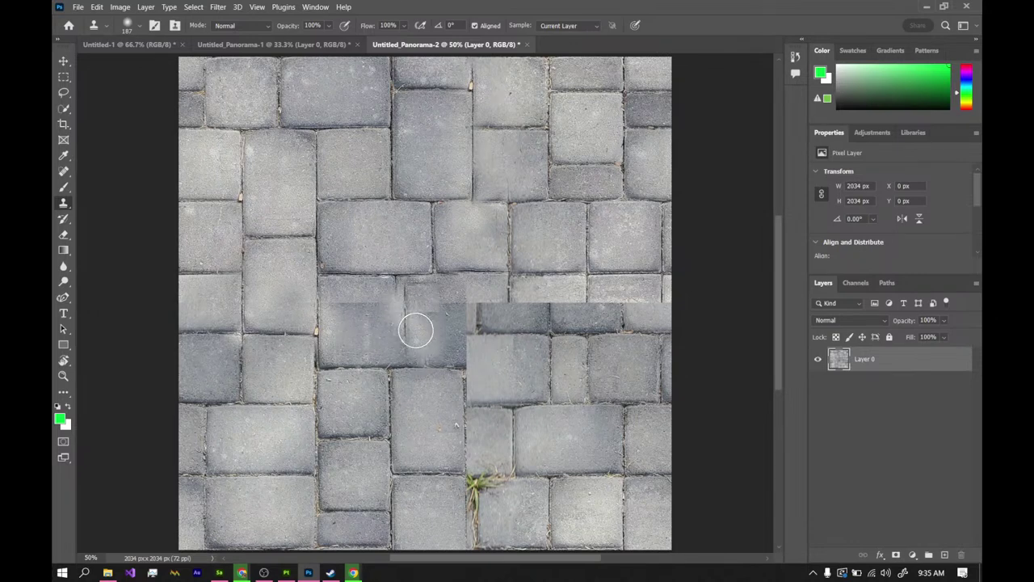
pyautogui.hotkey('ctrl', 'z')
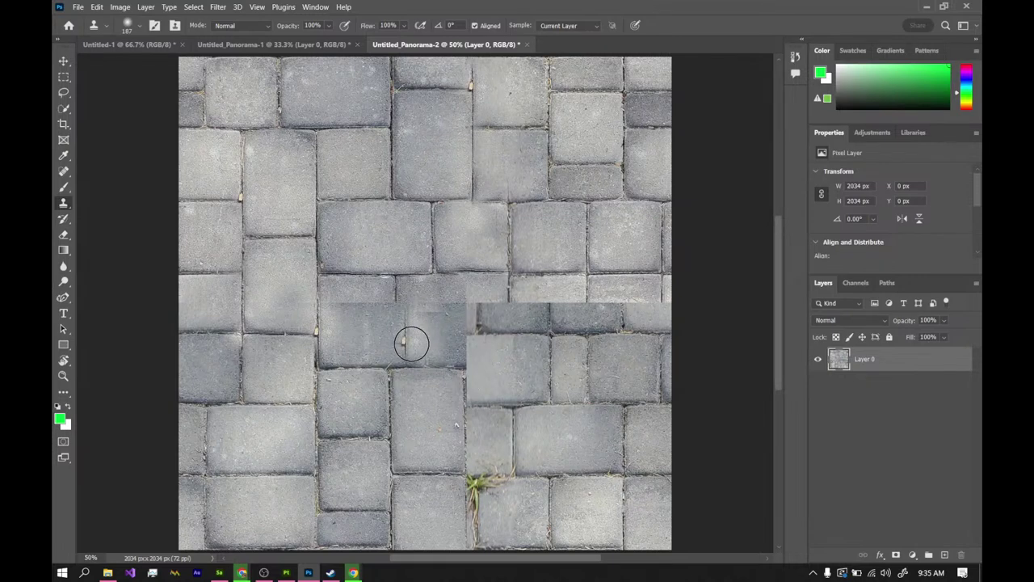
pyautogui.hotkey('ctrl', 'z')
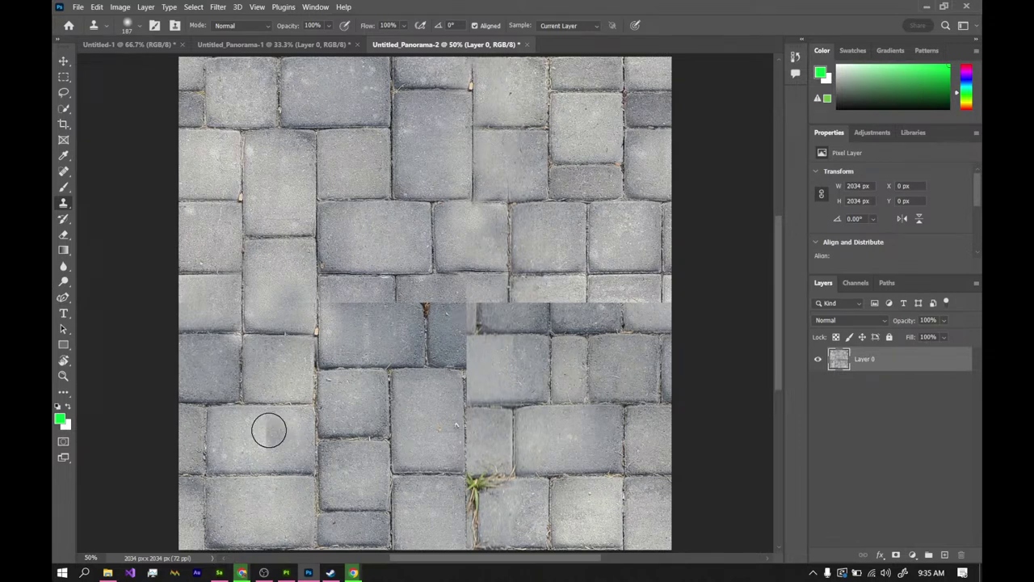
pyautogui.moveTo(433, 320)
pyautogui.mouseDown()
pyautogui.moveTo(421, 311)
pyautogui.moveTo(429, 307)
pyautogui.moveTo(444, 383)
pyautogui.mouseUp()
pyautogui.hotkey('ctrl', 'z')
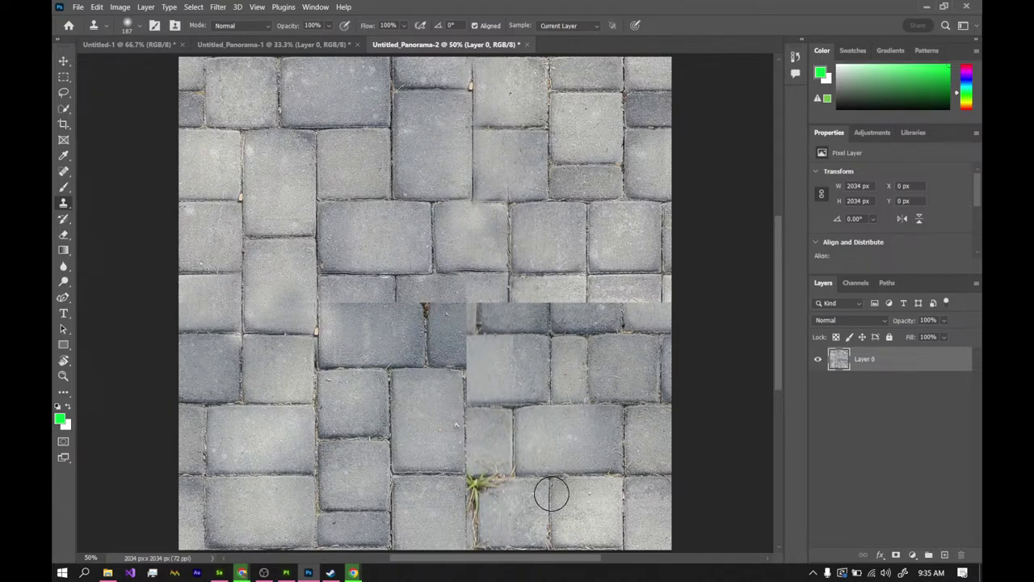
# Step: Sample a new source and clone over the horizontal centre seam and the dark grout seam below
pyautogui.keyDown('alt'); pyautogui.click(590, 443); pyautogui.keyUp('alt')
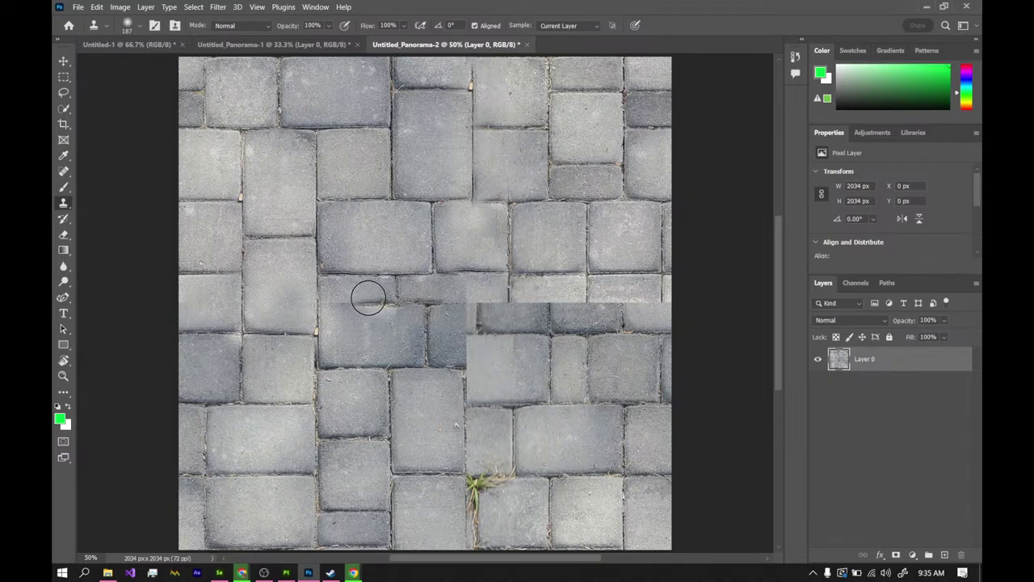
pyautogui.moveTo(412, 361); pyautogui.dragTo(429, 385)
pyautogui.hotkey('ctrl', 'z')
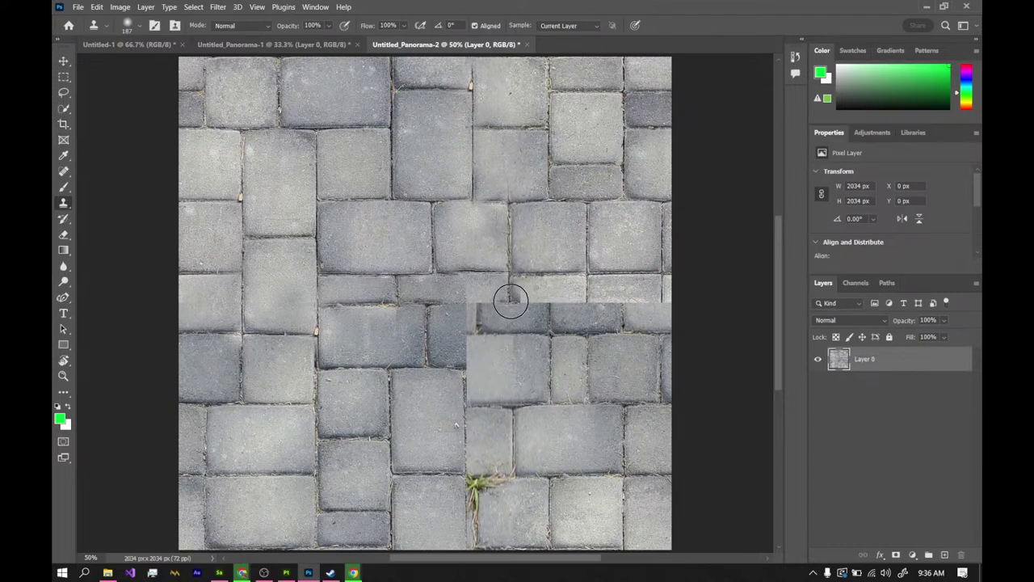
pyautogui.moveTo(510, 300); pyautogui.dragTo(438, 300)
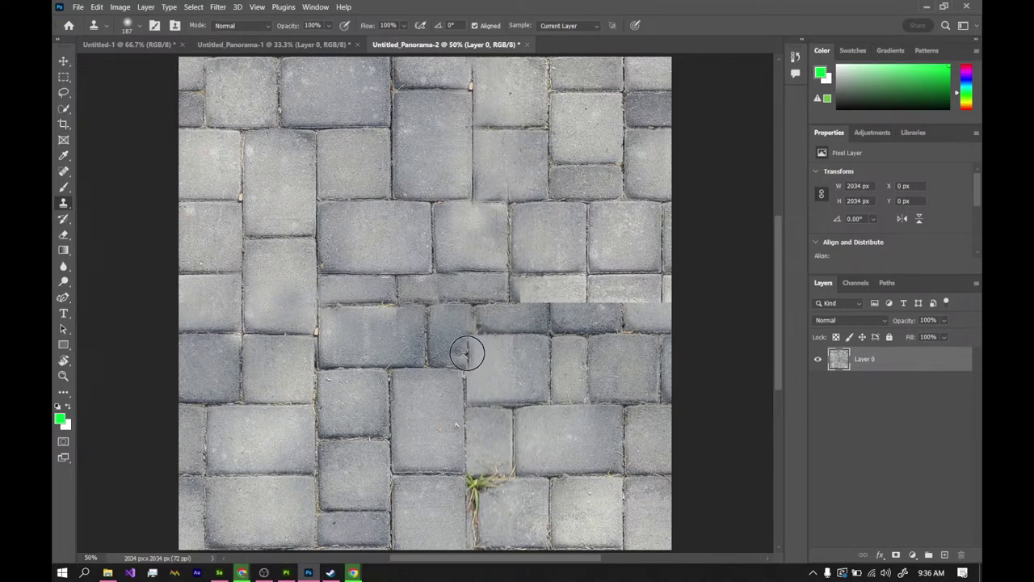
pyautogui.moveTo(465, 356)
pyautogui.mouseDown()
pyautogui.moveTo(497, 416)
pyautogui.moveTo(487, 404)
pyautogui.mouseUp()
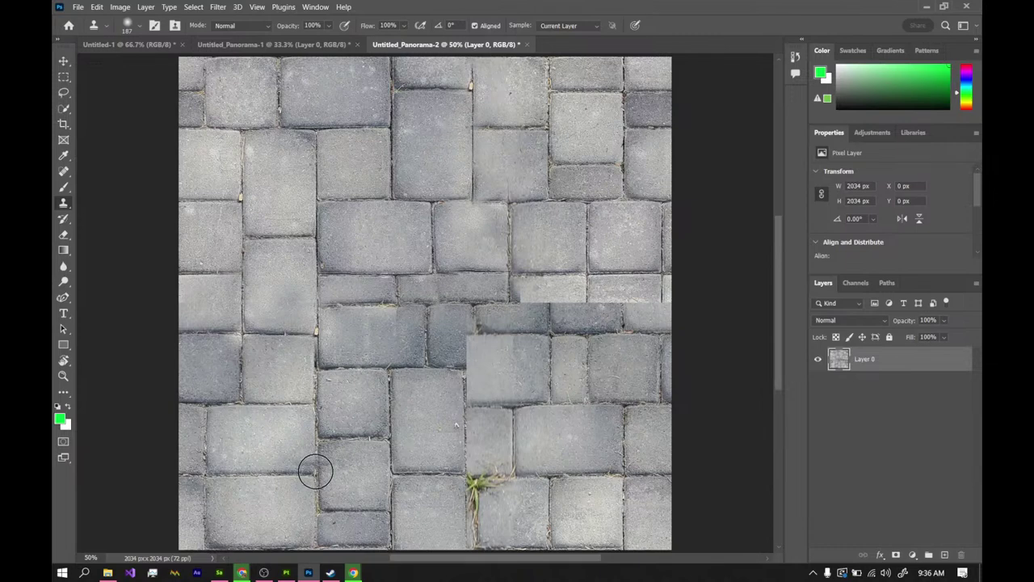
pyautogui.press('super')
pyautogui.press('super')
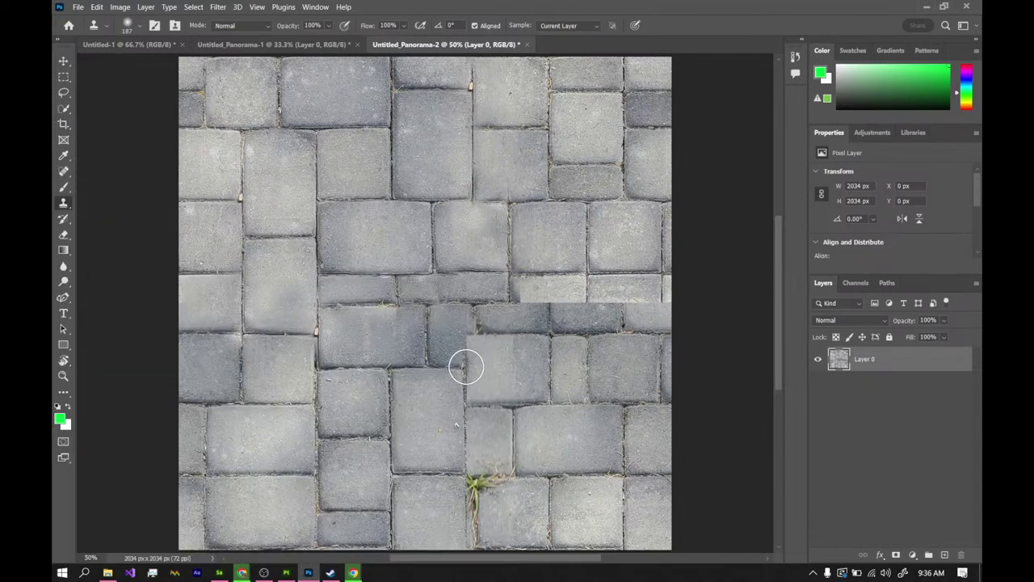
# Step: Clone over the vertical seam near the centre and the tile seams right of centre, undoing a stray joint
pyautogui.moveTo(466, 368); pyautogui.dragTo(461, 340)
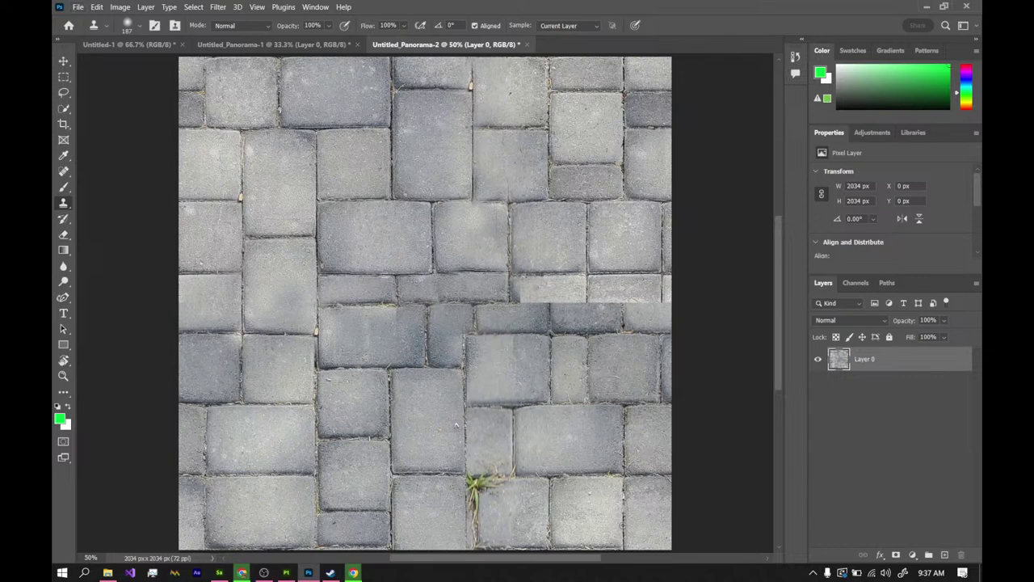
pyautogui.moveTo(551, 294)
pyautogui.mouseDown()
pyautogui.moveTo(538, 293)
pyautogui.moveTo(552, 307)
pyautogui.moveTo(551, 284)
pyautogui.mouseUp()
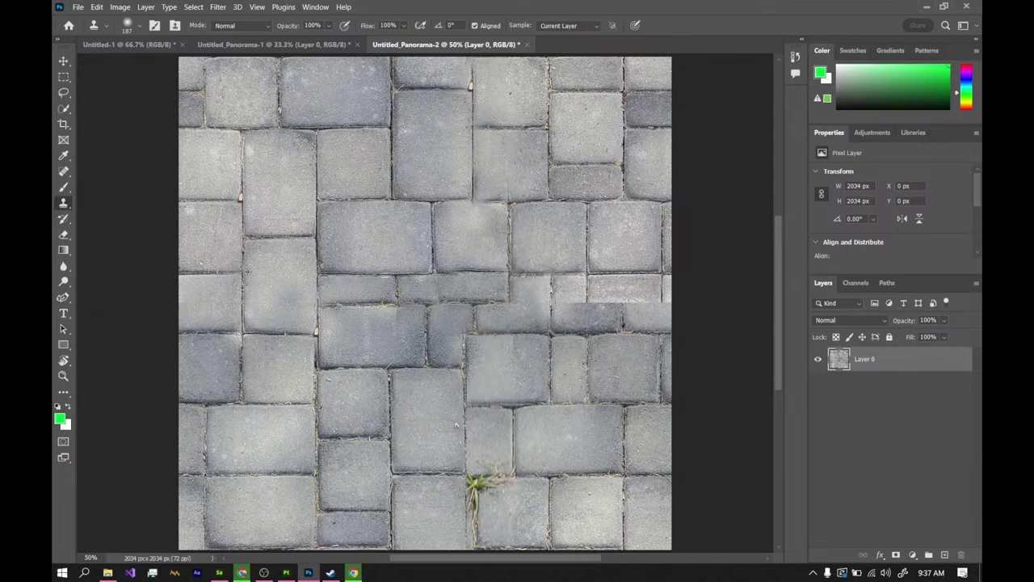
pyautogui.keyDown('alt'); pyautogui.click(318, 146); pyautogui.keyUp('alt')
pyautogui.moveTo(561, 346)
pyautogui.mouseDown()
pyautogui.moveTo(599, 329)
pyautogui.moveTo(590, 299)
pyautogui.mouseUp()
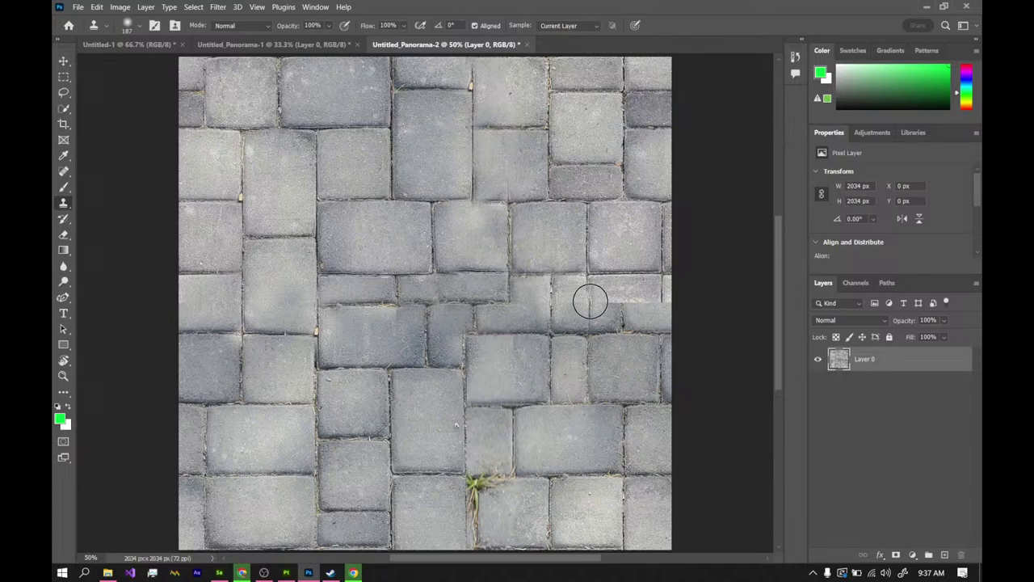
pyautogui.moveTo(588, 300); pyautogui.dragTo(593, 327)
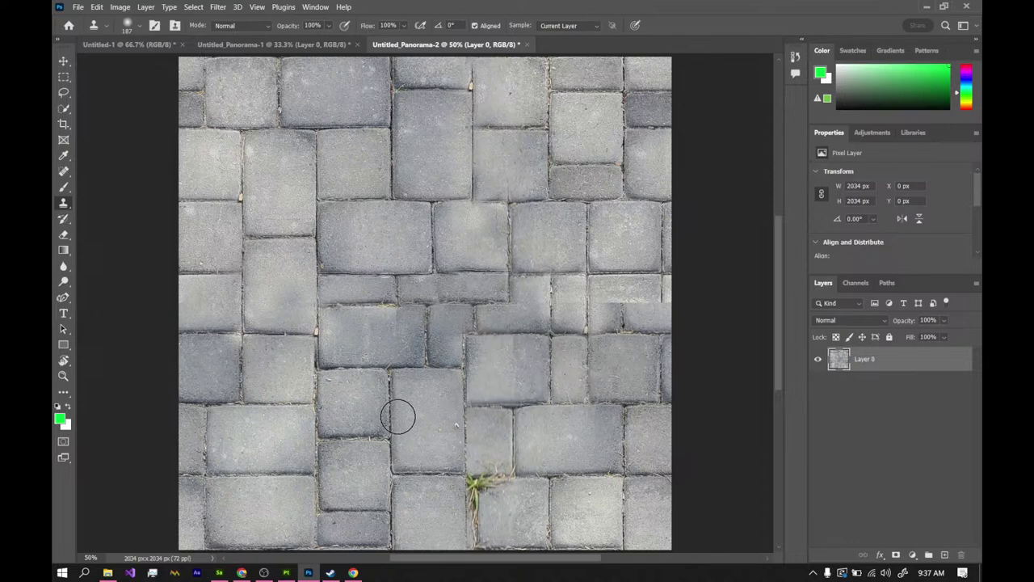
pyautogui.moveTo(622, 325); pyautogui.dragTo(621, 290)
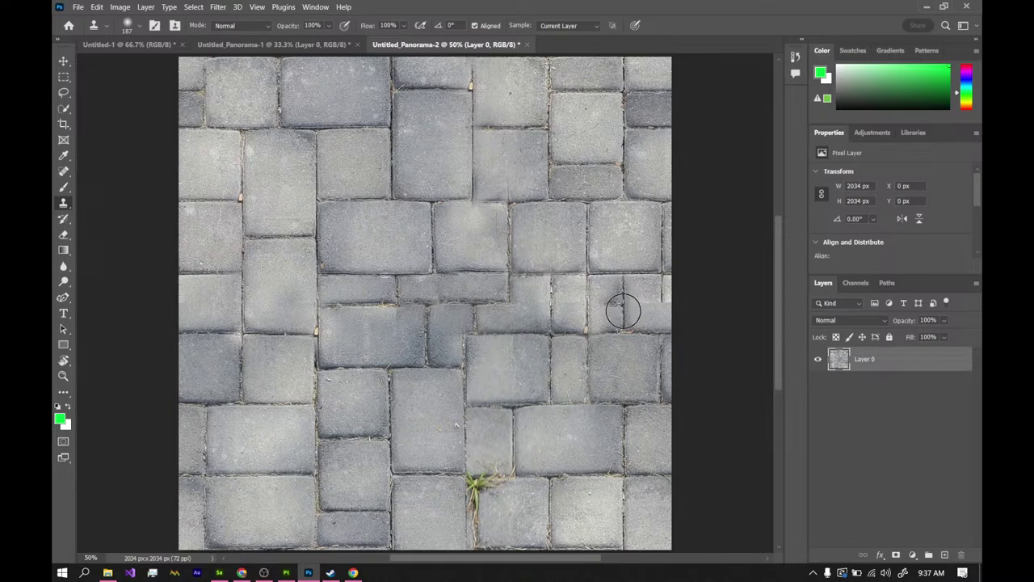
pyautogui.hotkey('ctrl', 'z')
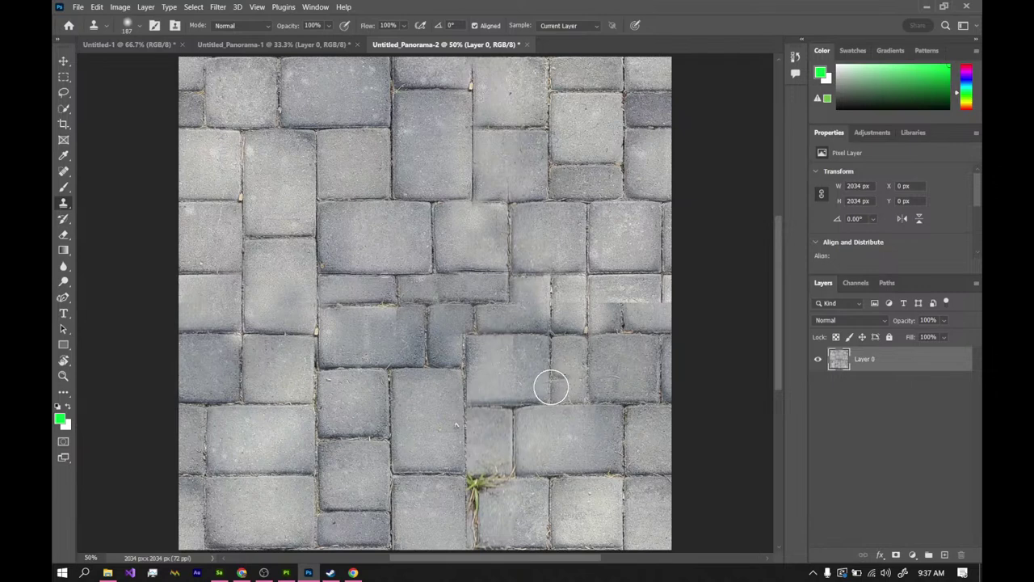
# Step: Remove a white speck on a stone and blend the joint row along the right-side paving
pyautogui.click(550, 411)
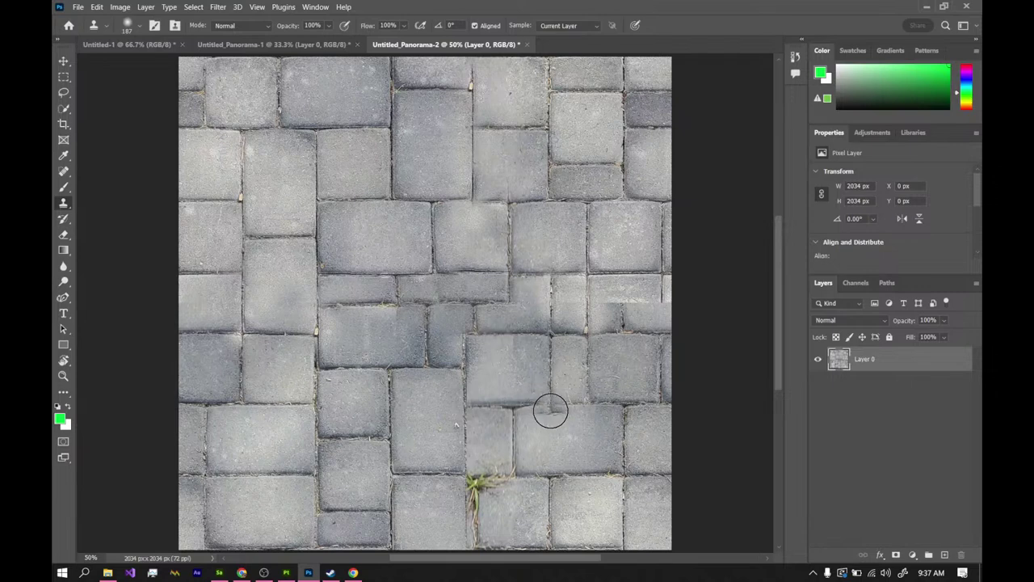
pyautogui.hotkey('ctrl', 'z')
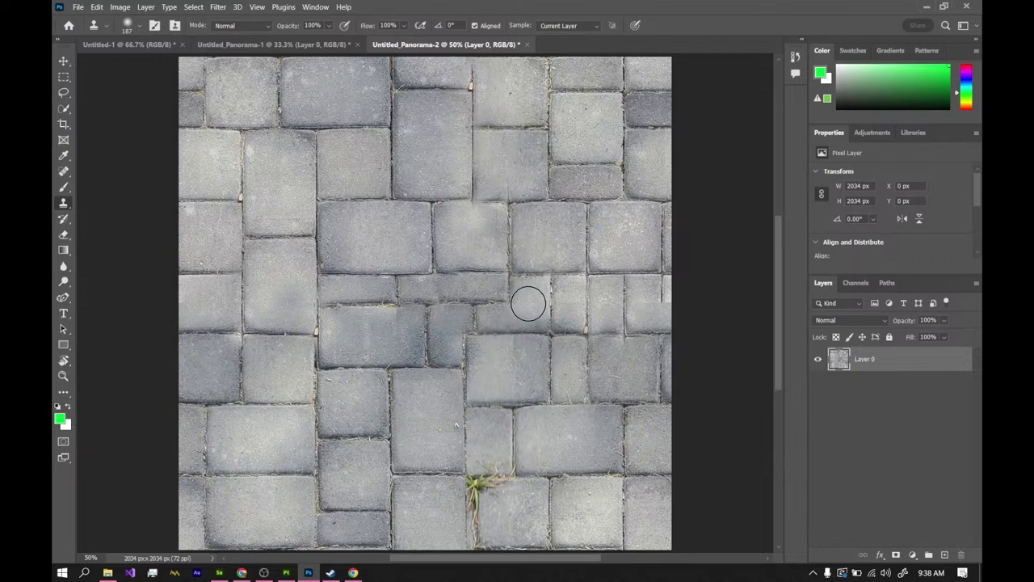
pyautogui.click(574, 461)
pyautogui.click(653, 330)
pyautogui.moveTo(596, 324)
pyautogui.mouseDown()
pyautogui.moveTo(657, 316)
pyautogui.moveTo(658, 333)
pyautogui.mouseUp()
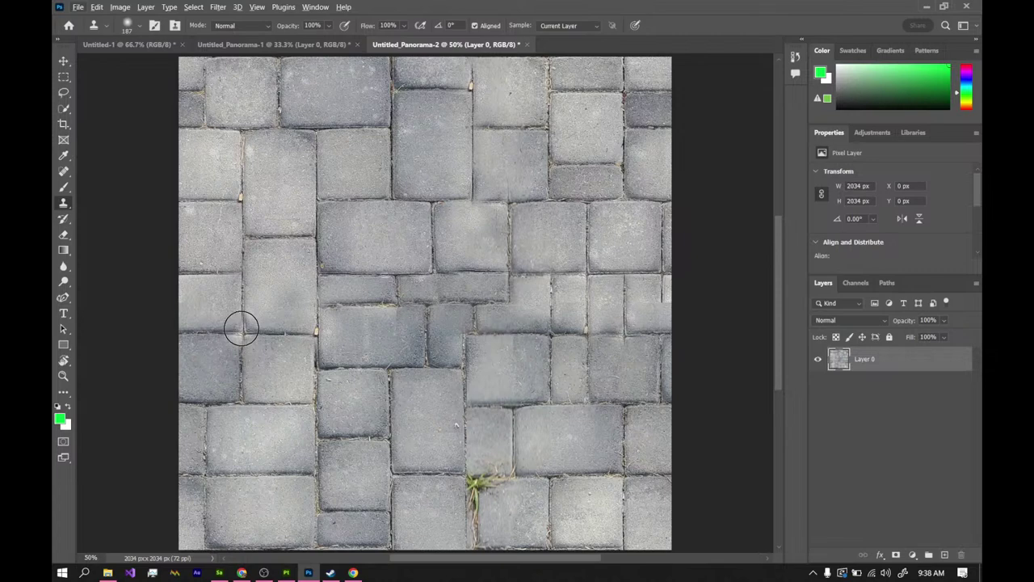
pyautogui.moveTo(636, 320); pyautogui.dragTo(661, 333)
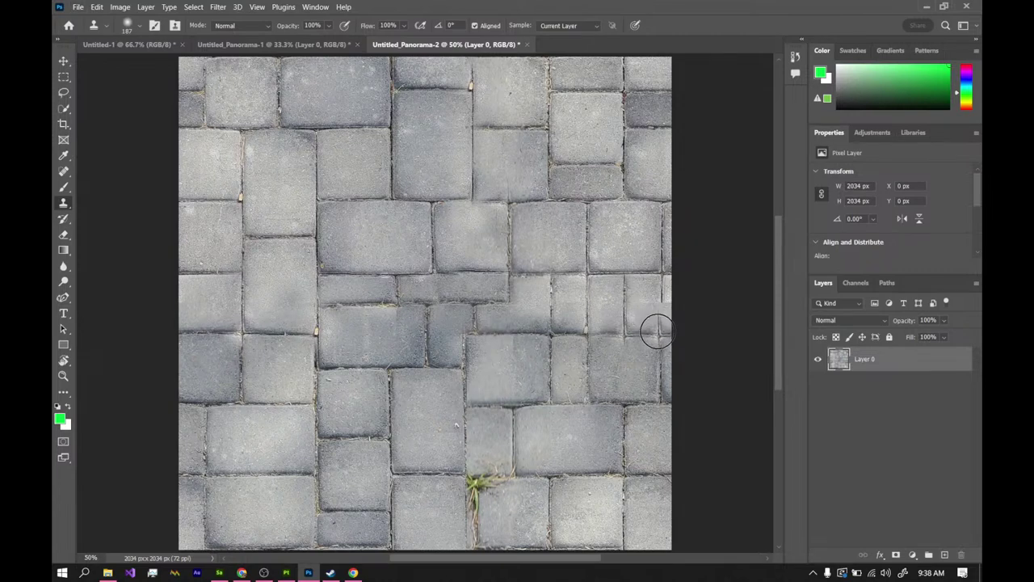
pyautogui.moveTo(657, 330); pyautogui.dragTo(657, 315)
pyautogui.moveTo(637, 298); pyautogui.dragTo(644, 301)
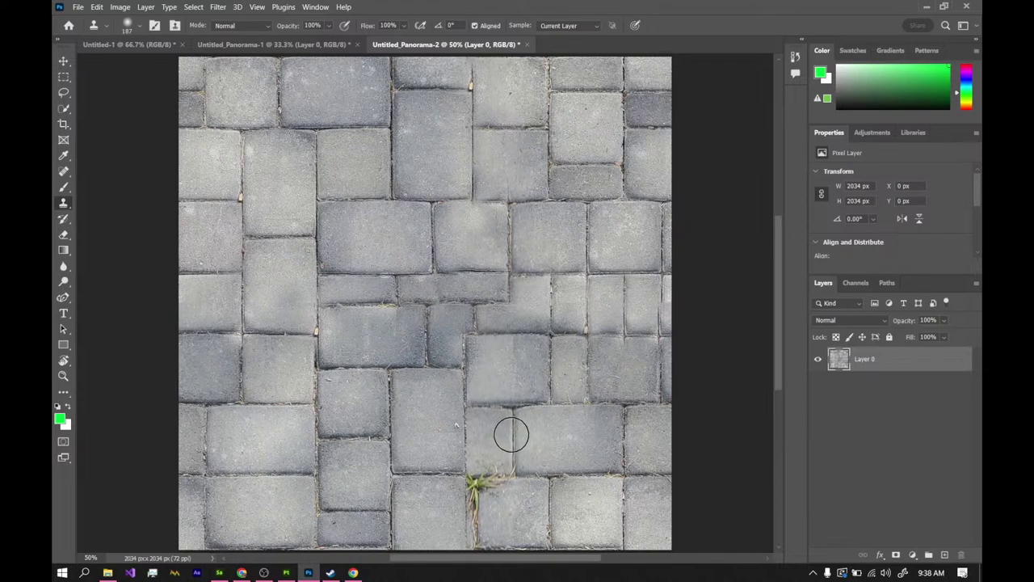
# Step: Check the whole texture at 50% zoom and clone over the remaining seams near the right edge
pyautogui.scroll(1, 512, 434)
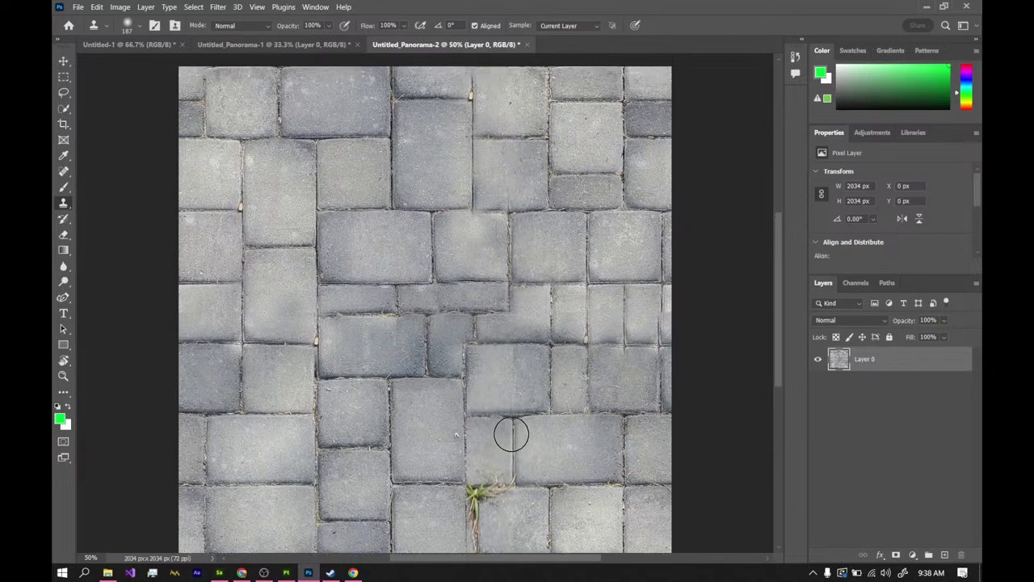
pyautogui.hotkey('ctrl', '-')
pyautogui.hotkey('ctrl', '+')
pyautogui.hotkey('ctrl', '+')
pyautogui.hotkey('ctrl', '-')
pyautogui.hotkey('ctrl', '-')
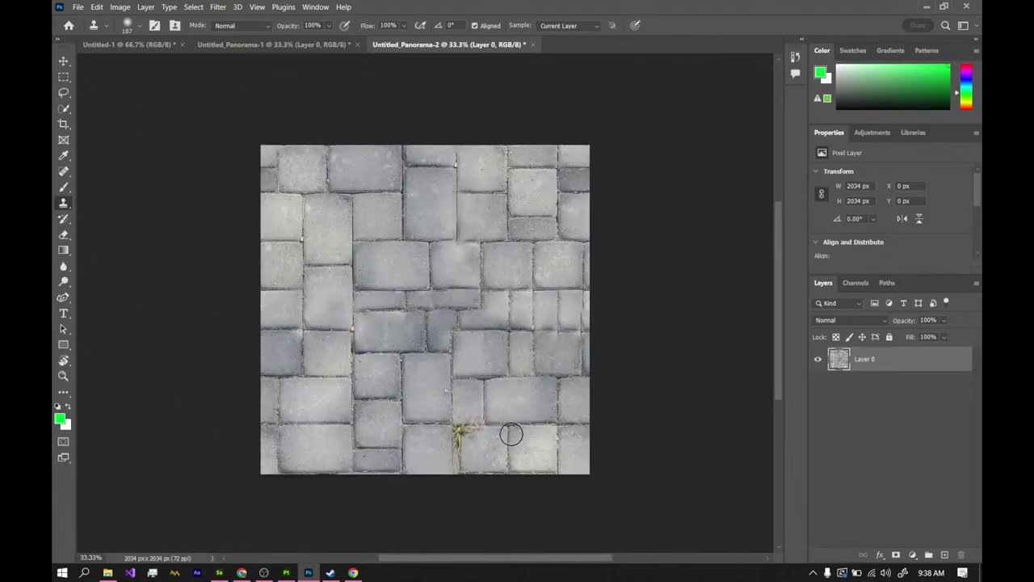
pyautogui.hotkey('ctrl', '+')
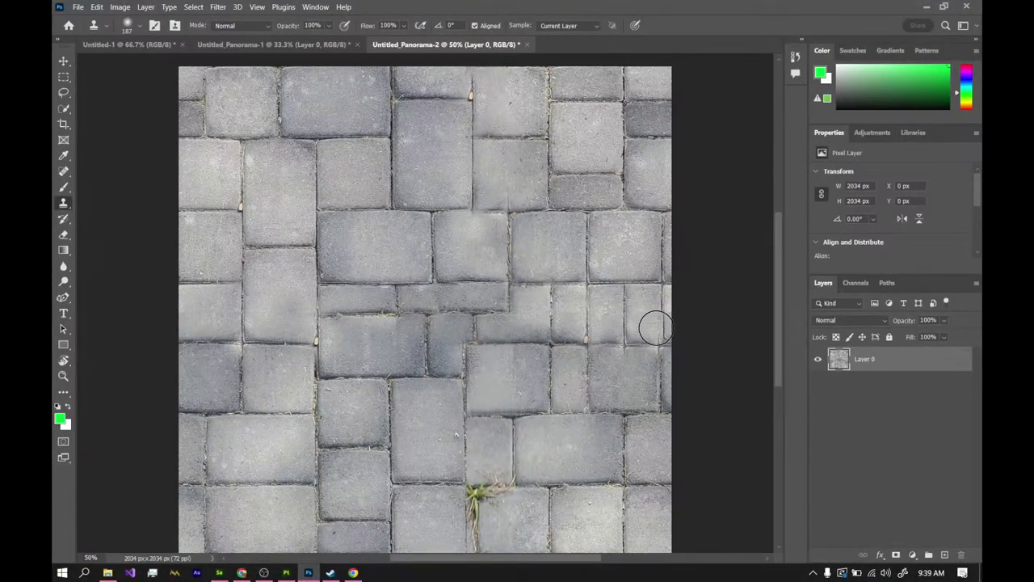
pyautogui.click(639, 347)
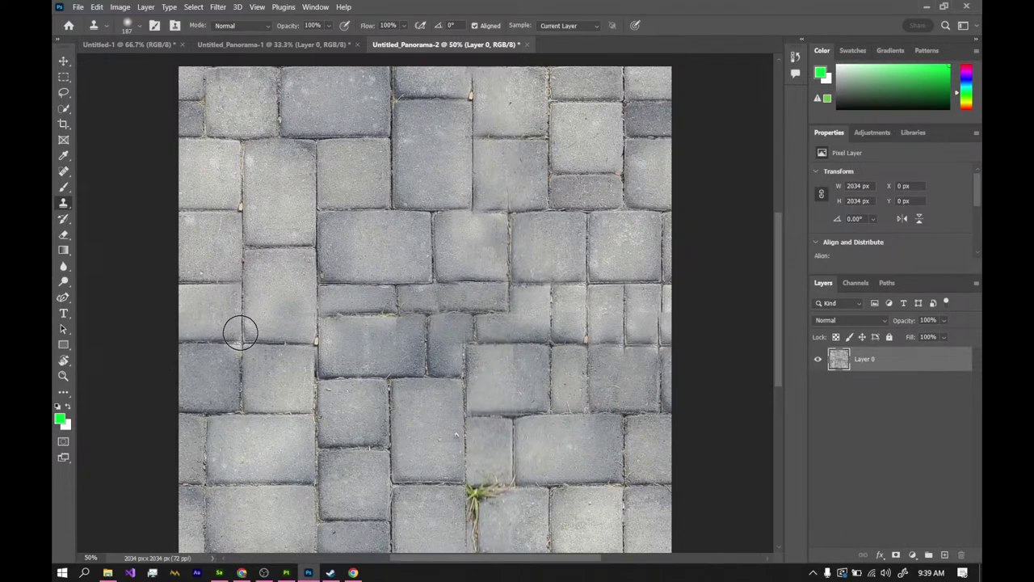
pyautogui.press('super')
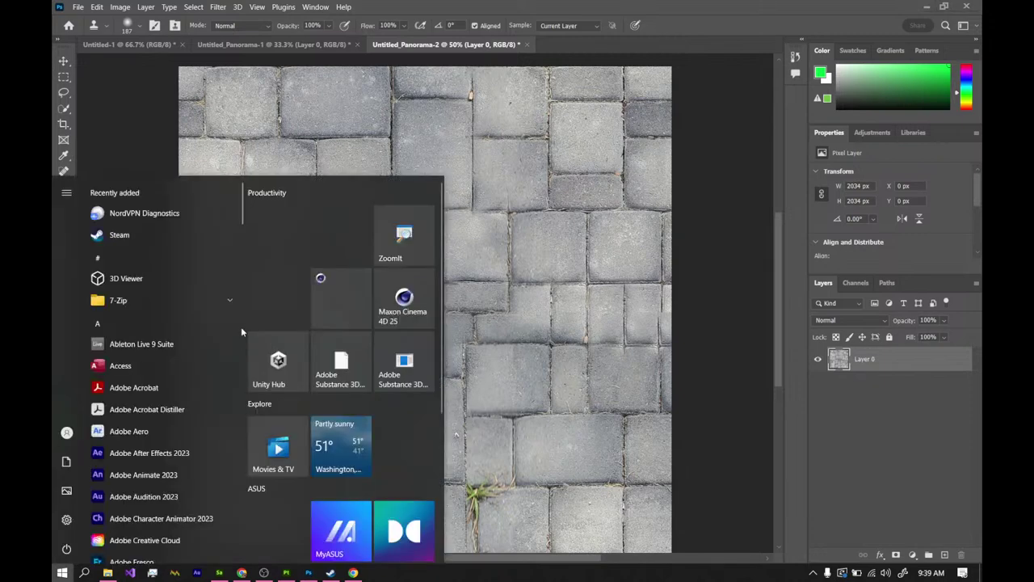
pyautogui.press('super')
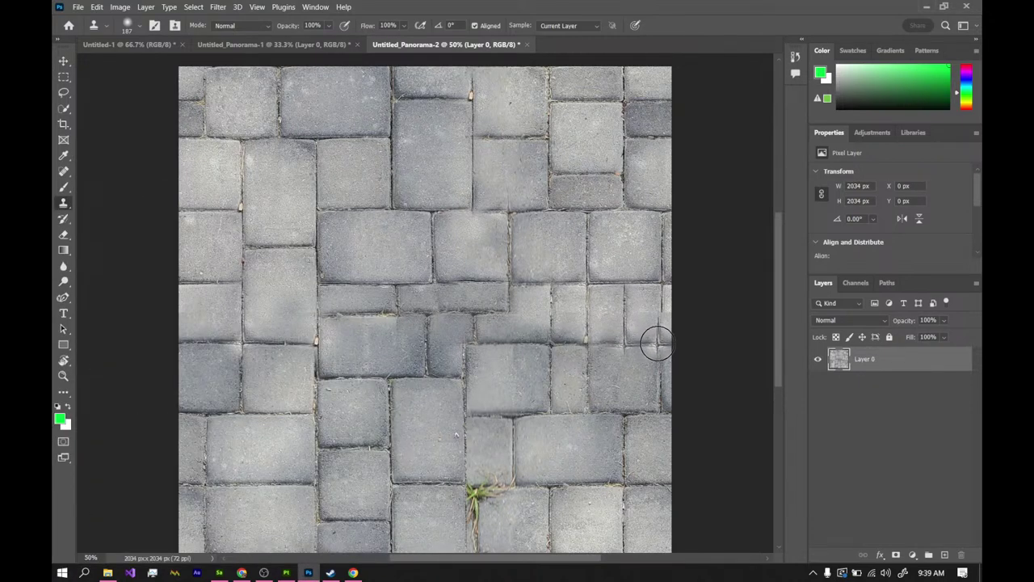
pyautogui.moveTo(652, 311); pyautogui.dragTo(648, 295)
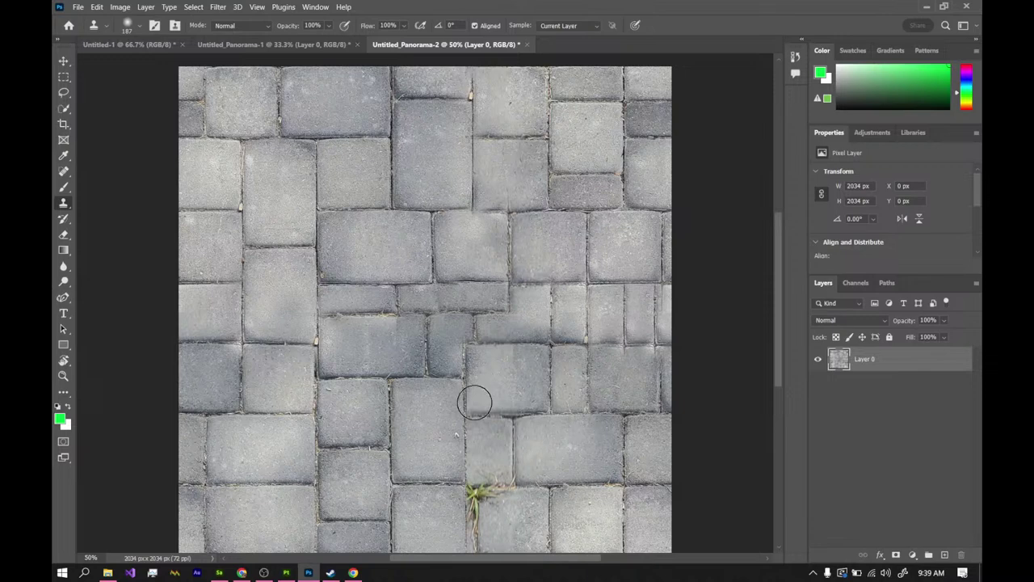
pyautogui.click(79, 8)
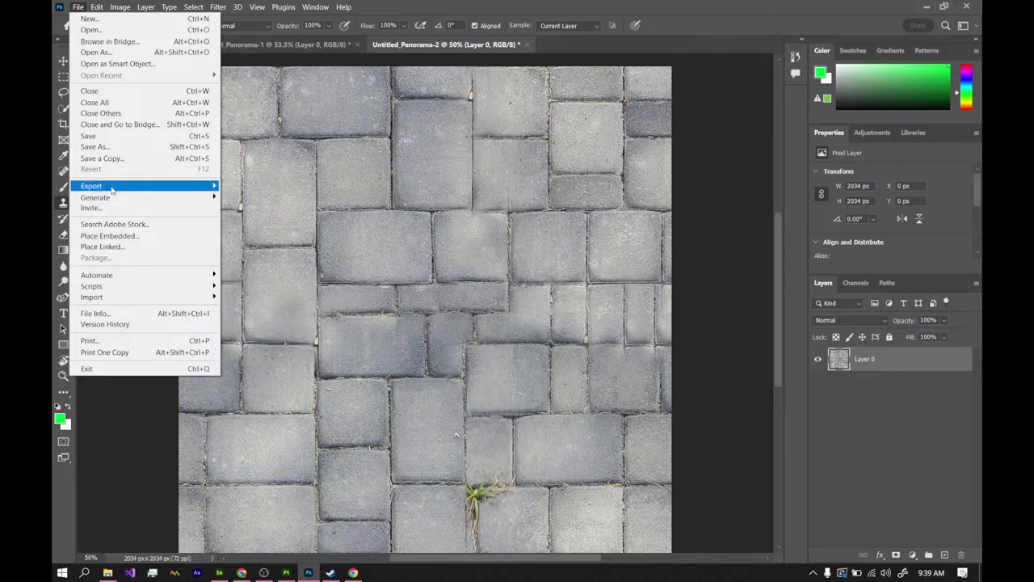
# Step: Quick-export the retouched texture to the Desktop as a PNG named 'bricks custom tile'
pyautogui.moveTo(121, 186)
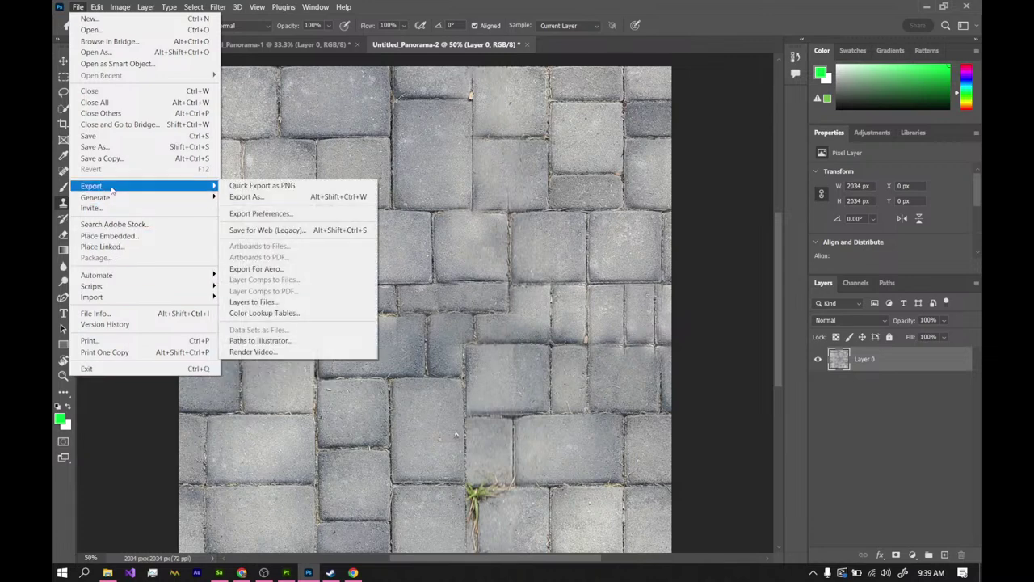
pyautogui.click(269, 187)
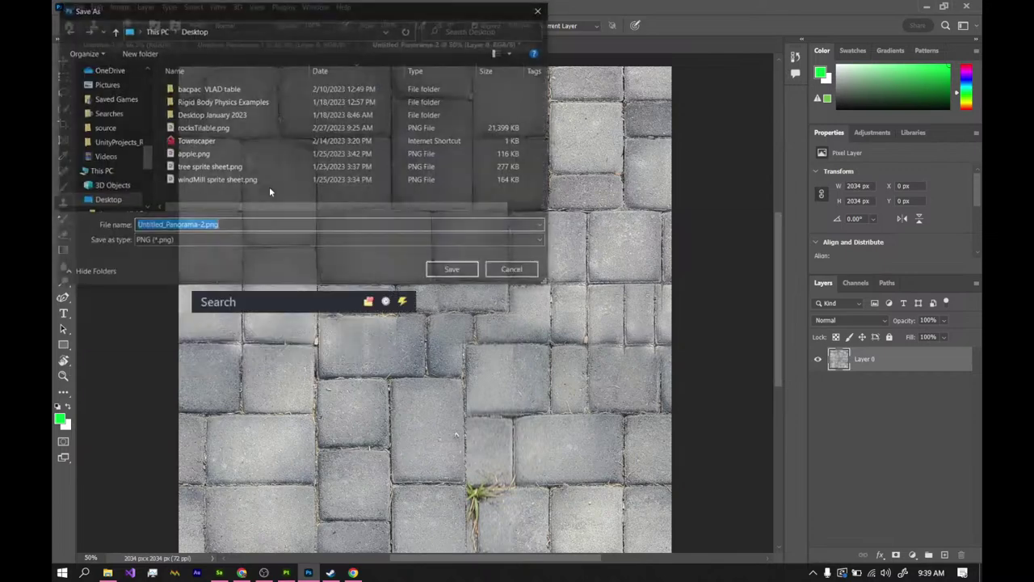
pyautogui.click(197, 227)
pyautogui.moveTo(198, 228); pyautogui.dragTo(126, 236)
pyautogui.press('BackSpace')
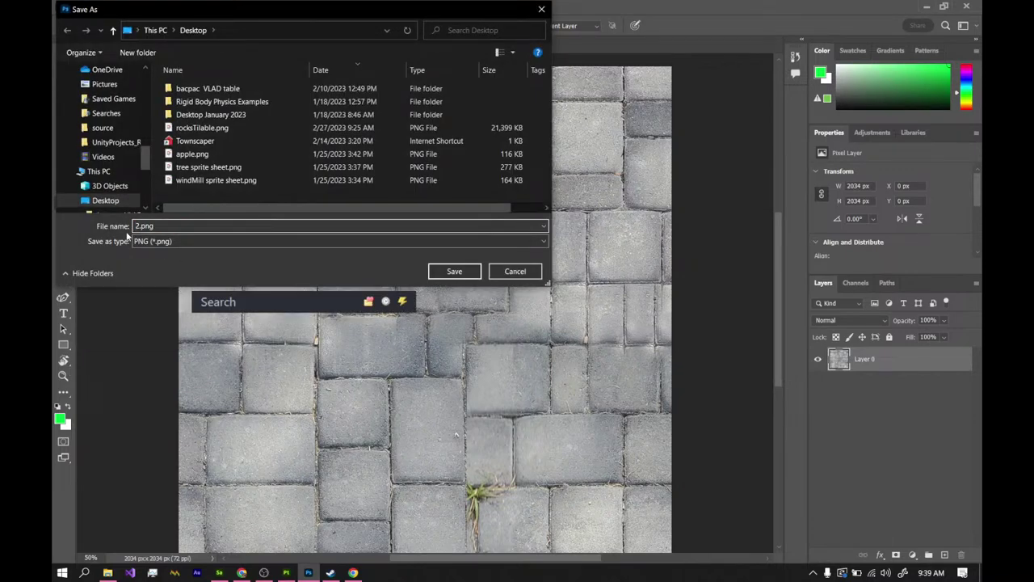
pyautogui.press('BackSpace')
pyautogui.write('bricks custom tile')
pyautogui.press('Return')
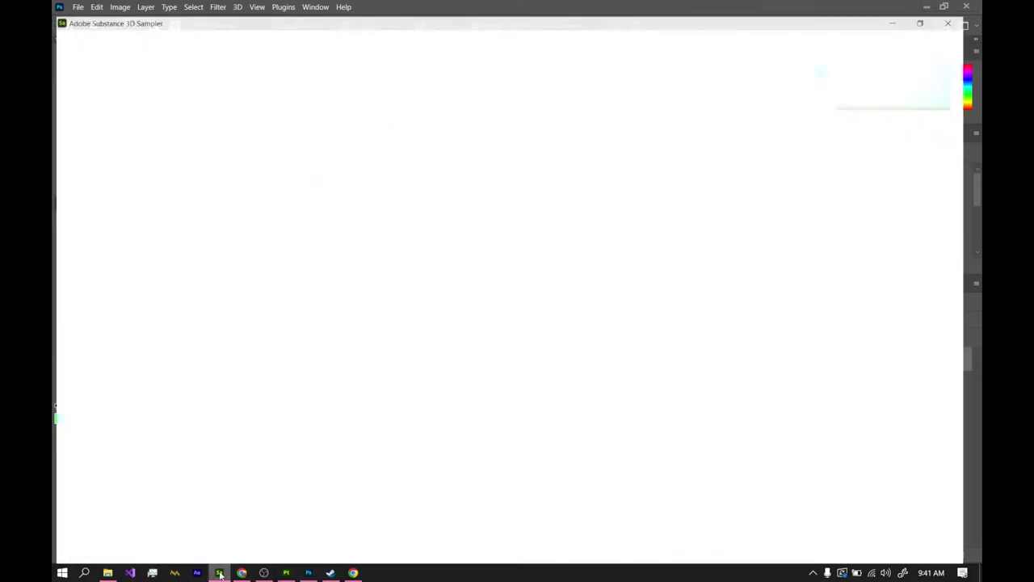
# Step: Switch to Sampler, start a new project, and add the Make It Tile filter layer
pyautogui.click(219, 571)
pyautogui.click(95, 86)
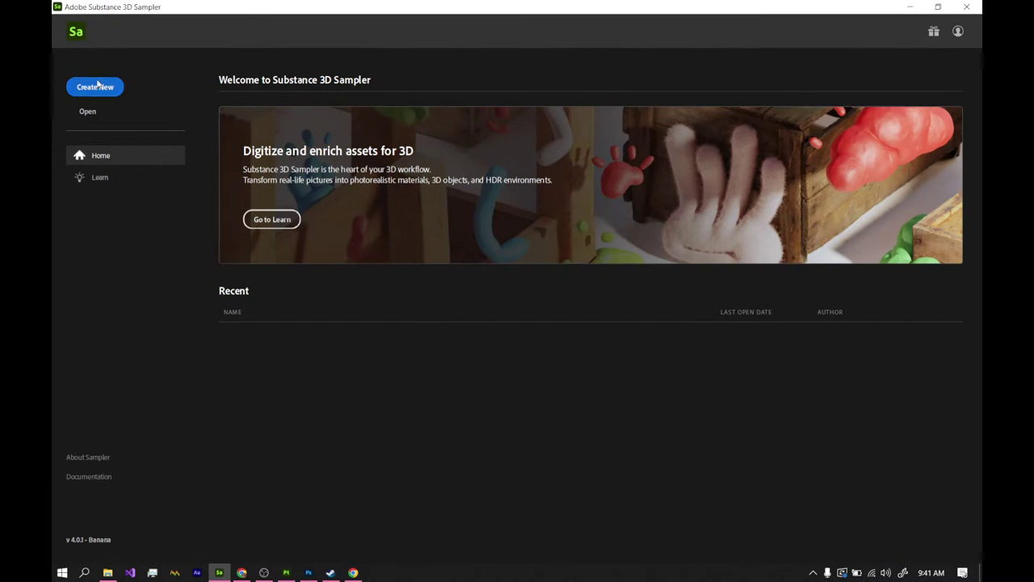
pyautogui.click(877, 73)
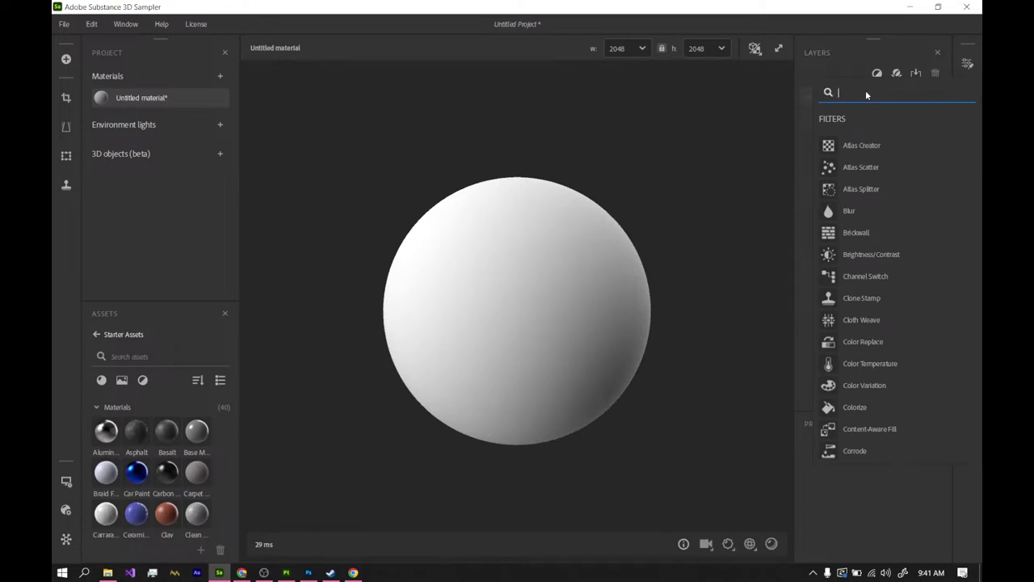
pyautogui.write('make')
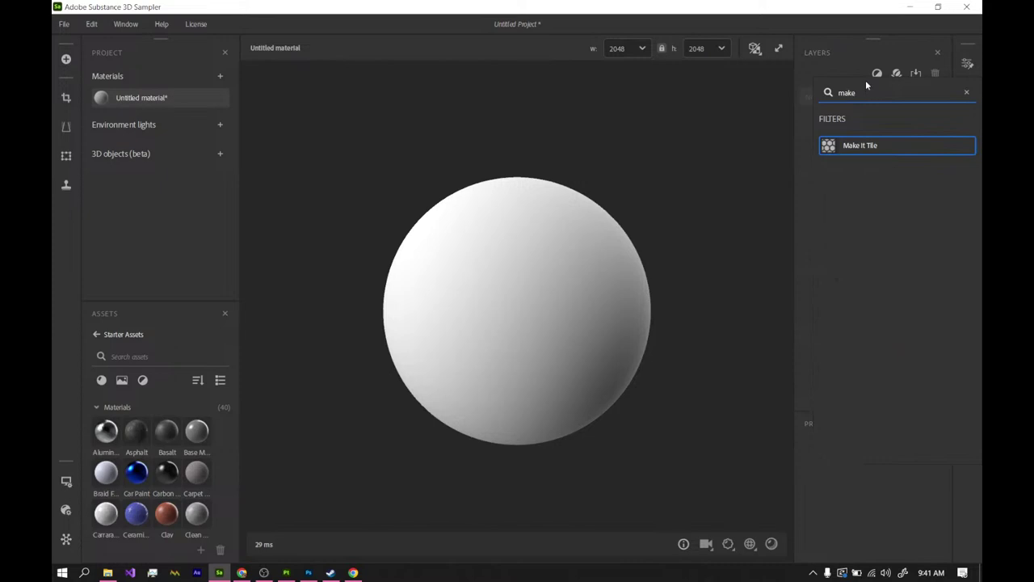
pyautogui.click(874, 72)
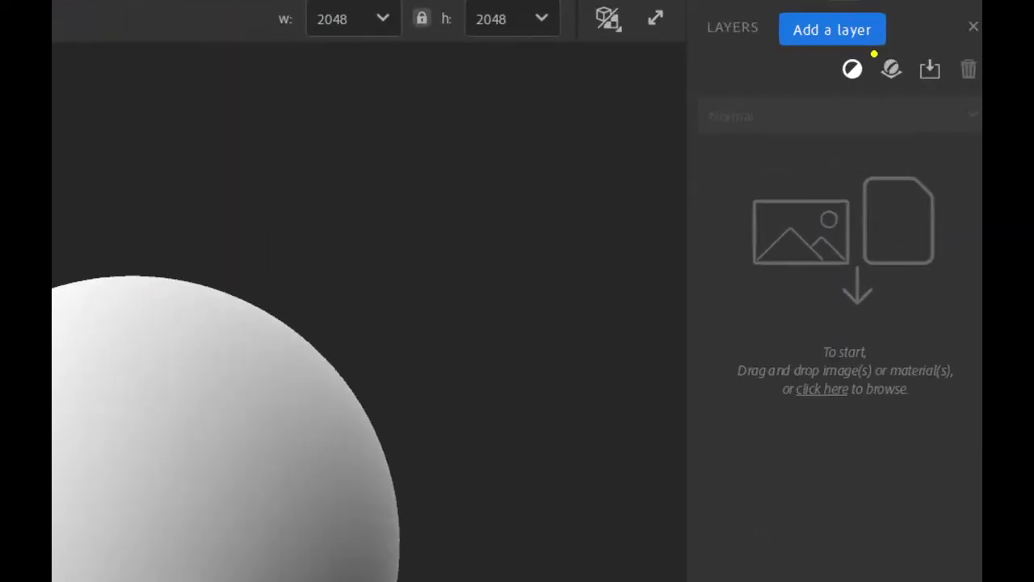
pyautogui.moveTo(876, 58)
pyautogui.mouseDown()
pyautogui.moveTo(821, 35)
pyautogui.moveTo(859, 129)
pyautogui.moveTo(863, 70)
pyautogui.mouseUp()
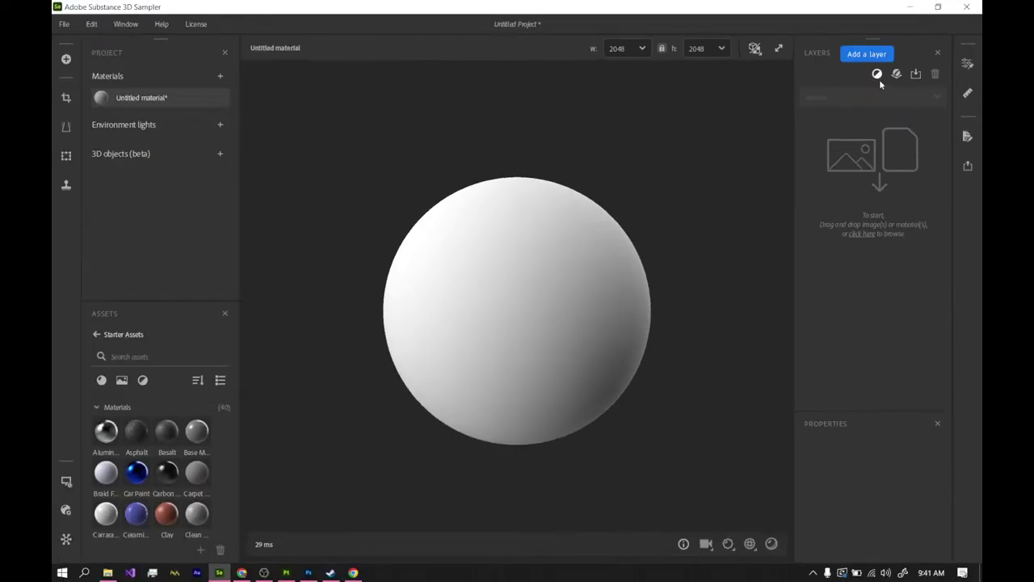
pyautogui.click(852, 69)
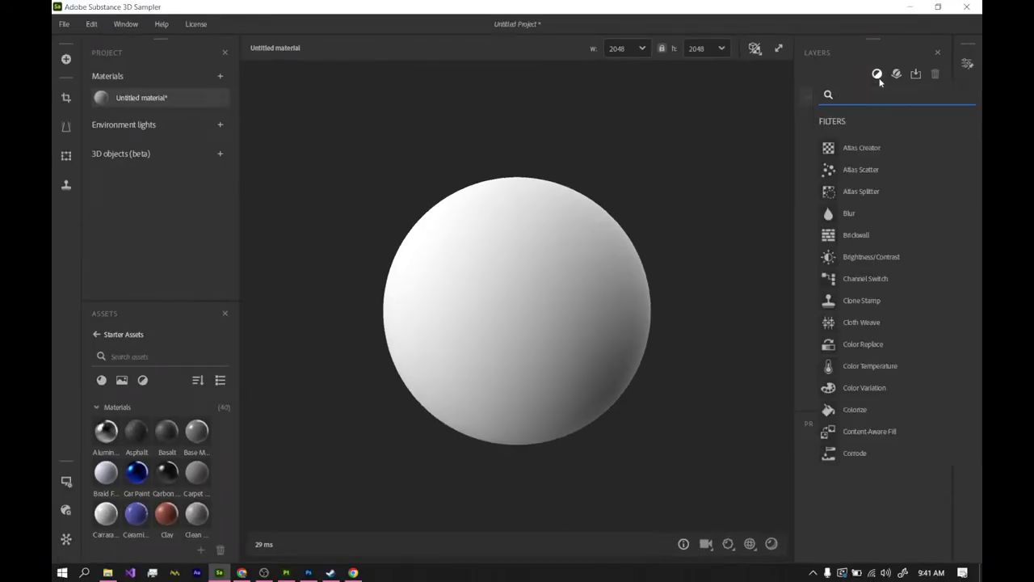
pyautogui.write('make')
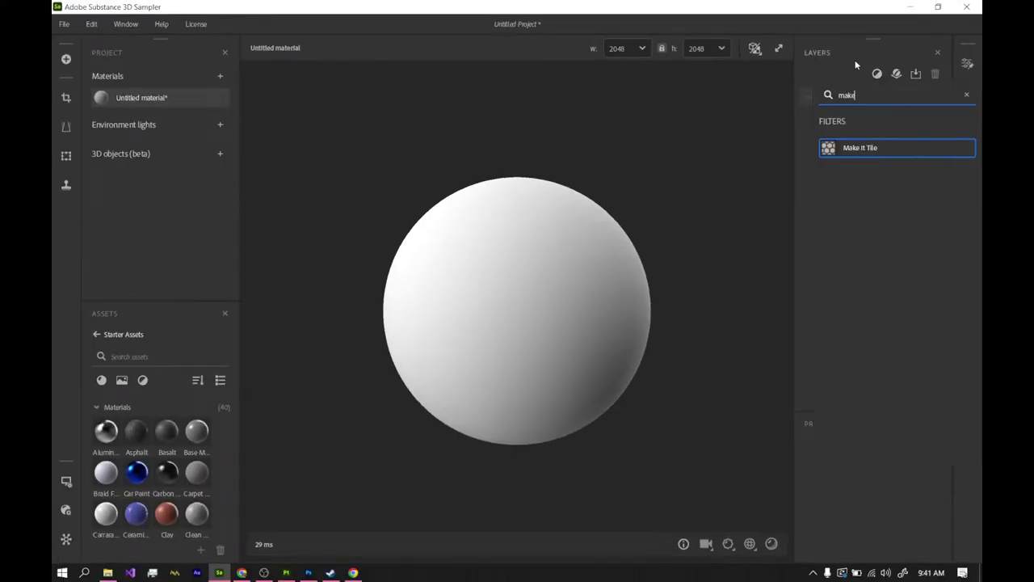
pyautogui.click(875, 153)
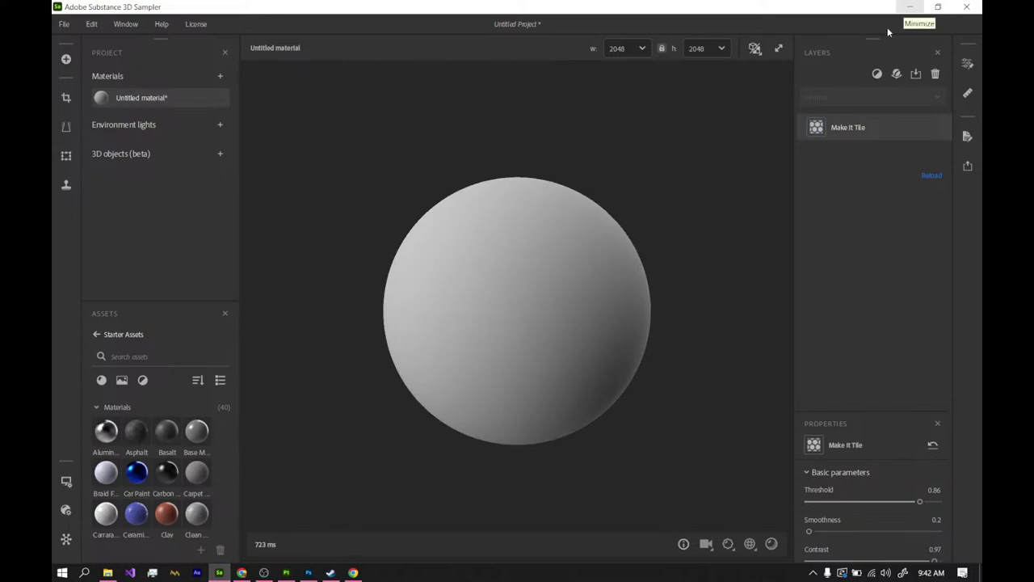
# Step: Add the Tiling filter layer above Make It Tile
pyautogui.click(876, 74)
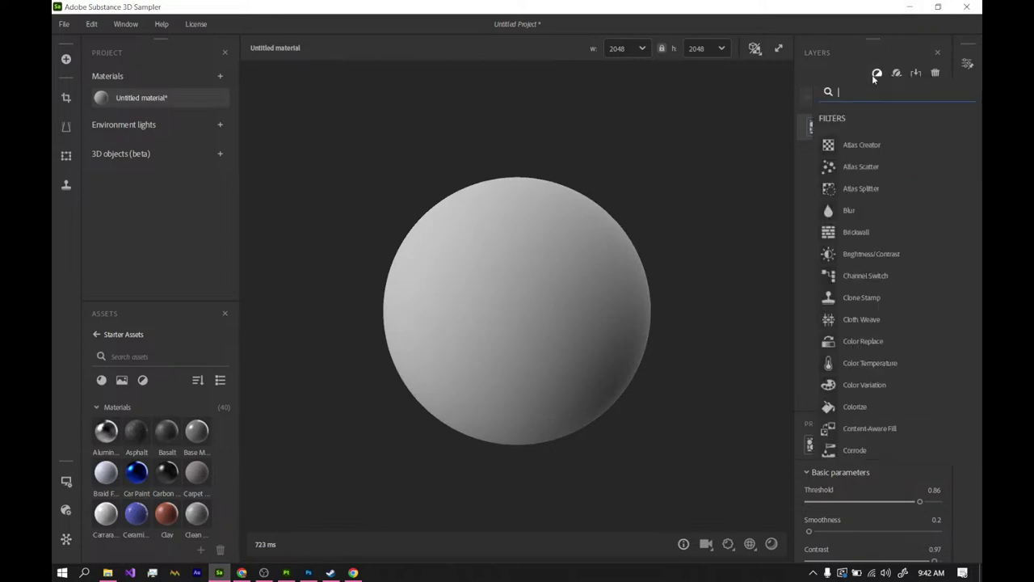
pyautogui.write('tile')
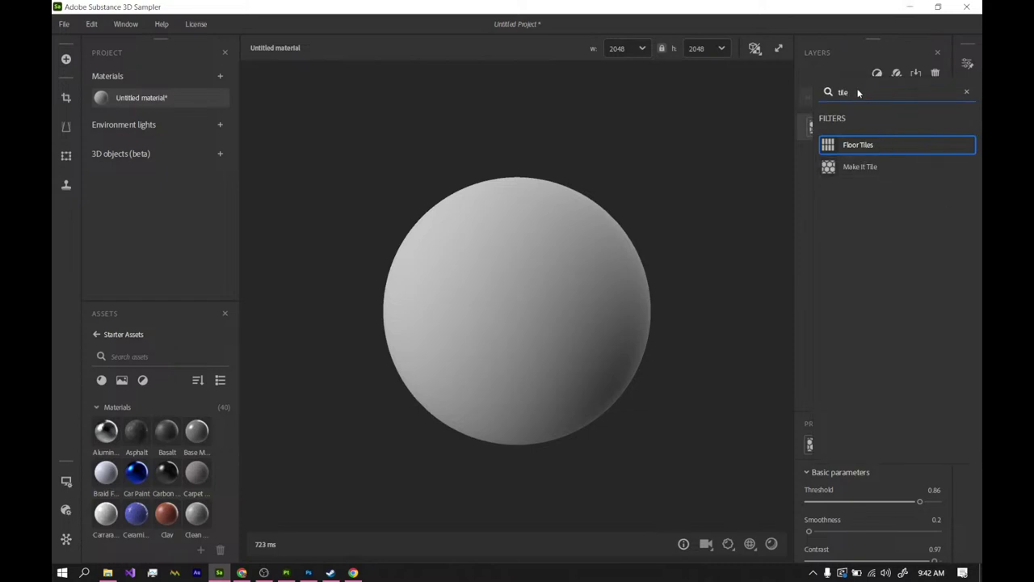
pyautogui.moveTo(849, 95); pyautogui.dragTo(837, 96)
pyautogui.write('i')
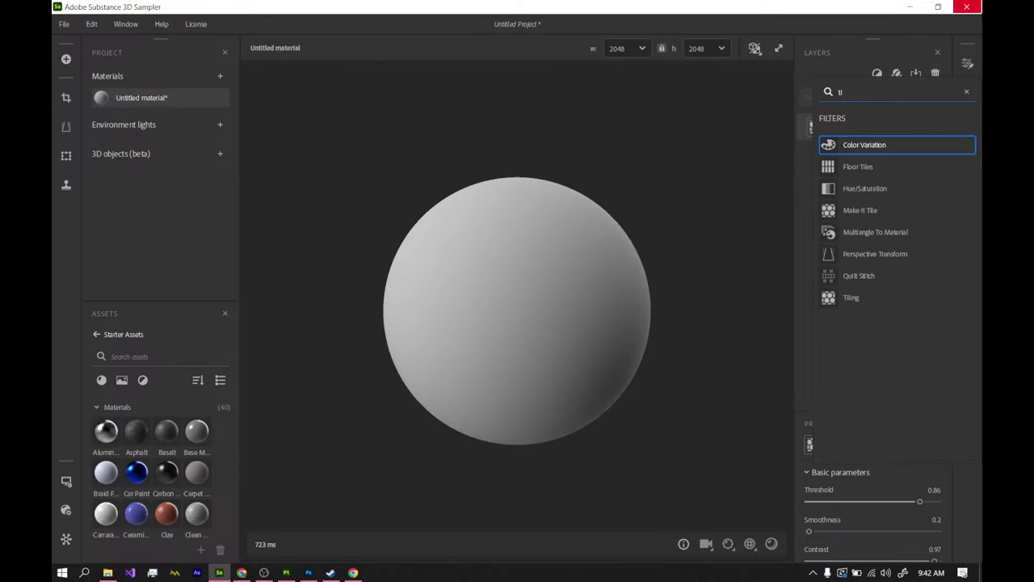
pyautogui.click(857, 300)
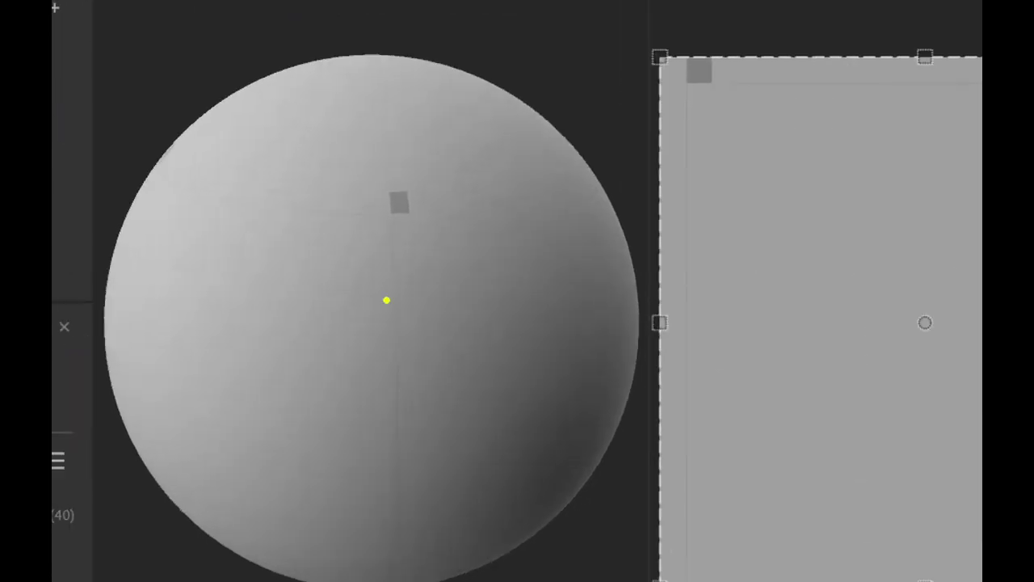
# Step: Search the filter list for 'thresh', clear the search, and minimize Sampler to return to Photoshop
pyautogui.moveTo(433, 210); pyautogui.dragTo(334, 411)
pyautogui.moveTo(283, 525); pyautogui.dragTo(363, 309)
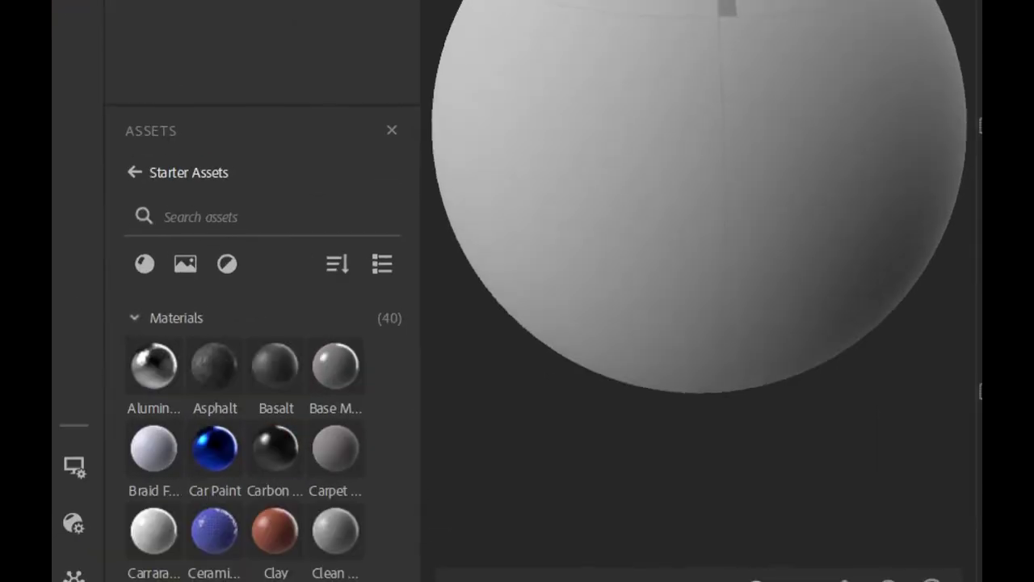
pyautogui.moveTo(66, 442)
pyautogui.mouseDown()
pyautogui.moveTo(55, 472)
pyautogui.moveTo(89, 534)
pyautogui.mouseUp()
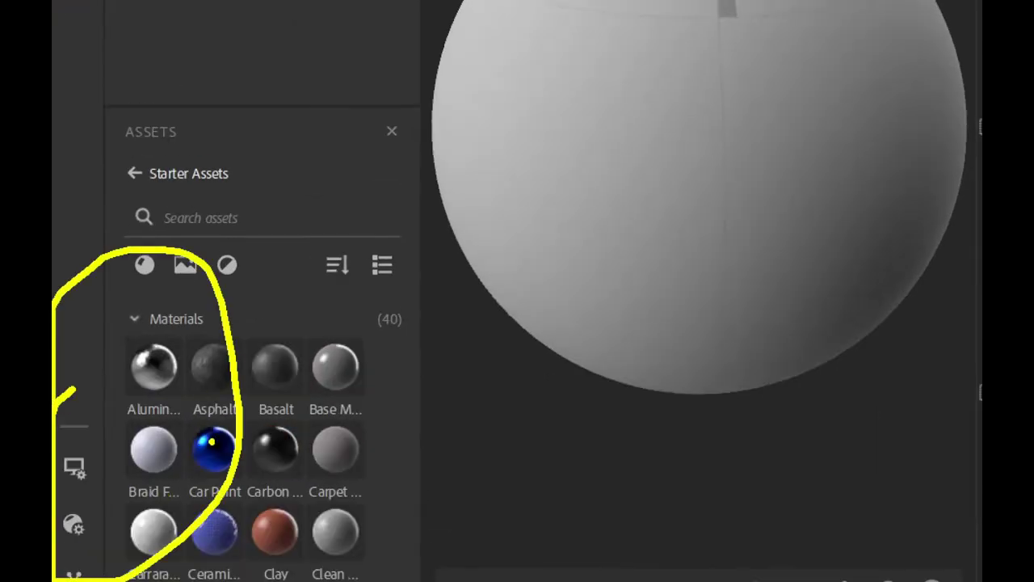
pyautogui.write('tVIEWER')
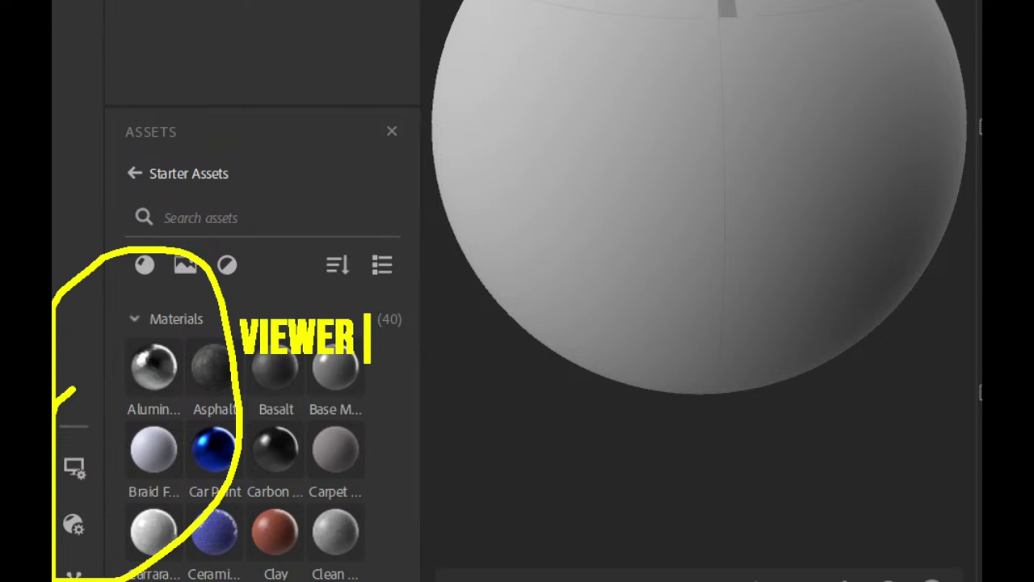
pyautogui.press('Escape')
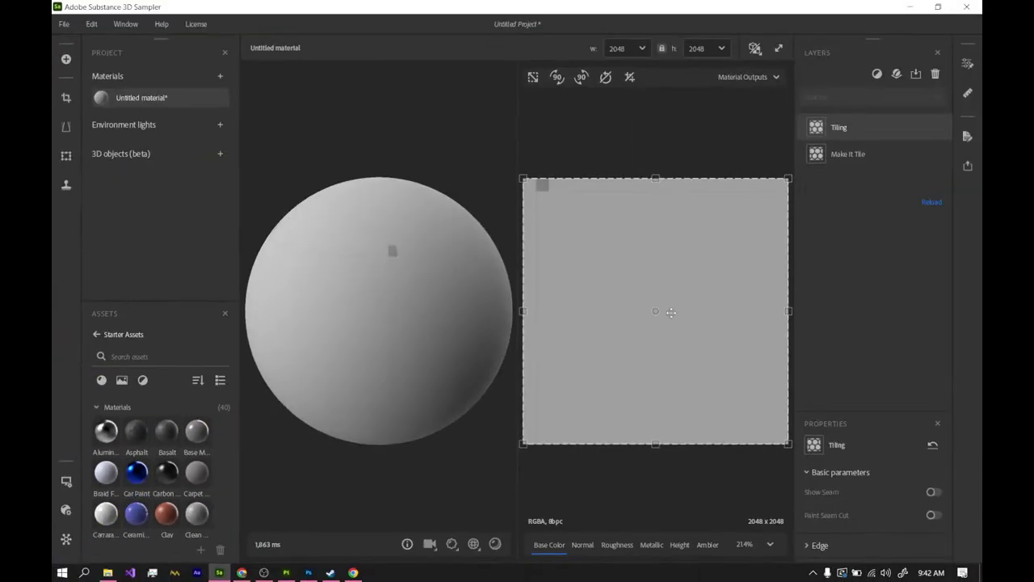
pyautogui.click(879, 72)
pyautogui.write('thre')
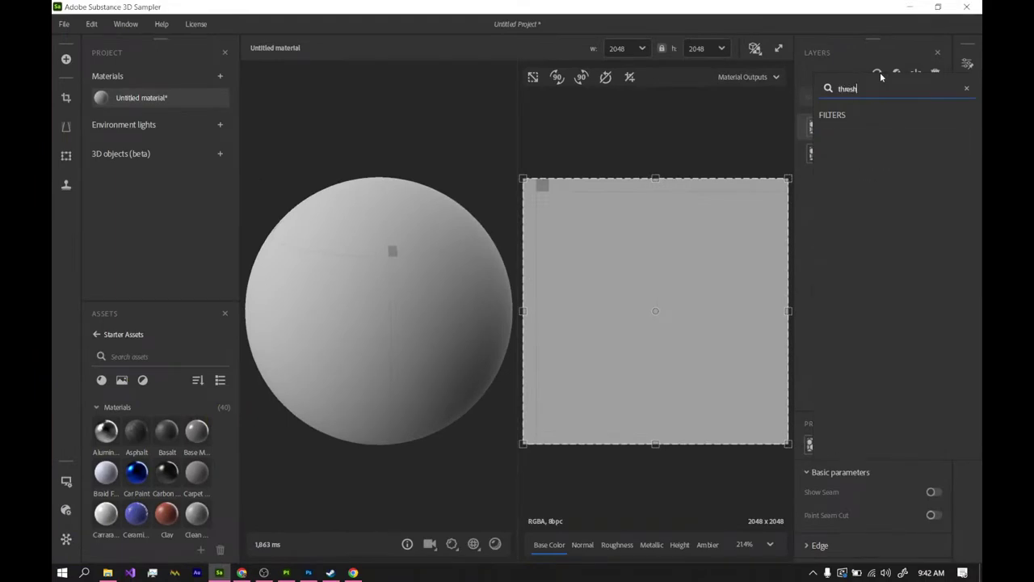
pyautogui.write('sh')
pyautogui.press('BackSpace')
pyautogui.press('BackSpace')
pyautogui.press('BackSpace')
pyautogui.press('BackSpace')
pyautogui.press('BackSpace')
pyautogui.press('BackSpace')
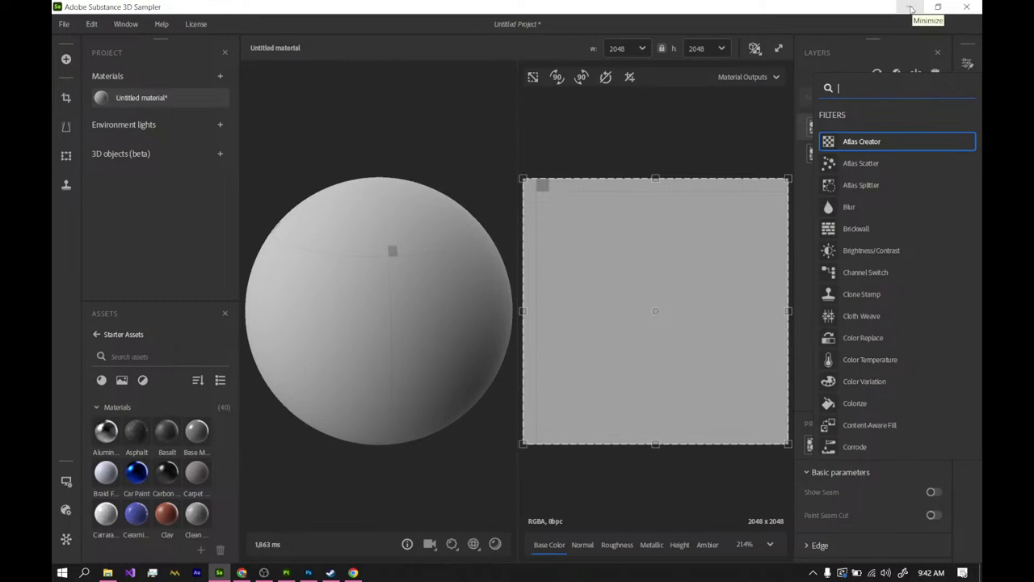
pyautogui.click(909, 10)
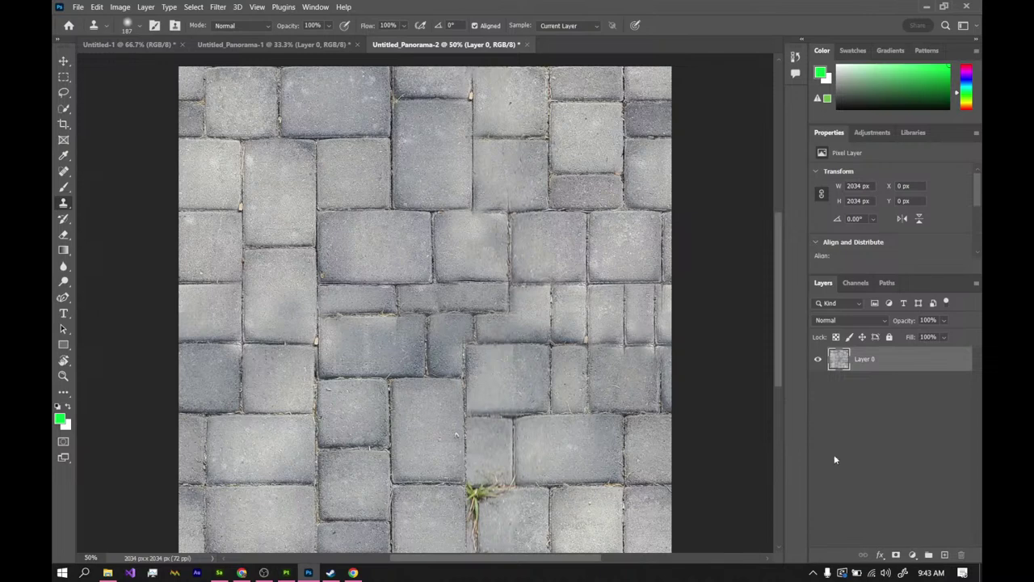
# Step: Try outlining the mismatched stones with the Polygonal Lasso, then abandon the unfinished outline
pyautogui.hotkey('alt', 'space')
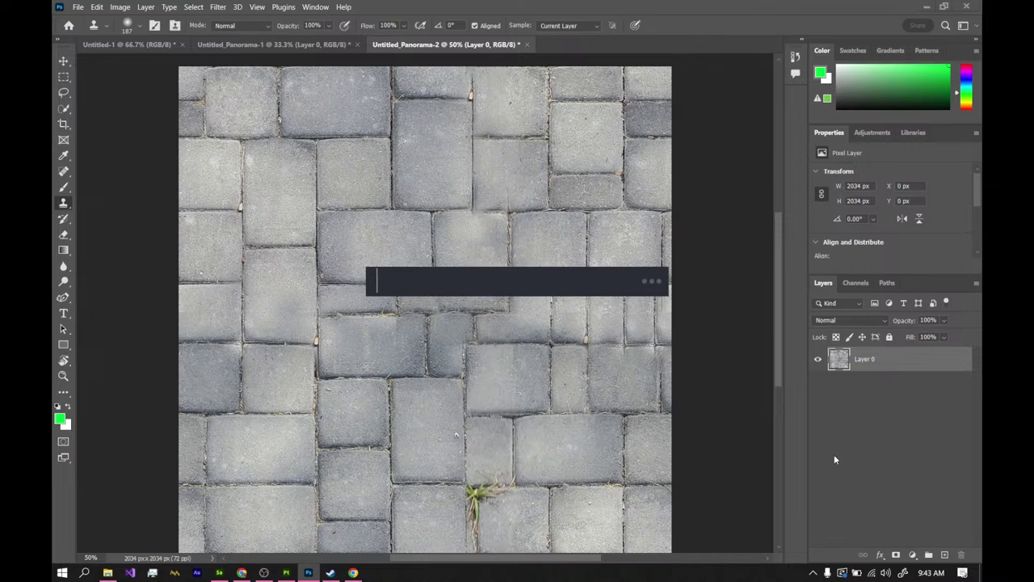
pyautogui.press('Escape')
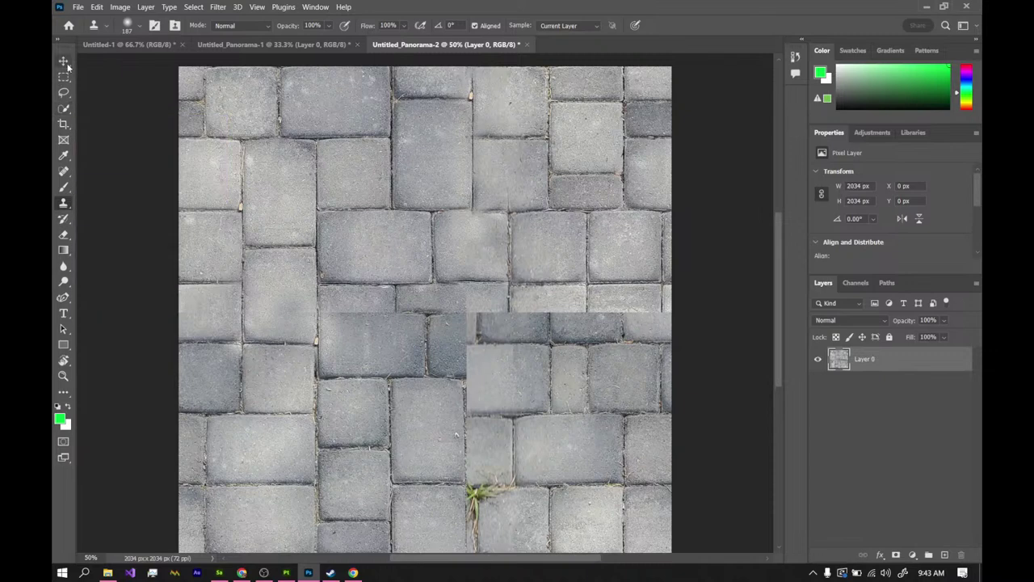
pyautogui.click(64, 76)
pyautogui.click(63, 92)
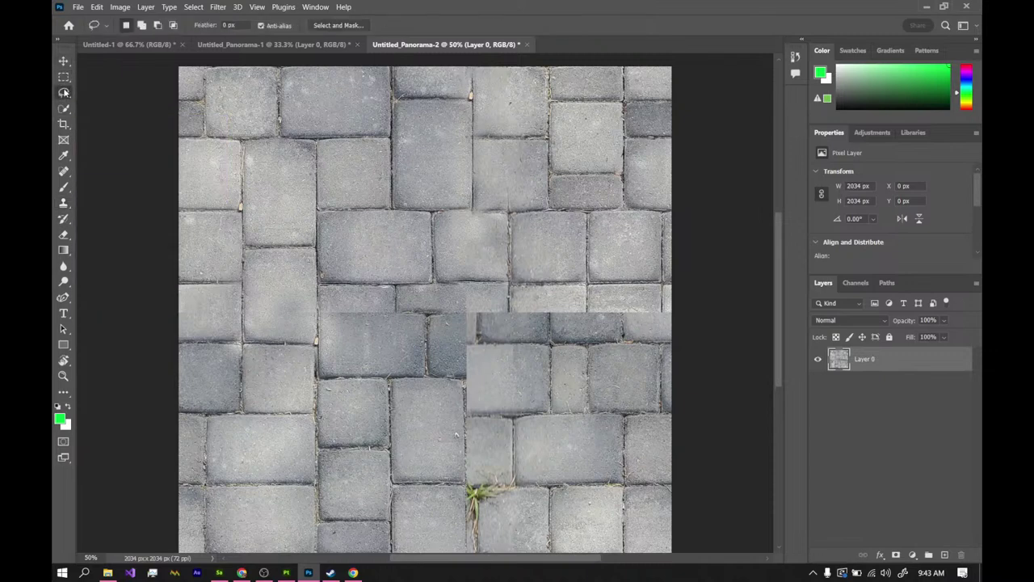
pyautogui.rightClick(64, 92)
pyautogui.click(108, 105)
pyautogui.click(525, 329)
pyautogui.click(555, 290)
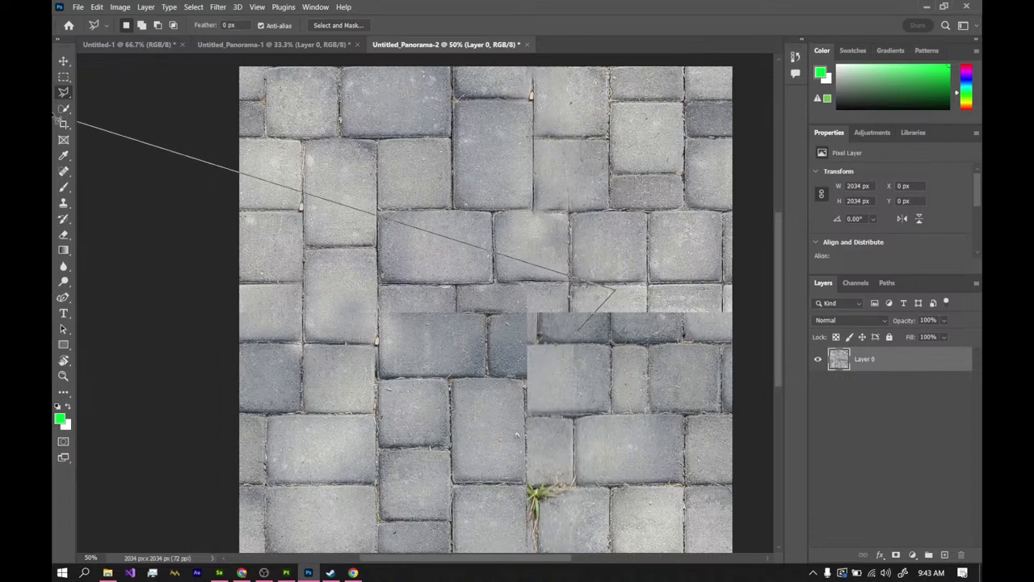
pyautogui.click(71, 98)
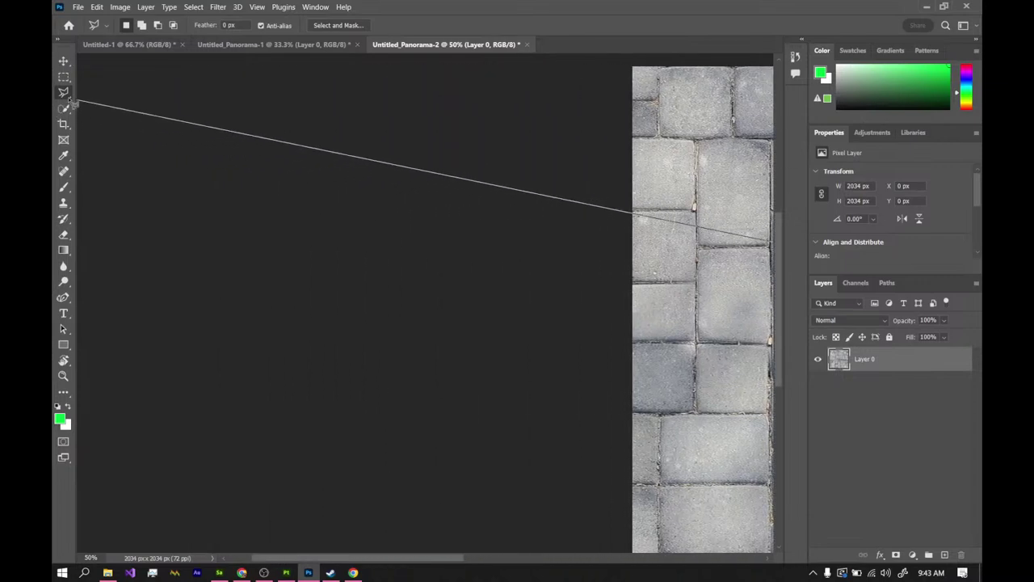
pyautogui.press('Escape')
# Step: Switch to the Quick Selection tool
pyautogui.rightClick(68, 97)
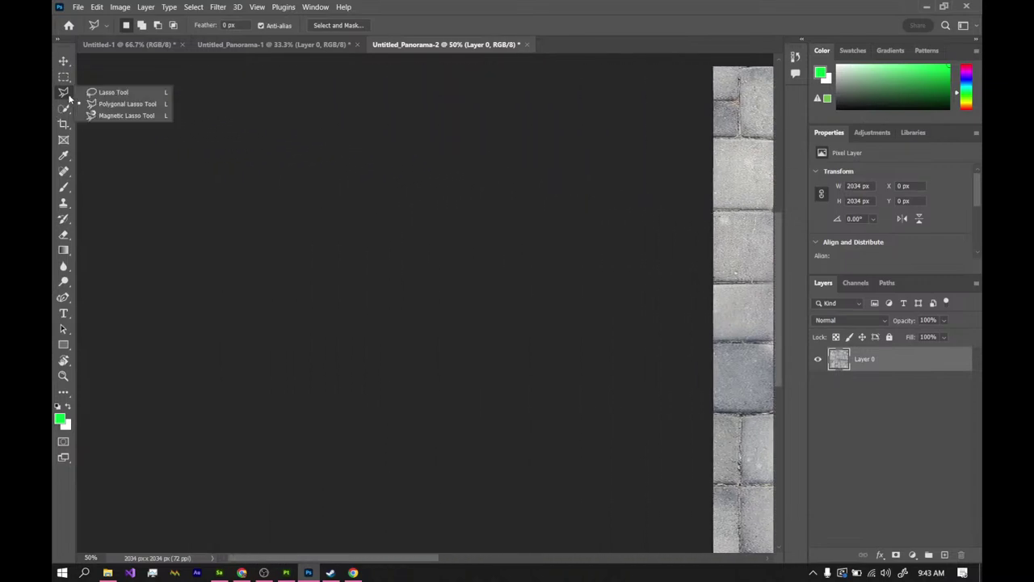
pyautogui.click(64, 109)
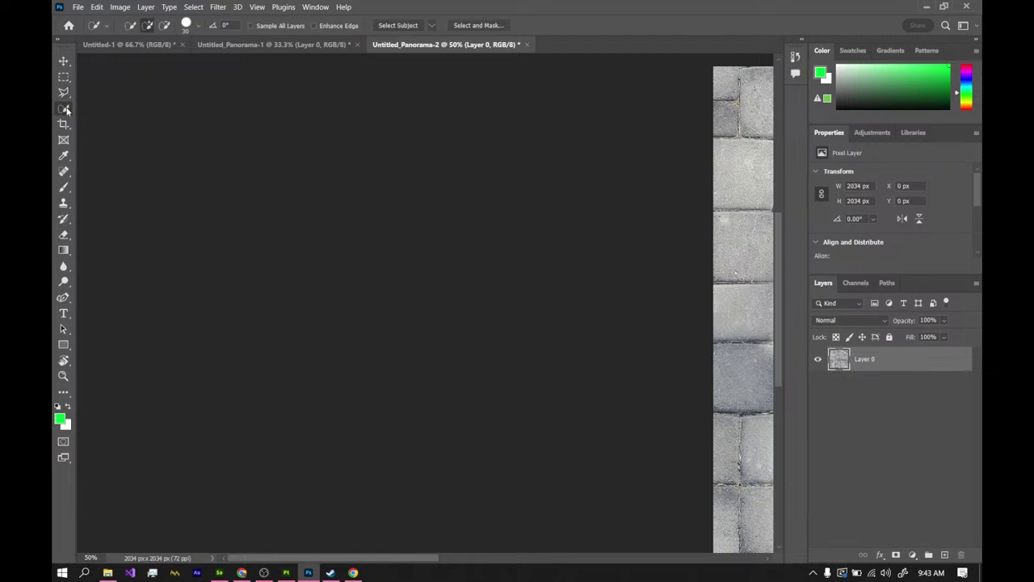
pyautogui.rightClick(65, 108)
pyautogui.click(105, 120)
pyautogui.scroll(-1, 635, 366)
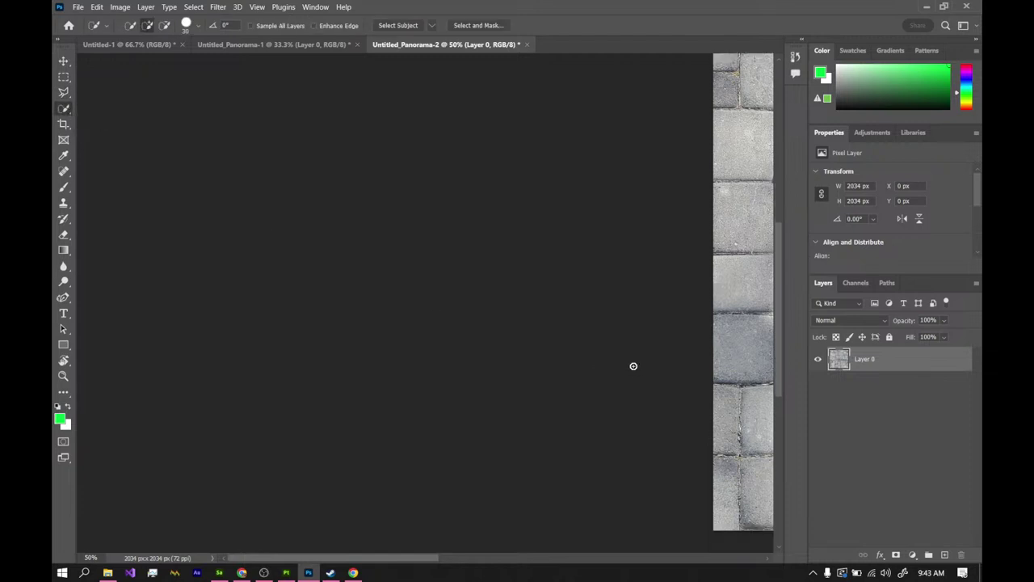
pyautogui.scroll(1, 636, 353)
pyautogui.hotkey('alt', 'h')
pyautogui.press('Escape')
# Step: Pan the texture into view and paint-select the mismatched middle band, trimming the top-right overshoot
pyautogui.hotkey('ctrl', 'f')
pyautogui.write('h')
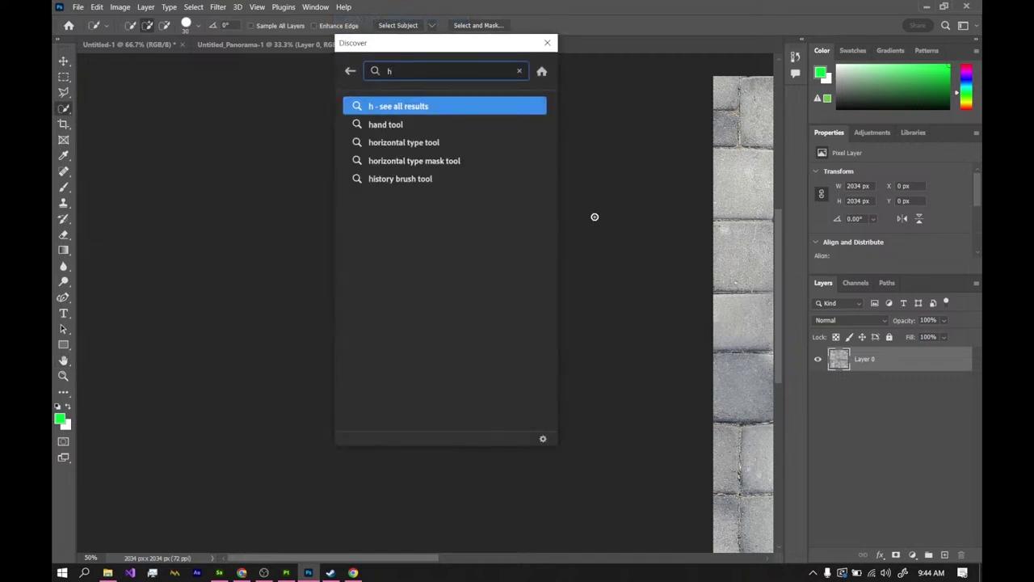
pyautogui.click(547, 43)
pyautogui.press('h')
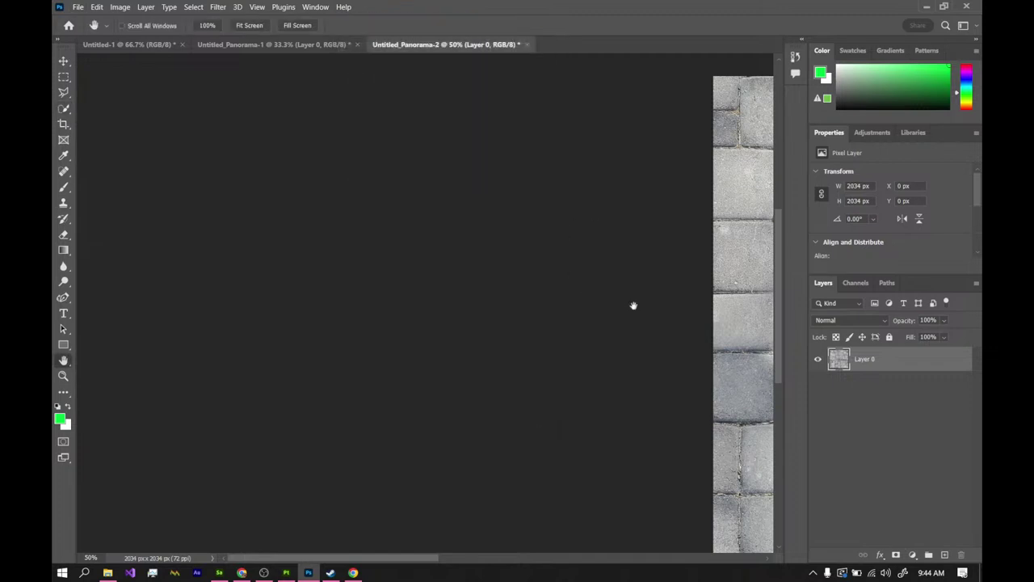
pyautogui.press('w')
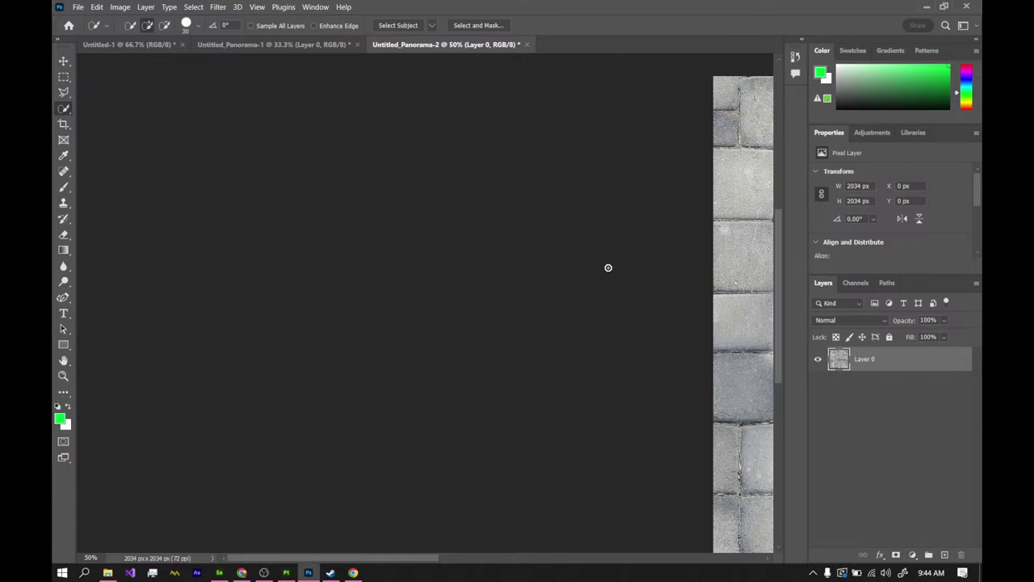
pyautogui.press('h')
pyautogui.moveTo(538, 249)
pyautogui.mouseDown()
pyautogui.moveTo(455, 265)
pyautogui.moveTo(518, 250)
pyautogui.mouseUp()
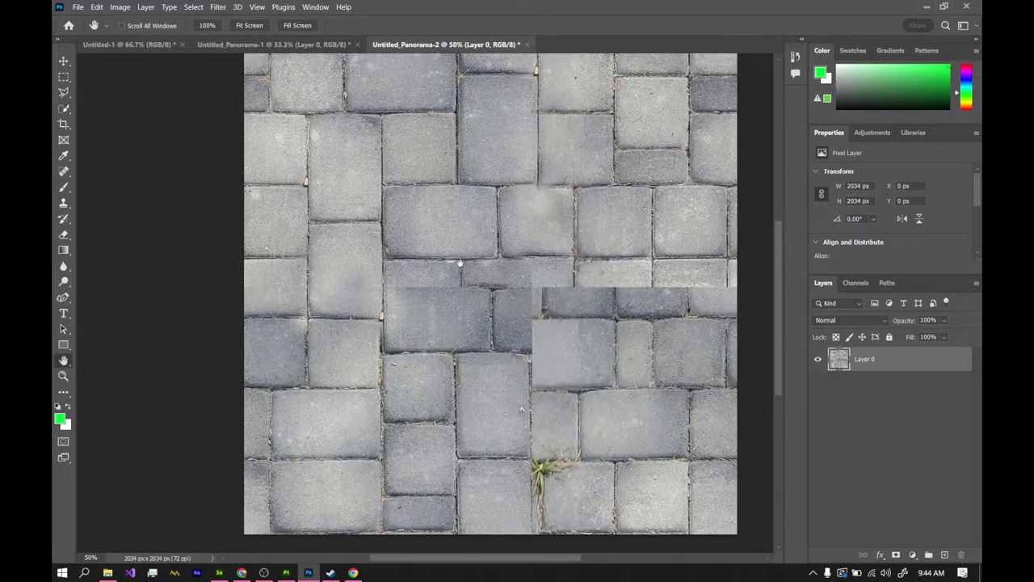
pyautogui.click(65, 109)
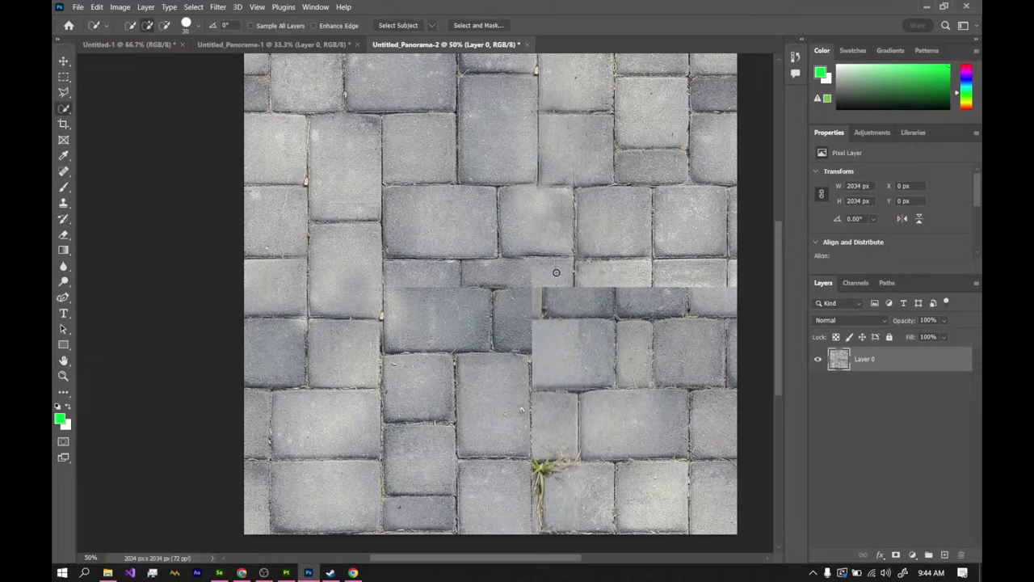
pyautogui.moveTo(419, 277)
pyautogui.mouseDown()
pyautogui.moveTo(439, 315)
pyautogui.moveTo(545, 275)
pyautogui.moveTo(550, 298)
pyautogui.moveTo(588, 285)
pyautogui.moveTo(626, 299)
pyautogui.moveTo(693, 274)
pyautogui.mouseUp()
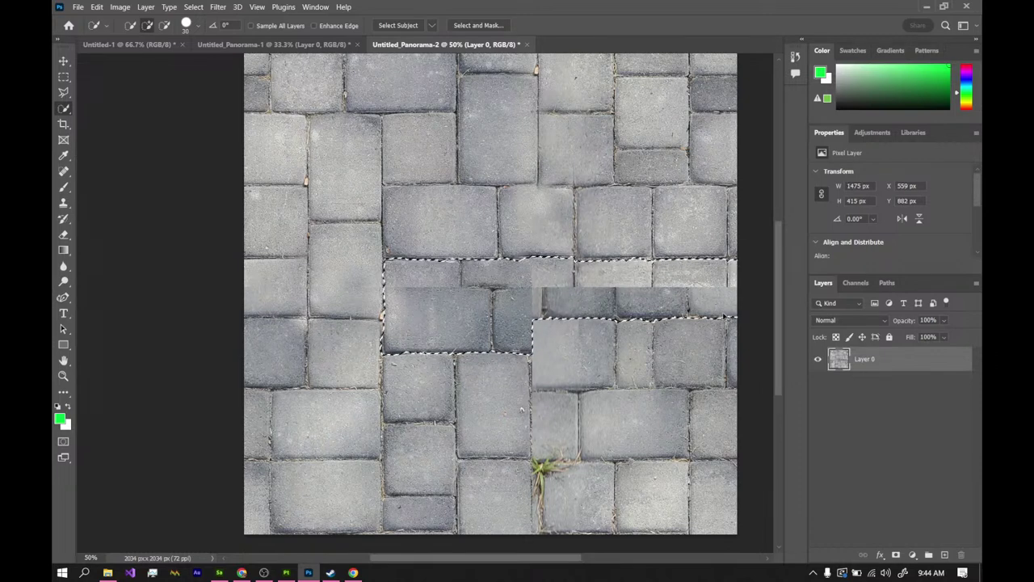
pyautogui.keyDown('alt'); pyautogui.moveTo(708, 315); pyautogui.dragTo(715, 301); pyautogui.keyUp('alt')
pyautogui.click(79, 8)
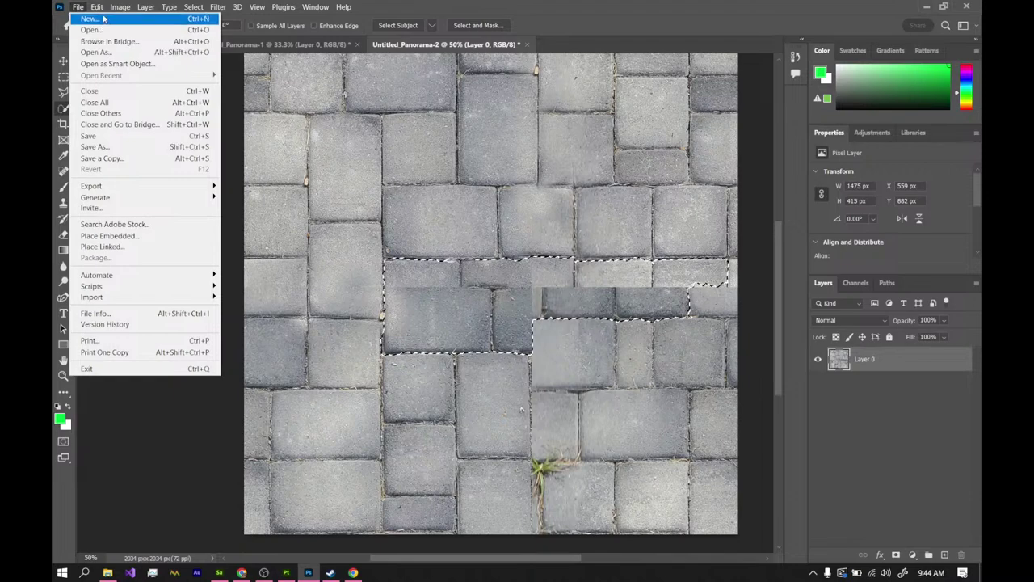
pyautogui.moveTo(99, 7)
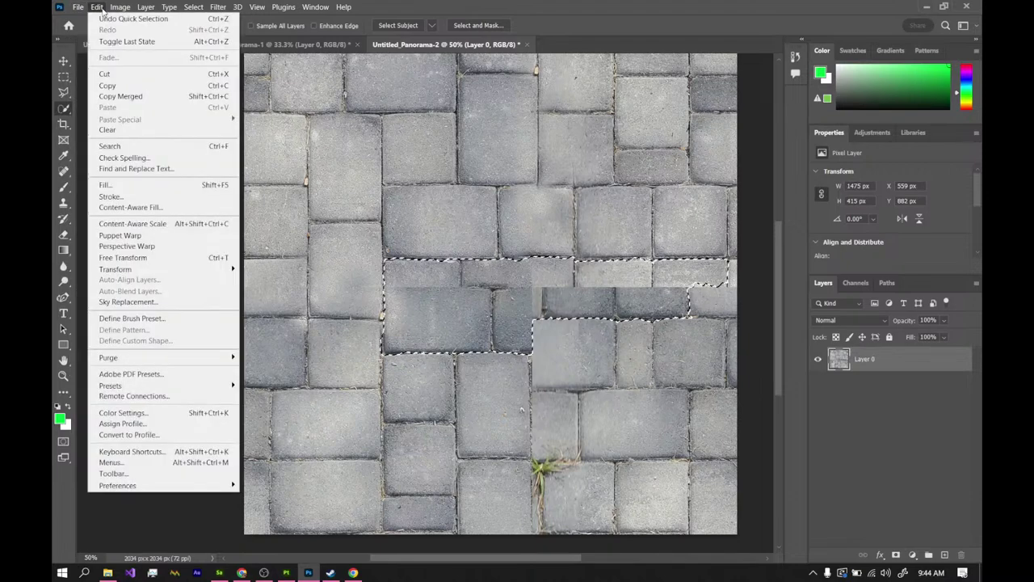
pyautogui.click(154, 209)
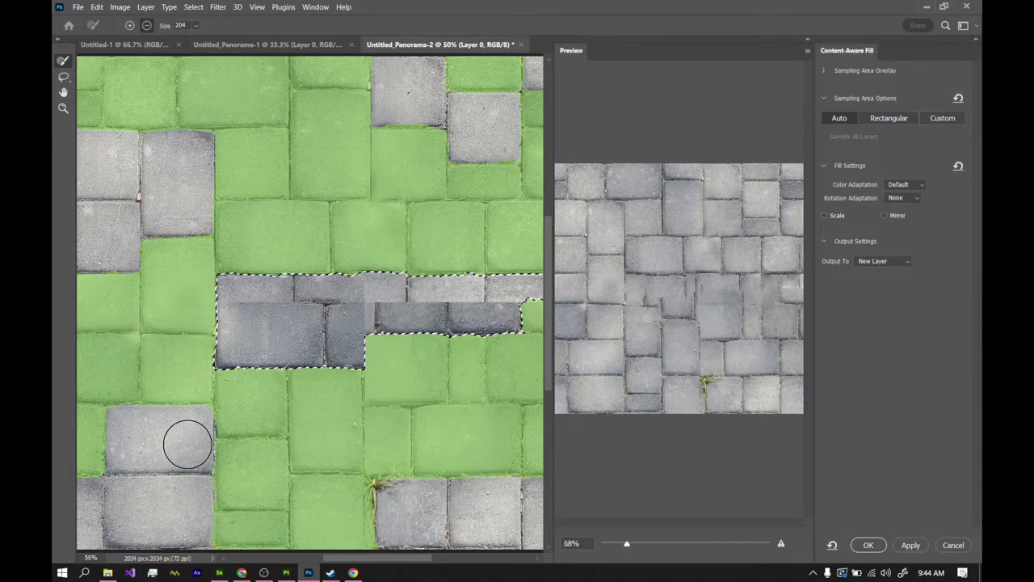
pyautogui.moveTo(189, 445)
pyautogui.mouseDown()
pyautogui.moveTo(469, 449)
pyautogui.moveTo(404, 491)
pyautogui.moveTo(308, 486)
pyautogui.moveTo(213, 509)
pyautogui.moveTo(390, 504)
pyautogui.moveTo(327, 534)
pyautogui.moveTo(258, 547)
pyautogui.moveTo(323, 512)
pyautogui.mouseUp()
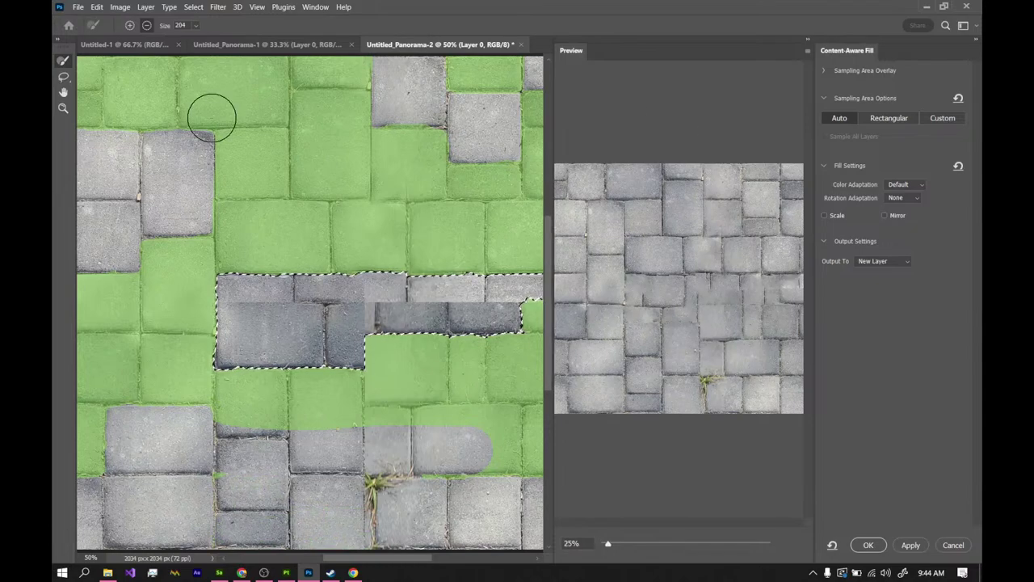
pyautogui.press('Escape')
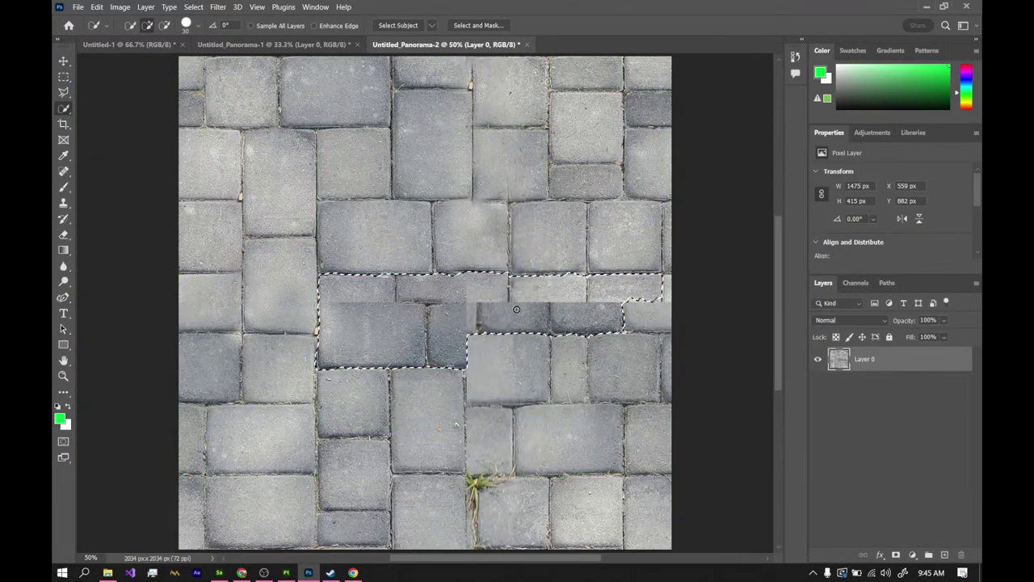
# Step: Clear the stone-band selection and reselect Layer 0
pyautogui.press('j')
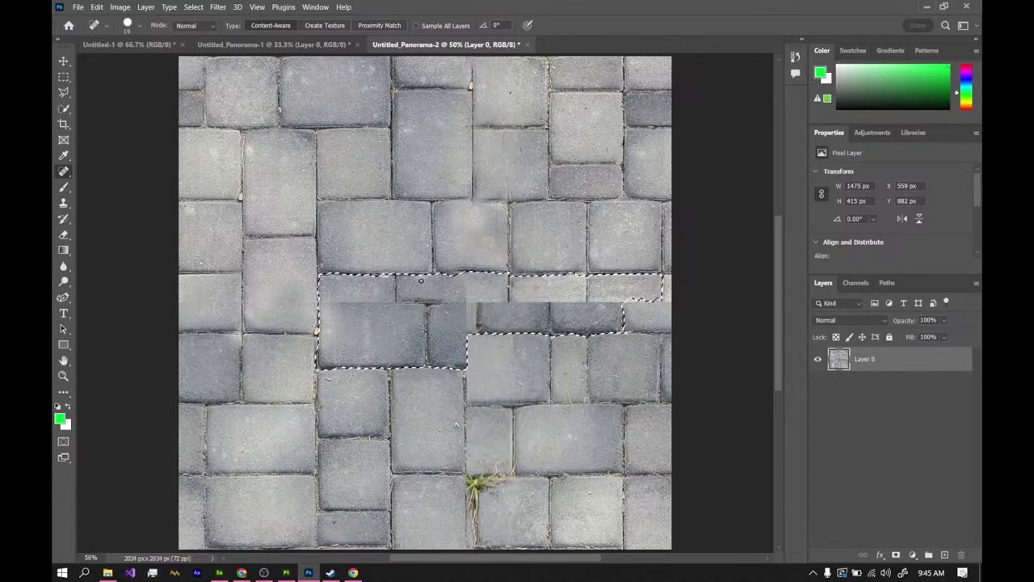
pyautogui.click(195, 8)
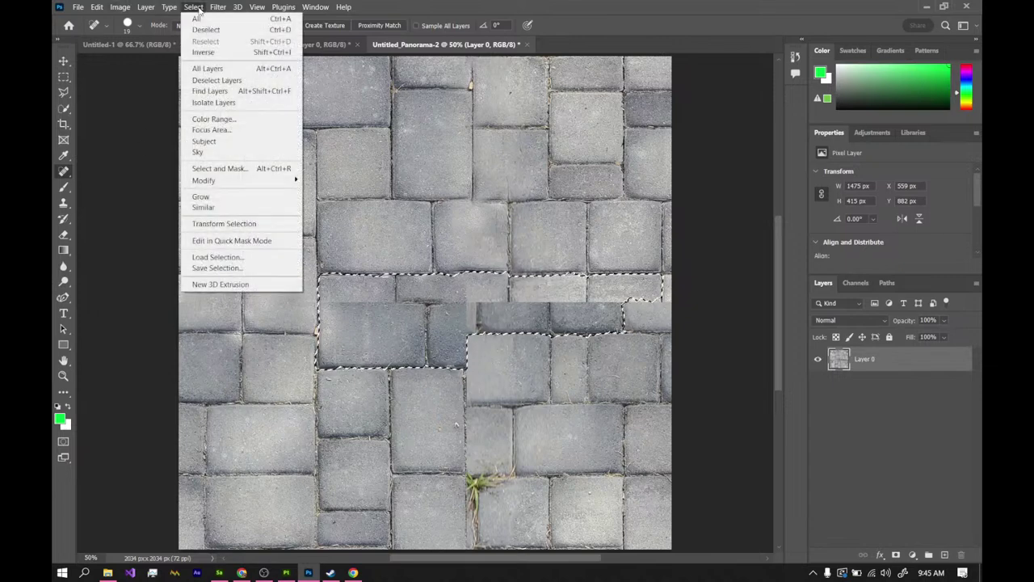
pyautogui.click(230, 82)
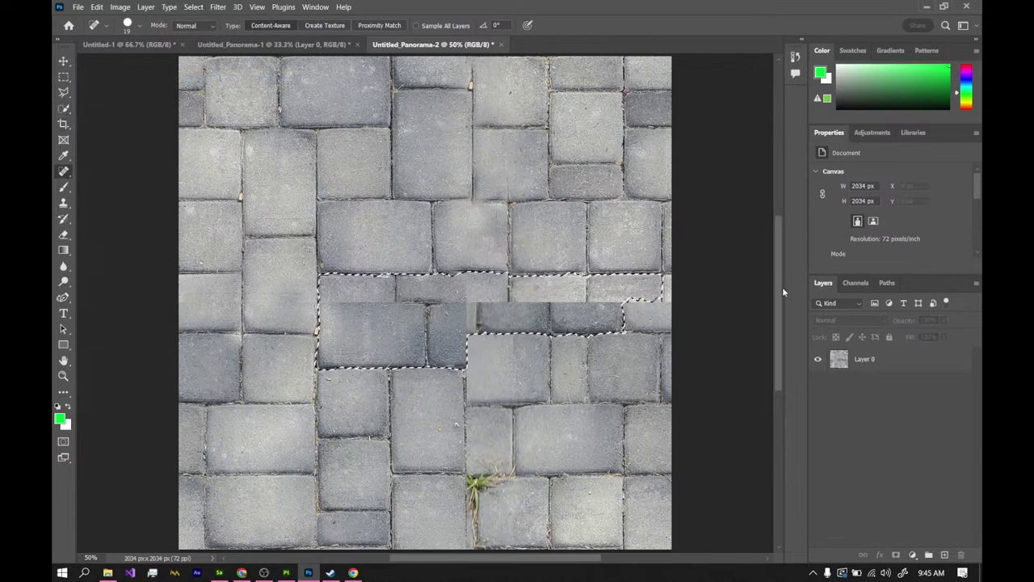
pyautogui.click(920, 355)
pyautogui.click(193, 7)
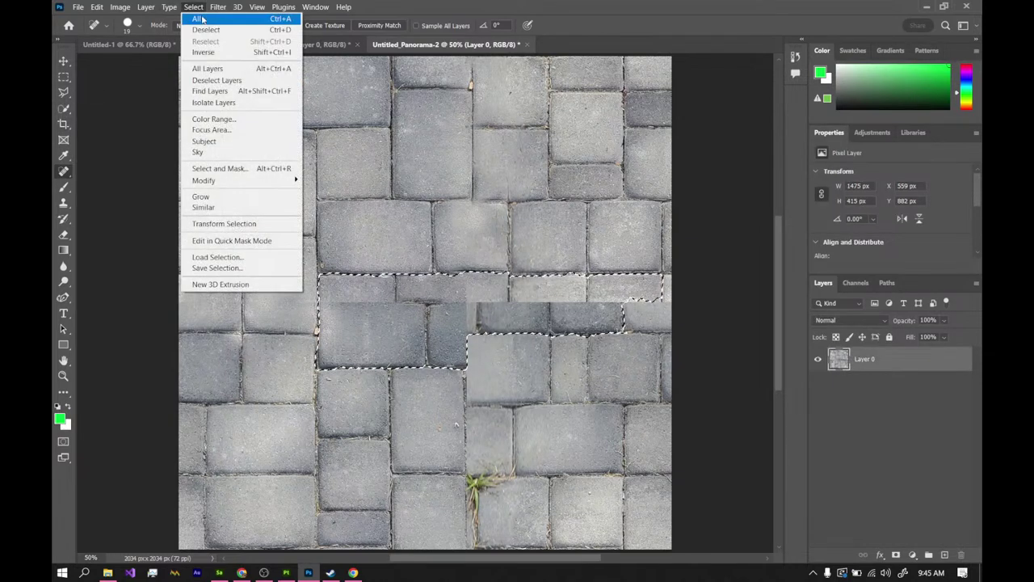
pyautogui.click(206, 30)
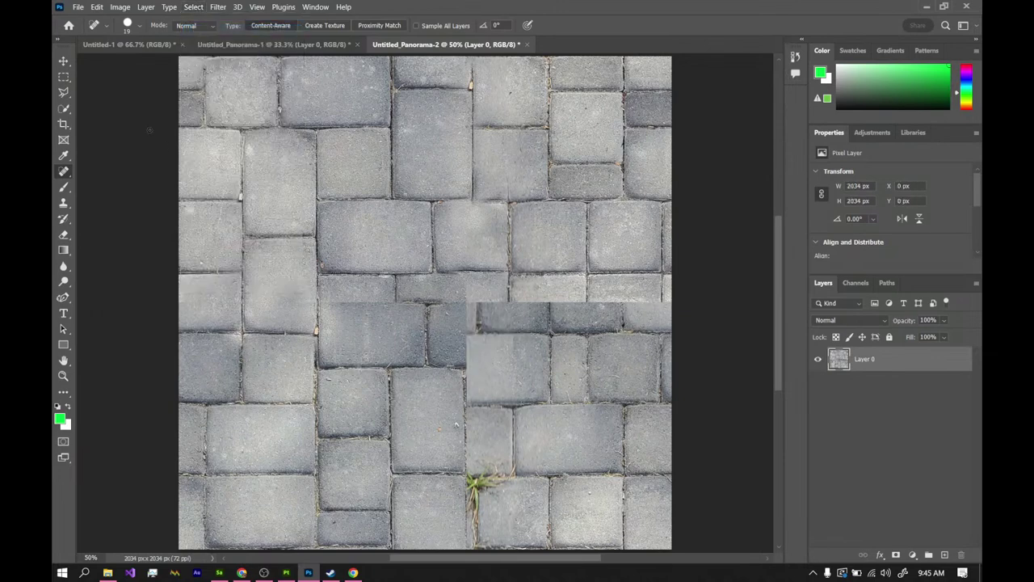
# Step: Choose the Quick Selection Tool from its toolbar group
pyautogui.click(64, 92)
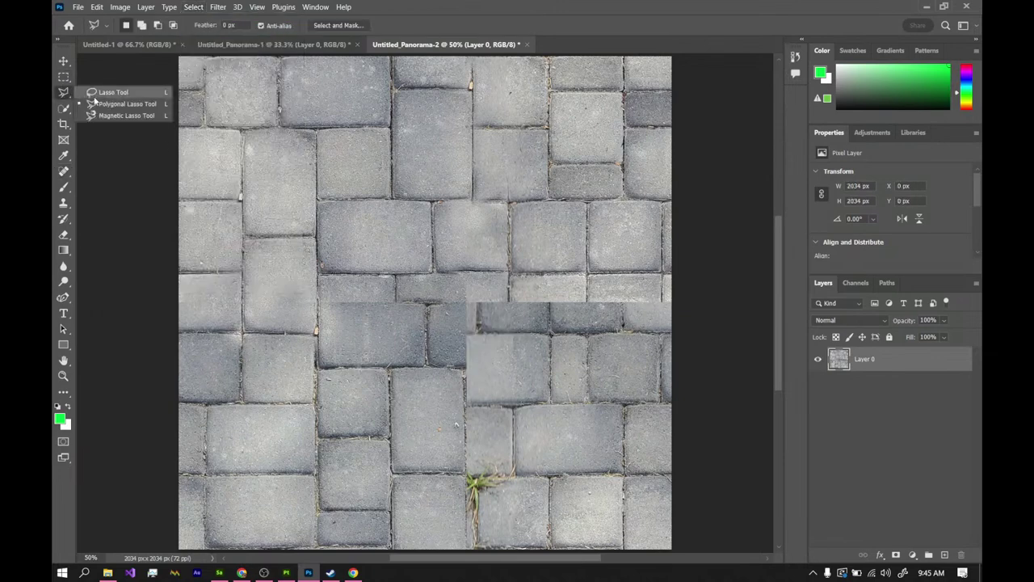
pyautogui.click(98, 106)
pyautogui.click(64, 107)
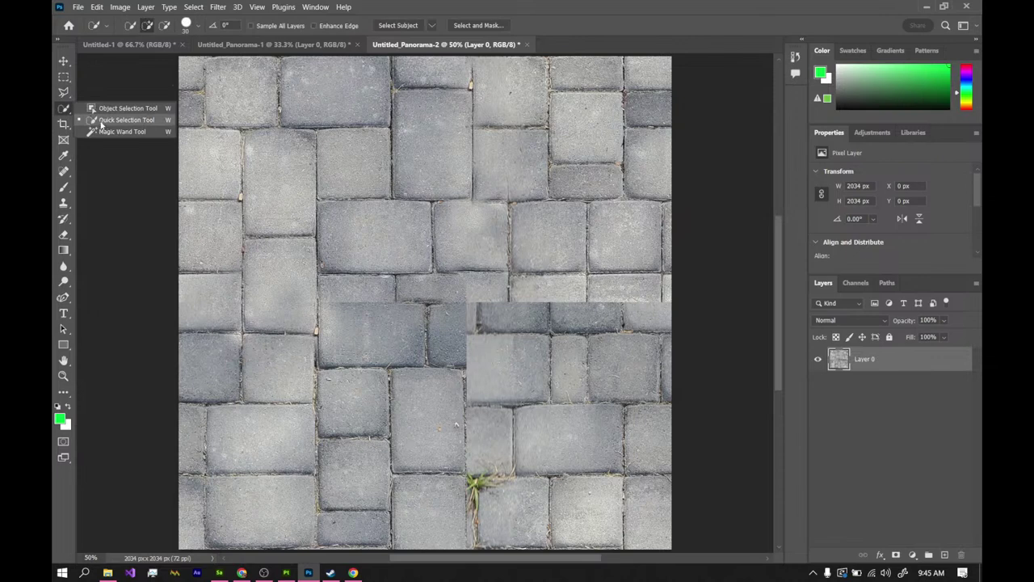
pyautogui.click(109, 121)
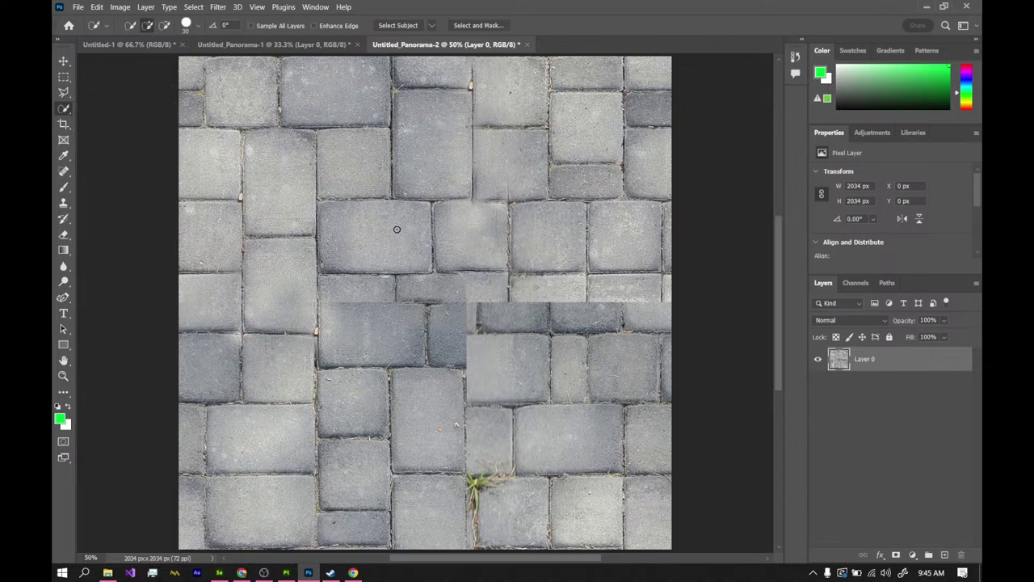
# Step: Quick-select the middle paving-brick row from mid-left to the right edge, then bring up the healing tools group
pyautogui.moveTo(396, 230); pyautogui.dragTo(381, 234)
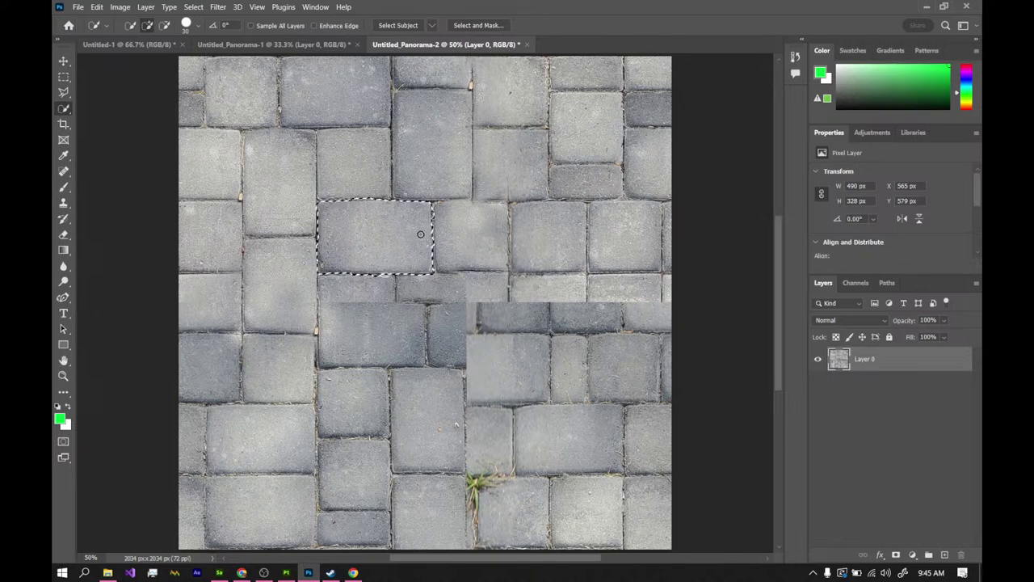
pyautogui.moveTo(420, 235)
pyautogui.mouseDown()
pyautogui.moveTo(564, 228)
pyautogui.moveTo(660, 235)
pyautogui.moveTo(676, 255)
pyautogui.mouseUp()
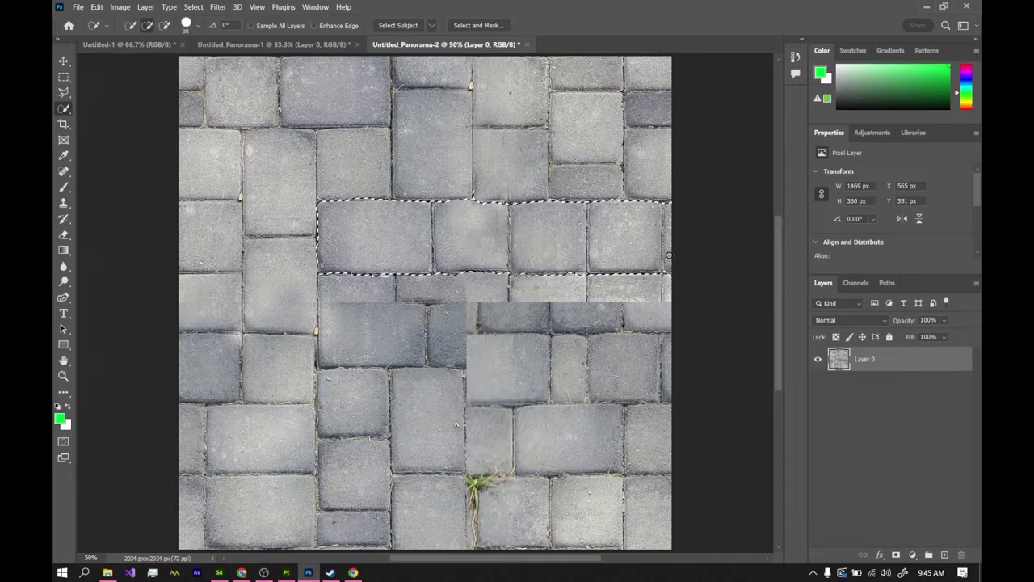
pyautogui.press('alt')
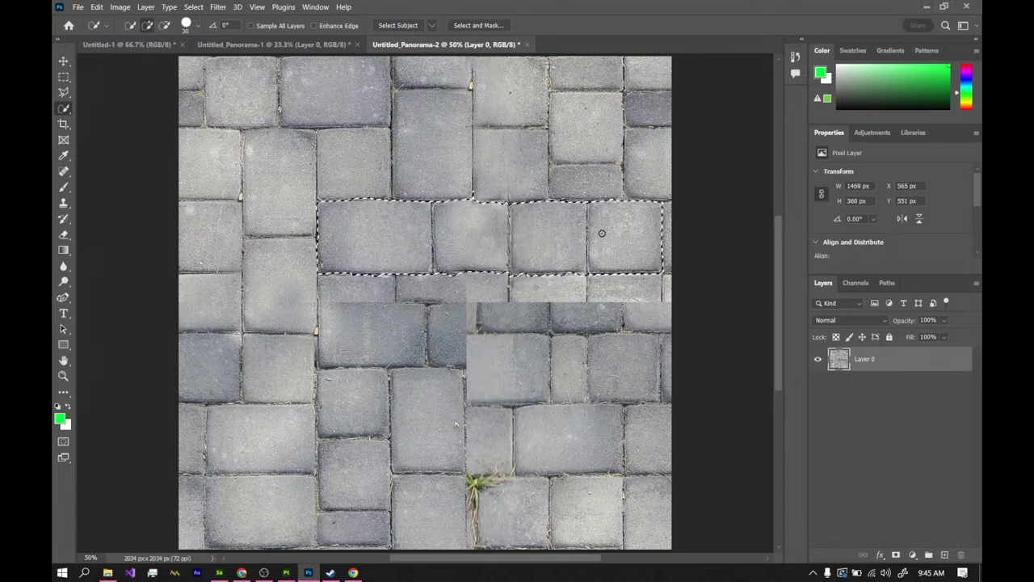
pyautogui.press('j')
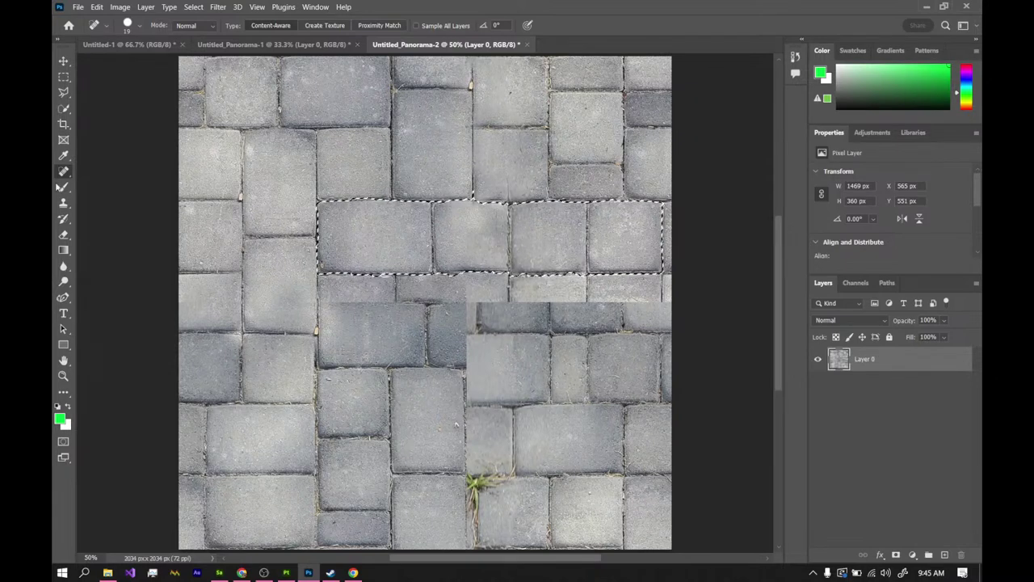
pyautogui.rightClick(68, 177)
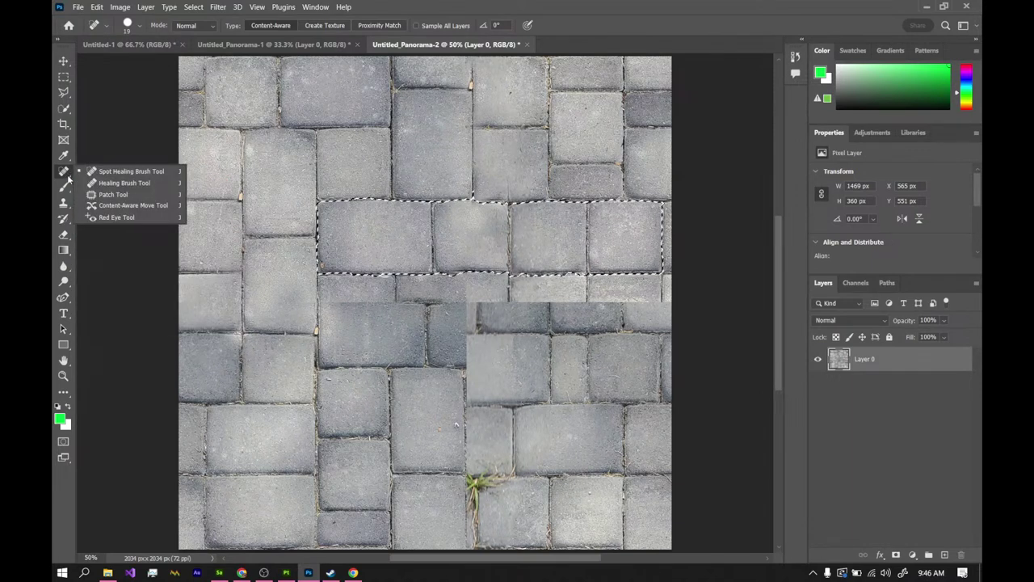
pyautogui.click(68, 178)
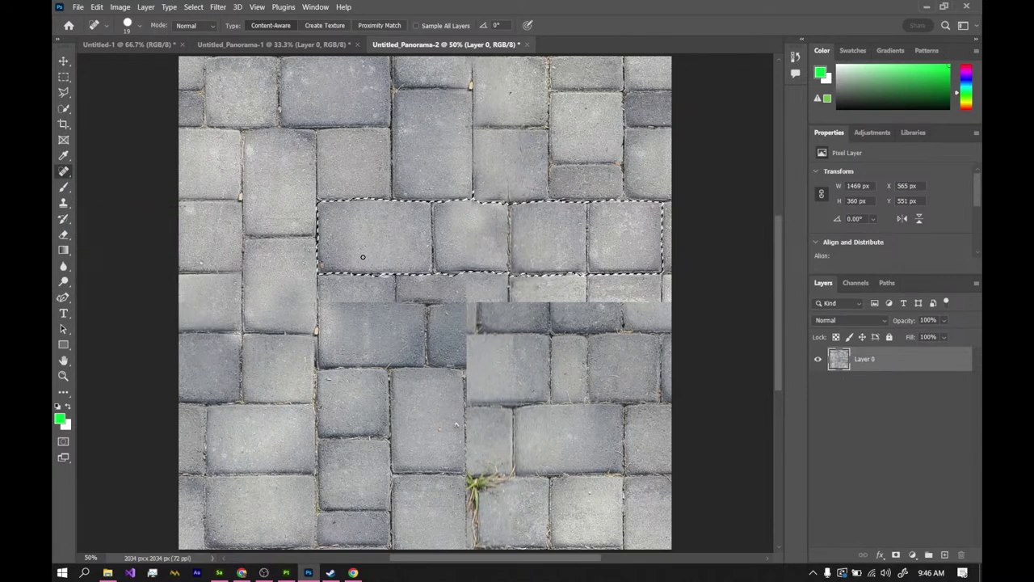
pyautogui.click(63, 174)
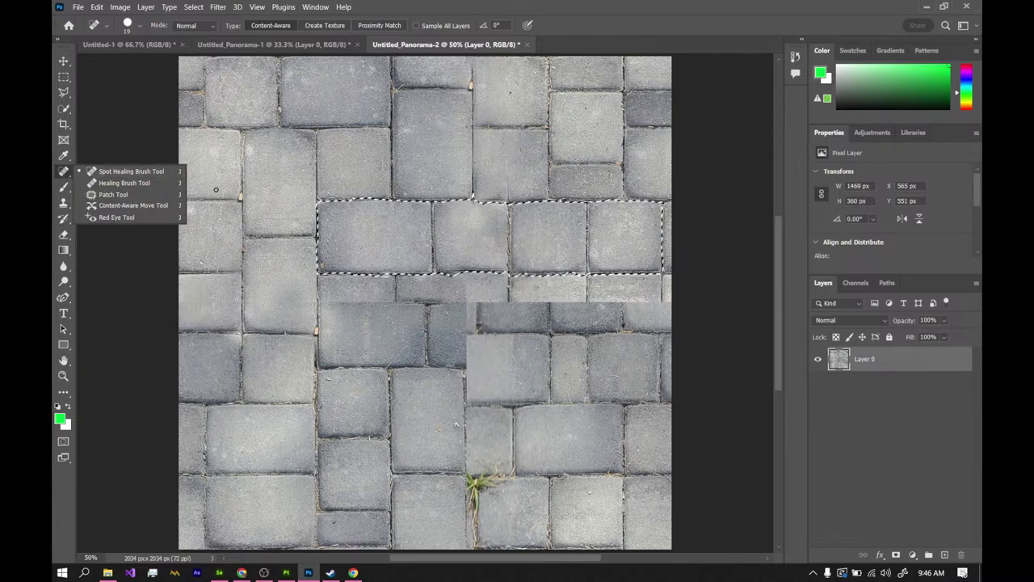
# Step: Try a Content-Aware Move of the brick row down over the seam, then undo it after an error
pyautogui.click(129, 205)
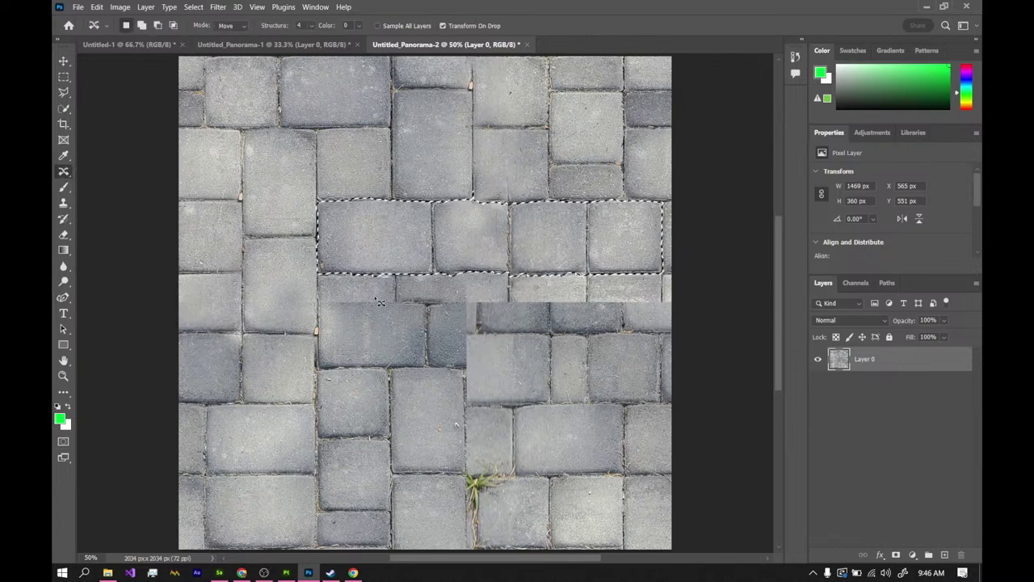
pyautogui.moveTo(371, 248); pyautogui.dragTo(365, 318)
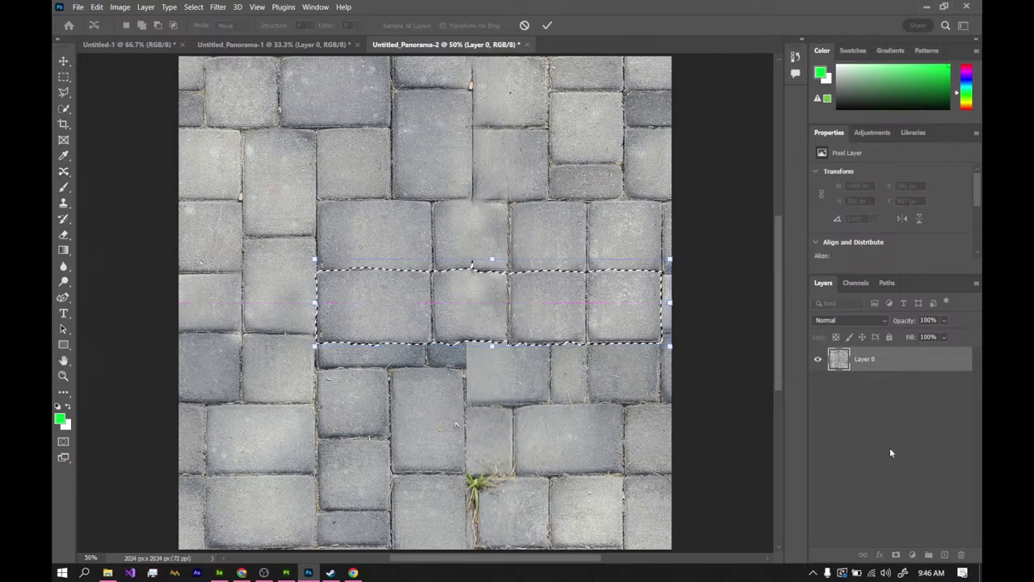
pyautogui.press('Return')
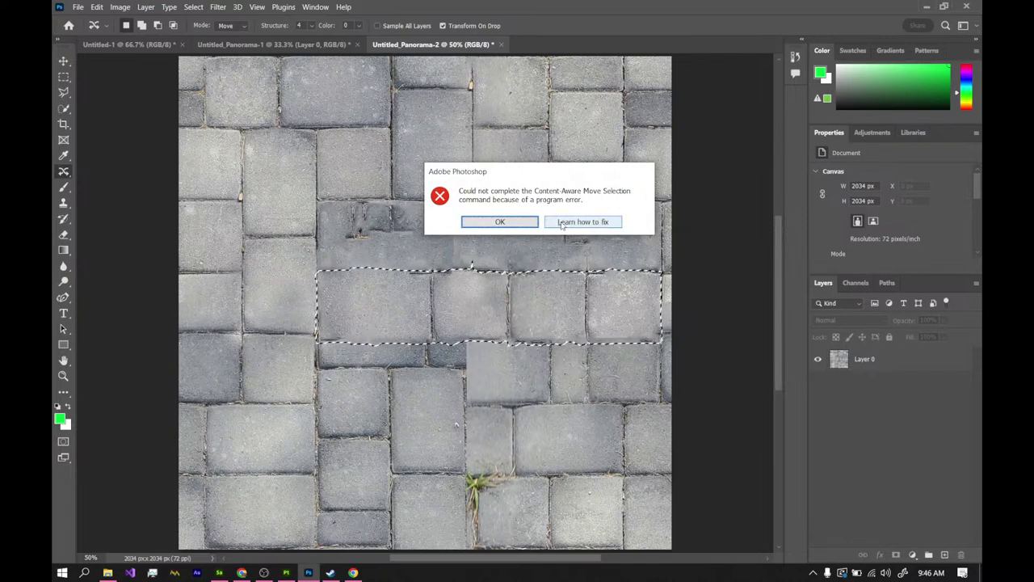
pyautogui.click(521, 223)
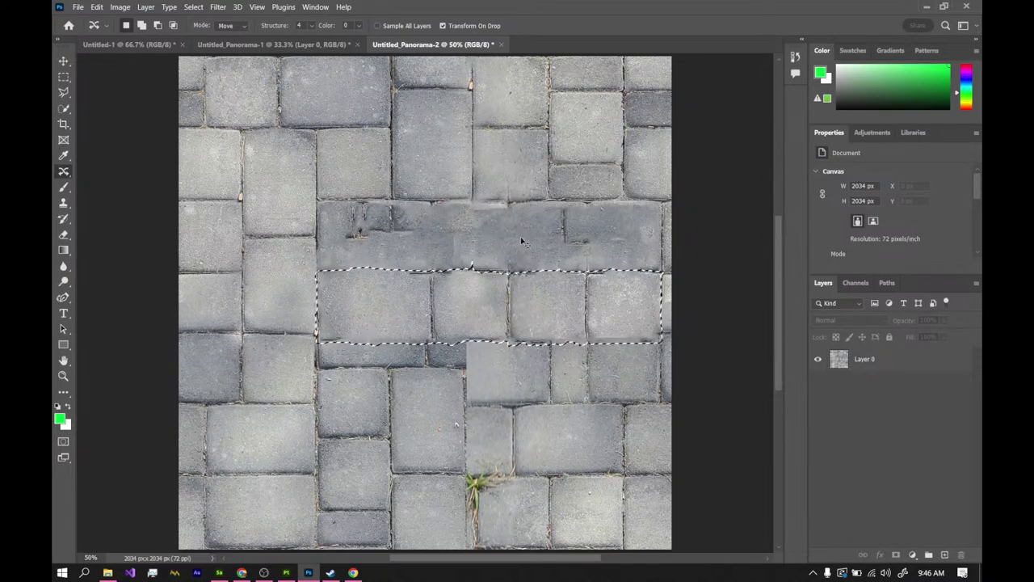
pyautogui.hotkey('ctrl', 'z')
pyautogui.rightClick(64, 173)
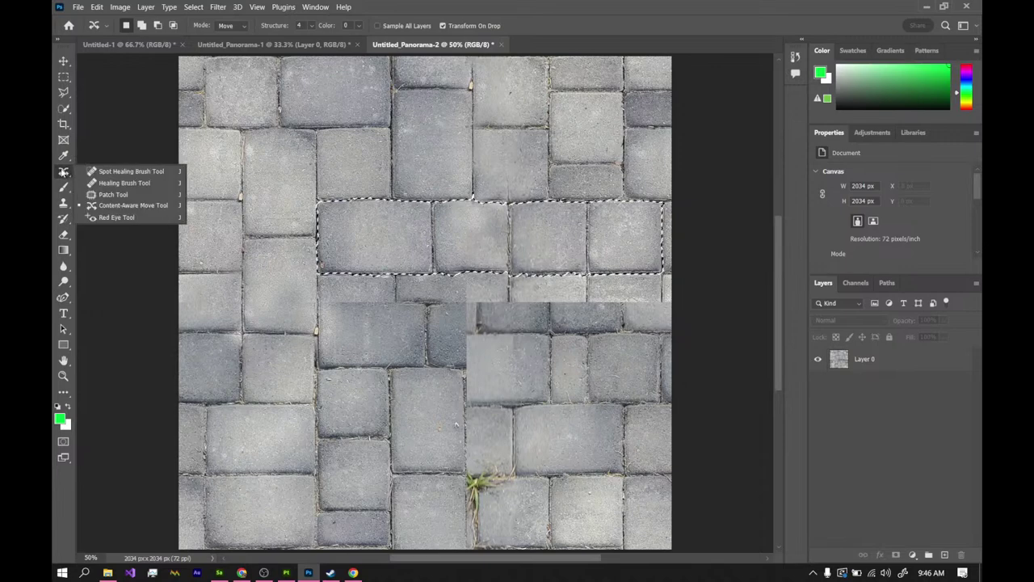
pyautogui.click(65, 172)
# Step: Set Content-Aware Move mode to Extend and extend the brick row down over the seam on Layer 0
pyautogui.click(230, 25)
pyautogui.click(231, 46)
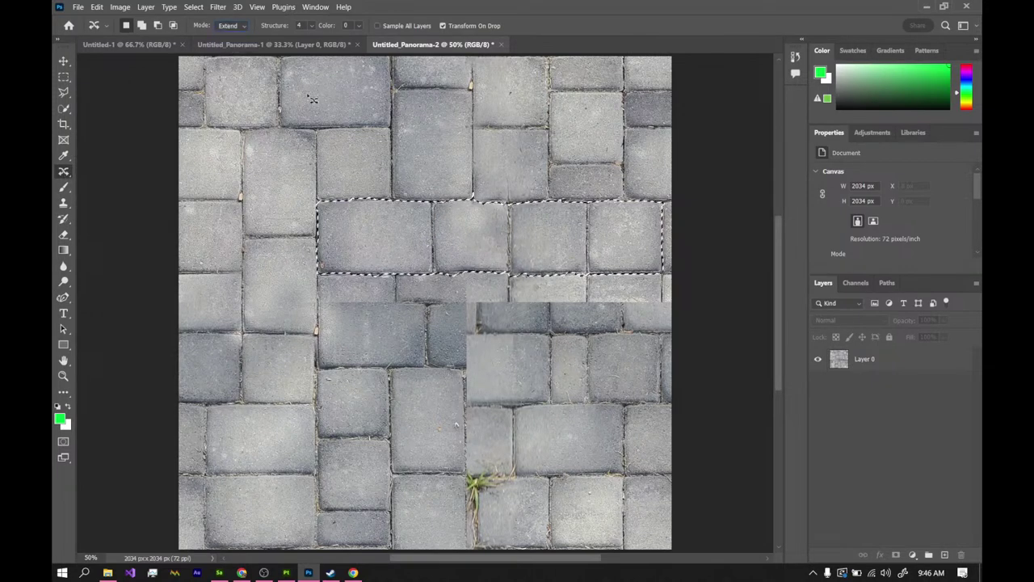
pyautogui.click(471, 260)
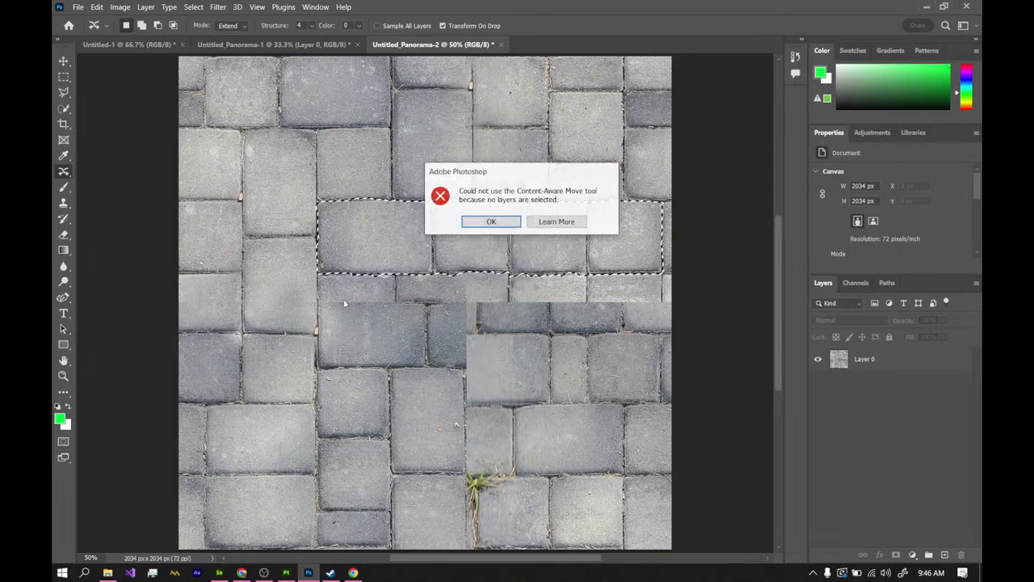
pyautogui.click(490, 222)
pyautogui.click(872, 361)
pyautogui.moveTo(382, 248); pyautogui.dragTo(381, 323)
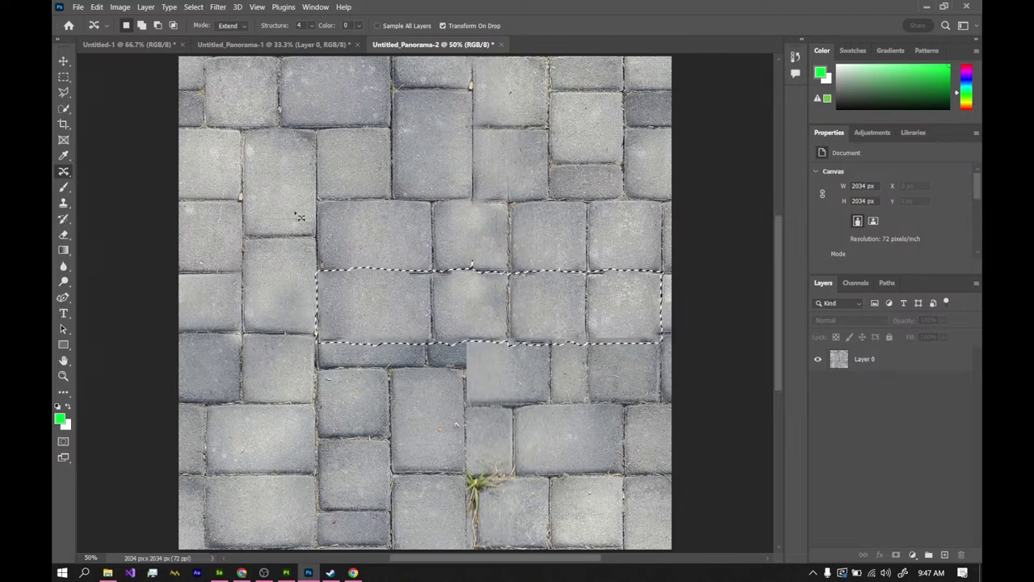
# Step: Clear the brick-strip selection with Select > Deselect
pyautogui.moveTo(64, 109); pyautogui.dragTo(99, 124)
pyautogui.click(285, 180)
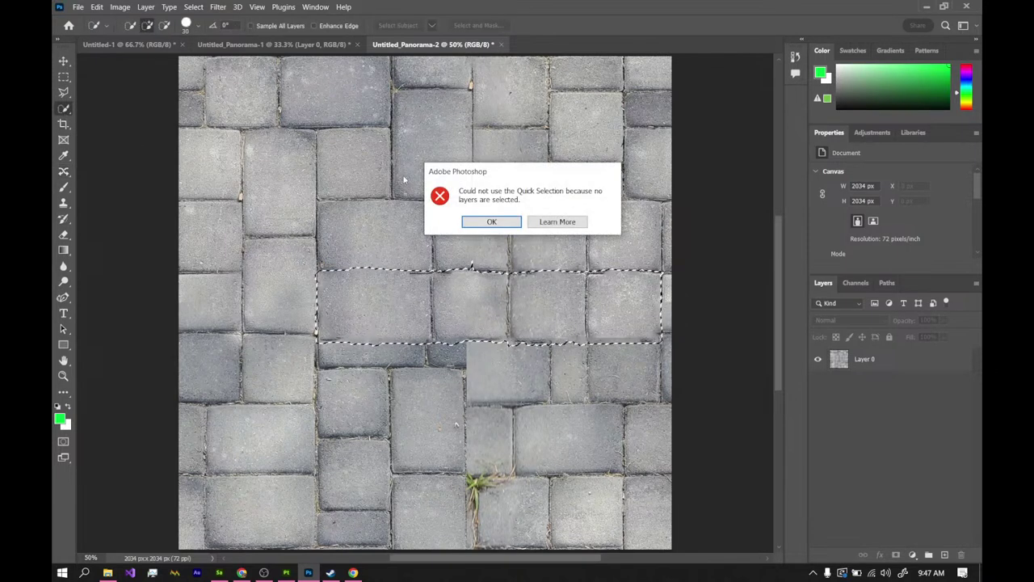
pyautogui.click(489, 223)
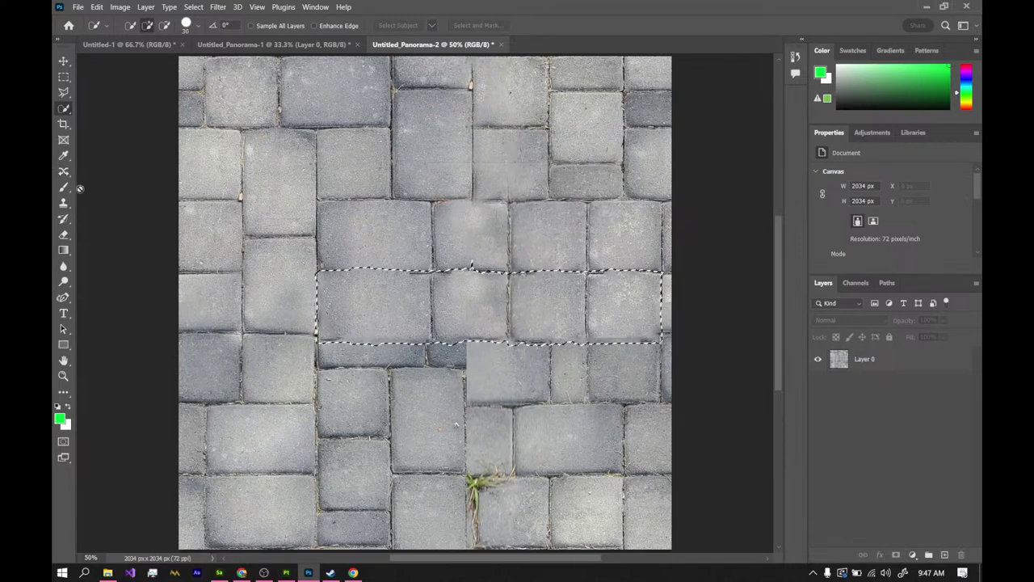
pyautogui.rightClick(66, 109)
pyautogui.press('Escape')
pyautogui.click(217, 10)
pyautogui.click(218, 10)
pyautogui.click(193, 8)
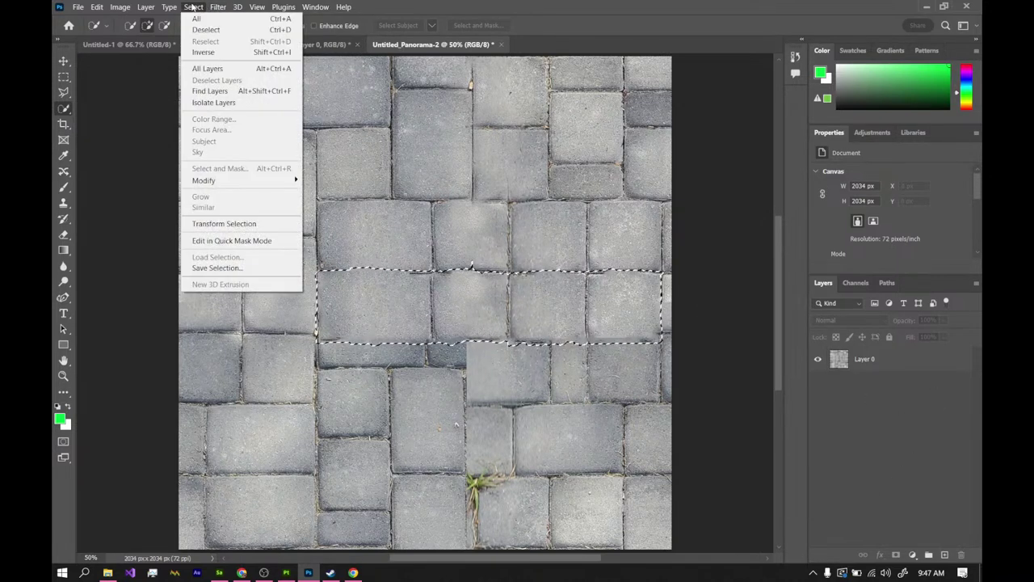
pyautogui.click(206, 29)
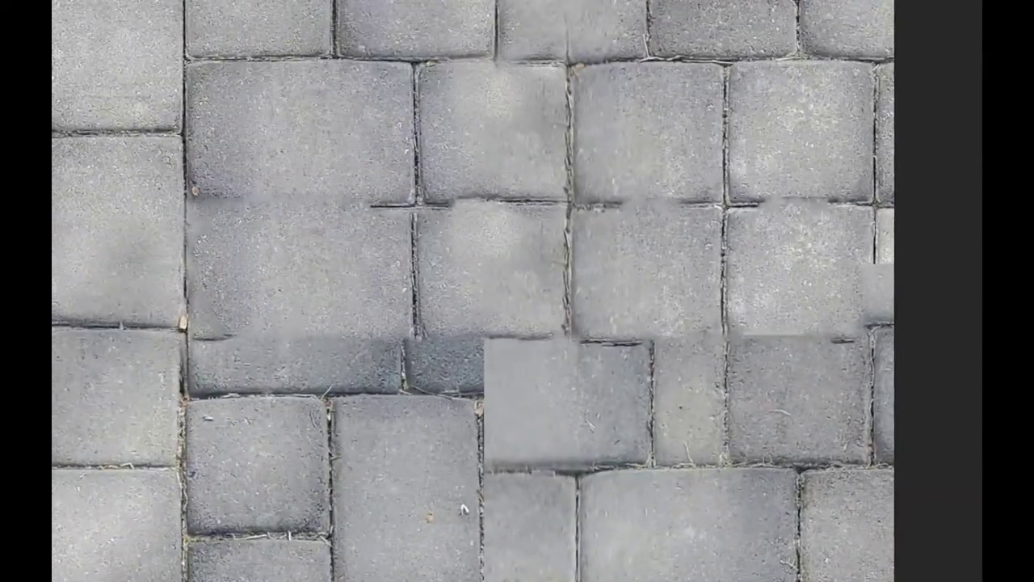
pyautogui.moveTo(147, 339)
pyautogui.mouseDown()
pyautogui.moveTo(960, 441)
pyautogui.moveTo(355, 342)
pyautogui.mouseUp()
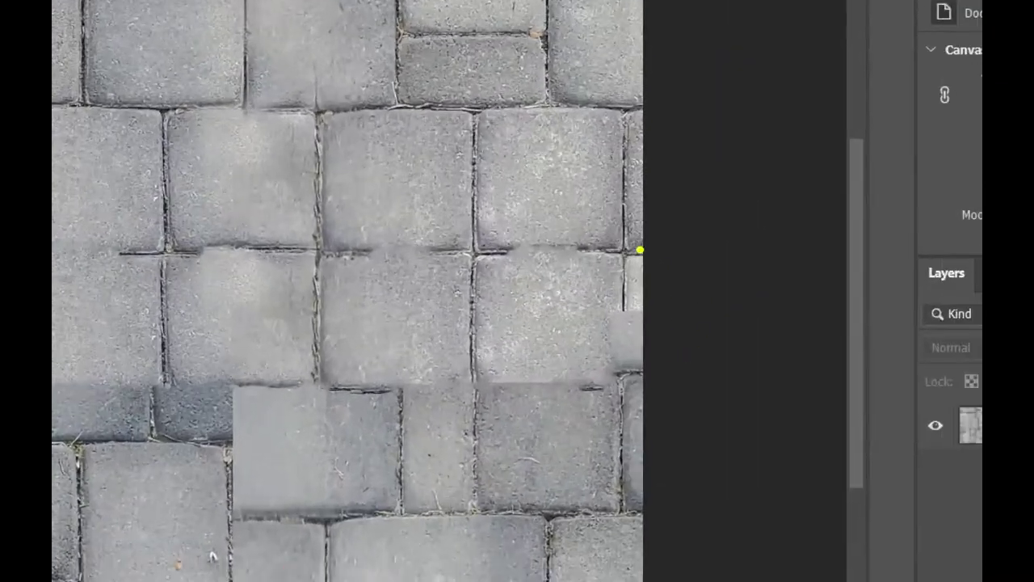
pyautogui.moveTo(639, 250)
pyautogui.mouseDown()
pyautogui.moveTo(652, 440)
pyautogui.moveTo(640, 213)
pyautogui.moveTo(664, 143)
pyautogui.mouseUp()
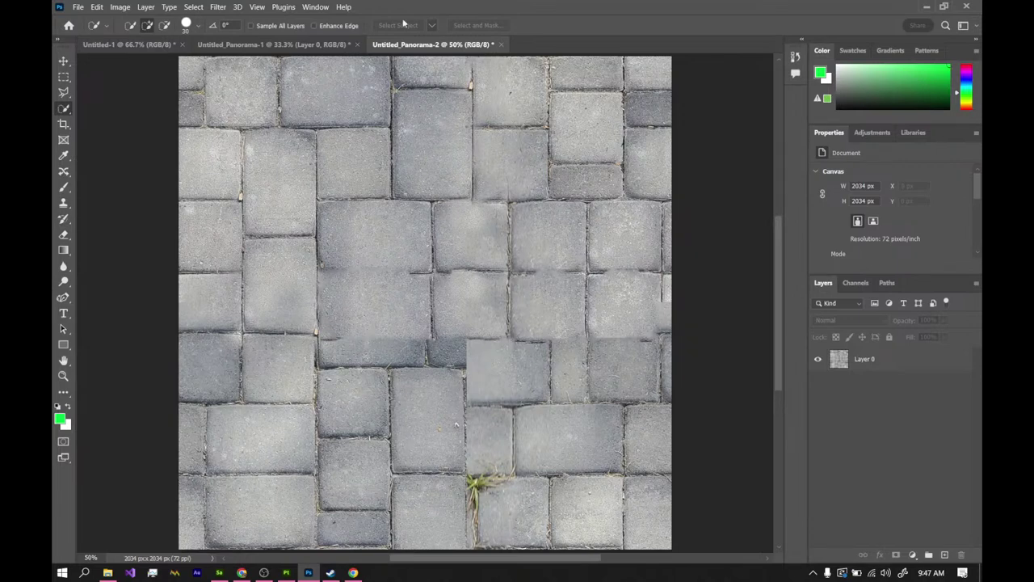
# Step: Quick Export the paving texture as a PNG named 'bricks two' on the Desktop
pyautogui.click(79, 8)
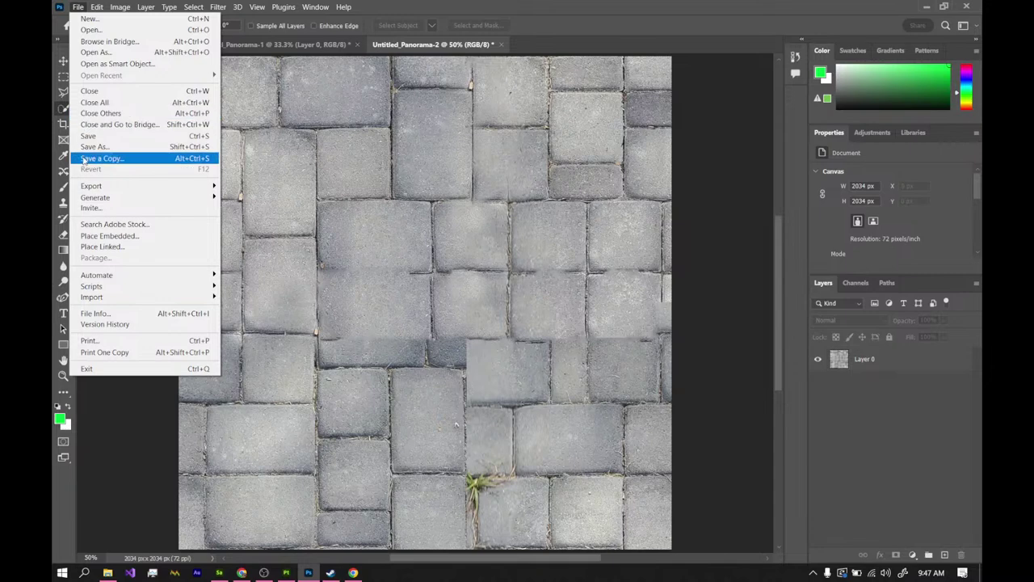
pyautogui.moveTo(93, 284)
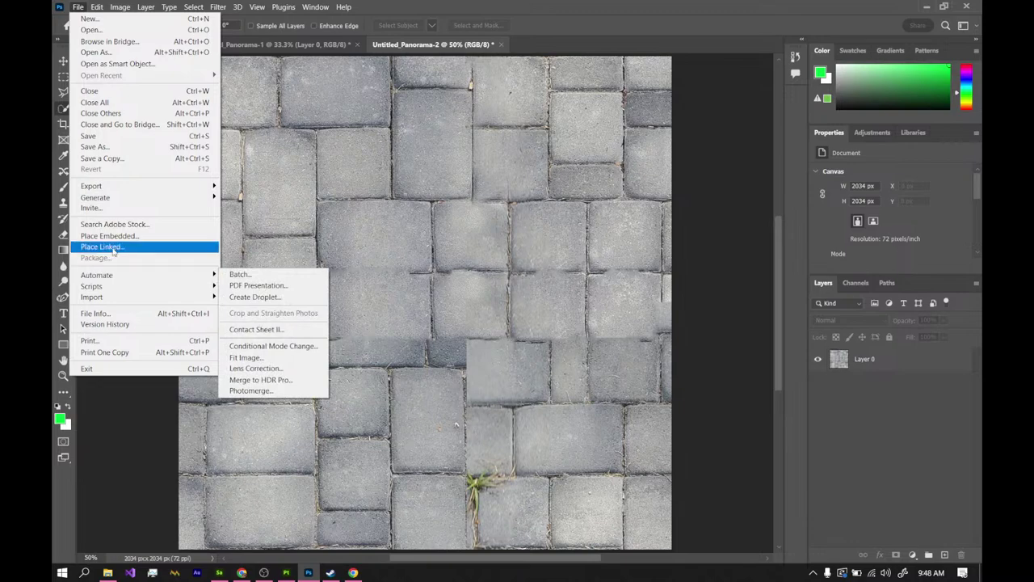
pyautogui.moveTo(101, 14)
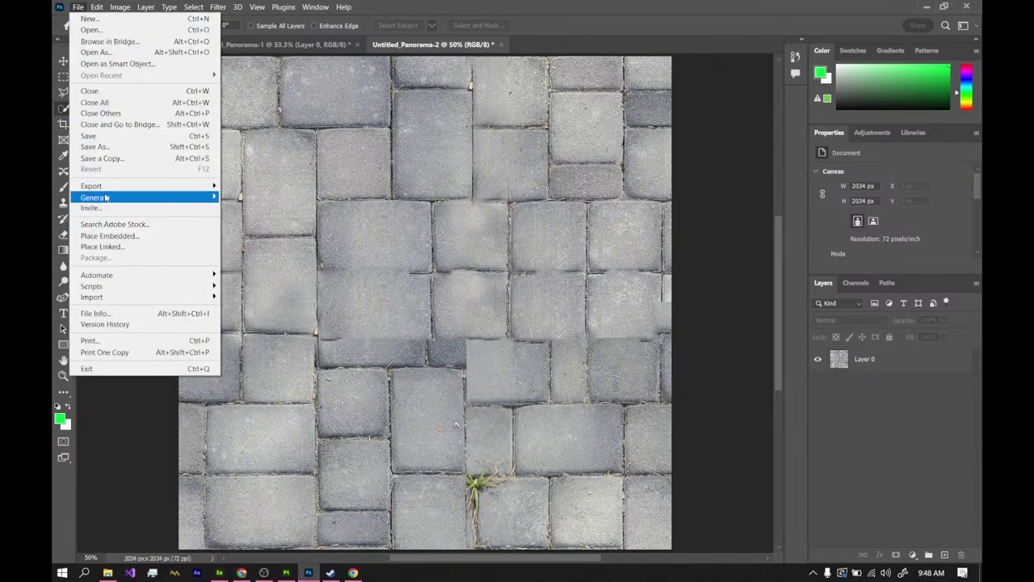
pyautogui.moveTo(107, 188)
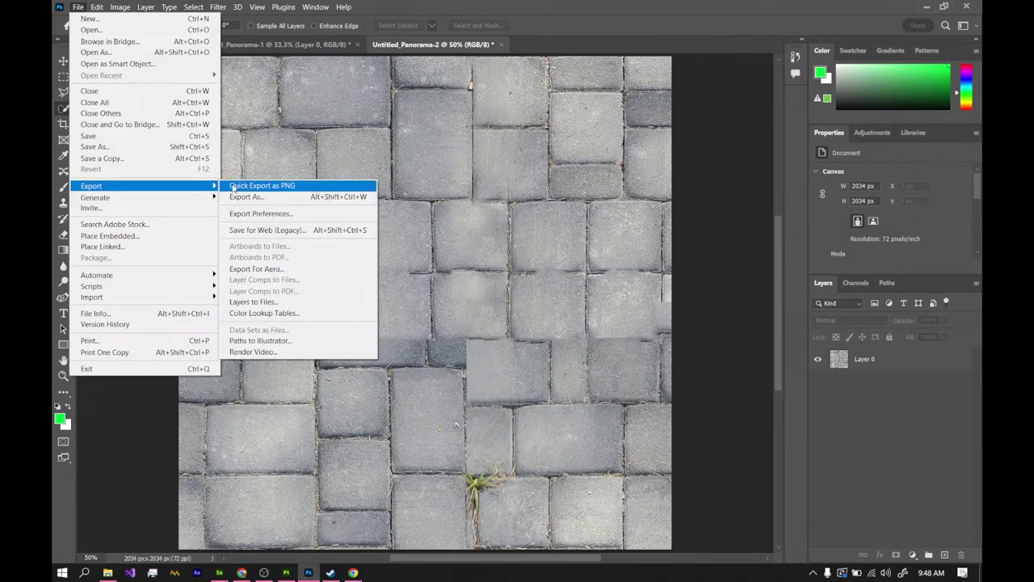
pyautogui.click(232, 187)
pyautogui.click(186, 226)
pyautogui.moveTo(200, 227); pyautogui.dragTo(88, 225)
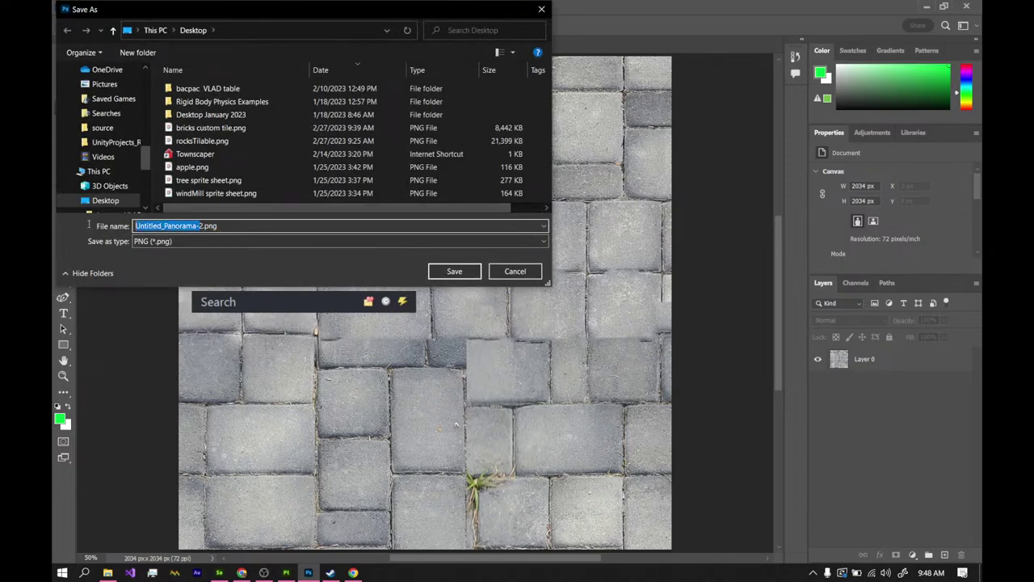
pyautogui.press('BackSpace')
pyautogui.press('Delete')
pyautogui.write('bricks')
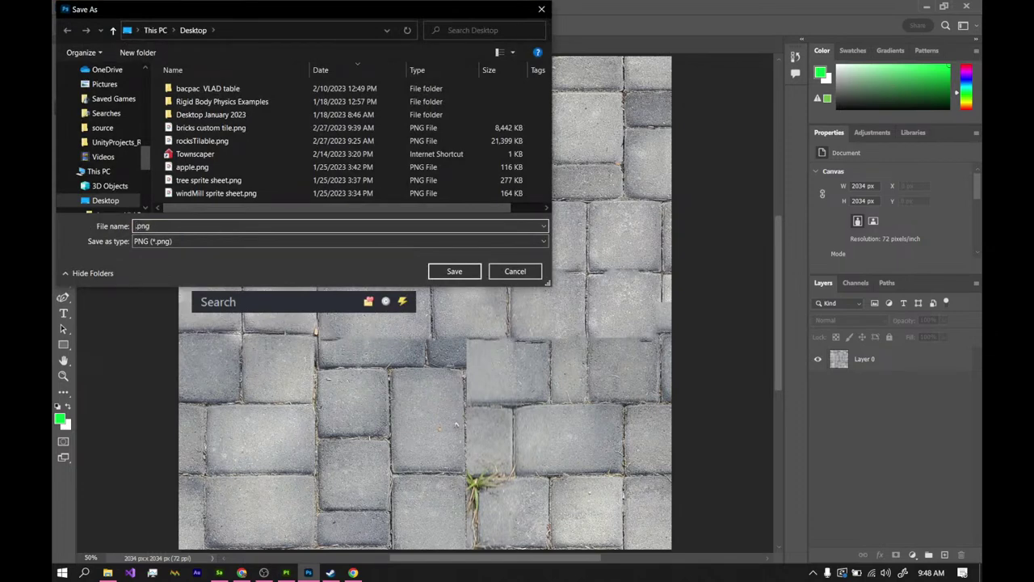
pyautogui.write(' two')
pyautogui.press('Return')
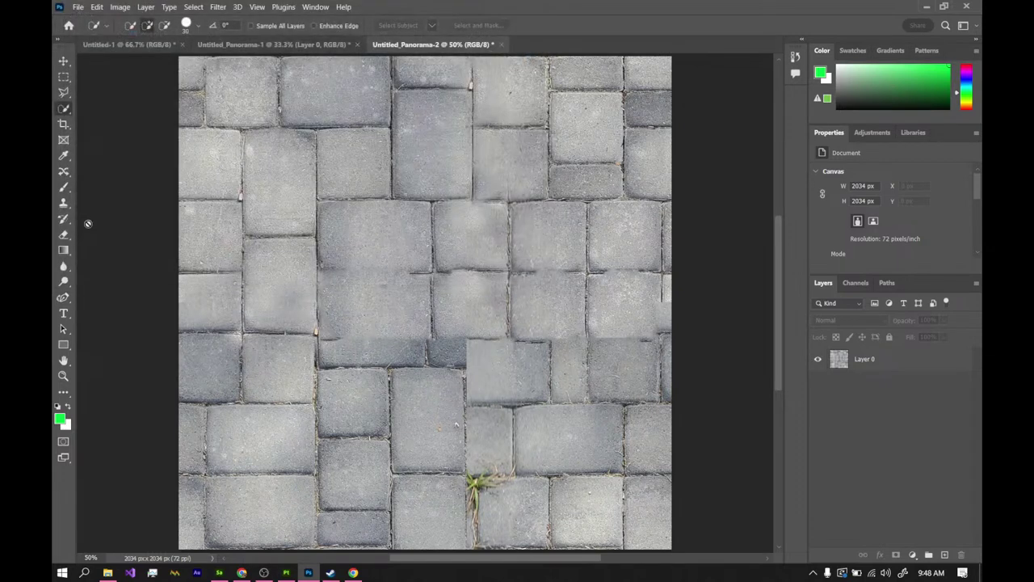
# Step: Back in Sampler, delete the Make It Tile and Tiling layers
pyautogui.click(925, 8)
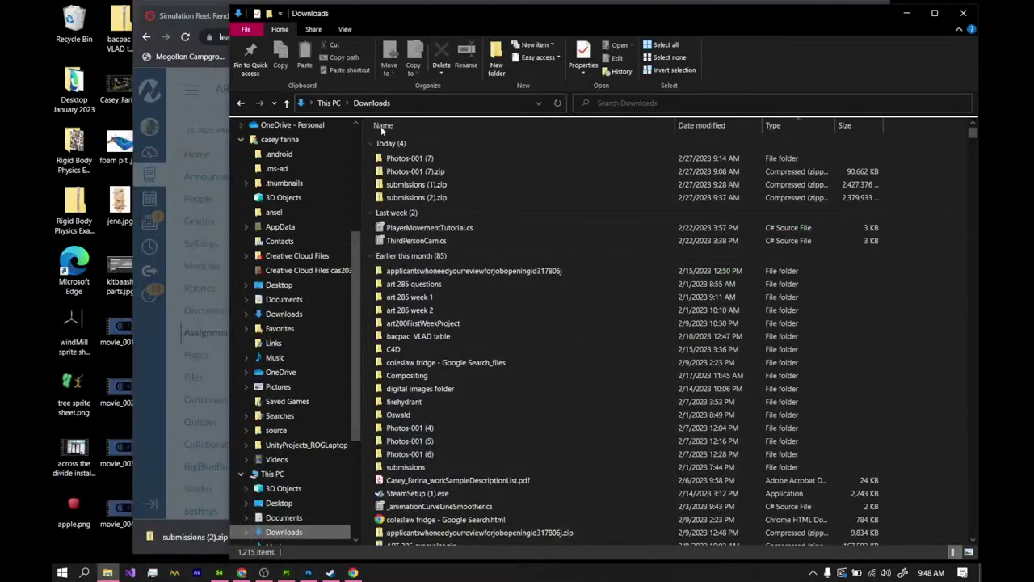
pyautogui.click(219, 572)
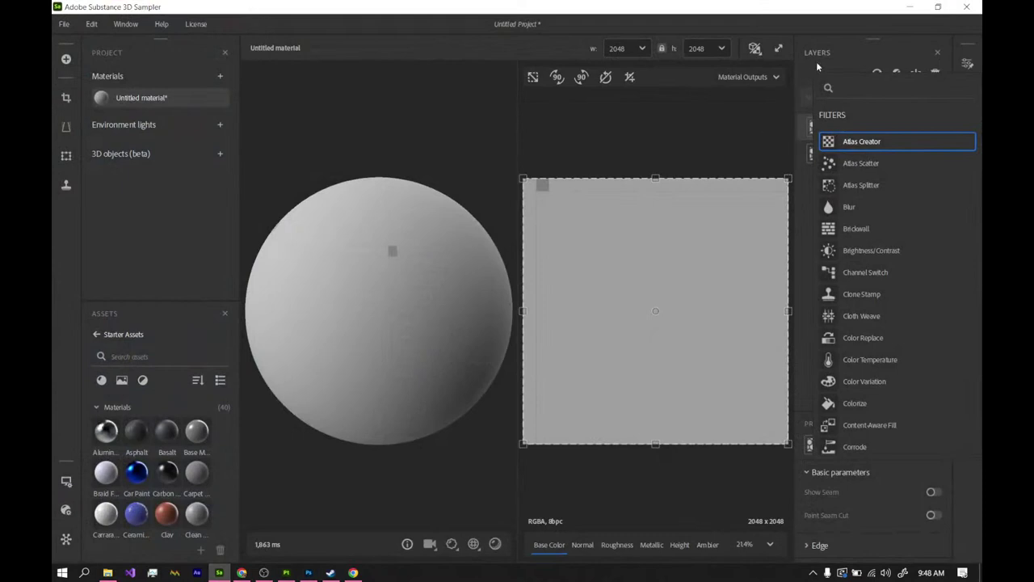
pyautogui.click(817, 67)
pyautogui.click(842, 156)
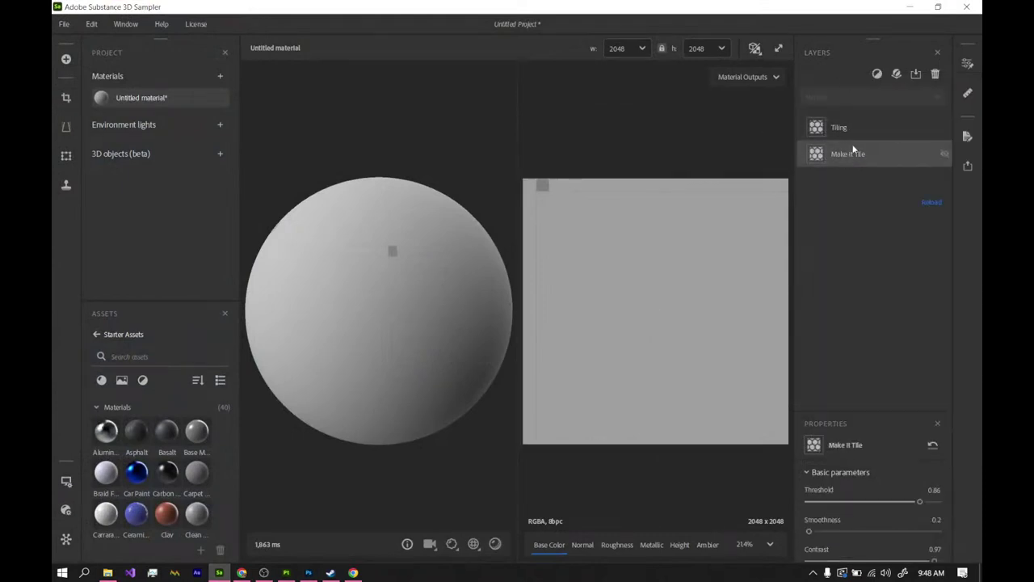
pyautogui.press('Delete')
pyautogui.press('Delete')
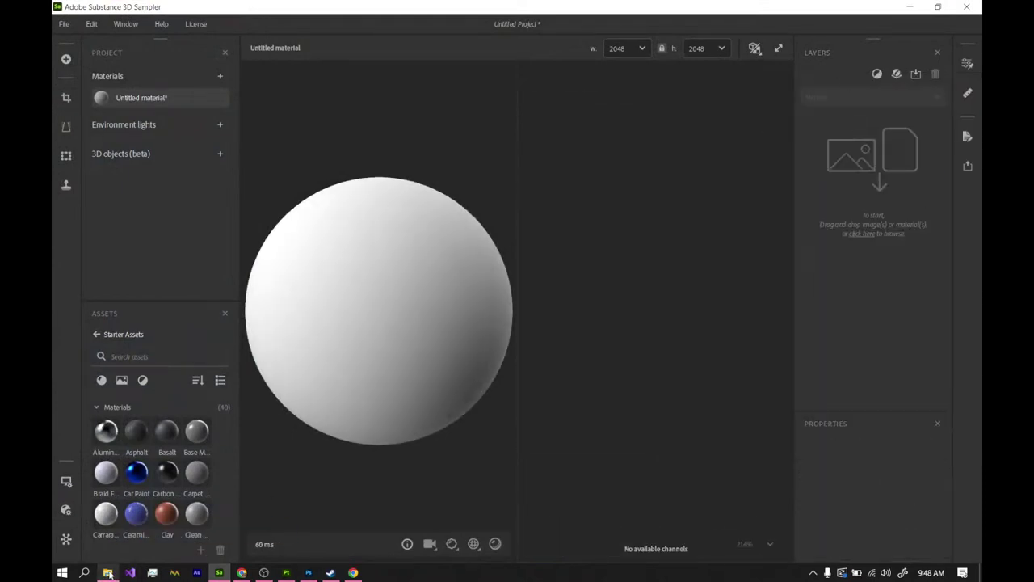
# Step: Drag bricks custom tile.png from the Desktop into Layers as an AI-powered Image to Material
pyautogui.click(108, 571)
pyautogui.scroll(5, 323, 201)
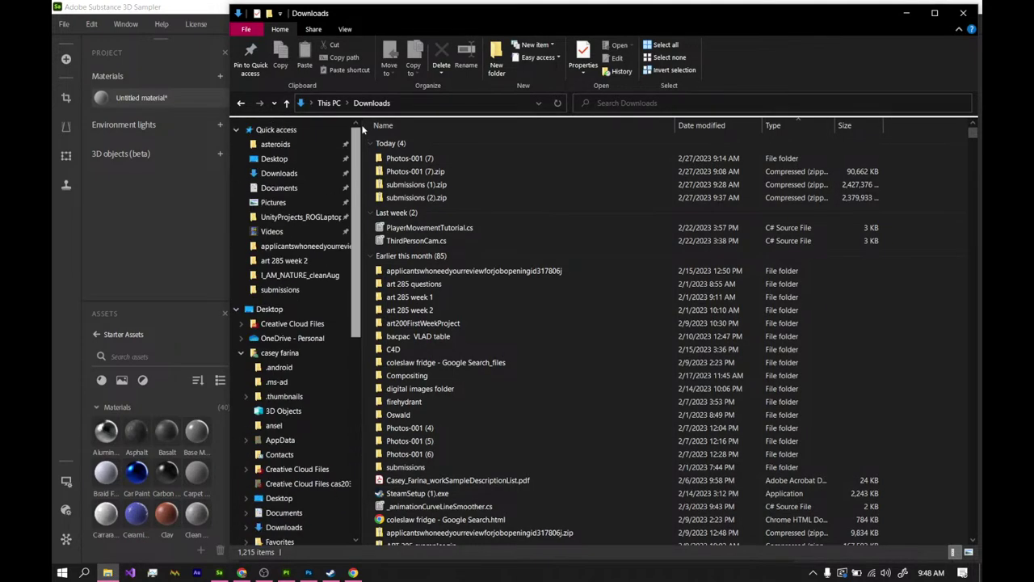
pyautogui.scroll(-4, 363, 129)
pyautogui.click(269, 129)
pyautogui.click(589, 122)
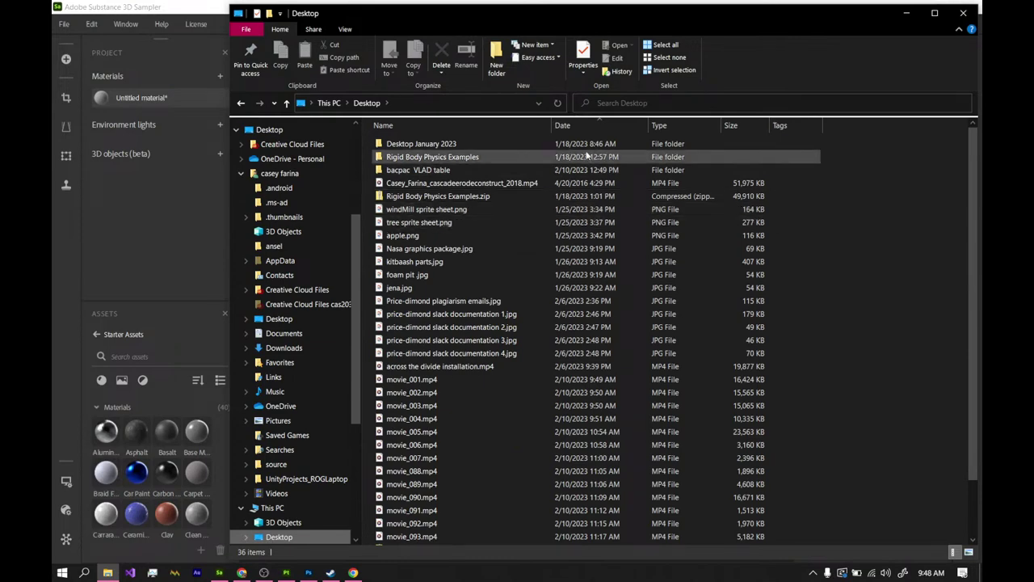
pyautogui.click(584, 125)
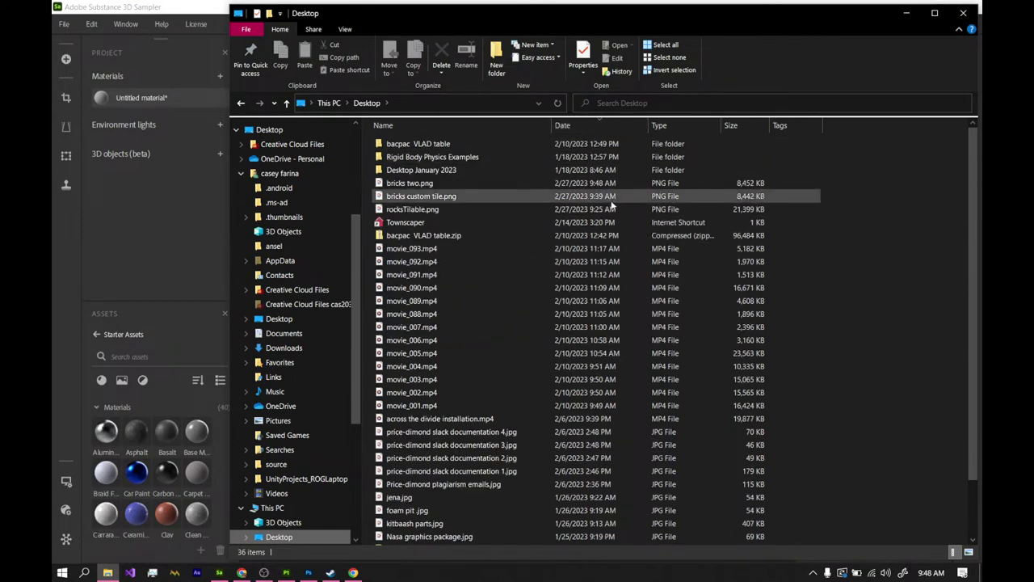
pyautogui.click(497, 196)
pyautogui.moveTo(597, 13); pyautogui.dragTo(435, 249)
pyautogui.moveTo(913, 167); pyautogui.dragTo(886, 163)
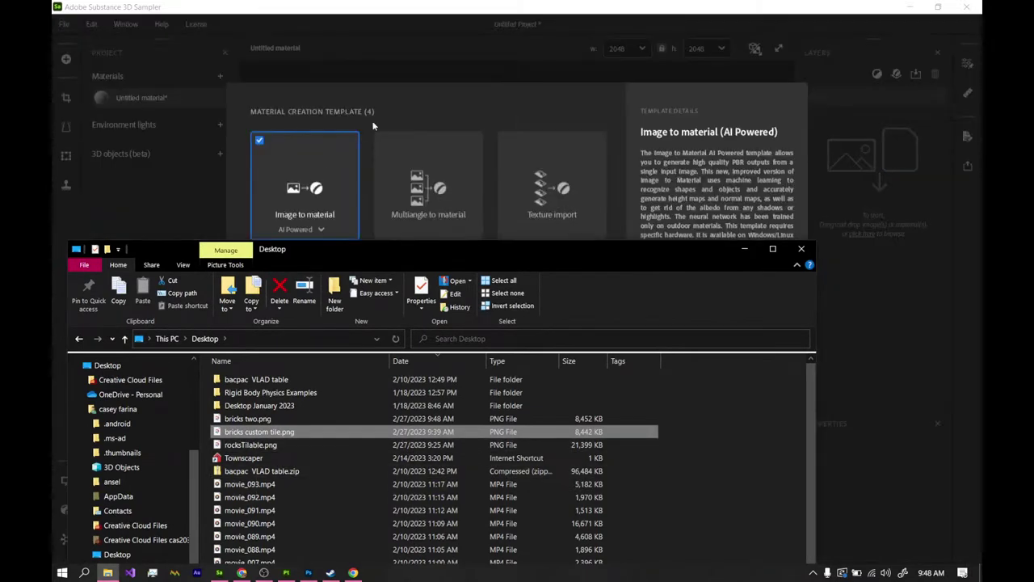
pyautogui.click(371, 115)
pyautogui.click(770, 471)
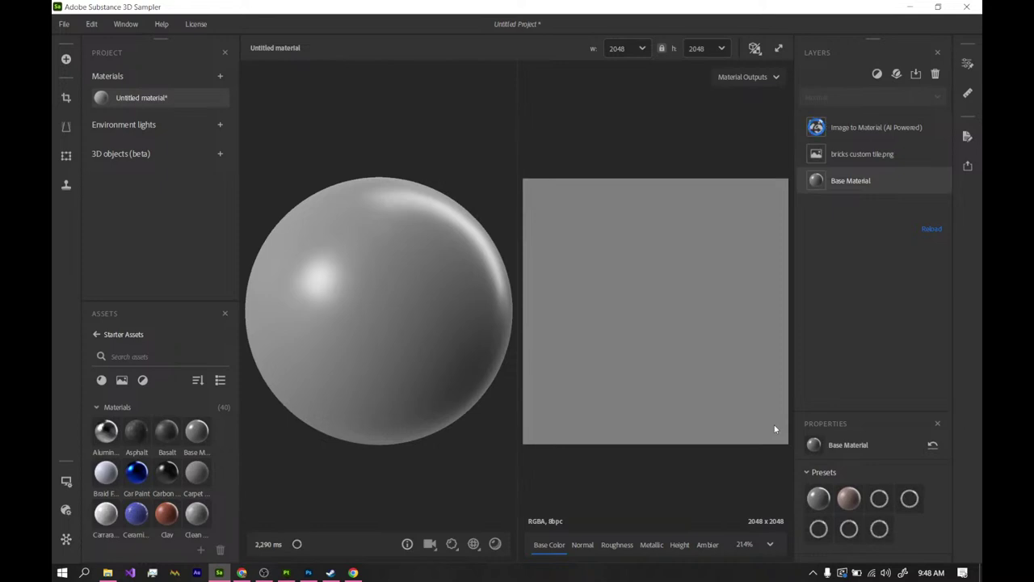
# Step: Wait for Image to Material (AI Powered) to render the grey stone bricks from bricks custom tile.png
pyautogui.moveTo(855, 497)
pyautogui.moveTo(349, 573)
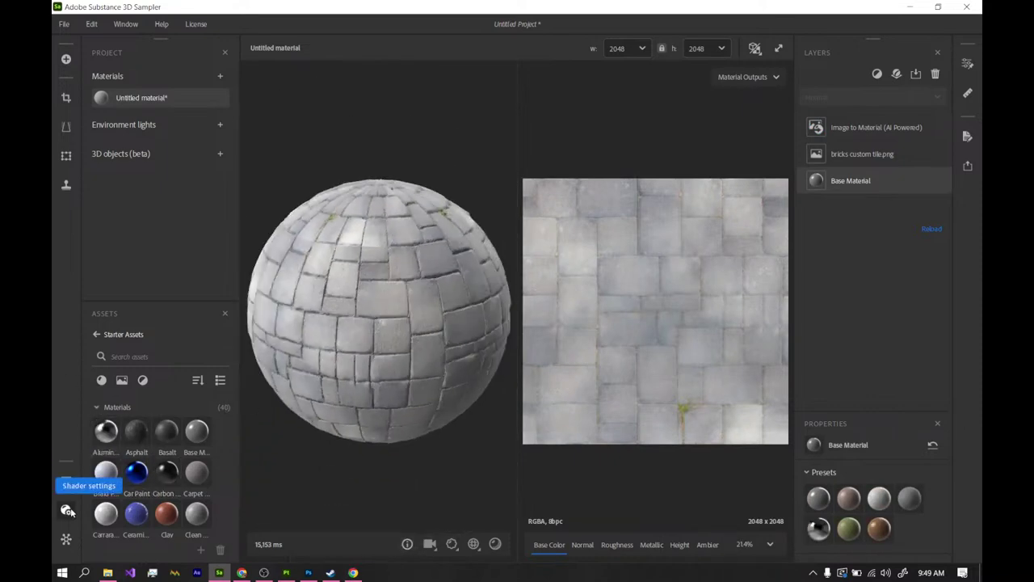
pyautogui.scroll(-6, 153, 453)
pyautogui.scroll(4, 158, 437)
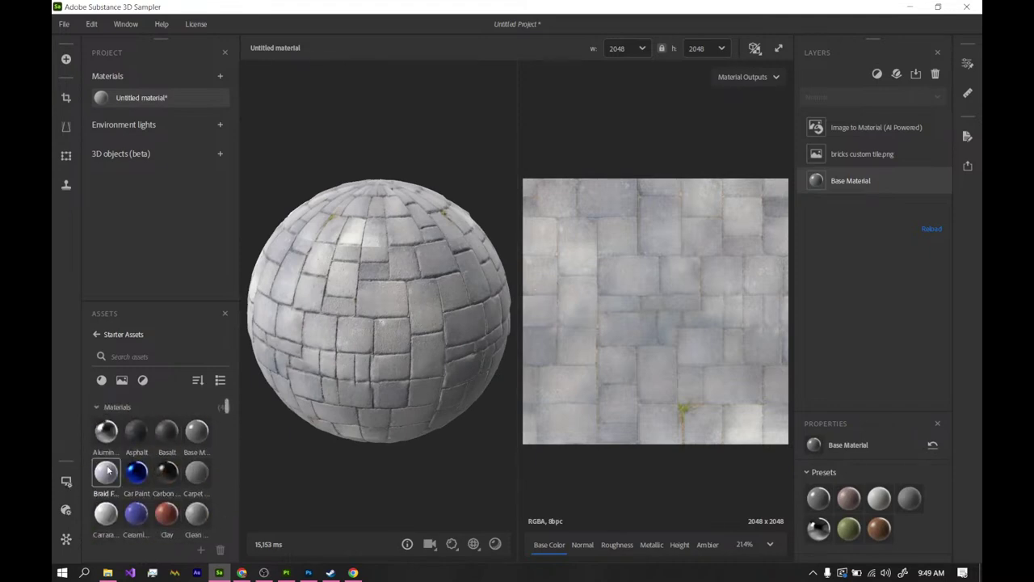
# Step: Switch the viewer preview mesh from sphere to Cube
pyautogui.click(66, 481)
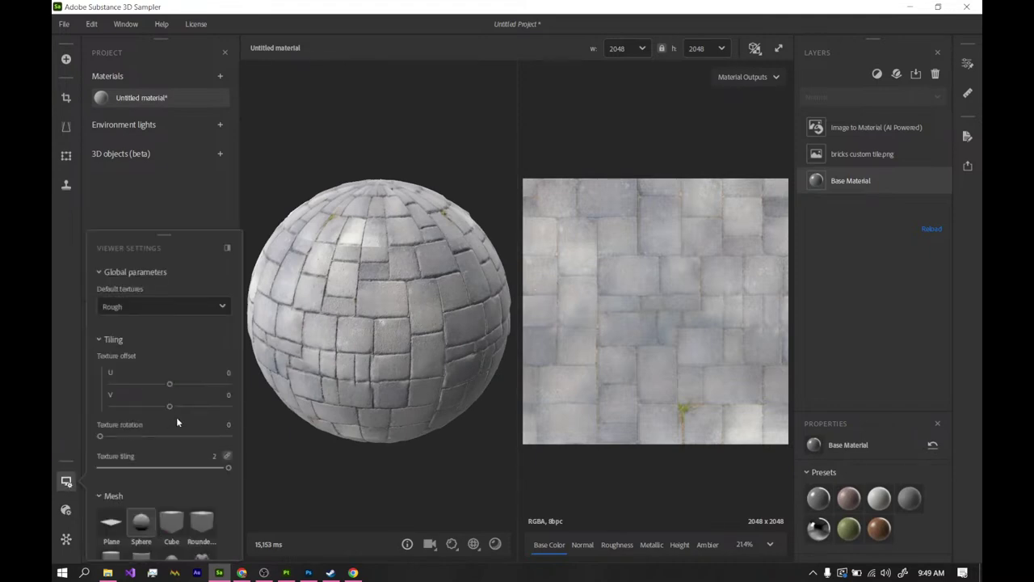
pyautogui.scroll(-5, 178, 526)
pyautogui.scroll(2, 194, 404)
pyautogui.scroll(3, 205, 356)
pyautogui.click(166, 518)
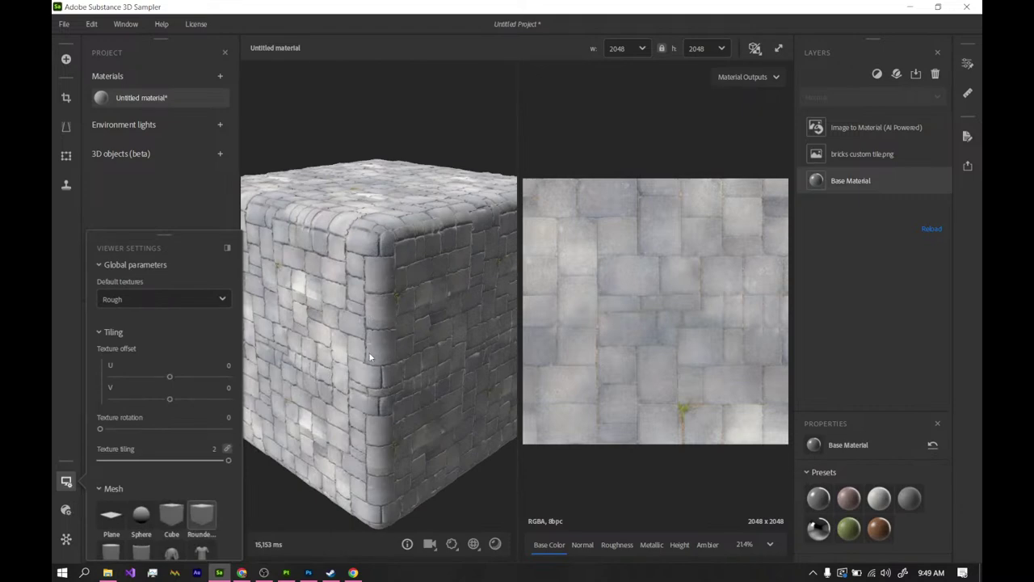
# Step: Orbit the cube to inspect the brick material on its front, side and top faces
pyautogui.moveTo(364, 353); pyautogui.dragTo(402, 394)
pyautogui.moveTo(406, 388); pyautogui.dragTo(464, 381)
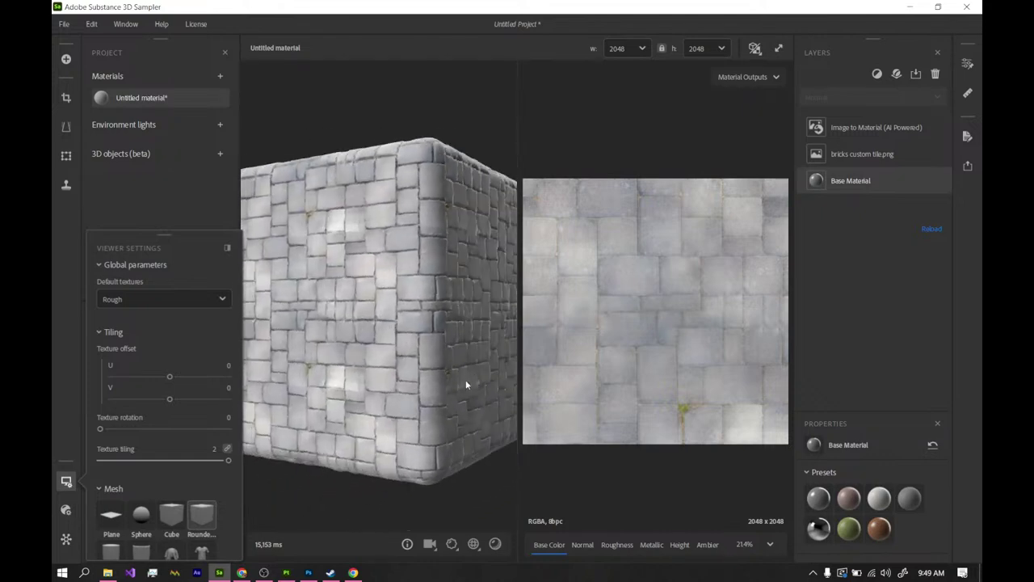
pyautogui.moveTo(371, 323); pyautogui.dragTo(390, 439)
pyautogui.scroll(5, 389, 321)
pyautogui.scroll(-5, 393, 374)
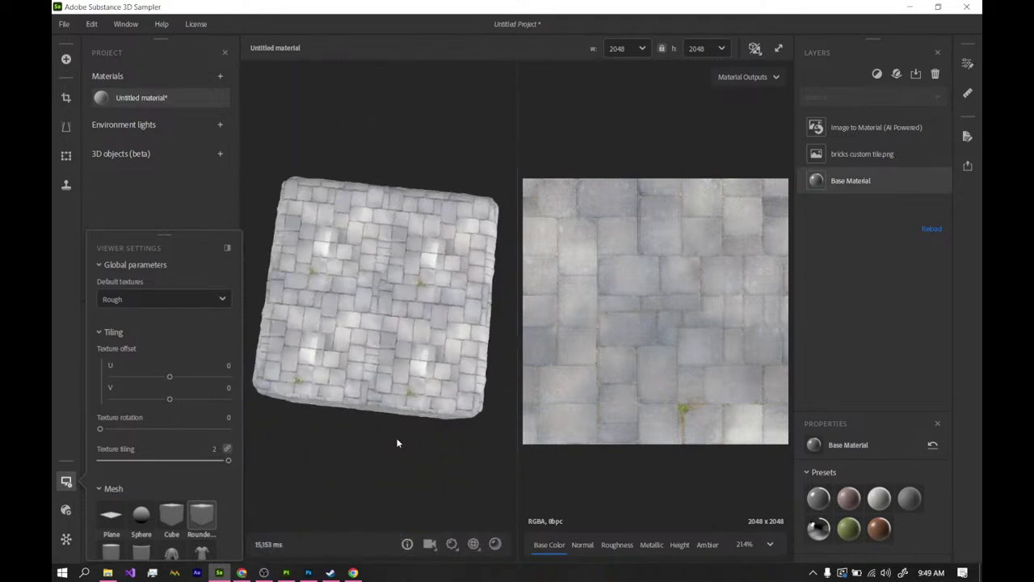
pyautogui.scroll(5, 383, 347)
pyautogui.moveTo(383, 347); pyautogui.dragTo(393, 396)
pyautogui.scroll(-5, 388, 373)
pyautogui.moveTo(356, 291); pyautogui.dragTo(404, 285)
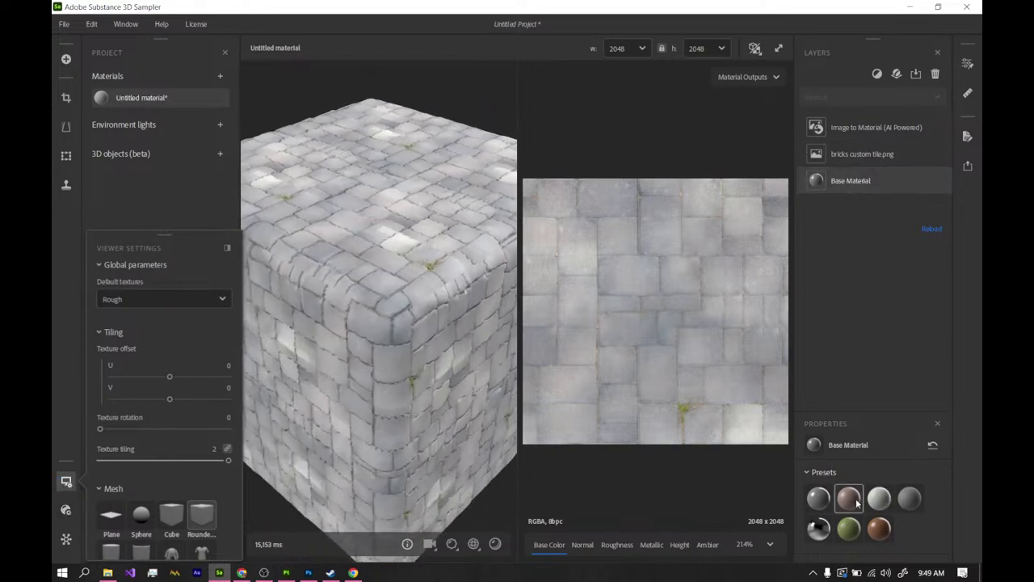
pyautogui.moveTo(855, 502)
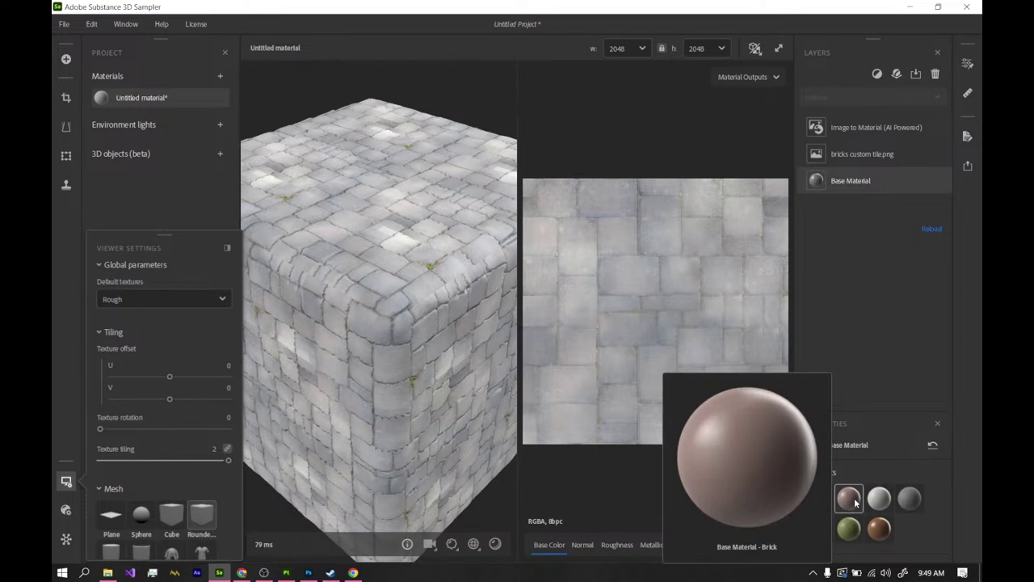
pyautogui.press('space')
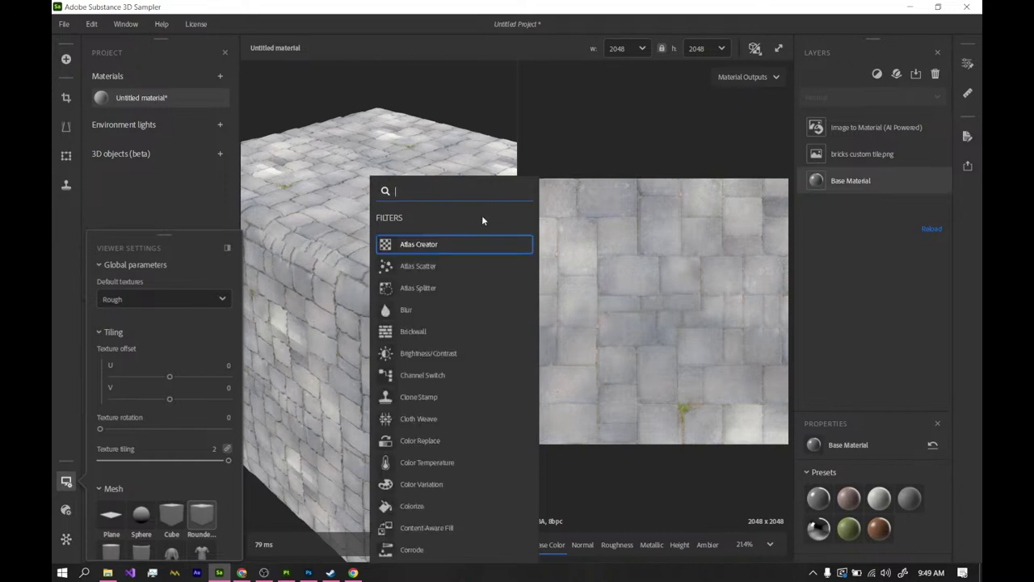
pyautogui.click(338, 232)
pyautogui.moveTo(333, 333); pyautogui.dragTo(355, 355)
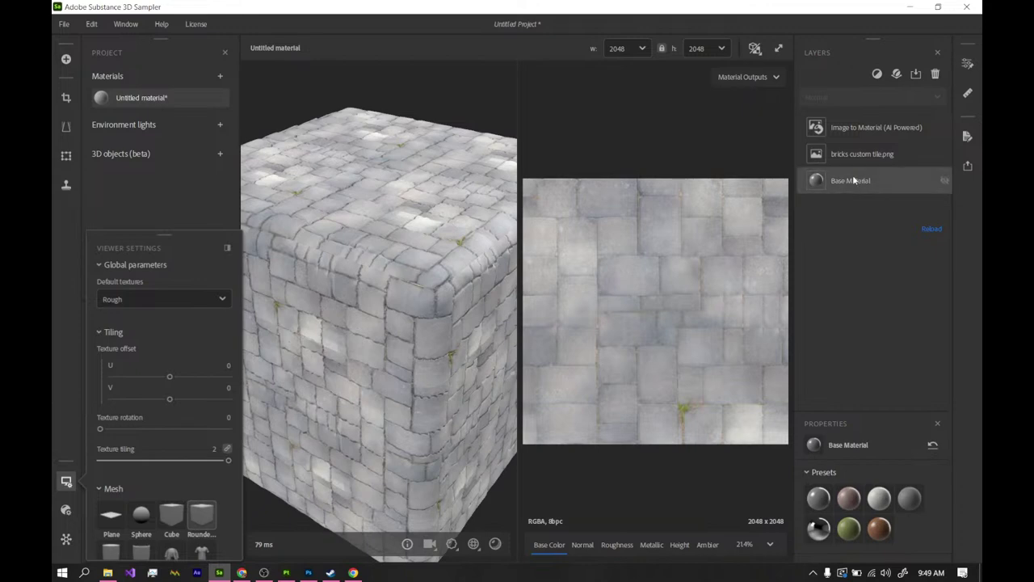
# Step: Add a new material and import rocksTilable.png into it via the AI-powered template
pyautogui.click(221, 77)
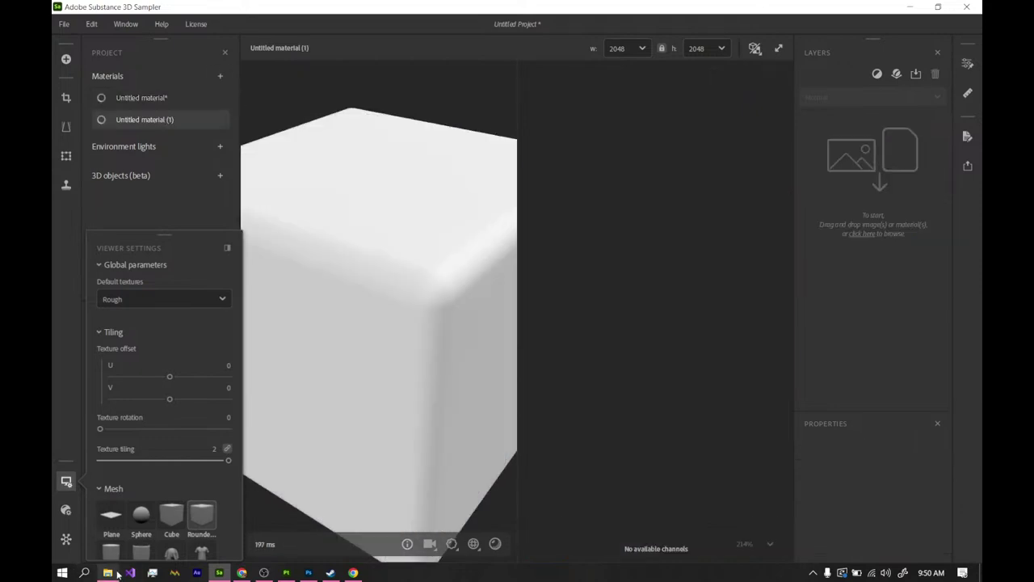
pyautogui.click(107, 572)
pyautogui.moveTo(257, 445); pyautogui.dragTo(862, 153)
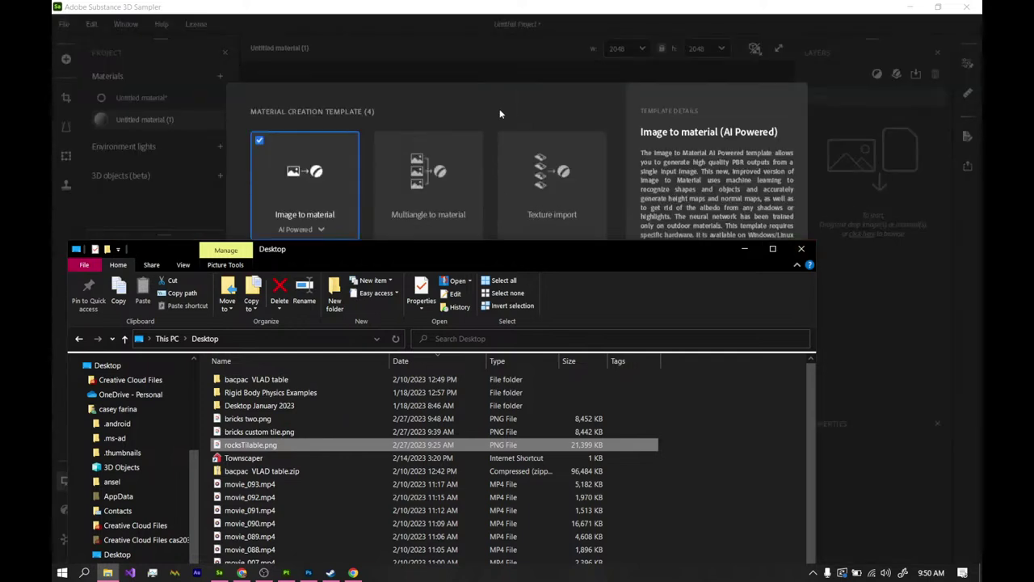
pyautogui.click(771, 472)
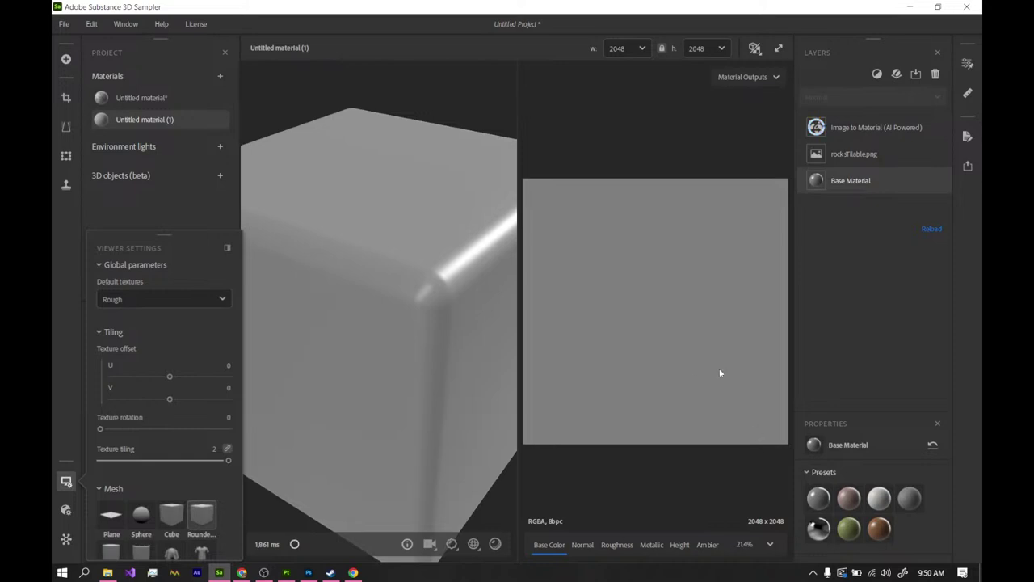
# Step: Switch Chrome to the YouTube live stream tab and minimize it to reveal Sampler
pyautogui.click(241, 572)
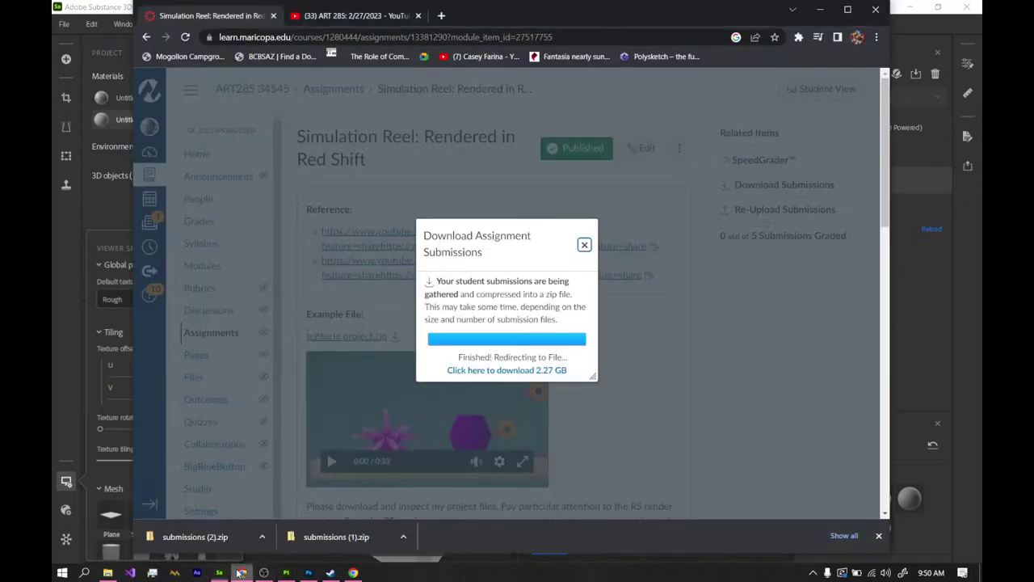
pyautogui.click(347, 16)
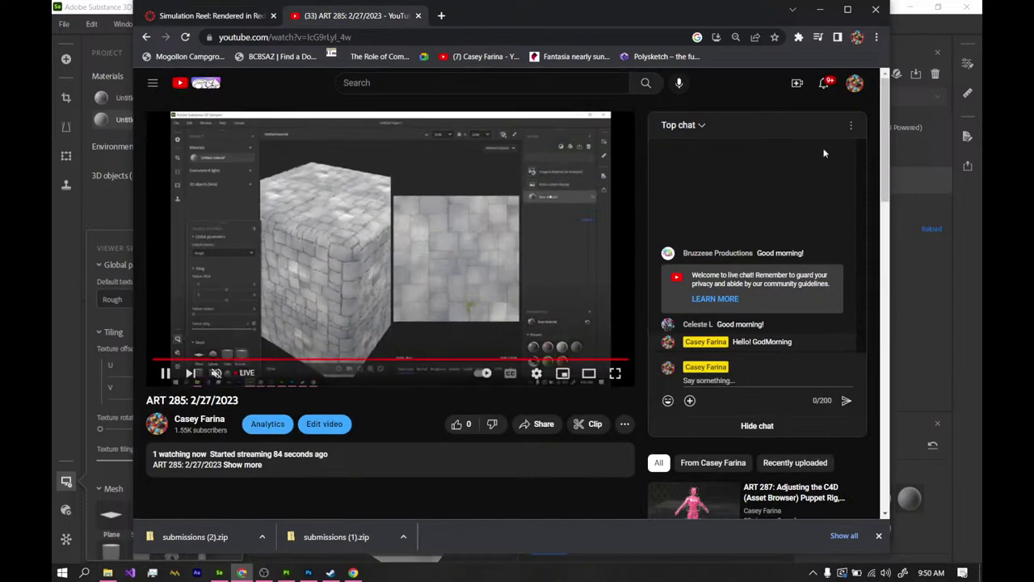
pyautogui.click(819, 9)
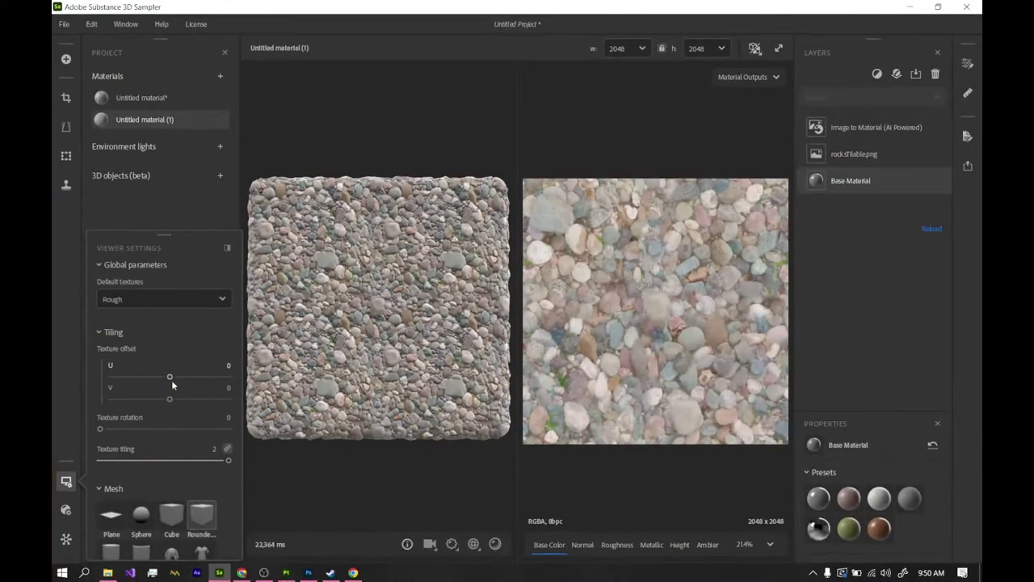
# Step: Offset the preview texture to V 0.52 and lower viewer texture tiling to 1.77
pyautogui.moveTo(169, 376); pyautogui.dragTo(200, 403)
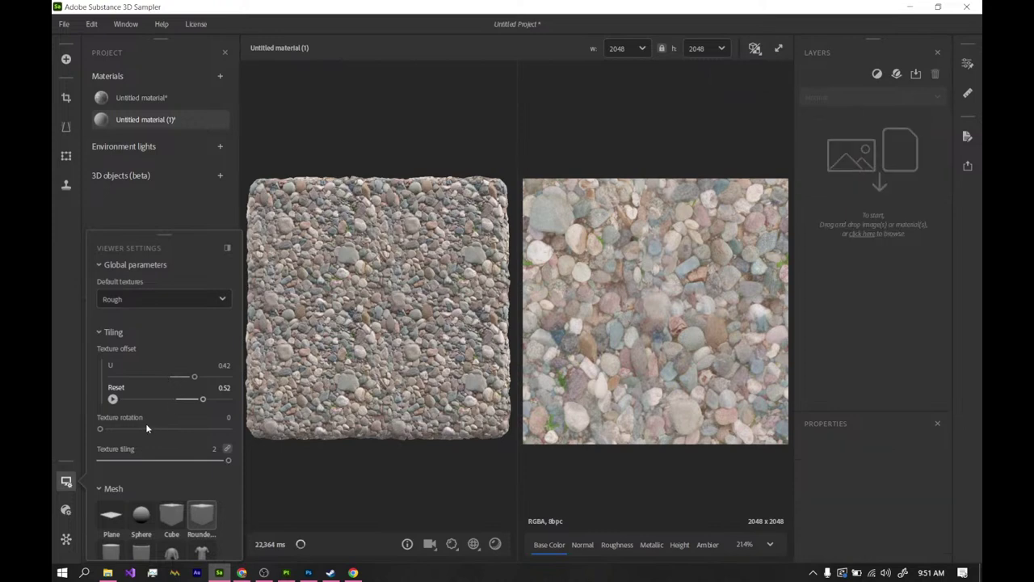
pyautogui.moveTo(228, 460)
pyautogui.mouseDown()
pyautogui.moveTo(199, 460)
pyautogui.moveTo(211, 461)
pyautogui.mouseUp()
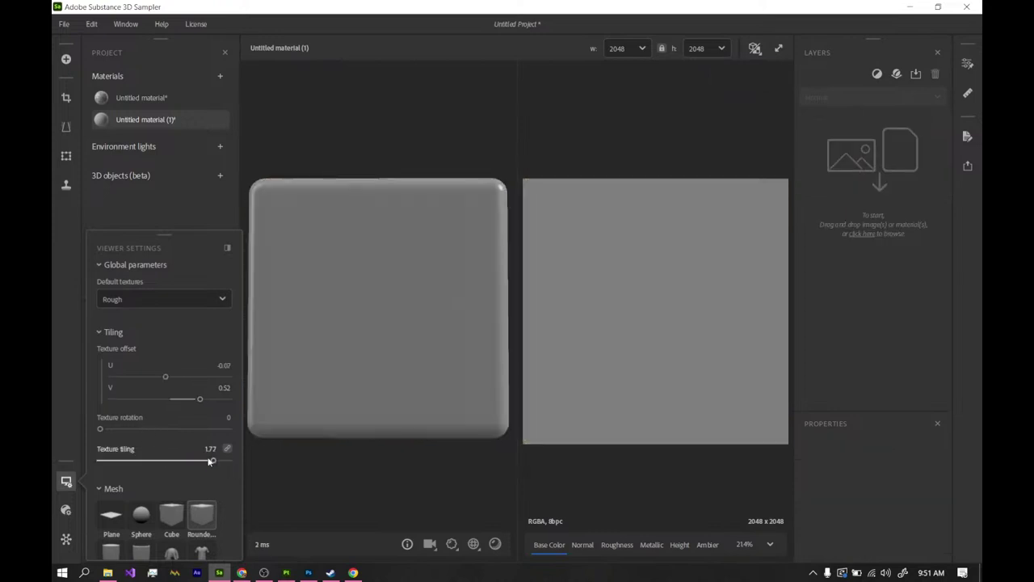
# Step: Reset the U and V texture offsets to 0 and set texture tiling to 1.73
pyautogui.click(210, 448)
pyautogui.click(224, 365)
pyautogui.write('0')
pyautogui.click(223, 388)
pyautogui.write('0')
pyautogui.click(209, 461)
pyautogui.moveTo(207, 466)
pyautogui.mouseDown()
pyautogui.moveTo(191, 461)
pyautogui.moveTo(211, 461)
pyautogui.mouseUp()
pyautogui.scroll(-2, 347, 226)
pyautogui.scroll(5, 367, 291)
# Step: Re-import rocksTilable.png into Layers as an AI-powered Image to Material
pyautogui.click(108, 572)
pyautogui.click(254, 446)
pyautogui.moveTo(253, 449); pyautogui.dragTo(857, 156)
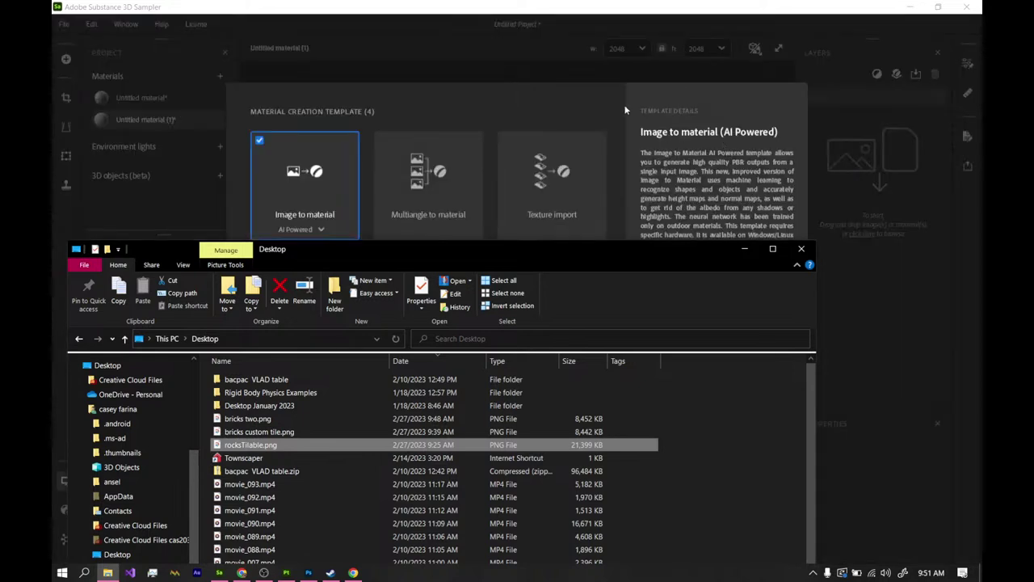
pyautogui.click(771, 471)
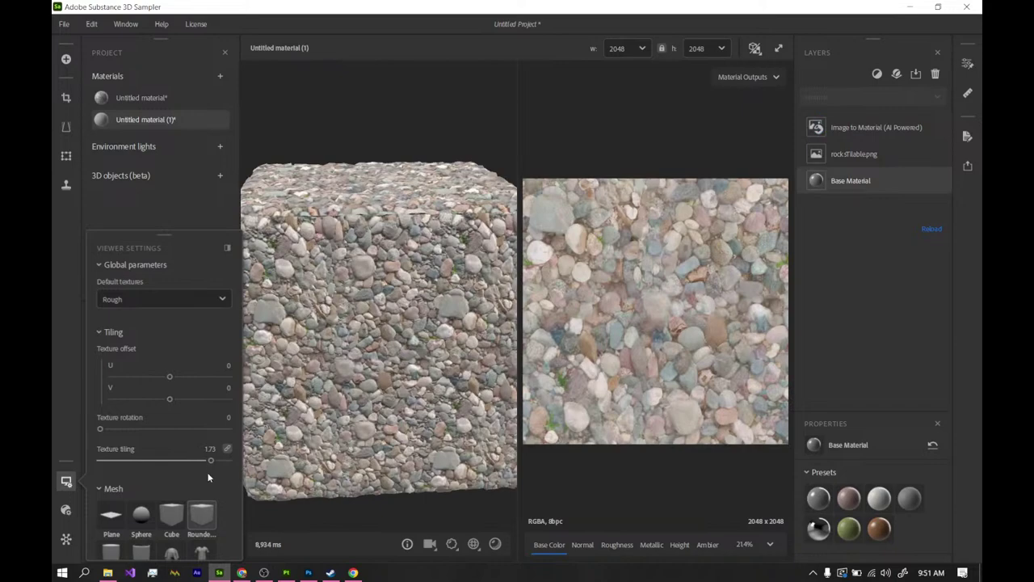
# Step: Drag the cube preview's texture tiling down to about 1.17 so the pebbles appear larger
pyautogui.moveTo(211, 460); pyautogui.dragTo(168, 460)
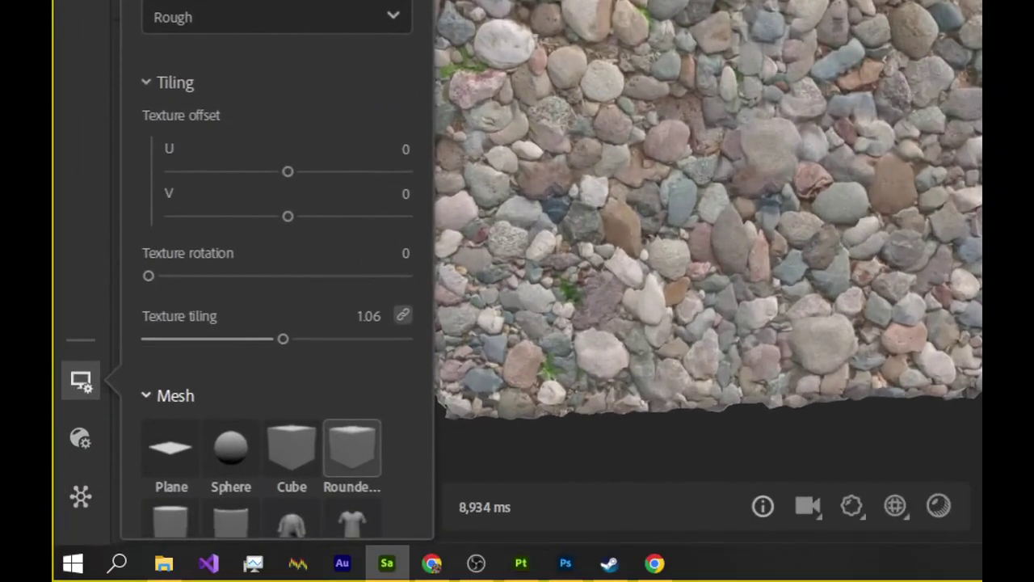
pyautogui.moveTo(301, 235)
pyautogui.mouseDown()
pyautogui.moveTo(53, 578)
pyautogui.moveTo(176, 313)
pyautogui.mouseUp()
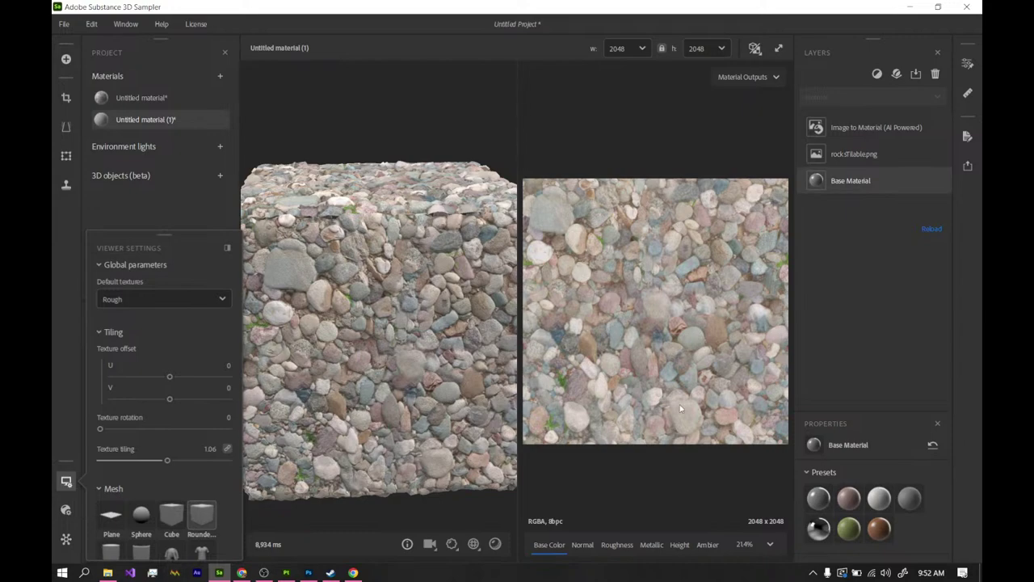
# Step: Set the viewer texture tiling to 2
pyautogui.moveTo(174, 459)
pyautogui.mouseDown()
pyautogui.moveTo(219, 460)
pyautogui.moveTo(173, 459)
pyautogui.mouseUp()
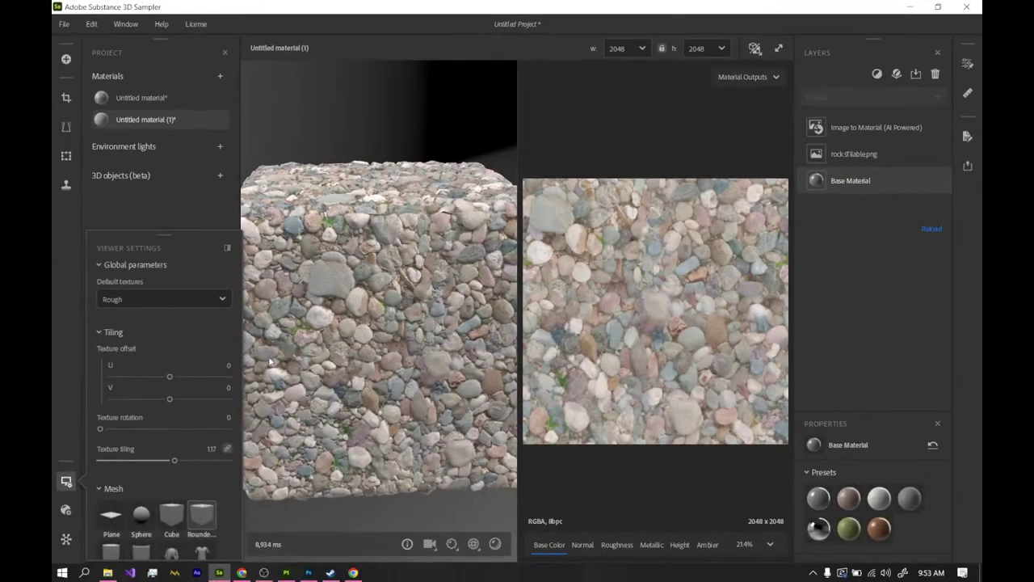
pyautogui.click(211, 448)
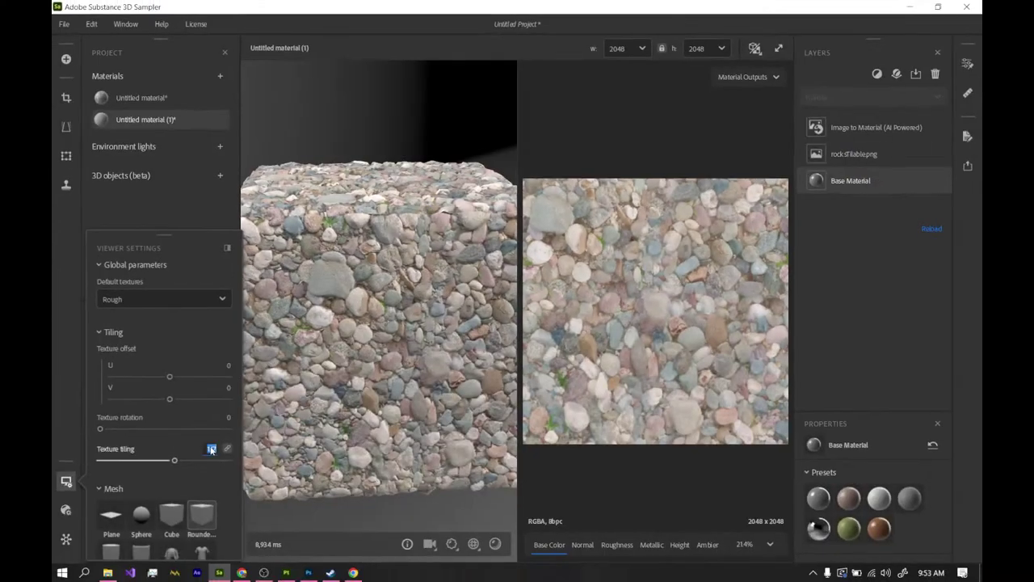
pyautogui.write('2')
pyautogui.press('Return')
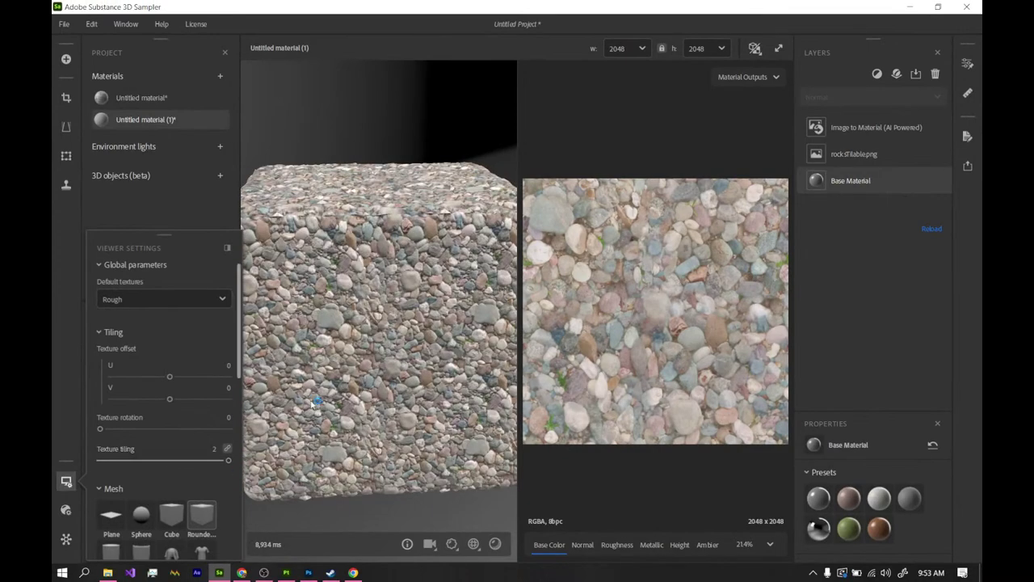
# Step: Raise texture tiling to 4, orbit the denser pebble cube, and widen the 3D view
pyautogui.moveTo(389, 196); pyautogui.dragTo(585, 143)
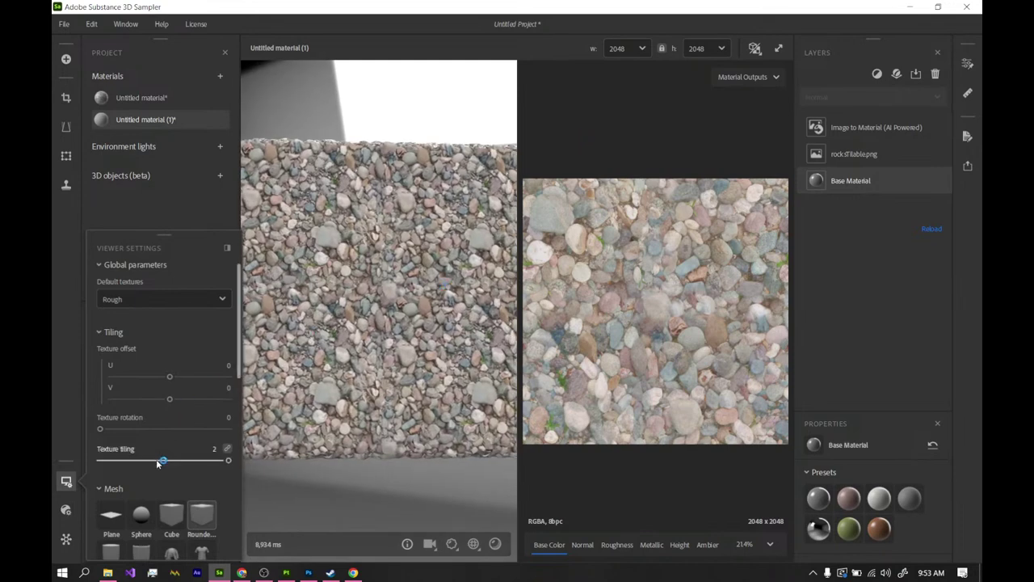
pyautogui.click(215, 450)
pyautogui.write('4')
pyautogui.press('Return')
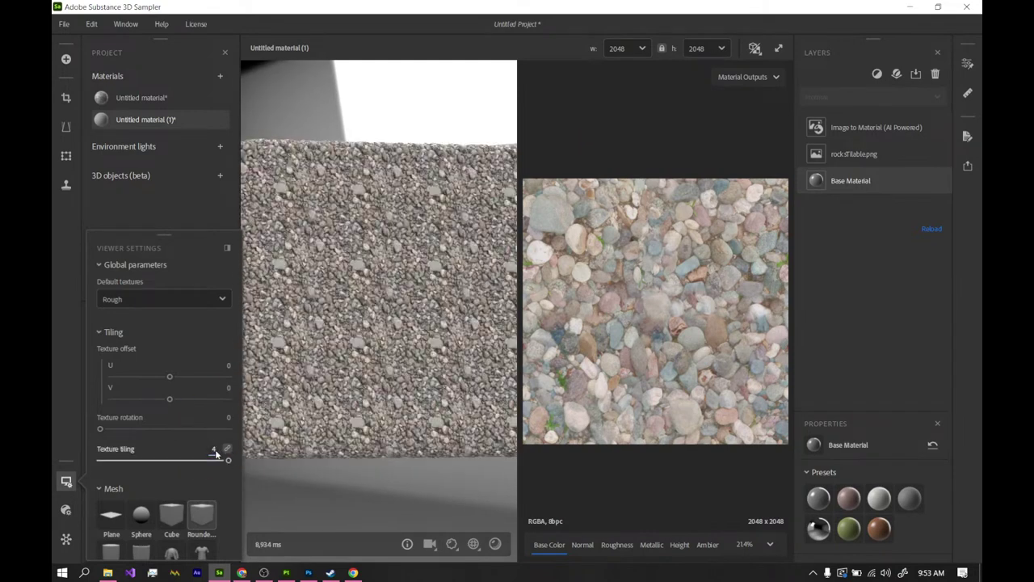
pyautogui.moveTo(267, 436); pyautogui.dragTo(387, 303)
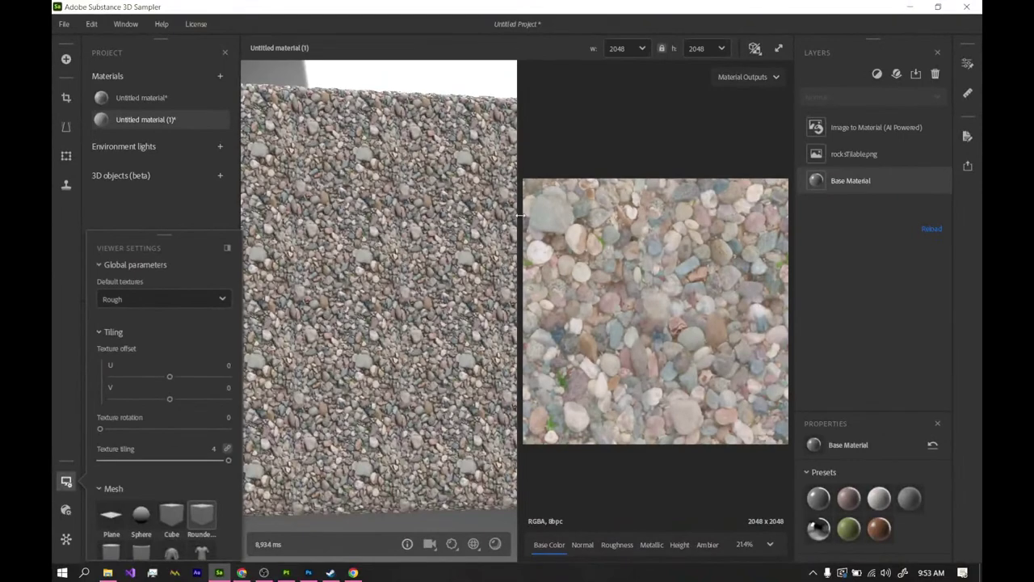
pyautogui.moveTo(523, 219); pyautogui.dragTo(669, 207)
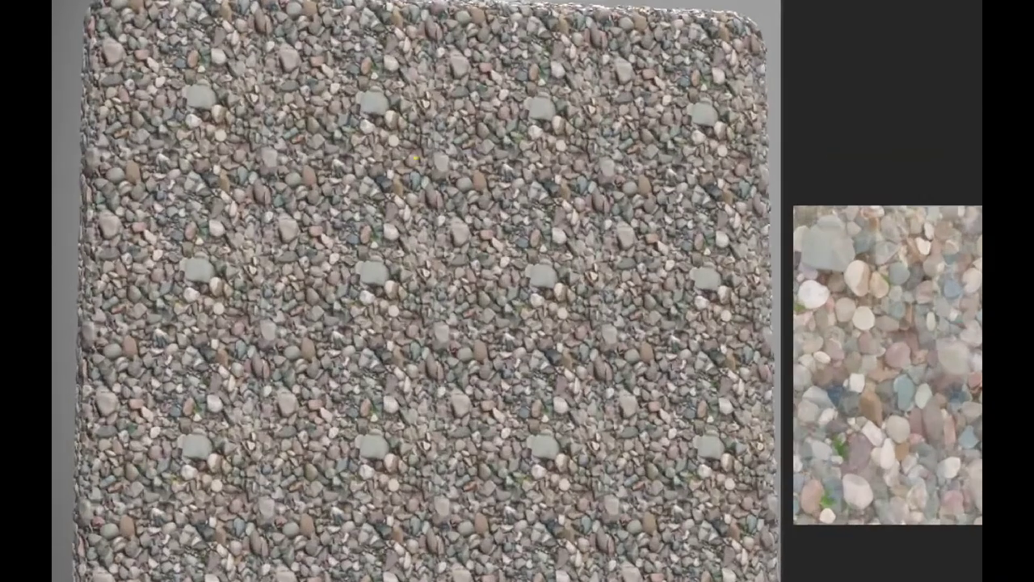
# Step: Lower pebble texture tiling to 1.69, then orbit to view the cube's top, corner and left side
pyautogui.moveTo(426, 153)
pyautogui.mouseDown()
pyautogui.moveTo(375, 210)
pyautogui.moveTo(488, 143)
pyautogui.moveTo(548, 180)
pyautogui.mouseUp()
pyautogui.moveTo(701, 42); pyautogui.dragTo(715, 35)
pyautogui.moveTo(689, 256)
pyautogui.mouseDown()
pyautogui.moveTo(640, 302)
pyautogui.moveTo(691, 257)
pyautogui.mouseUp()
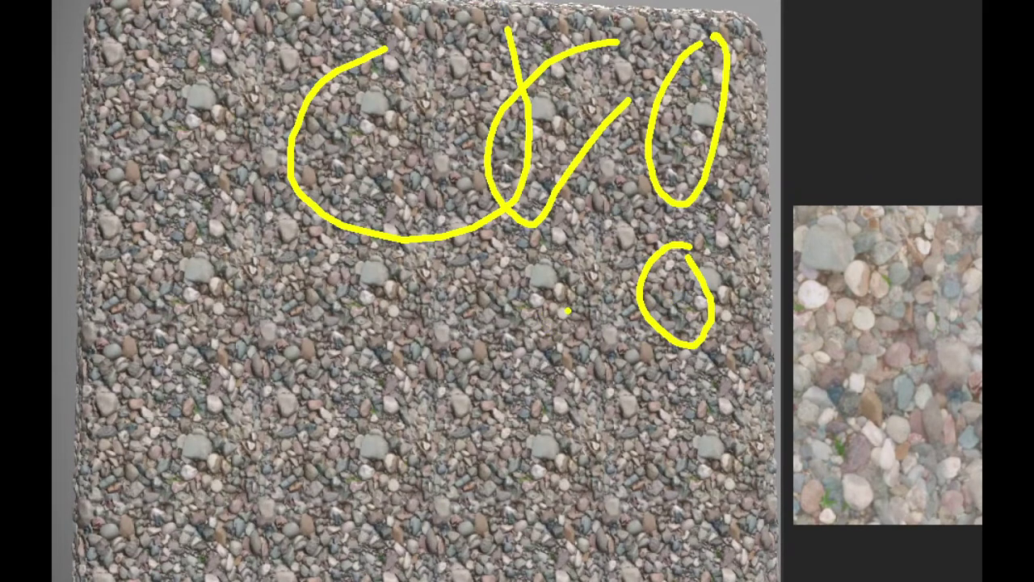
pyautogui.press('Escape')
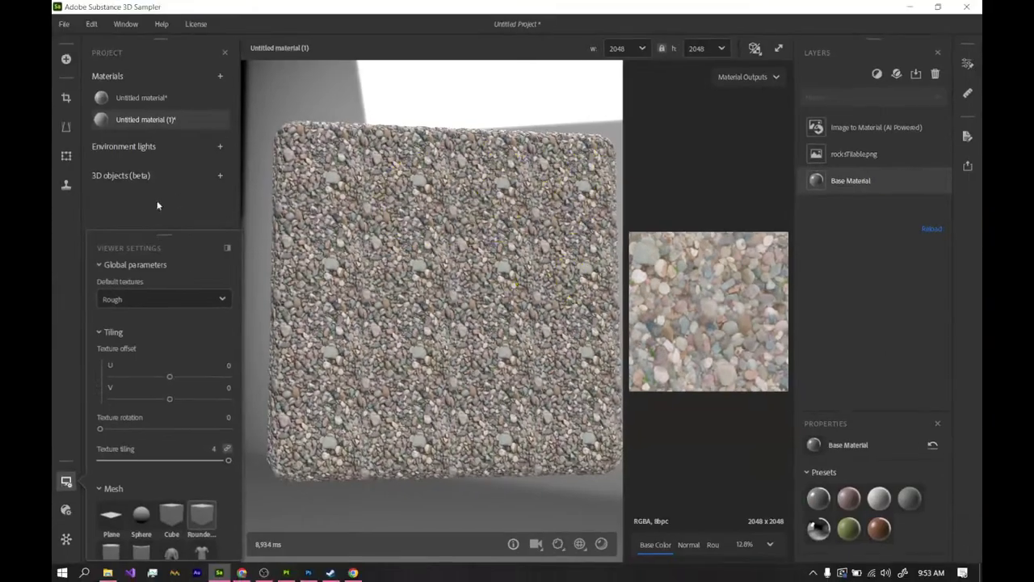
pyautogui.moveTo(228, 459); pyautogui.dragTo(154, 460)
pyautogui.moveTo(391, 300); pyautogui.dragTo(412, 476)
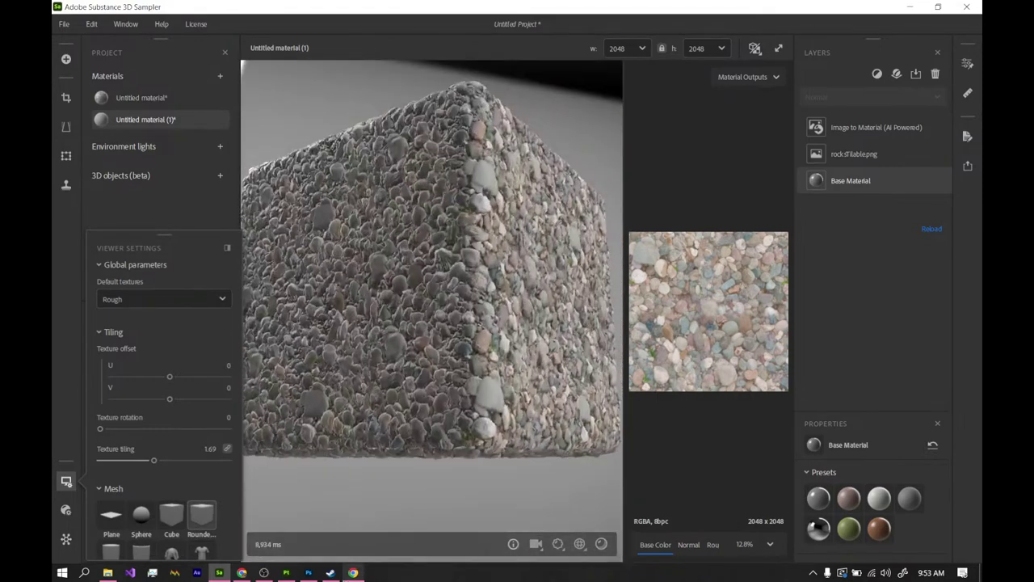
pyautogui.moveTo(453, 356); pyautogui.dragTo(497, 309)
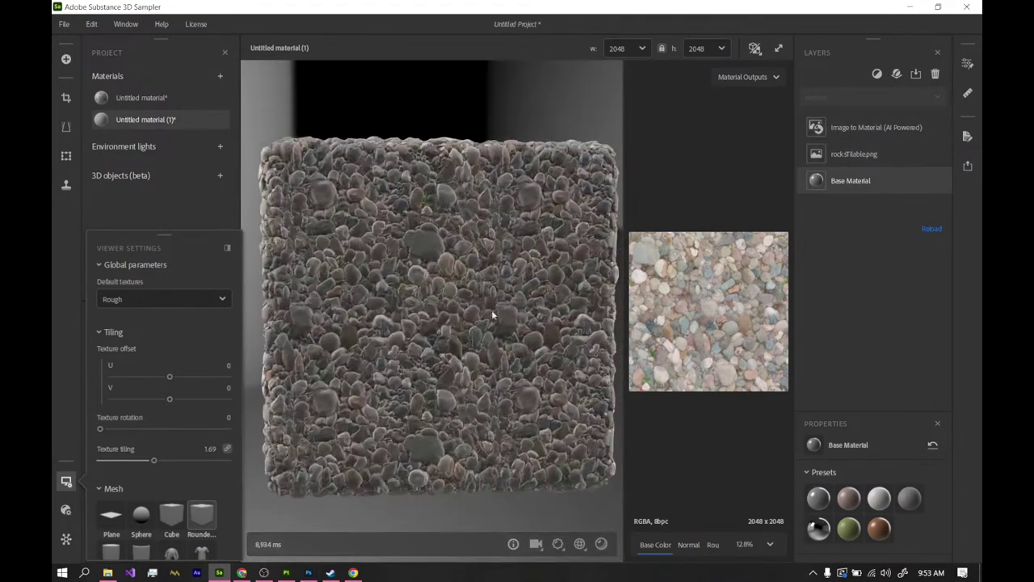
pyautogui.moveTo(447, 361); pyautogui.dragTo(433, 345)
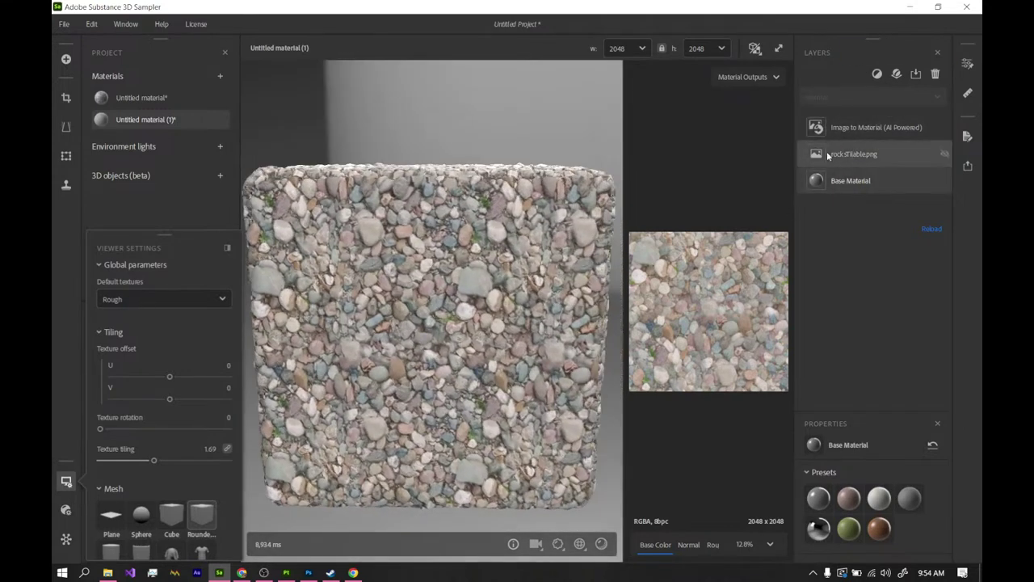
pyautogui.moveTo(361, 368); pyautogui.dragTo(450, 353)
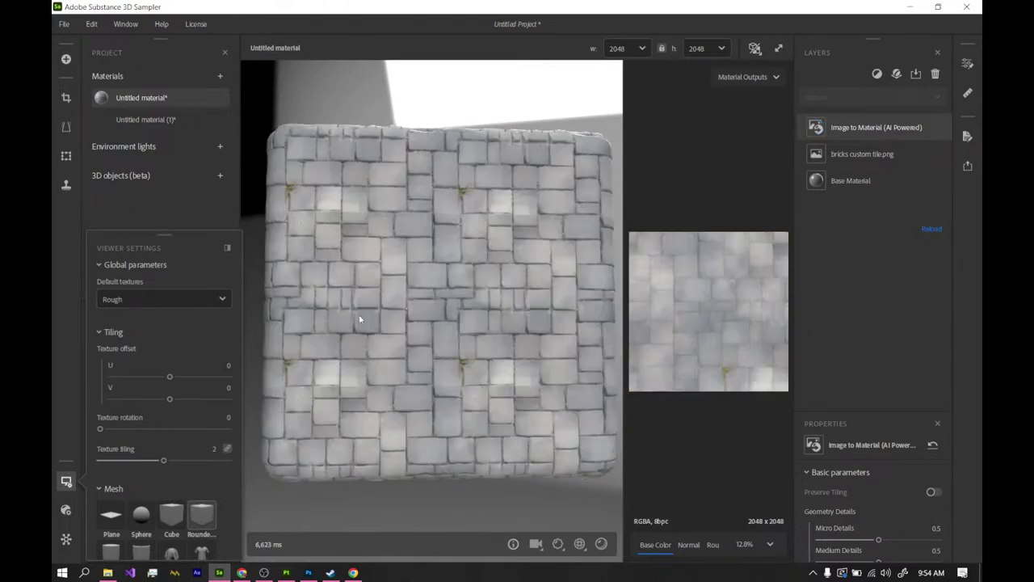
# Step: Orbit the brick cube, then switch back to pebble material Untitled material (1) and compare its faces
pyautogui.moveTo(383, 319); pyautogui.dragTo(856, 355)
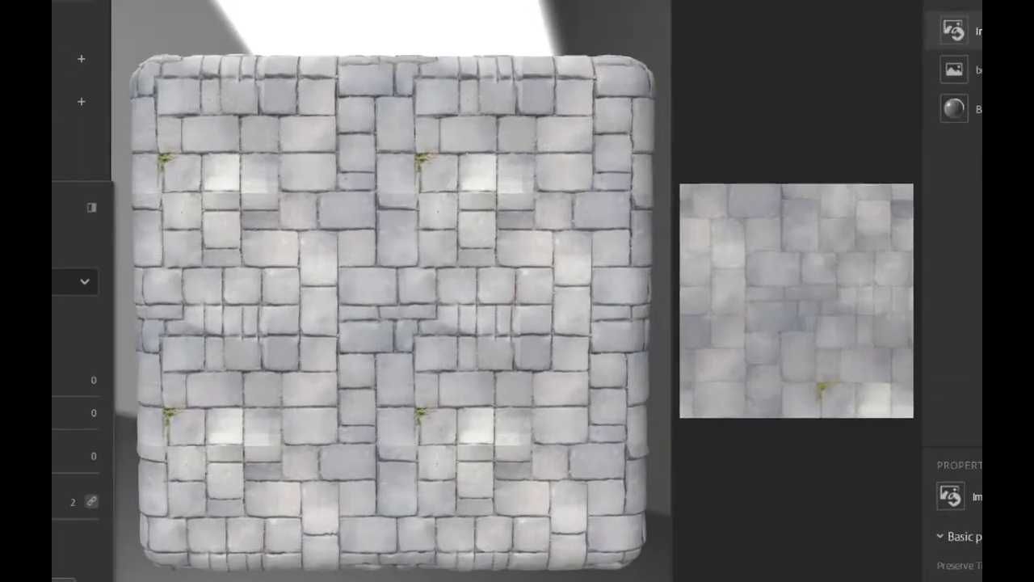
pyautogui.moveTo(580, 166)
pyautogui.mouseDown()
pyautogui.moveTo(335, 127)
pyautogui.moveTo(493, 103)
pyautogui.mouseUp()
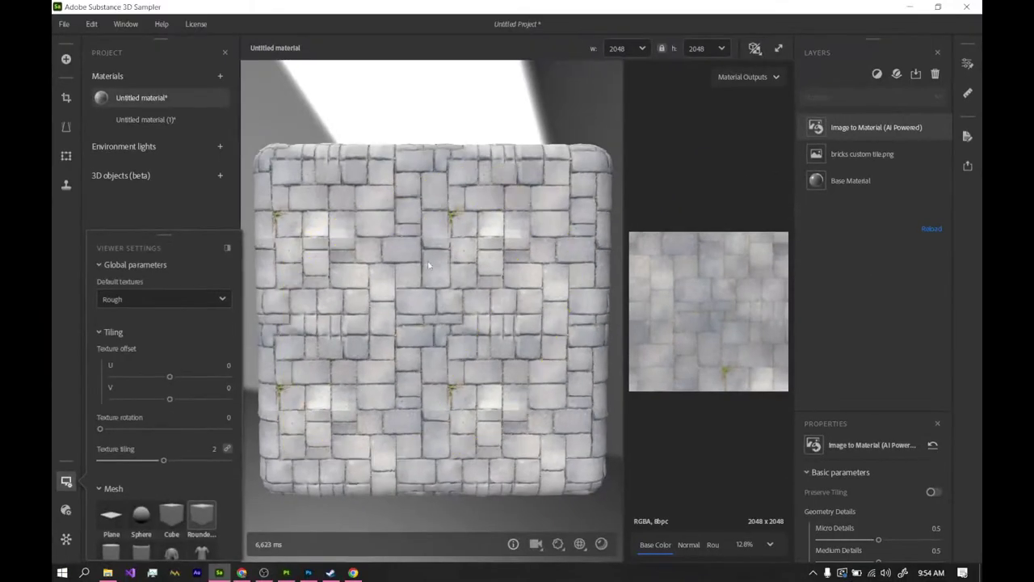
pyautogui.moveTo(447, 312); pyautogui.dragTo(677, 478)
pyautogui.moveTo(599, 407); pyautogui.dragTo(437, 274)
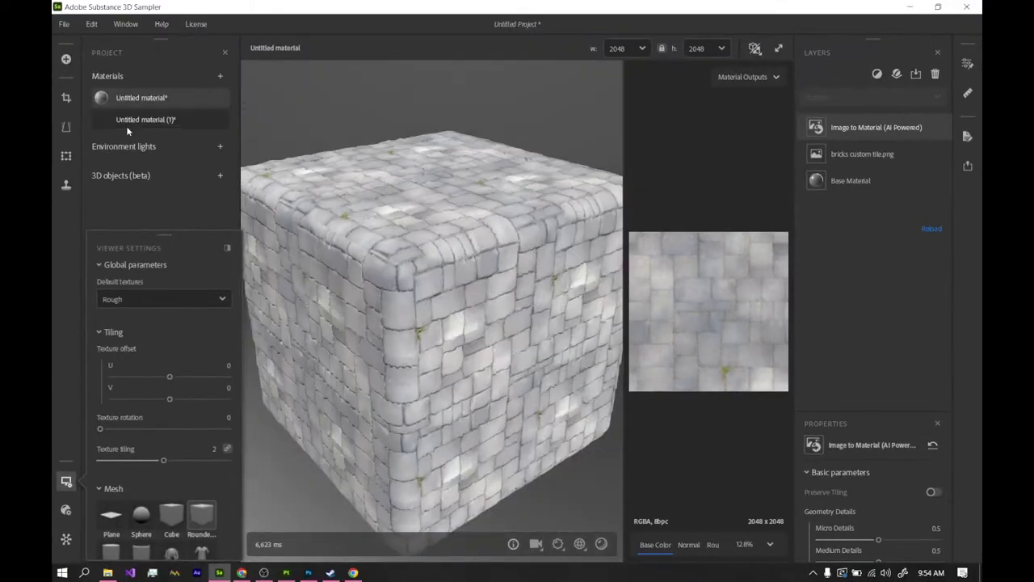
pyautogui.click(127, 127)
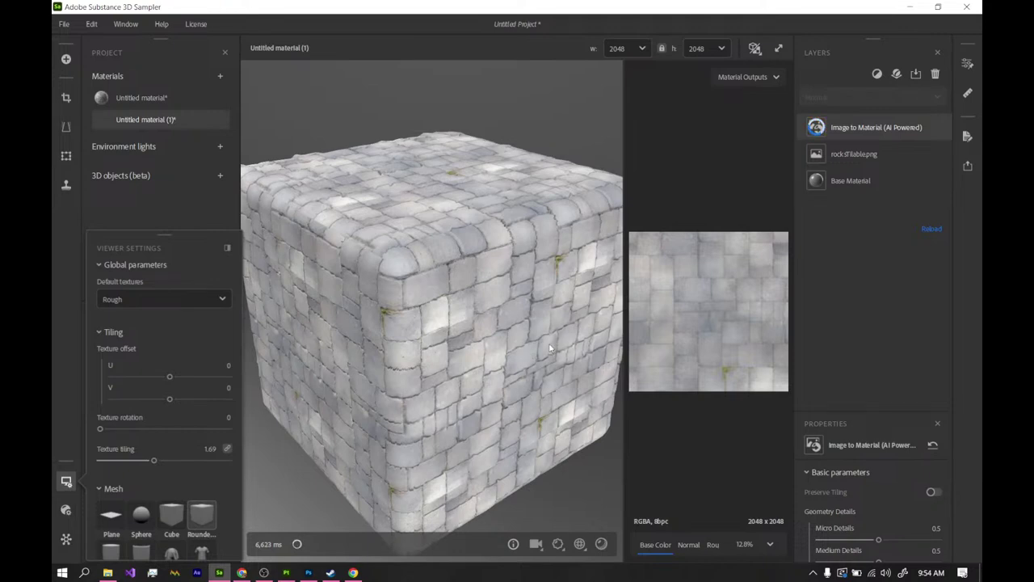
pyautogui.moveTo(549, 345); pyautogui.dragTo(454, 260)
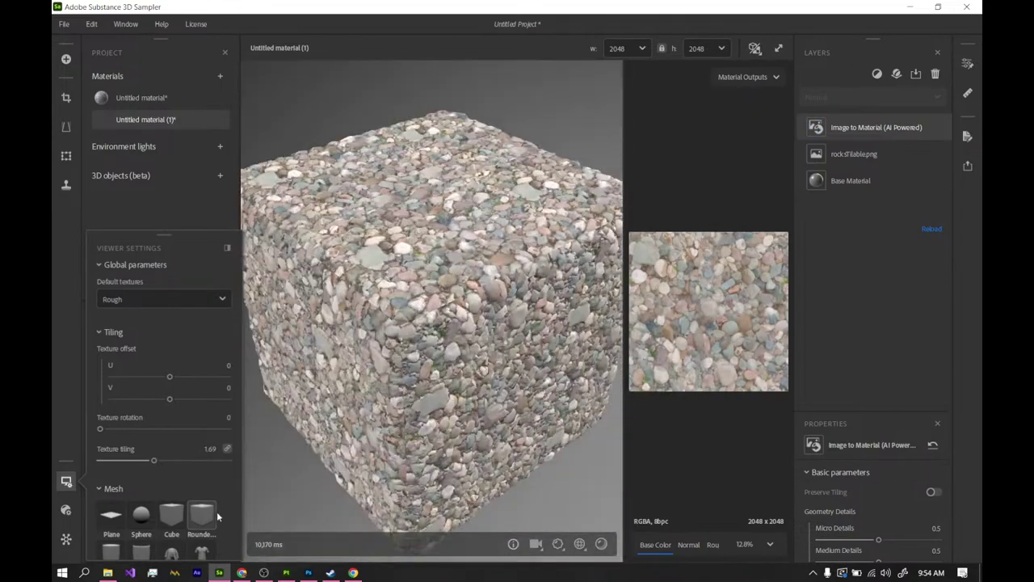
# Step: Bring up File Explorer, move it higher, and browse to the Downloads folder
pyautogui.click(117, 574)
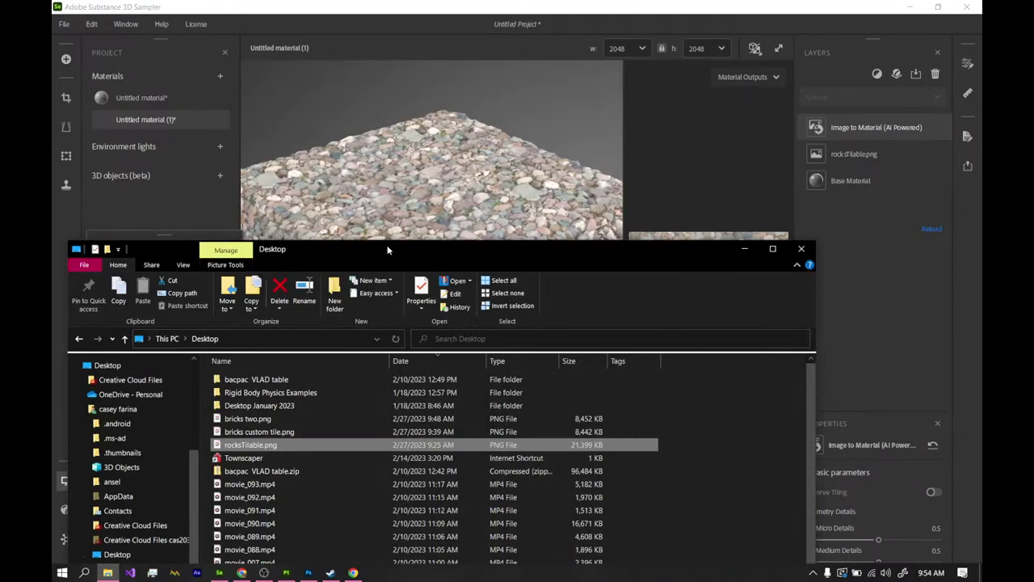
pyautogui.moveTo(391, 238); pyautogui.dragTo(463, 67)
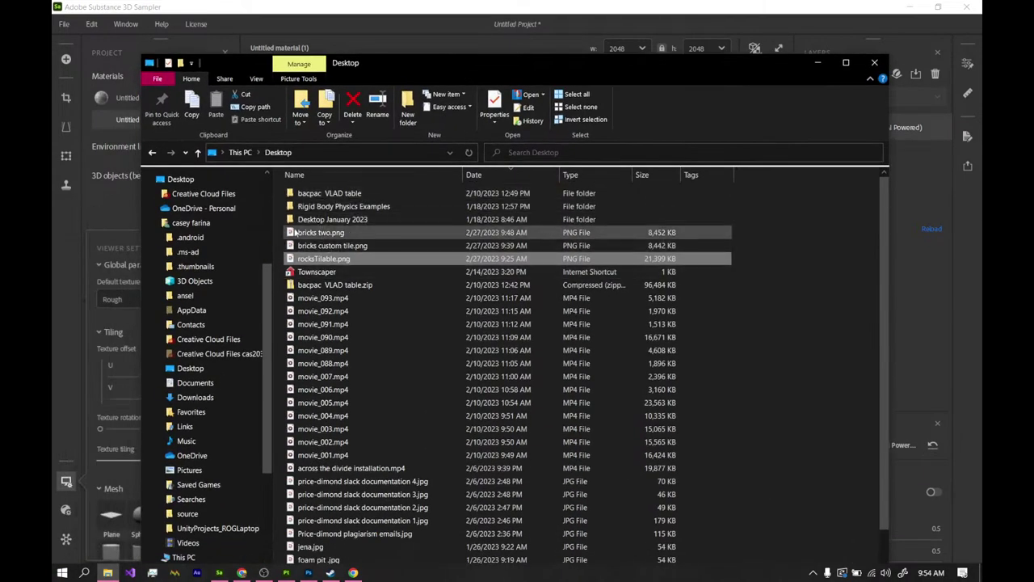
pyautogui.click(152, 223)
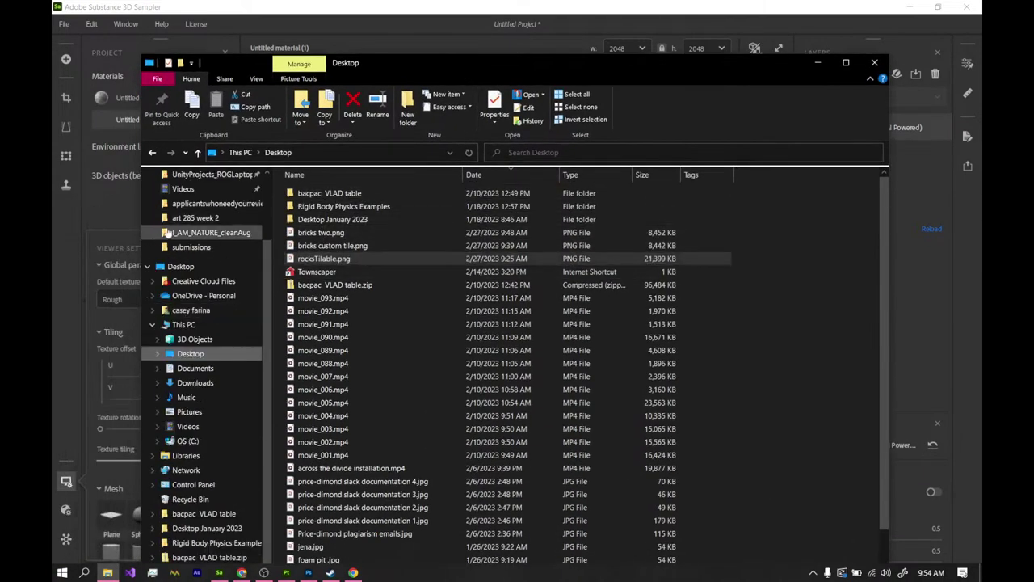
pyautogui.click(194, 382)
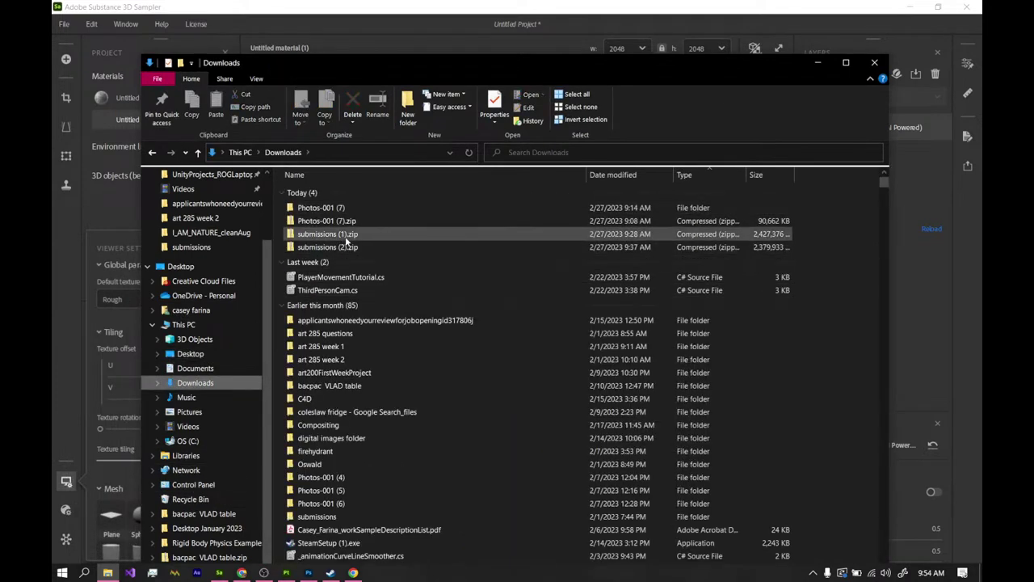
# Step: Extract submissions (1).zip with 7-Zip into its own "submissions (1)\" folder
pyautogui.click(346, 235)
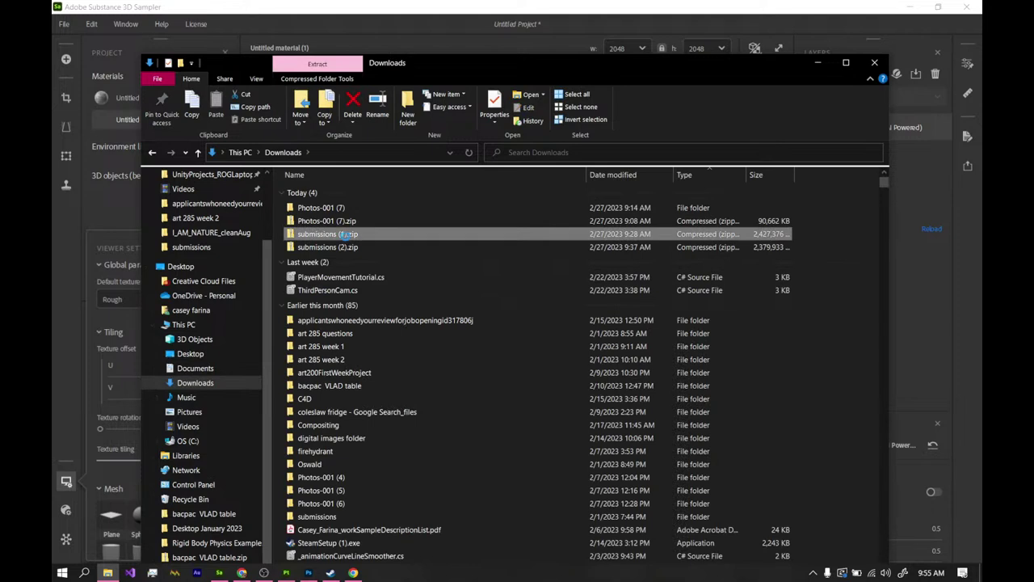
pyautogui.rightClick(346, 237)
pyautogui.moveTo(440, 320)
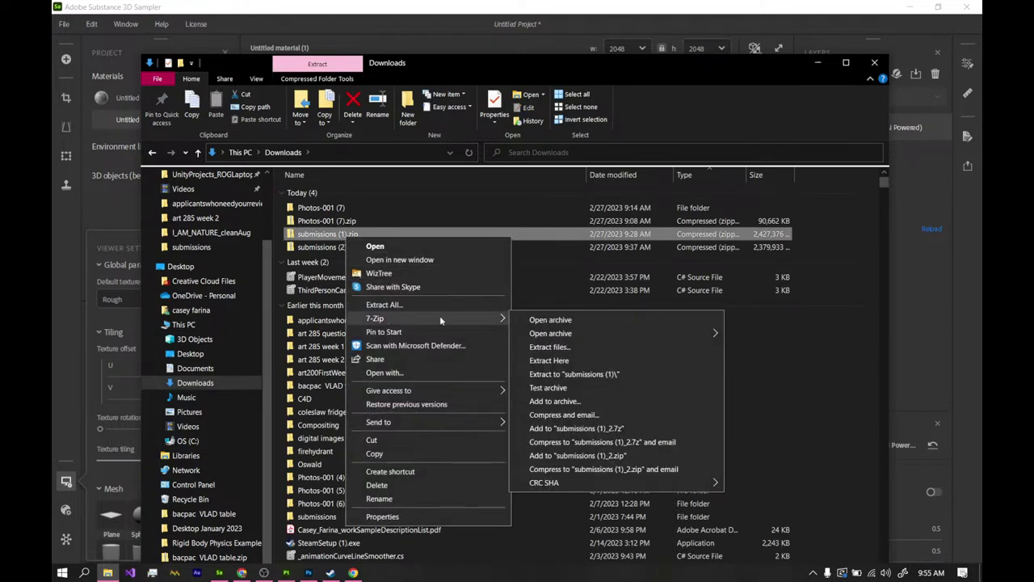
pyautogui.click(600, 374)
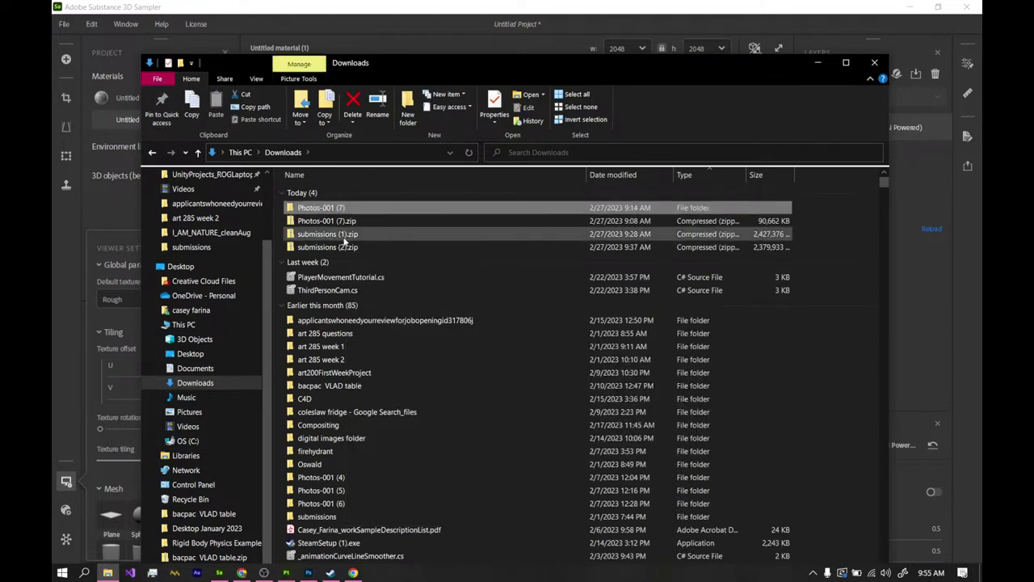
# Step: Rename submissions (1).zip, deleting the old name and keeping only the .zip extension
pyautogui.click(337, 236)
pyautogui.click(342, 234)
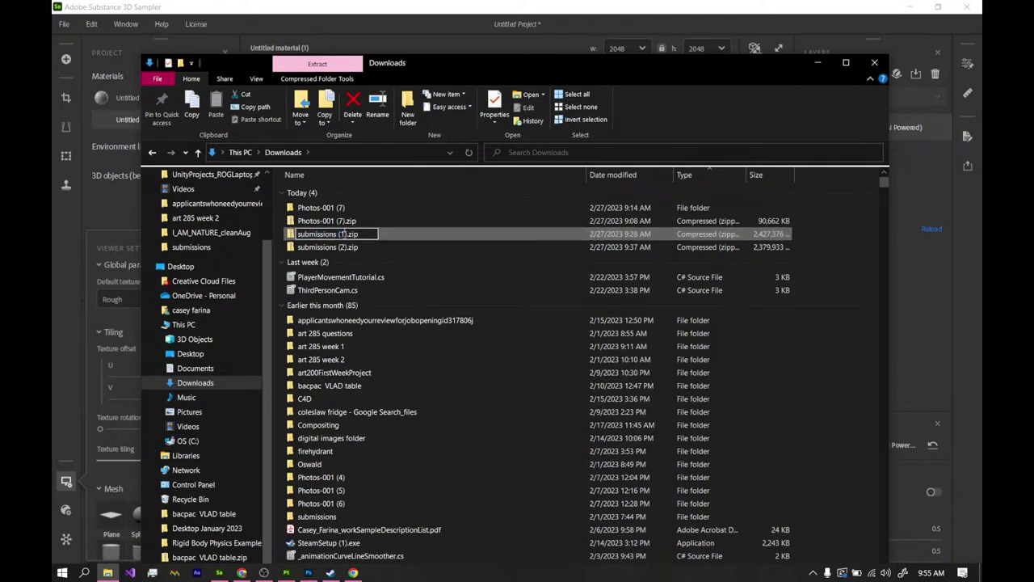
pyautogui.moveTo(342, 235); pyautogui.dragTo(220, 240)
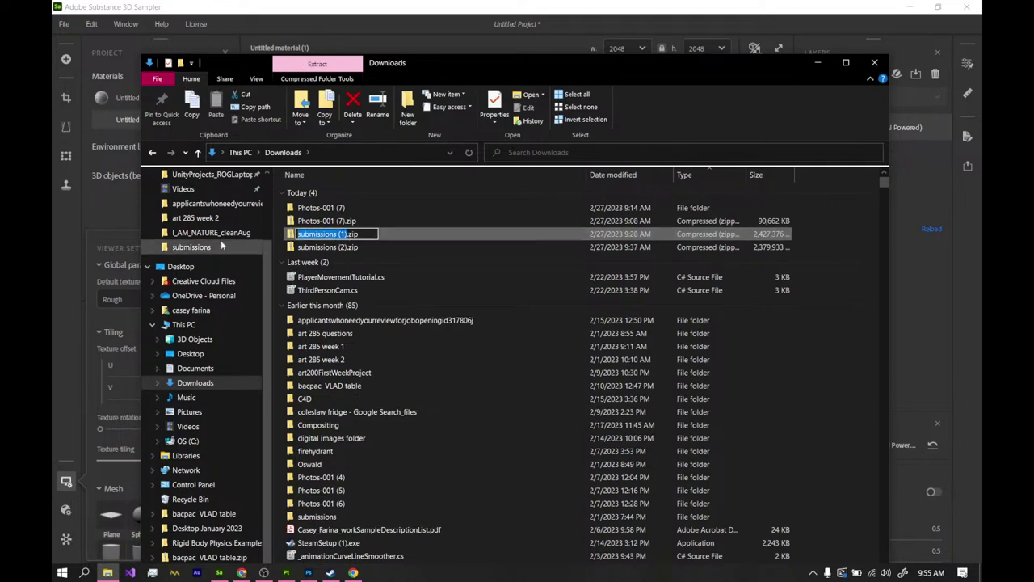
pyautogui.press('BackSpace')
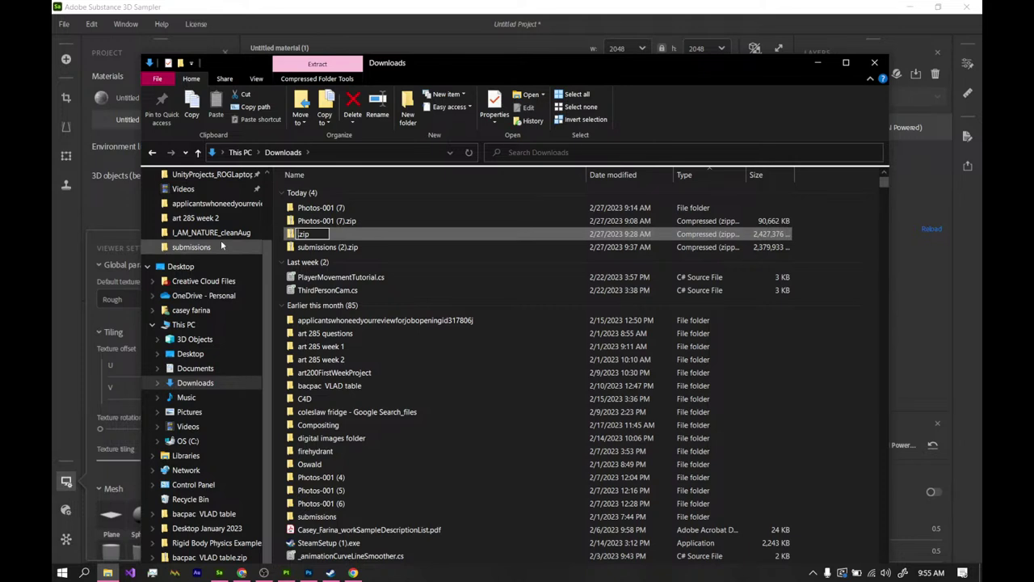
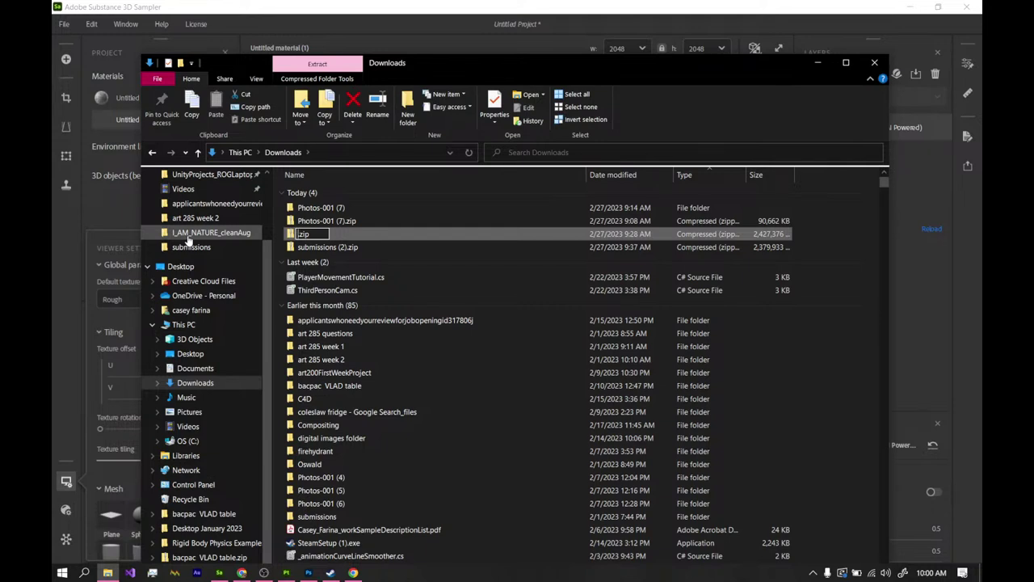
# Step: Rename the archive 'substances students', extract it with 7-Zip to its own folder, and open that folder
pyautogui.write('substance')
pyautogui.write('s students')
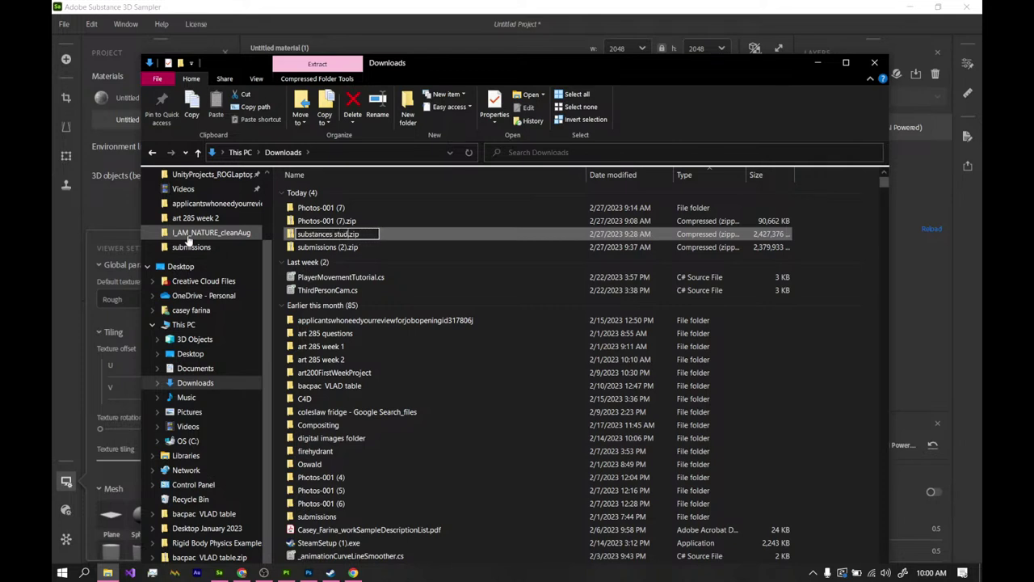
pyautogui.press('Return')
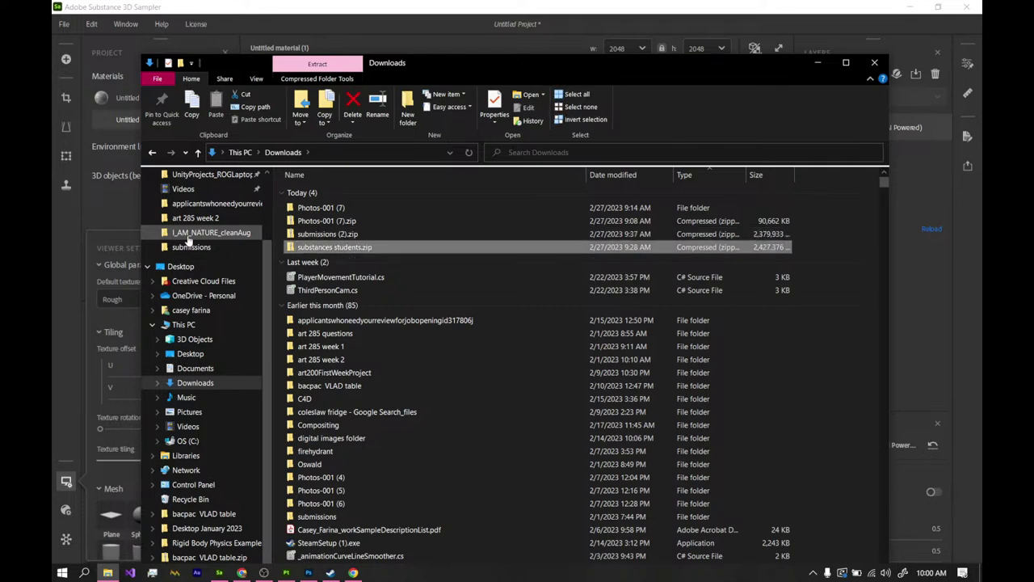
pyautogui.rightClick(321, 244)
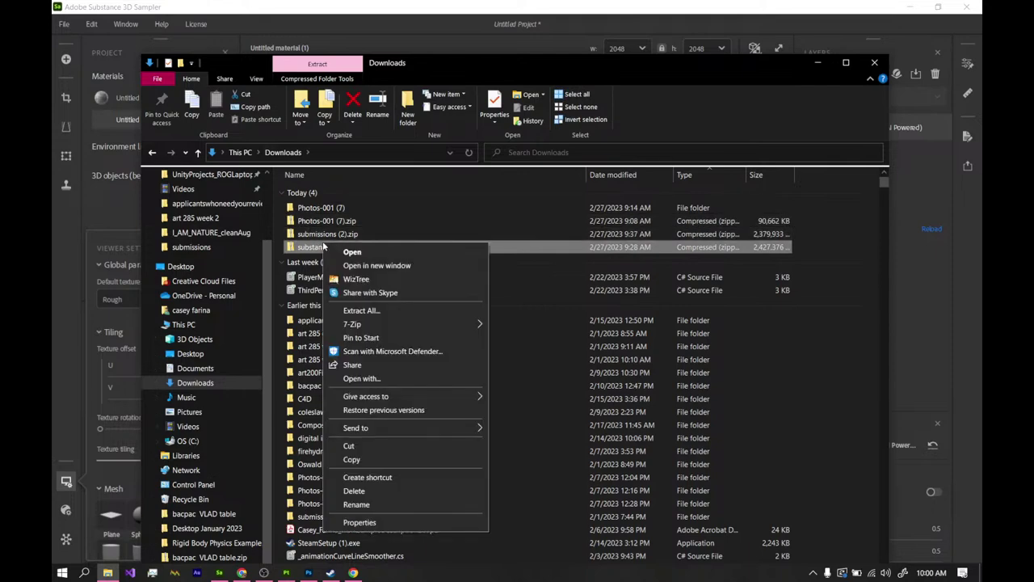
pyautogui.moveTo(424, 324)
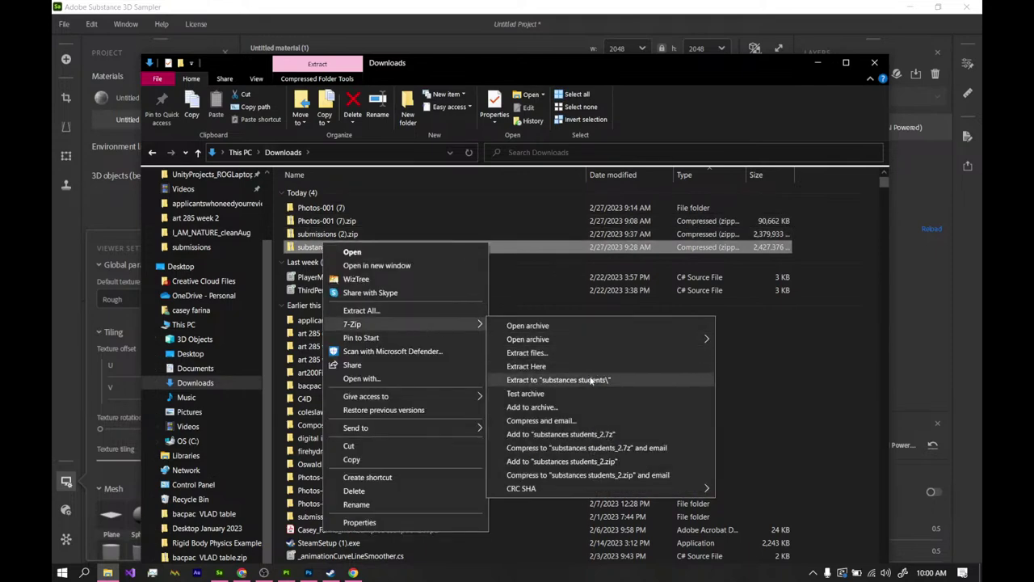
pyautogui.click(565, 378)
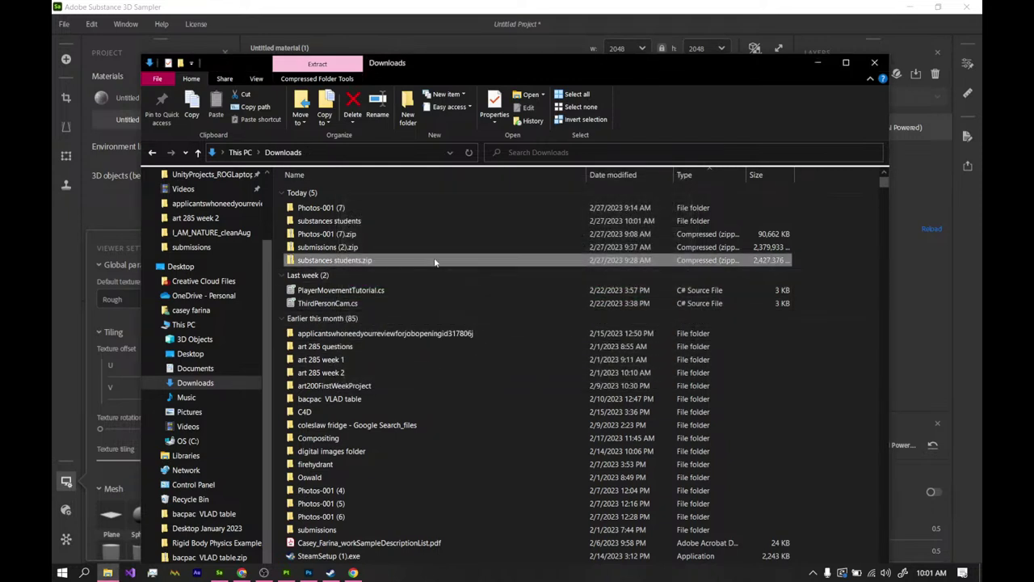
pyautogui.doubleClick(407, 223)
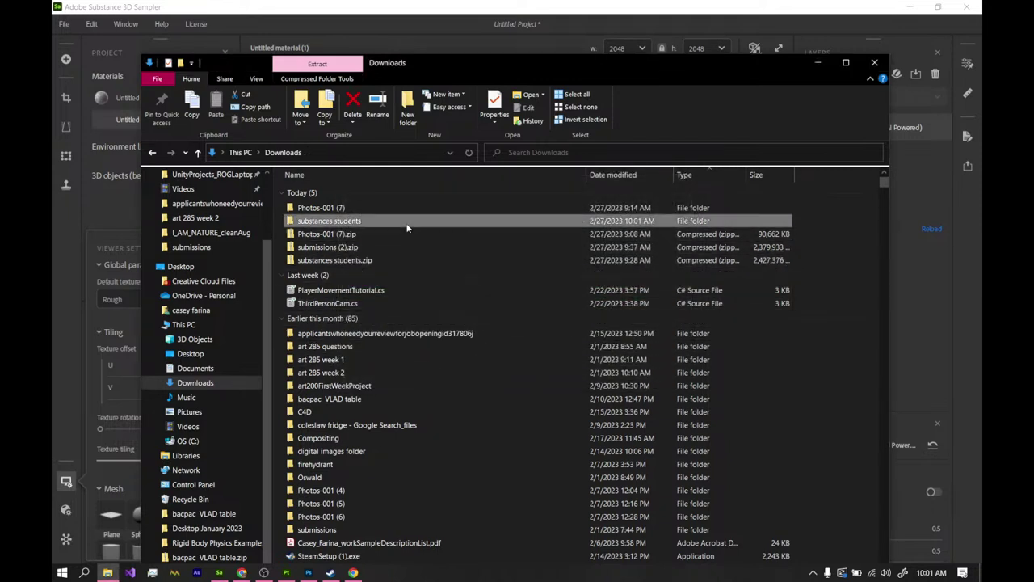
# Step: Select all eight student zips and extract each into its own folder with 7-Zip
pyautogui.click(364, 197)
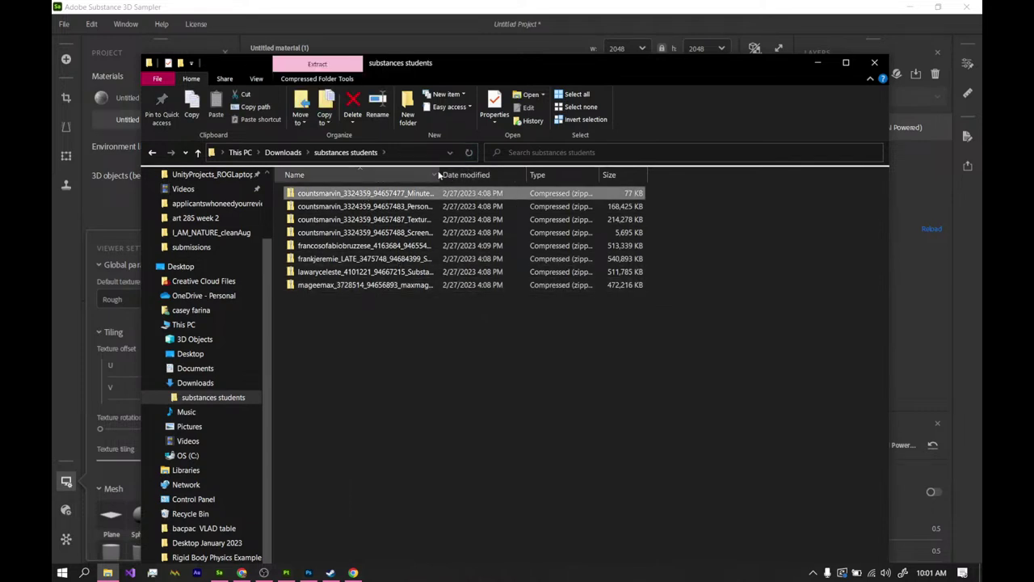
pyautogui.moveTo(443, 174); pyautogui.dragTo(555, 174)
pyautogui.keyDown('shift'); pyautogui.click(475, 285); pyautogui.keyUp('shift')
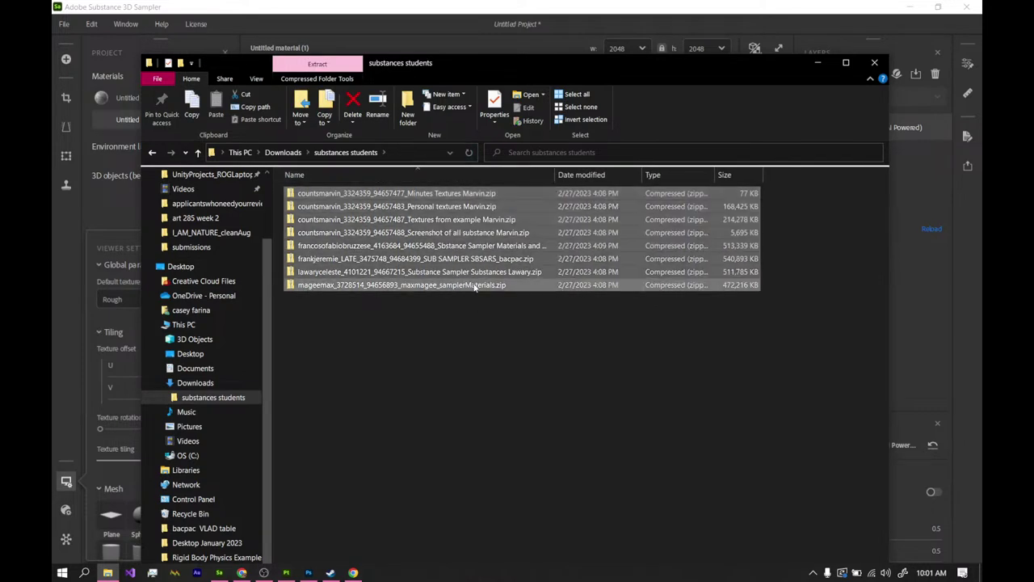
pyautogui.rightClick(475, 287)
pyautogui.moveTo(513, 354)
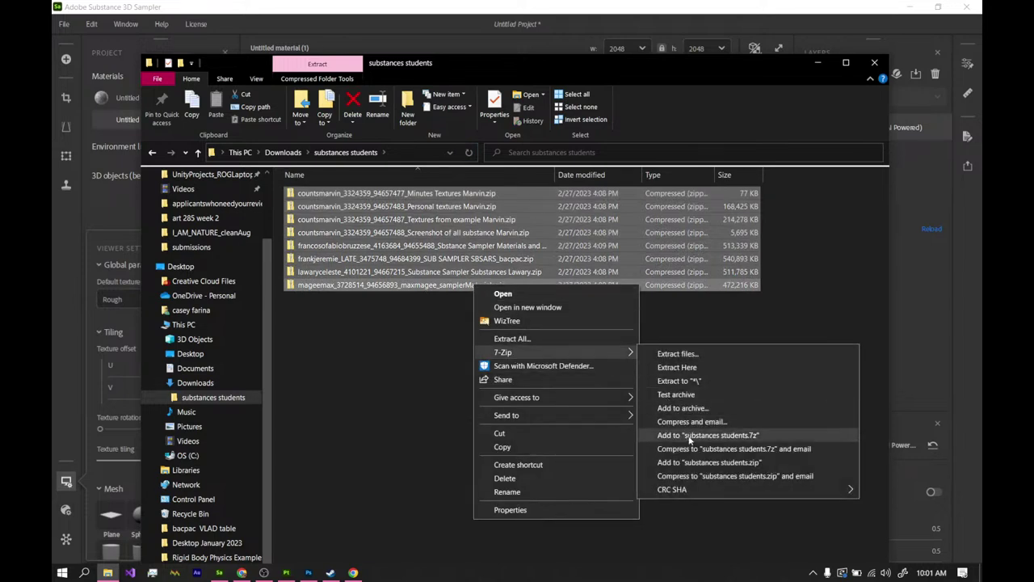
pyautogui.click(686, 382)
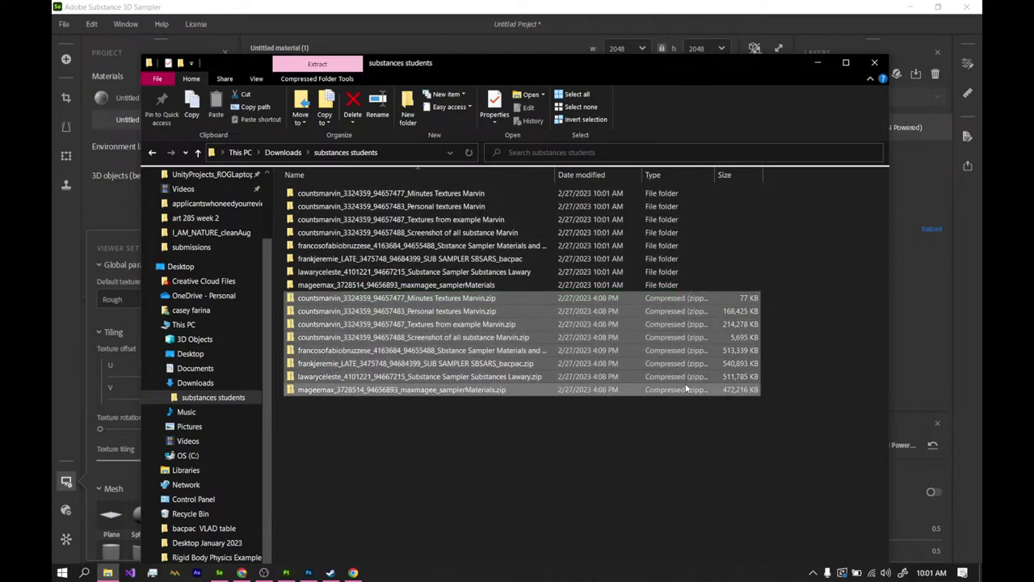
pyautogui.click(594, 476)
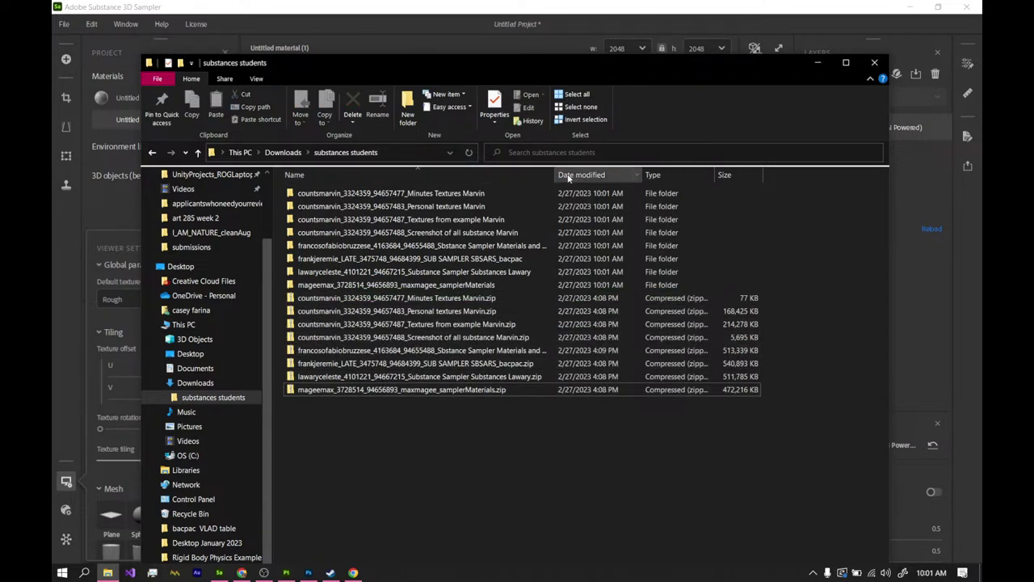
# Step: Widen the Name column further and select the last student's extracted folder
pyautogui.moveTo(557, 174); pyautogui.dragTo(604, 175)
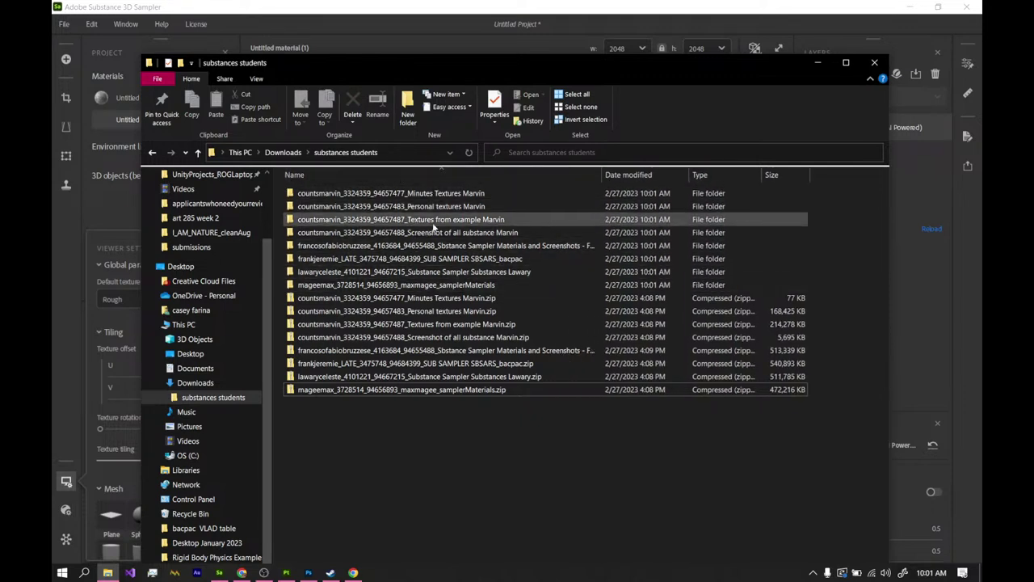
pyautogui.click(446, 287)
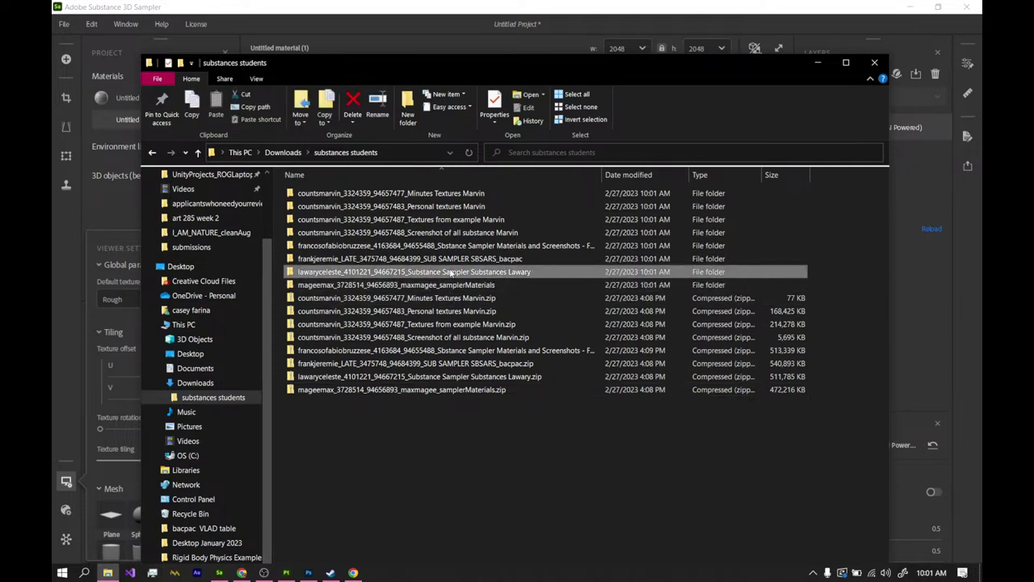
pyautogui.click(454, 258)
pyautogui.click(443, 285)
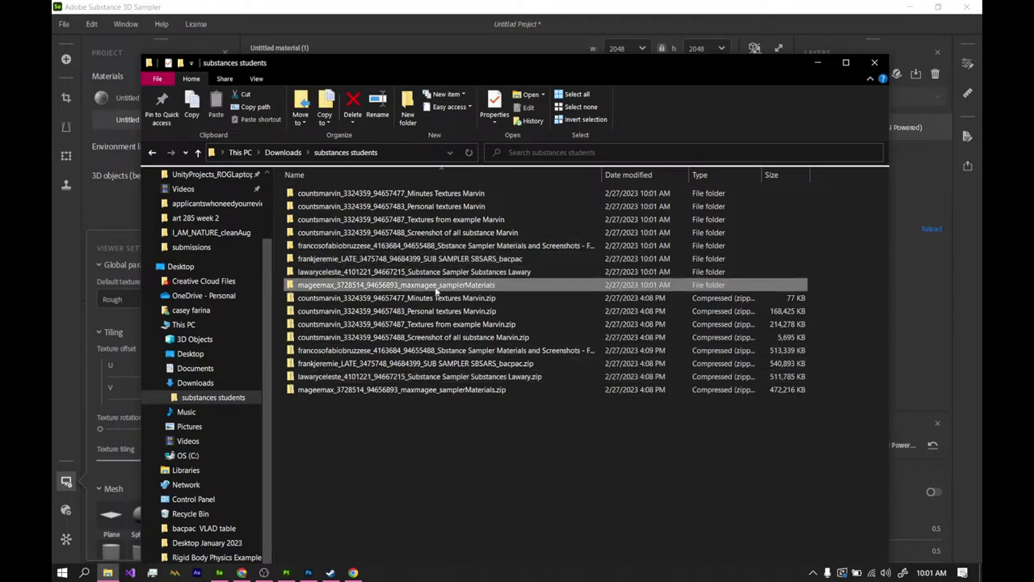
# Step: Open brick-tile.png from the student's painter-snapshots folder in Snip & Sketch
pyautogui.doubleClick(433, 287)
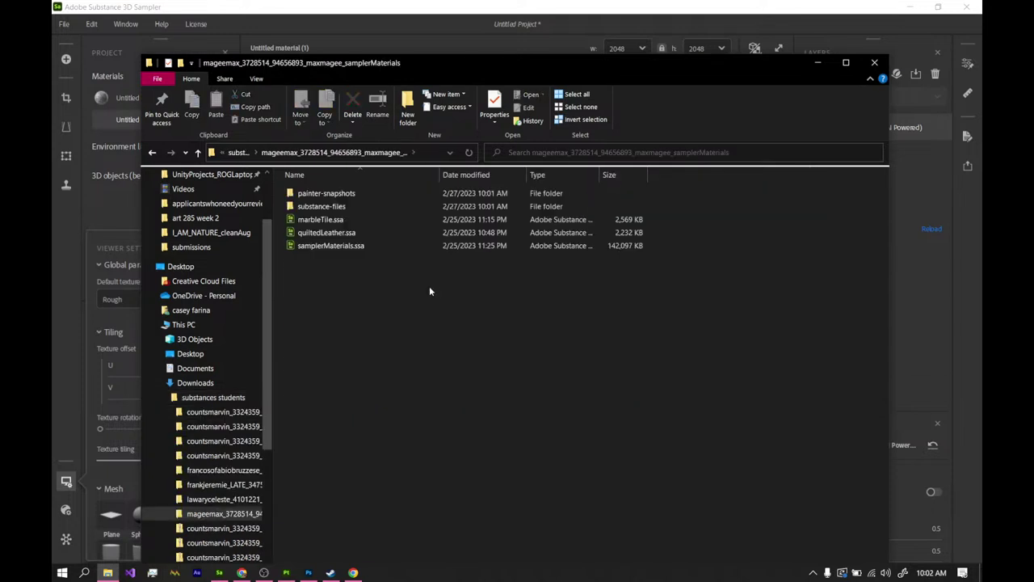
pyautogui.click(327, 207)
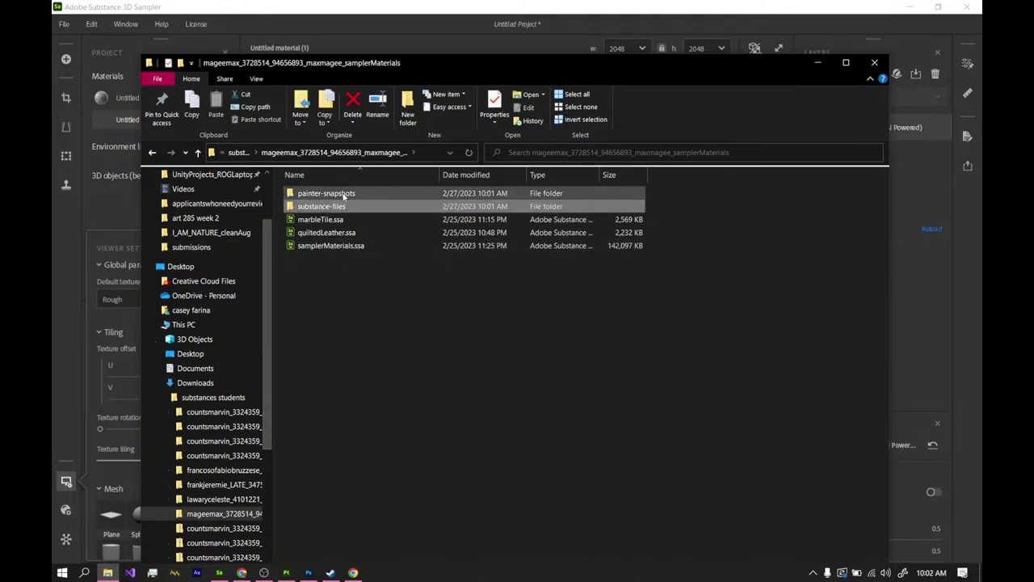
pyautogui.doubleClick(341, 192)
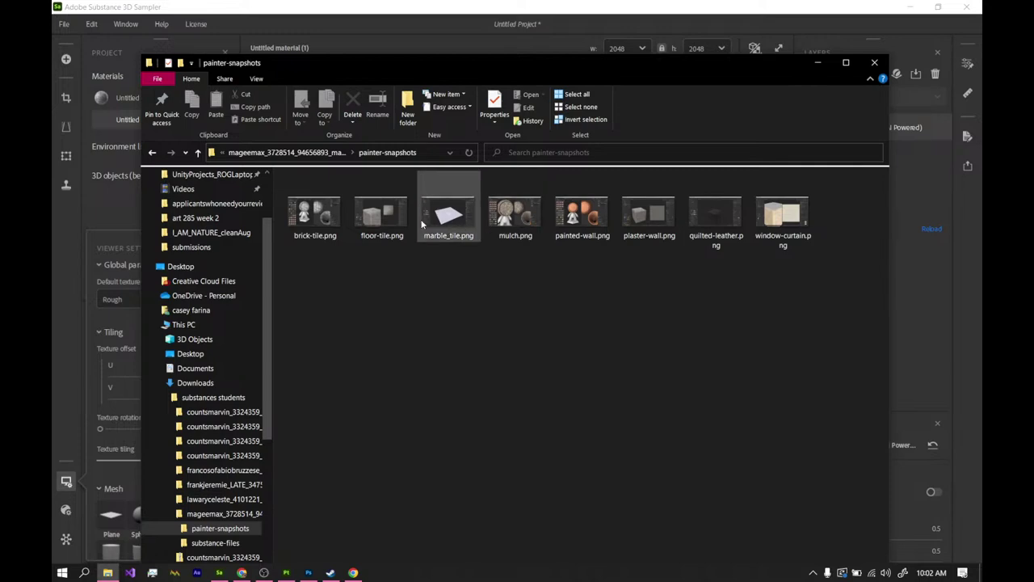
pyautogui.click(326, 226)
pyautogui.doubleClick(325, 226)
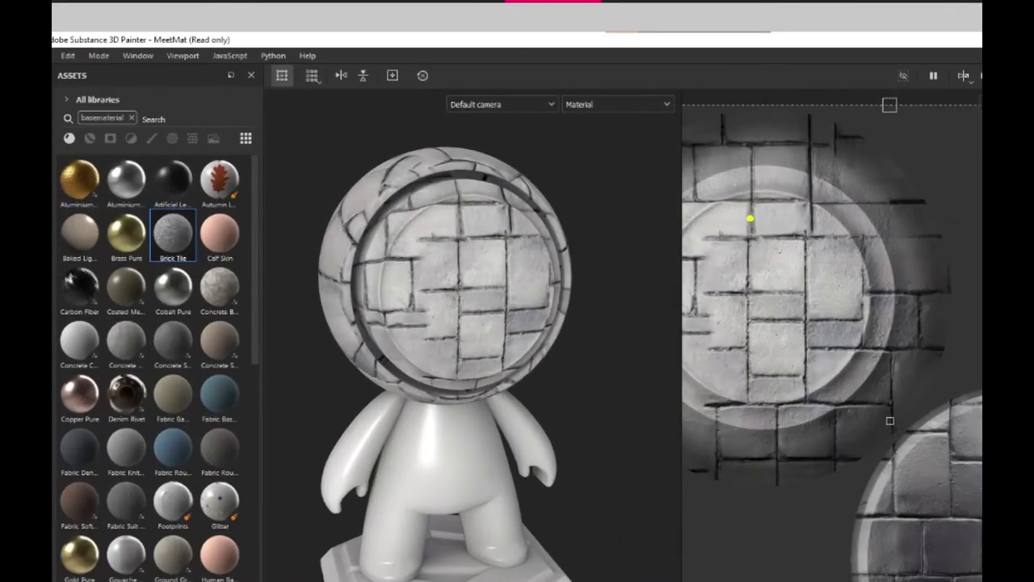
# Step: Mark up the screenshot with yellow pen strokes looping around the mannequin's head
pyautogui.moveTo(706, 219)
pyautogui.mouseDown()
pyautogui.moveTo(693, 340)
pyautogui.moveTo(702, 242)
pyautogui.moveTo(699, 267)
pyautogui.mouseUp()
pyautogui.moveTo(424, 234)
pyautogui.mouseDown()
pyautogui.moveTo(414, 340)
pyautogui.moveTo(460, 398)
pyautogui.mouseUp()
pyautogui.moveTo(509, 205)
pyautogui.mouseDown()
pyautogui.moveTo(470, 178)
pyautogui.moveTo(394, 240)
pyautogui.moveTo(423, 368)
pyautogui.moveTo(583, 190)
pyautogui.moveTo(464, 198)
pyautogui.mouseUp()
pyautogui.moveTo(373, 366)
pyautogui.mouseDown()
pyautogui.moveTo(373, 415)
pyautogui.moveTo(370, 407)
pyautogui.moveTo(389, 407)
pyautogui.mouseUp()
pyautogui.moveTo(392, 377); pyautogui.dragTo(412, 377)
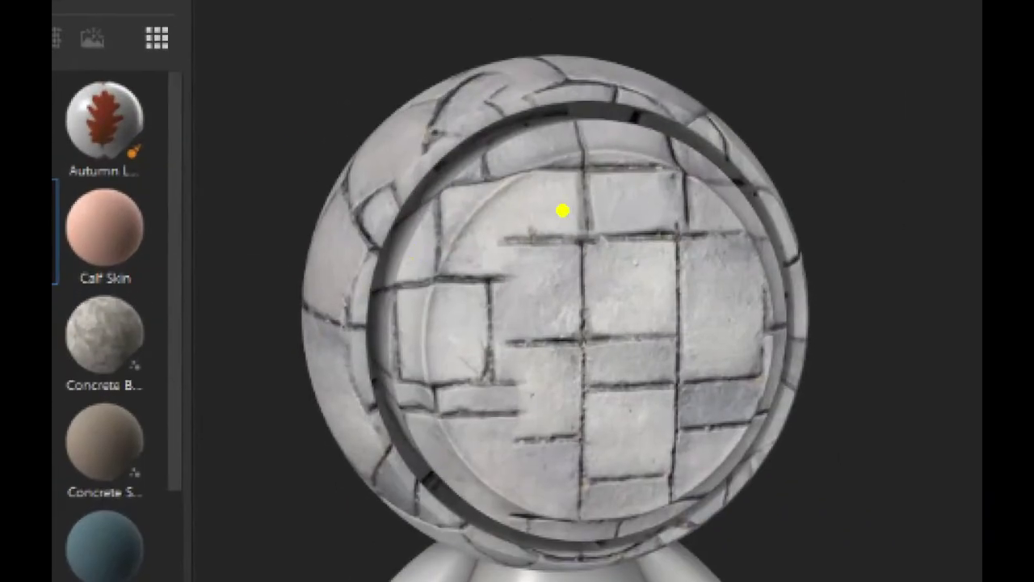
pyautogui.moveTo(577, 107)
pyautogui.mouseDown()
pyautogui.moveTo(588, 184)
pyautogui.moveTo(680, 362)
pyautogui.moveTo(672, 548)
pyautogui.moveTo(648, 557)
pyautogui.mouseUp()
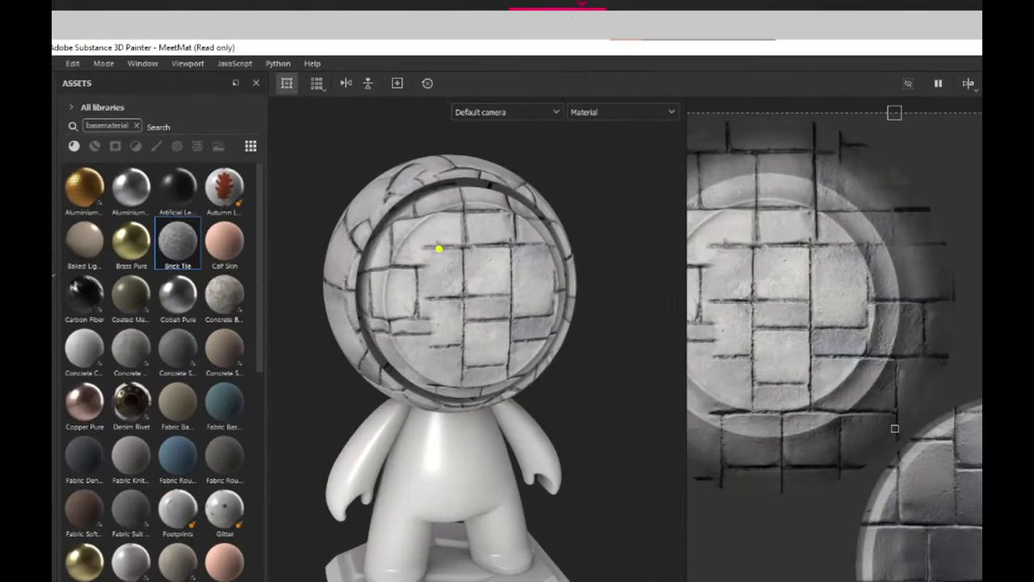
pyautogui.moveTo(444, 233)
pyautogui.mouseDown()
pyautogui.moveTo(421, 358)
pyautogui.moveTo(483, 337)
pyautogui.mouseUp()
pyautogui.moveTo(517, 417); pyautogui.dragTo(476, 208)
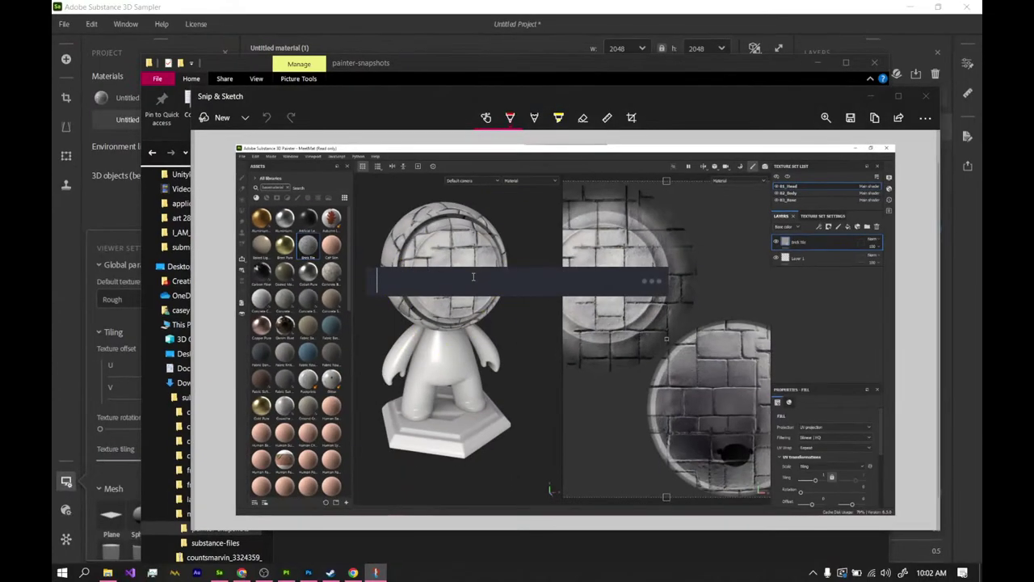
# Step: Briefly orbit the pebble cube in Sampler, then return to the painter-snapshots folder
pyautogui.click(610, 241)
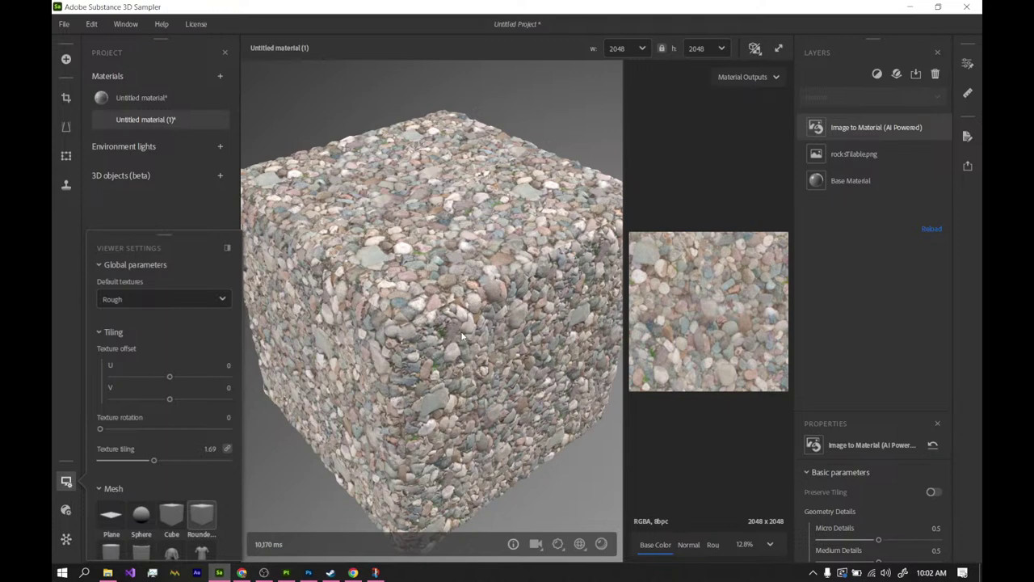
pyautogui.moveTo(501, 315)
pyautogui.mouseDown()
pyautogui.moveTo(474, 315)
pyautogui.moveTo(456, 338)
pyautogui.mouseUp()
pyautogui.click(107, 572)
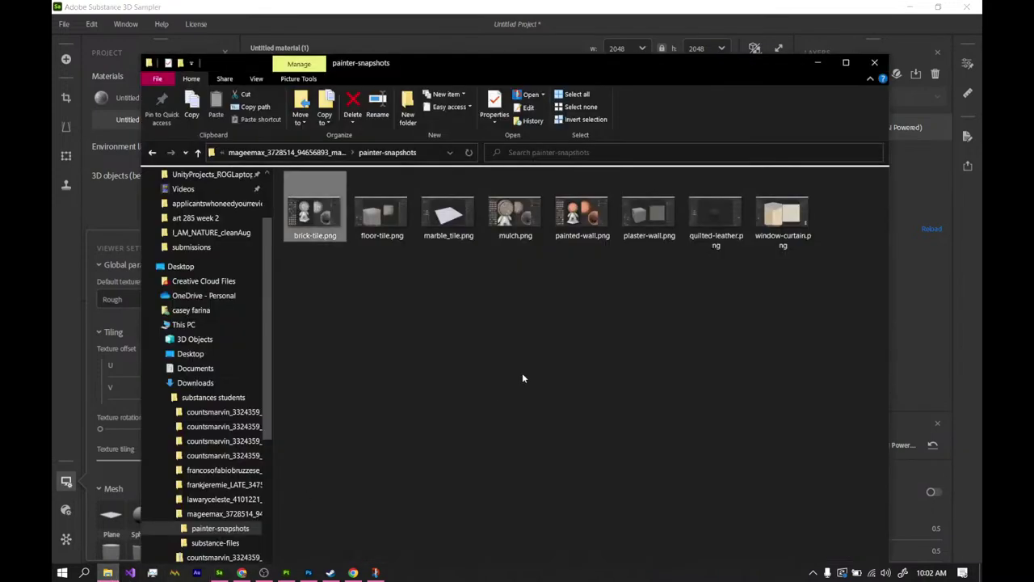
pyautogui.click(423, 307)
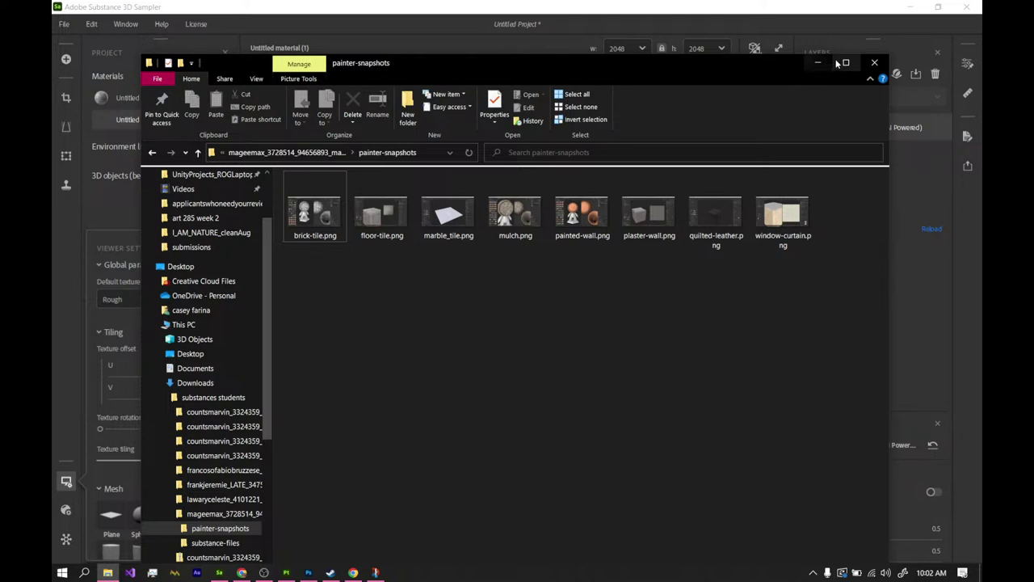
# Step: Maximize the folder window and show the screenshots as extra large icons
pyautogui.click(845, 63)
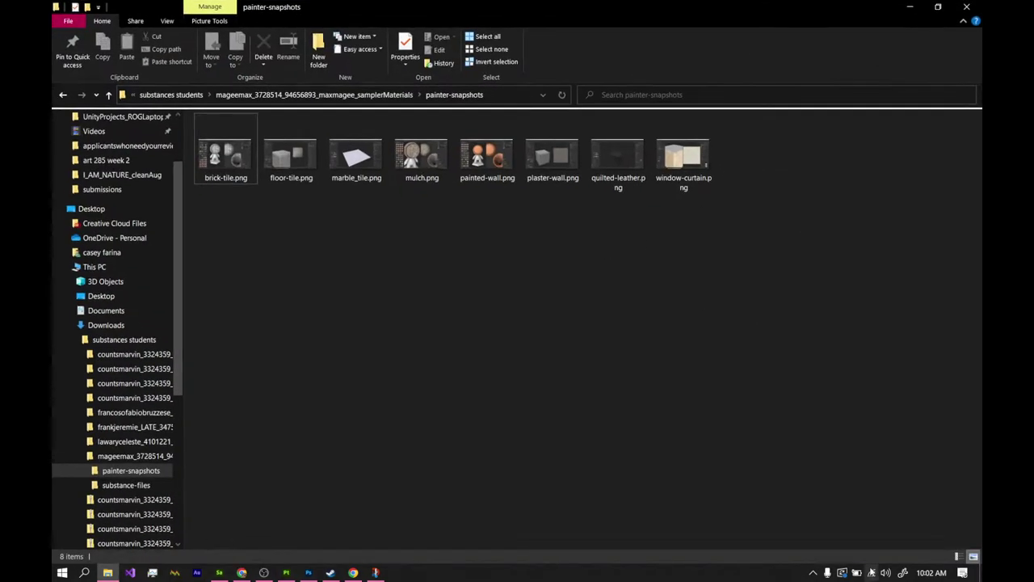
pyautogui.rightClick(859, 470)
pyautogui.moveTo(892, 277)
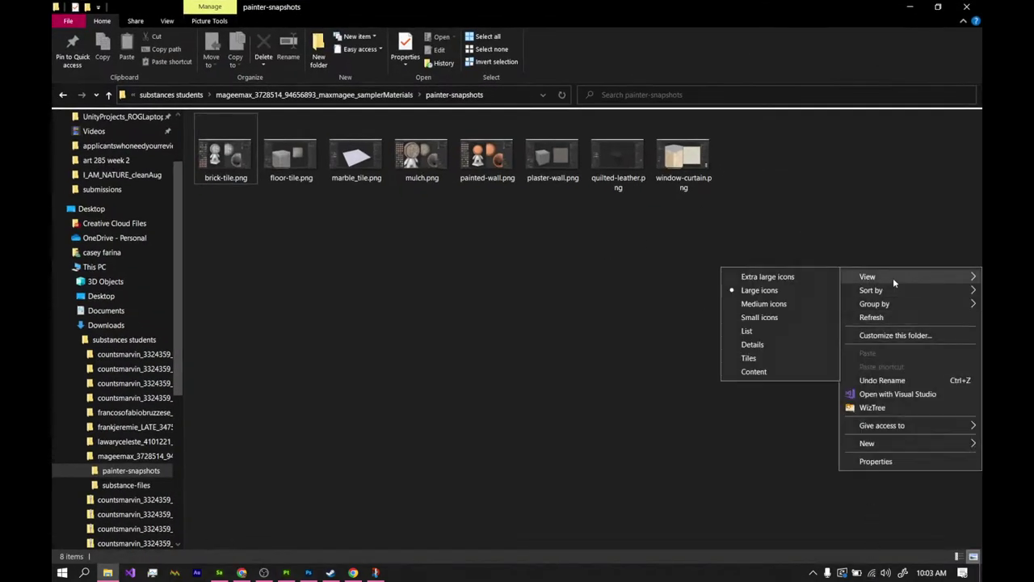
pyautogui.click(751, 276)
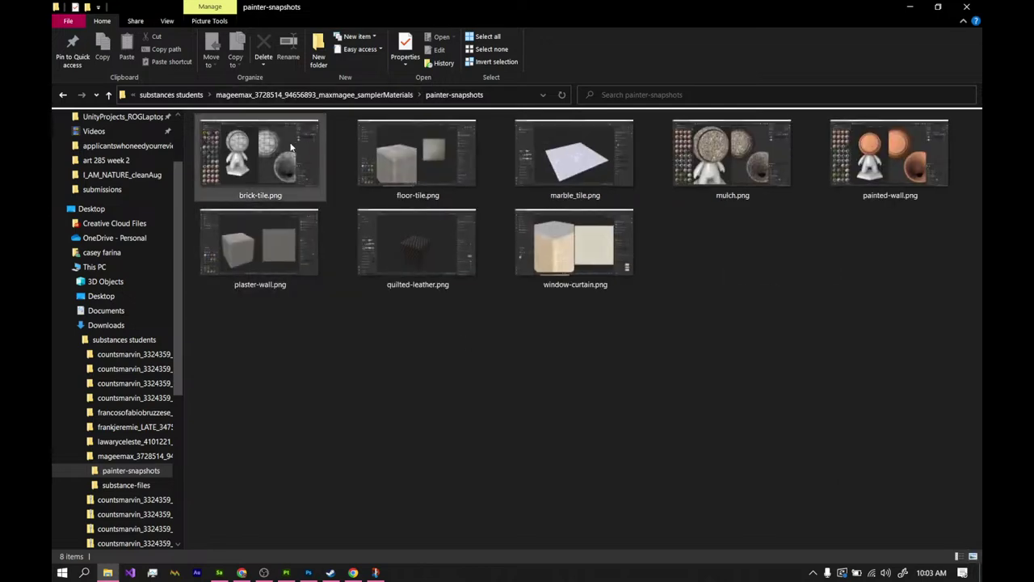
# Step: Reopen brick-tile.png in Snip & Sketch and maximize the viewer
pyautogui.doubleClick(308, 129)
pyautogui.click(950, 135)
pyautogui.click(952, 113)
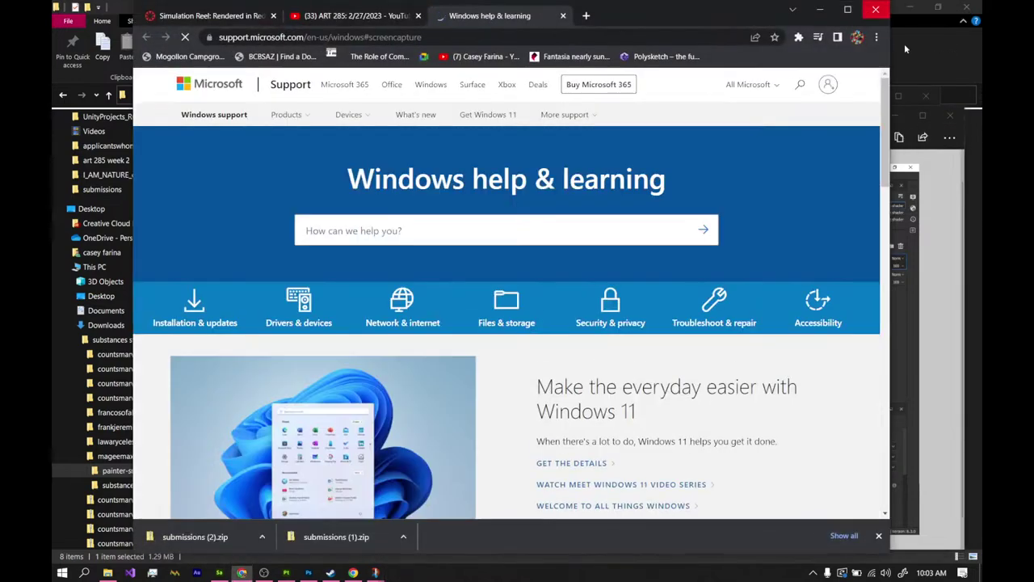
pyautogui.click(875, 9)
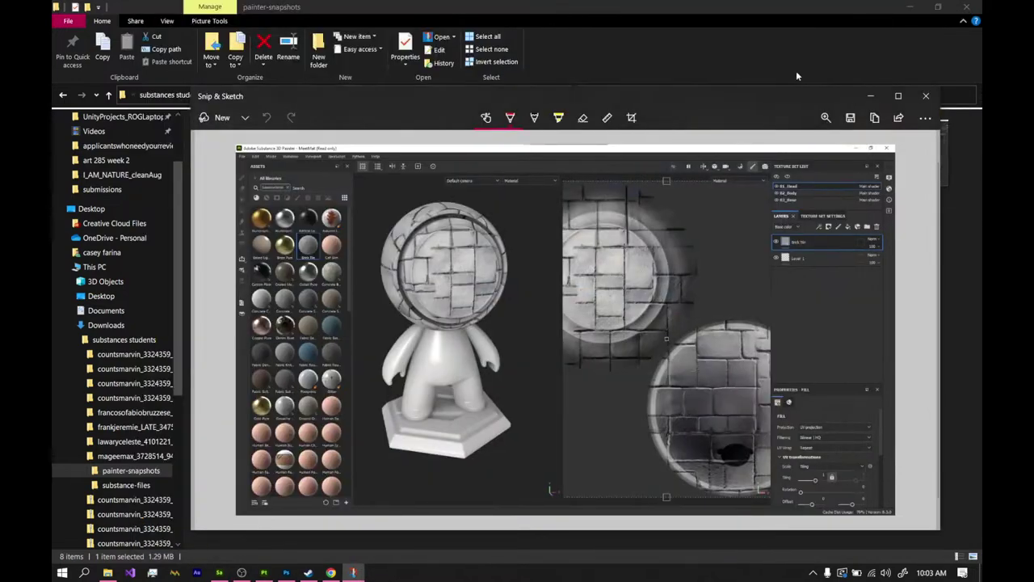
pyautogui.click(925, 95)
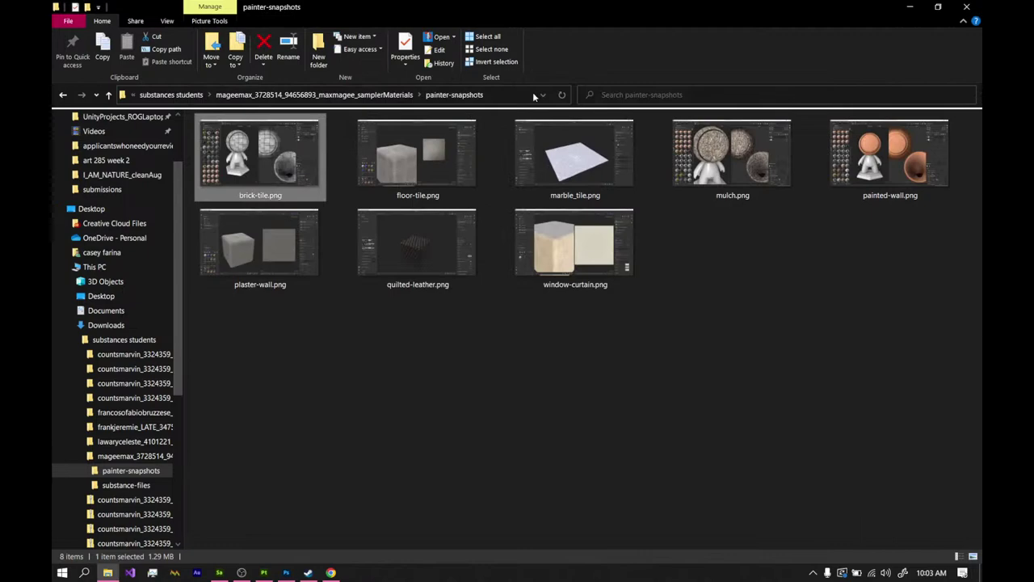
pyautogui.doubleClick(277, 168)
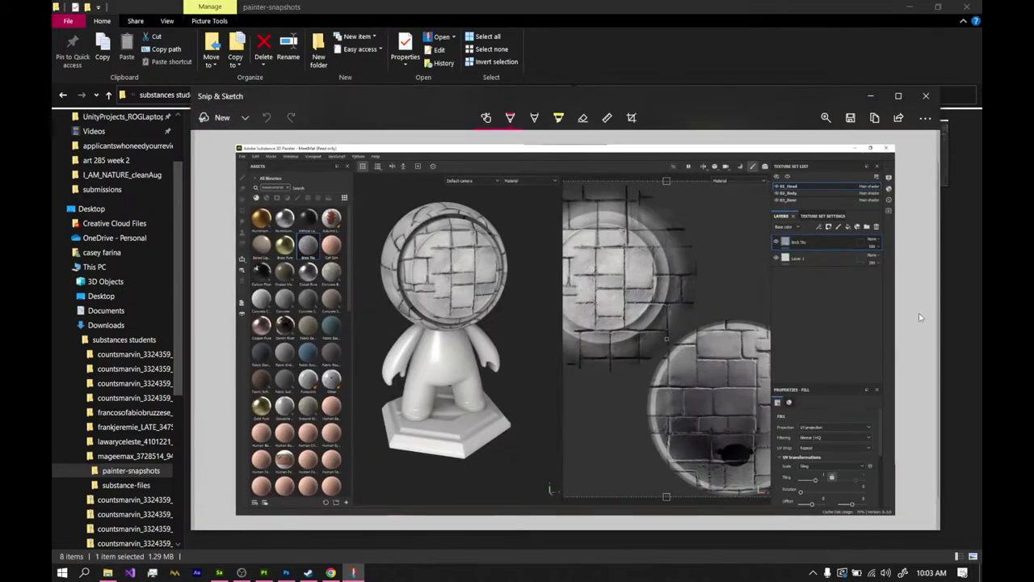
pyautogui.click(898, 95)
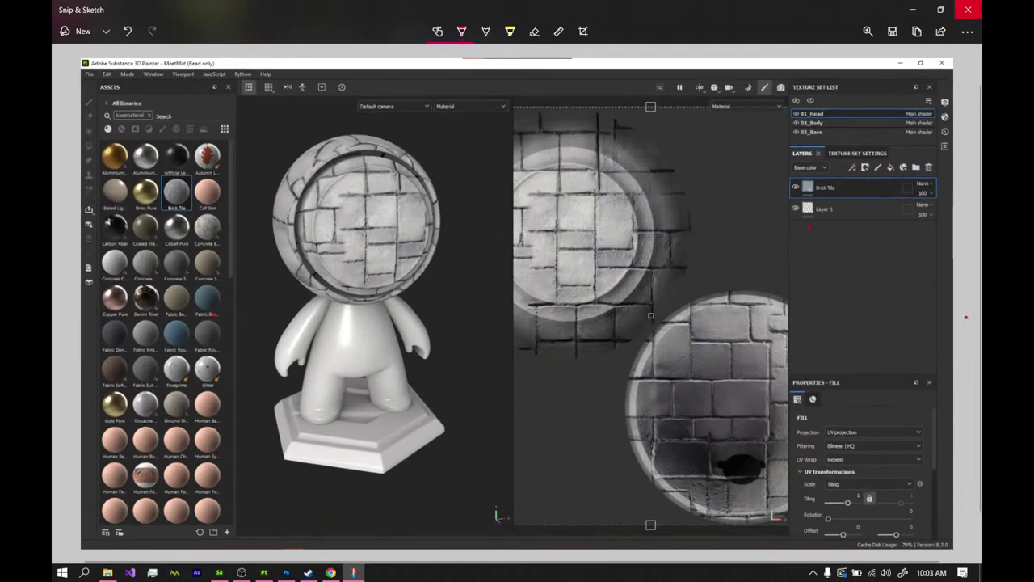
# Step: Close brick-tile.png and review the floor-tile.png screenshot
pyautogui.click(968, 9)
pyautogui.doubleClick(422, 178)
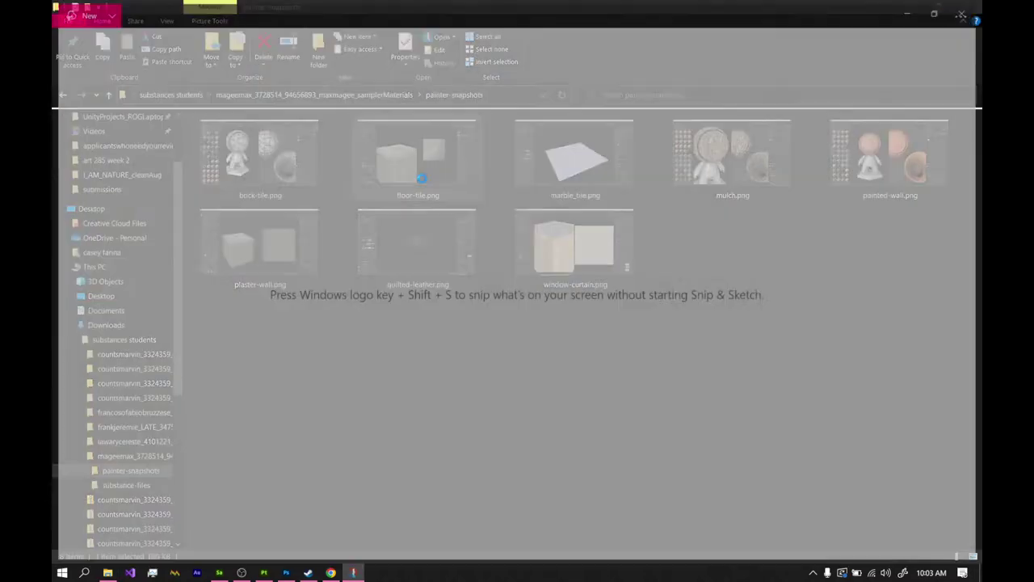
pyautogui.scroll(-2, 364, 400)
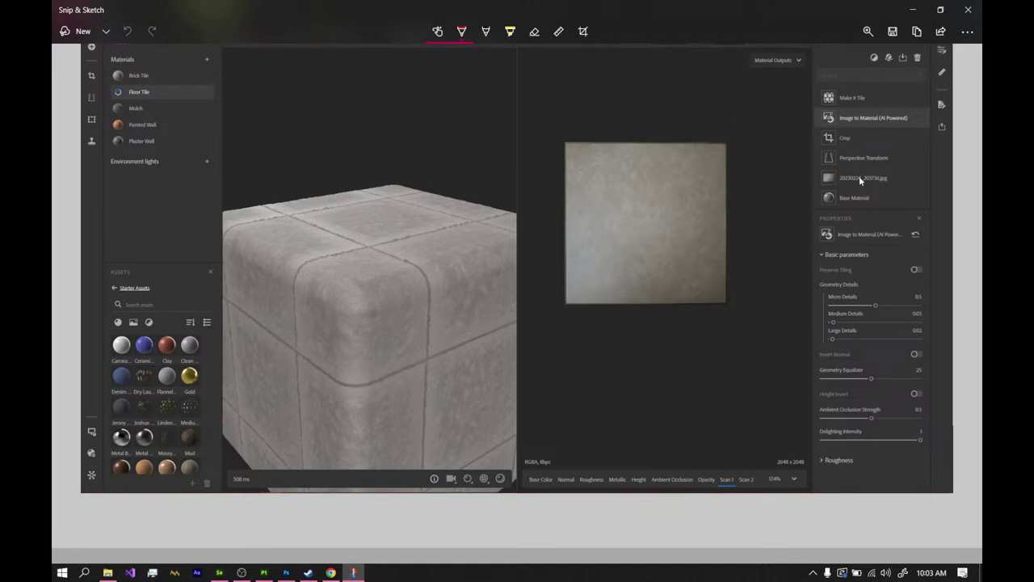
pyautogui.click(967, 10)
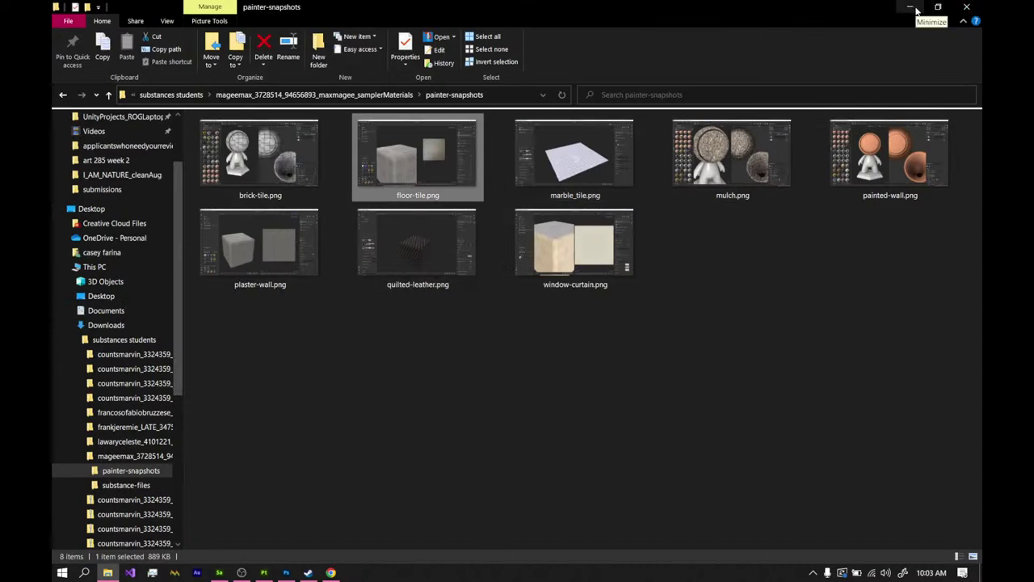
# Step: Review marble_tile.png and mulch.png in turn, then bring Sampler back to the front
pyautogui.doubleClick(556, 161)
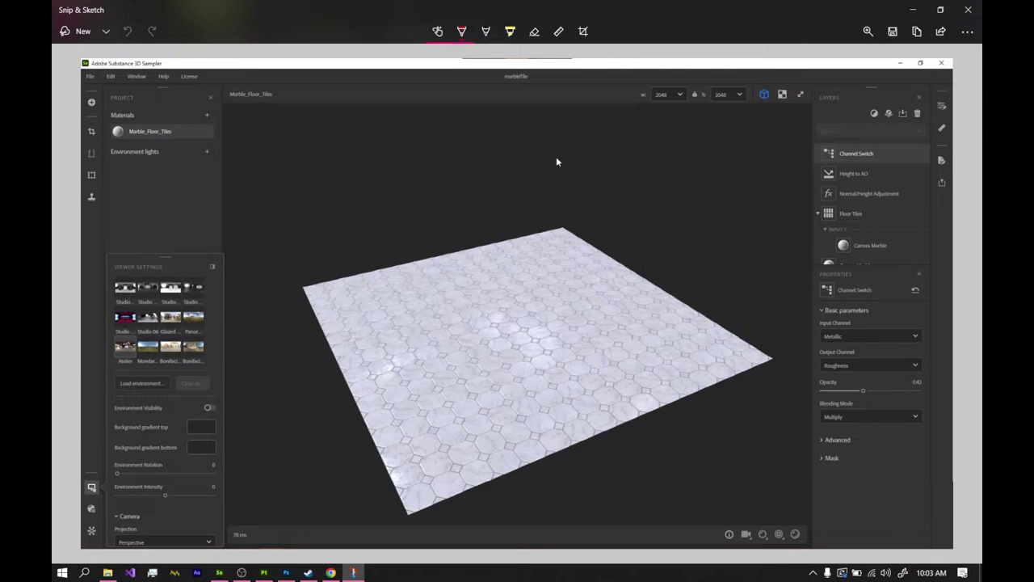
pyautogui.scroll(1, 868, 185)
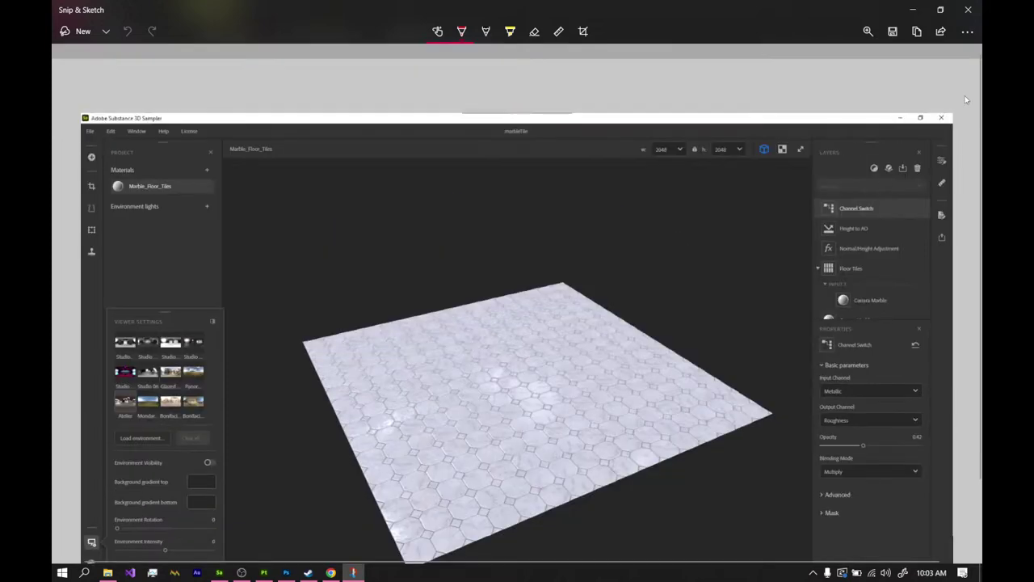
pyautogui.click(968, 9)
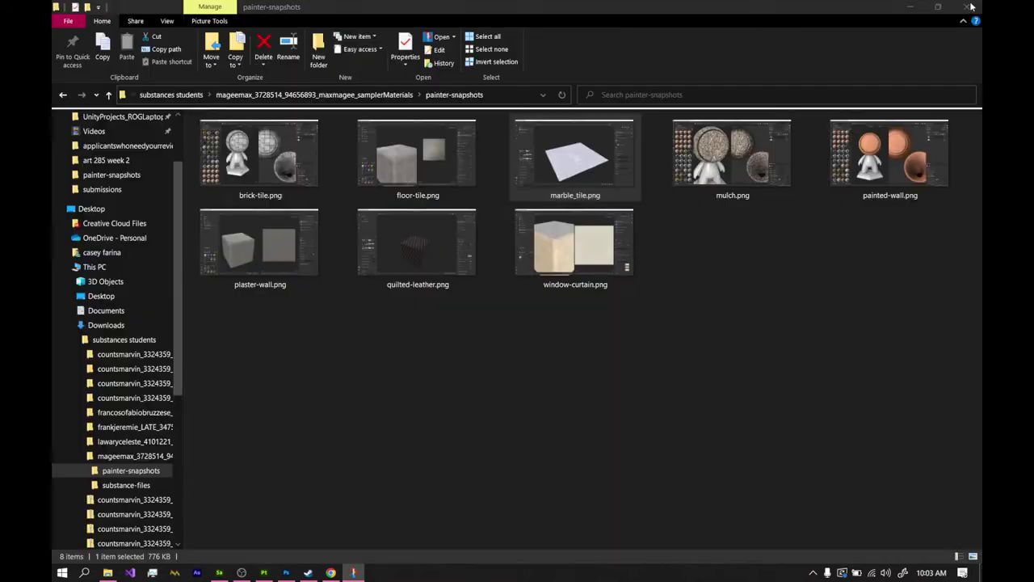
pyautogui.doubleClick(750, 165)
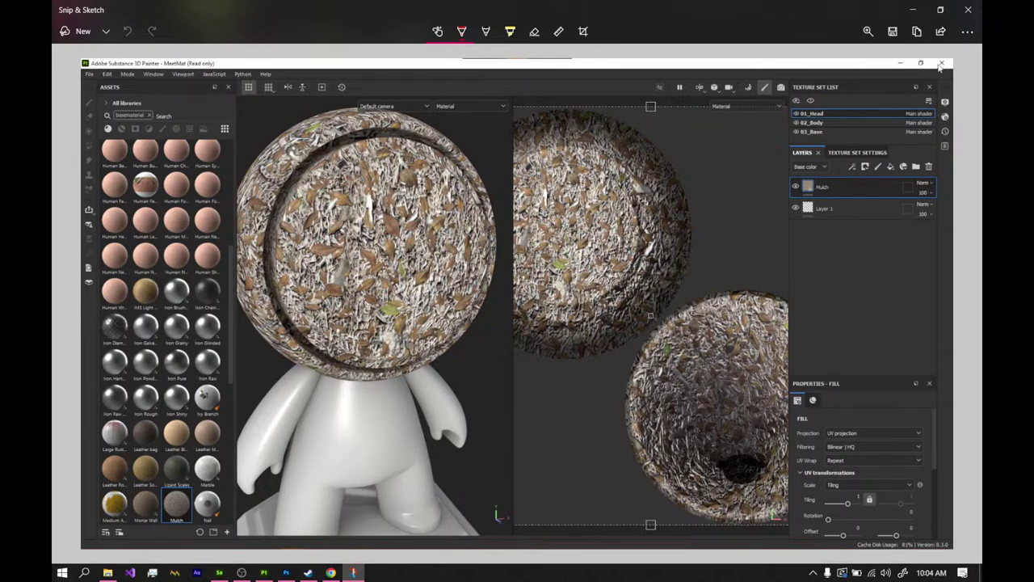
pyautogui.click(967, 9)
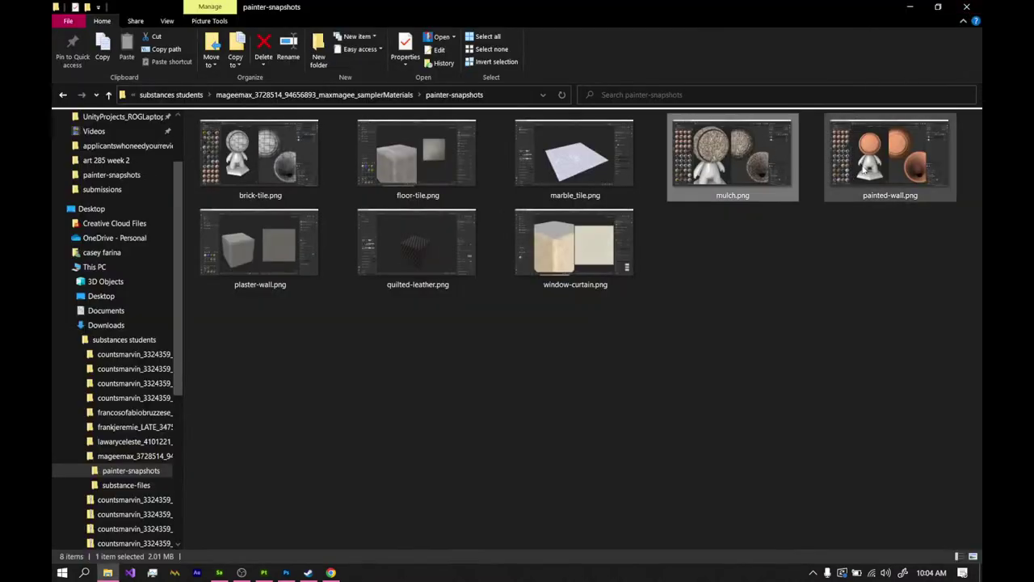
pyautogui.click(219, 572)
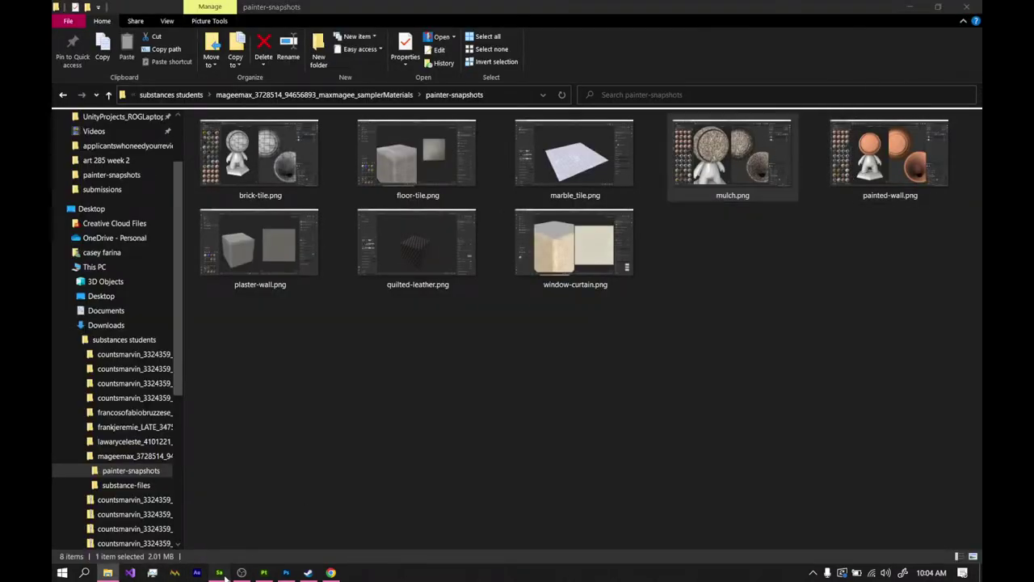
pyautogui.scroll(5, 417, 304)
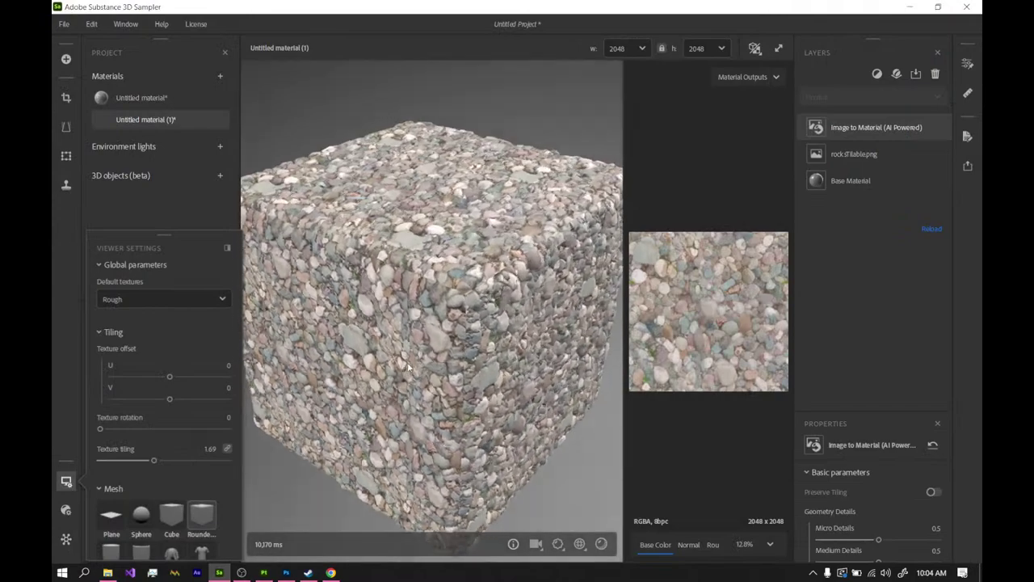
pyautogui.moveTo(396, 306); pyautogui.dragTo(323, 273)
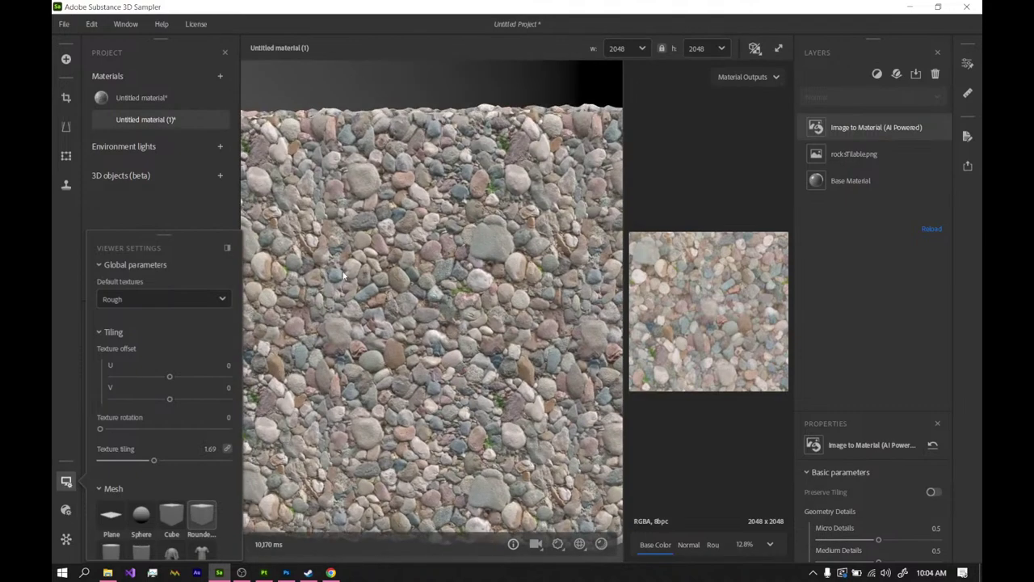
pyautogui.moveTo(465, 390); pyautogui.dragTo(598, 440)
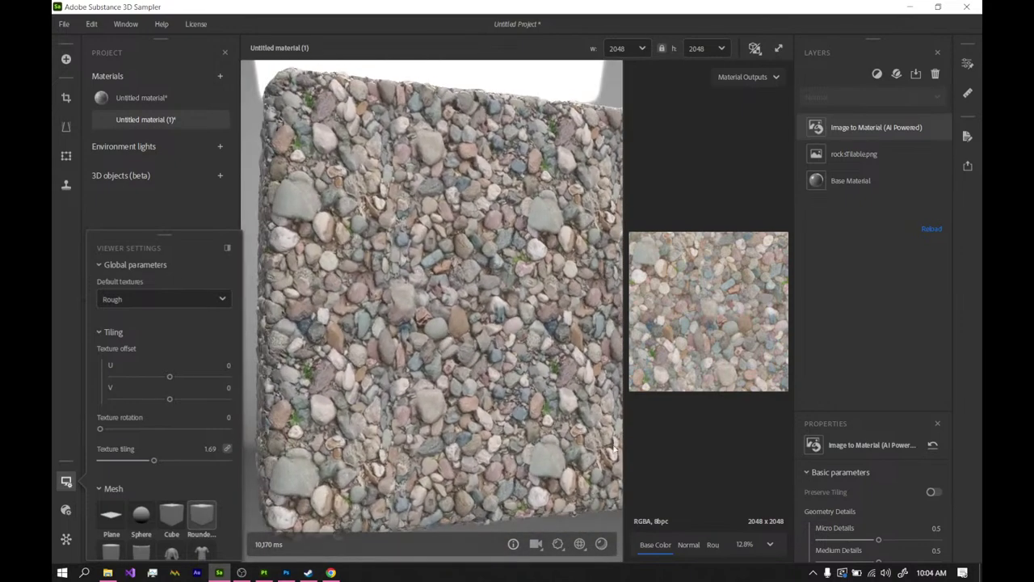
pyautogui.moveTo(490, 402); pyautogui.dragTo(503, 337)
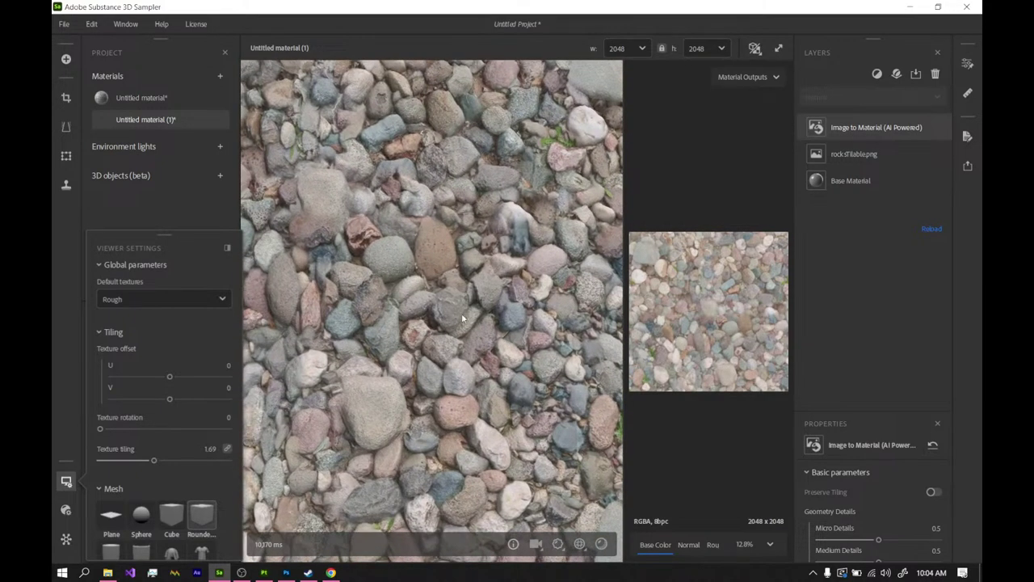
pyautogui.scroll(-5, 435, 294)
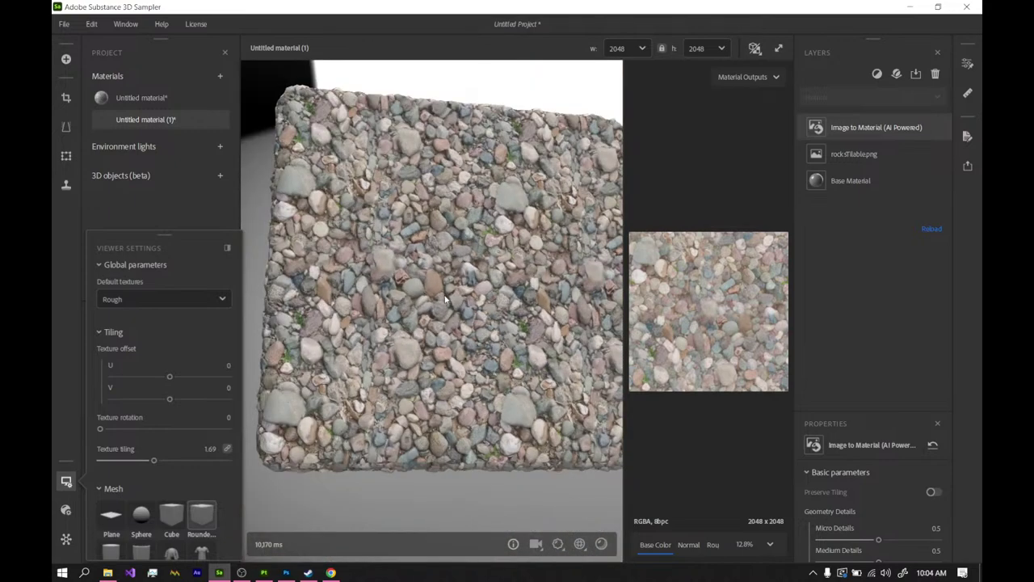
pyautogui.moveTo(435, 317); pyautogui.dragTo(457, 347)
pyautogui.scroll(6, 433, 334)
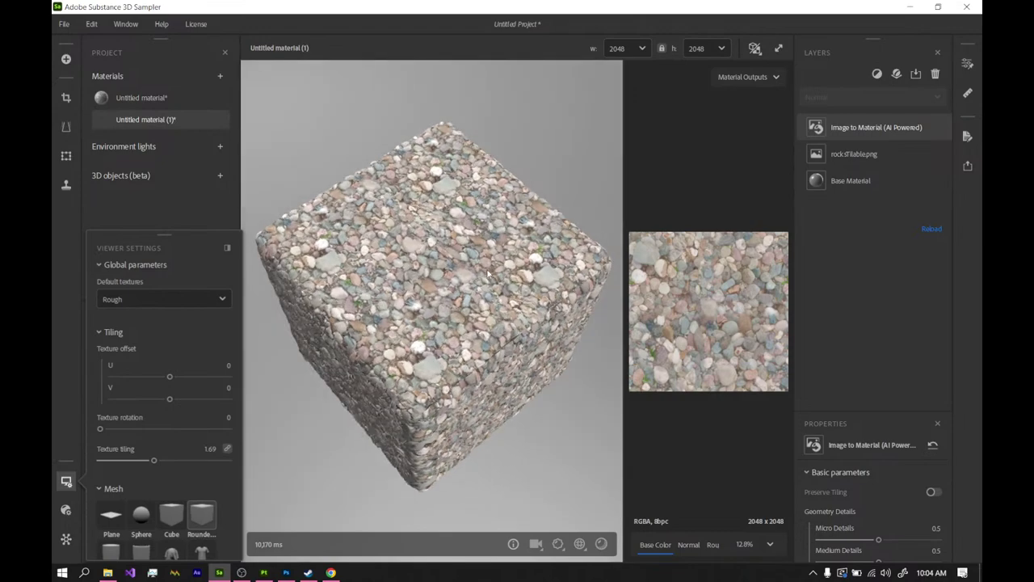
pyautogui.moveTo(479, 250); pyautogui.dragTo(482, 277)
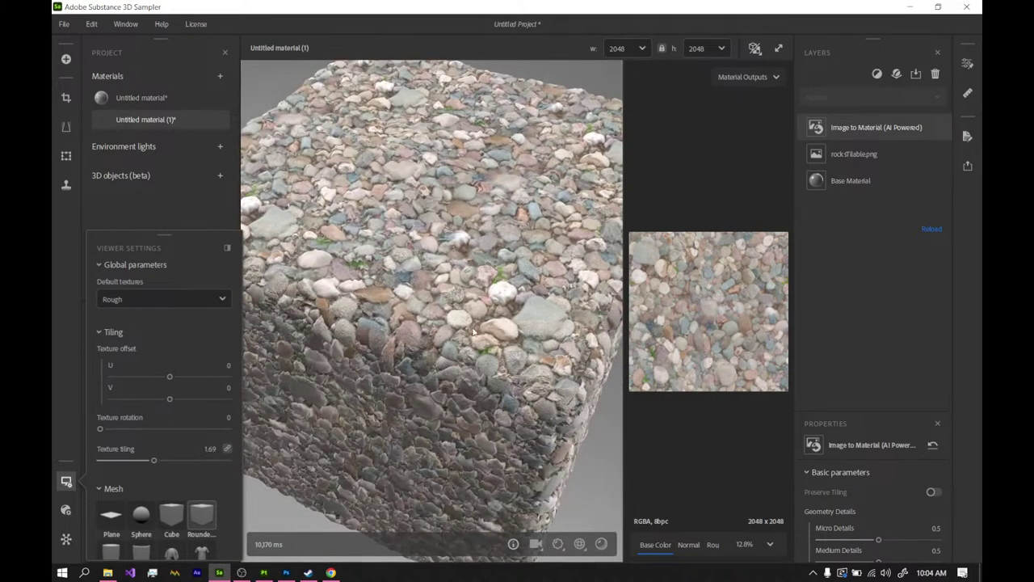
pyautogui.moveTo(478, 324); pyautogui.dragTo(439, 267)
pyautogui.moveTo(537, 281); pyautogui.dragTo(437, 252)
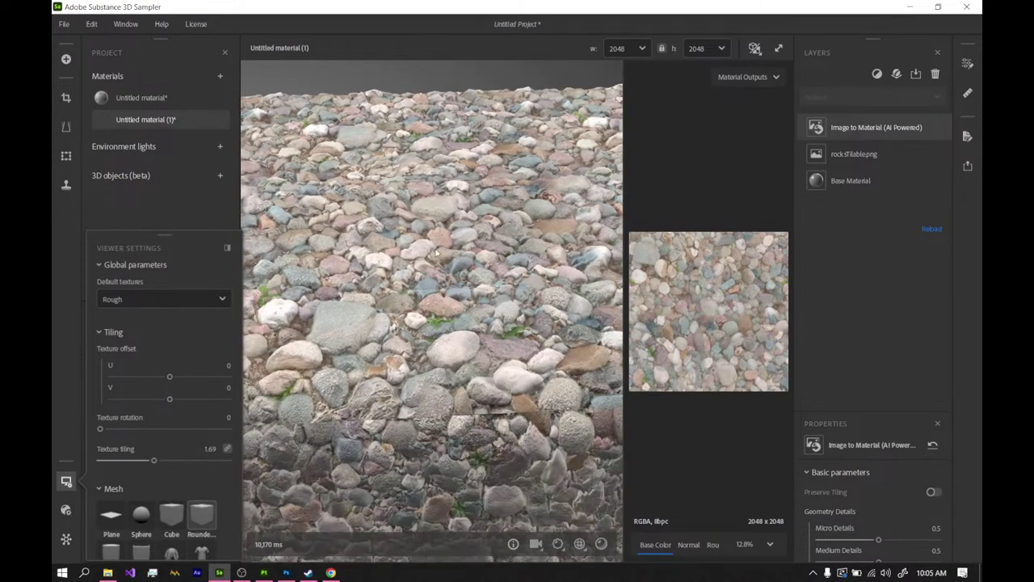
# Step: Enable displacement with Height Scale 0.17, test quality values, then set Displacement quality back to 0
pyautogui.click(557, 544)
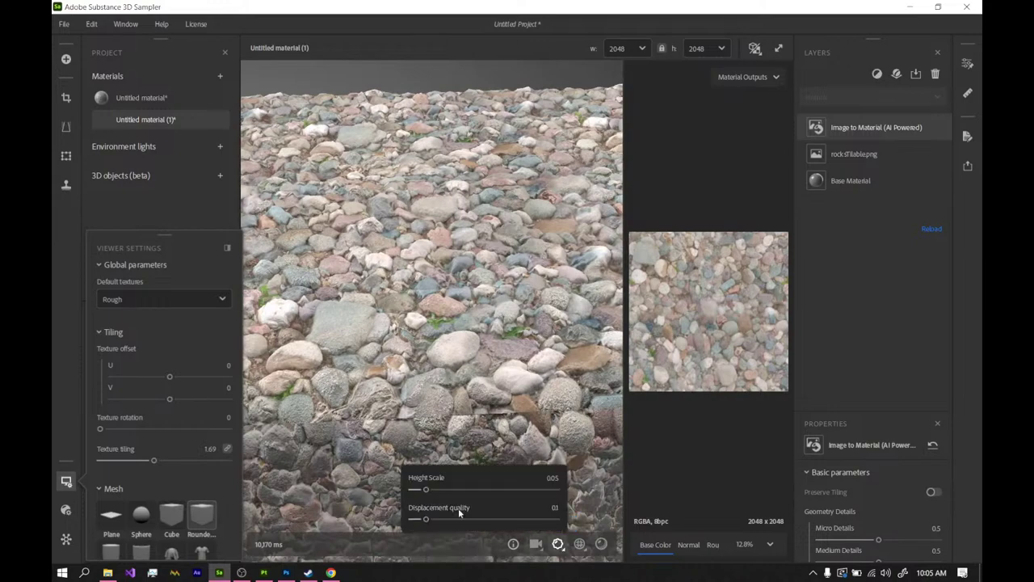
pyautogui.moveTo(430, 490); pyautogui.dragTo(440, 527)
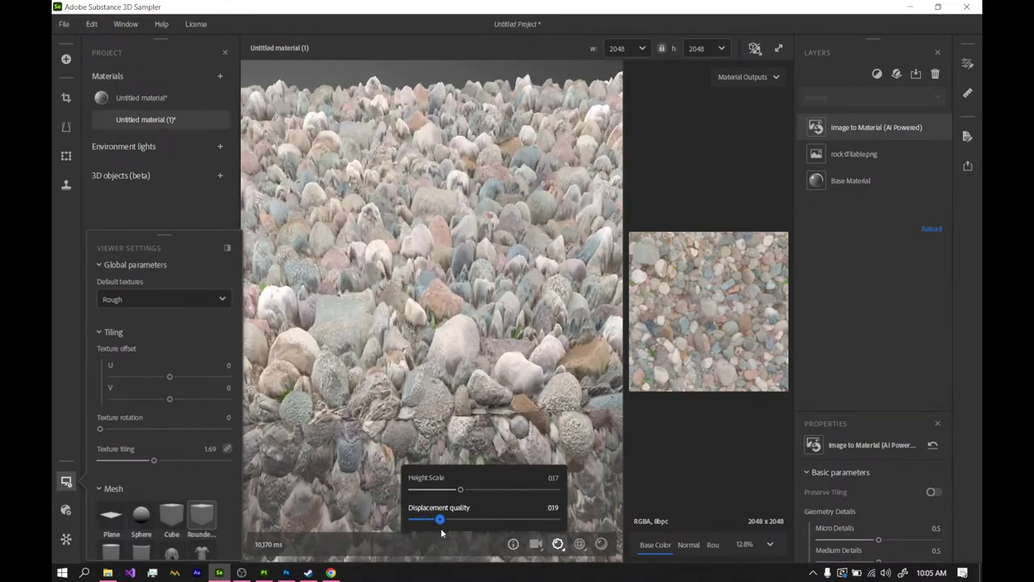
pyautogui.moveTo(500, 420); pyautogui.dragTo(558, 332)
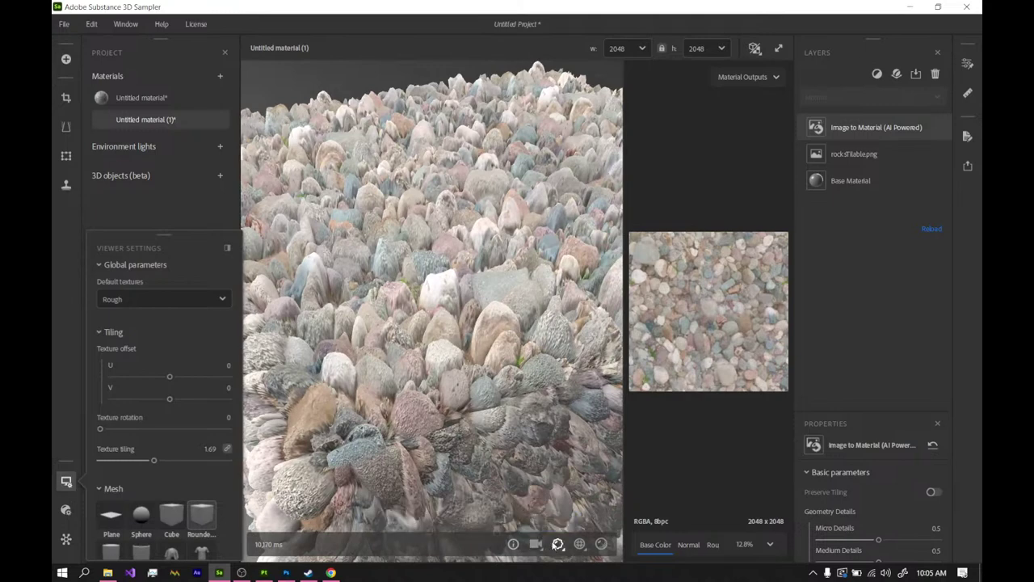
pyautogui.click(559, 544)
pyautogui.moveTo(443, 518)
pyautogui.mouseDown()
pyautogui.moveTo(478, 516)
pyautogui.moveTo(423, 518)
pyautogui.mouseUp()
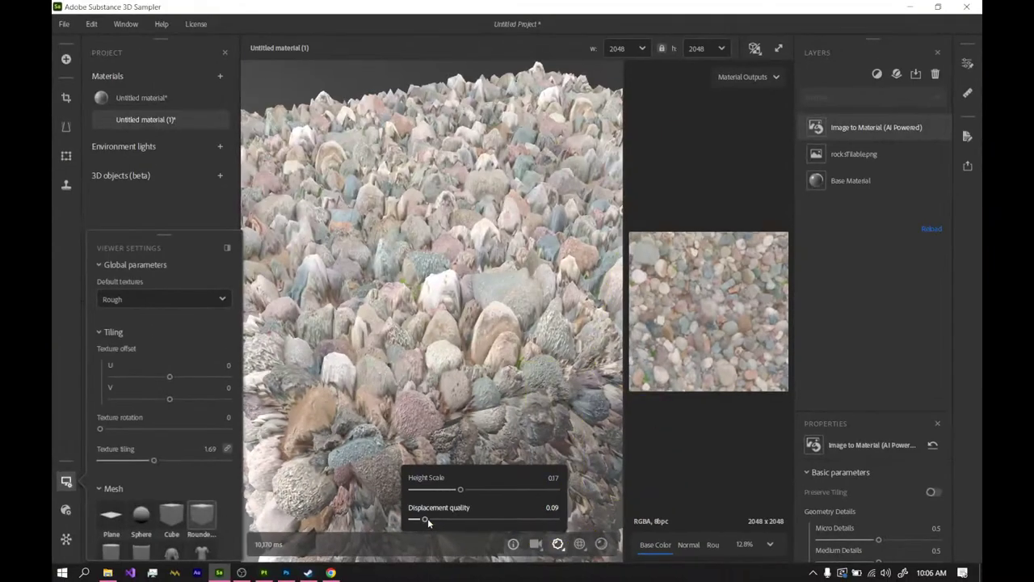
pyautogui.moveTo(425, 519); pyautogui.dragTo(411, 520)
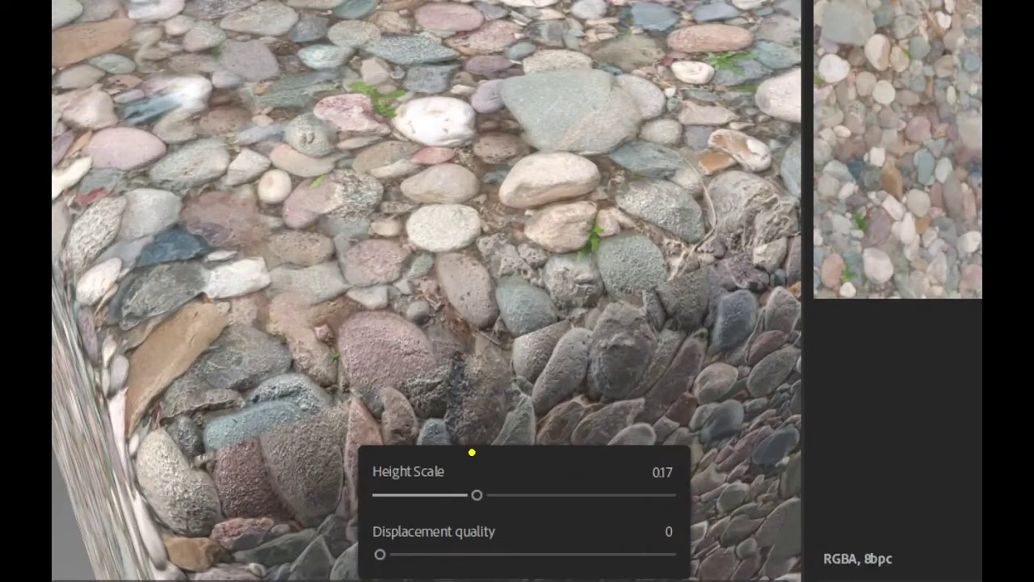
pyautogui.moveTo(457, 466); pyautogui.dragTo(496, 466)
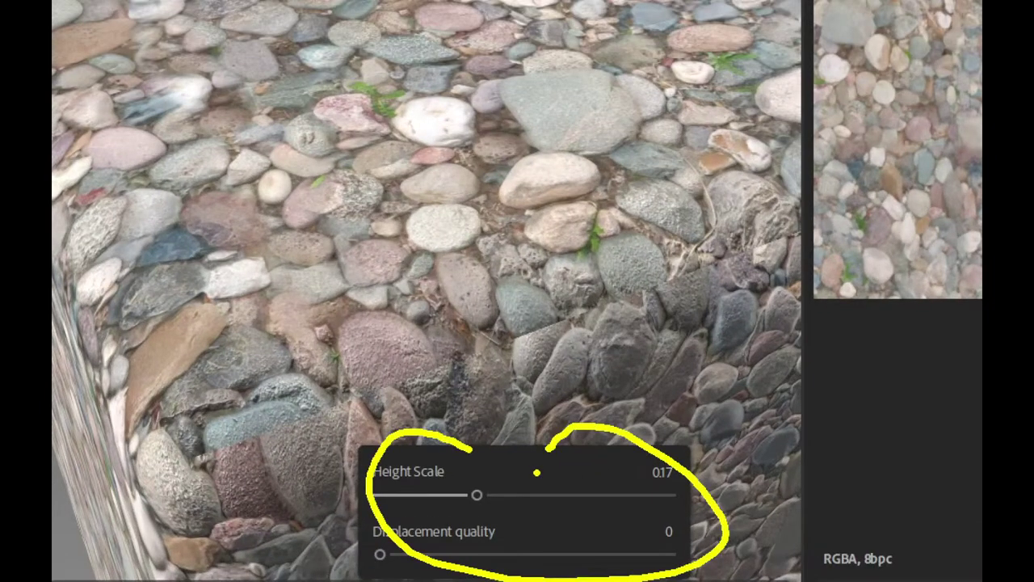
pyautogui.press('Escape')
pyautogui.hotkey('ctrl', '1')
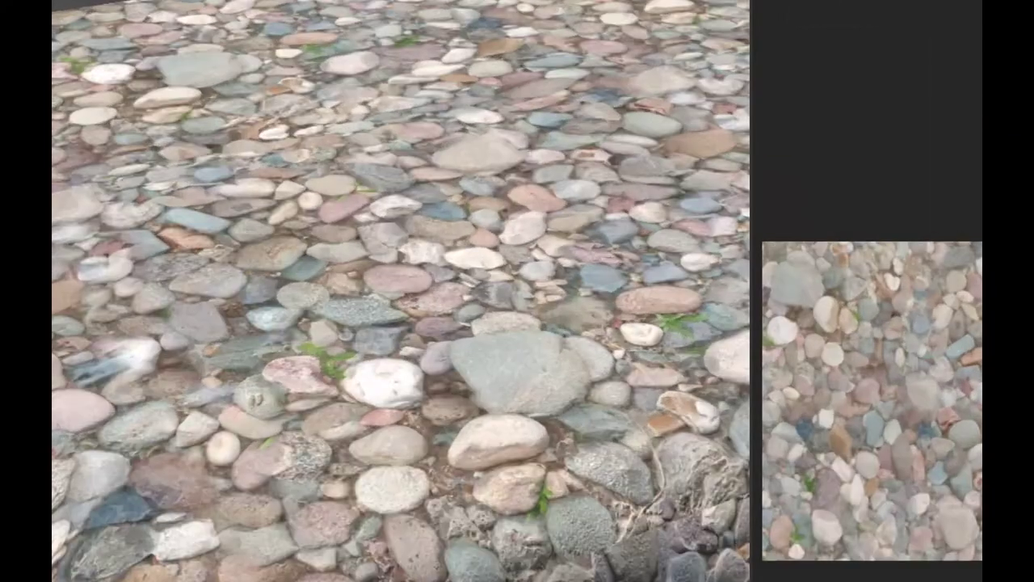
pyautogui.press('t')
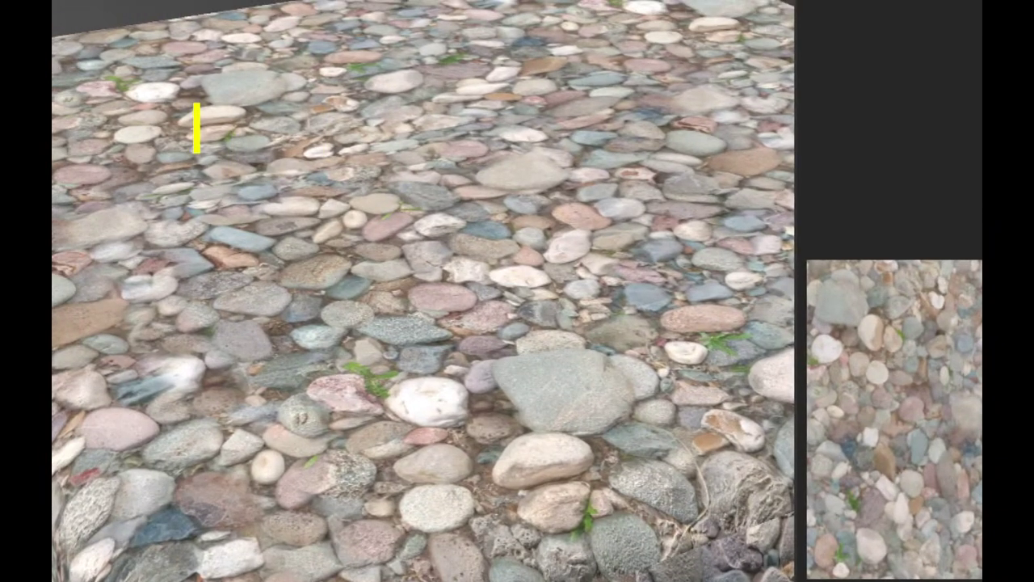
pyautogui.write('SINGLE PL')
pyautogui.press('BackSpace')
pyautogui.write('OLY CANNOT BE BENT')
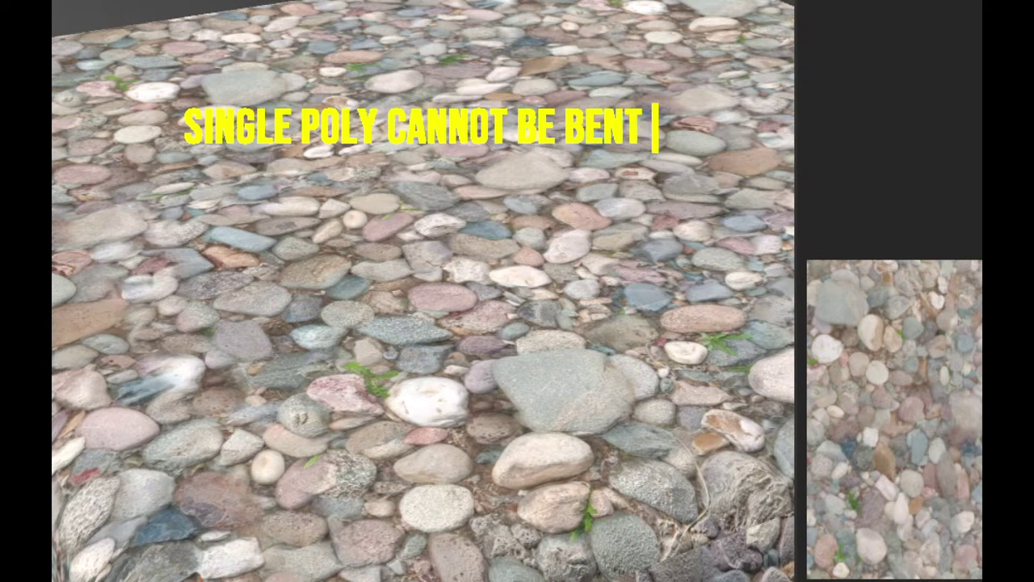
pyautogui.press('Escape')
pyautogui.press('Escape')
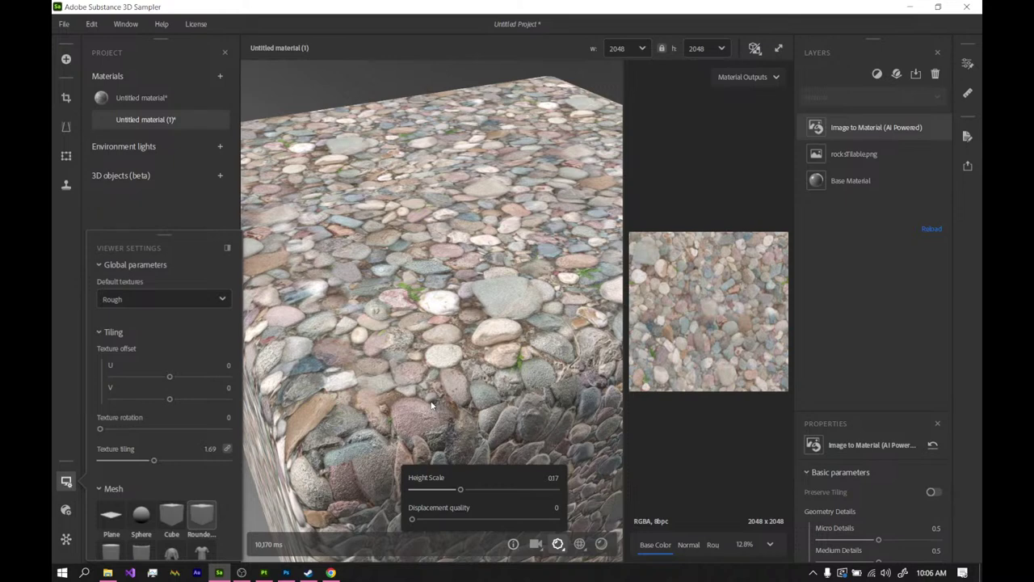
# Step: Set Displacement quality to 0.1 and test a spiky Height Scale of 0.45 while orbiting
pyautogui.moveTo(412, 519); pyautogui.dragTo(426, 519)
pyautogui.moveTo(459, 489); pyautogui.dragTo(432, 499)
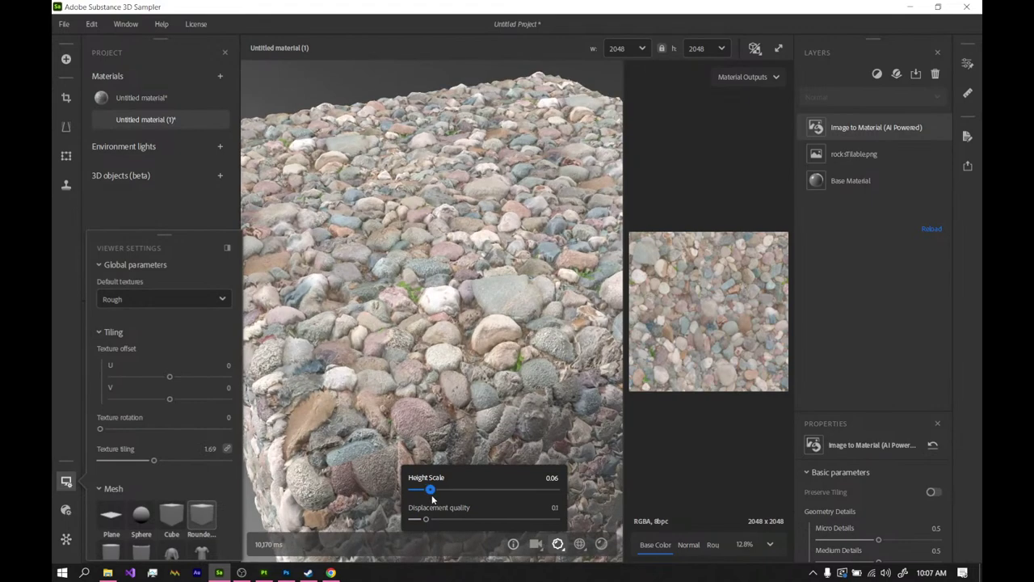
pyautogui.moveTo(432, 499); pyautogui.dragTo(543, 499)
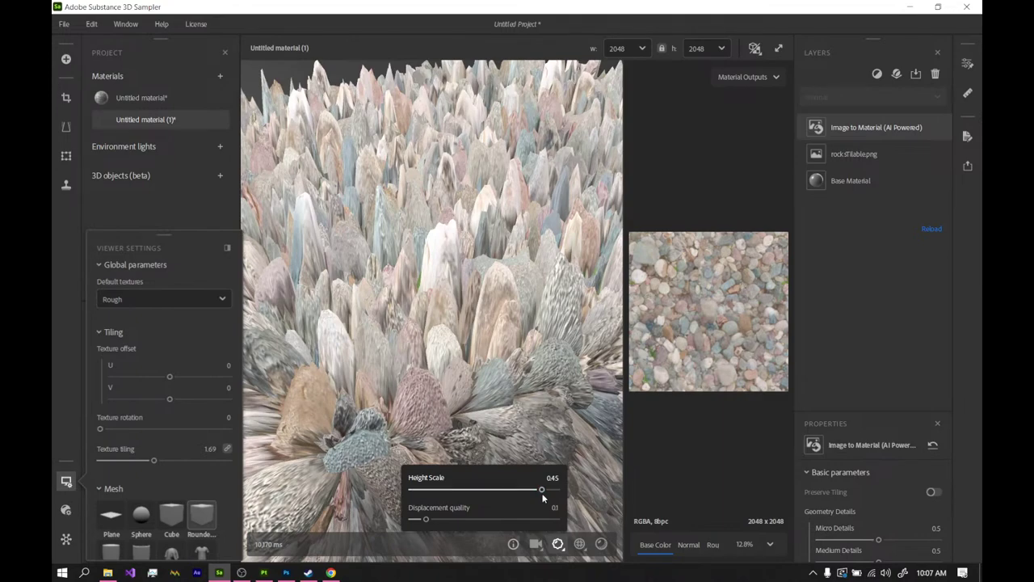
pyautogui.moveTo(388, 241); pyautogui.dragTo(440, 255)
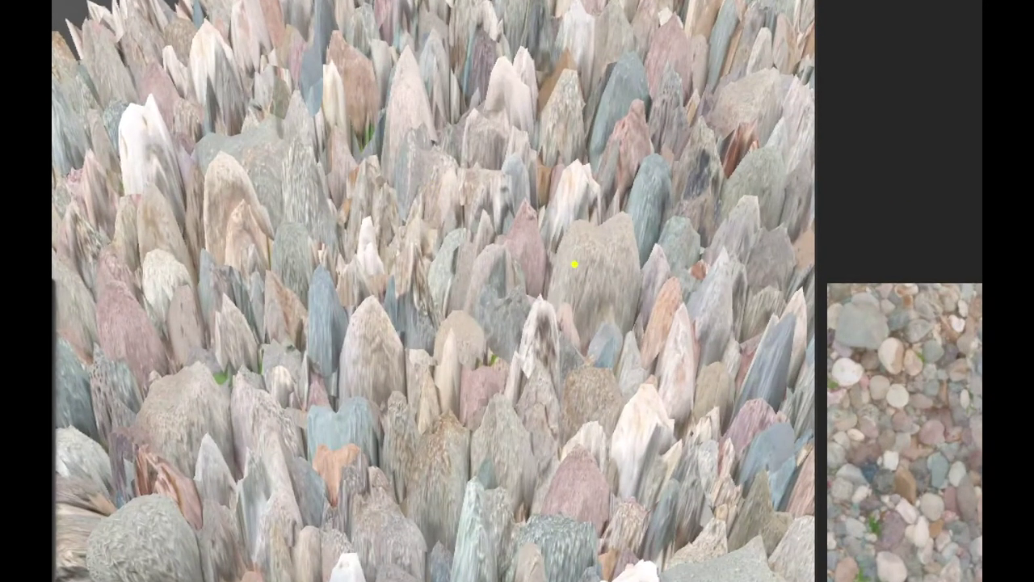
pyautogui.moveTo(568, 290)
pyautogui.mouseDown()
pyautogui.moveTo(605, 228)
pyautogui.moveTo(617, 258)
pyautogui.moveTo(655, 288)
pyautogui.moveTo(628, 357)
pyautogui.mouseUp()
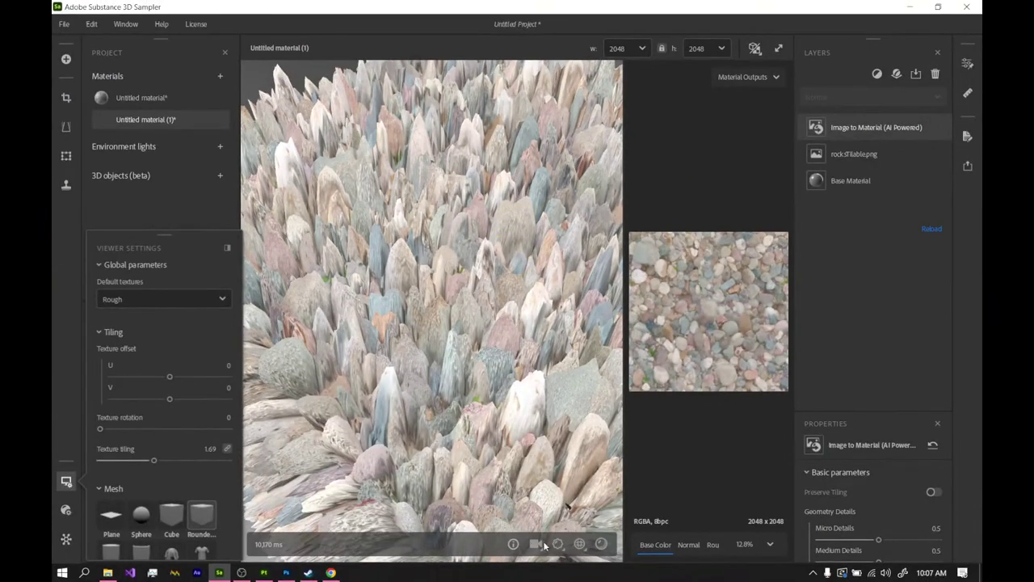
# Step: Lower the Height Scale to about 0.06 and orbit to the cube's side face
pyautogui.click(557, 543)
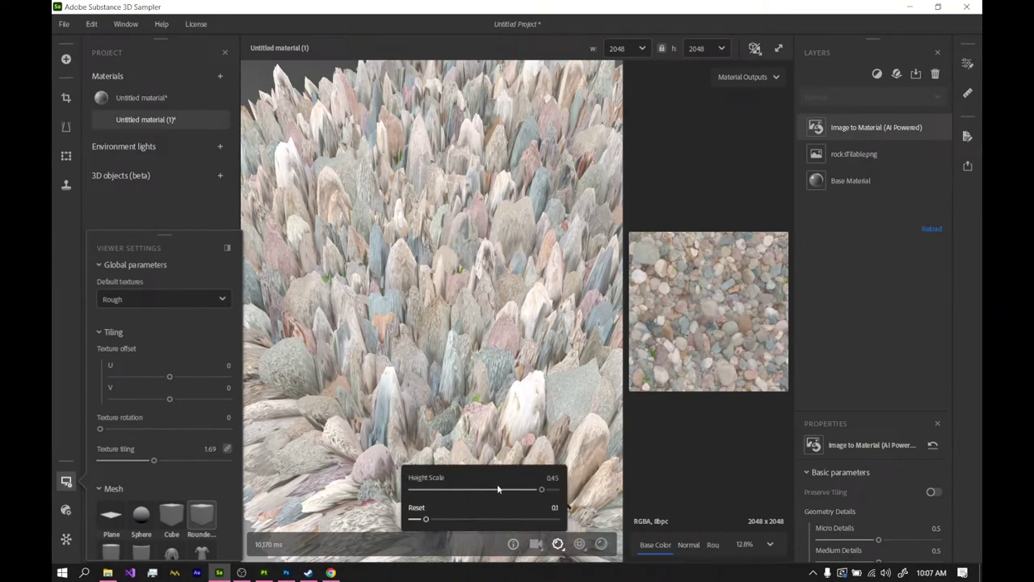
pyautogui.moveTo(540, 490); pyautogui.dragTo(443, 503)
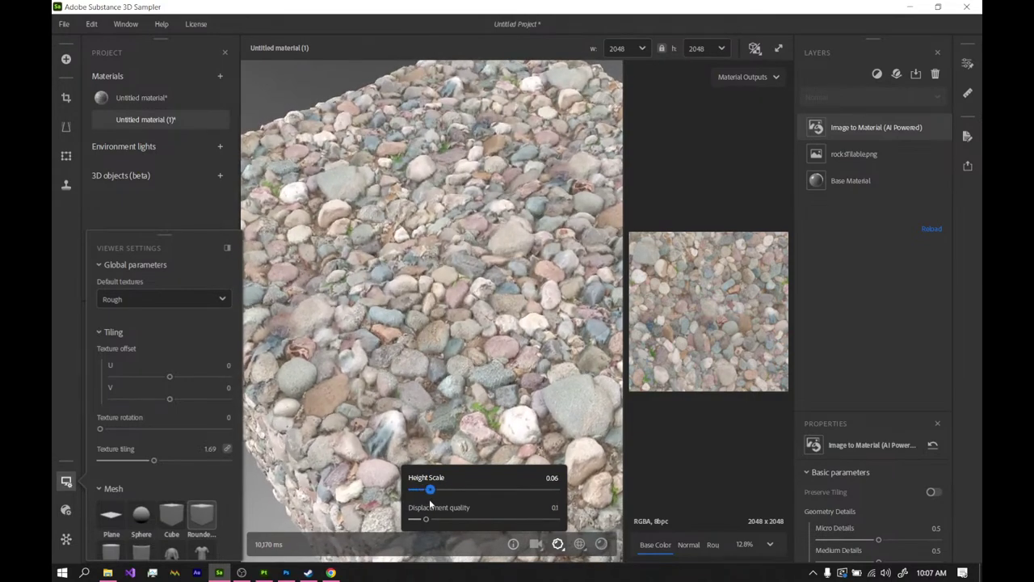
pyautogui.moveTo(476, 404); pyautogui.dragTo(349, 310)
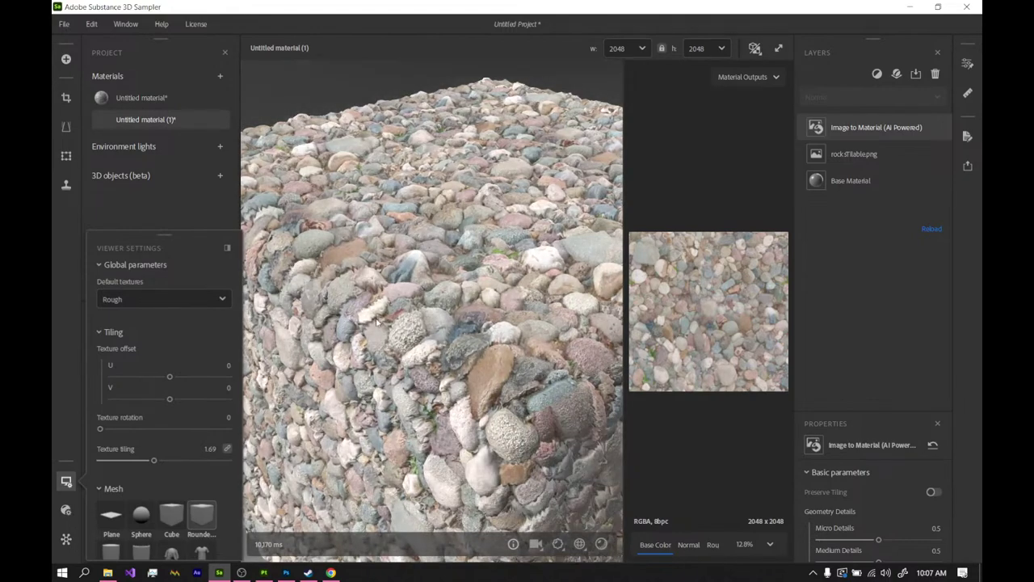
# Step: Turn the displacement Height Scale down to 0 and orbit closer to the cube
pyautogui.click(557, 543)
pyautogui.moveTo(430, 489); pyautogui.dragTo(412, 489)
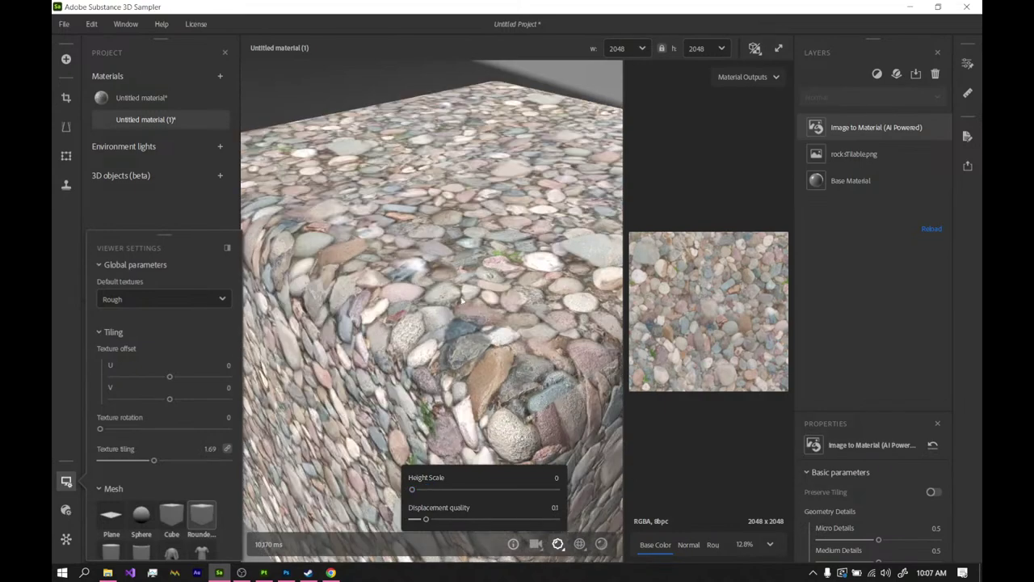
pyautogui.moveTo(441, 240); pyautogui.dragTo(458, 272)
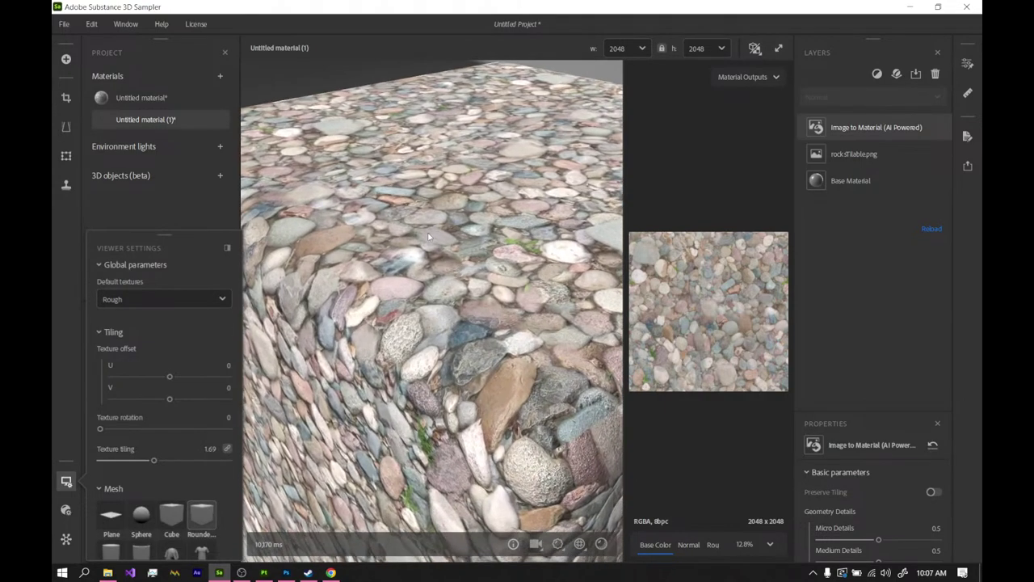
pyautogui.moveTo(401, 253); pyautogui.dragTo(443, 239)
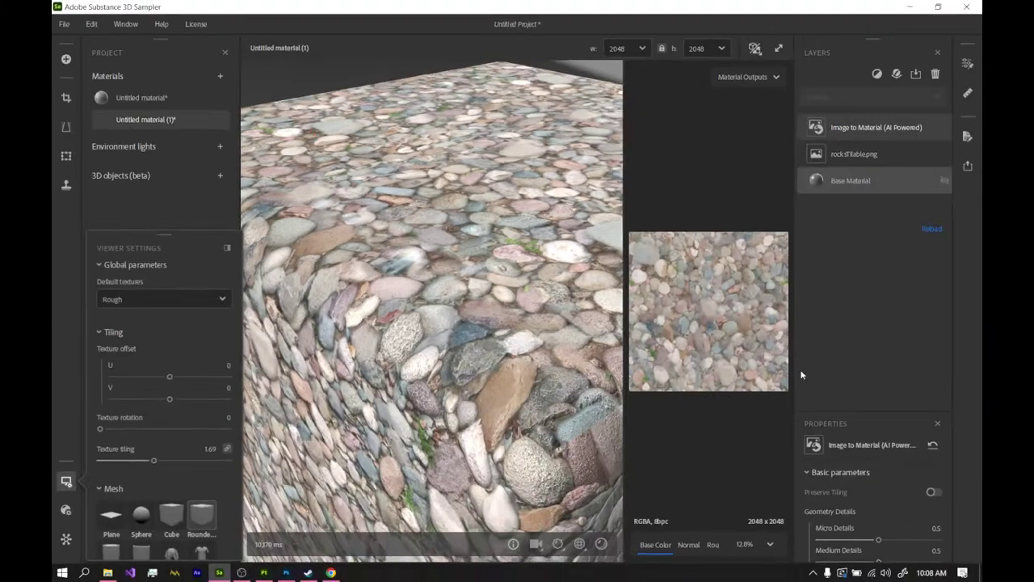
# Step: Nudge Height Scale back up to about 0.03 and widen the 2D texture view
pyautogui.click(535, 543)
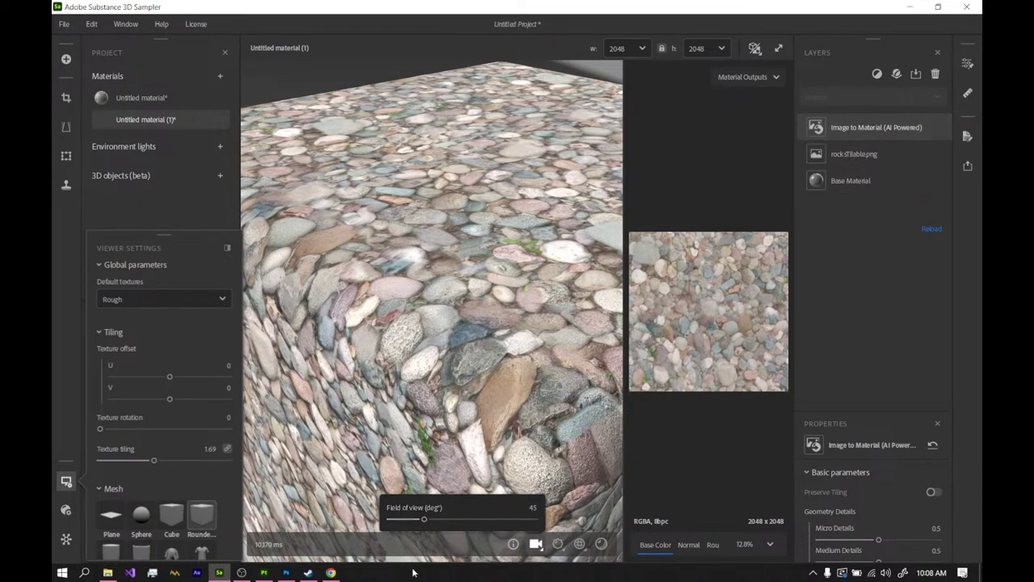
pyautogui.click(557, 543)
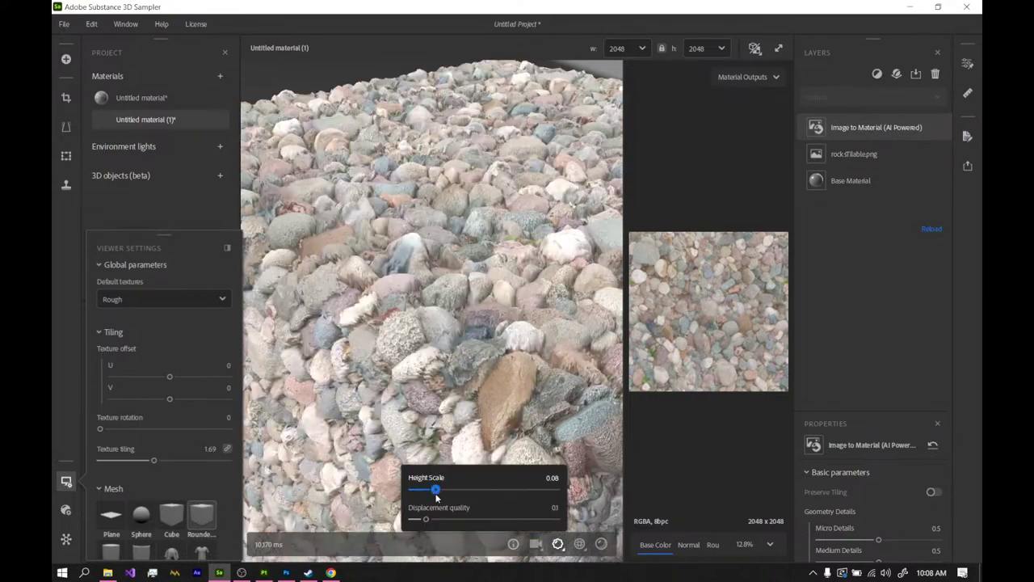
pyautogui.moveTo(412, 493); pyautogui.dragTo(422, 520)
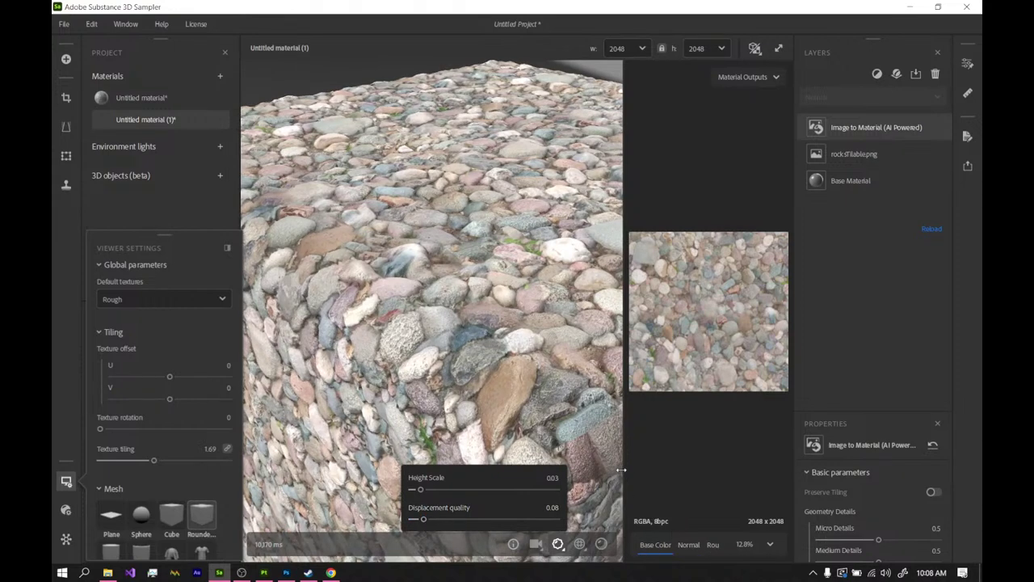
pyautogui.moveTo(621, 469); pyautogui.dragTo(445, 468)
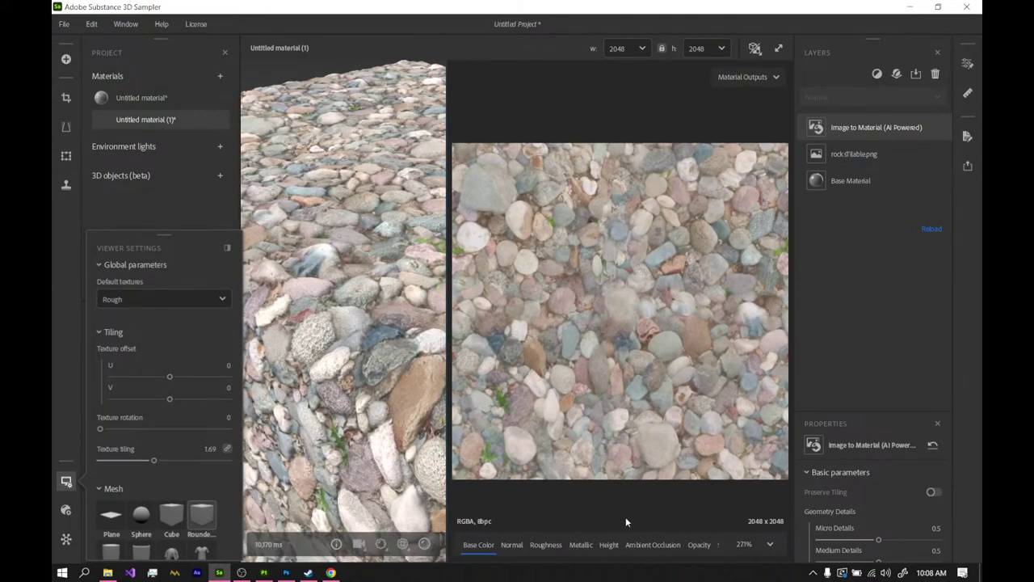
pyautogui.click(605, 545)
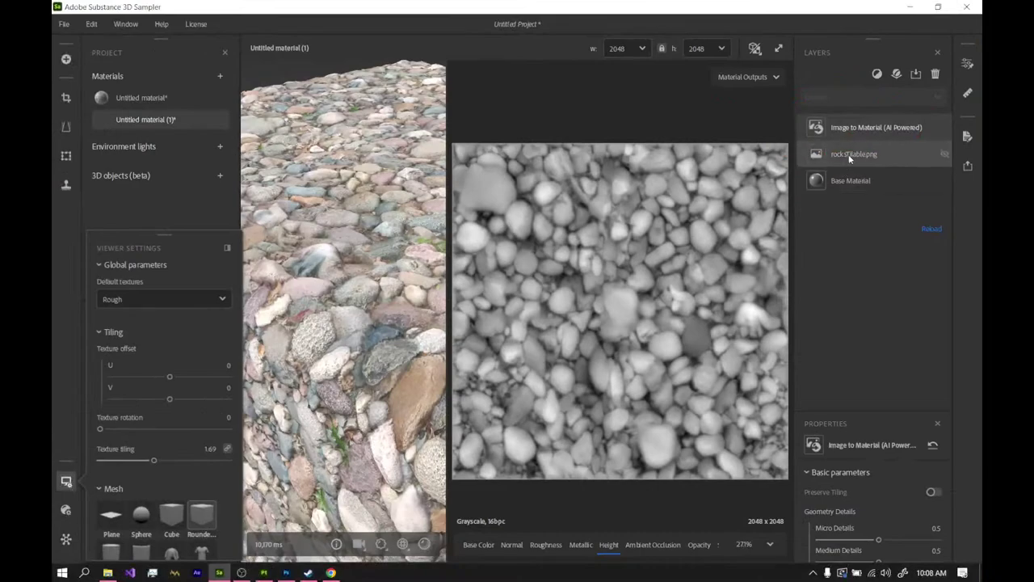
pyautogui.click(848, 155)
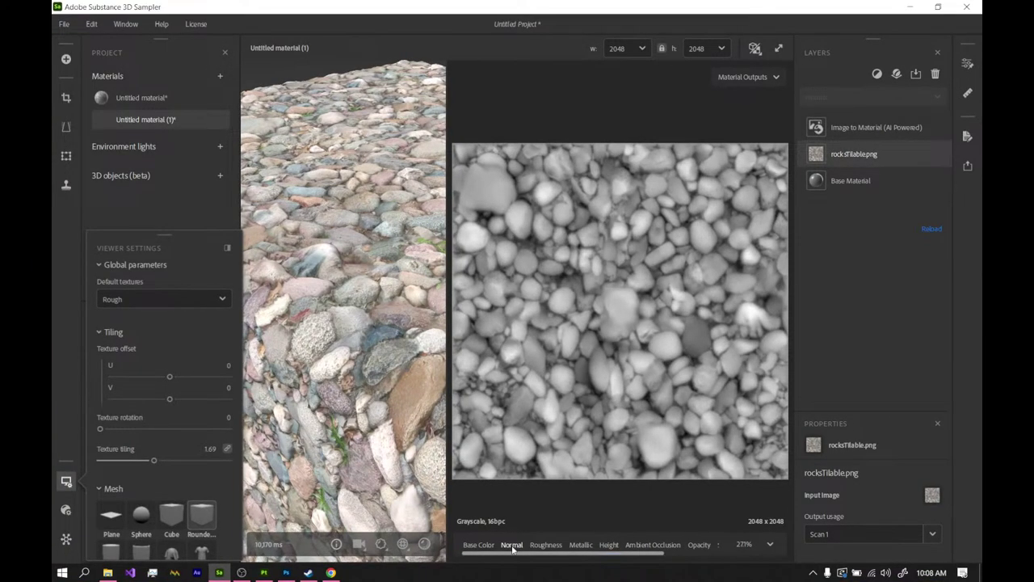
pyautogui.click(512, 546)
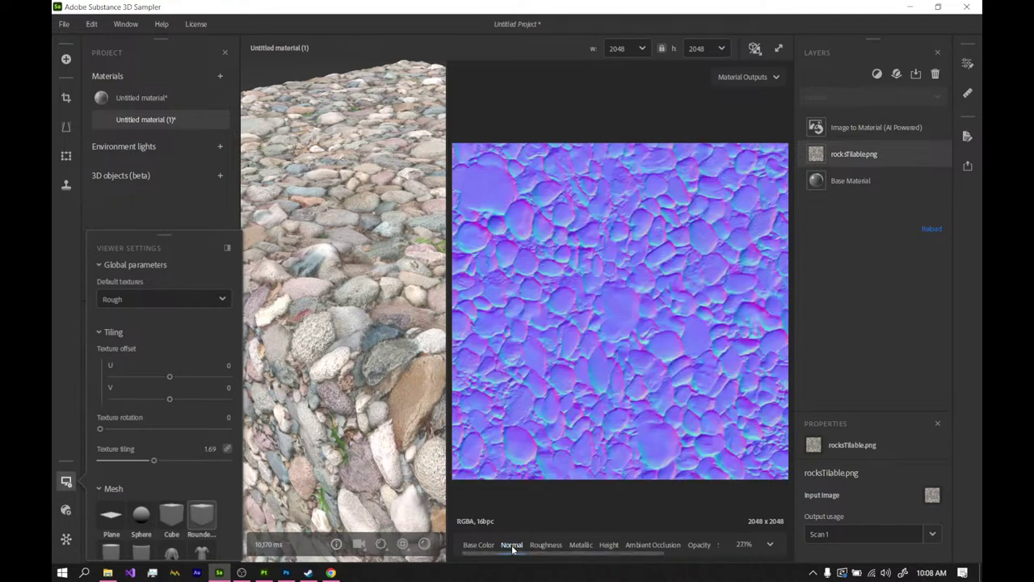
pyautogui.click(546, 546)
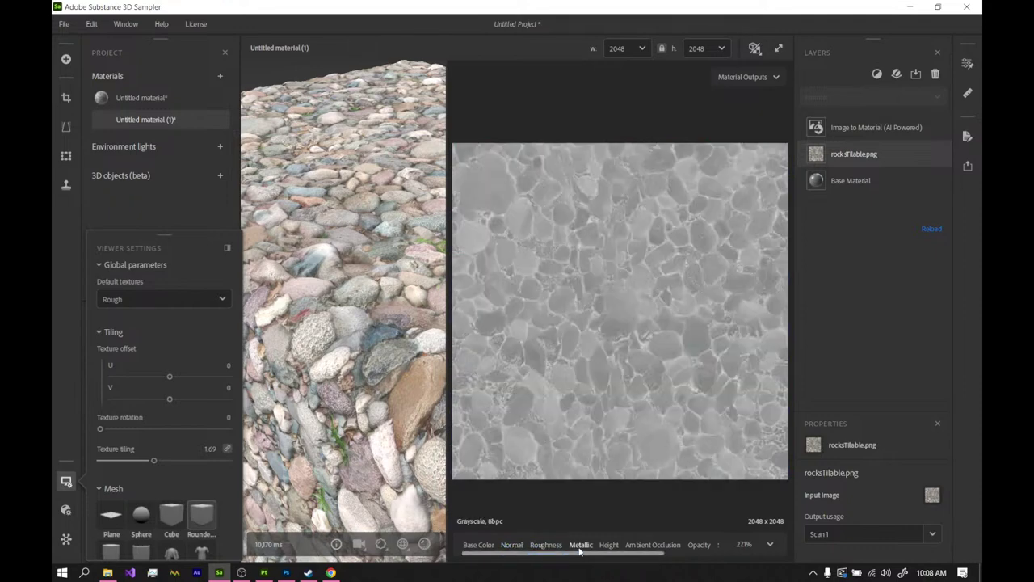
pyautogui.click(580, 546)
pyautogui.click(609, 545)
pyautogui.click(512, 545)
pyautogui.click(478, 545)
pyautogui.click(847, 129)
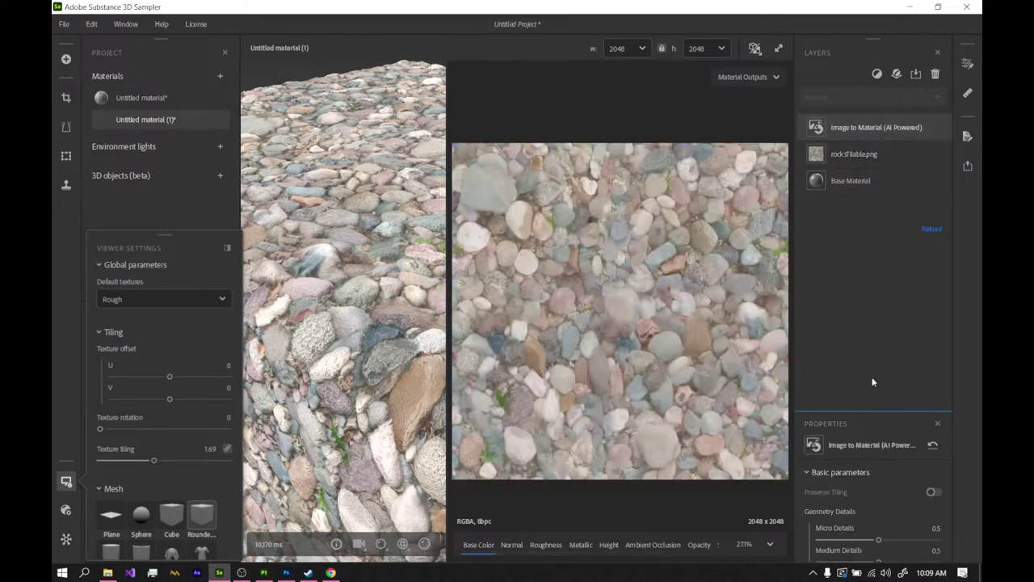
# Step: Enlarge the properties panel and inspect the Roughness settings of the Image to Material layer
pyautogui.moveTo(870, 412); pyautogui.dragTo(856, 196)
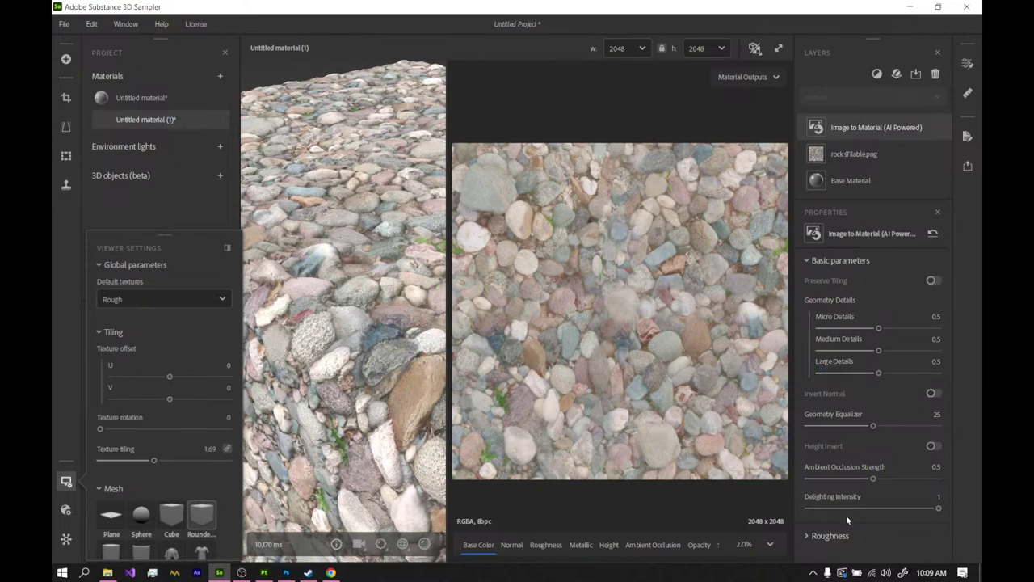
pyautogui.click(810, 536)
pyautogui.scroll(-3, 821, 461)
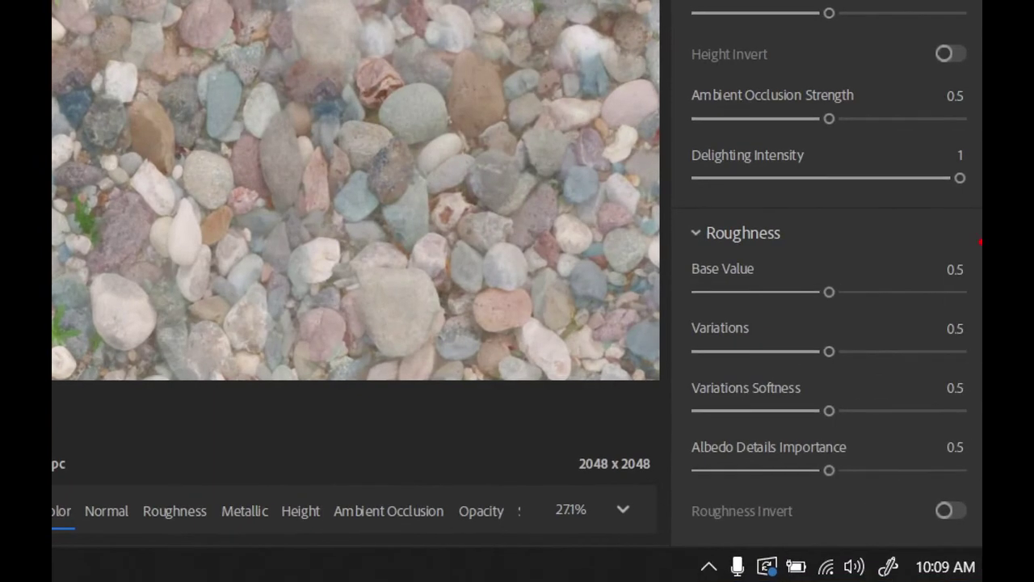
pyautogui.moveTo(980, 242)
pyautogui.mouseDown()
pyautogui.moveTo(838, 234)
pyautogui.moveTo(728, 308)
pyautogui.mouseUp()
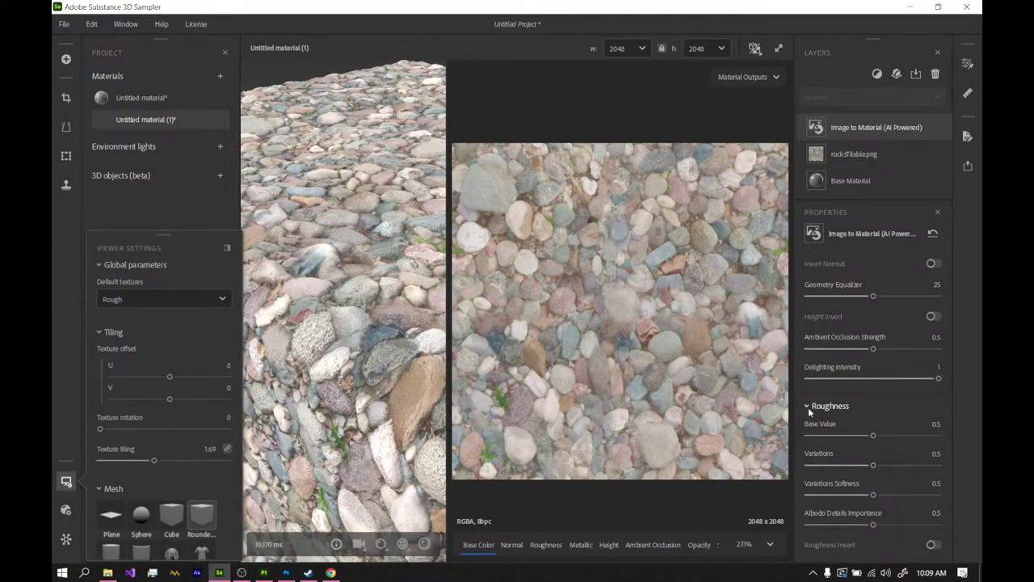
pyautogui.click(808, 407)
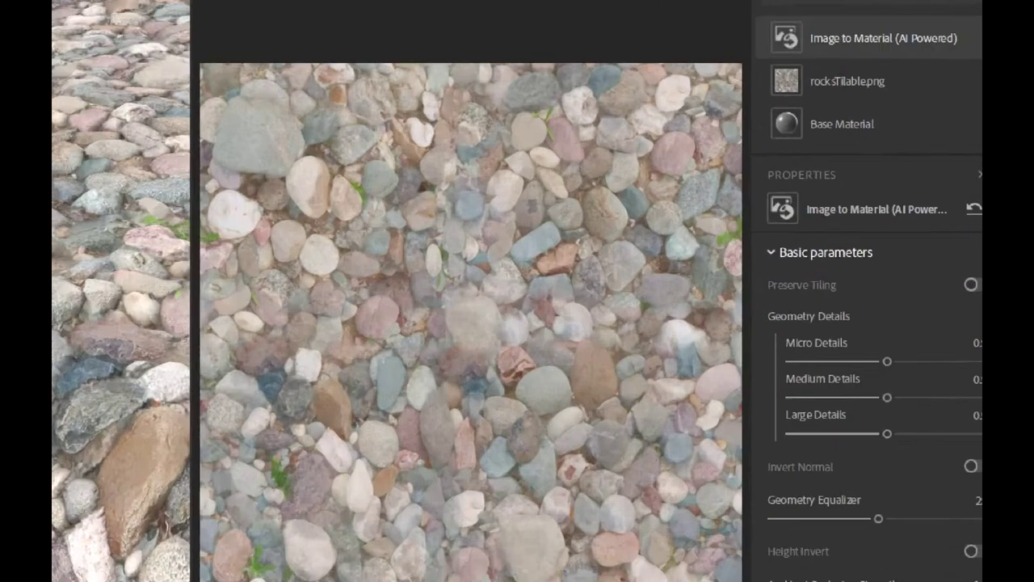
pyautogui.moveTo(858, 260)
pyautogui.mouseDown()
pyautogui.moveTo(844, 270)
pyautogui.moveTo(896, 247)
pyautogui.mouseUp()
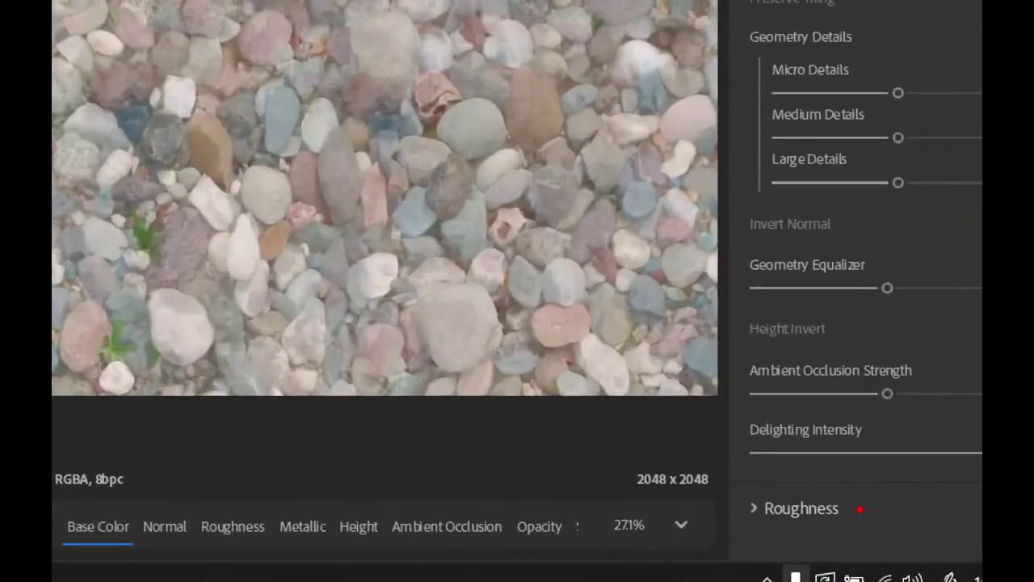
pyautogui.moveTo(861, 521)
pyautogui.mouseDown()
pyautogui.moveTo(788, 538)
pyautogui.moveTo(882, 514)
pyautogui.mouseUp()
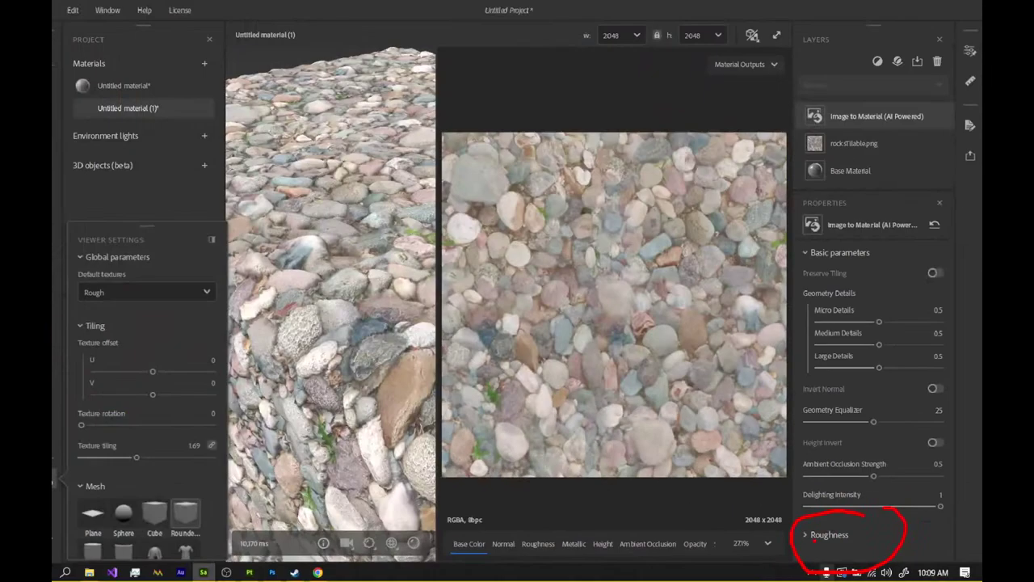
pyautogui.press('Escape')
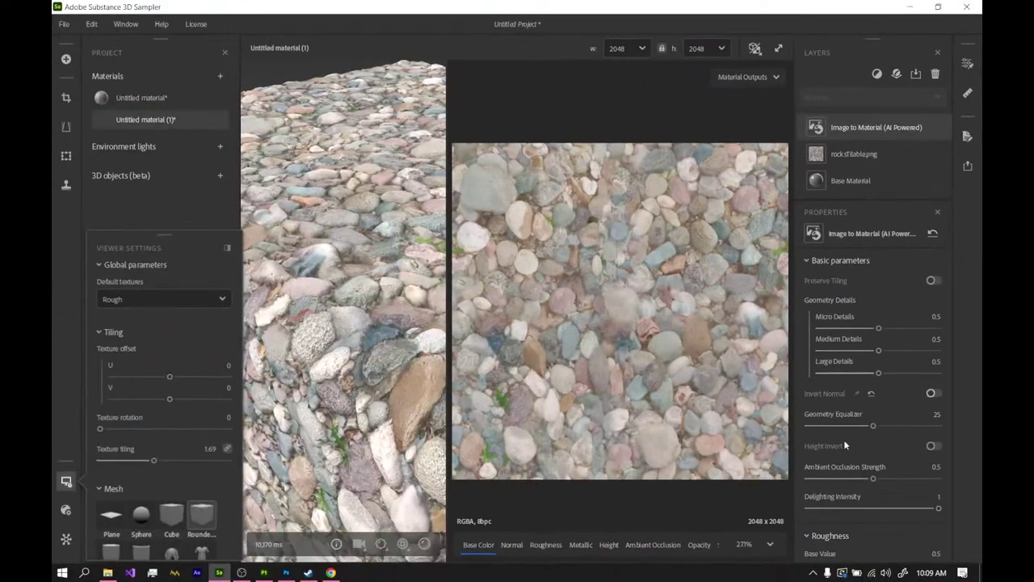
pyautogui.scroll(-3, 814, 526)
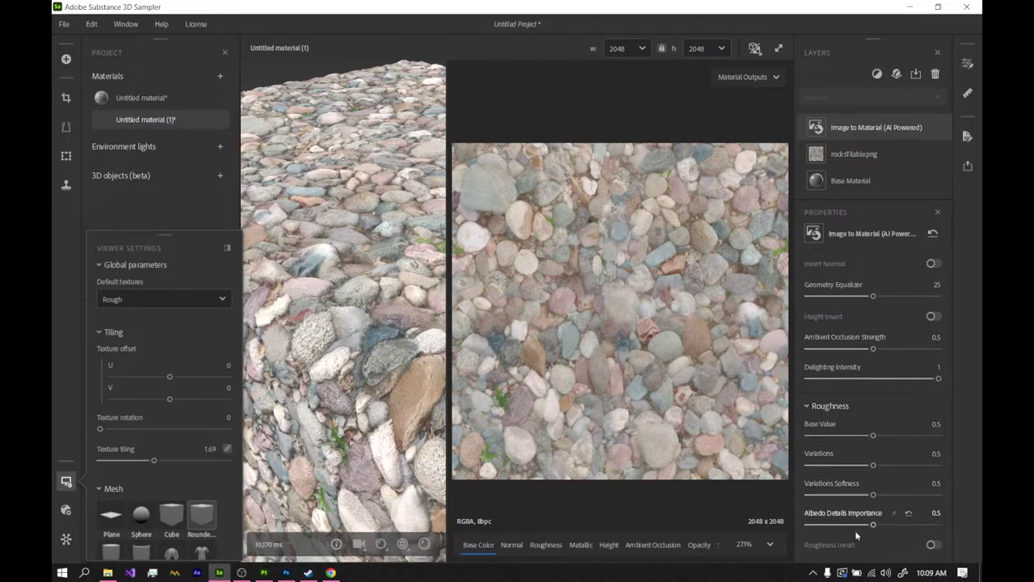
pyautogui.scroll(3, 863, 495)
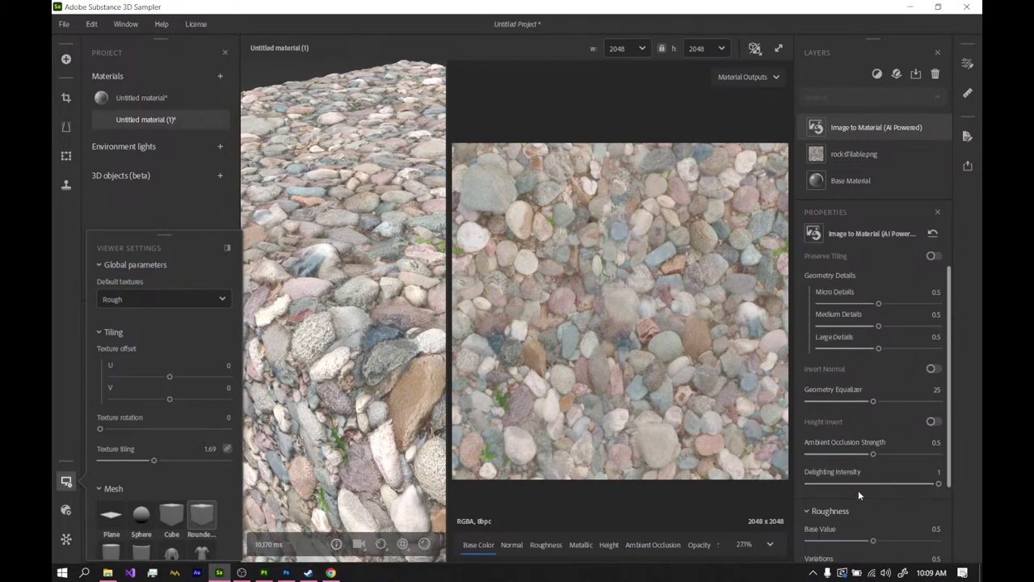
# Step: Raise Geometry Equalizer from 25 to 44.81 and enlarge the 3D view again
pyautogui.moveTo(873, 425); pyautogui.dragTo(924, 434)
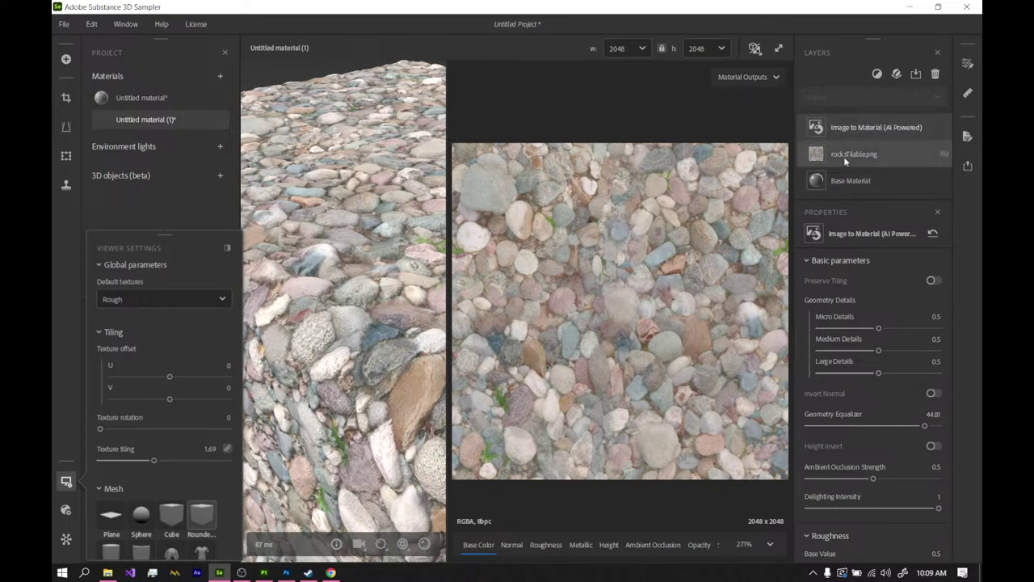
pyautogui.moveTo(447, 388); pyautogui.dragTo(557, 382)
pyautogui.scroll(-10, 394, 389)
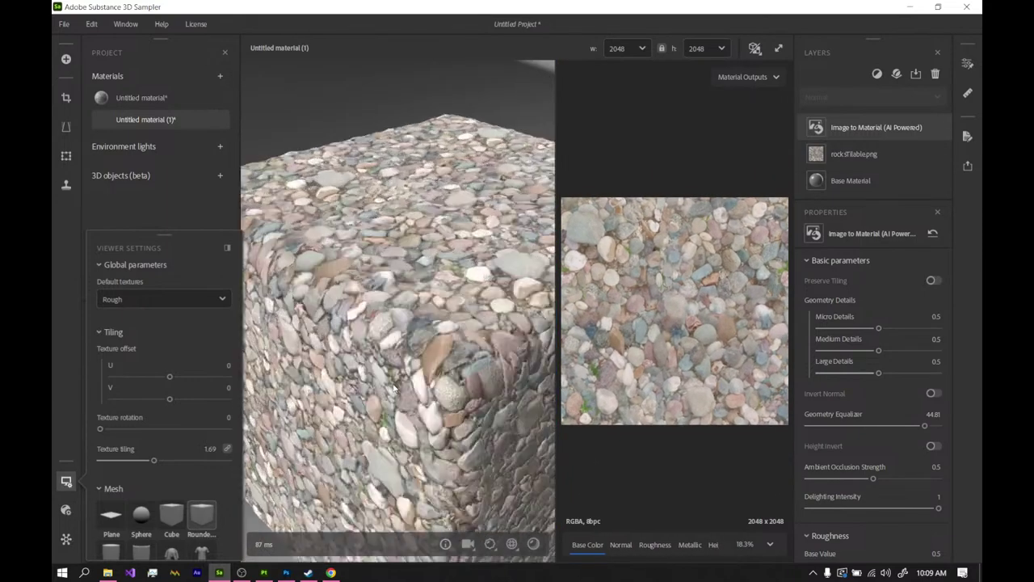
# Step: View and close the painted-wall, plaster-wall and quilted-leather screenshots in turn
pyautogui.click(107, 571)
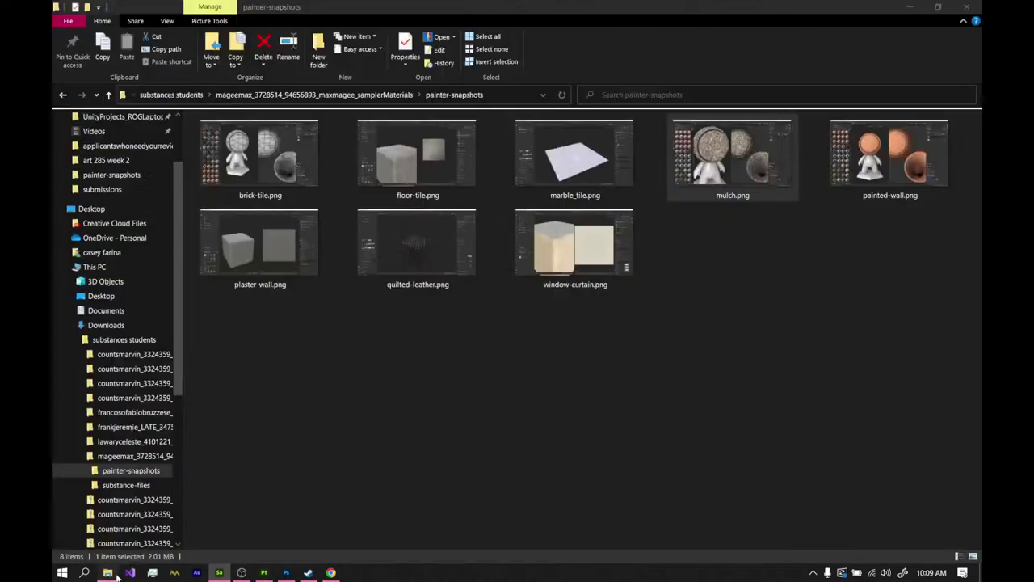
pyautogui.doubleClick(874, 185)
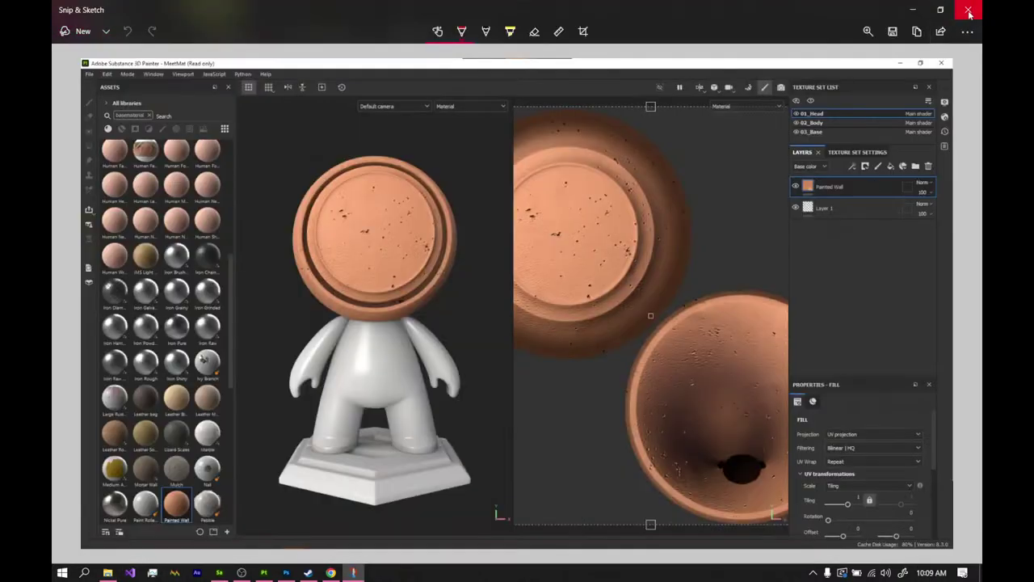
pyautogui.click(967, 9)
pyautogui.doubleClick(275, 262)
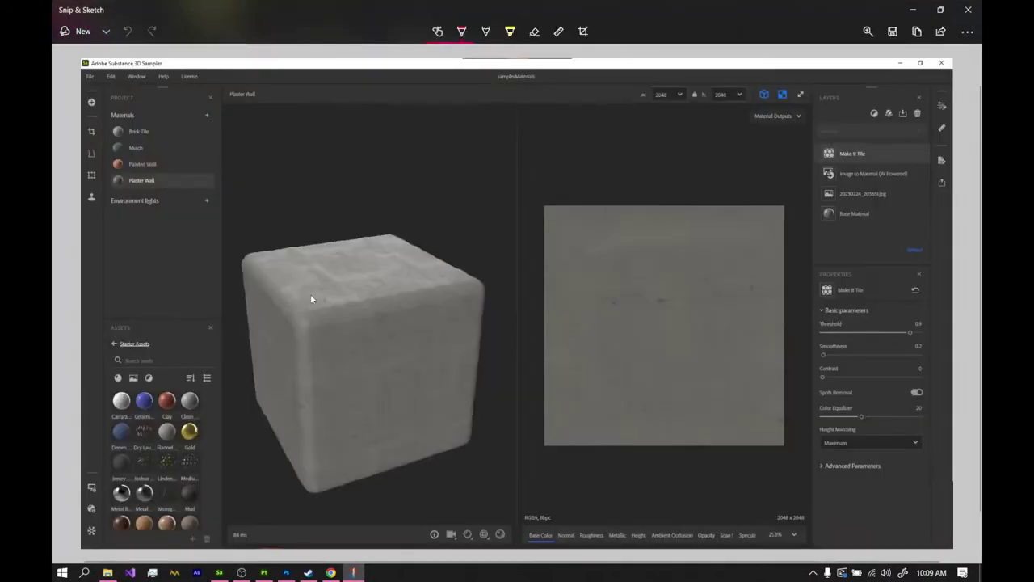
pyautogui.click(968, 9)
pyautogui.doubleClick(420, 238)
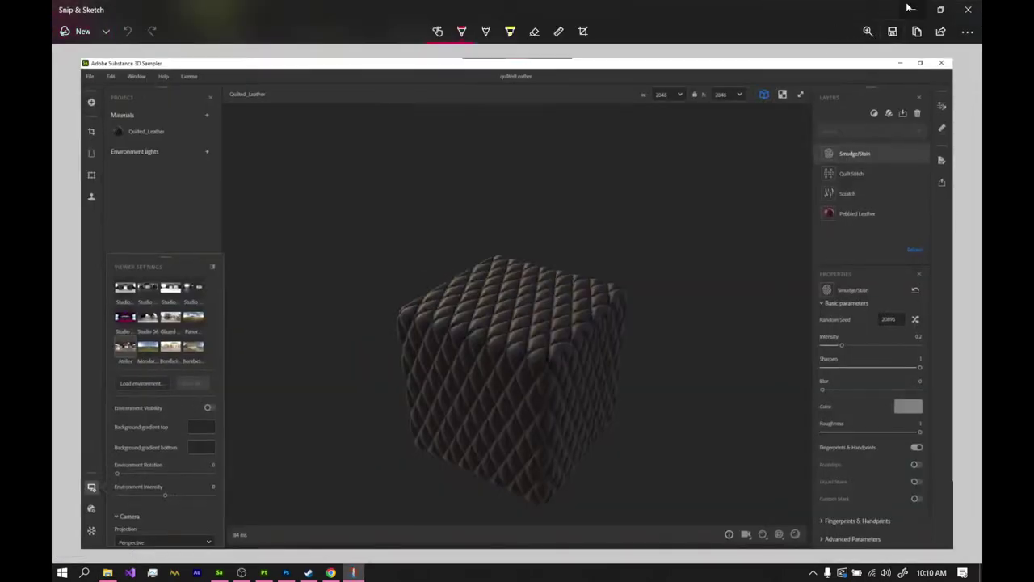
pyautogui.click(969, 10)
# Step: Mark window-curtain.png with red strokes and dots around the cube, undo the loop, then close it
pyautogui.doubleClick(574, 253)
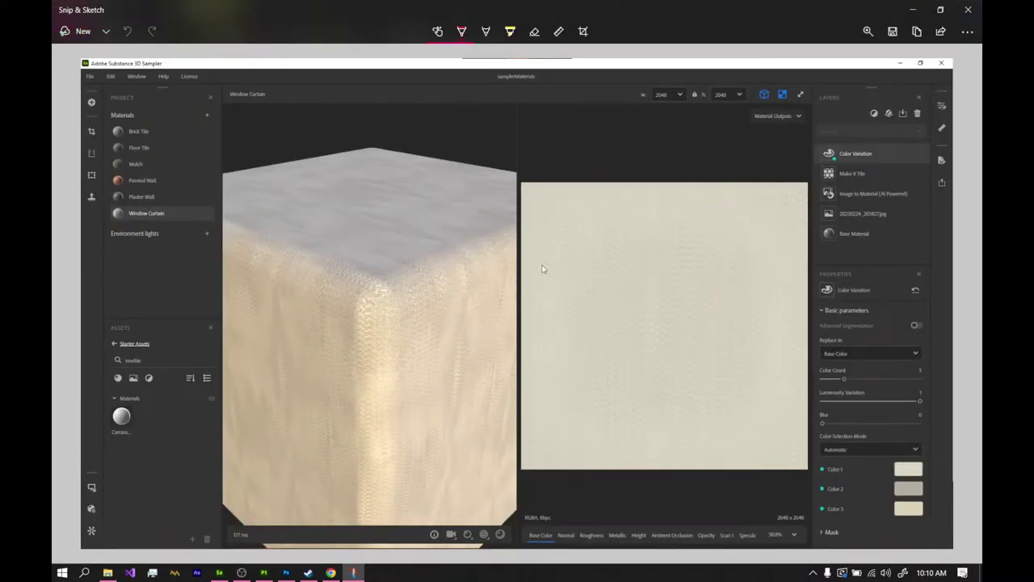
pyautogui.press('alt')
pyautogui.moveTo(356, 283); pyautogui.dragTo(432, 370)
pyautogui.click(404, 298)
pyautogui.click(501, 245)
pyautogui.click(535, 238)
pyautogui.moveTo(508, 298); pyautogui.dragTo(450, 347)
pyautogui.click(335, 358)
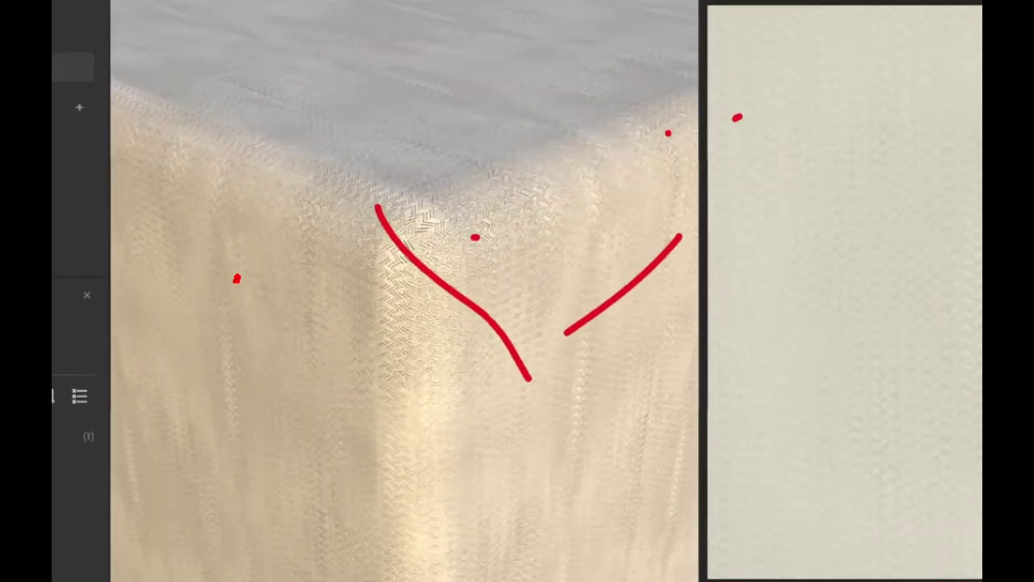
pyautogui.moveTo(236, 279); pyautogui.dragTo(474, 450)
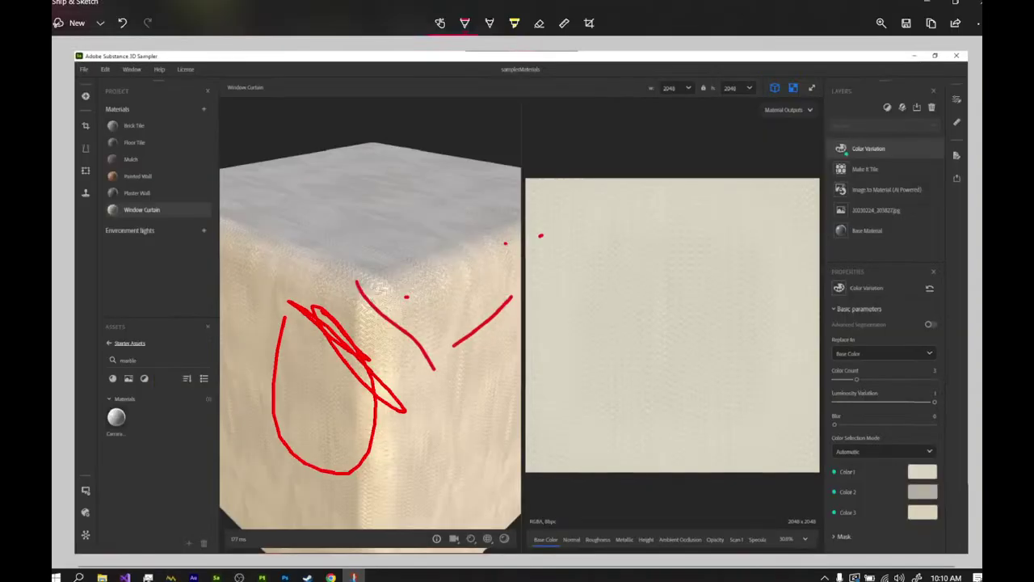
pyautogui.hotkey('ctrl', 'z')
pyautogui.hotkey('ctrl', 'z')
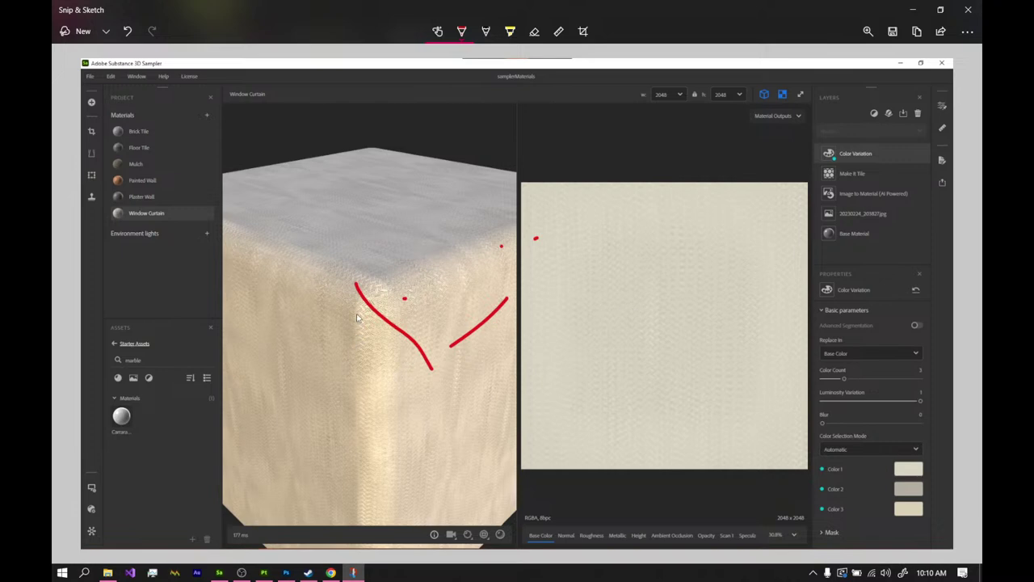
pyautogui.click(968, 10)
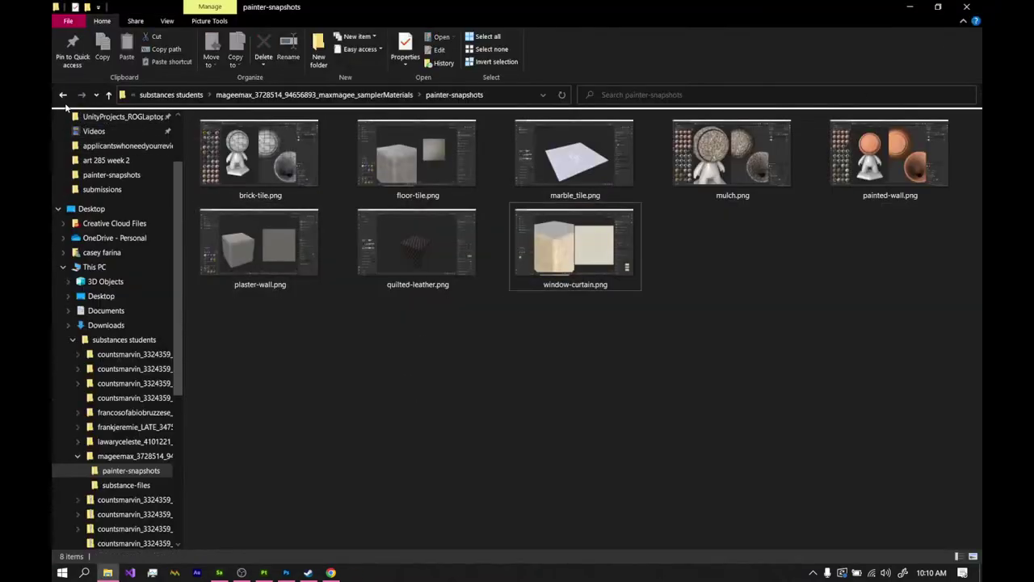
# Step: Go back to the substances students folder and open the next student's screenshots folder
pyautogui.click(62, 95)
pyautogui.click(62, 94)
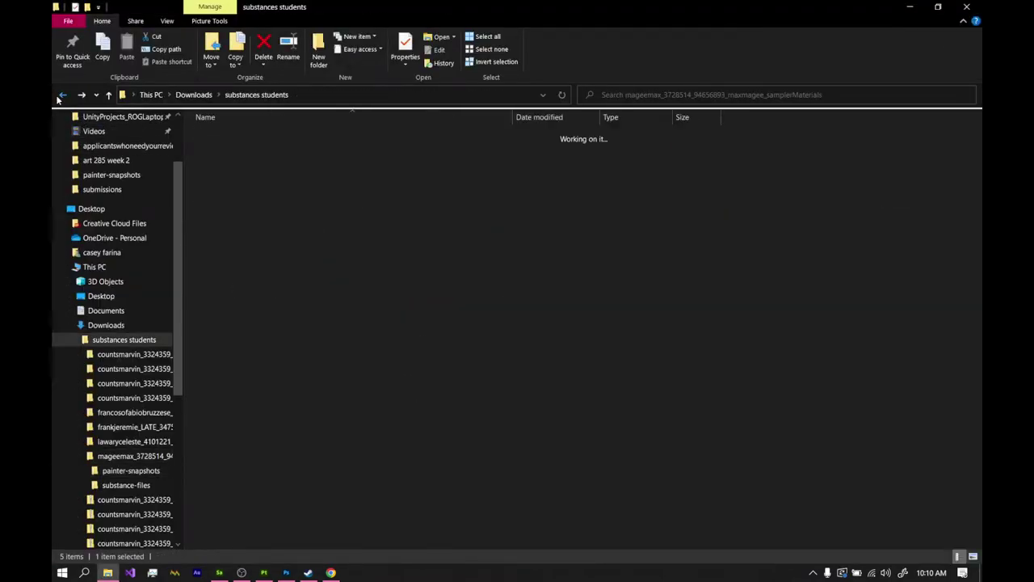
pyautogui.doubleClick(246, 214)
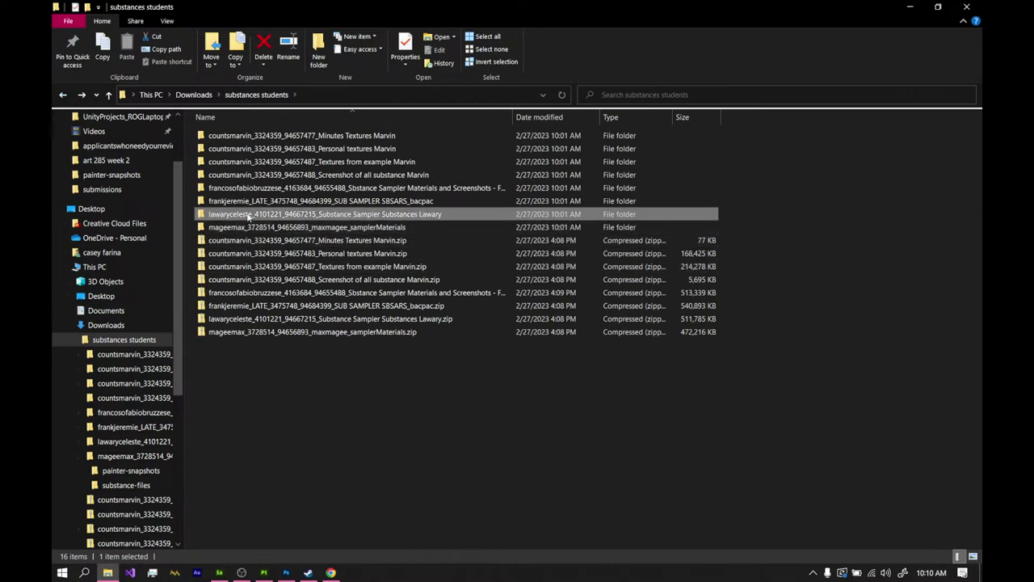
pyautogui.doubleClick(221, 149)
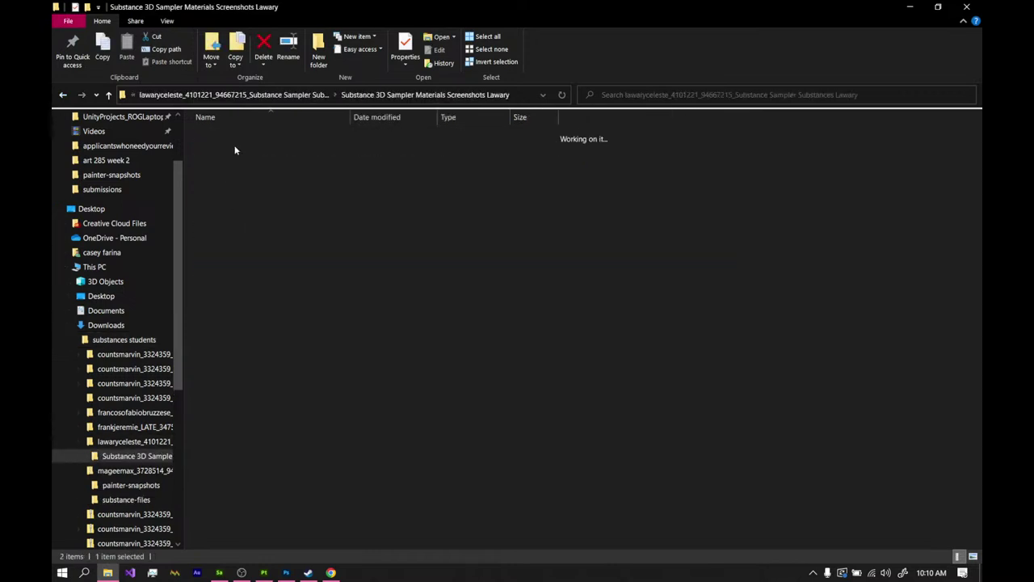
# Step: Review the lace pattern.png screenshot and close it
pyautogui.doubleClick(225, 155)
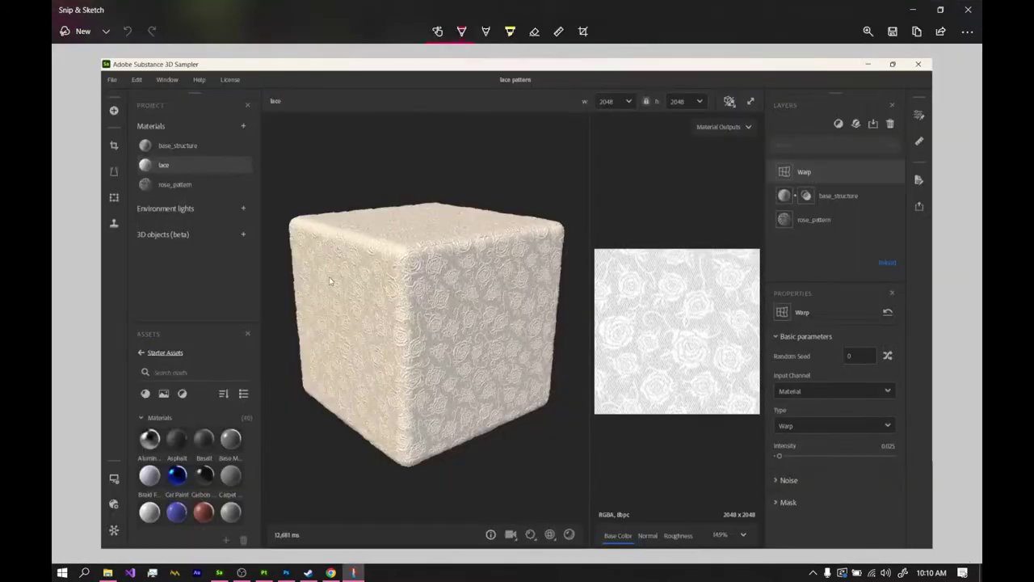
pyautogui.scroll(-2, 427, 292)
pyautogui.scroll(3, 426, 292)
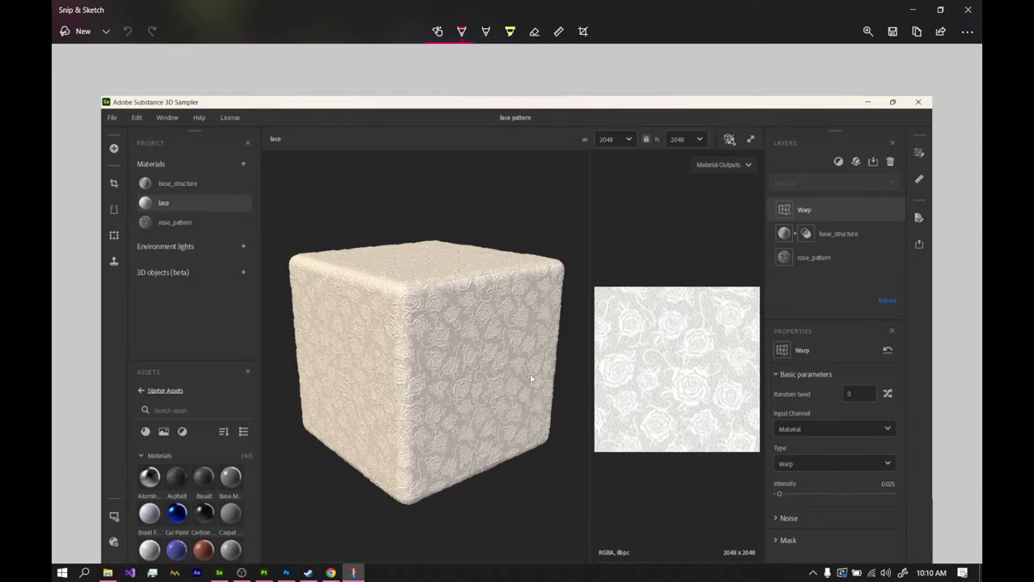
pyautogui.click(970, 11)
# Step: Mark painted wall.png with red arrows onto the green cube, undoing a first circle, then close it
pyautogui.doubleClick(296, 158)
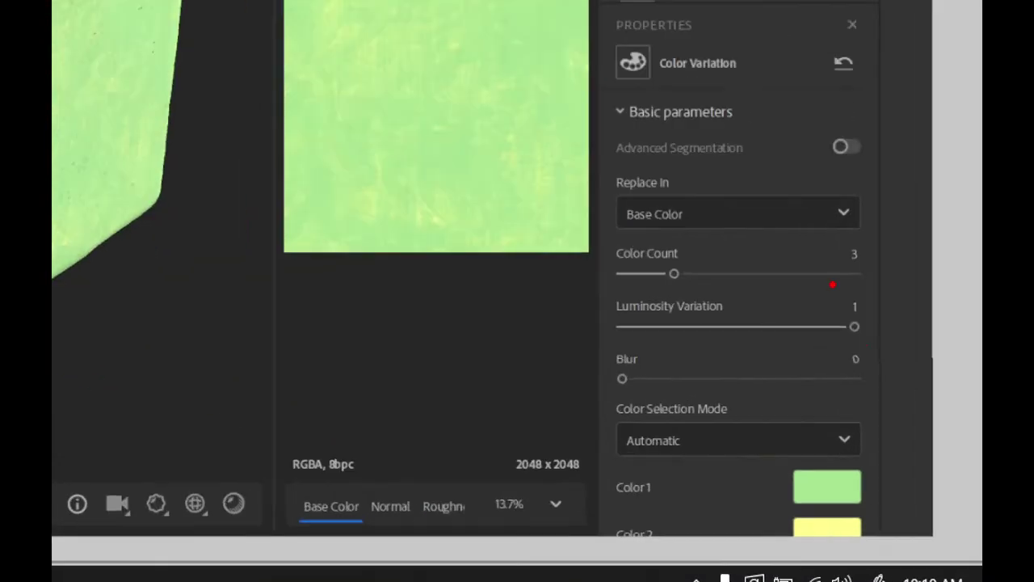
pyautogui.moveTo(751, 49); pyautogui.dragTo(710, 32)
pyautogui.hotkey('ctrl', 'z')
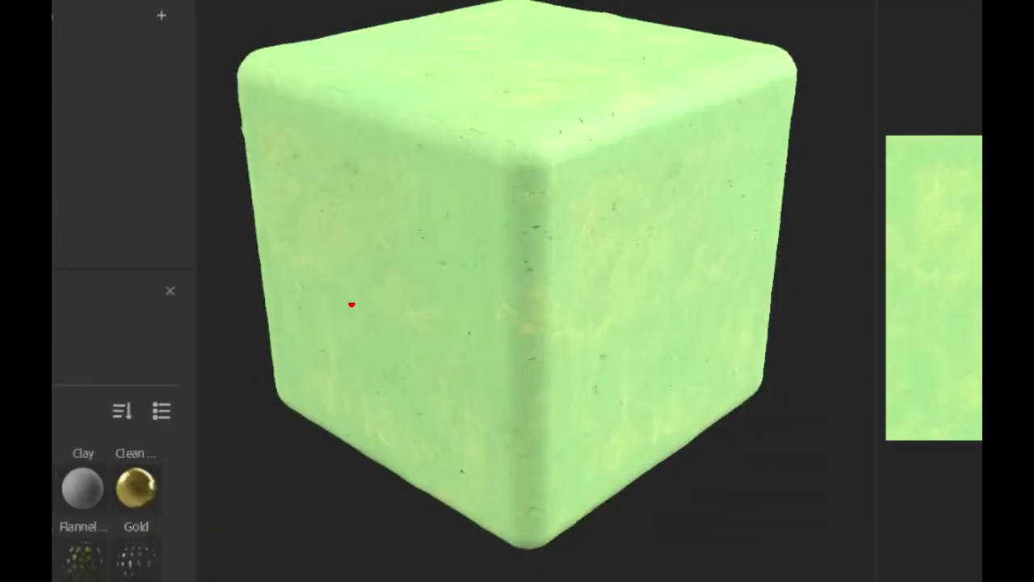
pyautogui.moveTo(425, 276); pyautogui.dragTo(454, 268)
pyautogui.moveTo(472, 207); pyautogui.dragTo(429, 279)
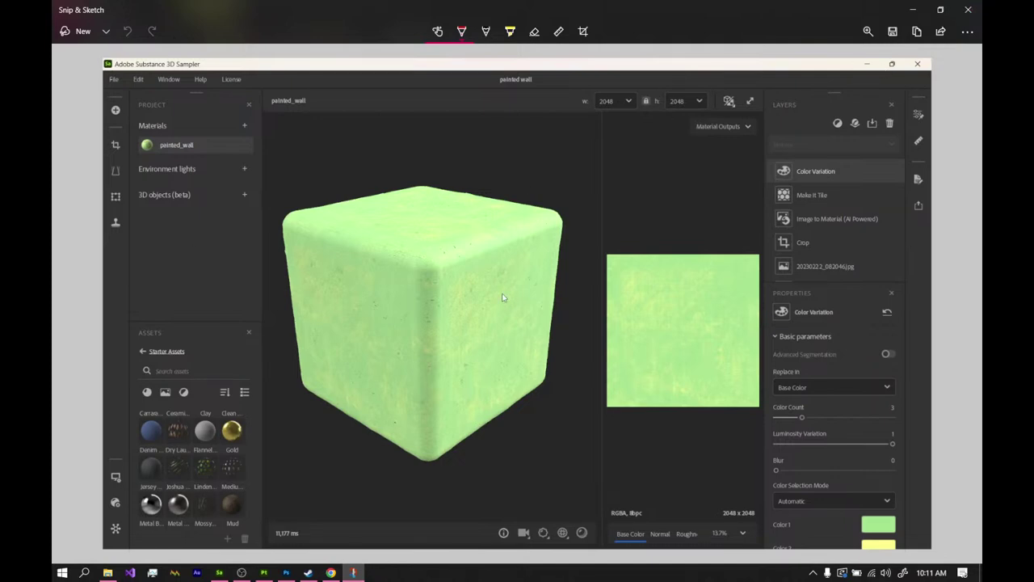
pyautogui.click(975, 7)
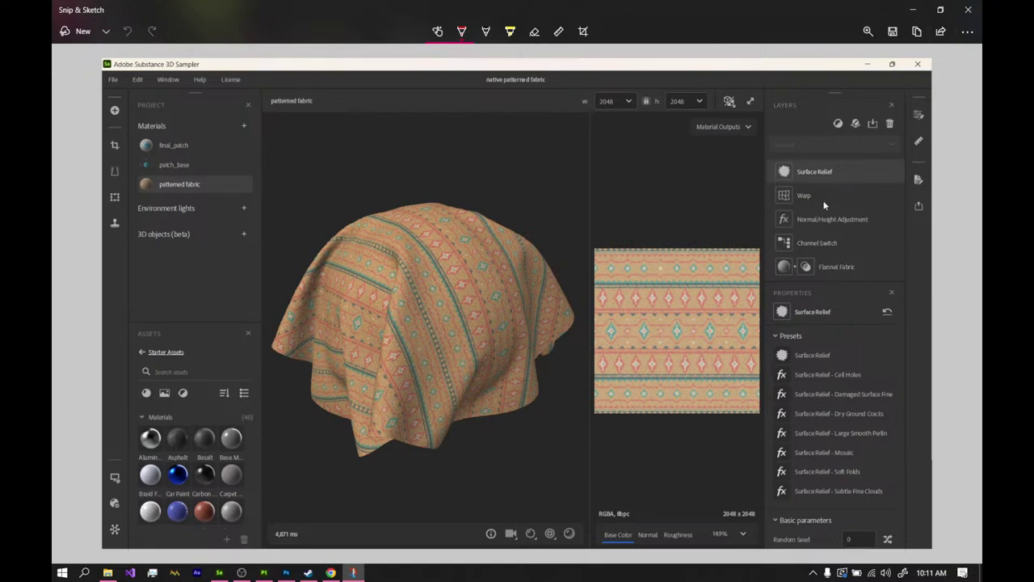
# Step: Close patterned fabric, review pavement.png, and return to the pebble material project
pyautogui.click(968, 9)
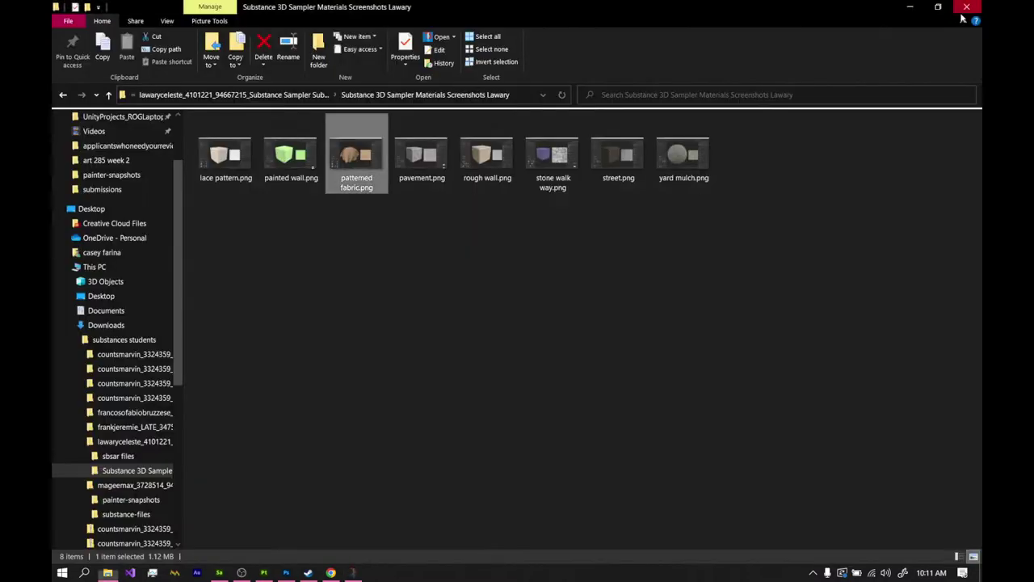
pyautogui.doubleClick(411, 169)
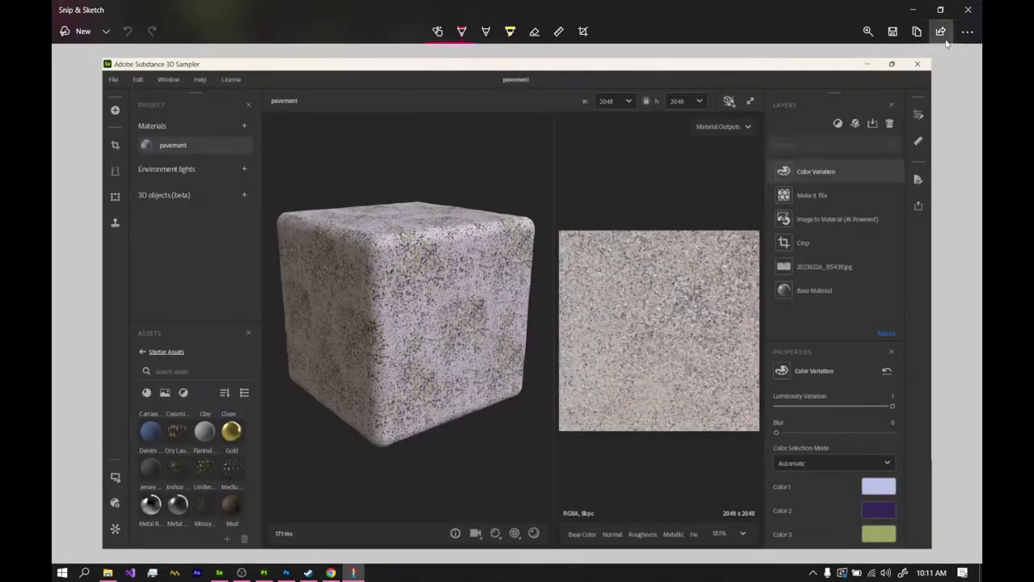
pyautogui.click(967, 9)
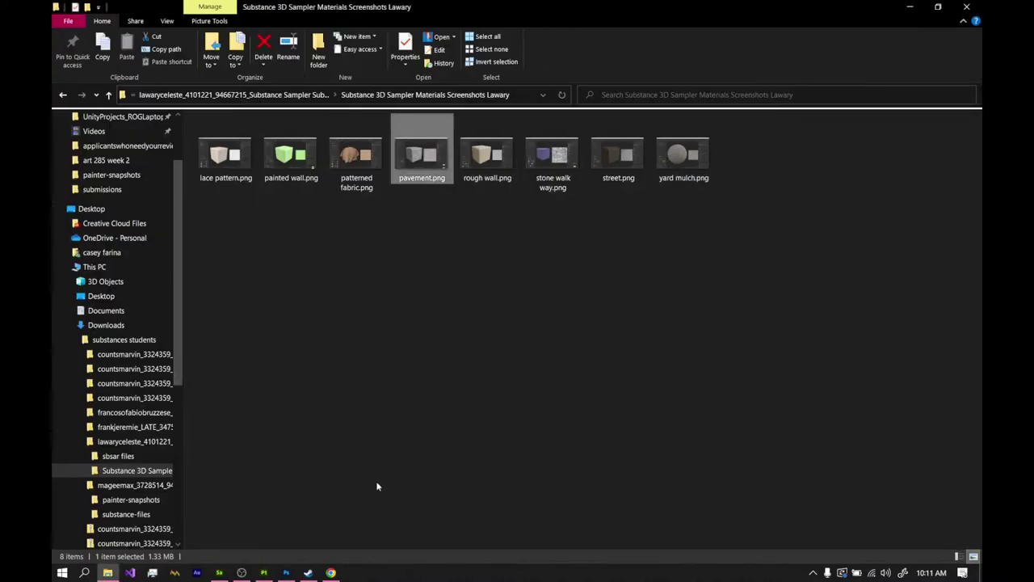
pyautogui.click(223, 573)
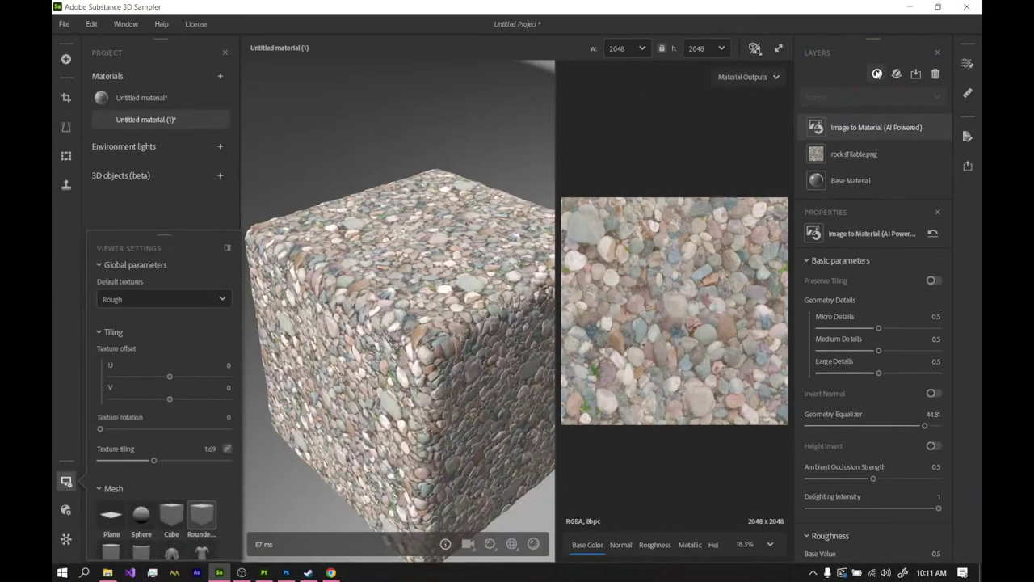
# Step: Search the filter list for 'color', then 'r', and dismiss it without adding a filter
pyautogui.click(876, 74)
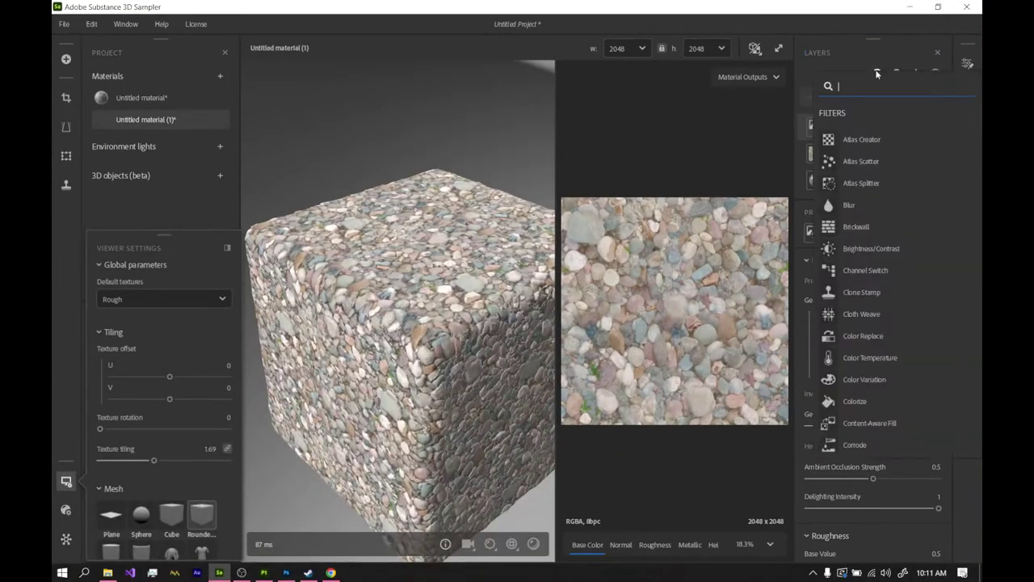
pyautogui.write('color')
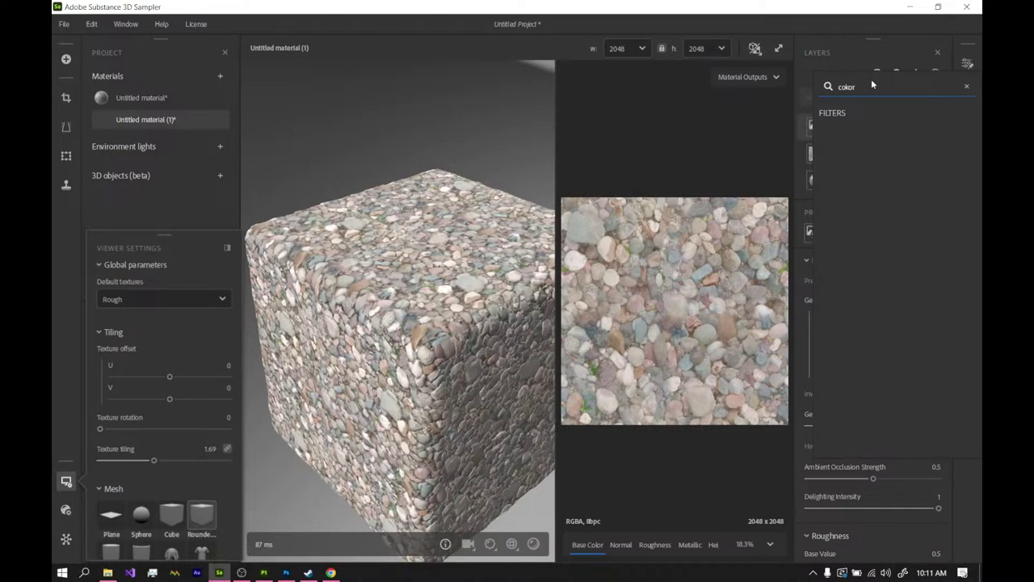
pyautogui.press('BackSpace')
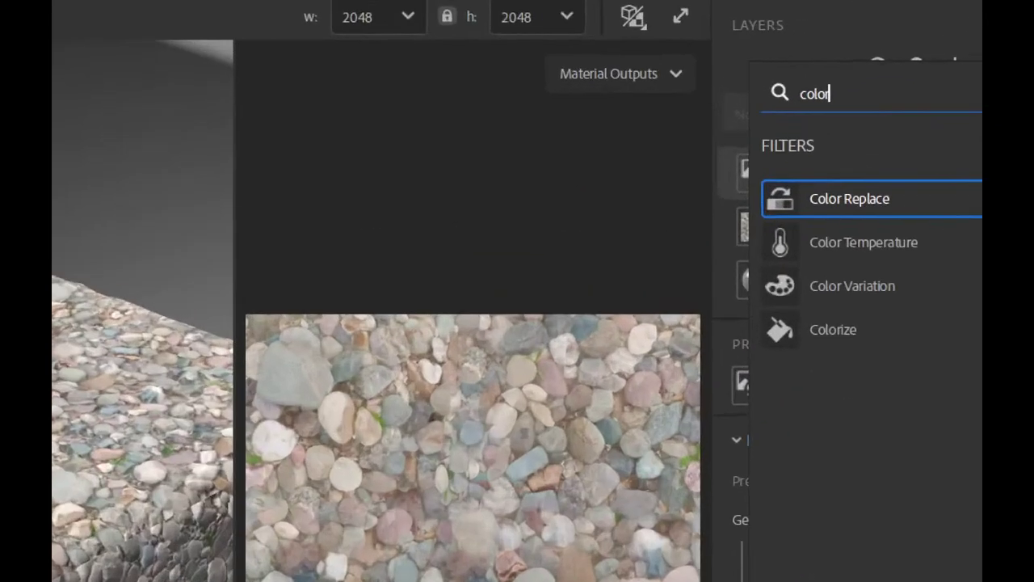
pyautogui.write('r')
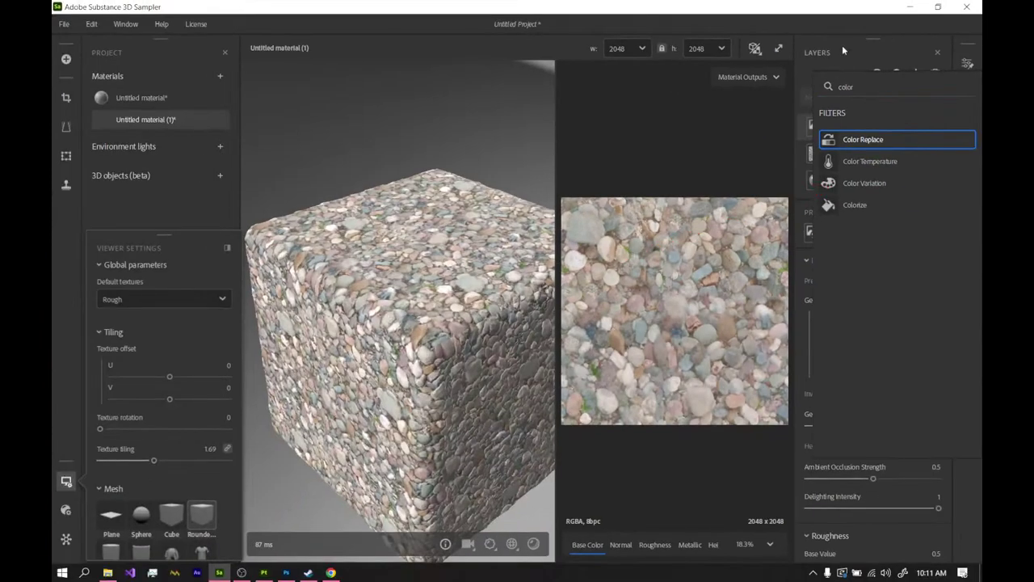
pyautogui.press('Escape')
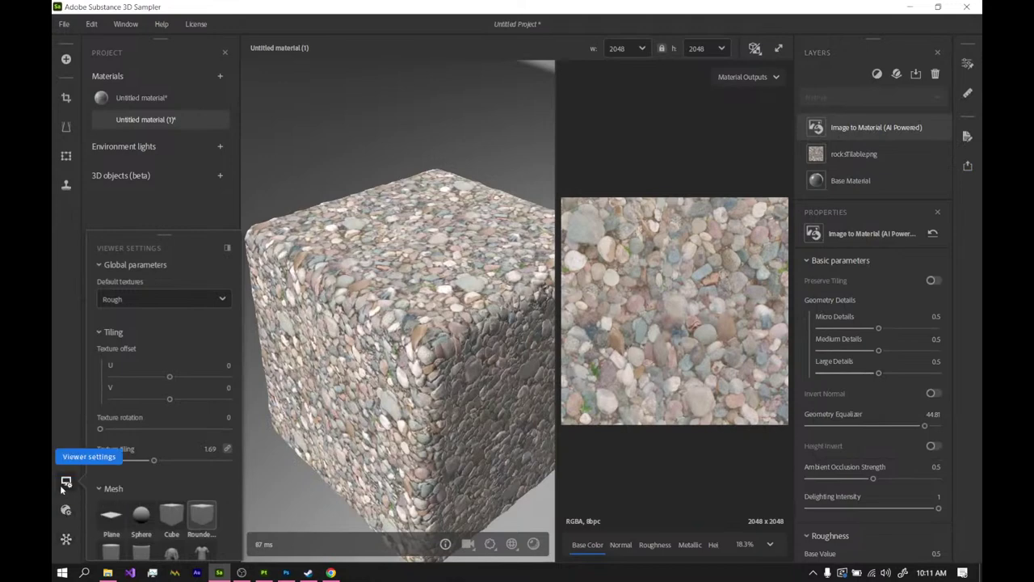
# Step: Show the assets library in place of viewer settings and scroll through it
pyautogui.click(66, 536)
pyautogui.scroll(-5, 147, 470)
pyautogui.scroll(-3, 148, 465)
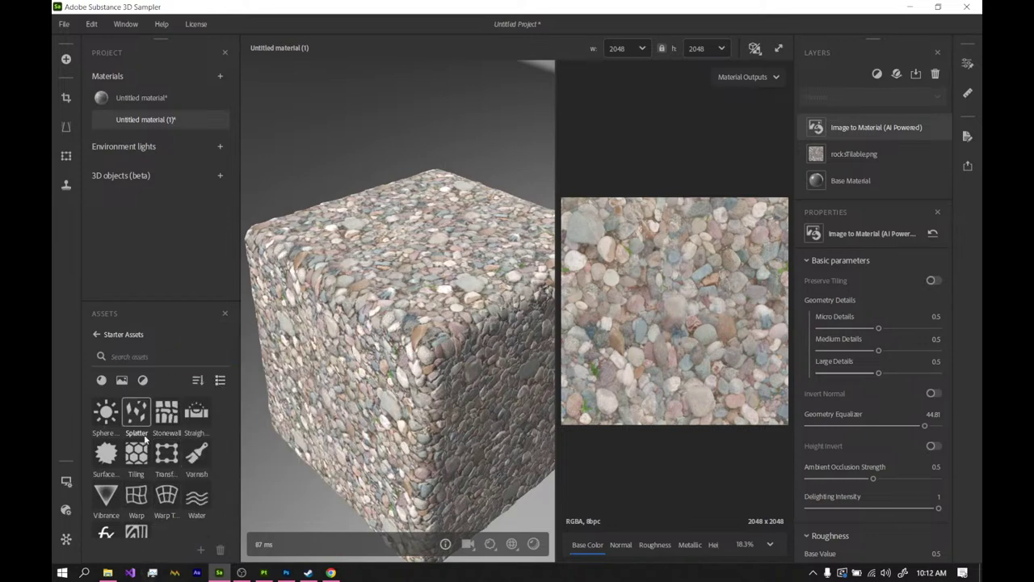
# Step: Reopen the filter list, search 'co', and close it without adding a filter
pyautogui.click(878, 73)
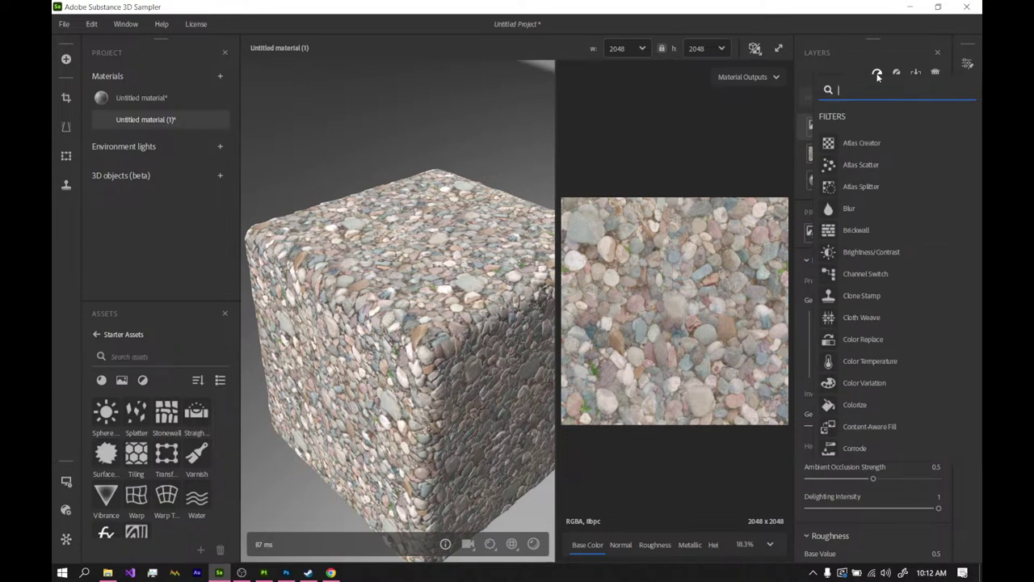
pyautogui.write('colo')
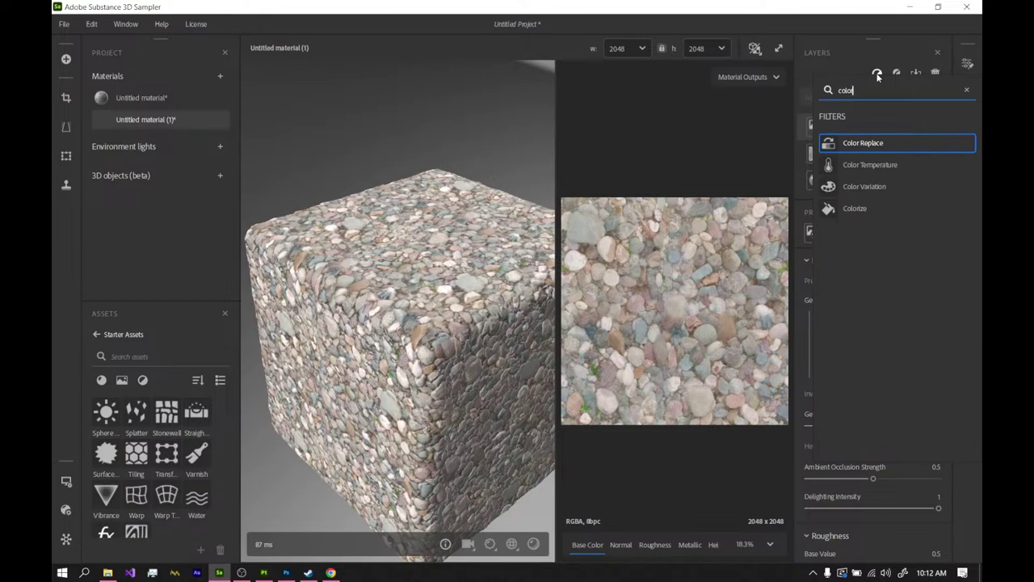
pyautogui.click(877, 73)
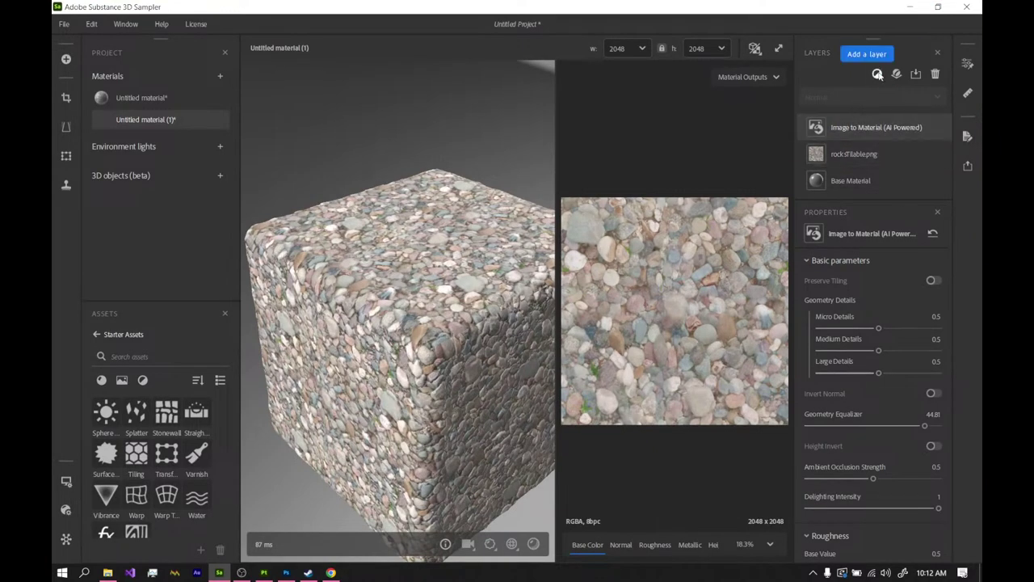
# Step: Scroll through the filters, search 'hd', clear the search, and close the list
pyautogui.click(877, 74)
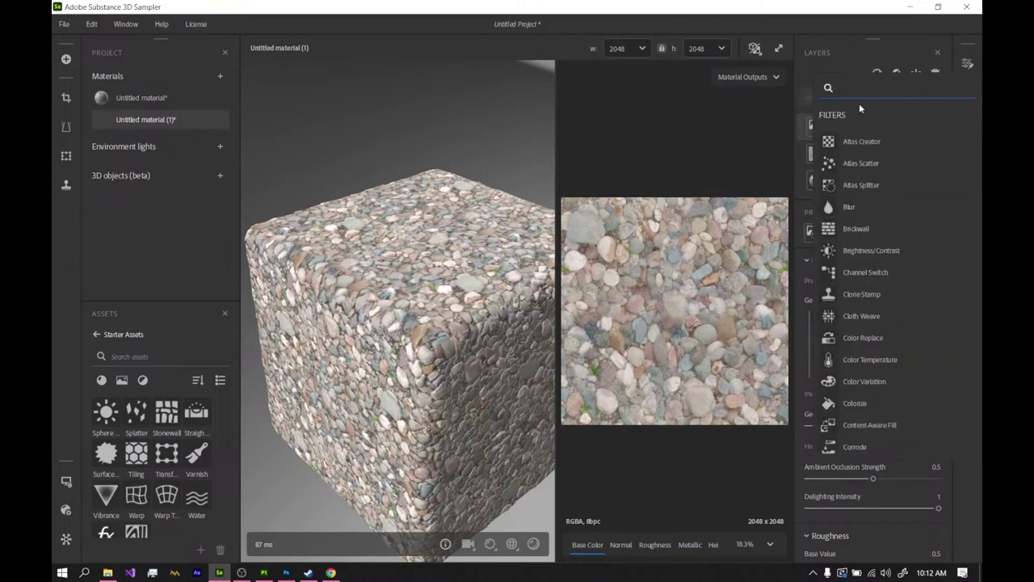
pyautogui.scroll(-15, 863, 281)
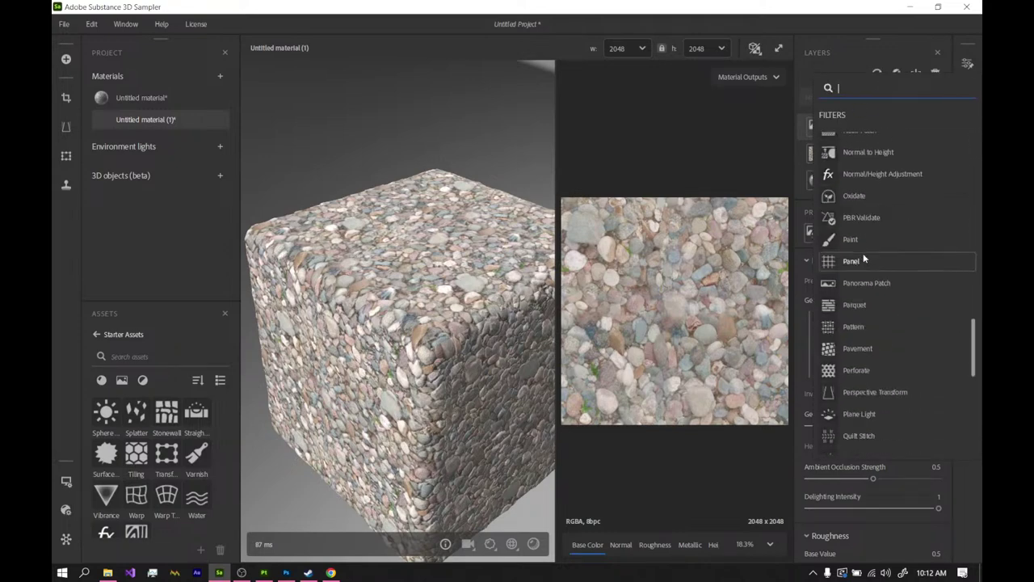
pyautogui.scroll(-3, 862, 258)
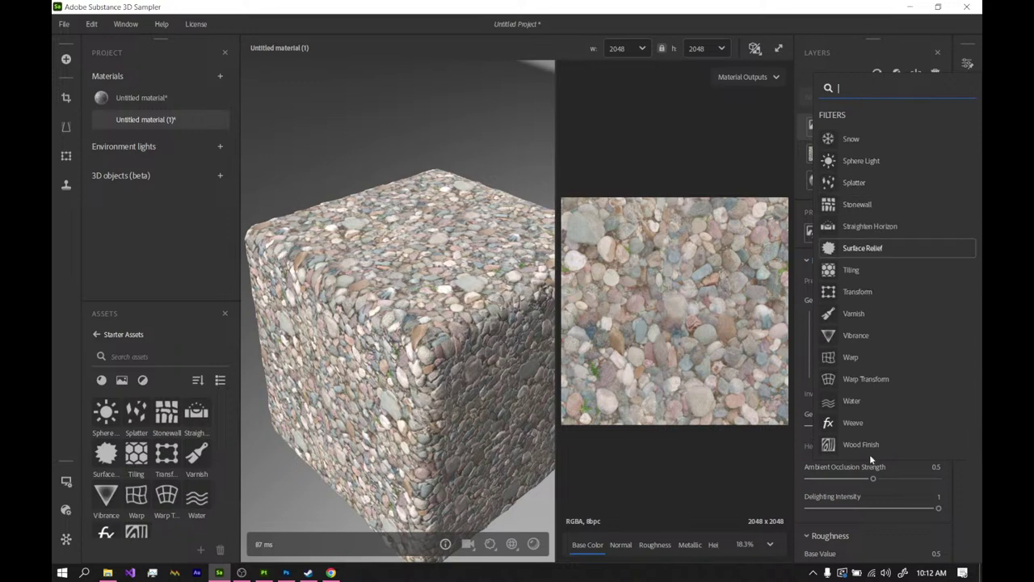
pyautogui.scroll(10, 877, 420)
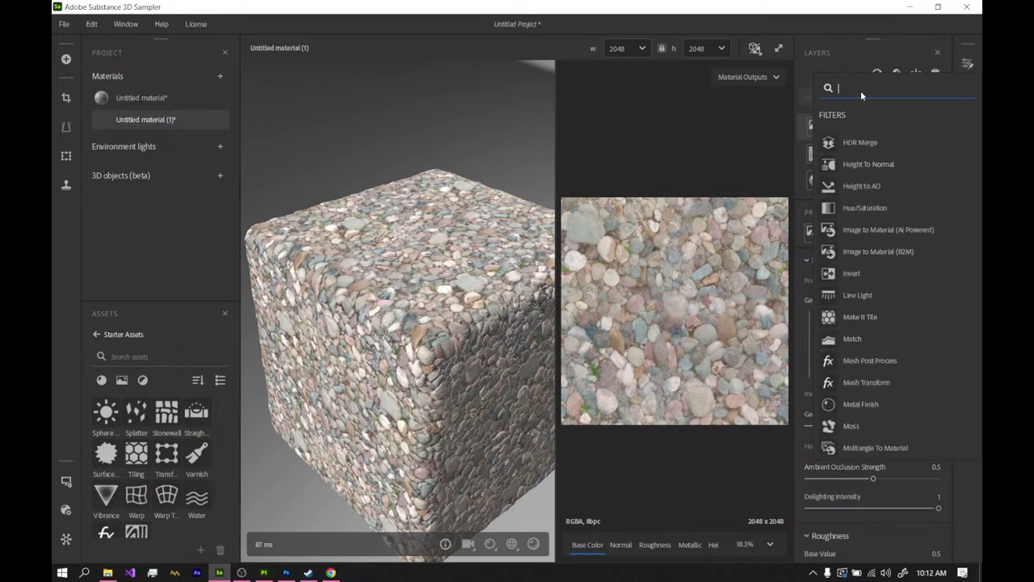
pyautogui.write('hdr')
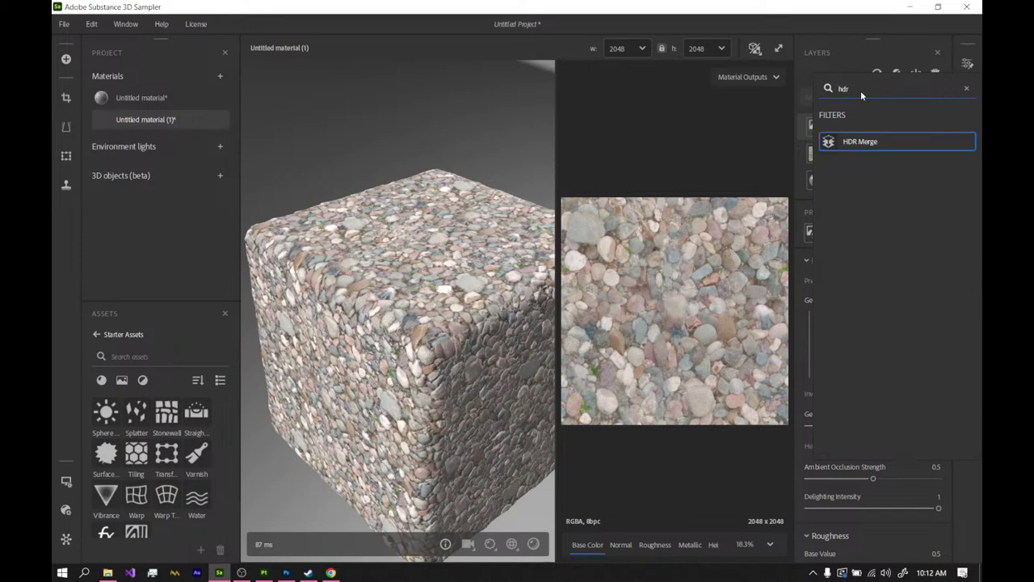
pyautogui.press('BackSpace')
pyautogui.press('BackSpace')
pyautogui.press('BackSpace')
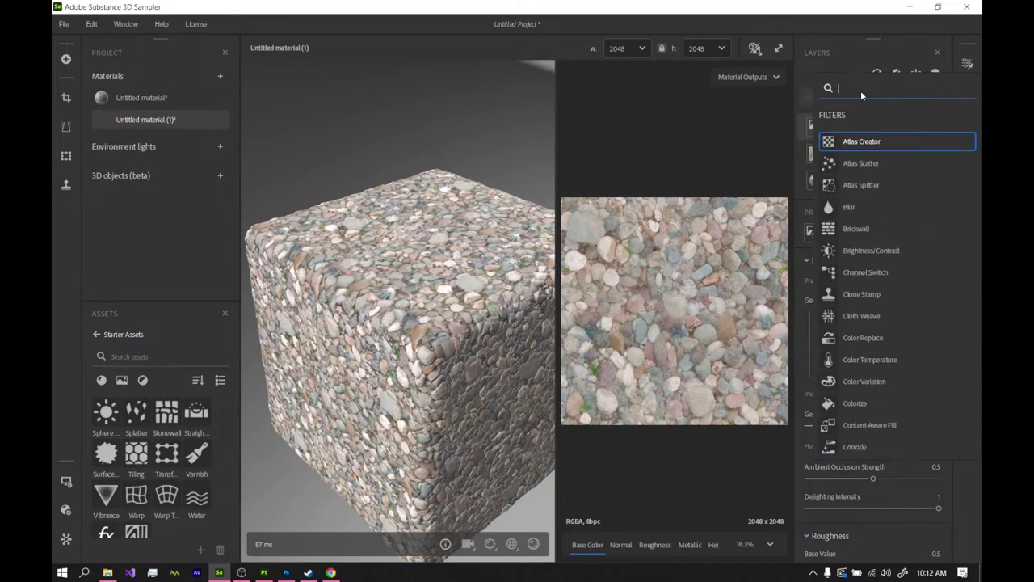
pyautogui.press('Escape')
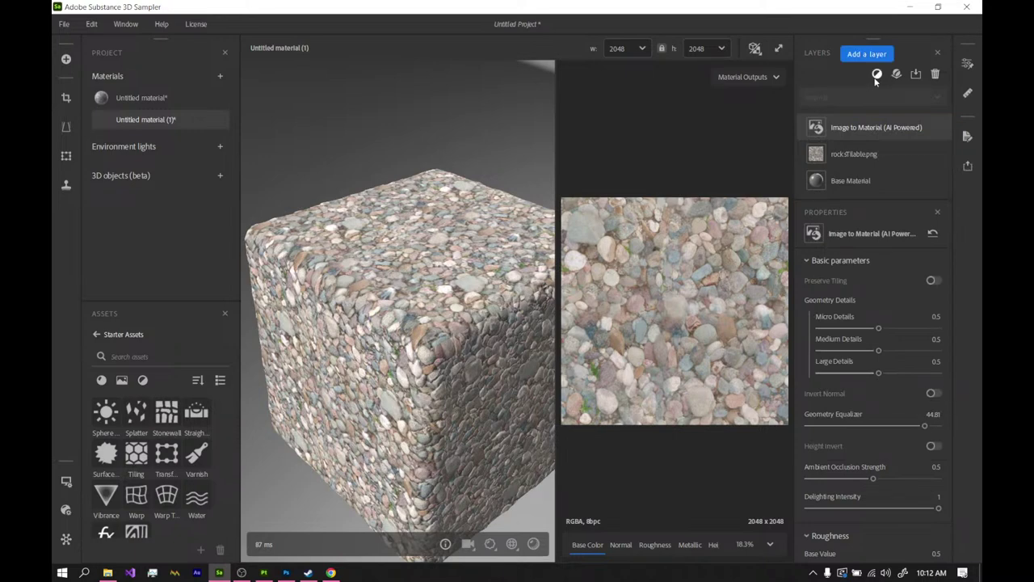
# Step: Toggle the filter list a few times, then reopen it and scroll back to Atlas Creator
pyautogui.click(876, 74)
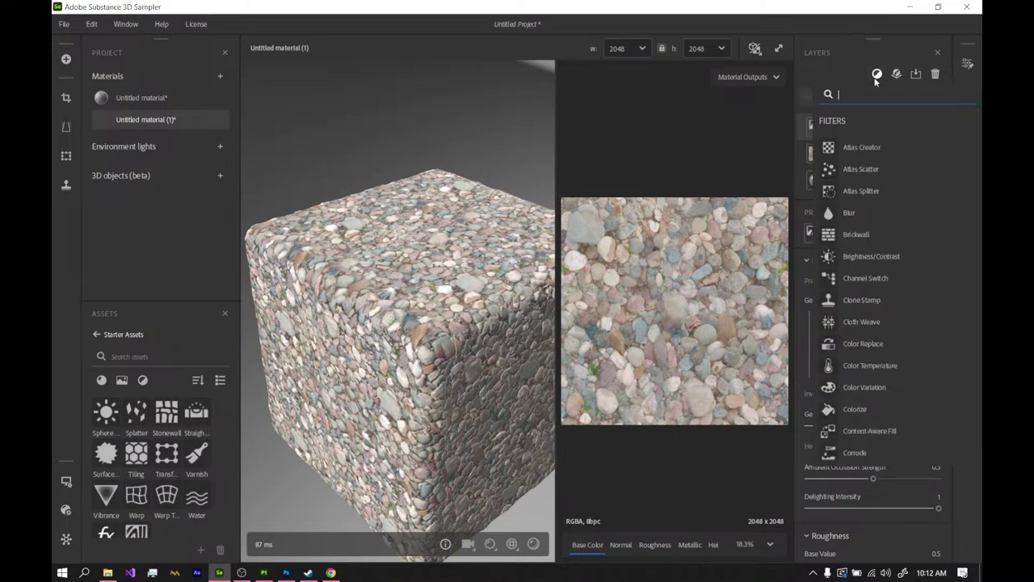
pyautogui.click(876, 74)
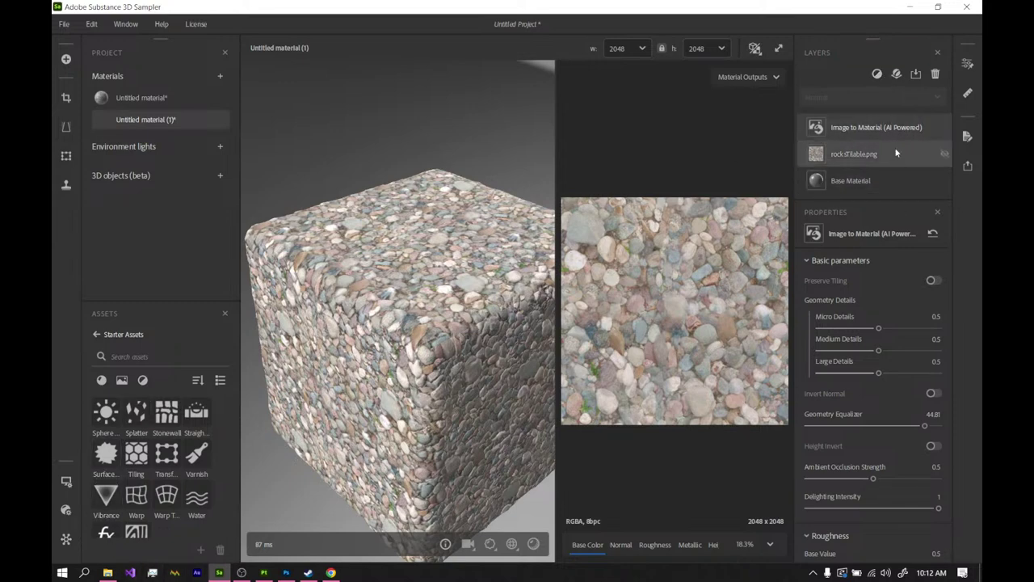
pyautogui.click(879, 73)
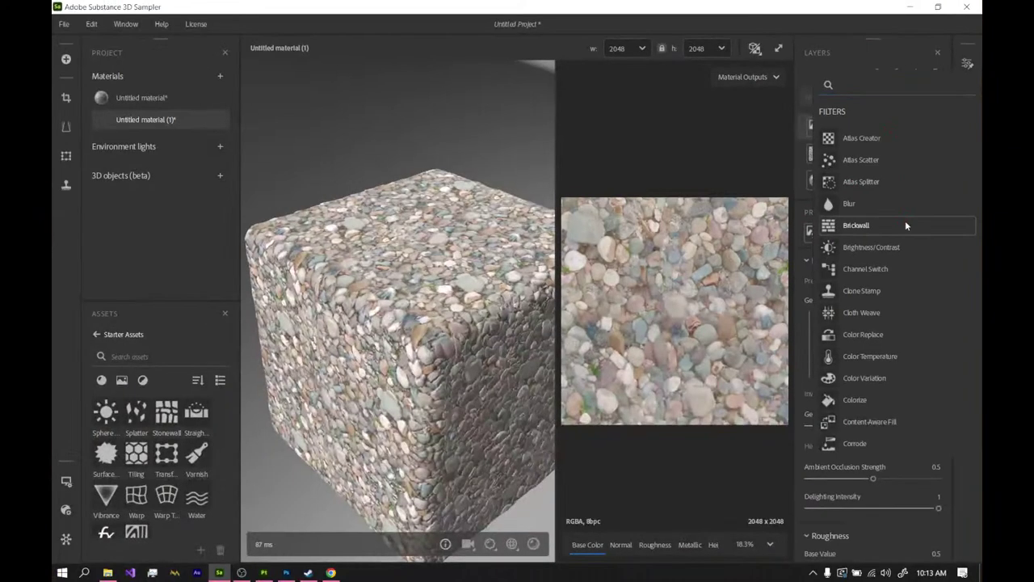
pyautogui.click(857, 64)
pyautogui.click(877, 74)
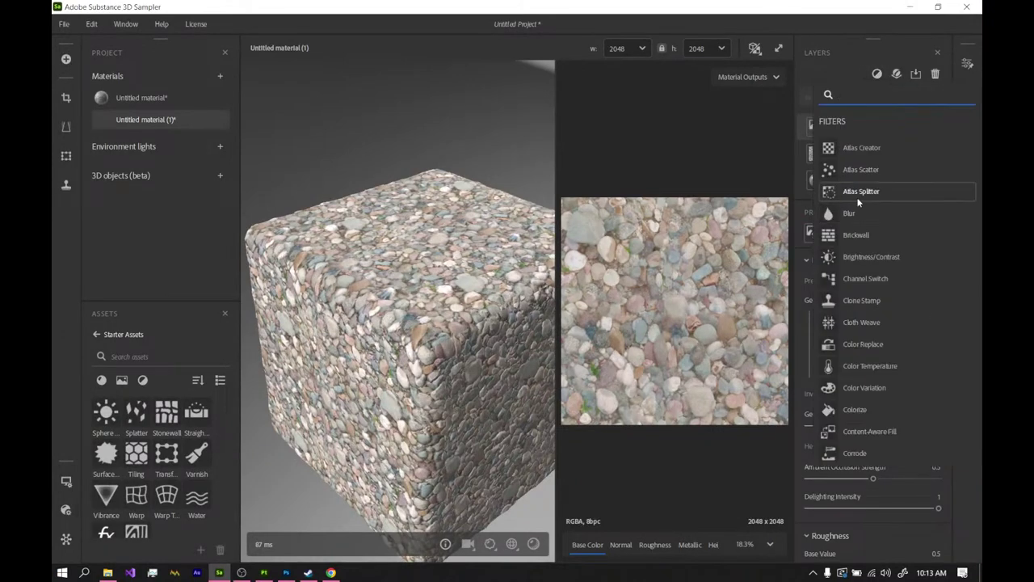
pyautogui.scroll(-10, 878, 324)
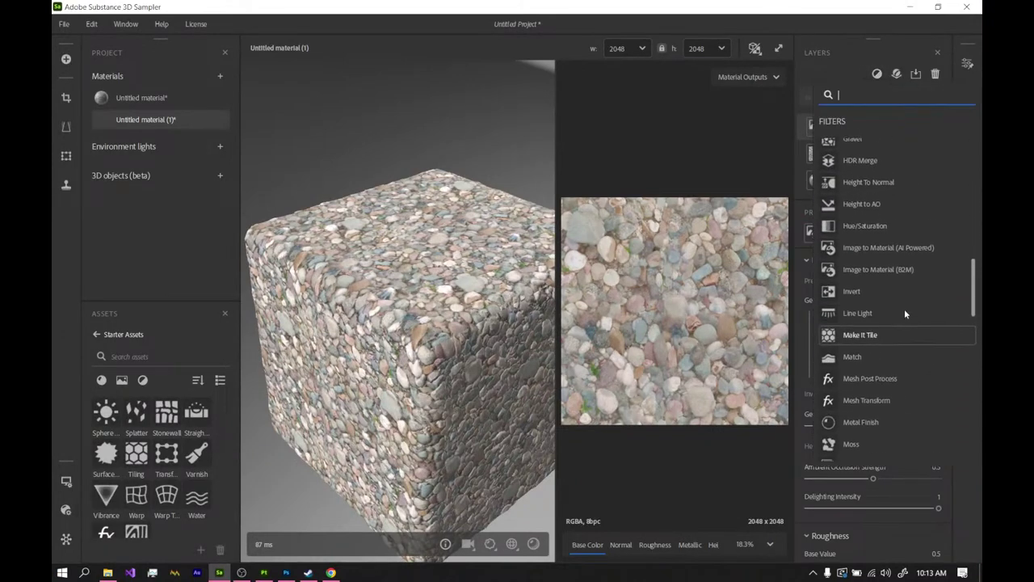
pyautogui.scroll(9, 883, 349)
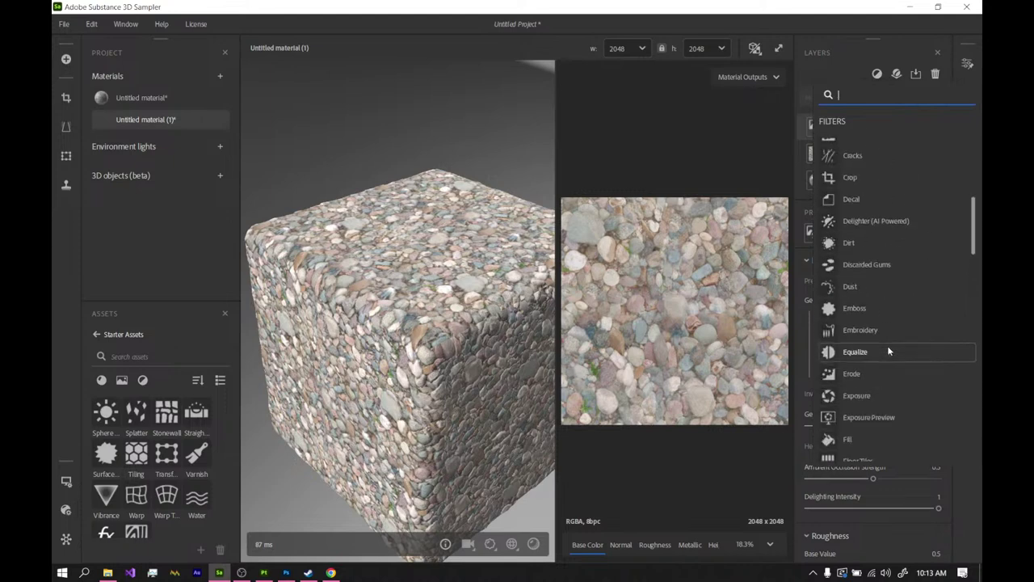
pyautogui.scroll(2, 887, 345)
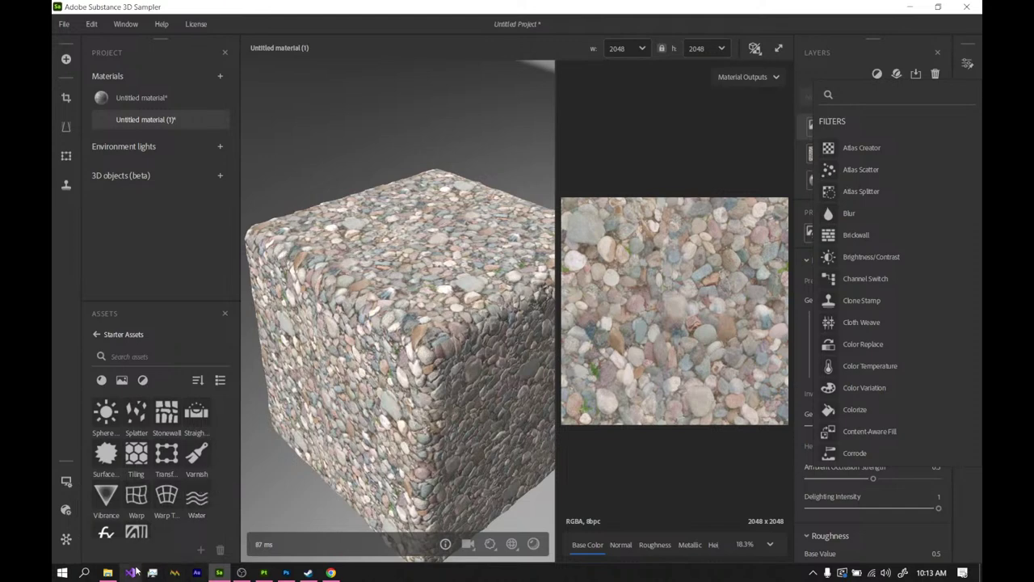
# Step: Switch to the screenshots folder and review pavement.png and rough wall.png, closing each
pyautogui.click(108, 572)
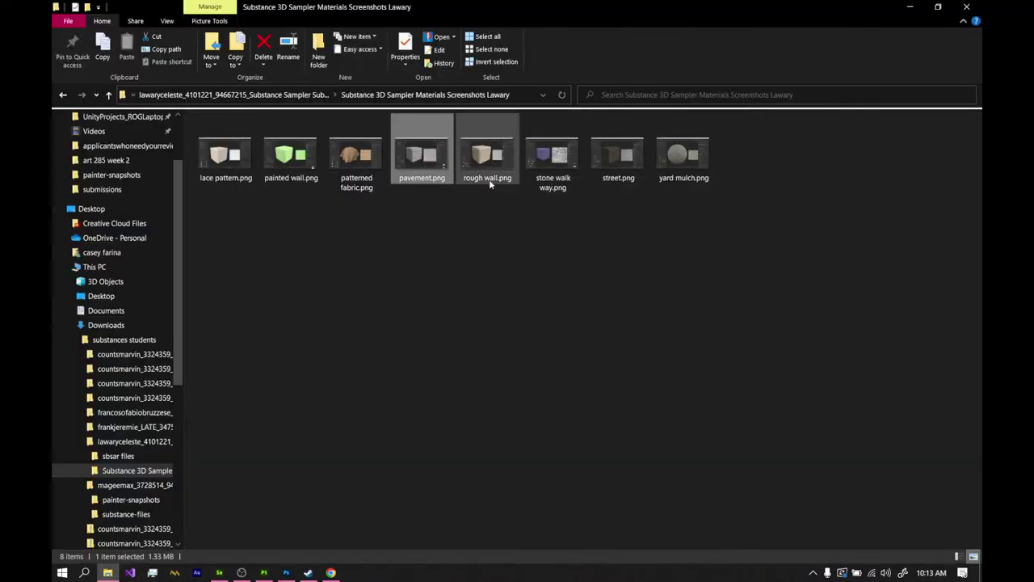
pyautogui.doubleClick(419, 166)
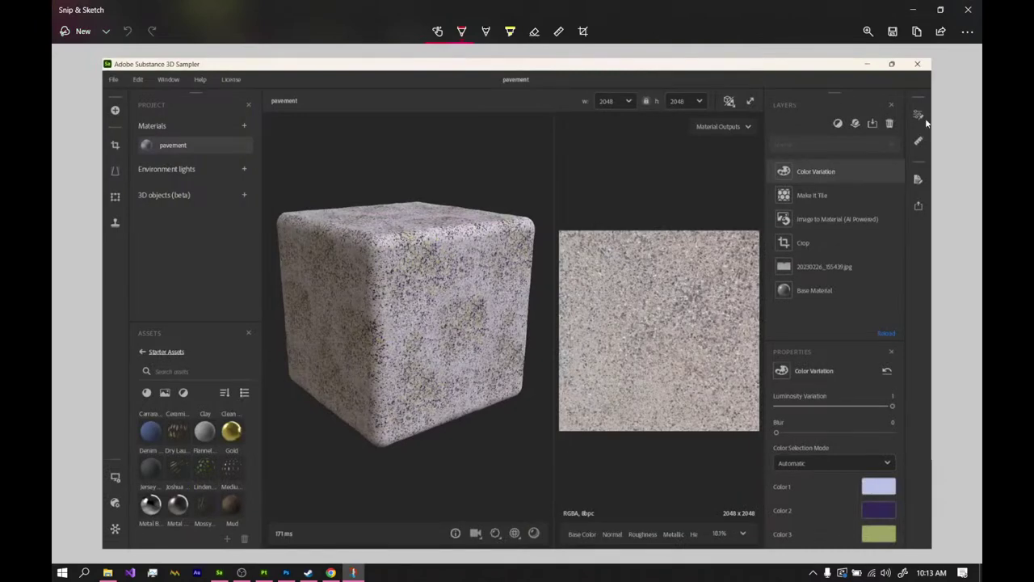
pyautogui.click(968, 11)
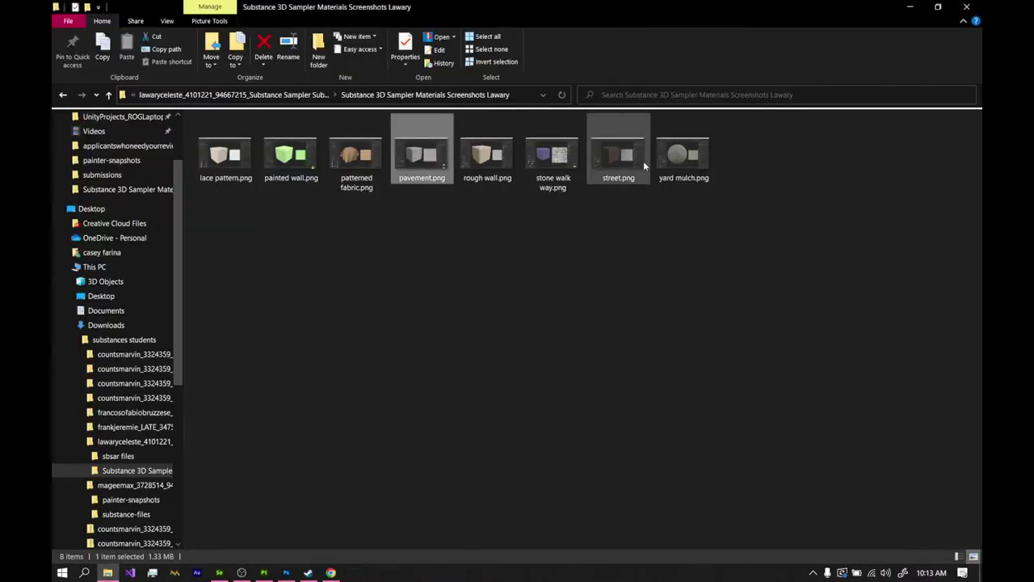
pyautogui.doubleClick(512, 151)
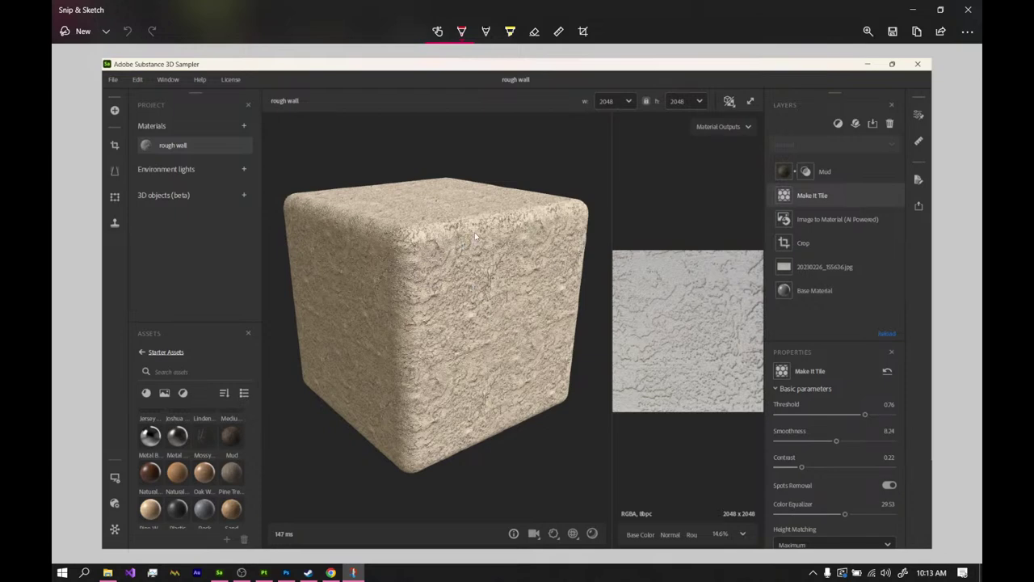
pyautogui.click(967, 10)
# Step: Review stone walk way.png and street.png, closing each
pyautogui.doubleClick(552, 158)
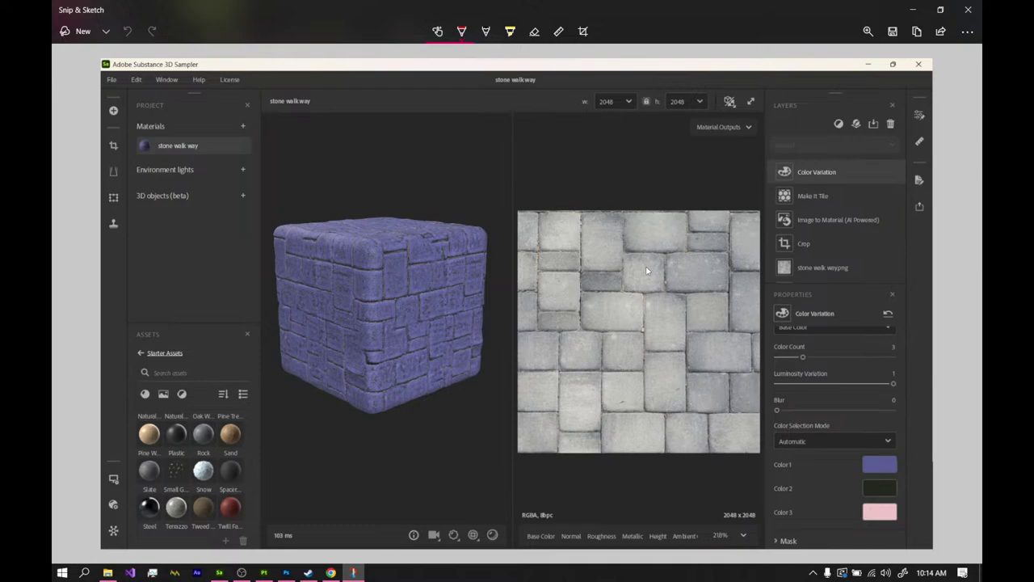
pyautogui.click(969, 10)
pyautogui.doubleClick(622, 163)
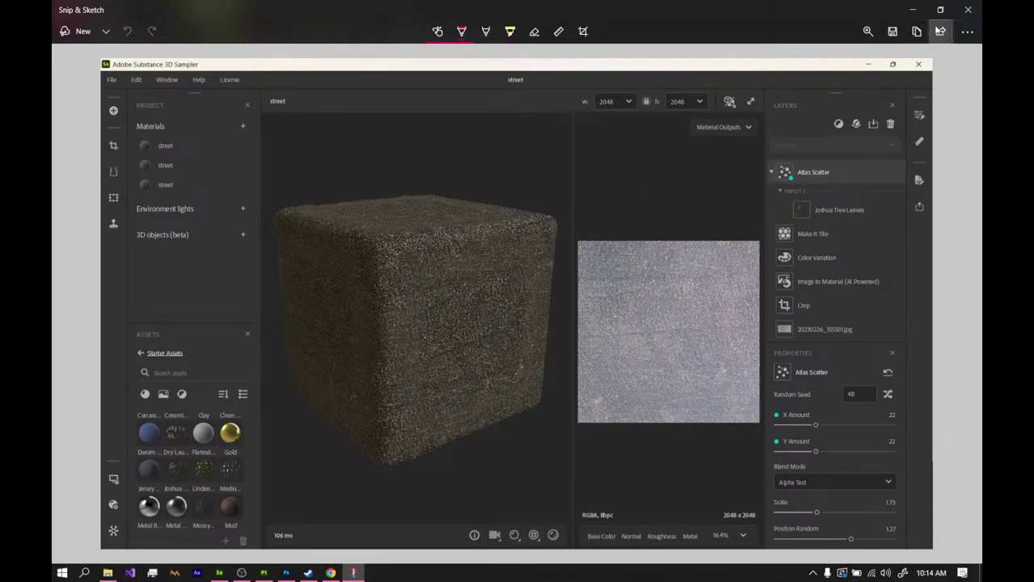
pyautogui.click(968, 9)
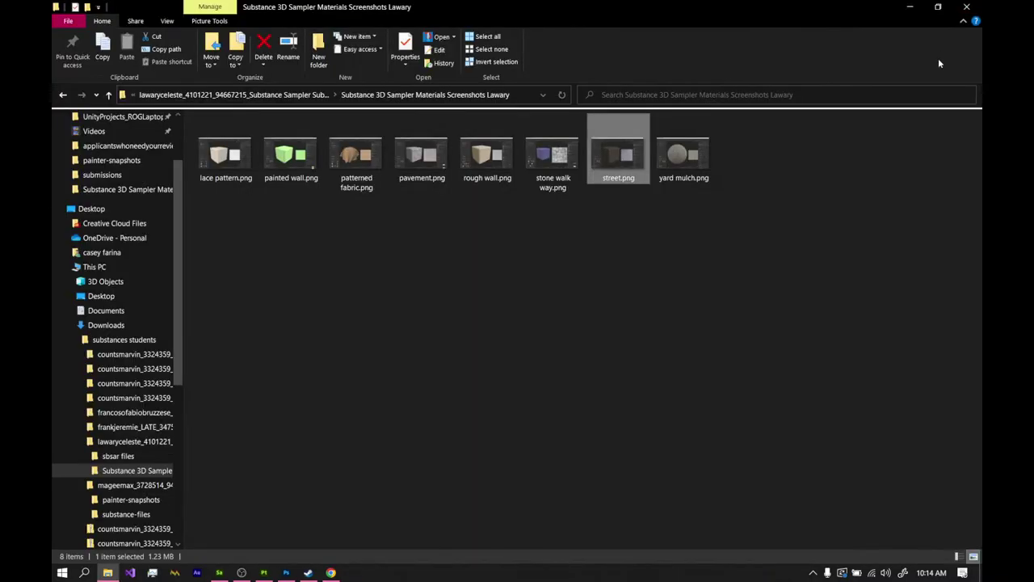
# Step: Open yard mulch.png, circle the Scale, Position Random and Height Scale settings, and mark the sphere
pyautogui.doubleClick(704, 158)
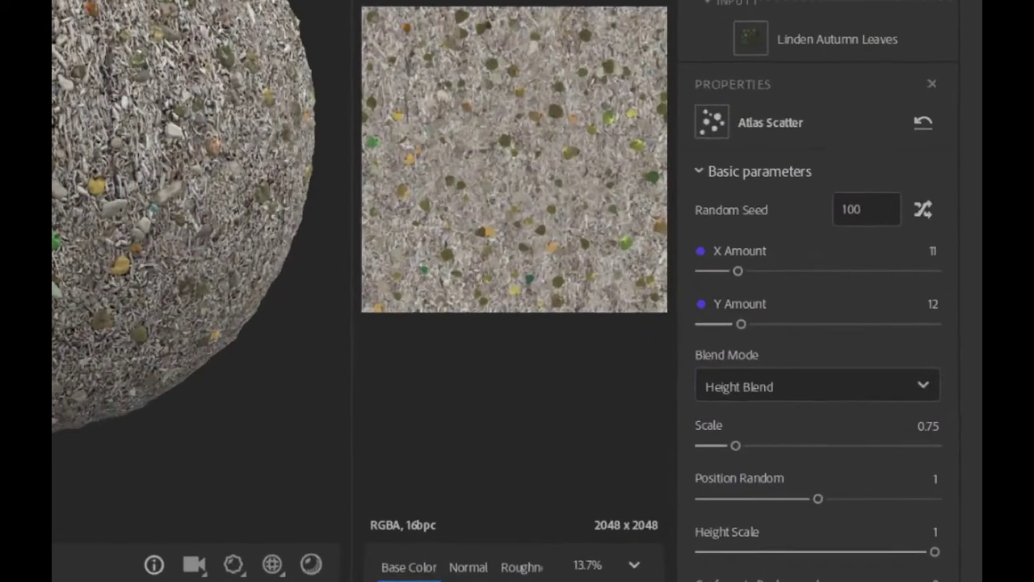
pyautogui.moveTo(907, 423)
pyautogui.mouseDown()
pyautogui.moveTo(866, 567)
pyautogui.moveTo(910, 409)
pyautogui.mouseUp()
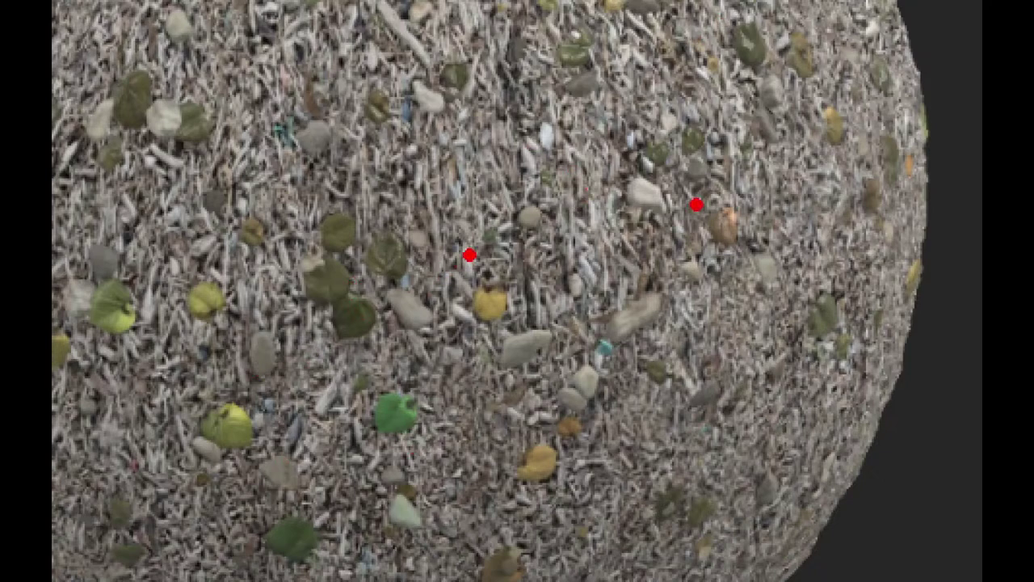
pyautogui.click(165, 531)
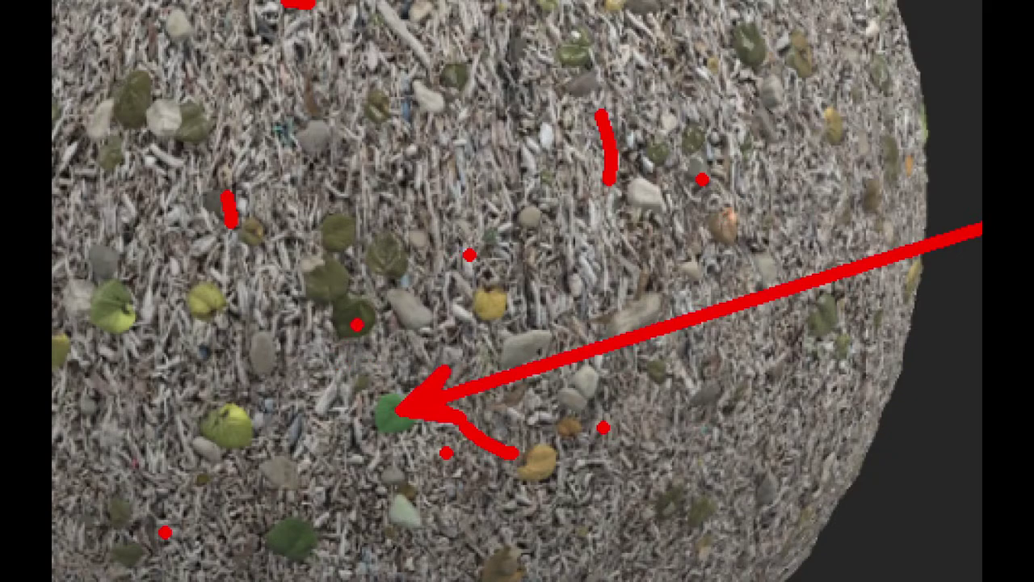
pyautogui.moveTo(346, 446); pyautogui.dragTo(350, 324)
pyautogui.moveTo(338, 479); pyautogui.dragTo(338, 255)
pyautogui.click(291, 498)
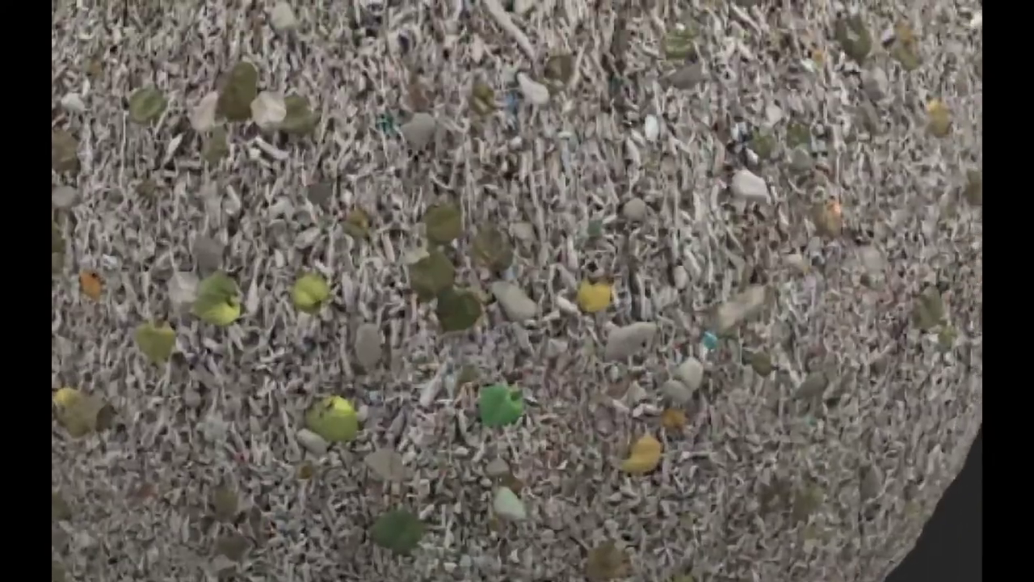
# Step: Point red arrows at the green leaf, then circle the Atlas Scatter layers and a green pebble
pyautogui.moveTo(489, 291); pyautogui.dragTo(331, 416)
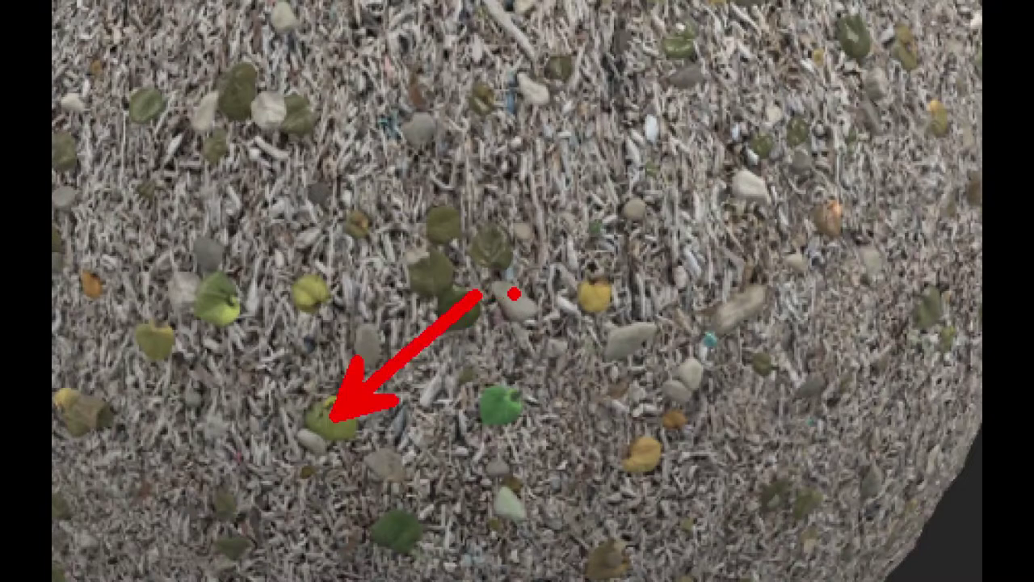
pyautogui.moveTo(337, 384)
pyautogui.mouseDown()
pyautogui.moveTo(356, 453)
pyautogui.moveTo(311, 390)
pyautogui.mouseUp()
pyautogui.moveTo(602, 526); pyautogui.dragTo(529, 396)
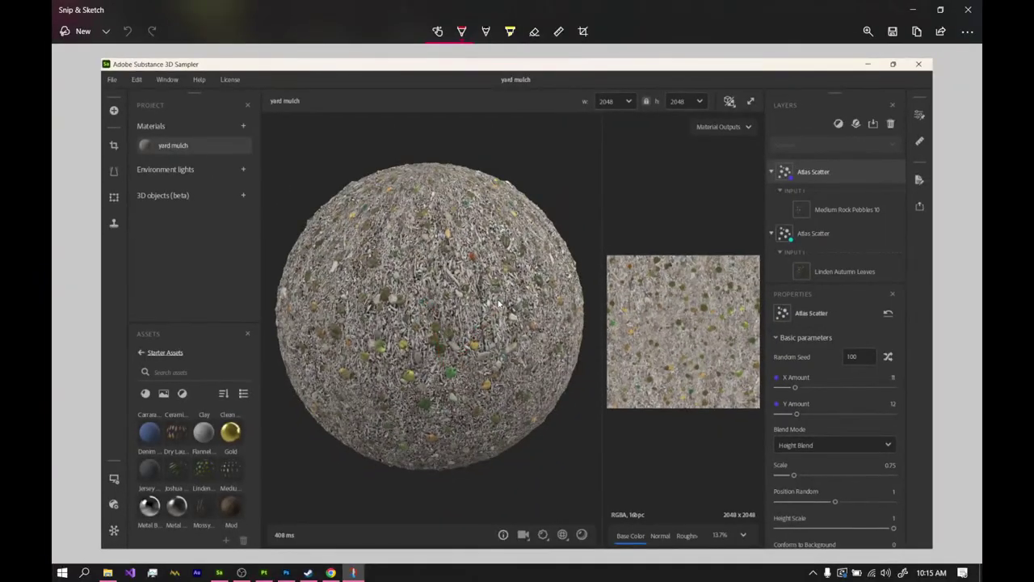
pyautogui.scroll(-1, 826, 469)
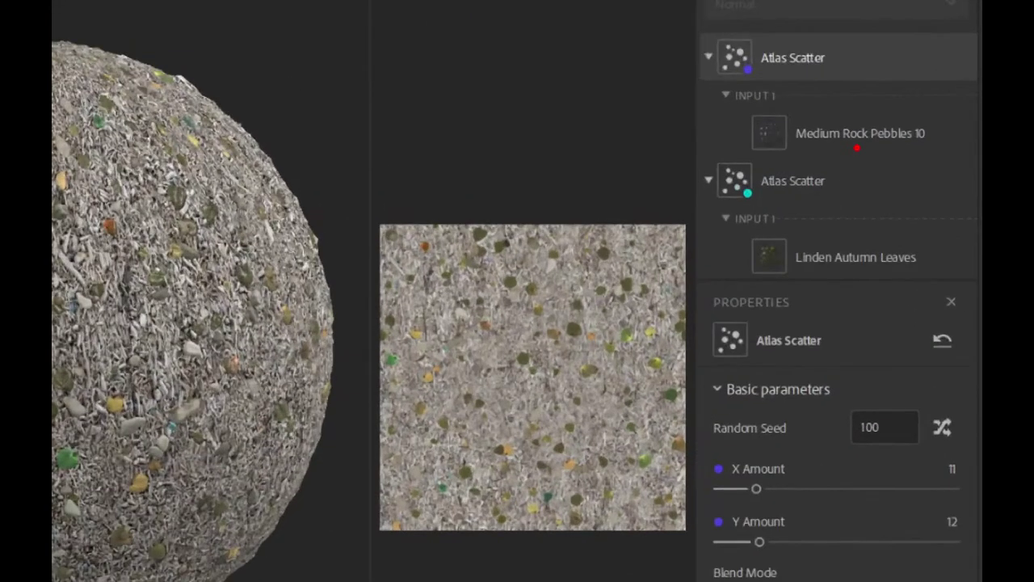
pyautogui.moveTo(731, 121)
pyautogui.mouseDown()
pyautogui.moveTo(874, 95)
pyautogui.moveTo(751, 101)
pyautogui.mouseUp()
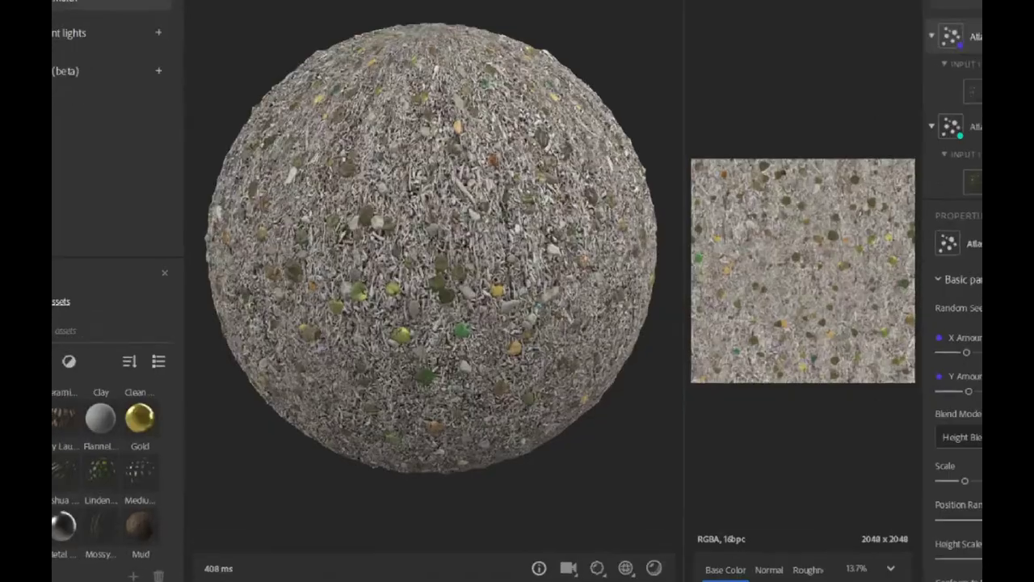
pyautogui.moveTo(462, 301)
pyautogui.mouseDown()
pyautogui.moveTo(468, 310)
pyautogui.moveTo(453, 305)
pyautogui.moveTo(579, 496)
pyautogui.mouseUp()
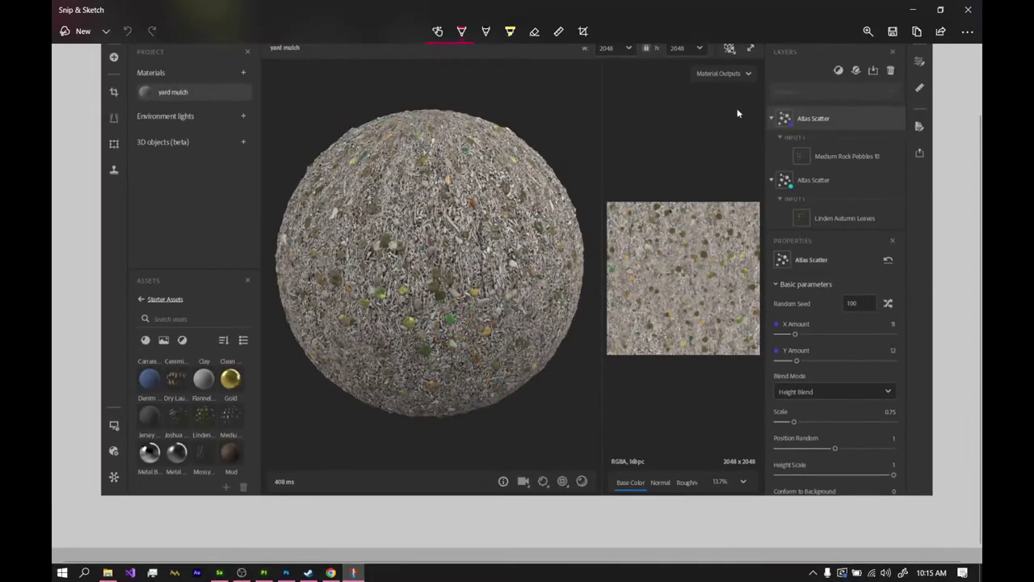
# Step: Close yard mulch and navigate to the next student's SUB SAMPLER SceenShots folder
pyautogui.click(968, 10)
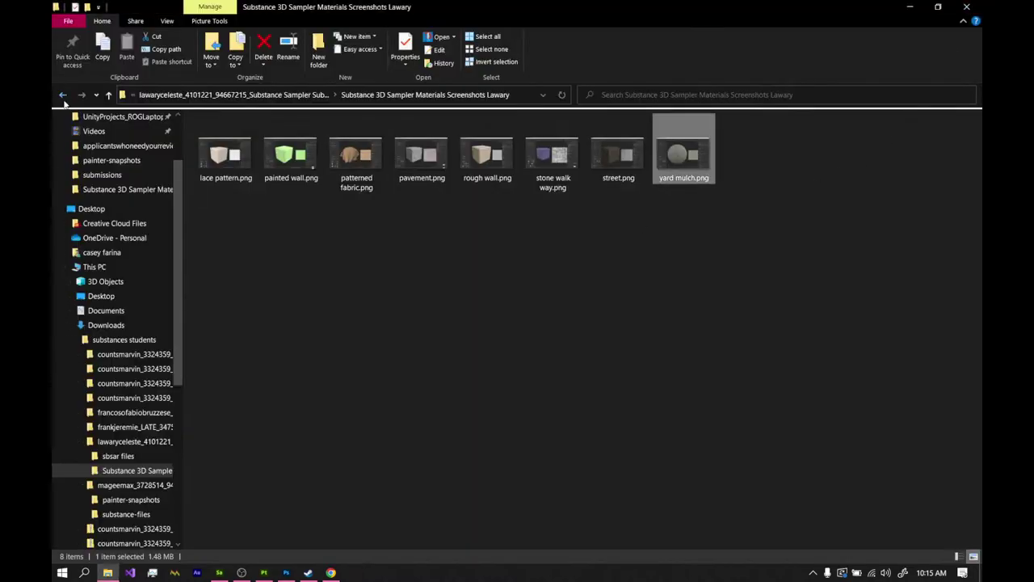
pyautogui.click(62, 94)
pyautogui.click(62, 95)
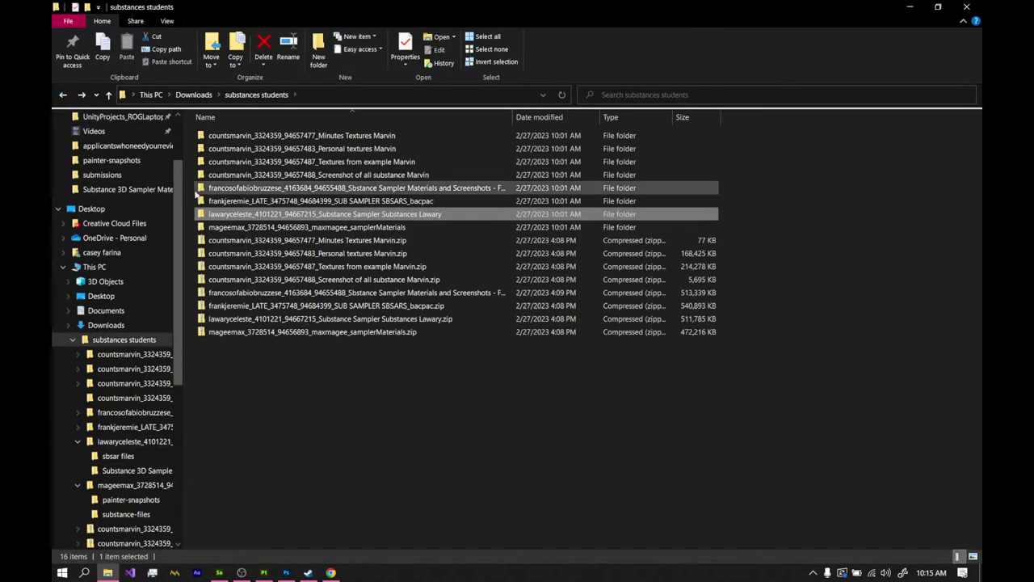
pyautogui.doubleClick(248, 201)
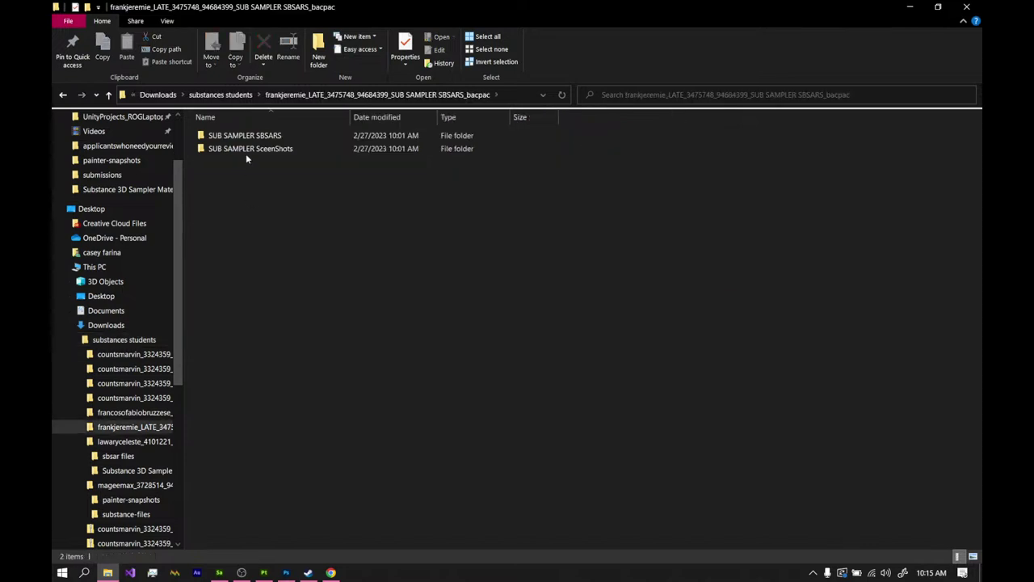
pyautogui.doubleClick(251, 148)
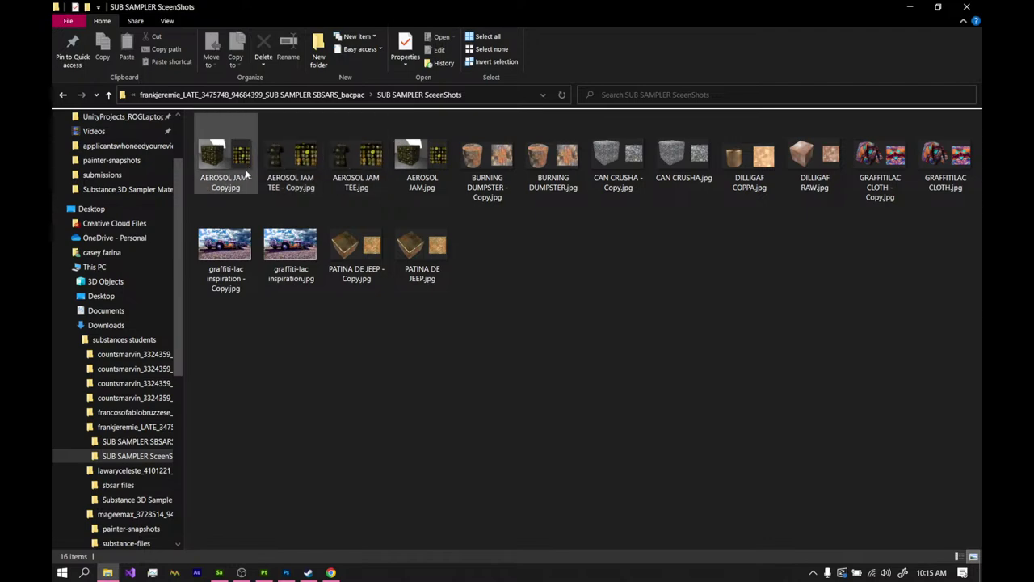
# Step: Preview AEROSOL JAM - Copy, then open AEROSOL JAM TEE - Copy and minimise its viewer
pyautogui.doubleClick(225, 158)
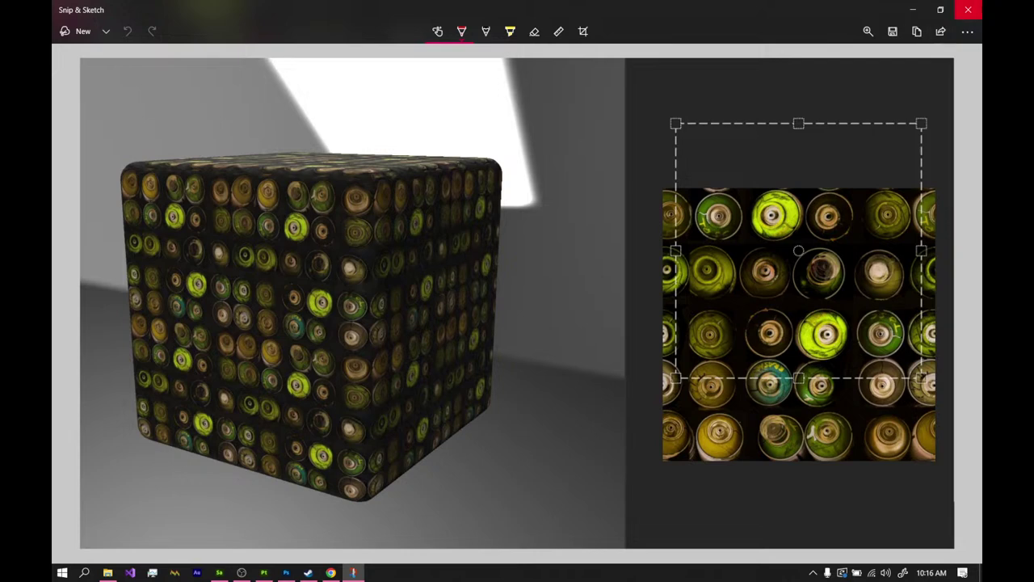
pyautogui.click(967, 9)
pyautogui.doubleClick(311, 161)
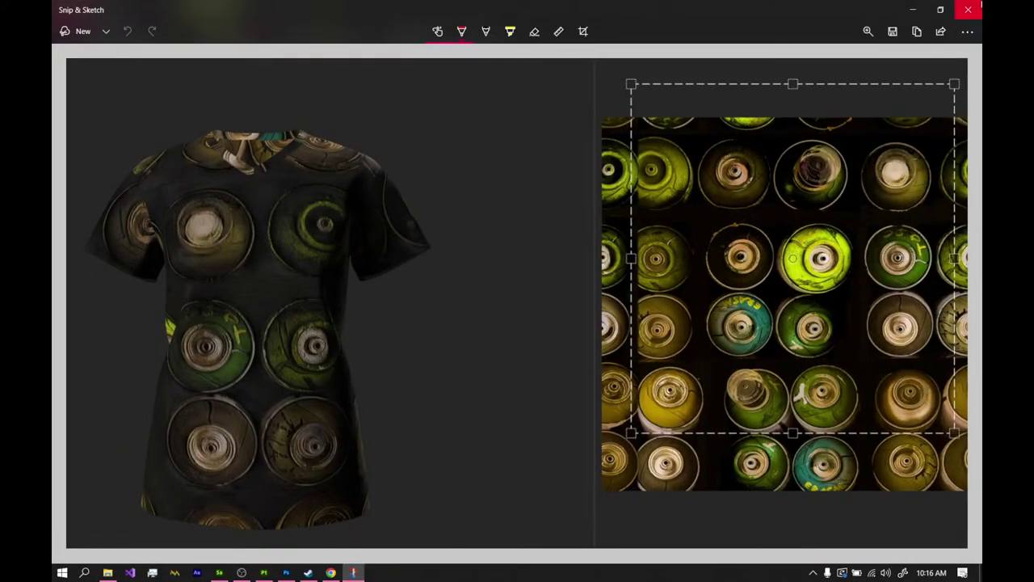
pyautogui.click(914, 14)
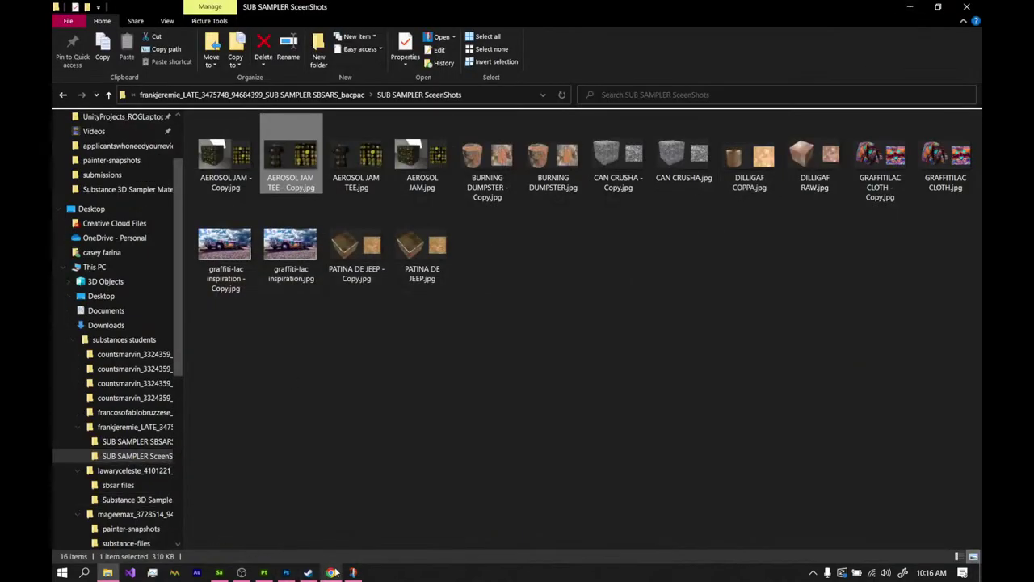
# Step: Back in Sampler, check the displacement, texture tiling and camera field-of-view viewport popups
pyautogui.click(219, 573)
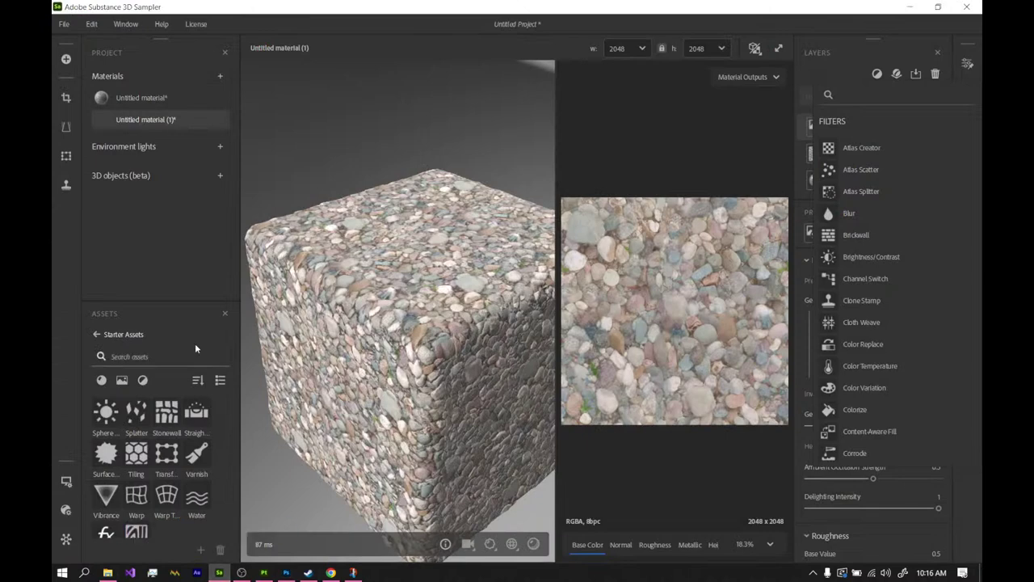
pyautogui.scroll(-5, 169, 472)
pyautogui.scroll(3, 168, 472)
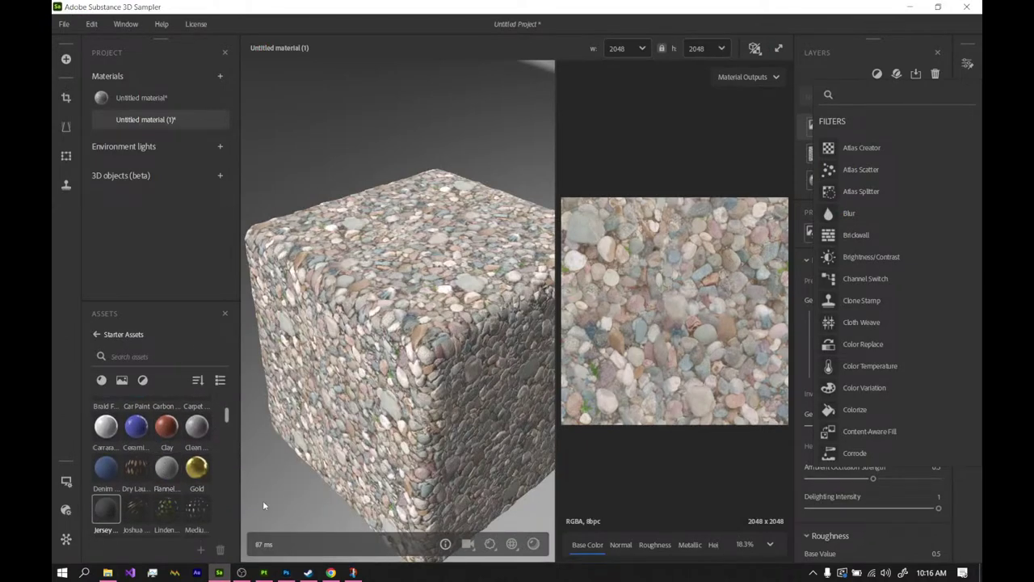
pyautogui.click(492, 544)
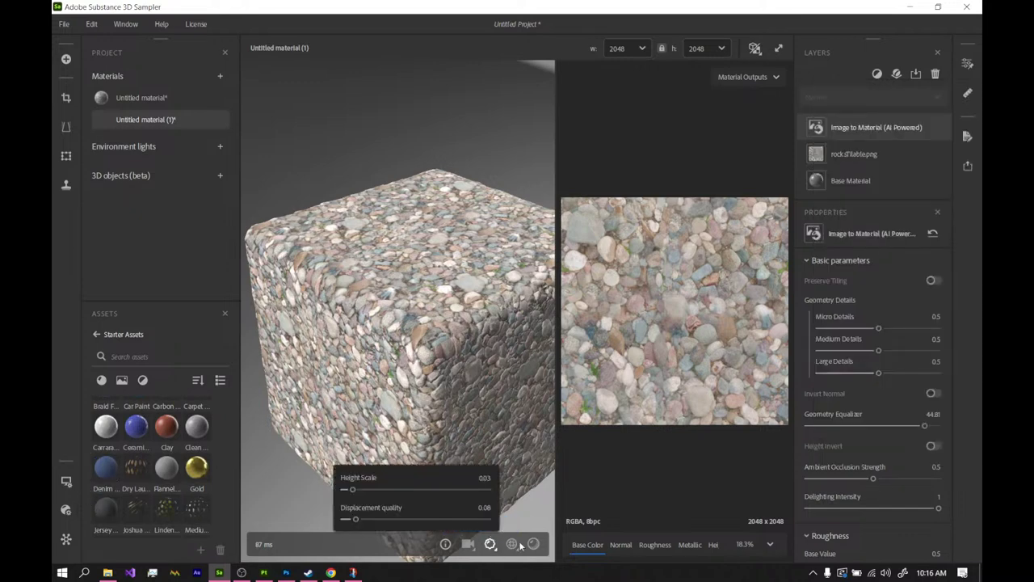
pyautogui.click(513, 544)
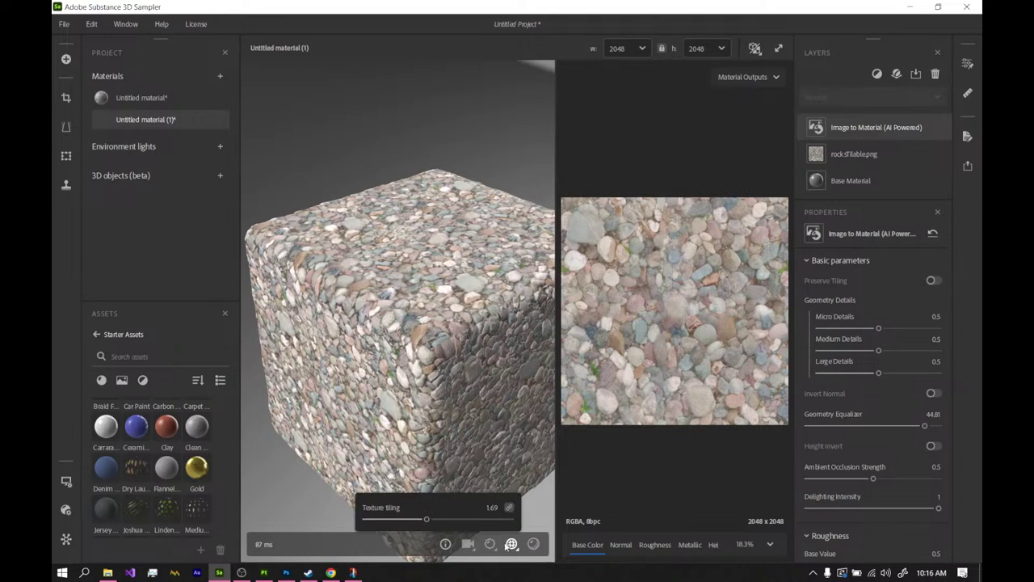
pyautogui.click(484, 549)
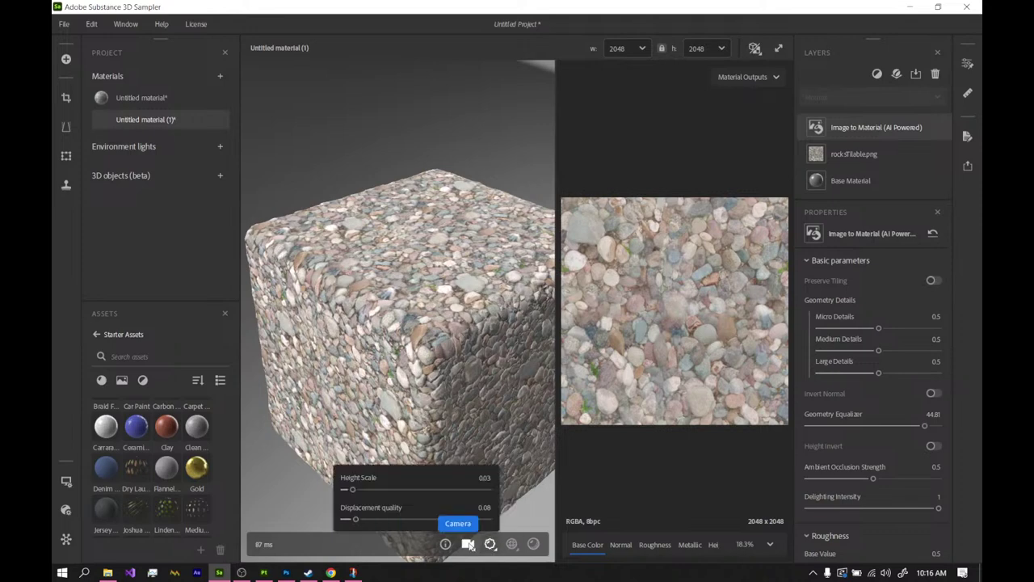
pyautogui.click(469, 545)
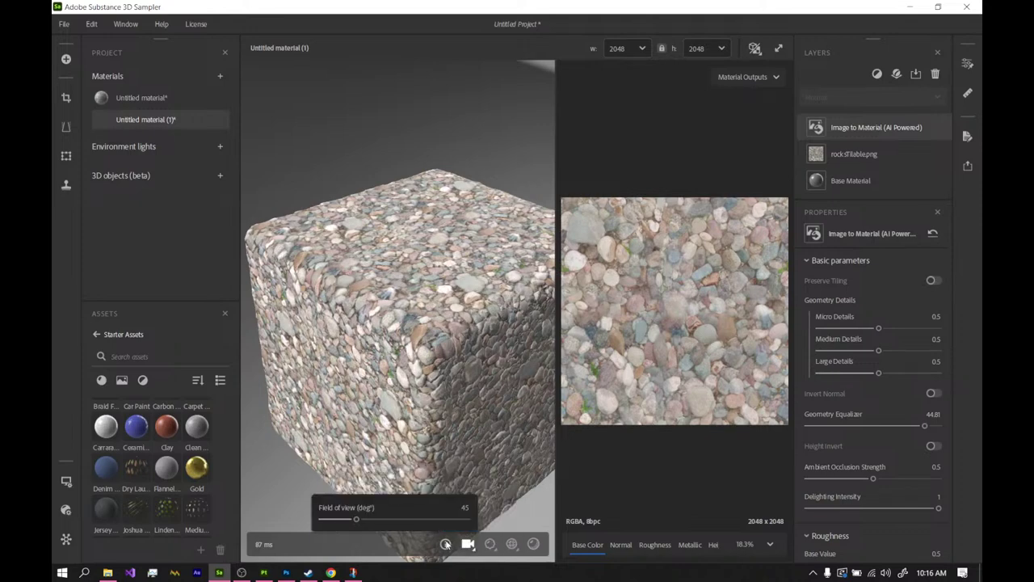
# Step: In Viewer settings, drag Texture rotation to about 0.53, then minimise Sampler
pyautogui.scroll(3, 118, 424)
pyautogui.scroll(-10, 121, 428)
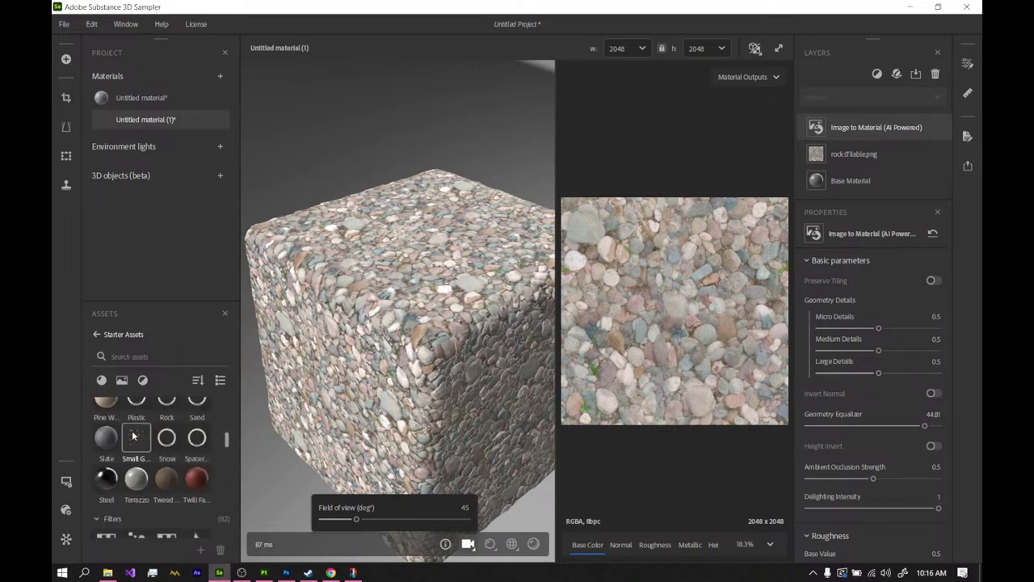
pyautogui.scroll(10, 133, 433)
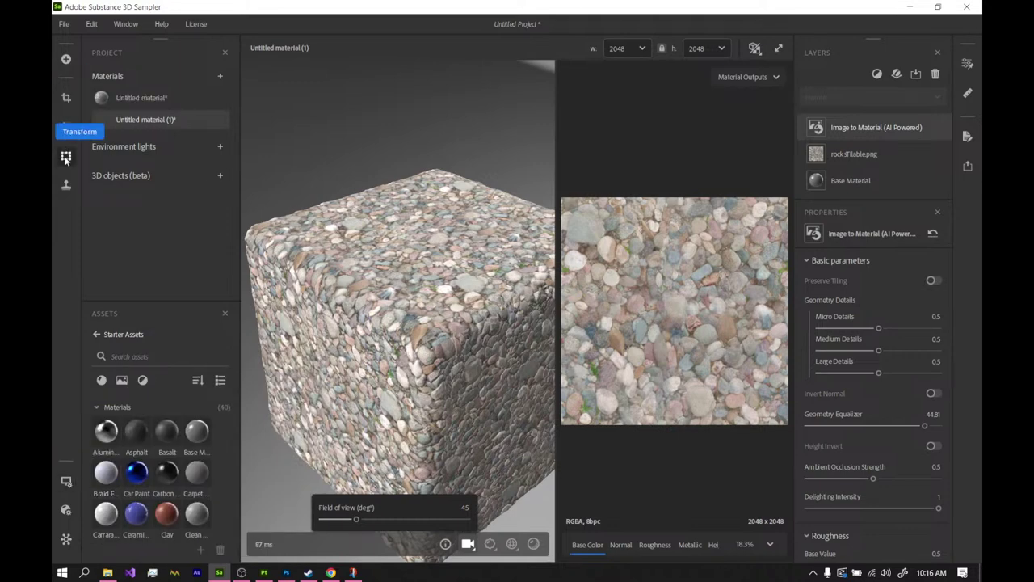
pyautogui.moveTo(448, 549)
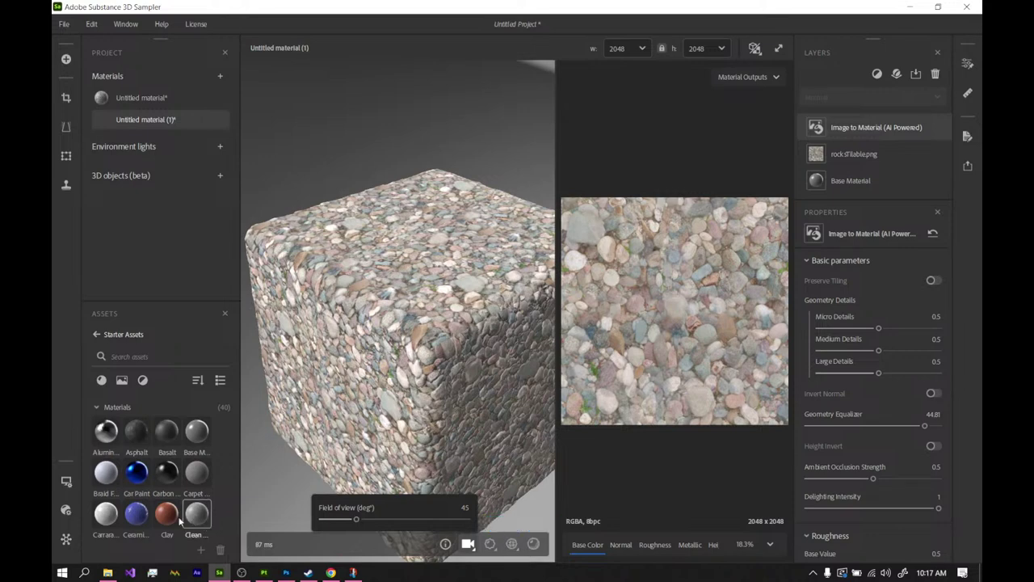
pyautogui.scroll(-5, 178, 518)
pyautogui.scroll(-5, 177, 519)
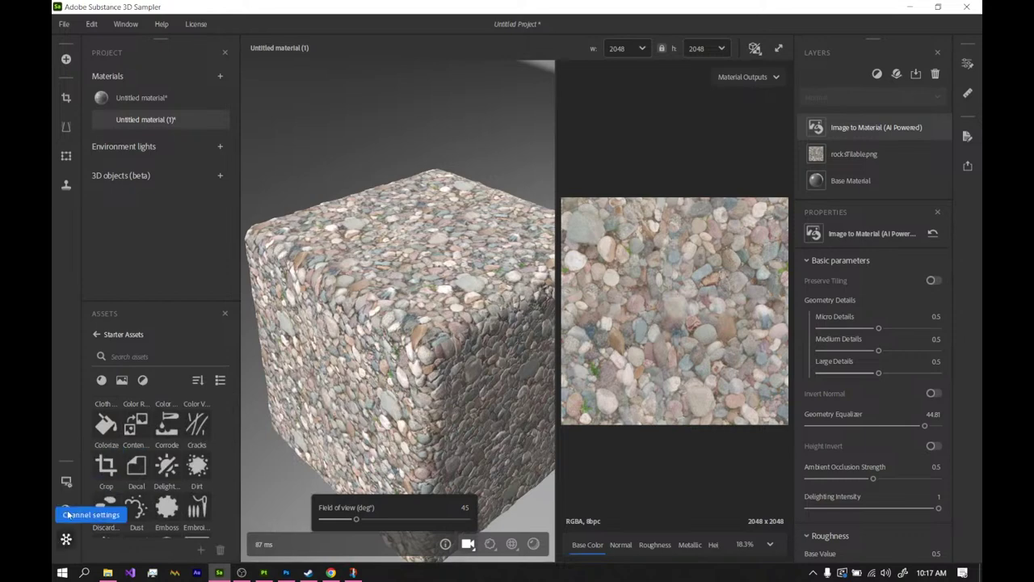
pyautogui.click(68, 488)
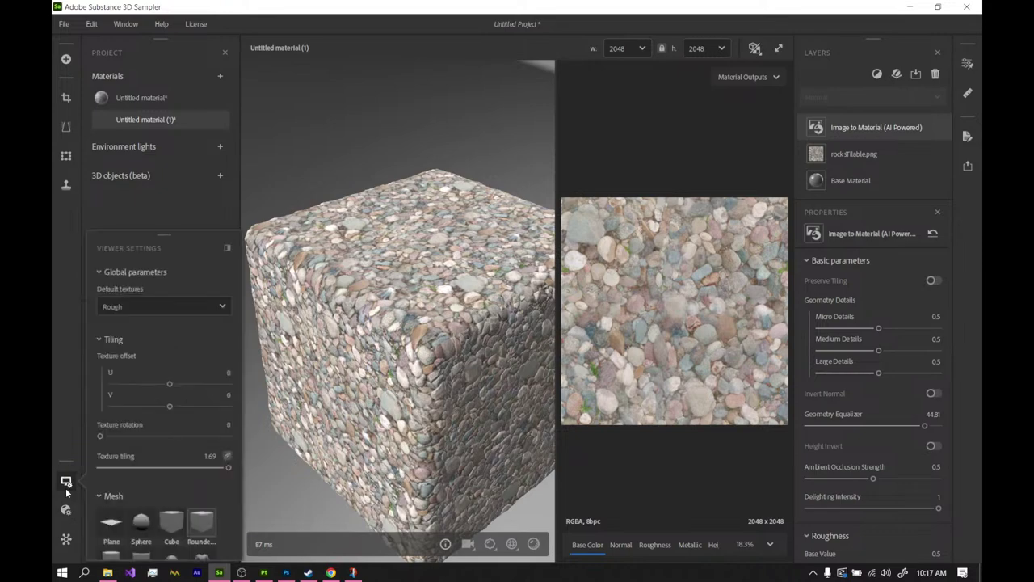
pyautogui.moveTo(100, 437); pyautogui.dragTo(168, 438)
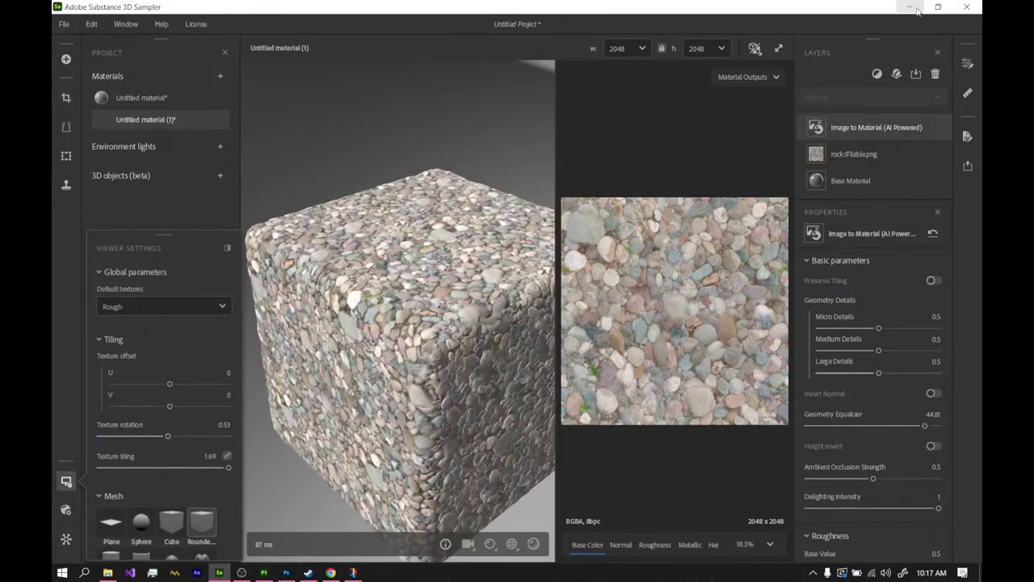
pyautogui.click(917, 9)
# Step: Open AEROSOL JAM TEE - Copy, close the duplicate viewer, copy the image, and minimise it
pyautogui.doubleClick(304, 167)
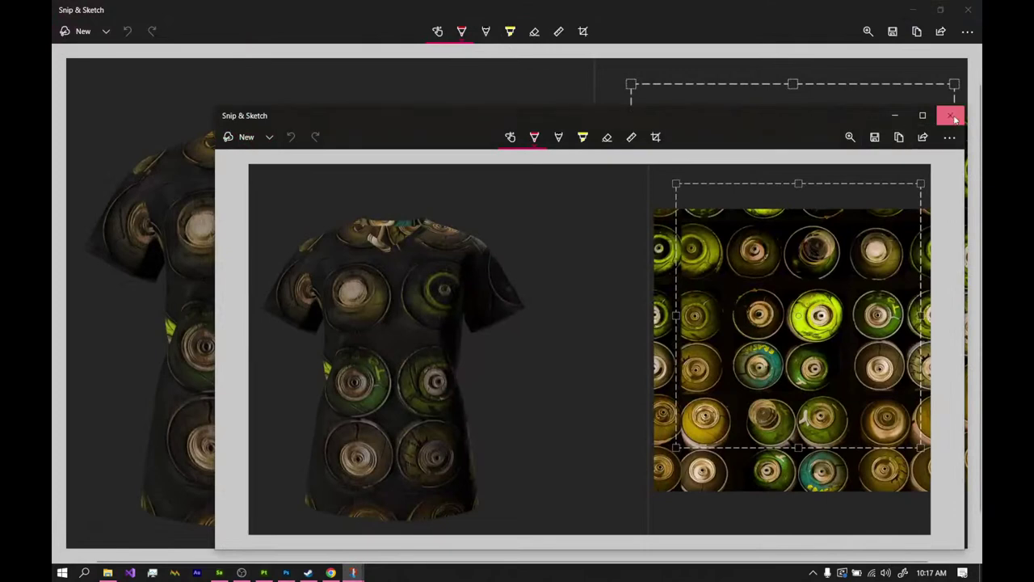
pyautogui.click(951, 115)
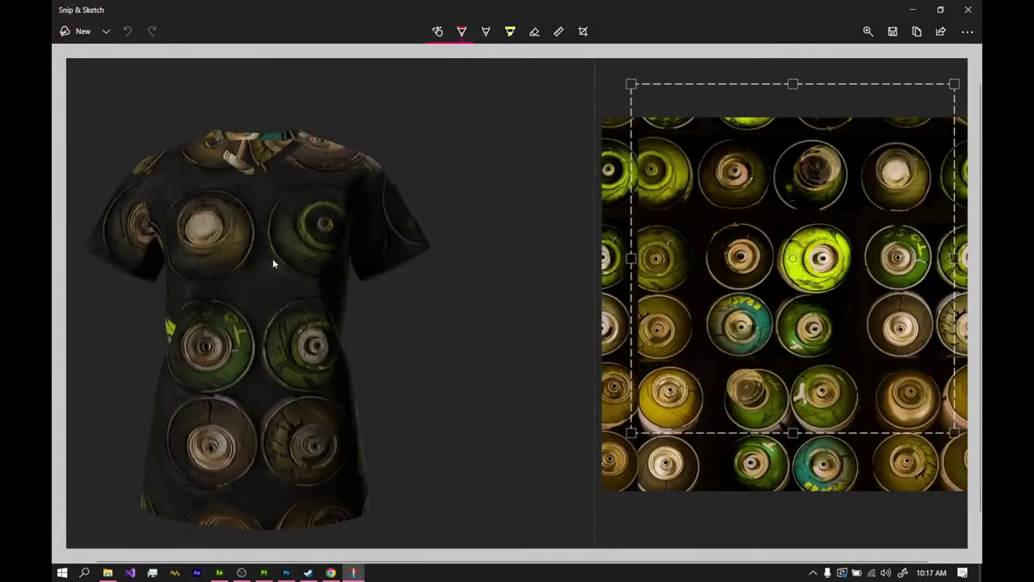
pyautogui.click(917, 30)
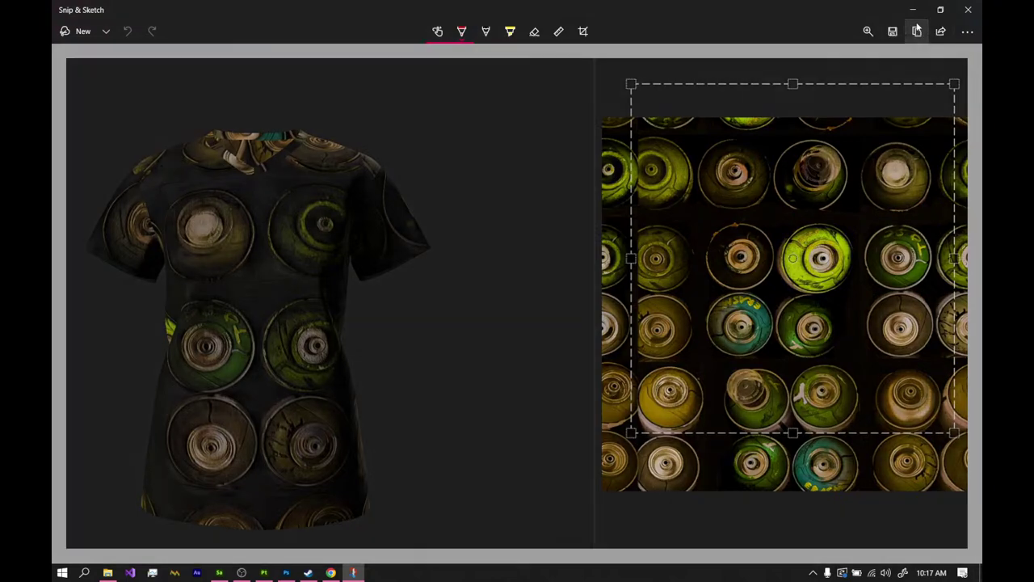
pyautogui.click(913, 9)
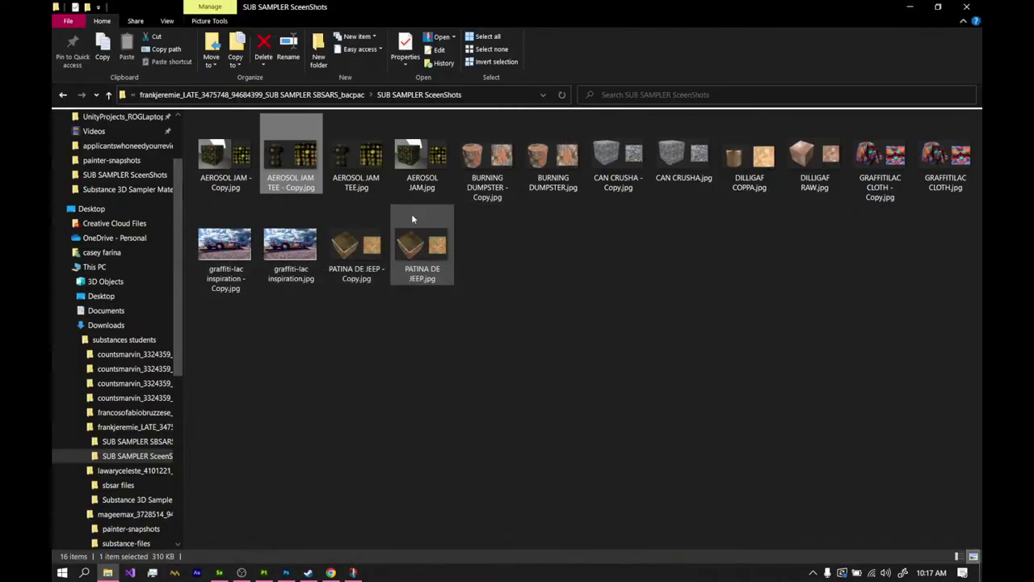
# Step: Open AEROSOL JAM TEE in a restored smaller window and minimise File Explorer
pyautogui.doubleClick(356, 152)
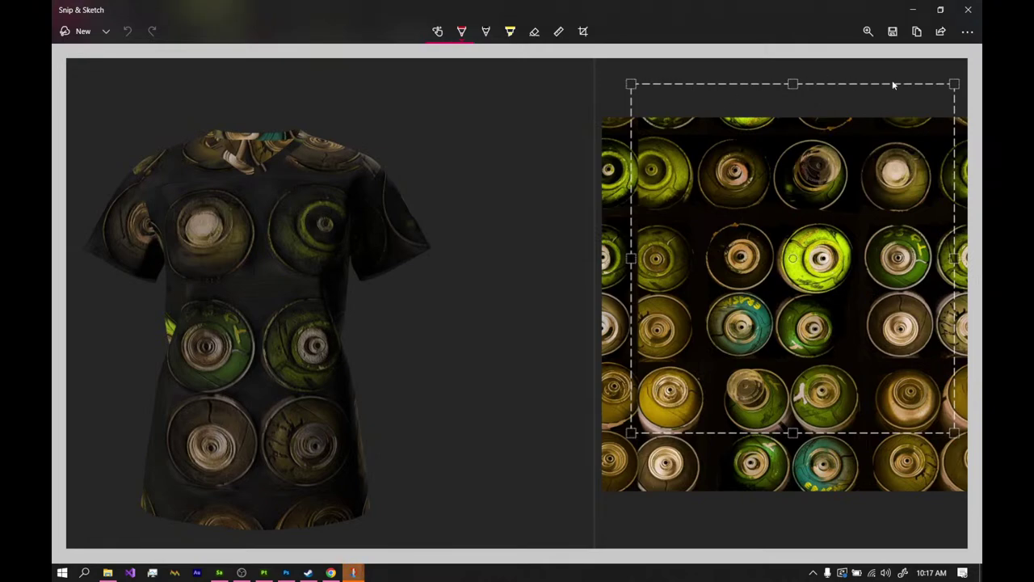
pyautogui.click(939, 10)
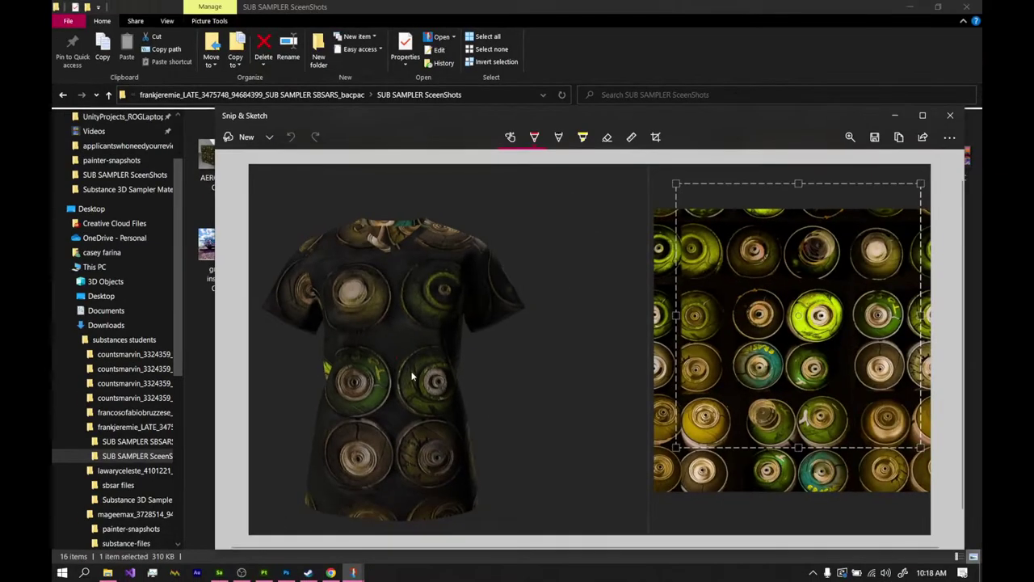
pyautogui.click(915, 8)
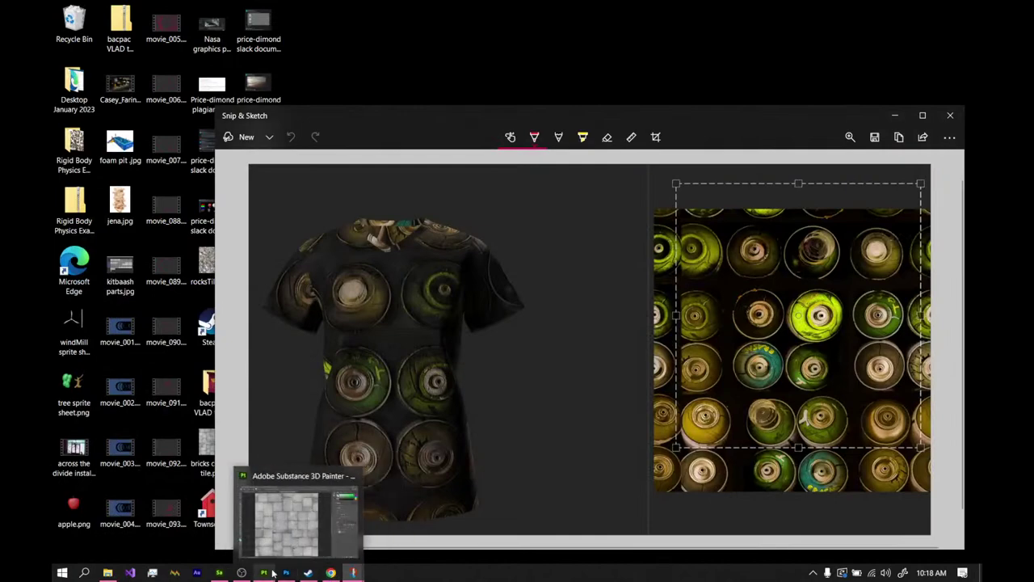
# Step: In Sampler, nudge the texture rotation further, then bring it back to 0.29
pyautogui.click(219, 571)
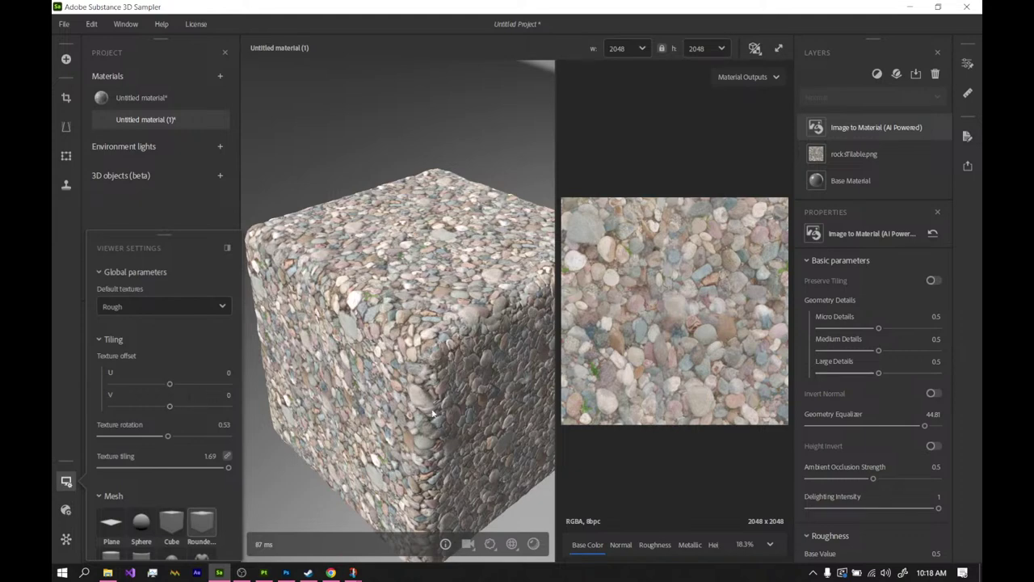
pyautogui.moveTo(167, 436)
pyautogui.mouseDown()
pyautogui.moveTo(152, 438)
pyautogui.moveTo(171, 437)
pyautogui.mouseUp()
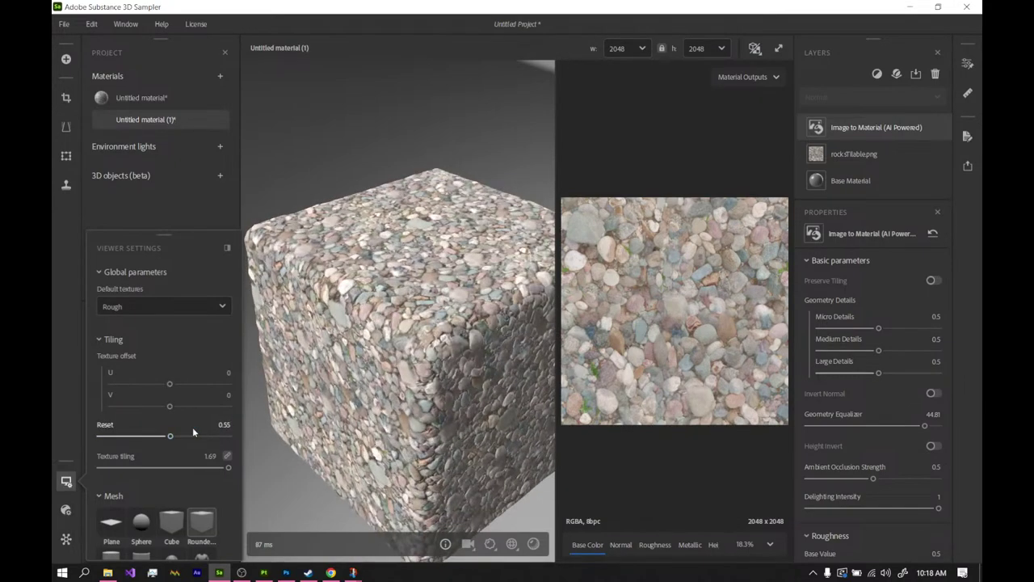
pyautogui.moveTo(170, 437); pyautogui.dragTo(138, 435)
# Step: Set texture tiling to 1.43, then 20, drag it down to about 4.74, and minimise Sampler
pyautogui.doubleClick(210, 457)
pyautogui.write('1.43')
pyautogui.press('Return')
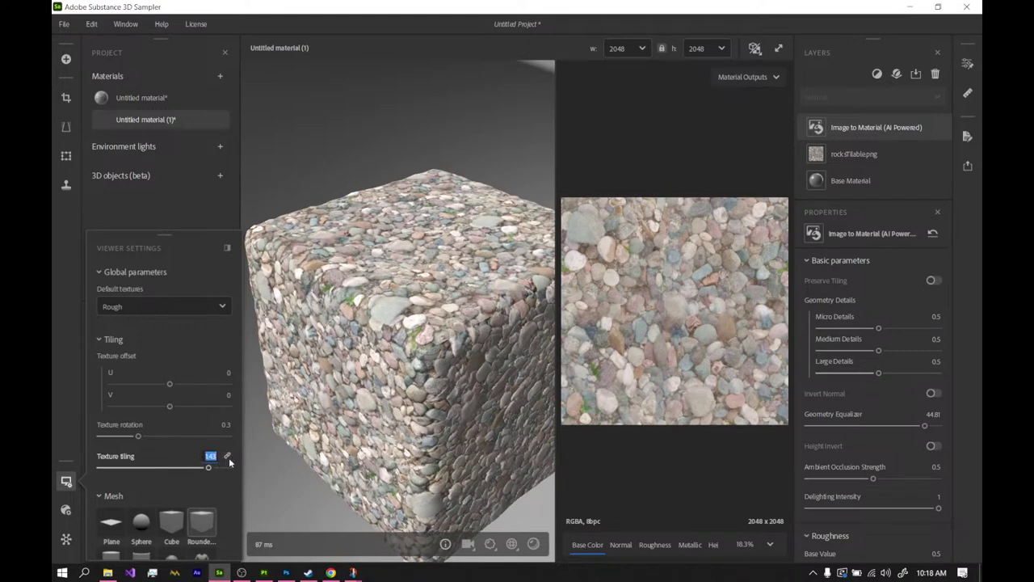
pyautogui.write('20')
pyautogui.press('Return')
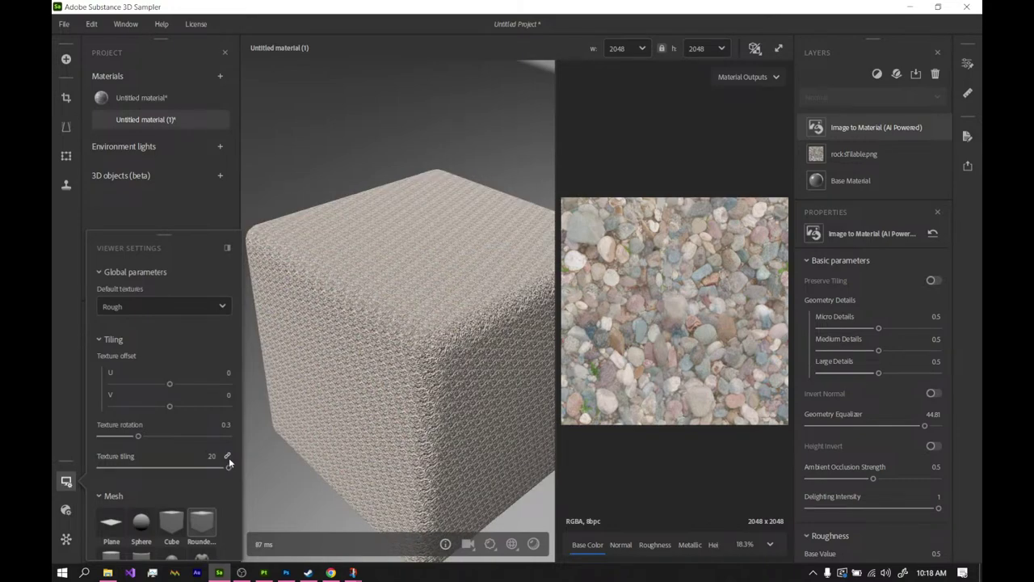
pyautogui.moveTo(229, 467); pyautogui.dragTo(127, 483)
pyautogui.click(909, 6)
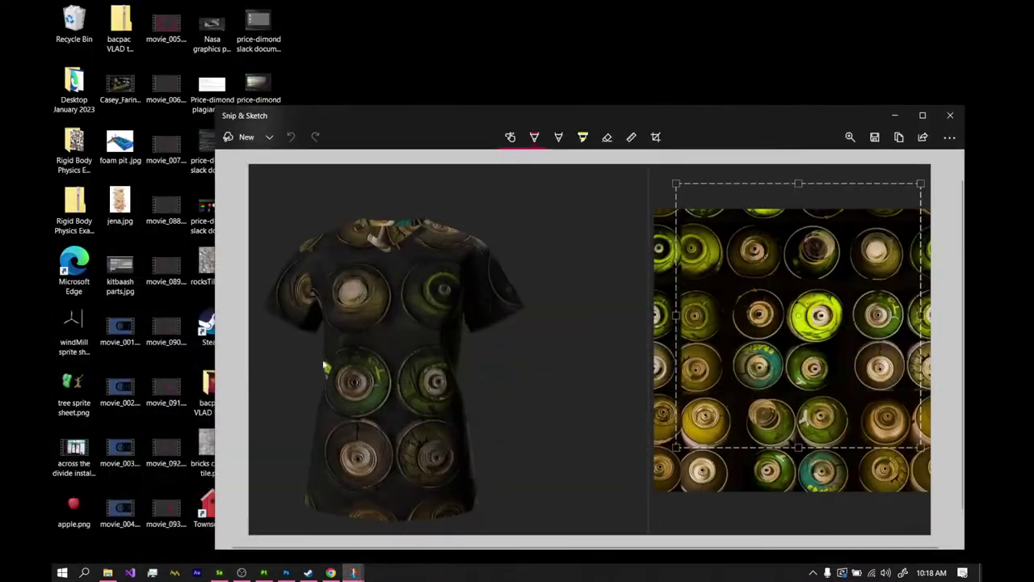
# Step: Bring File Explorer's SUB SAMPLER SceenShots folder to the front from the taskbar
pyautogui.click(107, 572)
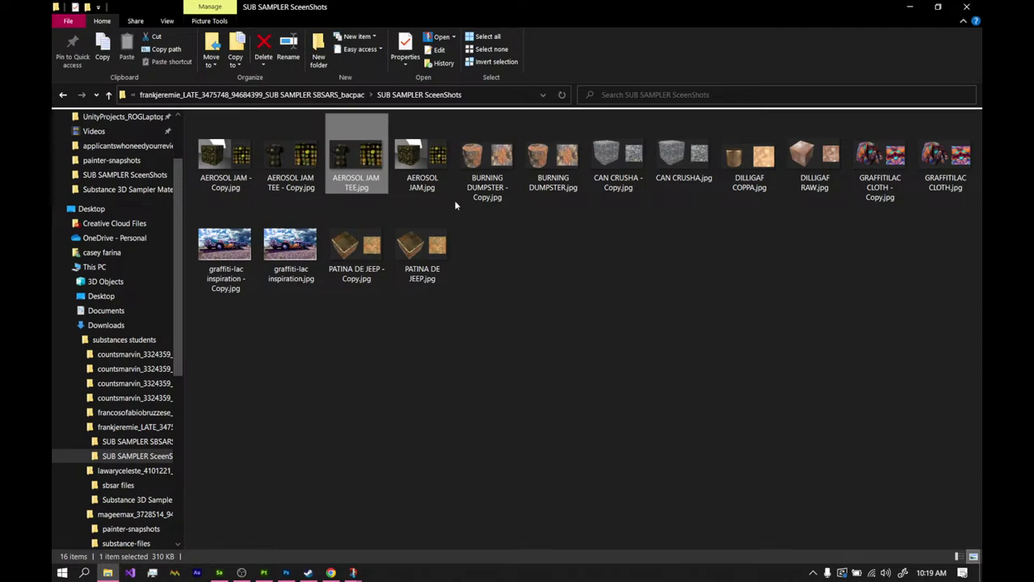
# Step: Open BURNING DUMPSTER - Copy.jpg in Snip & Sketch, review it, and close the viewers
pyautogui.click(489, 156)
pyautogui.doubleClick(488, 156)
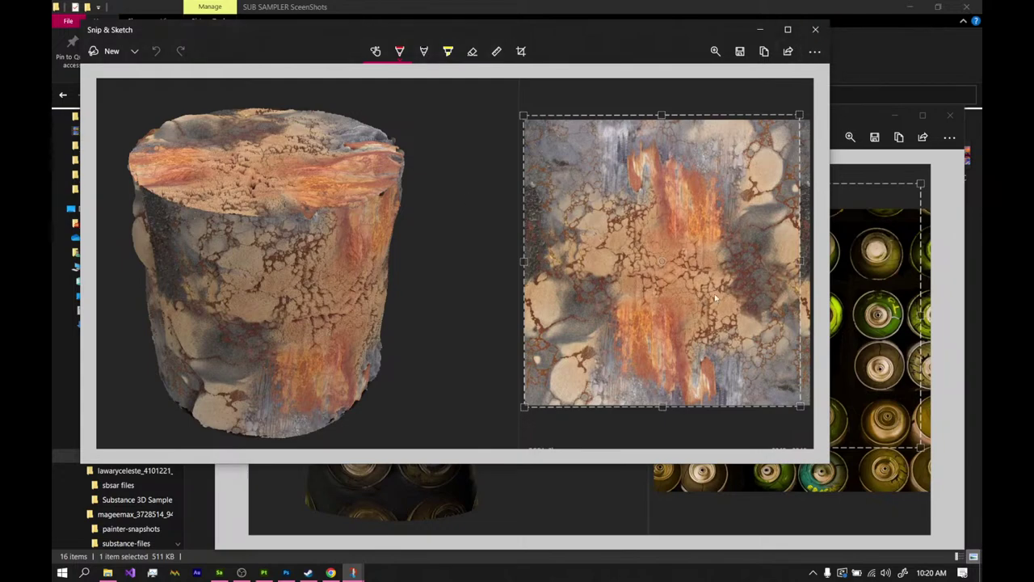
pyautogui.click(815, 29)
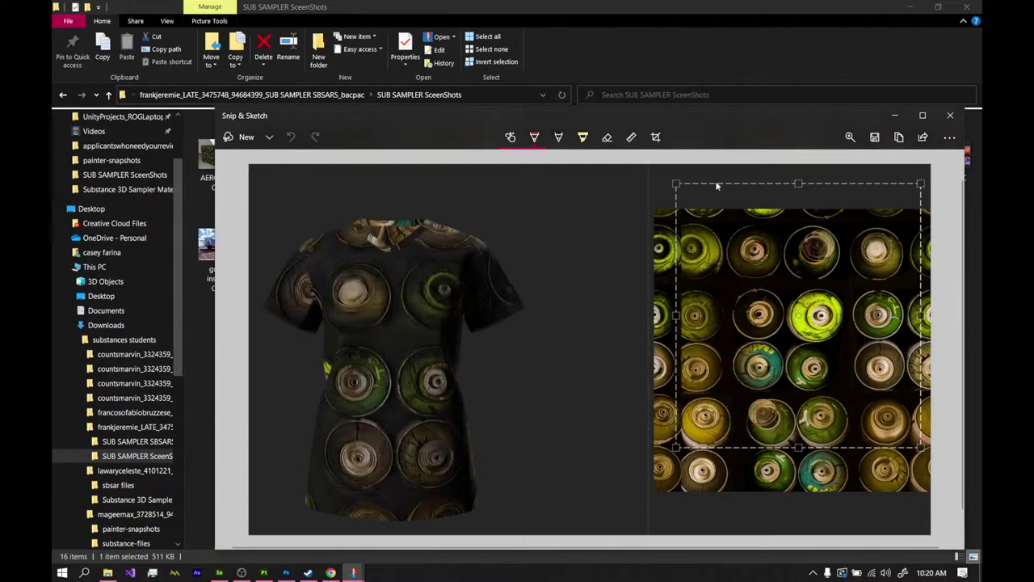
pyautogui.hotkey('alt', 'F4')
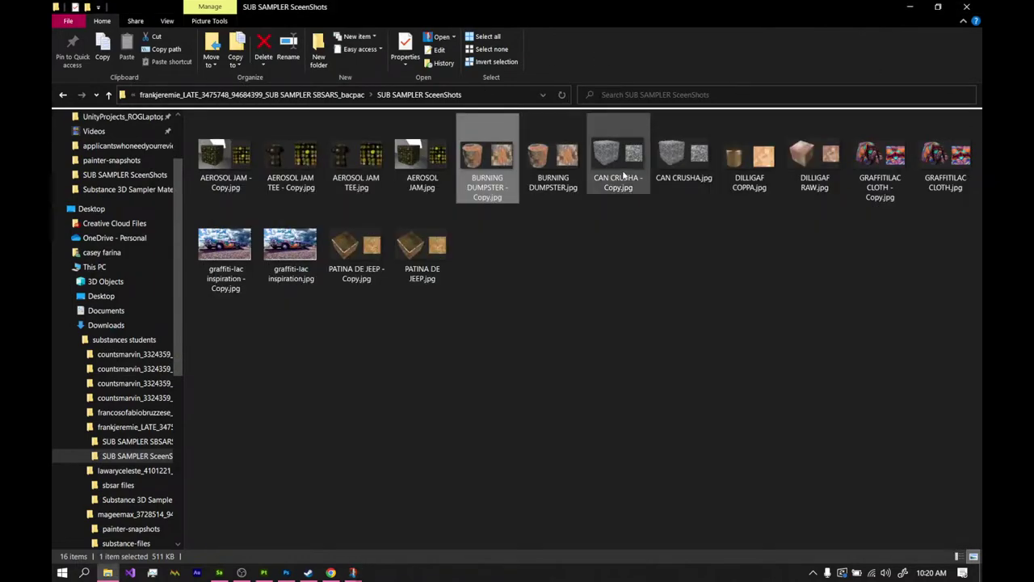
# Step: Review the CAN CRUSHA - Copy.jpg crushed-can cube screenshot, then close it and the T-shirt screenshot
pyautogui.doubleClick(622, 176)
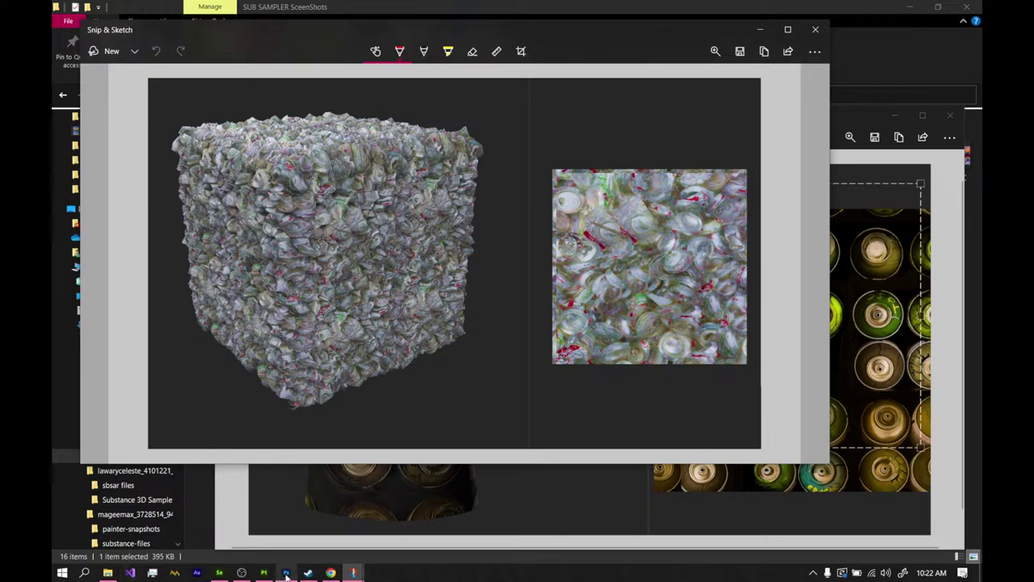
pyautogui.moveTo(265, 572)
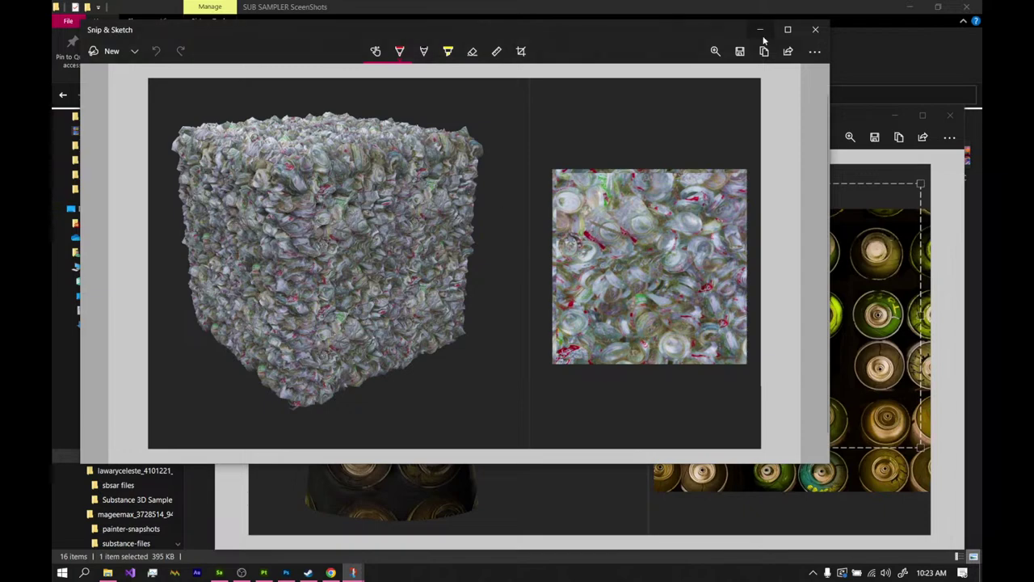
pyautogui.click(815, 29)
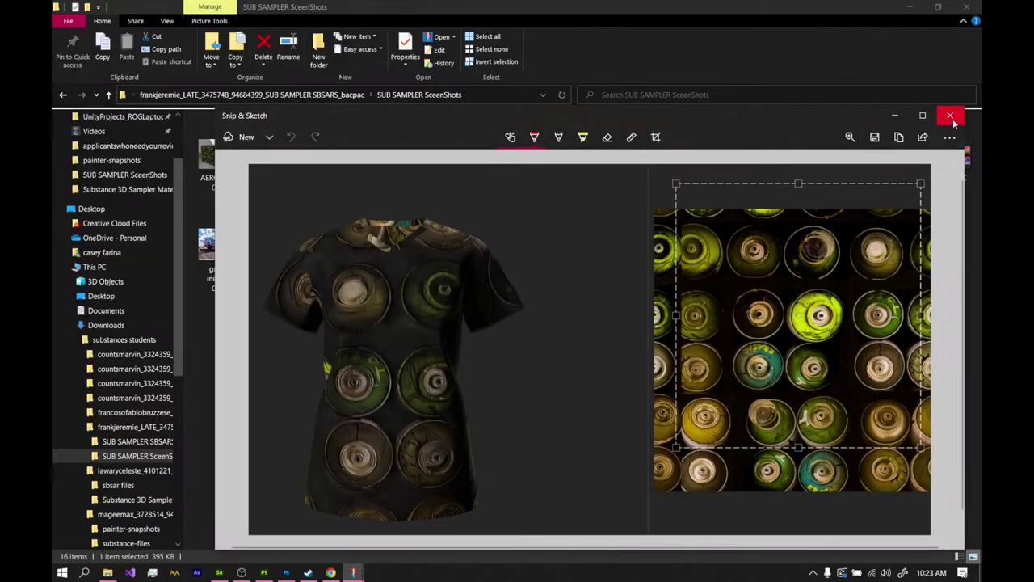
pyautogui.click(950, 115)
# Step: View the DILLIGAF COPPA.jpg copper cylinder screenshot, close it, and bring back the screenshots folder
pyautogui.click(755, 165)
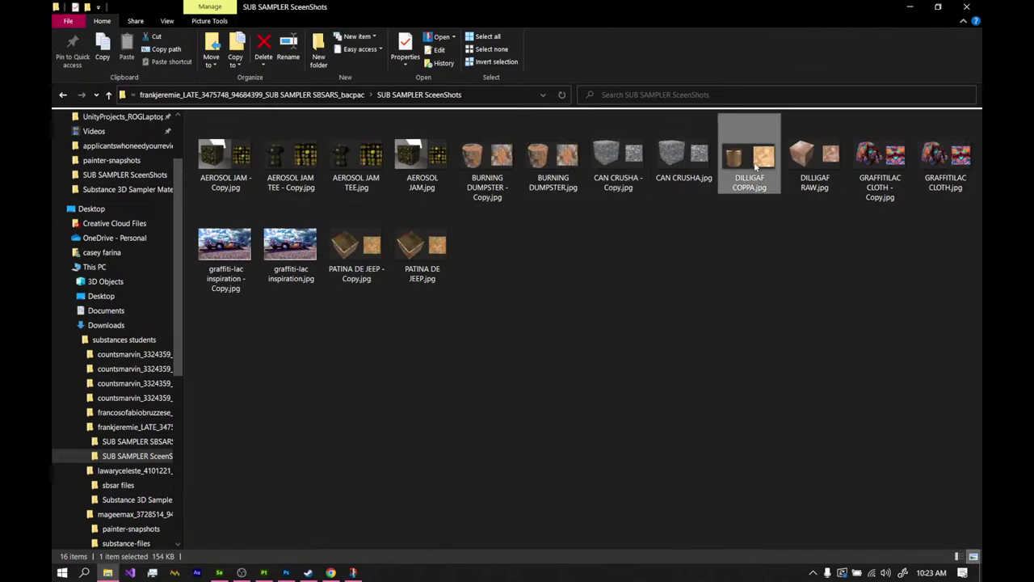
pyautogui.doubleClick(756, 166)
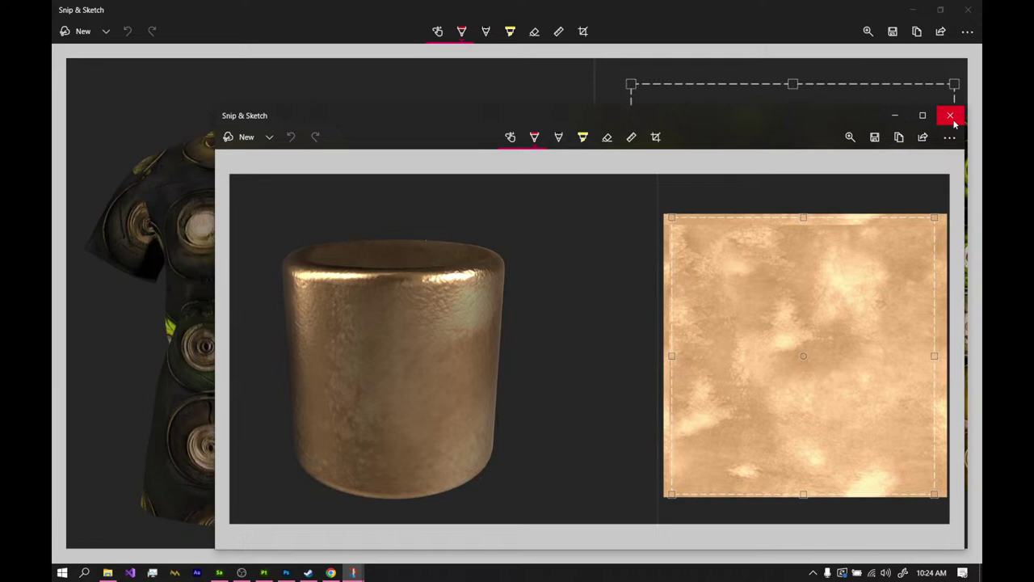
pyautogui.click(949, 115)
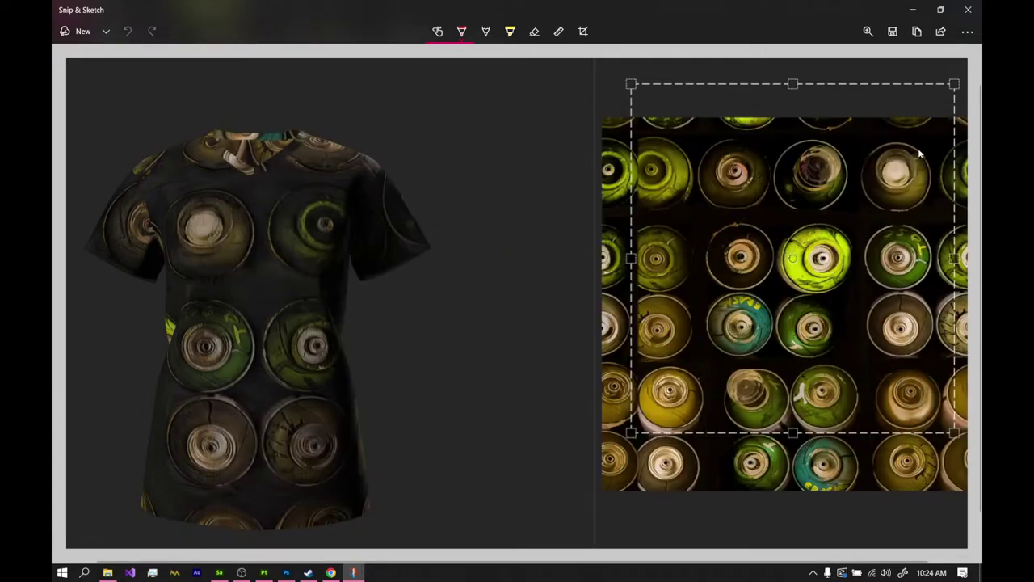
pyautogui.click(117, 572)
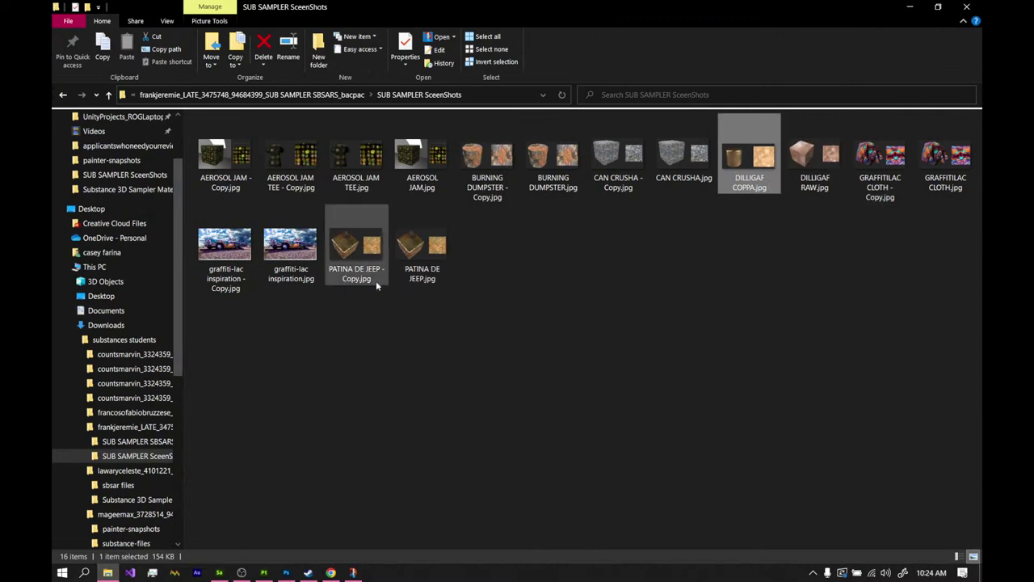
# Step: Review DILLIGAF RAW.jpg's rusty copper cube with its window moved up-left, then close it
pyautogui.doubleClick(813, 168)
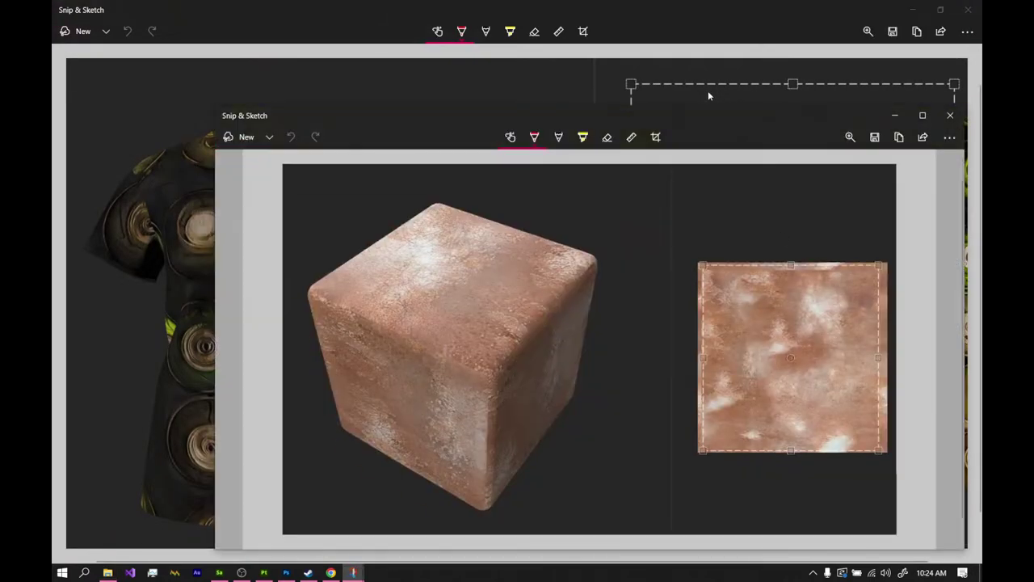
pyautogui.moveTo(703, 119); pyautogui.dragTo(641, 36)
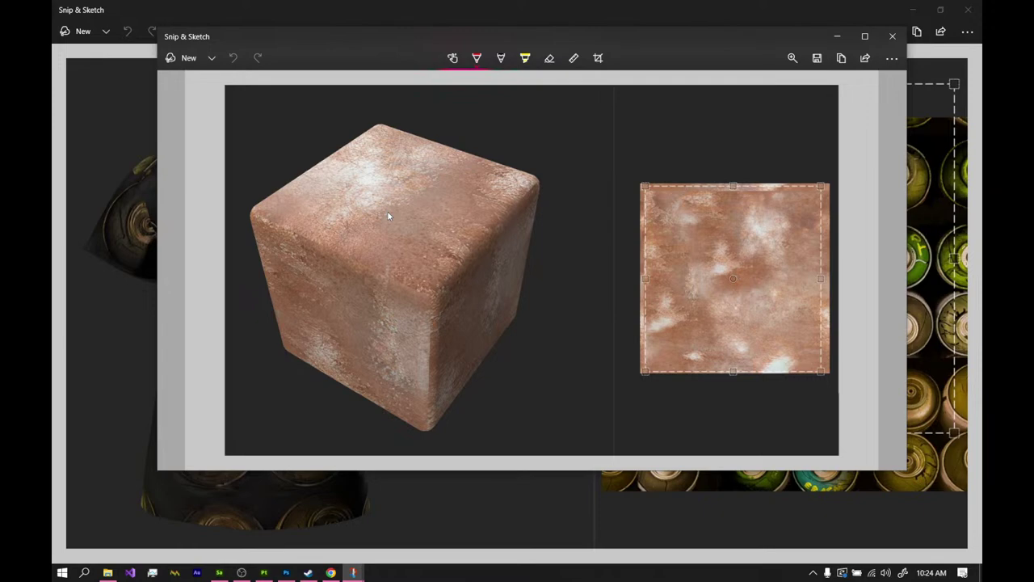
pyautogui.click(892, 37)
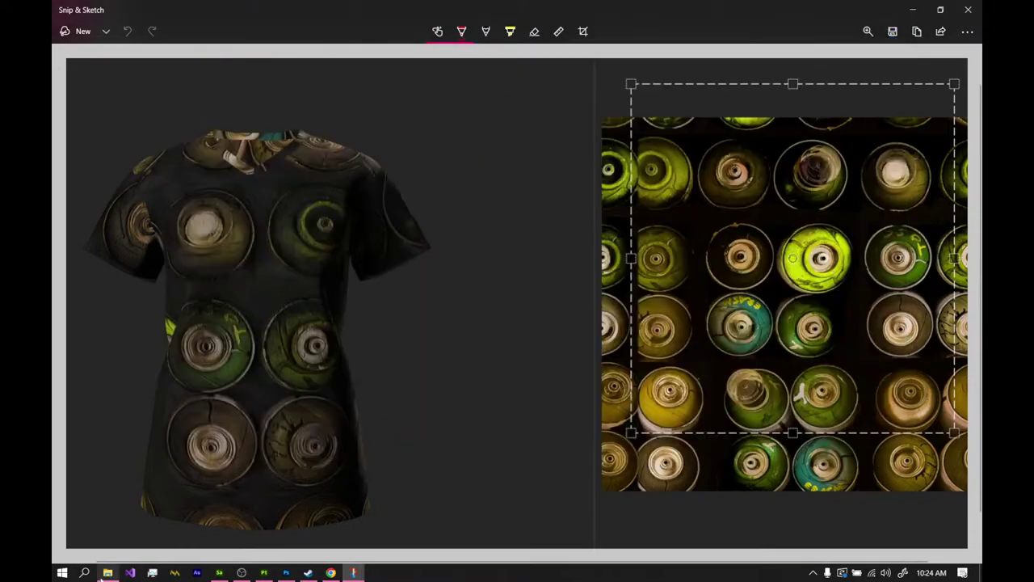
pyautogui.click(107, 574)
# Step: Switch between the T-shirt and draped-cloth screenshots, then return to the folder and select the graffiti-lac image
pyautogui.click(880, 166)
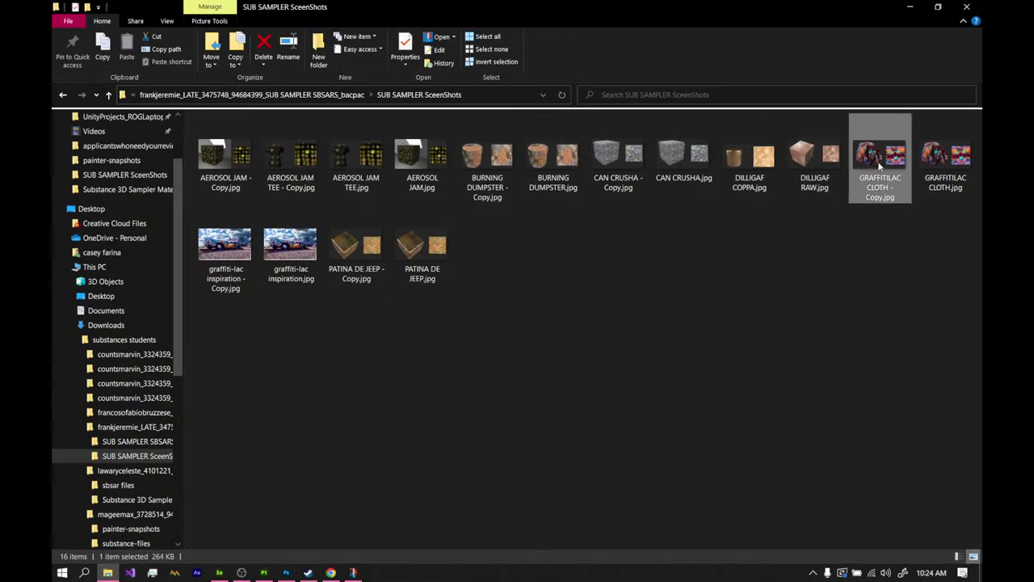
pyautogui.hotkey('alt', 'Tab')
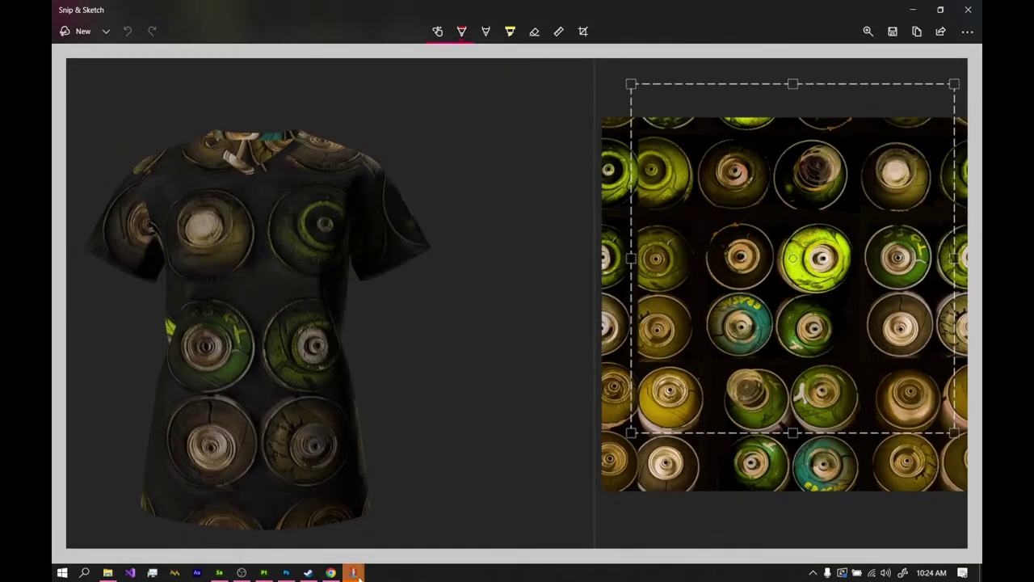
pyautogui.moveTo(353, 572)
pyautogui.click(465, 529)
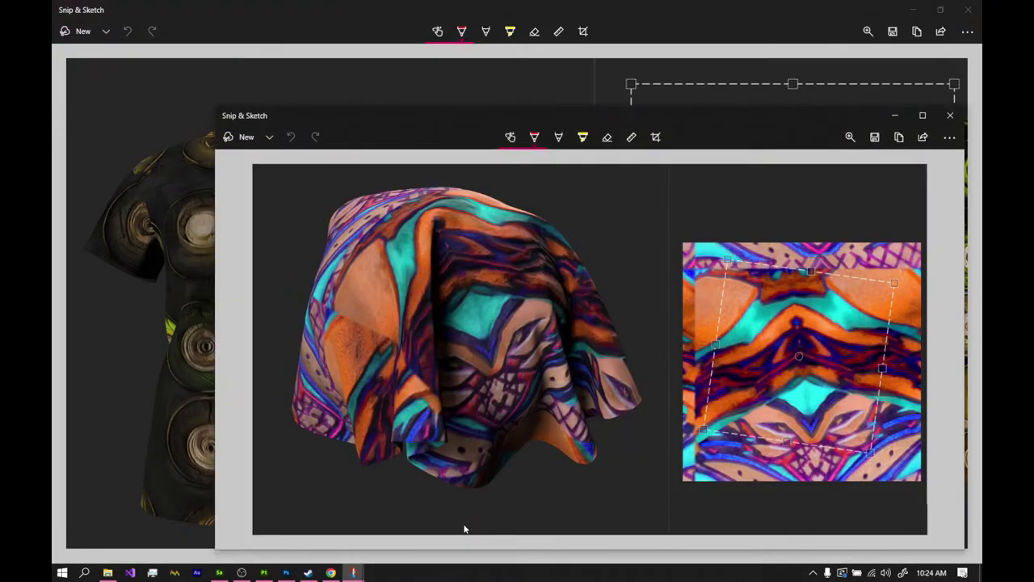
pyautogui.click(107, 572)
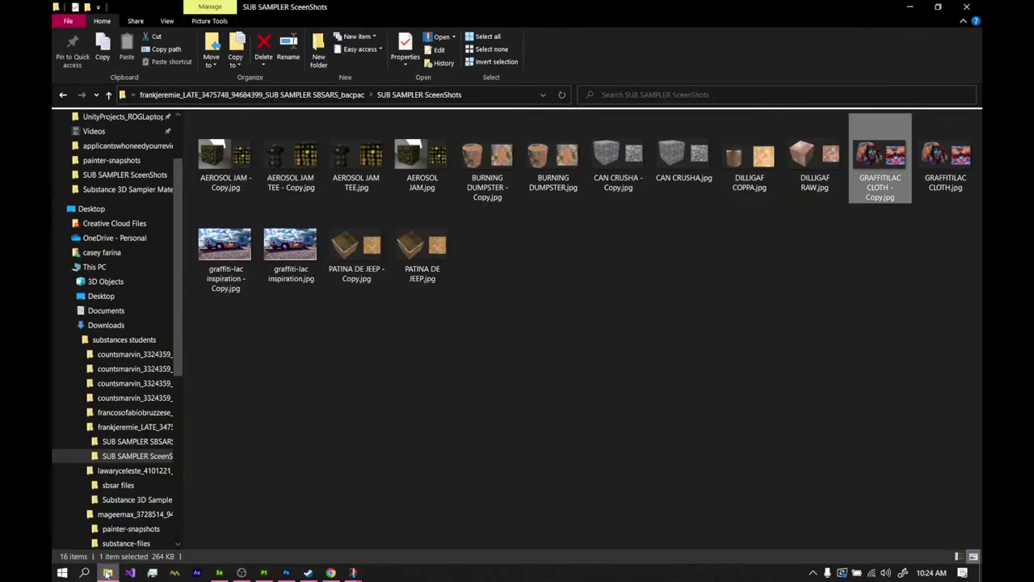
pyautogui.click(245, 251)
# Step: Open the graffiti-lac convertible inspiration photo in Snip & Sketch and reposition its window
pyautogui.doubleClick(245, 250)
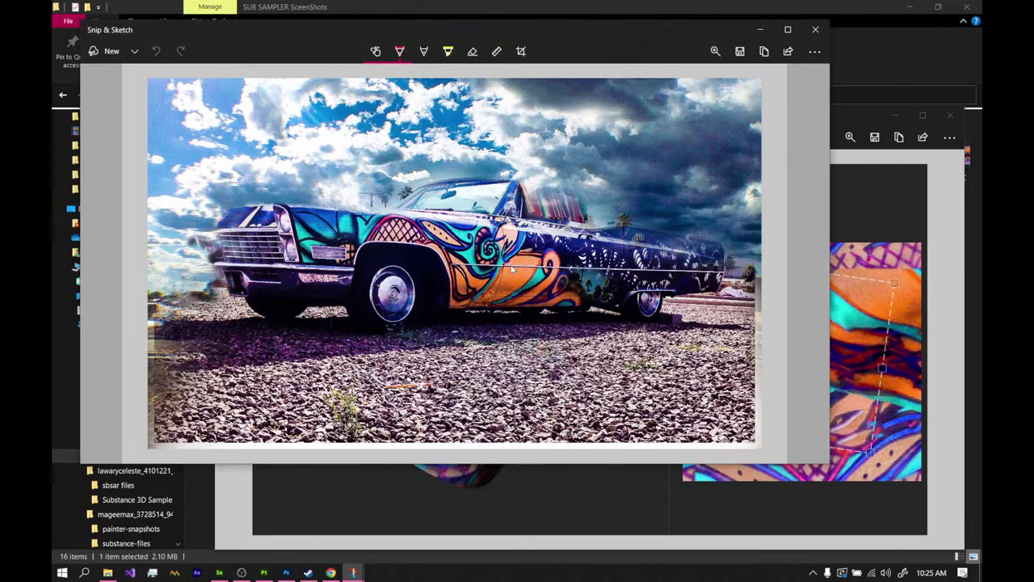
pyautogui.moveTo(602, 27)
pyautogui.mouseDown()
pyautogui.moveTo(63, 412)
pyautogui.moveTo(687, 58)
pyautogui.moveTo(558, 191)
pyautogui.moveTo(312, 523)
pyautogui.moveTo(447, 429)
pyautogui.moveTo(487, 496)
pyautogui.moveTo(626, 67)
pyautogui.moveTo(666, 59)
pyautogui.moveTo(673, 222)
pyautogui.moveTo(655, 52)
pyautogui.mouseUp()
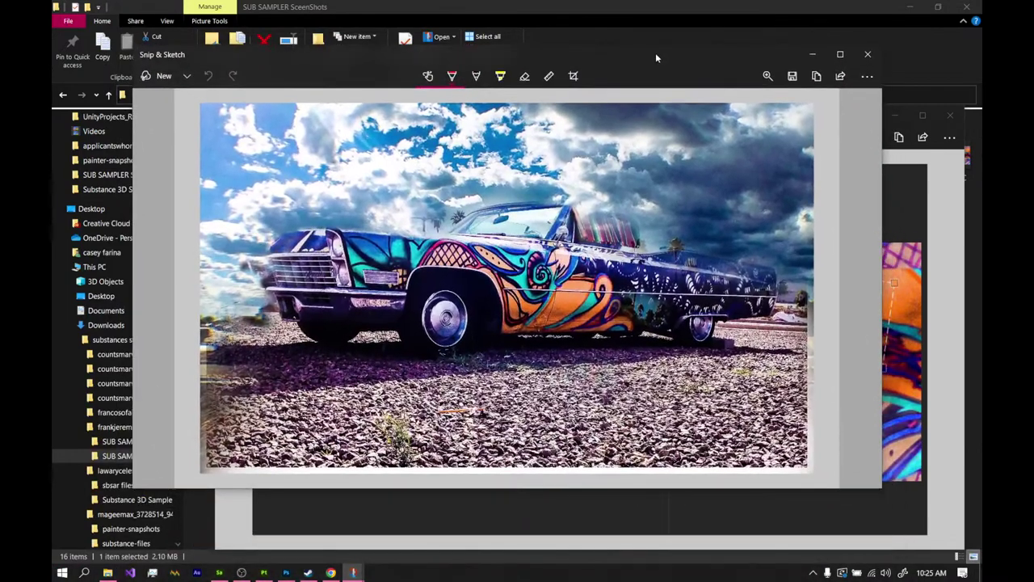
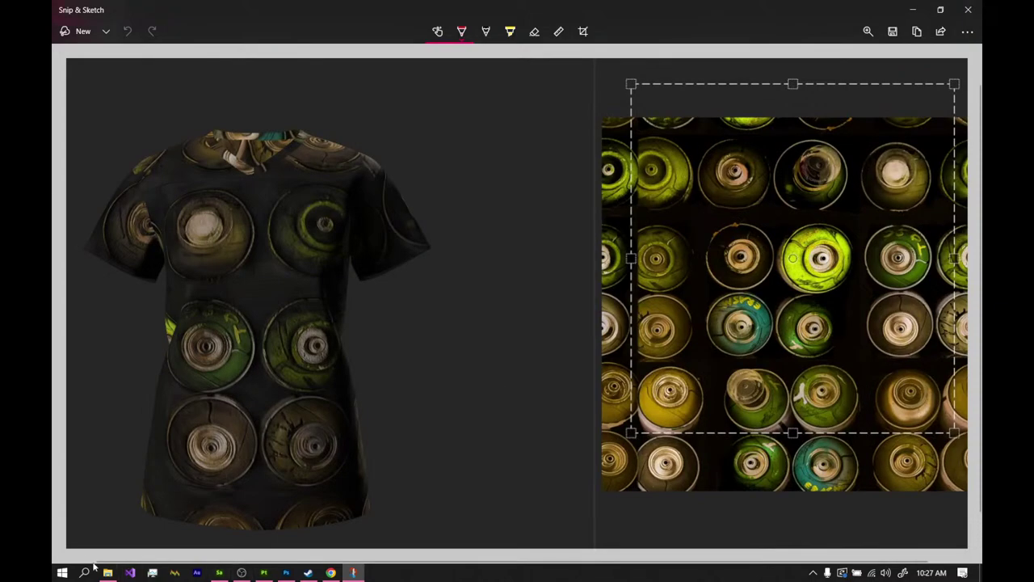
# Step: Close the rusted cube screenshot and return to the SUB SAMPLER SceenShots folder
pyautogui.hotkey('alt', 'Tab')
pyautogui.hotkey('alt', 'Tab')
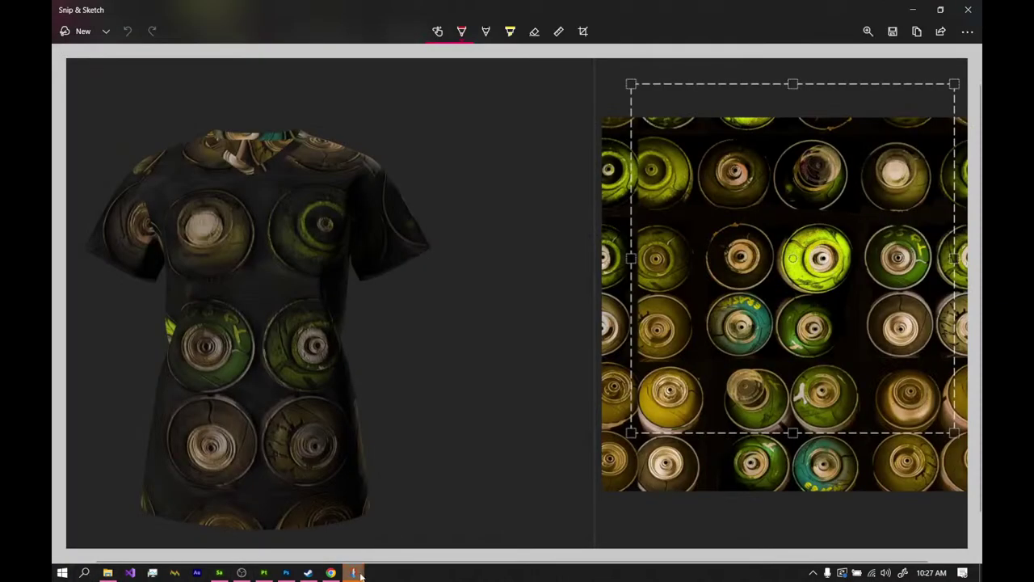
pyautogui.moveTo(361, 573)
pyautogui.click(416, 517)
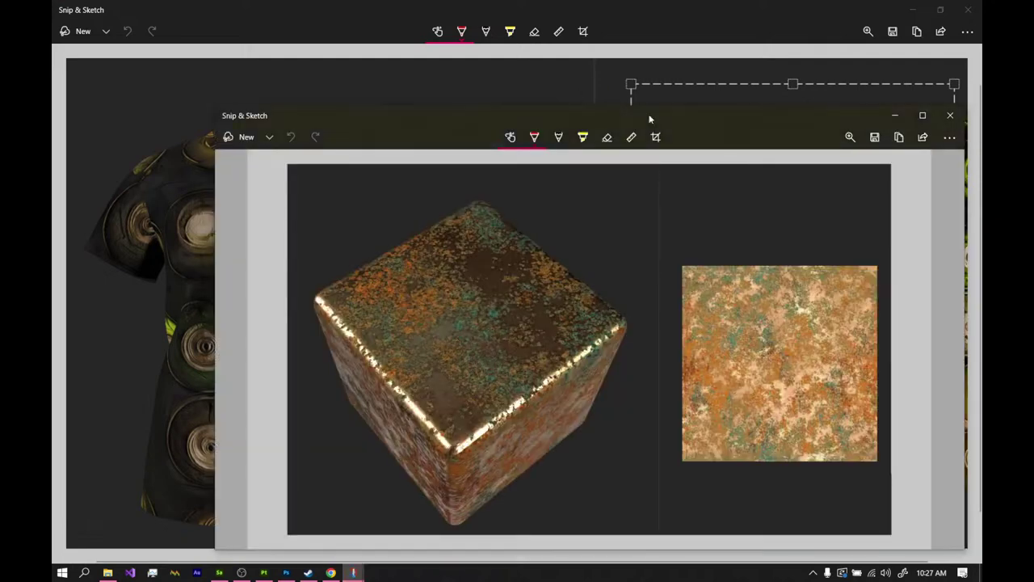
pyautogui.moveTo(688, 116); pyautogui.dragTo(671, 35)
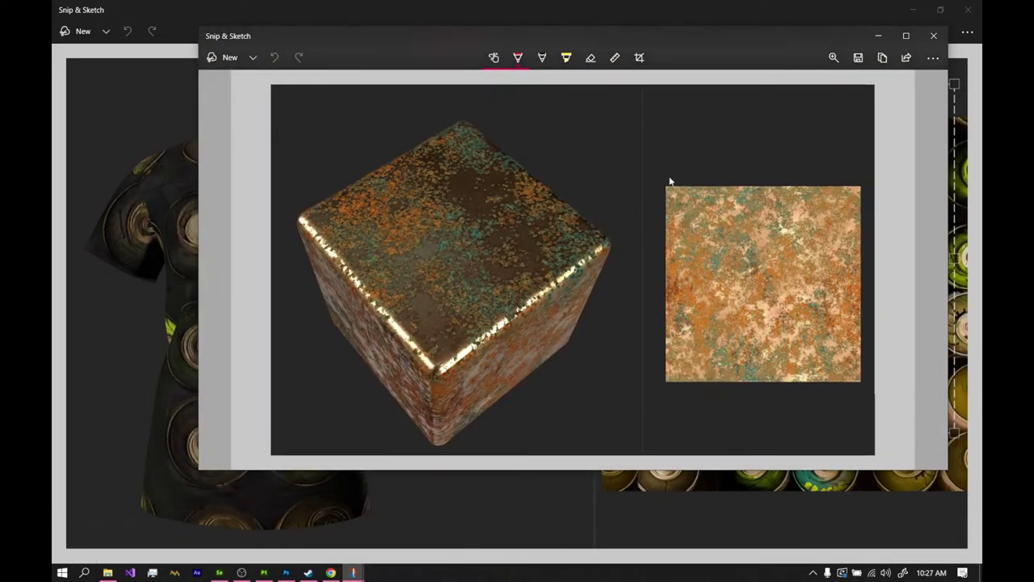
pyautogui.click(934, 36)
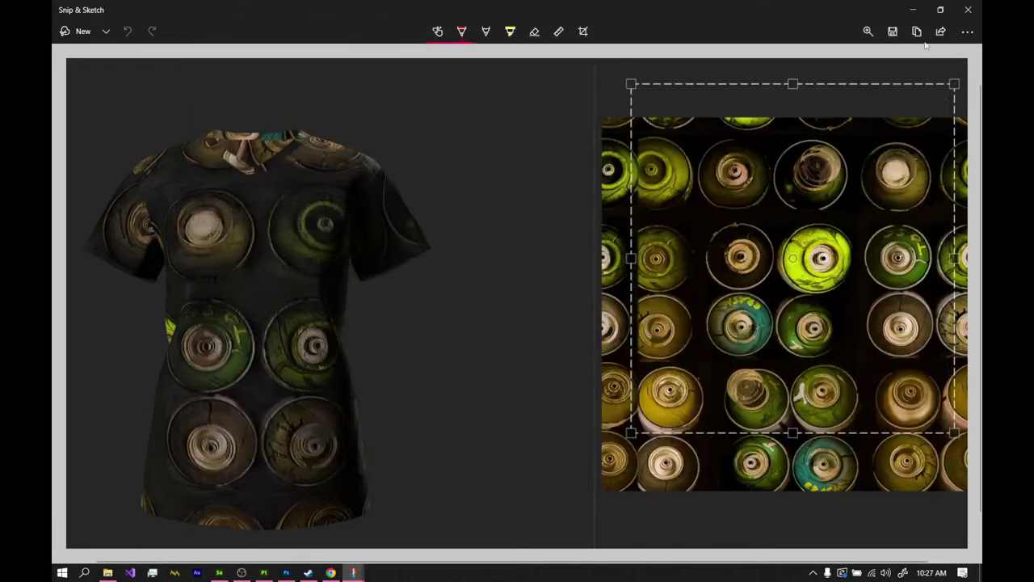
pyautogui.click(107, 572)
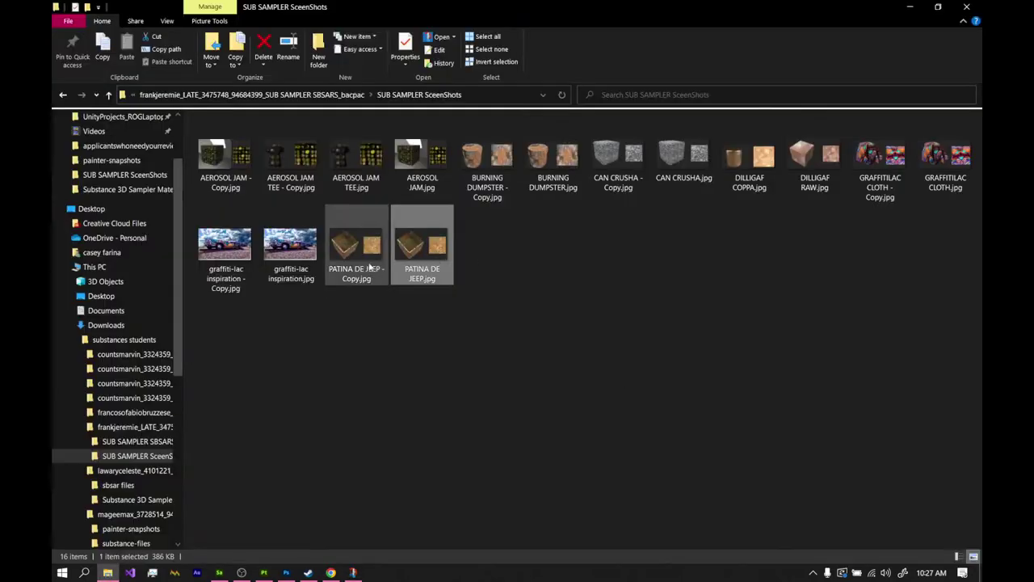
# Step: Widen the folder tree, expand the student's folder and open its Screenshots folder
pyautogui.click(374, 338)
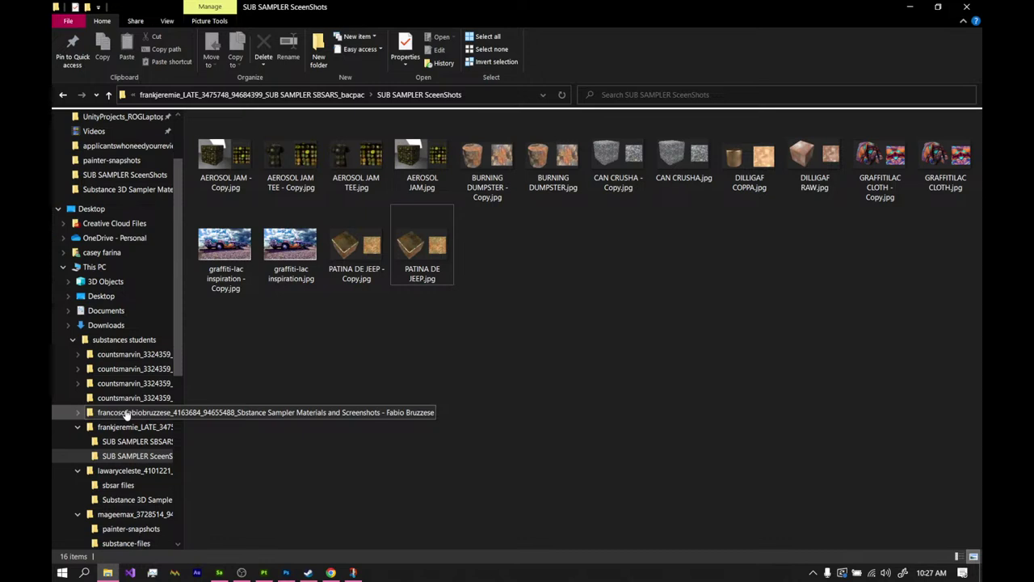
pyautogui.click(125, 413)
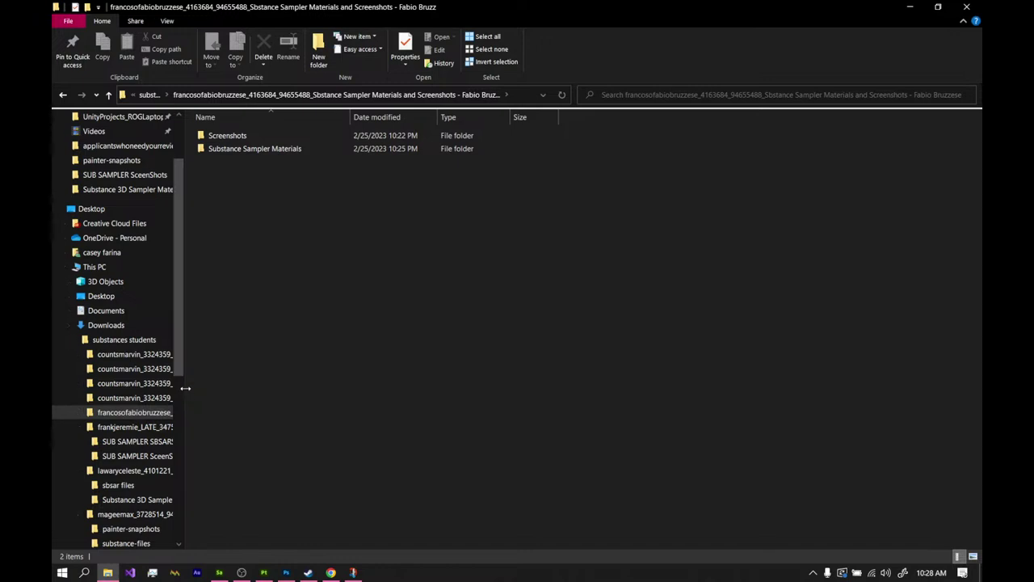
pyautogui.moveTo(185, 388); pyautogui.dragTo(245, 388)
pyautogui.doubleClick(160, 413)
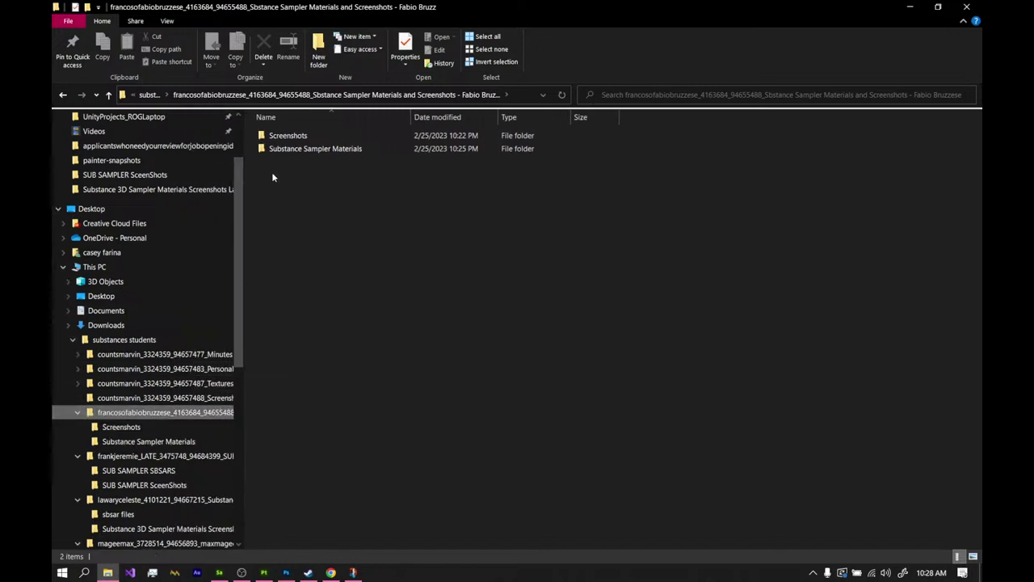
pyautogui.click(328, 136)
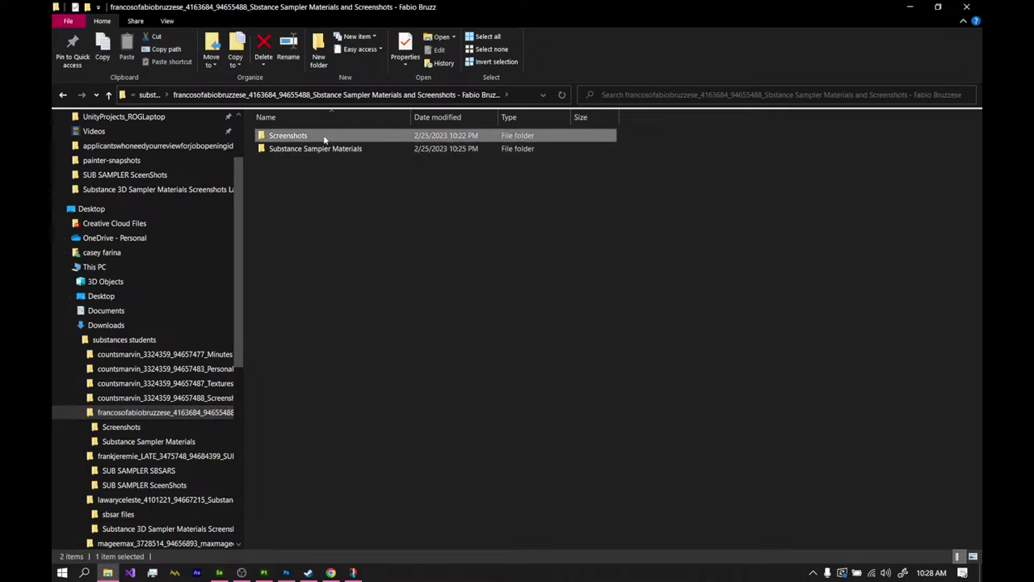
pyautogui.click(319, 148)
pyautogui.click(324, 136)
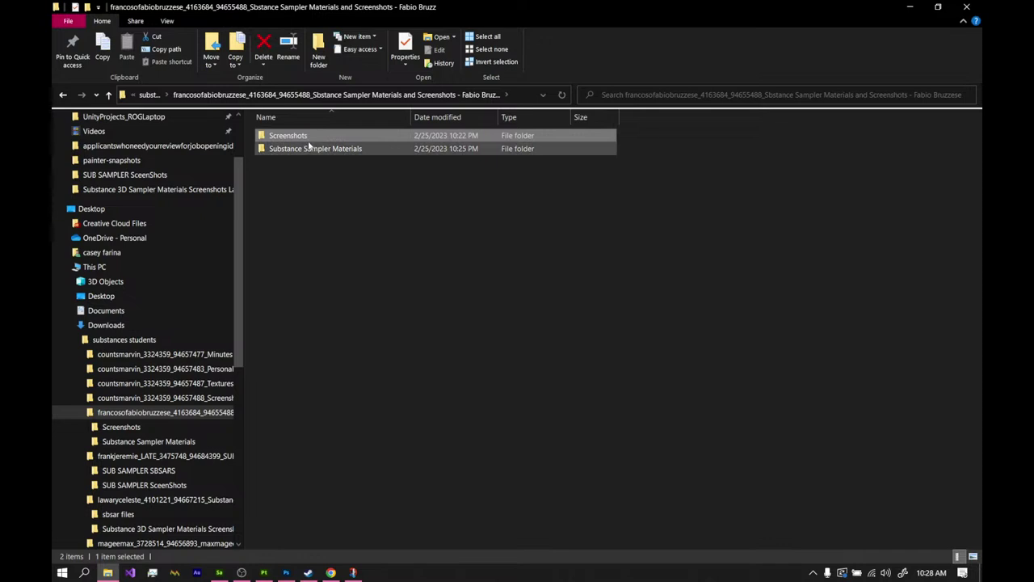
pyautogui.click(312, 182)
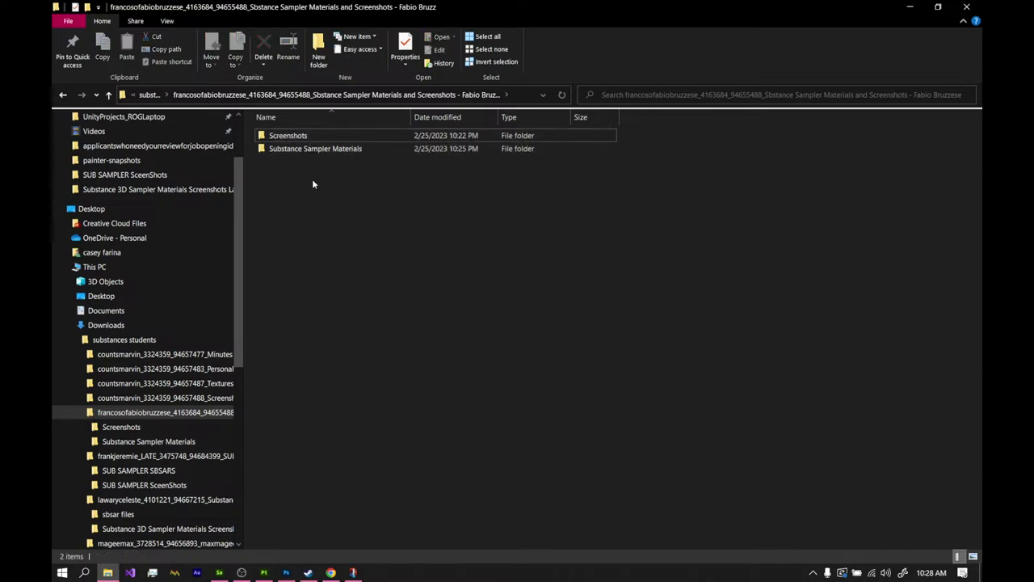
pyautogui.doubleClick(330, 135)
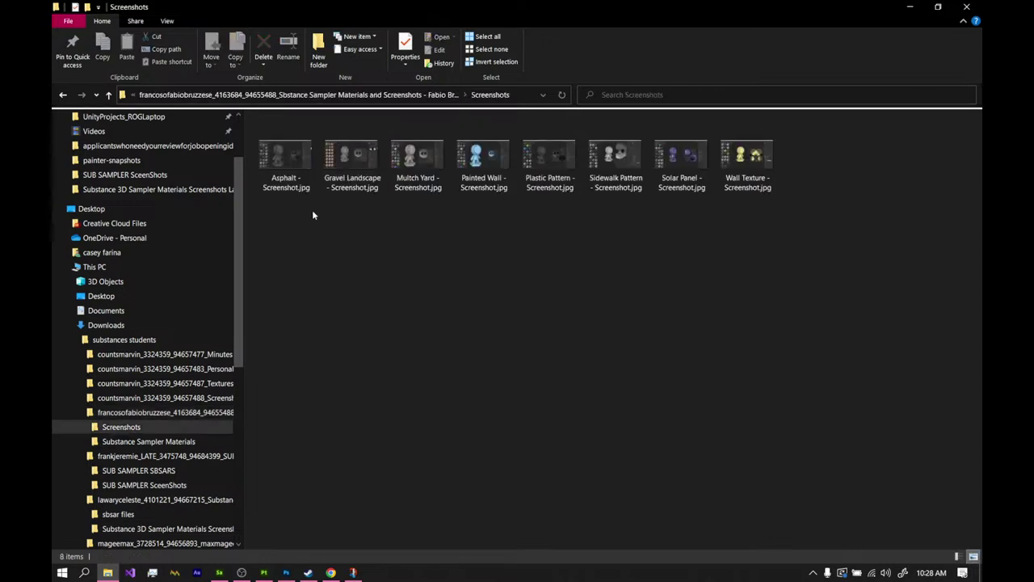
# Step: Show the screenshots as Extra large icons and open Asphalt - Screenshot.jpg
pyautogui.rightClick(388, 291)
pyautogui.moveTo(413, 298)
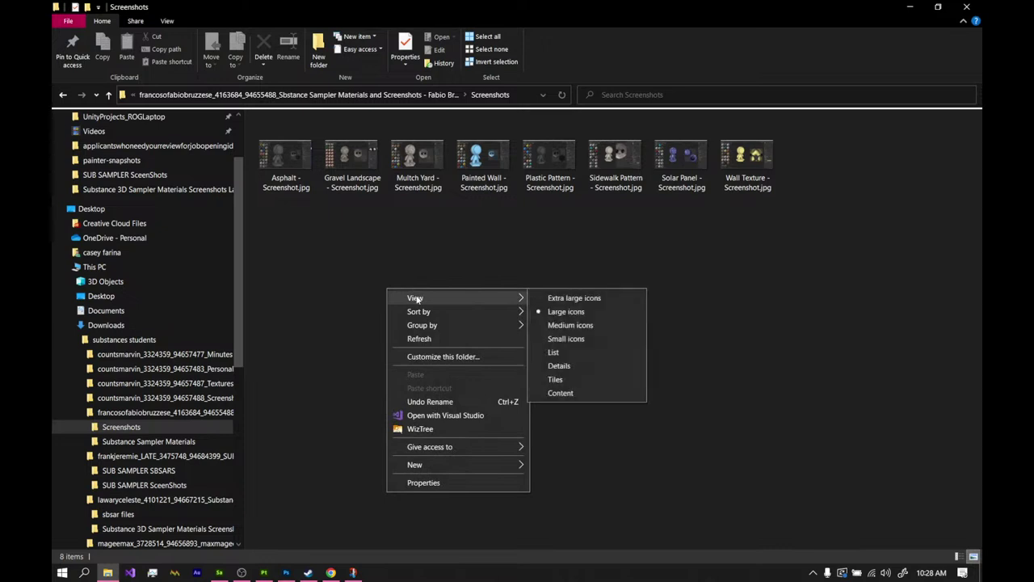
pyautogui.click(562, 299)
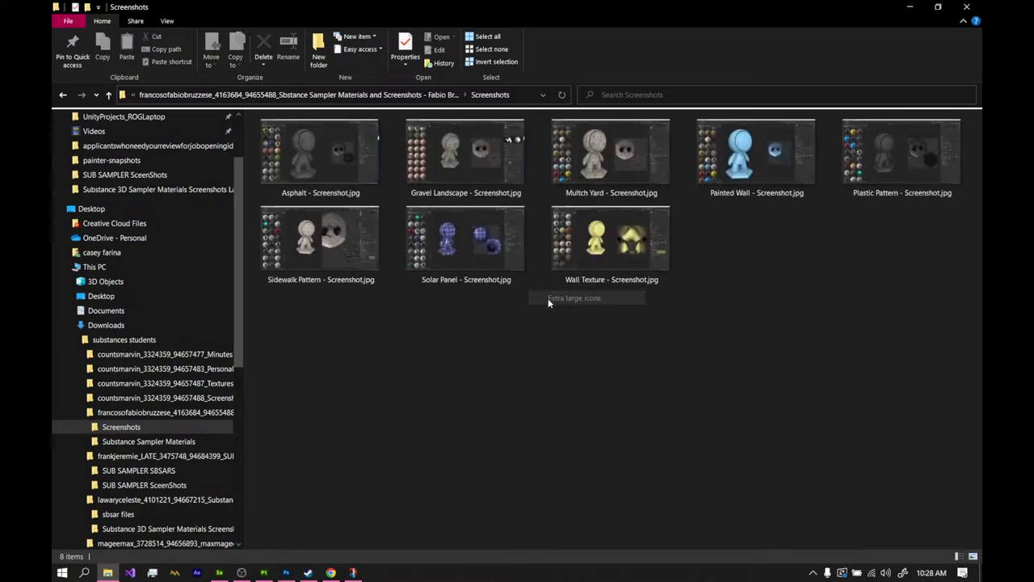
pyautogui.click(316, 168)
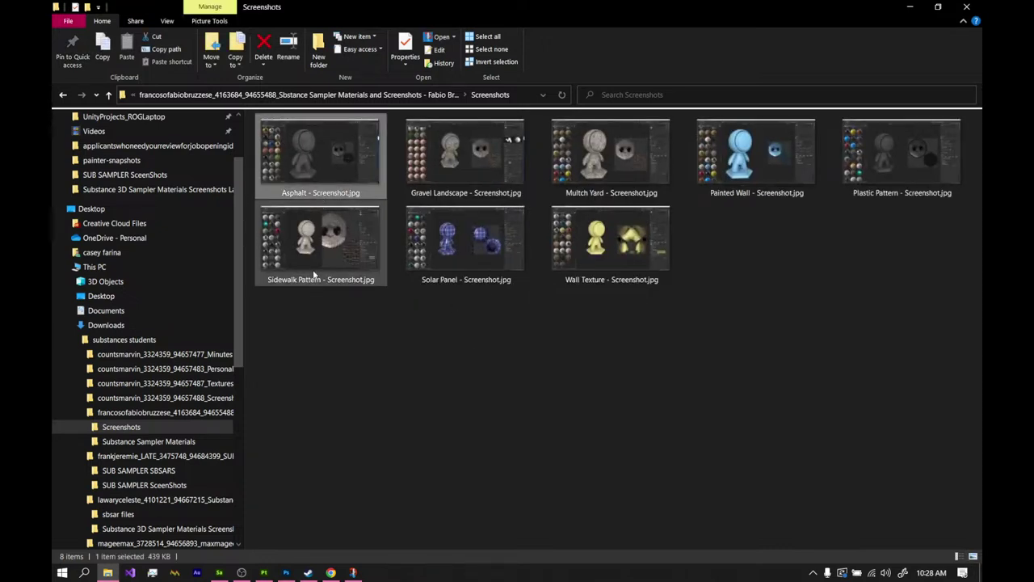
pyautogui.click(347, 393)
pyautogui.click(336, 176)
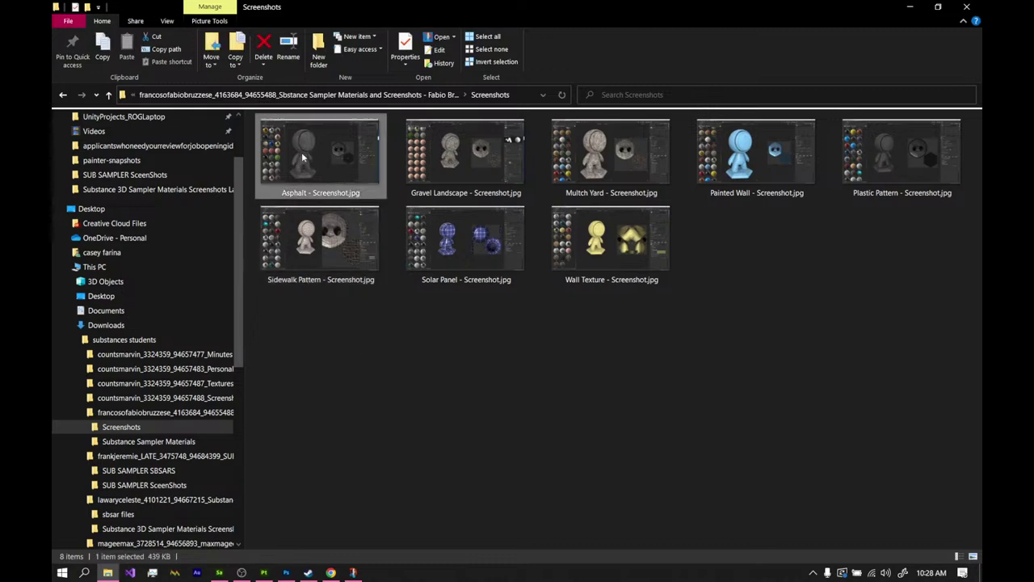
pyautogui.doubleClick(304, 153)
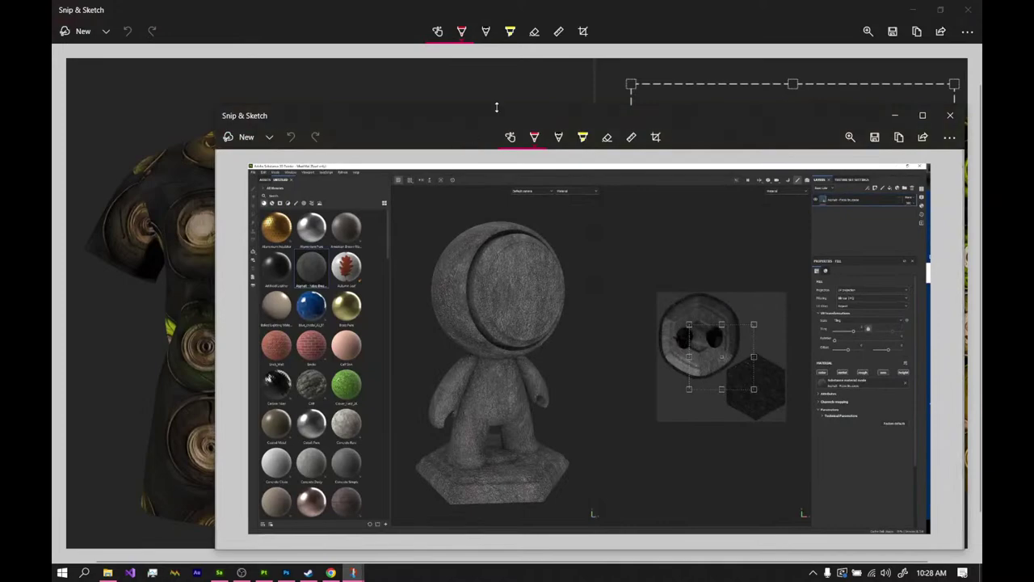
# Step: Close leftover screenshot windows, view the Asphalt screenshot full screen, then close it
pyautogui.click(968, 9)
pyautogui.click(968, 9)
pyautogui.moveTo(840, 118); pyautogui.dragTo(732, 47)
pyautogui.click(836, 39)
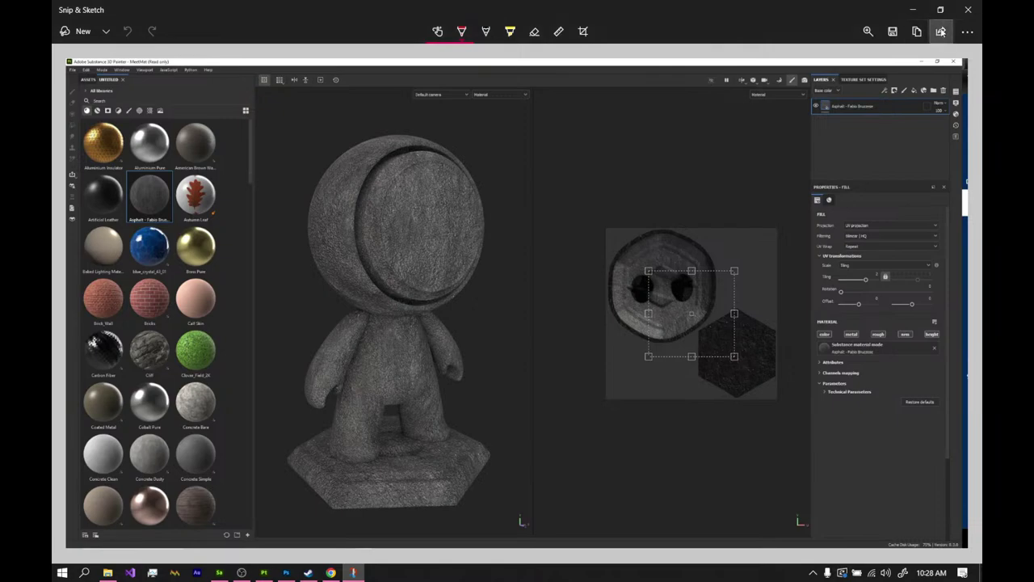
pyautogui.click(968, 9)
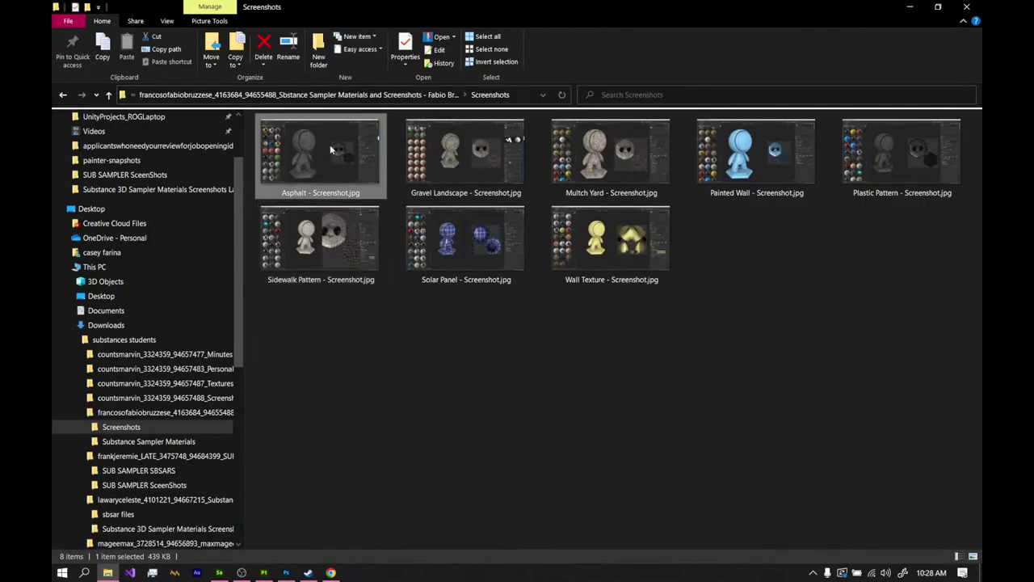
# Step: View and close the Gravel Landscape, Mulch Yard and Painted Wall screenshots in turn
pyautogui.doubleClick(485, 170)
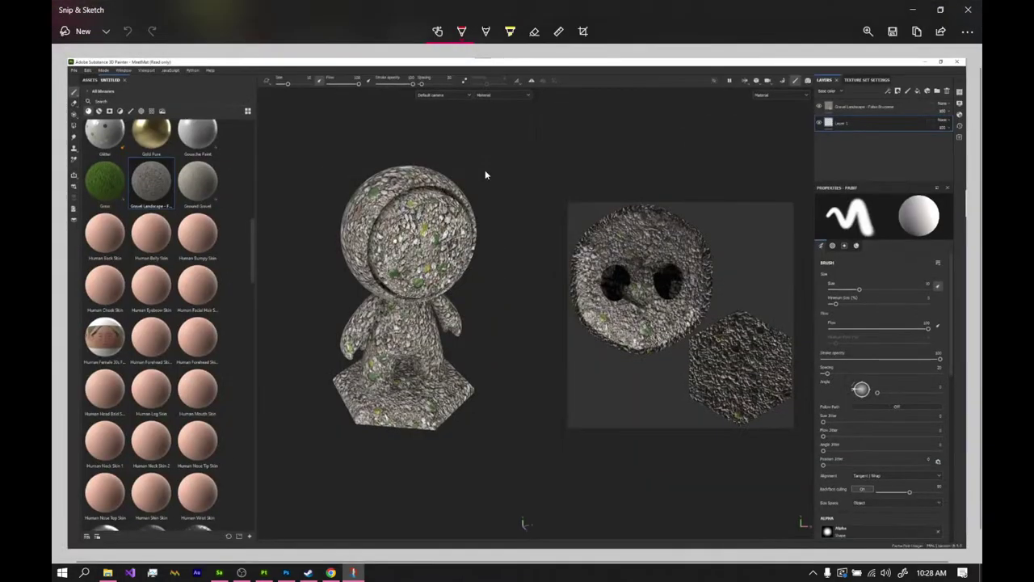
pyautogui.scroll(-1, 412, 251)
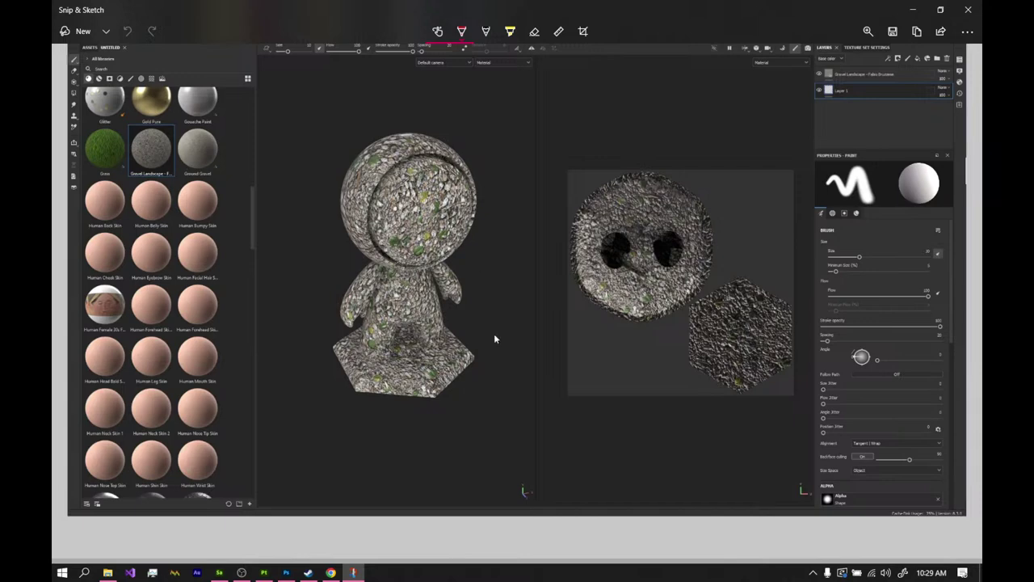
pyautogui.click(968, 18)
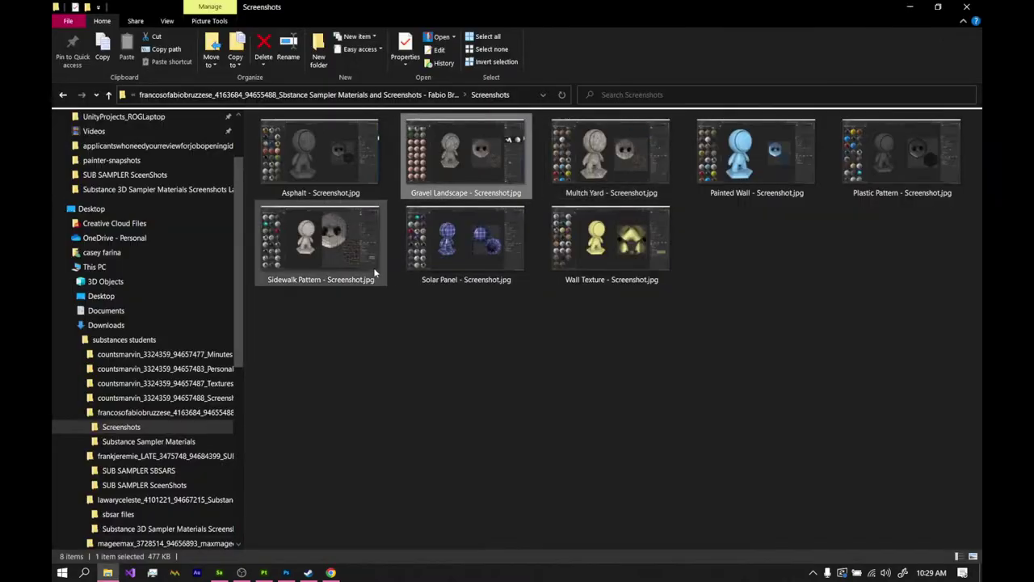
pyautogui.click(614, 157)
pyautogui.doubleClick(613, 157)
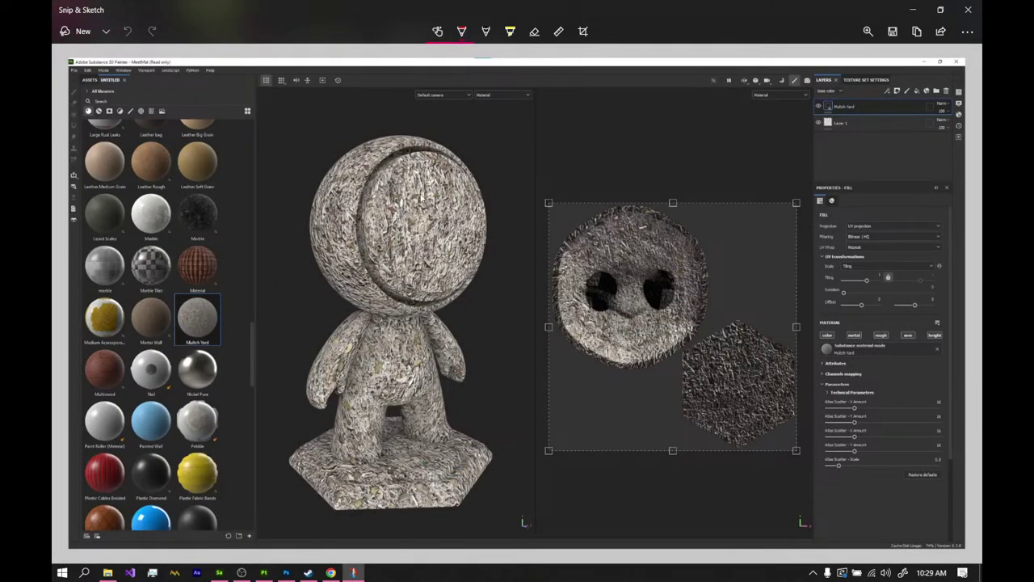
pyautogui.click(969, 9)
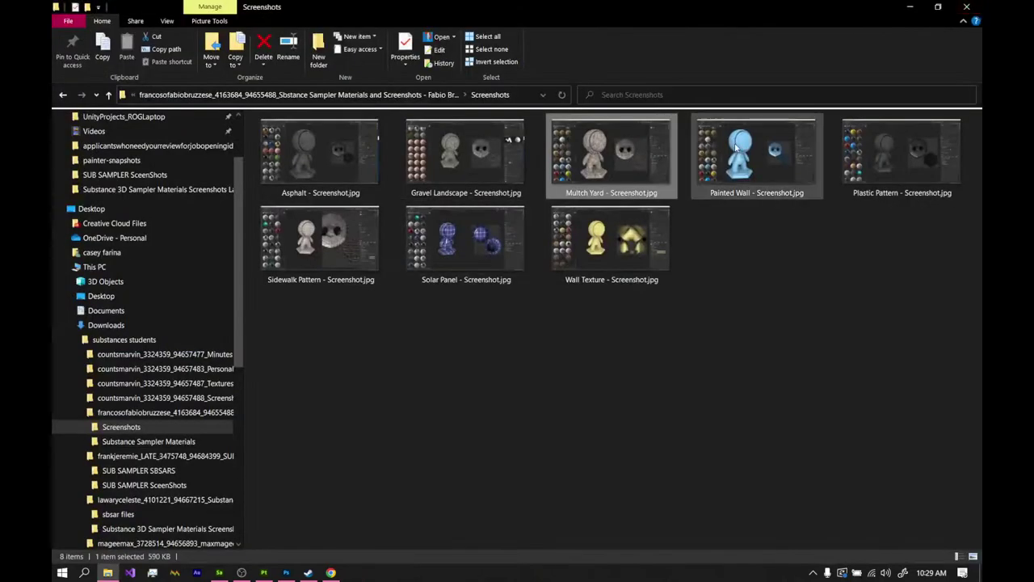
pyautogui.doubleClick(735, 146)
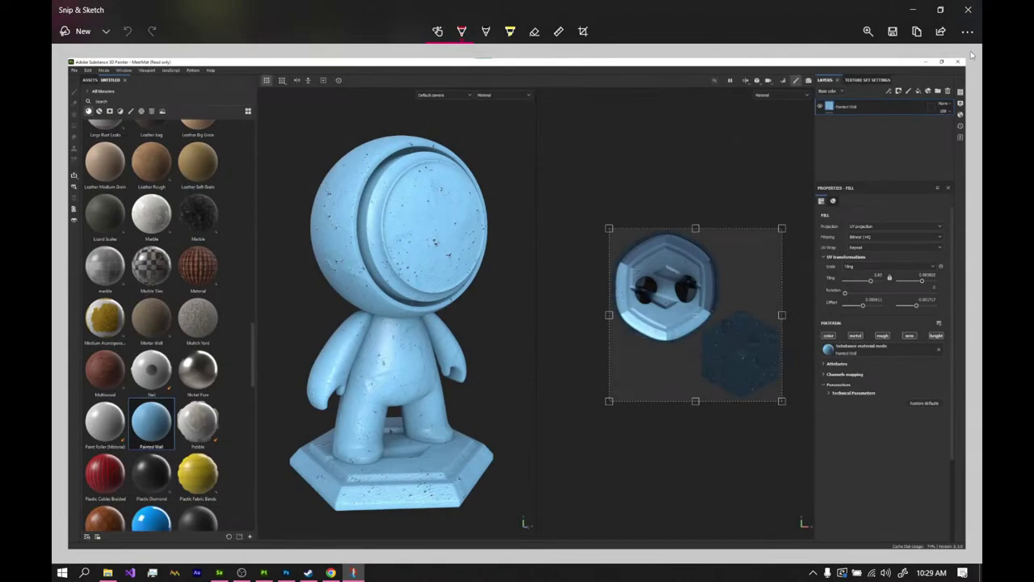
pyautogui.click(969, 9)
# Step: Open the Plastic Pattern screenshot and mark the character's head in red
pyautogui.doubleClick(929, 160)
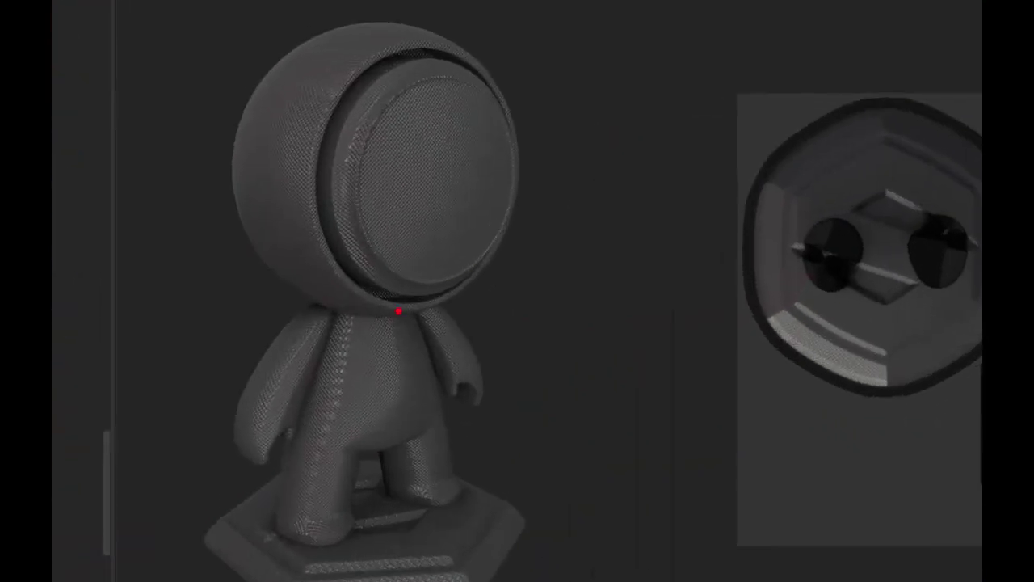
pyautogui.moveTo(403, 196)
pyautogui.mouseDown()
pyautogui.moveTo(349, 382)
pyautogui.moveTo(407, 200)
pyautogui.mouseUp()
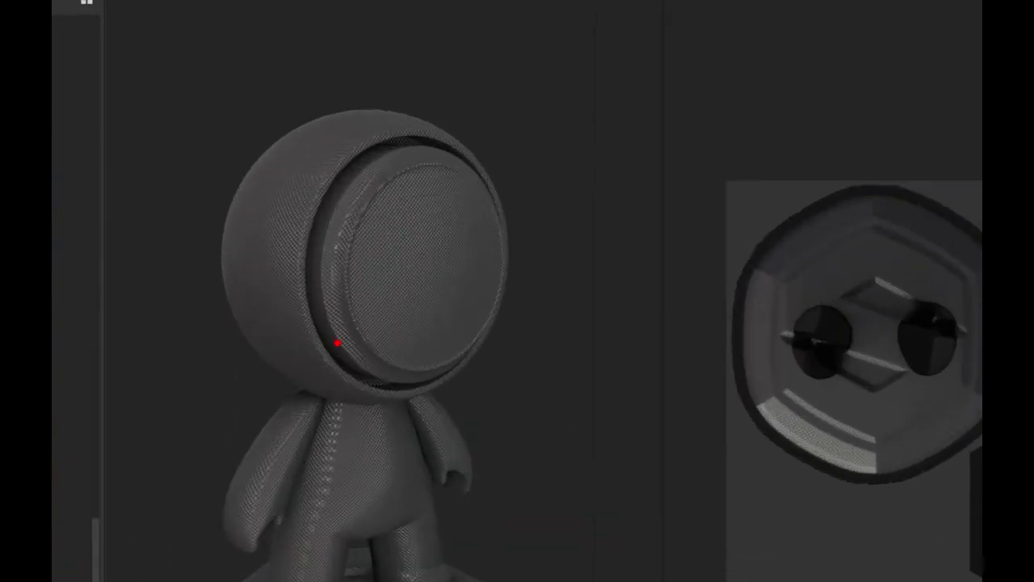
pyautogui.moveTo(370, 166); pyautogui.dragTo(393, 237)
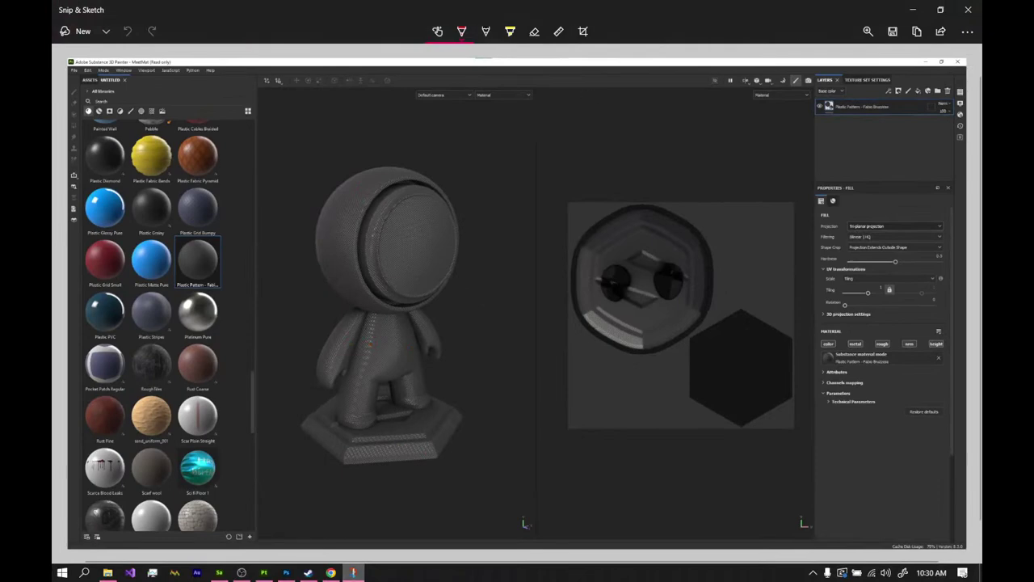
# Step: Reopen Plastic Pattern from the folder and bring the tiled-stone screenshot window forward
pyautogui.moveTo(107, 572)
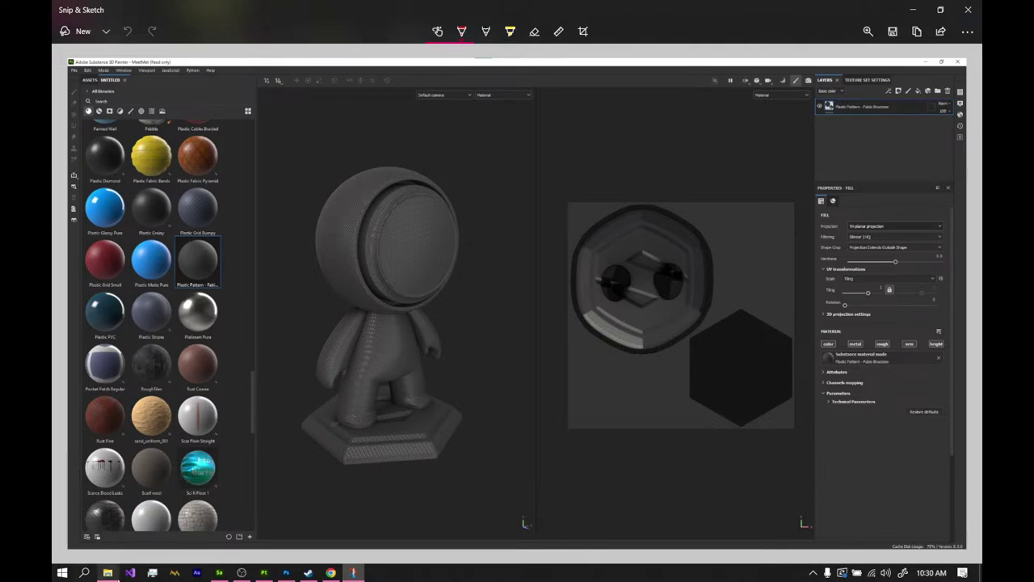
pyautogui.click(108, 572)
pyautogui.doubleClick(923, 129)
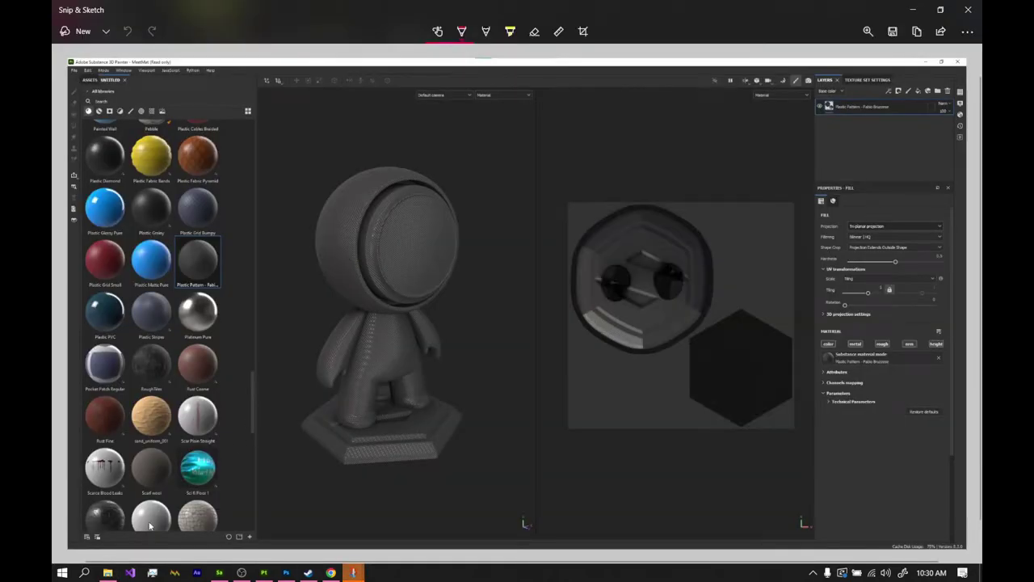
pyautogui.moveTo(353, 573)
pyautogui.click(414, 521)
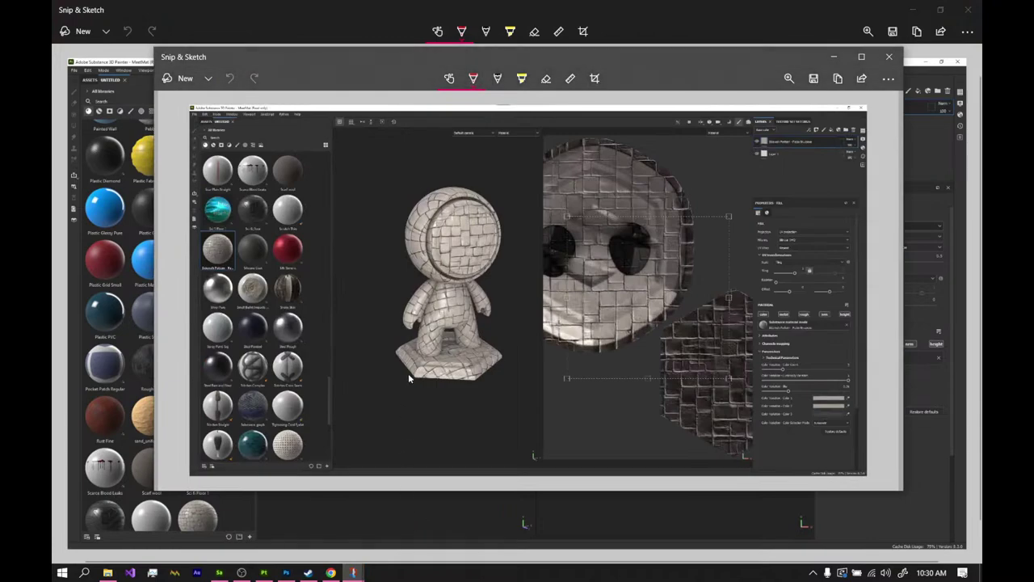
# Step: Maximize the Sidewalk Pattern screenshot and draw red strokes over the visor, torso and shoulder
pyautogui.click(868, 57)
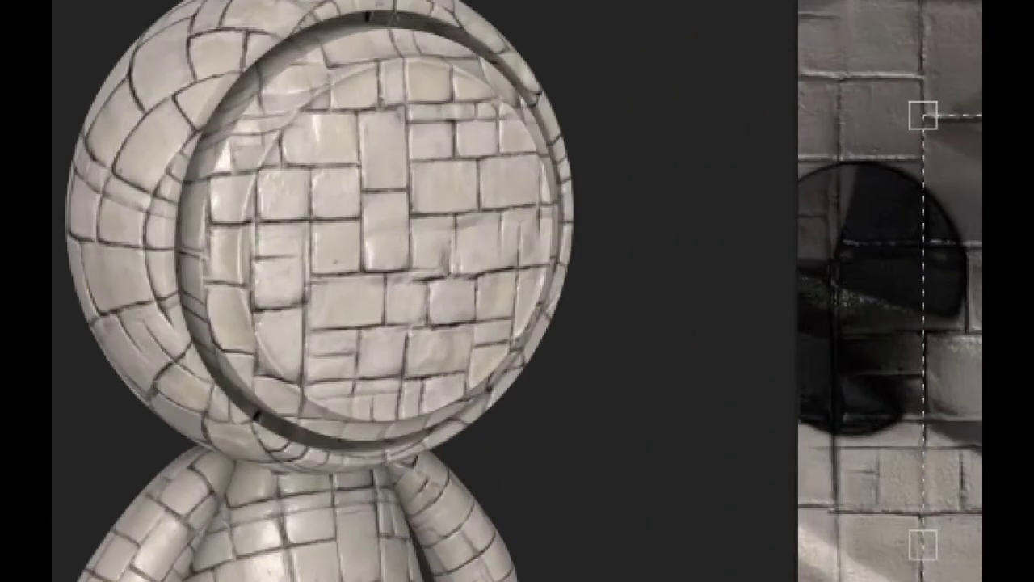
pyautogui.moveTo(453, 232)
pyautogui.mouseDown()
pyautogui.moveTo(542, 230)
pyautogui.moveTo(517, 196)
pyautogui.mouseUp()
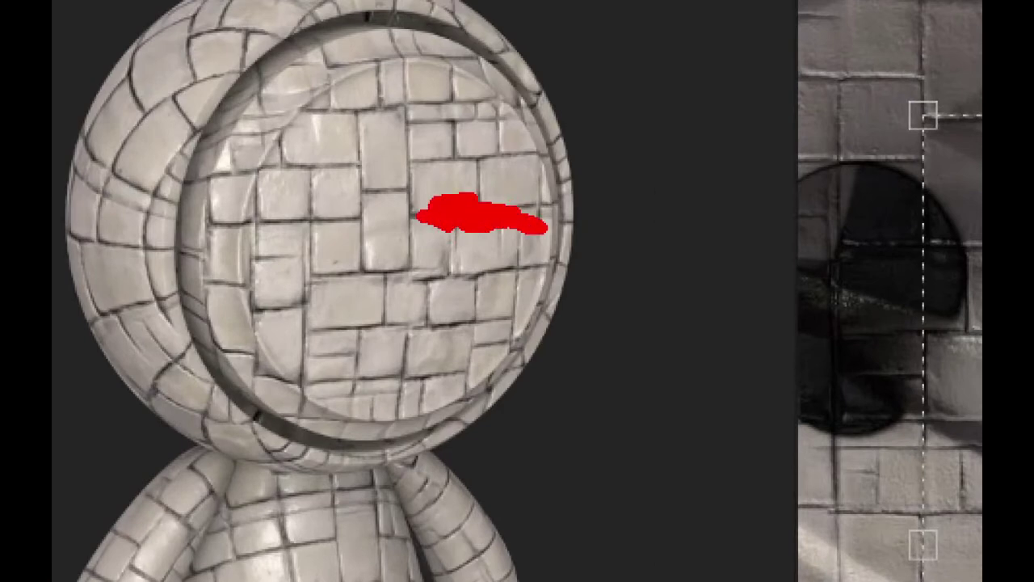
pyautogui.moveTo(420, 280)
pyautogui.mouseDown()
pyautogui.moveTo(387, 264)
pyautogui.moveTo(255, 250)
pyautogui.moveTo(373, 245)
pyautogui.moveTo(323, 271)
pyautogui.mouseUp()
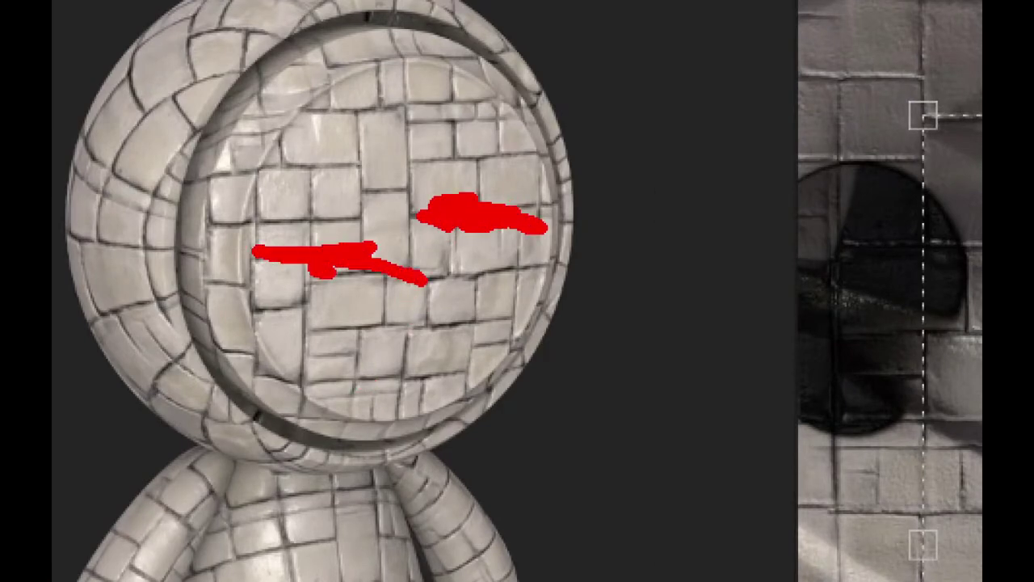
pyautogui.moveTo(365, 351)
pyautogui.mouseDown()
pyautogui.moveTo(379, 324)
pyautogui.moveTo(451, 258)
pyautogui.mouseUp()
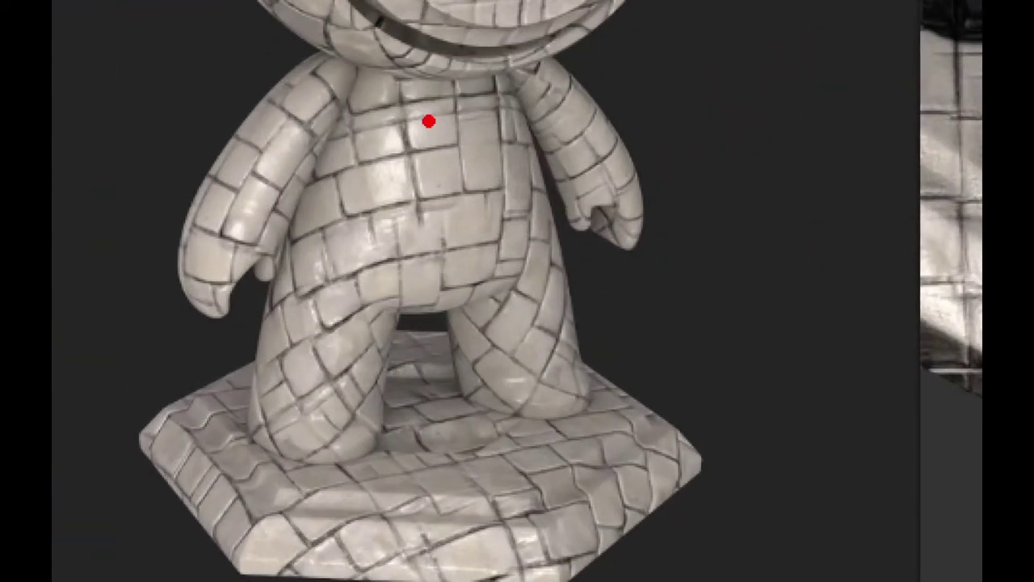
pyautogui.moveTo(467, 213)
pyautogui.mouseDown()
pyautogui.moveTo(420, 206)
pyautogui.moveTo(293, 270)
pyautogui.mouseUp()
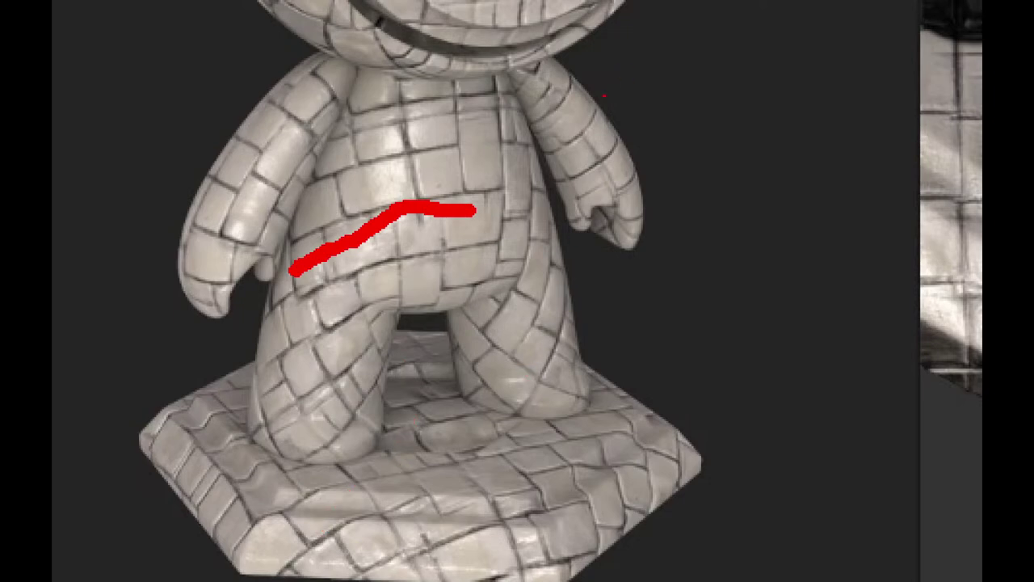
pyautogui.moveTo(531, 74); pyautogui.dragTo(584, 118)
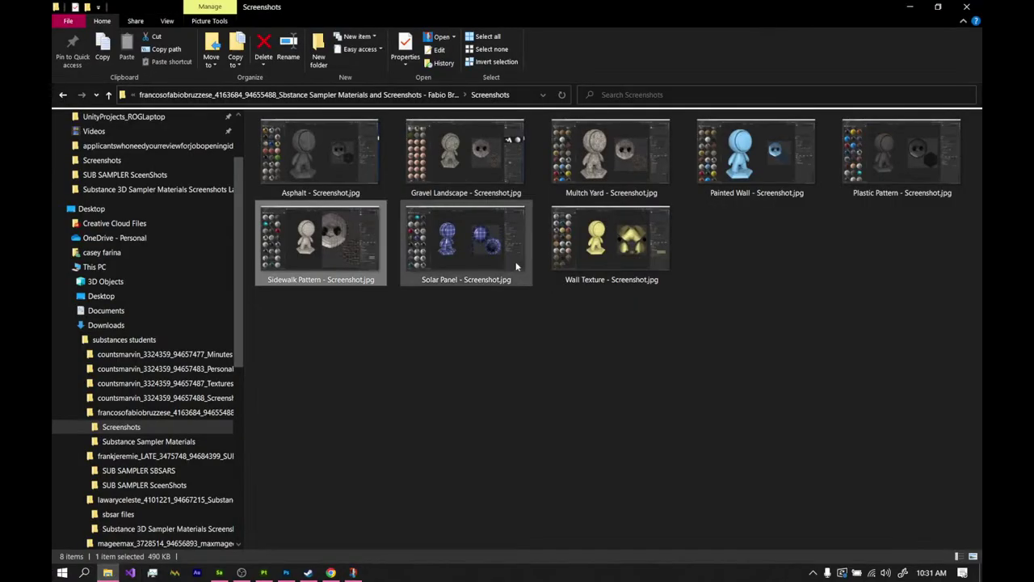
# Step: Open the Solar Panel and Wall Texture screenshots, close the extra window, and switch to Sampler
pyautogui.doubleClick(453, 266)
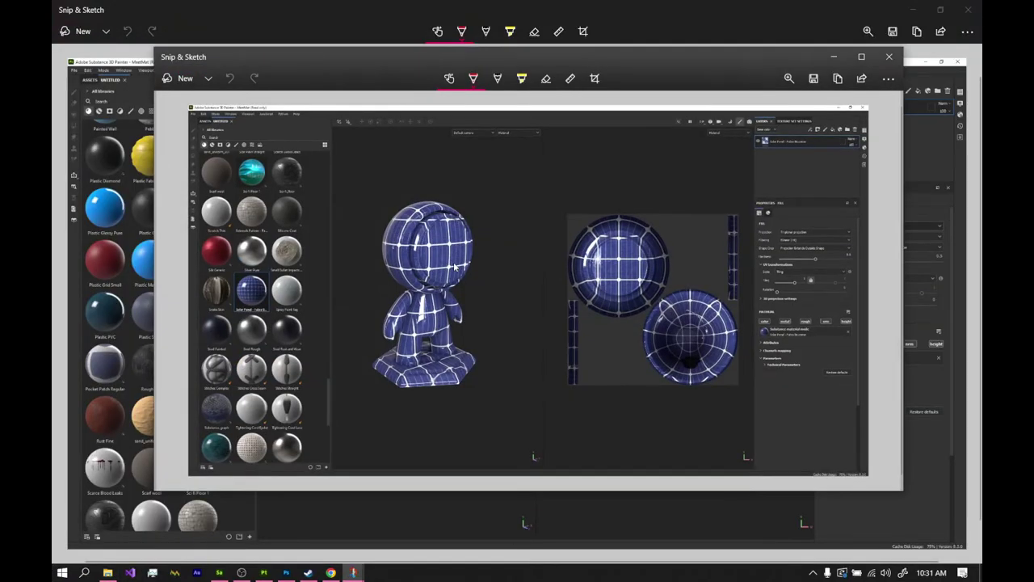
pyautogui.click(861, 57)
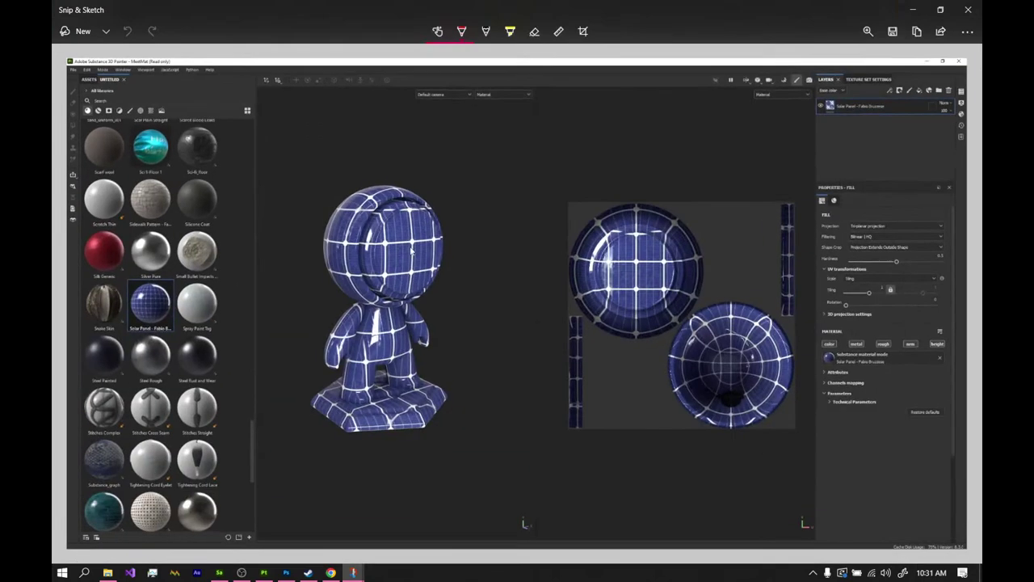
pyautogui.click(113, 573)
pyautogui.doubleClick(574, 256)
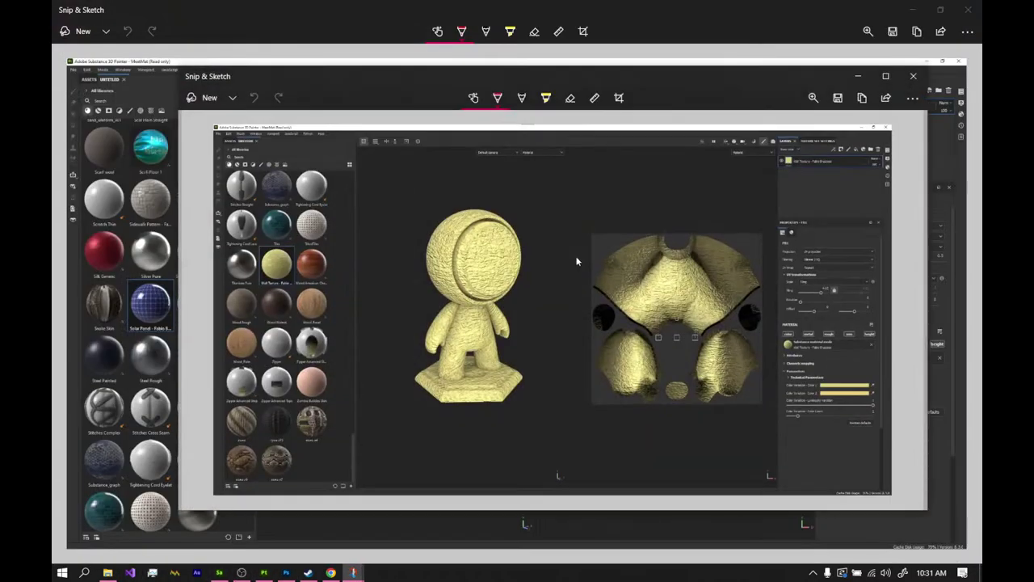
pyautogui.click(913, 76)
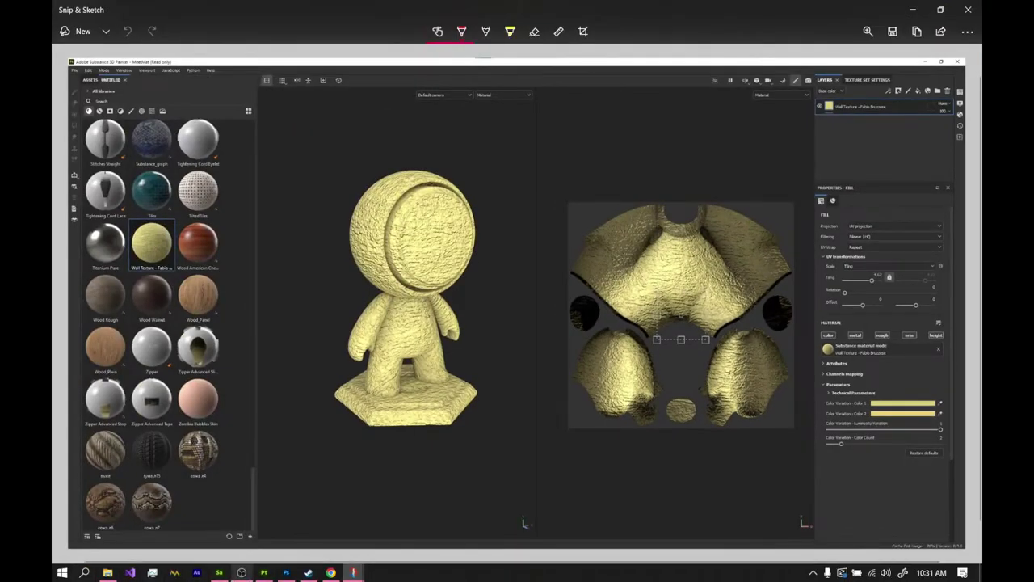
pyautogui.hotkey('alt', 'Tab')
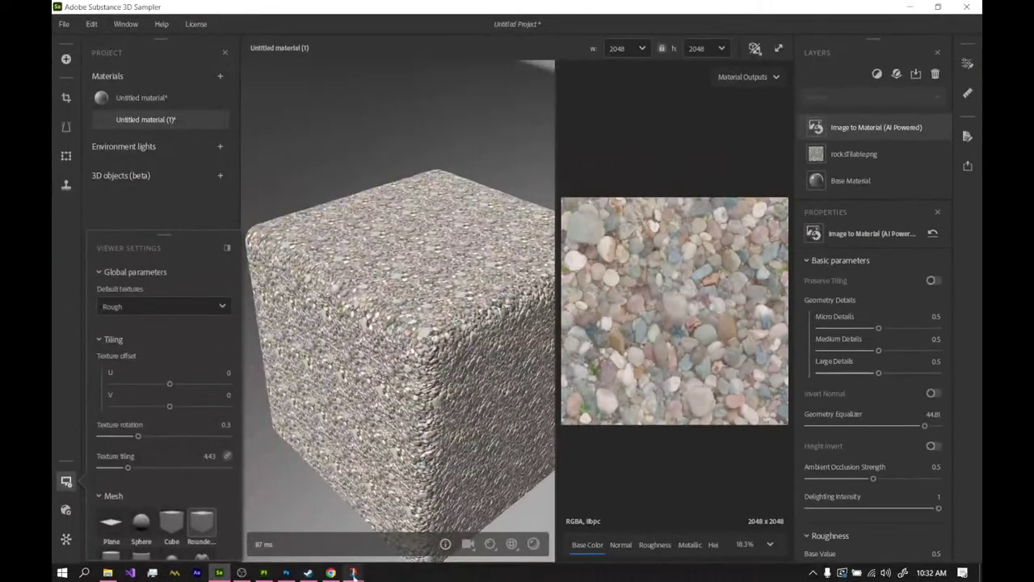
pyautogui.moveTo(307, 572)
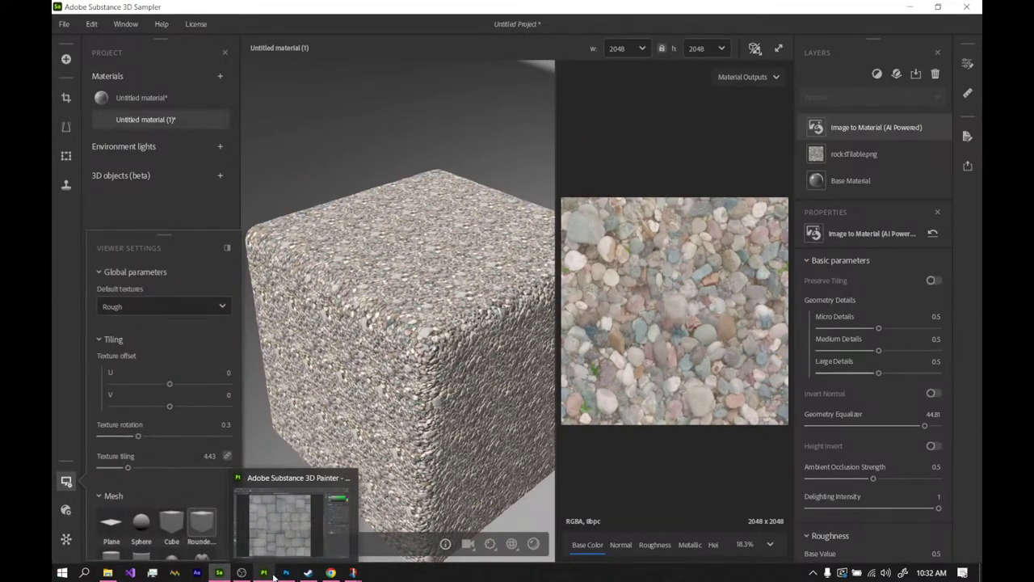
pyautogui.moveTo(235, 575)
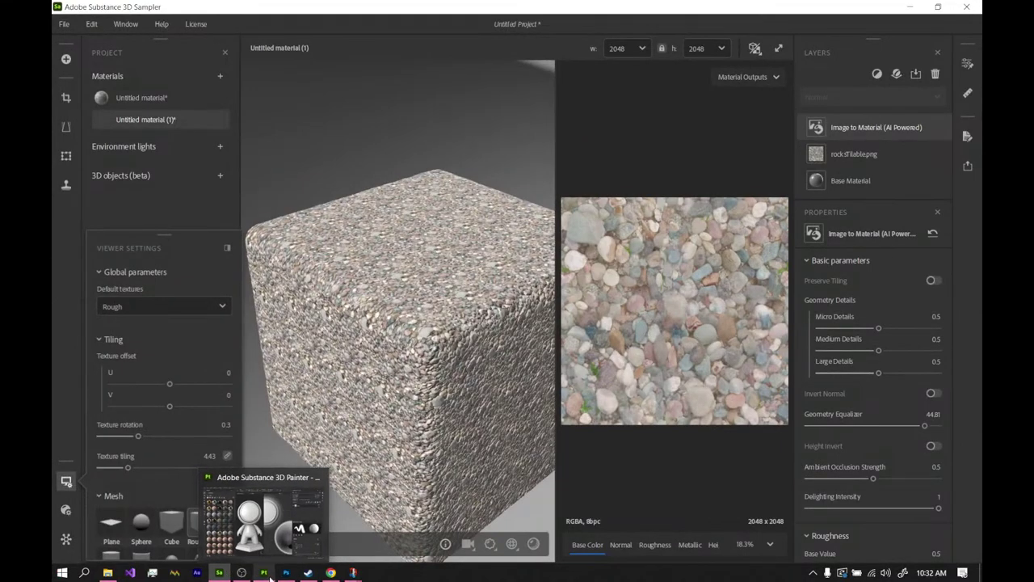
pyautogui.moveTo(353, 574)
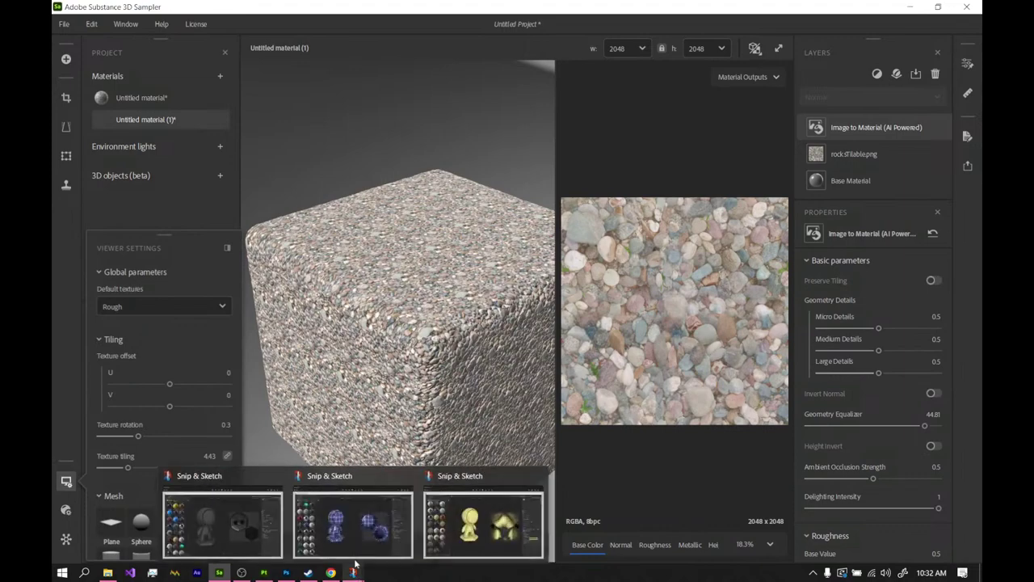
pyautogui.click(478, 501)
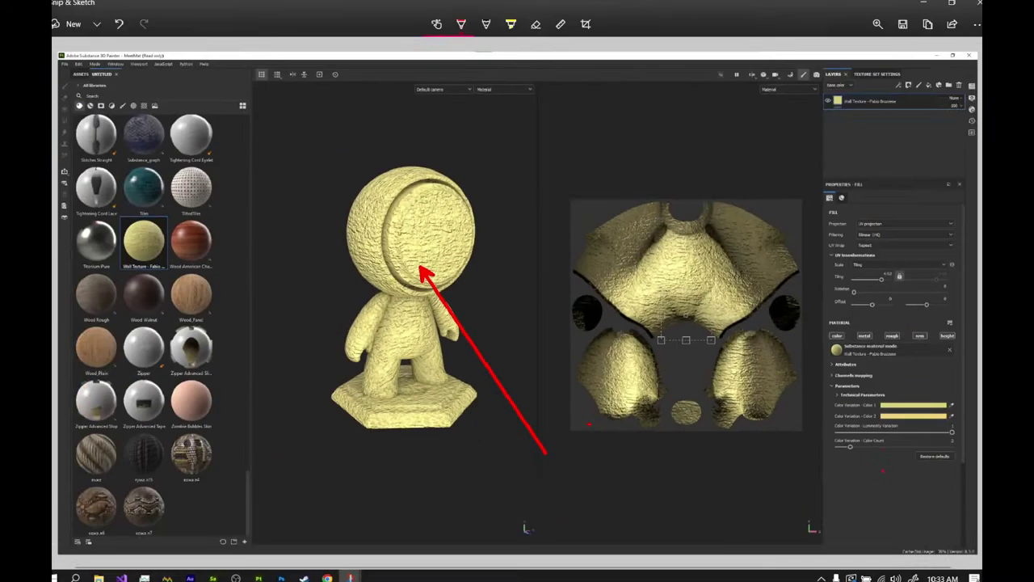
# Step: Minimize the Wall Texture screenshot window to reveal Sampler's pebble material
pyautogui.click(923, 4)
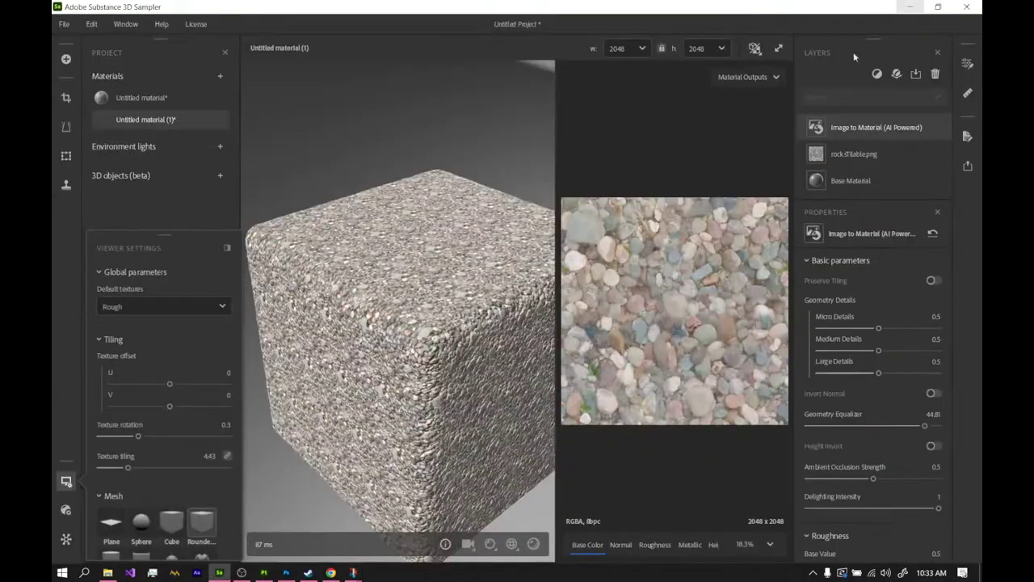
# Step: Bring the folder window forward and go back up to the substances students folder list
pyautogui.click(107, 572)
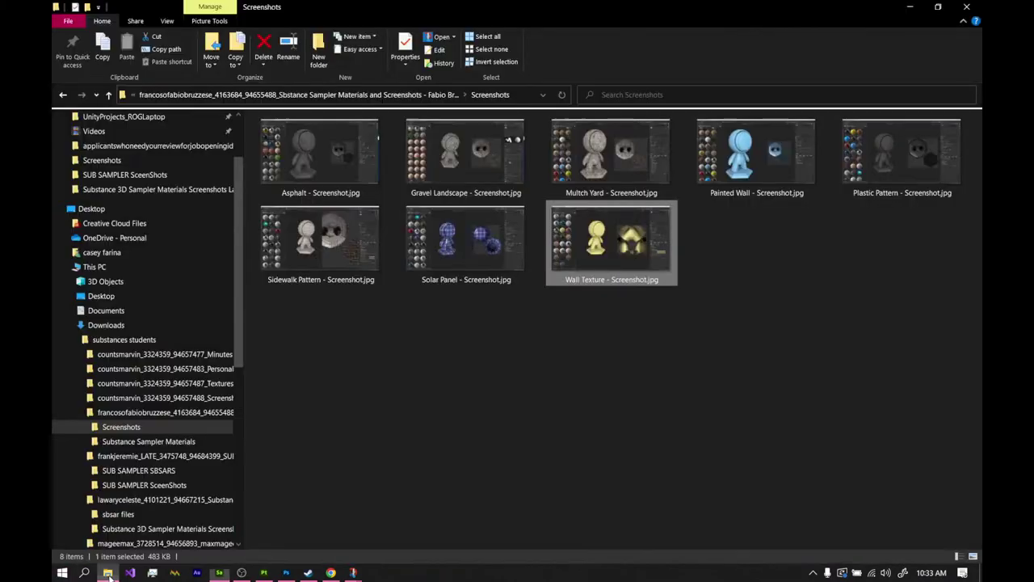
pyautogui.click(608, 323)
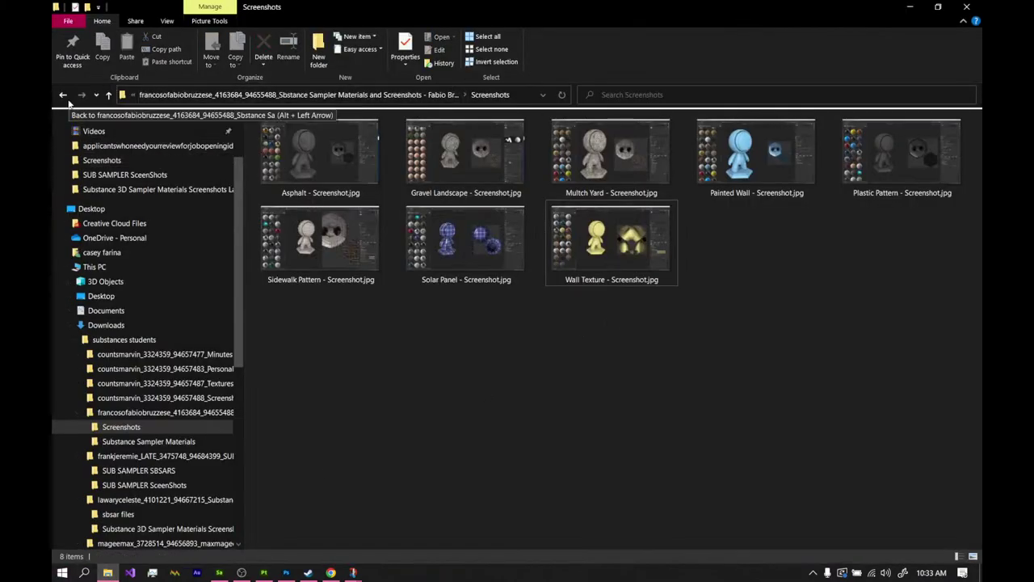
pyautogui.click(63, 95)
pyautogui.click(63, 96)
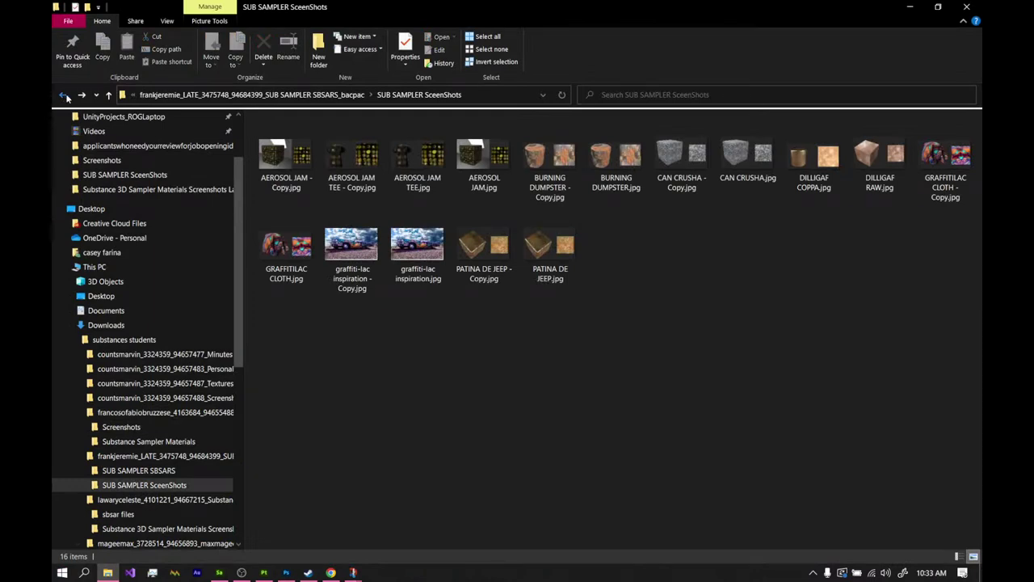
pyautogui.click(63, 96)
pyautogui.click(63, 95)
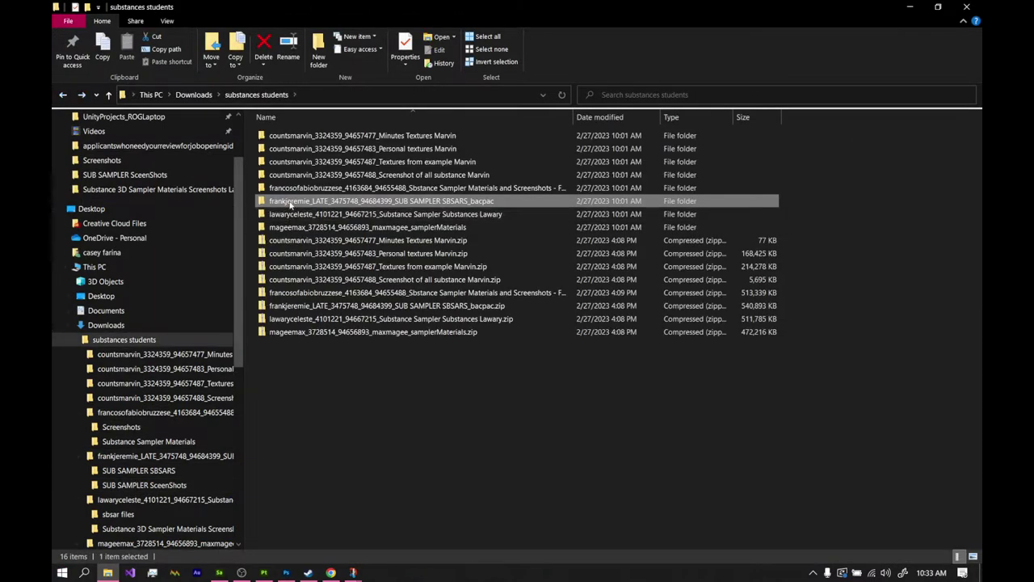
# Step: Browse the student and example textures folders, then open the 'Screenshot of all substance Marvin' folder
pyautogui.doubleClick(294, 175)
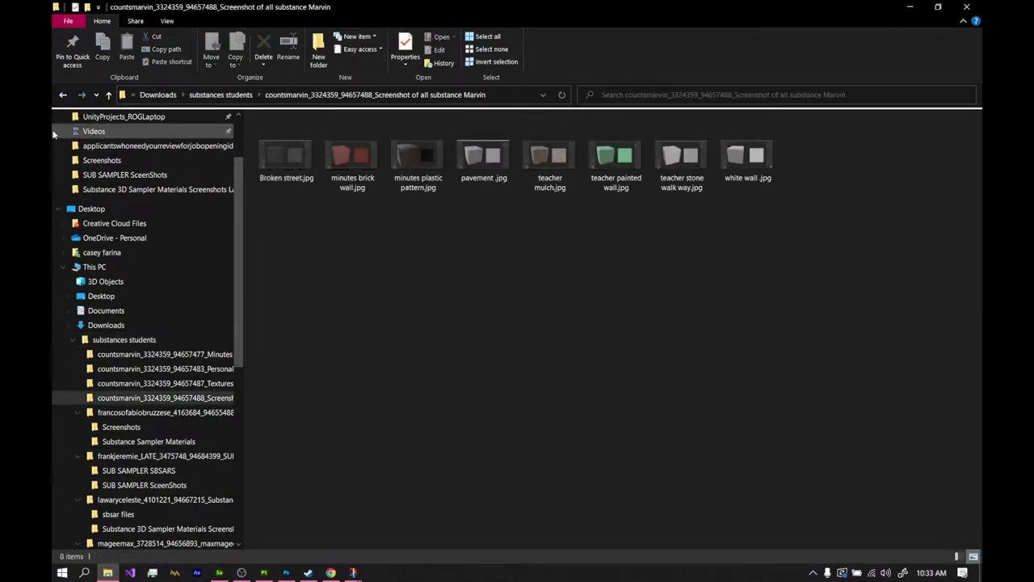
pyautogui.click(63, 95)
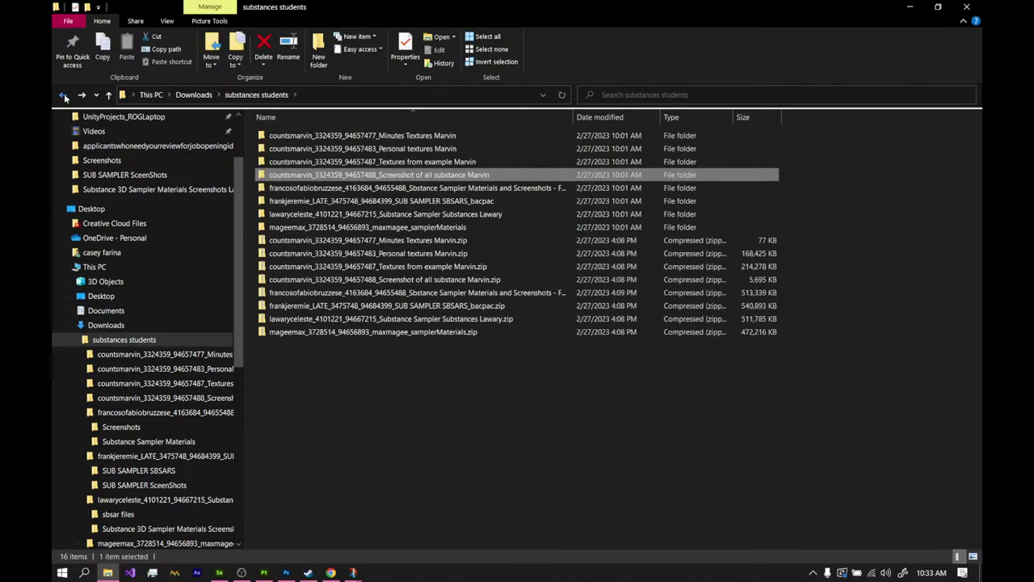
pyautogui.click(411, 165)
pyautogui.doubleClick(410, 163)
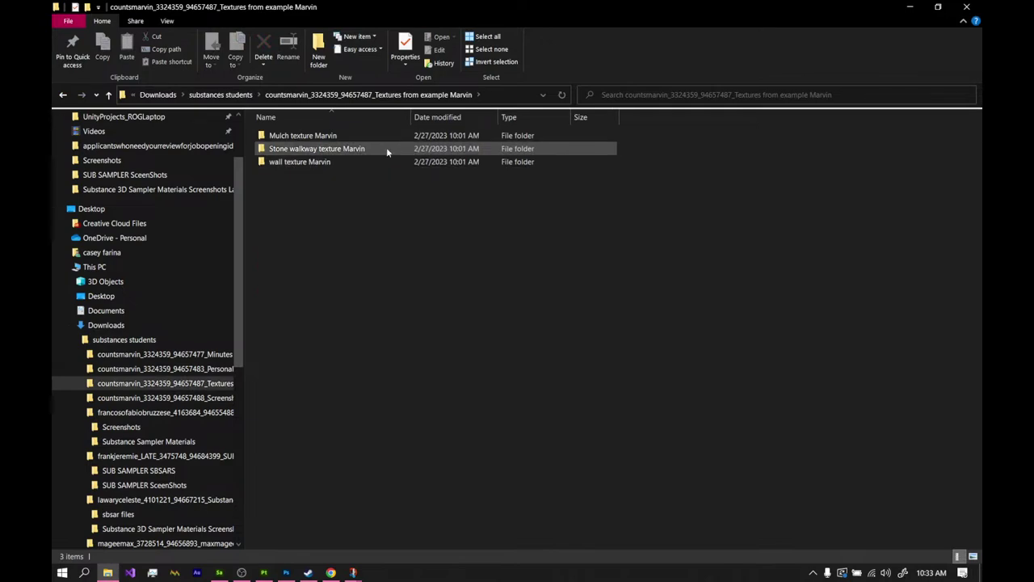
pyautogui.click(63, 96)
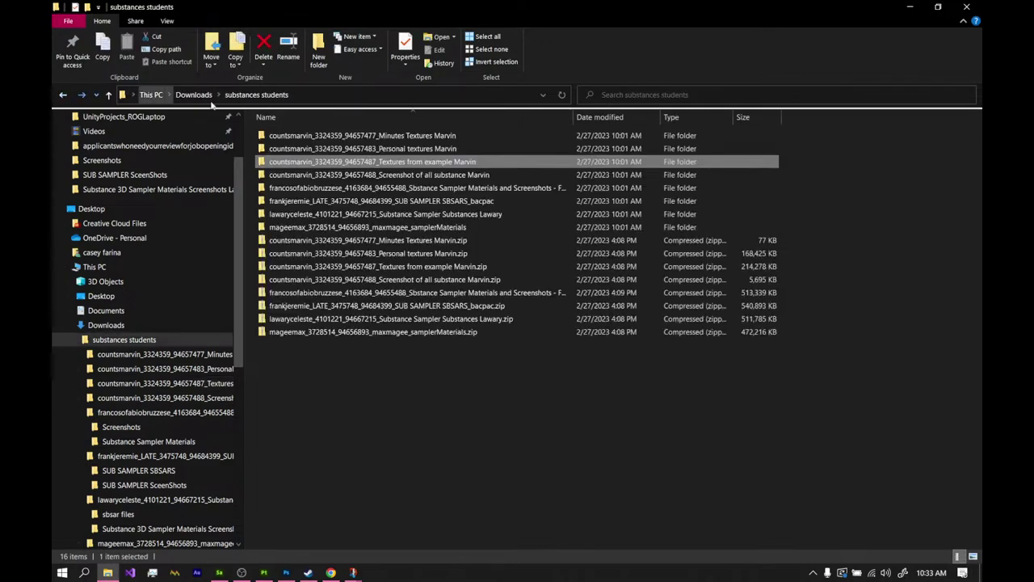
pyautogui.doubleClick(340, 170)
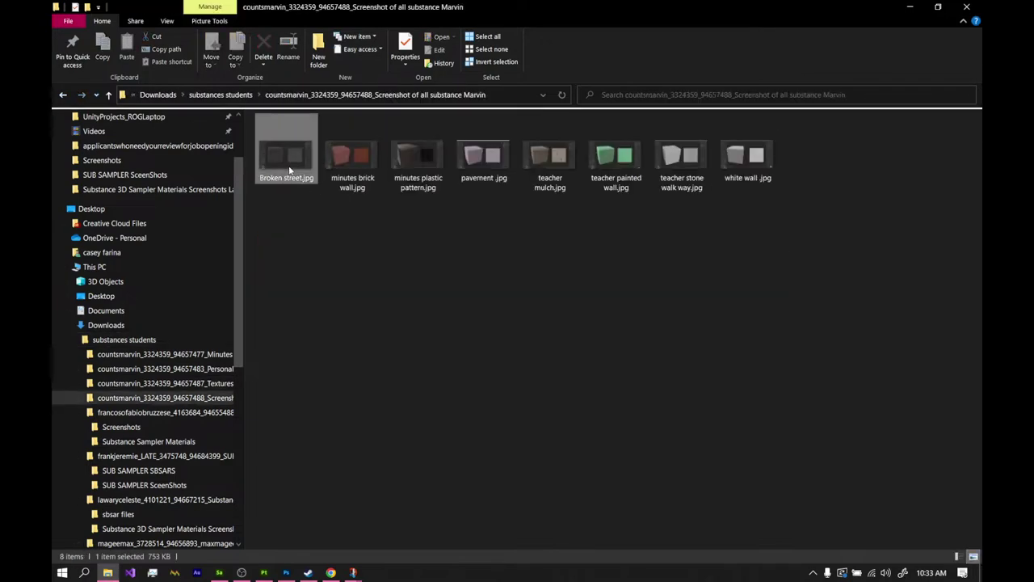
# Step: Open Broken street, close the Wall Texture, Solar Panel and Sidewalk Pattern windows, and maximize it
pyautogui.doubleClick(291, 164)
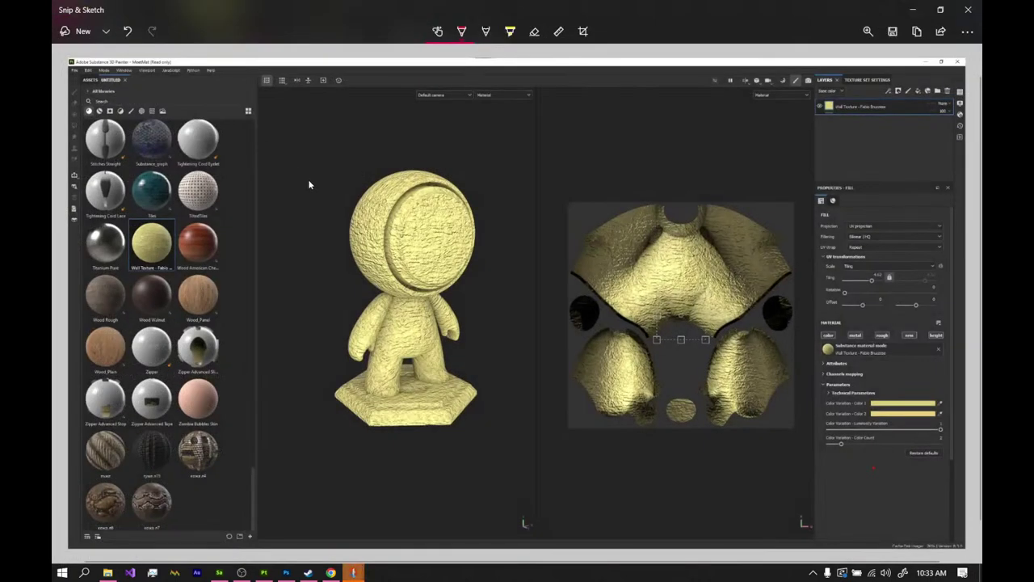
pyautogui.click(354, 571)
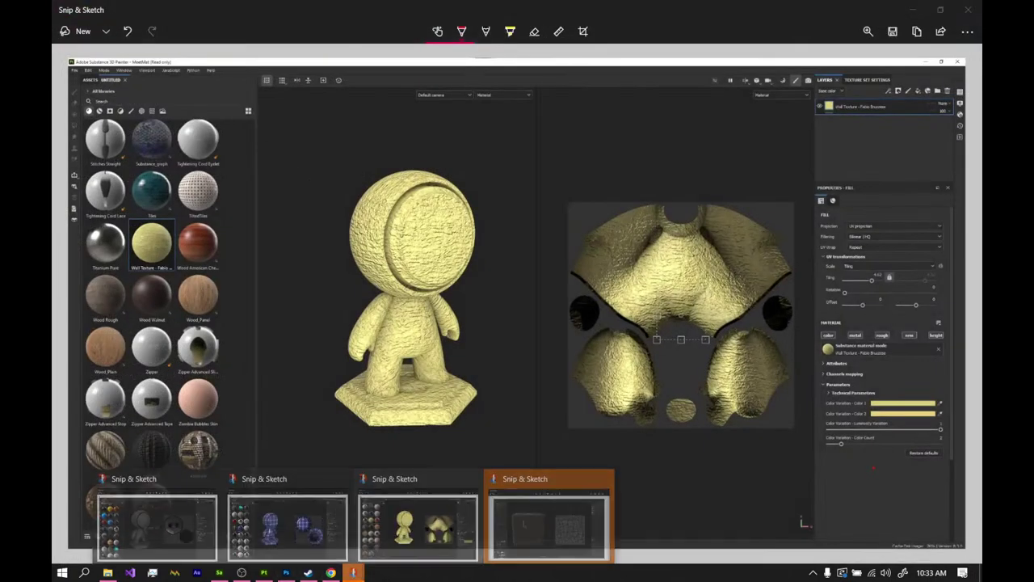
pyautogui.click(472, 475)
pyautogui.click(360, 572)
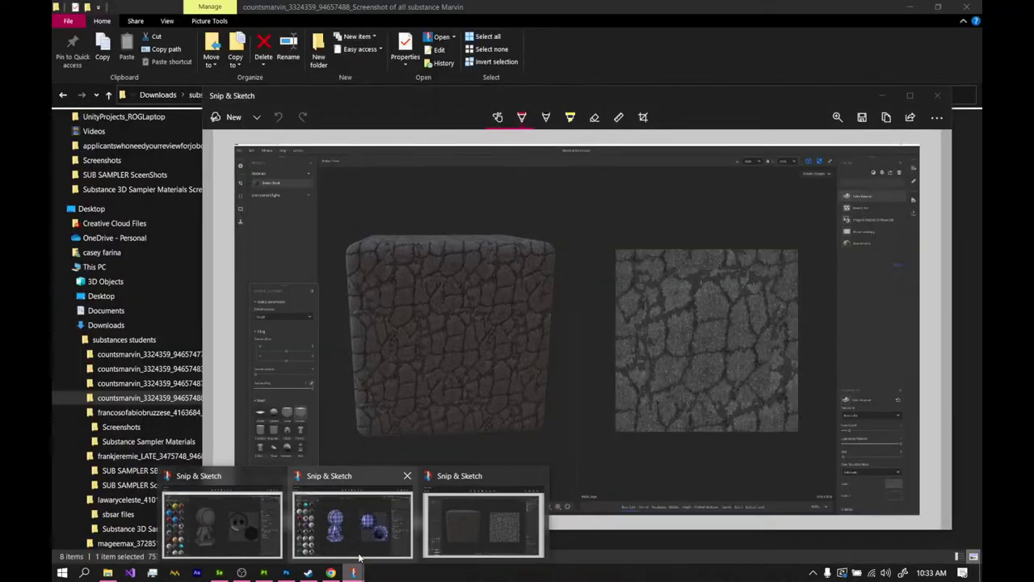
pyautogui.click(405, 476)
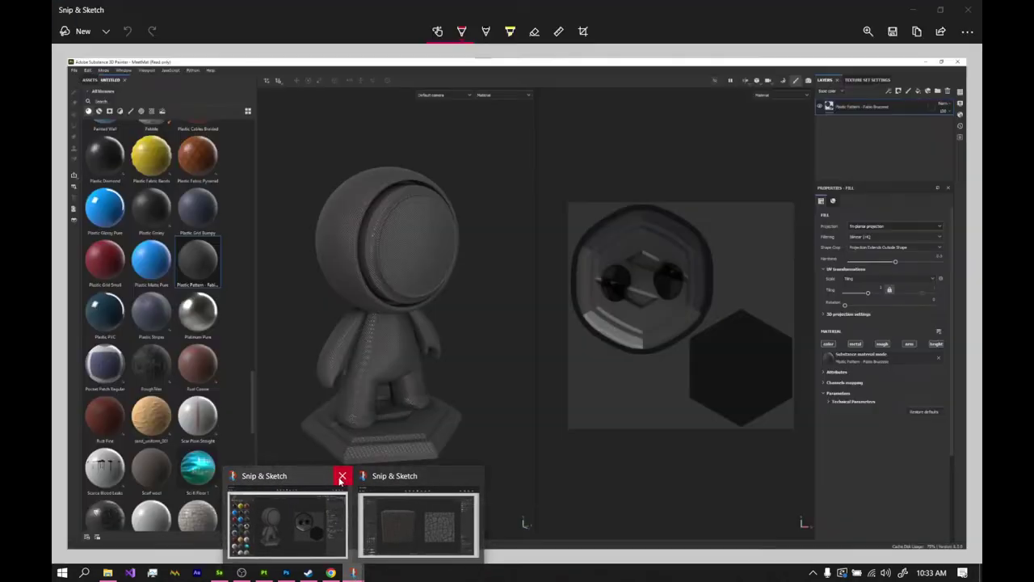
pyautogui.click(342, 476)
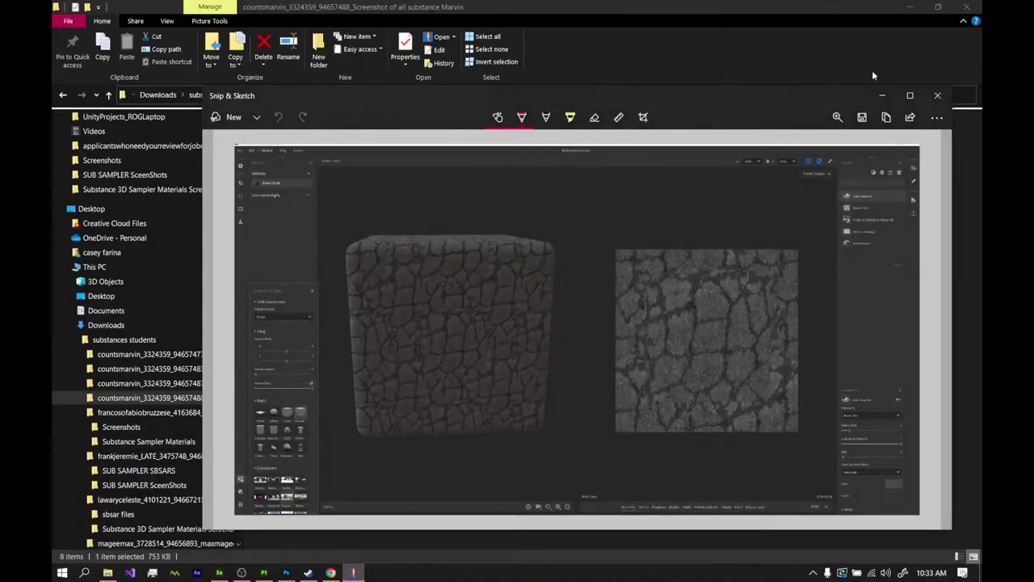
pyautogui.click(911, 95)
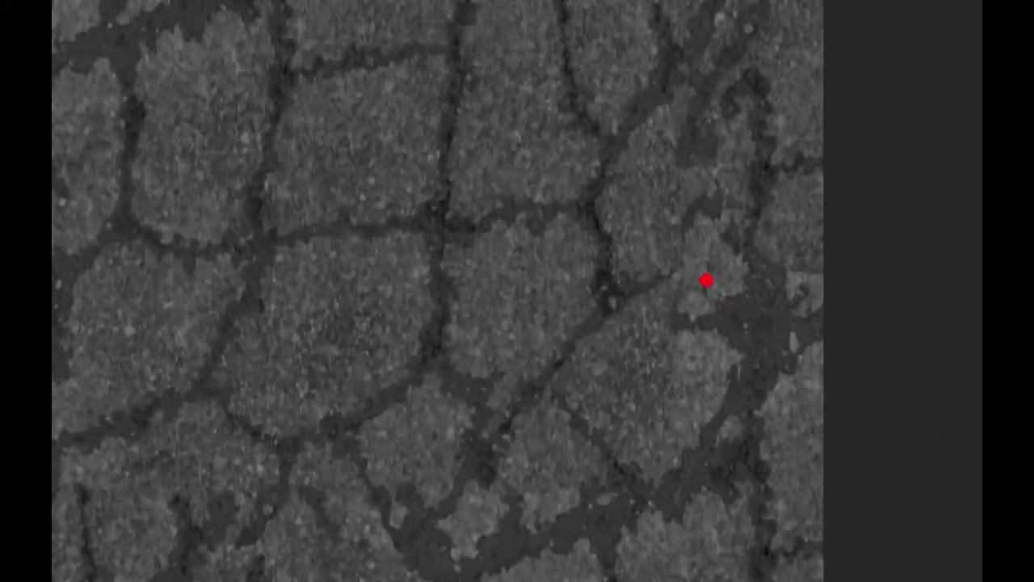
# Step: Mark the street cracks with red pen strokes and return to the screenshot folder
pyautogui.moveTo(686, 194)
pyautogui.mouseDown()
pyautogui.moveTo(644, 365)
pyautogui.moveTo(670, 216)
pyautogui.moveTo(672, 370)
pyautogui.mouseUp()
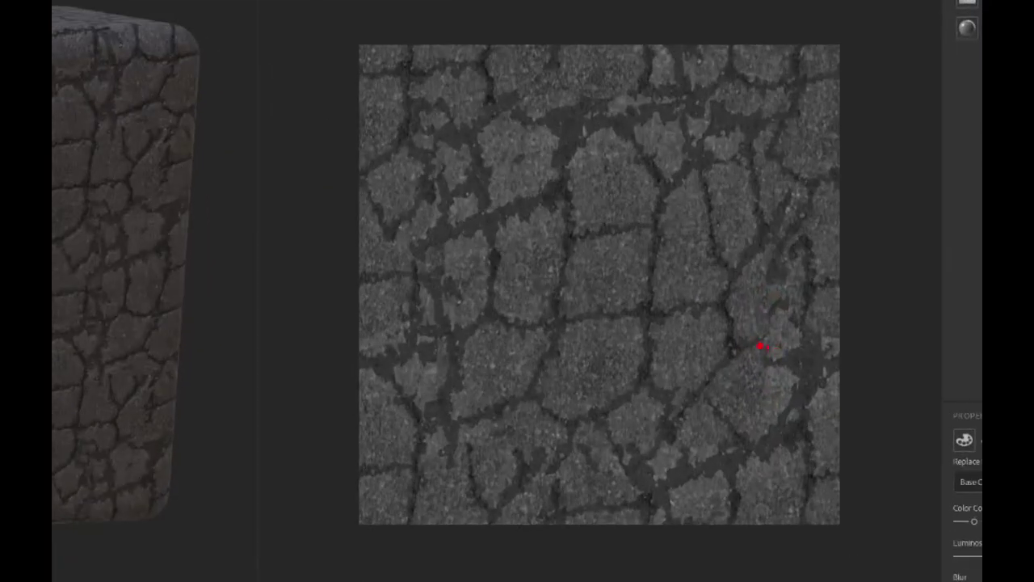
pyautogui.moveTo(759, 351); pyautogui.dragTo(805, 376)
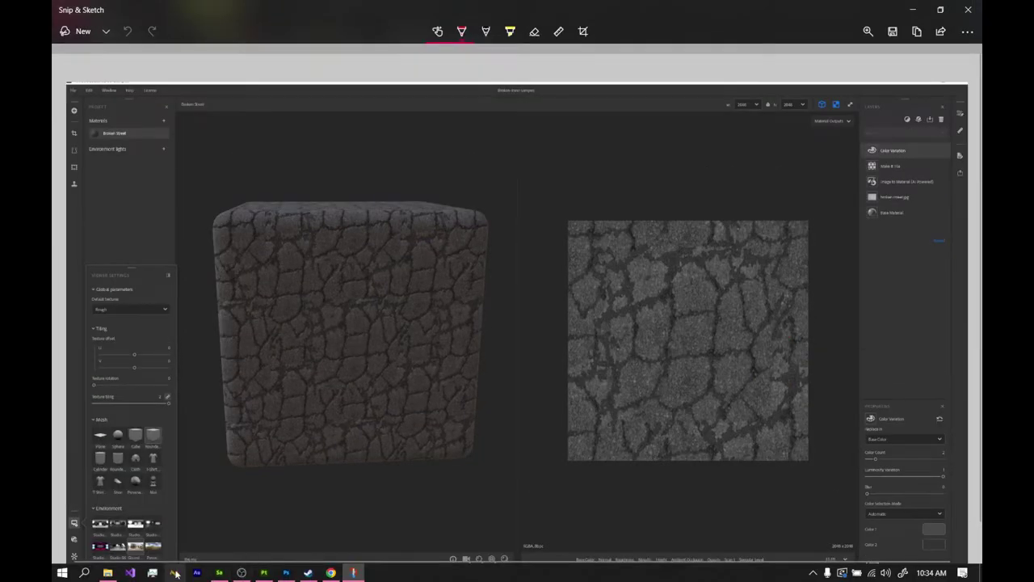
pyautogui.click(107, 572)
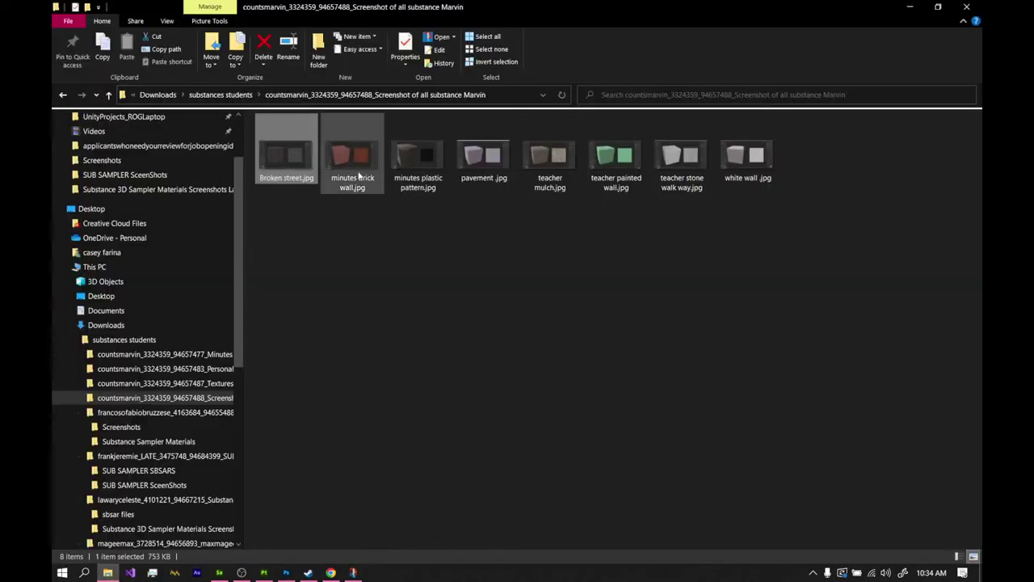
# Step: Bring the minutes brick wall screenshot forward, then return to the screenshot folder
pyautogui.hotkey('alt', 'Tab')
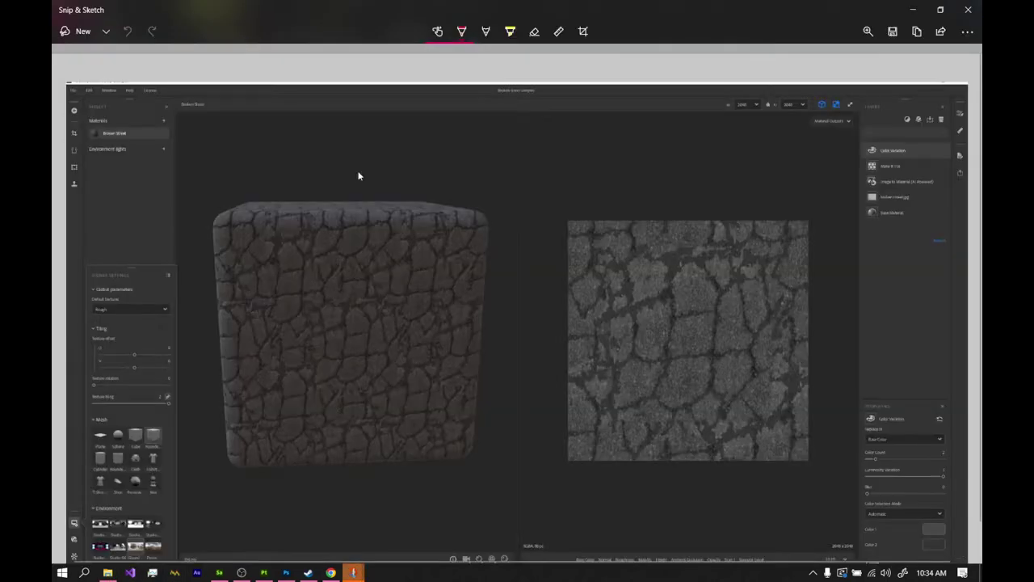
pyautogui.moveTo(353, 572)
pyautogui.click(401, 534)
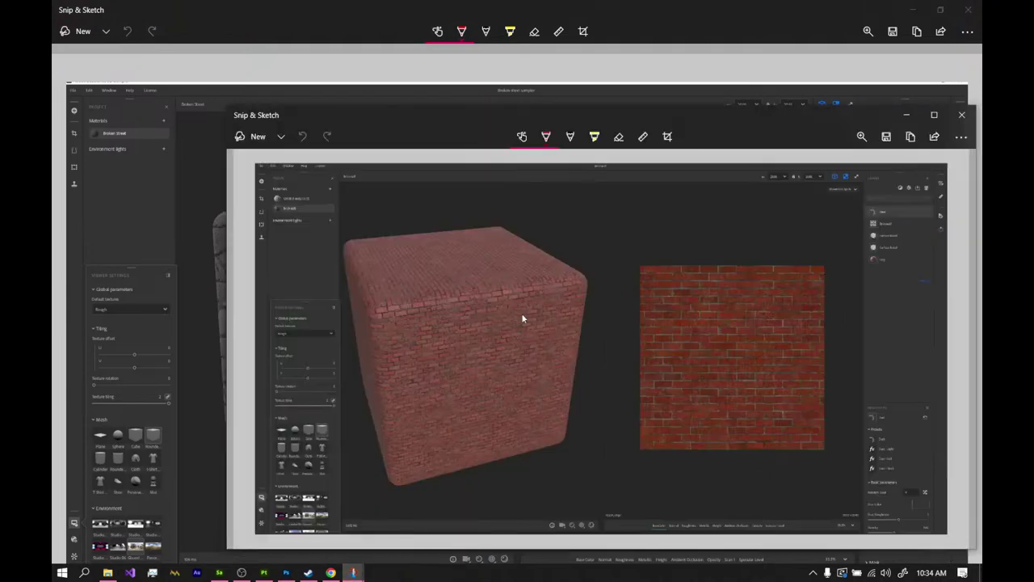
pyautogui.click(107, 572)
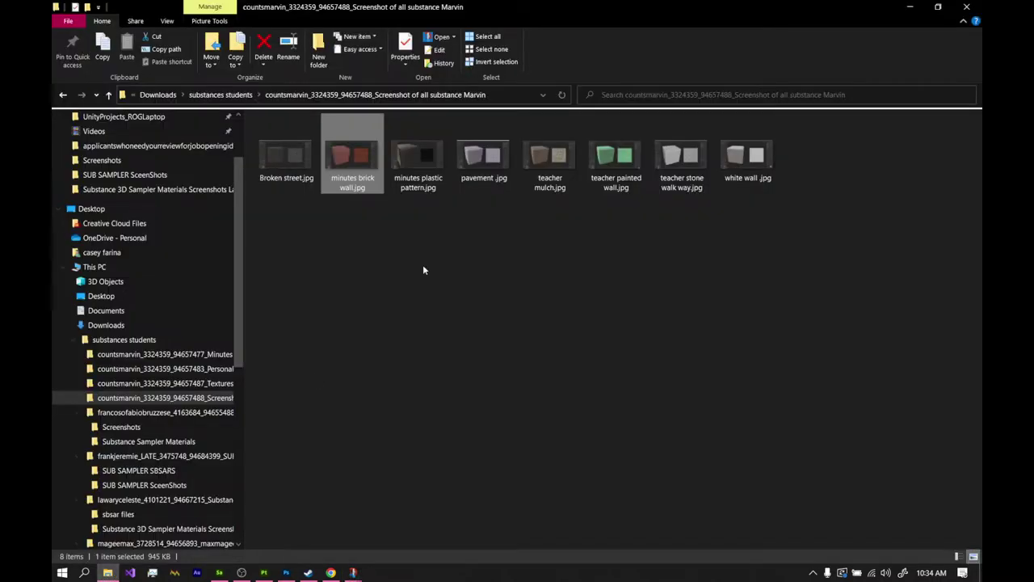
# Step: View minutes plastic pattern.jpg, then return to the folder and select the pavement screenshot
pyautogui.doubleClick(424, 174)
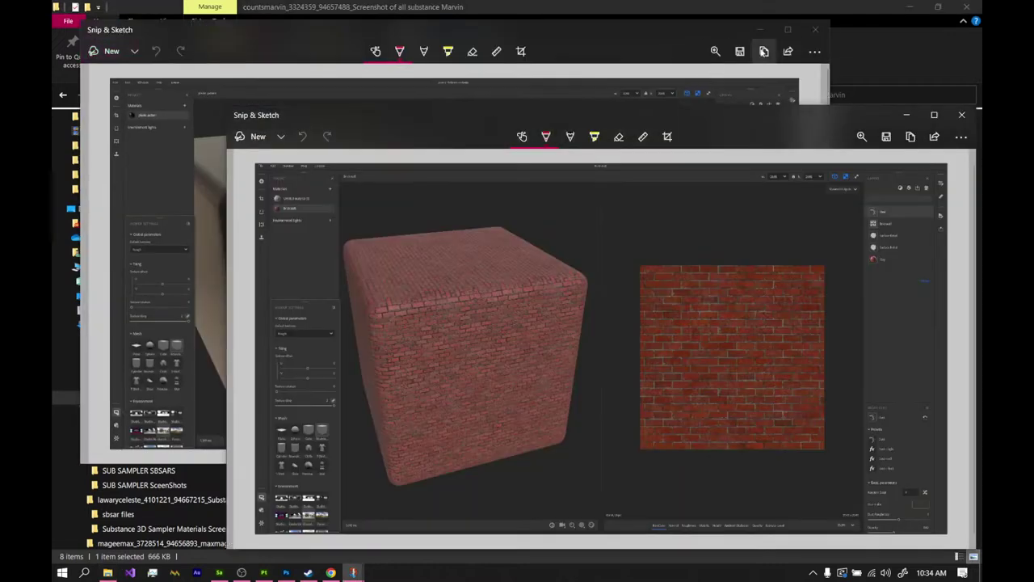
pyautogui.click(669, 34)
pyautogui.scroll(1, 259, 239)
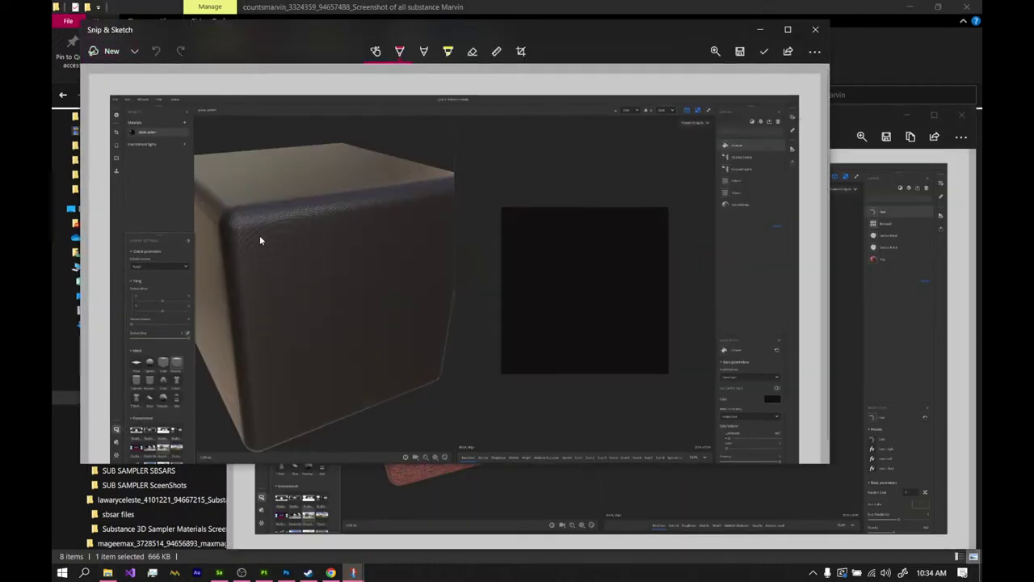
pyautogui.scroll(-1, 259, 240)
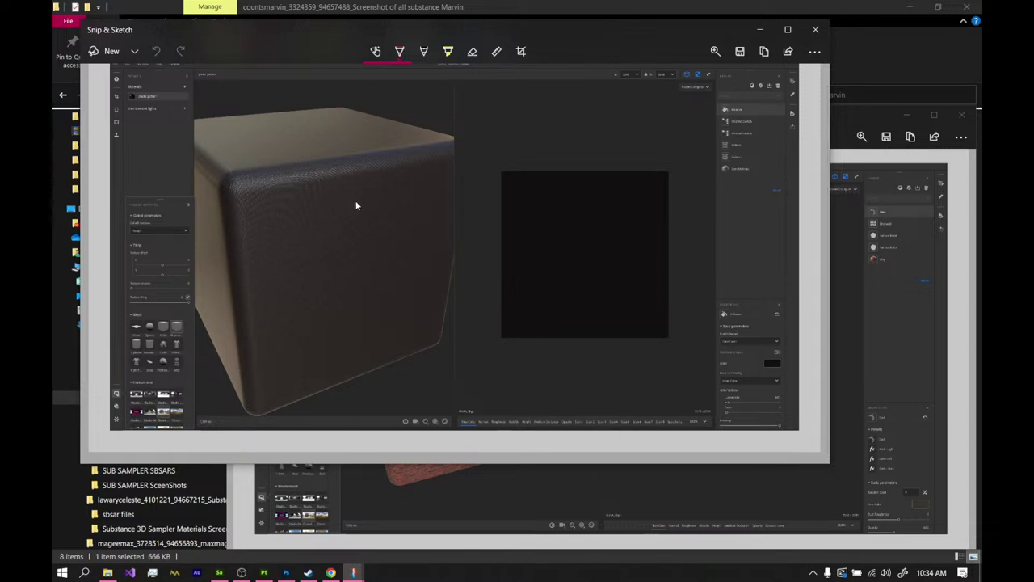
pyautogui.click(112, 572)
pyautogui.click(485, 160)
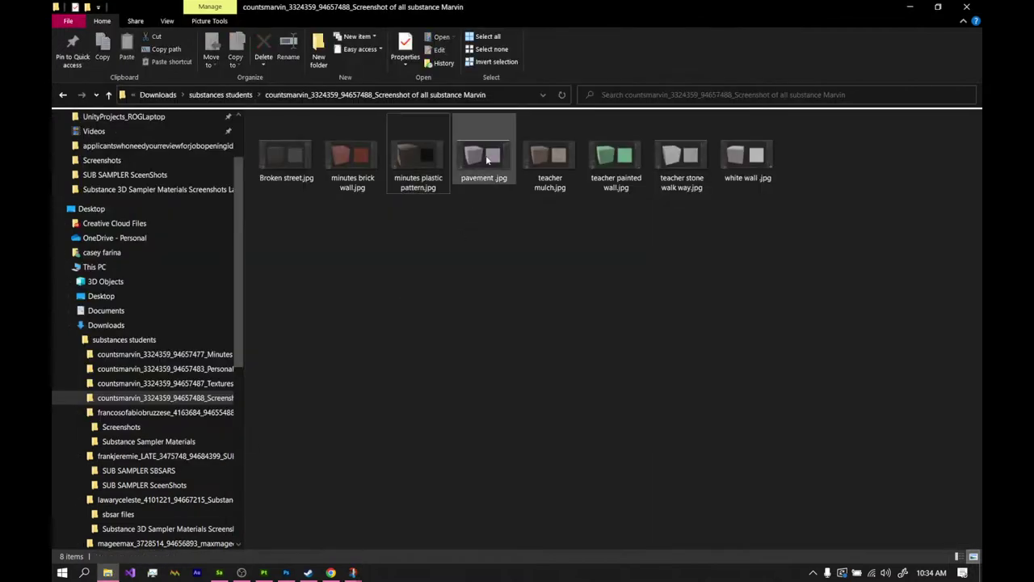
# Step: View the pavement .jpg screenshot, then close its viewer windows
pyautogui.doubleClick(478, 170)
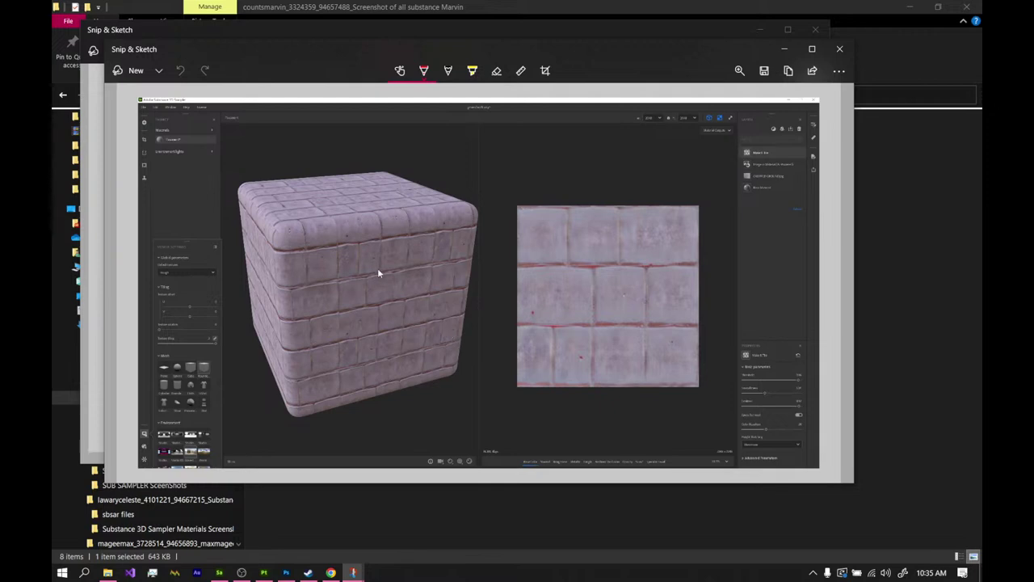
pyautogui.click(840, 49)
pyautogui.click(815, 30)
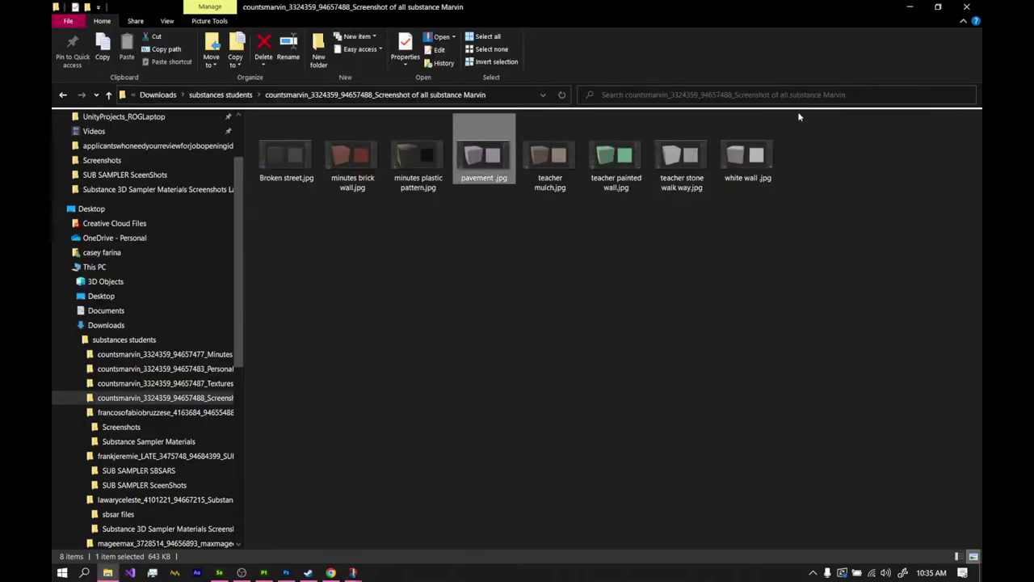
# Step: View teacher mulch.jpg, copy the image to the clipboard, and close the mulch and brick wall viewers
pyautogui.doubleClick(553, 161)
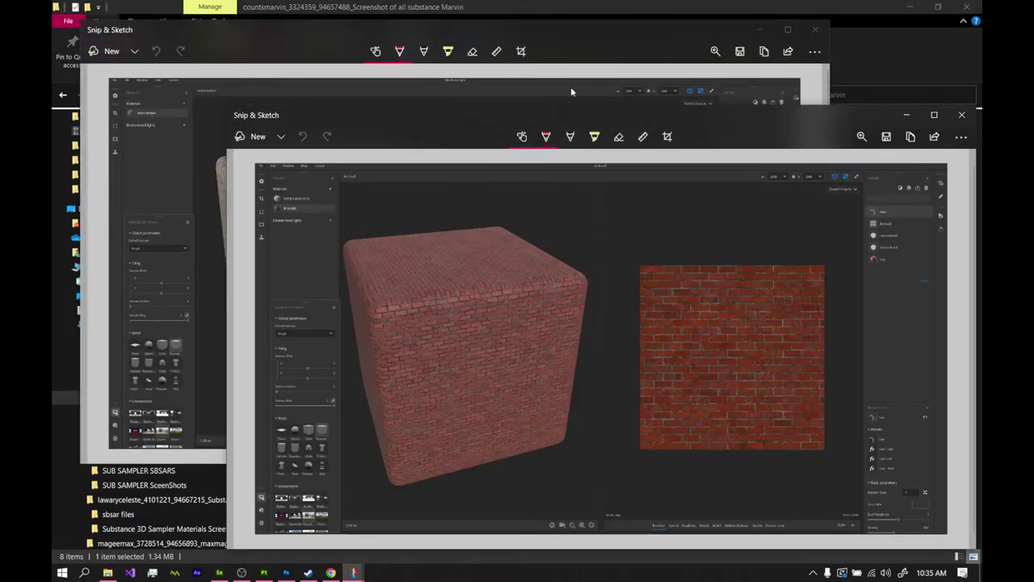
pyautogui.hotkey('ctrl', 'c')
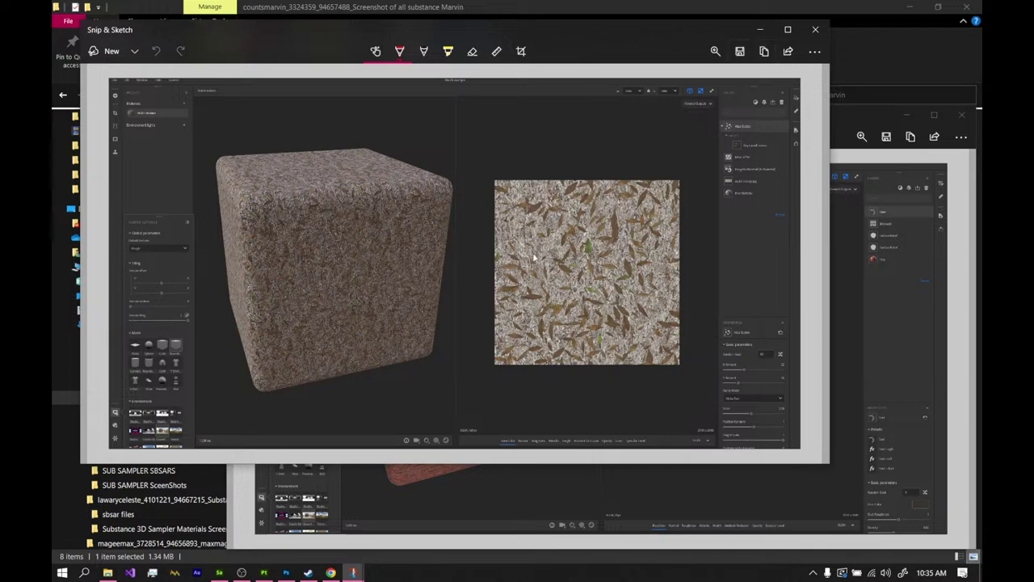
pyautogui.click(815, 30)
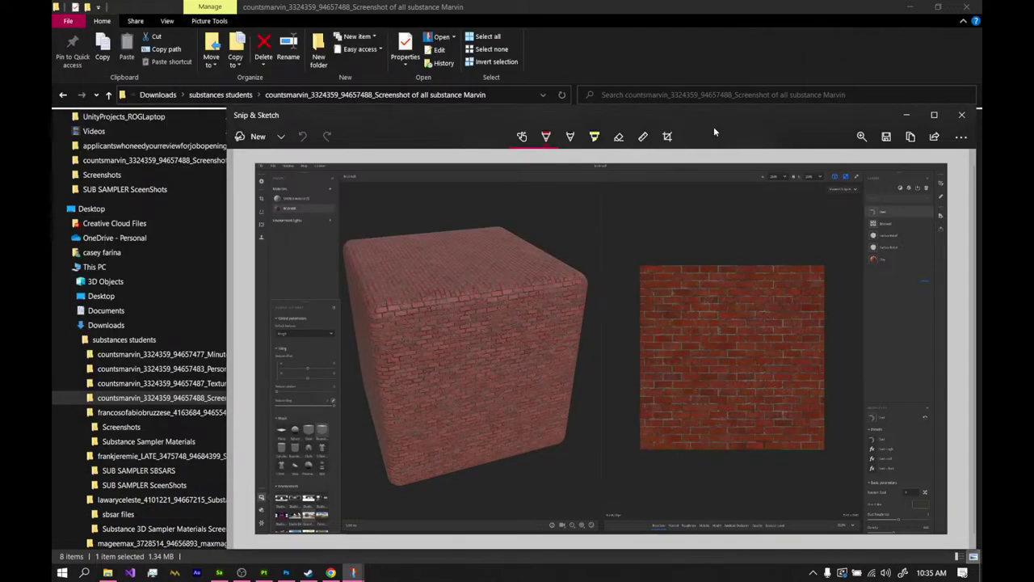
pyautogui.click(961, 115)
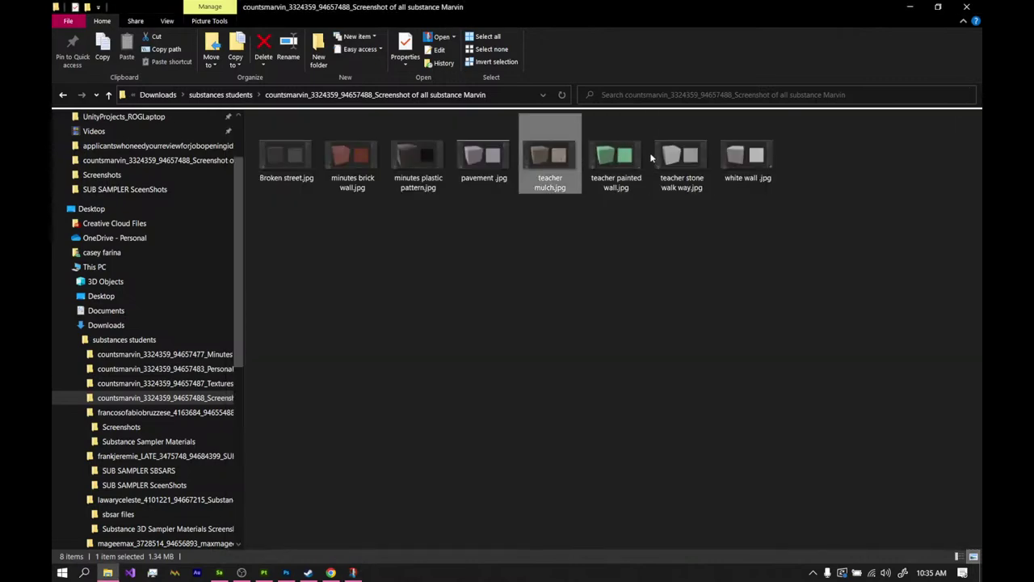
# Step: Close the green cube and Broken street screenshot windows
pyautogui.doubleClick(633, 160)
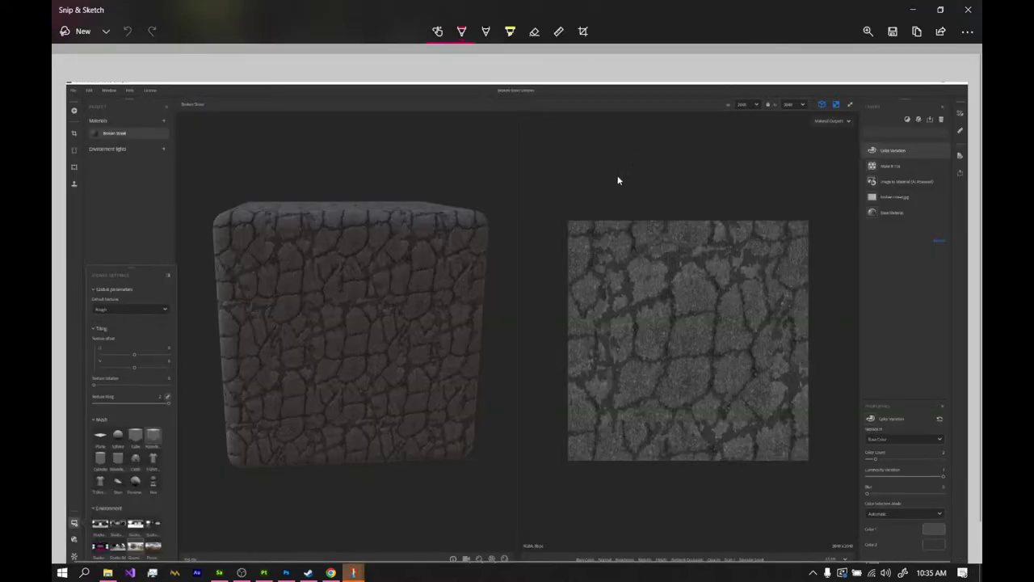
pyautogui.click(351, 574)
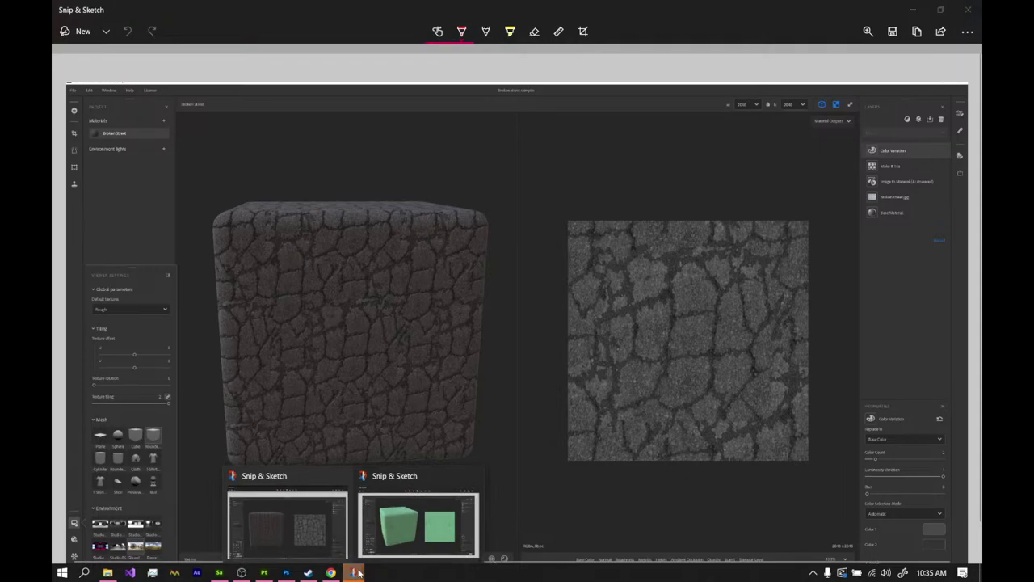
pyautogui.click(406, 527)
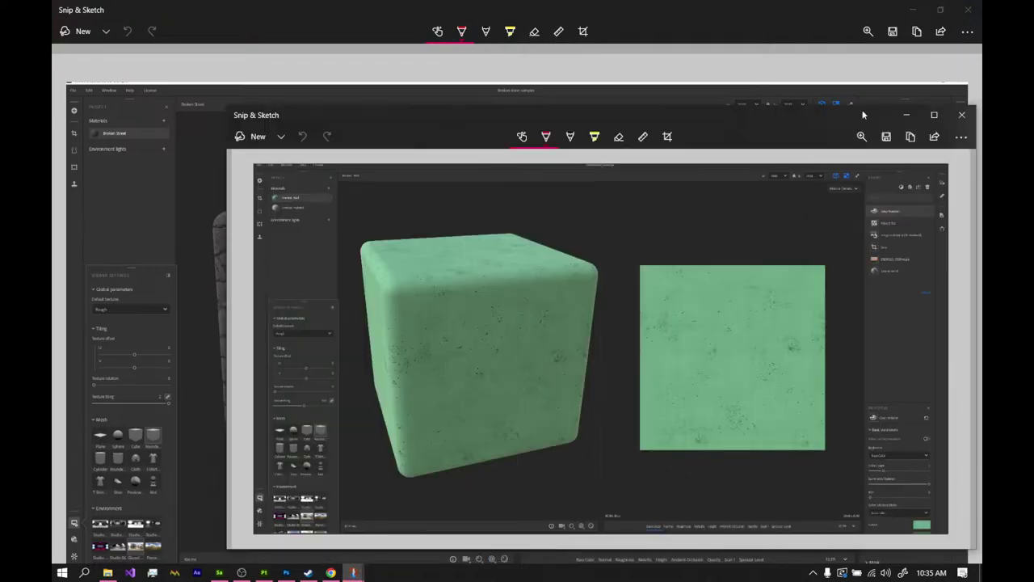
pyautogui.click(962, 115)
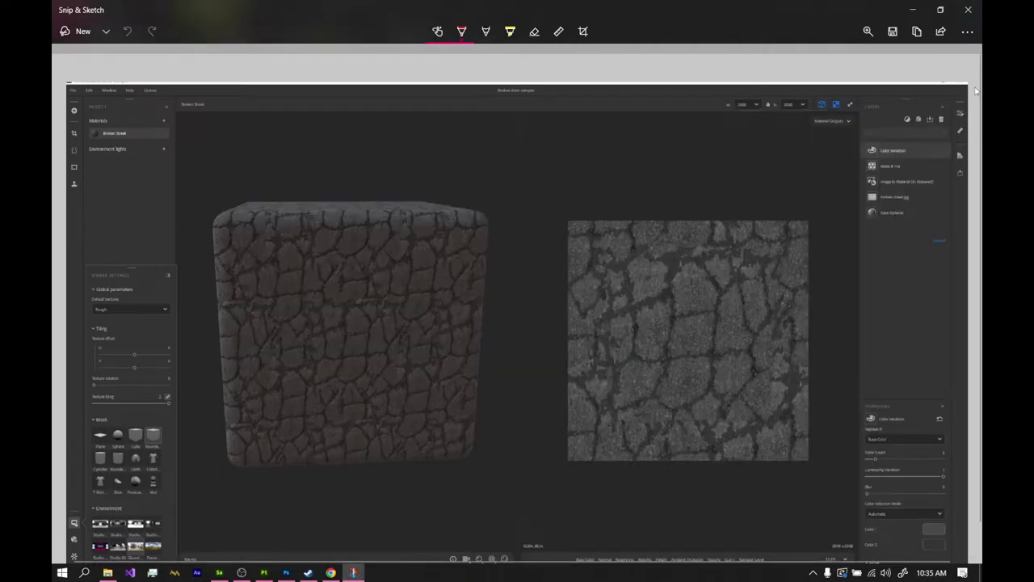
pyautogui.click(968, 9)
# Step: Draw a red pen stroke across the cube in teacher stone walk way.jpg, then close it
pyautogui.doubleClick(677, 163)
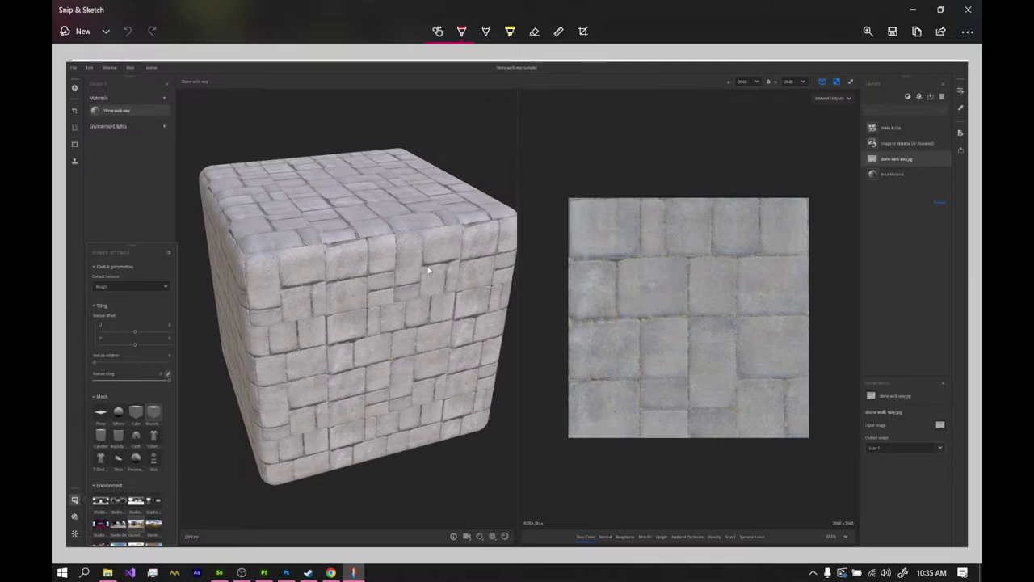
pyautogui.press('alt')
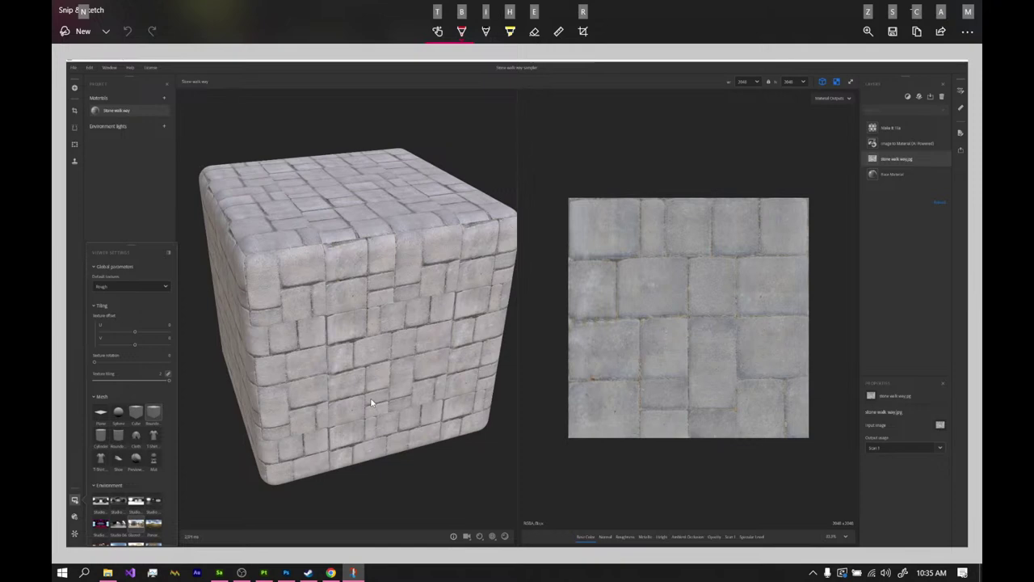
pyautogui.moveTo(384, 359); pyautogui.dragTo(426, 365)
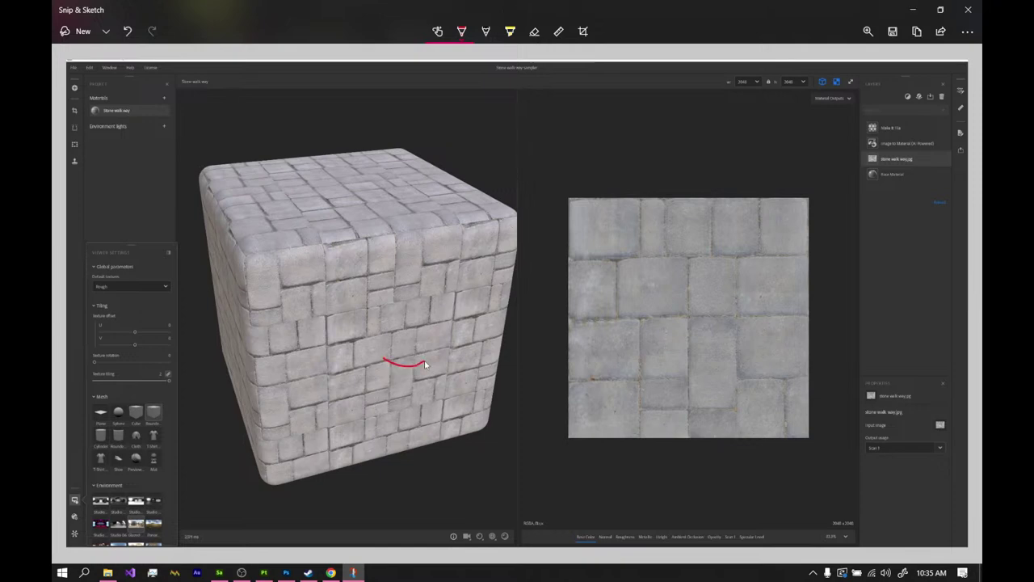
pyautogui.click(968, 10)
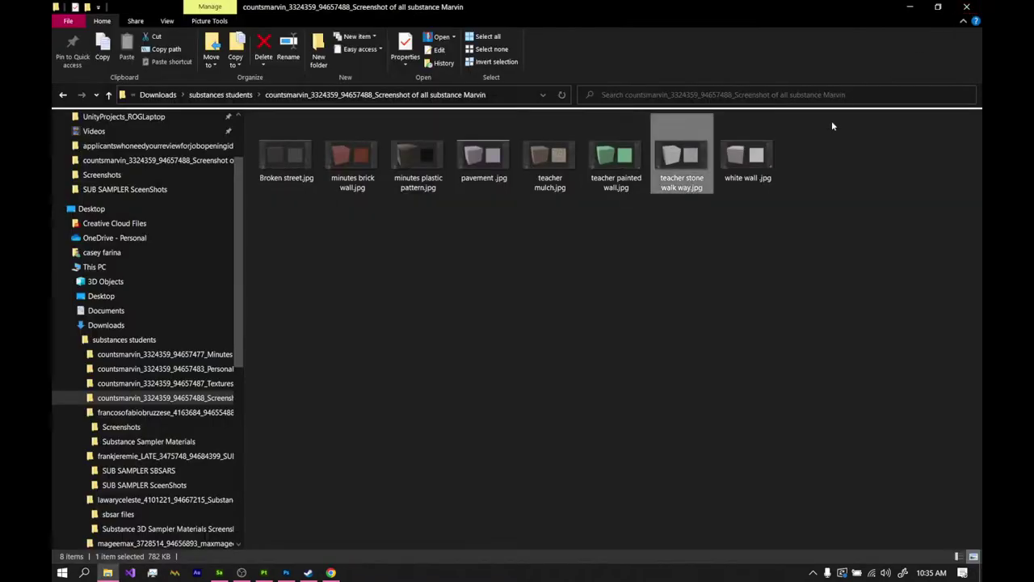
pyautogui.click(760, 161)
pyautogui.doubleClick(760, 161)
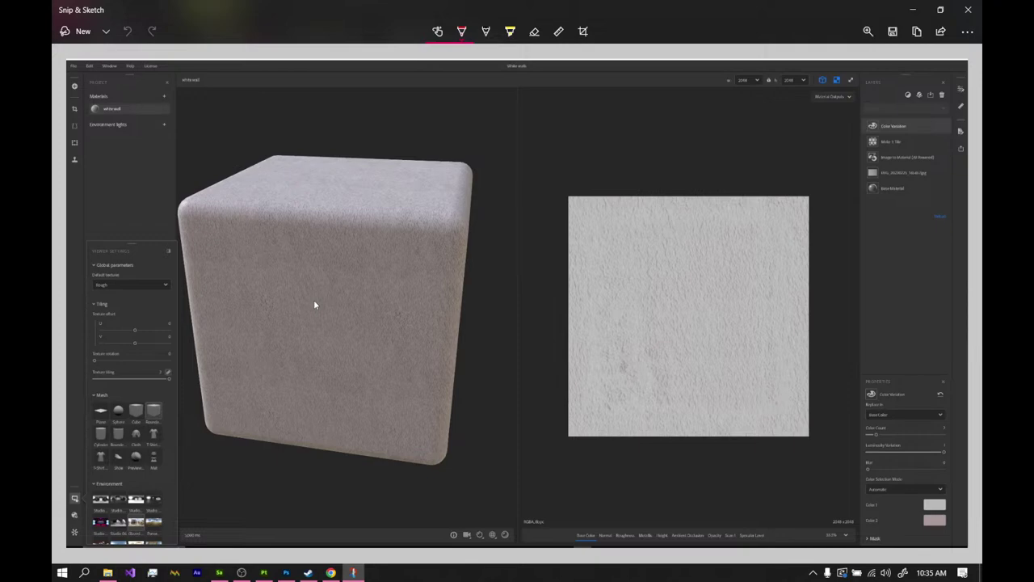
pyautogui.click(968, 9)
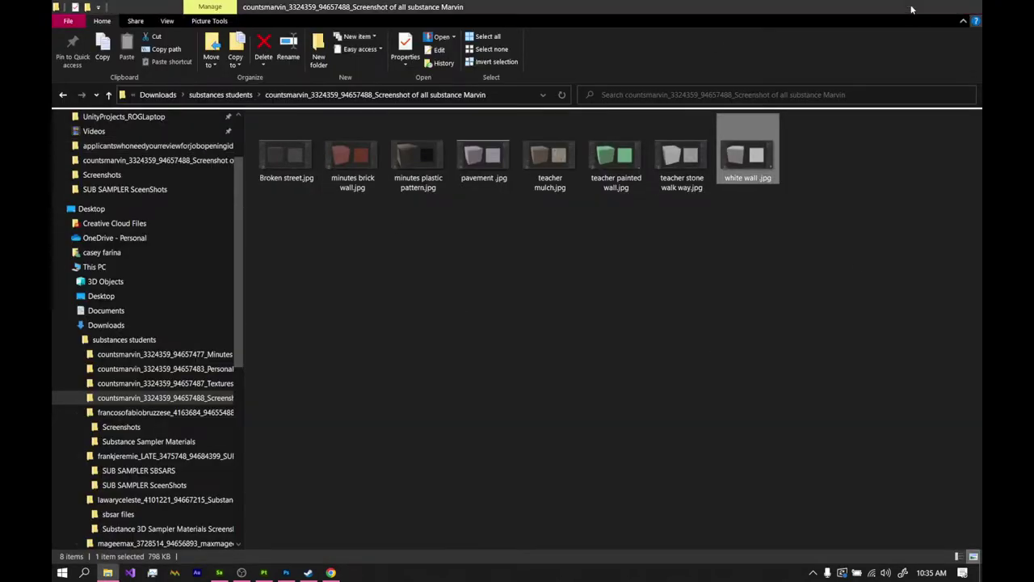
pyautogui.click(911, 8)
pyautogui.click(108, 572)
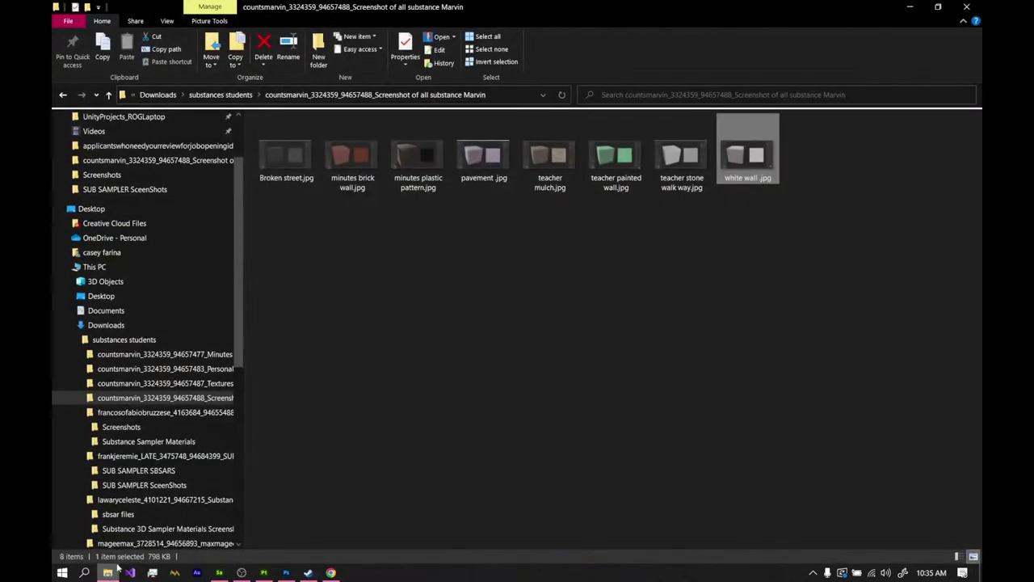
pyautogui.scroll(2, 145, 250)
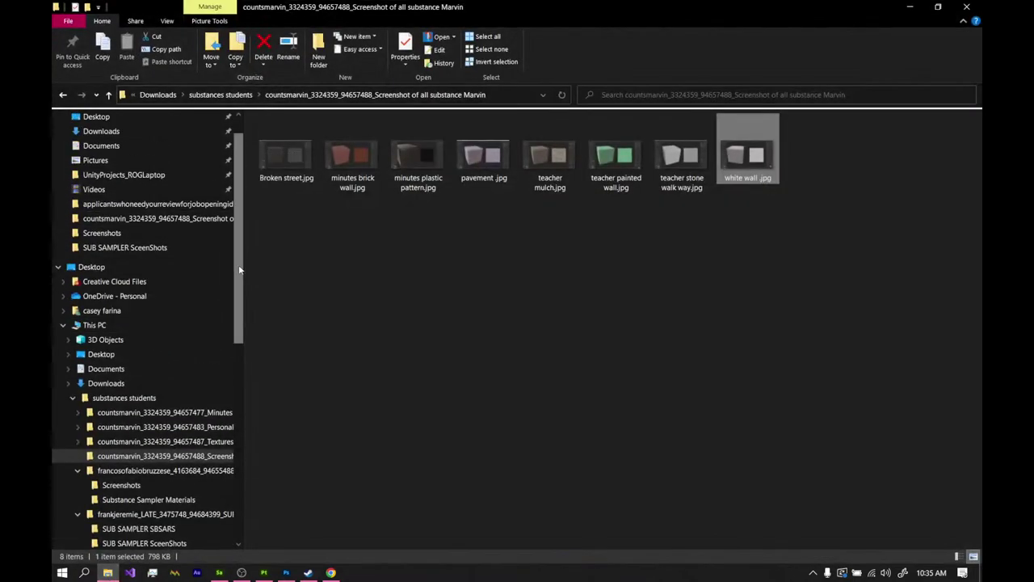
pyautogui.click(221, 95)
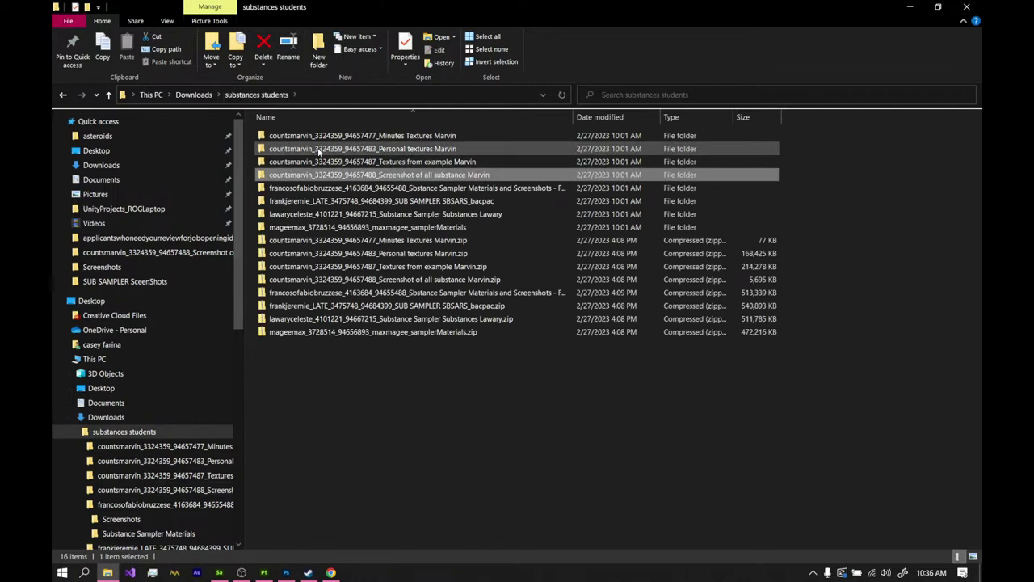
pyautogui.doubleClick(319, 150)
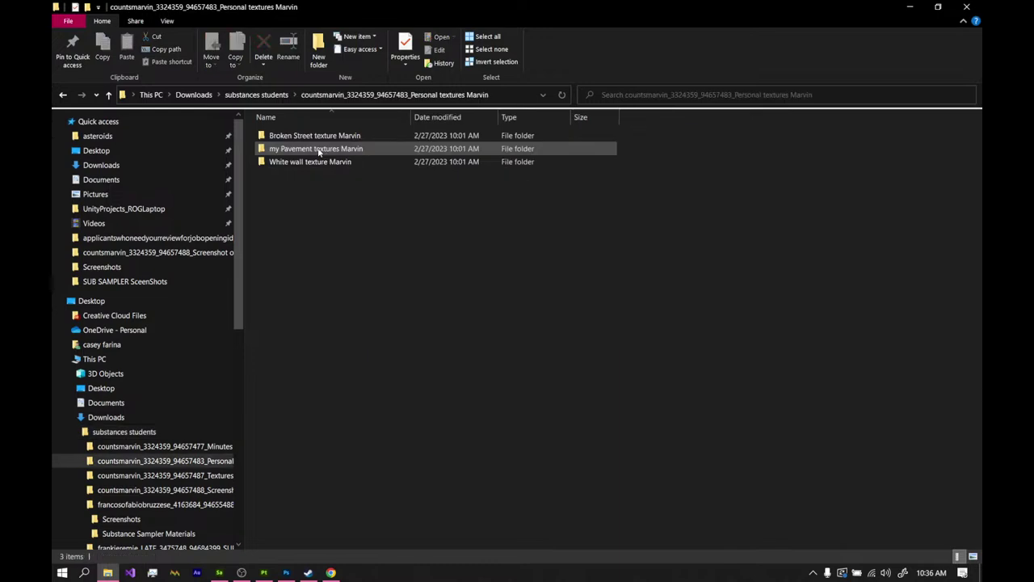
pyautogui.click(63, 95)
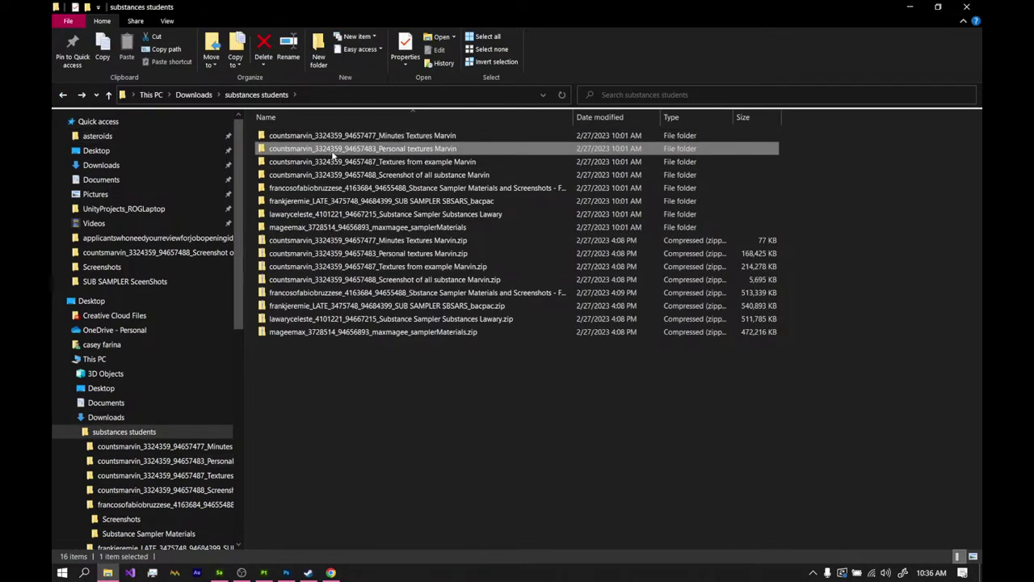
pyautogui.click(323, 187)
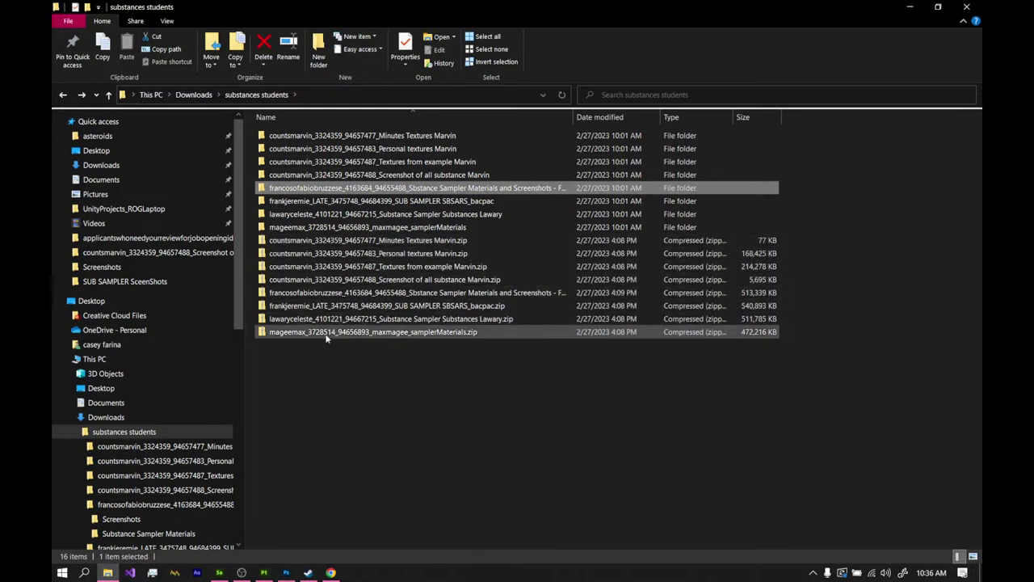
pyautogui.click(317, 387)
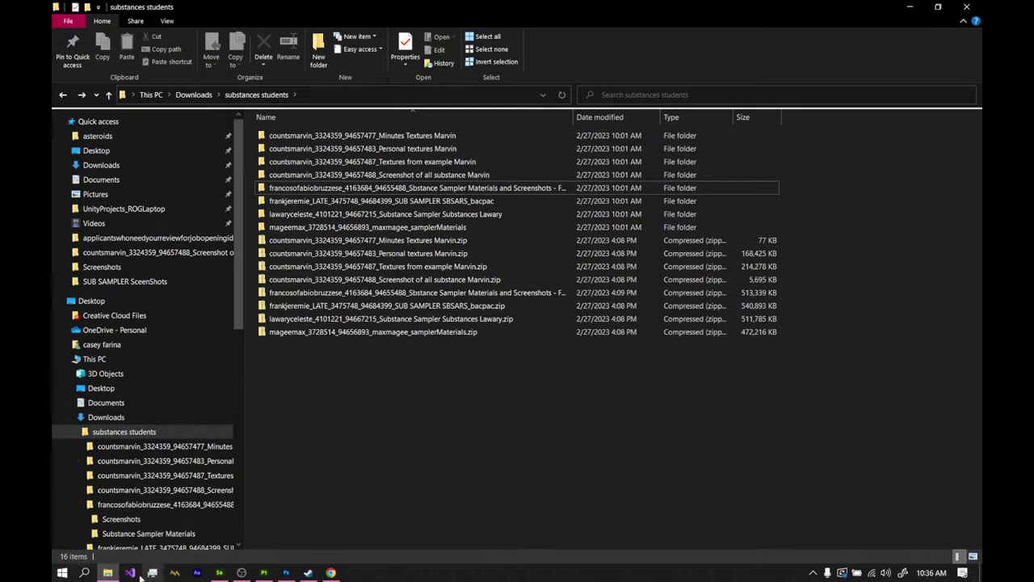
pyautogui.moveTo(107, 572)
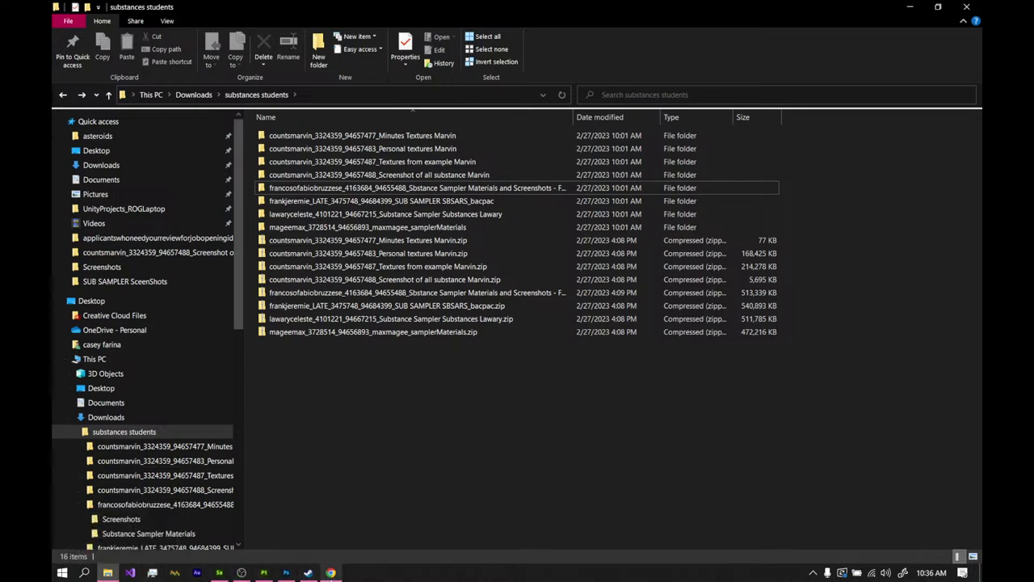
# Step: Open Chrome under the second profile and load learn.maricopa.edu
pyautogui.click(330, 572)
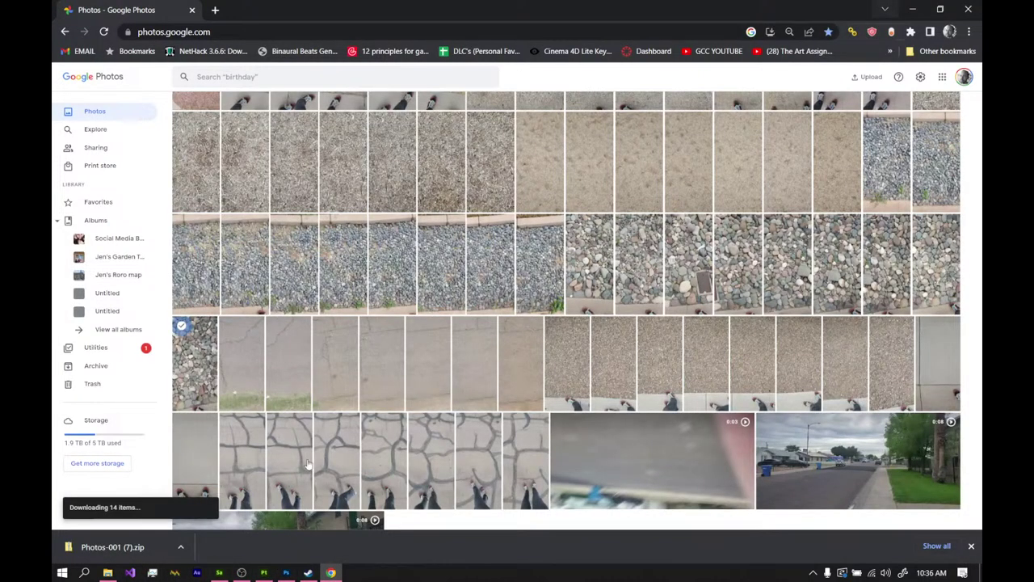
pyautogui.click(952, 34)
pyautogui.click(855, 275)
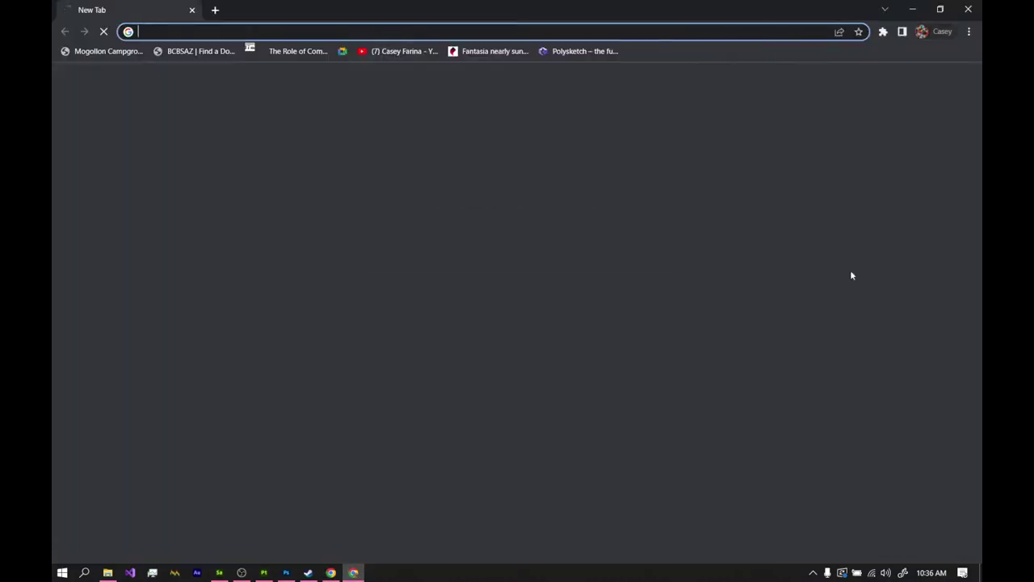
pyautogui.click(380, 32)
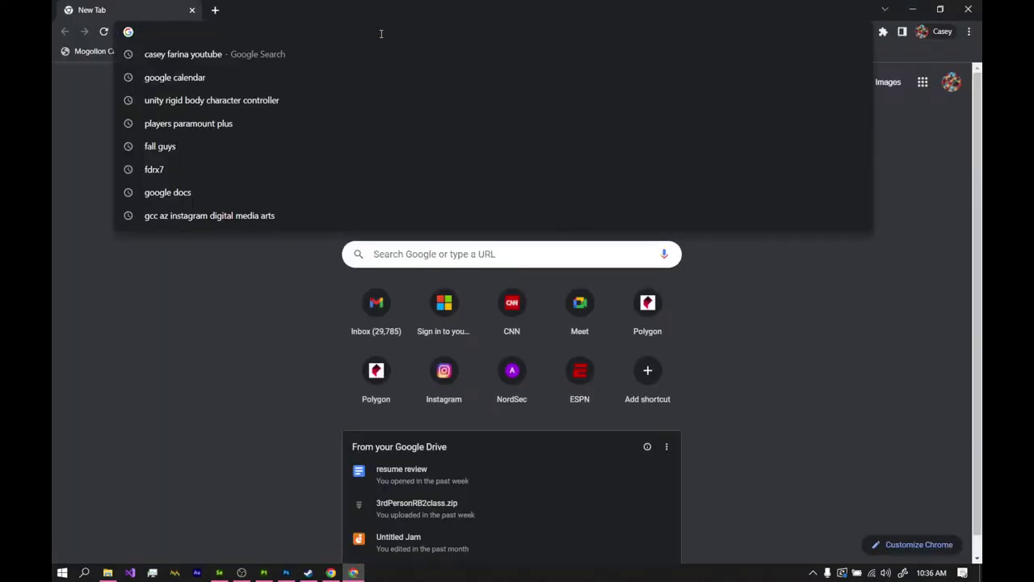
pyautogui.write('learn.maricopa.edu')
pyautogui.press('Return')
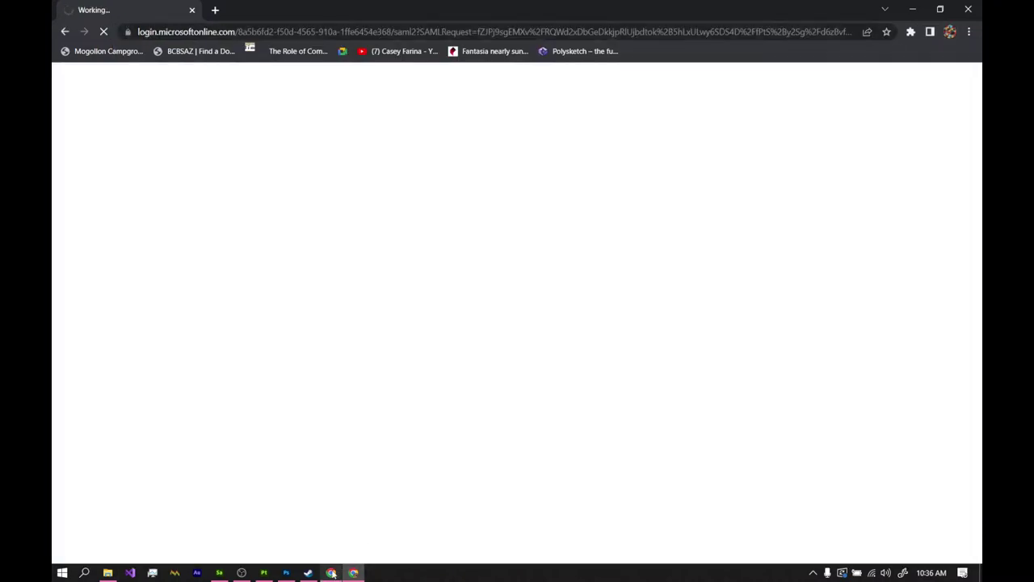
pyautogui.click(330, 571)
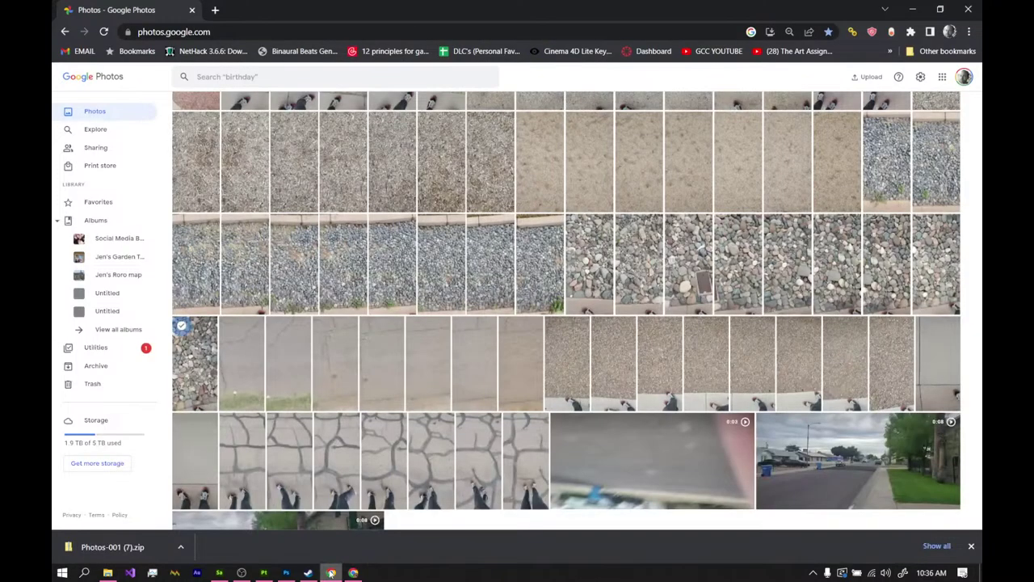
pyautogui.click(351, 572)
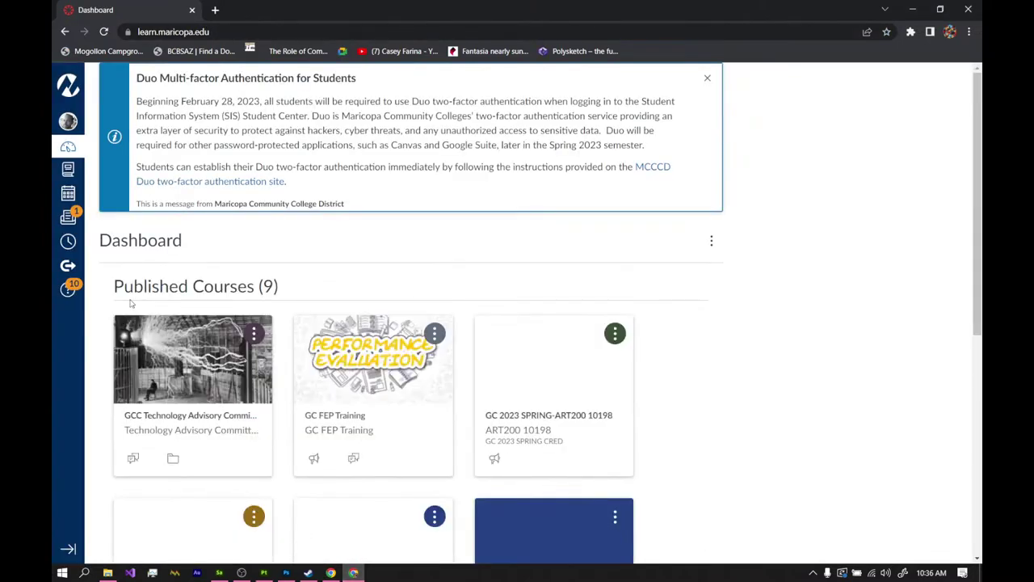
# Step: Go to the ART285 34545 course Modules and open the Feb 26 Participation Grade assignment
pyautogui.scroll(-3, 172, 436)
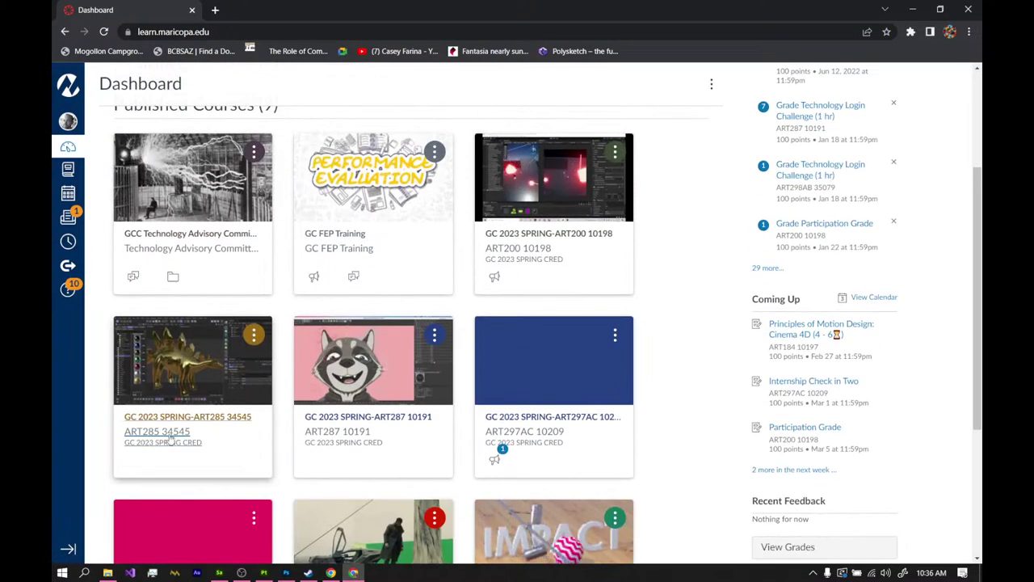
pyautogui.click(172, 436)
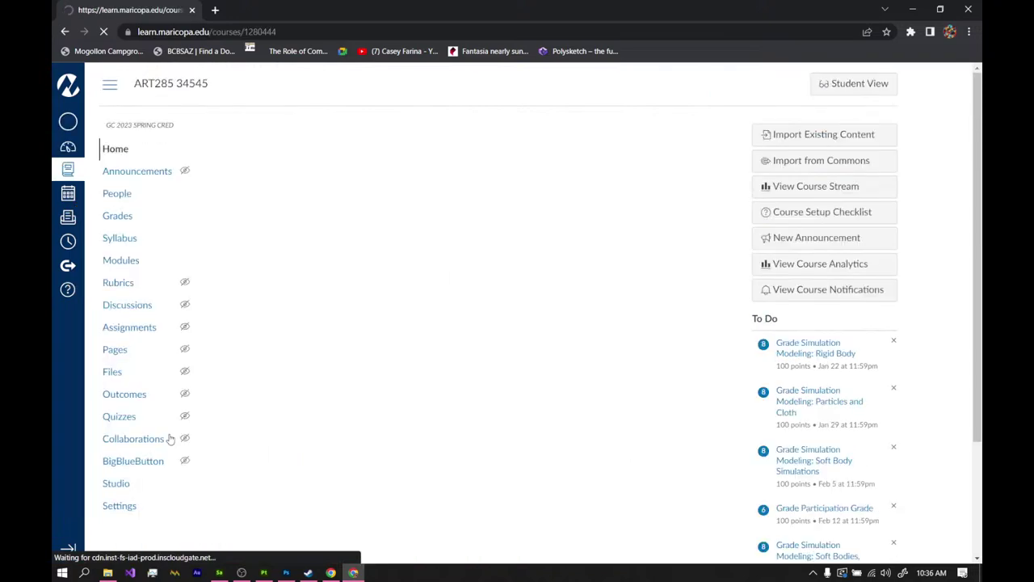
pyautogui.click(120, 259)
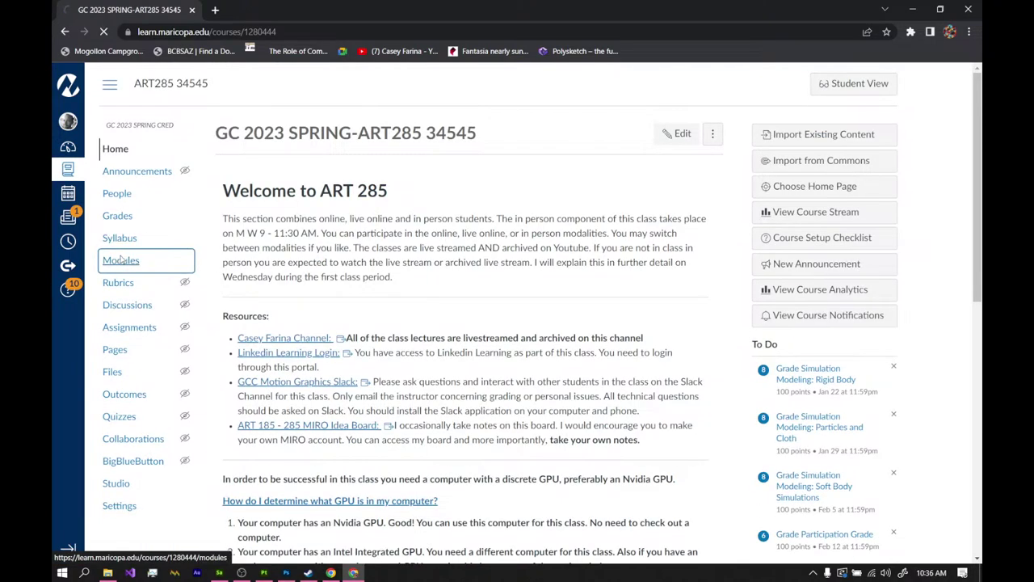
pyautogui.scroll(-15, 316, 314)
pyautogui.scroll(-10, 317, 314)
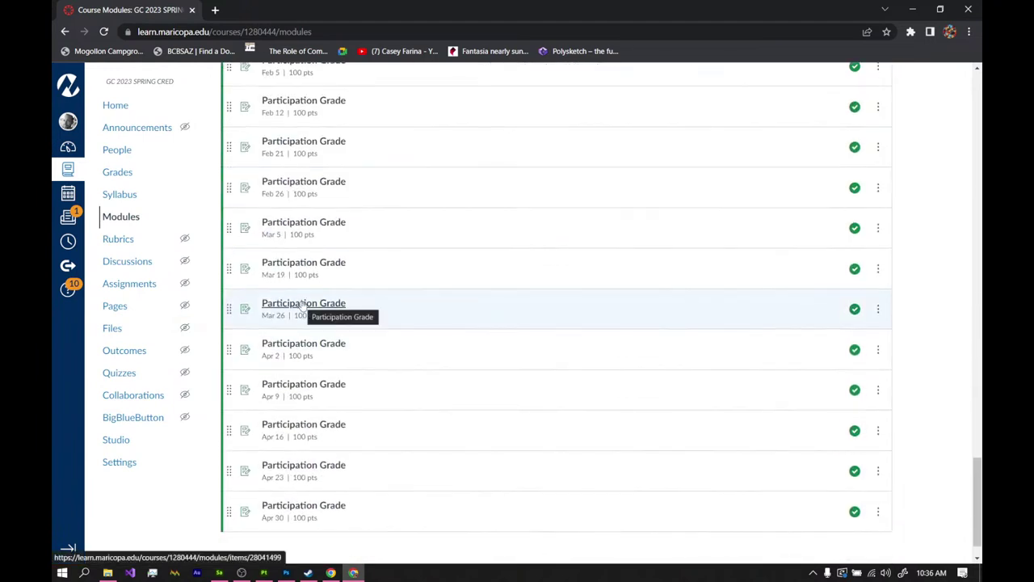
pyautogui.click(931, 572)
pyautogui.click(570, 272)
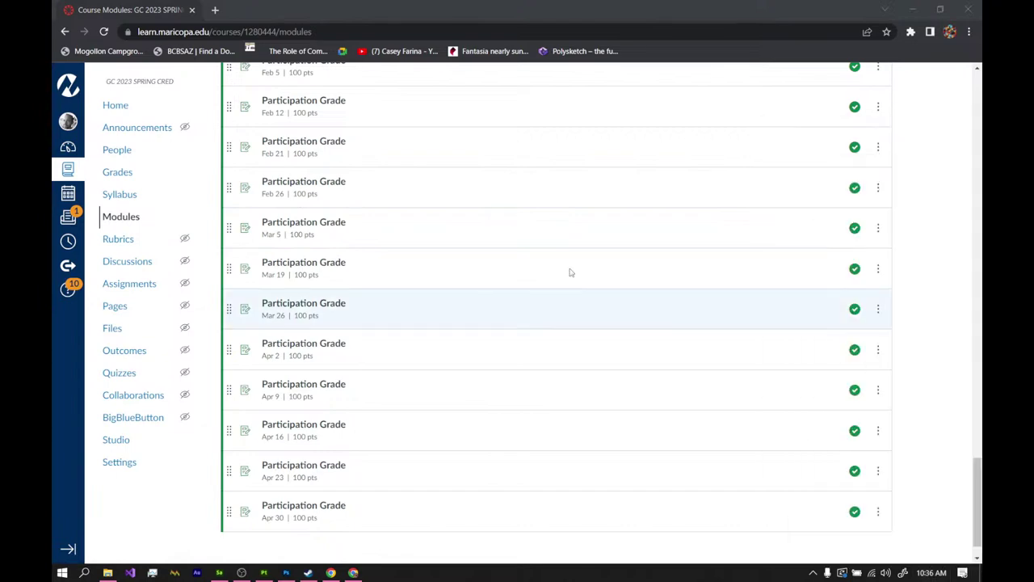
pyautogui.click(299, 183)
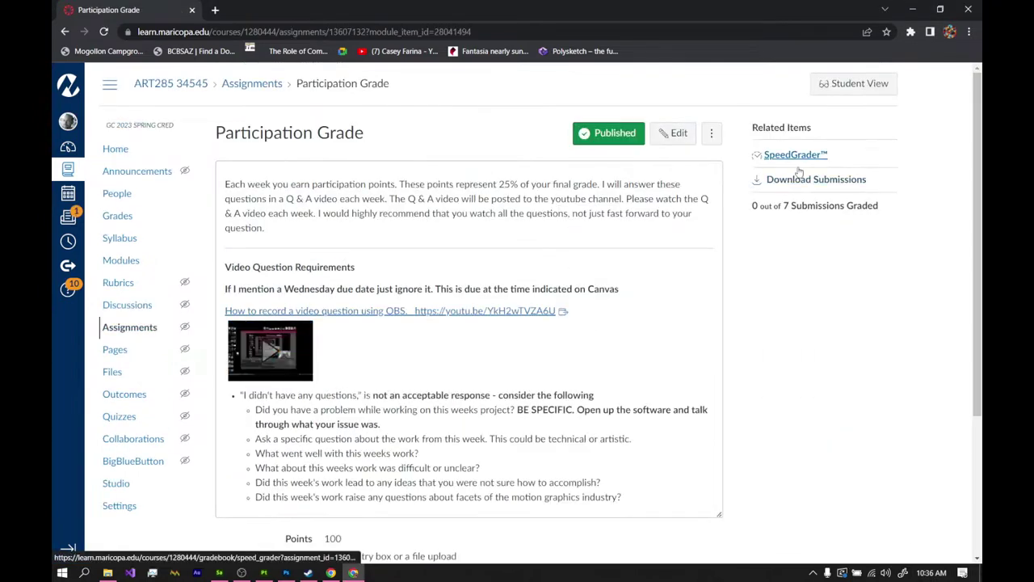
# Step: Download the Participation Grade submissions as a 43.5 MB zip and show File Explorer's Downloads folder
pyautogui.click(802, 179)
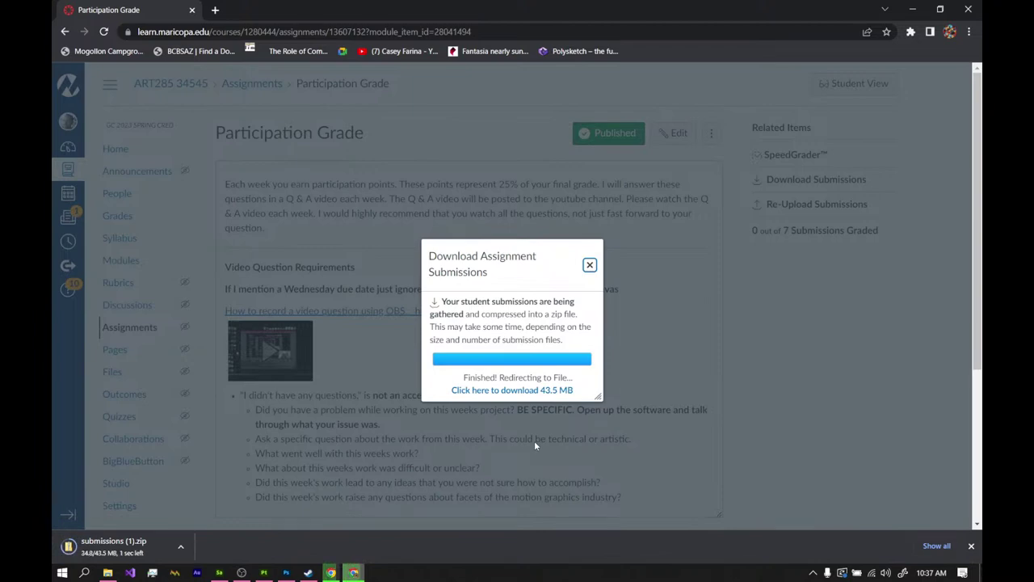
pyautogui.click(107, 571)
pyautogui.click(101, 165)
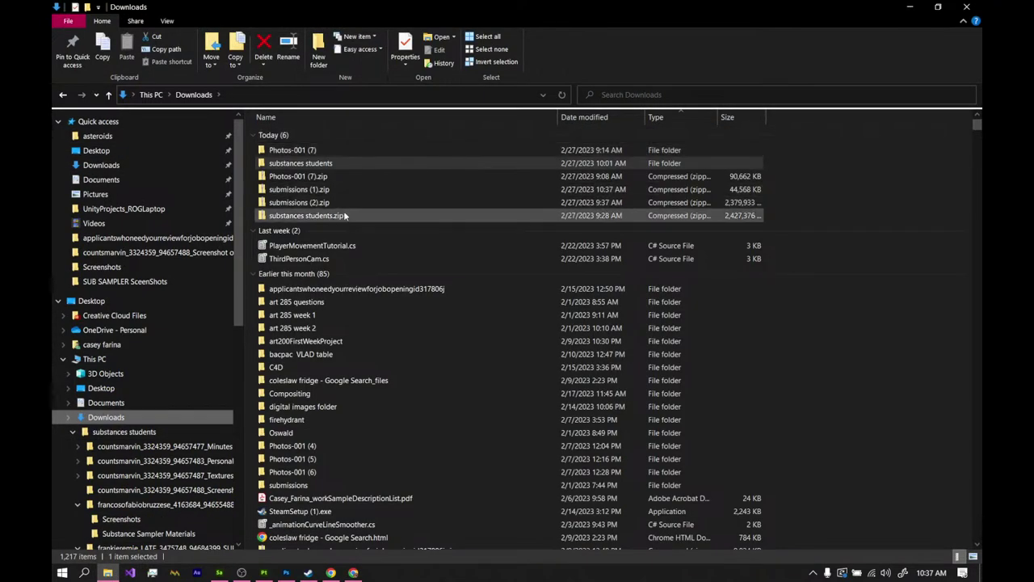
# Step: Rename submissions (1).zip to 'questions 285 5'
pyautogui.click(194, 95)
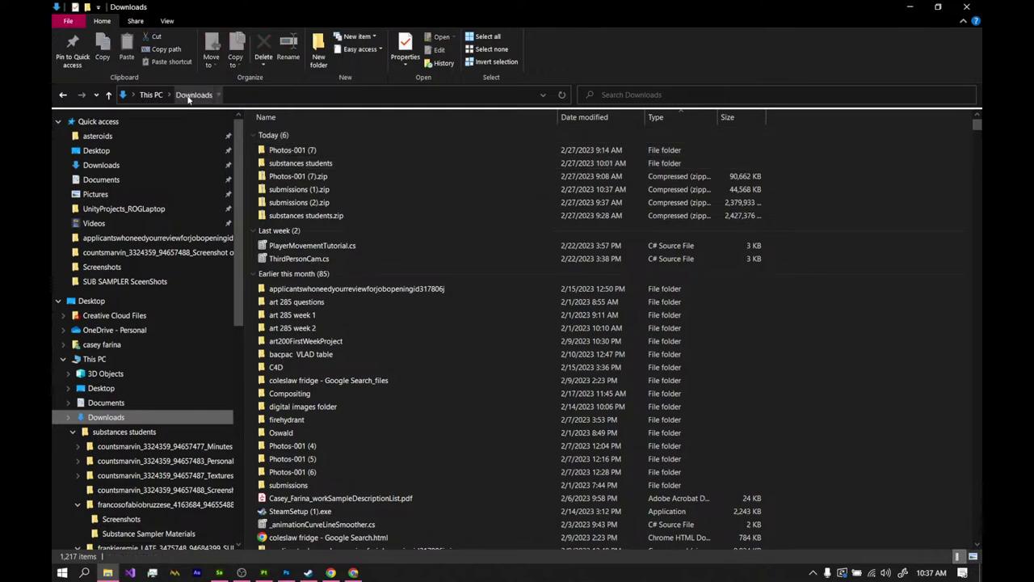
pyautogui.click(326, 190)
pyautogui.rightClick(328, 193)
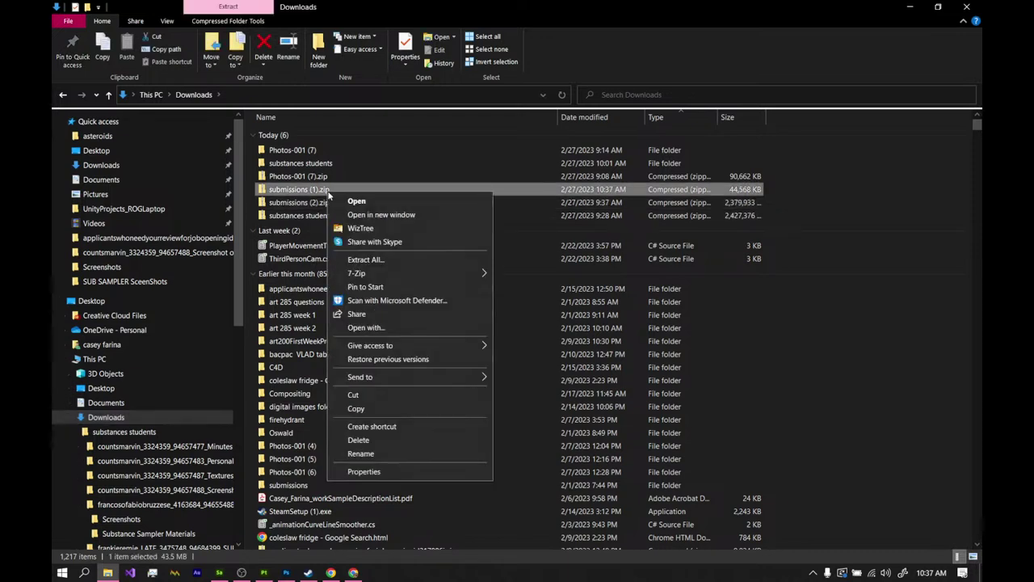
pyautogui.press('m')
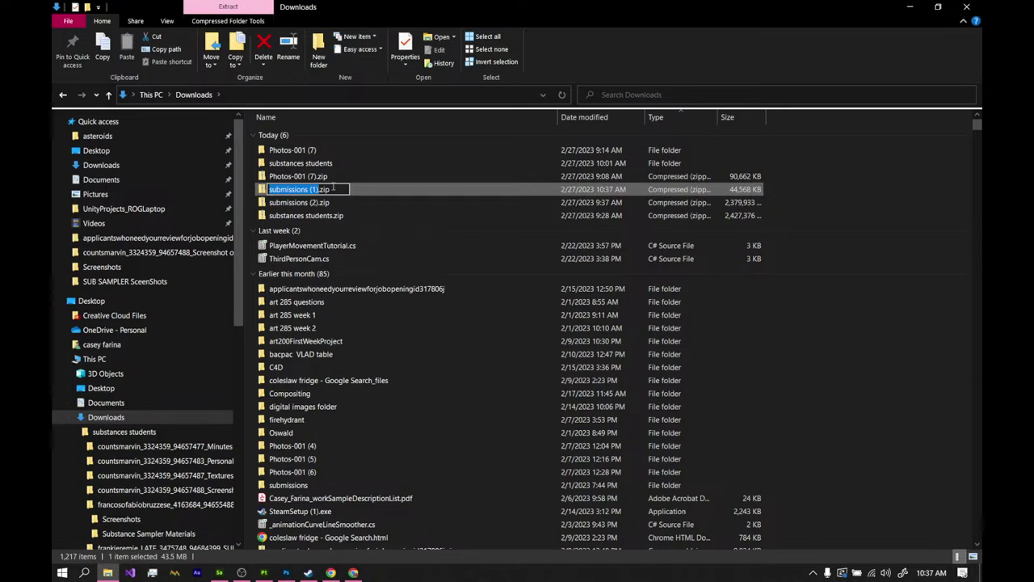
pyautogui.write('questions 2')
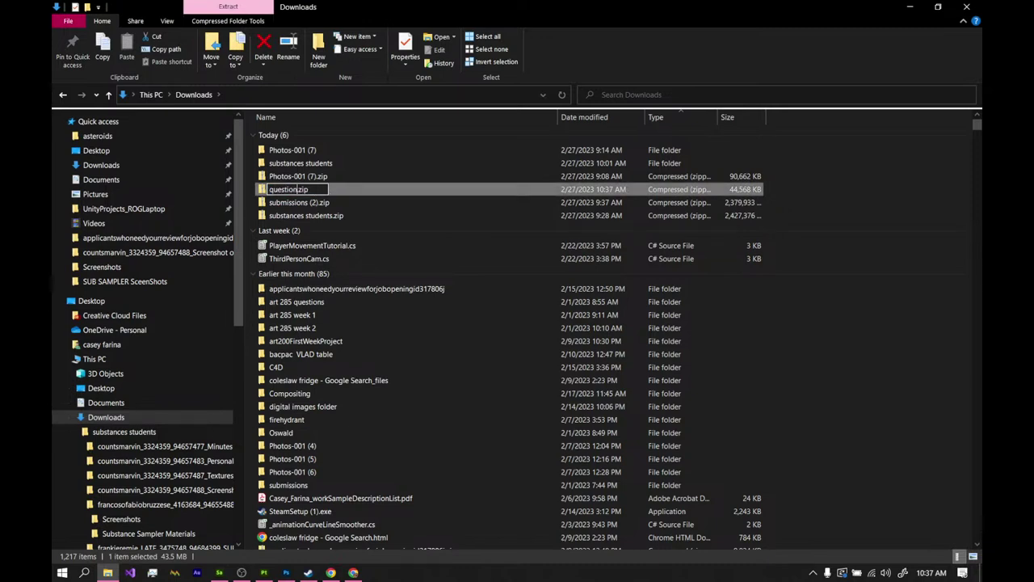
pyautogui.write('85 5')
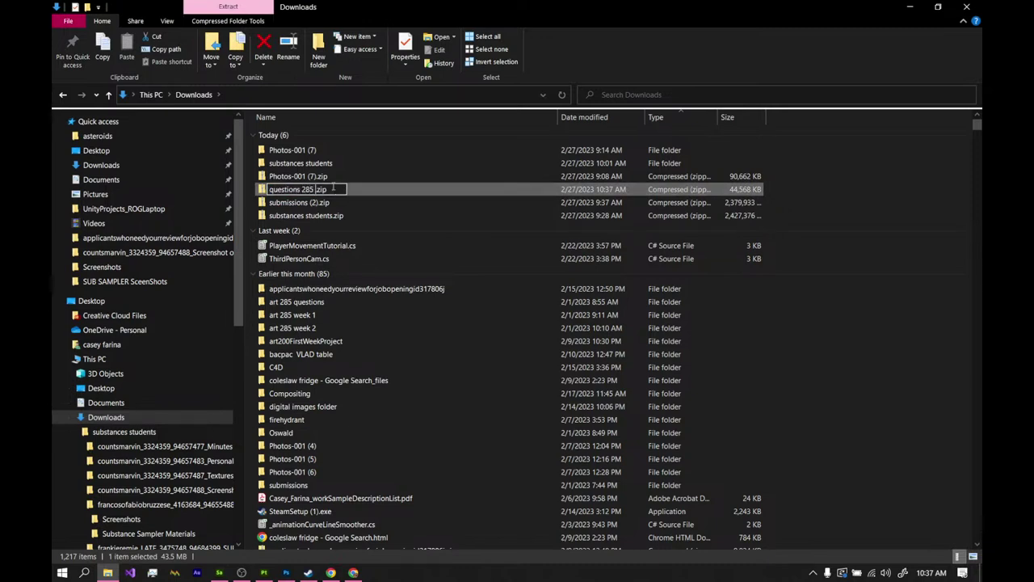
pyautogui.press('Return')
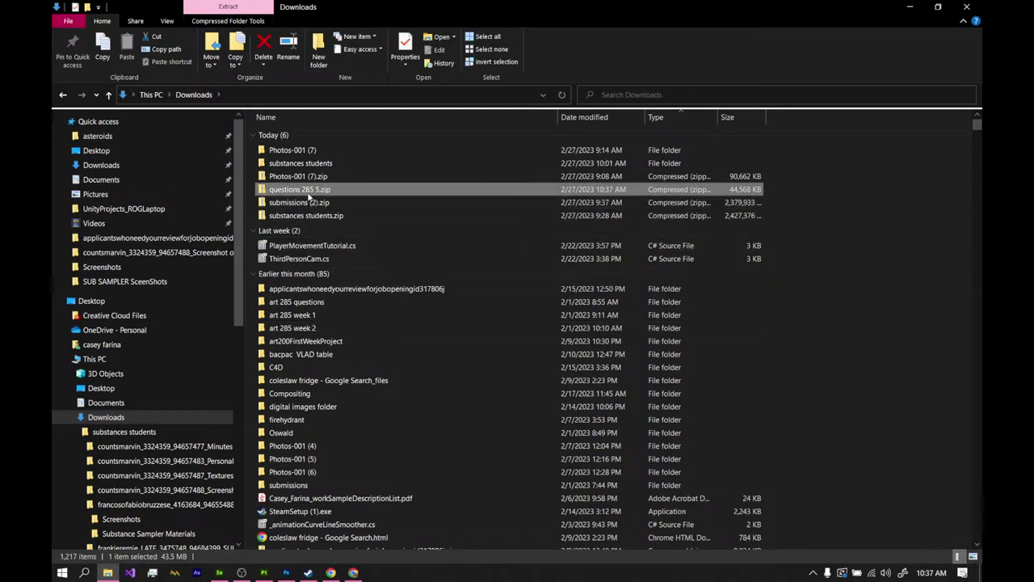
# Step: Extract questions 285 5.zip into its own folder and open it to see the seven submissions
pyautogui.rightClick(307, 192)
pyautogui.moveTo(380, 275)
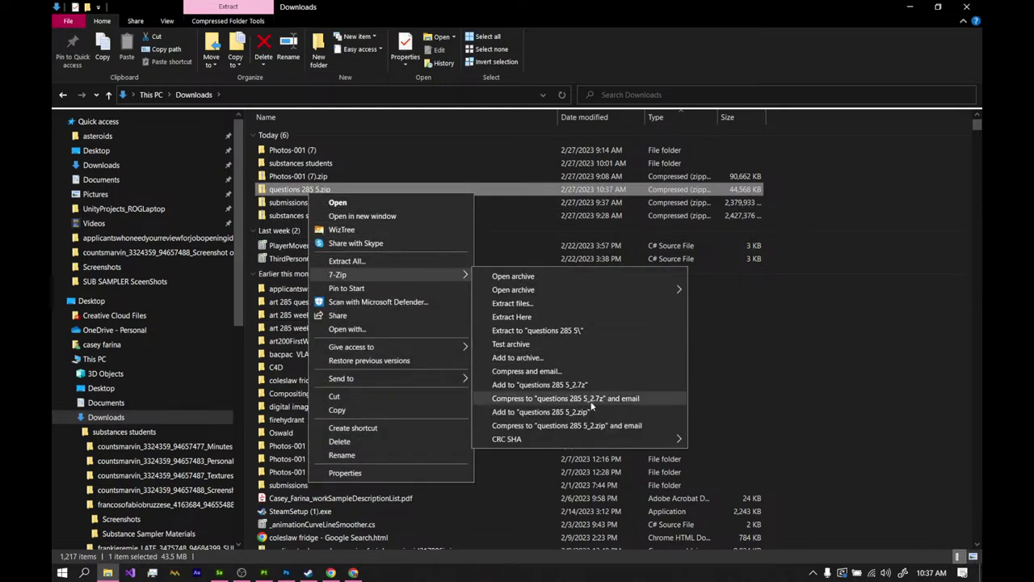
pyautogui.click(569, 330)
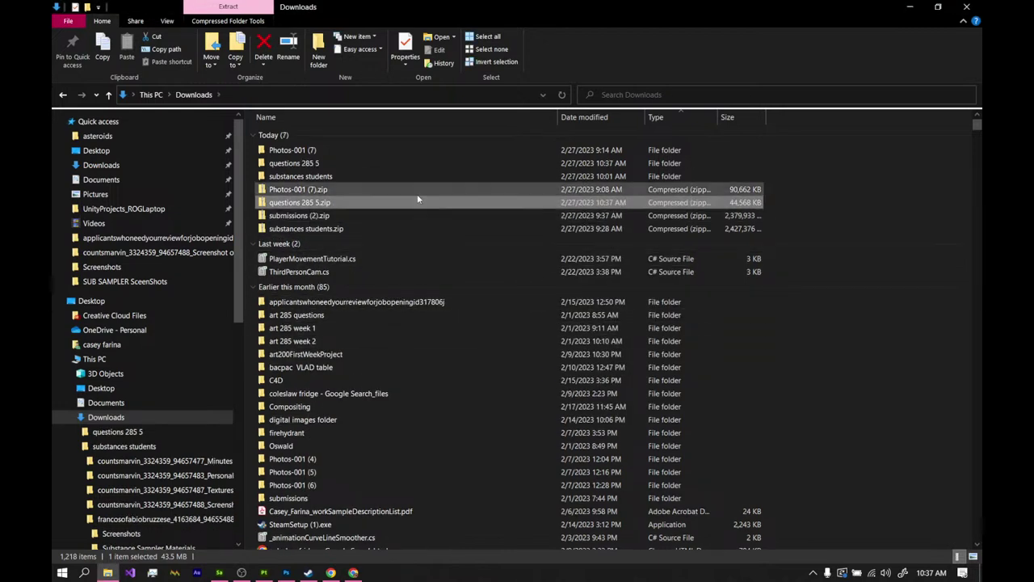
pyautogui.doubleClick(381, 164)
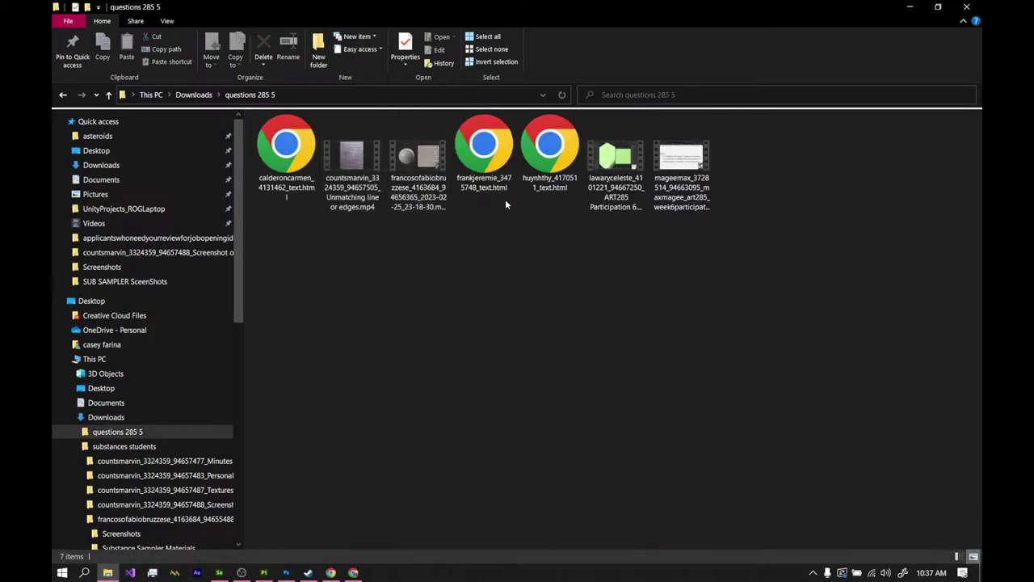
# Step: Play the student's Week 6 video about random floor-tile tiling, then pause it
pyautogui.doubleClick(686, 159)
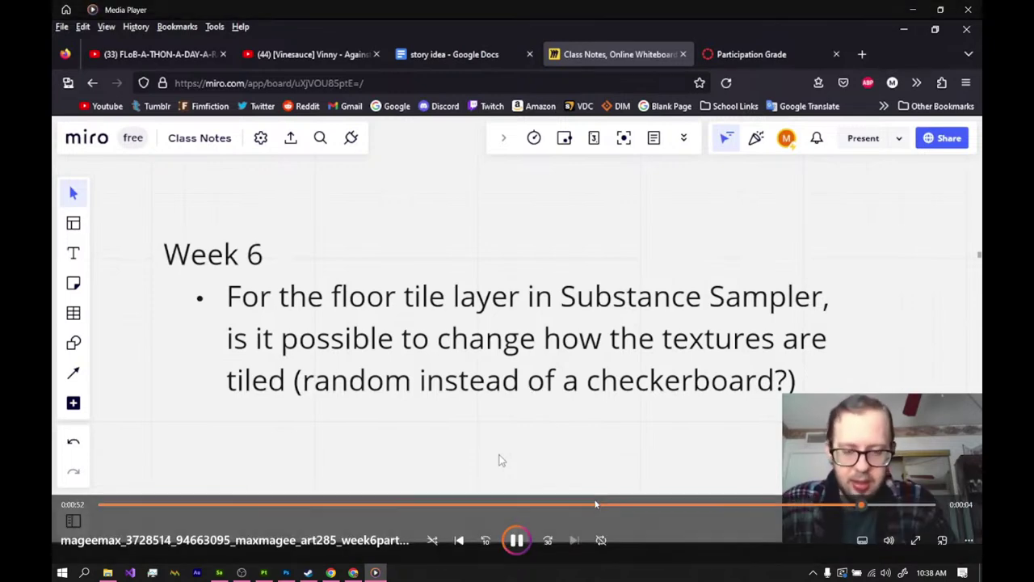
pyautogui.click(517, 538)
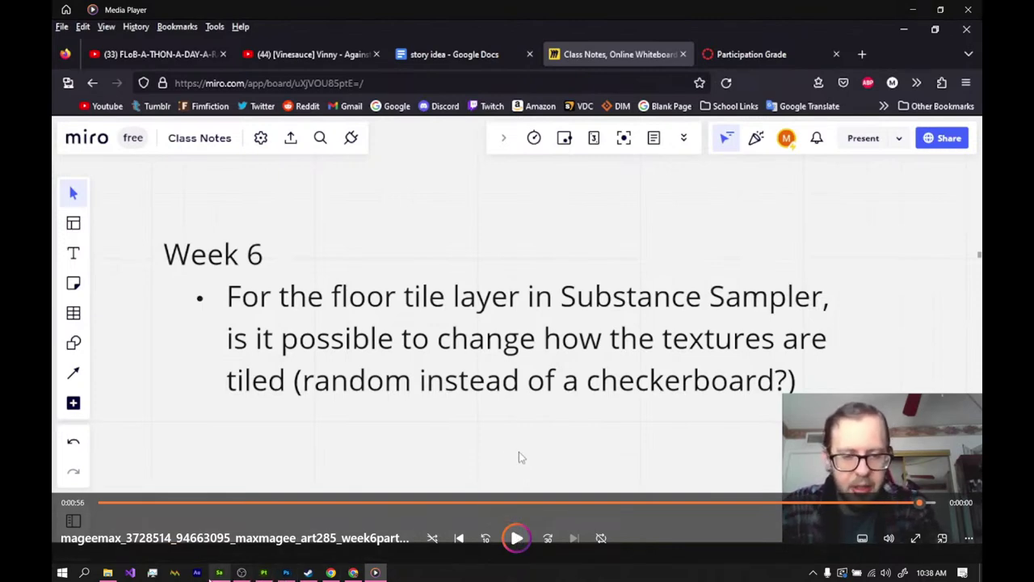
pyautogui.click(219, 572)
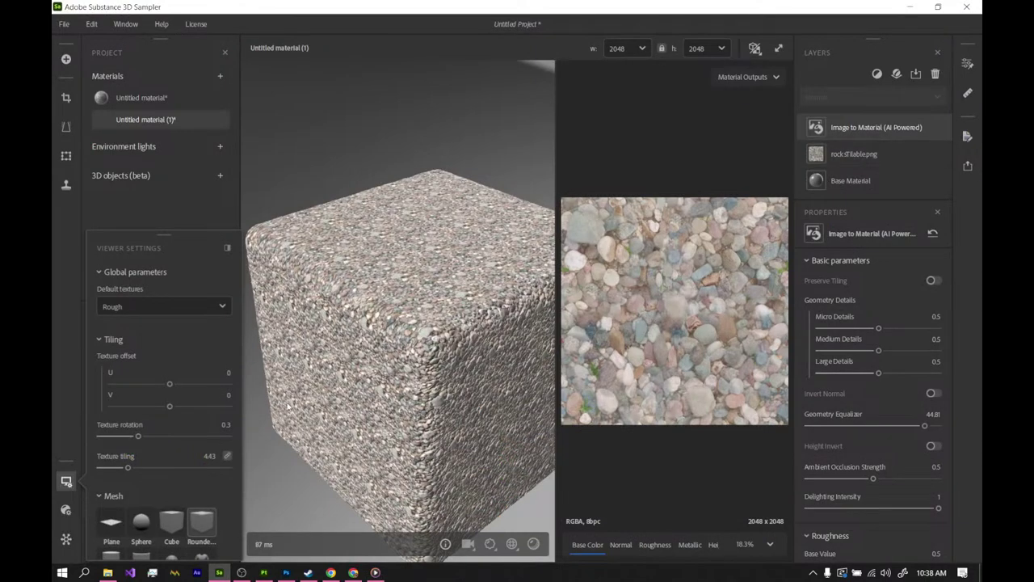
# Step: Add a new empty Untitled material (2) beside the stone material and open its filter list
pyautogui.click(878, 73)
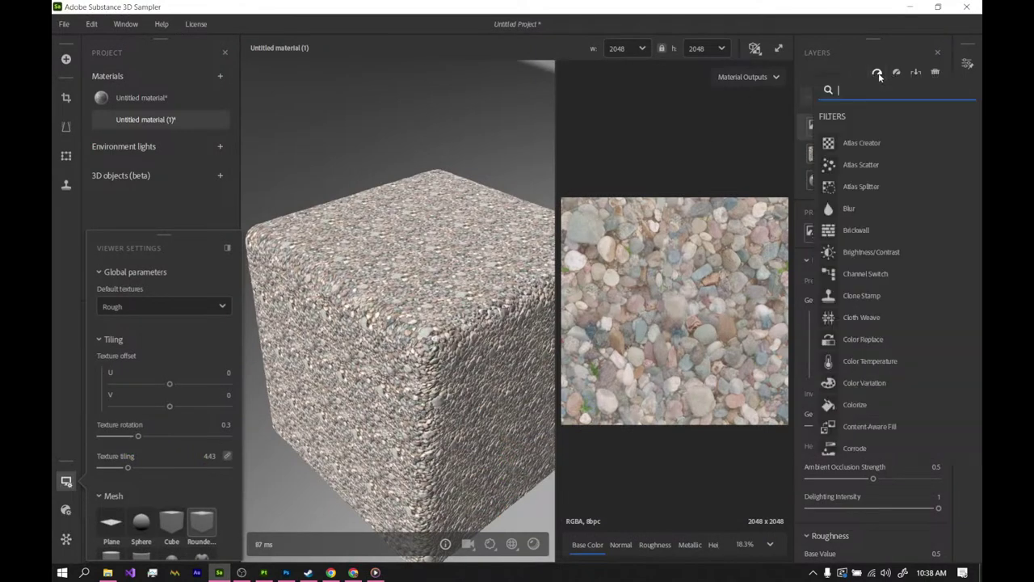
pyautogui.click(159, 98)
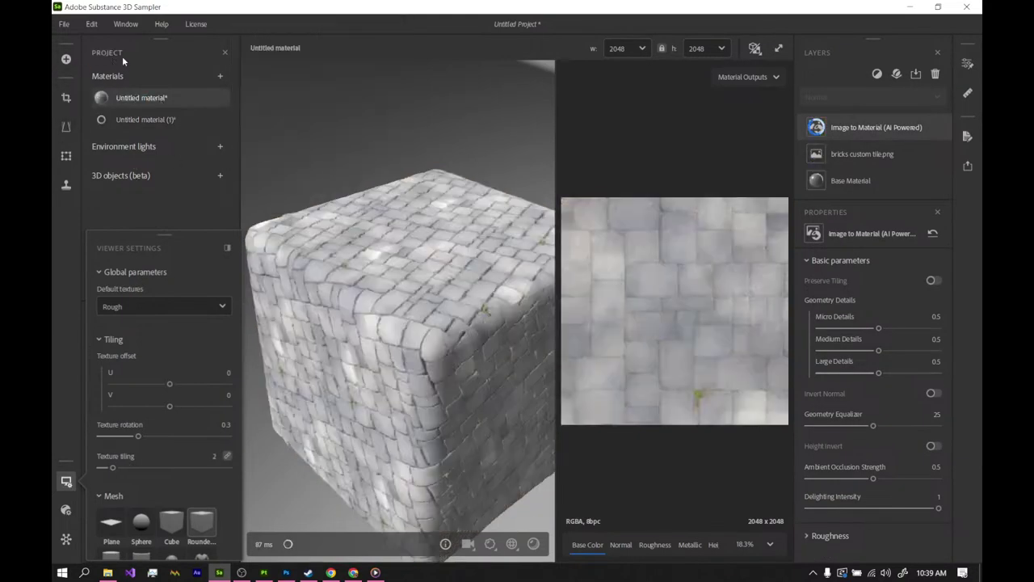
pyautogui.click(218, 77)
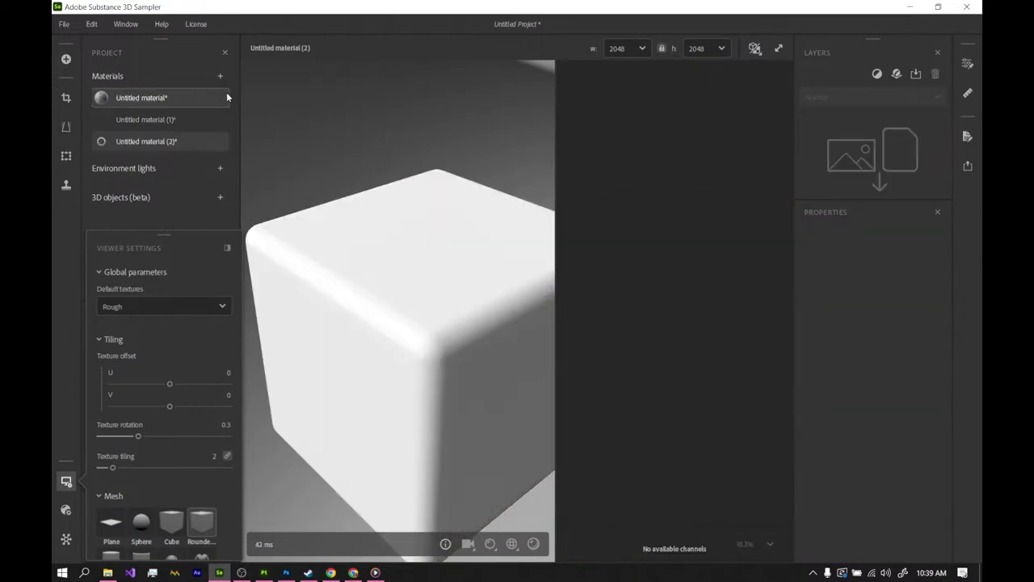
pyautogui.click(160, 97)
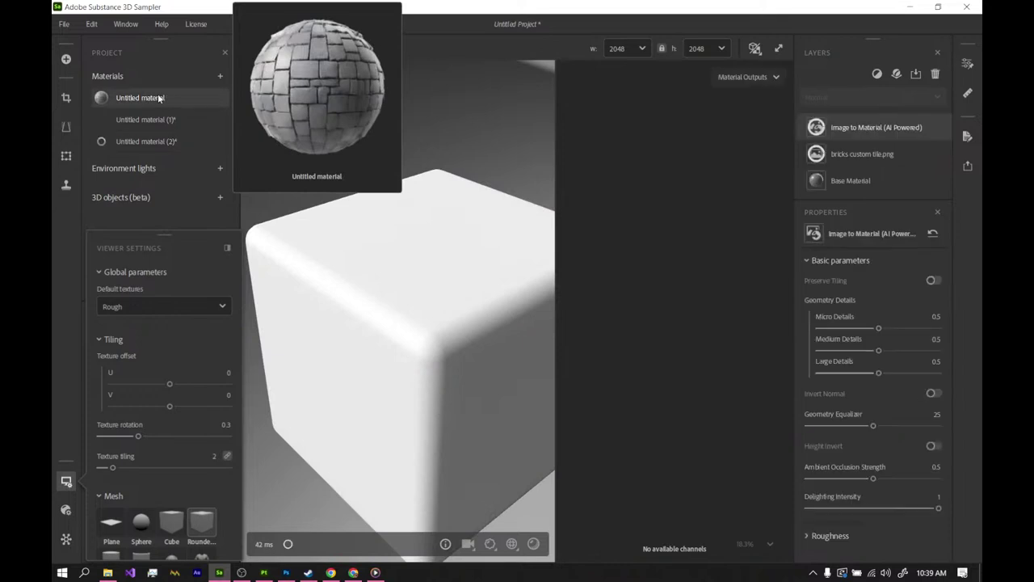
pyautogui.click(157, 142)
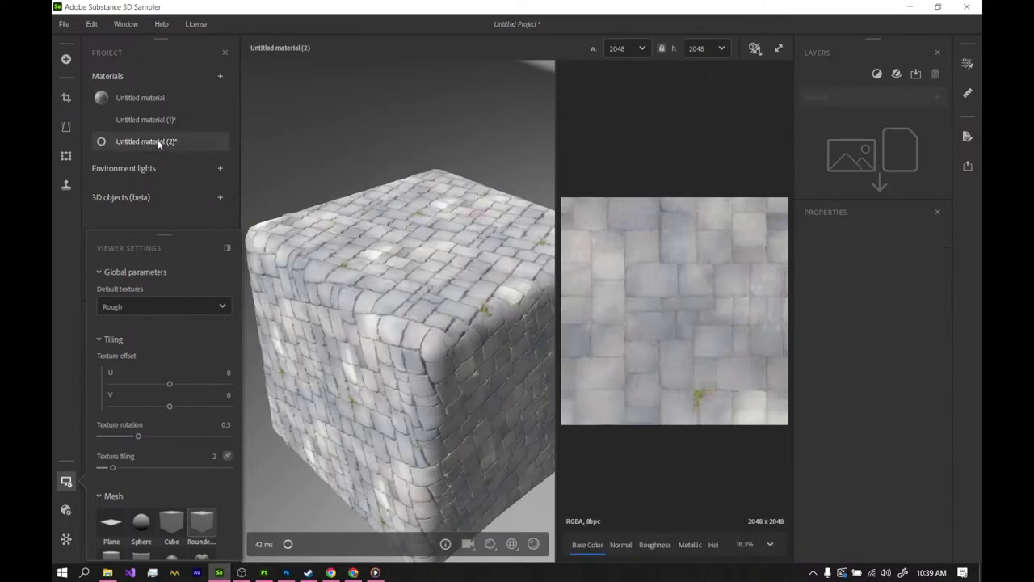
pyautogui.moveTo(158, 141)
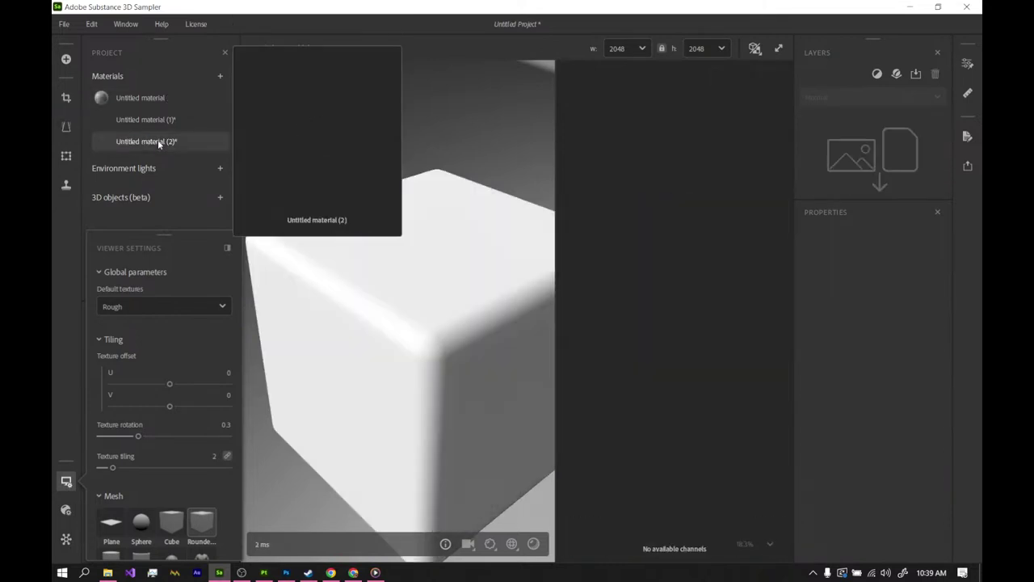
pyautogui.click(877, 74)
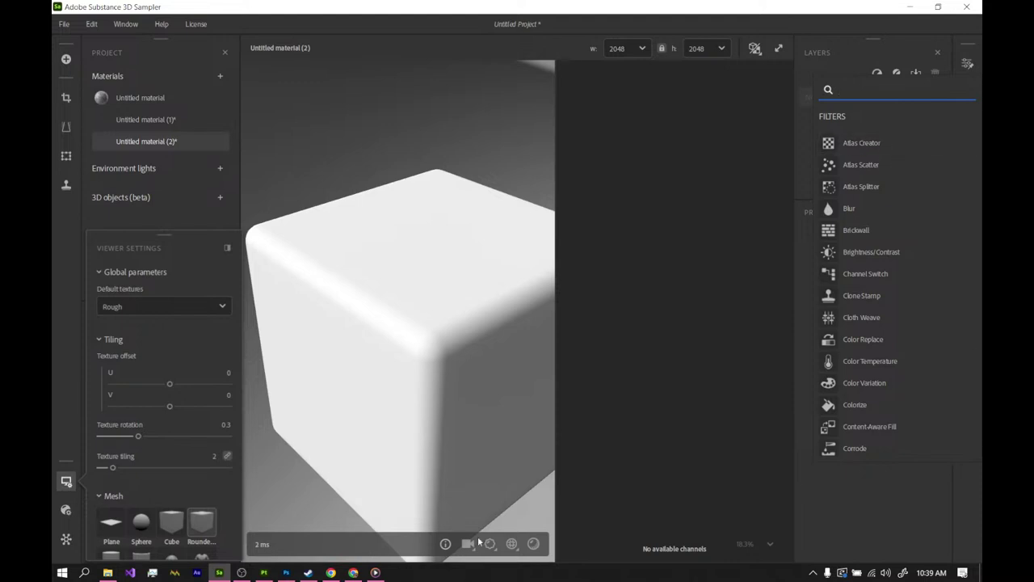
pyautogui.click(110, 573)
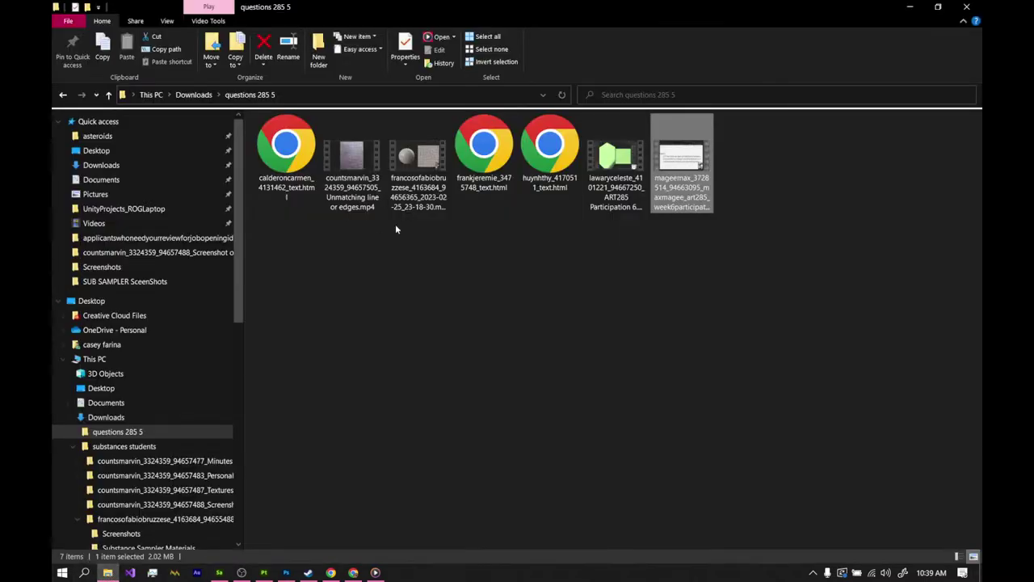
# Step: Peek into the Photos-001 (7) folder, then return to Downloads and scroll its list
pyautogui.click(144, 415)
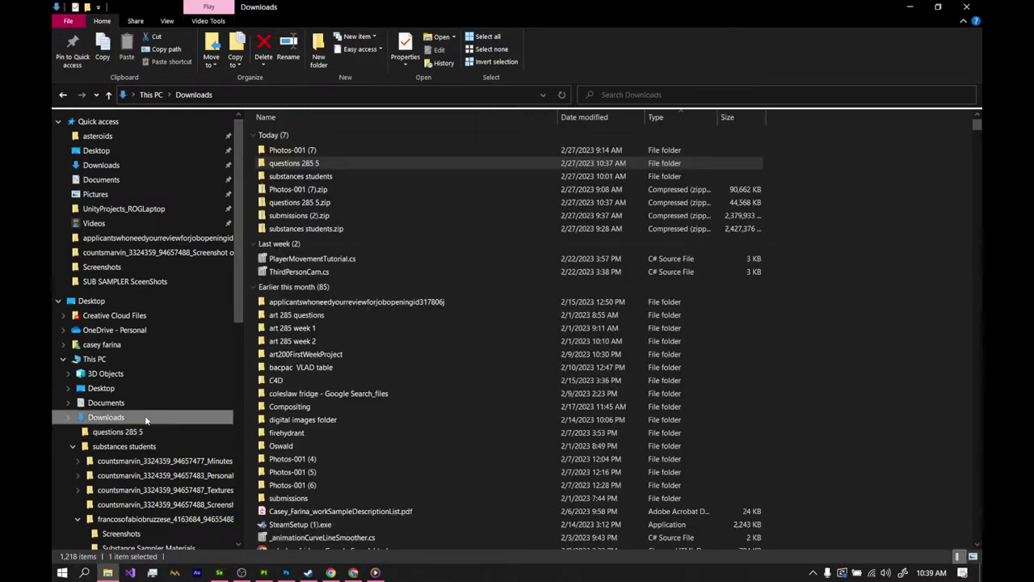
pyautogui.doubleClick(328, 147)
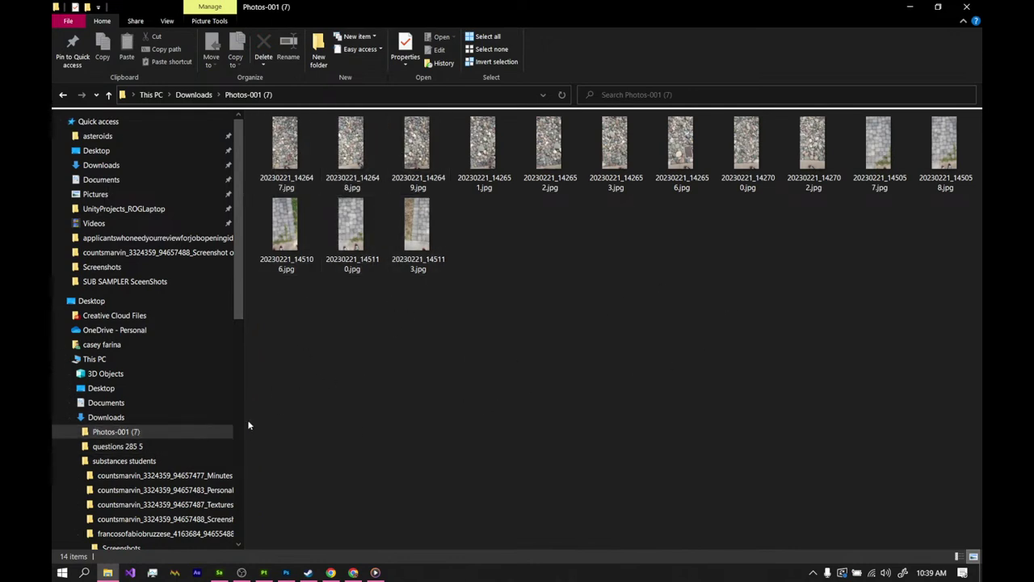
pyautogui.click(152, 95)
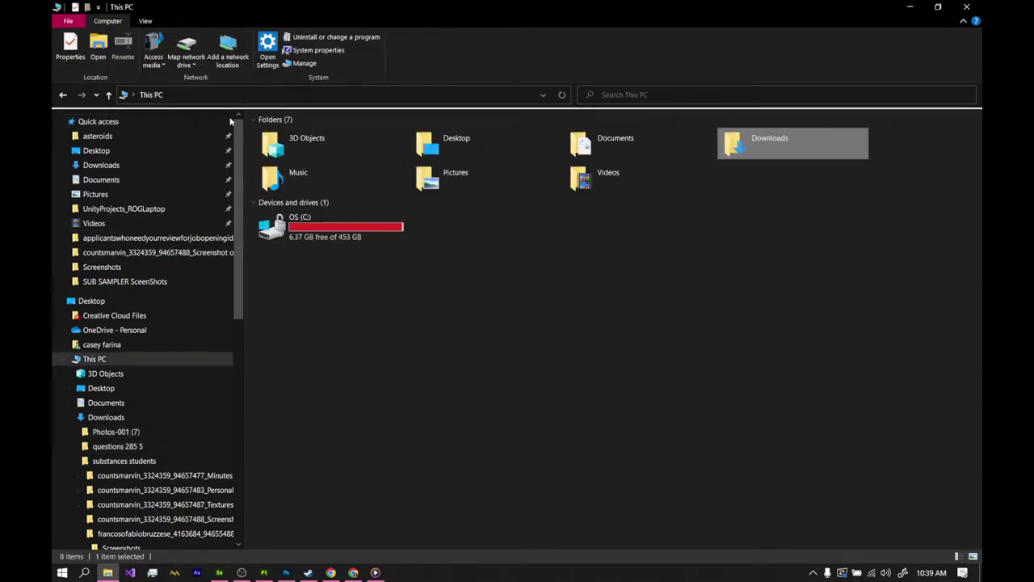
pyautogui.click(106, 417)
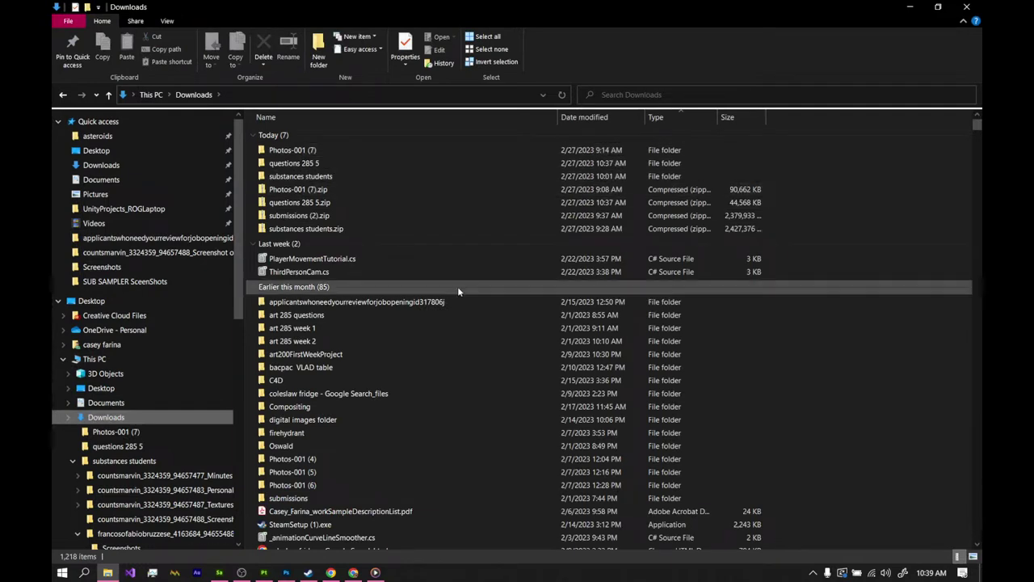
pyautogui.scroll(-2, 466, 296)
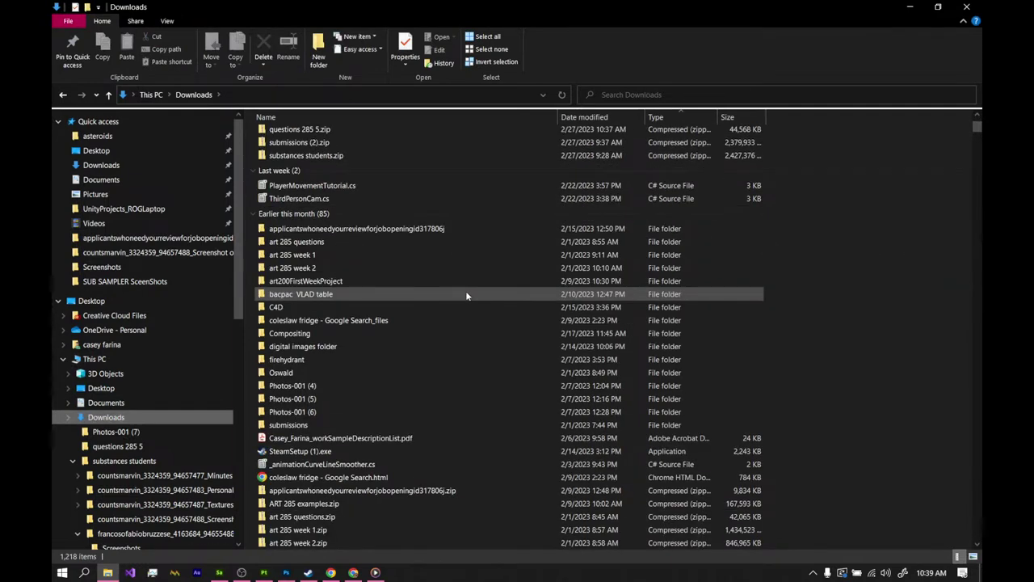
pyautogui.scroll(2, 466, 296)
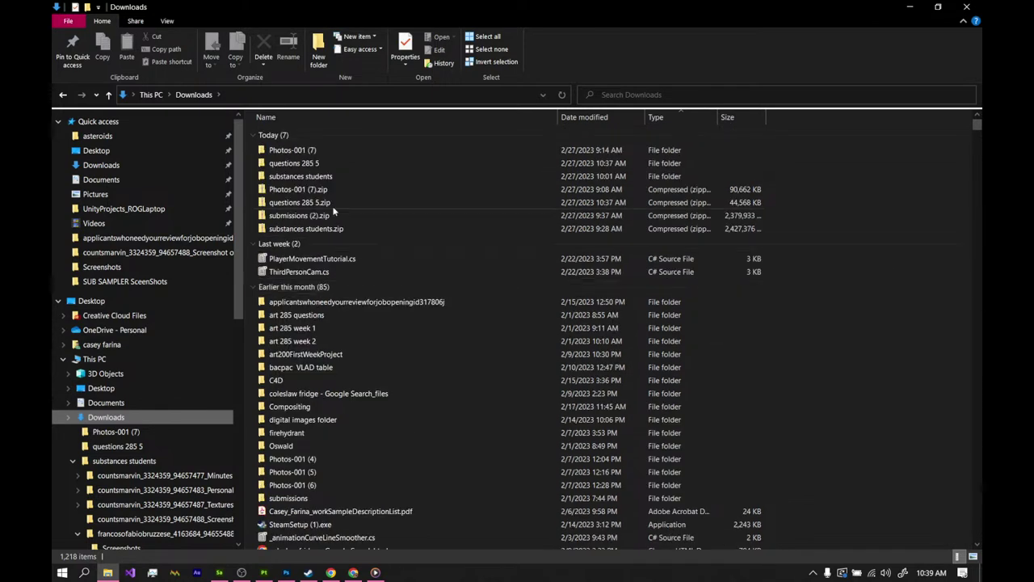
# Step: Search Google Images for 'stucko wall textures' in Chrome
pyautogui.moveTo(336, 573)
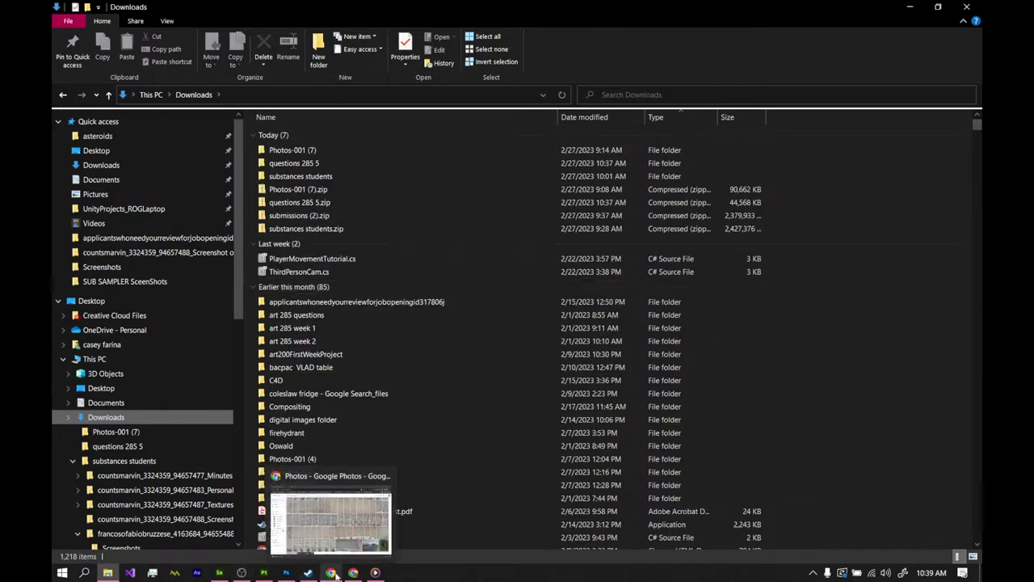
pyautogui.click(341, 546)
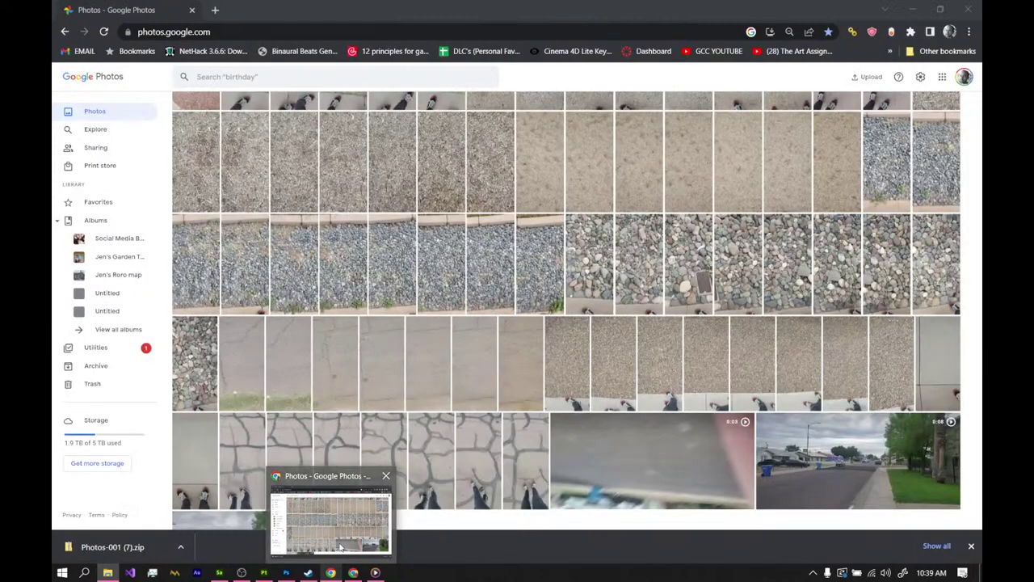
pyautogui.click(408, 31)
pyautogui.write('s')
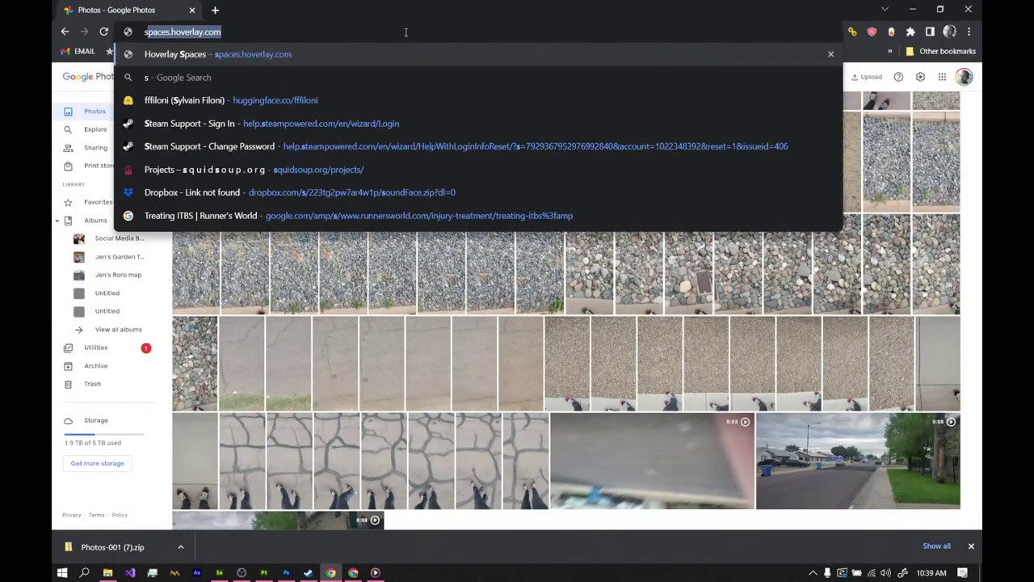
pyautogui.write('tucko wall')
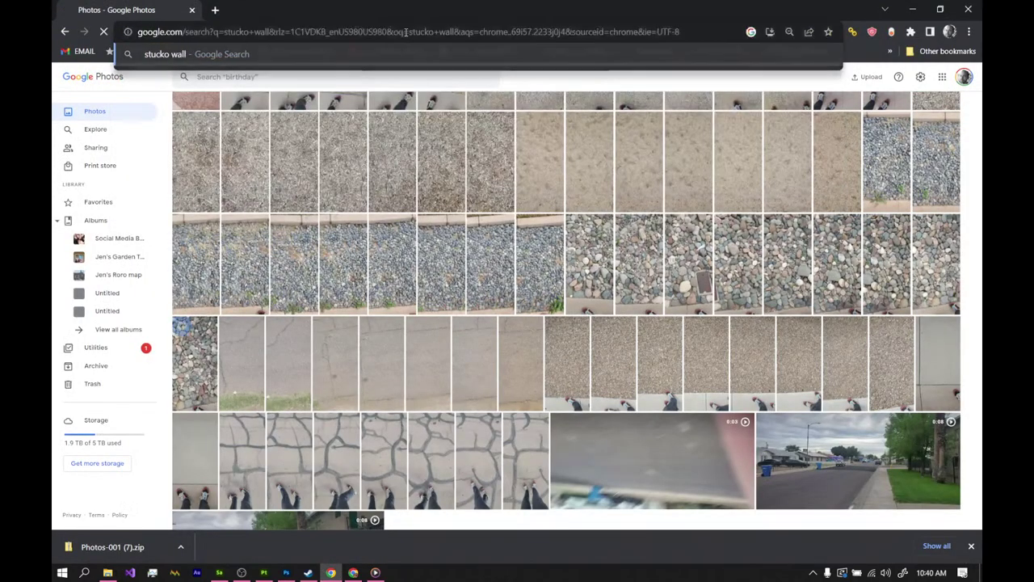
pyautogui.press('Return')
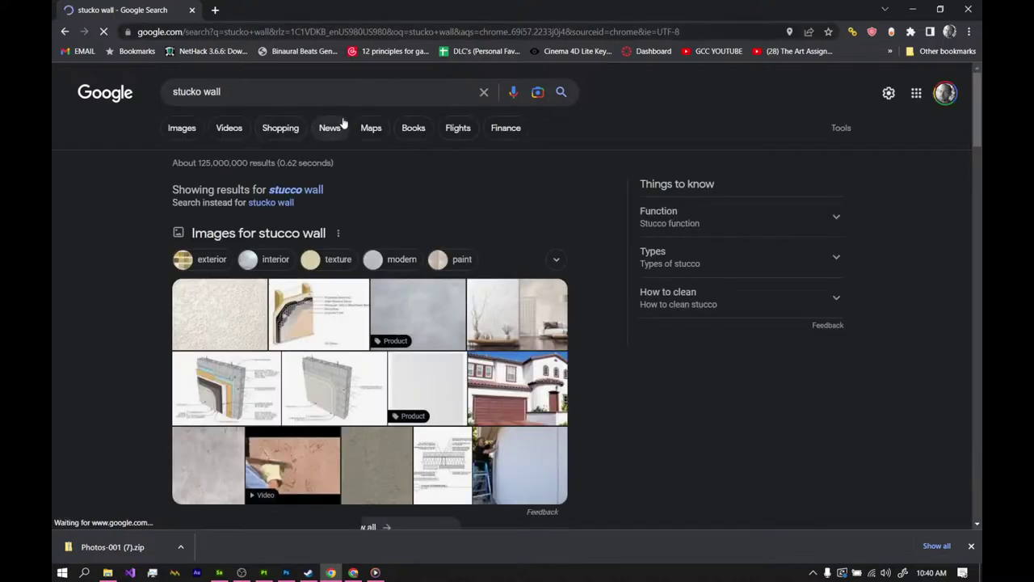
pyautogui.click(184, 135)
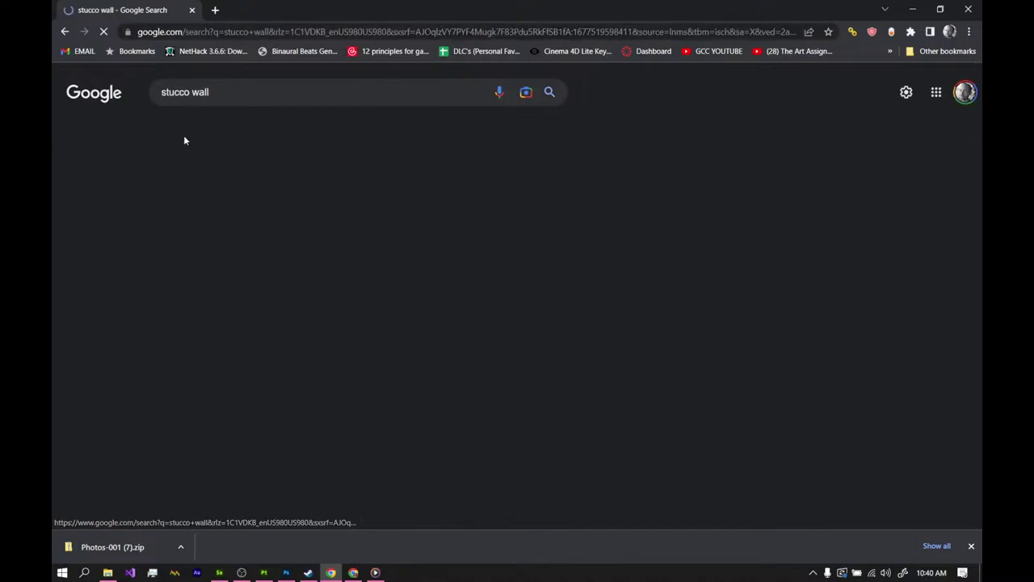
pyautogui.click(269, 96)
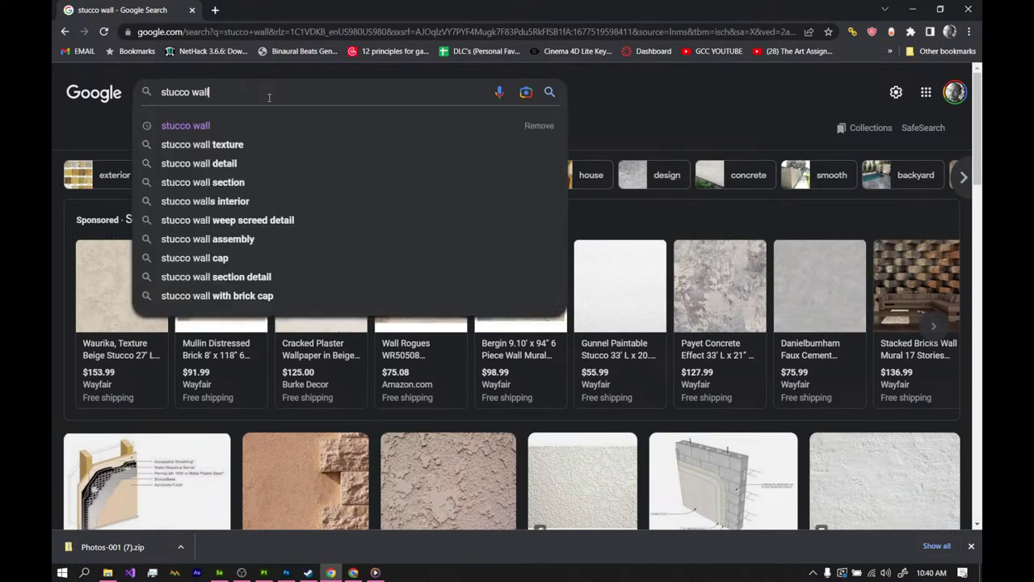
pyautogui.write('textures')
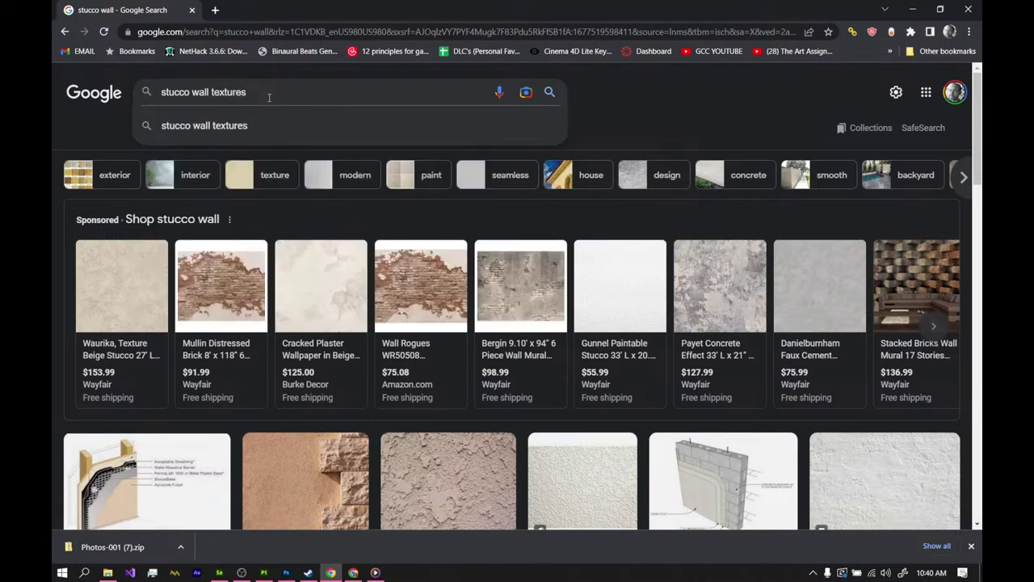
pyautogui.press('Return')
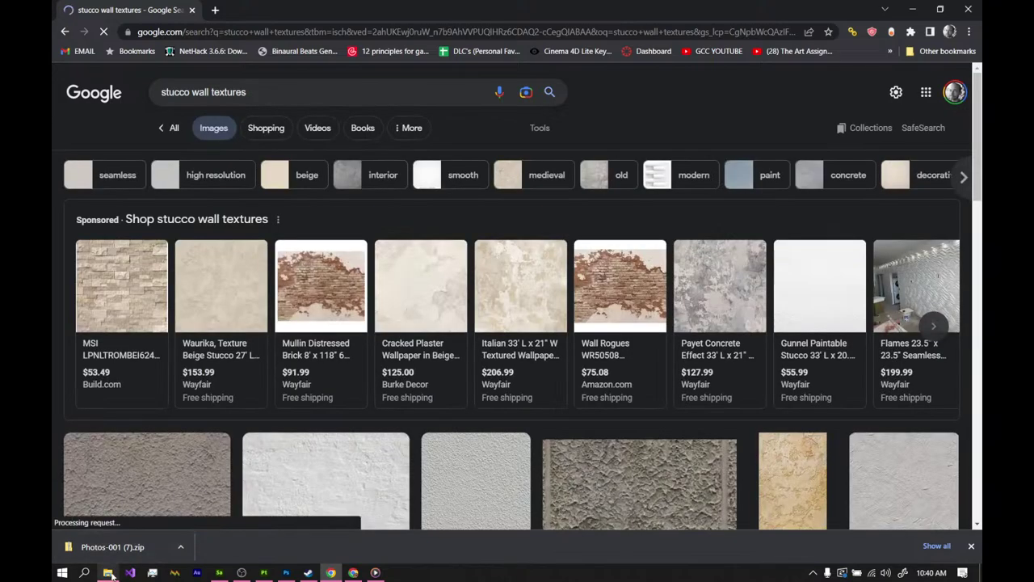
pyautogui.click(109, 572)
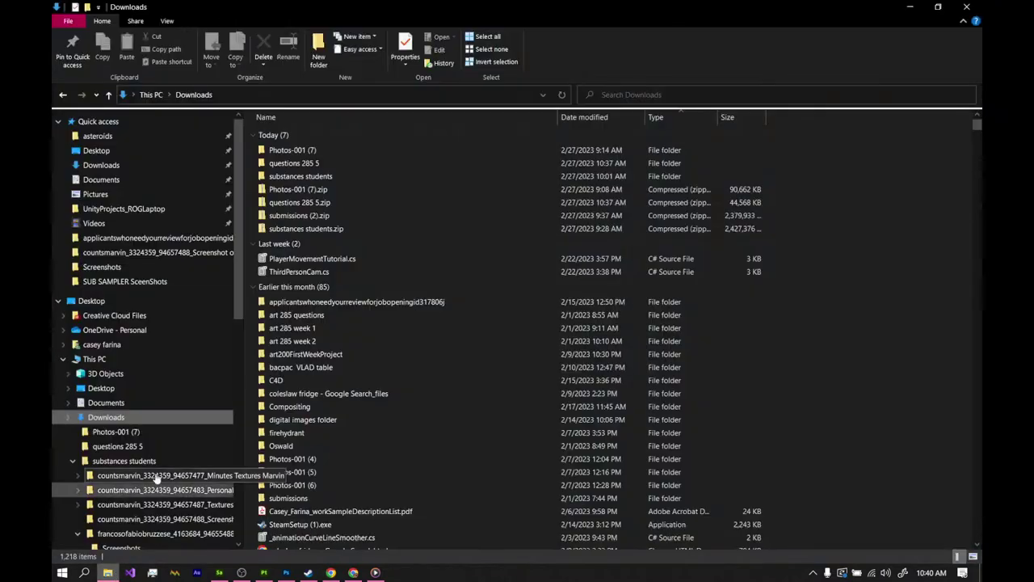
# Step: Browse the student's pavement and white wall texture folders in substances students
pyautogui.doubleClick(316, 179)
pyautogui.doubleClick(357, 151)
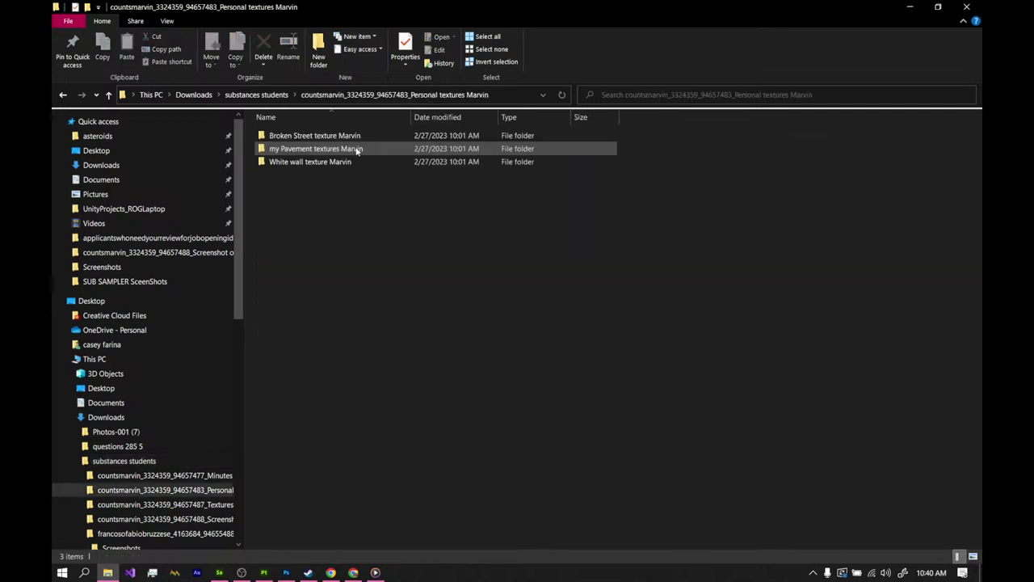
pyautogui.doubleClick(328, 150)
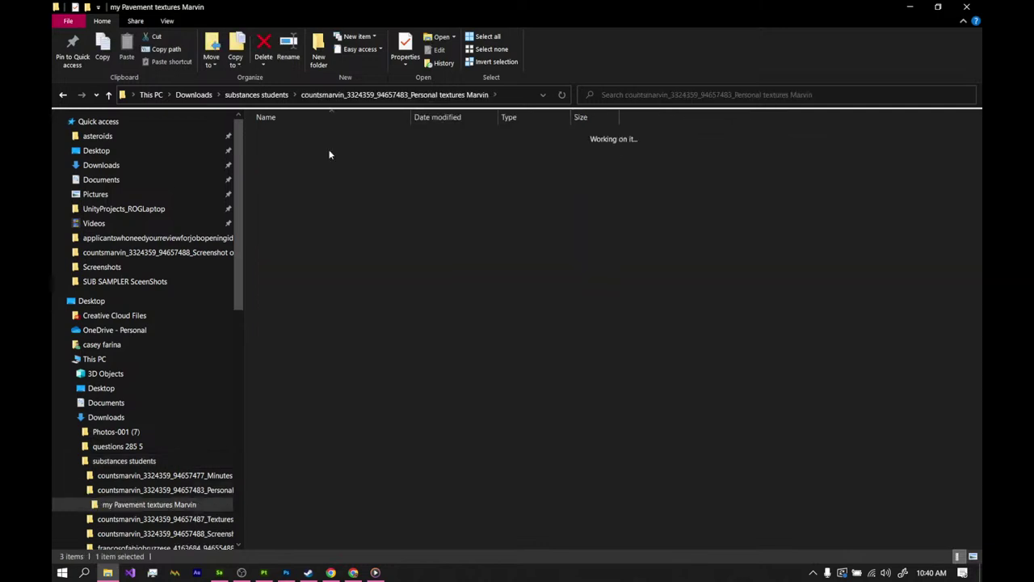
pyautogui.hotkey('alt', 'Left')
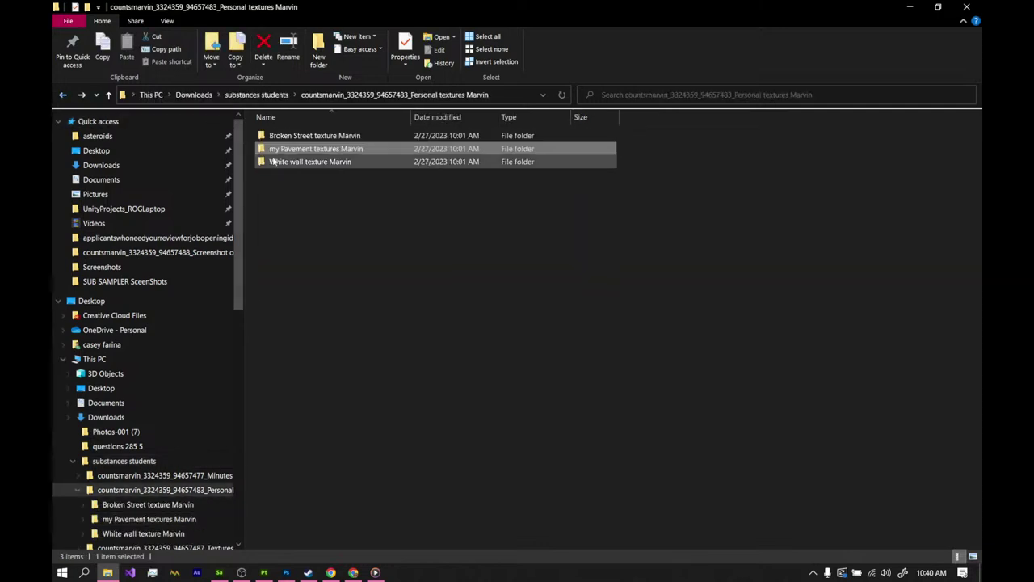
pyautogui.doubleClick(286, 162)
pyautogui.doubleClick(293, 136)
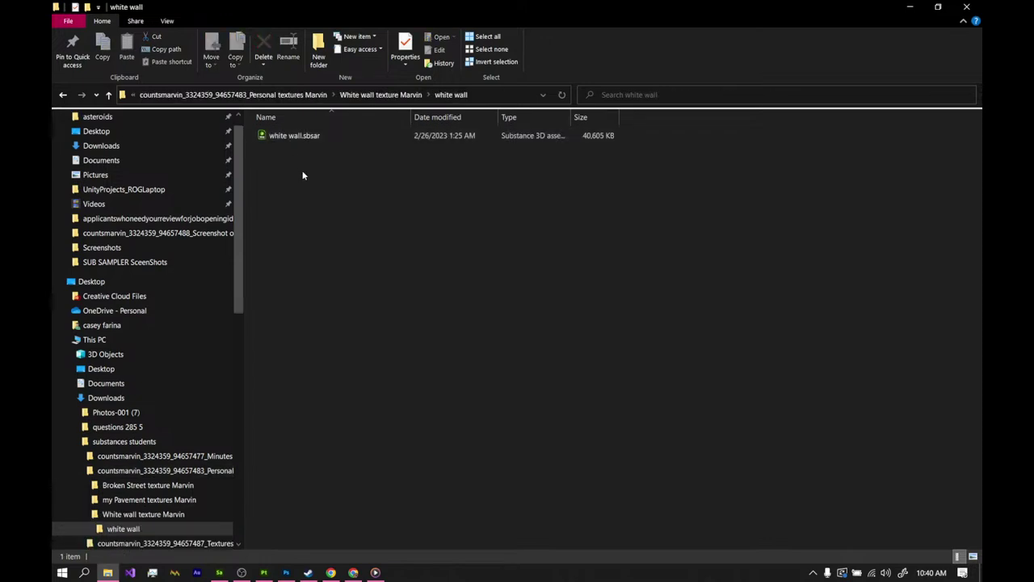
pyautogui.click(63, 94)
pyautogui.click(64, 95)
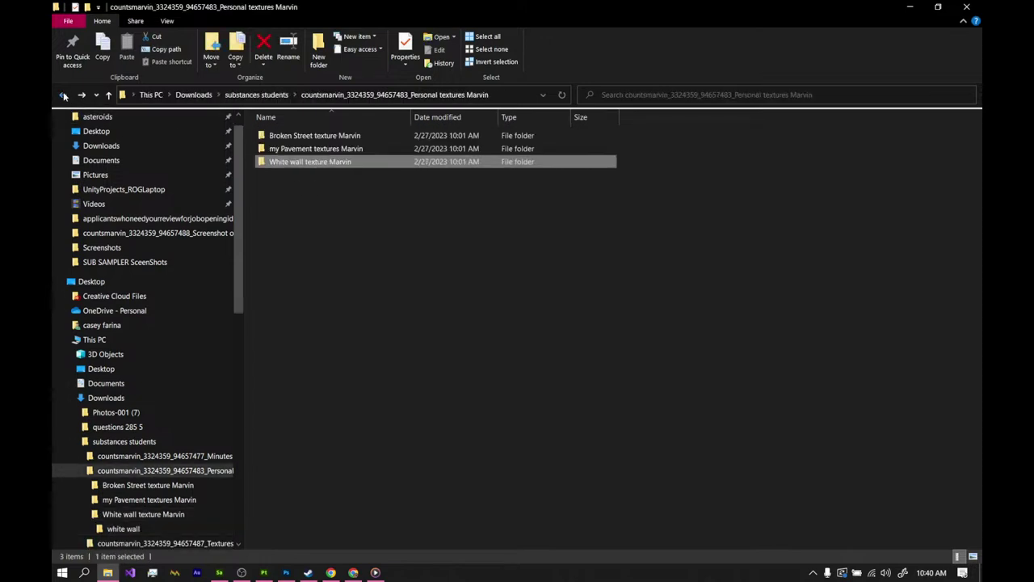
pyautogui.click(64, 95)
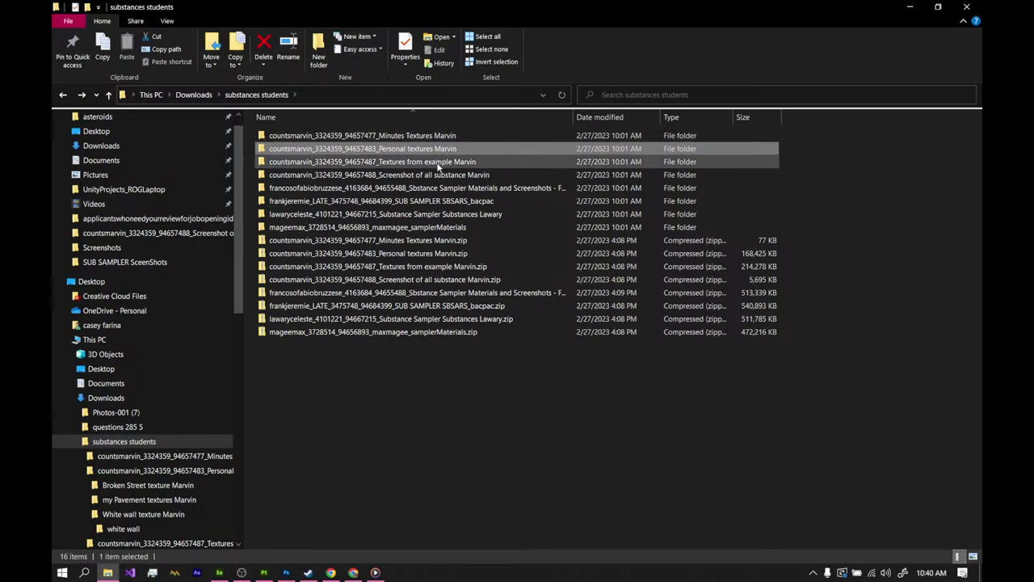
# Step: Check the example wall texture folder with Painted_Wall.sbsar, then select the Stone walkway texture Marvin folder
pyautogui.doubleClick(437, 165)
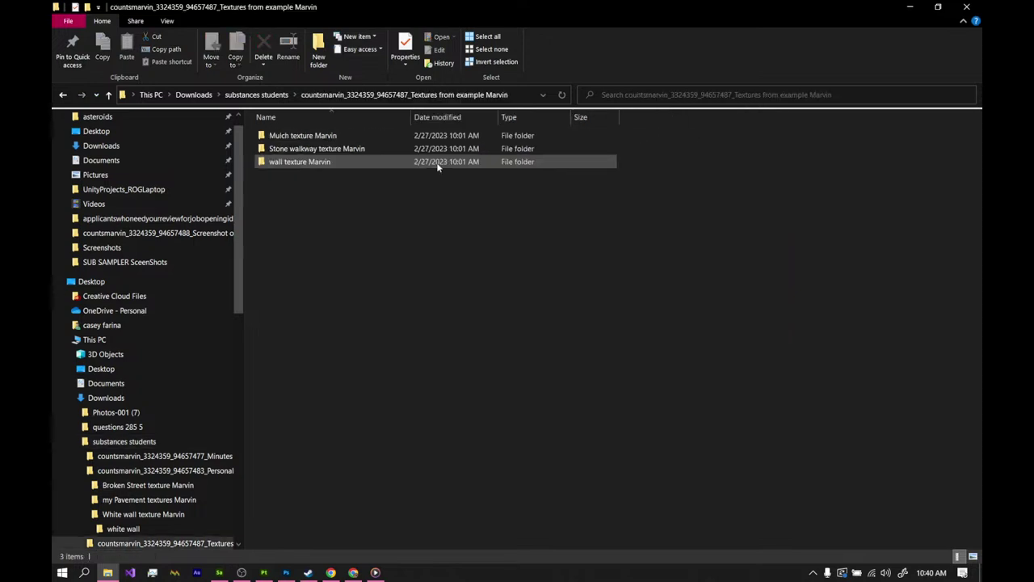
pyautogui.doubleClick(325, 163)
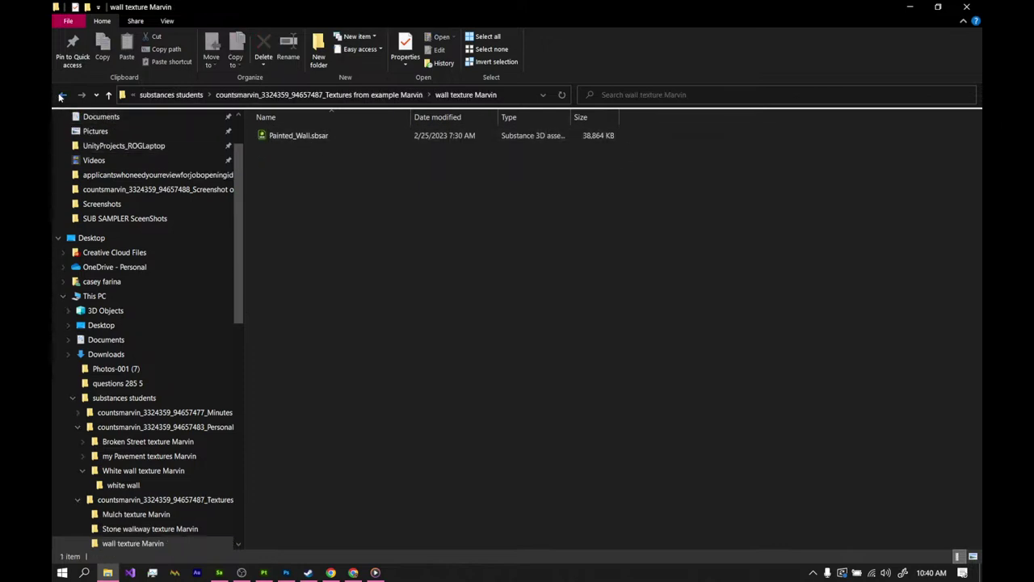
pyautogui.click(62, 95)
pyautogui.click(317, 149)
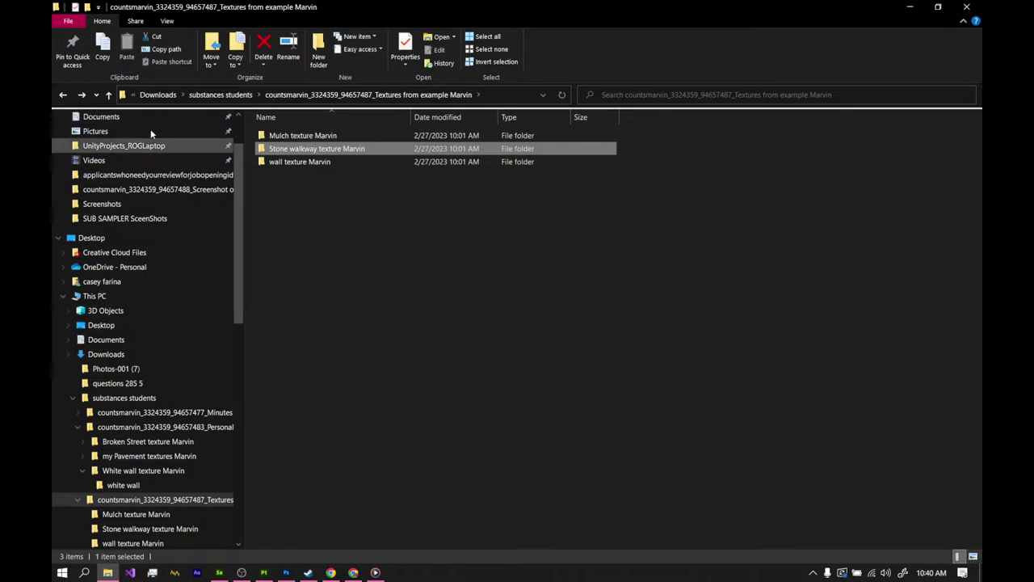
pyautogui.click(107, 572)
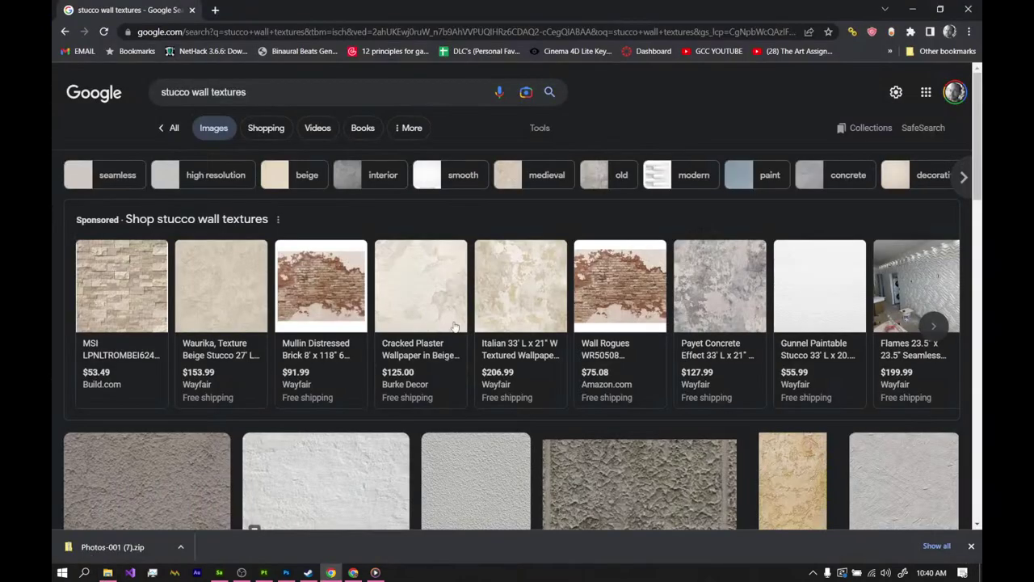
# Step: Preview the SketchUp Texture Club stucco image, start saving it, then cancel
pyautogui.scroll(-2, 452, 388)
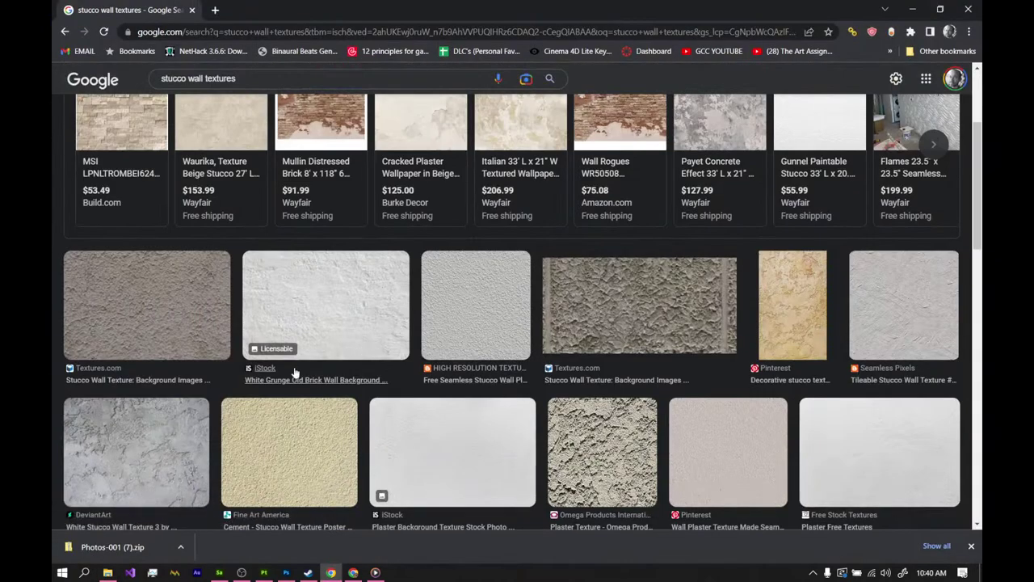
pyautogui.scroll(2, 267, 387)
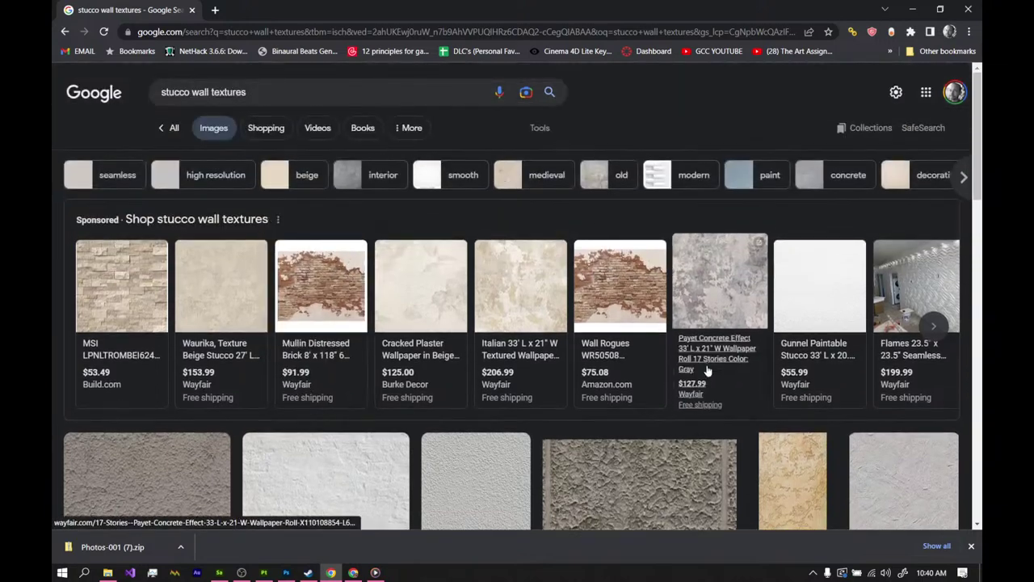
pyautogui.scroll(-2, 711, 339)
pyautogui.scroll(-4, 888, 396)
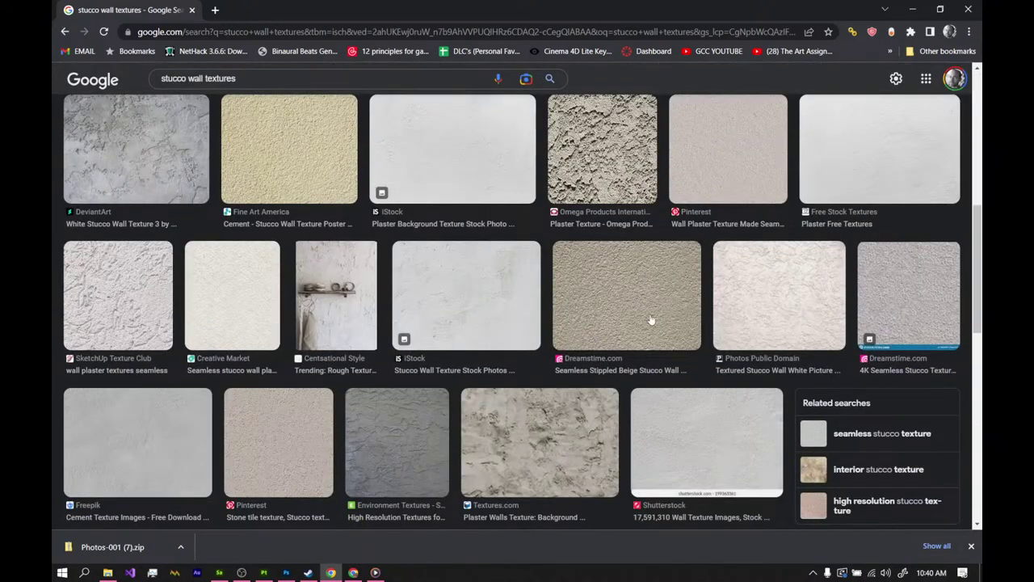
pyautogui.click(137, 324)
pyautogui.rightClick(753, 253)
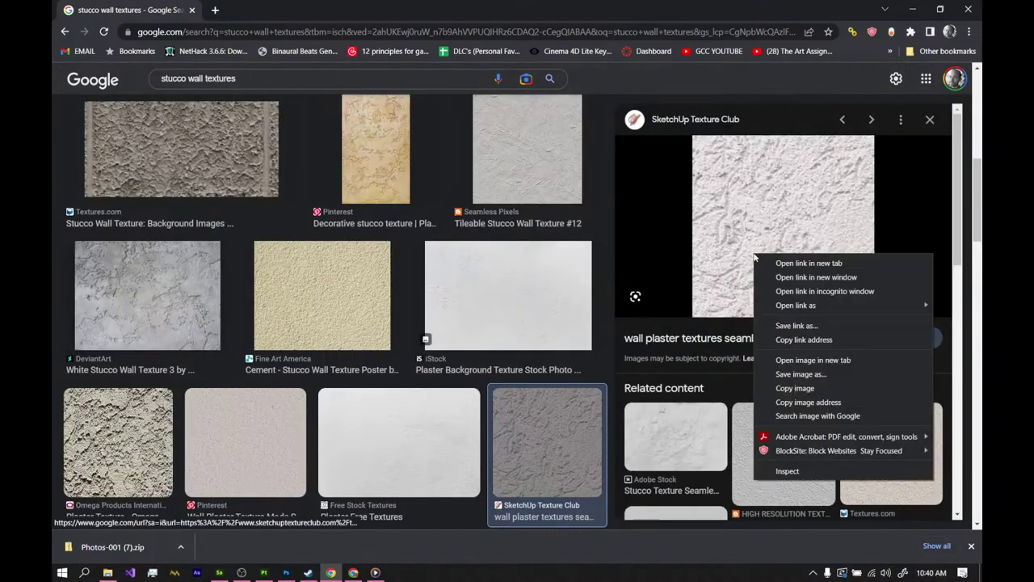
pyautogui.click(800, 374)
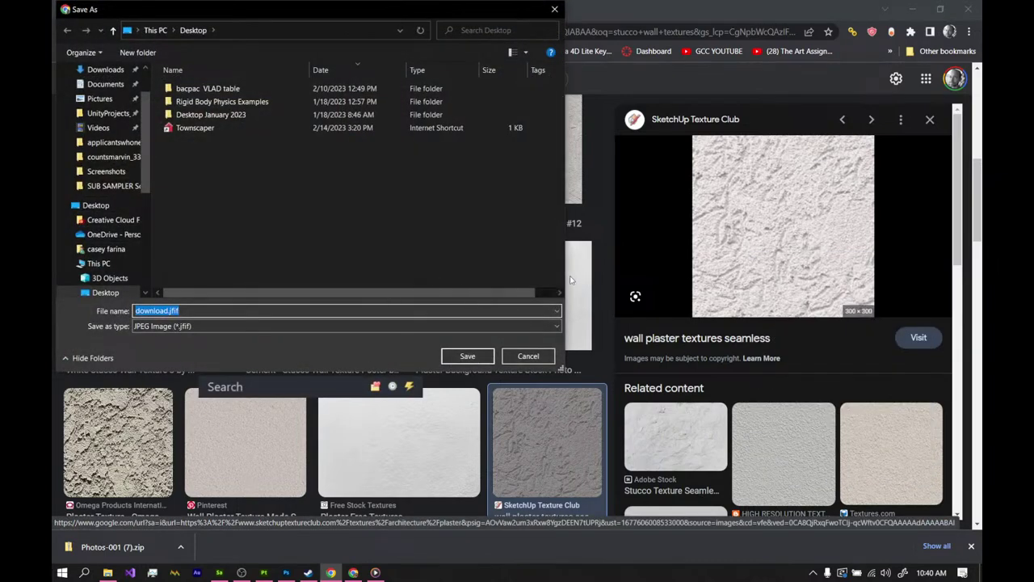
pyautogui.click(526, 358)
# Step: Save the Dreamstime beige stucco image as a JPG to the Desktop and minimize Chrome
pyautogui.scroll(-2, 277, 415)
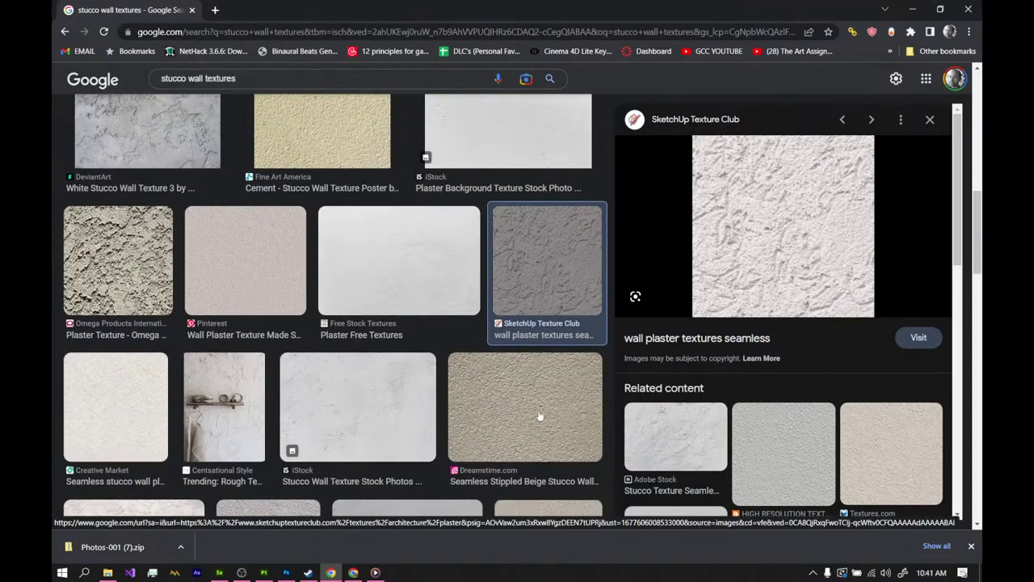
pyautogui.click(539, 415)
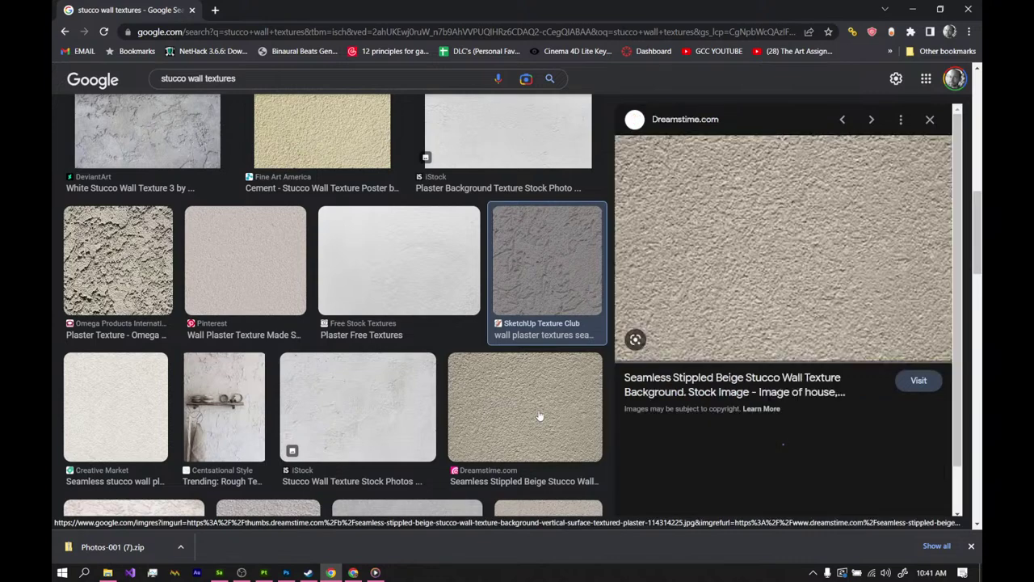
pyautogui.rightClick(746, 267)
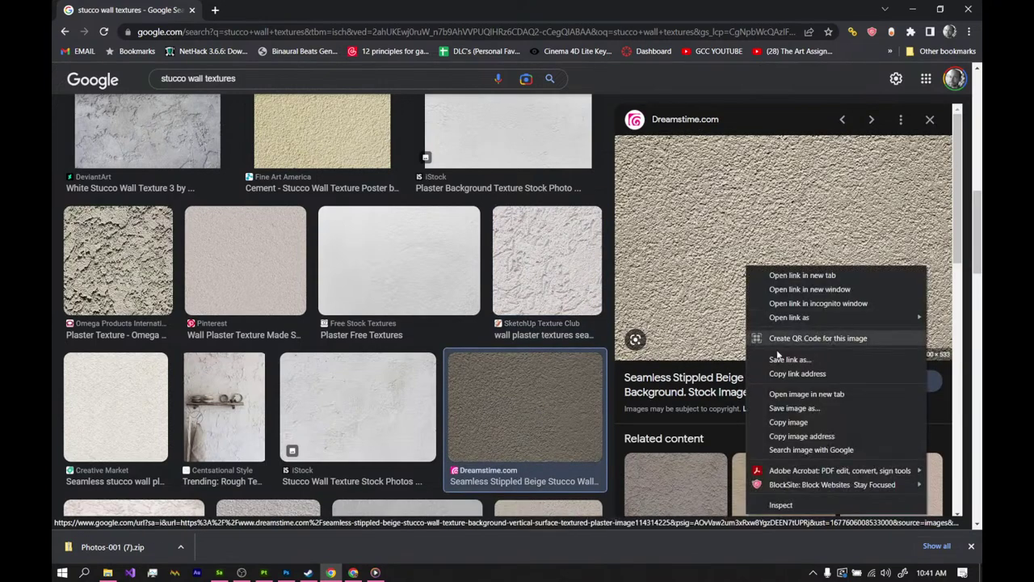
pyautogui.click(794, 405)
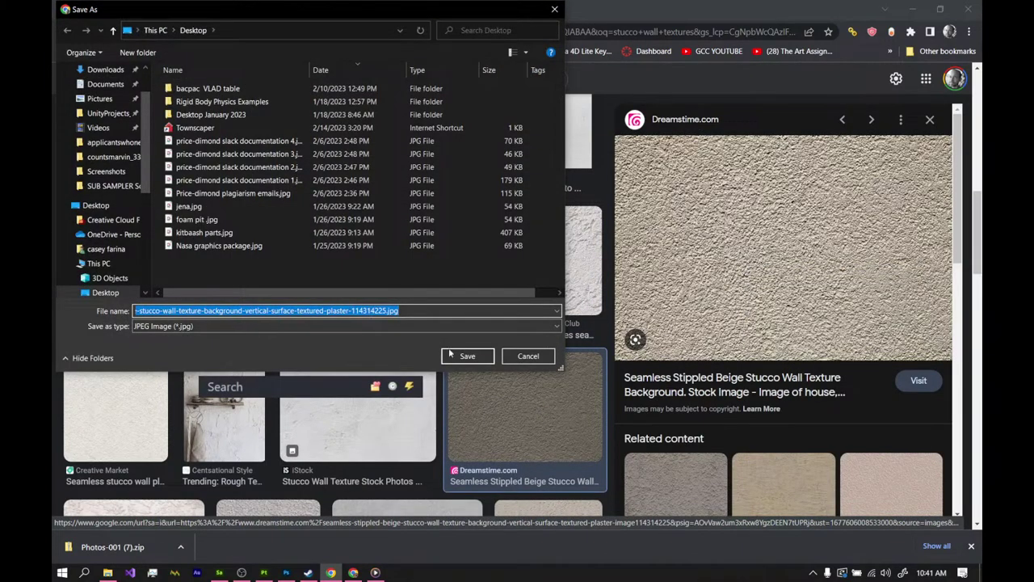
pyautogui.scroll(1, 130, 101)
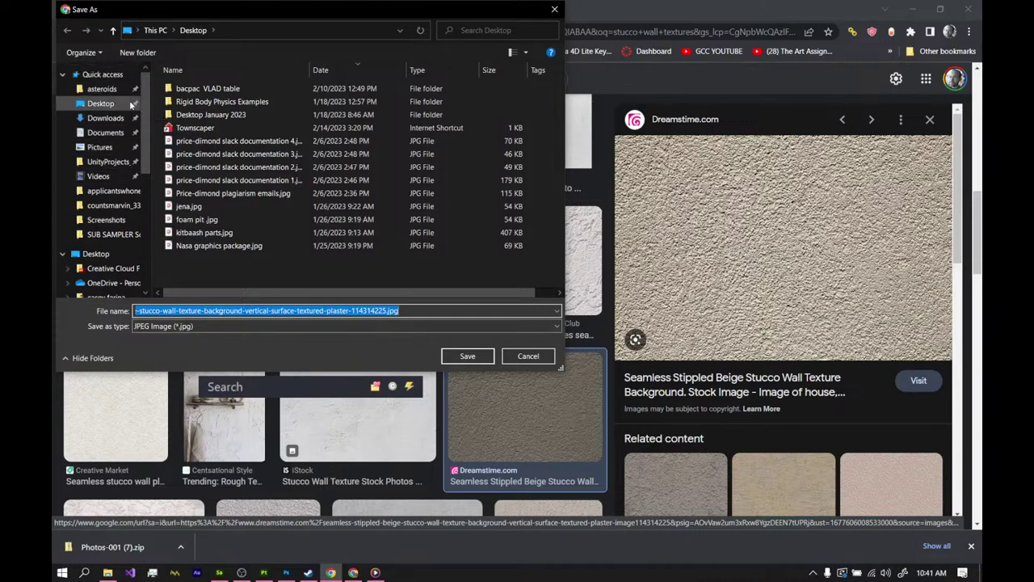
pyautogui.click(121, 103)
pyautogui.click(467, 357)
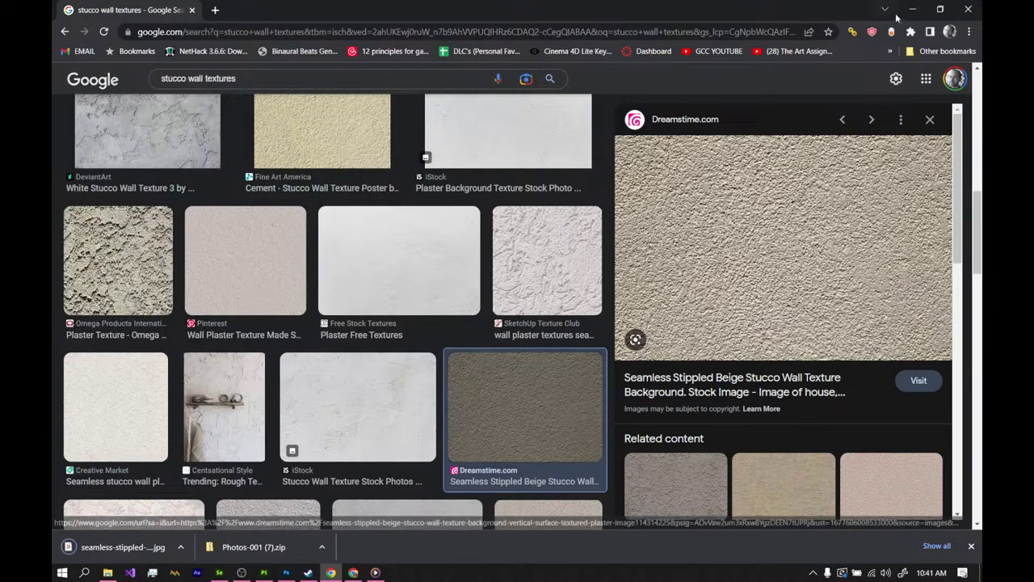
pyautogui.click(912, 9)
pyautogui.click(108, 572)
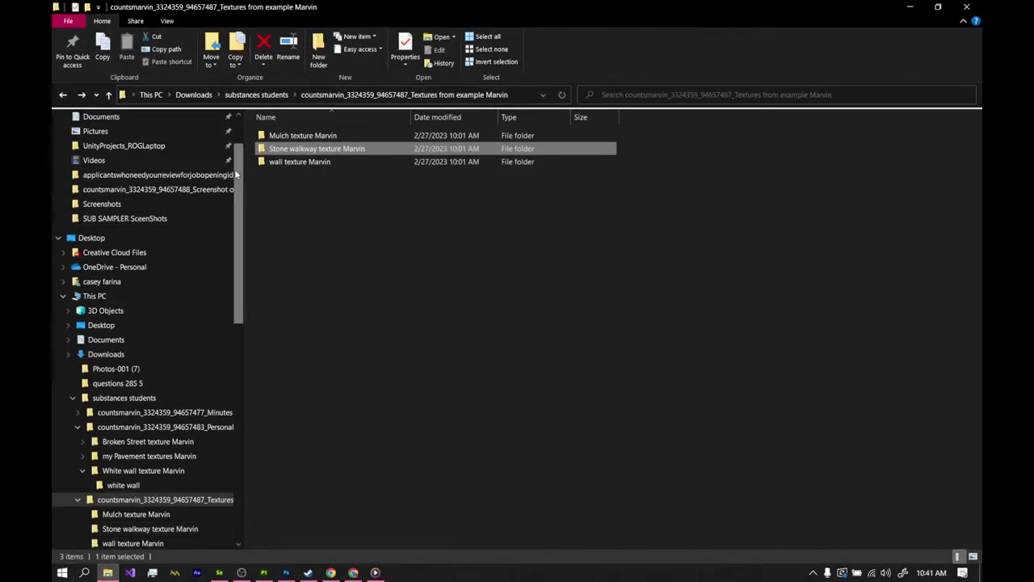
# Step: List the Desktop newest first, select the beige stucco JPG, and shrink the Explorer window
pyautogui.scroll(2, 102, 132)
pyautogui.click(76, 151)
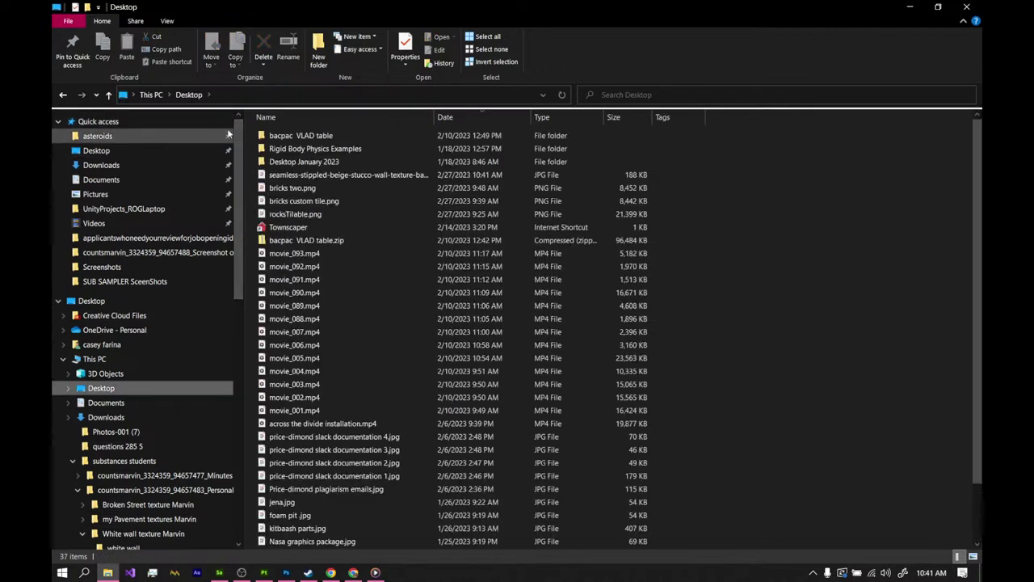
pyautogui.click(474, 118)
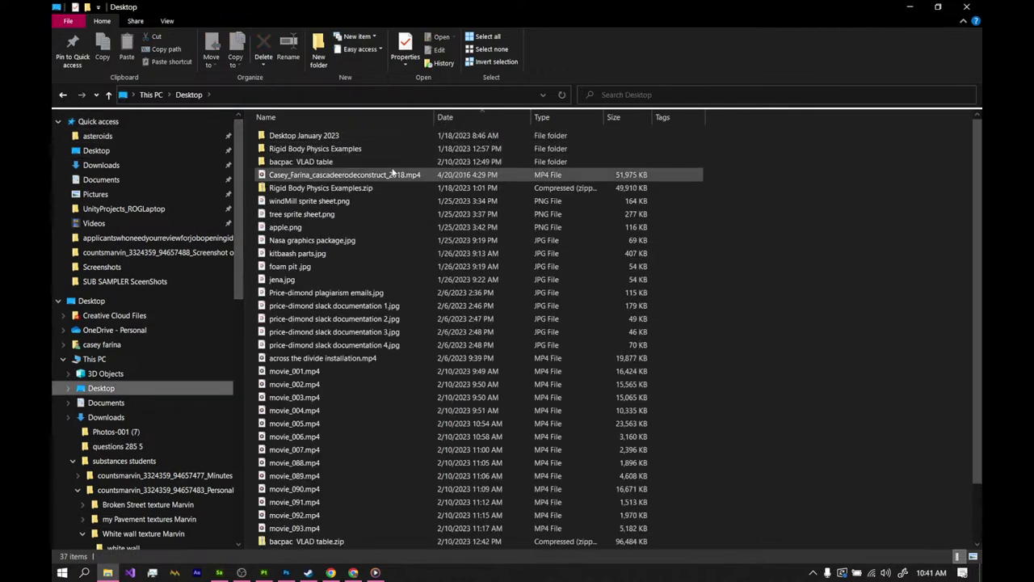
pyautogui.click(461, 120)
pyautogui.click(372, 175)
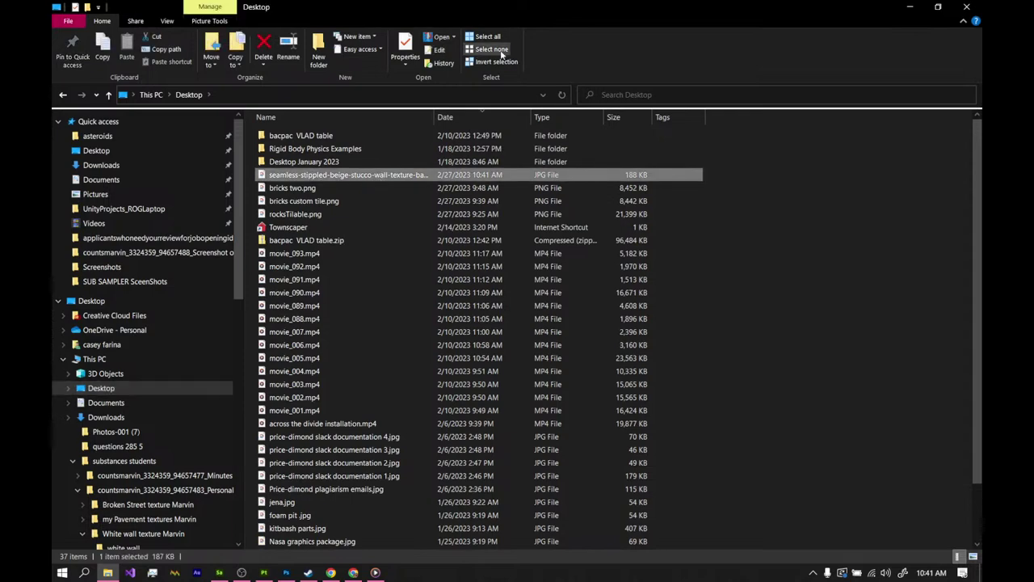
pyautogui.moveTo(542, 20); pyautogui.dragTo(666, 311)
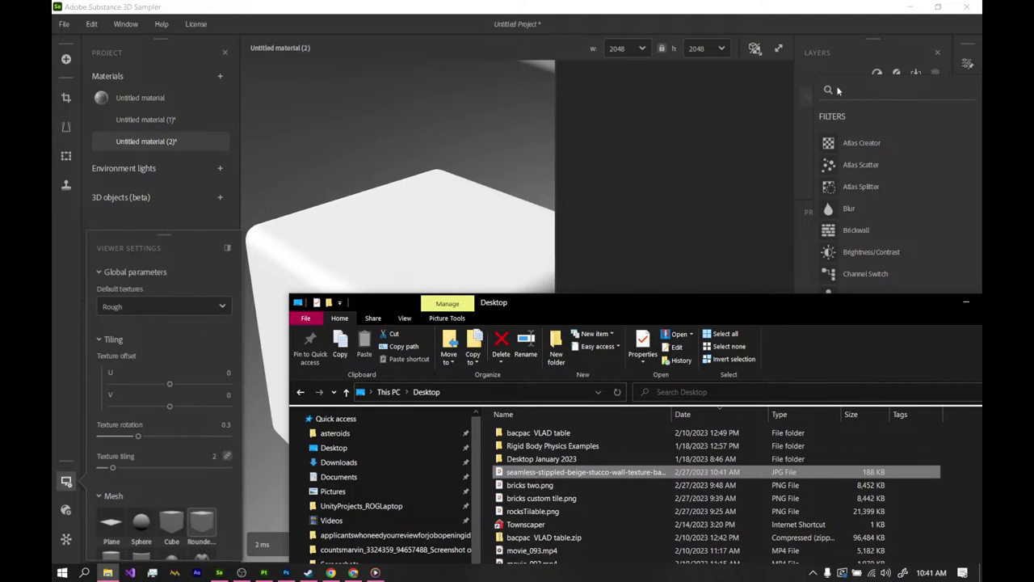
# Step: Import the stucco JPG into Sampler with the Image to material (AI Powered) template
pyautogui.click(843, 47)
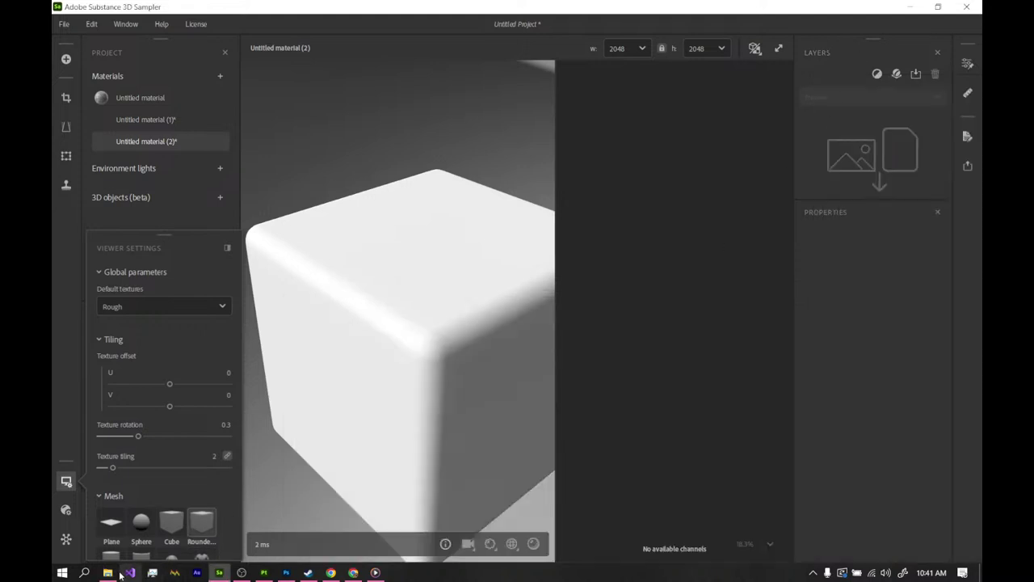
pyautogui.click(109, 572)
pyautogui.moveTo(522, 472); pyautogui.dragTo(862, 167)
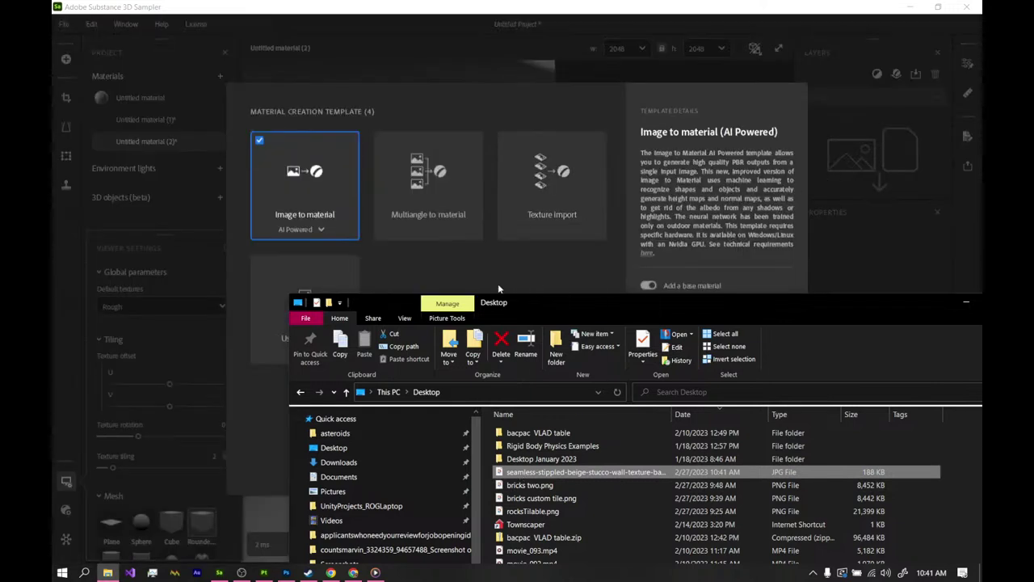
pyautogui.click(498, 283)
pyautogui.click(768, 472)
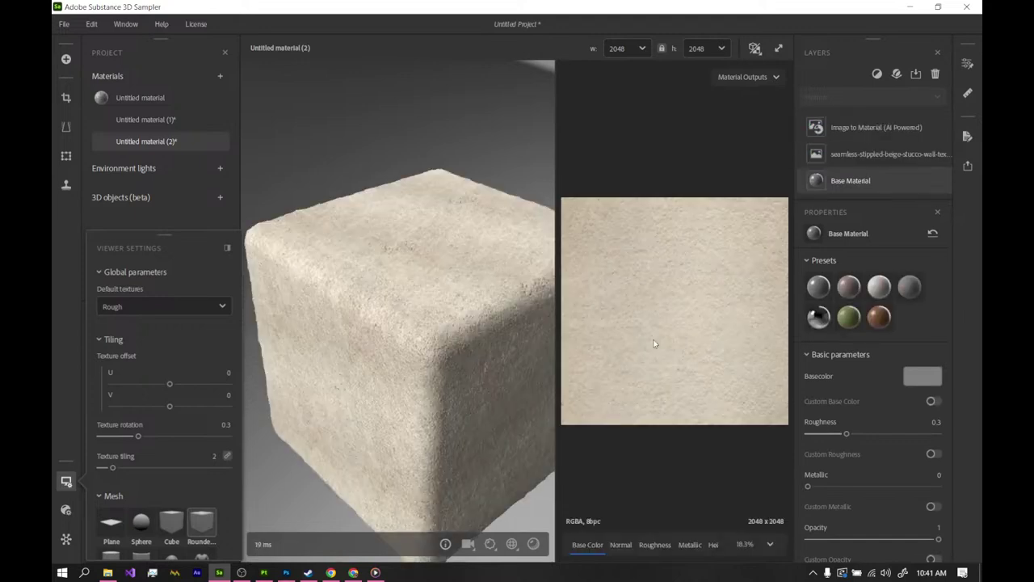
pyautogui.click(879, 74)
pyautogui.write('flo')
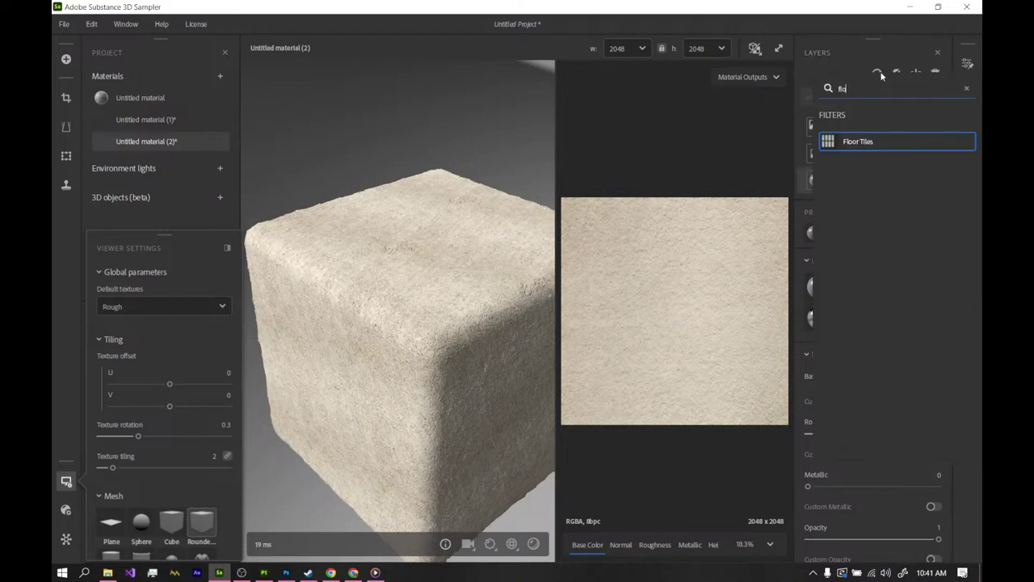
pyautogui.write('o')
pyautogui.click(849, 143)
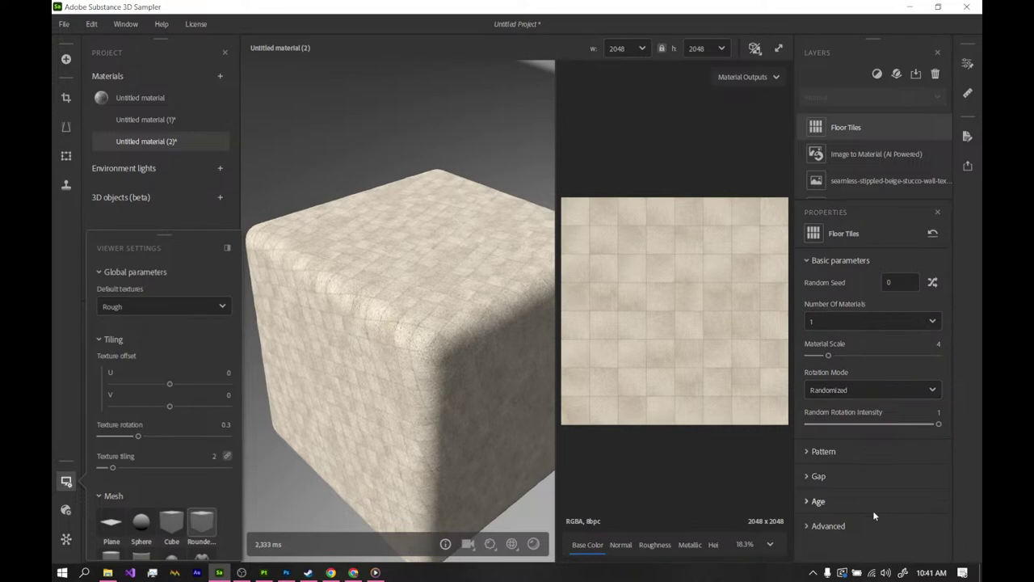
pyautogui.click(823, 451)
pyautogui.scroll(-1, 800, 467)
pyautogui.scroll(-2, 800, 467)
pyautogui.click(841, 346)
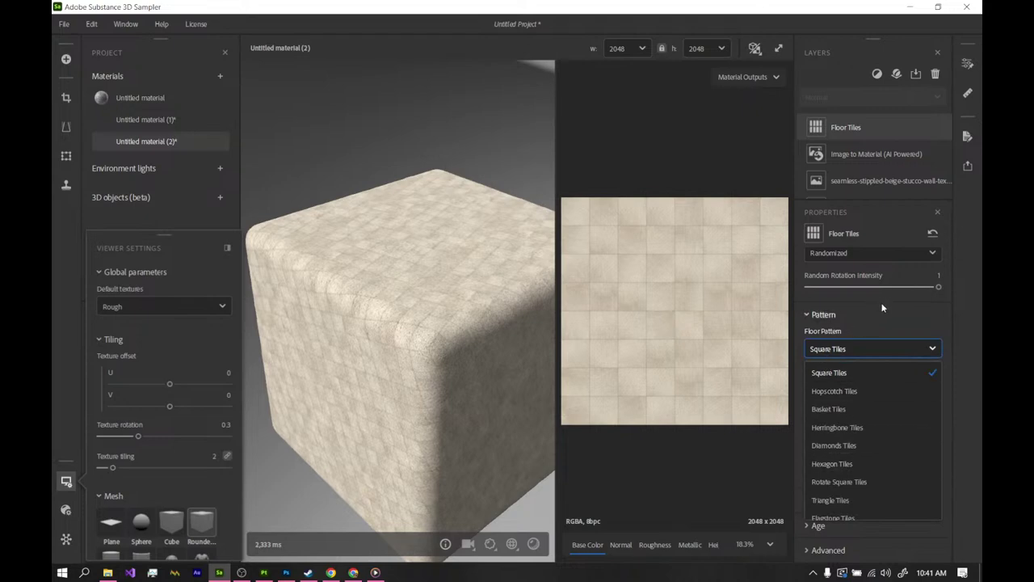
pyautogui.click(832, 372)
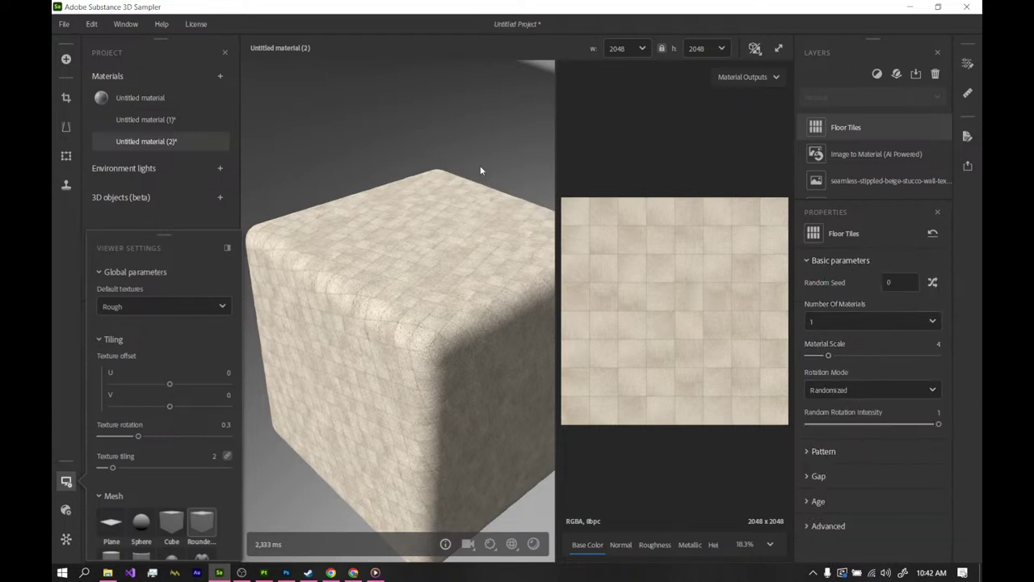
pyautogui.moveTo(557, 177); pyautogui.dragTo(410, 179)
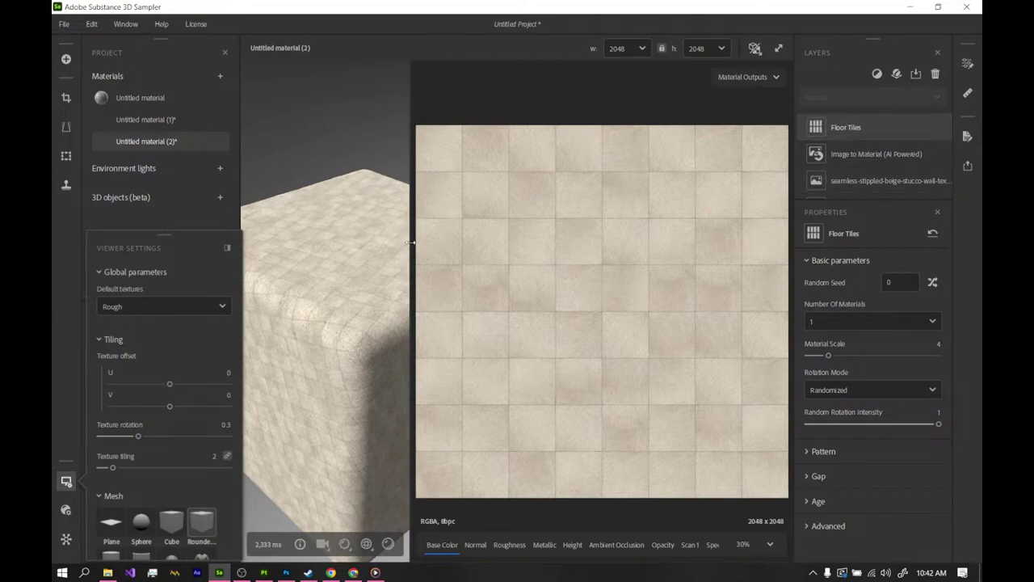
pyautogui.moveTo(410, 241); pyautogui.dragTo(517, 242)
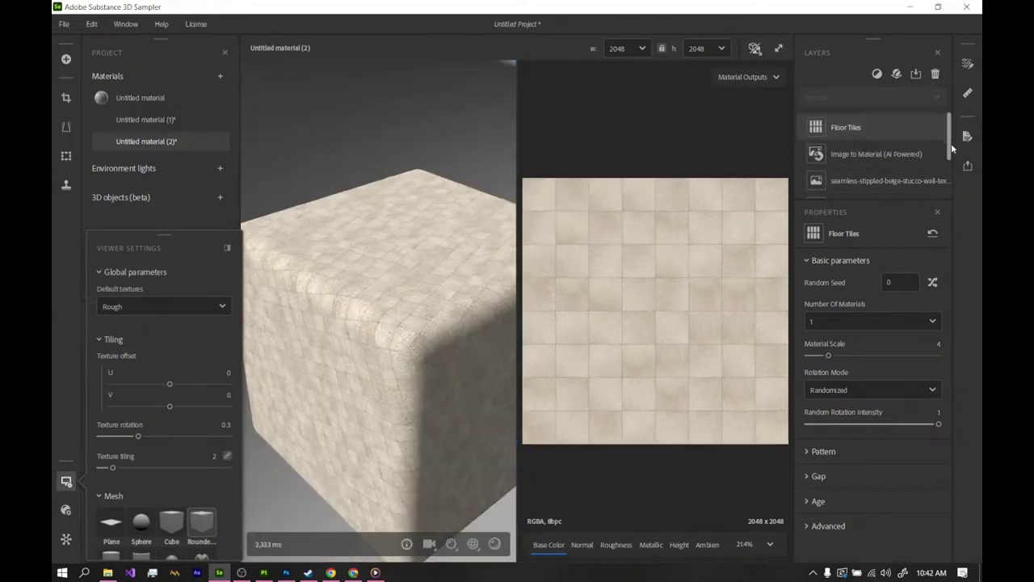
pyautogui.click(943, 128)
pyautogui.click(943, 128)
pyautogui.click(943, 128)
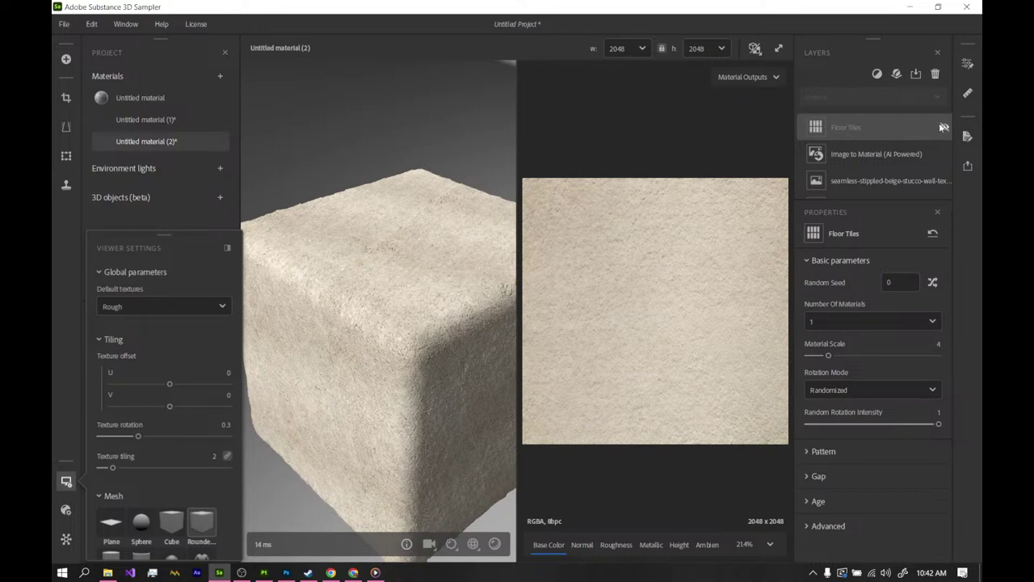
pyautogui.click(939, 127)
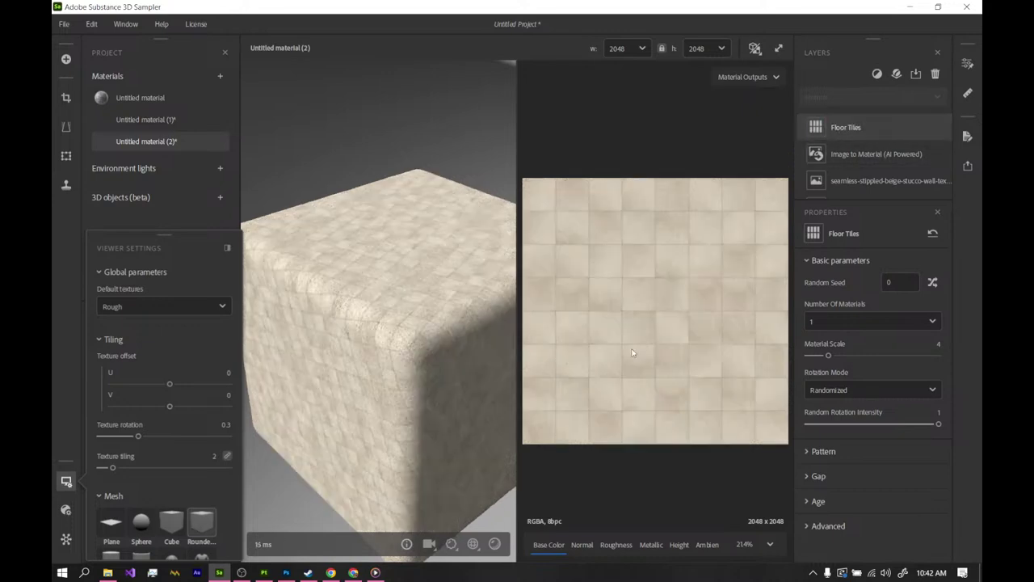
pyautogui.scroll(5, 326, 305)
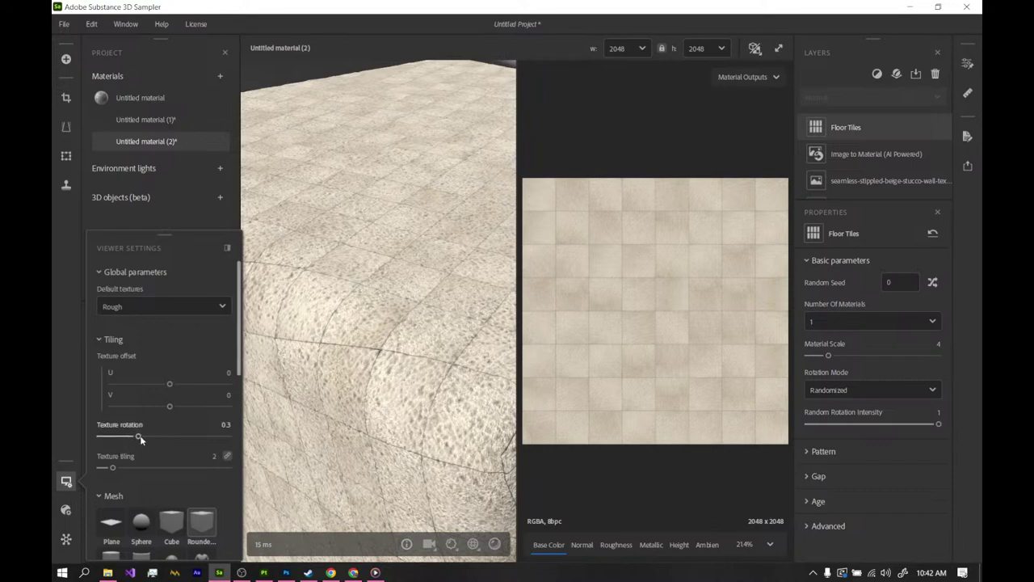
pyautogui.moveTo(130, 441); pyautogui.dragTo(97, 440)
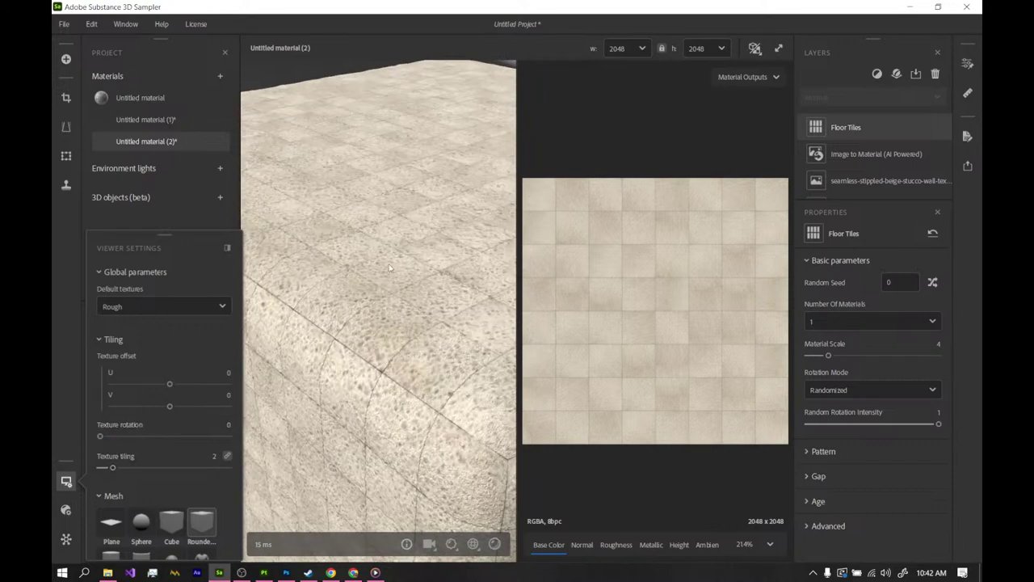
pyautogui.scroll(-5, 429, 352)
pyautogui.moveTo(429, 352); pyautogui.dragTo(410, 324)
pyautogui.scroll(5, 410, 324)
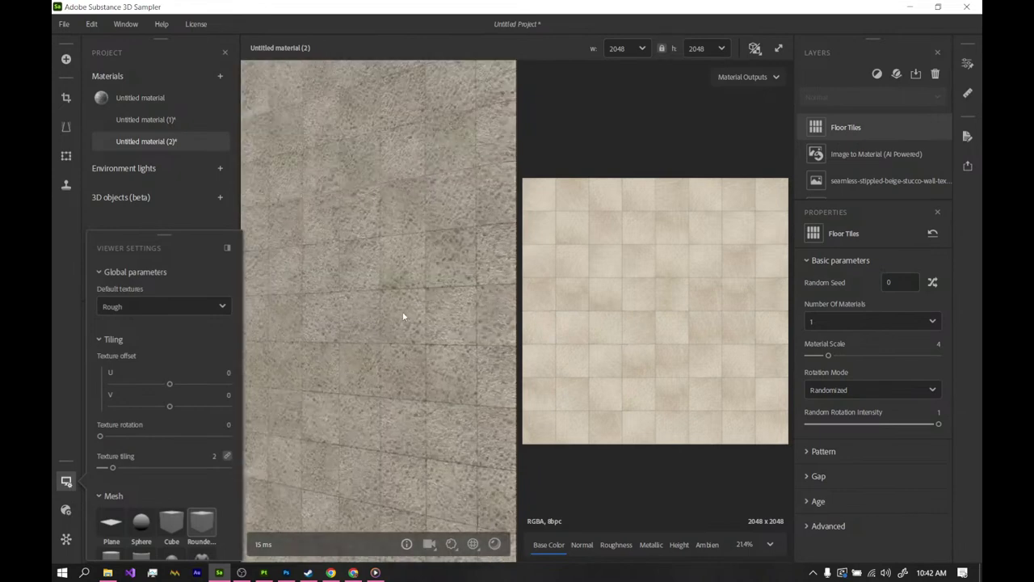
pyautogui.moveTo(373, 294); pyautogui.dragTo(351, 269)
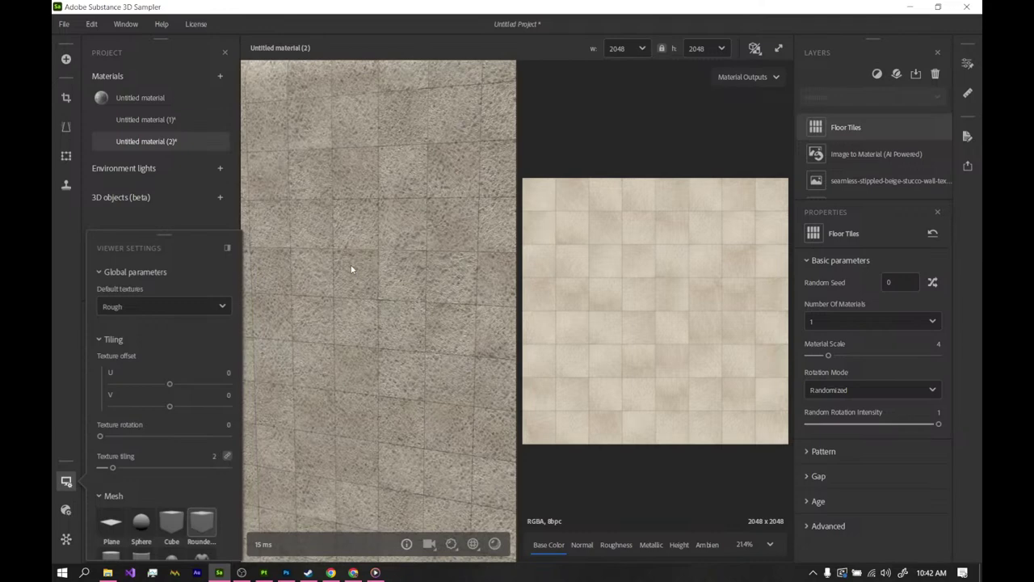
pyautogui.moveTo(485, 214); pyautogui.dragTo(446, 387)
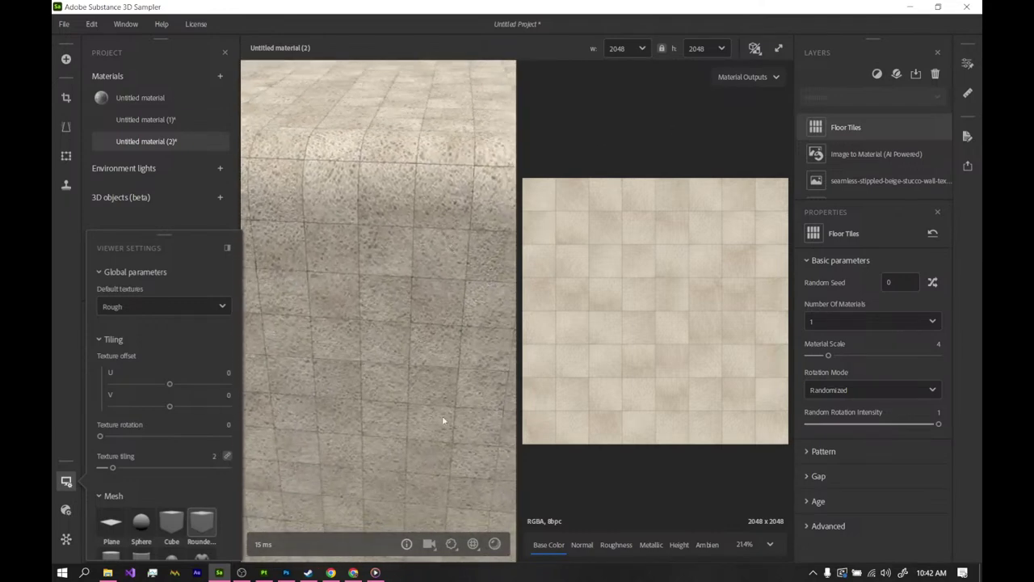
pyautogui.moveTo(326, 296); pyautogui.dragTo(465, 212)
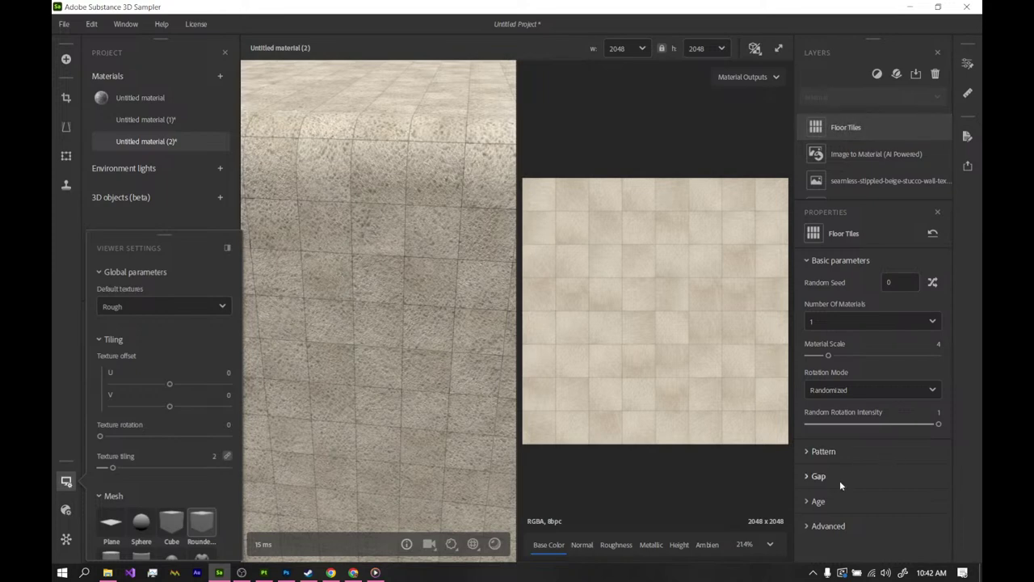
# Step: Expand Pattern and try Herringbone and Rotate Square Tiles, keeping tile rotation Randomized
pyautogui.click(812, 452)
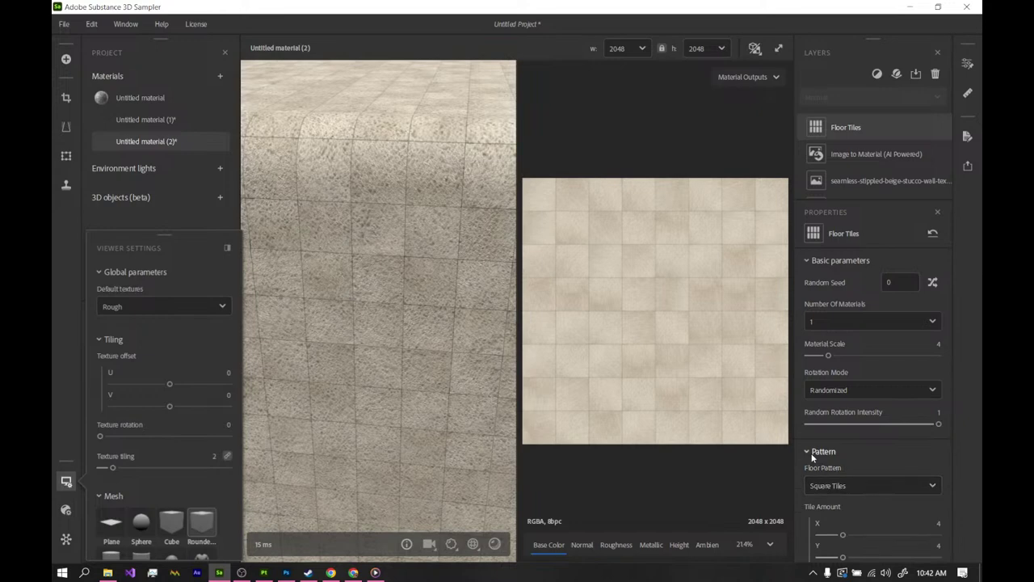
pyautogui.scroll(-3, 801, 475)
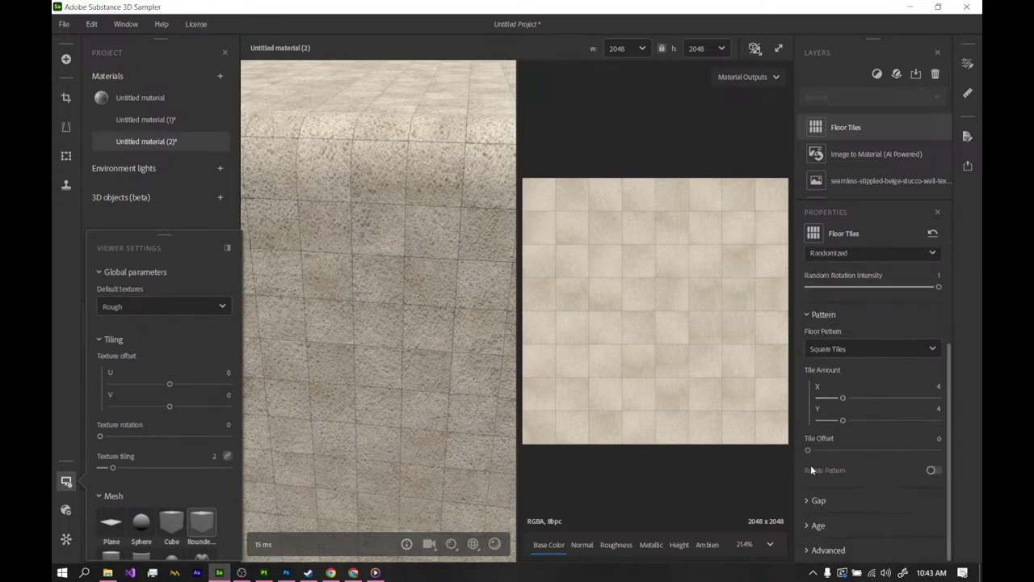
pyautogui.click(860, 351)
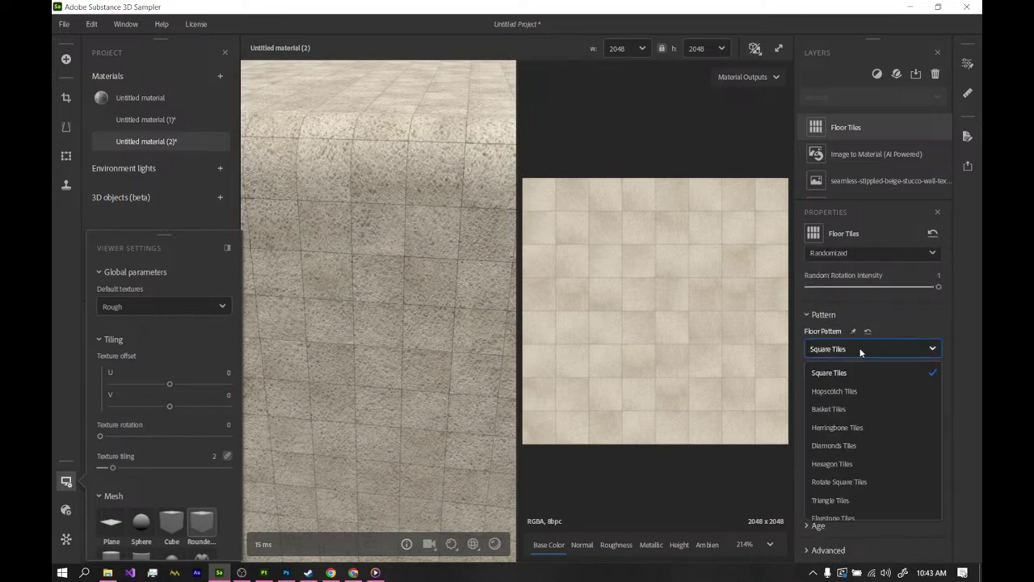
pyautogui.click(859, 428)
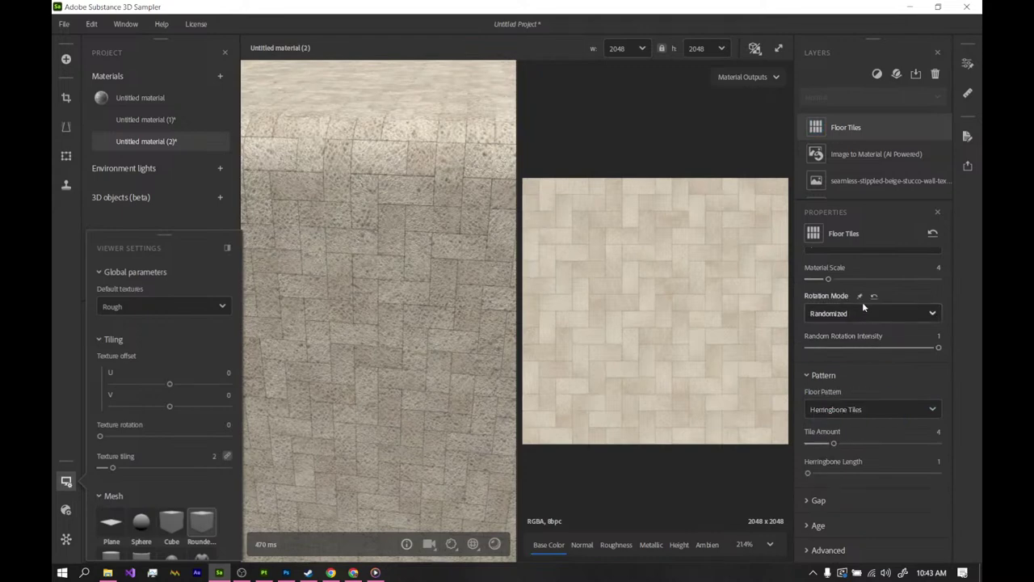
pyautogui.click(862, 317)
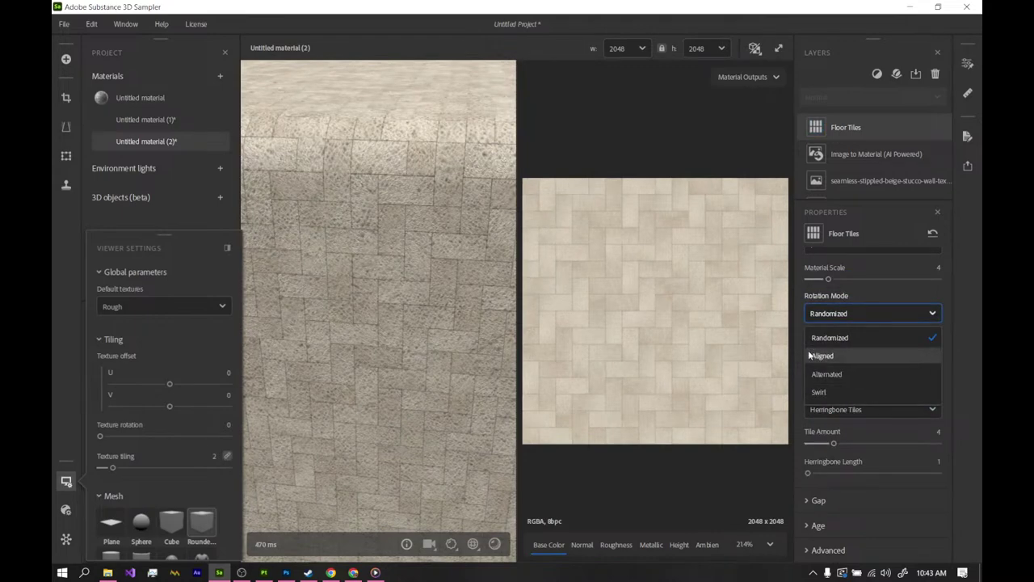
pyautogui.click(832, 338)
pyautogui.scroll(2, 836, 338)
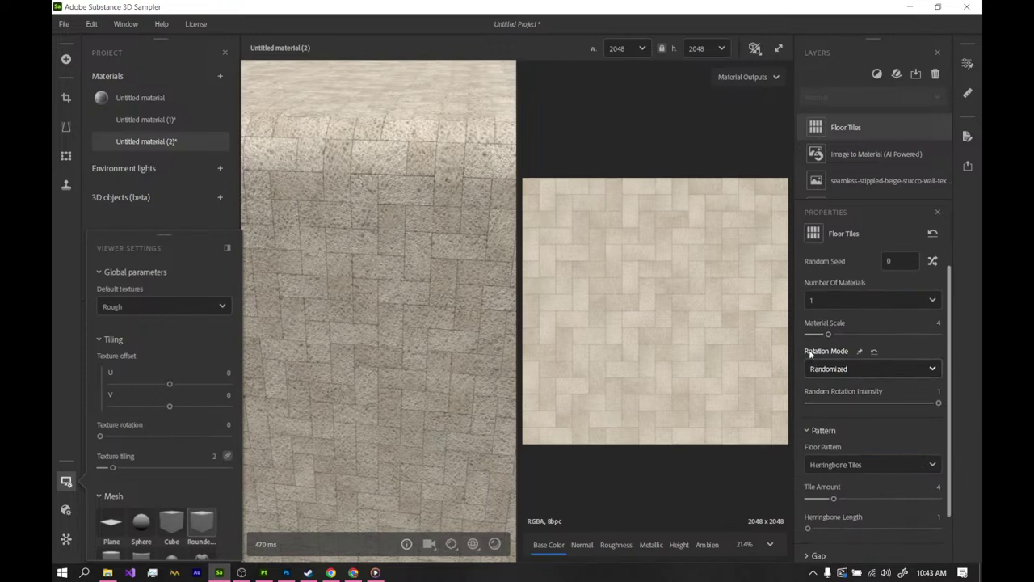
pyautogui.scroll(-2, 807, 428)
pyautogui.click(868, 409)
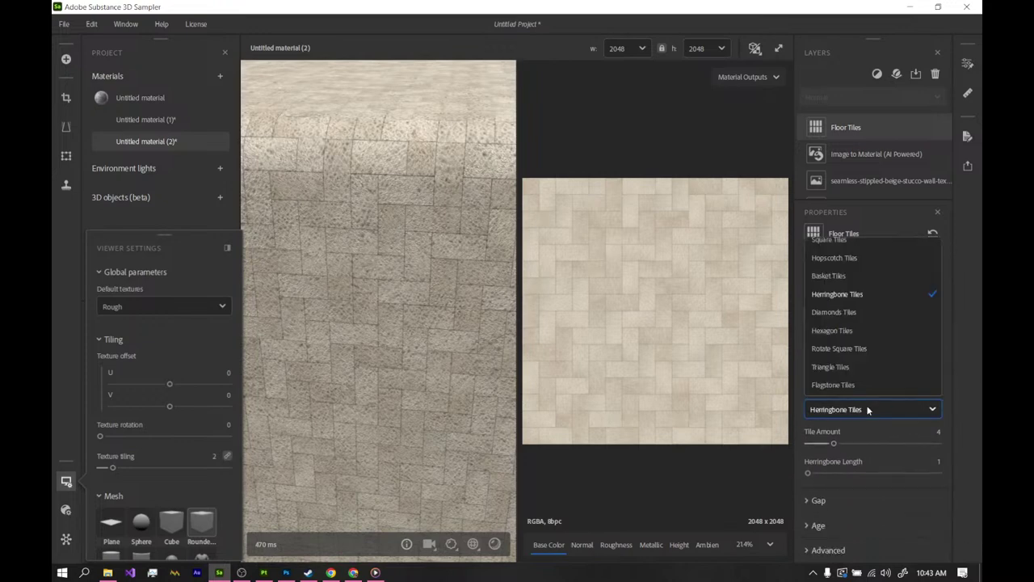
pyautogui.click(868, 355)
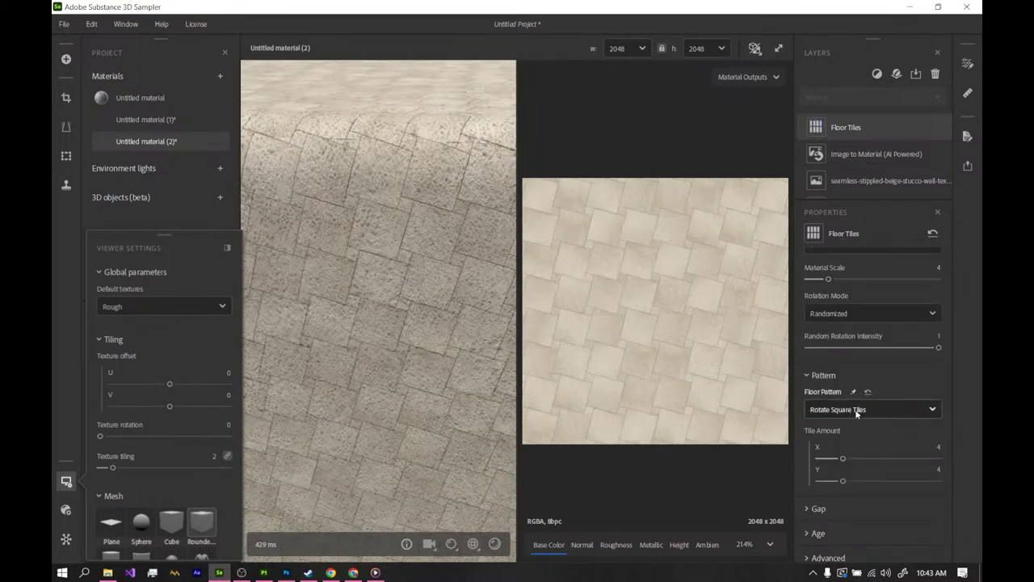
# Step: Try Flagstone and Triangle Tiles, then settle on Flagstone Tiles
pyautogui.click(857, 414)
pyautogui.click(862, 382)
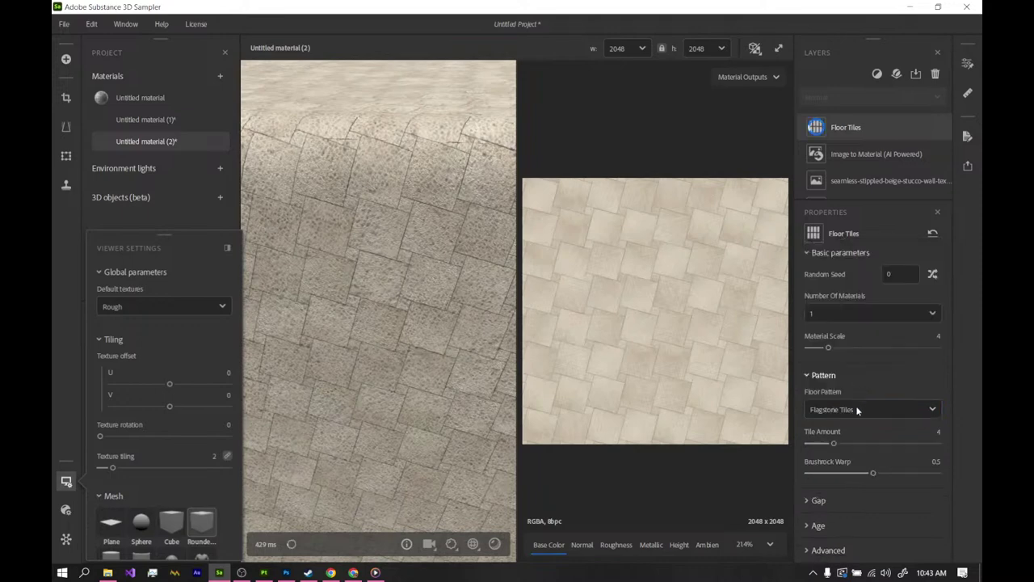
pyautogui.click(855, 412)
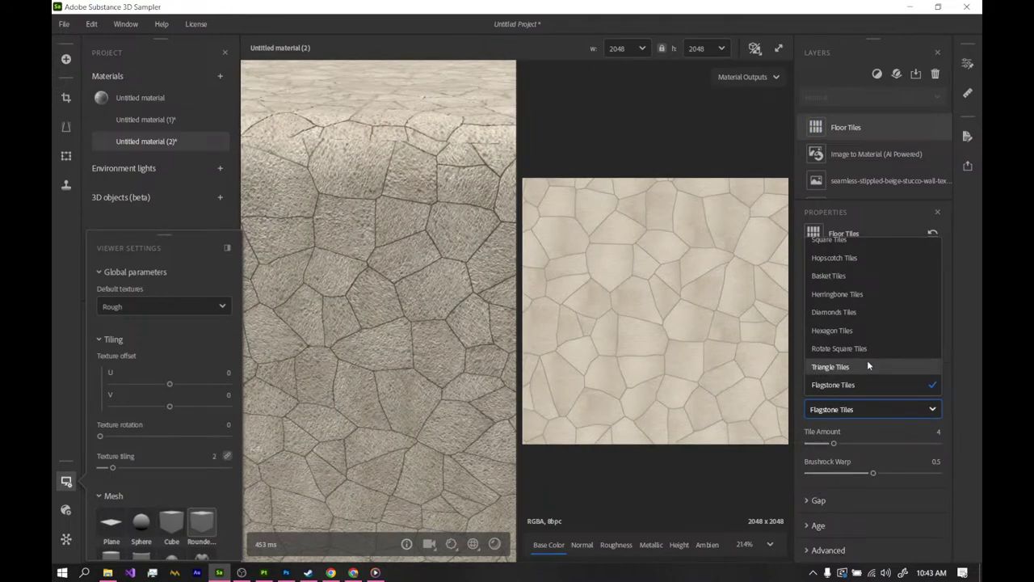
pyautogui.click(867, 364)
pyautogui.click(860, 383)
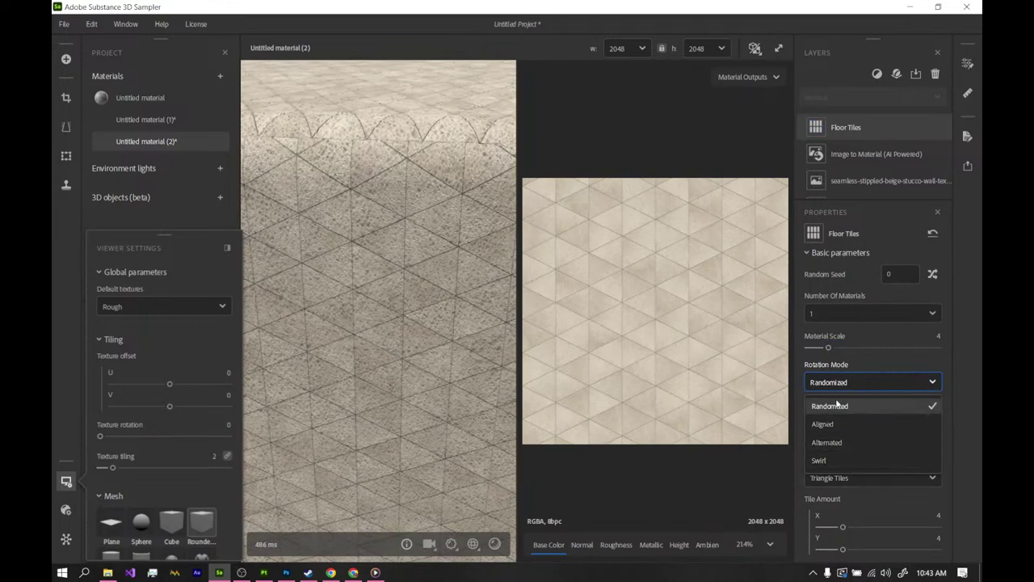
pyautogui.click(794, 382)
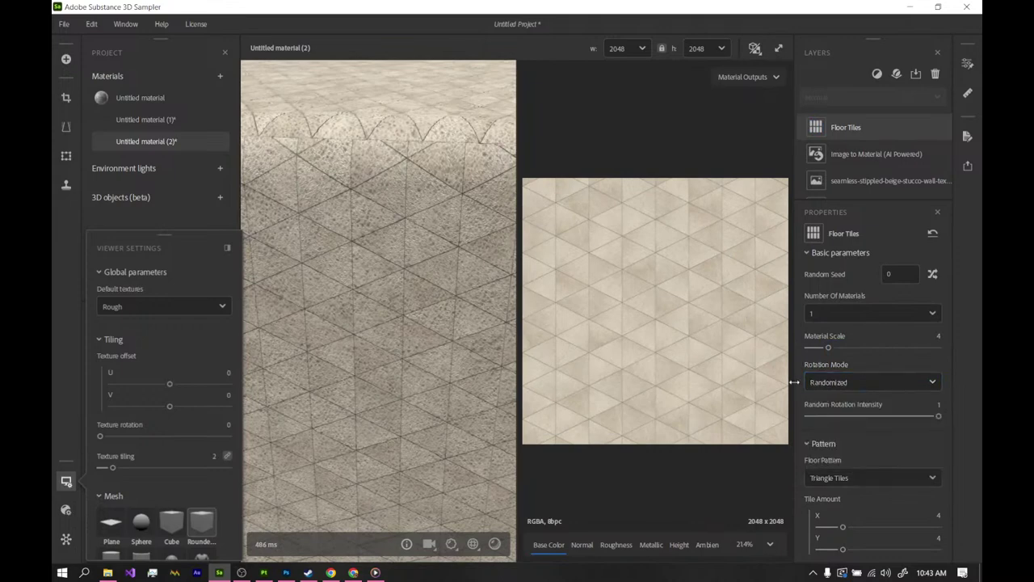
pyautogui.click(842, 477)
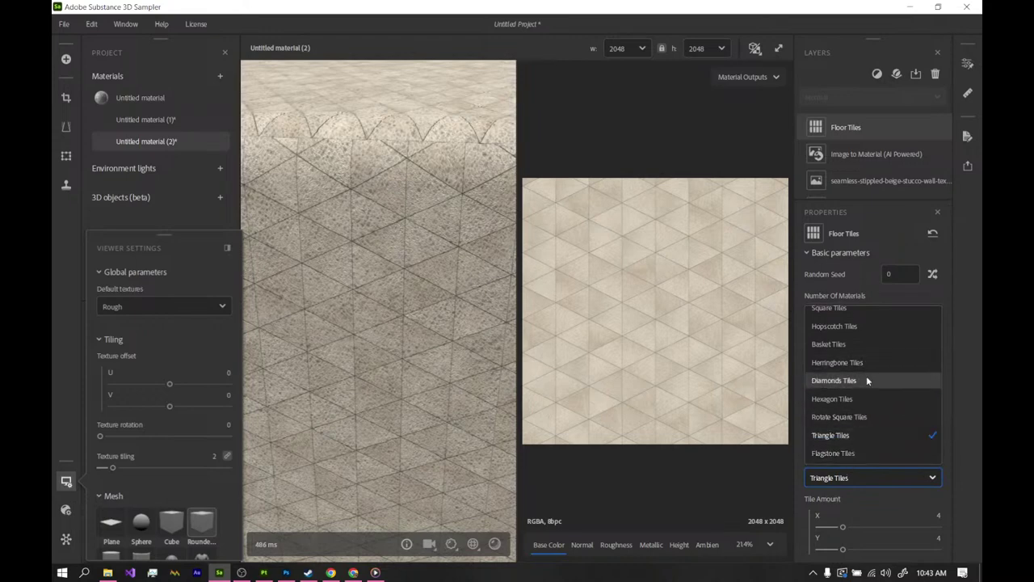
pyautogui.click(863, 453)
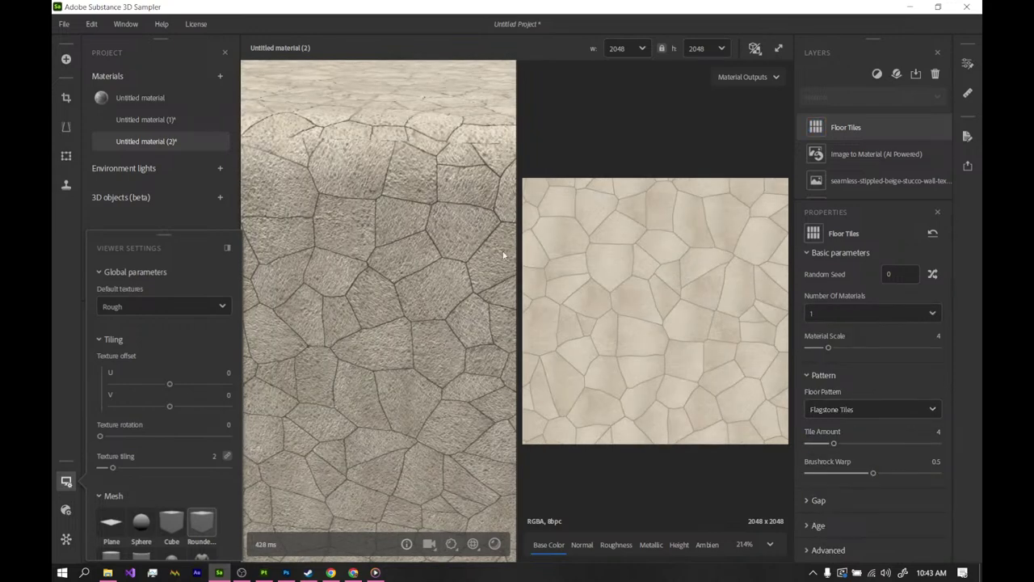
# Step: Set the flagstone Tile Amount to 7 and strengthen the Brushrock Warp
pyautogui.moveTo(381, 357); pyautogui.dragTo(386, 288)
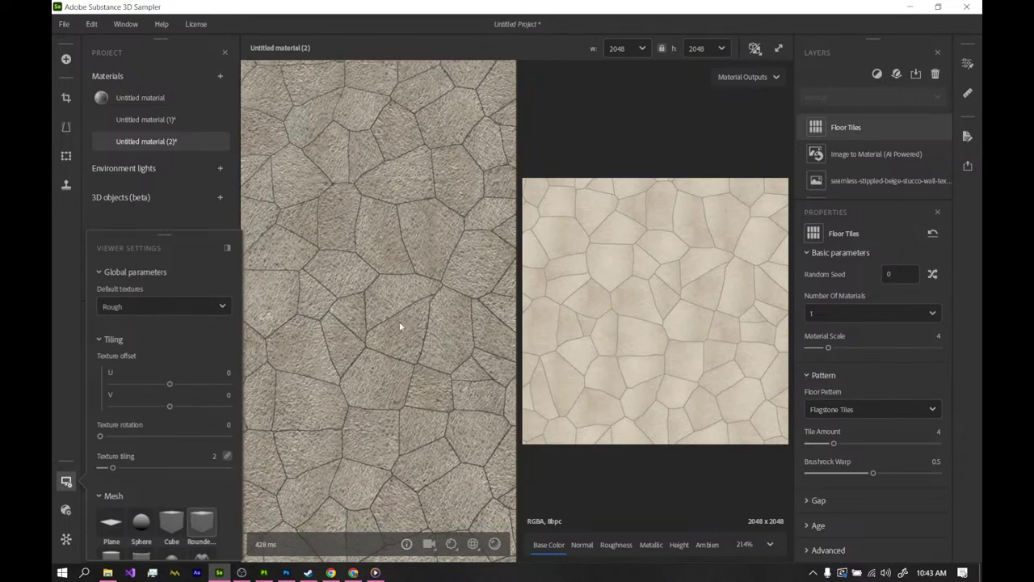
pyautogui.moveTo(456, 306)
pyautogui.mouseDown()
pyautogui.moveTo(376, 318)
pyautogui.moveTo(402, 443)
pyautogui.moveTo(318, 460)
pyautogui.moveTo(360, 412)
pyautogui.moveTo(345, 361)
pyautogui.moveTo(372, 364)
pyautogui.mouseUp()
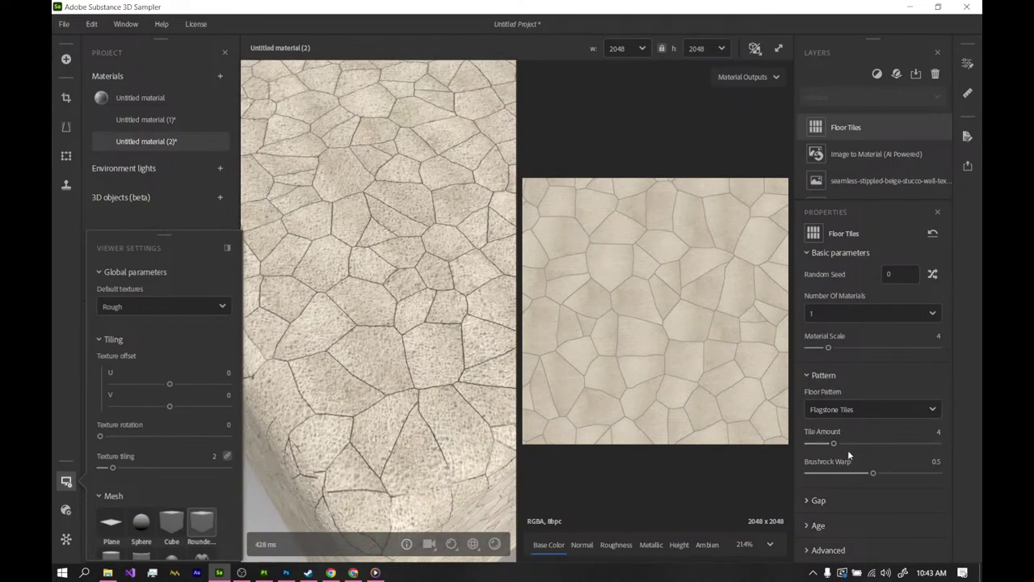
pyautogui.moveTo(836, 443)
pyautogui.mouseDown()
pyautogui.moveTo(877, 443)
pyautogui.moveTo(825, 442)
pyautogui.mouseUp()
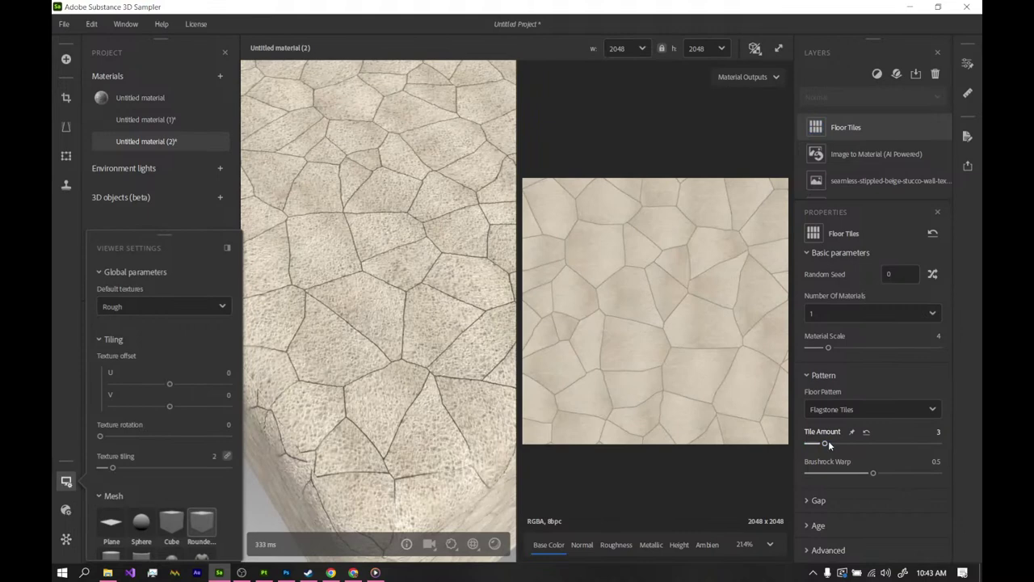
pyautogui.moveTo(828, 442); pyautogui.dragTo(861, 447)
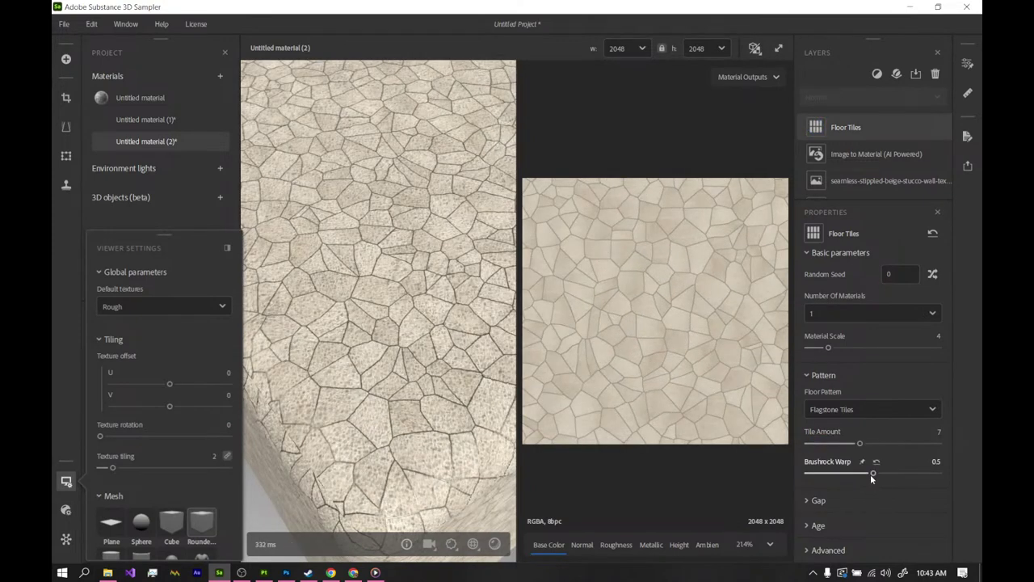
pyautogui.moveTo(870, 474)
pyautogui.mouseDown()
pyautogui.moveTo(939, 493)
pyautogui.moveTo(812, 478)
pyautogui.moveTo(921, 486)
pyautogui.mouseUp()
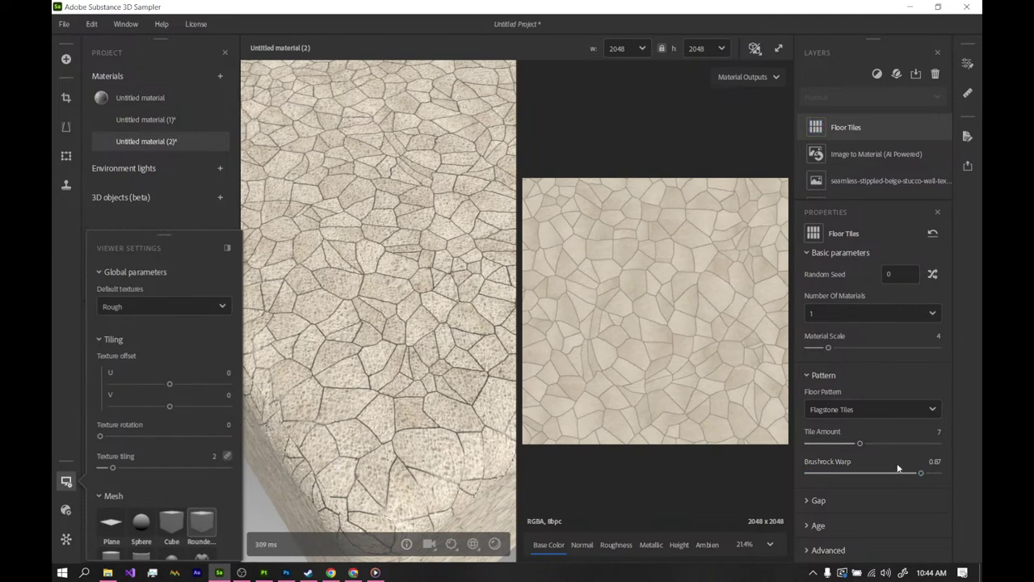
# Step: Switch to Herringbone Tiles and adjust the herringbone tile length
pyautogui.click(858, 410)
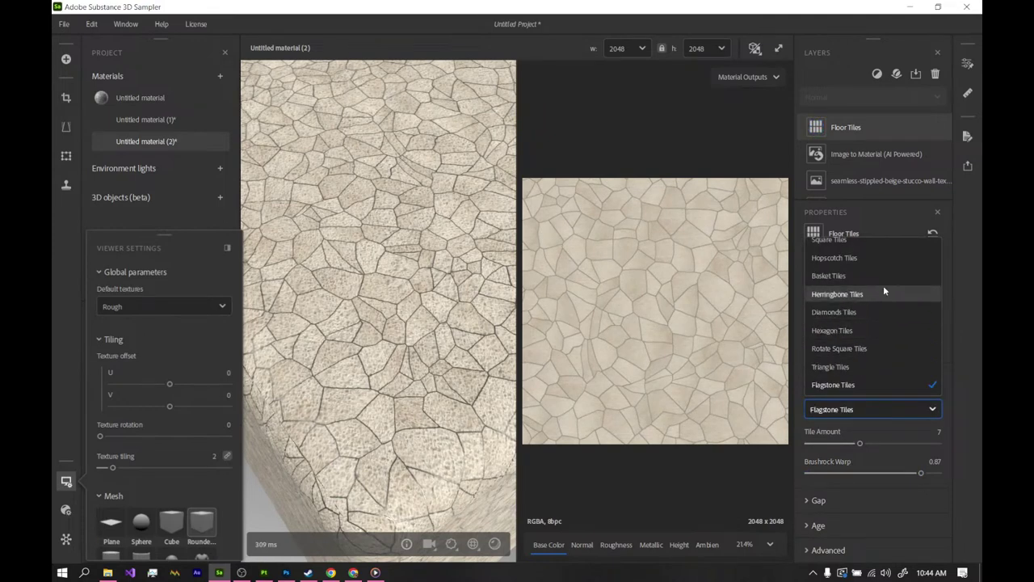
pyautogui.click(856, 294)
pyautogui.scroll(-2, 855, 505)
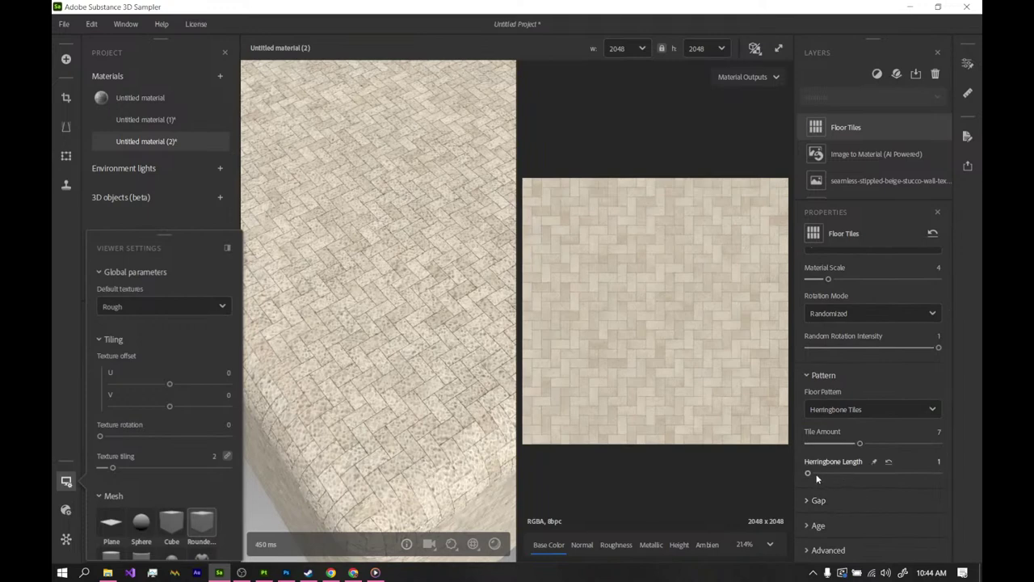
pyautogui.moveTo(807, 472)
pyautogui.mouseDown()
pyautogui.moveTo(895, 474)
pyautogui.moveTo(806, 473)
pyautogui.mouseUp()
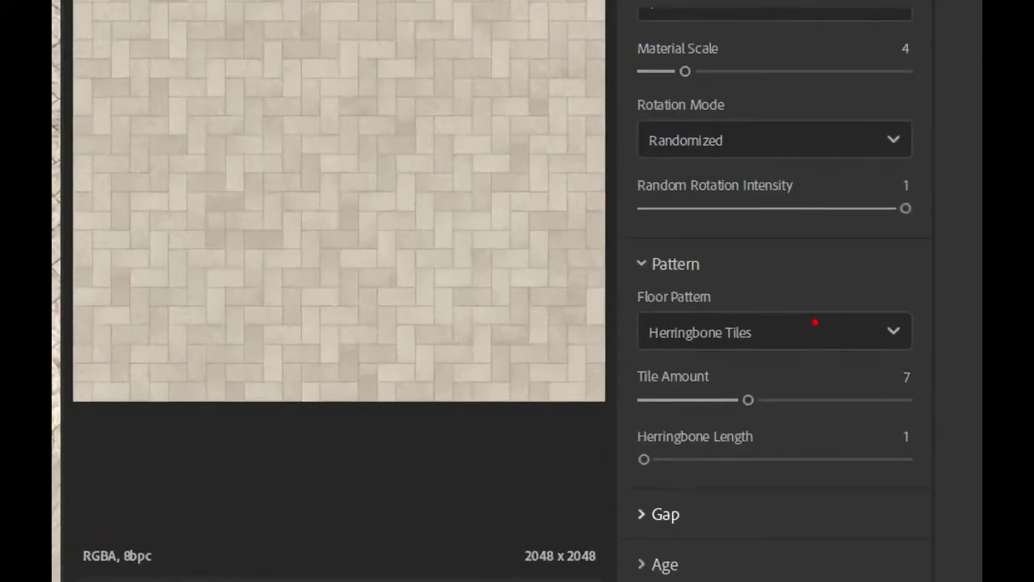
pyautogui.moveTo(835, 272)
pyautogui.mouseDown()
pyautogui.moveTo(623, 373)
pyautogui.moveTo(647, 355)
pyautogui.moveTo(703, 416)
pyautogui.moveTo(824, 458)
pyautogui.mouseUp()
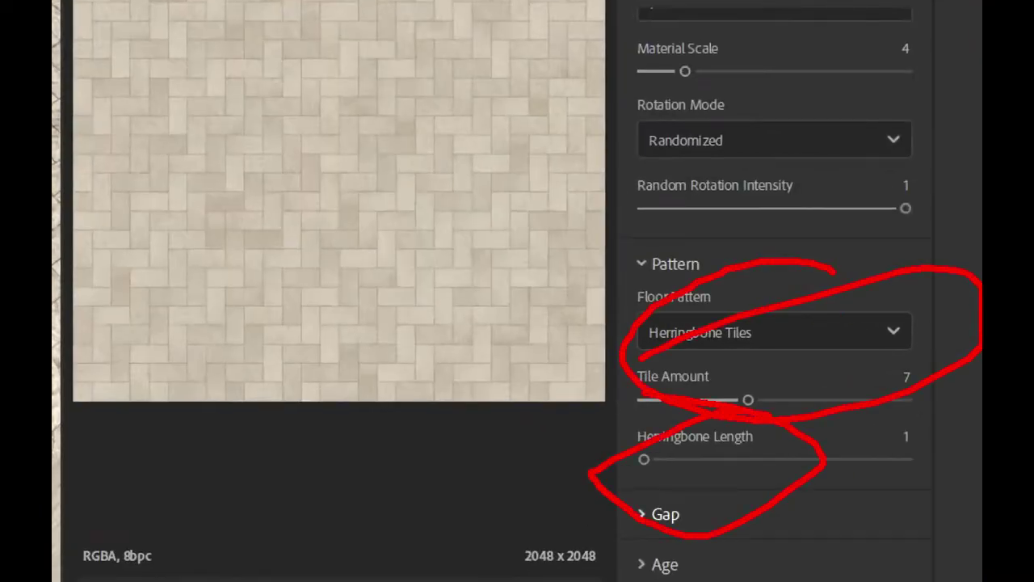
# Step: Try Basket Tiles, then choose Hopscotch Tiles with Tile Amount 3
pyautogui.click(723, 332)
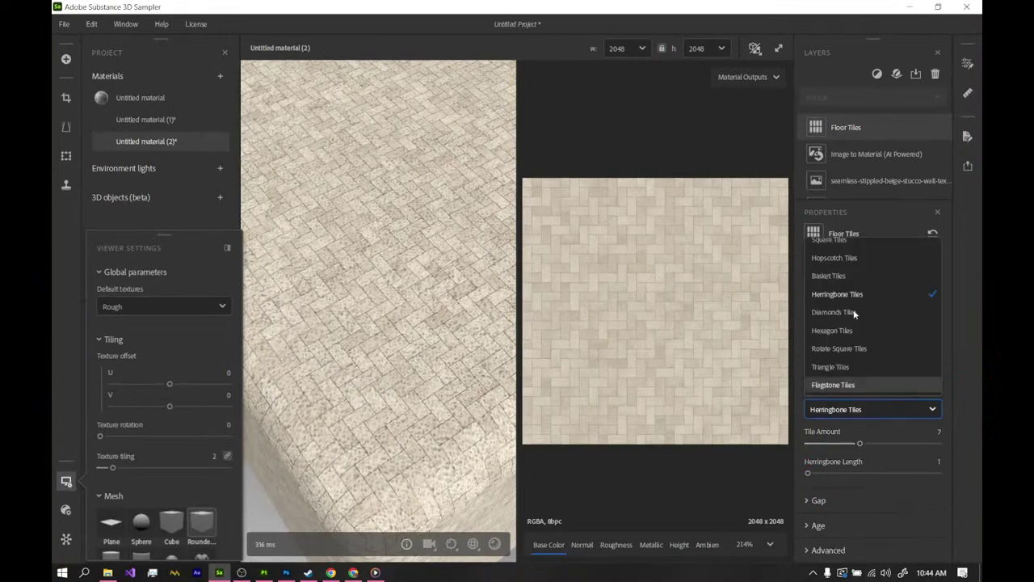
pyautogui.scroll(1, 856, 265)
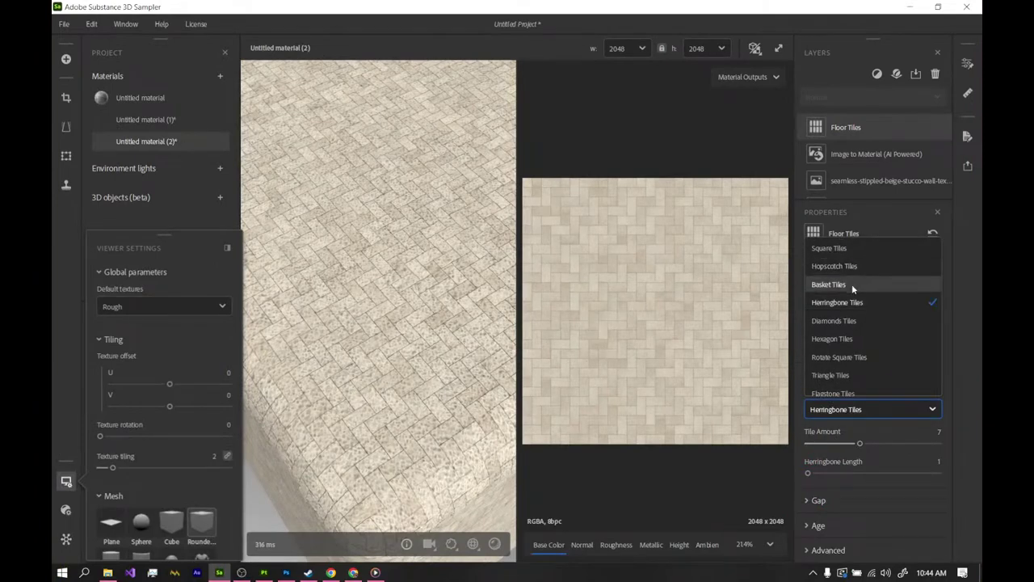
pyautogui.click(851, 284)
pyautogui.moveTo(860, 451); pyautogui.dragTo(817, 451)
pyautogui.click(847, 415)
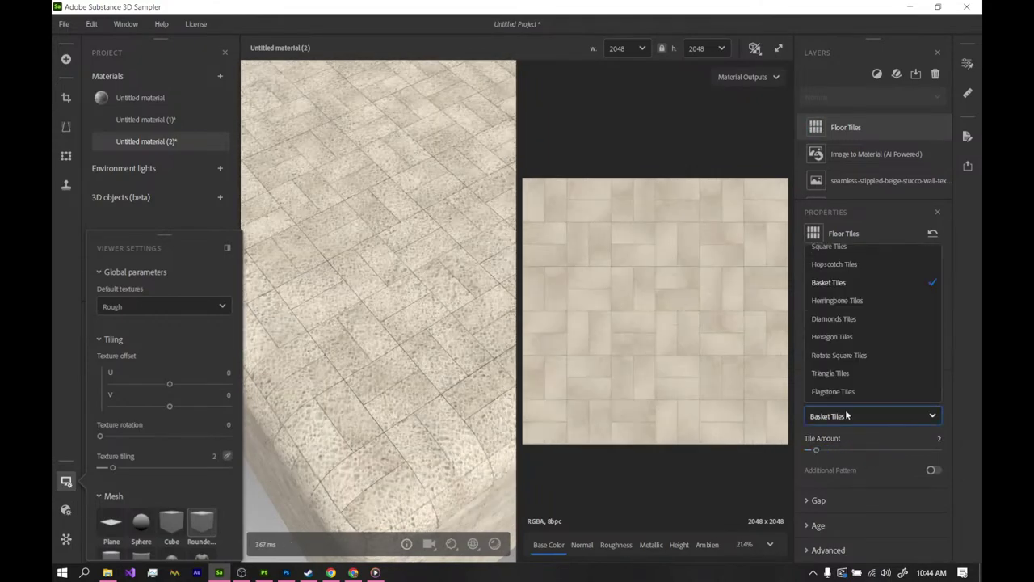
pyautogui.click(847, 272)
pyautogui.moveTo(818, 472)
pyautogui.mouseDown()
pyautogui.moveTo(878, 473)
pyautogui.moveTo(828, 478)
pyautogui.mouseUp()
# Step: Expand the Gap settings and widen the tile gaps to 0.65
pyautogui.click(816, 500)
pyautogui.scroll(-2, 818, 497)
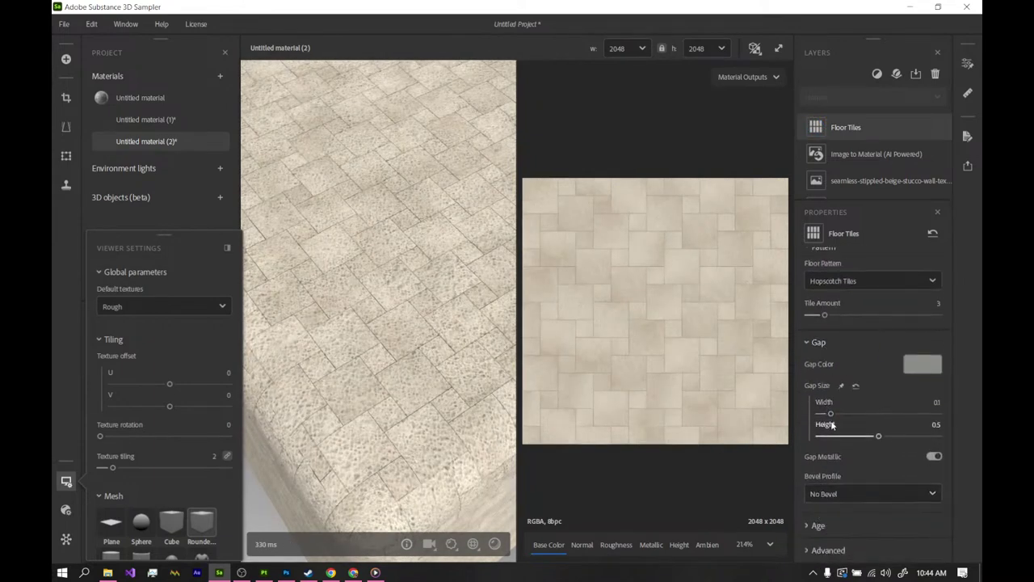
pyautogui.moveTo(830, 414); pyautogui.dragTo(896, 413)
pyautogui.moveTo(380, 307)
pyautogui.mouseDown()
pyautogui.moveTo(352, 222)
pyautogui.moveTo(384, 216)
pyautogui.moveTo(366, 294)
pyautogui.moveTo(385, 291)
pyautogui.mouseUp()
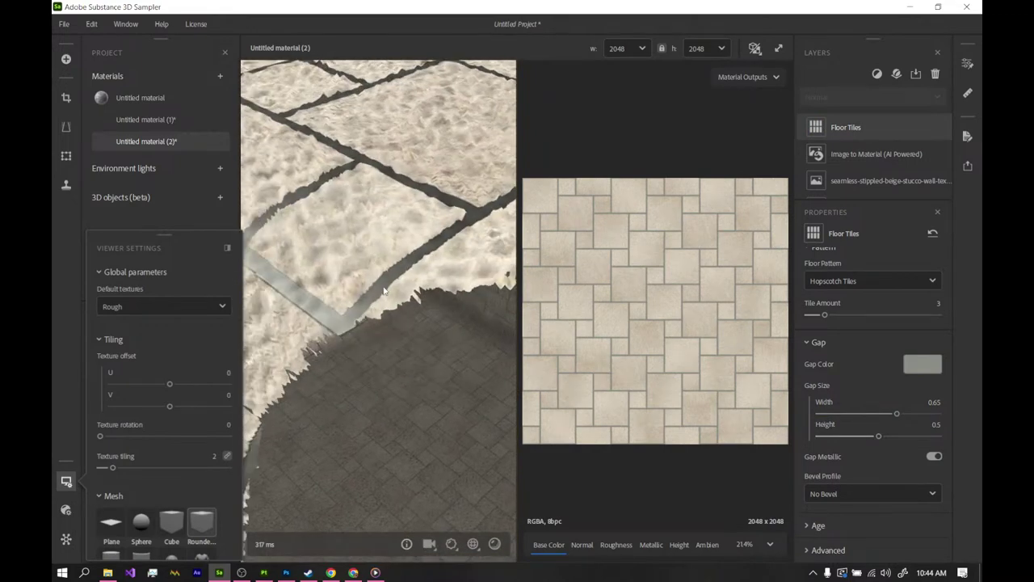
# Step: Set the preview displacement Height Scale to 0 and toggle Gap Metallic off and on
pyautogui.click(452, 546)
pyautogui.moveTo(317, 489); pyautogui.dragTo(282, 508)
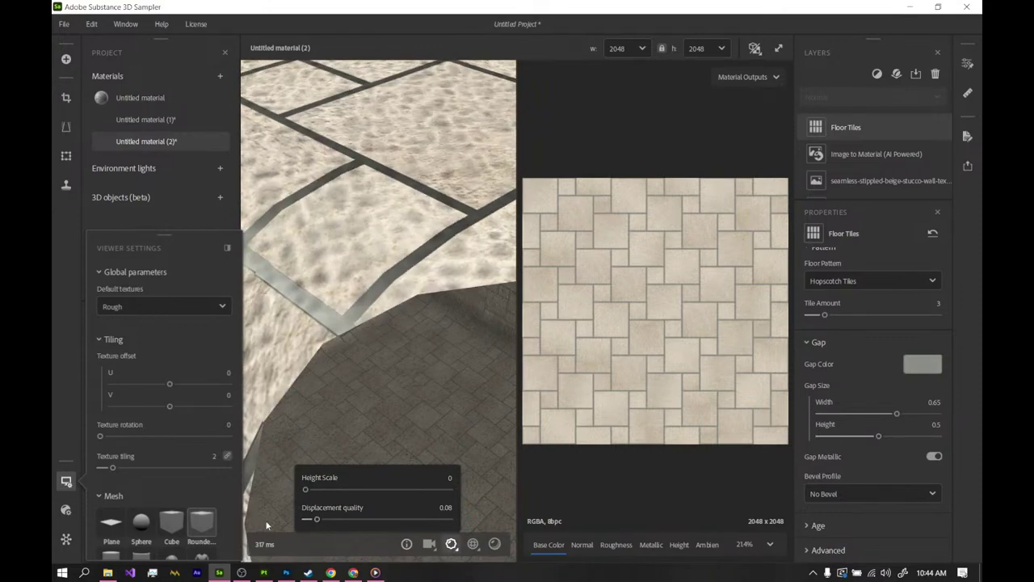
pyautogui.moveTo(400, 249); pyautogui.dragTo(376, 316)
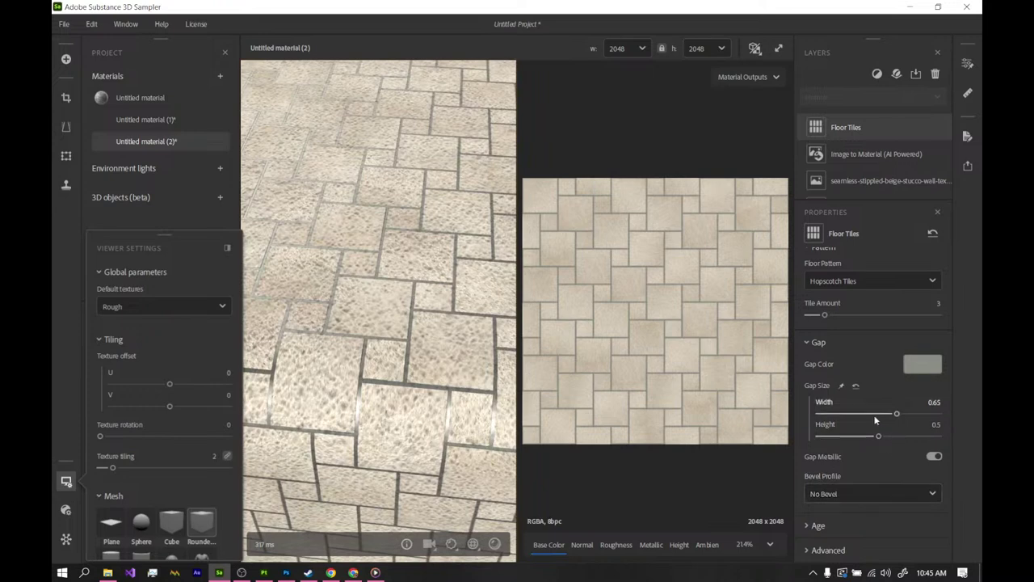
pyautogui.click(933, 457)
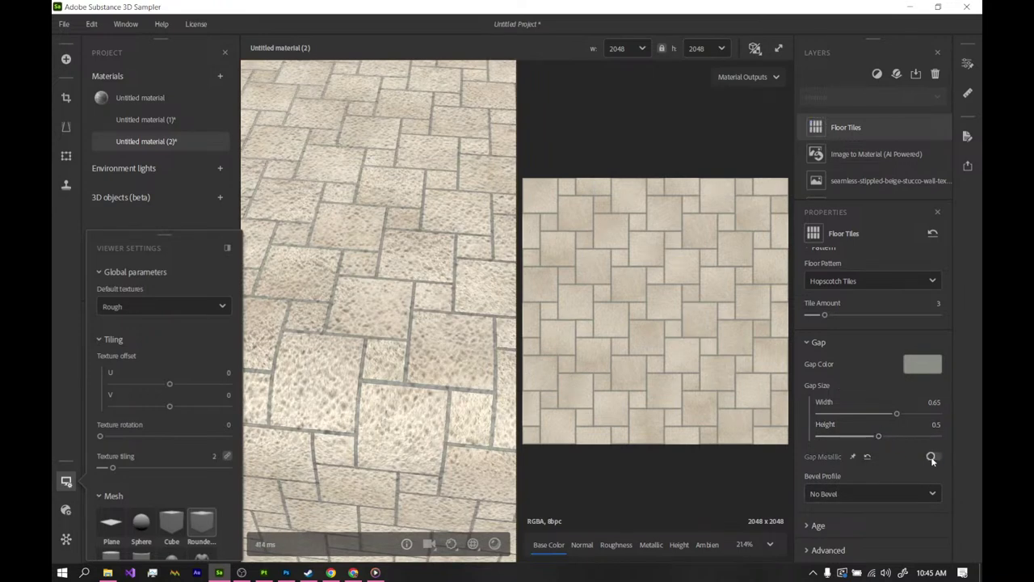
pyautogui.click(933, 457)
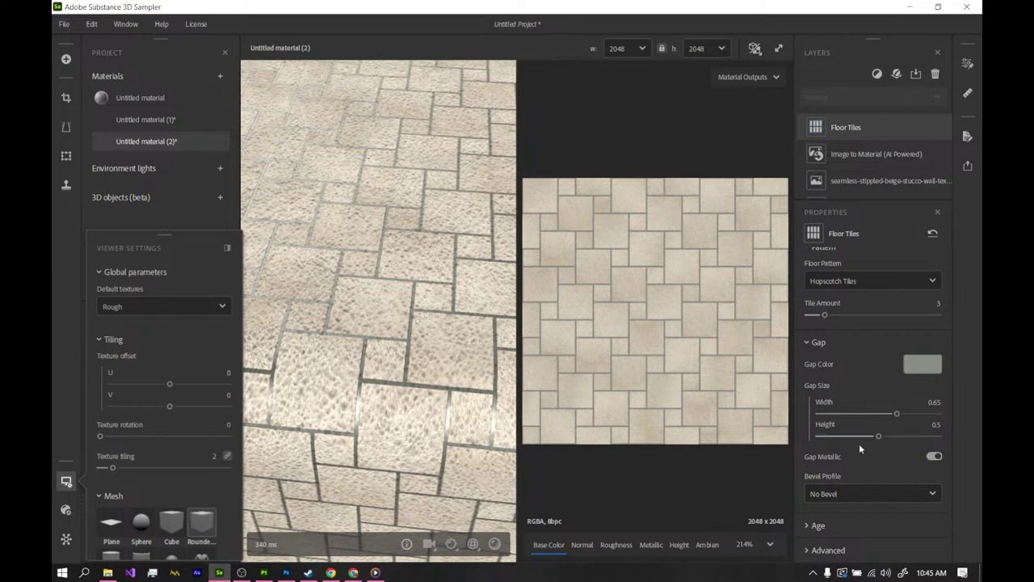
# Step: Give the tiles a Round Medium bevel profile and collapse Gap and Pattern
pyautogui.click(842, 496)
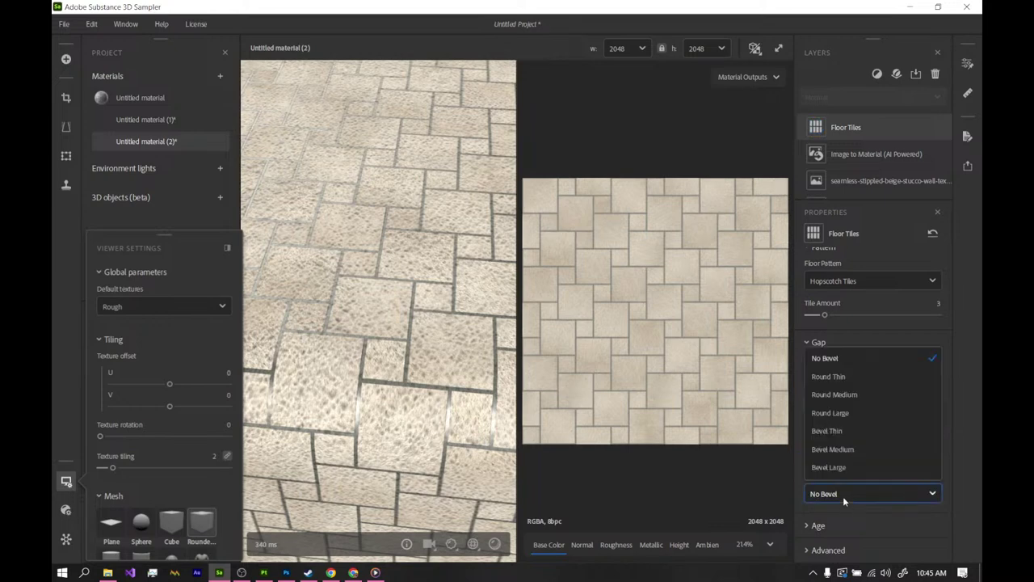
pyautogui.click(845, 396)
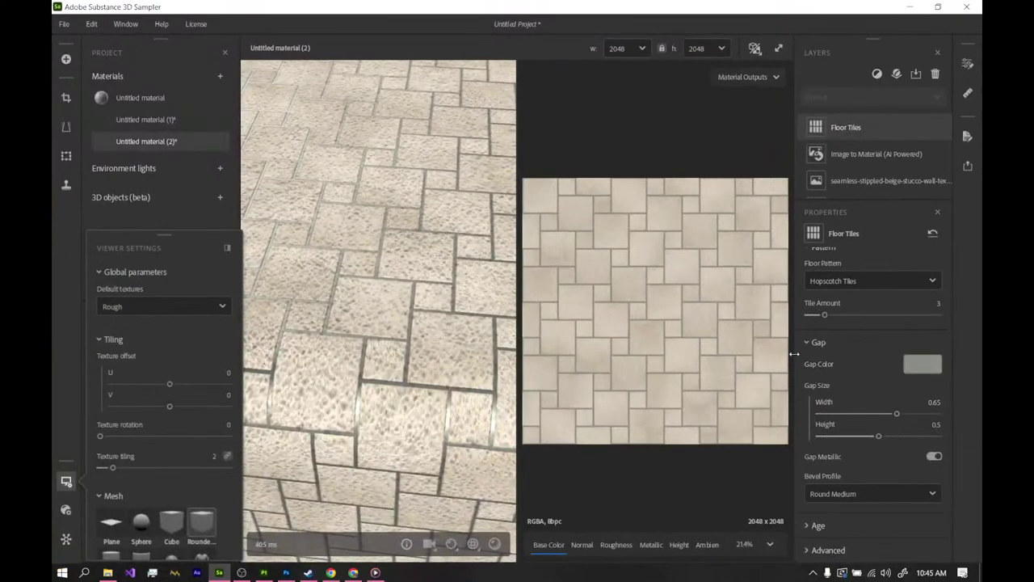
pyautogui.click(806, 344)
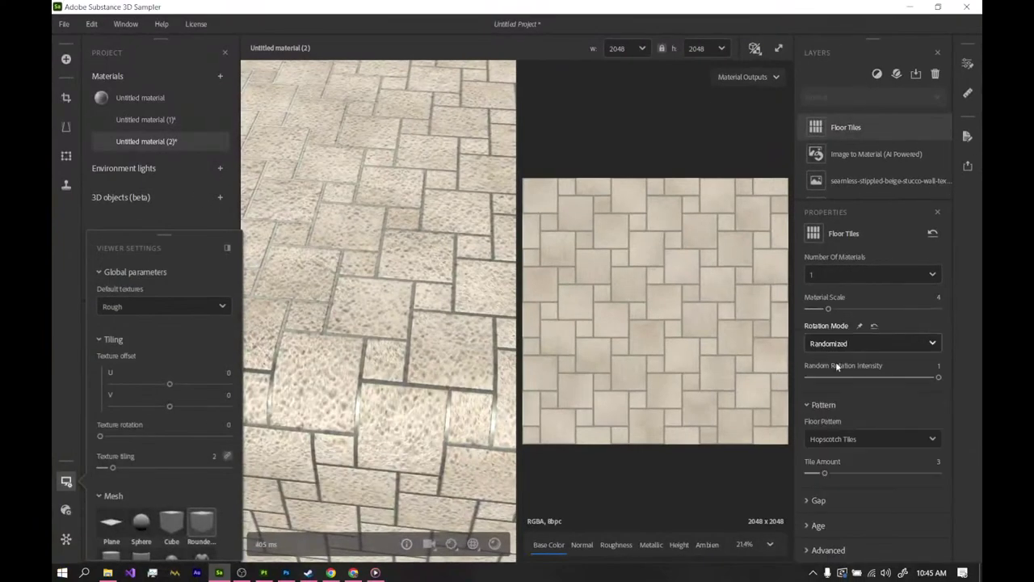
pyautogui.click(814, 405)
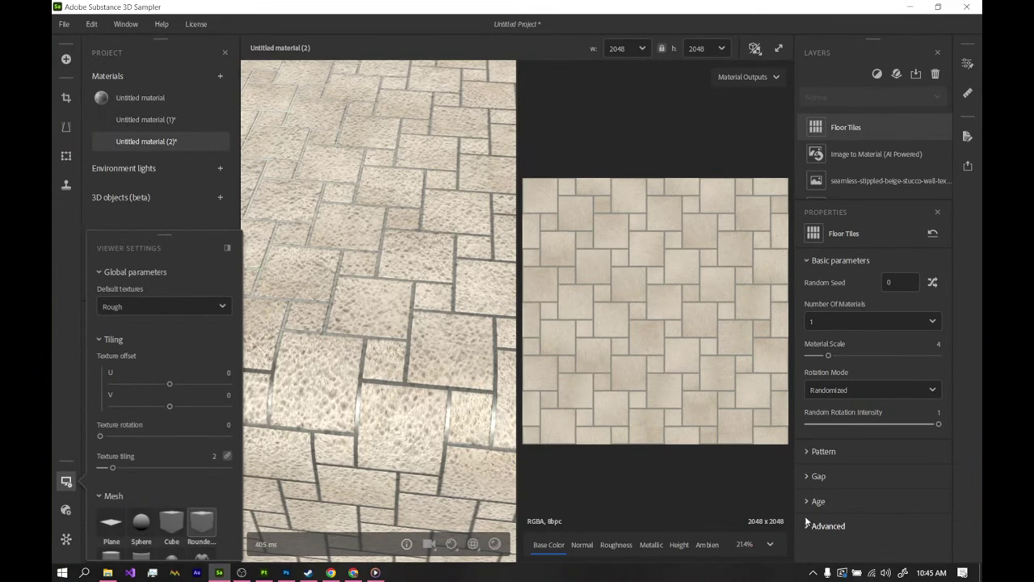
# Step: Expand Advanced and raise Normal Intensity from 0.5 to 0.93
pyautogui.click(806, 528)
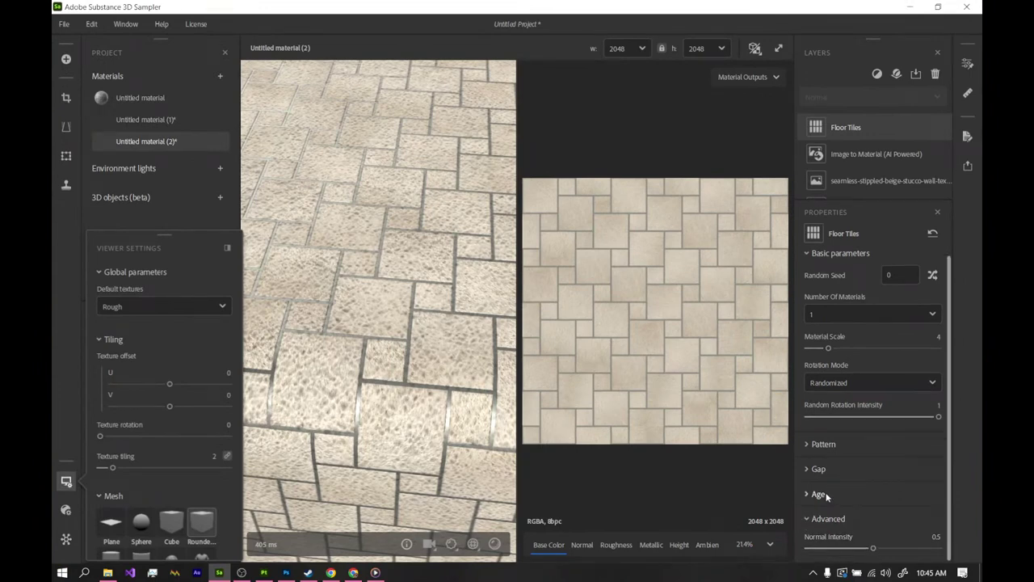
pyautogui.moveTo(873, 547); pyautogui.dragTo(920, 549)
pyautogui.click(930, 547)
pyautogui.moveTo(931, 548)
pyautogui.mouseDown()
pyautogui.moveTo(946, 555)
pyautogui.moveTo(932, 552)
pyautogui.mouseUp()
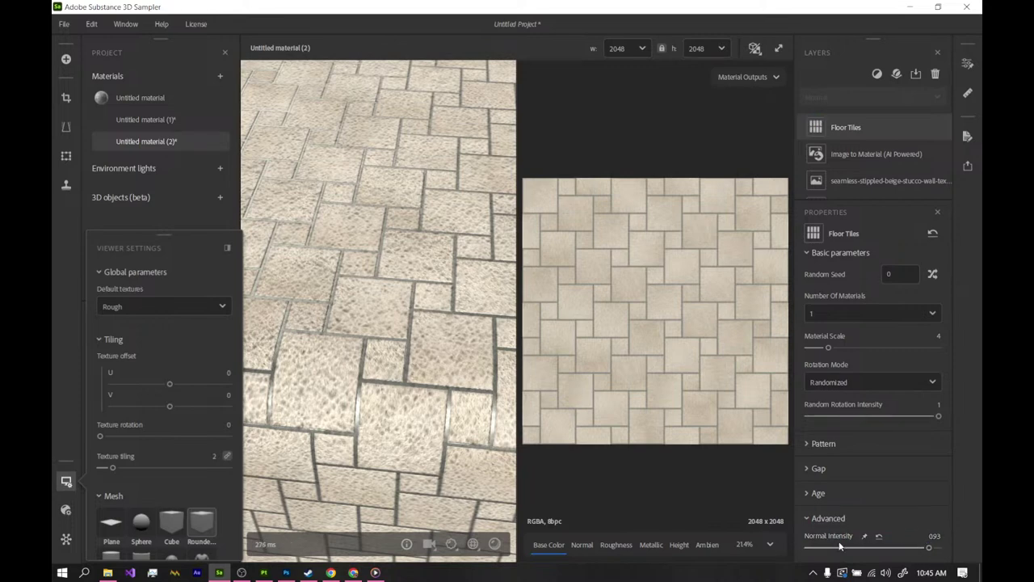
# Step: Expand Age and set Floor Tilt 0.55, Rotate Random 0.84 and Dirt 0.36
pyautogui.click(806, 493)
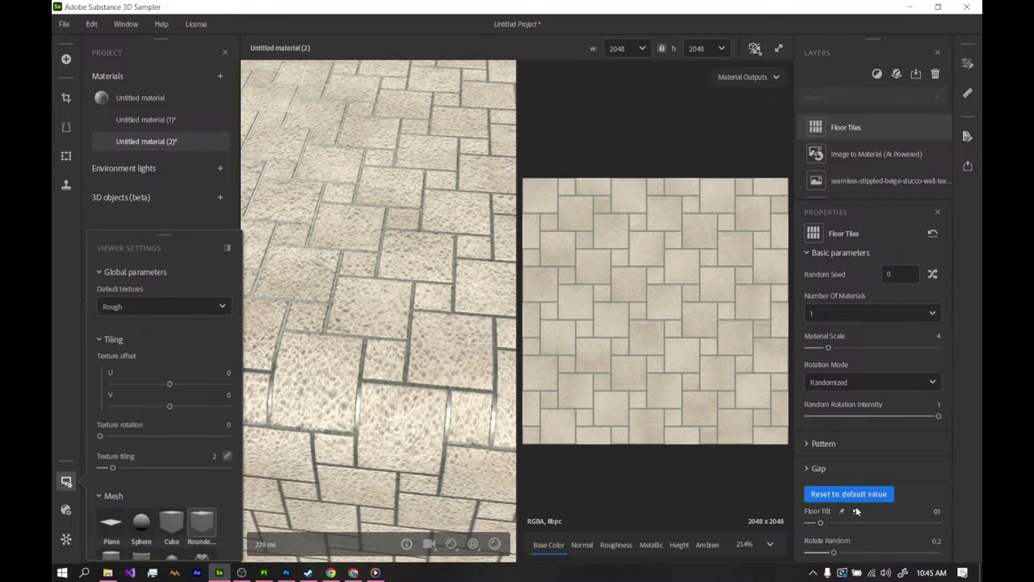
pyautogui.scroll(-2, 844, 495)
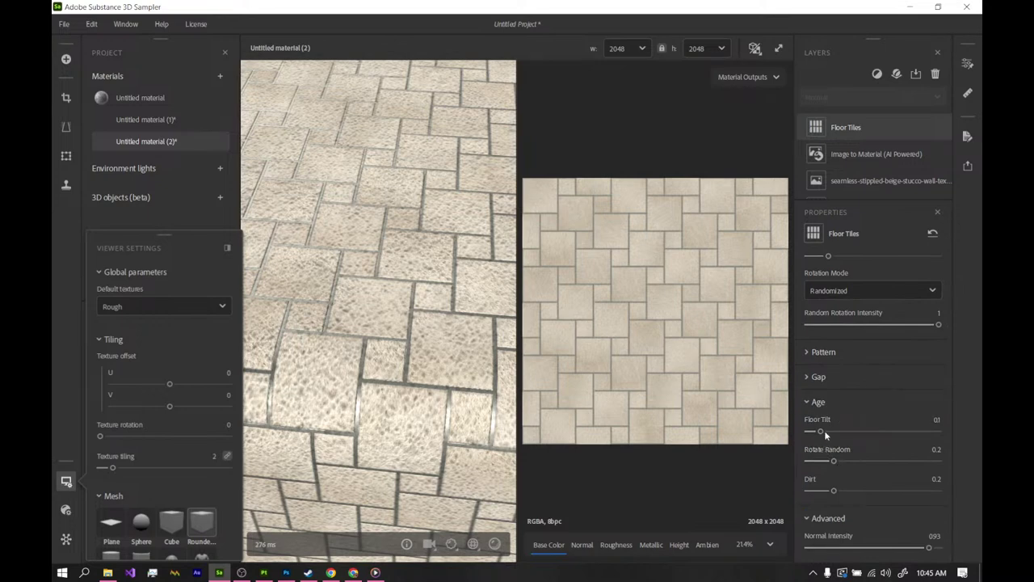
pyautogui.moveTo(820, 432); pyautogui.dragTo(879, 431)
pyautogui.moveTo(833, 460)
pyautogui.mouseDown()
pyautogui.moveTo(935, 458)
pyautogui.moveTo(813, 460)
pyautogui.mouseUp()
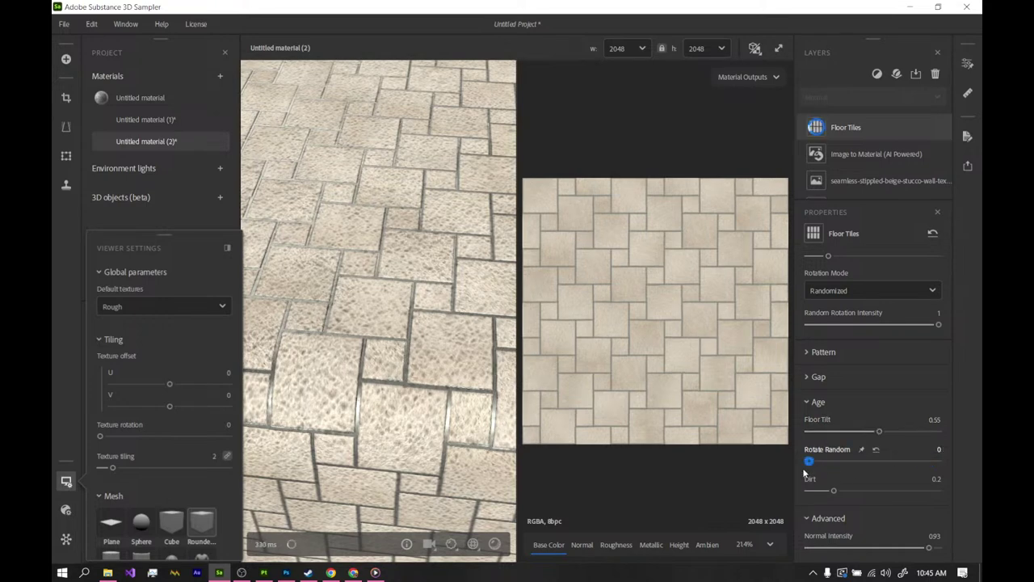
pyautogui.click(834, 460)
pyautogui.click(877, 461)
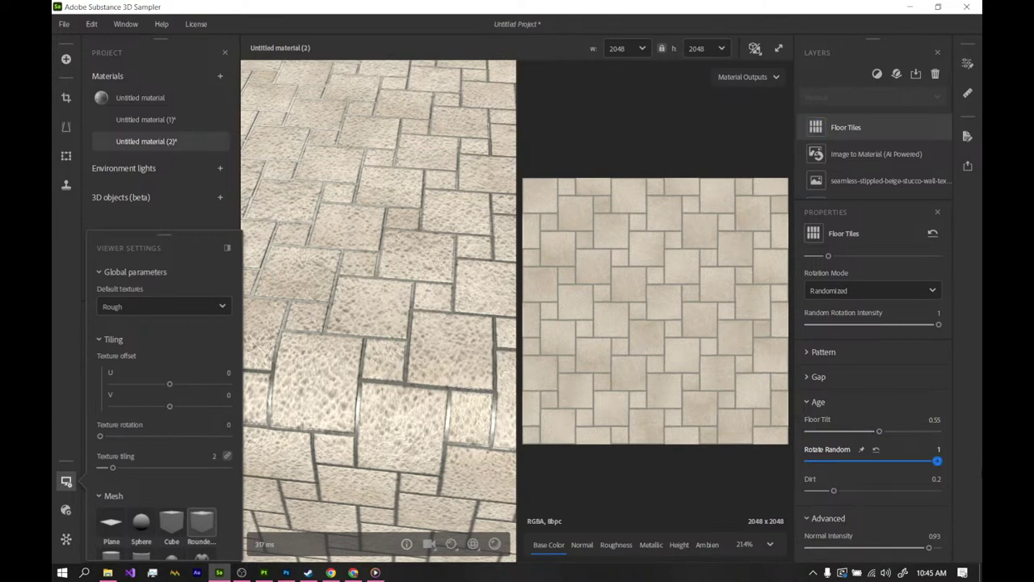
pyautogui.moveTo(930, 463); pyautogui.dragTo(917, 459)
pyautogui.moveTo(832, 490)
pyautogui.mouseDown()
pyautogui.moveTo(919, 492)
pyautogui.moveTo(827, 492)
pyautogui.mouseUp()
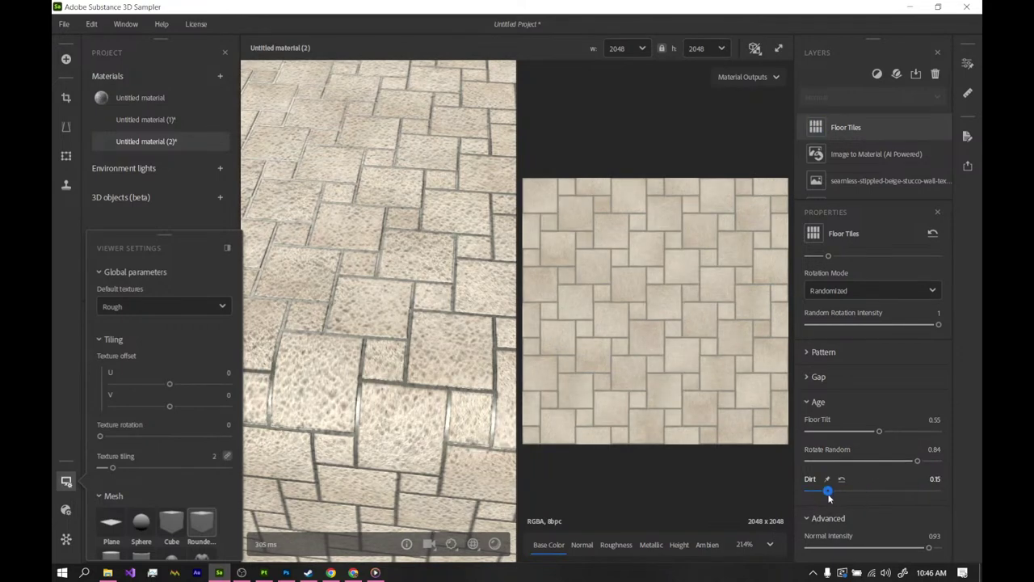
# Step: Expand Gap and set the gap Height to 0.77, then bring Painter to the front
pyautogui.click(809, 380)
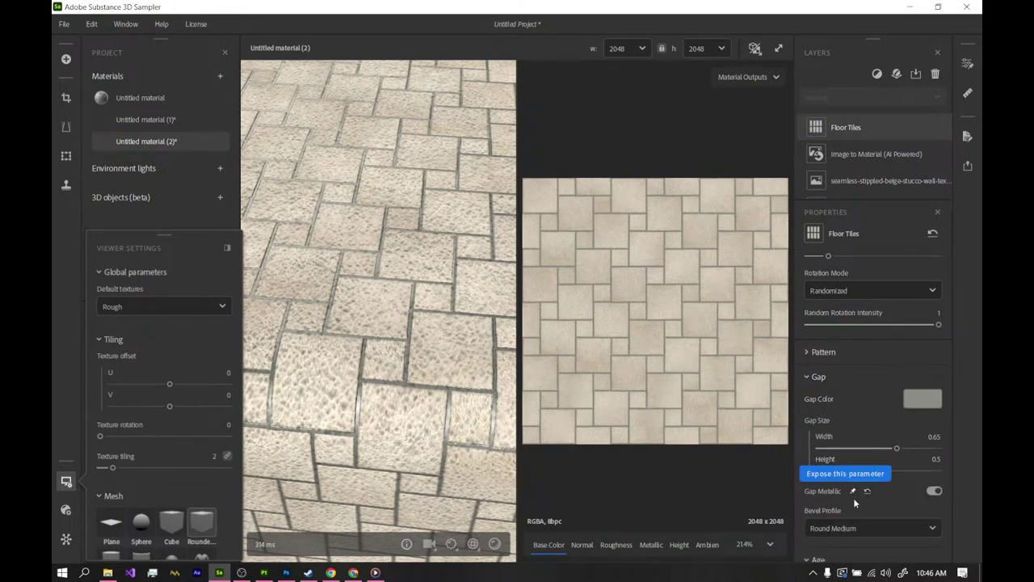
pyautogui.moveTo(878, 470); pyautogui.dragTo(820, 470)
pyautogui.click(911, 470)
pyautogui.moveTo(403, 388); pyautogui.dragTo(407, 295)
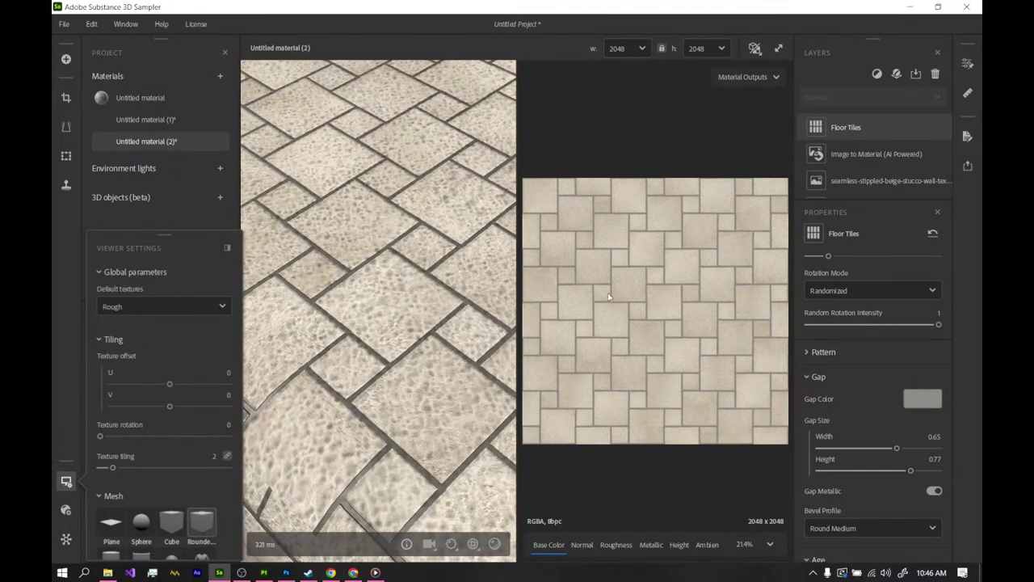
pyautogui.moveTo(109, 574)
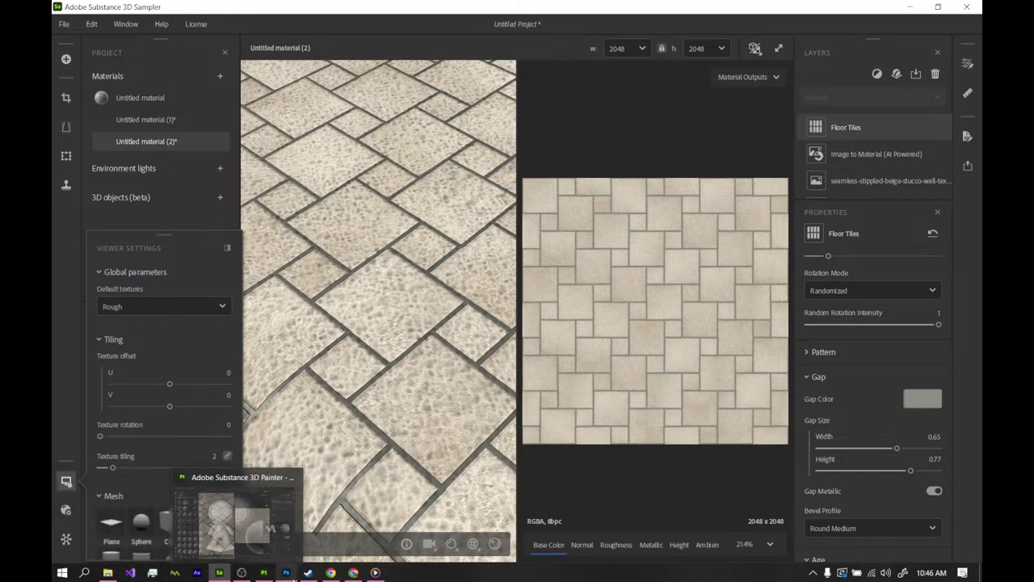
pyautogui.click(265, 572)
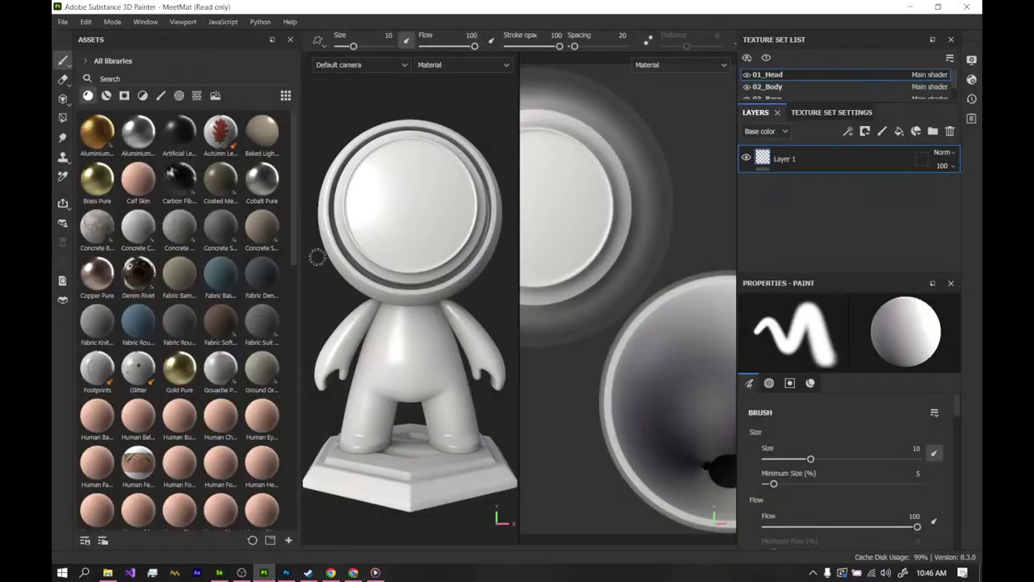
# Step: Drag the Plastic Glossy Pure material onto the Layers panel as a fill layer on the MeetMat head
pyautogui.scroll(-10, 182, 337)
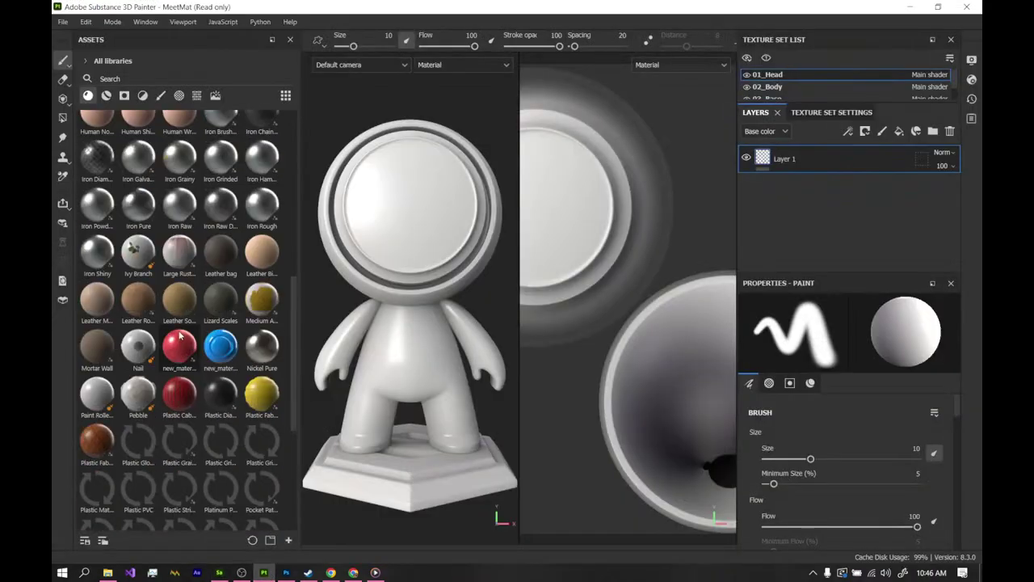
pyautogui.scroll(-3, 182, 337)
pyautogui.moveTo(138, 173); pyautogui.dragTo(789, 182)
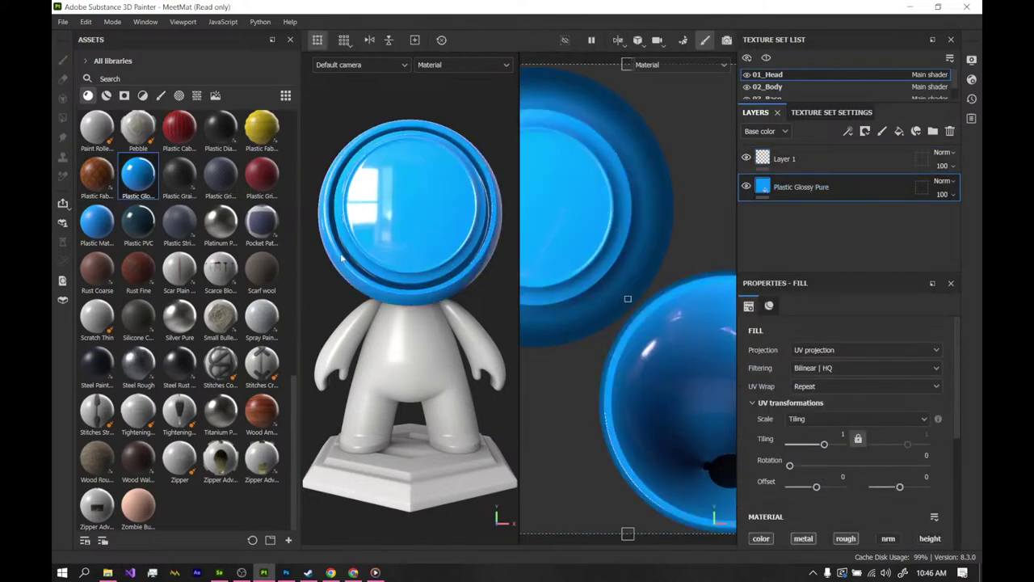
pyautogui.keyDown('alt'); pyautogui.moveTo(453, 266); pyautogui.dragTo(398, 263); pyautogui.keyUp('alt')
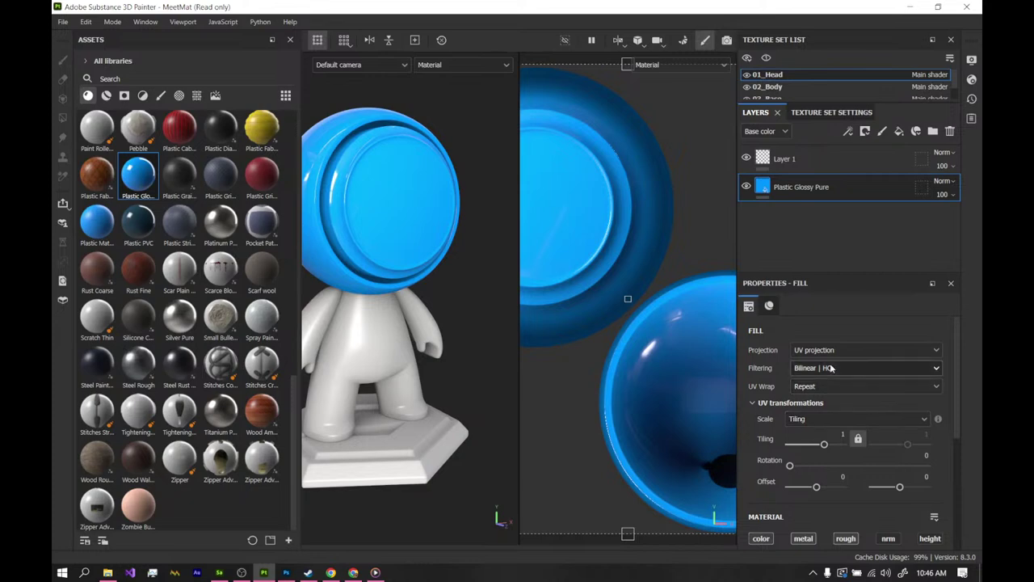
pyautogui.scroll(-2, 780, 387)
pyautogui.scroll(2, 778, 388)
# Step: Add a generator effect to the Plastic Glossy Pure layer, browsing generators for 'bl' without picking one
pyautogui.rightClick(800, 198)
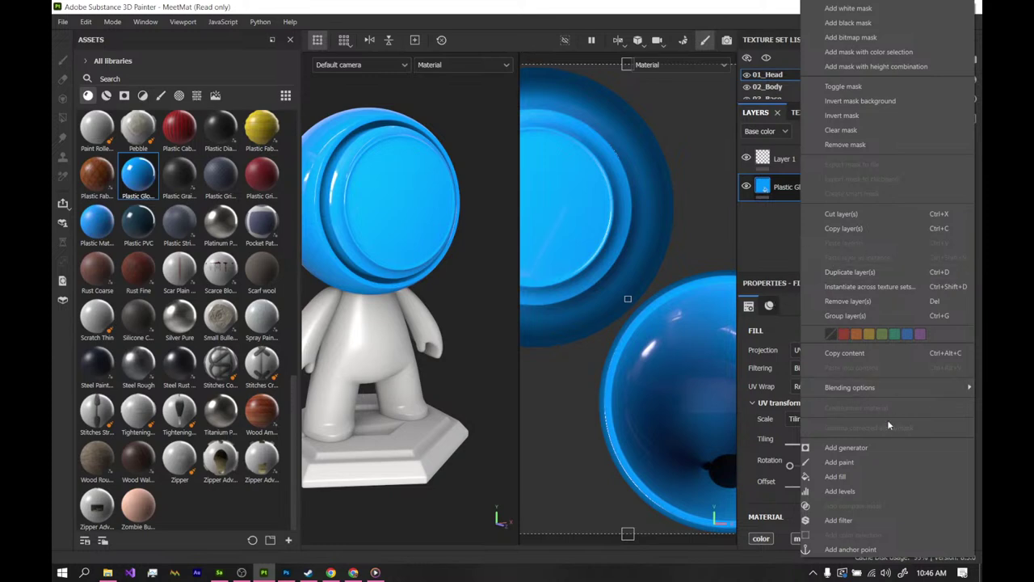
pyautogui.click(848, 449)
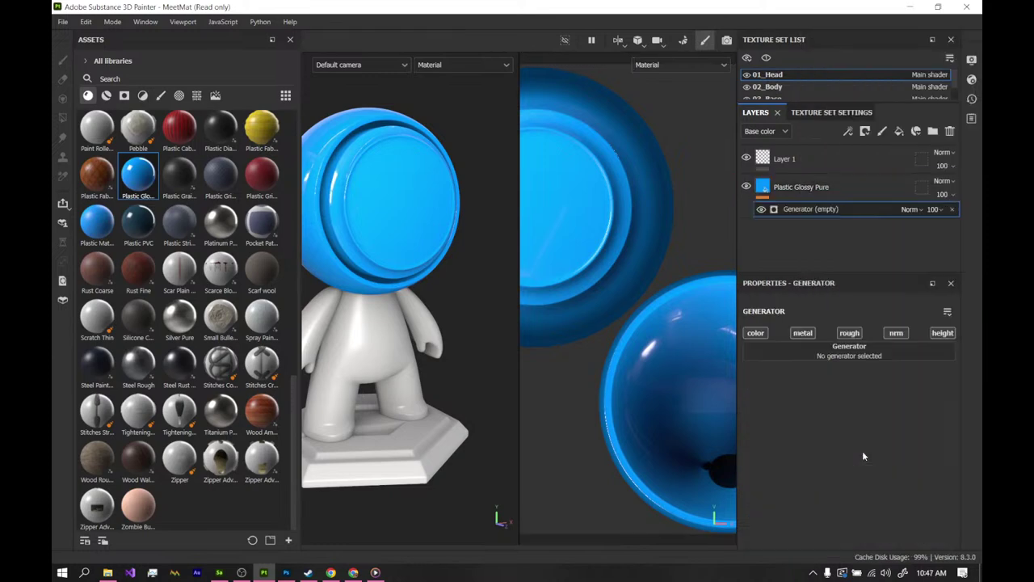
pyautogui.click(826, 356)
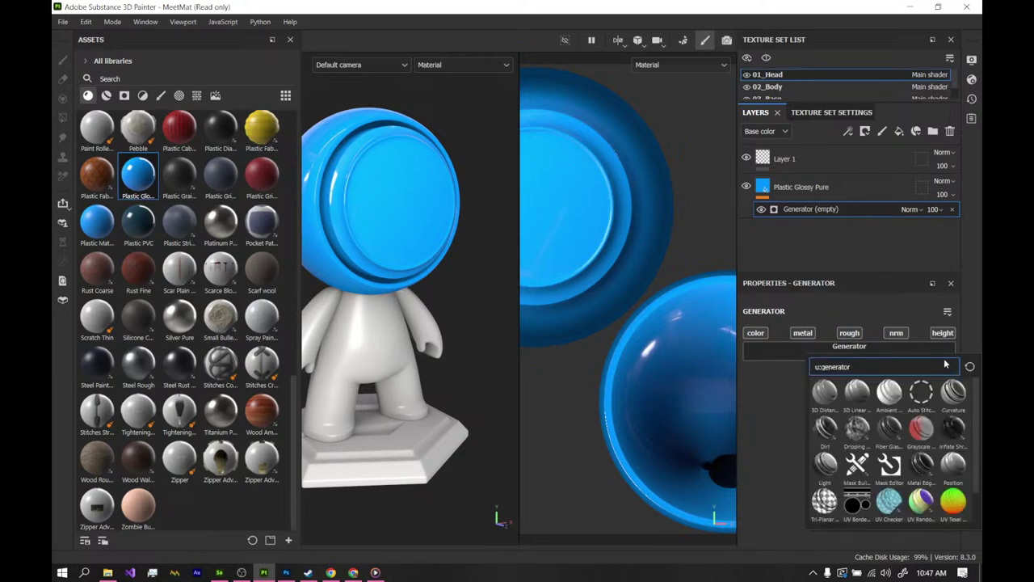
pyautogui.write('bl')
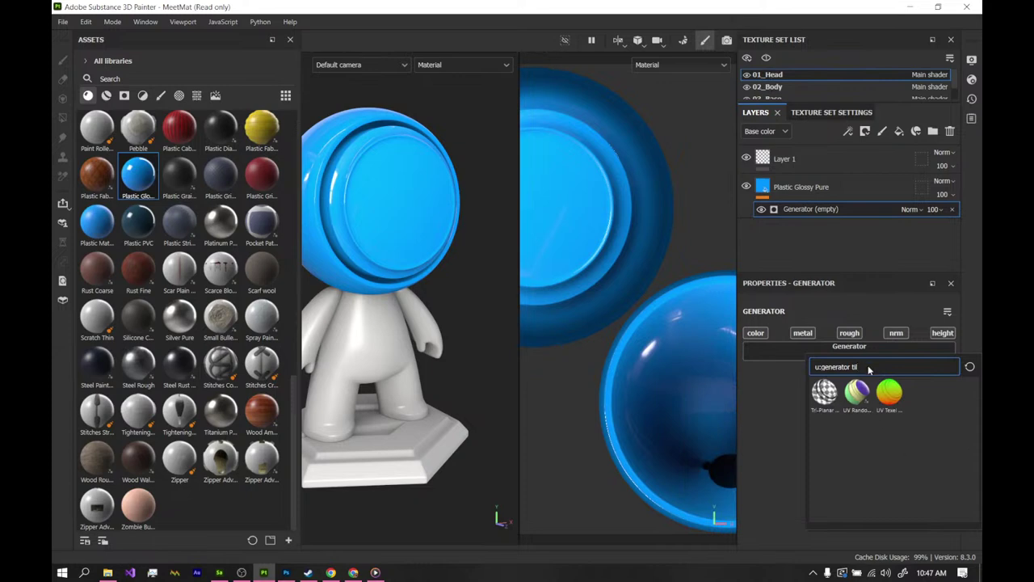
pyautogui.press('BackSpace')
pyautogui.press('BackSpace')
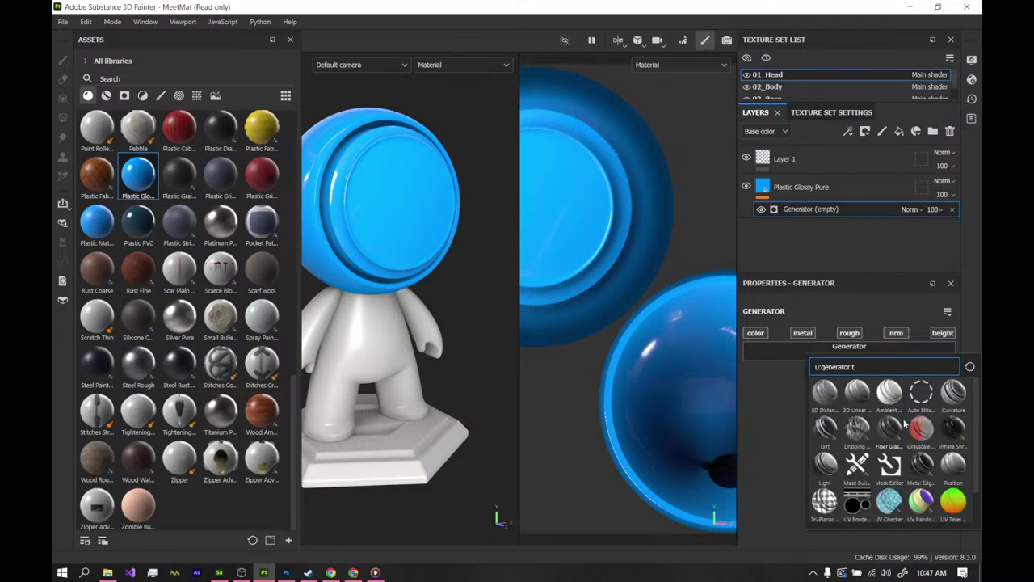
pyautogui.scroll(-1, 904, 420)
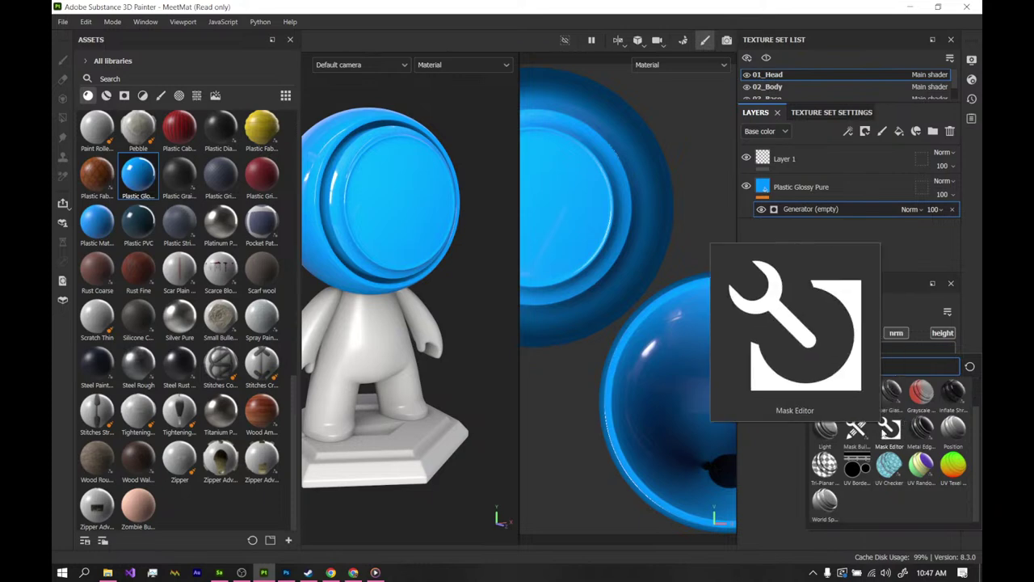
pyautogui.click(785, 419)
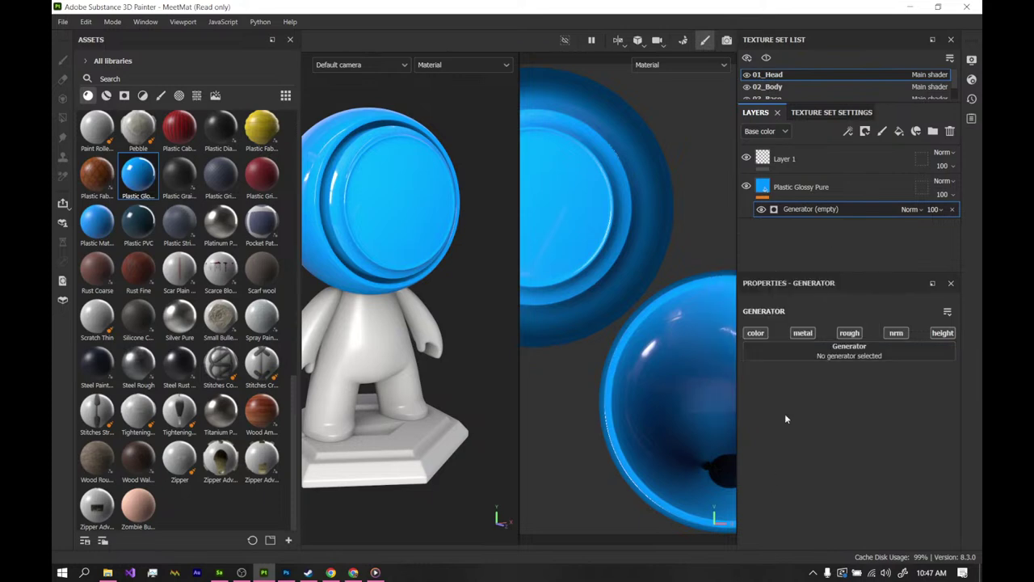
# Step: Add a filter effect to the Plastic Glossy Pure layer and search the filter list for 'ti'
pyautogui.rightClick(825, 209)
pyautogui.click(825, 198)
pyautogui.rightClick(825, 198)
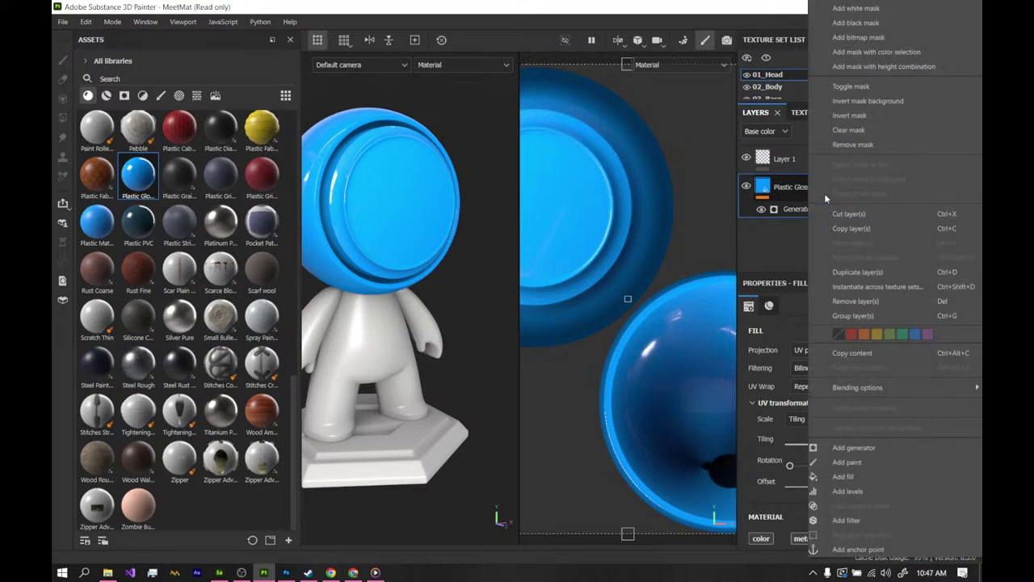
pyautogui.click(861, 521)
pyautogui.click(829, 358)
pyautogui.write('til')
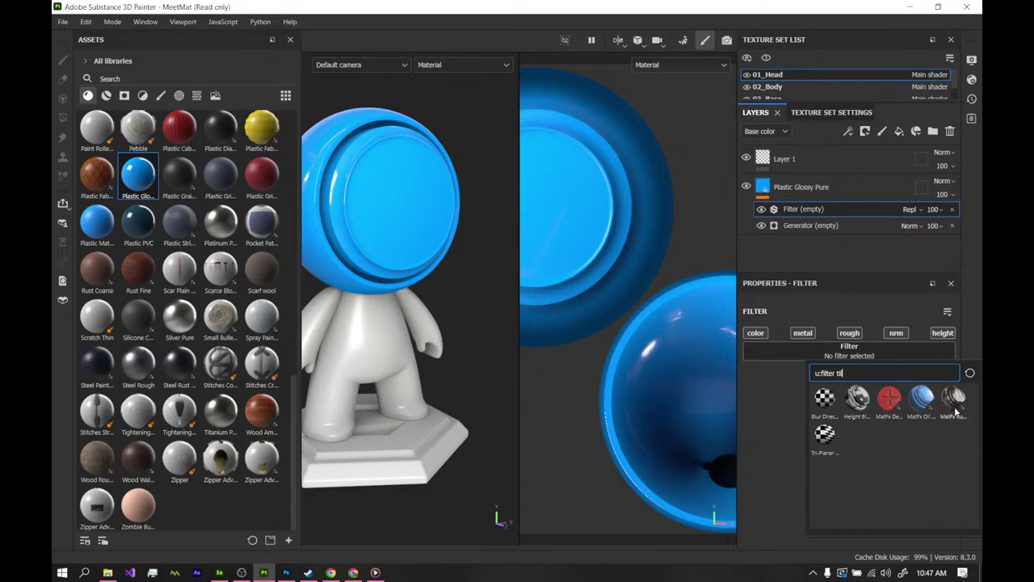
# Step: Browse the filter results, close the picker with no filter chosen, and show the empty generator's settings
pyautogui.press('BackSpace')
pyautogui.press('BackSpace')
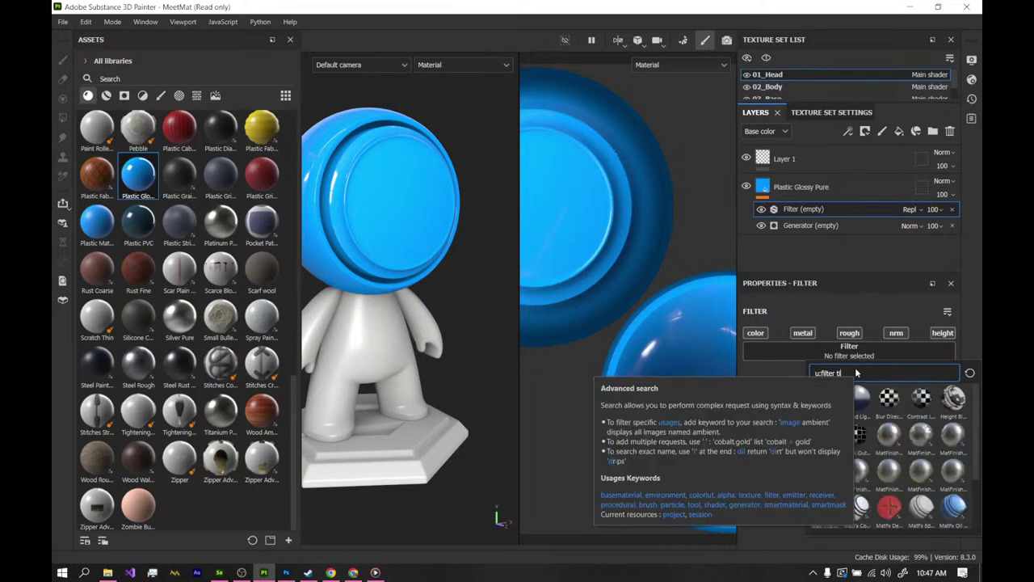
pyautogui.scroll(-2, 903, 477)
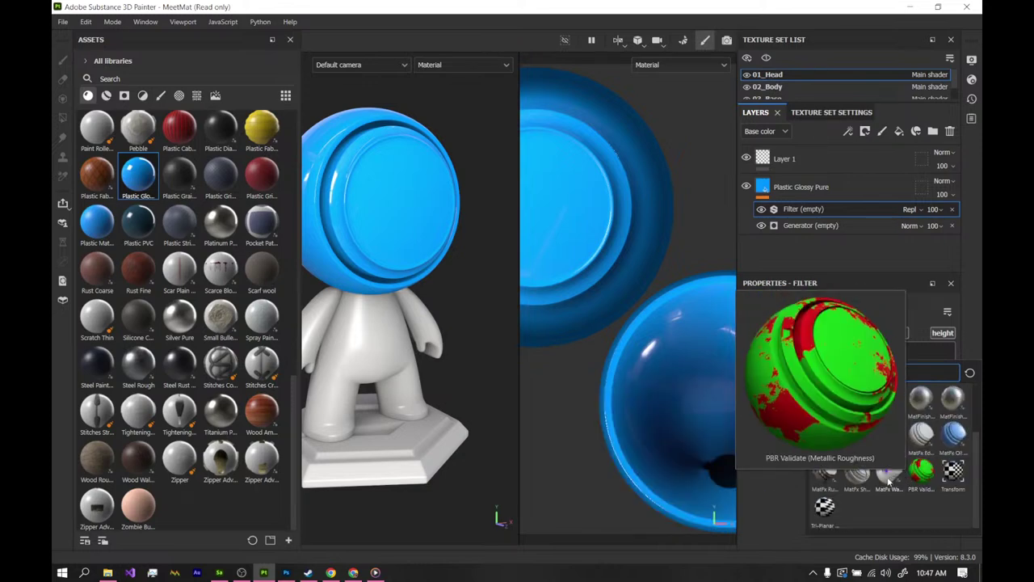
pyautogui.moveTo(861, 485)
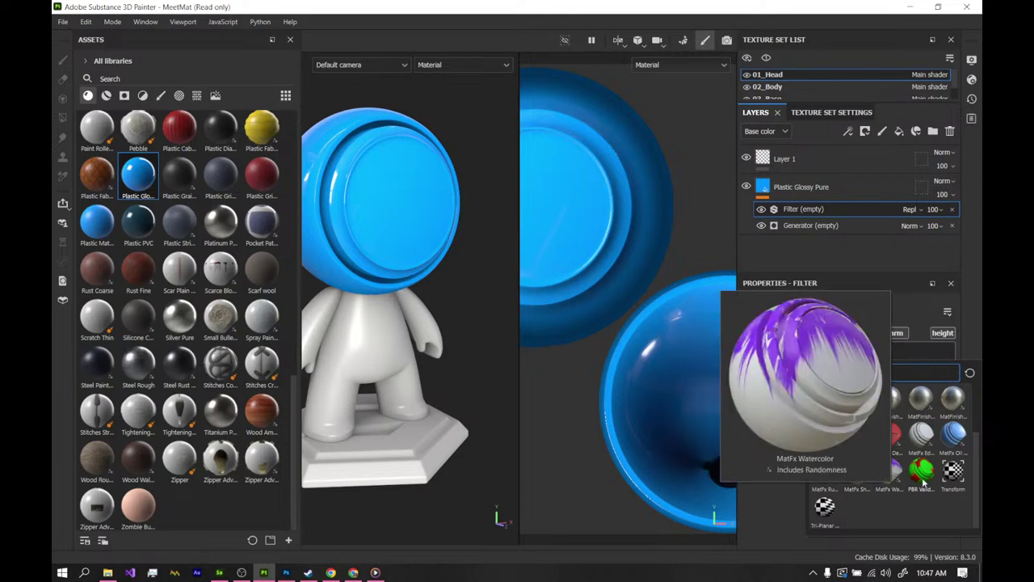
pyautogui.moveTo(958, 480)
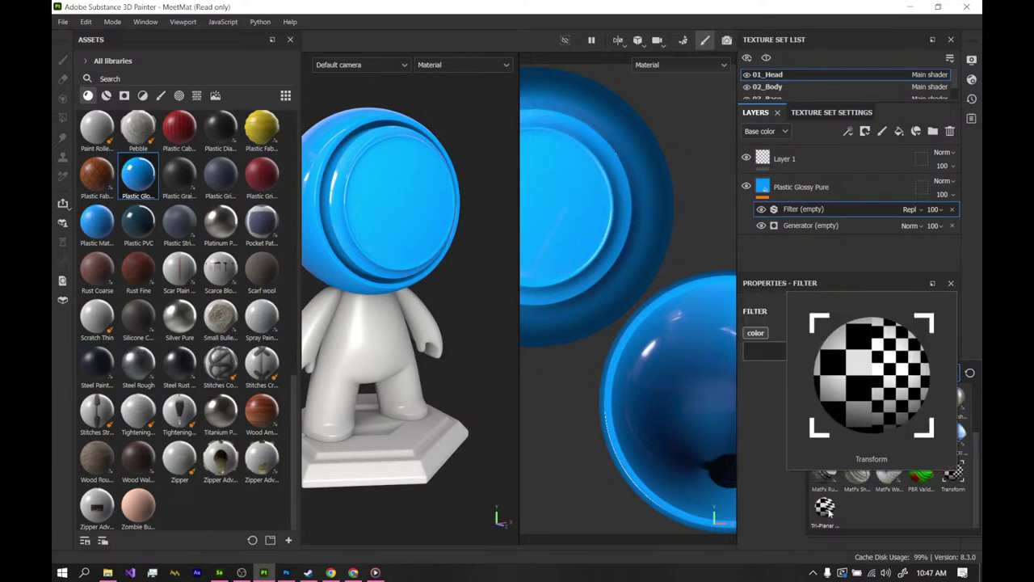
pyautogui.moveTo(873, 439)
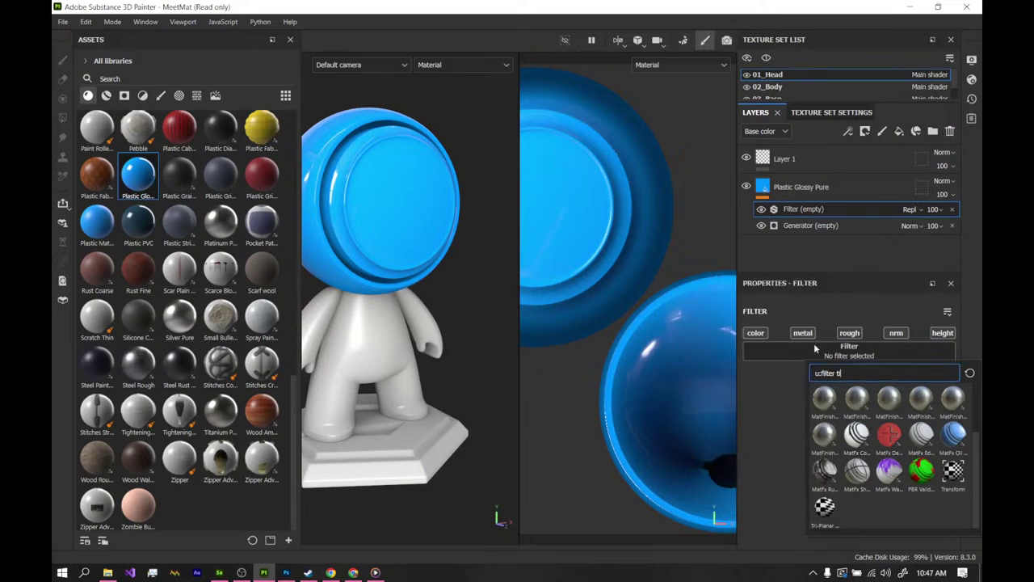
pyautogui.click(804, 397)
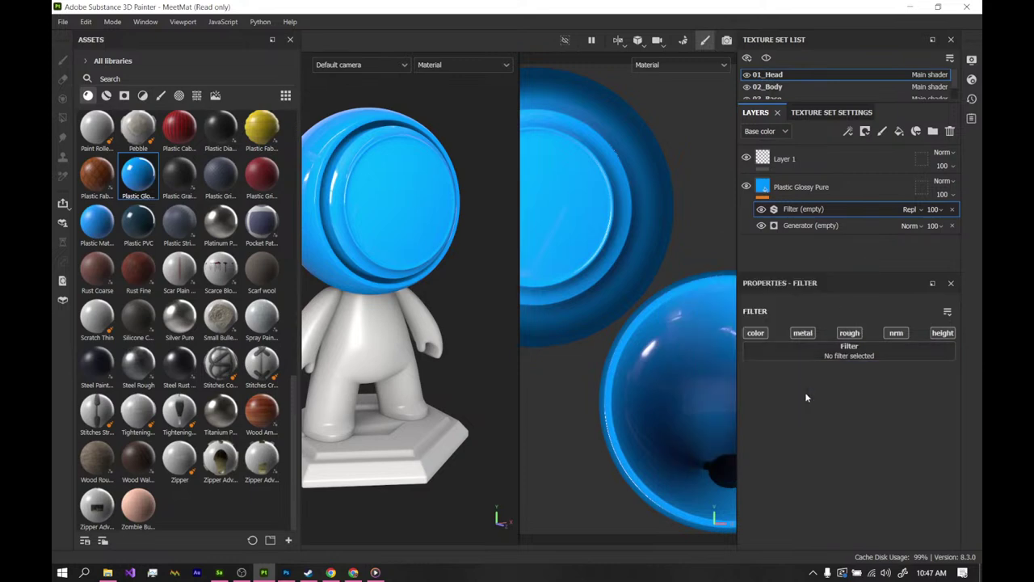
pyautogui.click(857, 355)
pyautogui.click(793, 225)
pyautogui.click(837, 354)
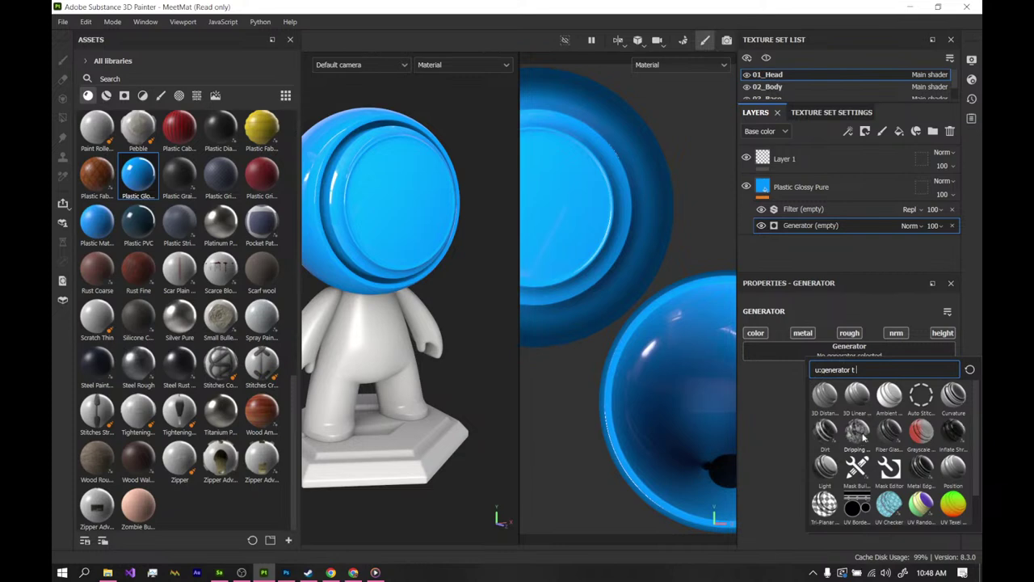
pyautogui.scroll(-1, 895, 438)
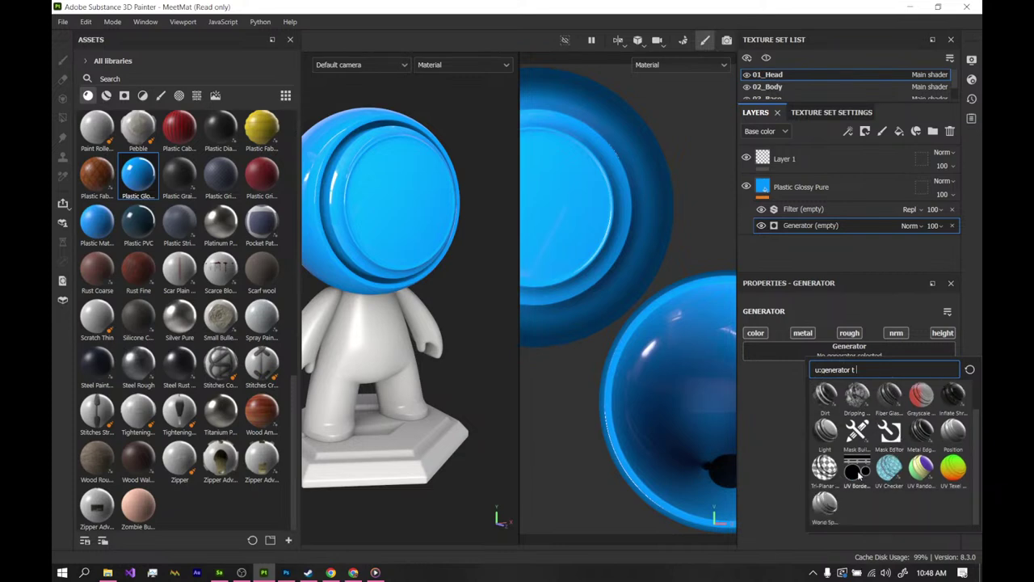
pyautogui.moveTo(897, 474)
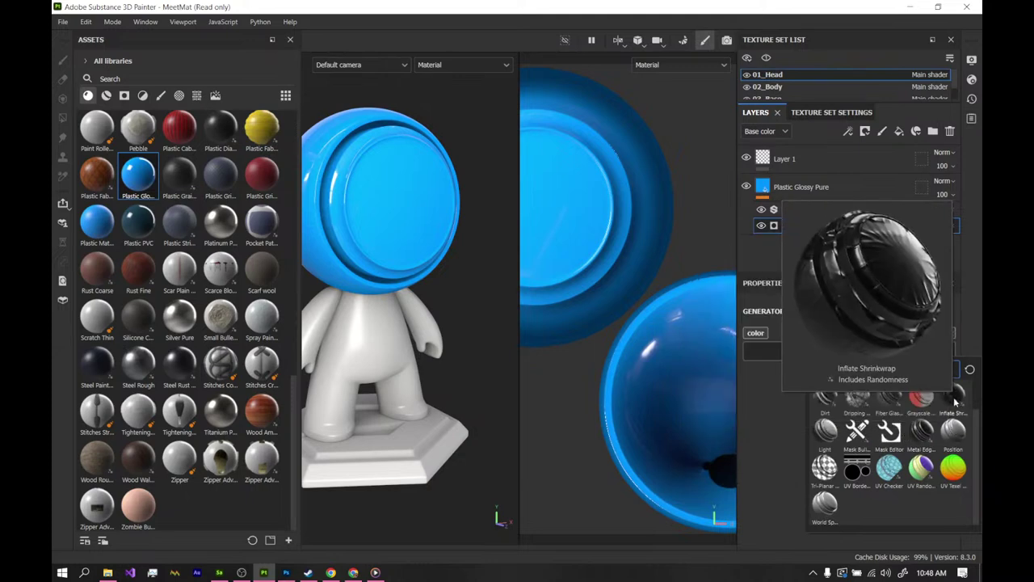
pyautogui.click(152, 78)
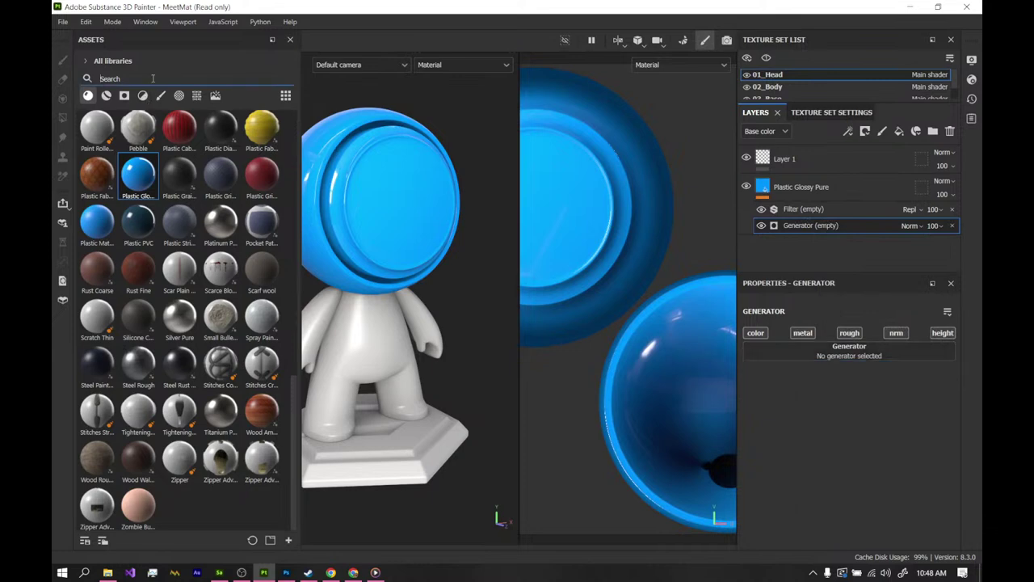
# Step: Search the assets for 'patt' and filter to textures to list Tile Generator and pattern textures
pyautogui.write('ti')
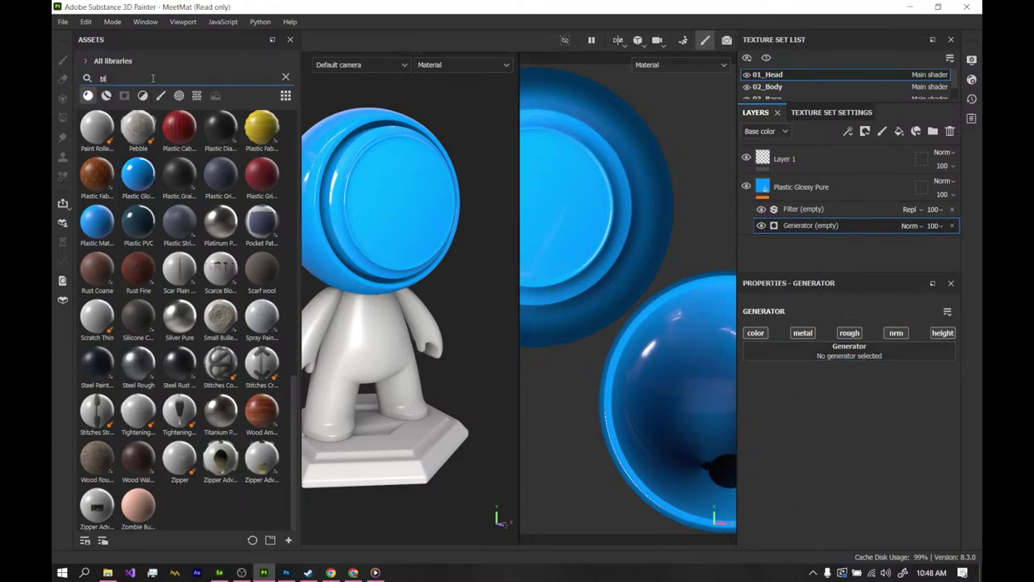
pyautogui.write('le')
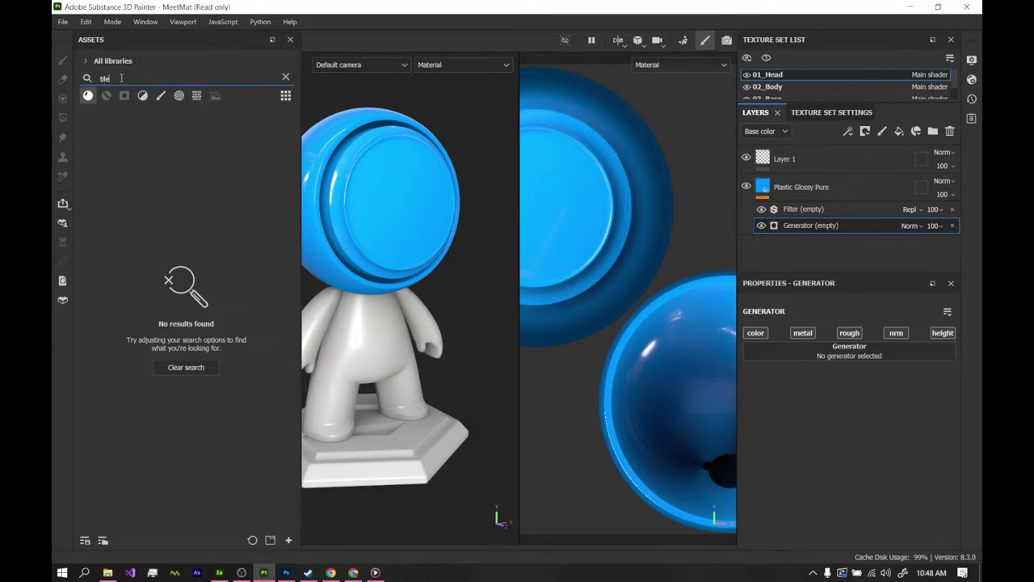
pyautogui.press('BackSpace')
pyautogui.press('BackSpace')
pyautogui.press('BackSpace')
pyautogui.press('BackSpace')
pyautogui.write('pai')
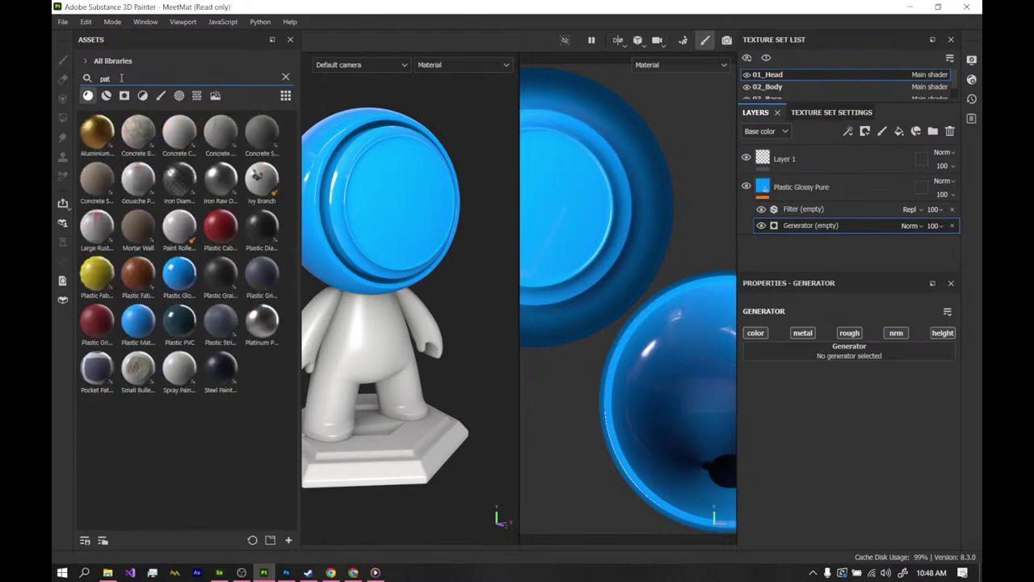
pyautogui.write('t')
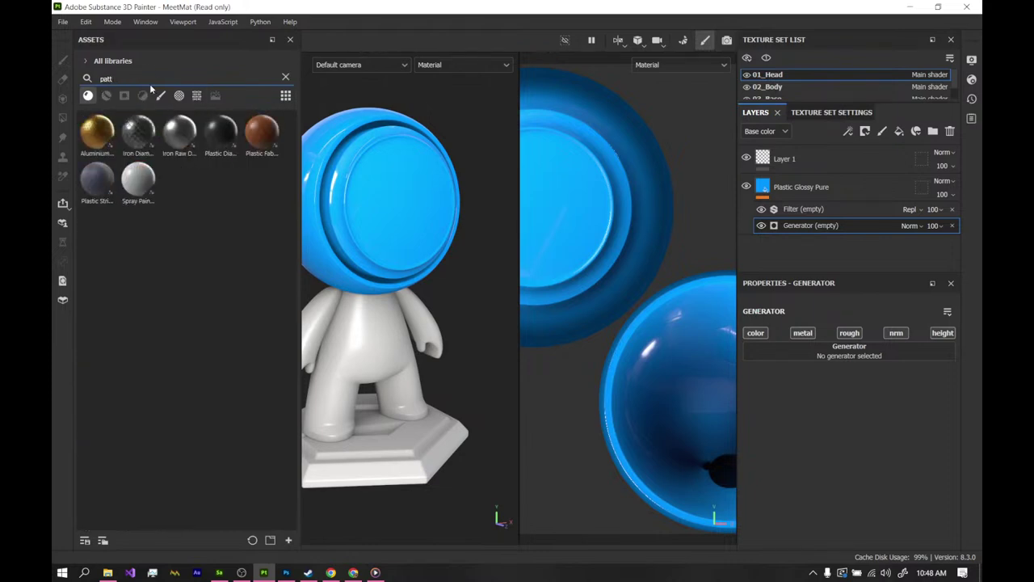
pyautogui.click(196, 96)
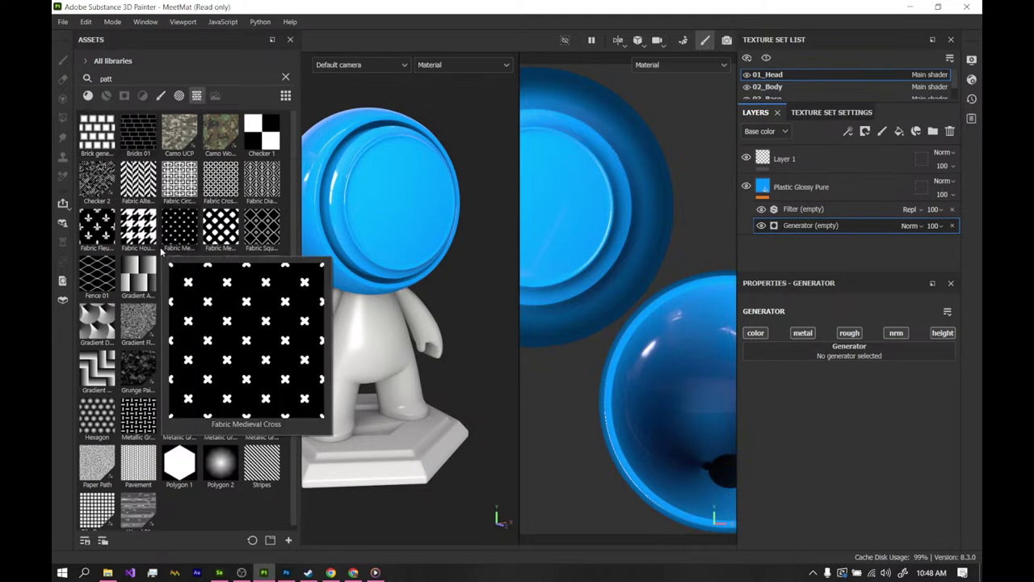
pyautogui.scroll(-1, 205, 499)
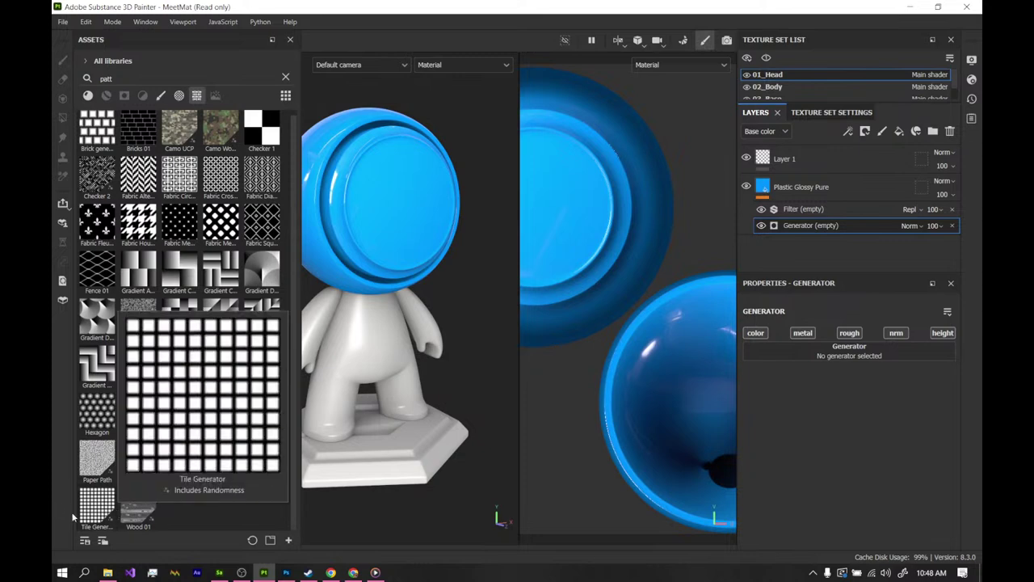
pyautogui.moveTo(89, 512)
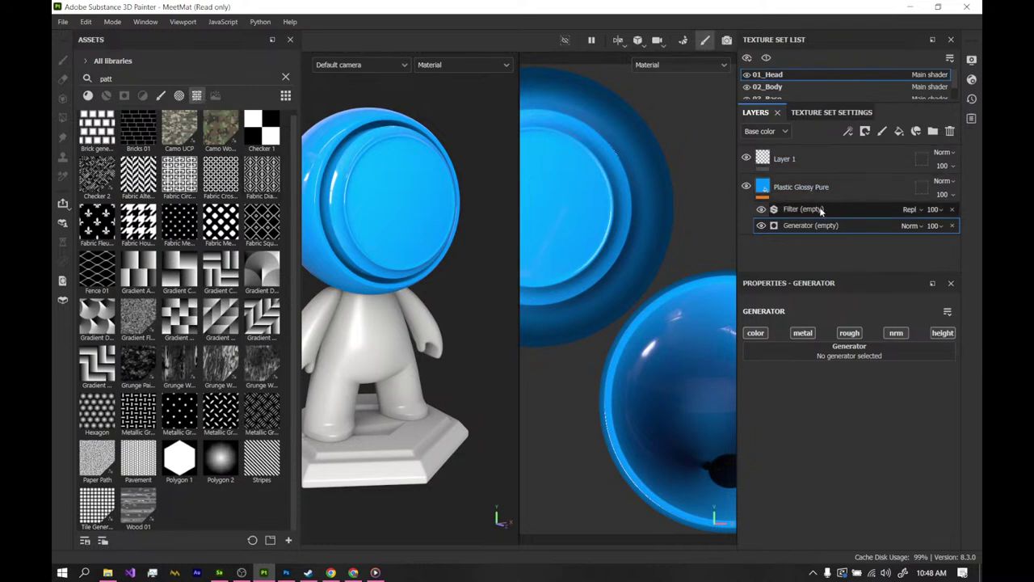
# Step: Delete the empty Filter and Generator effects from the Plastic Glossy Pure fill
pyautogui.click(952, 209)
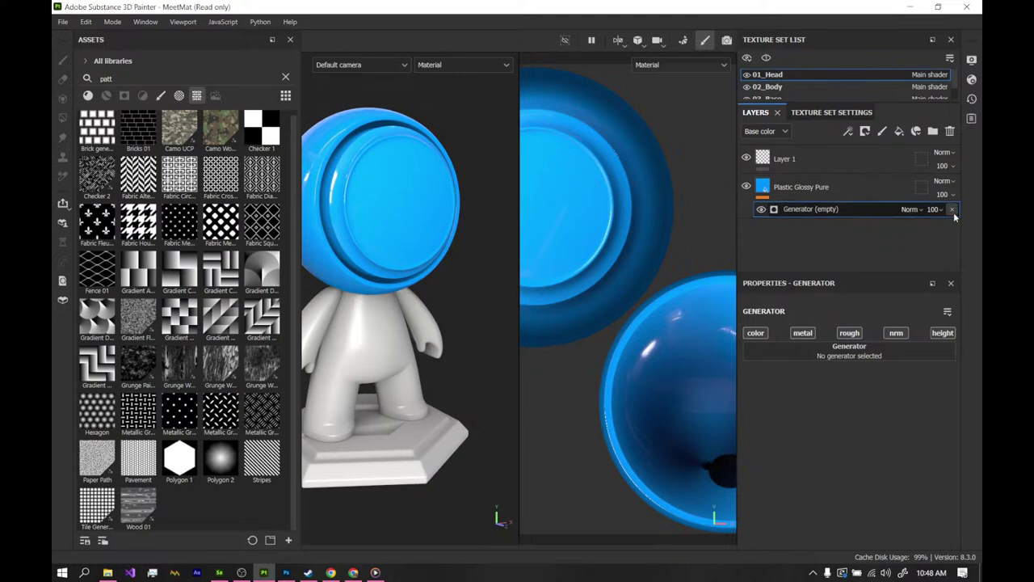
pyautogui.click(951, 209)
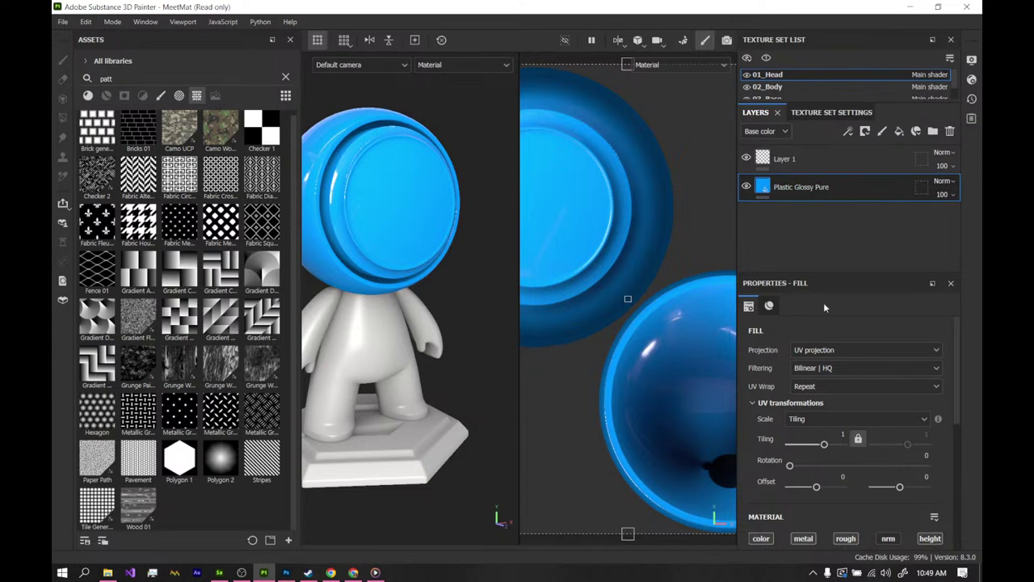
pyautogui.scroll(-3, 910, 530)
pyautogui.scroll(-4, 911, 530)
# Step: Drag Tile Generator onto the fill's Height slot and clear the asset search
pyautogui.moveTo(111, 505); pyautogui.dragTo(819, 507)
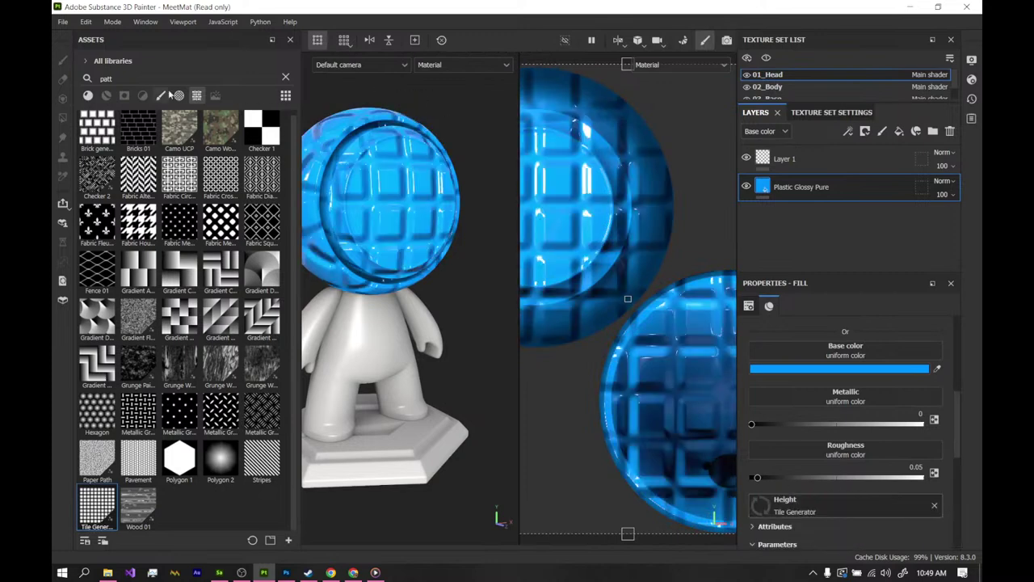
pyautogui.click(286, 77)
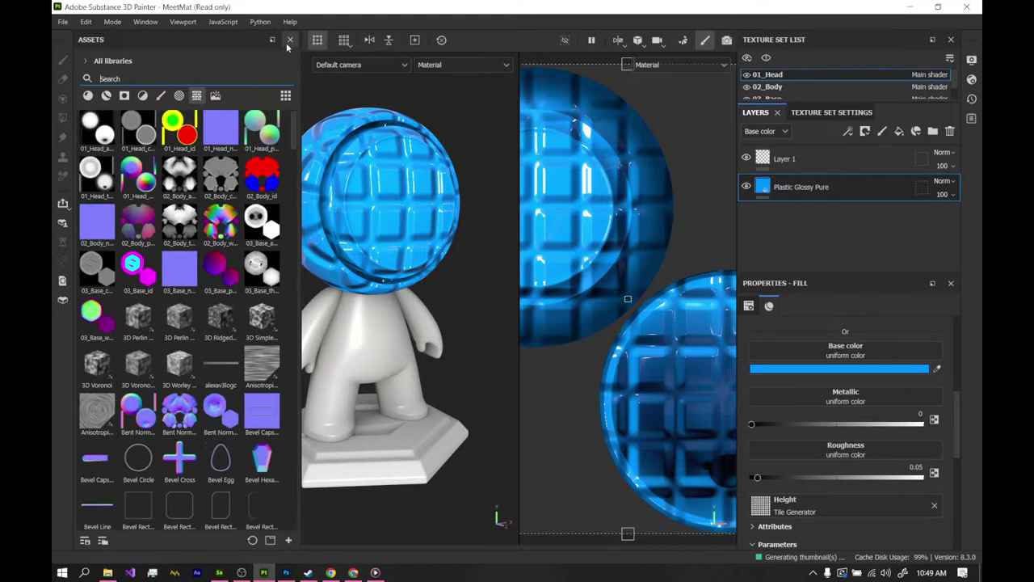
pyautogui.click(290, 39)
# Step: Try Gaussian and Thorn pattern types on Tile Generator, settling back on Brick
pyautogui.keyDown('alt'); pyautogui.moveTo(273, 263); pyautogui.dragTo(428, 334); pyautogui.keyUp('alt')
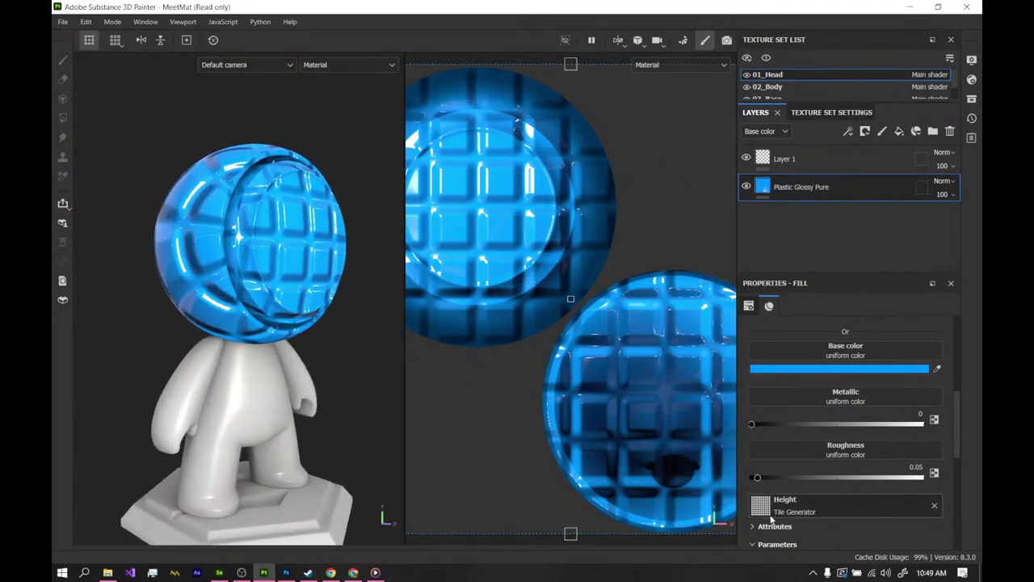
pyautogui.scroll(-5, 806, 475)
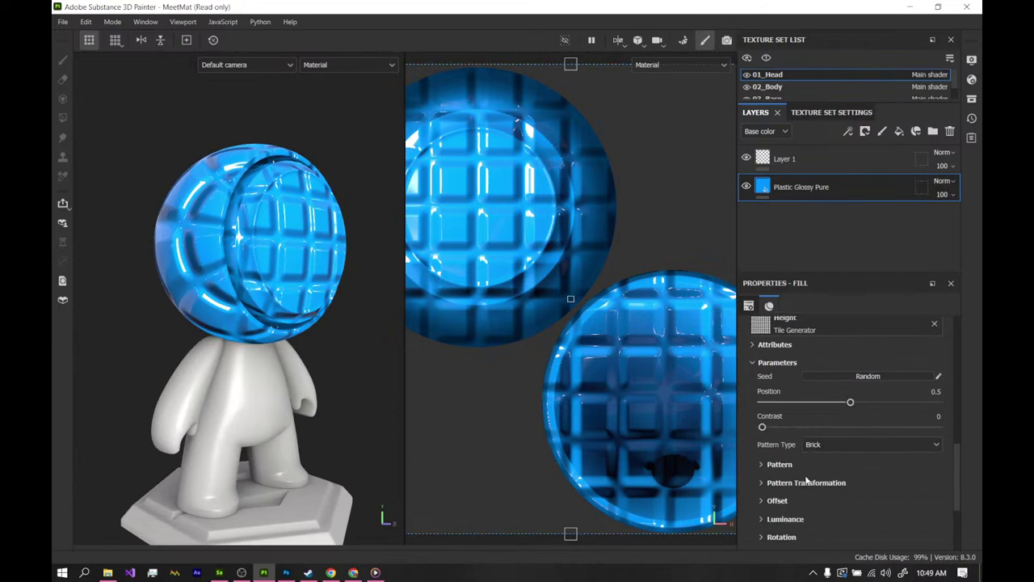
pyautogui.scroll(-1, 806, 479)
pyautogui.click(762, 428)
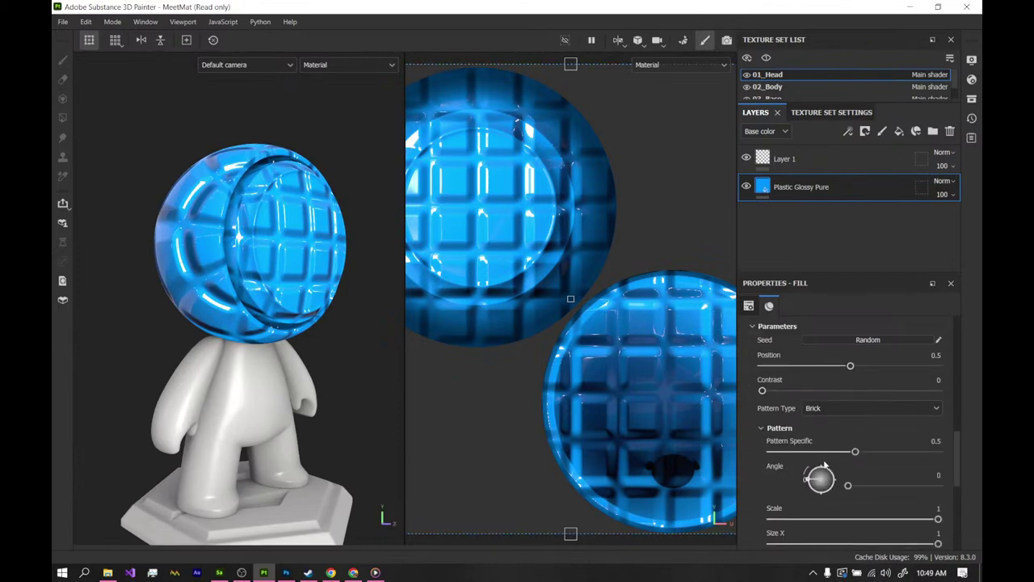
pyautogui.click(835, 407)
pyautogui.click(834, 484)
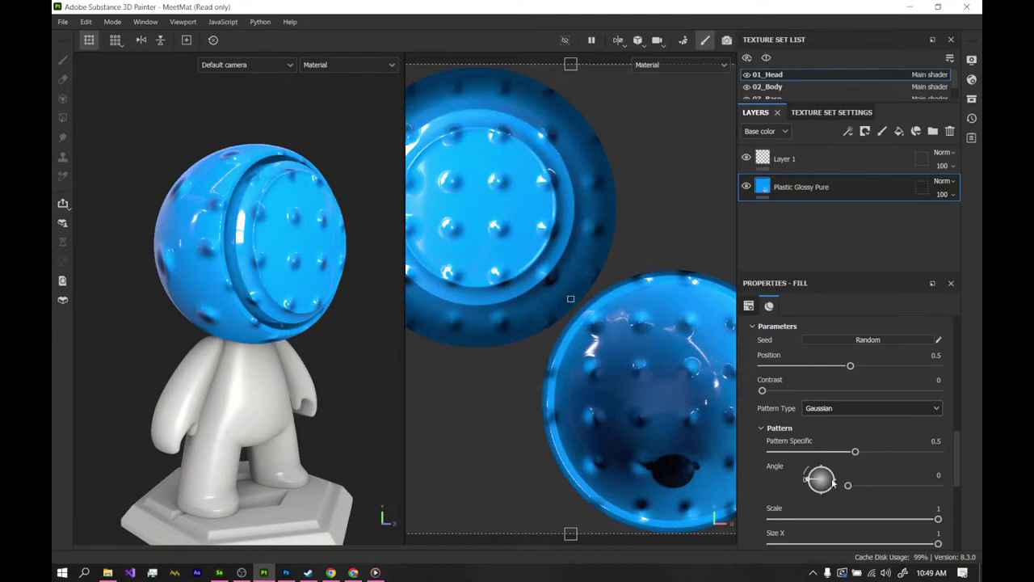
pyautogui.click(836, 412)
pyautogui.click(834, 496)
pyautogui.click(837, 411)
pyautogui.click(840, 519)
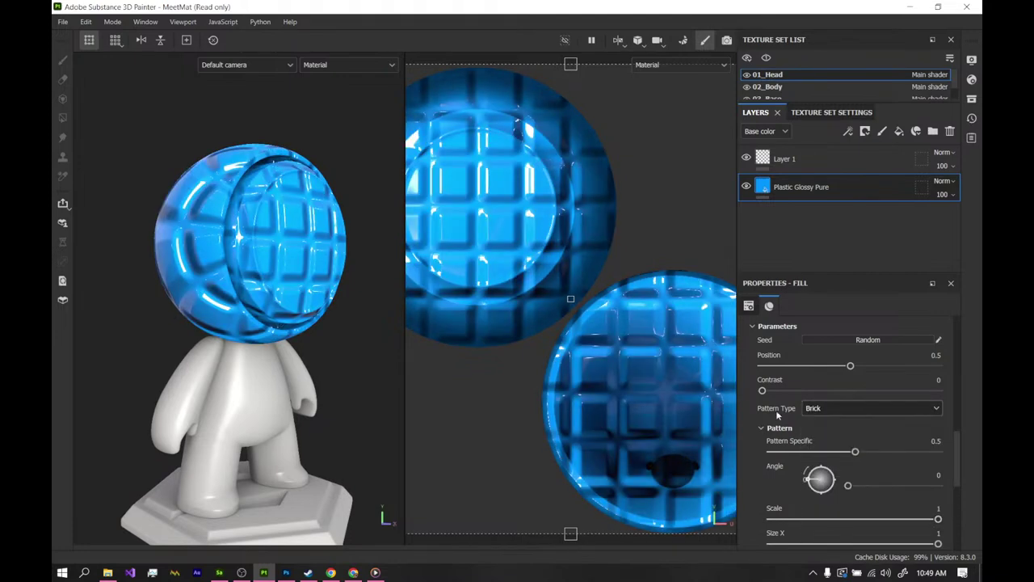
# Step: Preview a smaller pattern Scale in the generator's Attributes, then restore Scale to 1
pyautogui.scroll(2, 782, 437)
pyautogui.scroll(4, 782, 437)
pyautogui.scroll(-2, 801, 438)
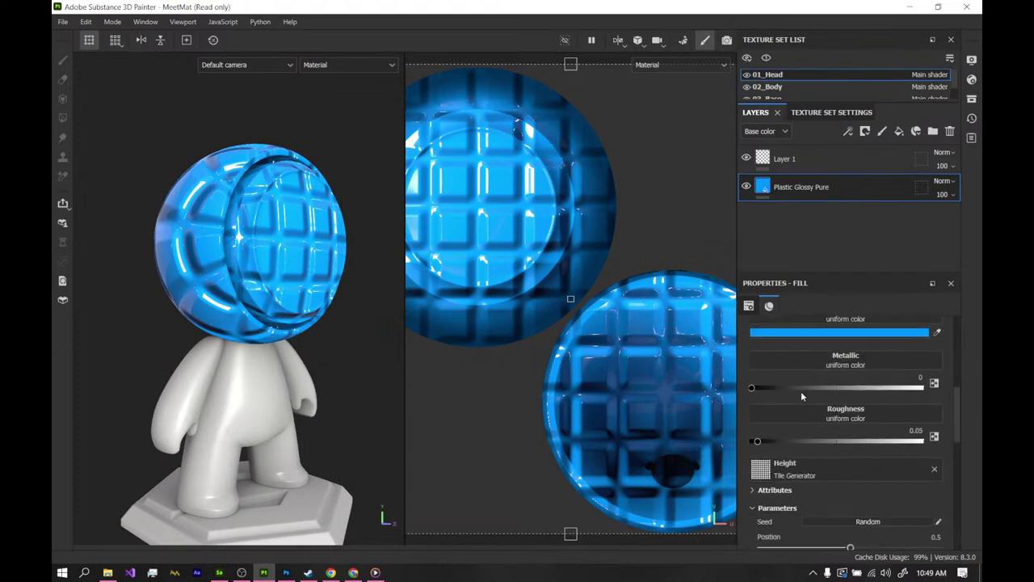
pyautogui.scroll(-1, 801, 439)
pyautogui.click(773, 418)
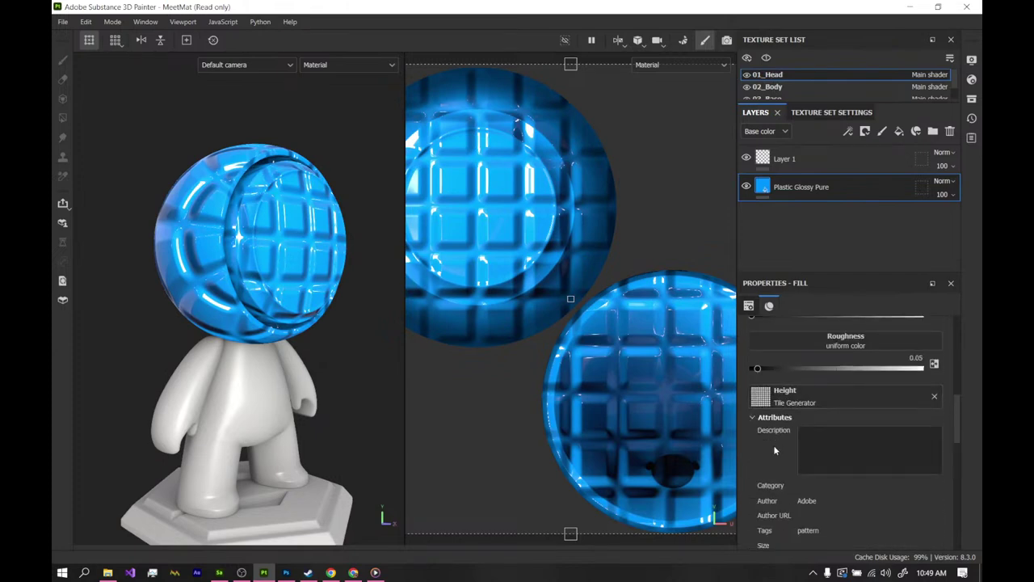
pyautogui.scroll(-2, 773, 454)
pyautogui.scroll(-4, 773, 454)
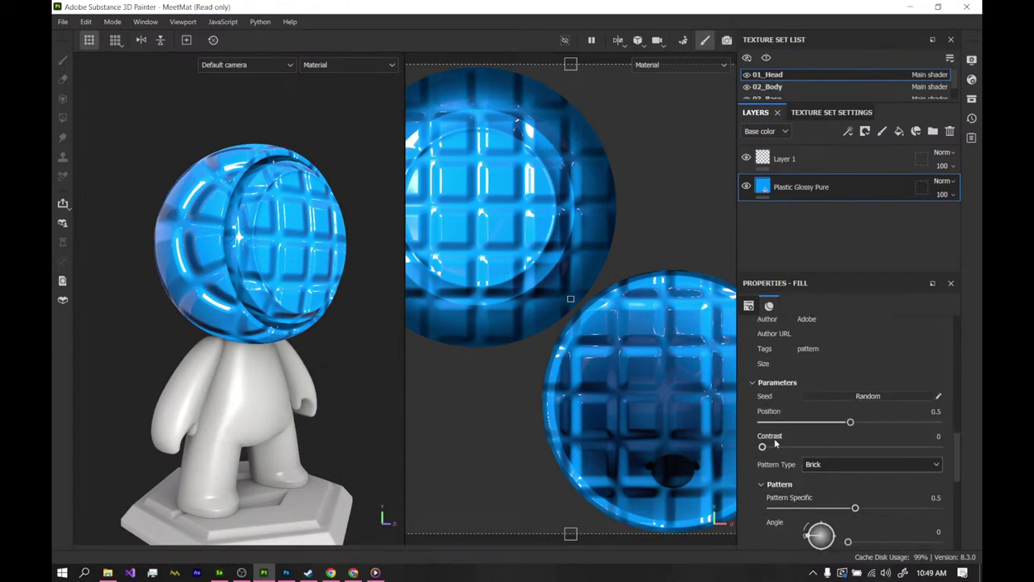
pyautogui.scroll(-3, 777, 497)
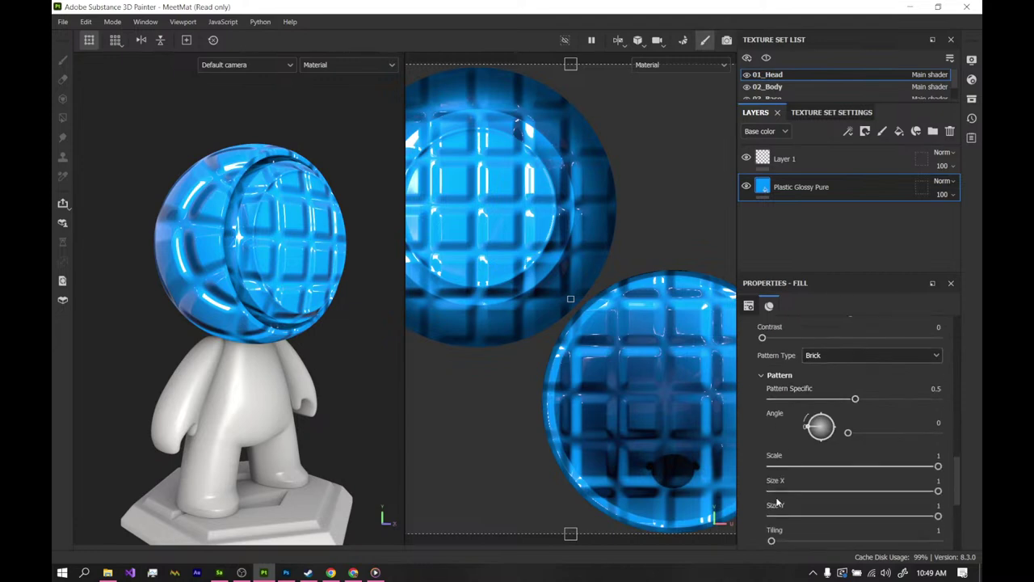
pyautogui.moveTo(938, 431)
pyautogui.mouseDown()
pyautogui.moveTo(842, 431)
pyautogui.moveTo(943, 443)
pyautogui.mouseUp()
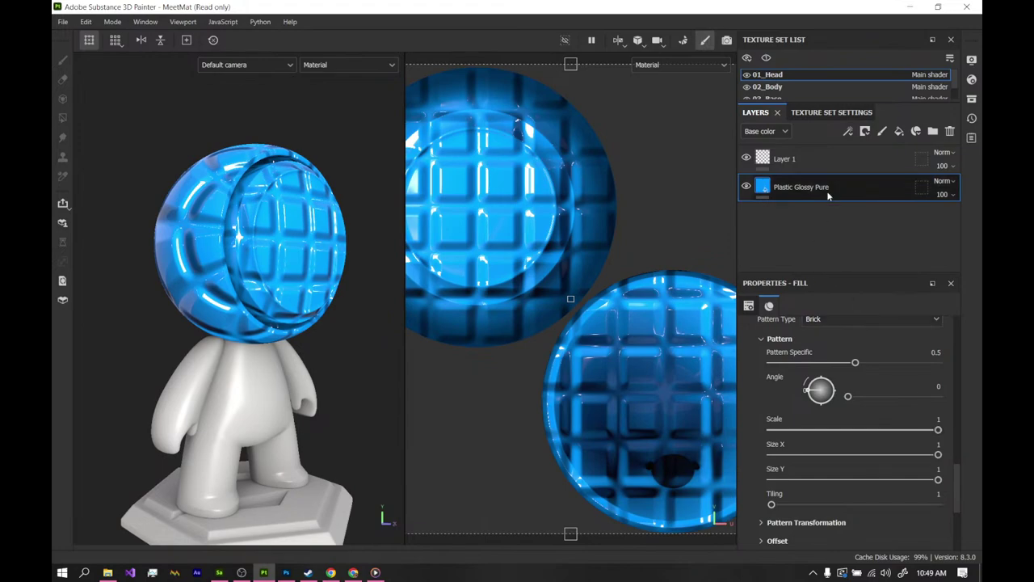
# Step: Set the fill's UV Tiling to 2.88 so the brick grid becomes smaller and denser
pyautogui.click(748, 306)
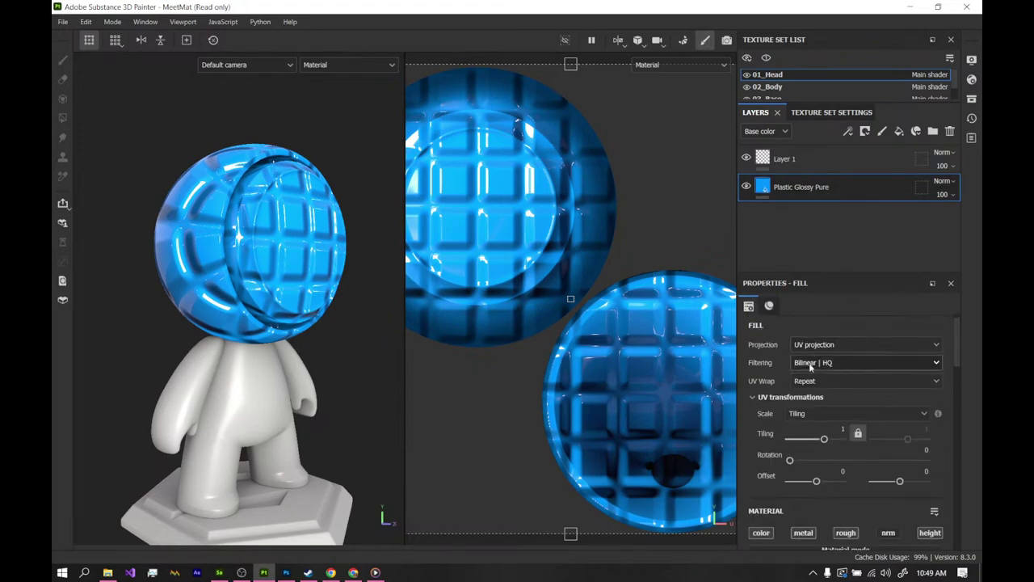
pyautogui.moveTo(820, 440); pyautogui.dragTo(827, 438)
pyautogui.scroll(10, 270, 289)
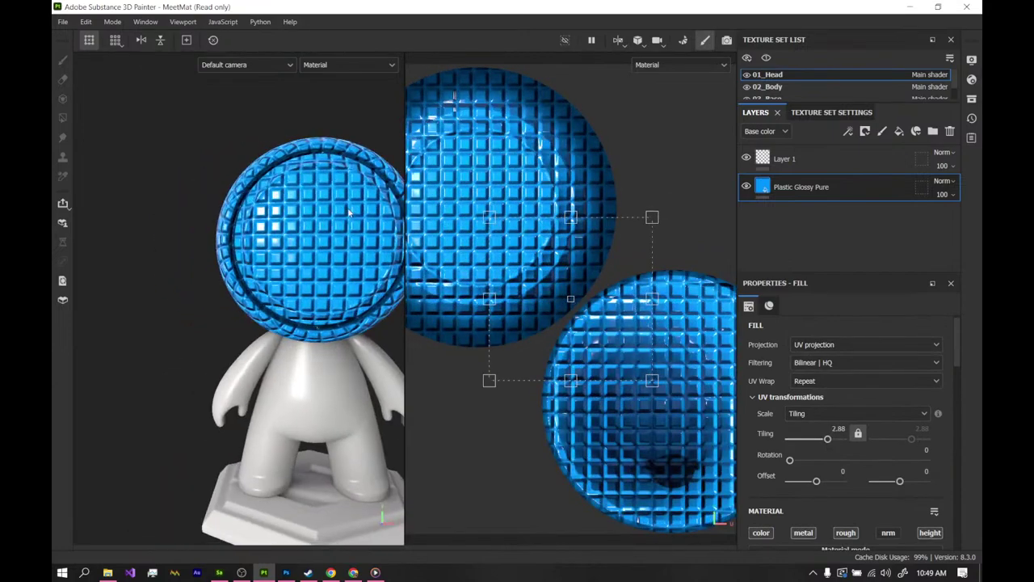
pyautogui.keyDown('alt'); pyautogui.moveTo(341, 251); pyautogui.dragTo(300, 272); pyautogui.keyUp('alt')
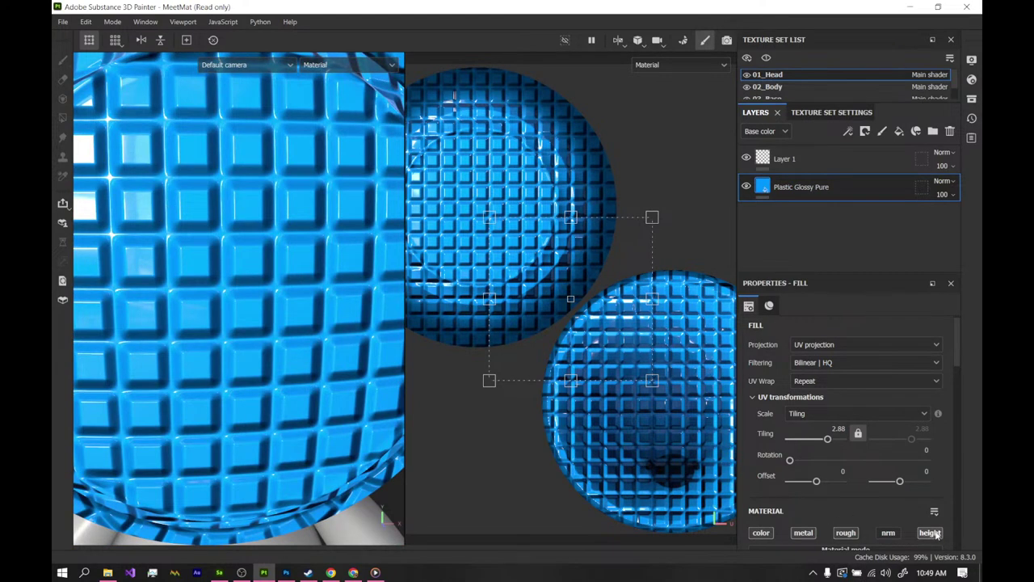
pyautogui.scroll(-3, 840, 444)
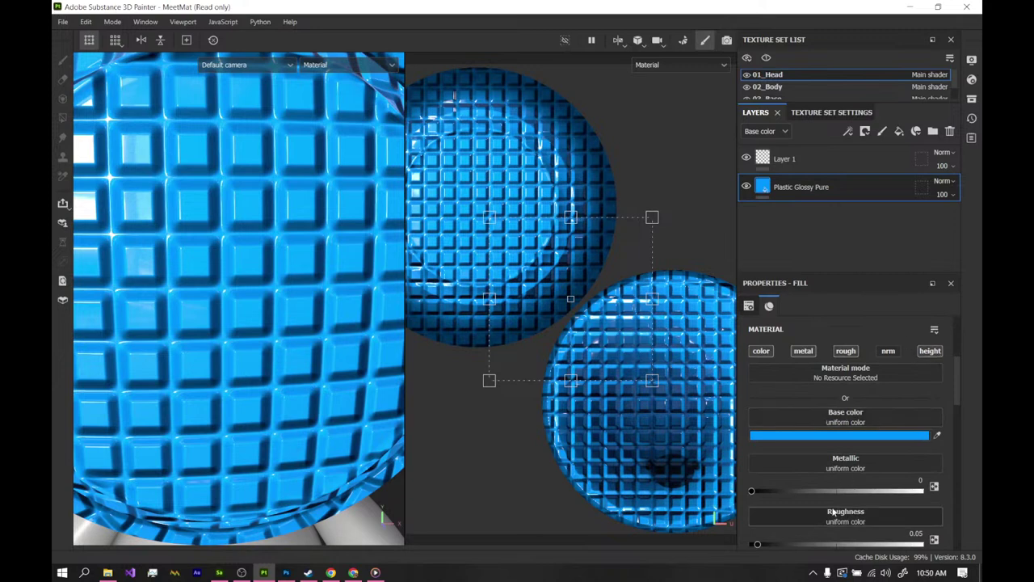
pyautogui.click(748, 307)
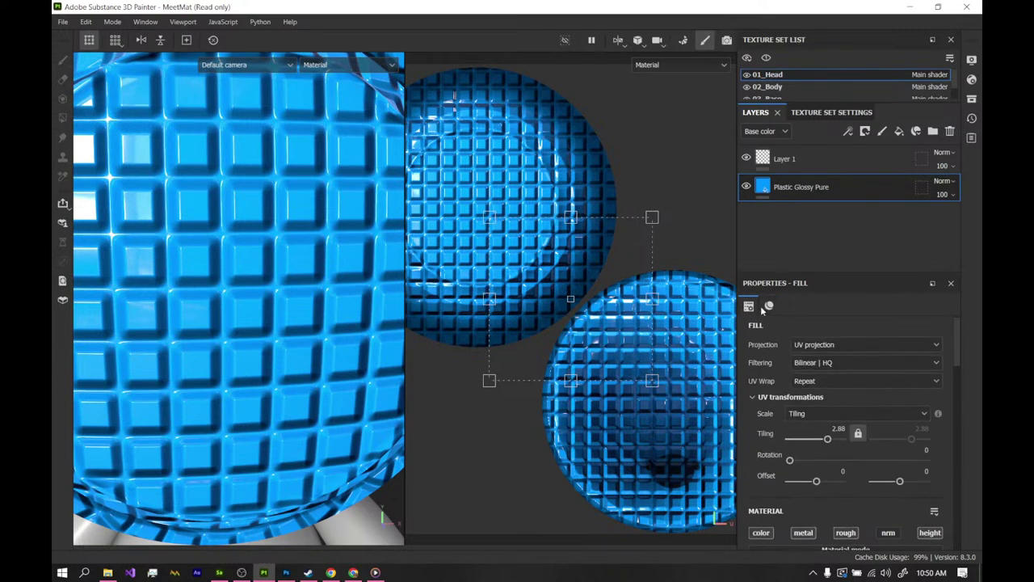
pyautogui.click(768, 306)
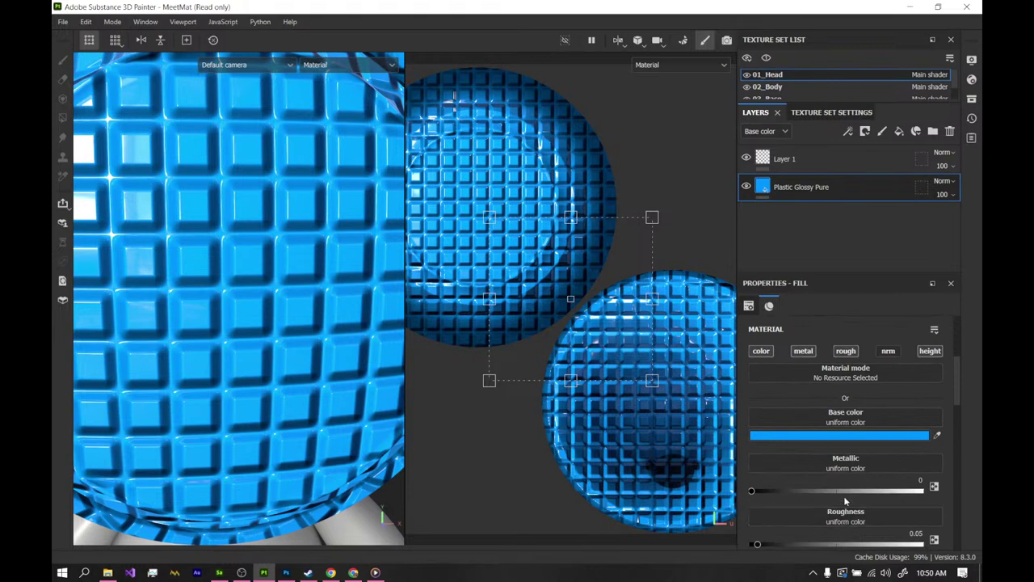
pyautogui.scroll(-10, 845, 501)
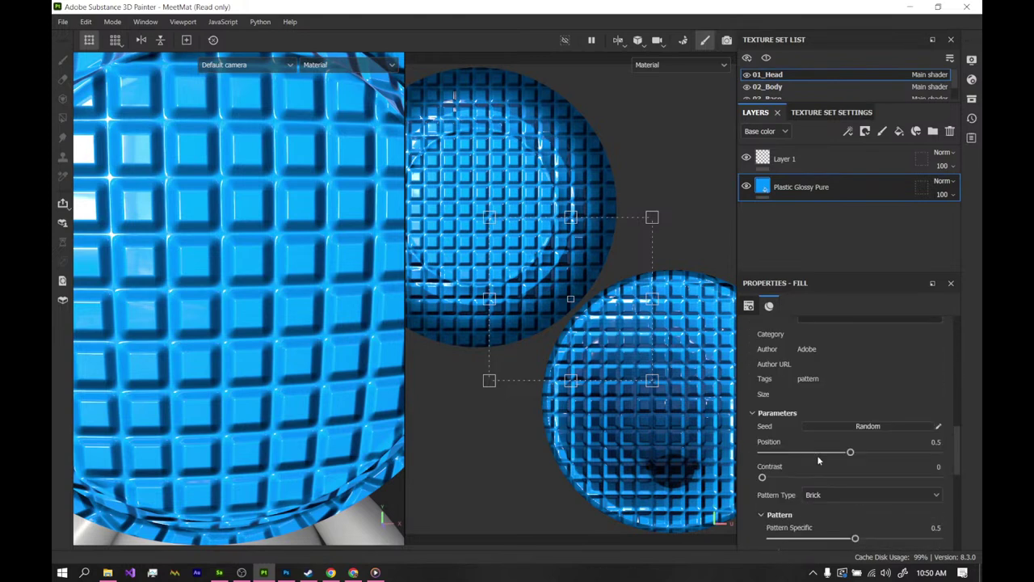
pyautogui.scroll(-2, 818, 459)
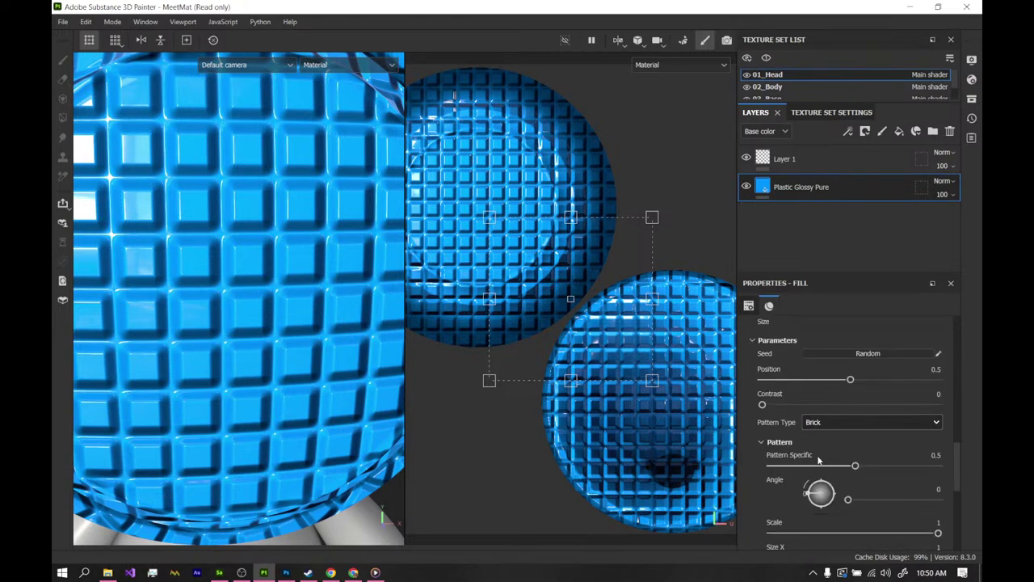
pyautogui.scroll(-6, 824, 477)
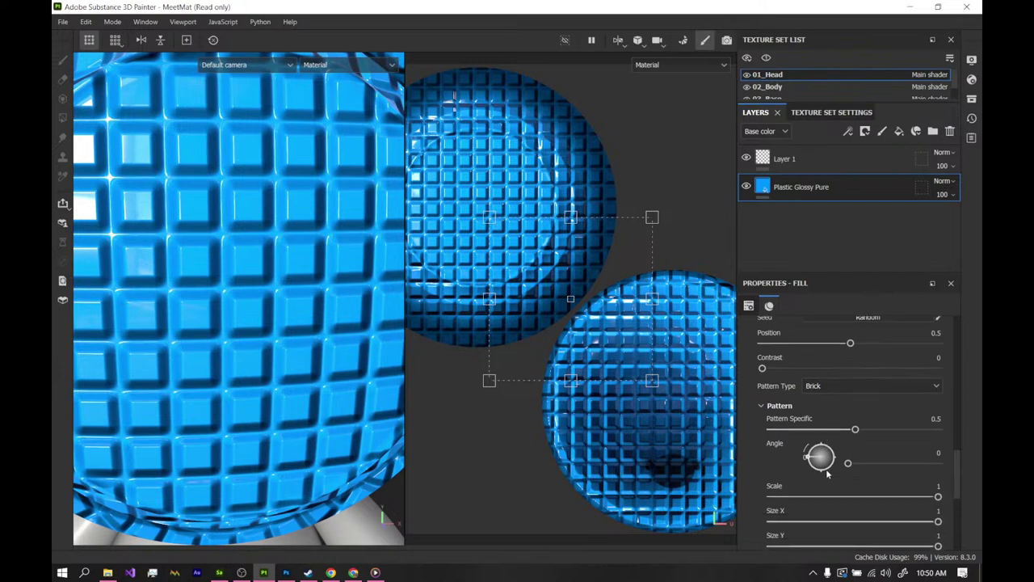
pyautogui.scroll(8, 825, 468)
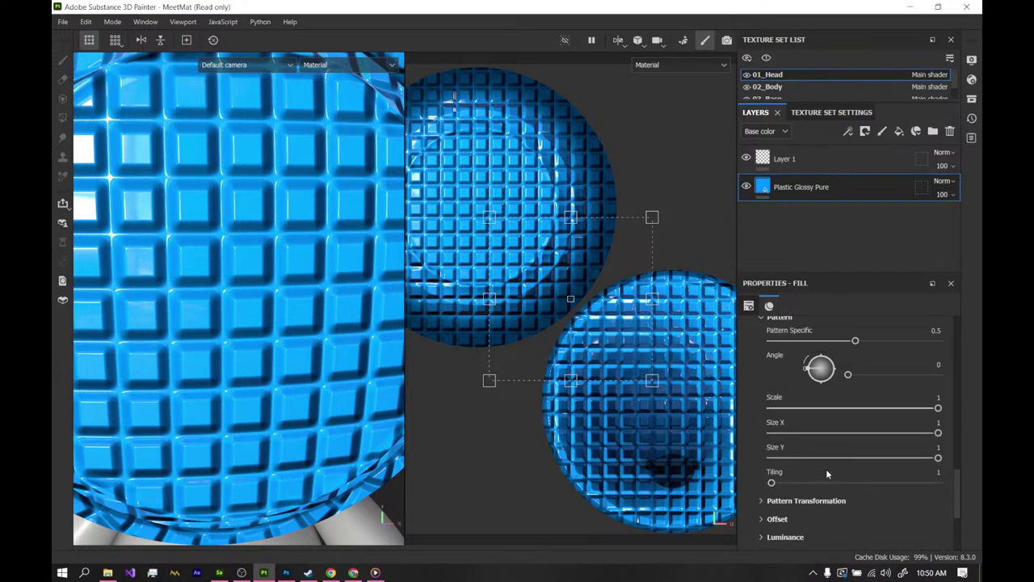
# Step: Try Square and Bell pattern types, settling on Thorn for the Tile Generator
pyautogui.click(837, 403)
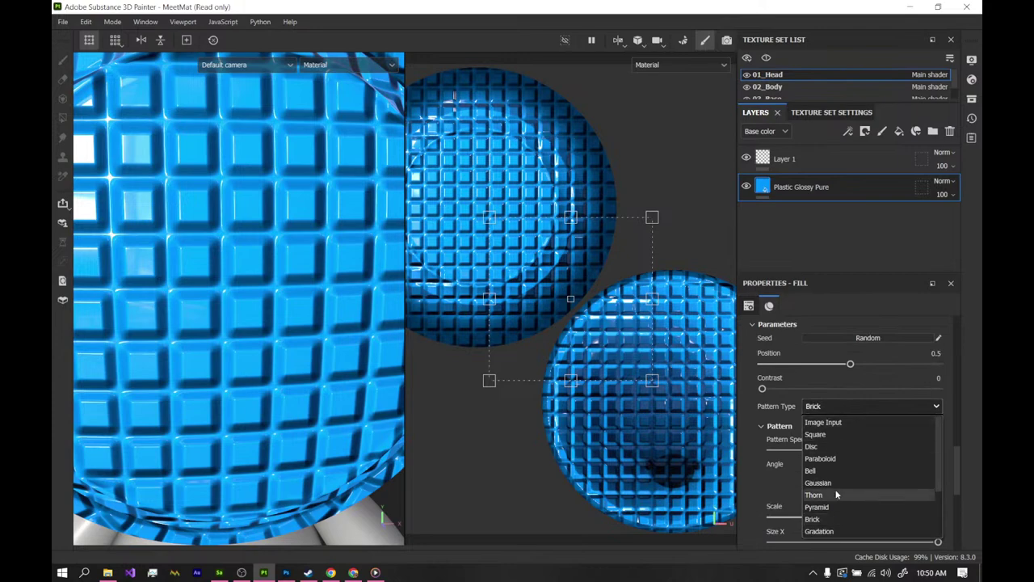
pyautogui.click(834, 495)
pyautogui.click(837, 407)
pyautogui.click(832, 432)
pyautogui.click(832, 407)
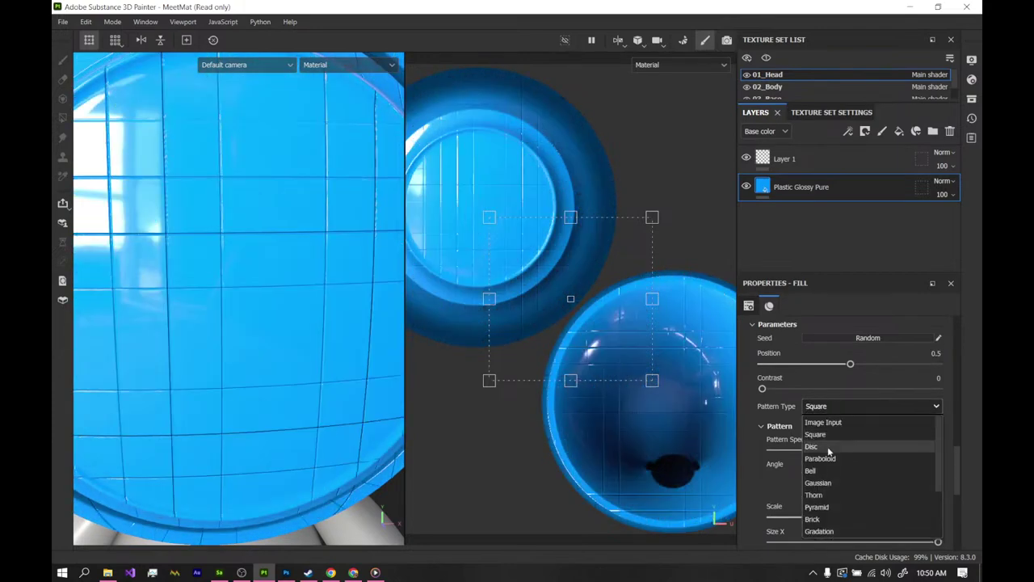
pyautogui.click(836, 470)
pyautogui.click(832, 411)
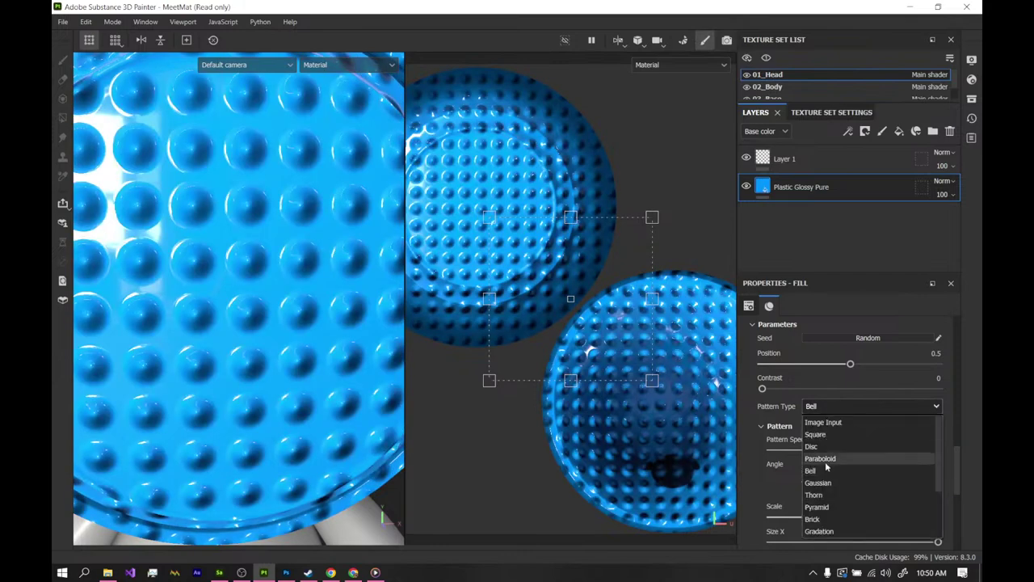
pyautogui.click(831, 497)
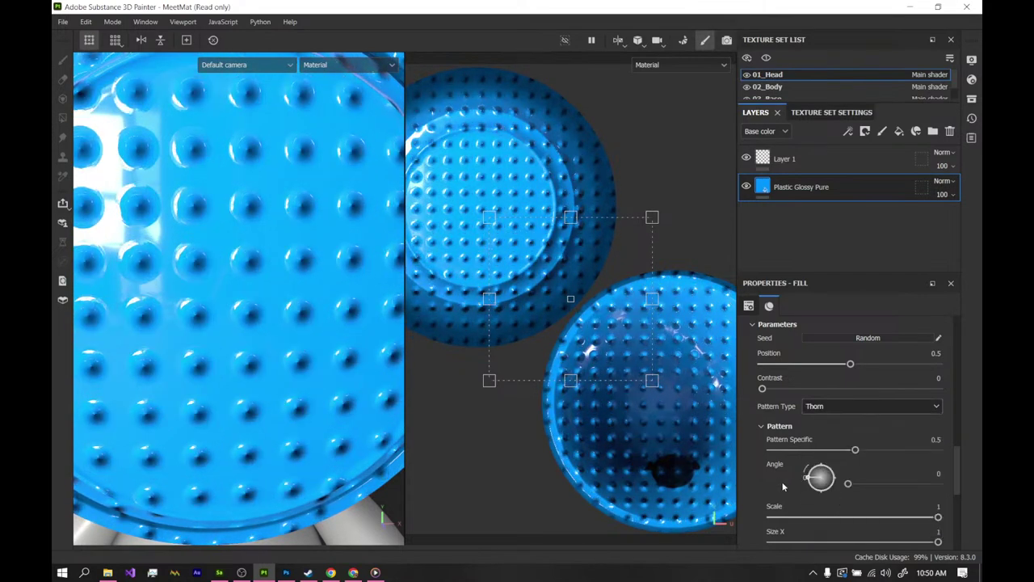
pyautogui.keyDown('alt'); pyautogui.moveTo(157, 355); pyautogui.dragTo(192, 362); pyautogui.keyUp('alt')
# Step: Turn the Angle to 74 and narrow the pattern width, keeping tiling at 1
pyautogui.moveTo(819, 477); pyautogui.dragTo(824, 467)
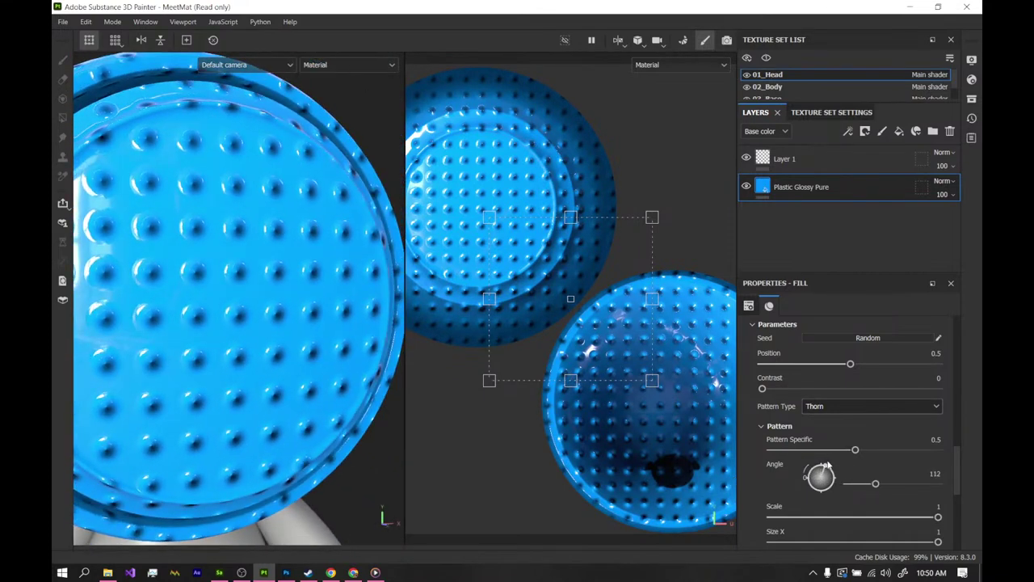
pyautogui.scroll(-3, 793, 481)
pyautogui.moveTo(938, 469)
pyautogui.mouseDown()
pyautogui.moveTo(807, 473)
pyautogui.moveTo(946, 464)
pyautogui.mouseUp()
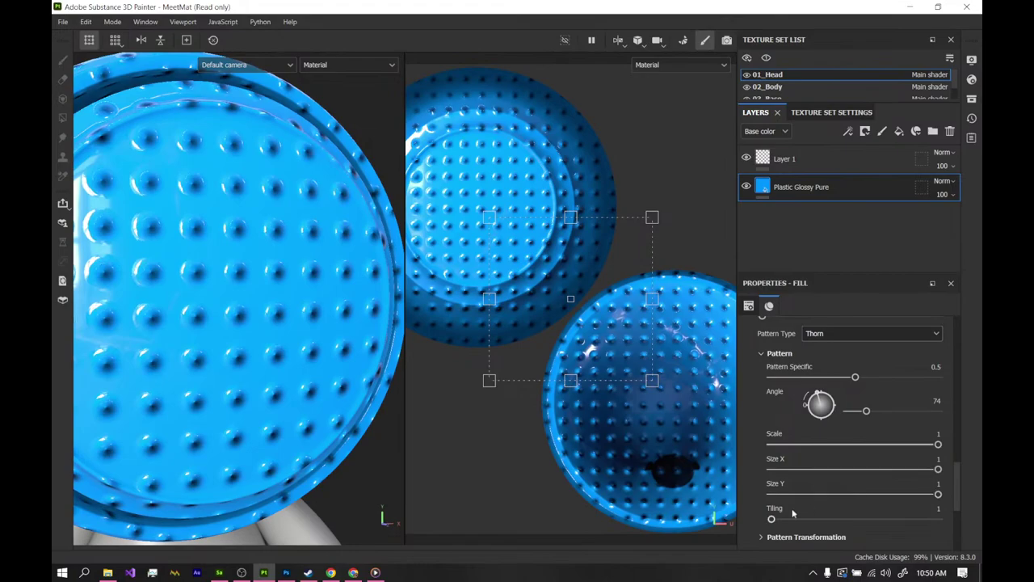
pyautogui.moveTo(773, 520)
pyautogui.mouseDown()
pyautogui.moveTo(840, 519)
pyautogui.moveTo(774, 519)
pyautogui.mouseUp()
pyautogui.scroll(-3, 763, 492)
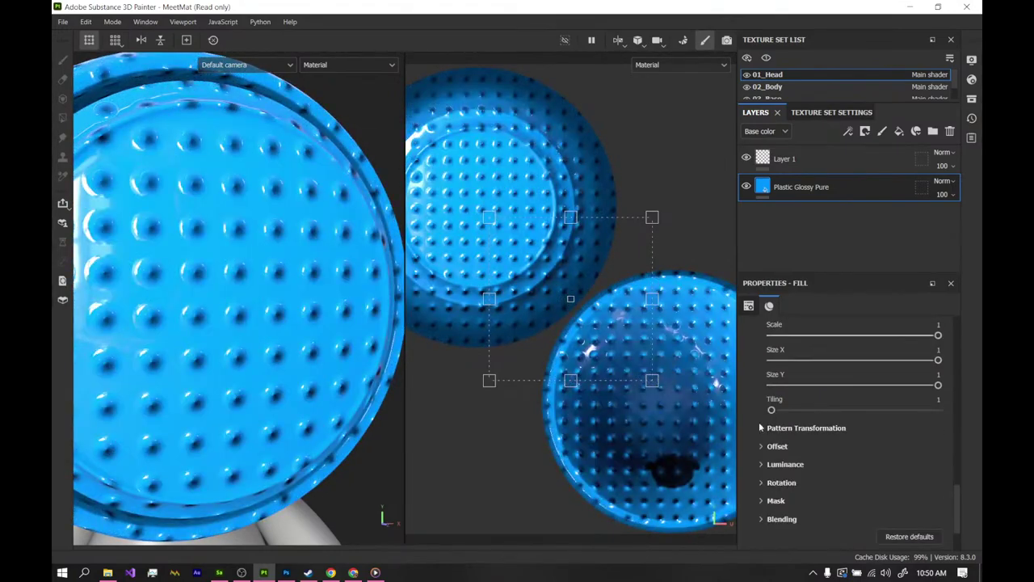
# Step: Expand Pattern Transformation and set Number X to 9
pyautogui.click(762, 428)
pyautogui.moveTo(796, 452)
pyautogui.mouseDown()
pyautogui.moveTo(837, 452)
pyautogui.moveTo(782, 452)
pyautogui.moveTo(792, 454)
pyautogui.mouseUp()
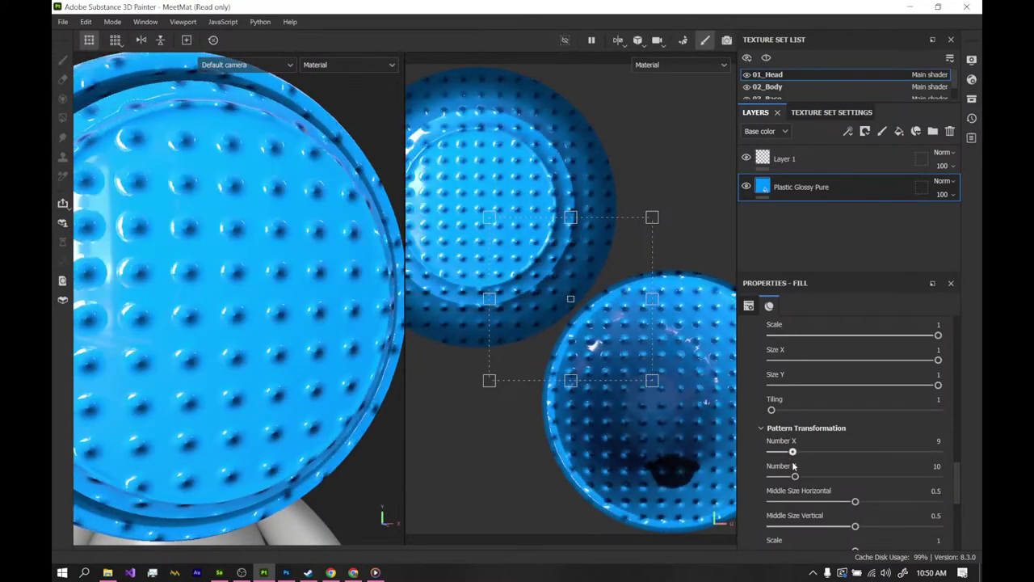
pyautogui.scroll(-3, 814, 507)
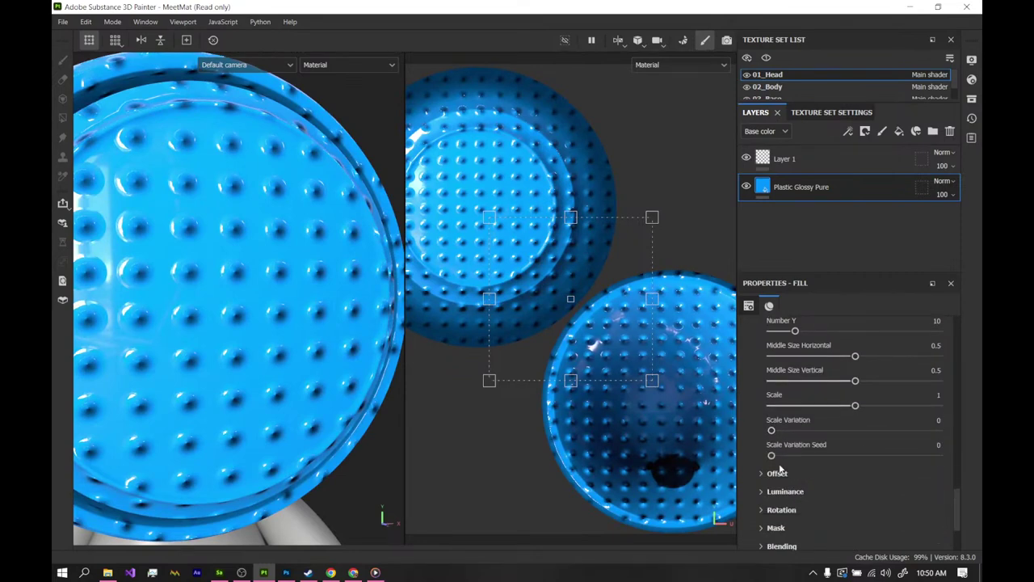
pyautogui.scroll(-1, 794, 511)
pyautogui.scroll(10, 778, 499)
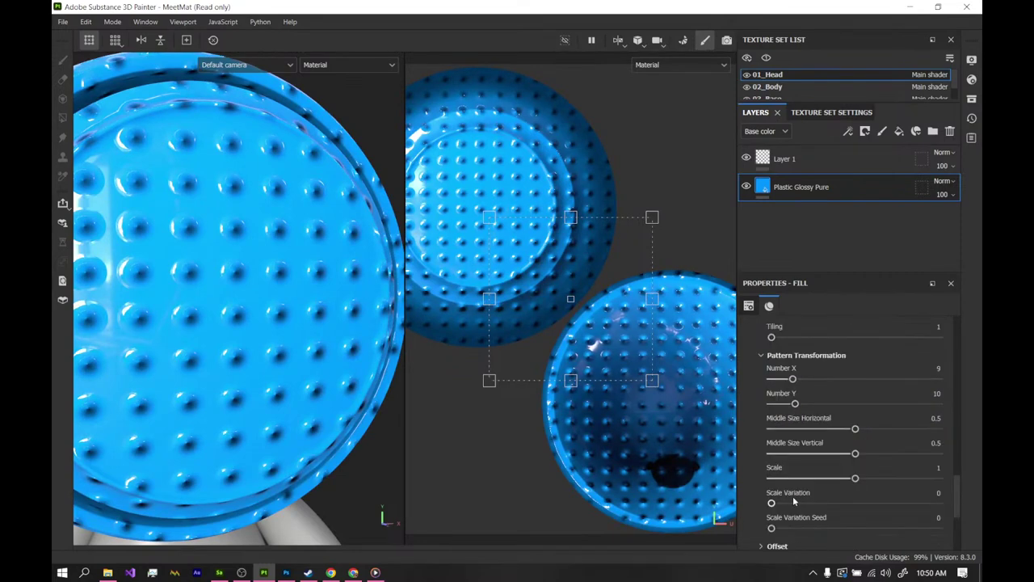
pyautogui.click(825, 406)
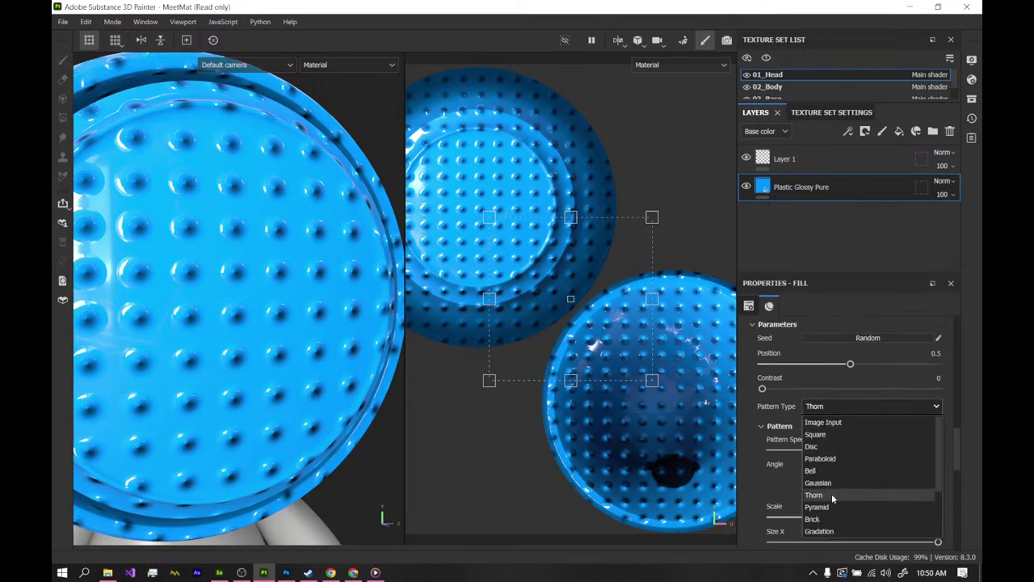
# Step: Switch the pattern to Capsule and set Interstice to 0.12 horizontal and 0.32 vertical
pyautogui.click(817, 518)
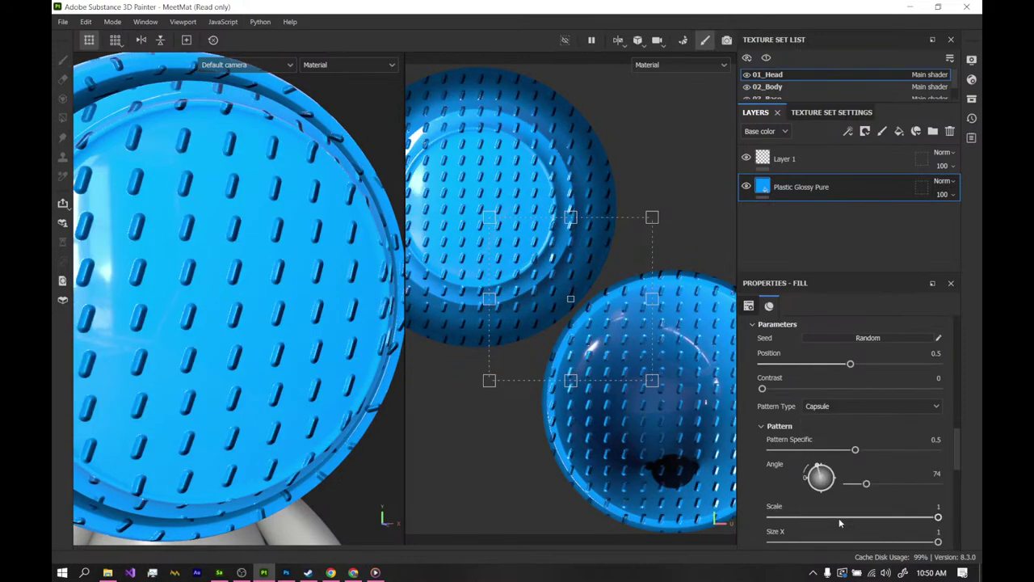
pyautogui.scroll(-10, 748, 472)
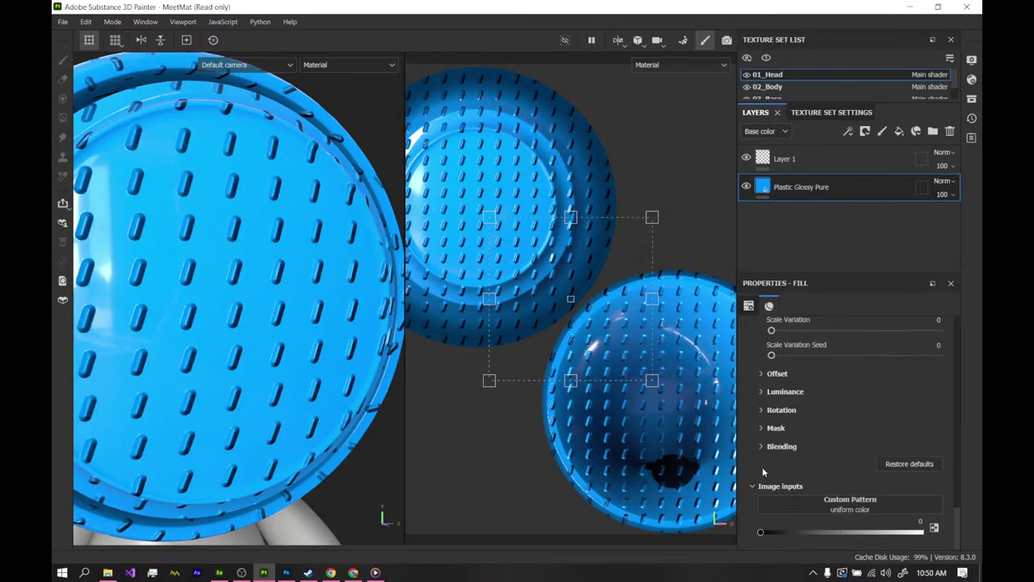
pyautogui.click(761, 391)
pyautogui.scroll(3, 762, 389)
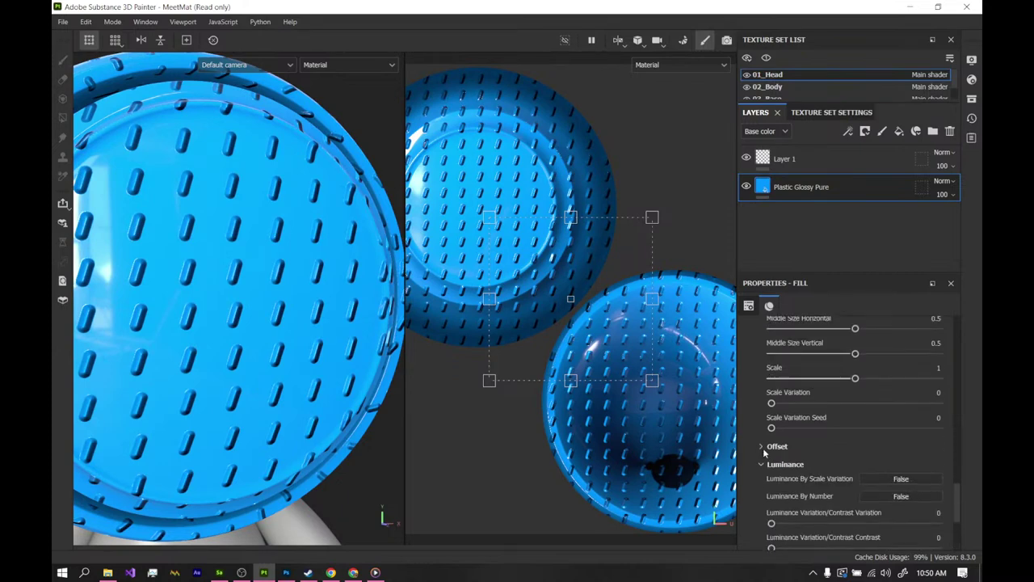
pyautogui.click(760, 446)
pyautogui.scroll(-2, 794, 412)
pyautogui.moveTo(780, 399)
pyautogui.mouseDown()
pyautogui.moveTo(851, 400)
pyautogui.moveTo(791, 398)
pyautogui.mouseUp()
pyautogui.moveTo(809, 449); pyautogui.dragTo(855, 467)
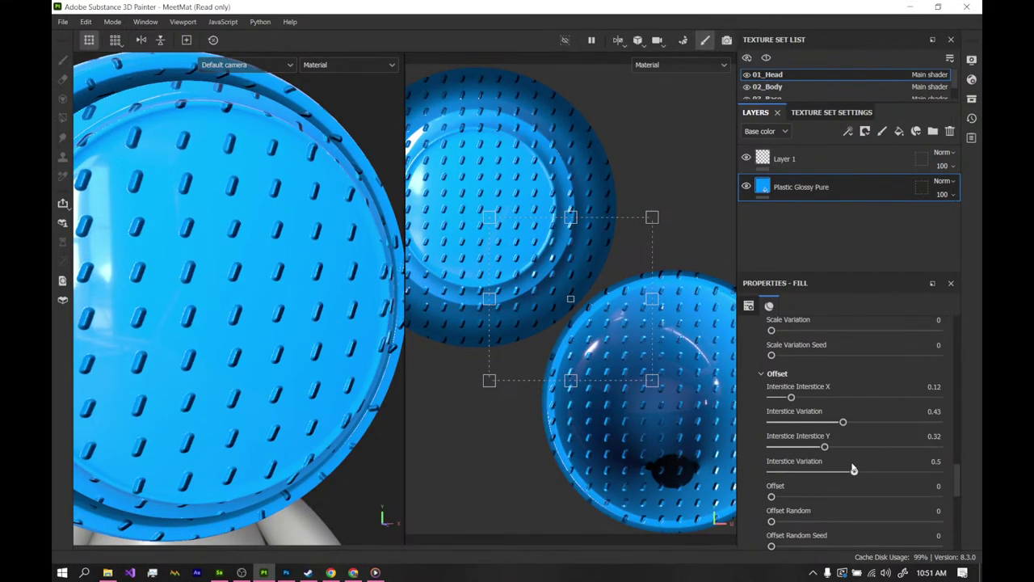
# Step: Raise Pattern Specific to 0.76 and rotate the capsule pattern to angle 128
pyautogui.scroll(-3, 763, 465)
pyautogui.moveTo(773, 479); pyautogui.dragTo(804, 480)
pyautogui.scroll(-2, 792, 501)
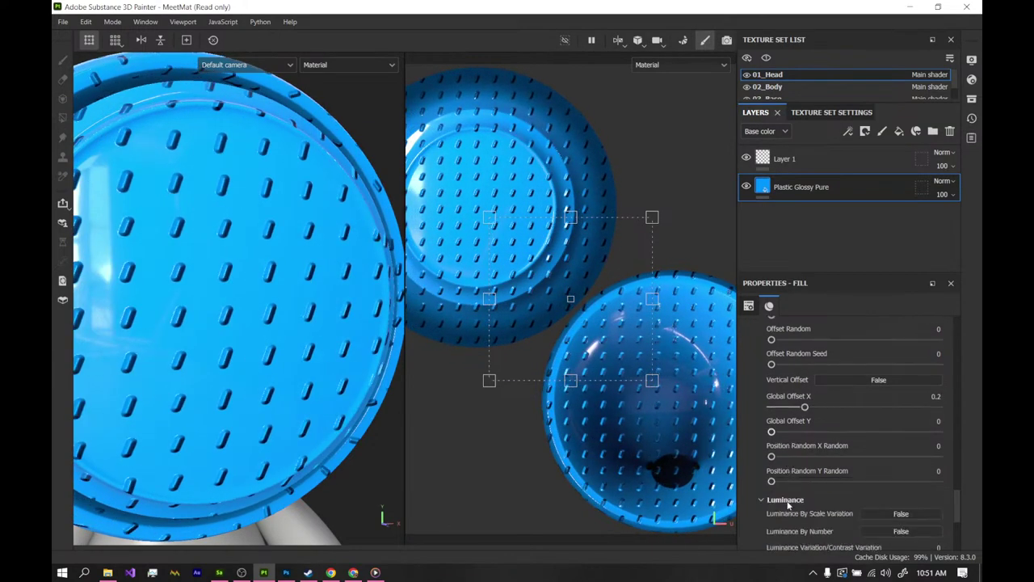
pyautogui.scroll(9, 804, 487)
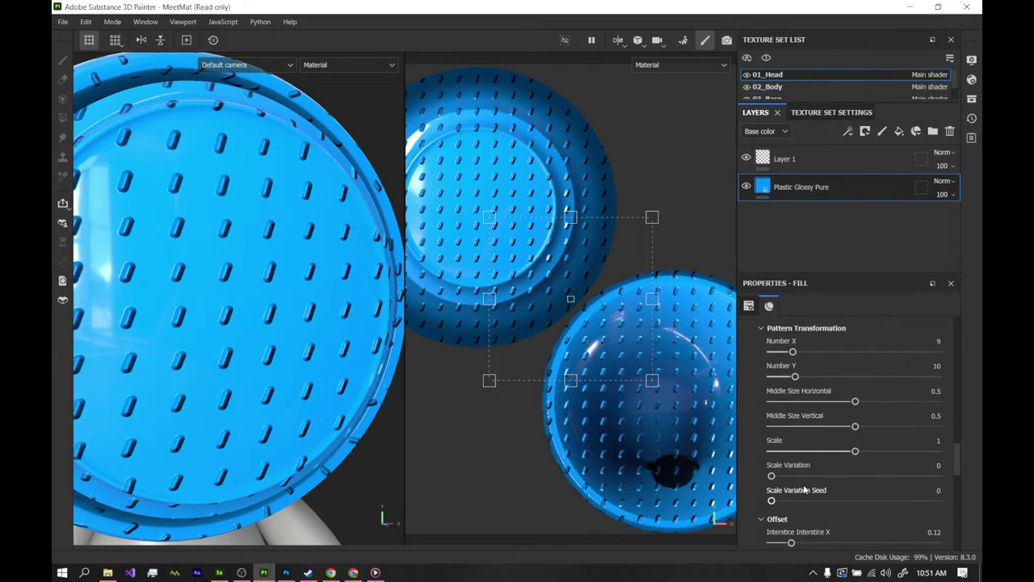
pyautogui.scroll(1, 804, 487)
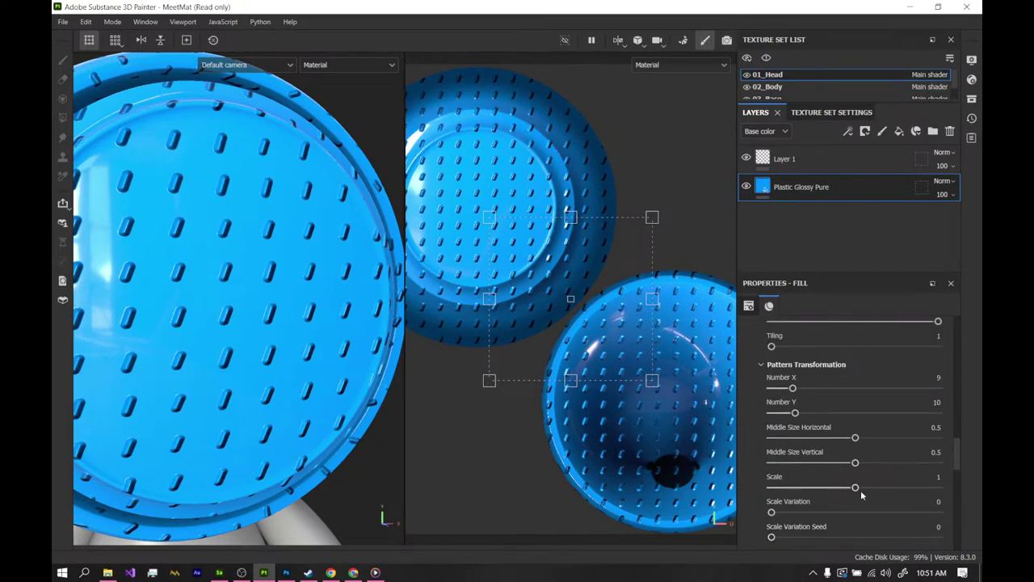
pyautogui.scroll(6, 830, 488)
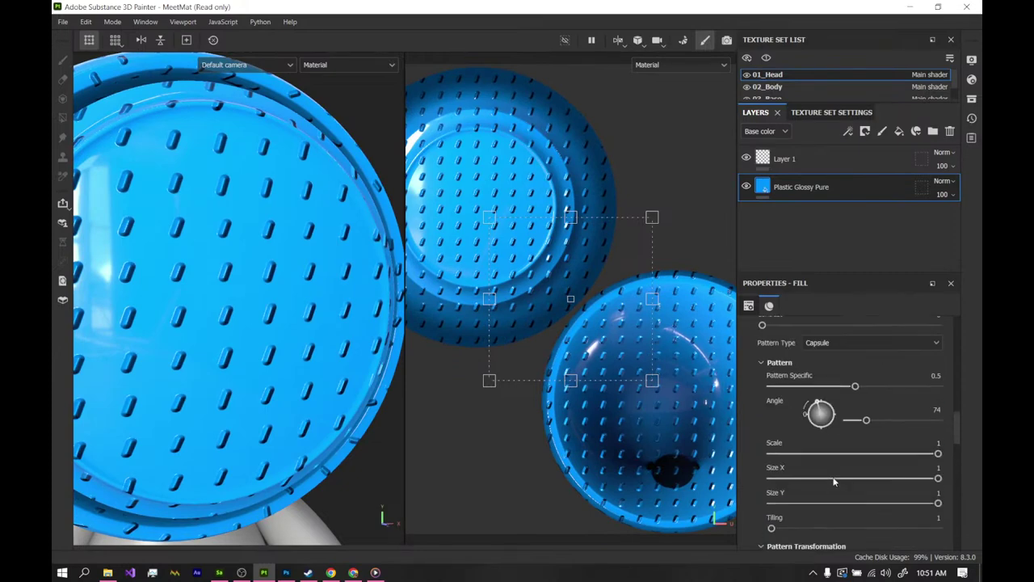
pyautogui.moveTo(824, 483); pyautogui.dragTo(949, 470)
pyautogui.click(859, 458)
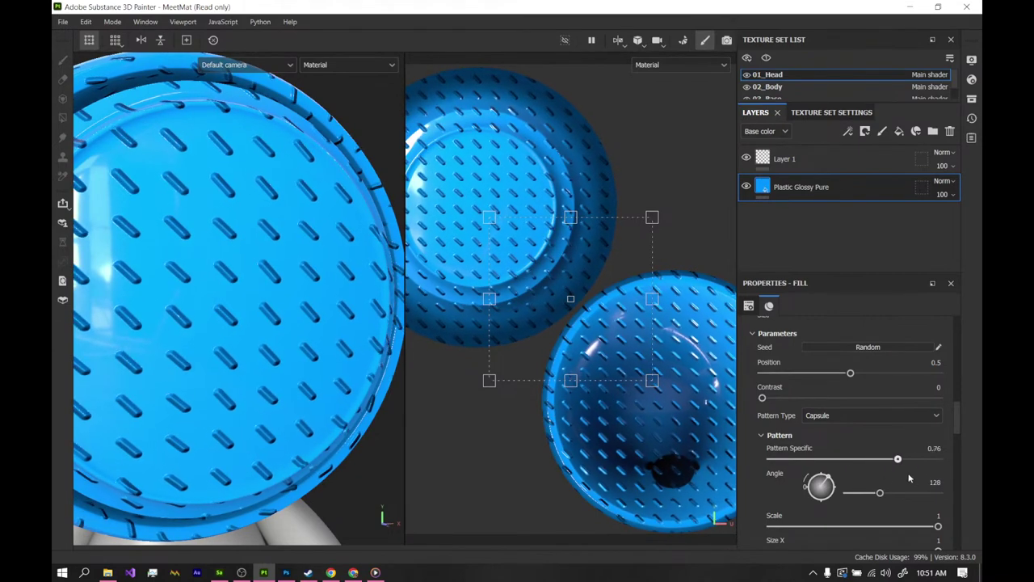
# Step: Choose Gradation as the Tile Generator's pattern type
pyautogui.click(856, 417)
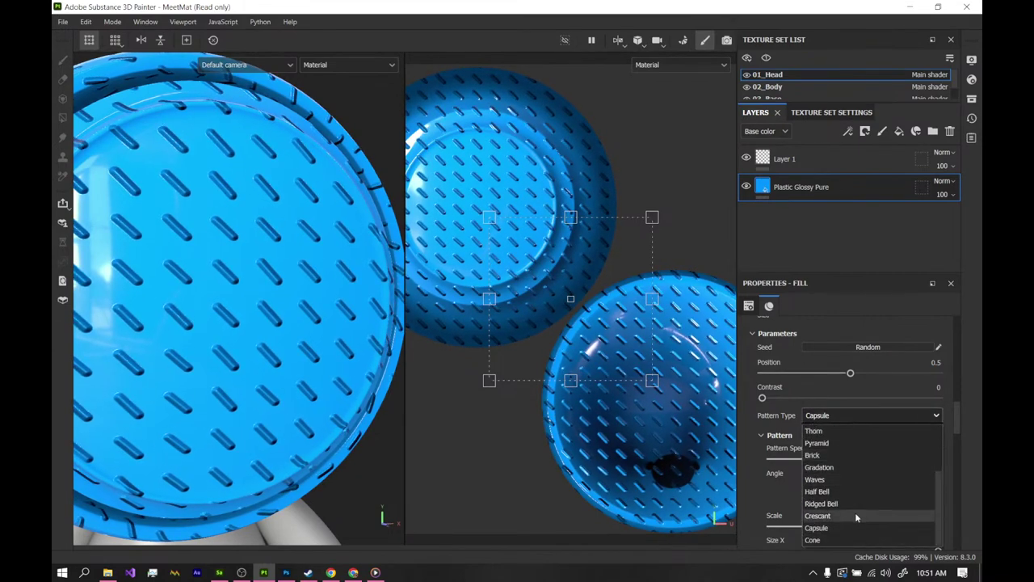
pyautogui.scroll(2, 856, 485)
pyautogui.scroll(-2, 853, 489)
pyautogui.press('Escape')
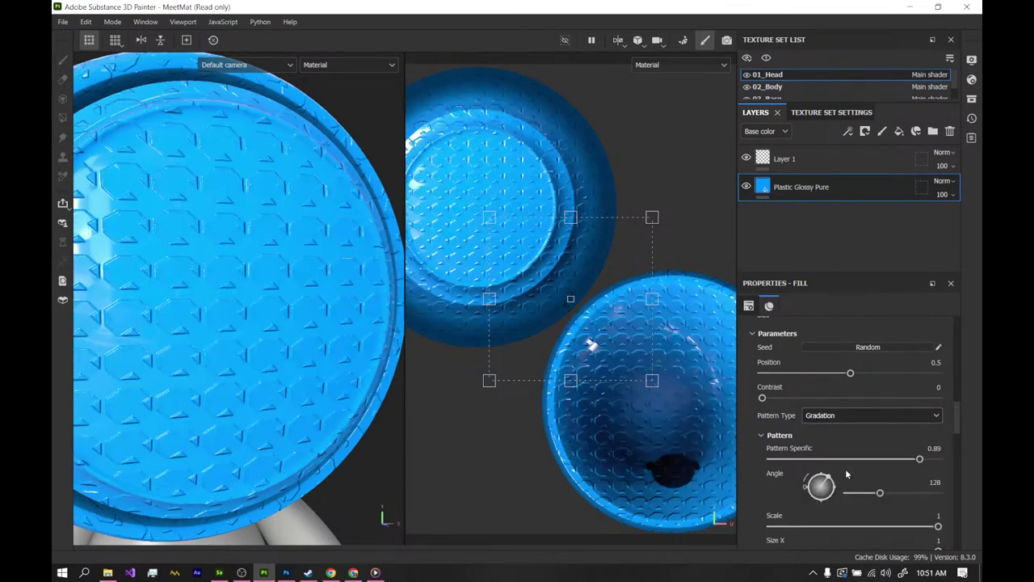
# Step: Set Scale to 0.68 and Size Y to 0.28, then orbit to inspect the dashed cap
pyautogui.keyDown('alt'); pyautogui.moveTo(217, 345); pyautogui.dragTo(295, 330); pyautogui.keyUp('alt')
pyautogui.scroll(5, 237, 337)
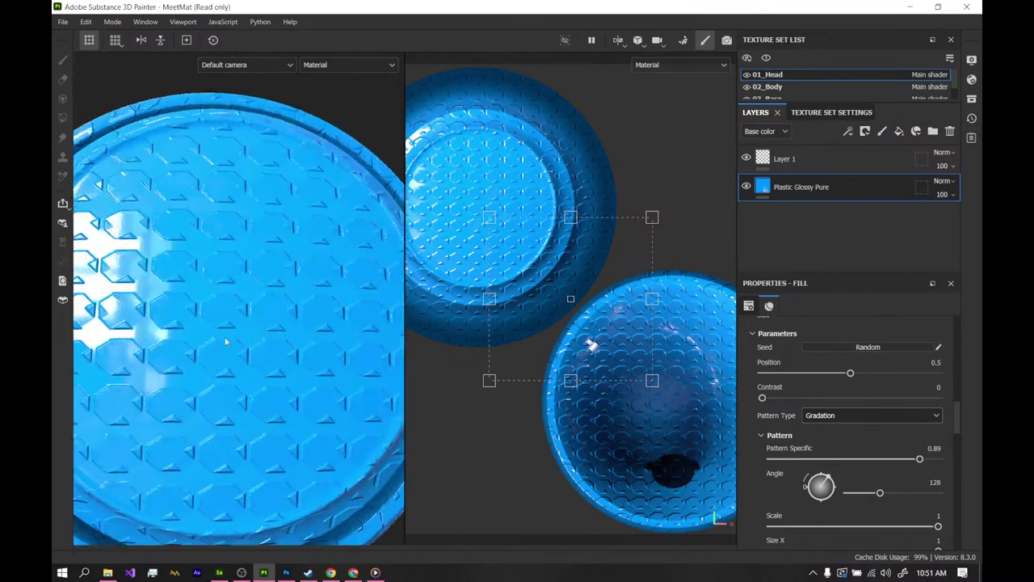
pyautogui.scroll(-5, 238, 336)
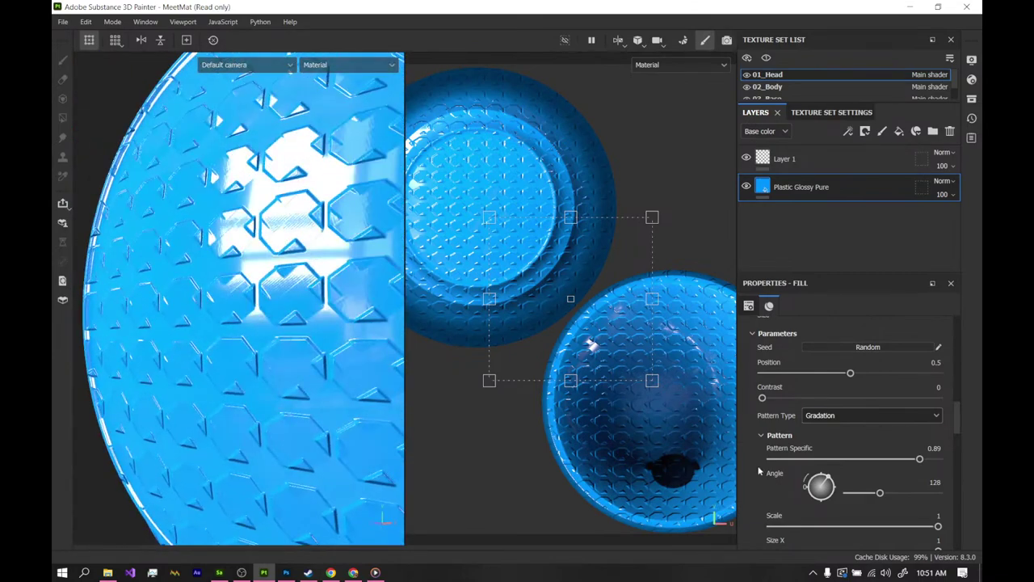
pyautogui.scroll(-2, 870, 459)
pyautogui.moveTo(937, 454); pyautogui.dragTo(885, 457)
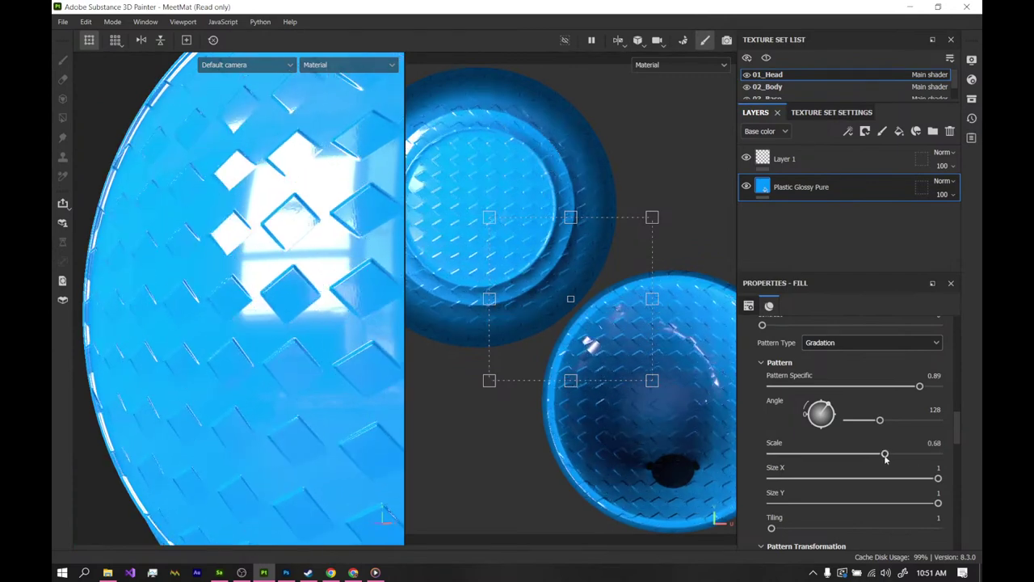
pyautogui.moveTo(939, 503); pyautogui.dragTo(821, 501)
pyautogui.keyDown('alt'); pyautogui.moveTo(267, 301); pyautogui.dragTo(234, 429); pyautogui.keyUp('alt')
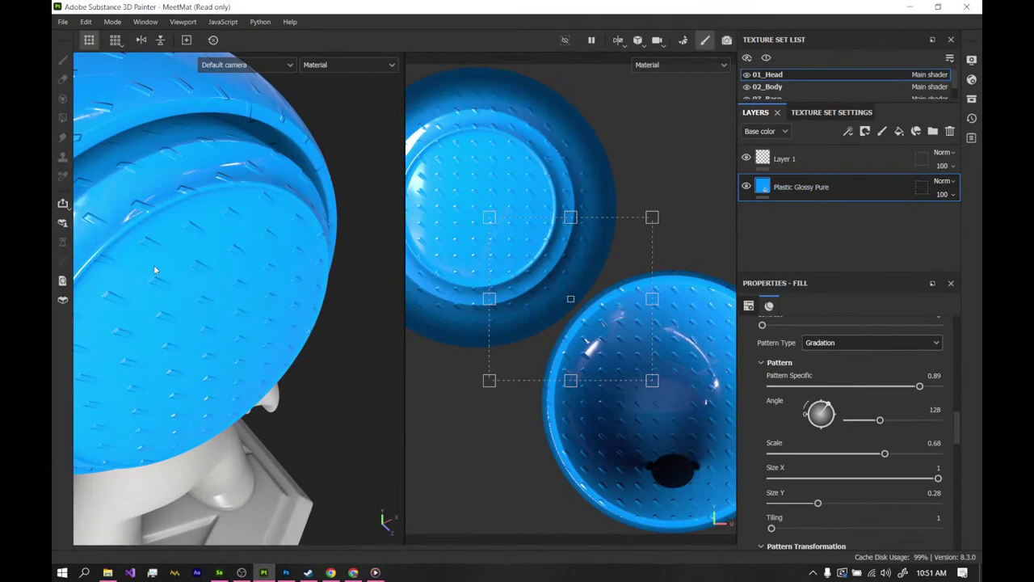
pyautogui.keyDown('alt'); pyautogui.moveTo(302, 326); pyautogui.dragTo(242, 278); pyautogui.keyUp('alt')
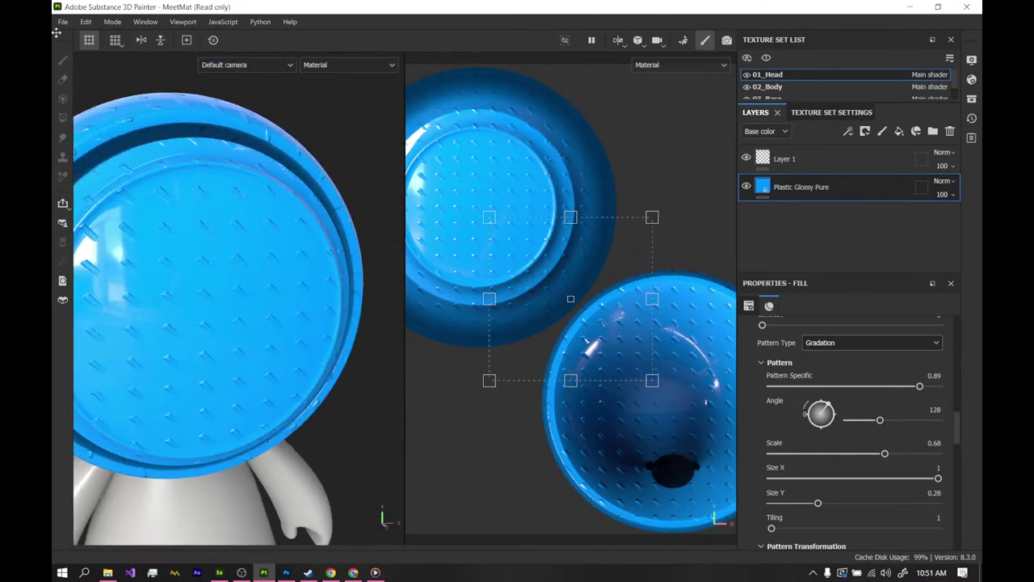
# Step: Open the Assets panel from Window > Views > Assets
pyautogui.keyDown('alt'); pyautogui.moveTo(219, 233); pyautogui.dragTo(252, 291); pyautogui.keyUp('alt')
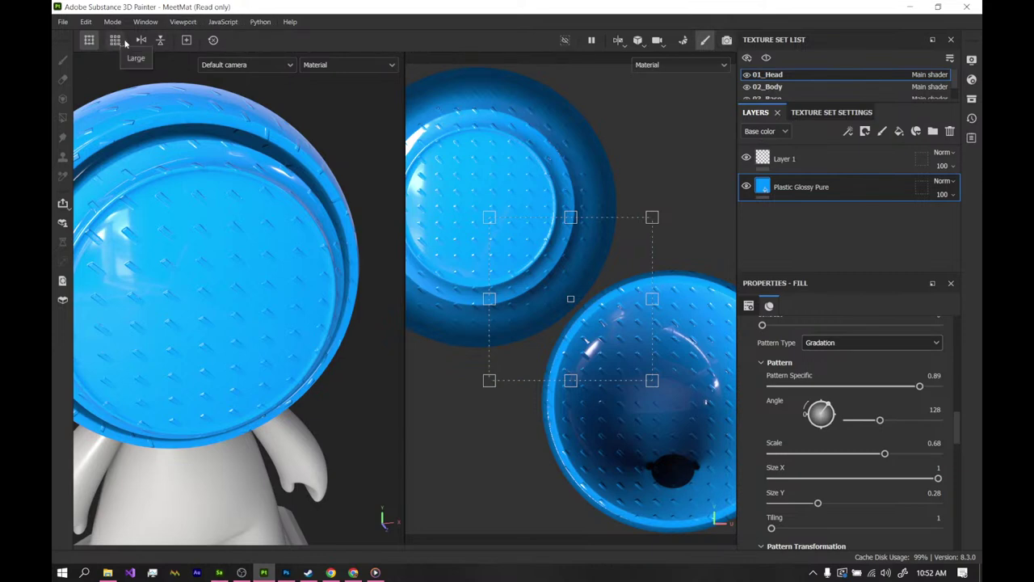
pyautogui.click(257, 22)
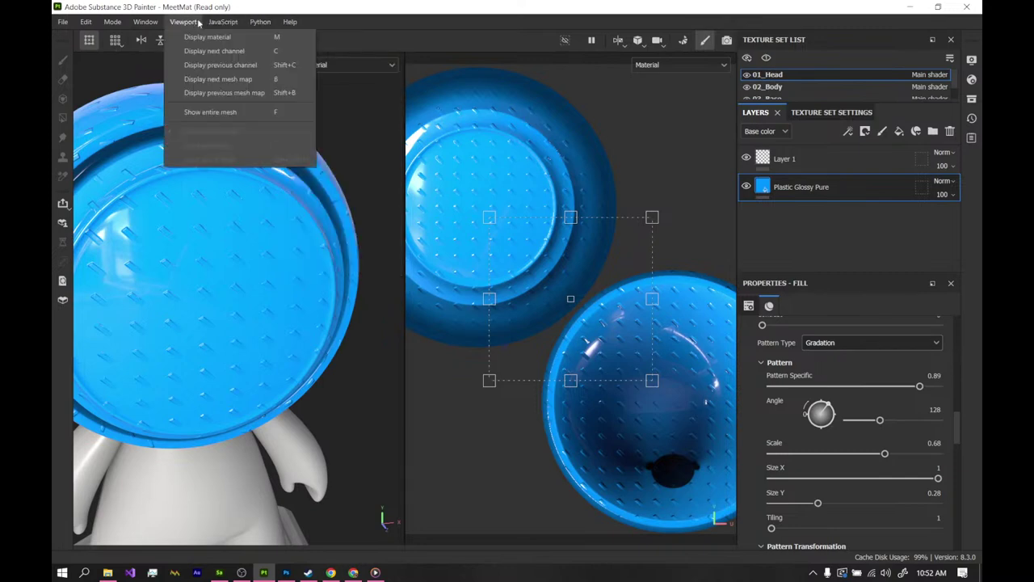
pyautogui.moveTo(146, 22)
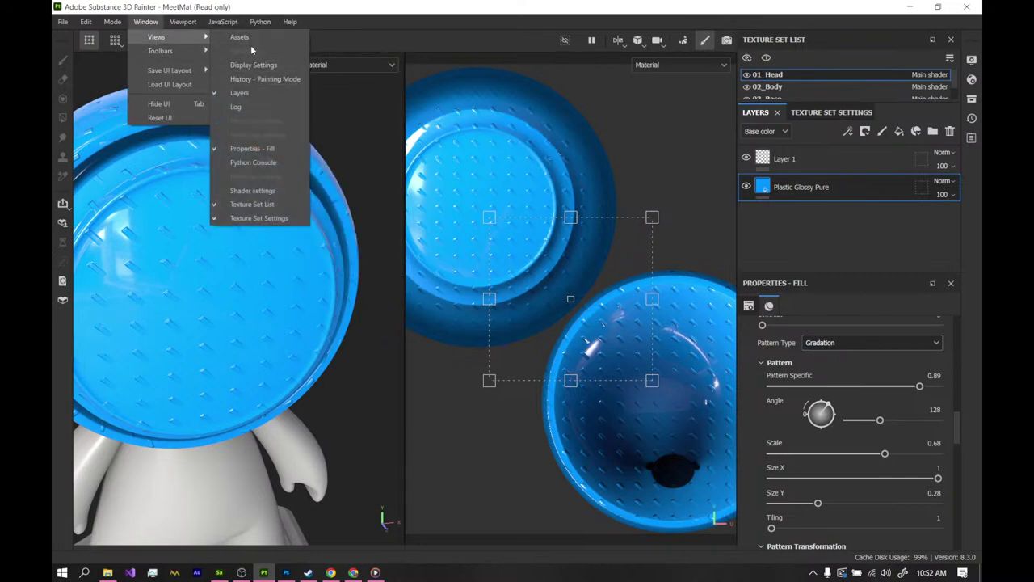
pyautogui.click(250, 38)
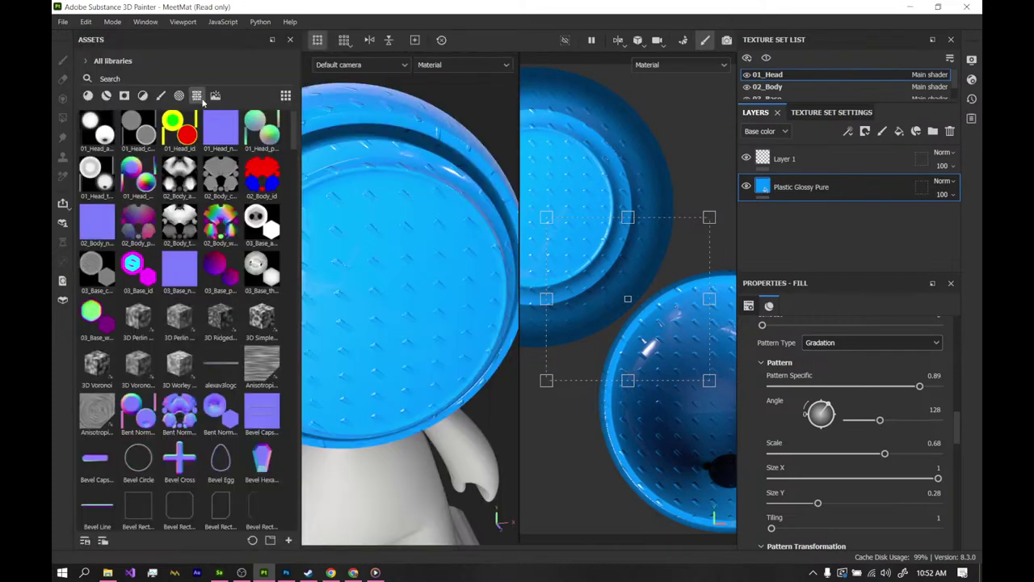
# Step: Search the assets for 'tile' filtered to patterns, then minimize Painter and open File Explorer
pyautogui.click(184, 78)
pyautogui.write('tile')
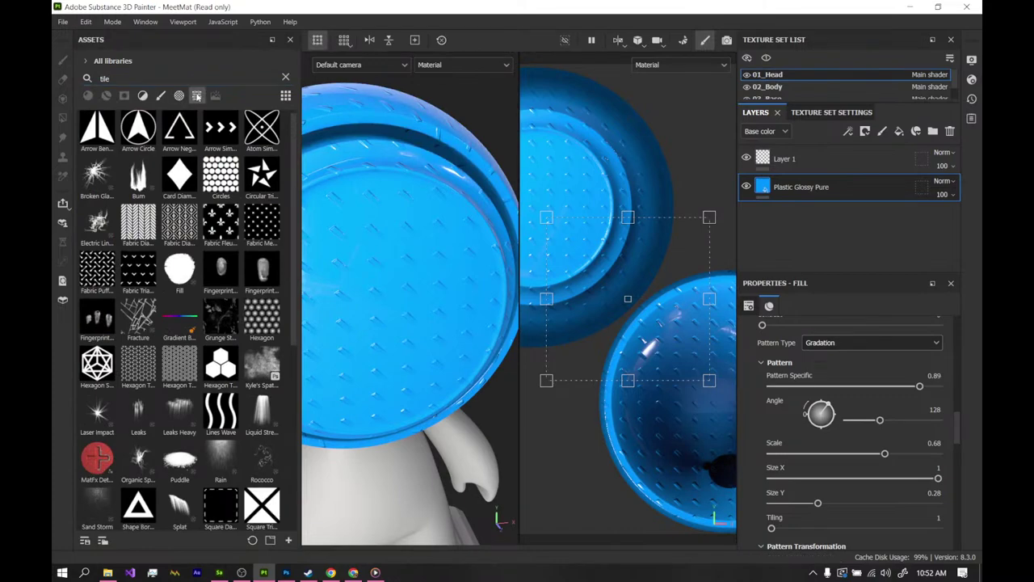
pyautogui.click(196, 95)
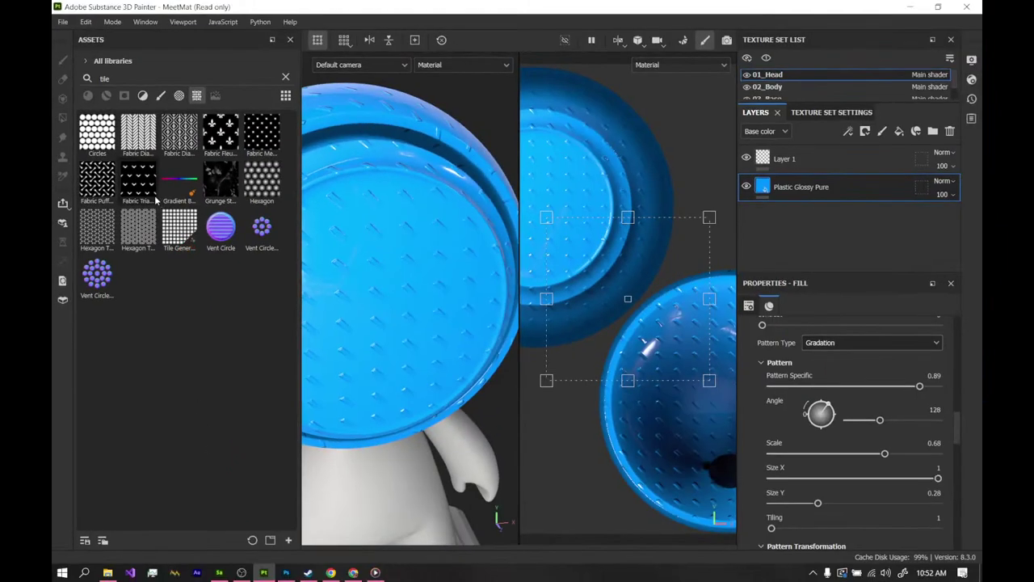
pyautogui.click(911, 7)
pyautogui.click(107, 572)
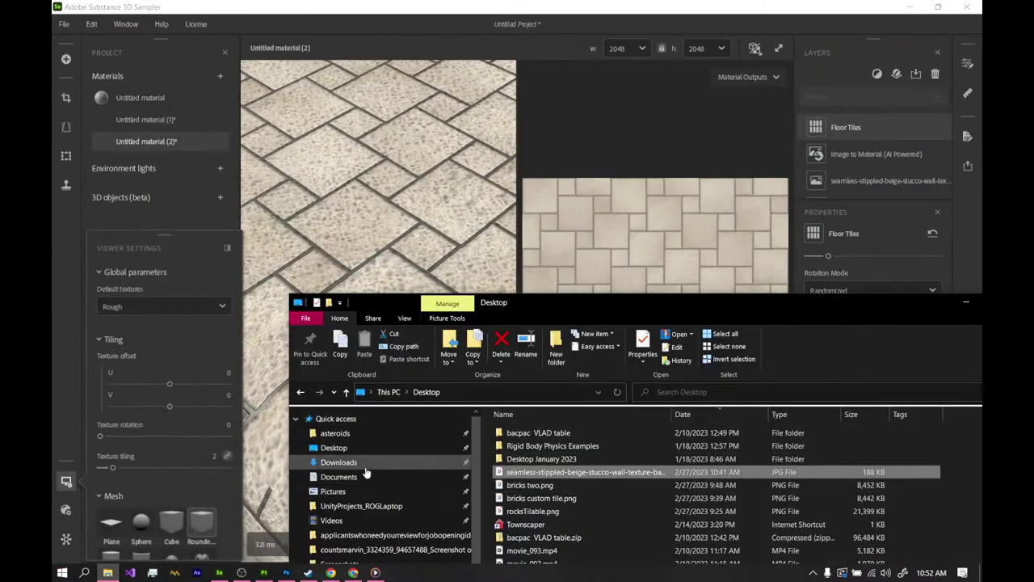
# Step: Open Downloads > 'questions 285 5' and play the student's participation video
pyautogui.click(365, 467)
pyautogui.moveTo(570, 297); pyautogui.dragTo(549, 139)
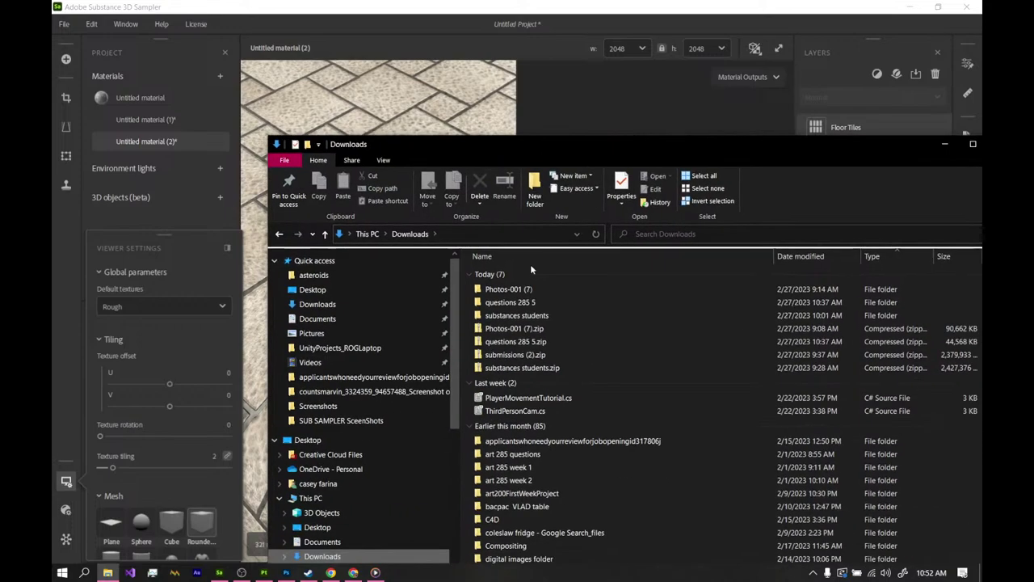
pyautogui.doubleClick(517, 301)
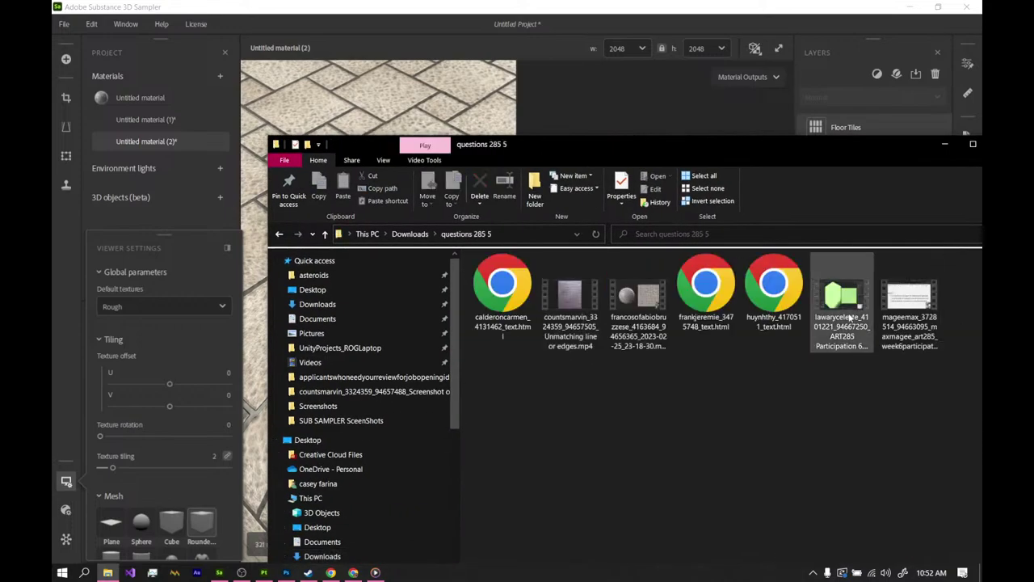
pyautogui.doubleClick(848, 315)
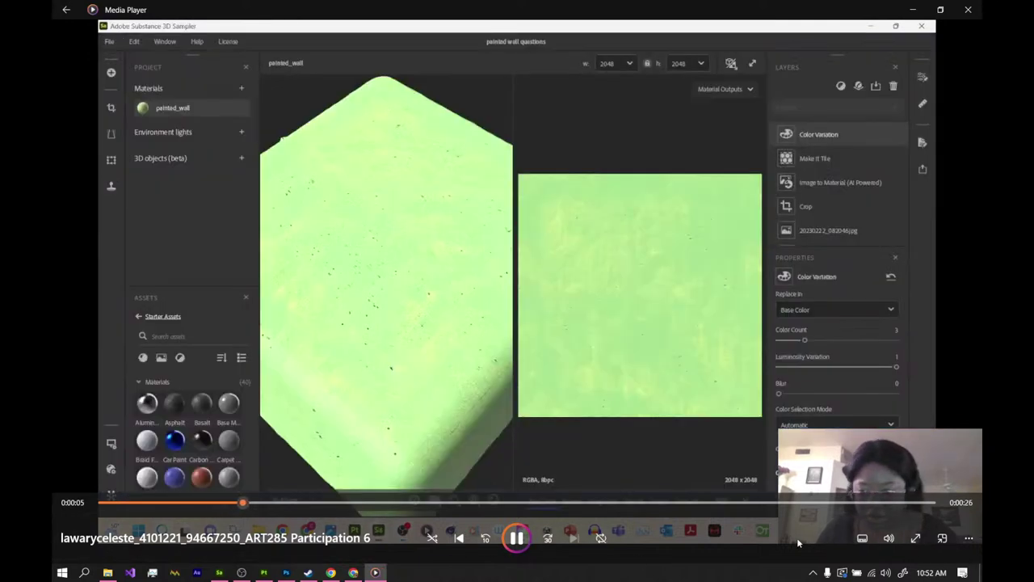
# Step: Lower the Media Player playback volume to 19 and let the participation video stop
pyautogui.click(888, 538)
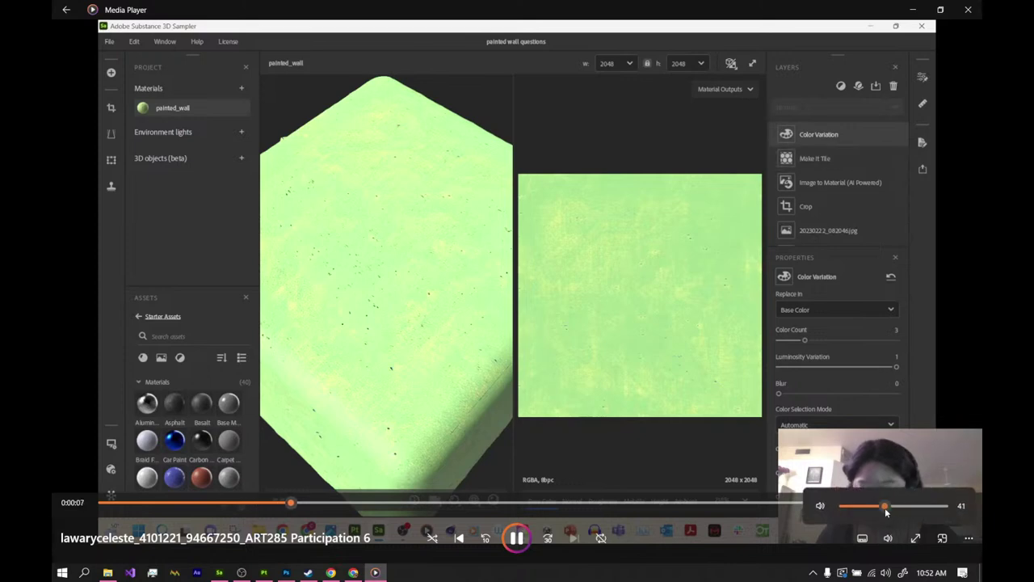
pyautogui.moveTo(885, 512); pyautogui.dragTo(864, 512)
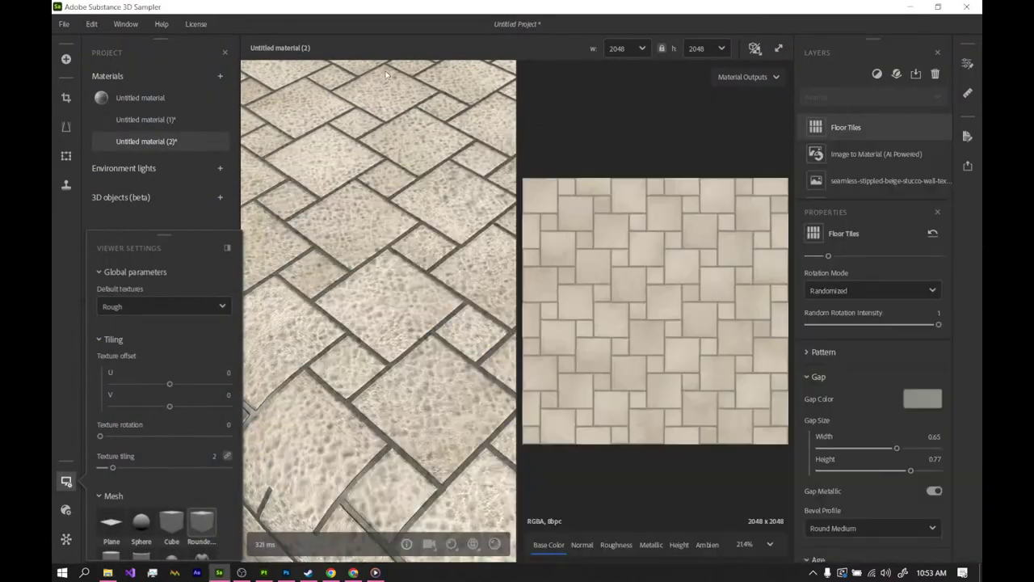
# Step: Back in Sampler, add a Color Variation filter above Floor Tiles using a 'colo' search
pyautogui.click(944, 144)
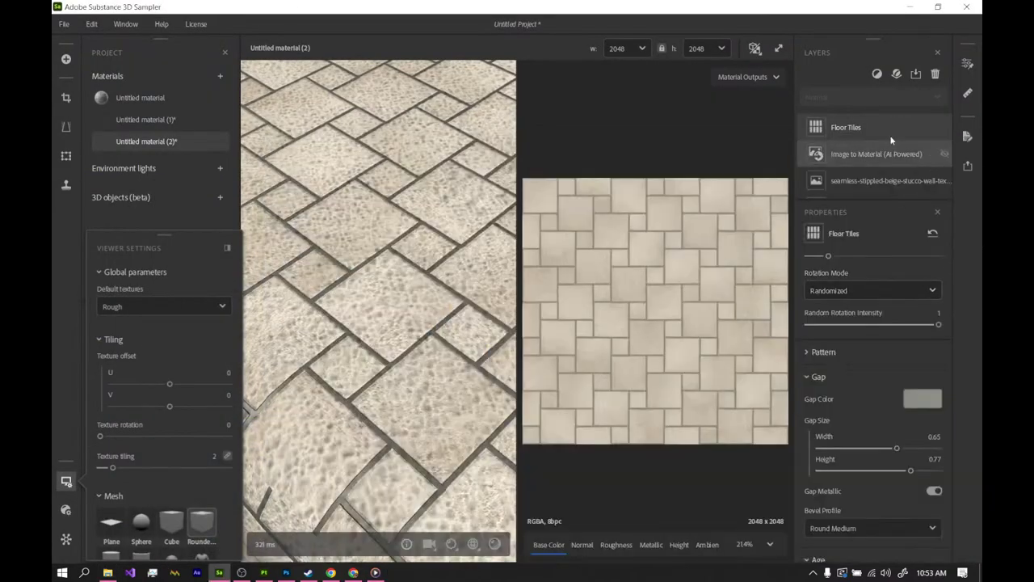
pyautogui.click(876, 75)
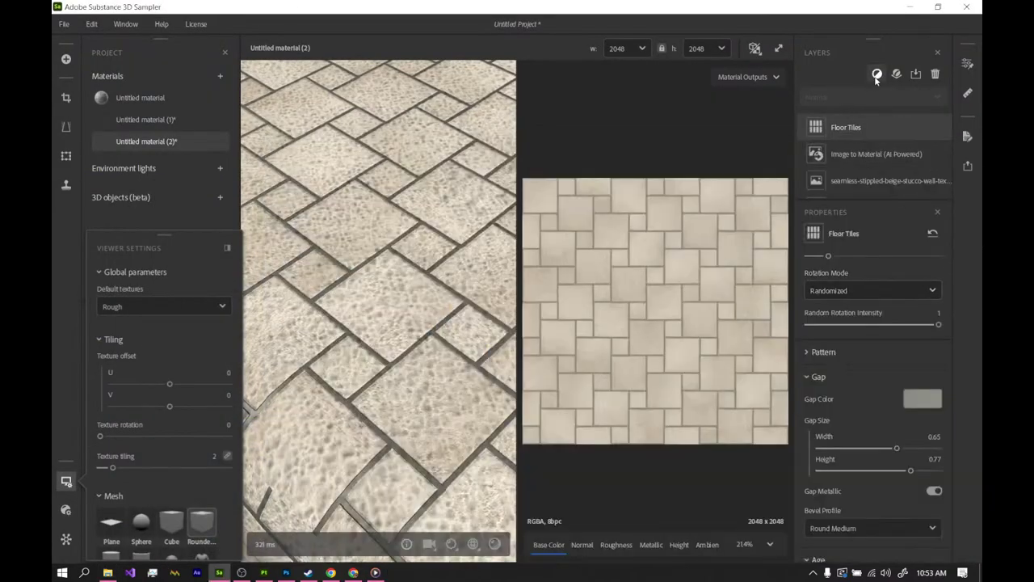
pyautogui.write('clor')
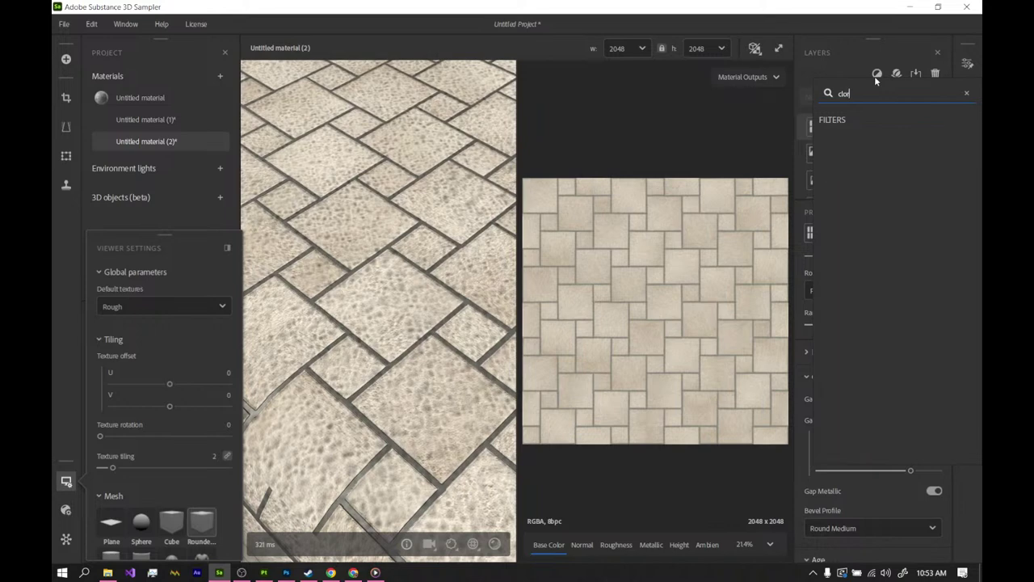
pyautogui.press('BackSpace')
pyautogui.press('BackSpace')
pyautogui.press('BackSpace')
pyautogui.press('BackSpace')
pyautogui.write('col')
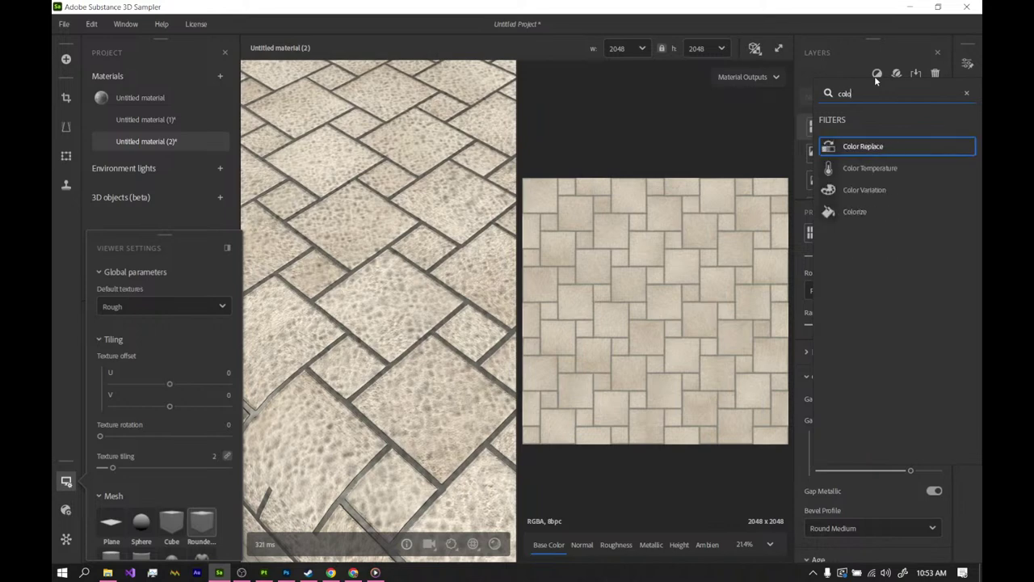
pyautogui.write('o')
pyautogui.click(861, 190)
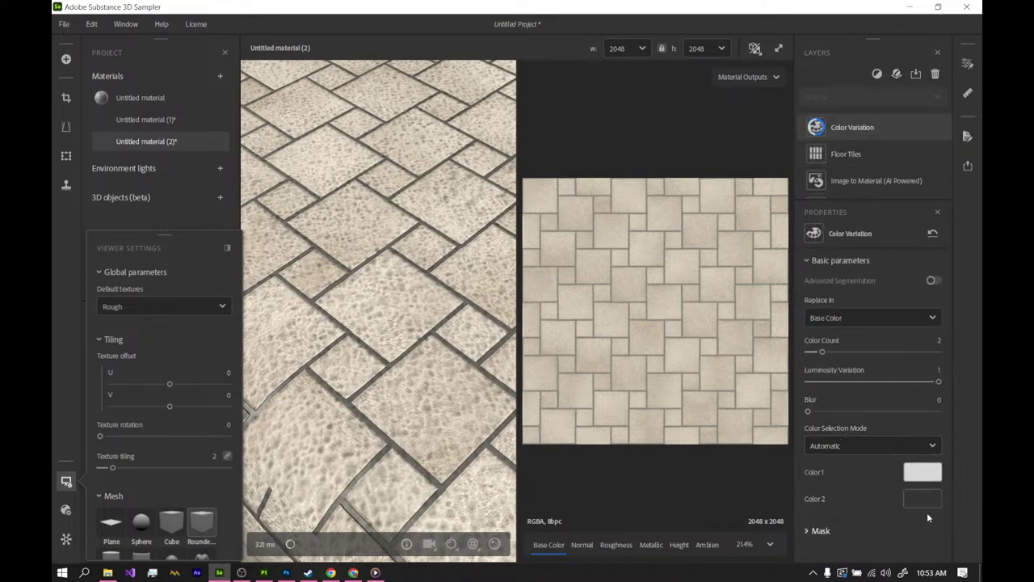
# Step: Set Color Variation's Color 1 to red and Color 2 to teal
pyautogui.click(922, 472)
pyautogui.click(528, 179)
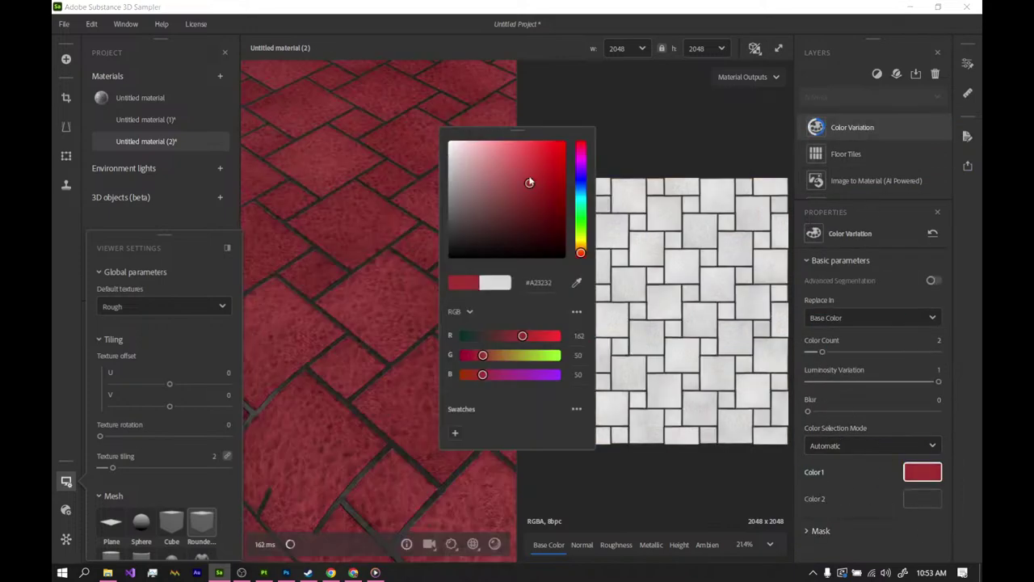
pyautogui.click(922, 499)
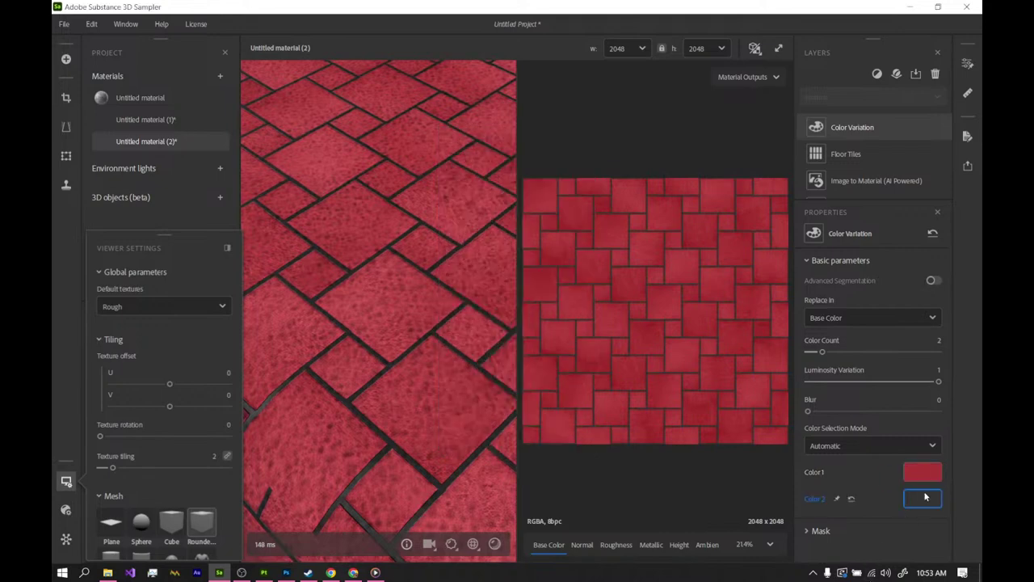
pyautogui.click(579, 201)
pyautogui.moveTo(525, 188)
pyautogui.mouseDown()
pyautogui.moveTo(547, 166)
pyautogui.moveTo(561, 212)
pyautogui.moveTo(549, 154)
pyautogui.mouseUp()
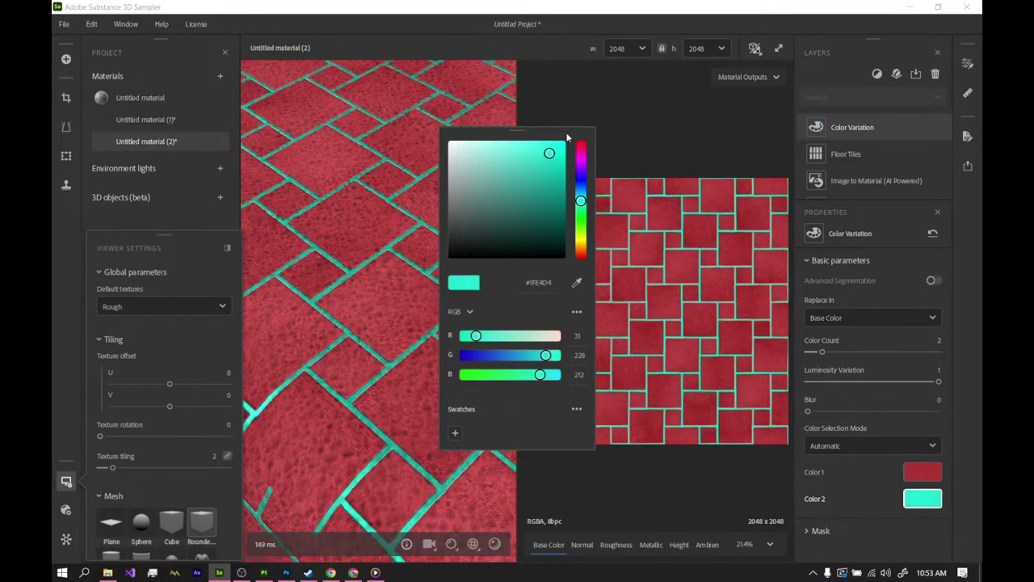
pyautogui.click(851, 533)
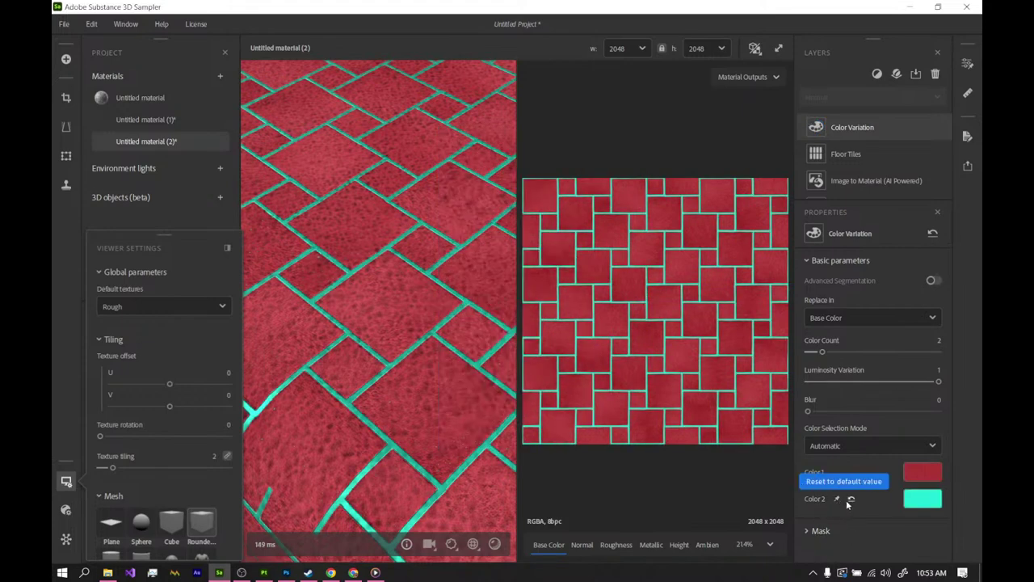
# Step: Raise Color Count to 4, reduce Luminosity Variation, and expand the layer list to all five layers
pyautogui.click(850, 352)
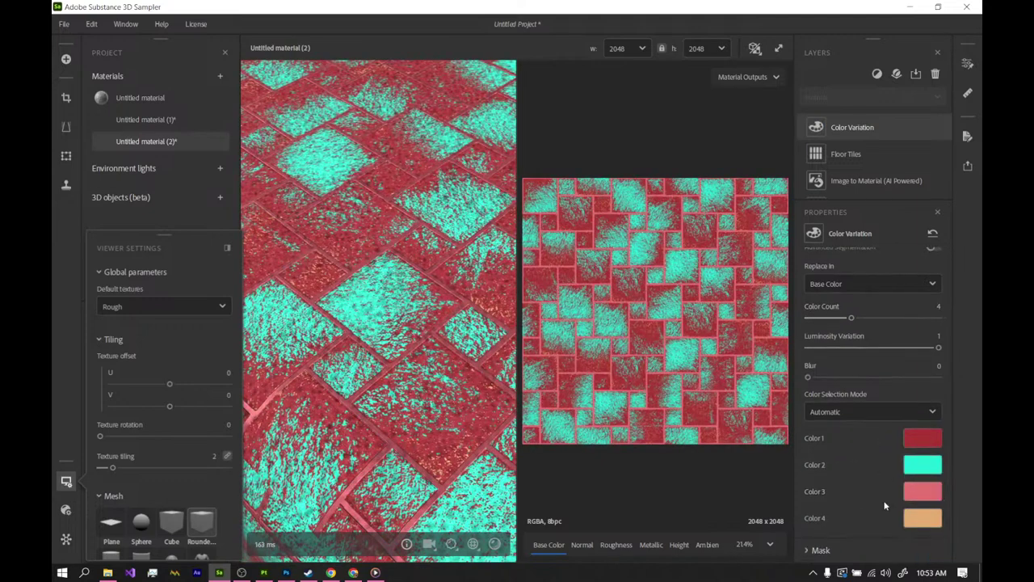
pyautogui.moveTo(938, 383); pyautogui.dragTo(885, 381)
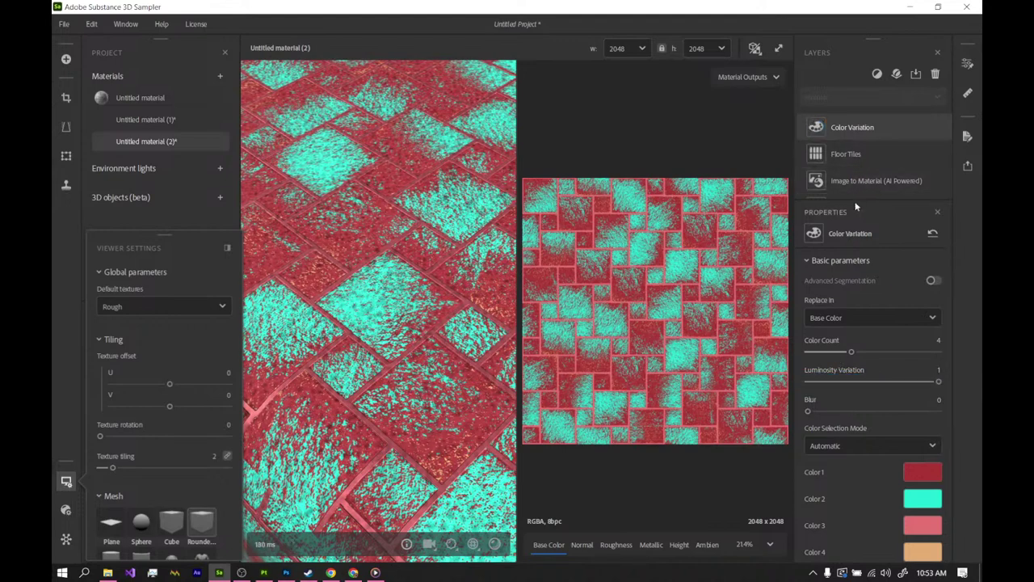
pyautogui.moveTo(852, 199); pyautogui.dragTo(849, 268)
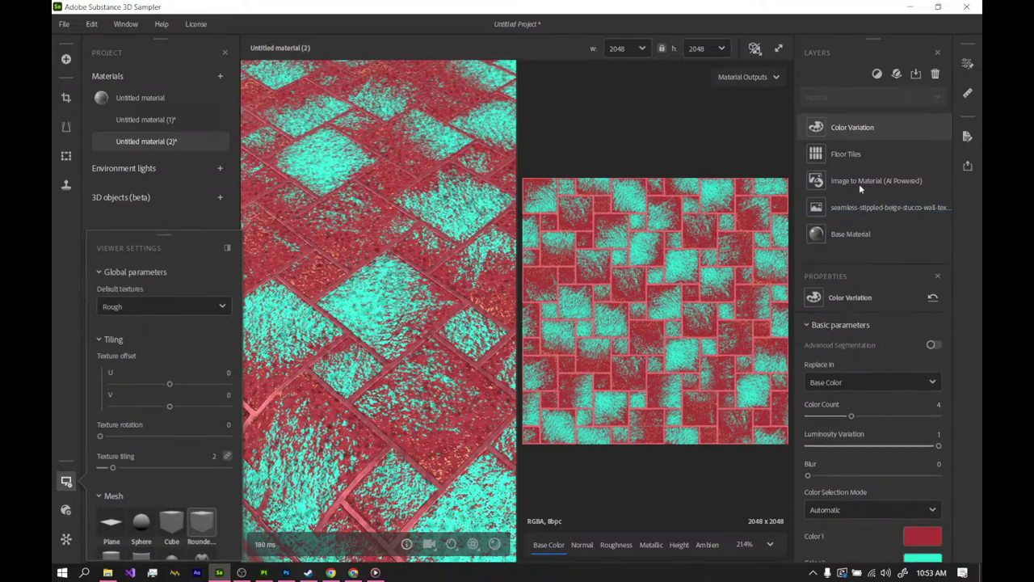
pyautogui.click(877, 74)
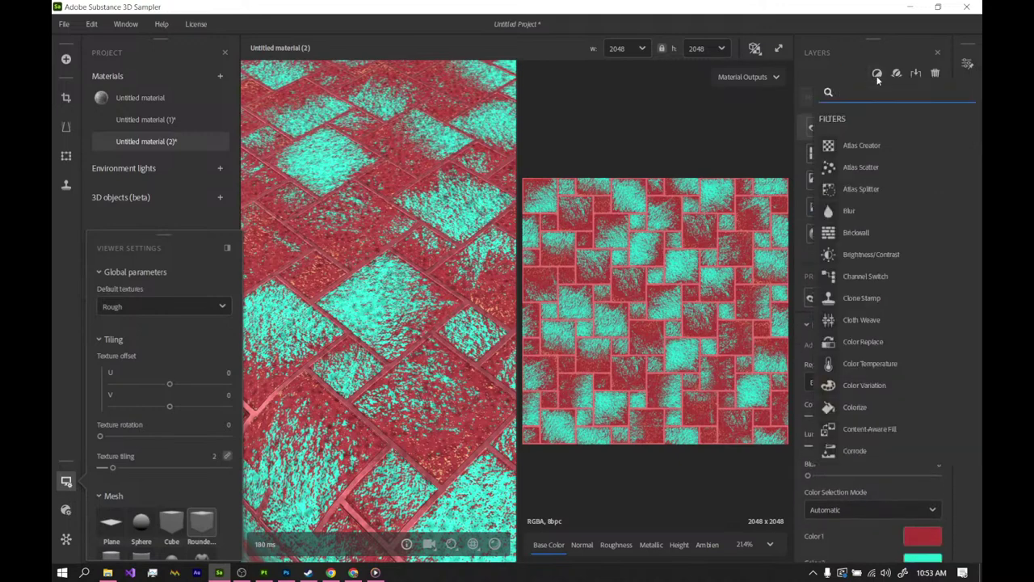
pyautogui.scroll(-5, 873, 209)
pyautogui.scroll(-2, 873, 209)
pyautogui.scroll(-2, 873, 208)
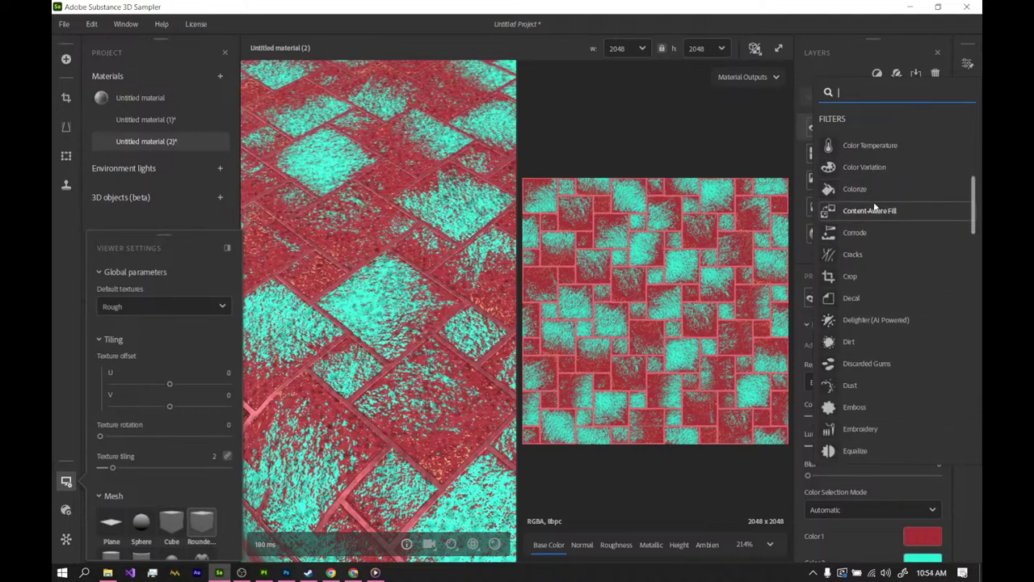
pyautogui.scroll(-6, 873, 209)
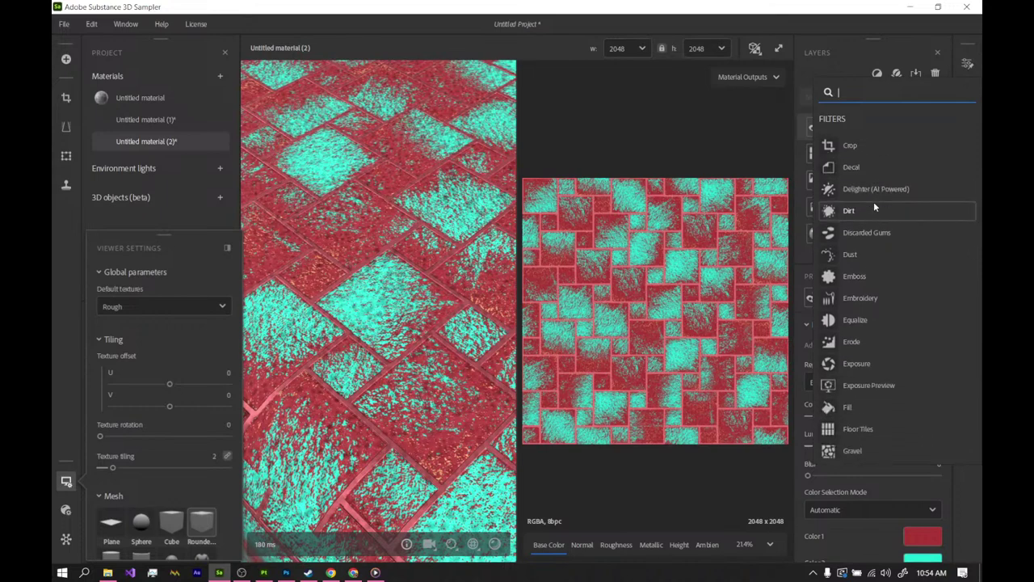
pyautogui.scroll(-5, 873, 206)
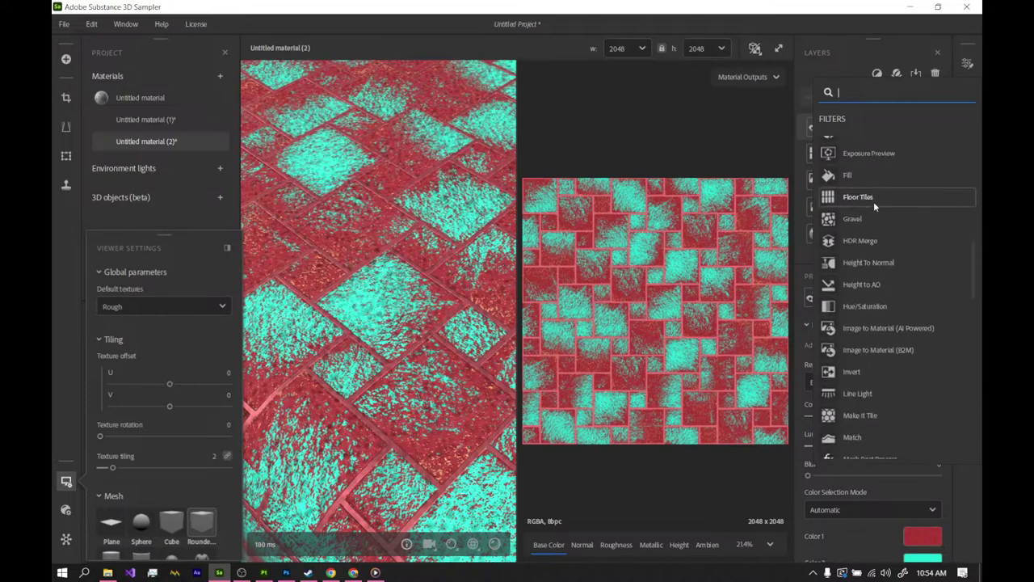
pyautogui.scroll(-1, 878, 221)
pyautogui.scroll(-1, 878, 226)
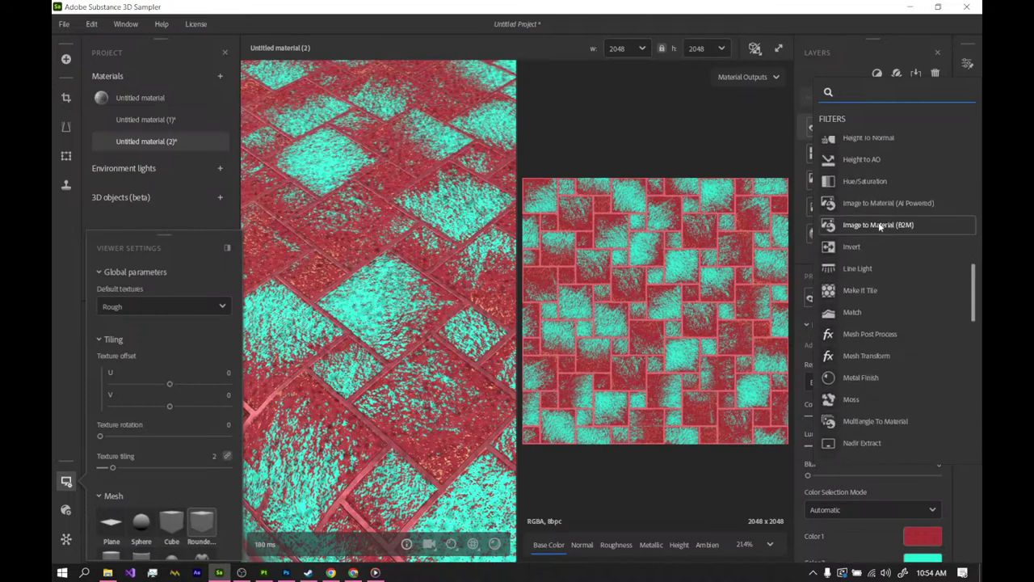
pyautogui.scroll(1, 878, 227)
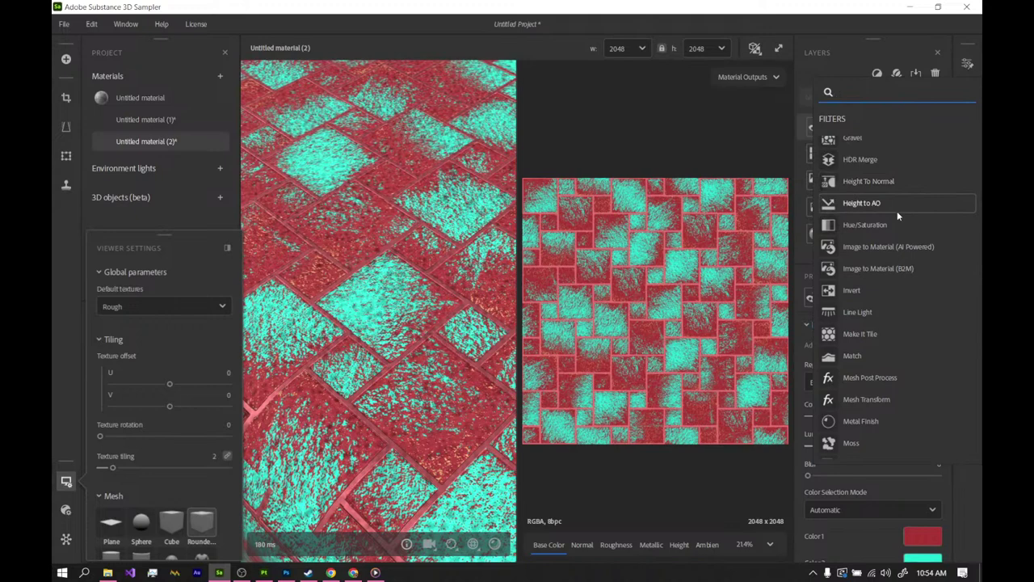
pyautogui.scroll(-3, 897, 211)
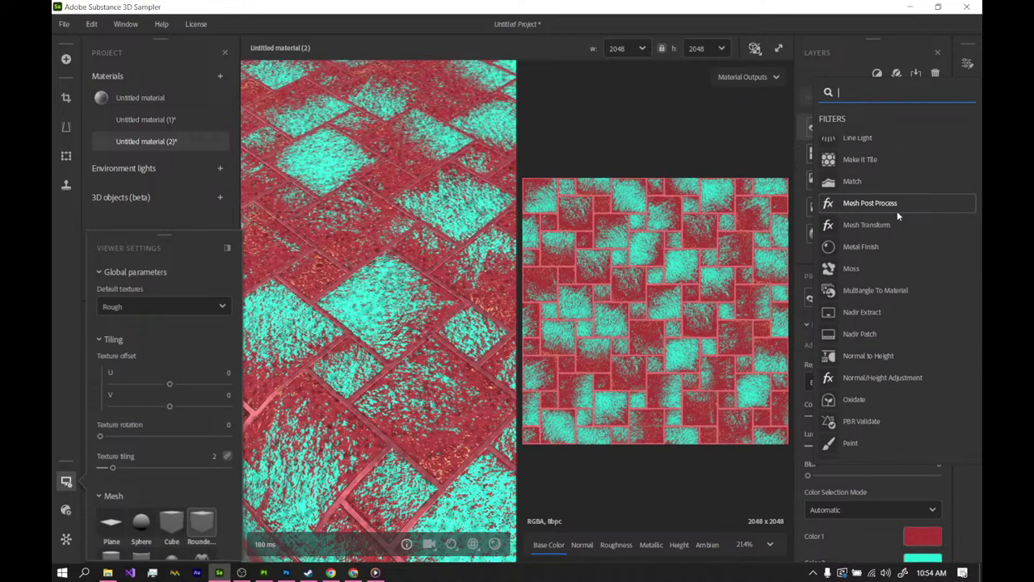
pyautogui.scroll(-3, 896, 211)
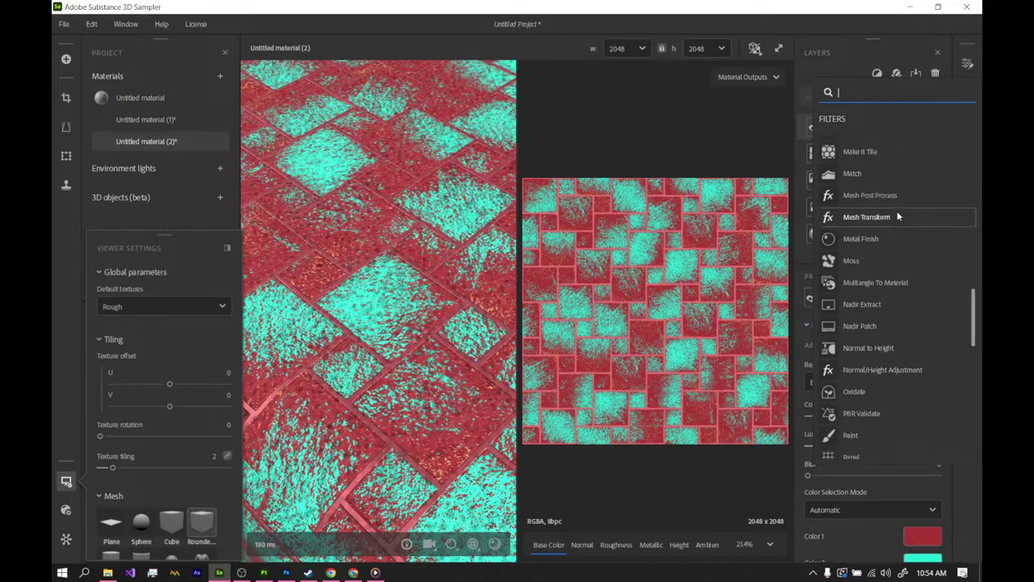
pyautogui.scroll(-3, 897, 214)
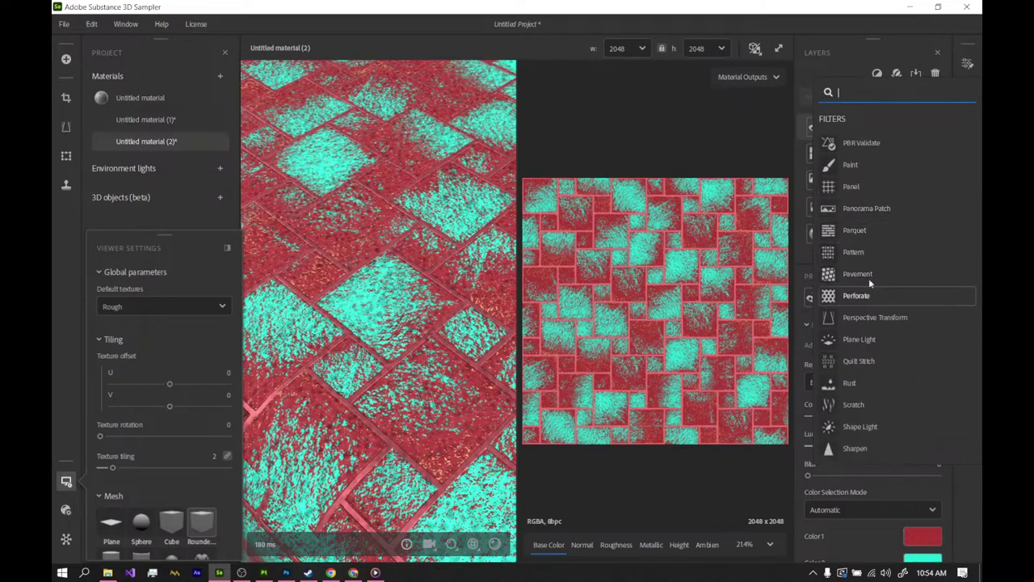
pyautogui.scroll(-3, 888, 230)
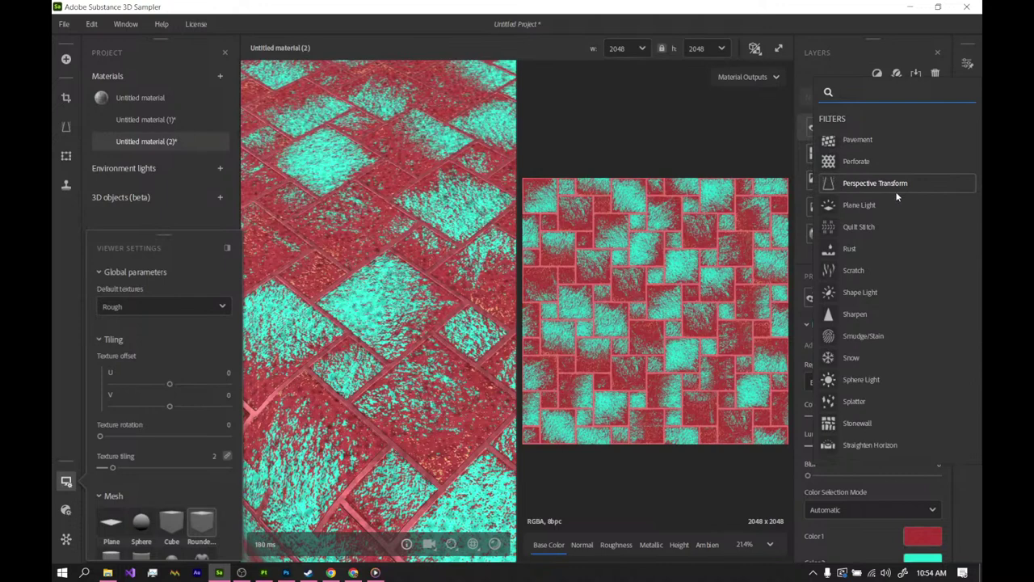
pyautogui.scroll(-2, 896, 197)
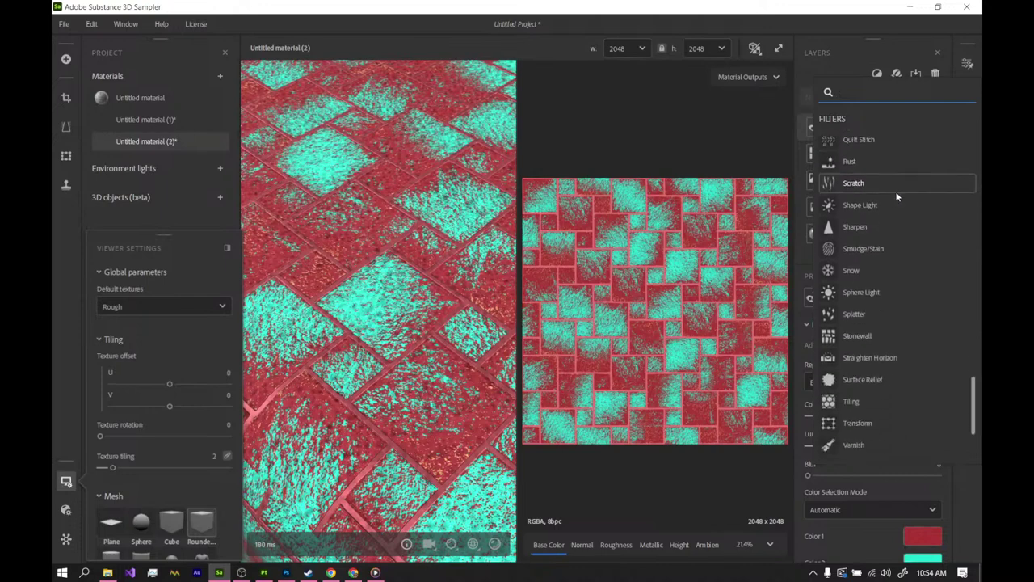
pyautogui.scroll(-1, 895, 196)
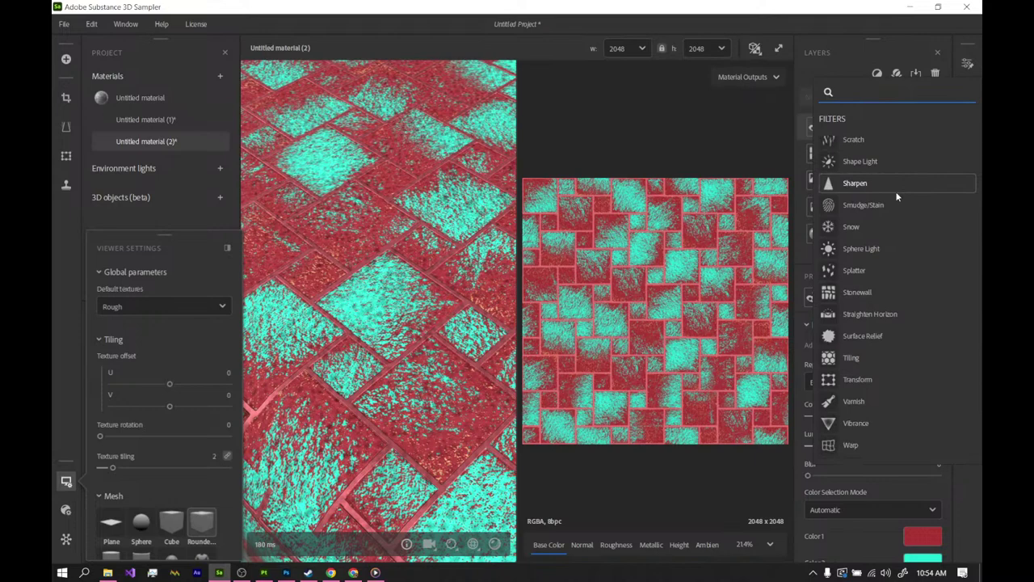
pyautogui.scroll(-2, 896, 196)
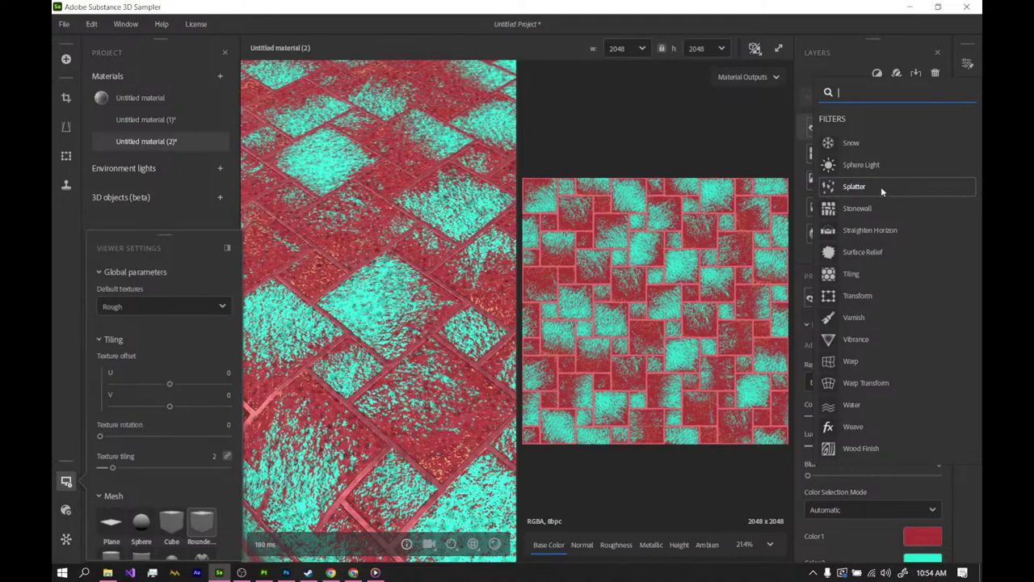
pyautogui.scroll(2, 883, 384)
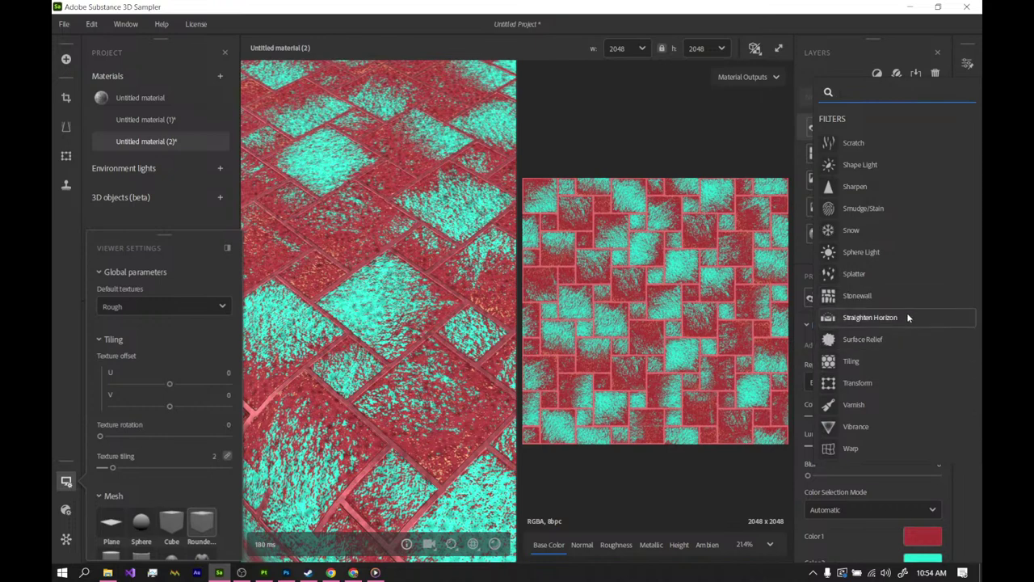
pyautogui.scroll(7, 908, 318)
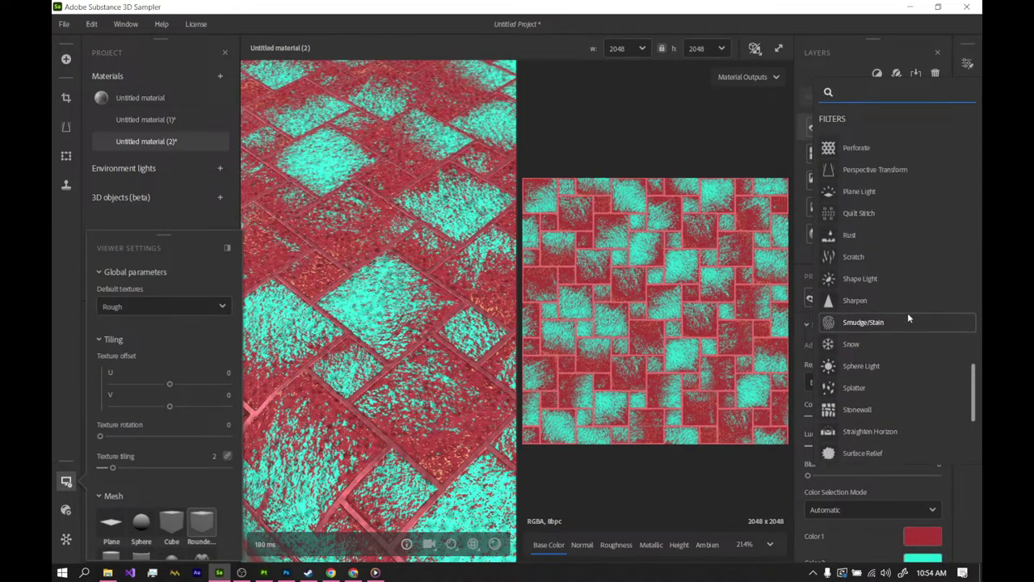
pyautogui.scroll(5, 908, 310)
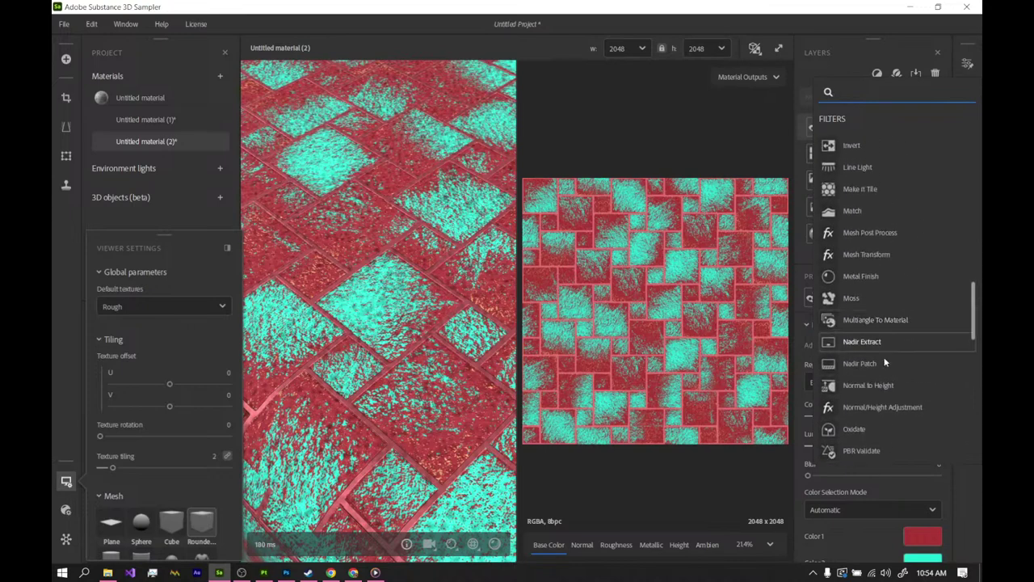
pyautogui.click(843, 50)
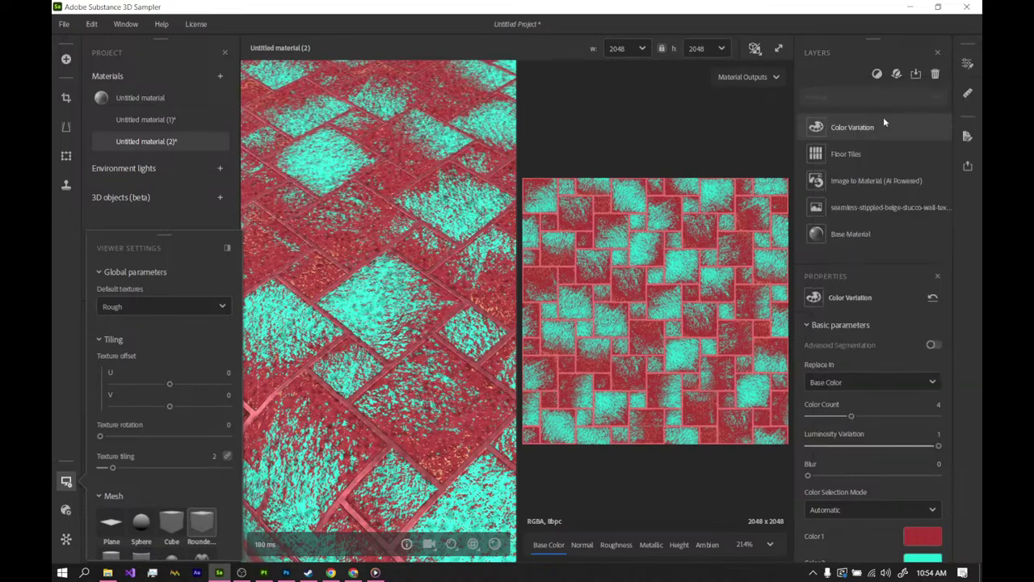
# Step: Select the Image to Material (AI Powered) layer and lower its Geometry Equalizer to 7.26
pyautogui.click(880, 191)
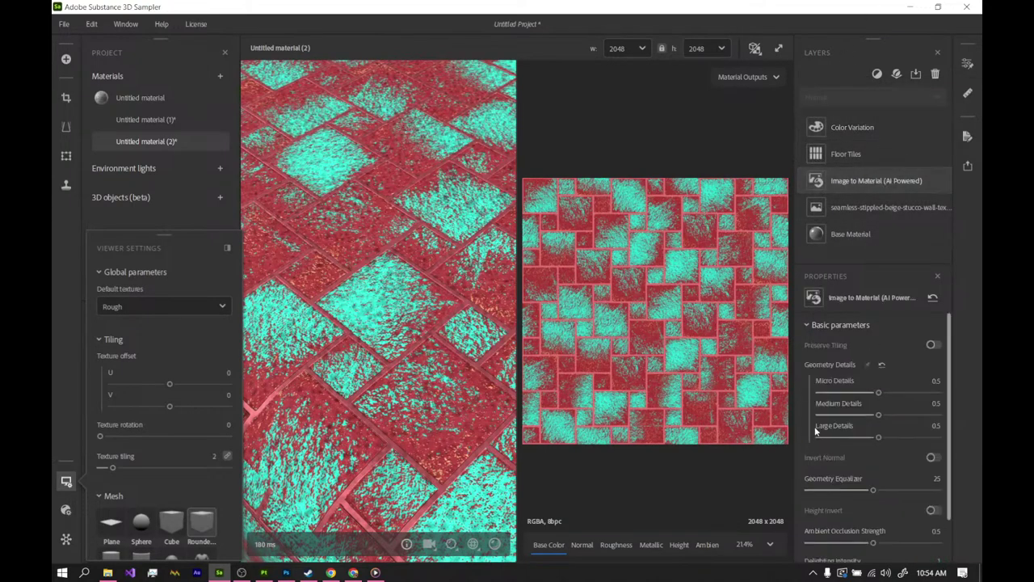
pyautogui.scroll(-1, 815, 432)
pyautogui.moveTo(873, 446); pyautogui.dragTo(895, 451)
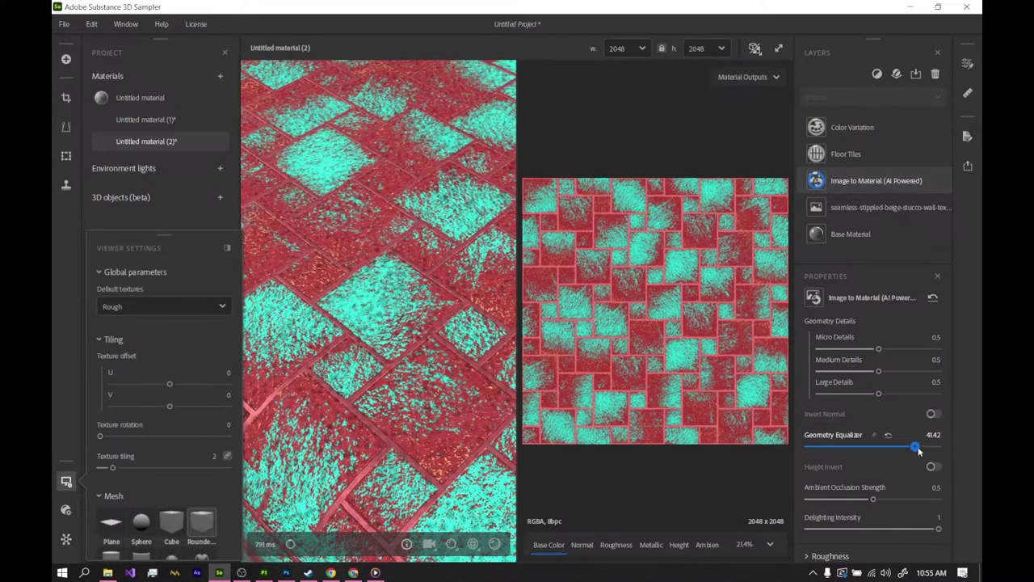
pyautogui.moveTo(915, 446); pyautogui.dragTo(825, 447)
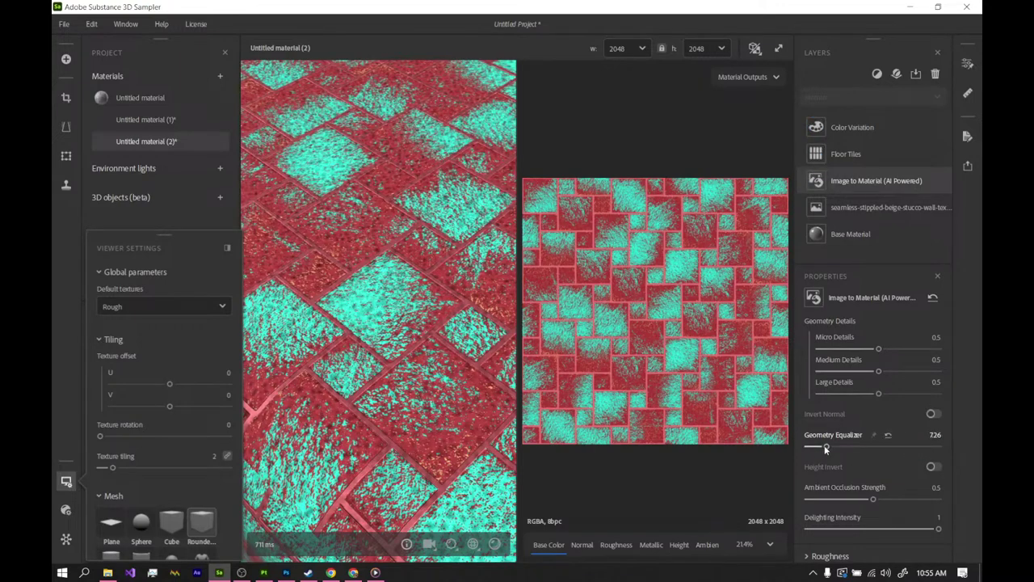
pyautogui.scroll(-1, 823, 497)
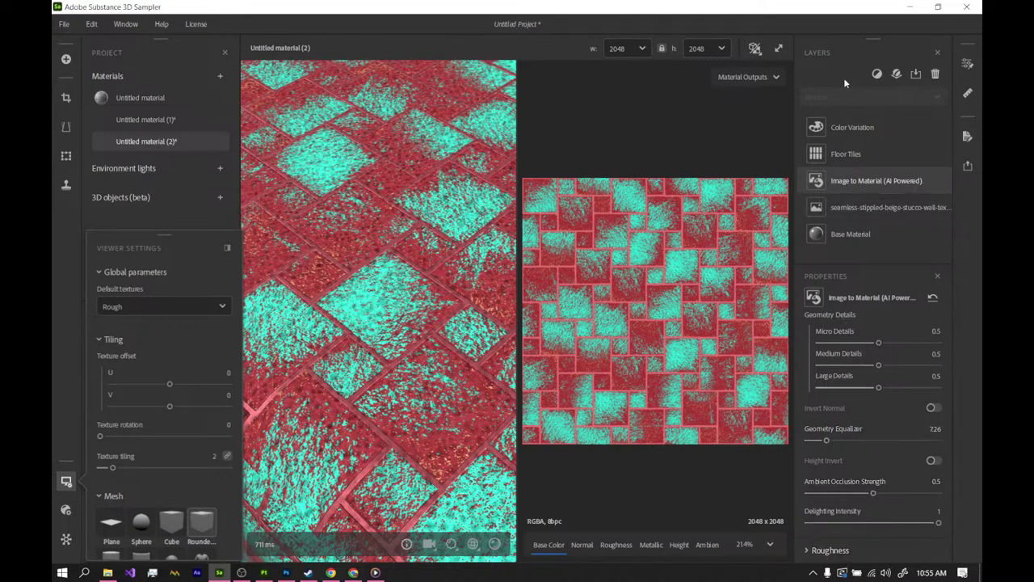
pyautogui.click(878, 73)
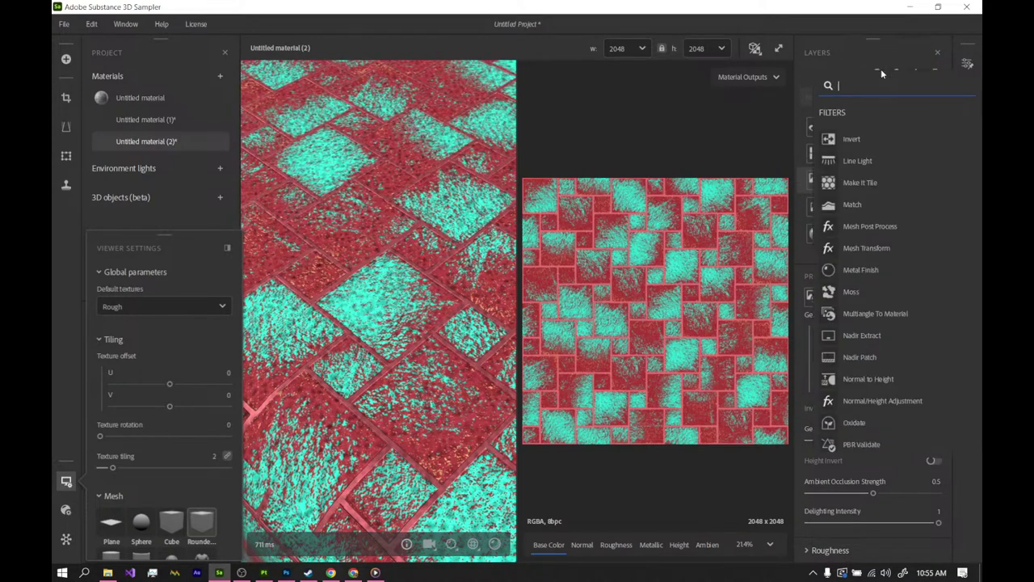
# Step: Add an Equalize filter via an 'eq' search and place it below Color Variation
pyautogui.write('eq')
pyautogui.click(856, 138)
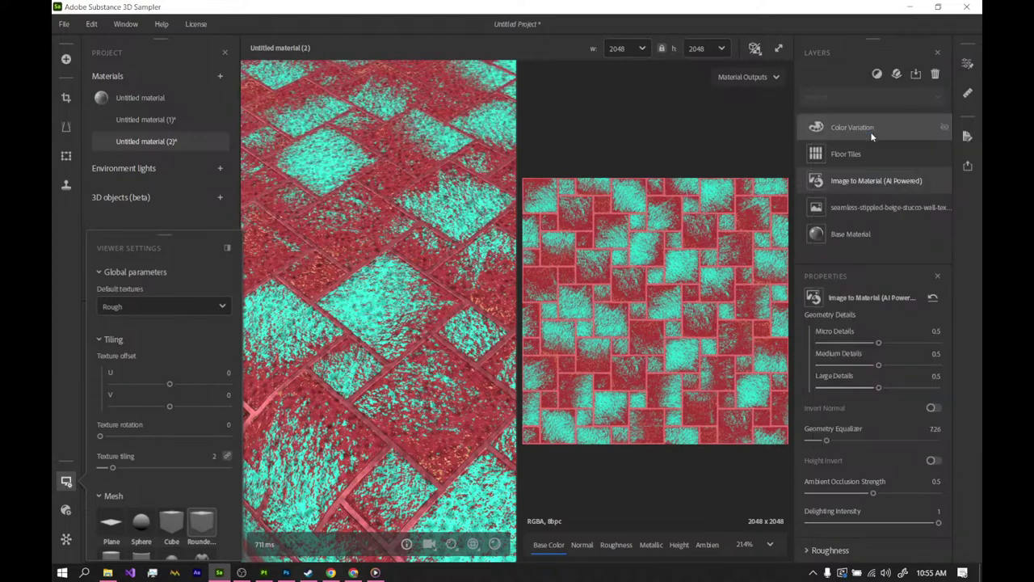
pyautogui.moveTo(844, 129); pyautogui.dragTo(875, 140)
pyautogui.click(871, 131)
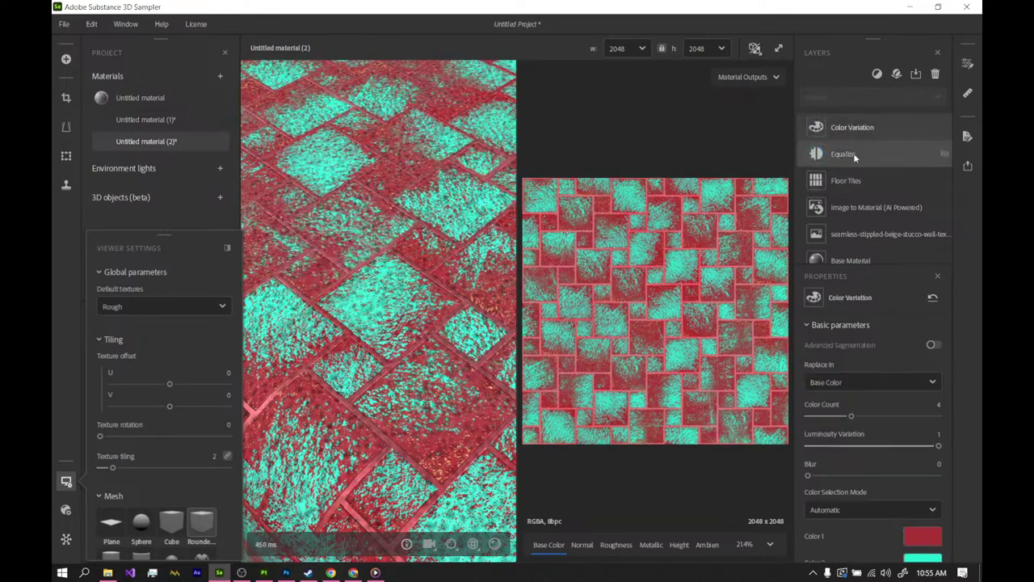
# Step: Change Color 3 to bright green #46FA0A, turning the grout green
pyautogui.scroll(-2, 859, 531)
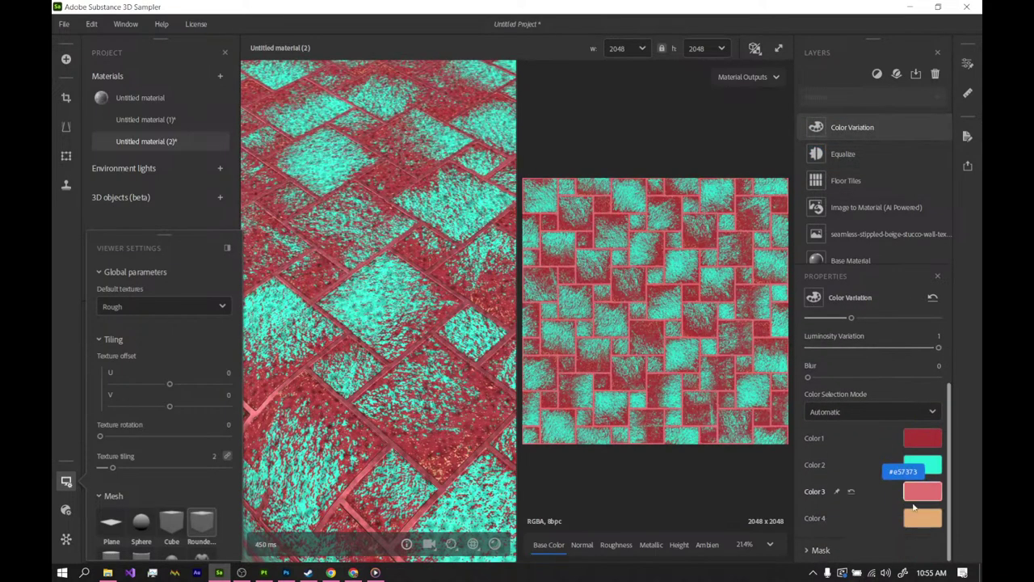
pyautogui.click(919, 492)
pyautogui.click(580, 221)
pyautogui.moveTo(517, 153); pyautogui.dragTo(561, 143)
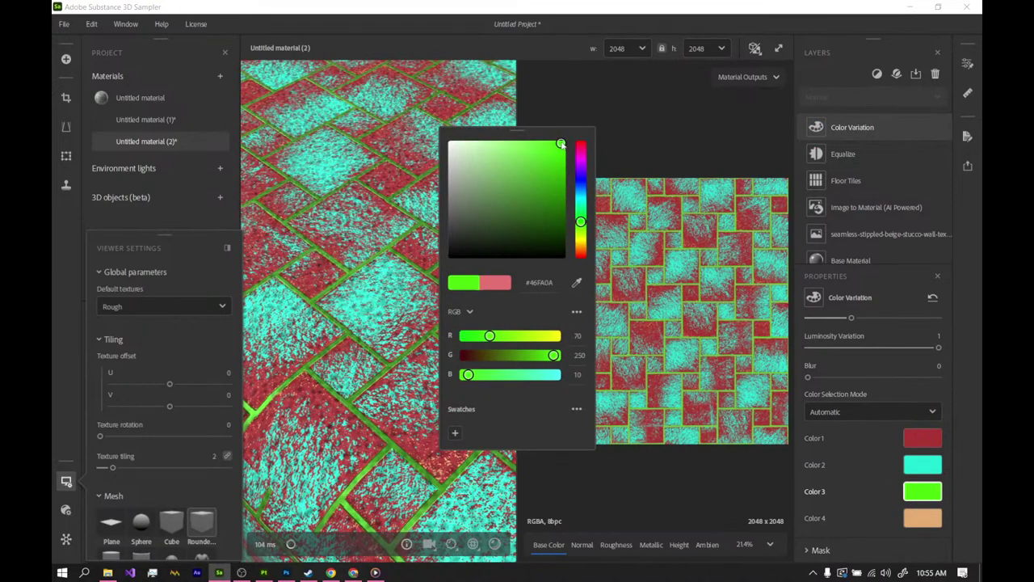
pyautogui.click(722, 488)
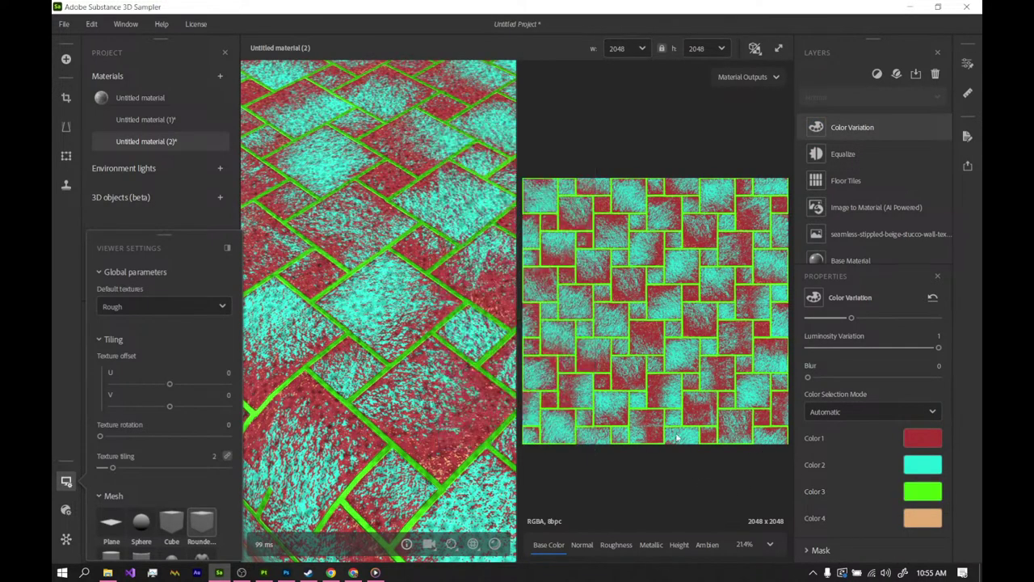
pyautogui.click(858, 157)
# Step: Raise the Equalize Radius to 50 and switch Color Variation to Manual colour selection
pyautogui.moveTo(869, 378); pyautogui.dragTo(930, 372)
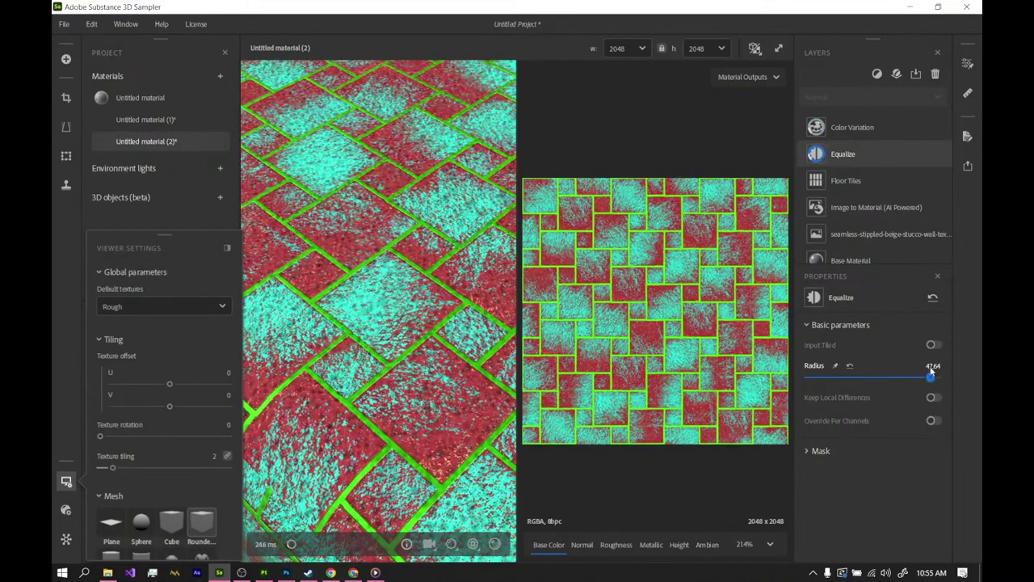
pyautogui.moveTo(854, 376); pyautogui.dragTo(939, 377)
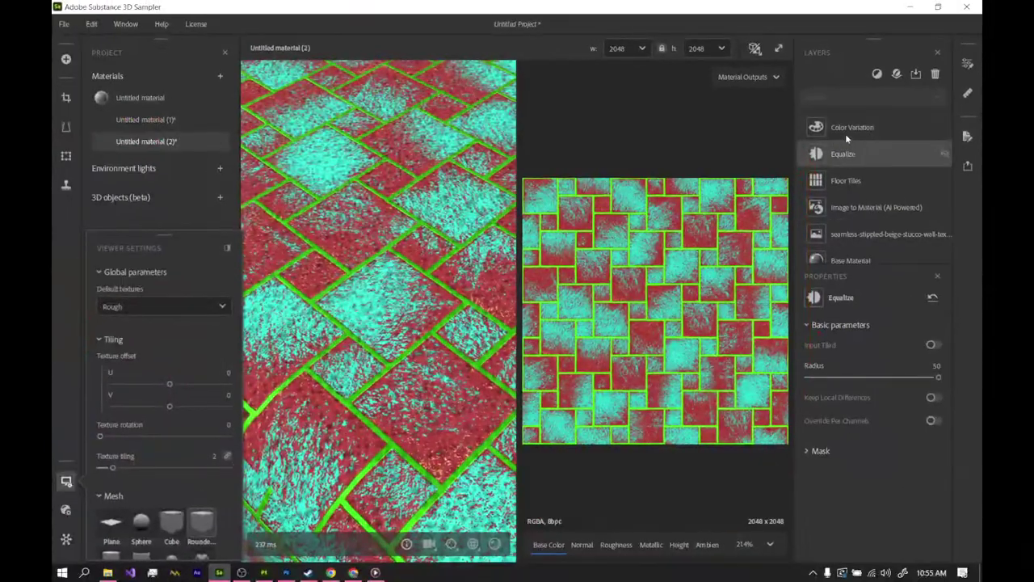
pyautogui.click(845, 130)
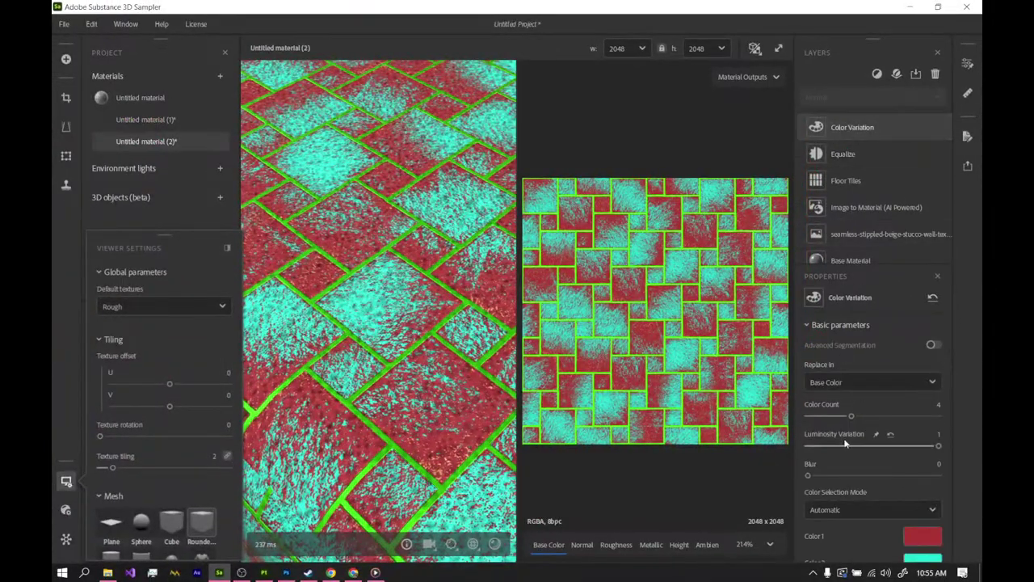
pyautogui.scroll(-2, 845, 441)
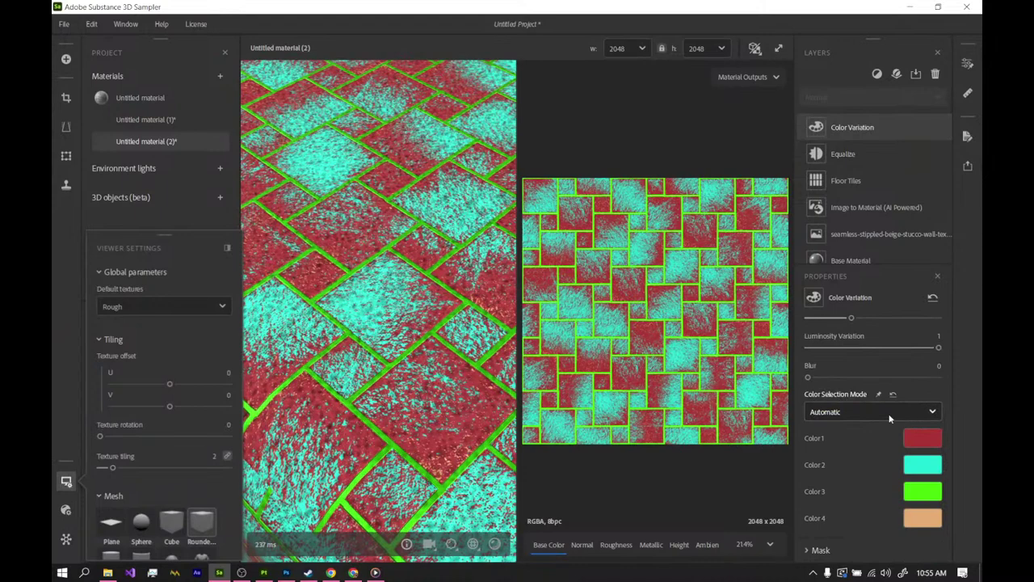
pyautogui.click(889, 414)
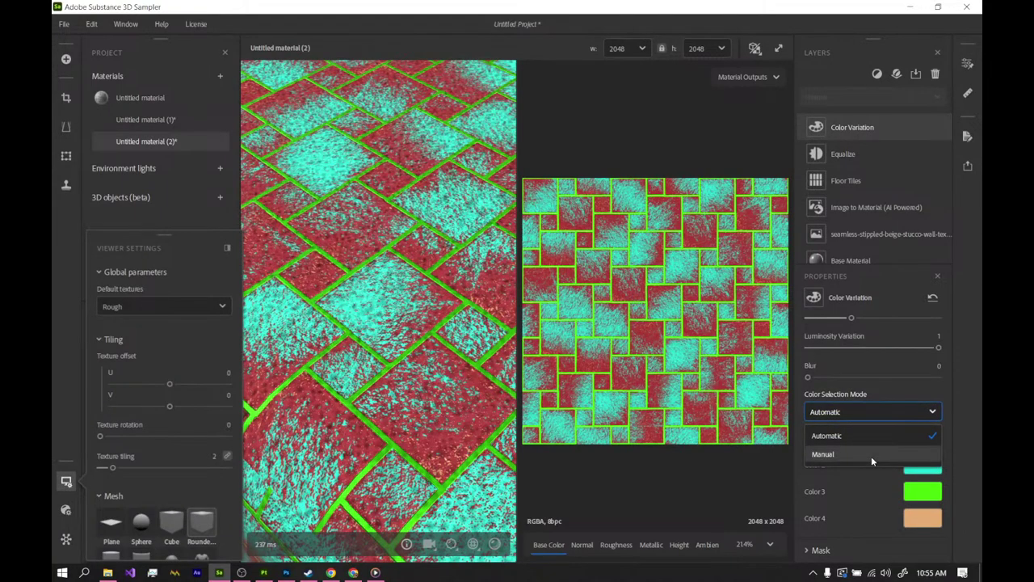
pyautogui.click(871, 455)
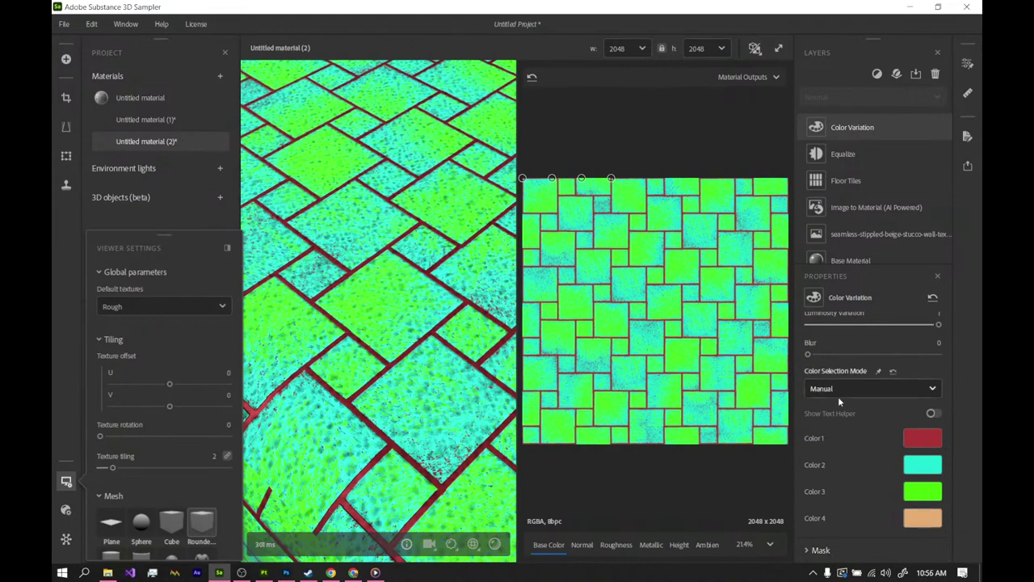
# Step: Expand the Mask settings, reduce Luminosity Variation, and compare Automatic versus Manual colour selection
pyautogui.click(814, 554)
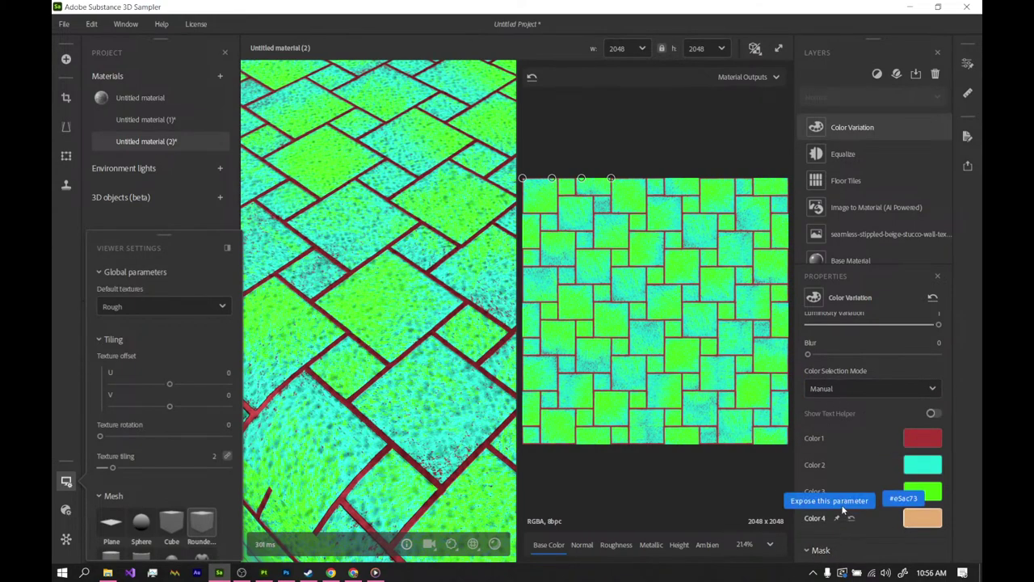
pyautogui.scroll(3, 843, 514)
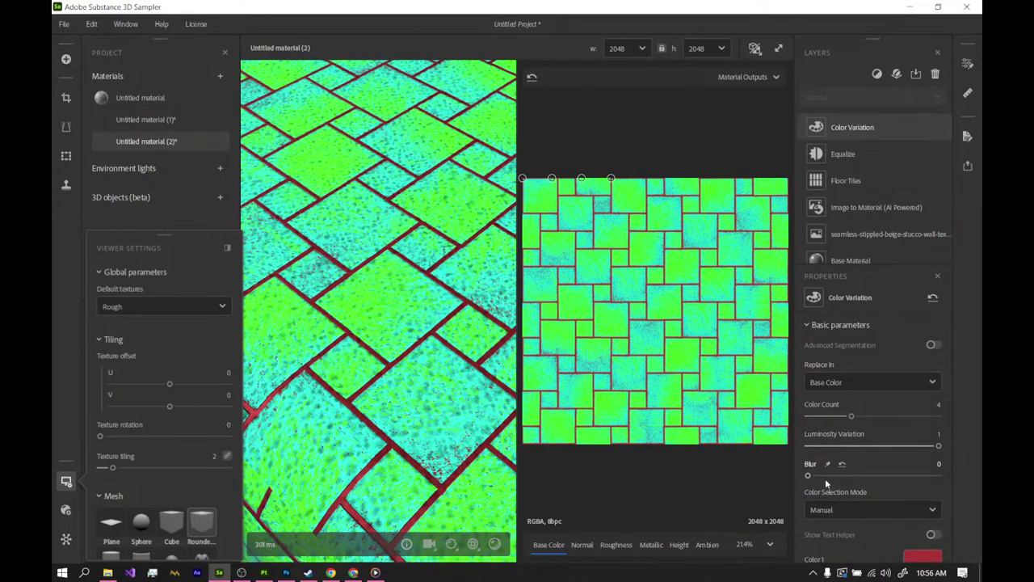
pyautogui.moveTo(937, 446); pyautogui.dragTo(848, 451)
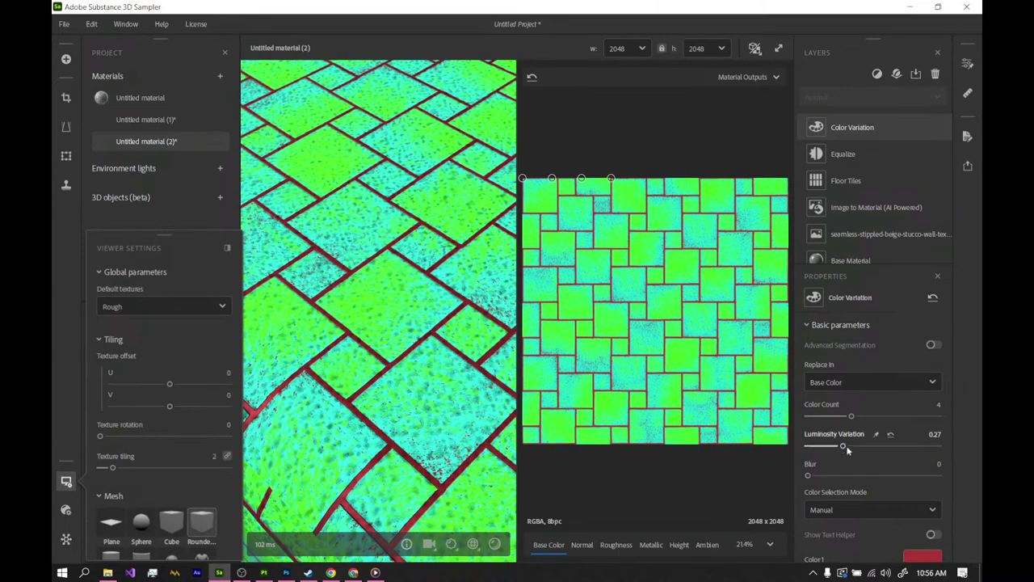
pyautogui.click(878, 385)
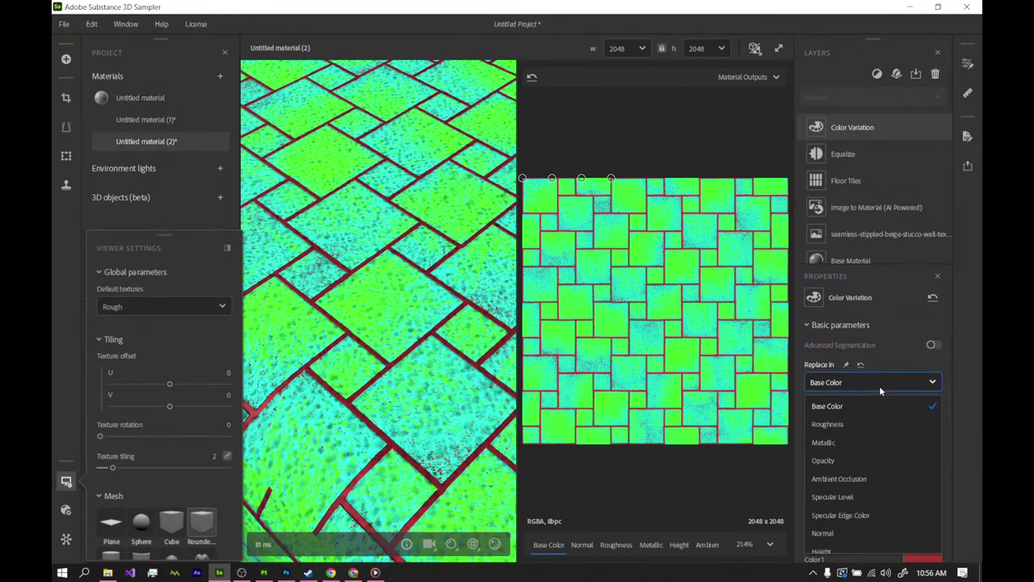
pyautogui.scroll(-5, 888, 357)
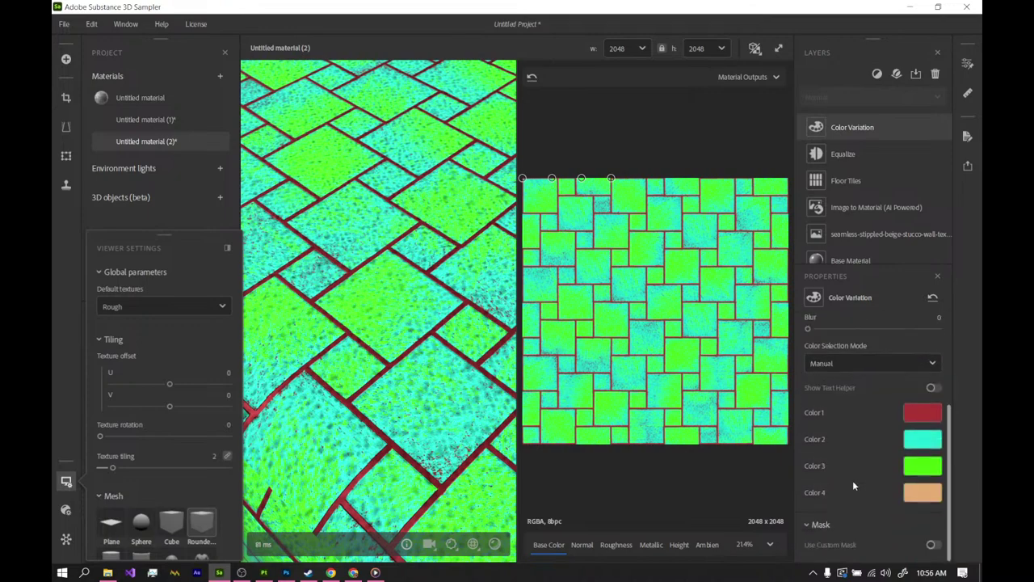
pyautogui.click(907, 363)
pyautogui.click(890, 388)
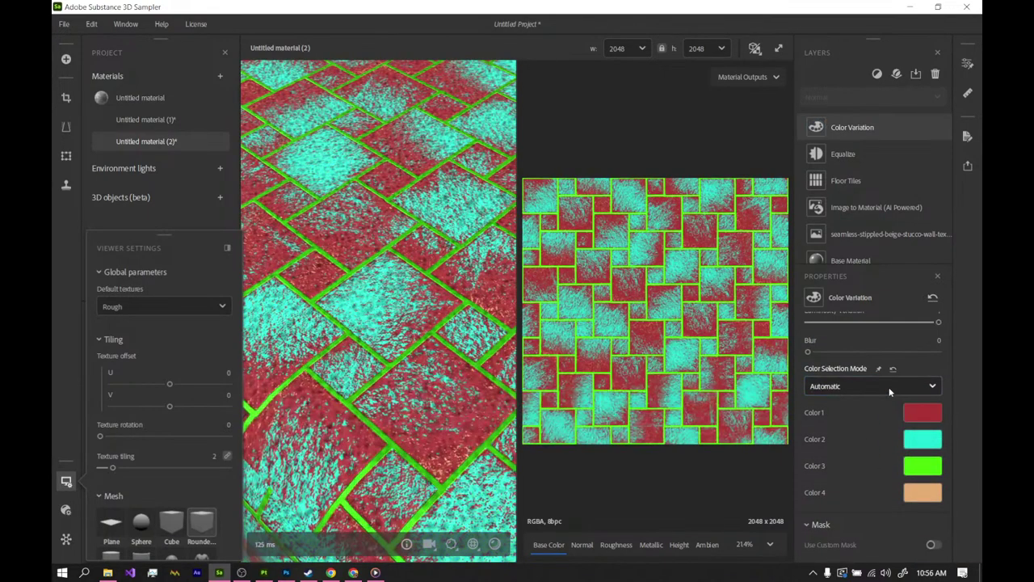
pyautogui.click(889, 387)
pyautogui.click(879, 429)
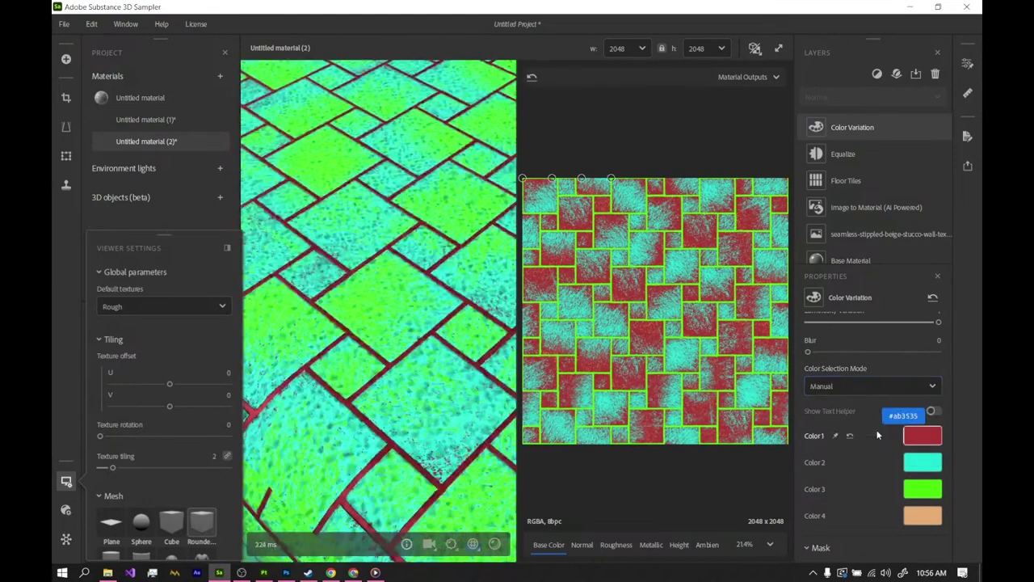
pyautogui.scroll(-1, 883, 474)
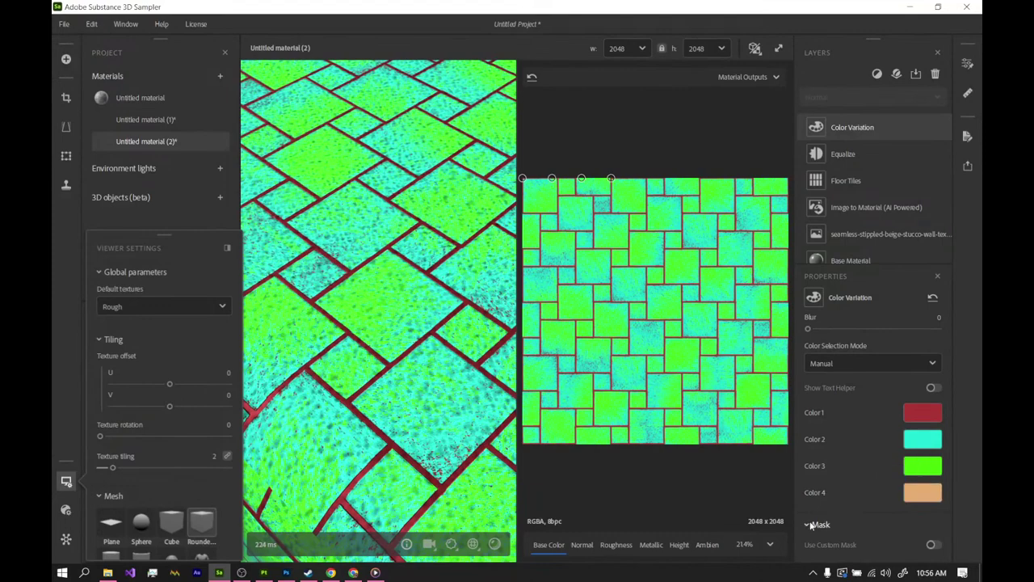
pyautogui.click(846, 363)
pyautogui.click(842, 387)
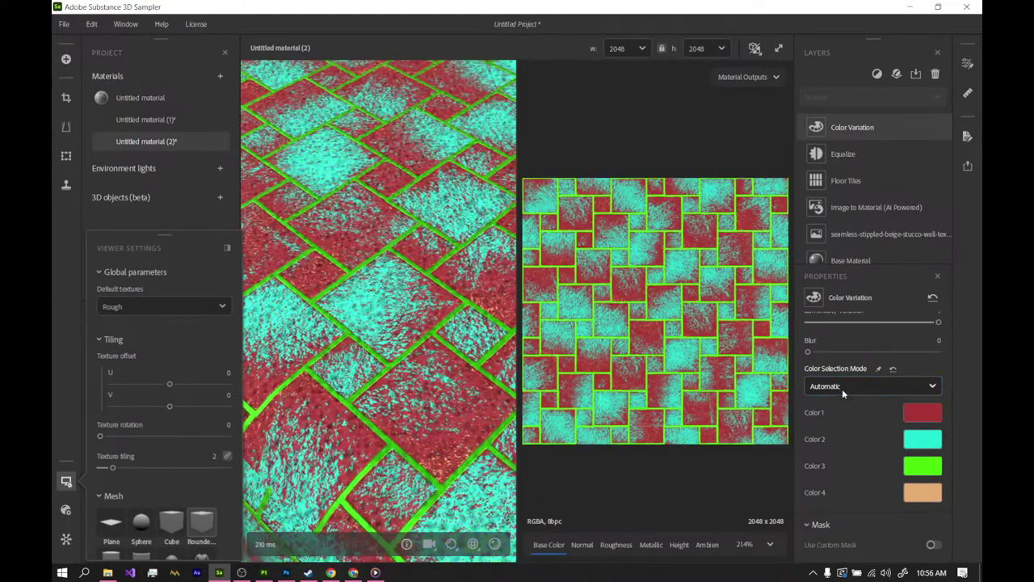
# Step: Settle on Manual colour selection, check the Color 1 and 2 swatches, and set Luminosity Variation to 0.56
pyautogui.click(842, 387)
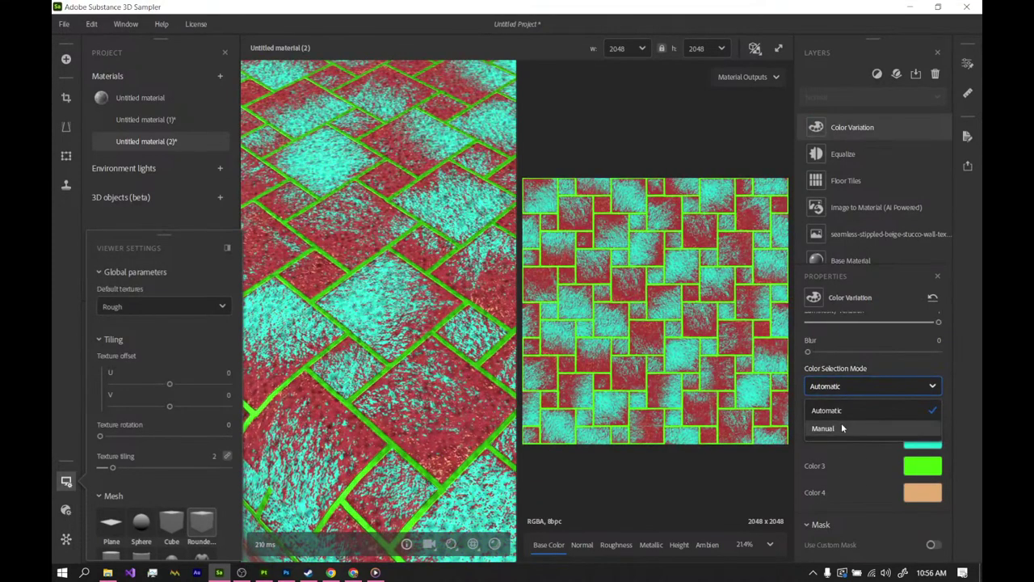
pyautogui.click(842, 427)
pyautogui.click(812, 462)
pyautogui.click(812, 438)
pyautogui.click(811, 438)
pyautogui.click(815, 461)
pyautogui.click(815, 435)
pyautogui.click(816, 435)
pyautogui.click(911, 388)
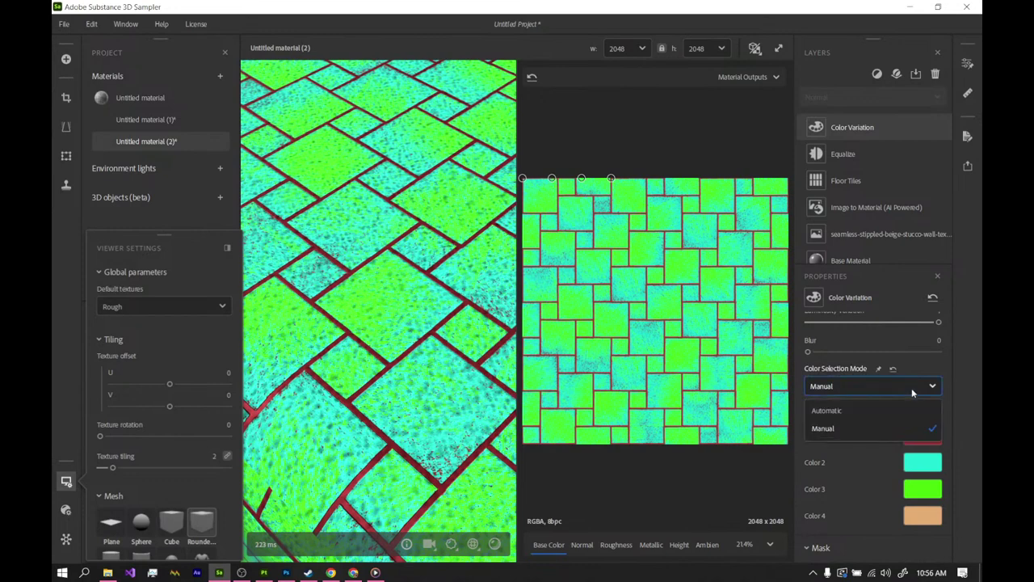
pyautogui.click(909, 382)
pyautogui.scroll(2, 915, 364)
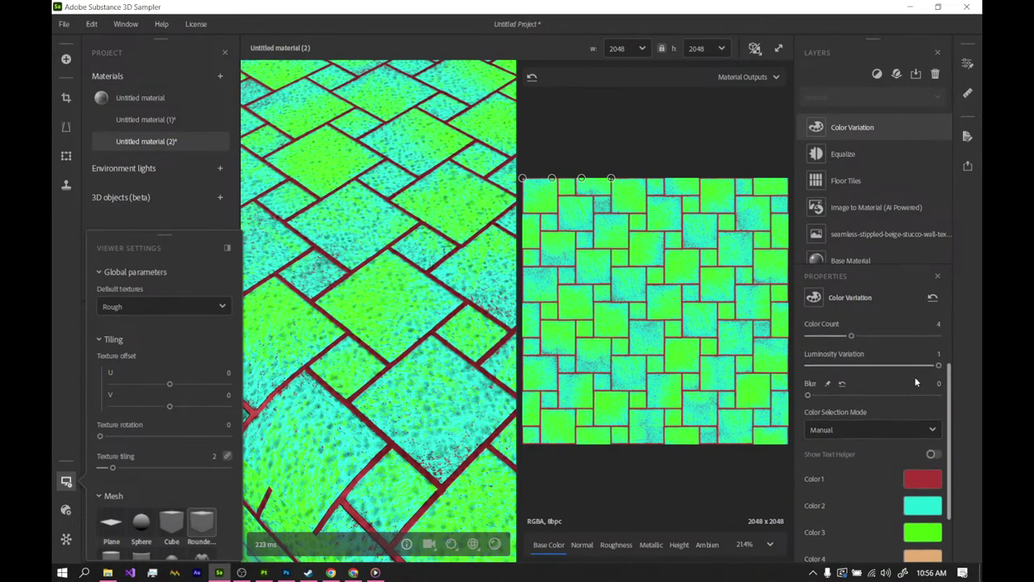
pyautogui.moveTo(918, 369); pyautogui.dragTo(879, 366)
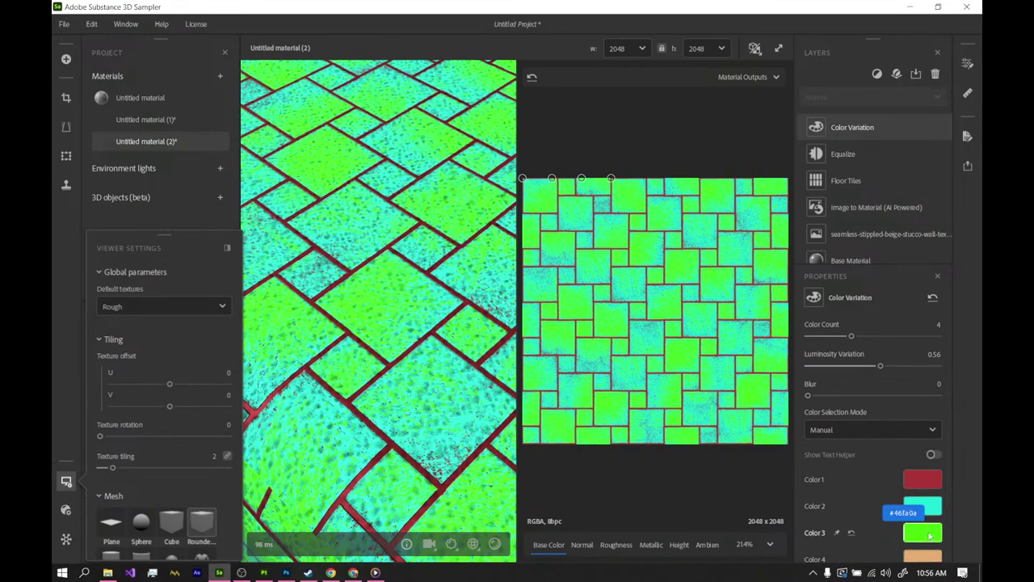
# Step: Lower the Equalize layer's Radius from 50 down to about 8.77
pyautogui.click(840, 156)
pyautogui.moveTo(939, 377); pyautogui.dragTo(900, 380)
pyautogui.moveTo(841, 392); pyautogui.dragTo(936, 378)
pyautogui.moveTo(828, 389)
pyautogui.mouseDown()
pyautogui.moveTo(809, 378)
pyautogui.moveTo(832, 378)
pyautogui.mouseUp()
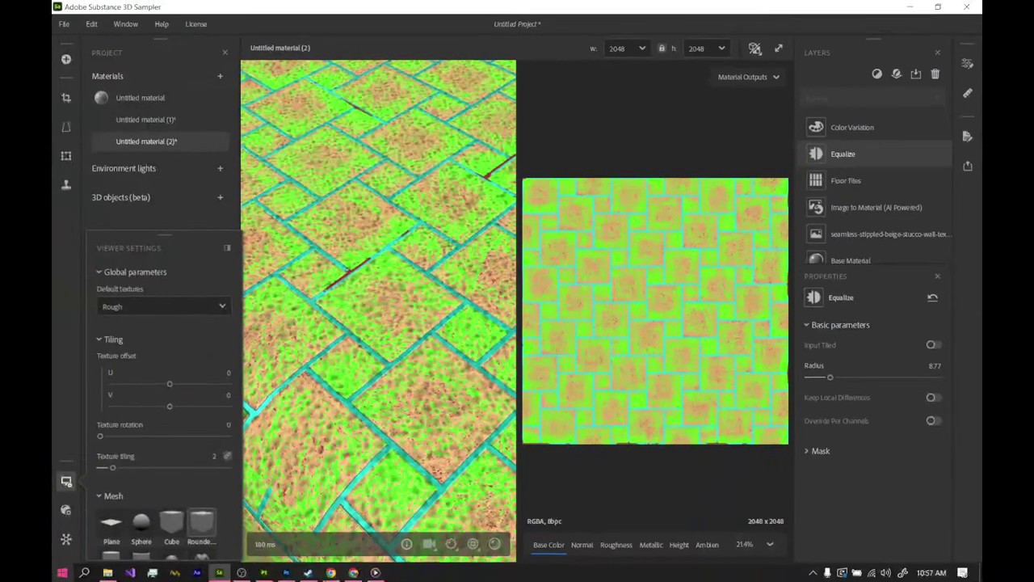
# Step: Play the sidewalk pattern example video from the downloaded student files folder
pyautogui.click(108, 572)
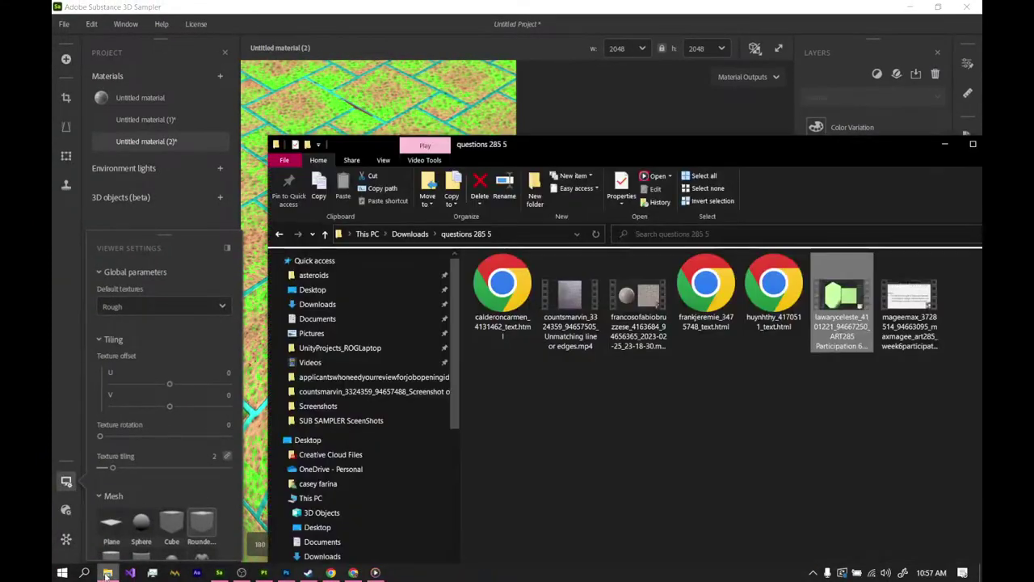
pyautogui.click(653, 334)
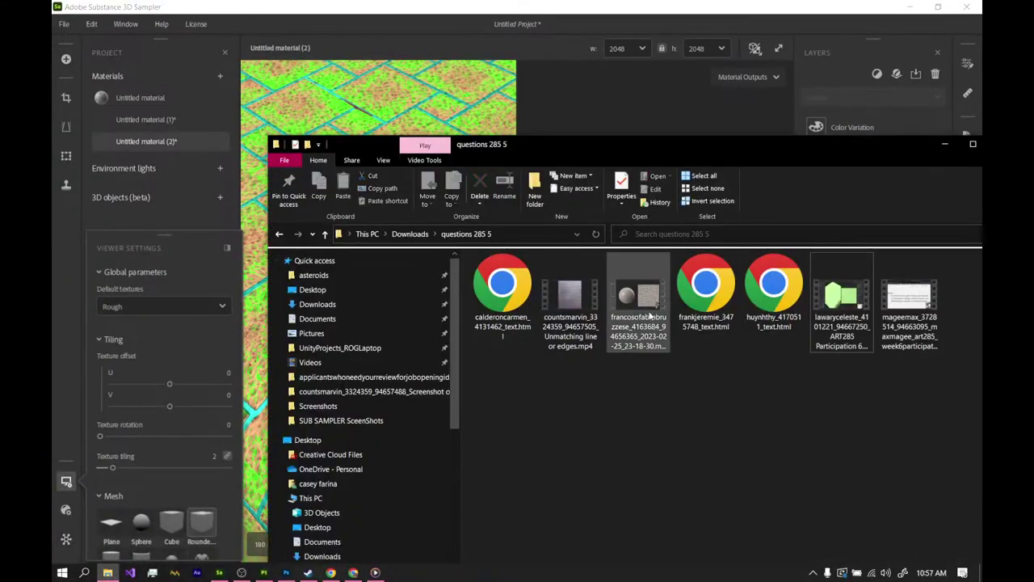
pyautogui.doubleClick(648, 315)
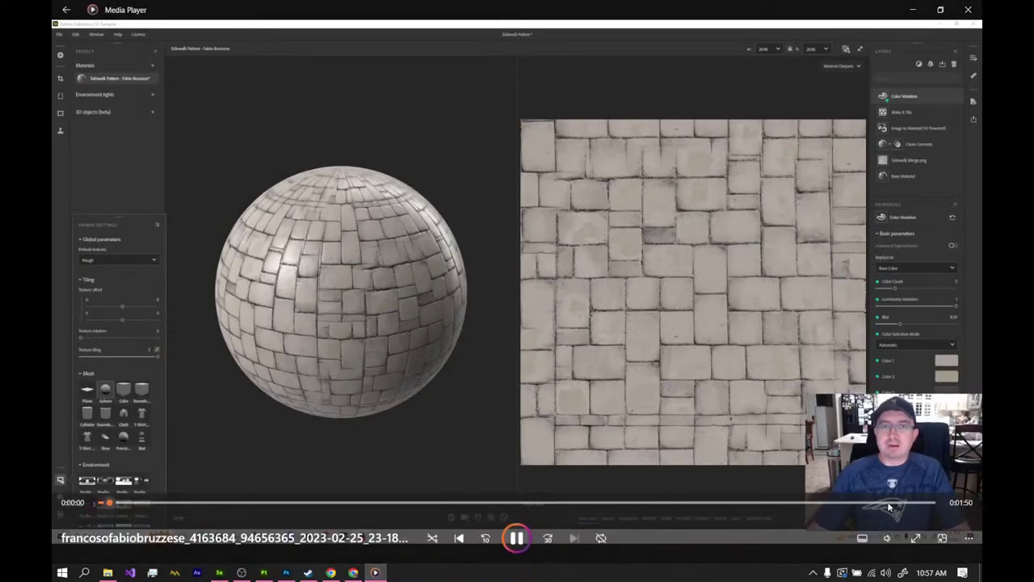
# Step: Adjust the volume and play the sidewalk video, pausing it at 0:57
pyautogui.click(886, 537)
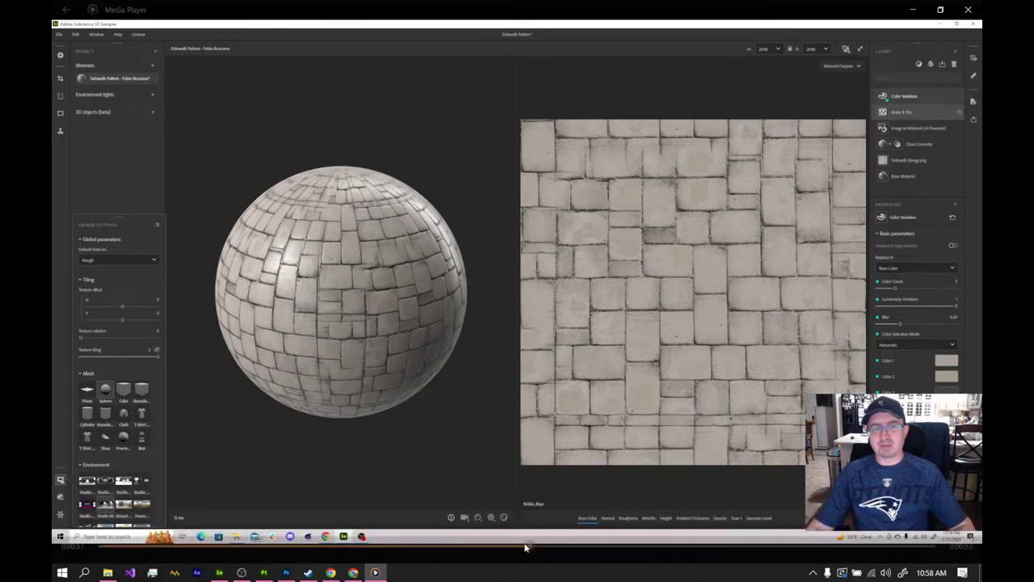
pyautogui.click(521, 540)
pyautogui.press('space')
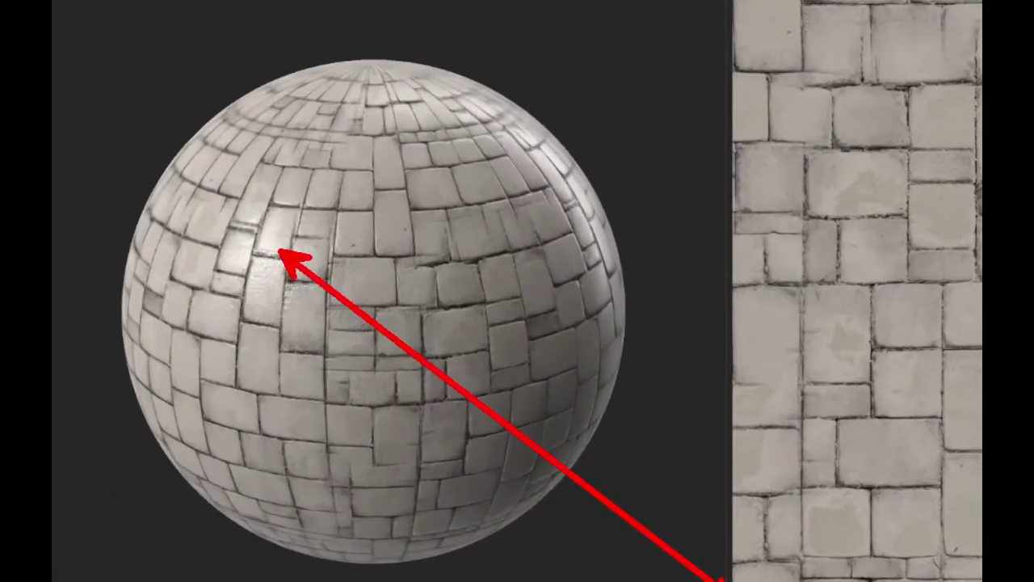
pyautogui.click(516, 537)
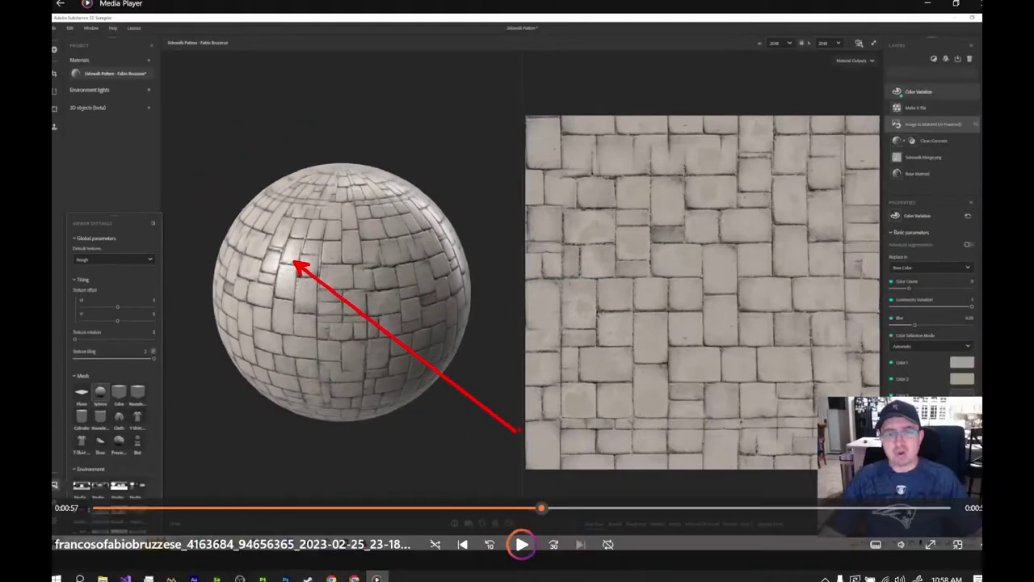
# Step: Play the sidewalk video to 1:35, pause it, minimize Media Player, and return to Sampler
pyautogui.click(516, 537)
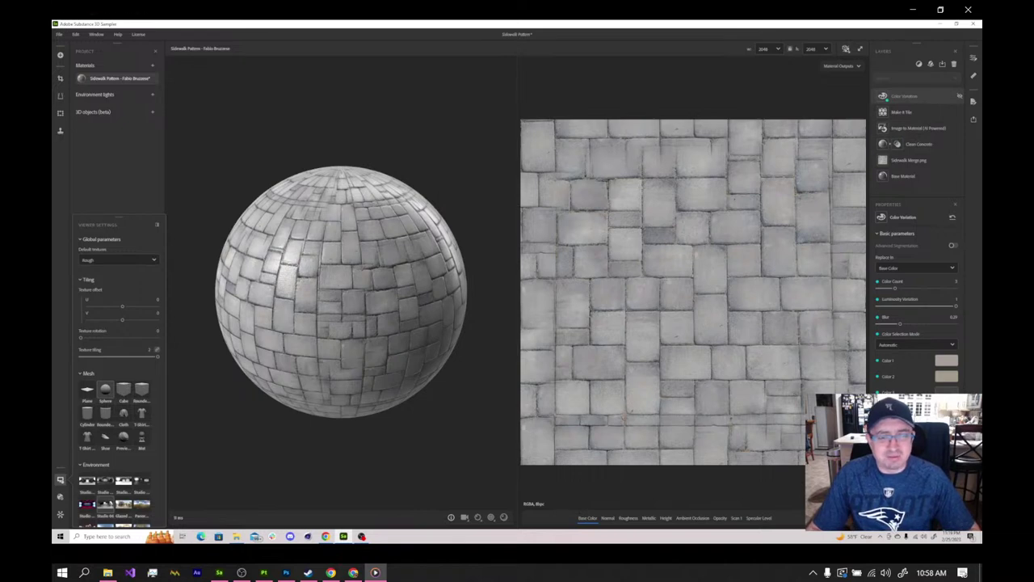
pyautogui.moveTo(477, 445)
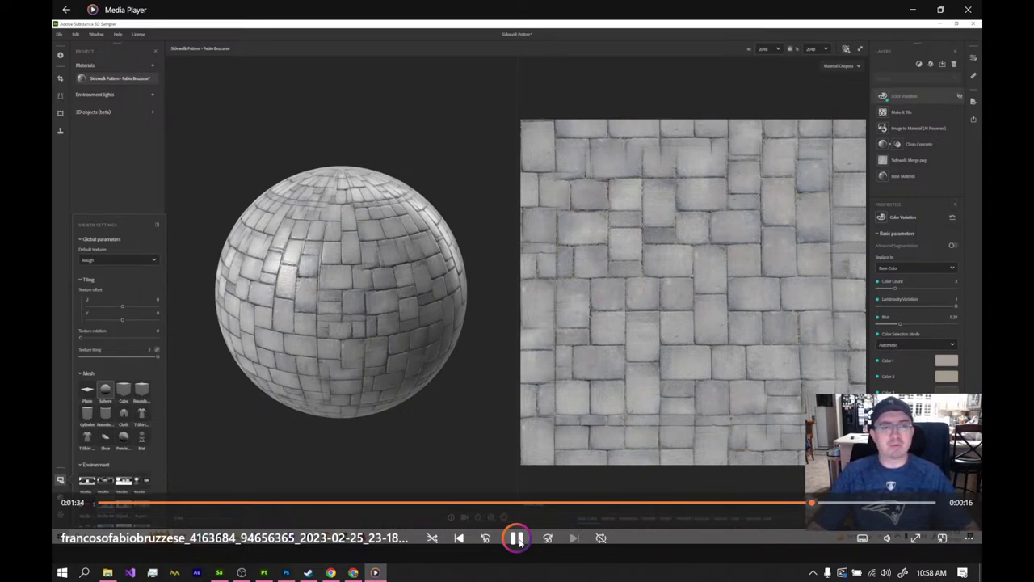
pyautogui.click(516, 538)
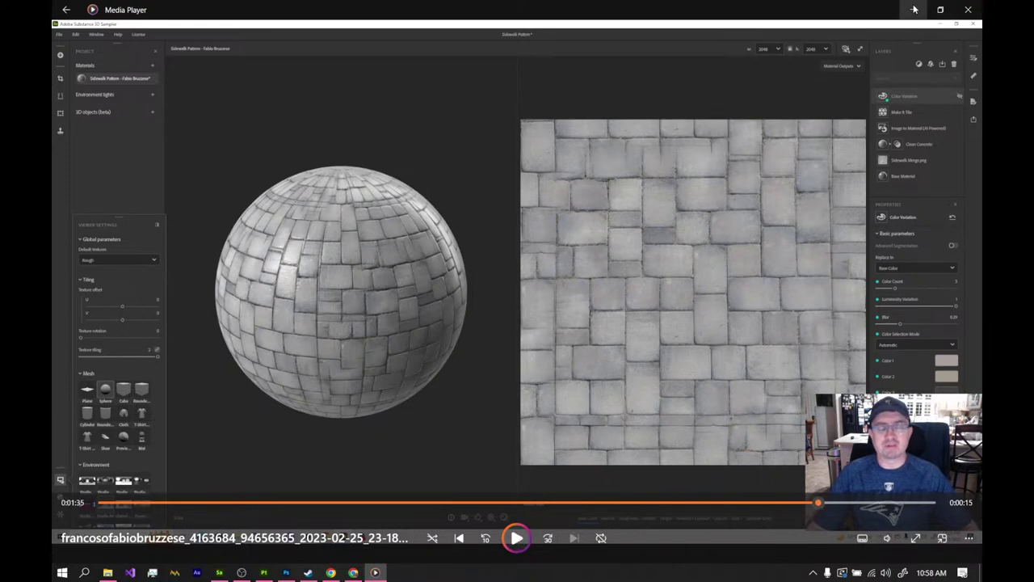
pyautogui.click(914, 9)
pyautogui.click(584, 120)
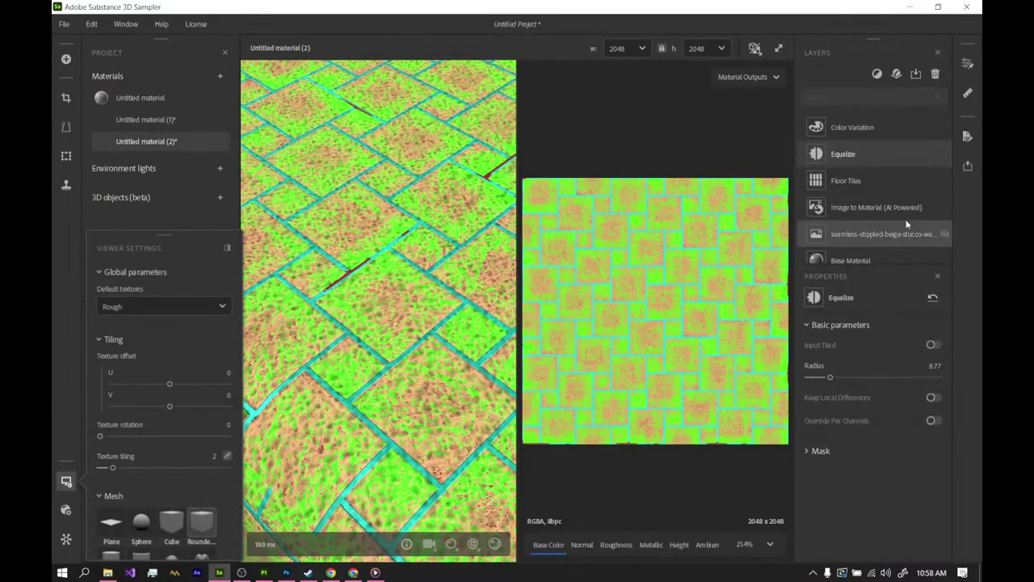
# Step: Show the Untitled material paving-stone material, then bring Photoshop forward to its quit-save prompt
pyautogui.click(143, 119)
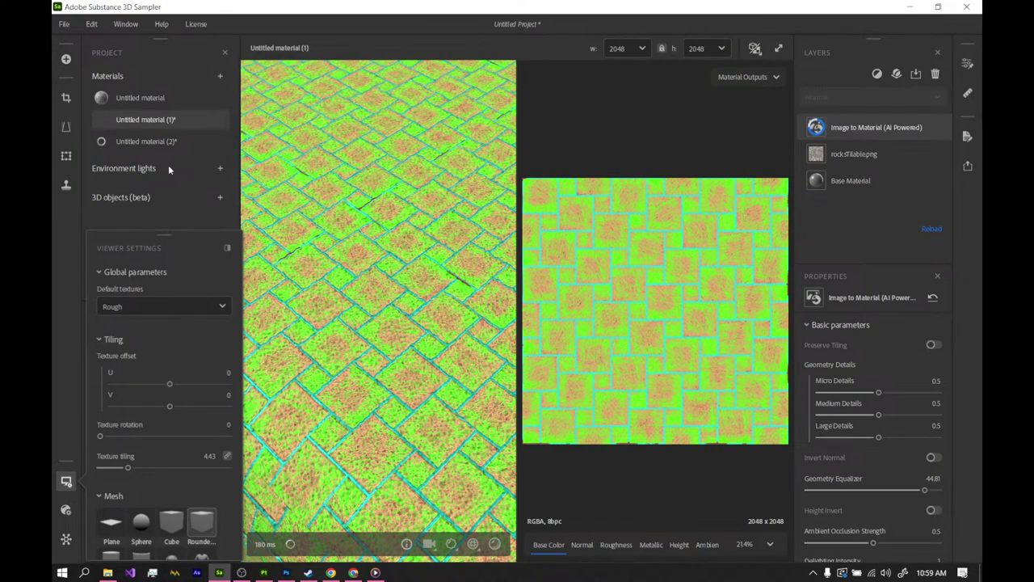
pyautogui.click(166, 99)
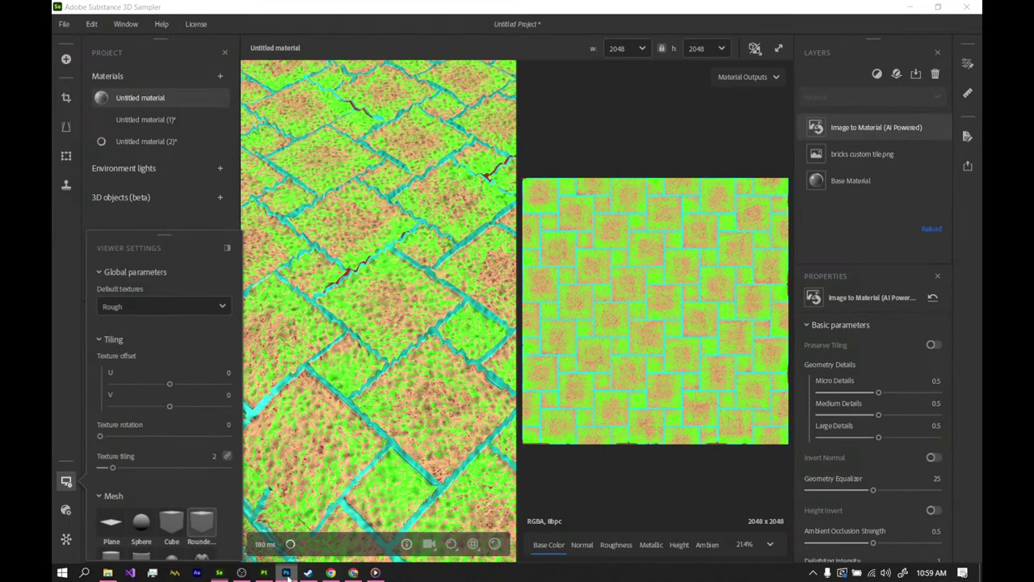
pyautogui.click(263, 573)
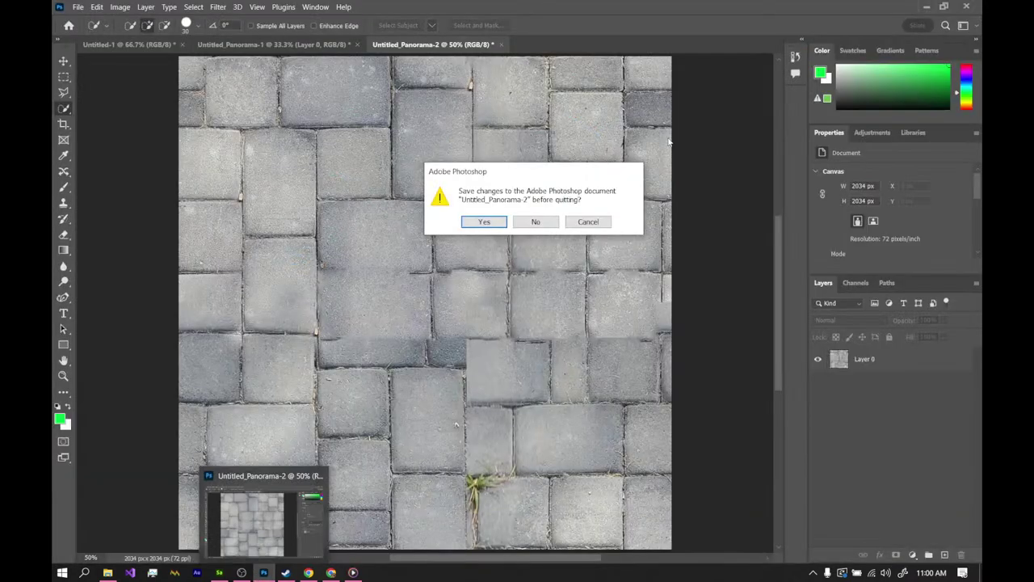
# Step: Quit Photoshop without saving the paving and pebble images, then bring Sampler back to the front
pyautogui.click(529, 225)
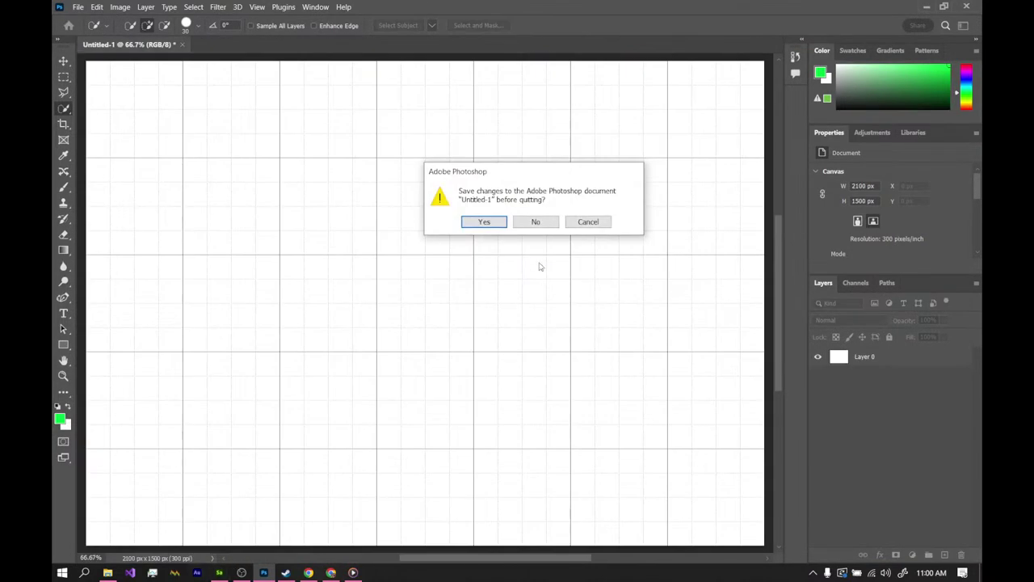
pyautogui.click(535, 223)
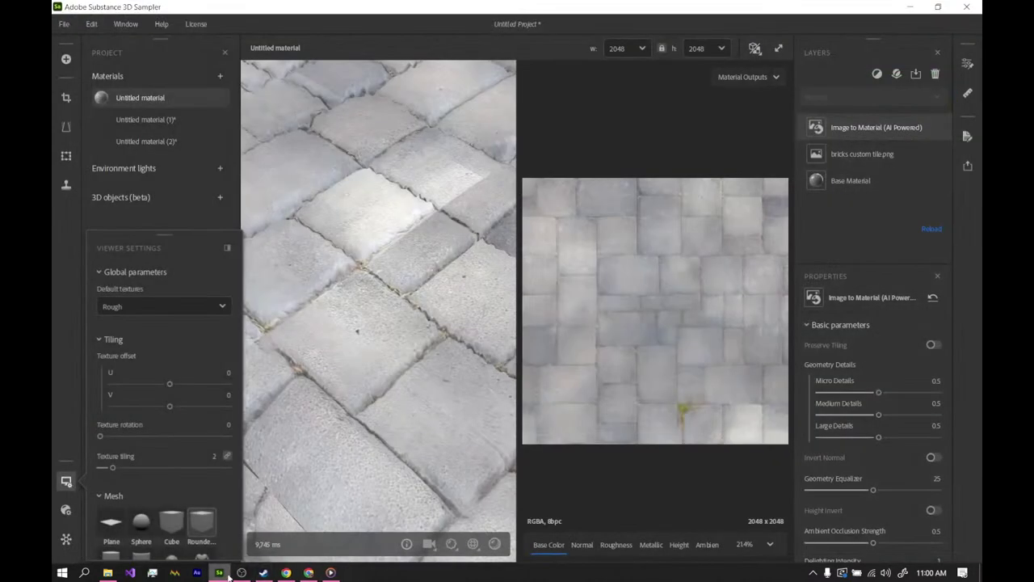
pyautogui.click(219, 572)
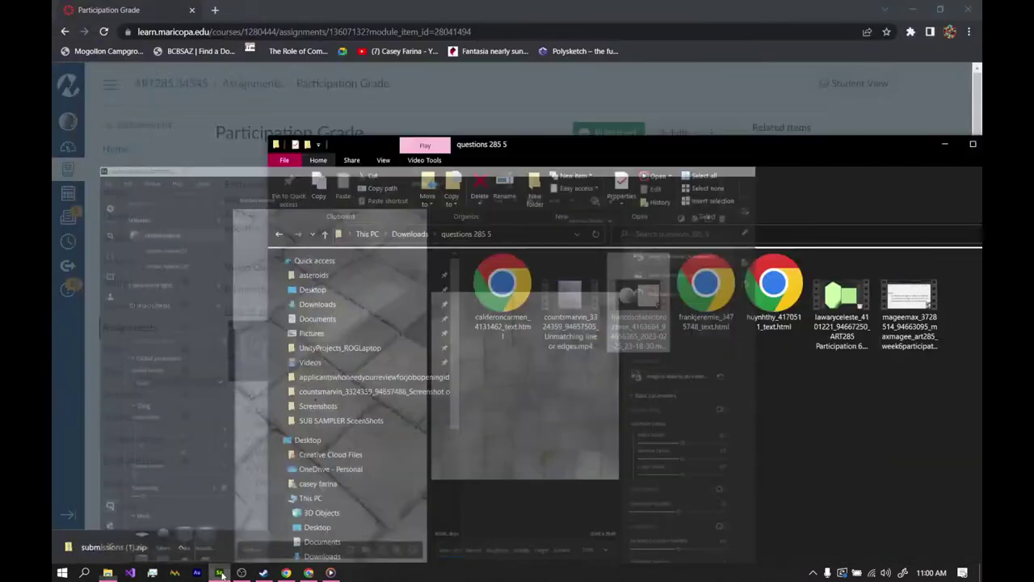
pyautogui.click(220, 572)
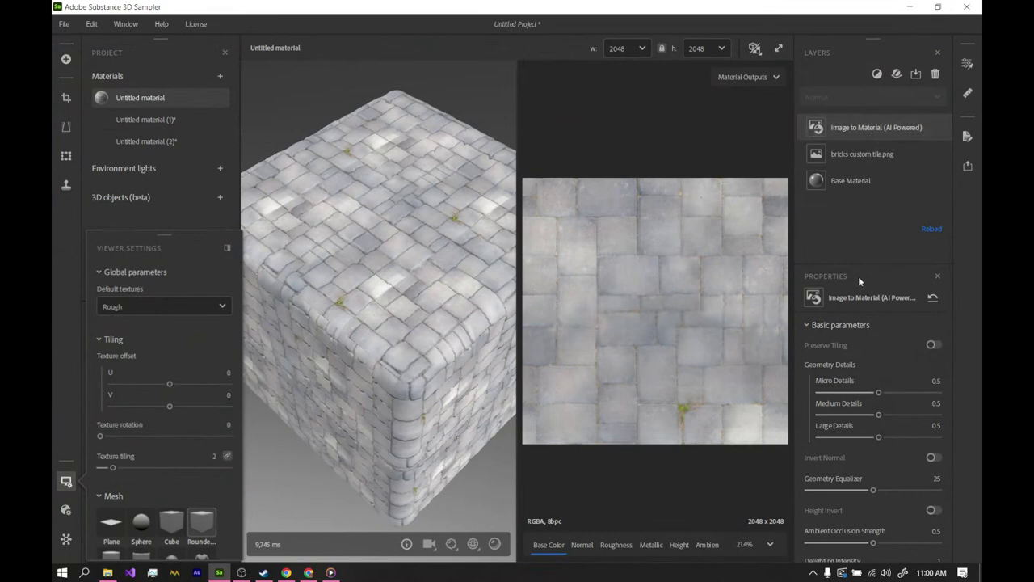
# Step: Widen the 3D viewer and orbit the paving cube to view its face from above
pyautogui.moveTo(377, 301); pyautogui.dragTo(623, 170)
pyautogui.moveTo(452, 355); pyautogui.dragTo(483, 396)
pyautogui.click(557, 543)
pyautogui.click(414, 490)
pyautogui.moveTo(428, 514); pyautogui.dragTo(409, 519)
pyautogui.moveTo(425, 312); pyautogui.dragTo(380, 212)
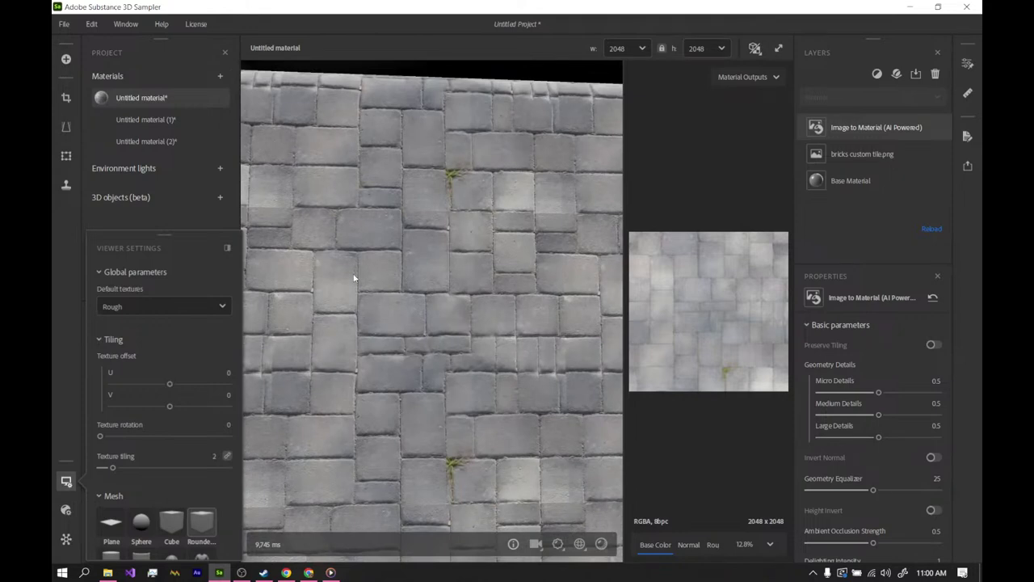
# Step: Try lowering Delighting Intensity in Image to Material, which ends at 1
pyautogui.scroll(-3, 823, 456)
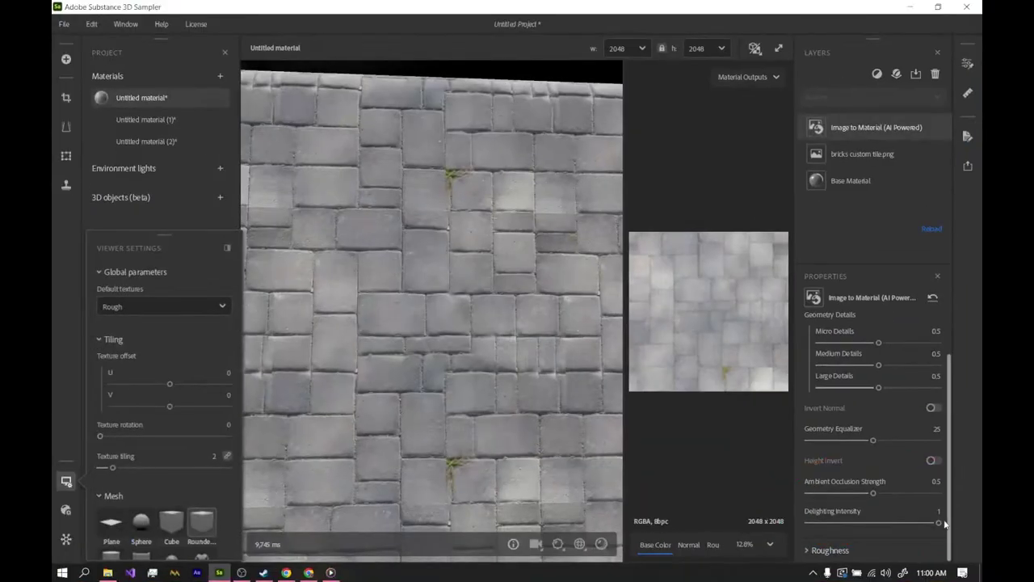
pyautogui.moveTo(894, 488); pyautogui.dragTo(864, 494)
pyautogui.moveTo(923, 524)
pyautogui.mouseDown()
pyautogui.moveTo(804, 525)
pyautogui.moveTo(907, 538)
pyautogui.moveTo(811, 531)
pyautogui.moveTo(912, 538)
pyautogui.moveTo(953, 526)
pyautogui.mouseUp()
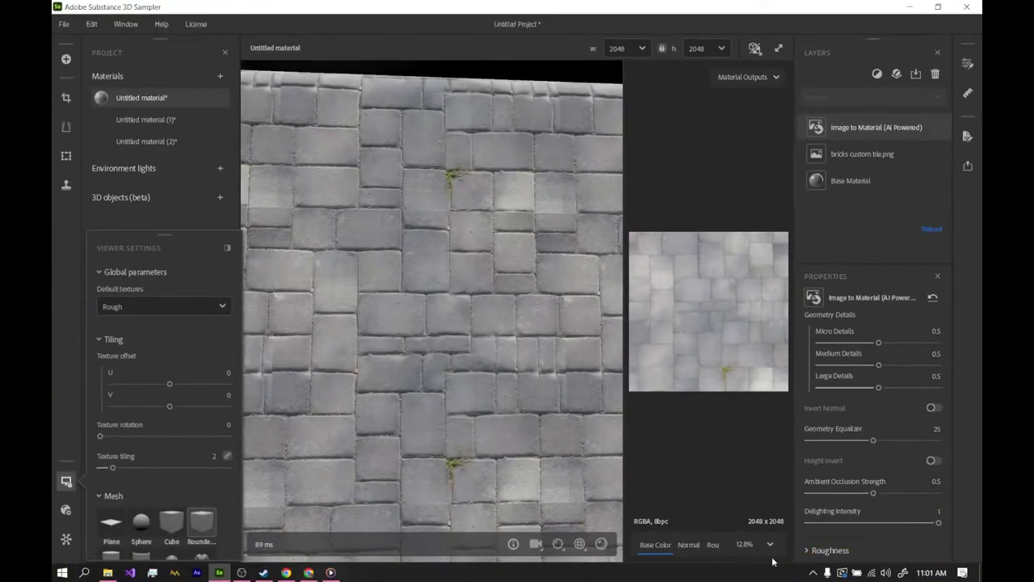
# Step: Compare the paving with Delighting Intensity at 0 and at higher strengths
pyautogui.moveTo(938, 522); pyautogui.dragTo(796, 525)
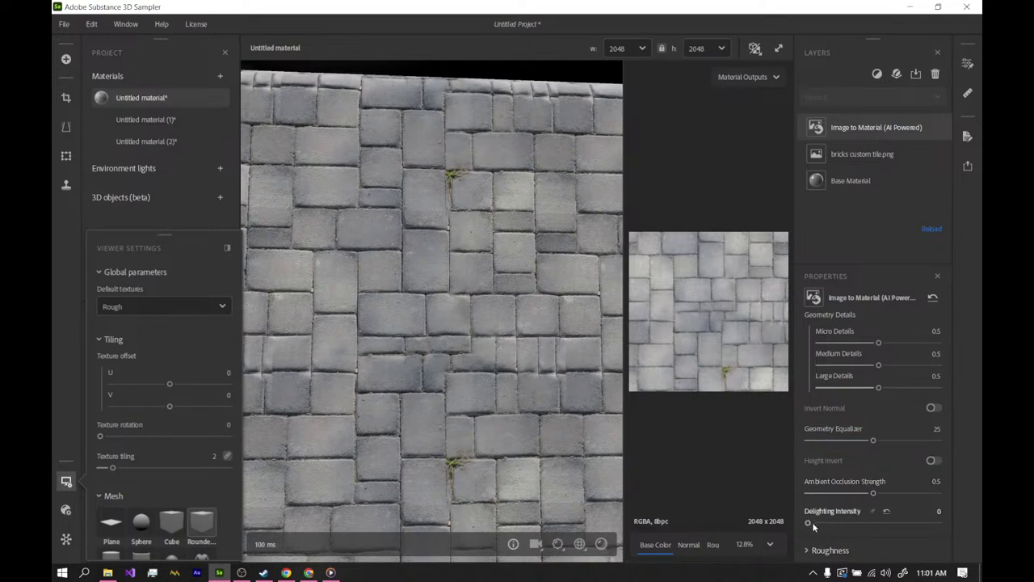
pyautogui.moveTo(810, 524); pyautogui.dragTo(955, 513)
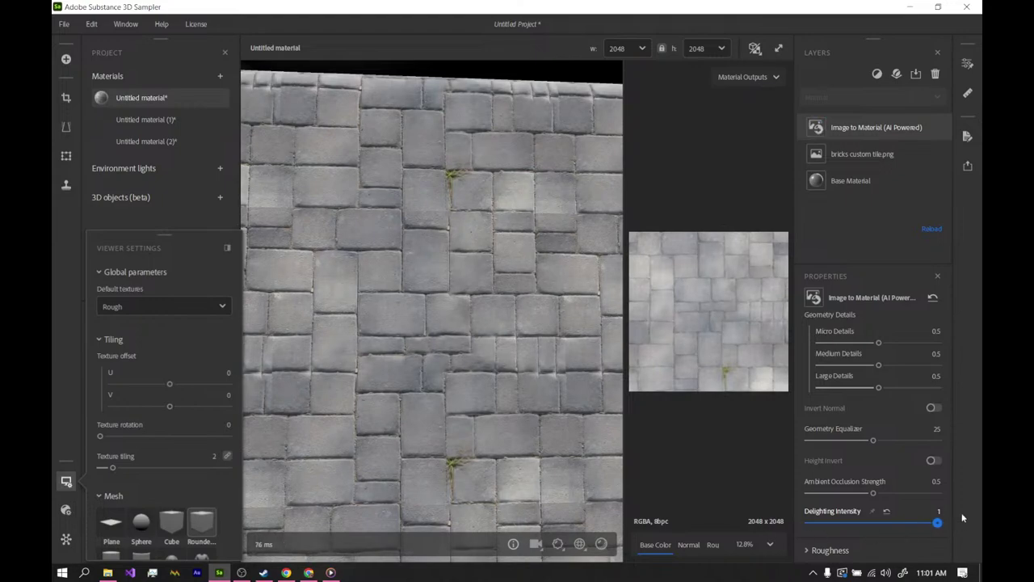
pyautogui.moveTo(388, 326); pyautogui.dragTo(754, 487)
pyautogui.moveTo(938, 523); pyautogui.dragTo(965, 509)
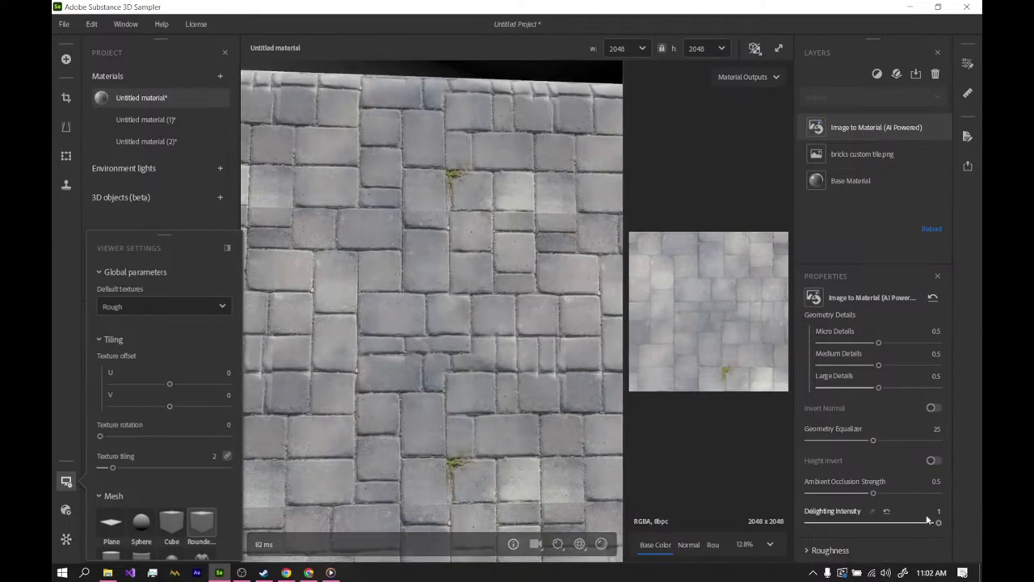
pyautogui.moveTo(937, 522); pyautogui.dragTo(973, 532)
# Step: Drop Ambient Occlusion Strength and Delighting Intensity to 0, then orbit to inspect the paving
pyautogui.moveTo(874, 493)
pyautogui.mouseDown()
pyautogui.moveTo(826, 493)
pyautogui.moveTo(979, 493)
pyautogui.moveTo(920, 494)
pyautogui.mouseUp()
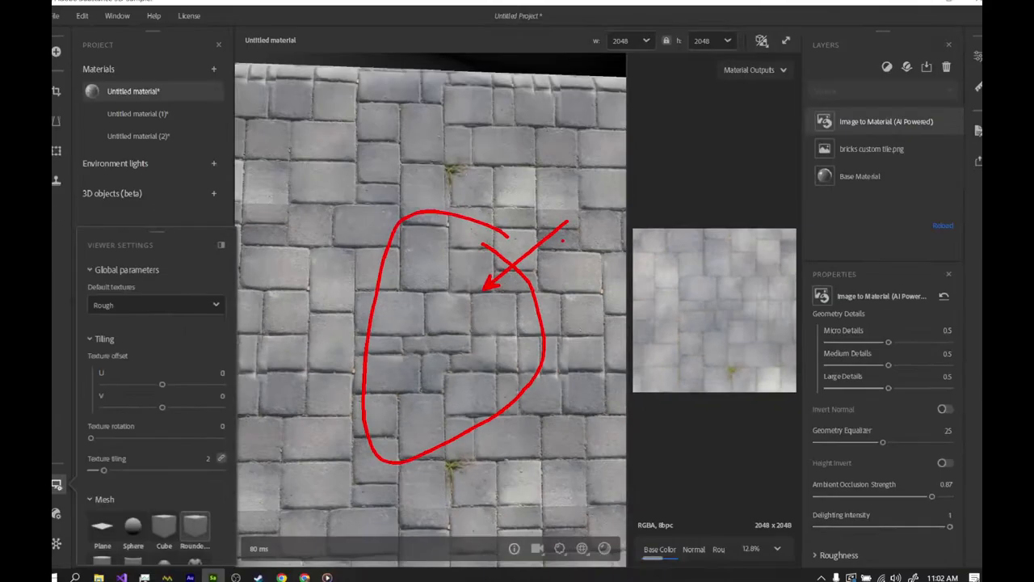
pyautogui.moveTo(924, 496); pyautogui.dragTo(791, 508)
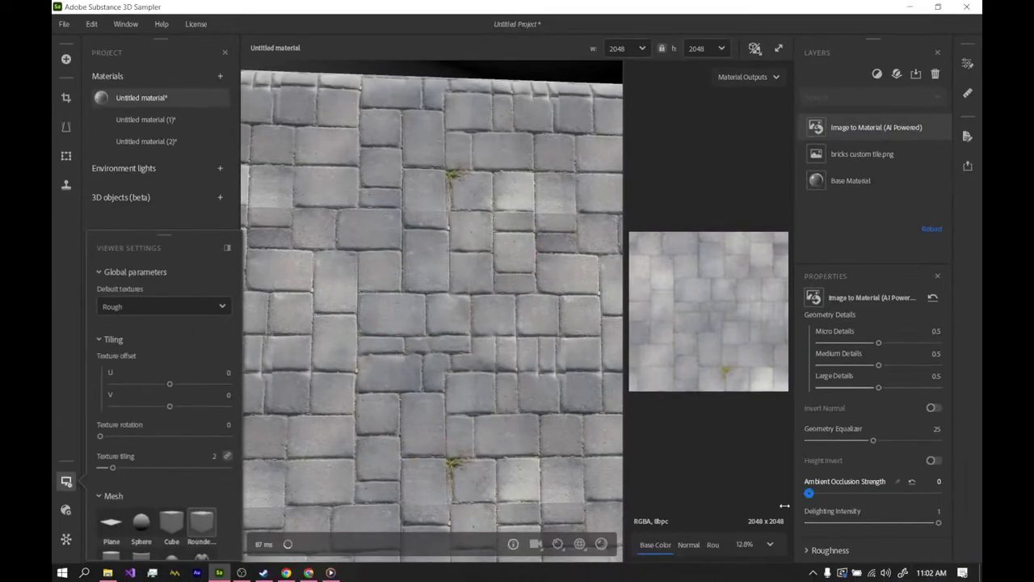
pyautogui.moveTo(938, 521); pyautogui.dragTo(807, 522)
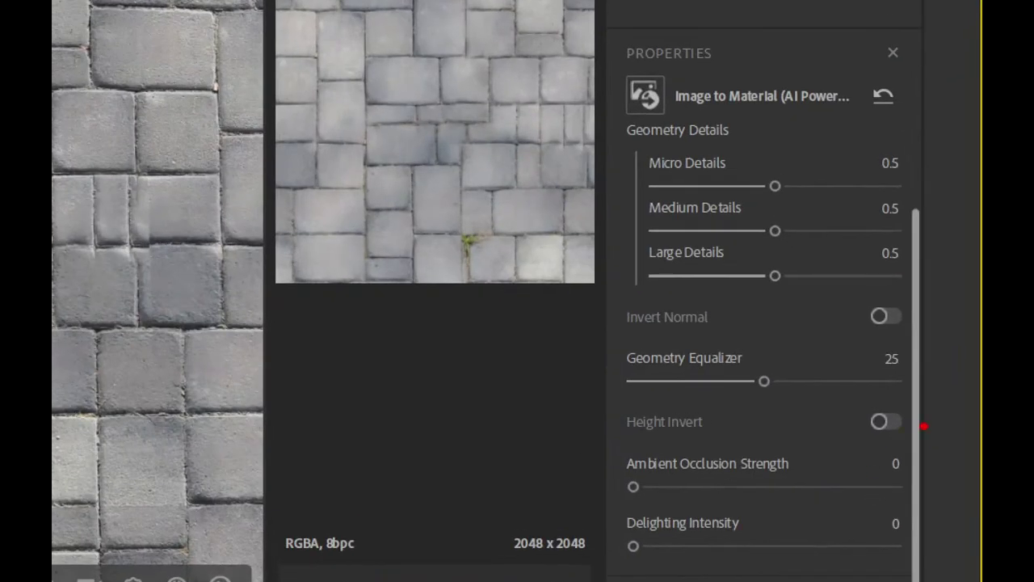
pyautogui.moveTo(924, 426); pyautogui.dragTo(908, 441)
pyautogui.moveTo(926, 494); pyautogui.dragTo(922, 483)
pyautogui.press('Escape')
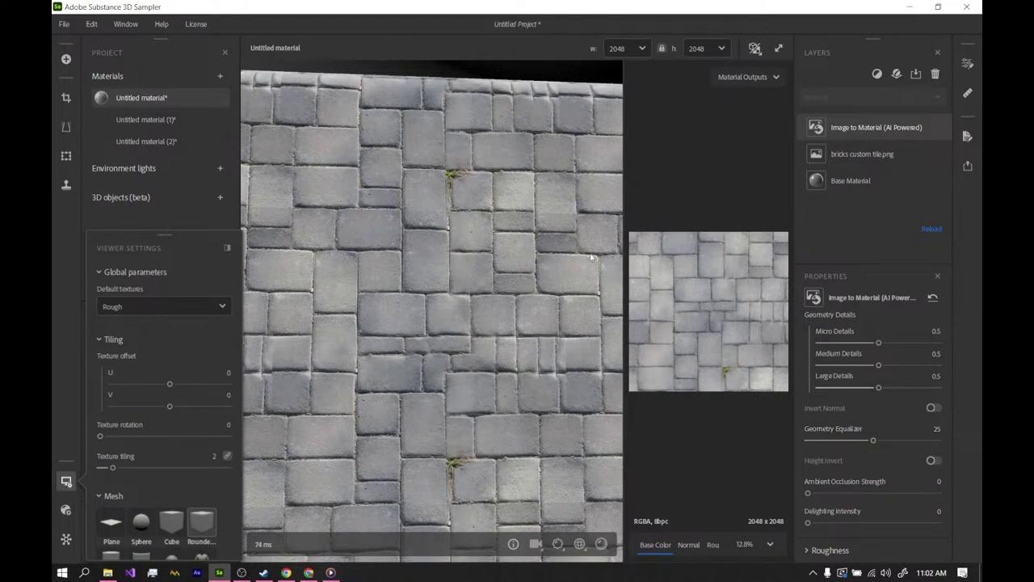
pyautogui.moveTo(398, 296); pyautogui.dragTo(381, 318)
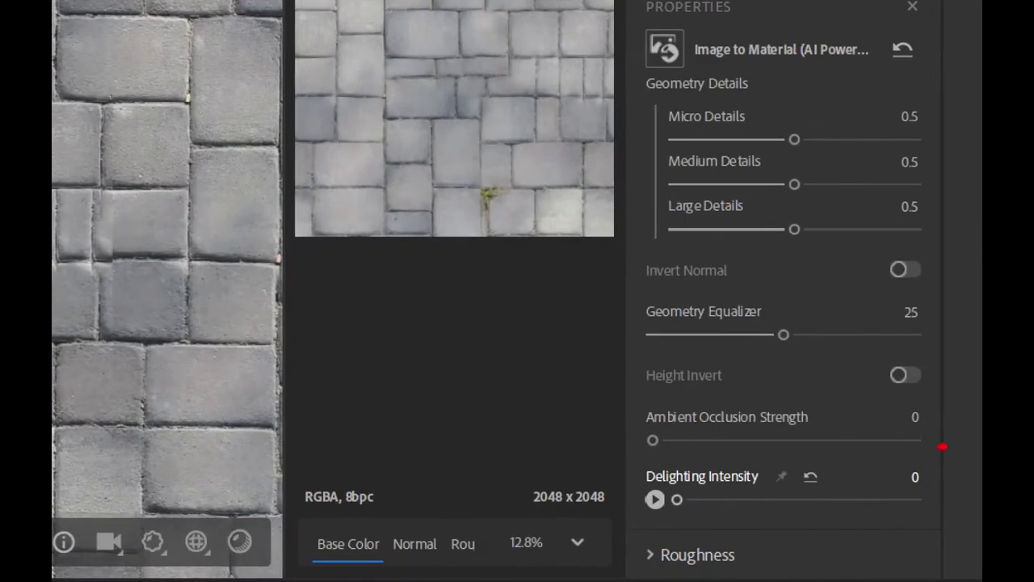
pyautogui.moveTo(942, 446)
pyautogui.mouseDown()
pyautogui.moveTo(598, 497)
pyautogui.moveTo(965, 453)
pyautogui.mouseUp()
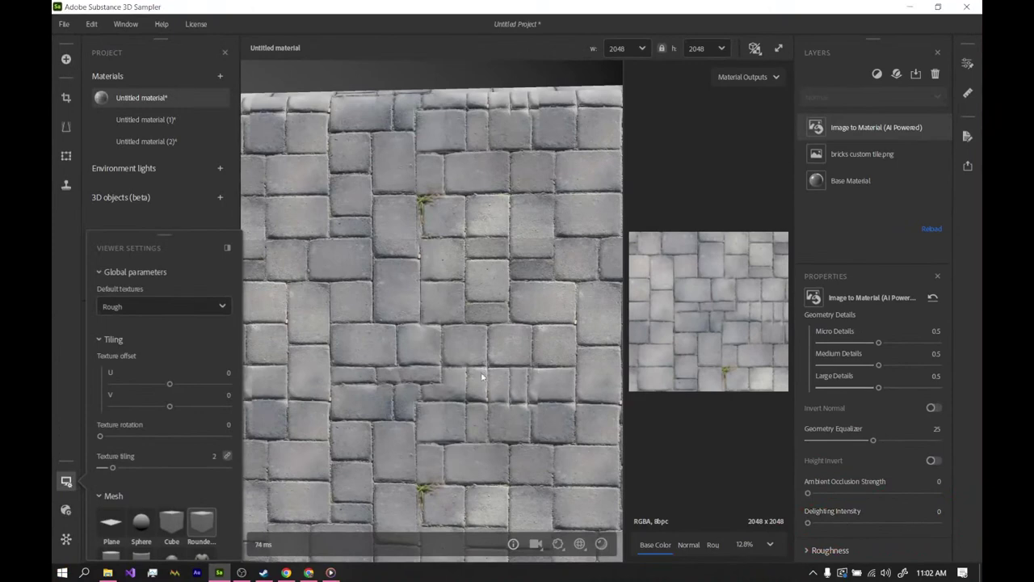
# Step: Add a Vibrance filter layer via the 'vibr' search and raise Vibrance to 1
pyautogui.moveTo(428, 355)
pyautogui.mouseDown()
pyautogui.moveTo(477, 377)
pyautogui.moveTo(444, 363)
pyautogui.mouseUp()
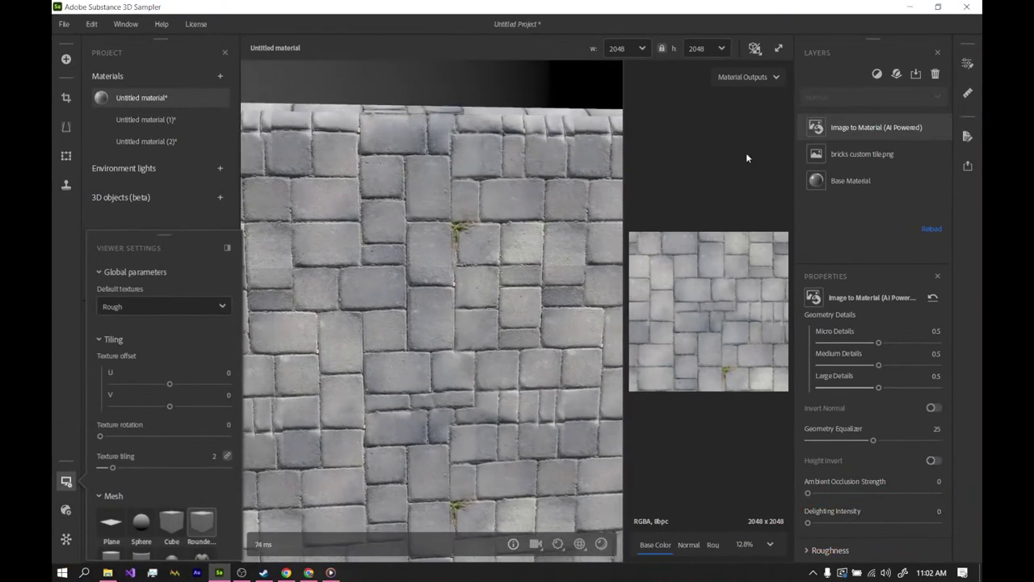
pyautogui.click(876, 75)
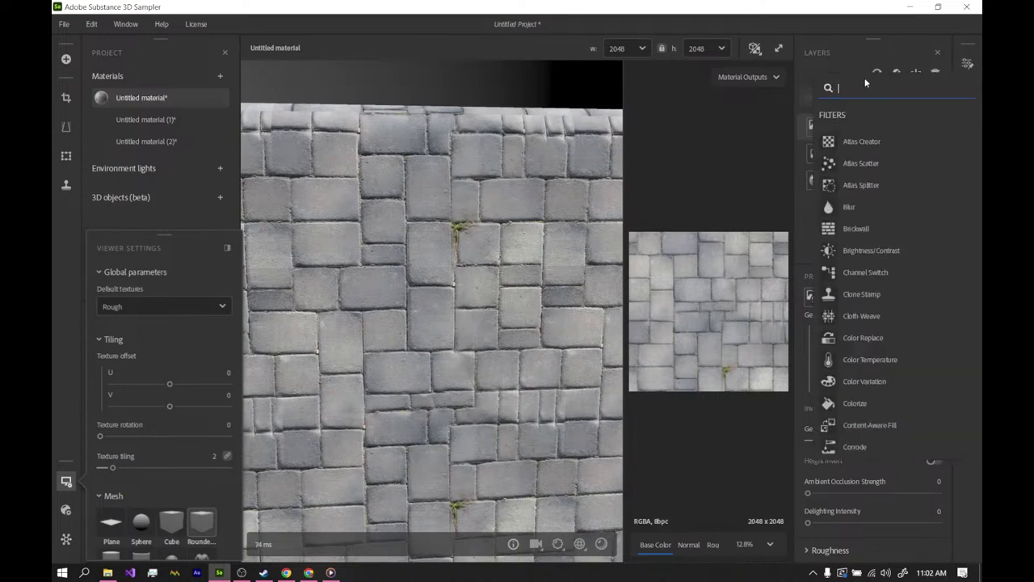
pyautogui.write('vibr')
pyautogui.click(856, 142)
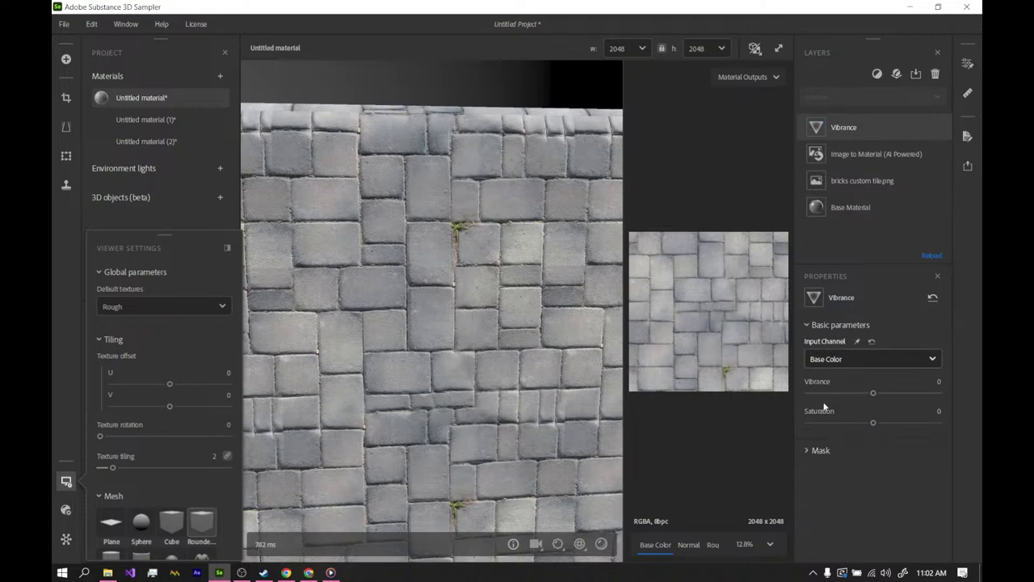
pyautogui.moveTo(873, 393); pyautogui.dragTo(938, 392)
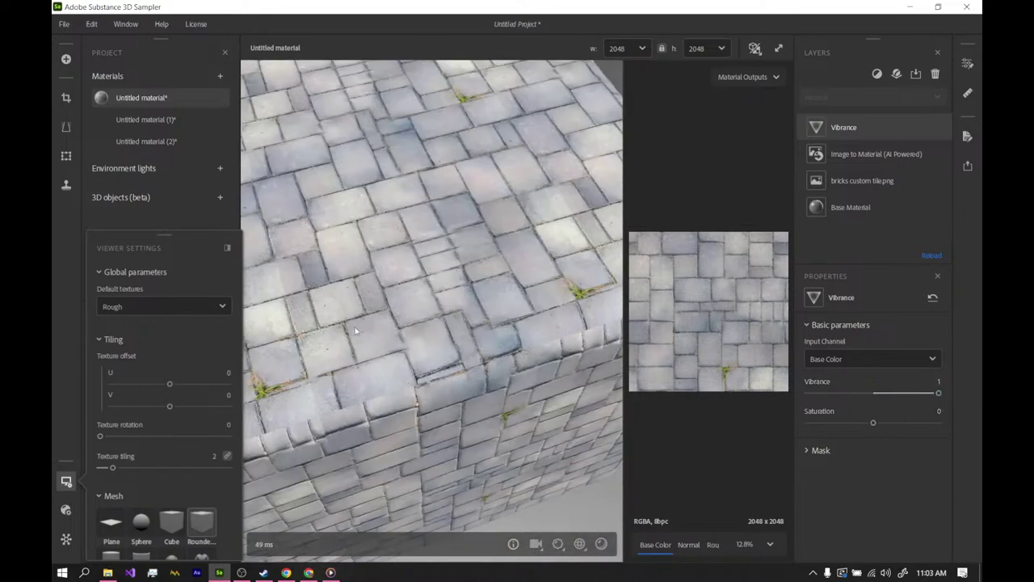
# Step: Toggle the Vibrance layer to compare, set Saturation to 0.05, and leave it visible
pyautogui.click(943, 128)
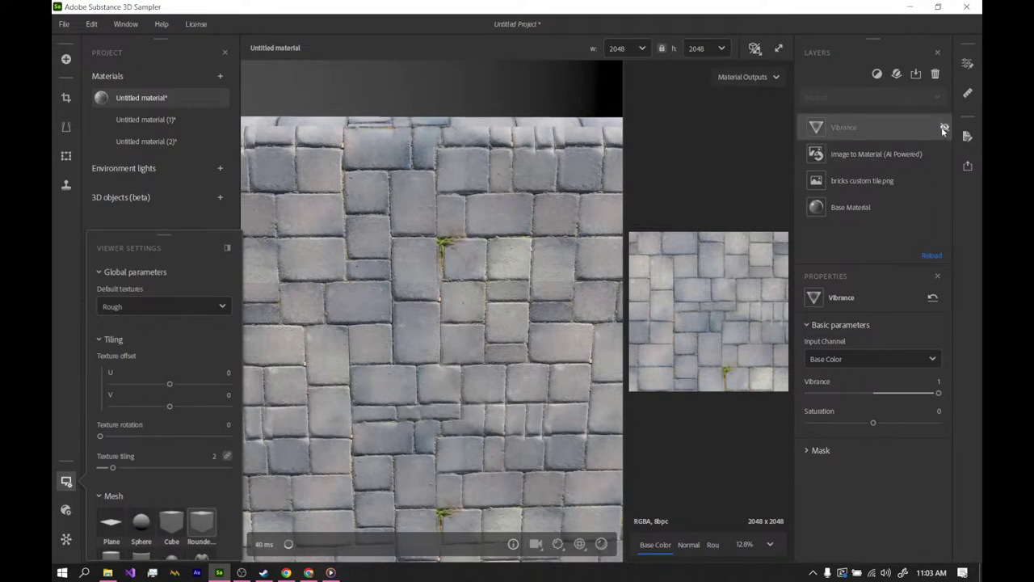
pyautogui.click(943, 128)
pyautogui.click(943, 127)
pyautogui.click(943, 128)
pyautogui.click(944, 127)
pyautogui.click(944, 127)
pyautogui.click(943, 128)
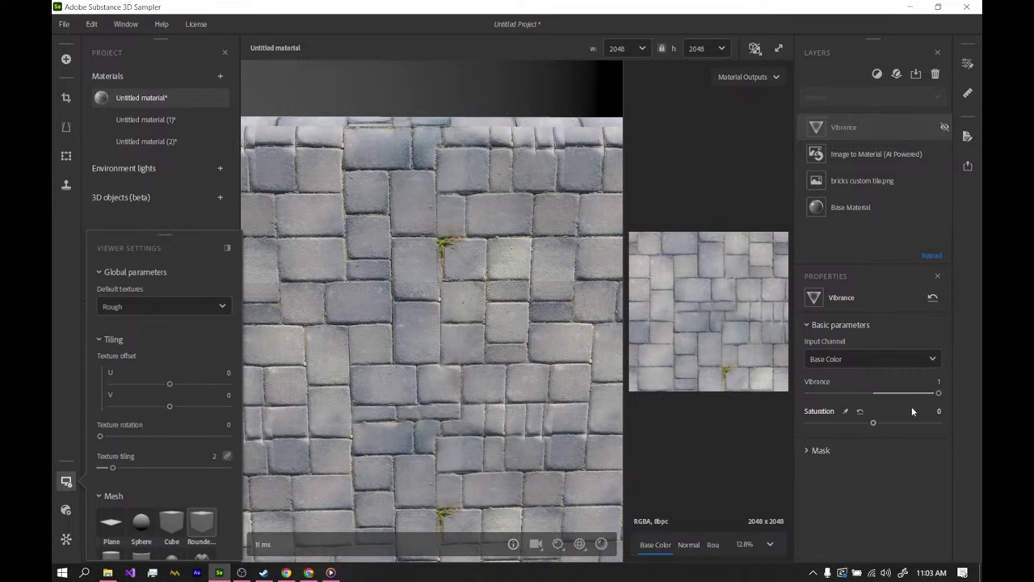
pyautogui.moveTo(921, 432); pyautogui.dragTo(959, 436)
pyautogui.moveTo(879, 434)
pyautogui.mouseDown()
pyautogui.moveTo(947, 436)
pyautogui.moveTo(863, 428)
pyautogui.moveTo(903, 429)
pyautogui.moveTo(877, 426)
pyautogui.mouseUp()
pyautogui.click(944, 129)
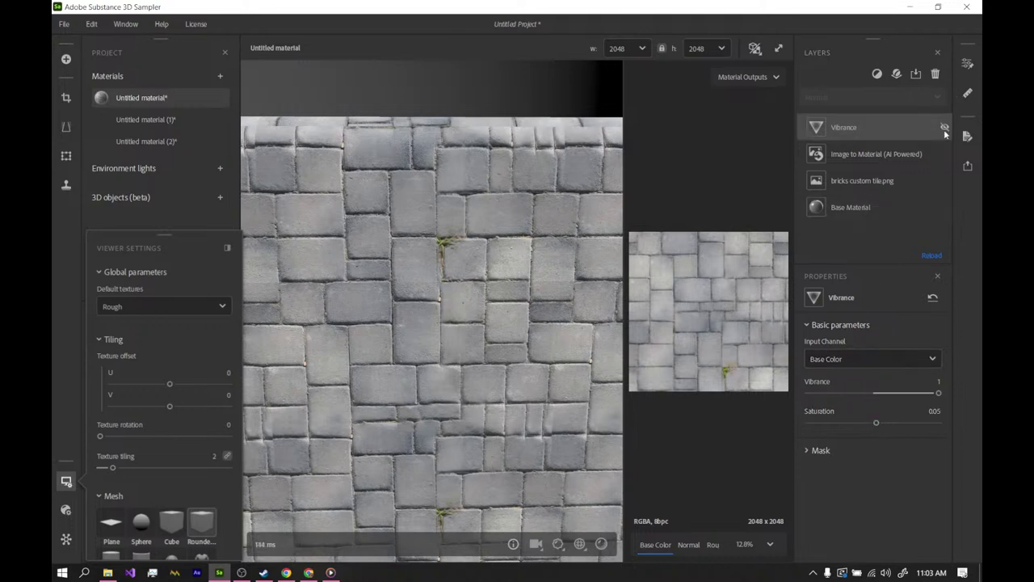
# Step: Switch to the pebble material 'Untitled material (1)' and set its Texture tiling to 2
pyautogui.click(145, 121)
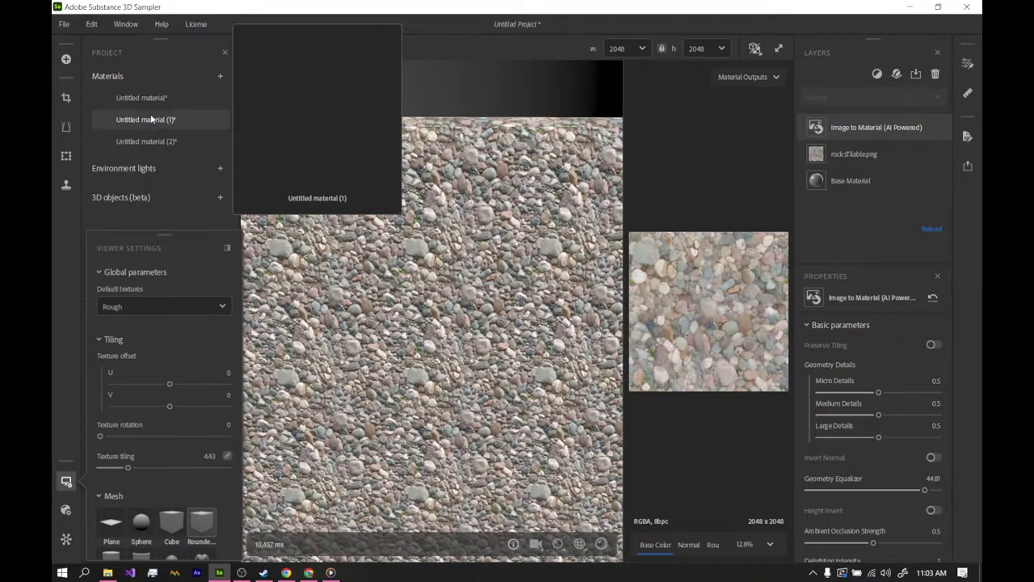
pyautogui.moveTo(406, 392); pyautogui.dragTo(306, 376)
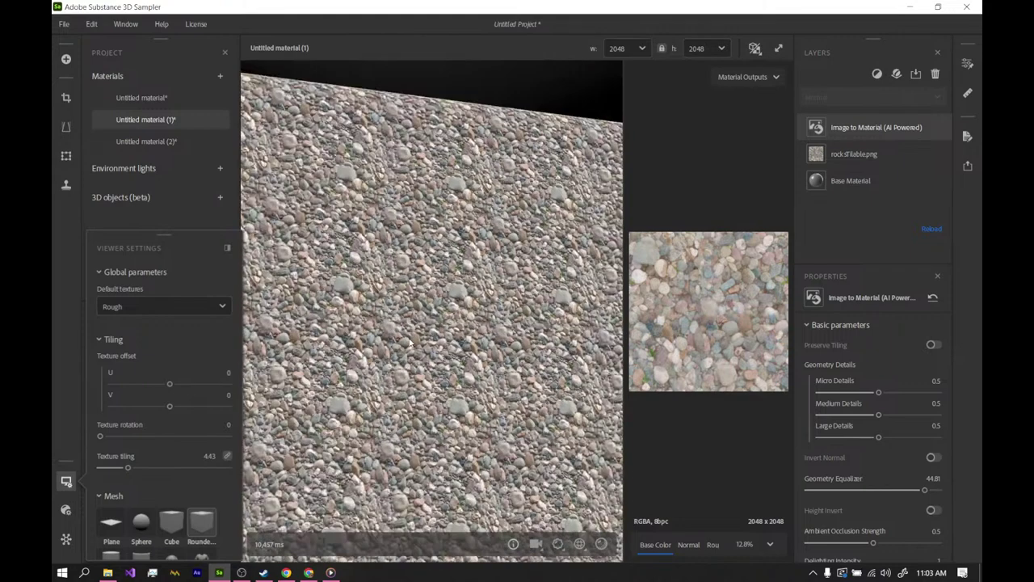
pyautogui.click(210, 458)
pyautogui.write('2')
pyautogui.press('Return')
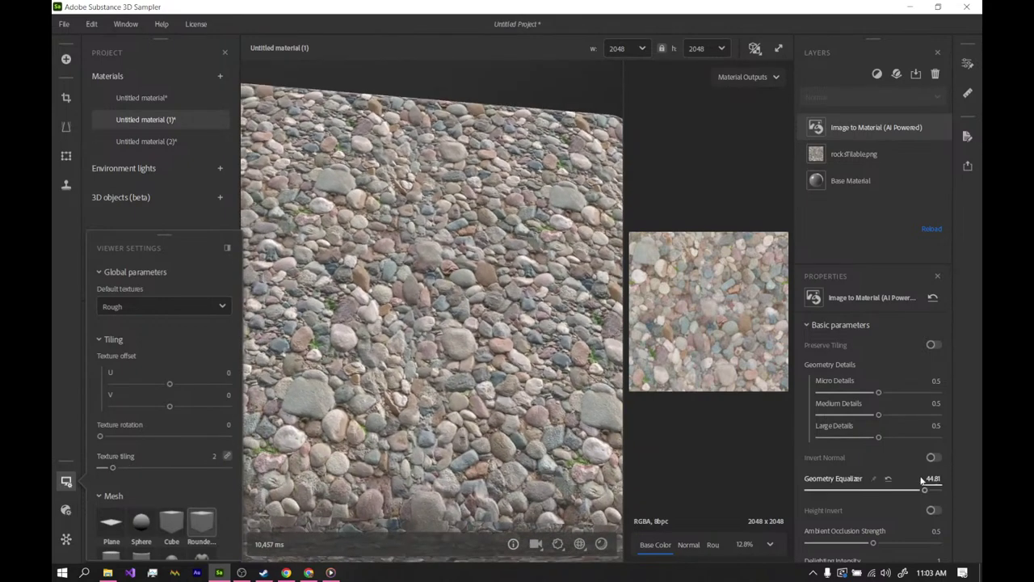
# Step: Set the pebble material's Ambient Occlusion Strength and Delighting Intensity to 0
pyautogui.scroll(-1, 845, 471)
pyautogui.moveTo(937, 523); pyautogui.dragTo(774, 524)
pyautogui.click(886, 510)
pyautogui.click(874, 493)
pyautogui.click(807, 493)
pyautogui.click(808, 522)
# Step: Turn the pebble cube nearly flat-on and raise Delighting Intensity to 1
pyautogui.scroll(1, 807, 517)
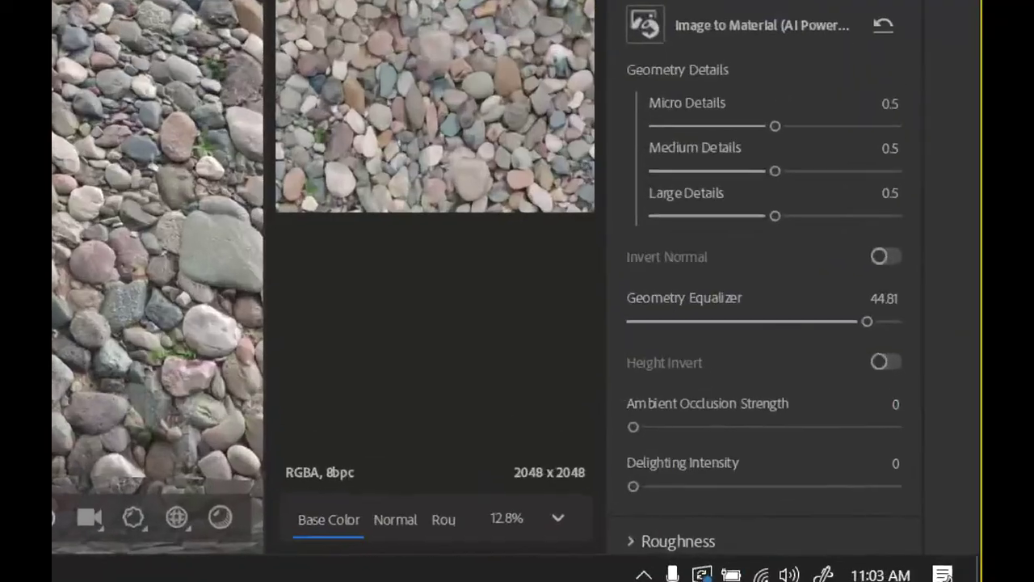
pyautogui.moveTo(976, 504)
pyautogui.mouseDown()
pyautogui.moveTo(918, 494)
pyautogui.moveTo(891, 508)
pyautogui.mouseUp()
pyautogui.moveTo(872, 368); pyautogui.dragTo(651, 415)
pyautogui.moveTo(981, 375); pyautogui.dragTo(734, 468)
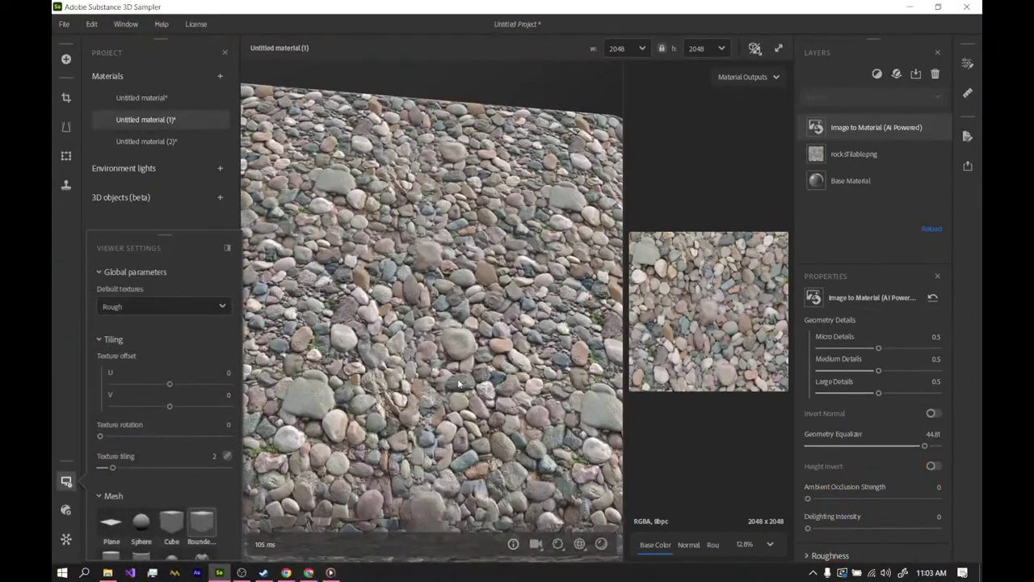
pyautogui.moveTo(455, 390); pyautogui.dragTo(432, 404)
pyautogui.moveTo(350, 435); pyautogui.dragTo(461, 413)
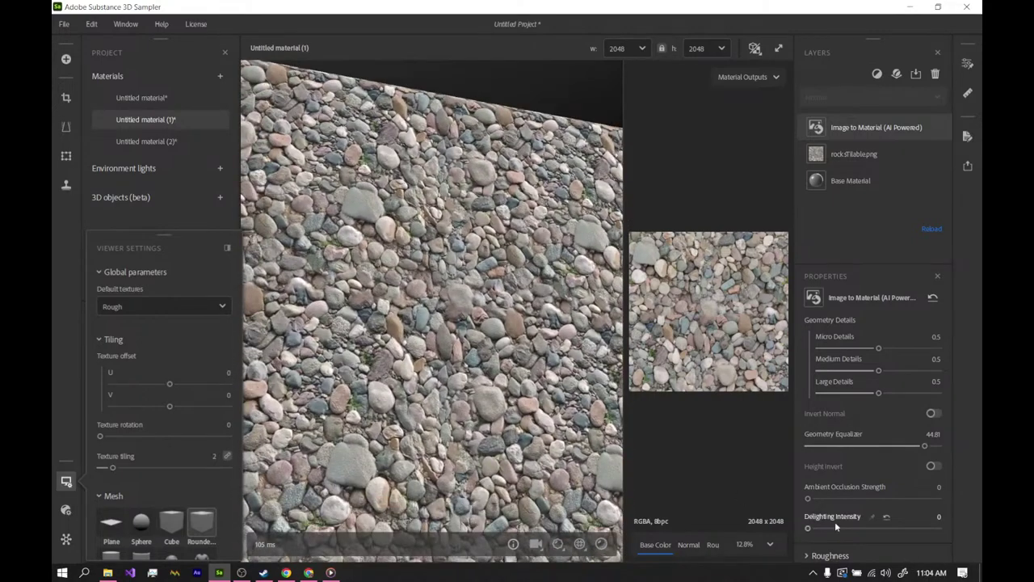
pyautogui.moveTo(808, 529); pyautogui.dragTo(768, 536)
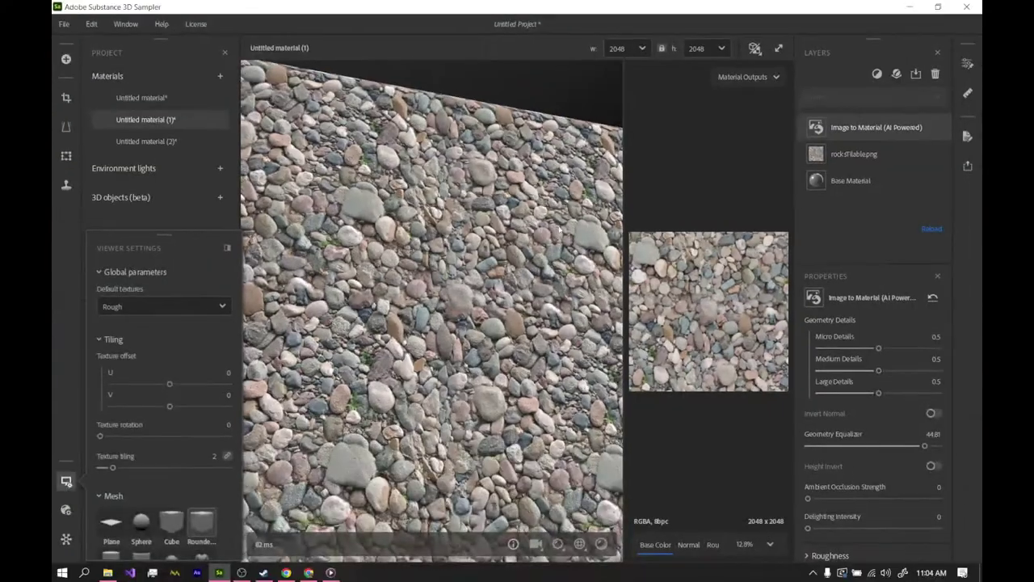
# Step: Orbit the view slightly to inspect the pebble plane
pyautogui.moveTo(358, 283); pyautogui.dragTo(374, 247)
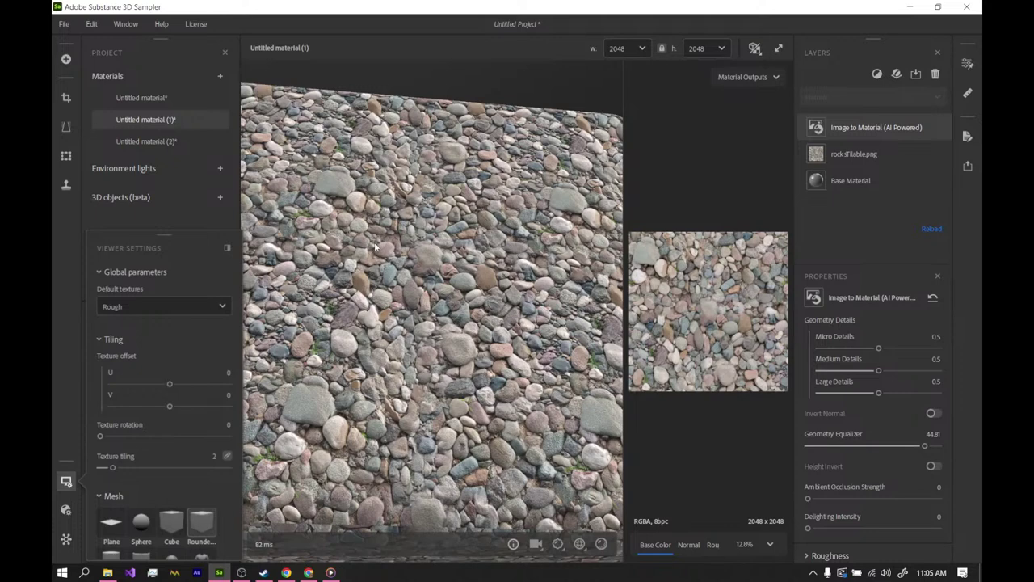
# Step: Test stronger ambient occlusion and full delighting on the pebbles, returning both to 0
pyautogui.moveTo(807, 498); pyautogui.dragTo(851, 499)
pyautogui.click(911, 486)
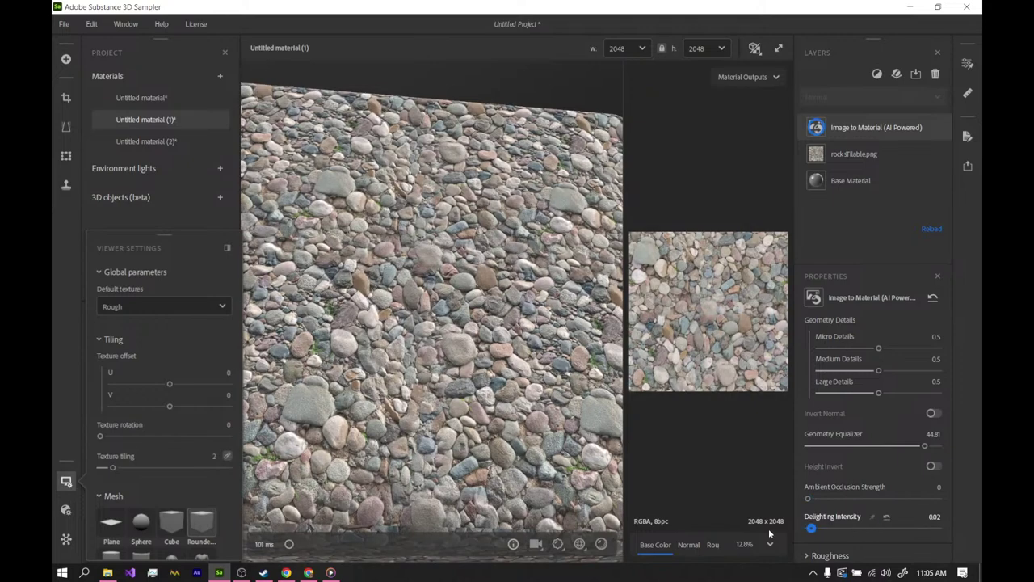
pyautogui.moveTo(459, 296); pyautogui.dragTo(436, 308)
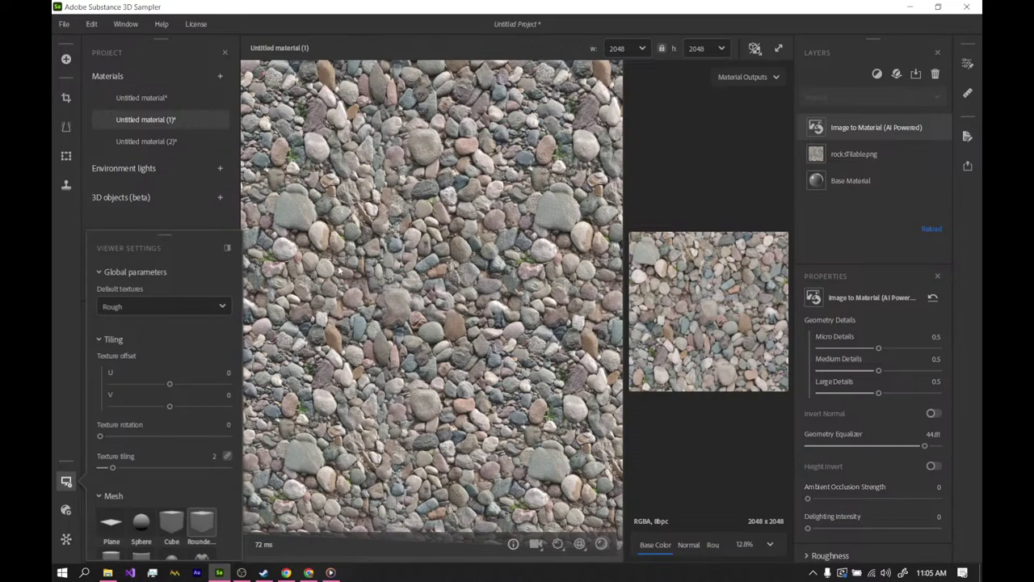
pyautogui.moveTo(807, 527); pyautogui.dragTo(938, 528)
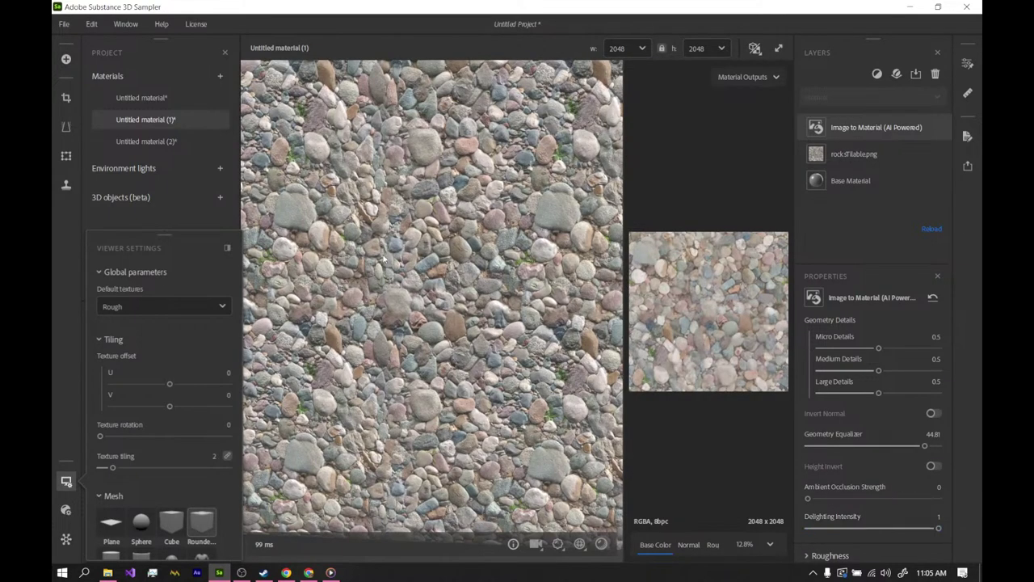
pyautogui.moveTo(384, 258); pyautogui.dragTo(588, 249)
pyautogui.keyDown('shift'); pyautogui.moveTo(588, 249); pyautogui.dragTo(467, 315, button='right'); pyautogui.keyUp('shift')
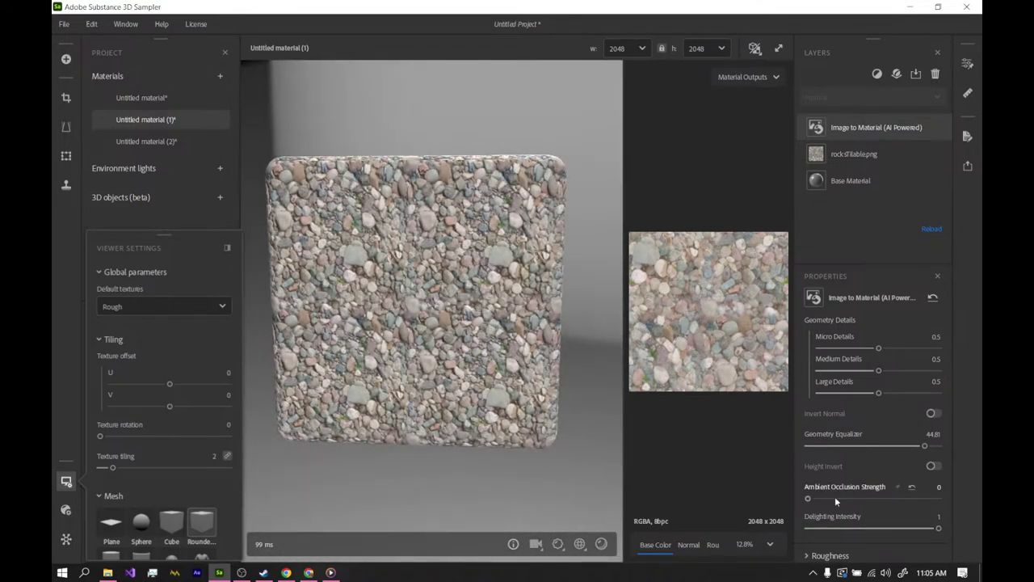
pyautogui.moveTo(889, 527); pyautogui.dragTo(721, 525)
pyautogui.keyDown('shift'); pyautogui.moveTo(566, 300); pyautogui.dragTo(544, 313, button='right'); pyautogui.keyUp('shift')
pyautogui.moveTo(356, 377); pyautogui.dragTo(455, 290)
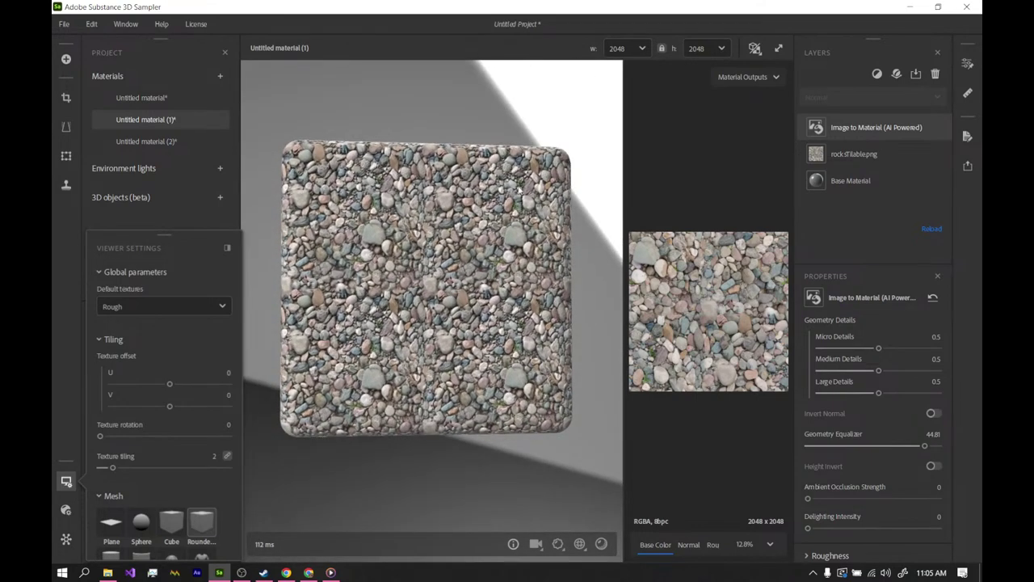
# Step: Try ambient occlusion at about 0.19 and 0.93, reset it to 0, and zoom out
pyautogui.moveTo(810, 501)
pyautogui.mouseDown()
pyautogui.moveTo(970, 491)
pyautogui.moveTo(823, 497)
pyautogui.moveTo(937, 498)
pyautogui.mouseUp()
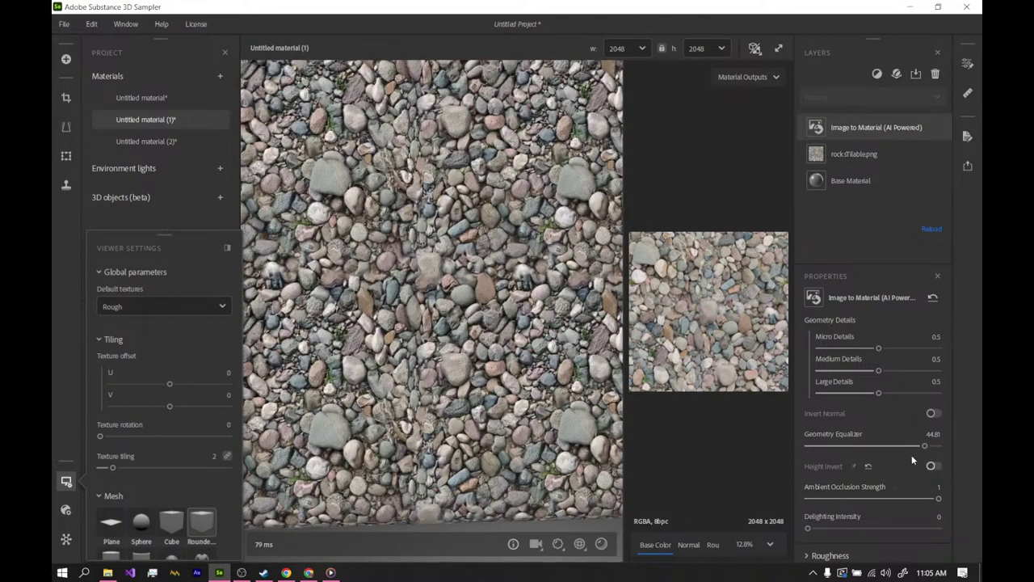
pyautogui.moveTo(878, 497); pyautogui.dragTo(751, 521)
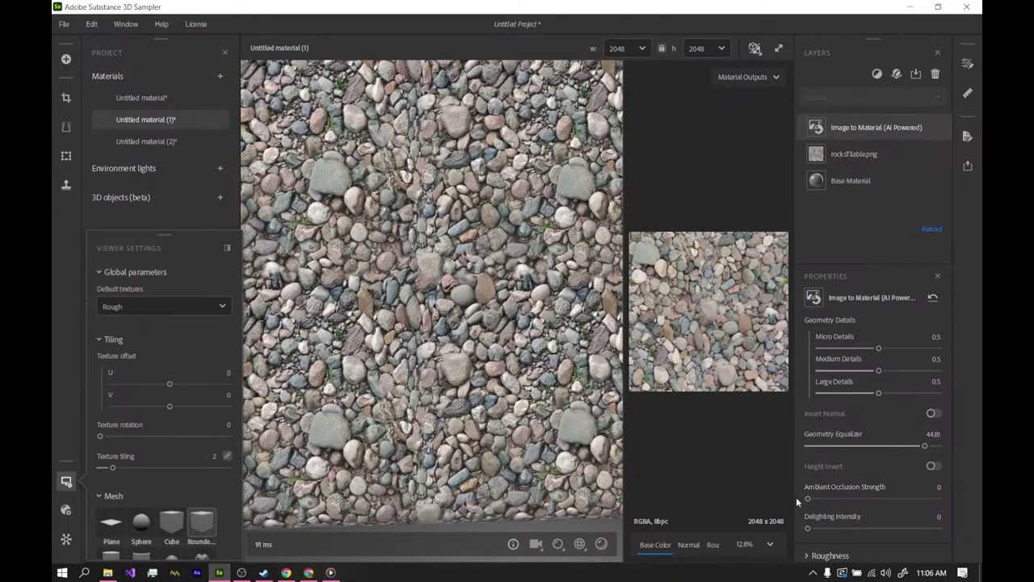
pyautogui.moveTo(809, 499); pyautogui.dragTo(964, 500)
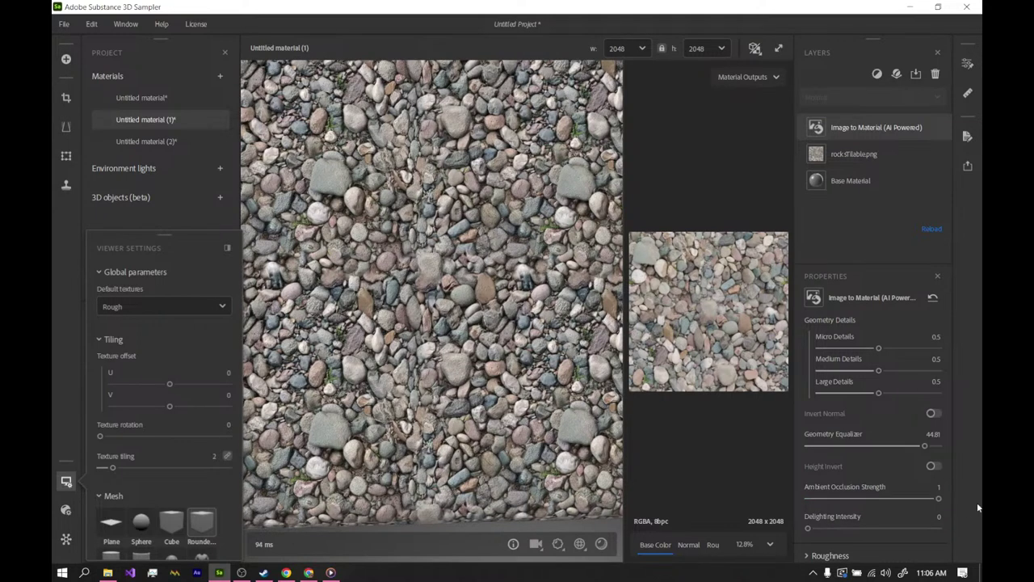
pyautogui.moveTo(938, 499); pyautogui.dragTo(832, 537)
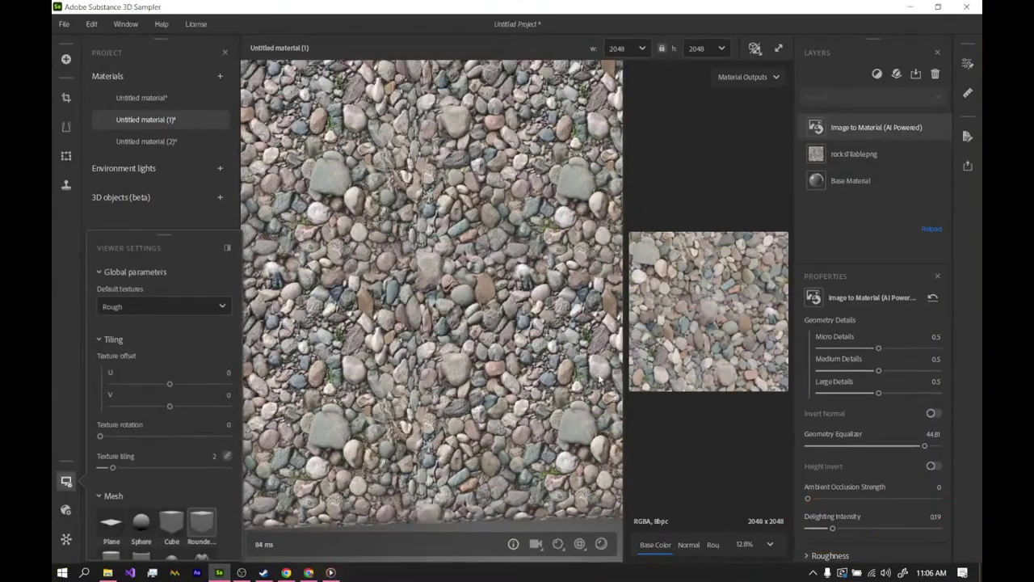
pyautogui.scroll(-5, 492, 339)
pyautogui.moveTo(491, 339)
pyautogui.keyDown('alt'); pyautogui.mouseDown()
pyautogui.moveTo(531, 349)
pyautogui.moveTo(566, 339)
pyautogui.moveTo(503, 343)
pyautogui.mouseUp(); pyautogui.keyUp('alt')
pyautogui.keyDown('alt'); pyautogui.moveTo(407, 353); pyautogui.dragTo(450, 360, button='middle'); pyautogui.keyUp('alt')
pyautogui.scroll(3, 509, 364)
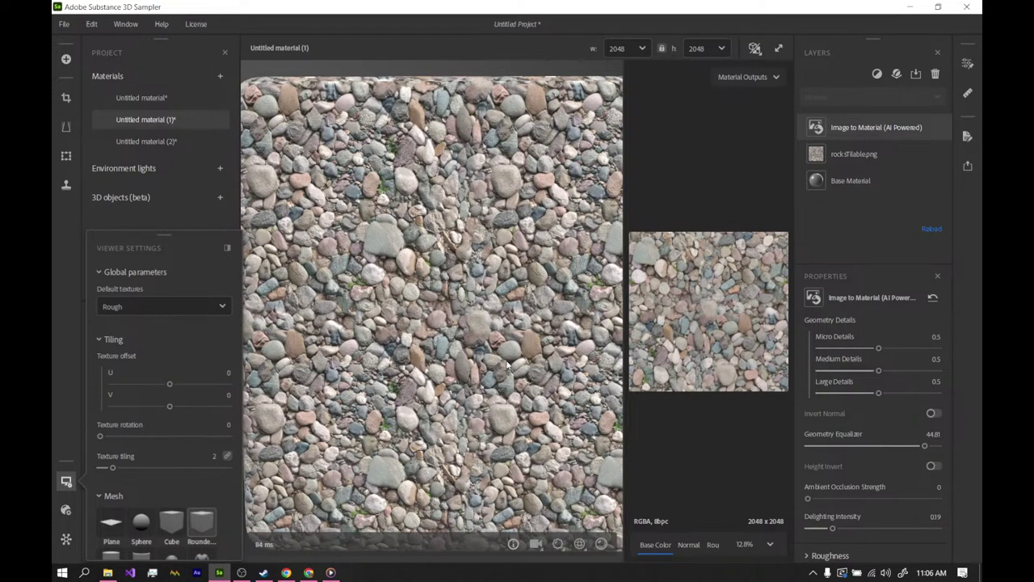
pyautogui.scroll(-3, 449, 323)
pyautogui.moveTo(452, 337); pyautogui.dragTo(523, 342)
# Step: Raise Delighting Intensity to 1 and add a Vibrance filter on top of the pebble stack
pyautogui.click(601, 543)
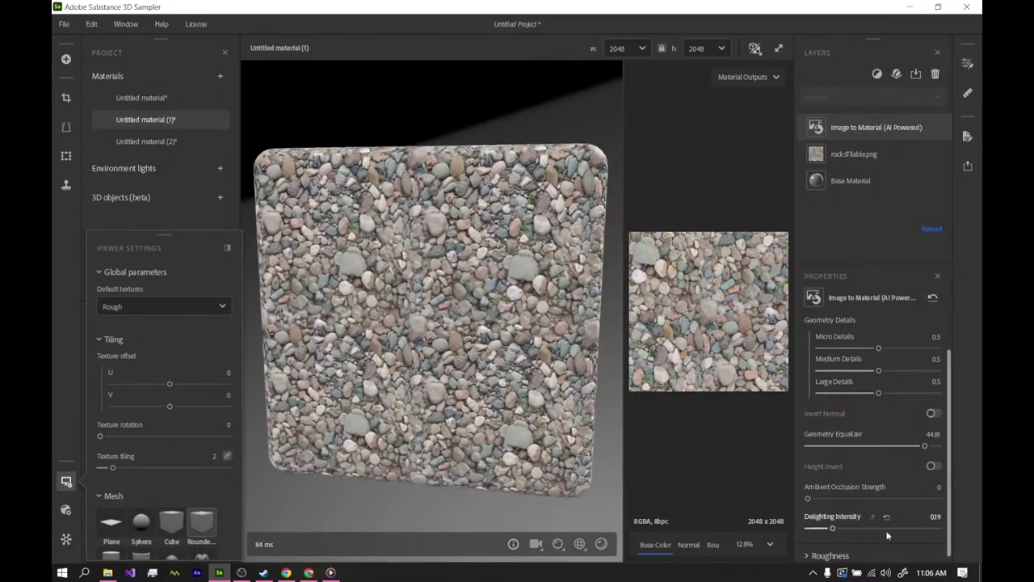
pyautogui.moveTo(833, 527); pyautogui.dragTo(940, 527)
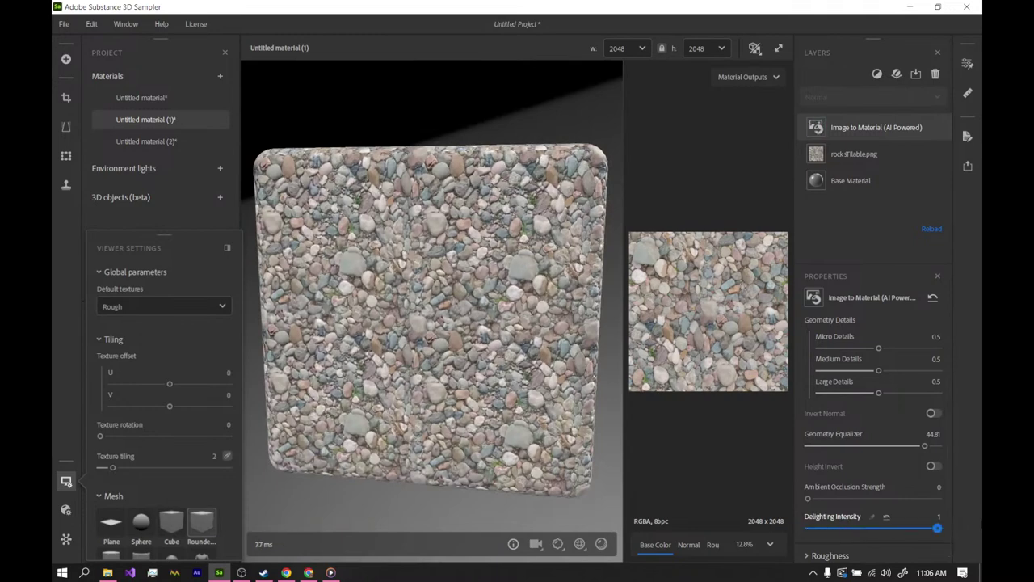
pyautogui.click(877, 73)
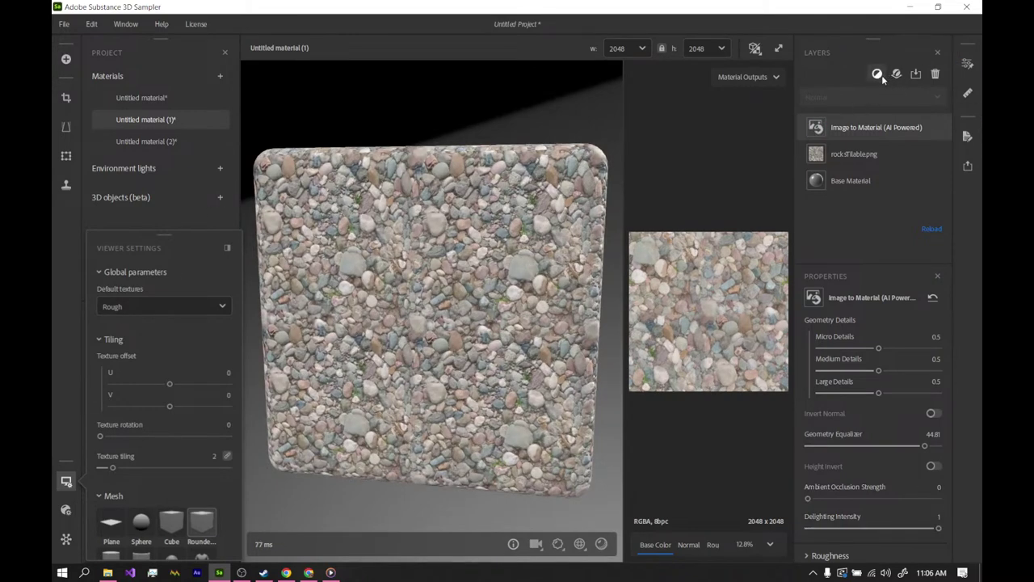
pyautogui.write('vira')
pyautogui.press('BackSpace')
pyautogui.press('BackSpace')
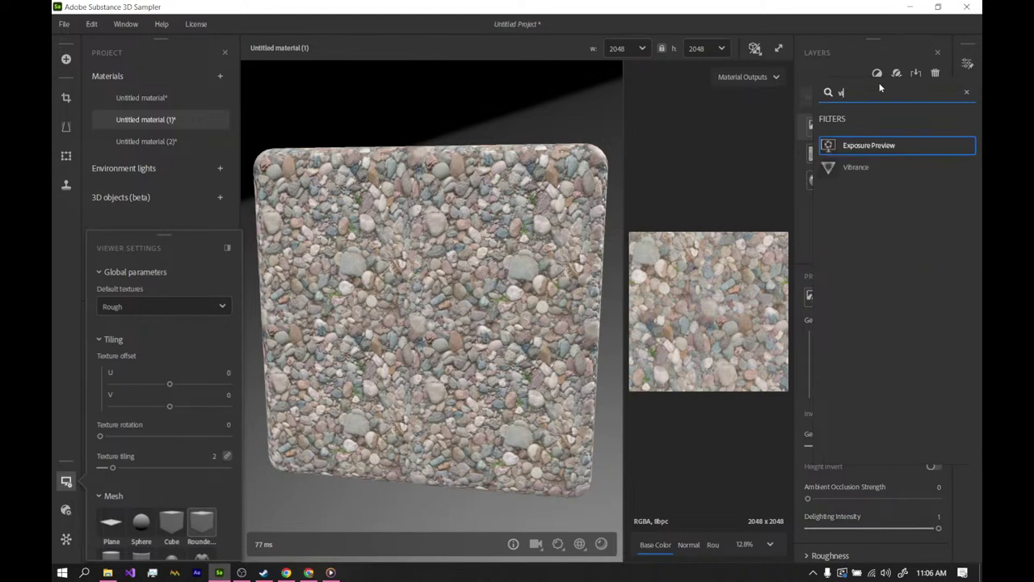
pyautogui.write('brance')
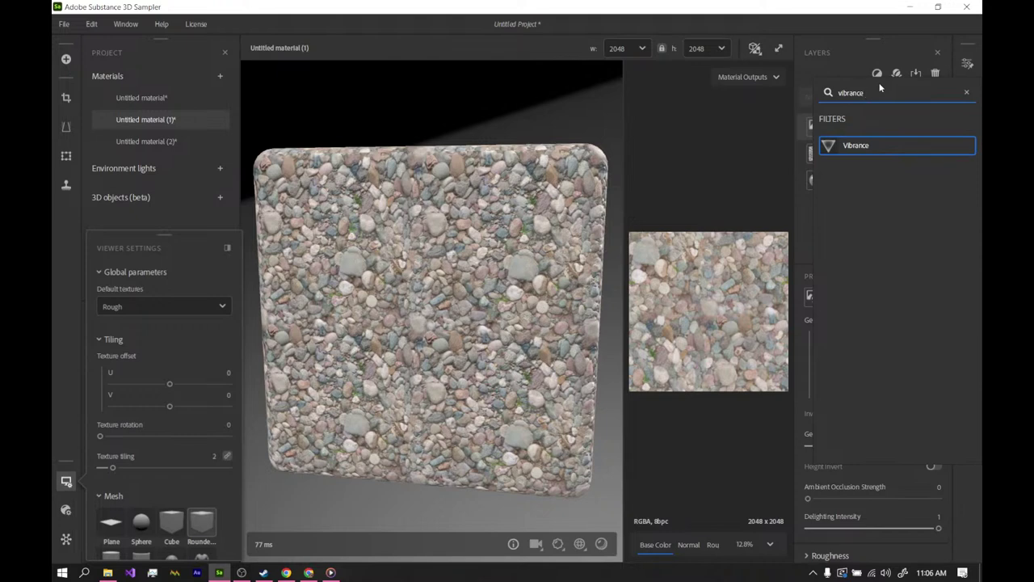
pyautogui.press('Return')
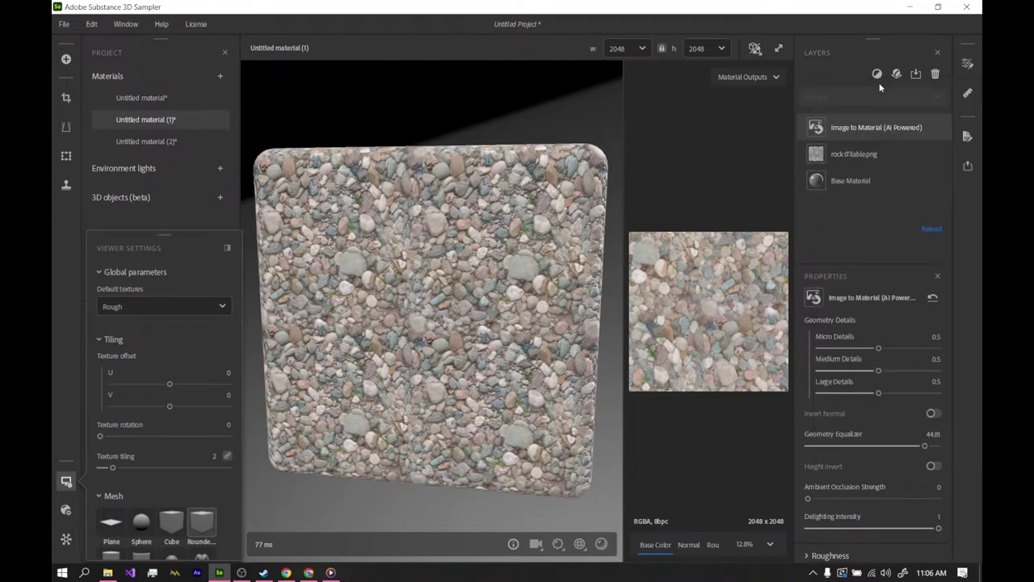
pyautogui.moveTo(872, 392); pyautogui.dragTo(939, 394)
# Step: Push Vibrance to 1, orbit the cube, and review the Image to Material settings
pyautogui.moveTo(517, 323); pyautogui.dragTo(666, 336)
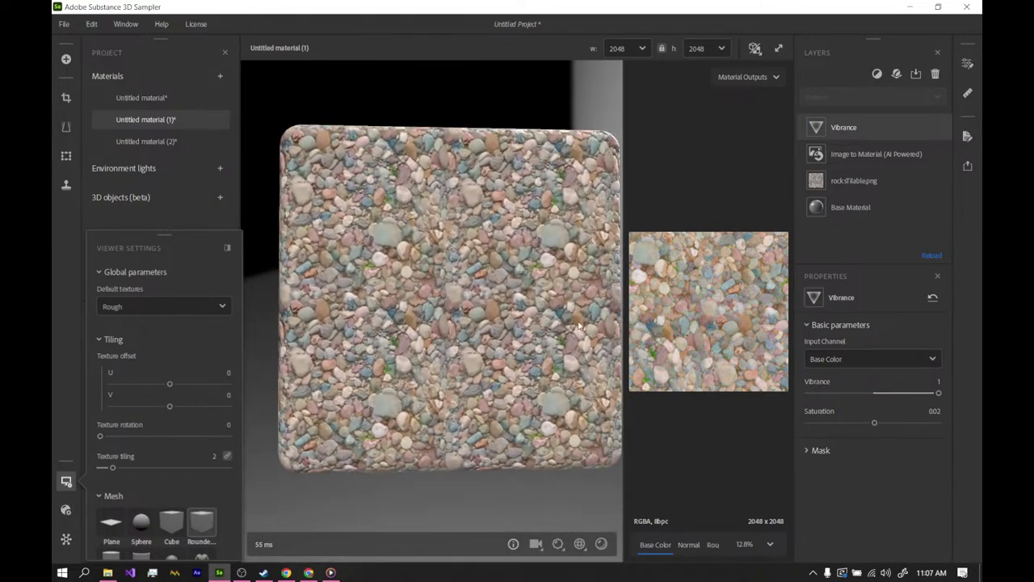
pyautogui.moveTo(452, 323); pyautogui.dragTo(584, 322)
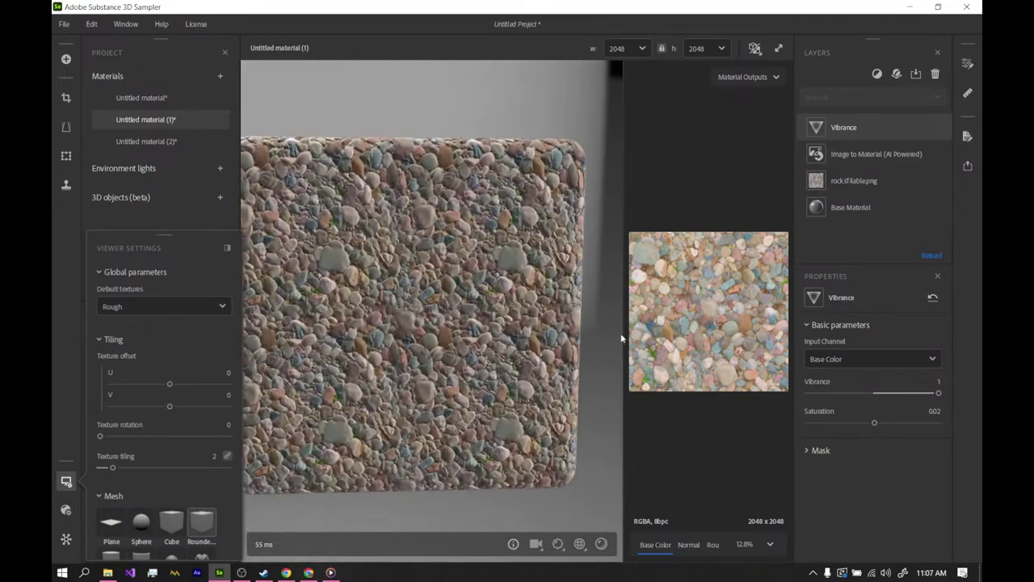
pyautogui.keyDown('shift'); pyautogui.moveTo(469, 350); pyautogui.dragTo(577, 325, button='right'); pyautogui.keyUp('shift')
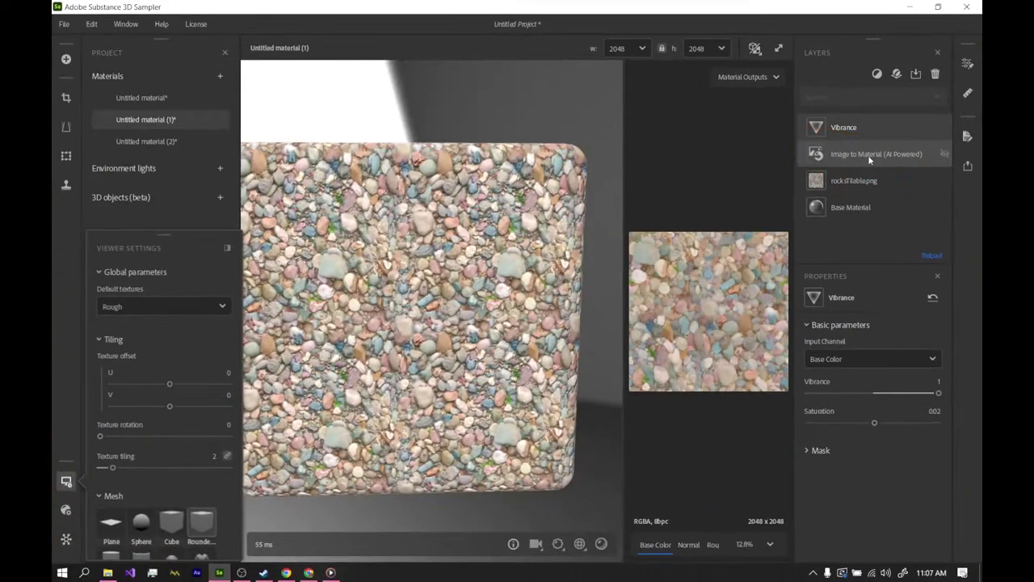
pyautogui.click(870, 157)
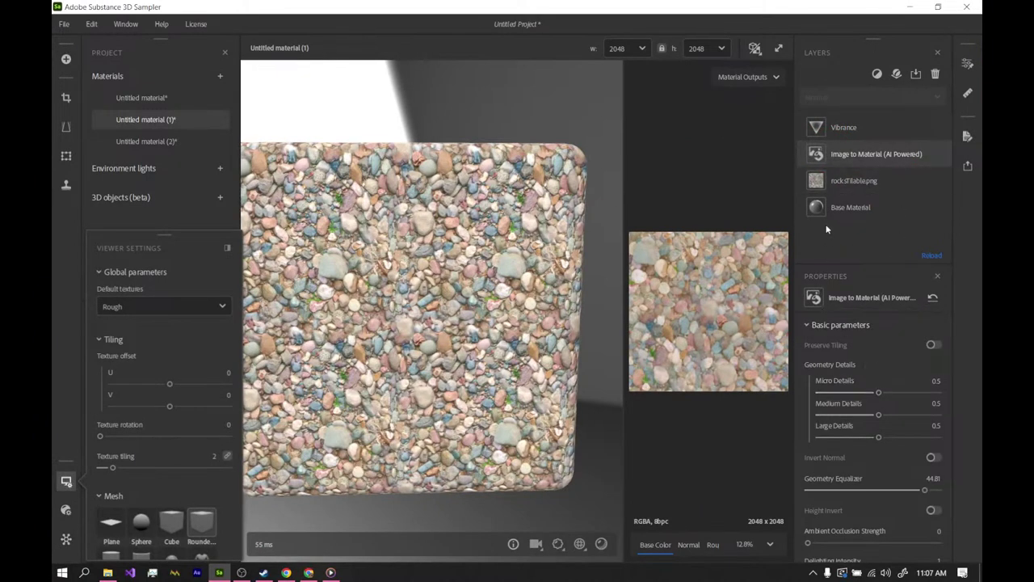
pyautogui.scroll(-2, 855, 488)
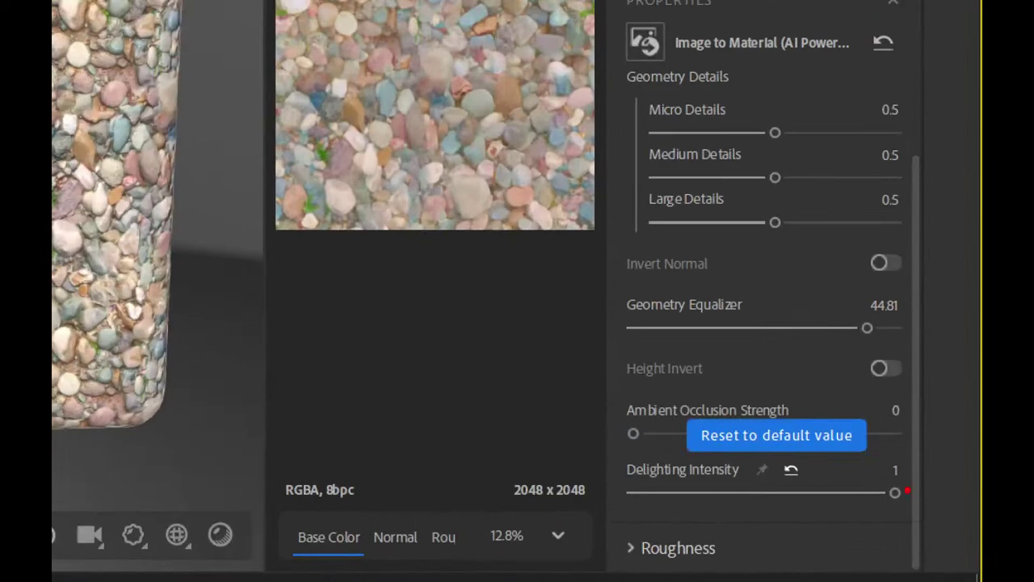
pyautogui.moveTo(910, 414)
pyautogui.mouseDown()
pyautogui.moveTo(761, 349)
pyautogui.moveTo(889, 525)
pyautogui.moveTo(840, 338)
pyautogui.mouseUp()
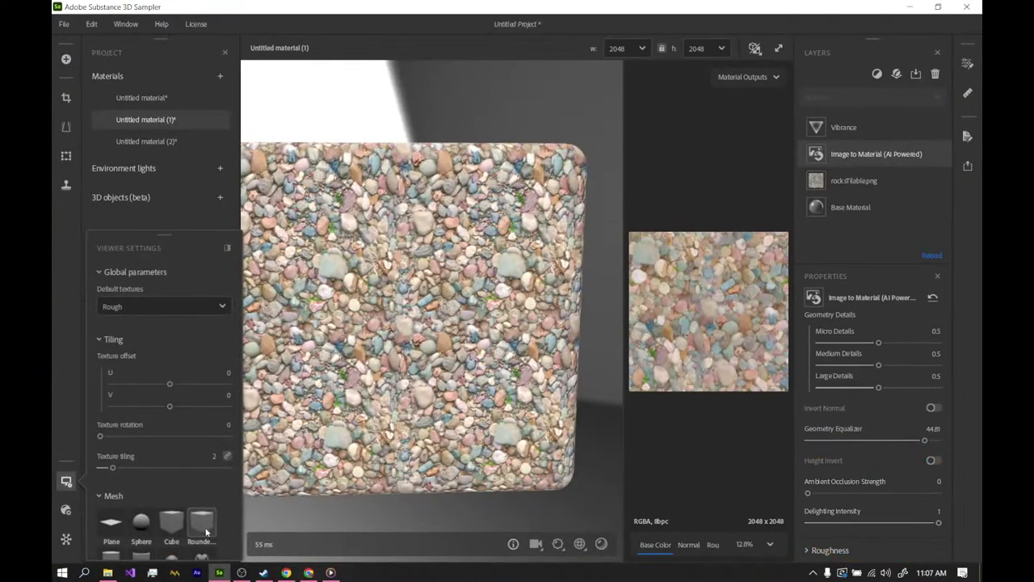
# Step: Briefly play the 'Unmatching line or edges' reference video, then return to Sampler
pyautogui.click(109, 573)
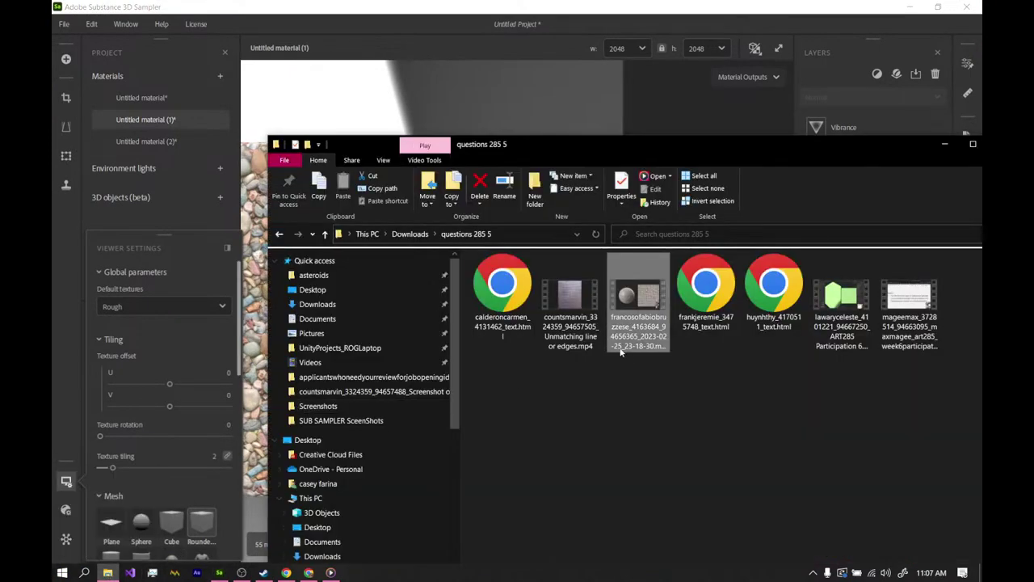
pyautogui.doubleClick(569, 299)
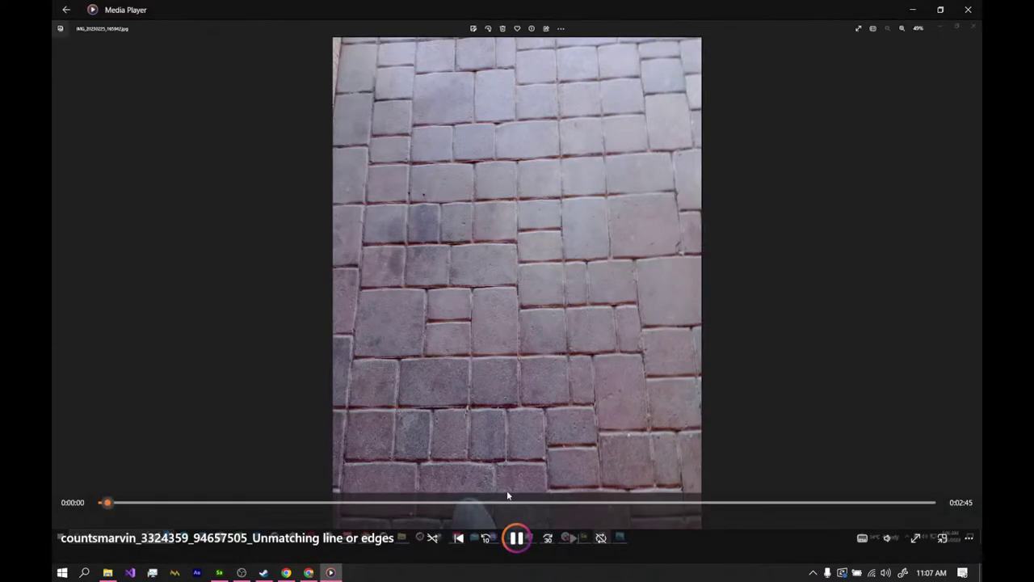
pyautogui.click(518, 538)
pyautogui.click(914, 11)
pyautogui.click(750, 39)
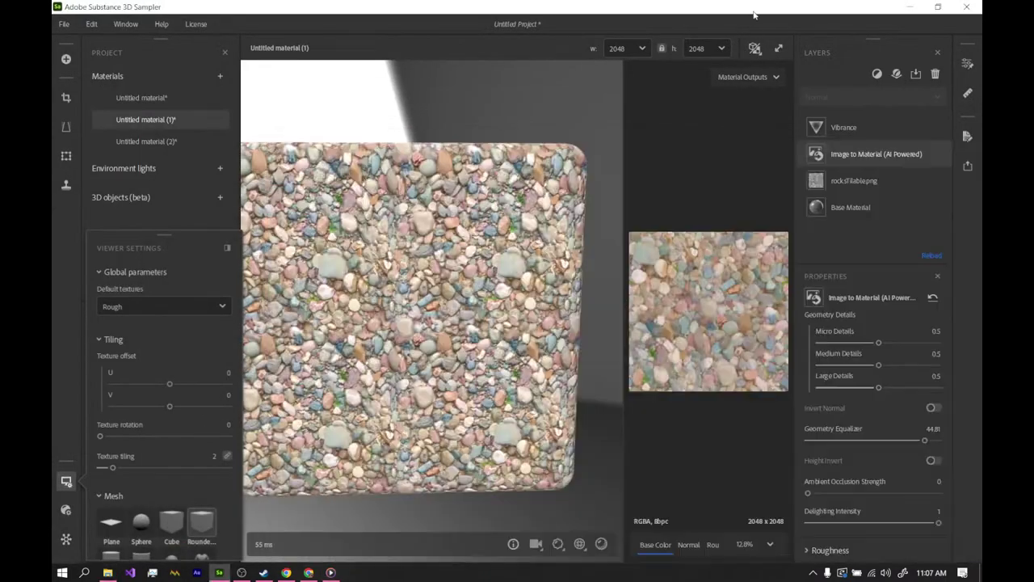
# Step: Preview the Base Material presets, apply Brick, then switch to the Concrete preset
pyautogui.click(853, 206)
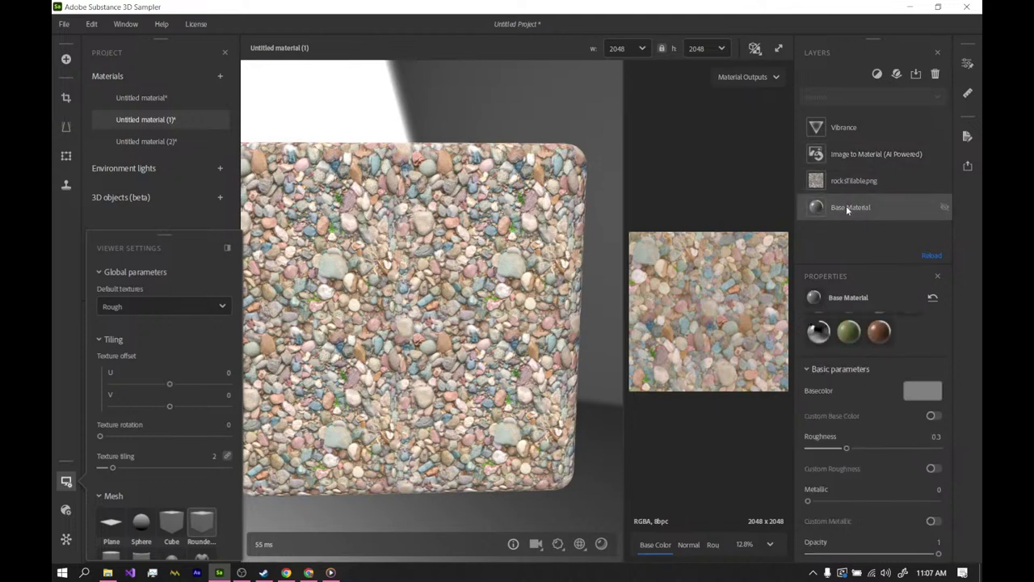
pyautogui.scroll(2, 859, 385)
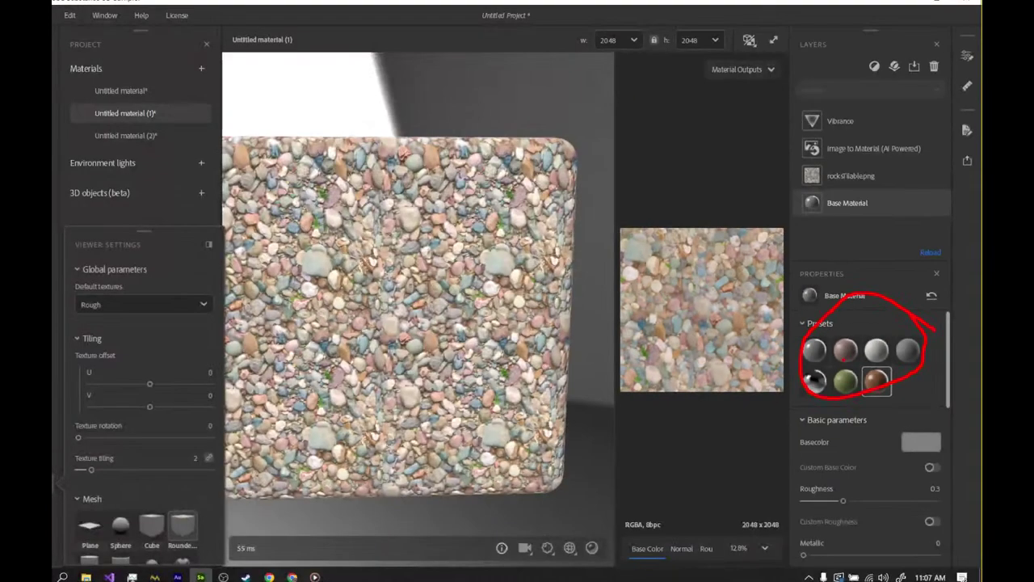
pyautogui.moveTo(749, 325)
pyautogui.moveTo(871, 362)
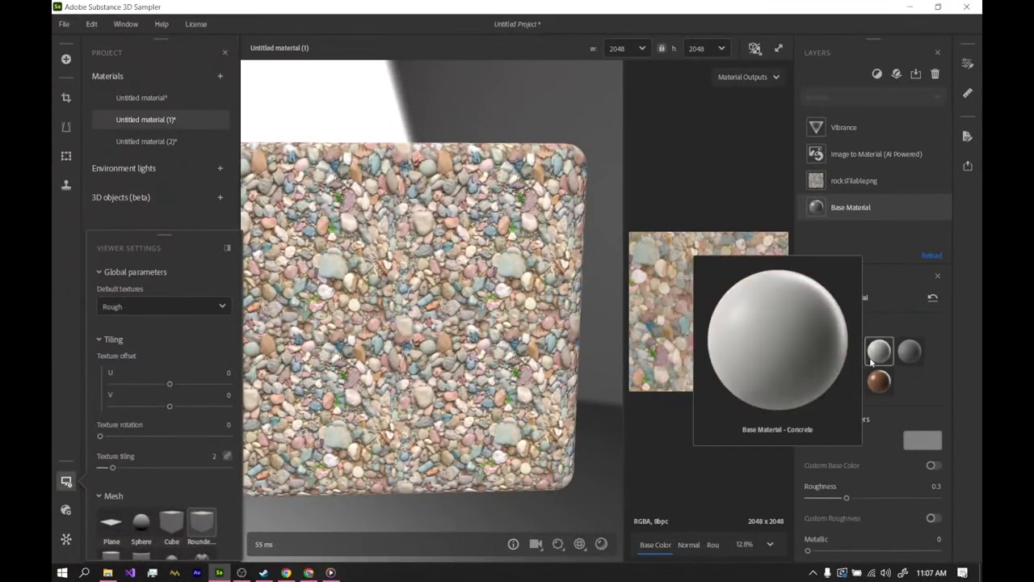
pyautogui.moveTo(902, 357)
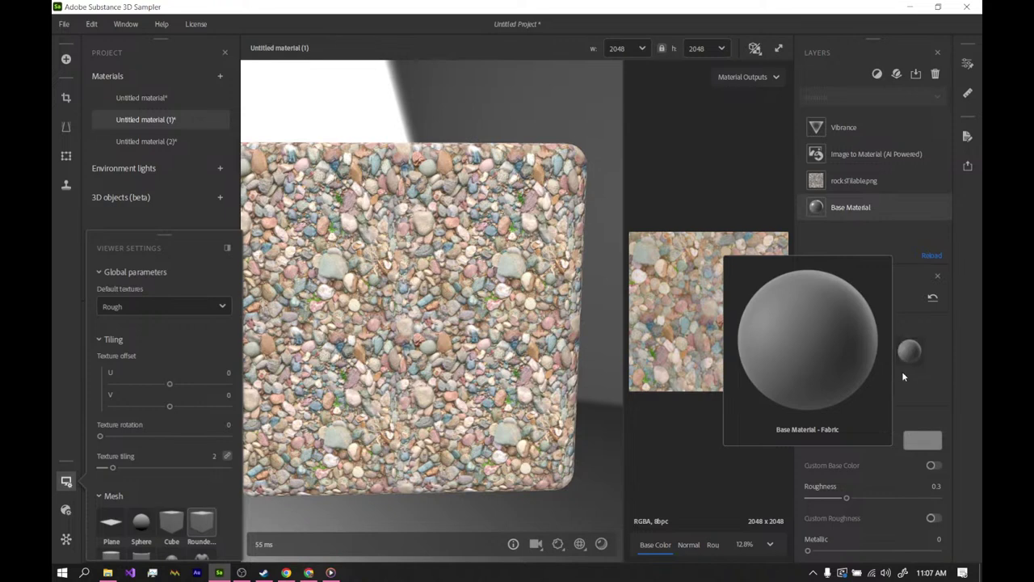
pyautogui.moveTo(835, 358)
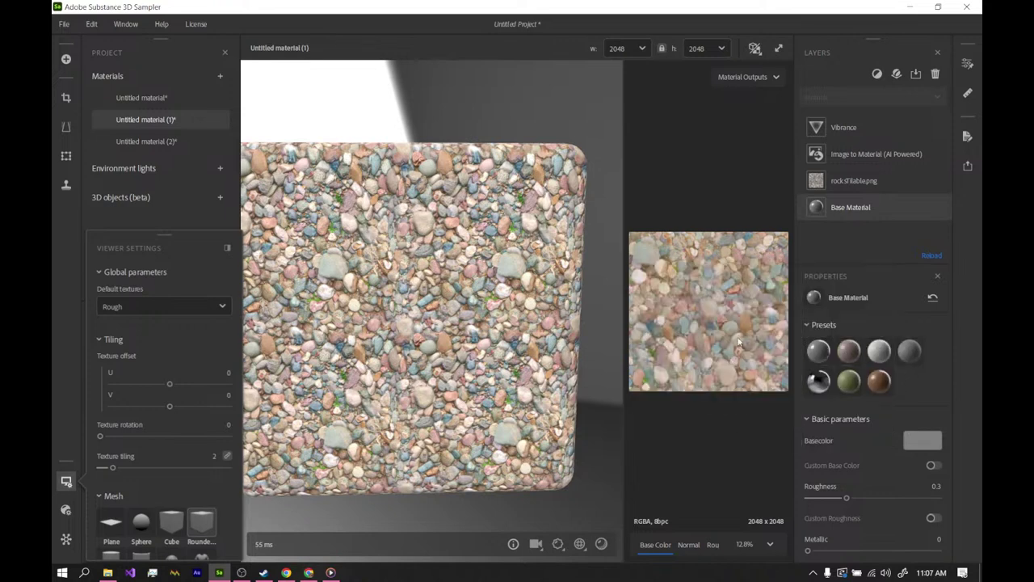
pyautogui.click(849, 353)
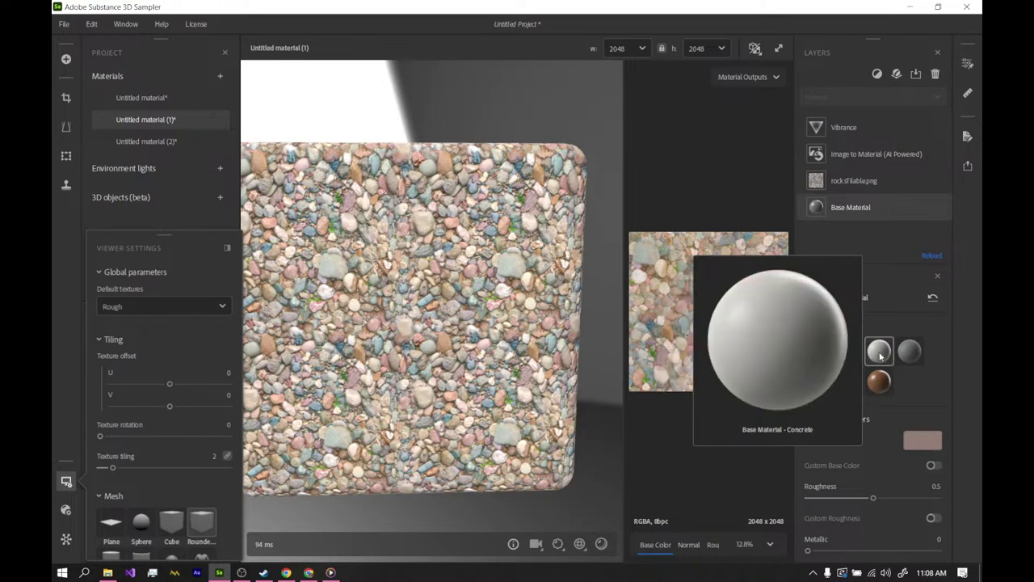
pyautogui.click(879, 356)
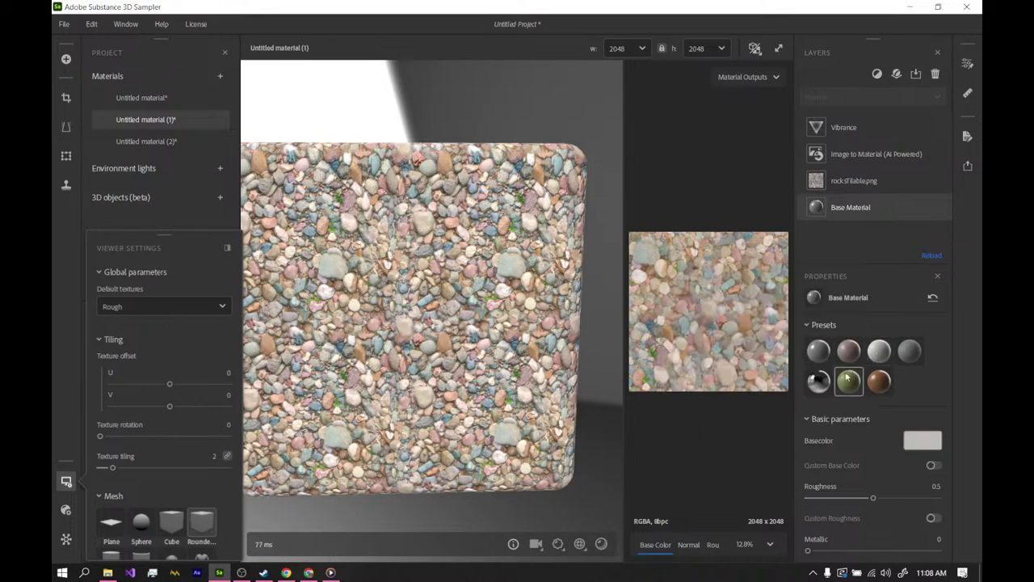
# Step: Set the Base Material's Roughness to 0 and Metallic to 0.97 for a glossy metallic look
pyautogui.moveTo(419, 302); pyautogui.dragTo(476, 299)
pyautogui.scroll(-5, 877, 436)
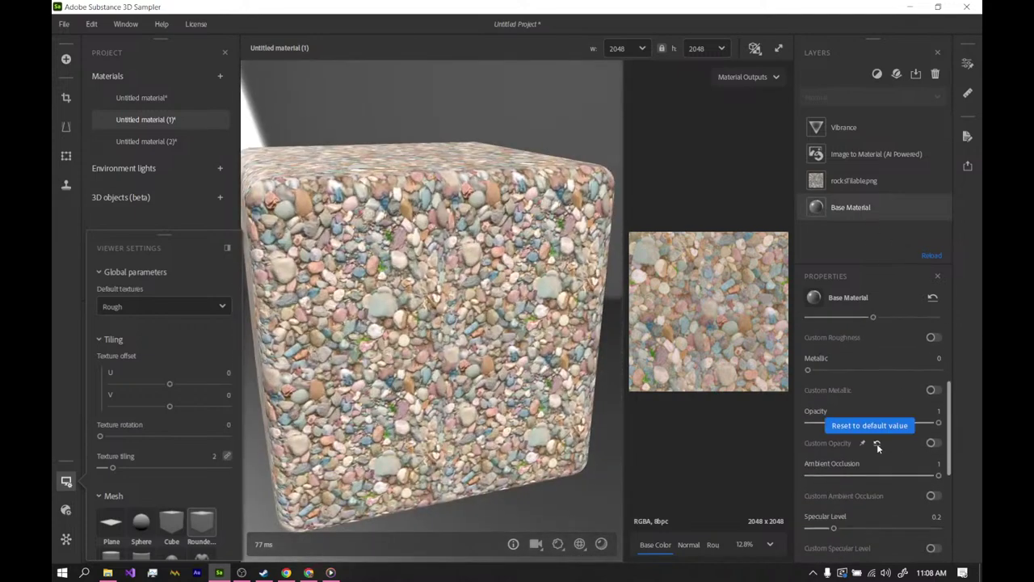
pyautogui.scroll(4, 874, 446)
pyautogui.scroll(-3, 874, 446)
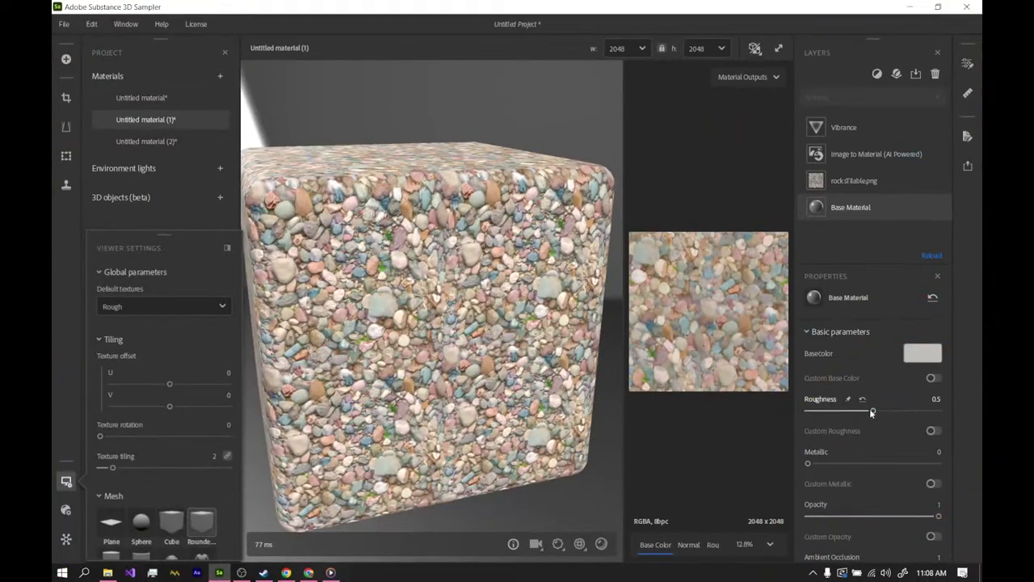
pyautogui.moveTo(870, 410); pyautogui.dragTo(910, 411)
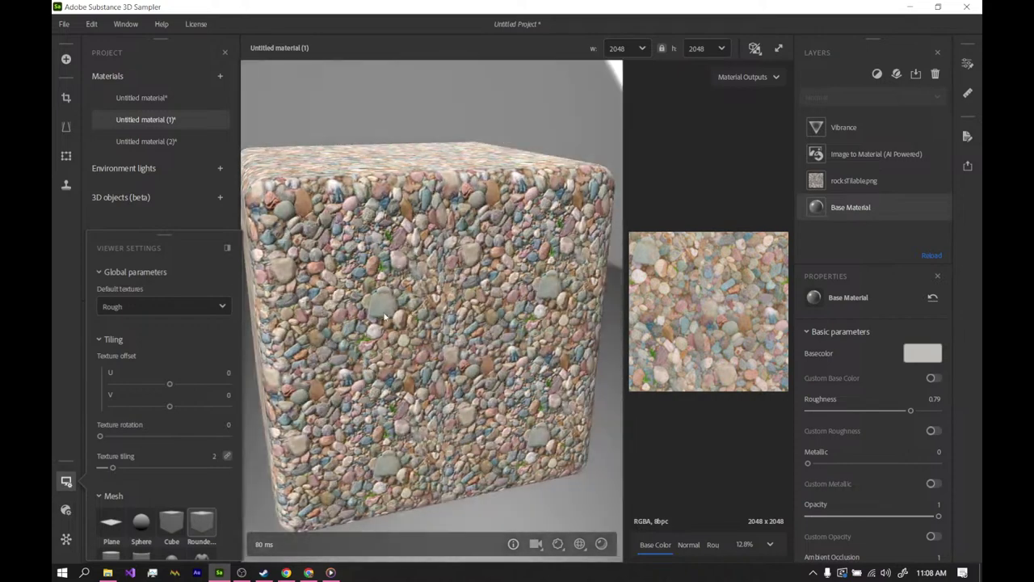
pyautogui.moveTo(910, 410); pyautogui.dragTo(805, 411)
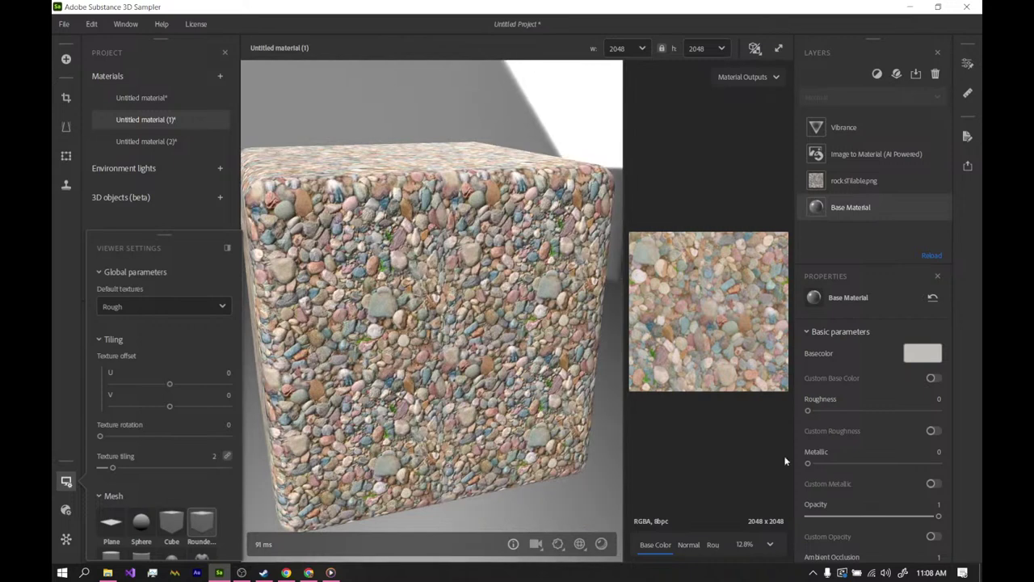
pyautogui.moveTo(815, 466); pyautogui.dragTo(929, 452)
pyautogui.moveTo(485, 291); pyautogui.dragTo(458, 355)
pyautogui.scroll(3, 416, 278)
pyautogui.scroll(-5, 460, 376)
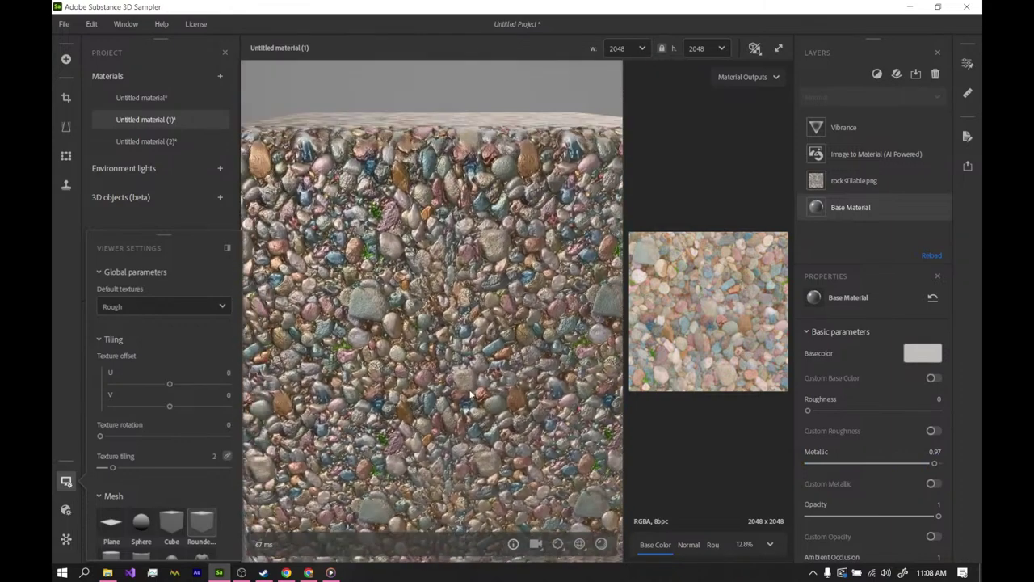
pyautogui.scroll(2, 466, 390)
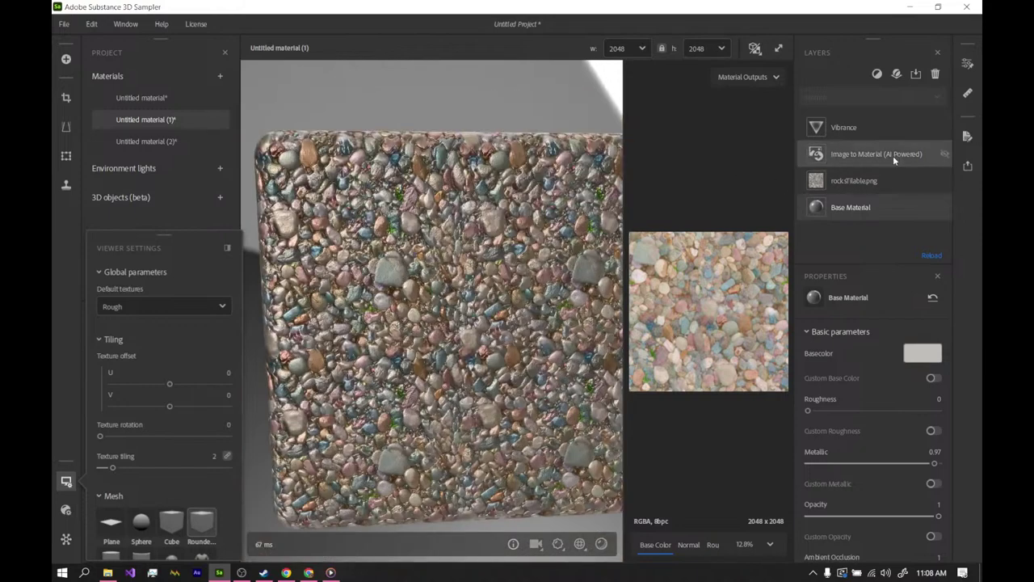
# Step: Set the Base Material's Height Position to 0.68 and leave Custom Normal off after testing it
pyautogui.scroll(-10, 886, 404)
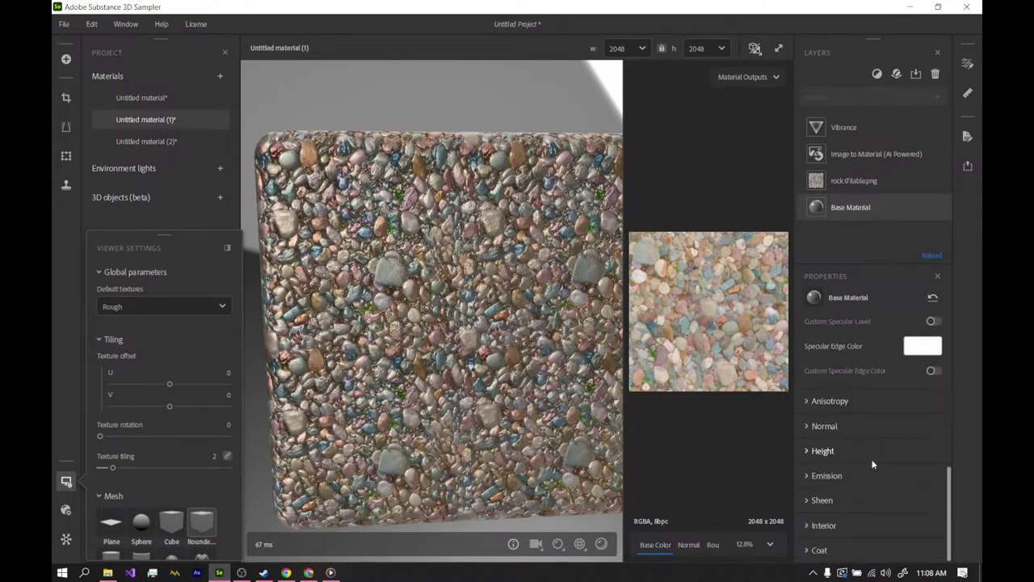
pyautogui.click(835, 450)
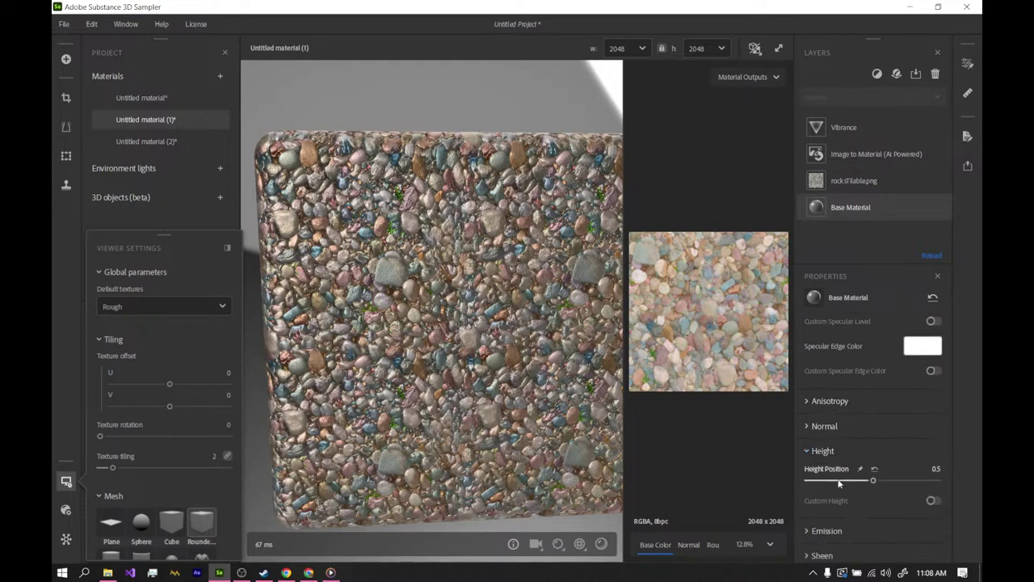
pyautogui.moveTo(876, 478)
pyautogui.mouseDown()
pyautogui.moveTo(780, 493)
pyautogui.moveTo(895, 482)
pyautogui.mouseUp()
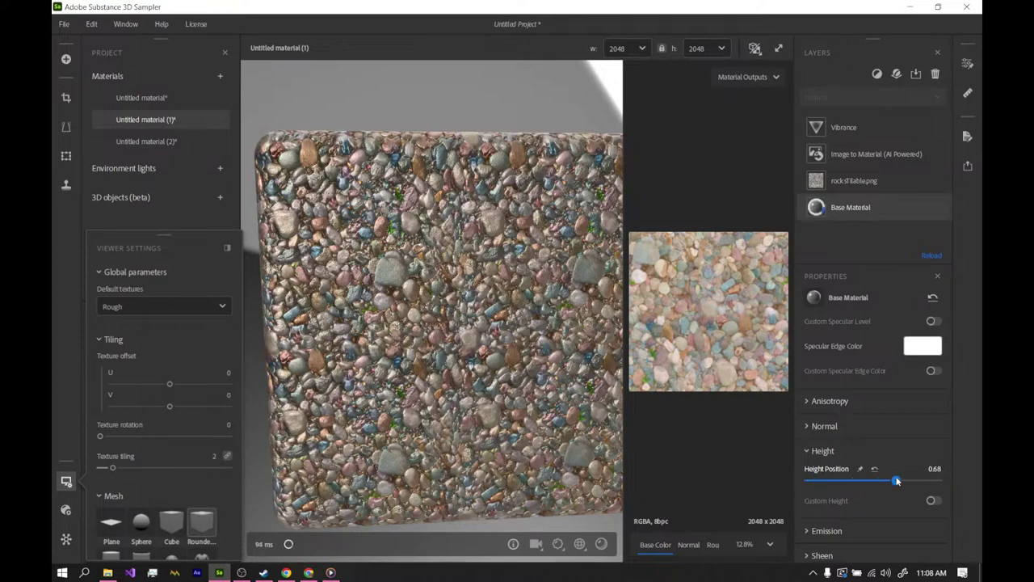
pyautogui.click(809, 425)
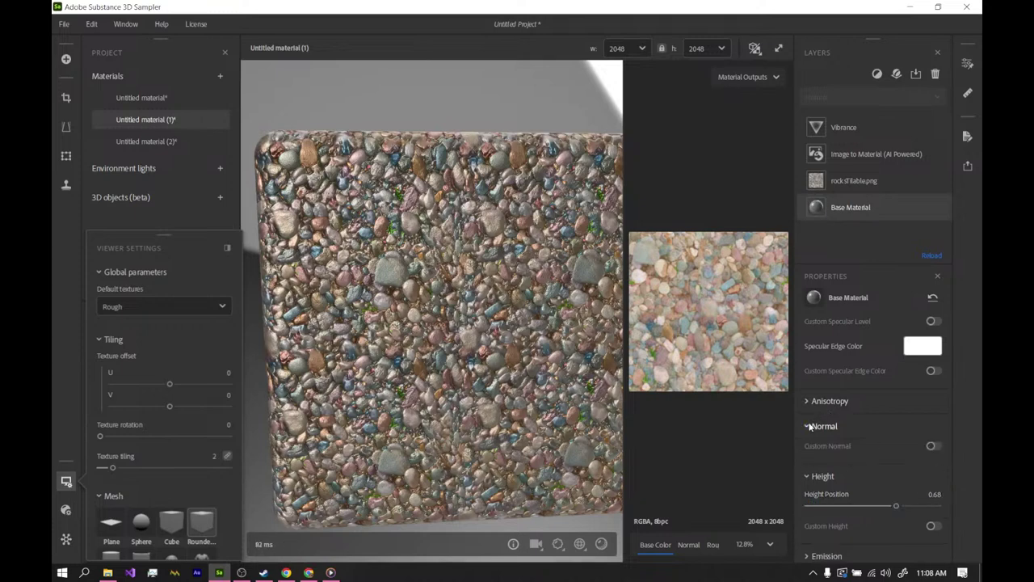
pyautogui.click(931, 446)
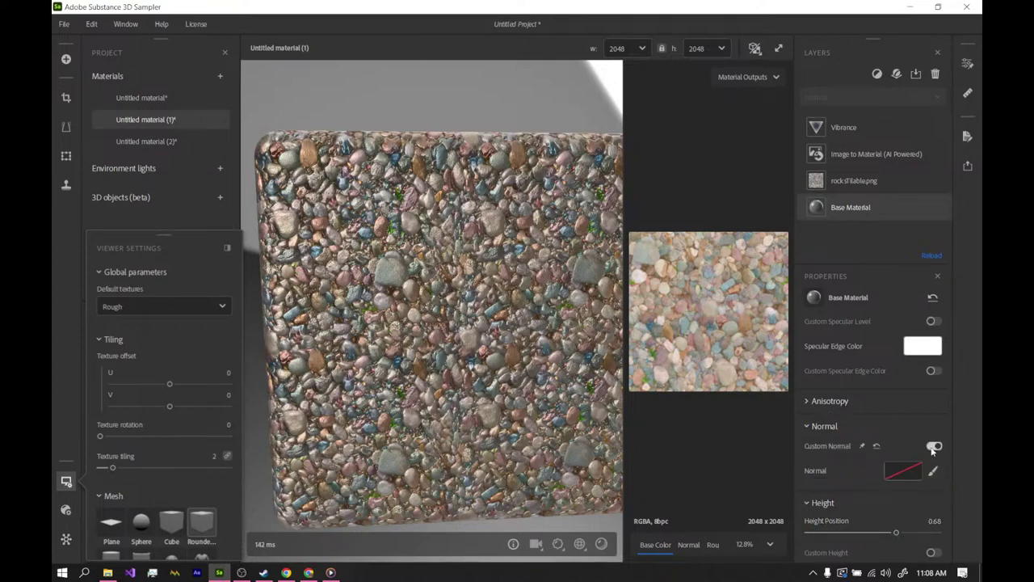
pyautogui.click(931, 446)
# Step: Select the Image to Material (AI Powered) layer to show its parameters
pyautogui.scroll(3, 883, 431)
pyautogui.scroll(5, 882, 428)
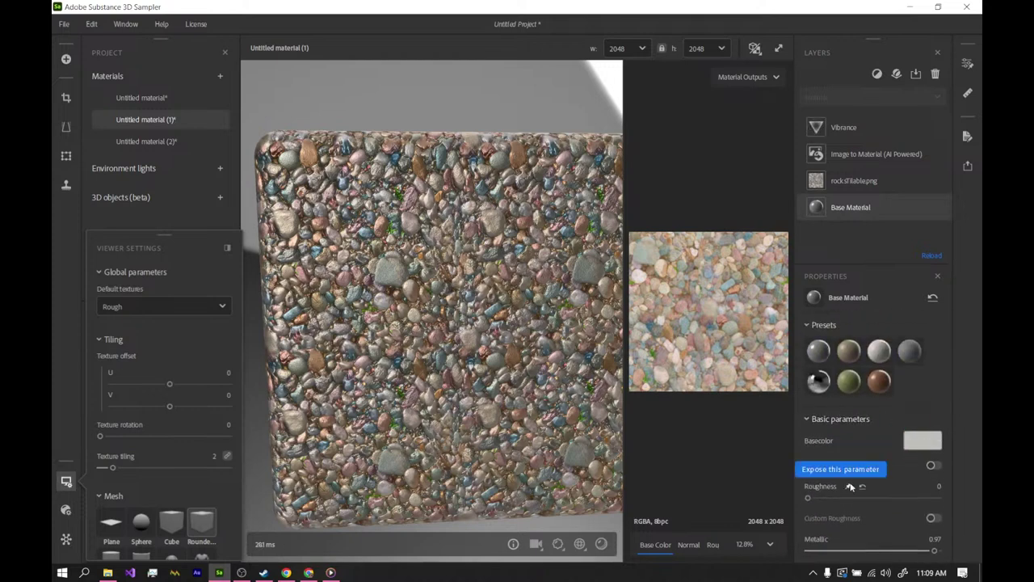
pyautogui.click(864, 153)
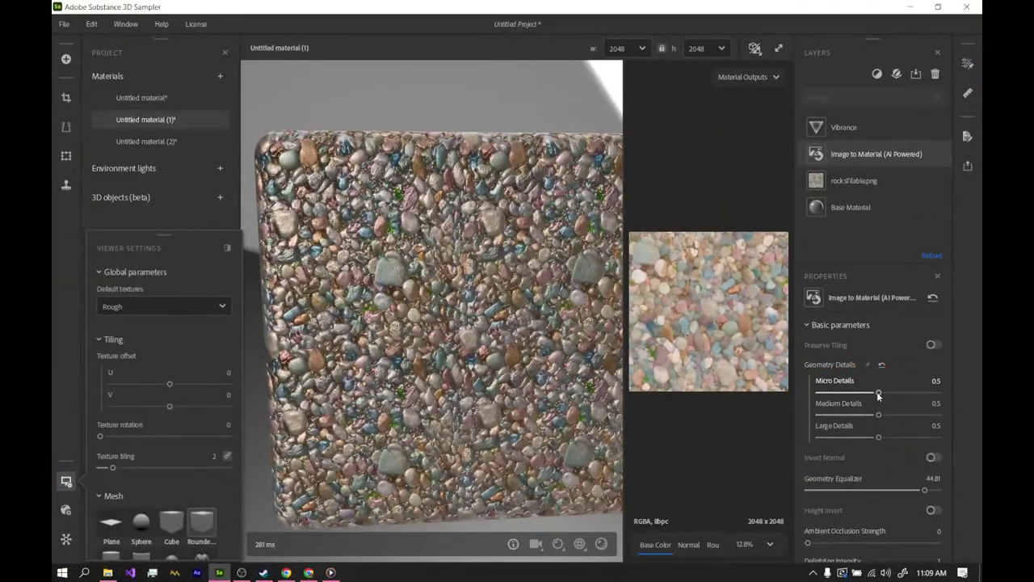
# Step: Zero the Micro, Medium and Large Details and the Geometry Equalizer
pyautogui.moveTo(878, 394); pyautogui.dragTo(818, 392)
pyautogui.moveTo(878, 414); pyautogui.dragTo(819, 415)
pyautogui.moveTo(879, 437); pyautogui.dragTo(820, 437)
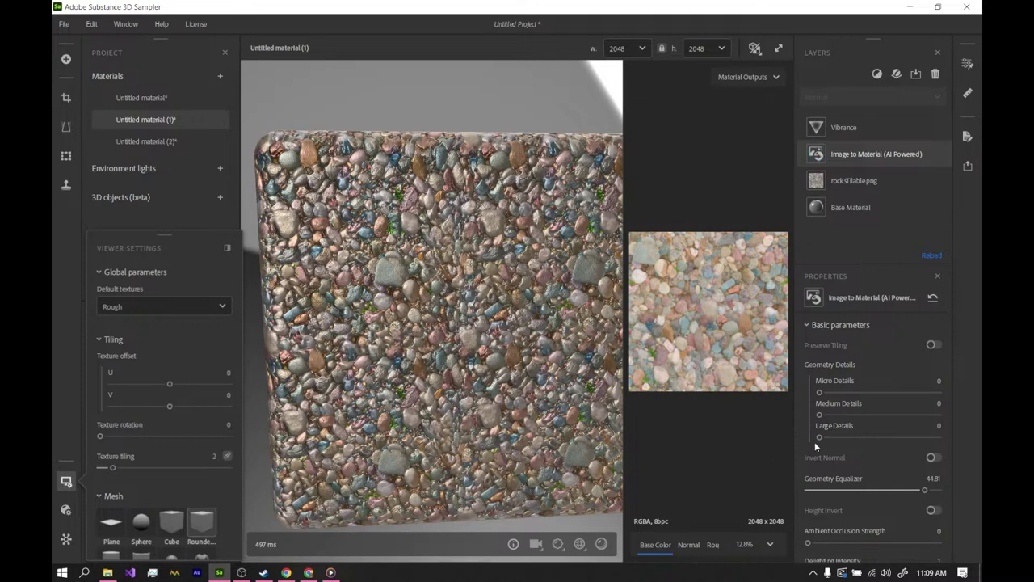
pyautogui.scroll(-2, 878, 455)
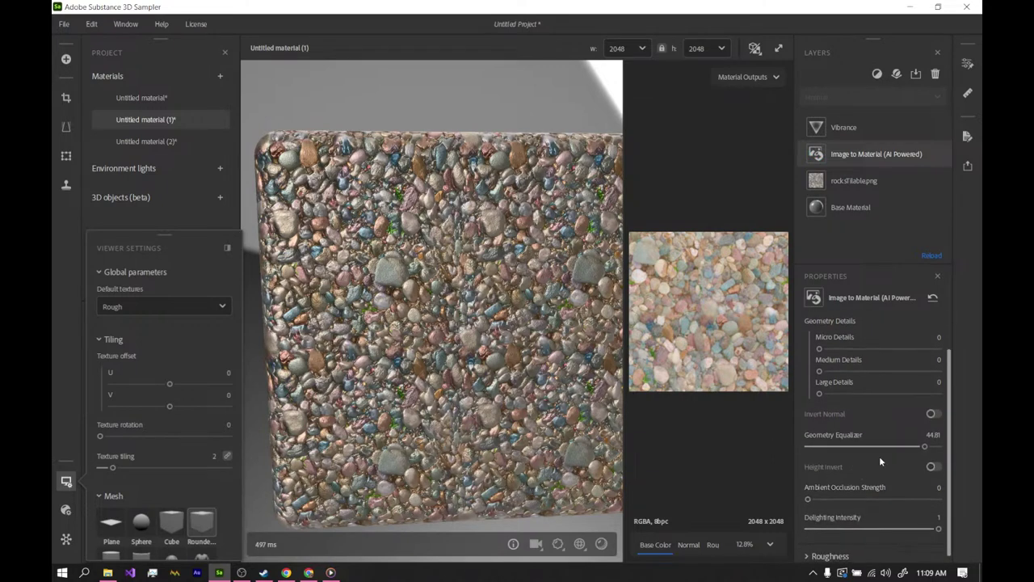
pyautogui.moveTo(924, 446); pyautogui.dragTo(809, 447)
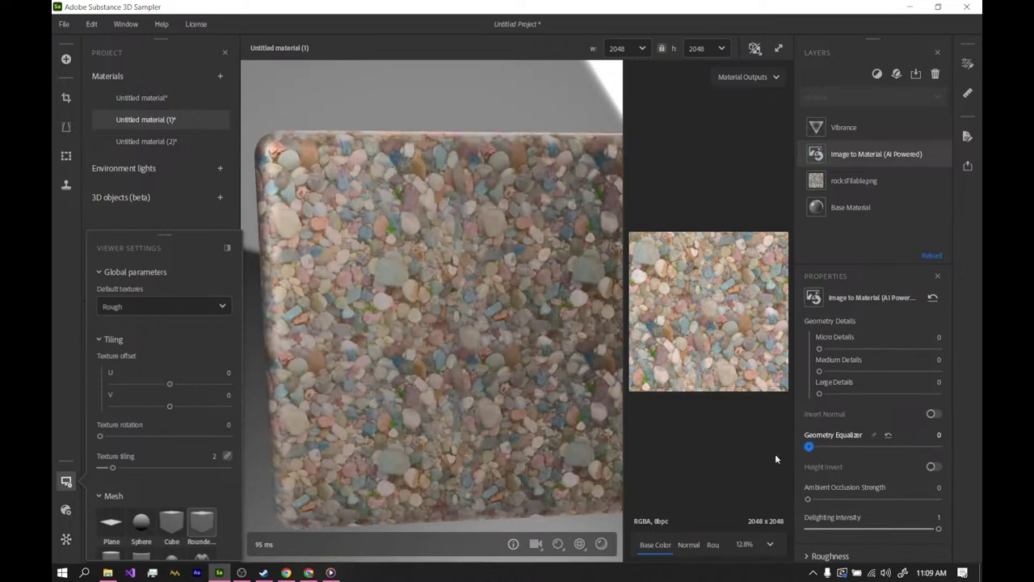
# Step: Raise the Geometry Equalizer to 49.15 while checking the cube's edges
pyautogui.moveTo(365, 437); pyautogui.dragTo(588, 476)
pyautogui.scroll(-1, 835, 461)
pyautogui.moveTo(515, 279); pyautogui.dragTo(678, 311)
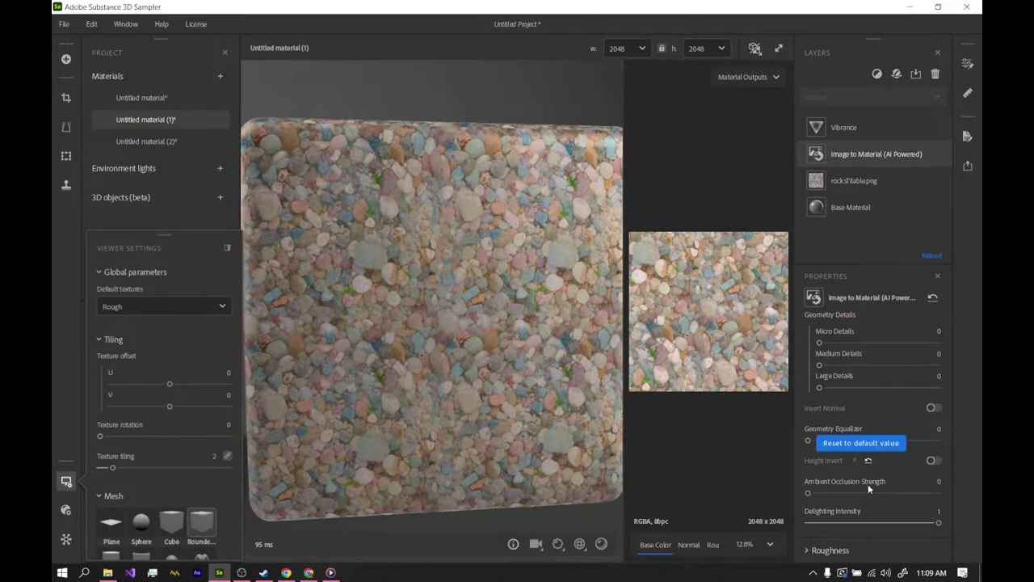
pyautogui.moveTo(821, 442); pyautogui.dragTo(913, 448)
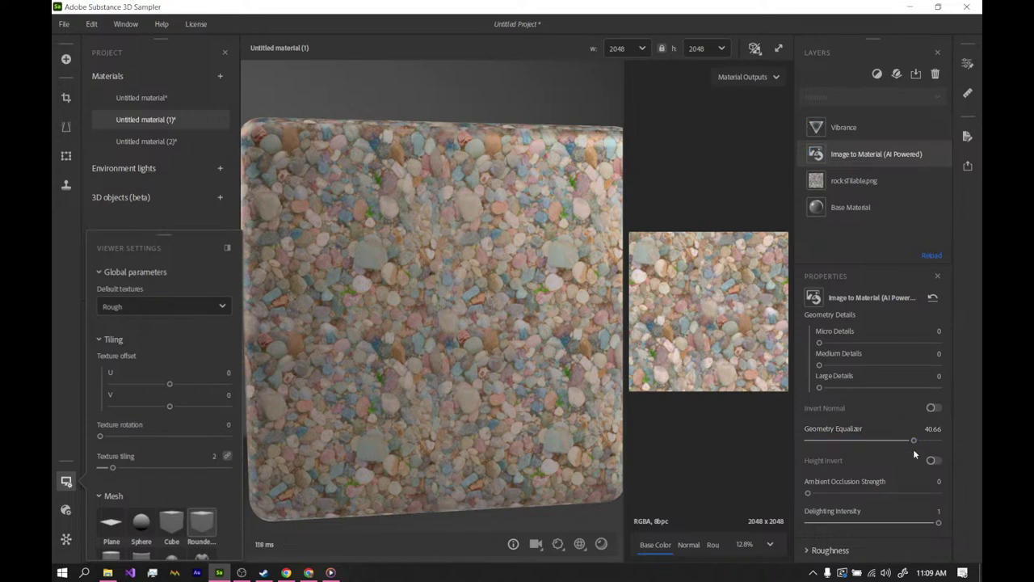
pyautogui.moveTo(426, 400); pyautogui.dragTo(475, 430)
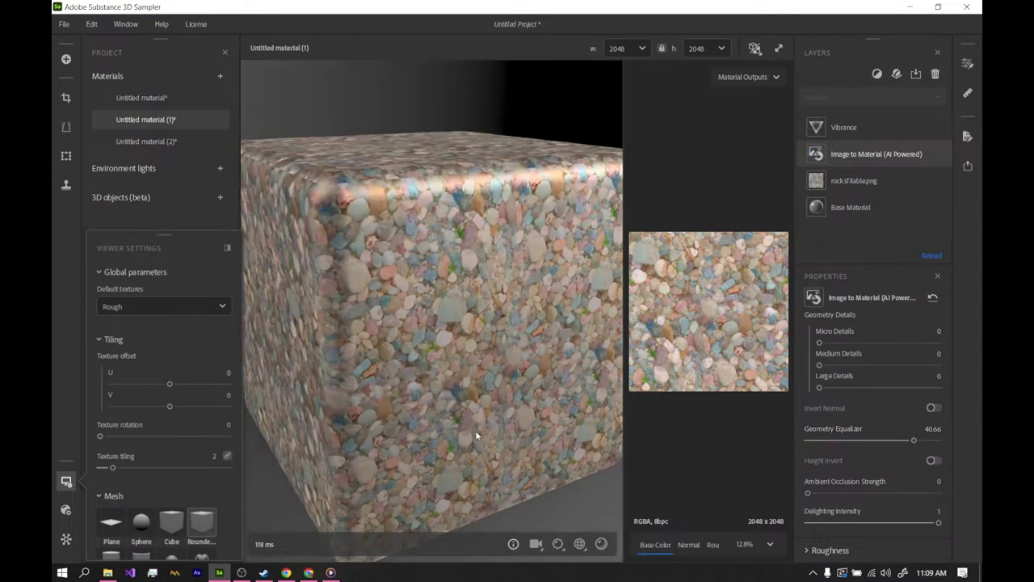
pyautogui.moveTo(913, 440); pyautogui.dragTo(936, 447)
# Step: Set Large Details to 0.48, Medium Details to 0.48 and Micro Details to 0.43
pyautogui.click(876, 388)
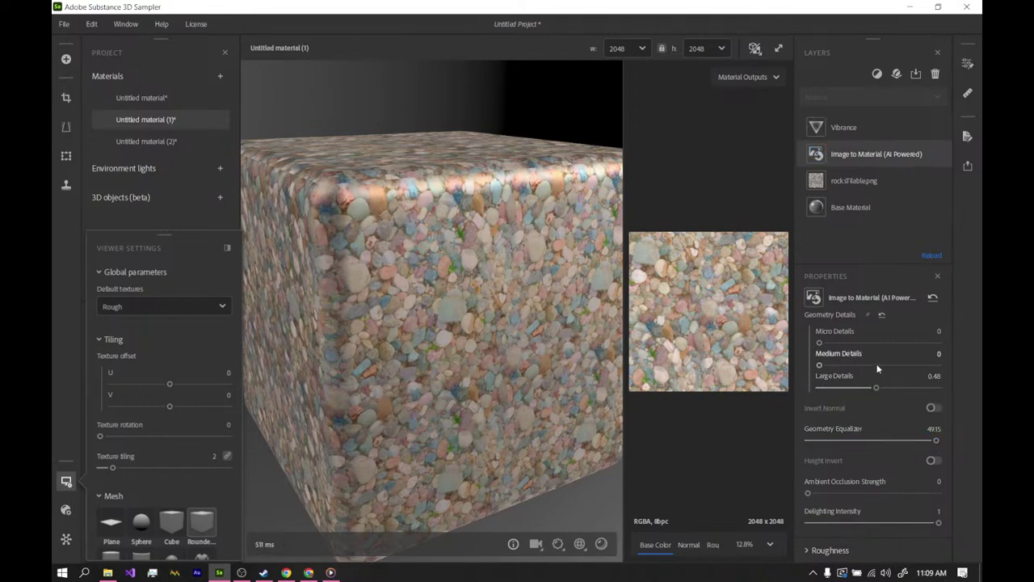
pyautogui.click(877, 365)
pyautogui.click(818, 365)
pyautogui.click(876, 365)
pyautogui.click(870, 343)
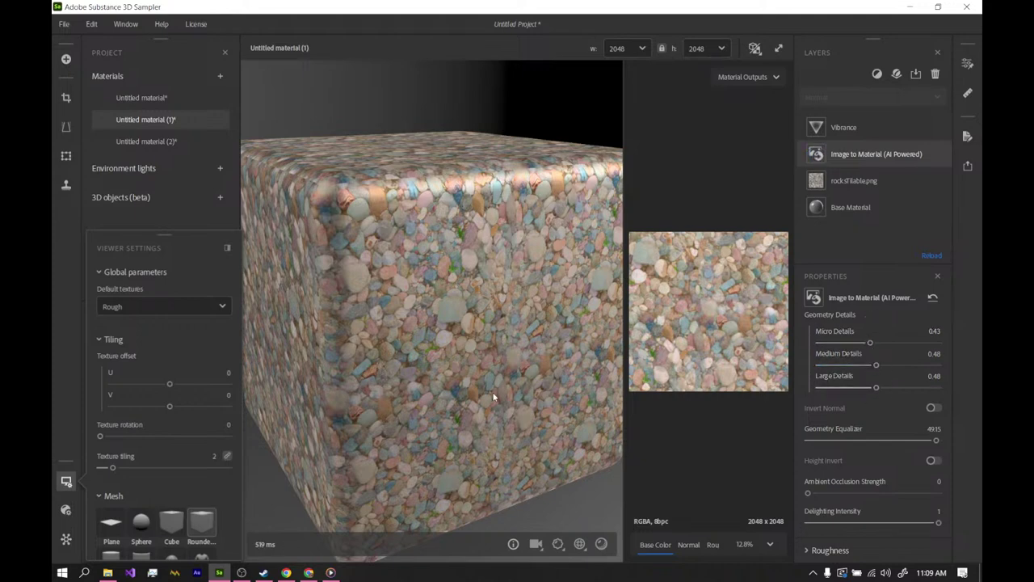
pyautogui.click(866, 208)
pyautogui.scroll(-5, 850, 479)
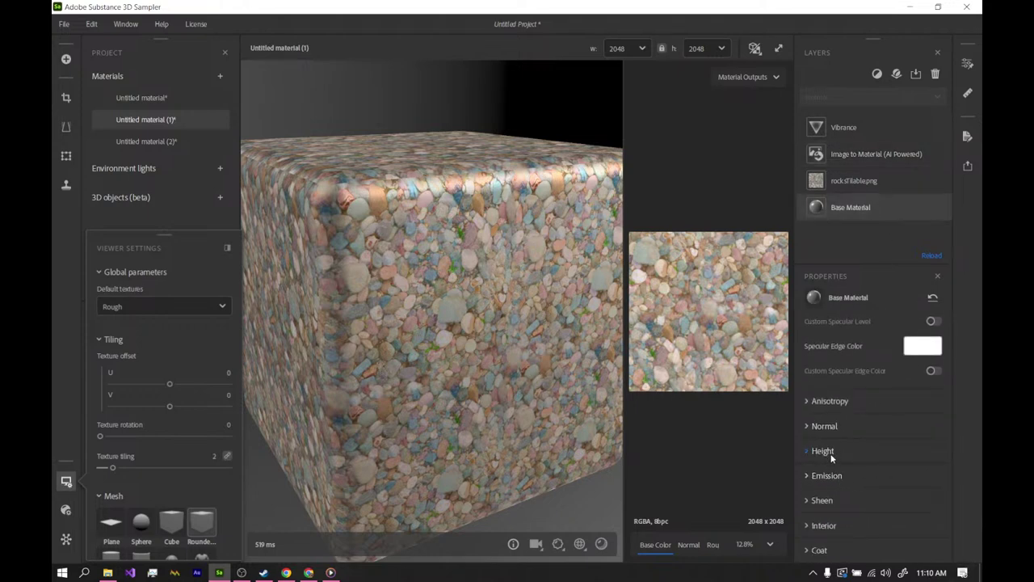
pyautogui.click(822, 451)
pyautogui.click(825, 426)
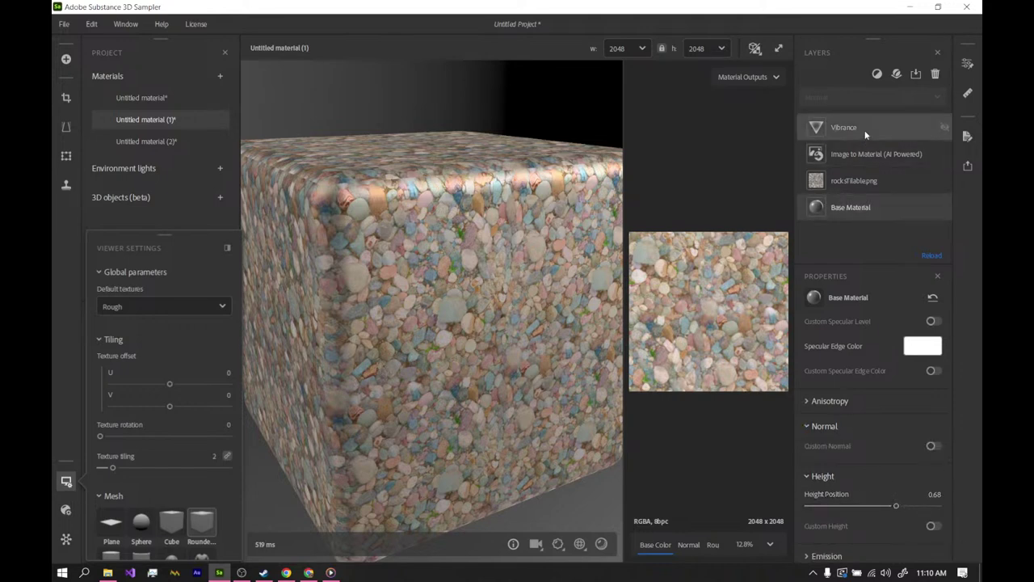
pyautogui.click(944, 127)
pyautogui.click(897, 155)
pyautogui.moveTo(451, 322); pyautogui.dragTo(436, 315)
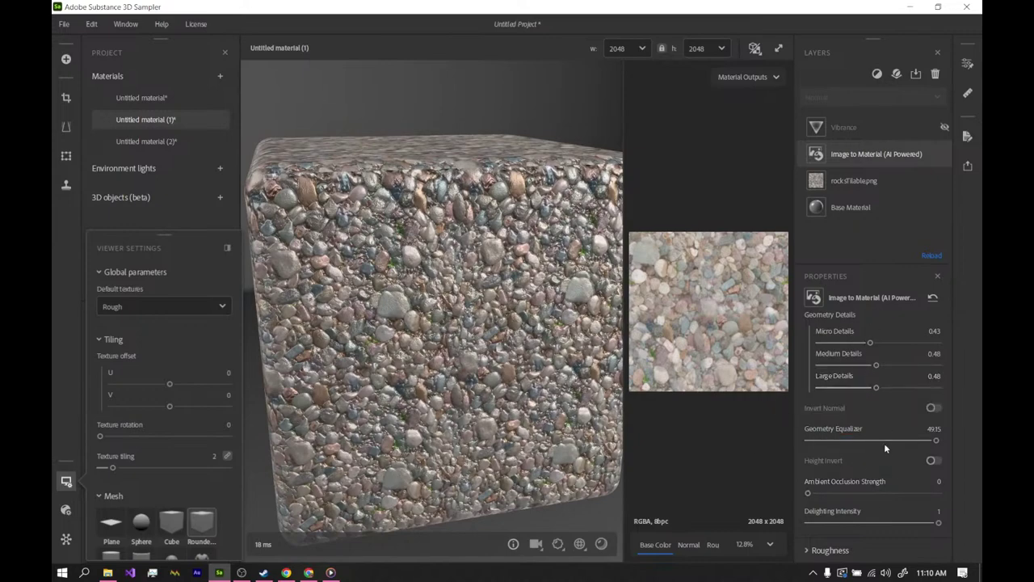
pyautogui.moveTo(885, 442); pyautogui.dragTo(652, 465)
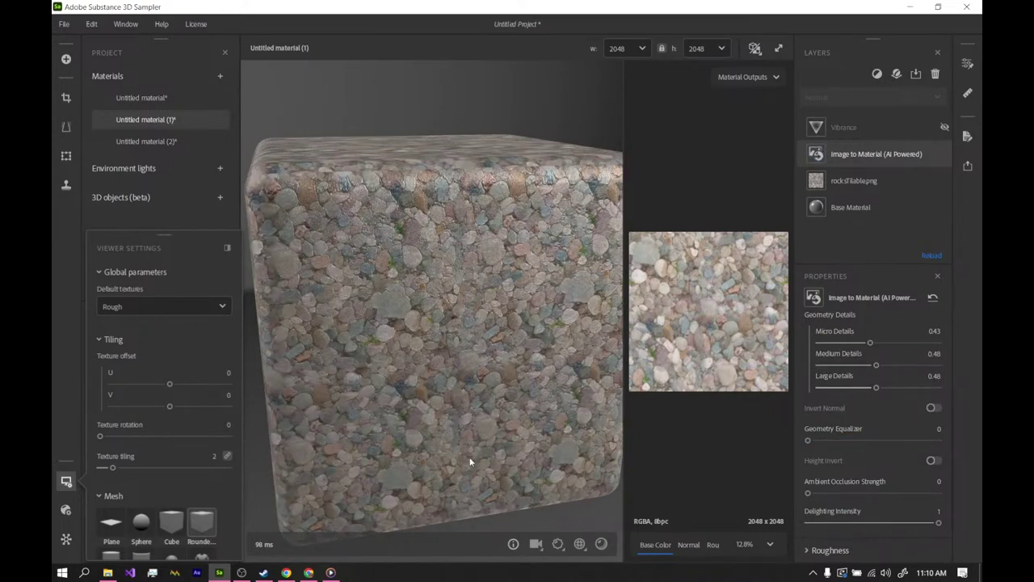
pyautogui.scroll(5, 496, 467)
pyautogui.moveTo(487, 354); pyautogui.dragTo(456, 370)
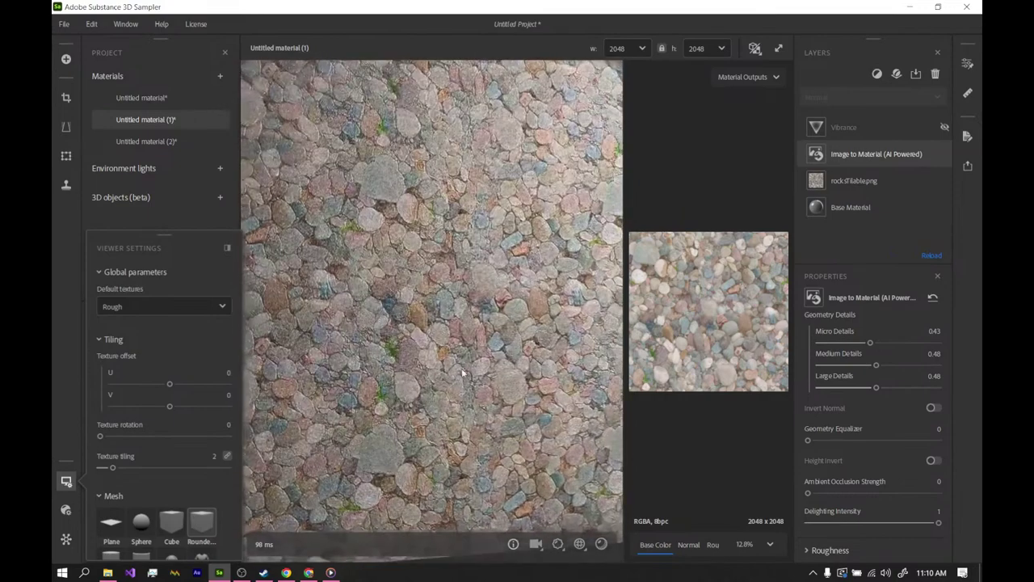
# Step: Enlarge the 2D view, compare Height and Normal maps, and try Geometry Equalizer at 50 then 0
pyautogui.moveTo(630, 480); pyautogui.dragTo(526, 474)
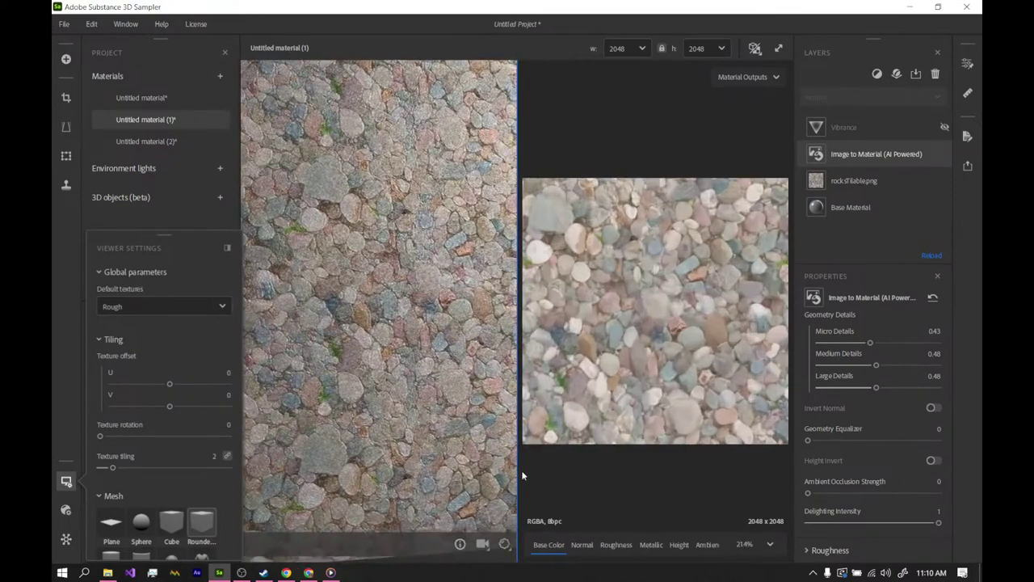
pyautogui.click(679, 545)
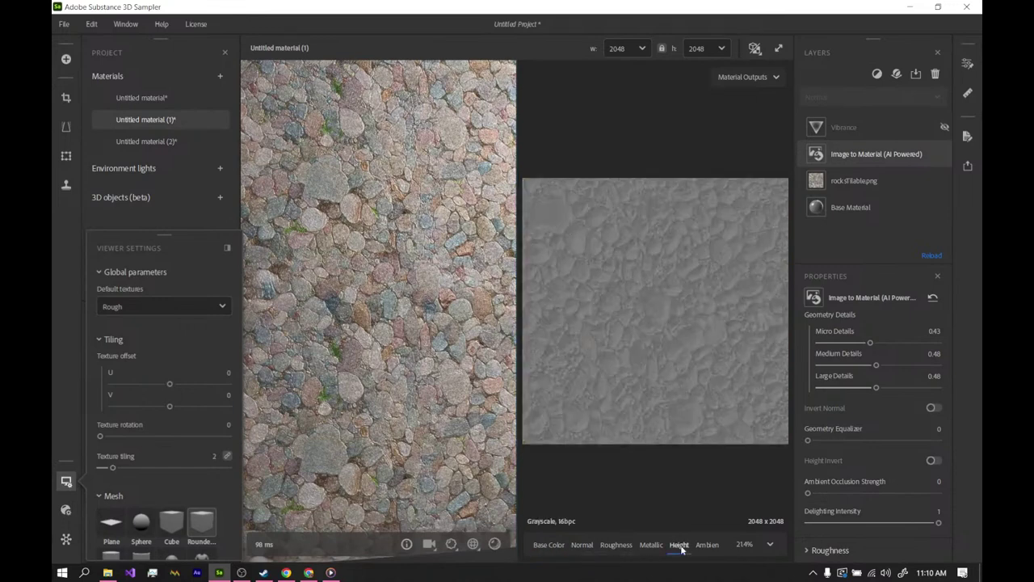
pyautogui.click(580, 545)
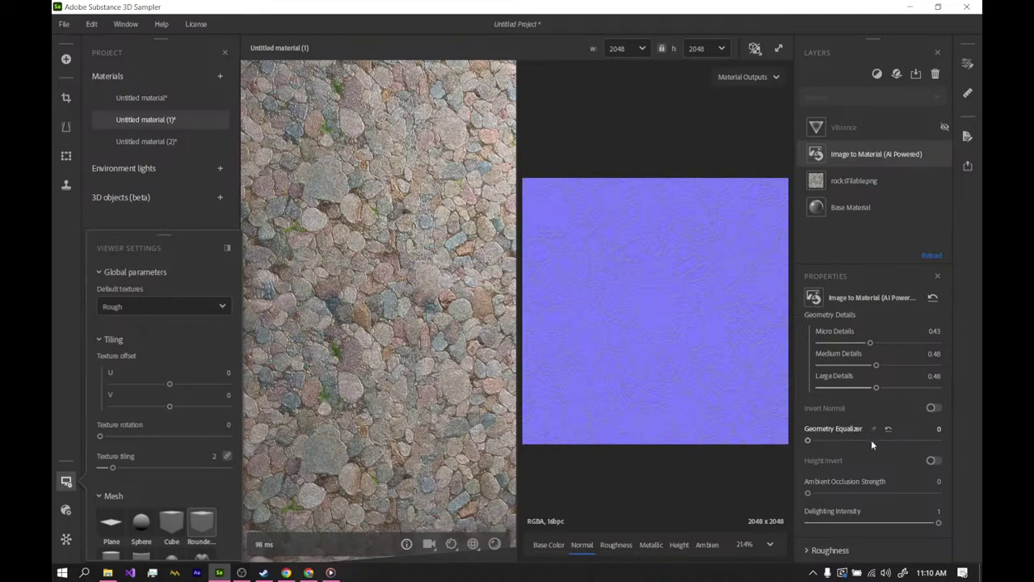
pyautogui.click(888, 429)
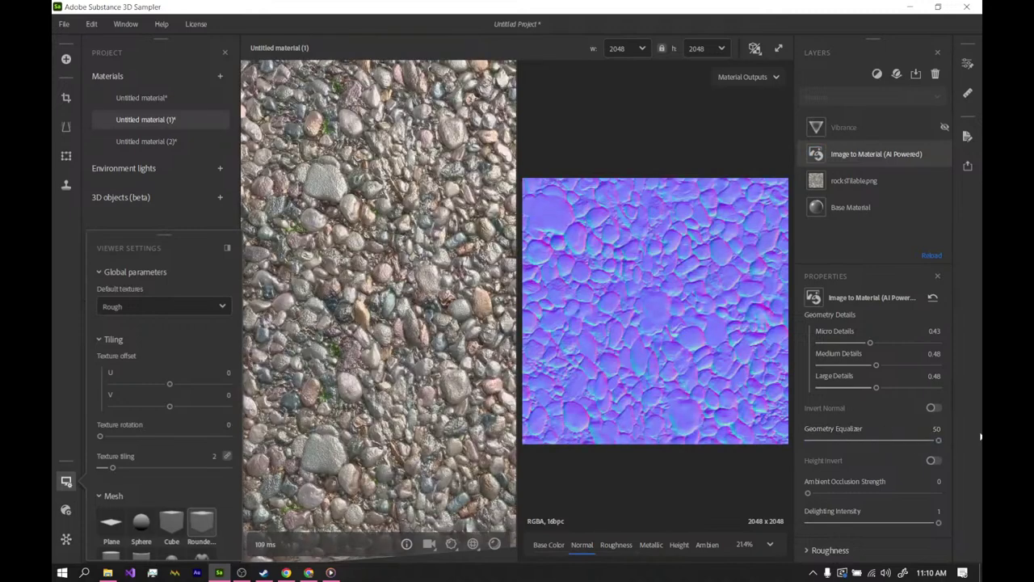
pyautogui.click(679, 545)
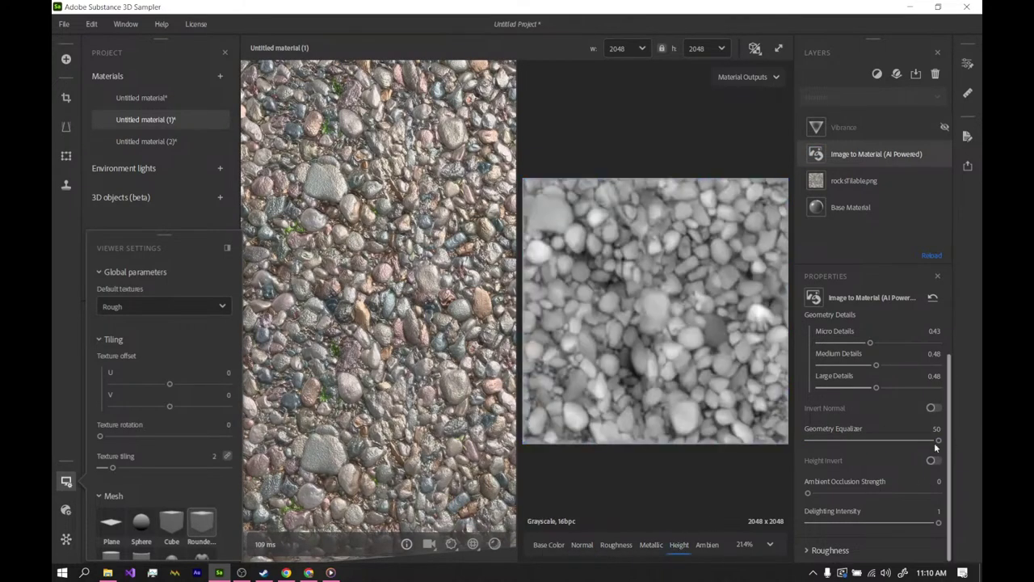
pyautogui.moveTo(937, 440); pyautogui.dragTo(777, 446)
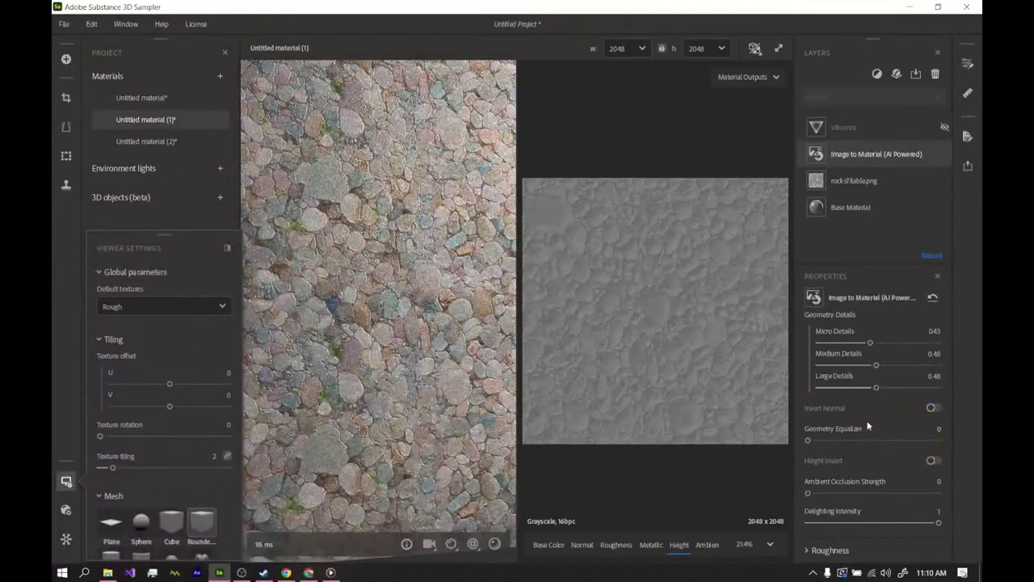
# Step: Experiment with Geometry Equalizer values between 0 and 50 while viewing the Normal map
pyautogui.moveTo(808, 441); pyautogui.dragTo(865, 443)
pyautogui.moveTo(899, 441); pyautogui.dragTo(866, 445)
pyautogui.click(888, 428)
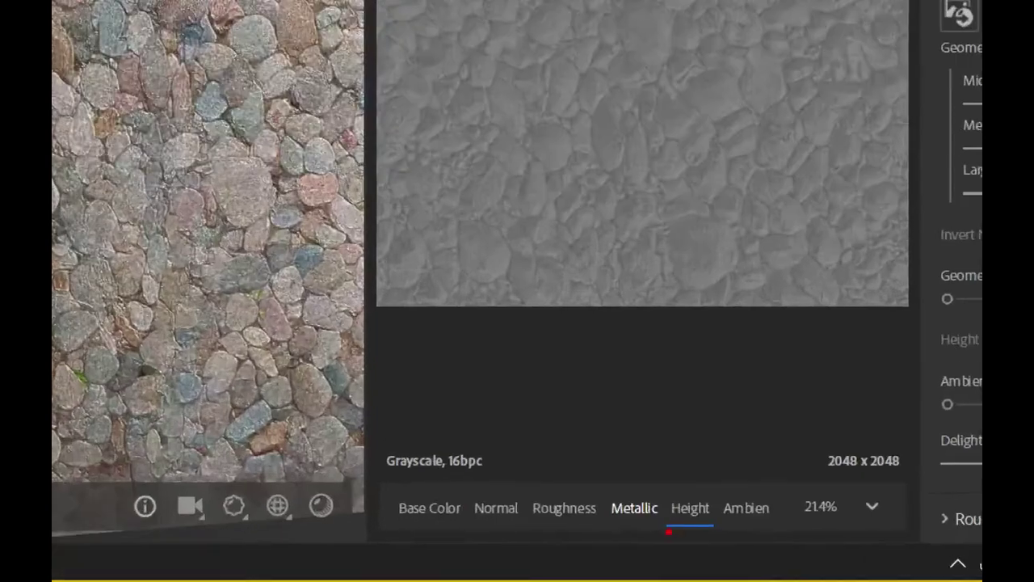
pyautogui.moveTo(660, 567)
pyautogui.mouseDown()
pyautogui.moveTo(697, 521)
pyautogui.moveTo(660, 569)
pyautogui.mouseUp()
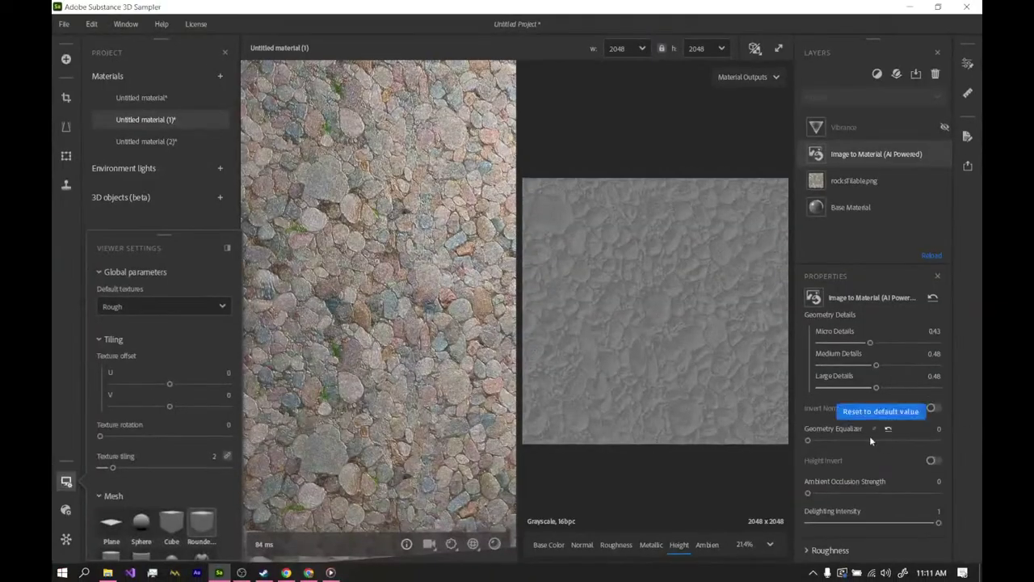
pyautogui.moveTo(833, 441); pyautogui.dragTo(860, 441)
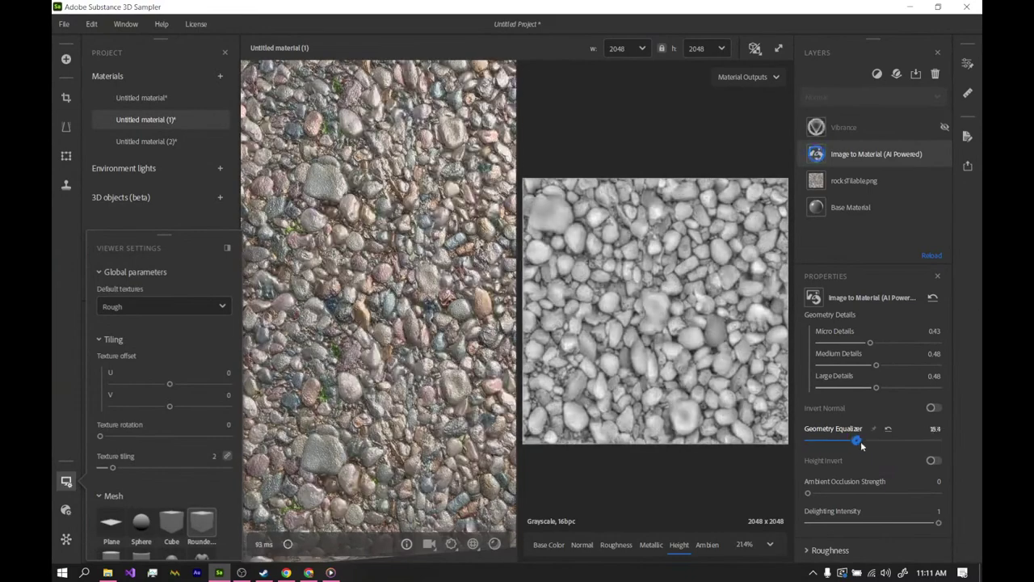
pyautogui.click(589, 546)
pyautogui.moveTo(860, 440); pyautogui.dragTo(658, 431)
# Step: Flatten Micro, Medium and Large Details to 0
pyautogui.moveTo(416, 414); pyautogui.dragTo(416, 373)
pyautogui.scroll(5, 412, 370)
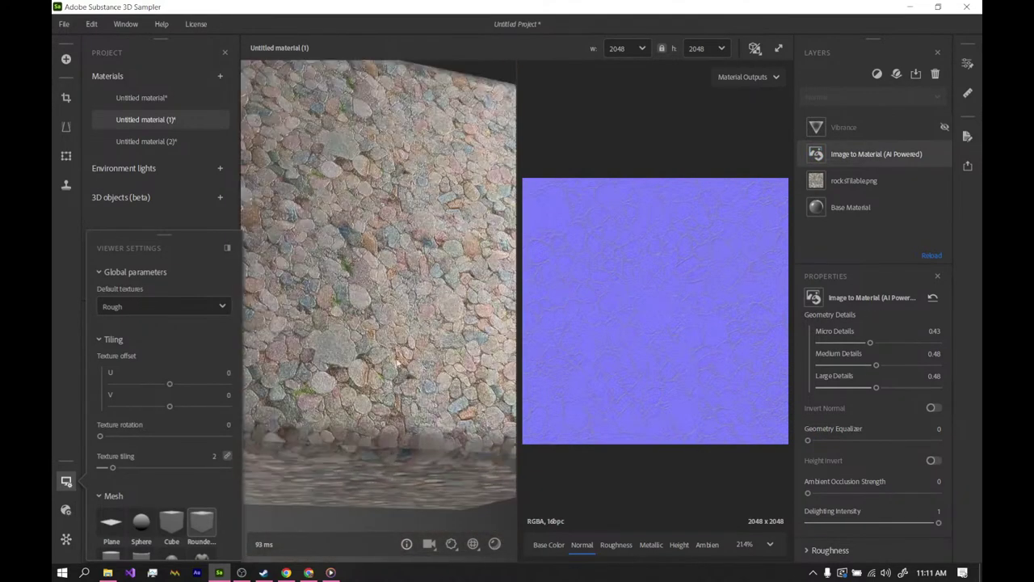
pyautogui.moveTo(840, 342); pyautogui.dragTo(769, 345)
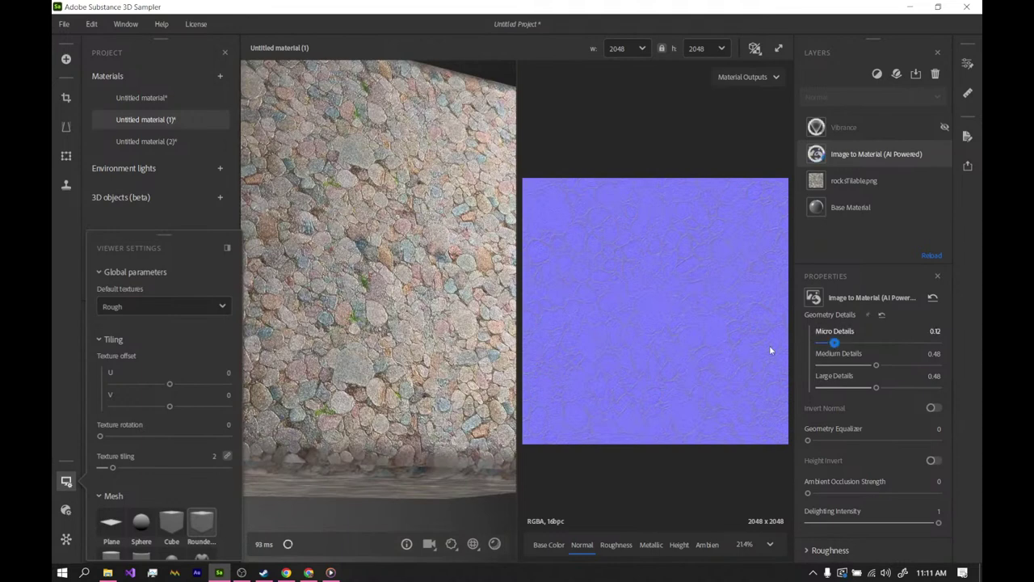
pyautogui.moveTo(875, 366); pyautogui.dragTo(666, 437)
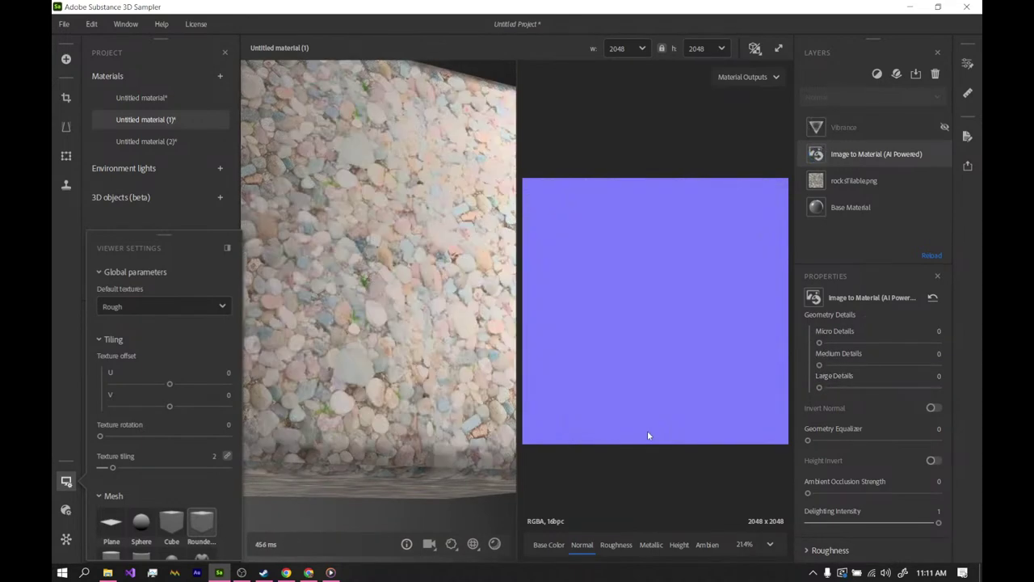
pyautogui.moveTo(326, 379); pyautogui.dragTo(416, 469)
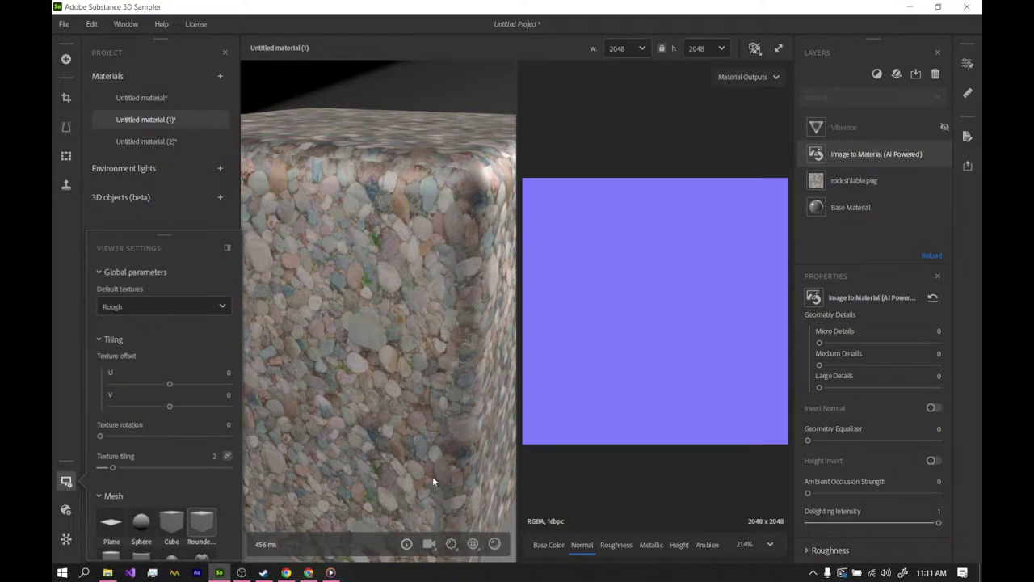
# Step: Set Geometry Equalizer to 32.55 and Micro, Medium, Large Details to 0.41, 0.44 and 0.26
pyautogui.moveTo(432, 478); pyautogui.dragTo(390, 333)
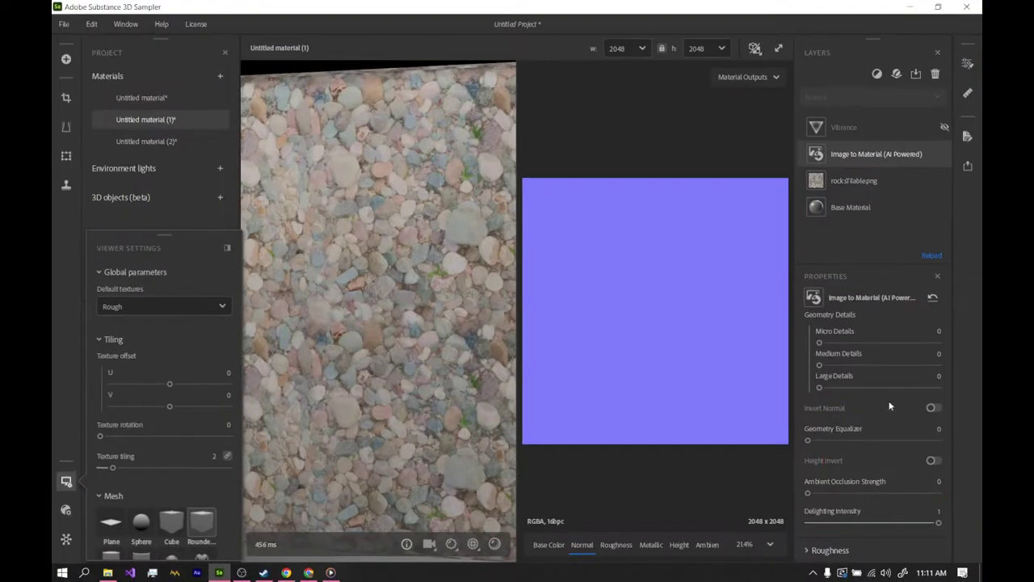
pyautogui.moveTo(807, 440); pyautogui.dragTo(893, 438)
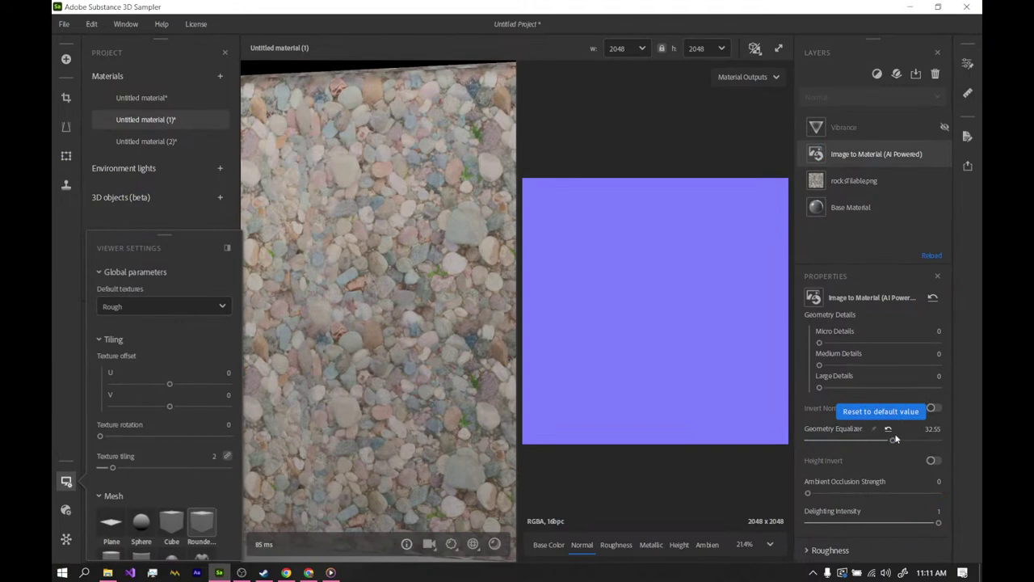
pyautogui.moveTo(819, 343); pyautogui.dragTo(876, 343)
pyautogui.moveTo(818, 365); pyautogui.dragTo(873, 365)
pyautogui.click(877, 386)
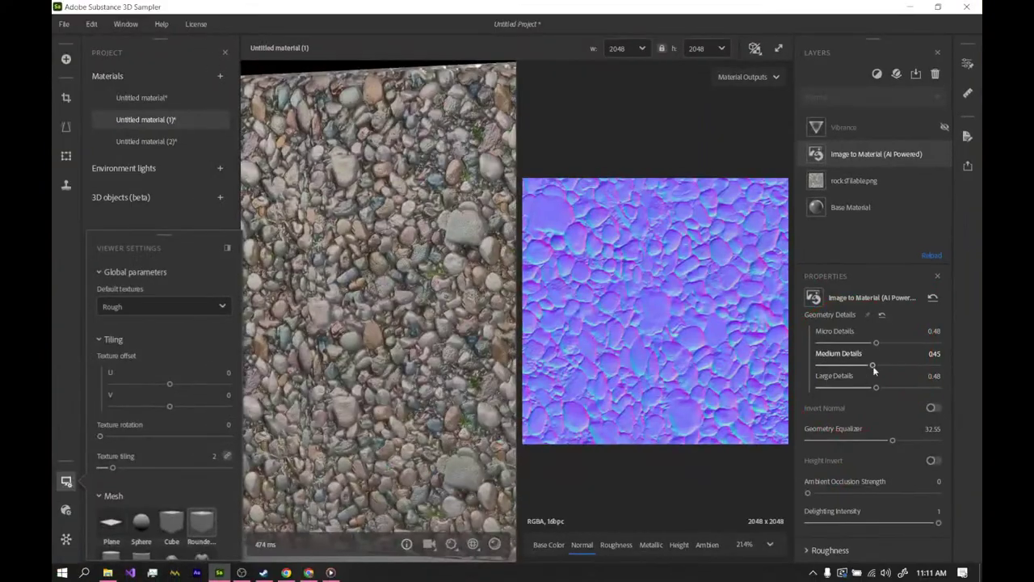
pyautogui.moveTo(873, 365); pyautogui.dragTo(837, 376)
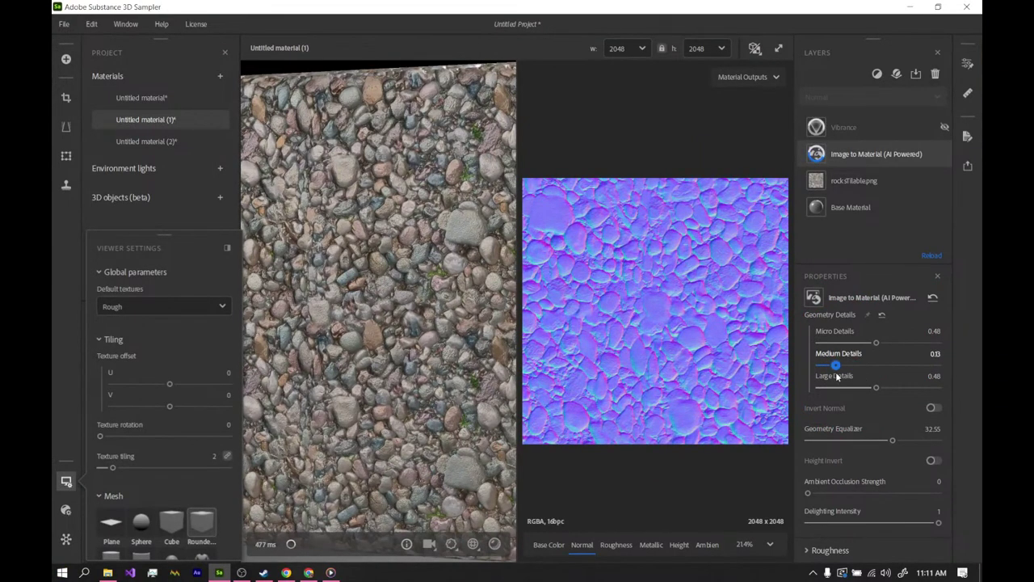
pyautogui.moveTo(876, 342); pyautogui.dragTo(850, 425)
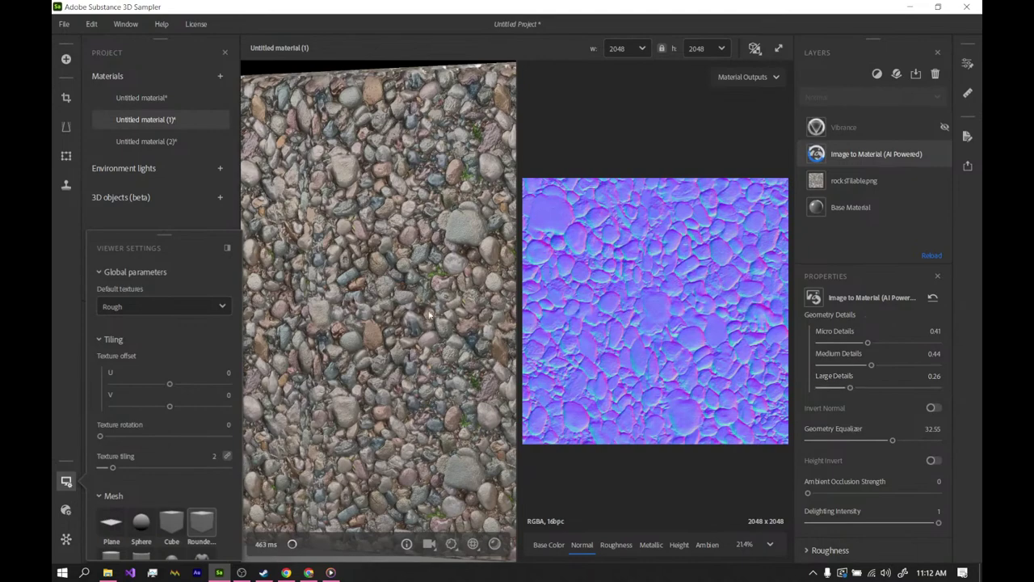
pyautogui.moveTo(372, 343); pyautogui.dragTo(347, 281)
pyautogui.scroll(-3, 428, 324)
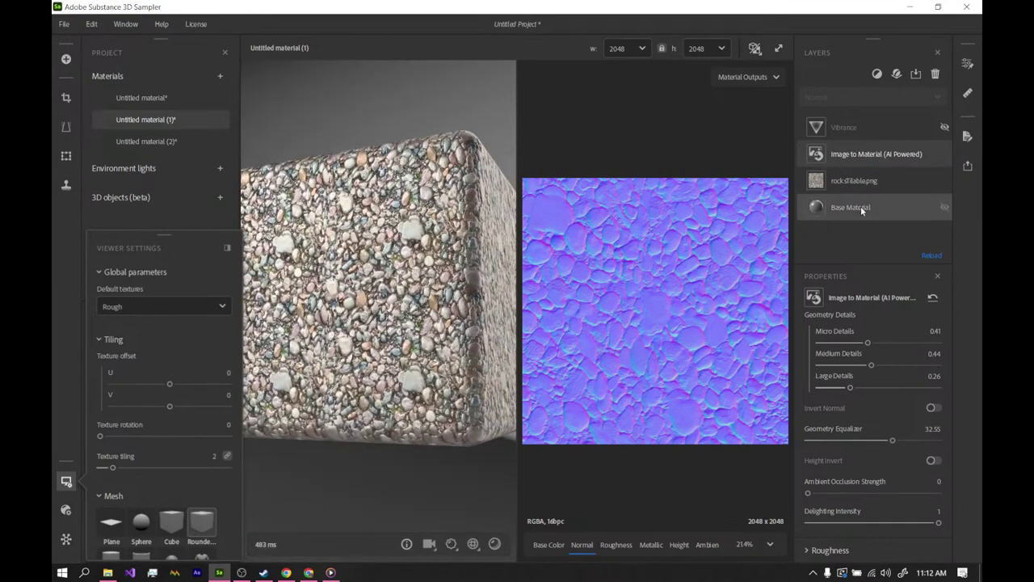
# Step: Select the Base Material layer and set its Metallic to 0
pyautogui.click(860, 208)
pyautogui.scroll(-6, 860, 468)
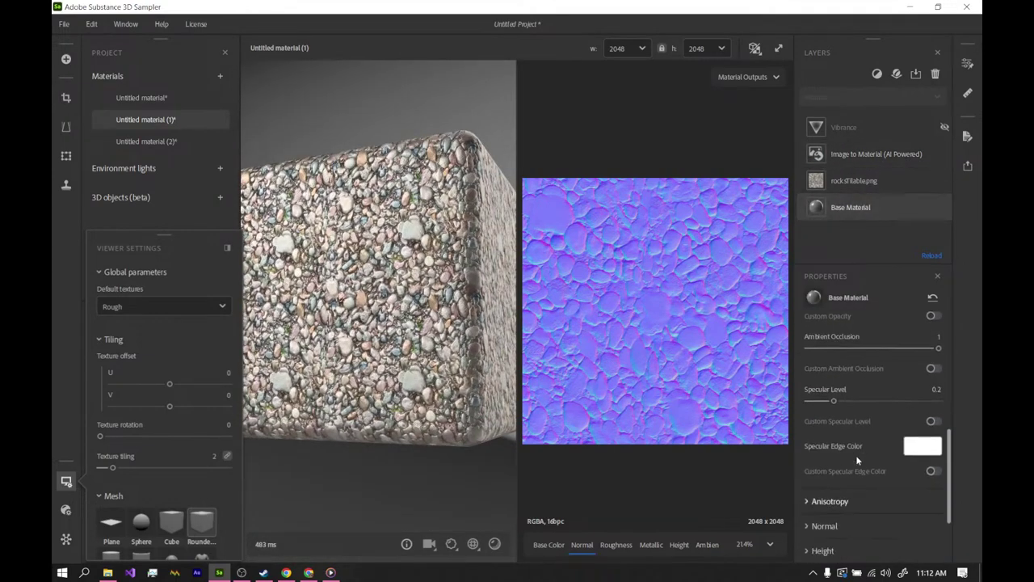
pyautogui.scroll(5, 859, 425)
pyautogui.scroll(-1, 850, 487)
pyautogui.moveTo(934, 504); pyautogui.dragTo(807, 503)
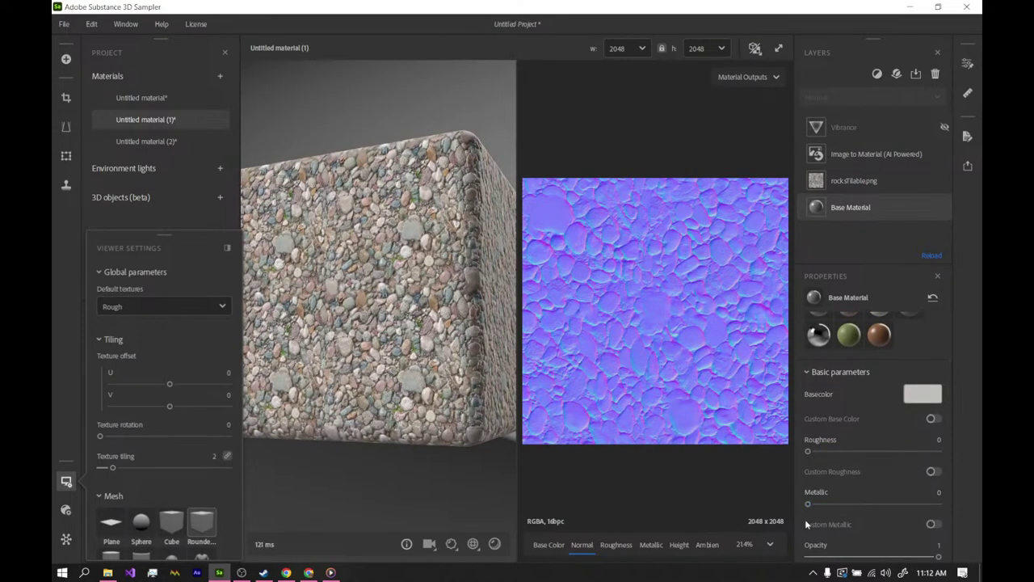
# Step: Test the Metallic and Roughness sliders, leaving both at 0, and inspect the cube in perspective
pyautogui.moveTo(255, 356); pyautogui.dragTo(332, 307)
pyautogui.scroll(5, 339, 307)
pyautogui.moveTo(807, 503); pyautogui.dragTo(729, 523)
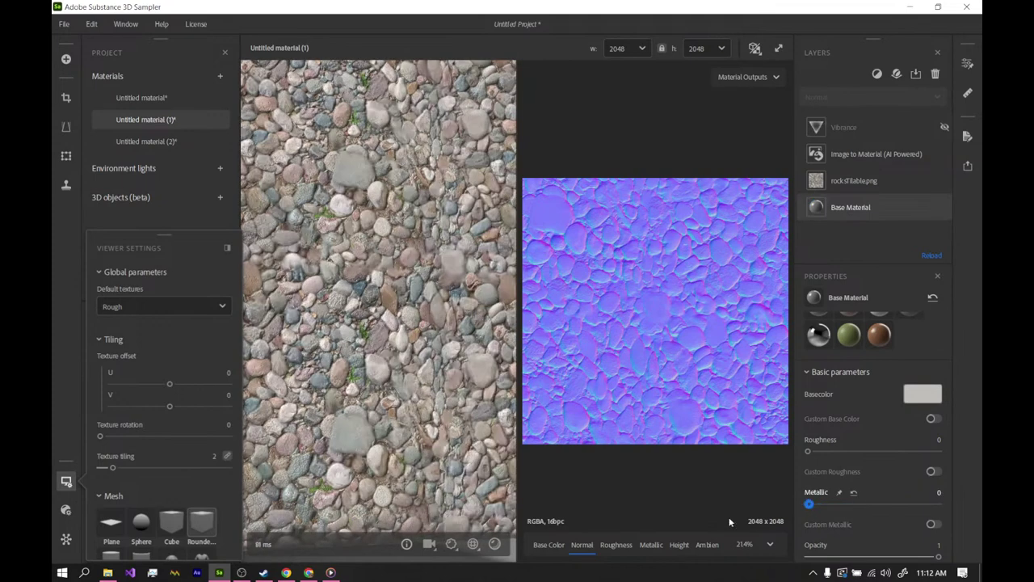
pyautogui.moveTo(807, 451); pyautogui.dragTo(776, 471)
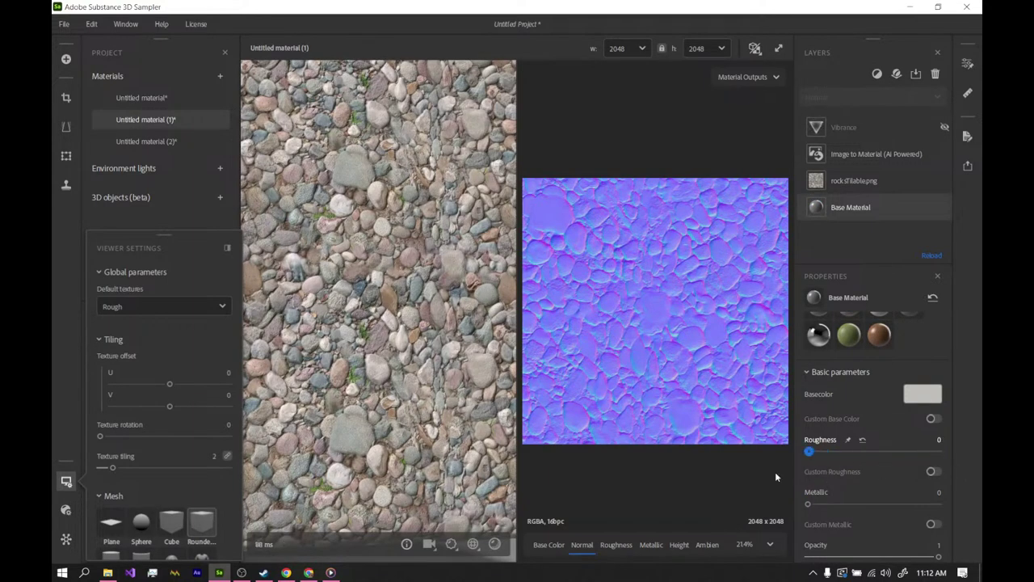
pyautogui.scroll(-5, 831, 463)
pyautogui.scroll(8, 831, 463)
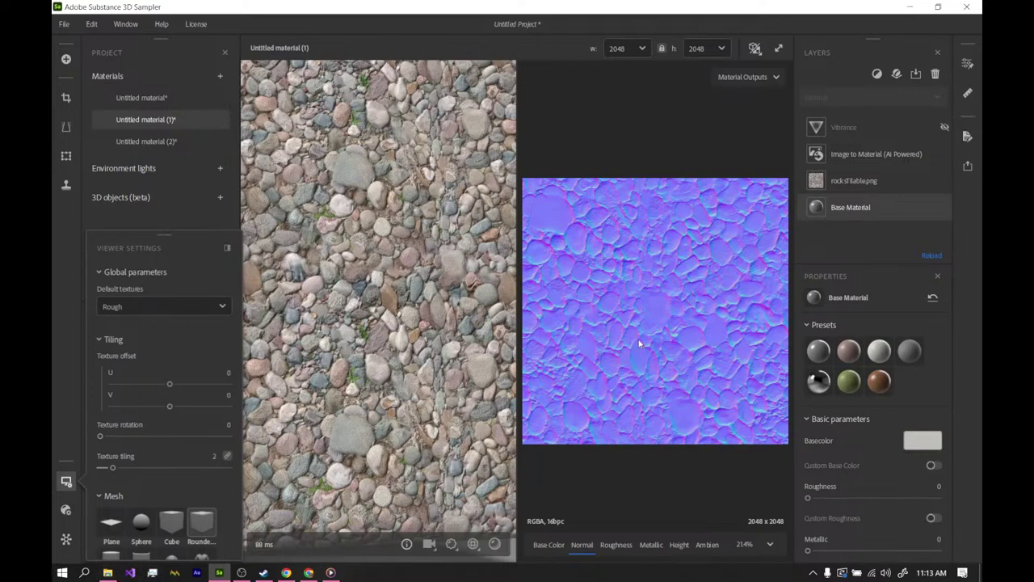
pyautogui.moveTo(402, 195); pyautogui.dragTo(400, 289)
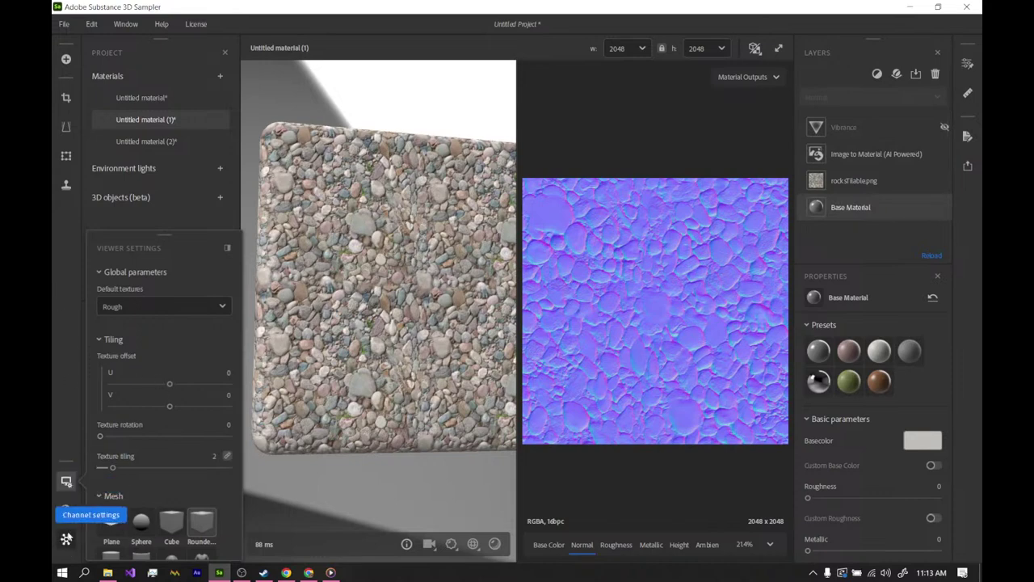
# Step: Add an Atlas Scatter filter layer by searching 'at' in the filter list
pyautogui.scroll(-3, 162, 387)
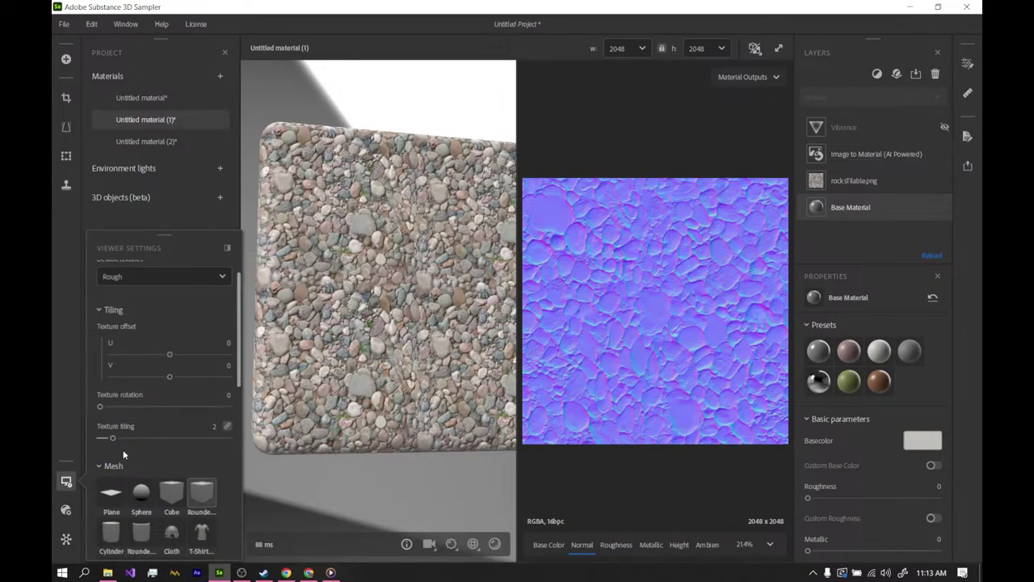
pyautogui.click(876, 74)
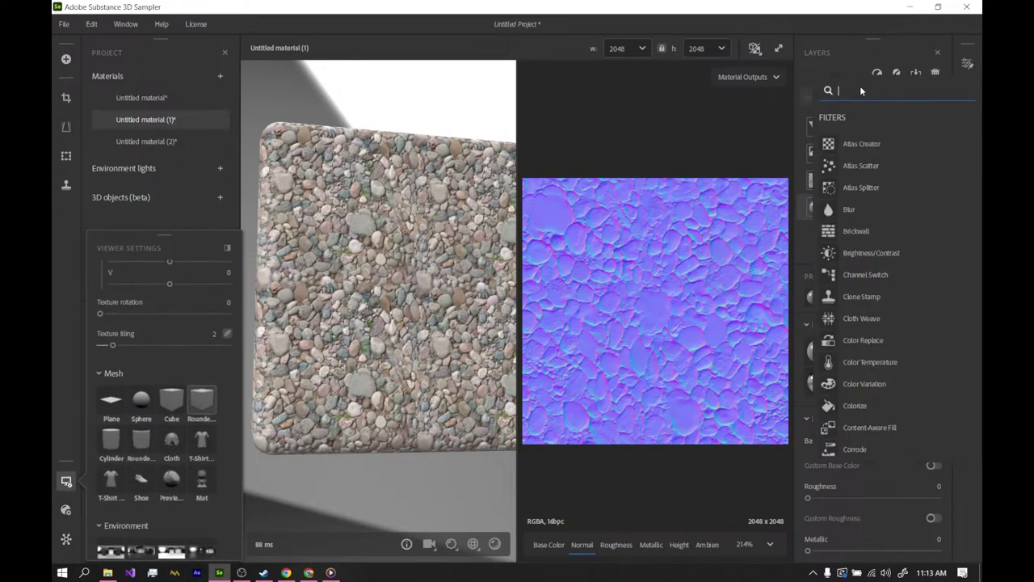
pyautogui.write('at')
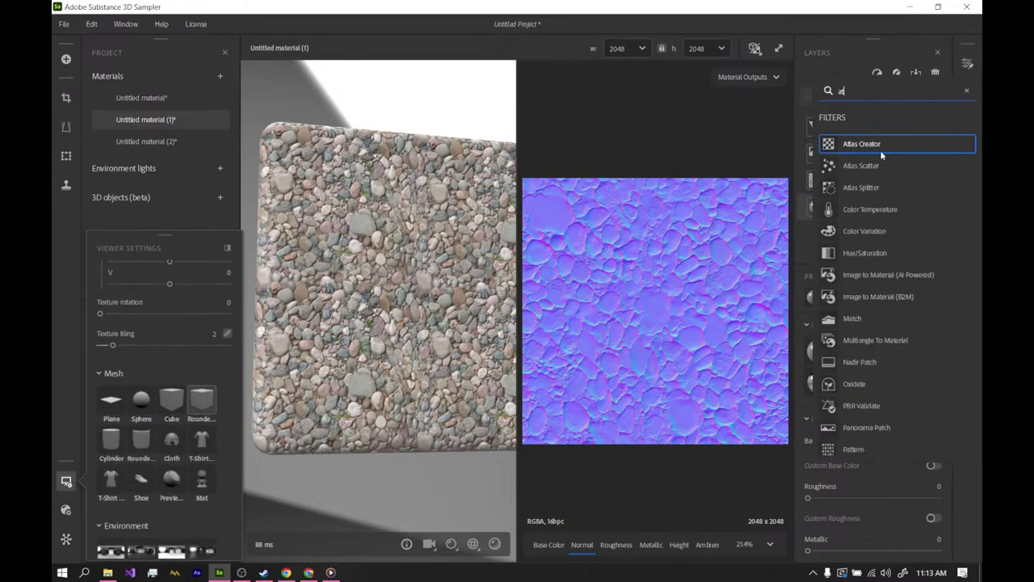
pyautogui.click(864, 168)
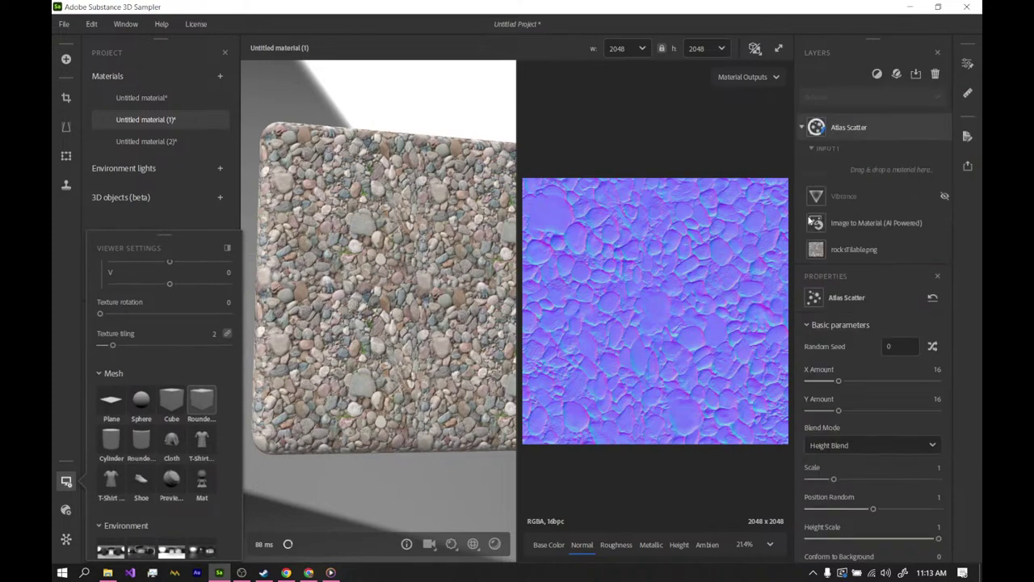
# Step: Look through the Shader and Viewer settings panels
pyautogui.scroll(-1, 149, 434)
pyautogui.scroll(-3, 149, 434)
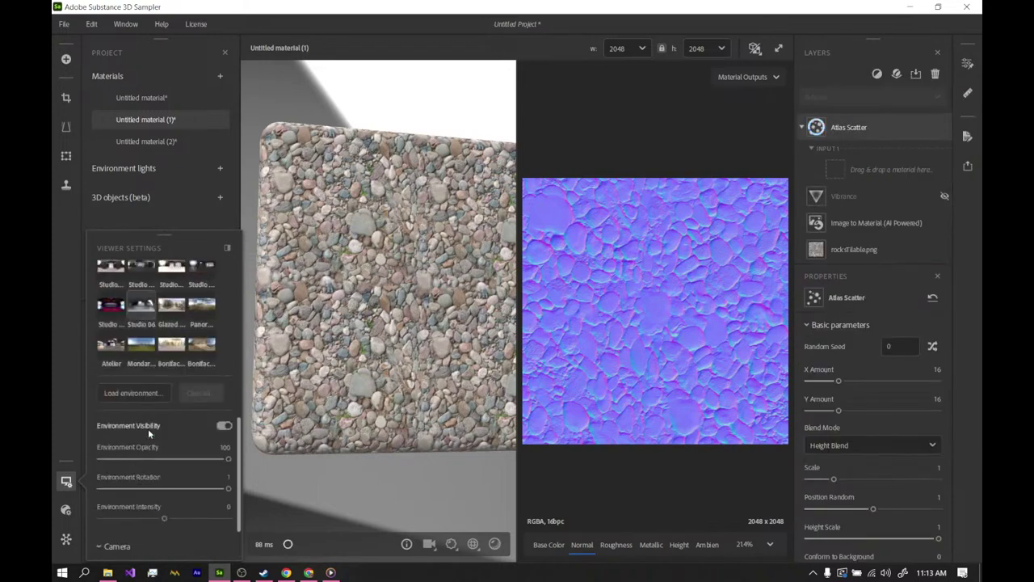
pyautogui.click(67, 509)
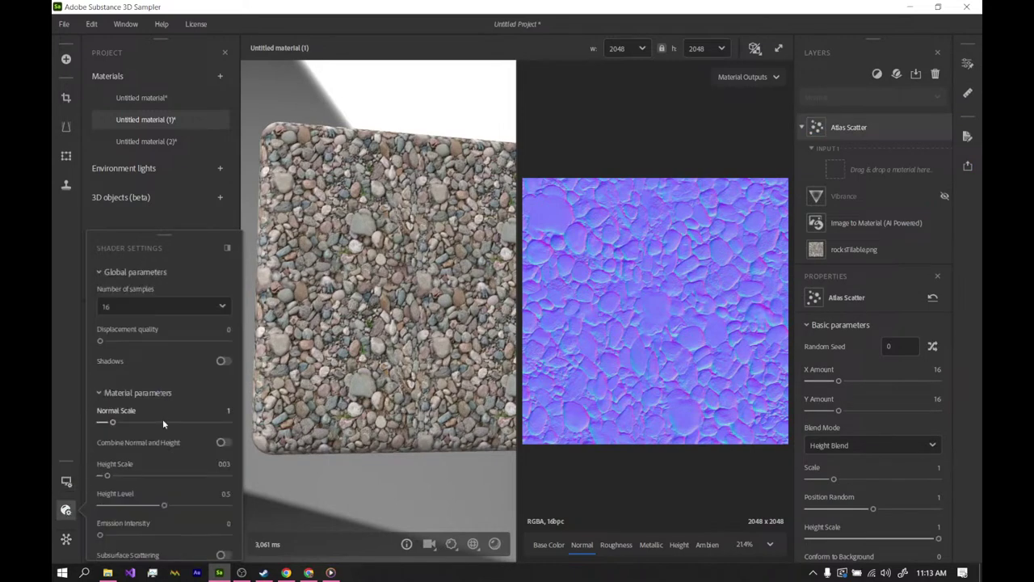
pyautogui.click(66, 480)
pyautogui.scroll(-5, 162, 408)
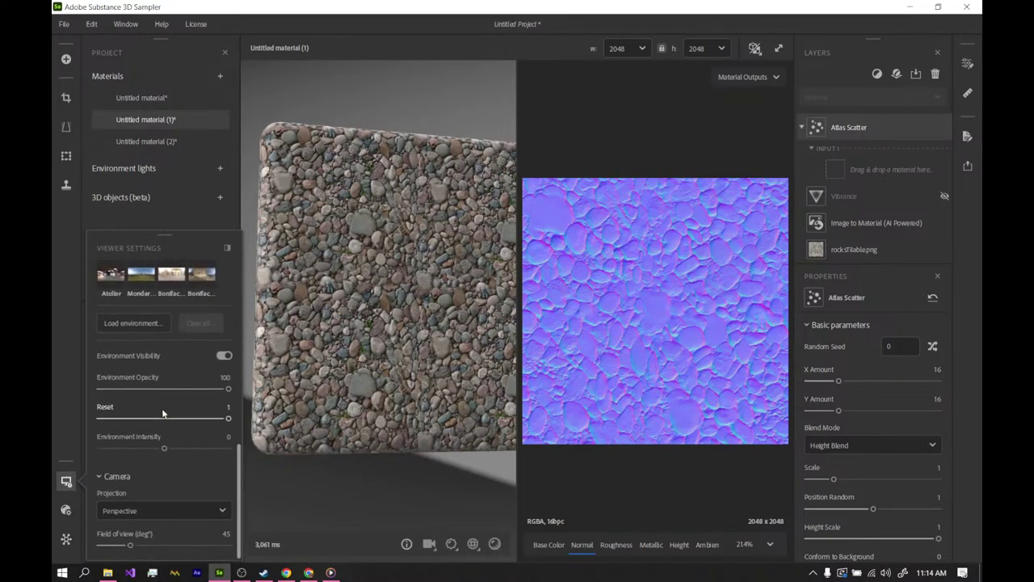
pyautogui.scroll(5, 160, 486)
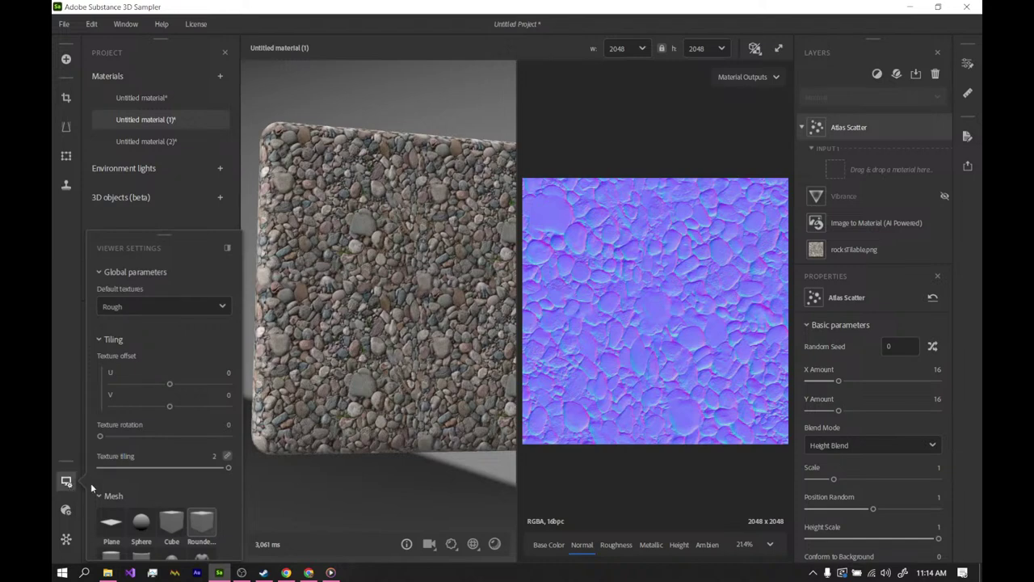
pyautogui.scroll(-5, 108, 472)
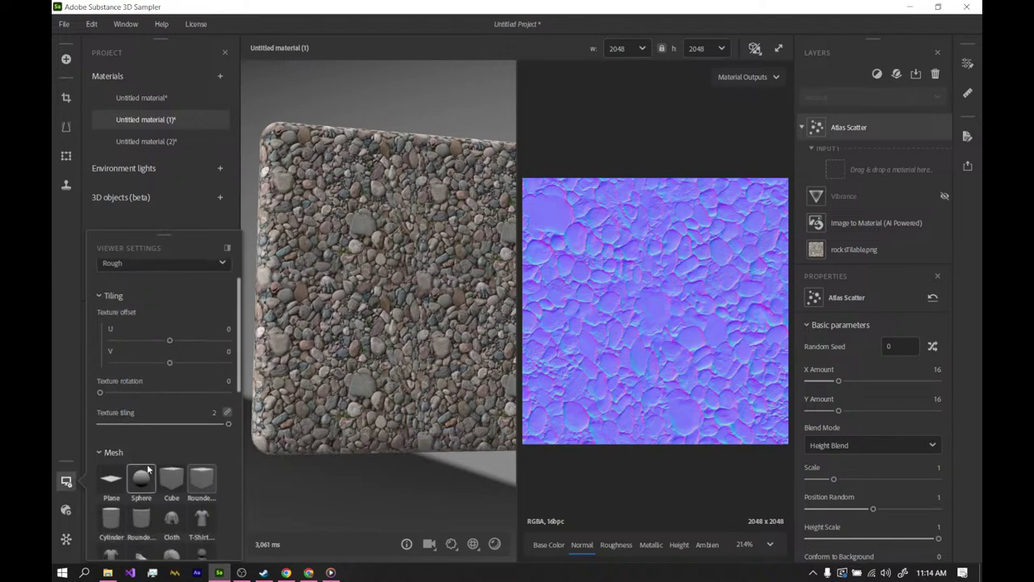
pyautogui.scroll(-3, 108, 476)
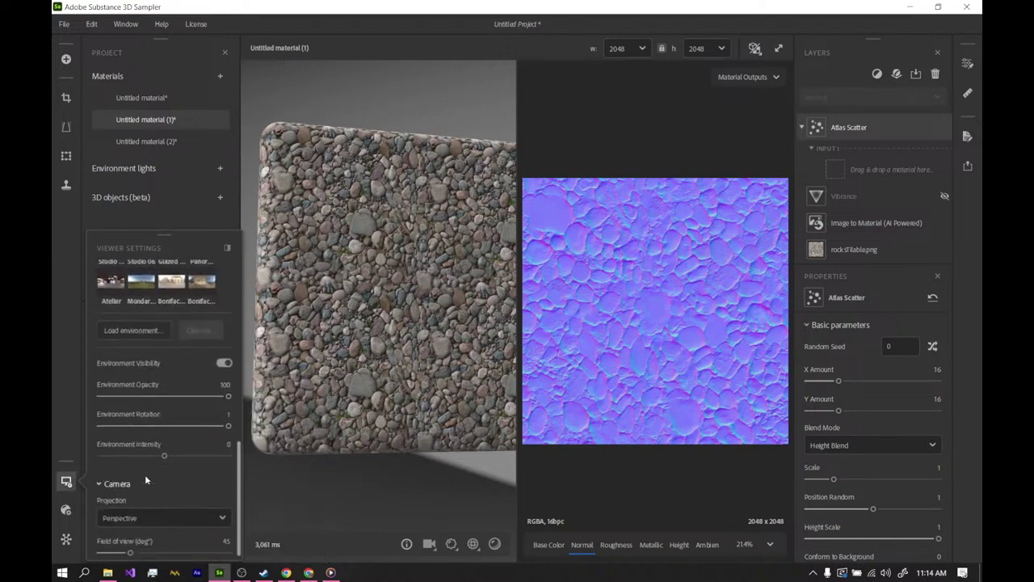
# Step: Review the Shader and Channel settings, then switch the side panel to the asset library
pyautogui.click(72, 505)
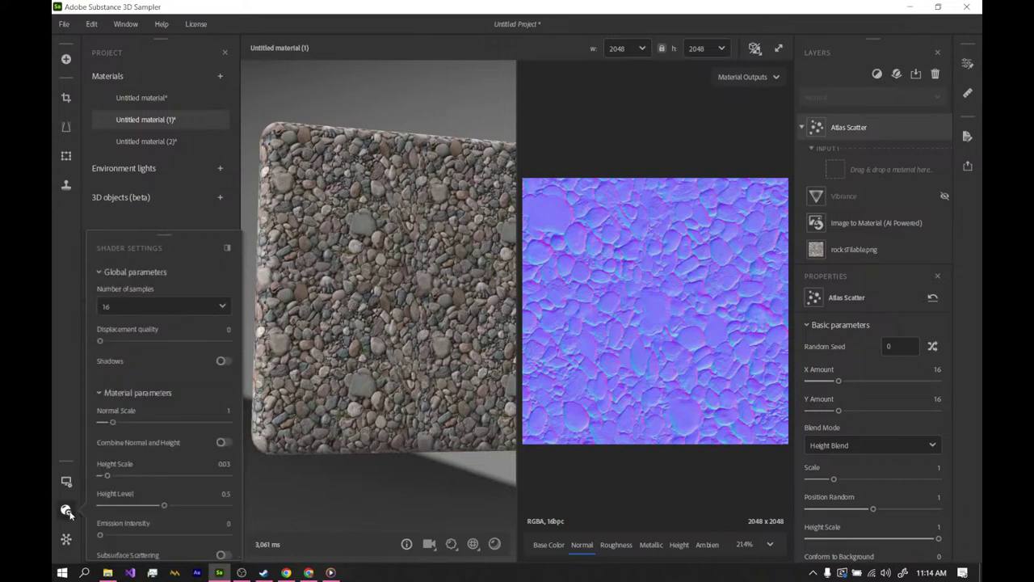
pyautogui.scroll(-3, 141, 407)
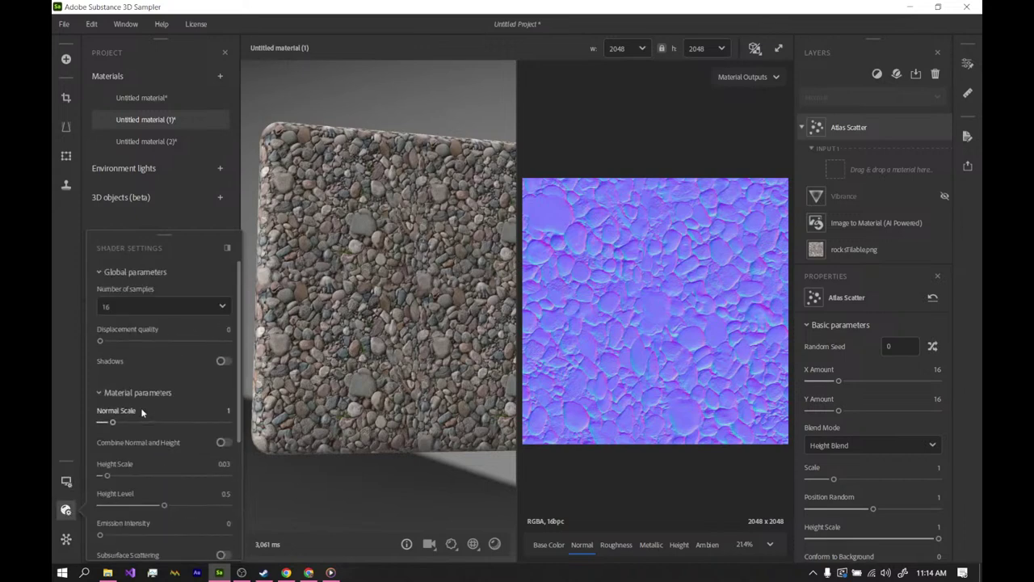
pyautogui.click(68, 548)
pyautogui.scroll(-5, 120, 474)
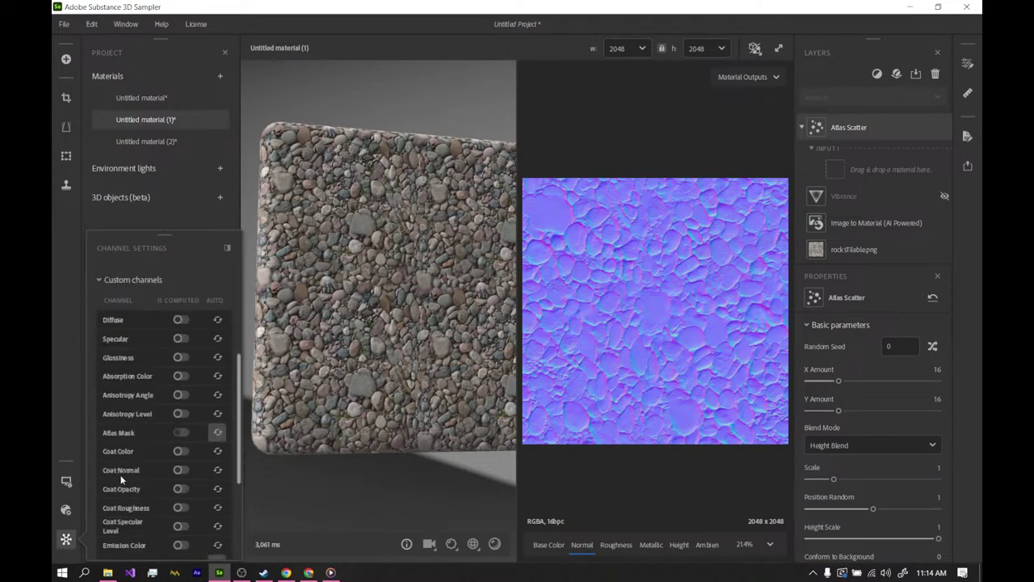
pyautogui.click(68, 481)
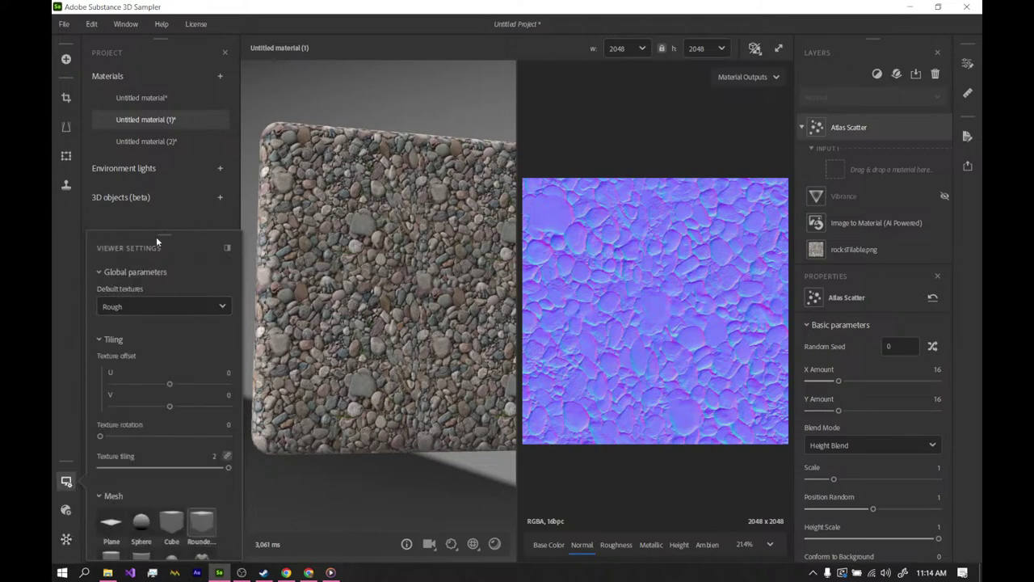
pyautogui.click(67, 485)
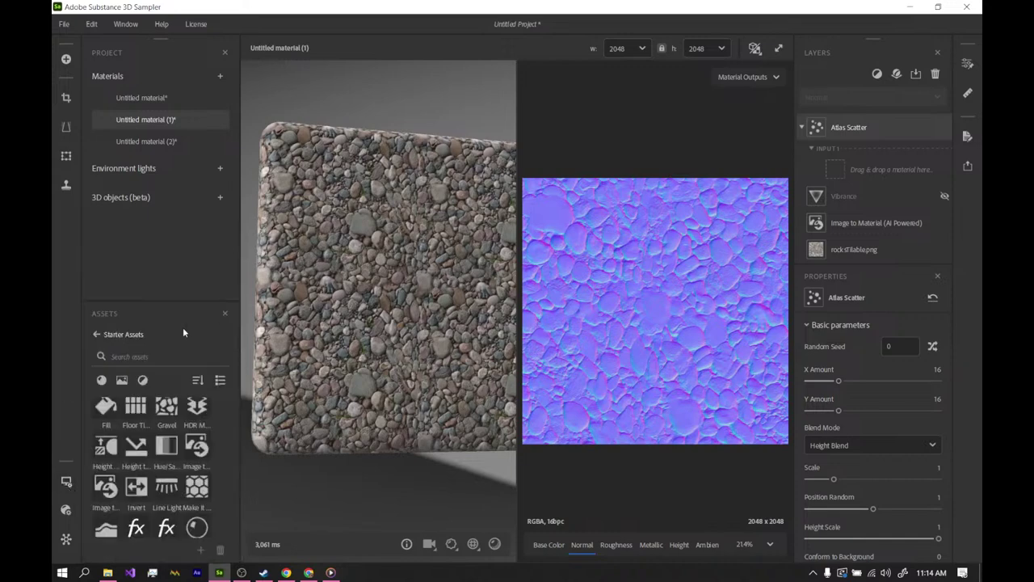
# Step: Filter assets to materials, clear the search, and browse the Starter Assets material library
pyautogui.click(97, 334)
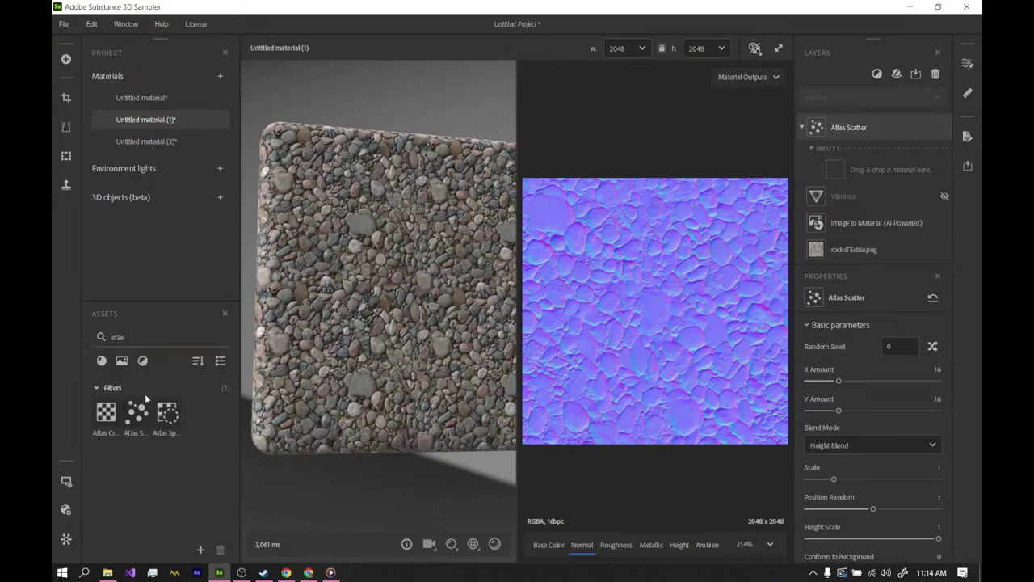
pyautogui.write('s')
pyautogui.click(101, 361)
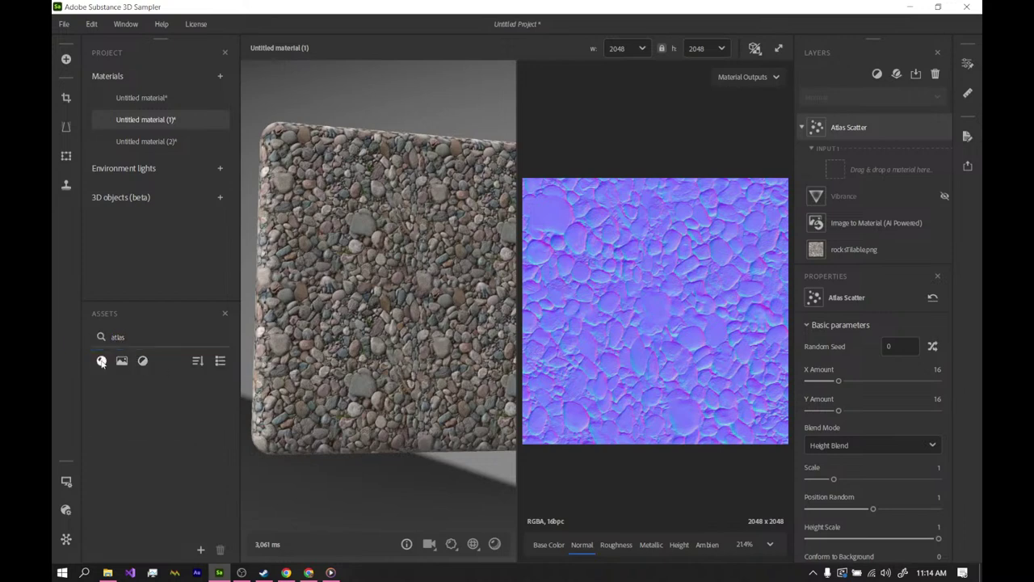
pyautogui.doubleClick(118, 337)
pyautogui.press('BackSpace')
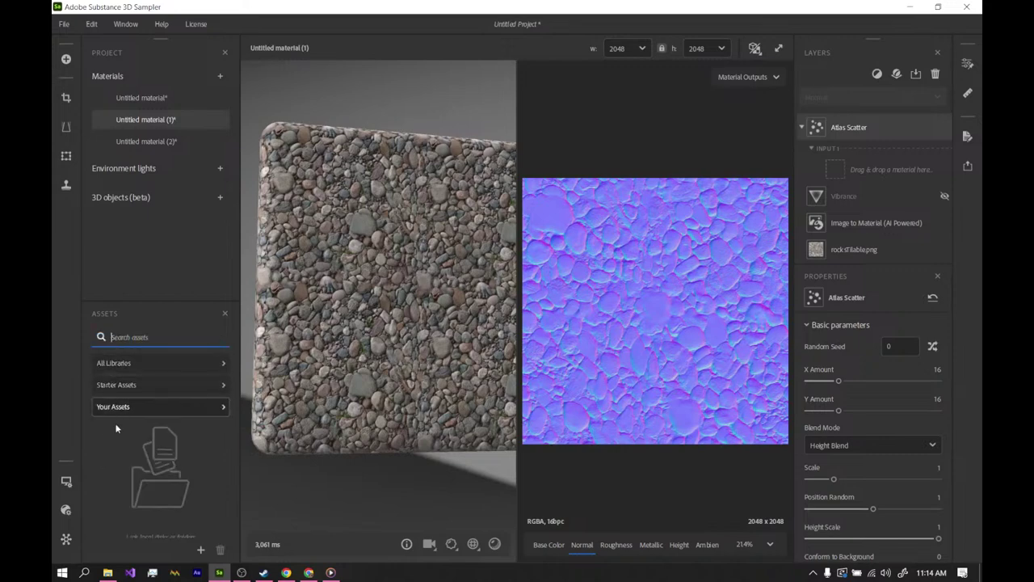
pyautogui.click(134, 385)
# Step: Plug Linden Autumn Leaves into the Atlas Scatter input slot
pyautogui.scroll(-5, 153, 448)
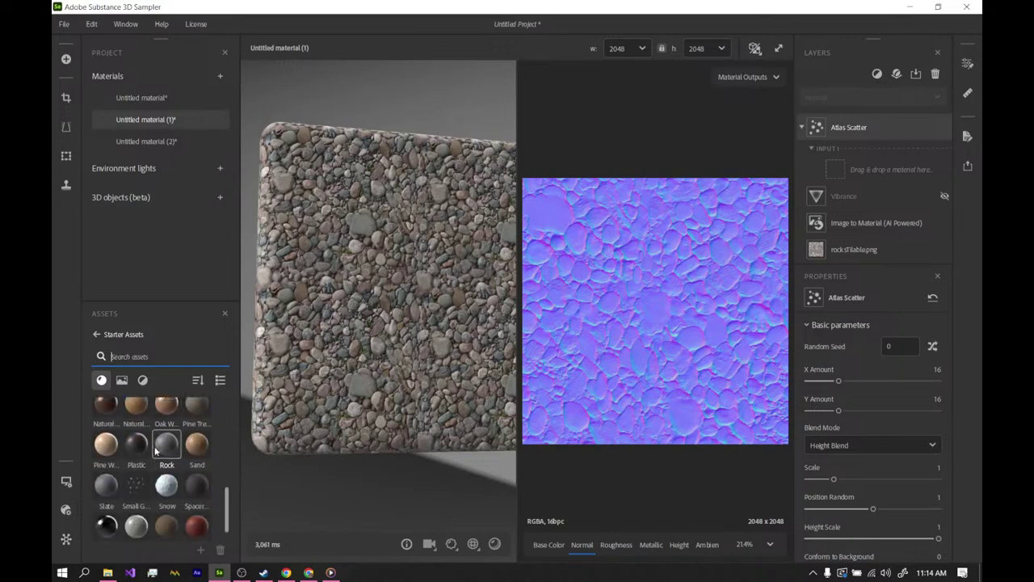
pyautogui.moveTo(169, 510)
pyautogui.scroll(-1, 167, 510)
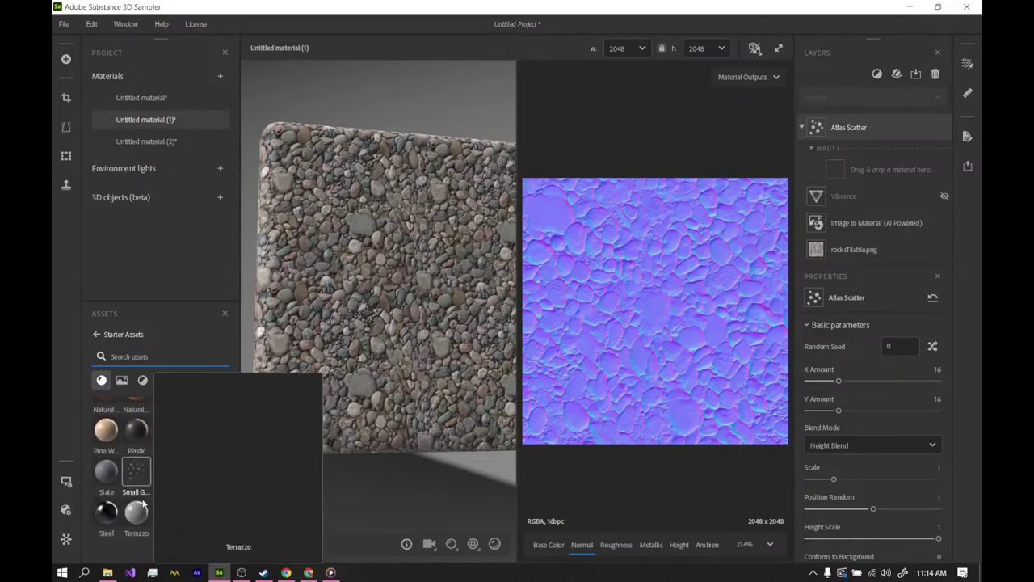
pyautogui.scroll(1, 152, 514)
pyautogui.scroll(2, 164, 452)
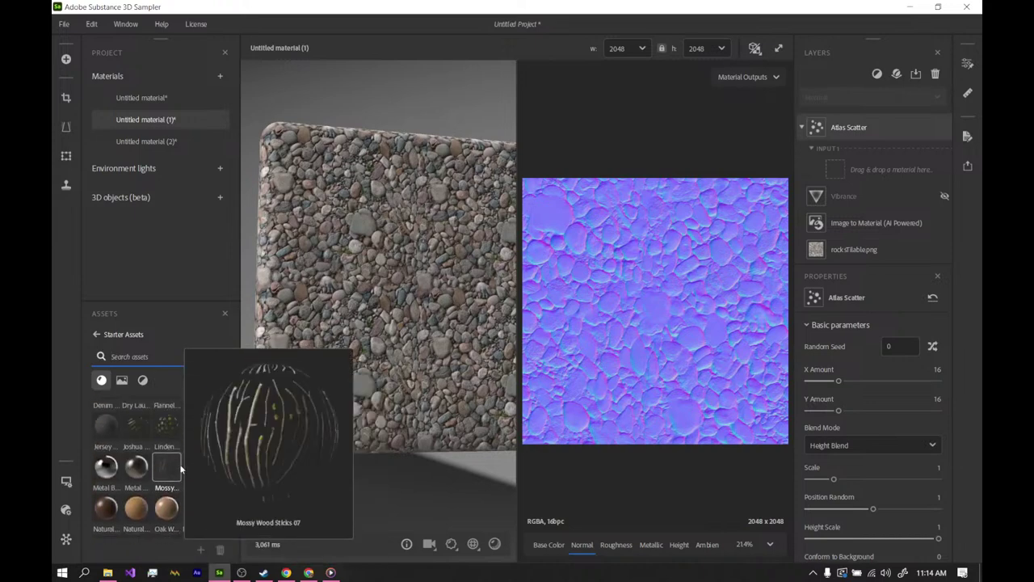
pyautogui.moveTo(159, 442)
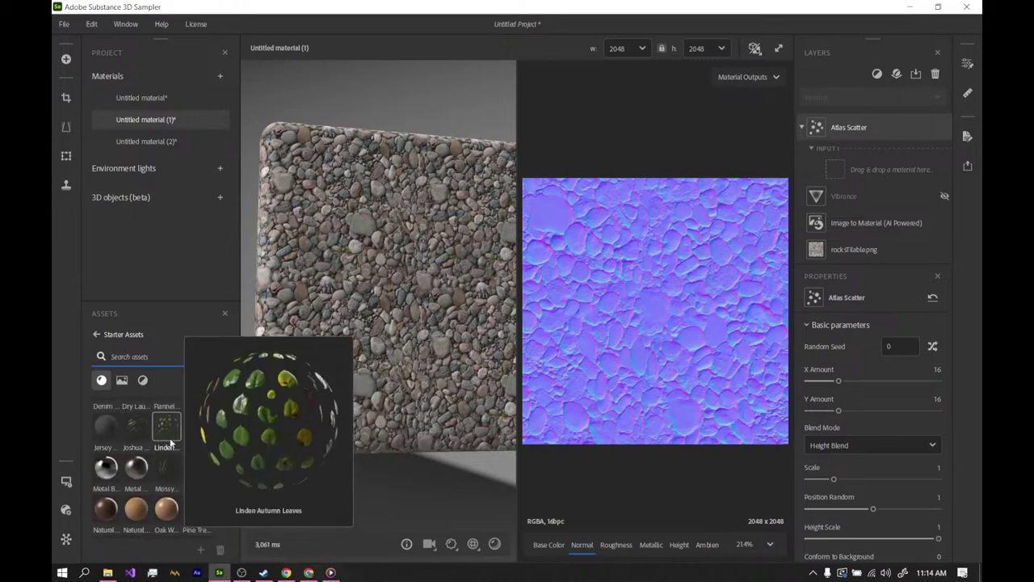
pyautogui.moveTo(166, 430); pyautogui.dragTo(847, 170)
pyautogui.click(847, 170)
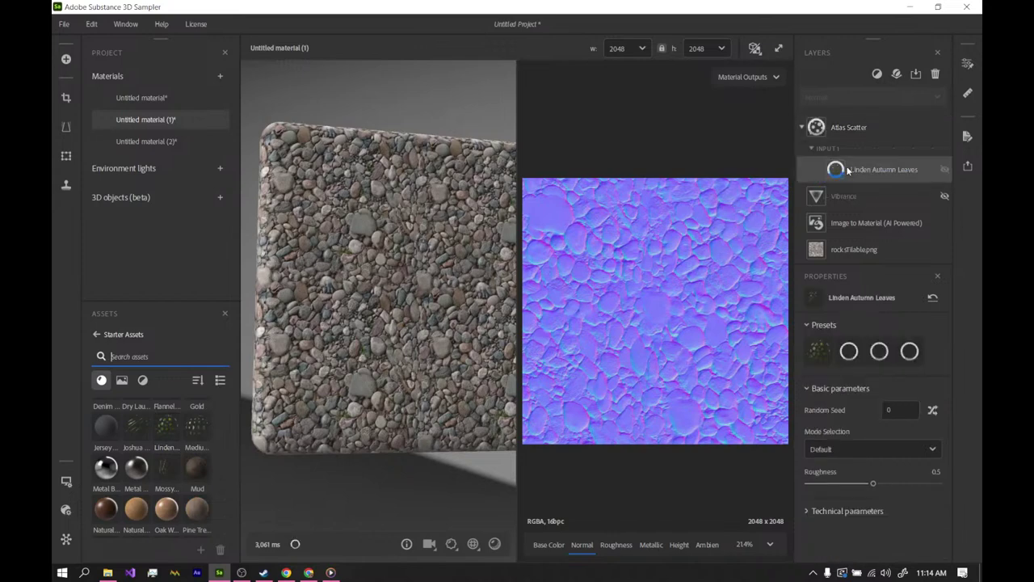
# Step: Set the Atlas Scatter layer's X Amount to 17 and Y Amount to 32
pyautogui.scroll(5, 251, 411)
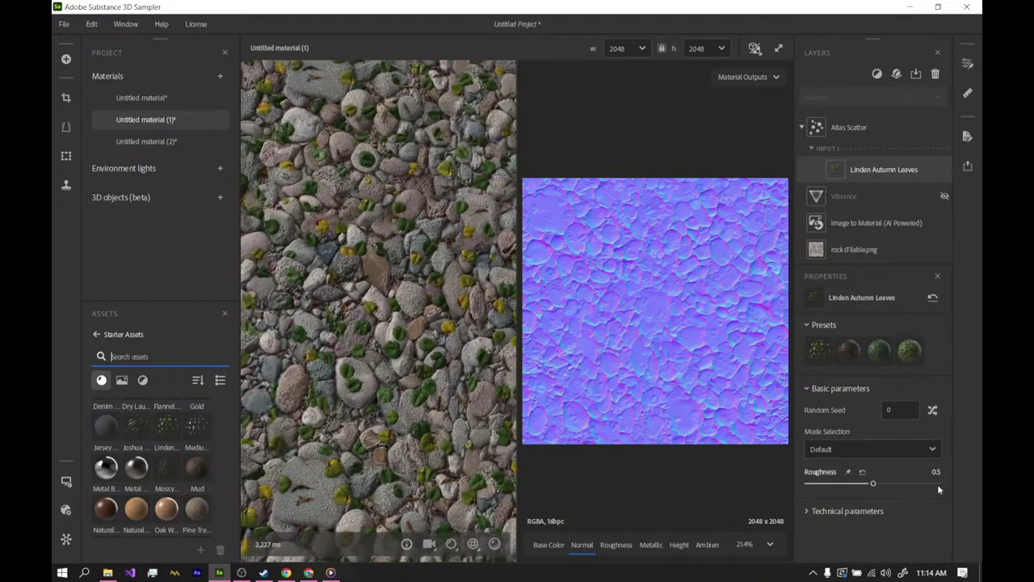
pyautogui.click(869, 127)
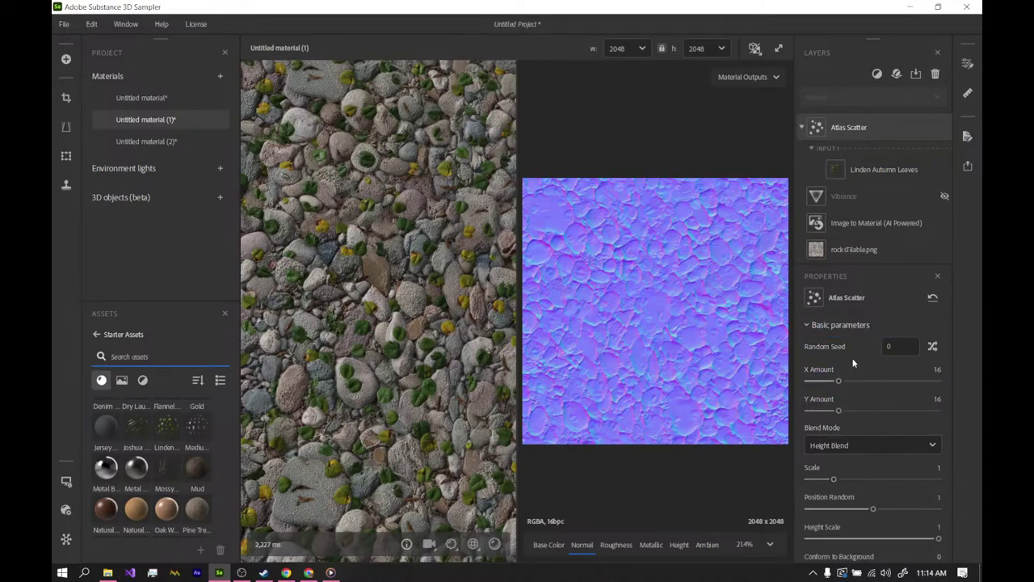
pyautogui.moveTo(838, 380); pyautogui.dragTo(872, 412)
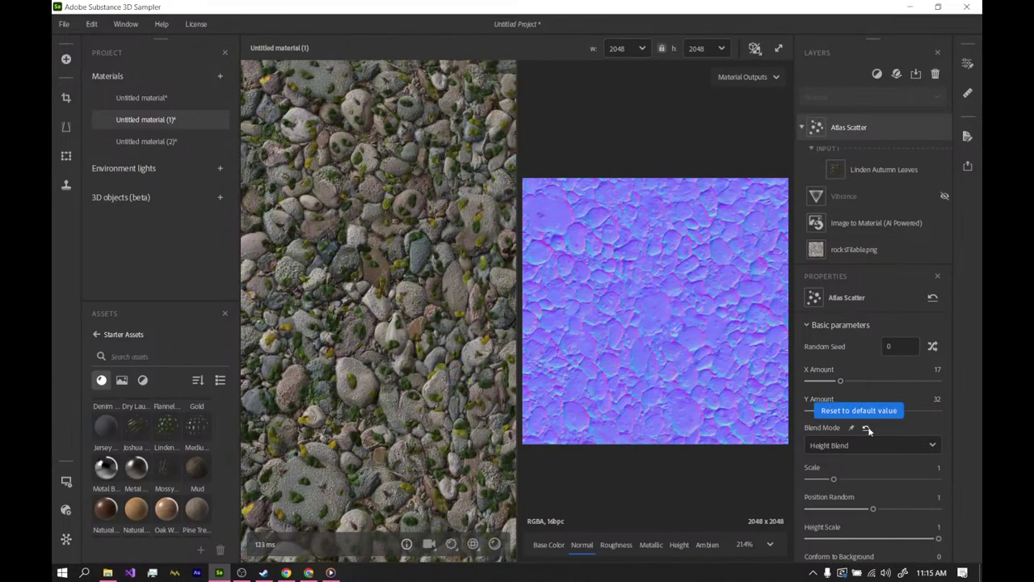
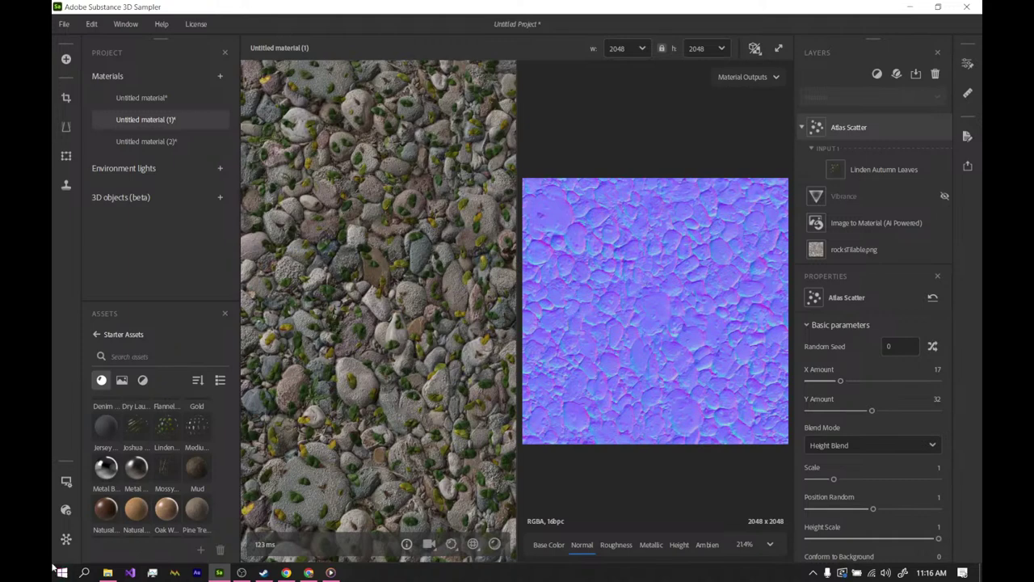
# Step: Look through the questions 285 5 folder and the asset search field, then close the Start menu
pyautogui.click(107, 572)
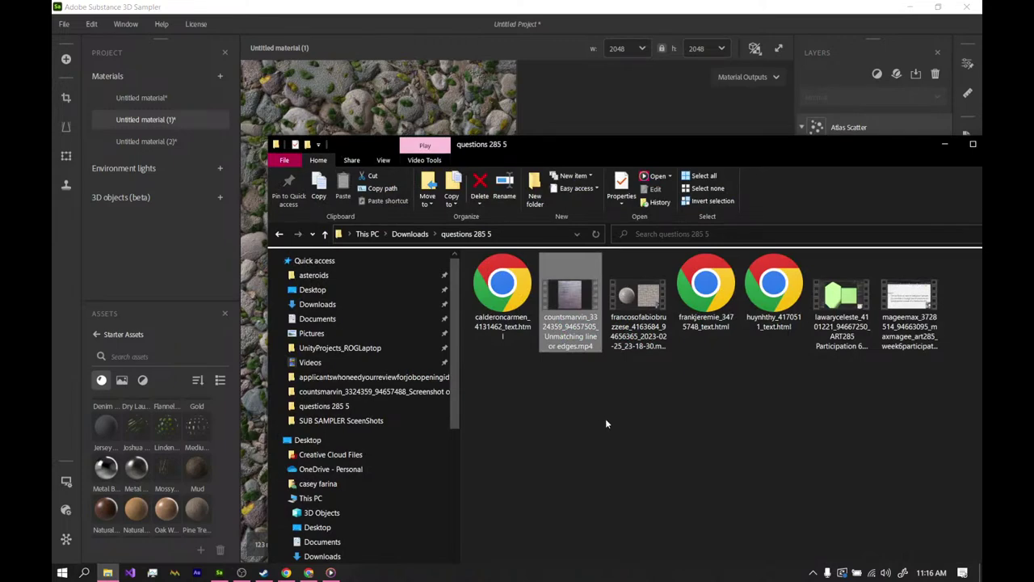
pyautogui.click(943, 148)
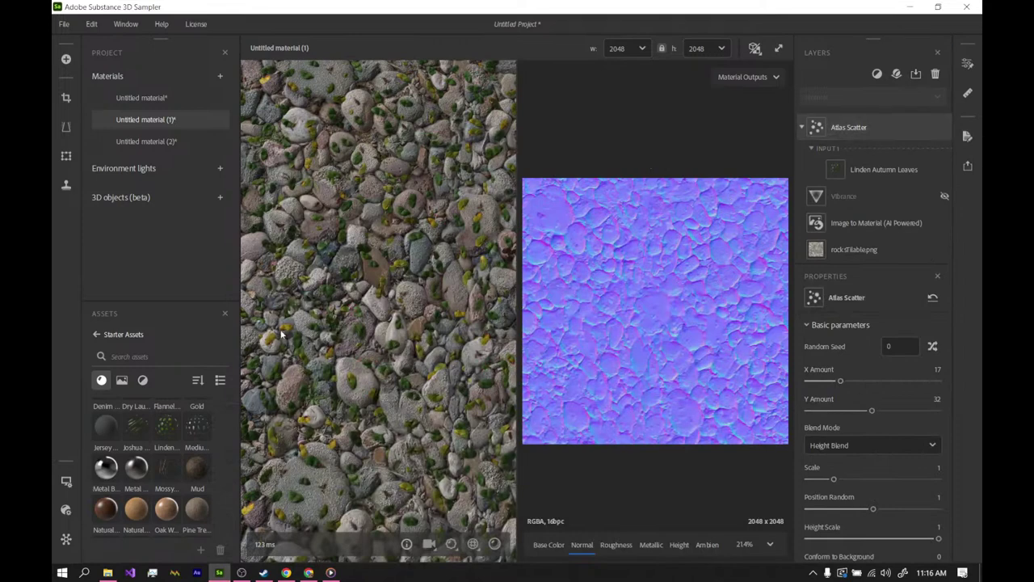
pyautogui.moveTo(167, 454)
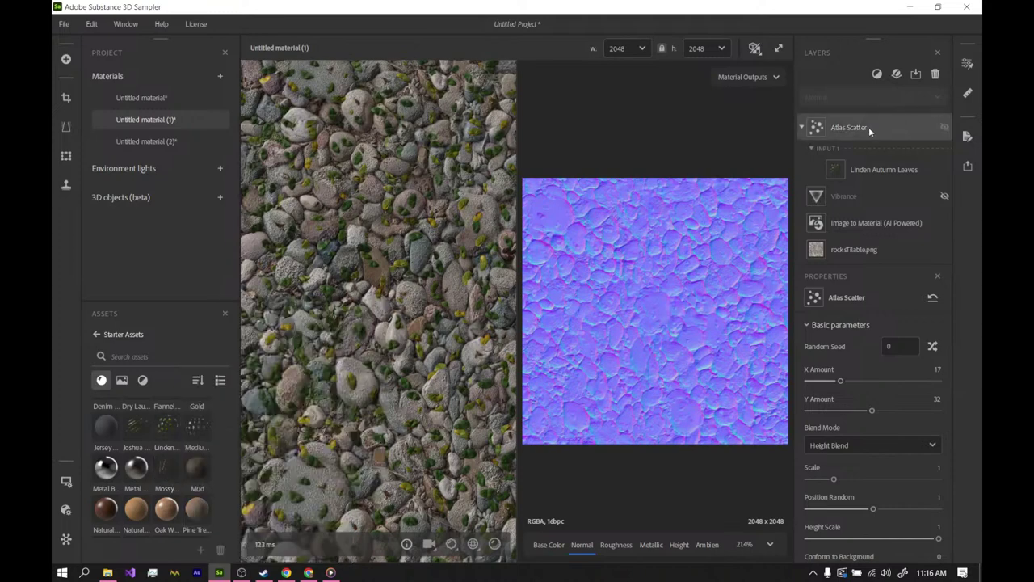
pyautogui.click(131, 358)
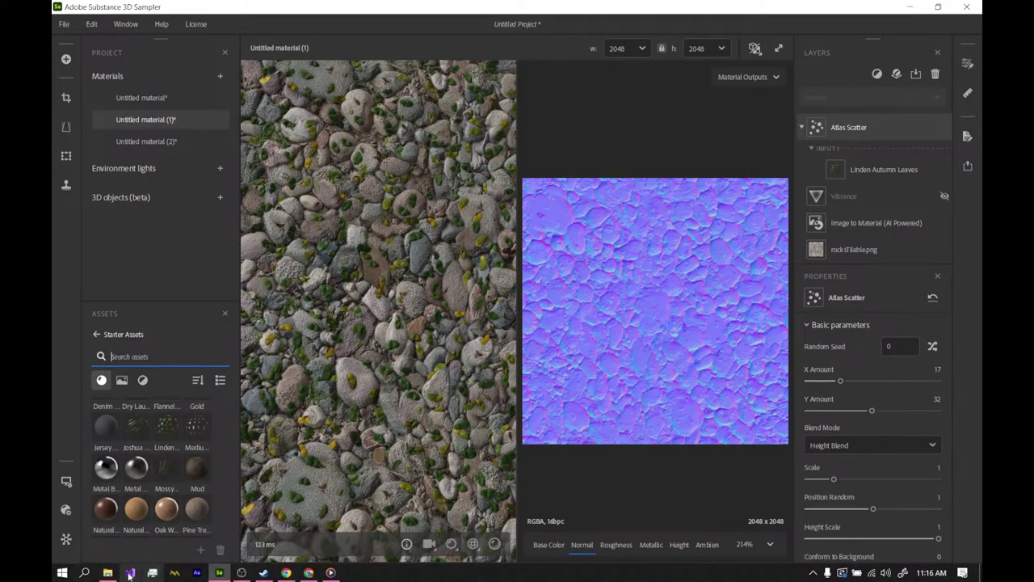
pyautogui.click(62, 574)
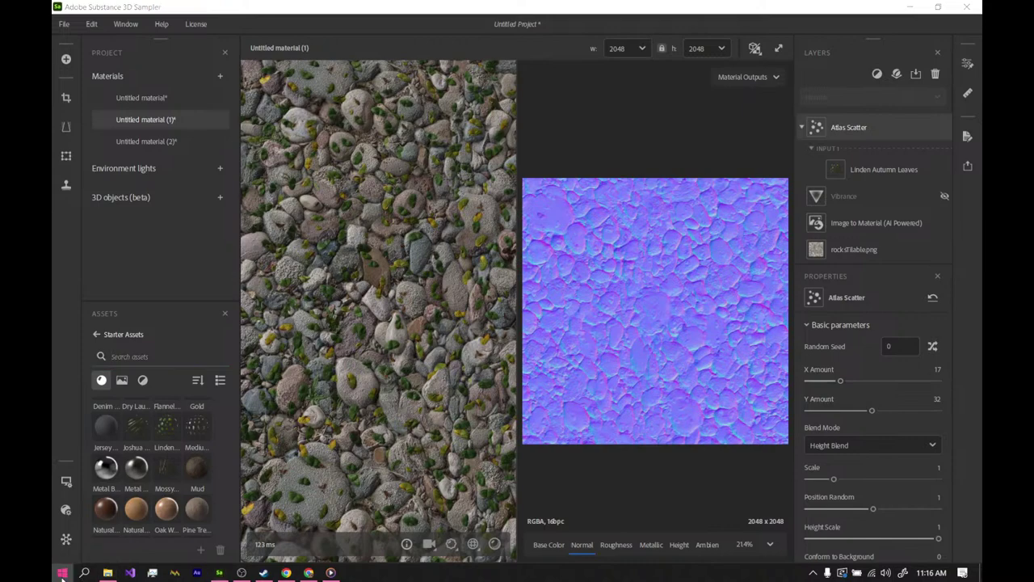
pyautogui.press('Escape')
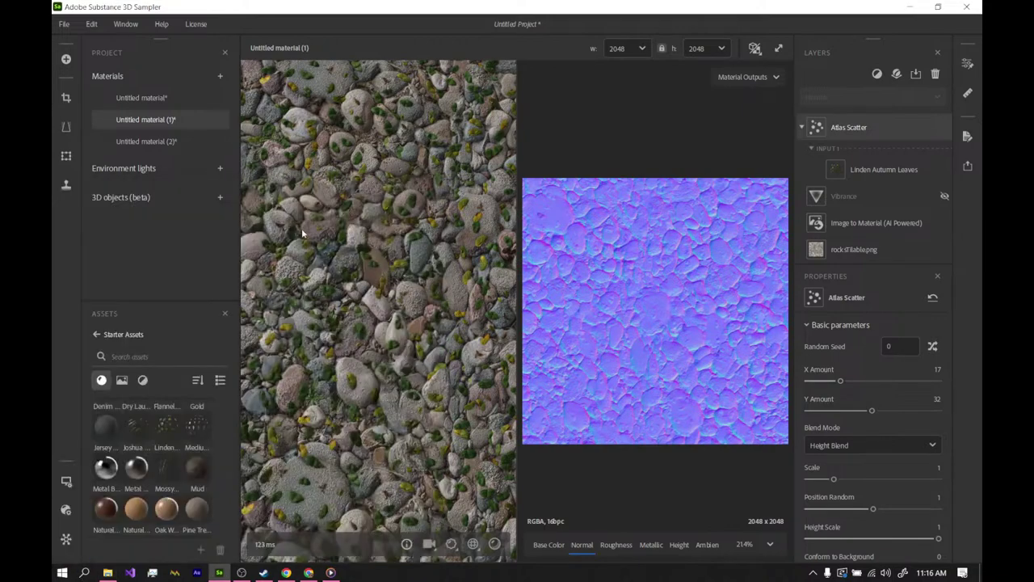
pyautogui.moveTo(170, 439)
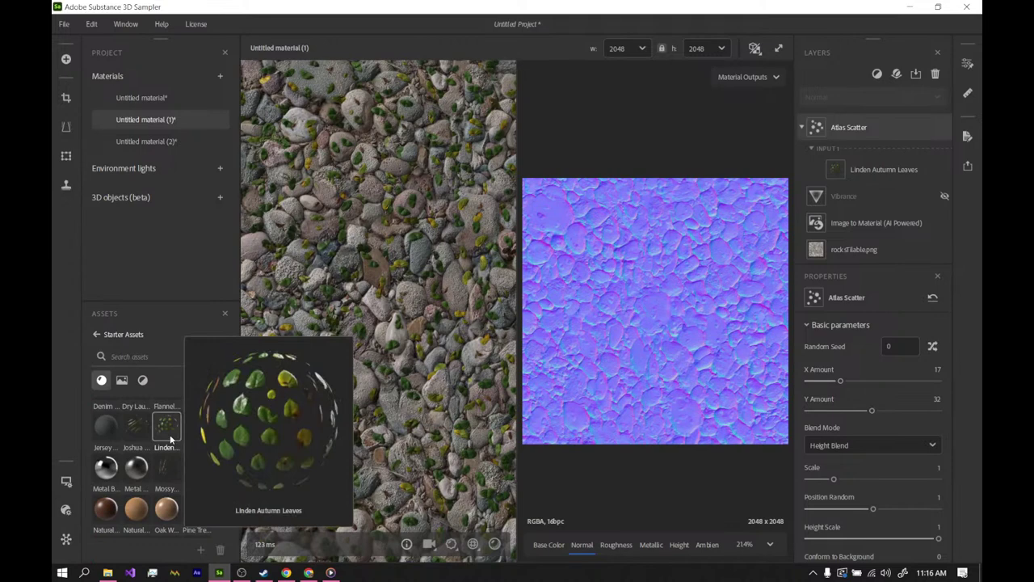
# Step: Drop Linden Autumn Leaves into the Atlas Scatter input and apply its Yellowing Leaves preset
pyautogui.moveTo(170, 434); pyautogui.dragTo(890, 169)
pyautogui.click(889, 170)
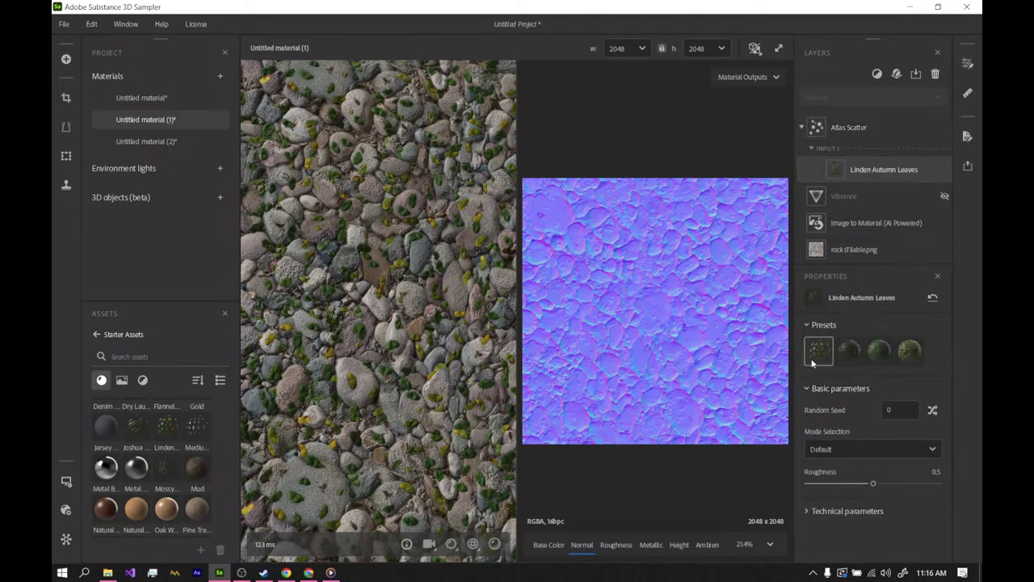
pyautogui.moveTo(856, 353)
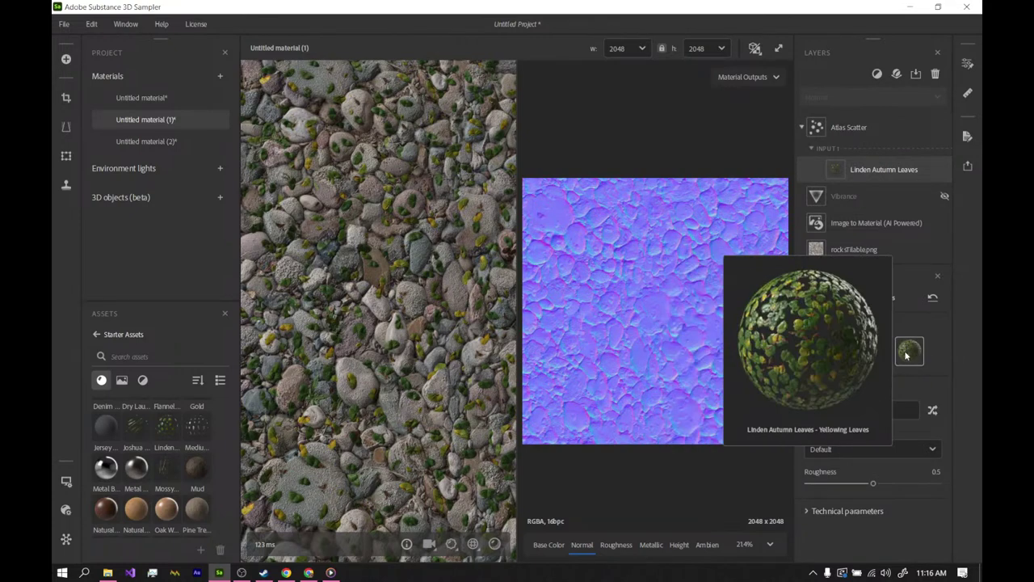
pyautogui.click(905, 355)
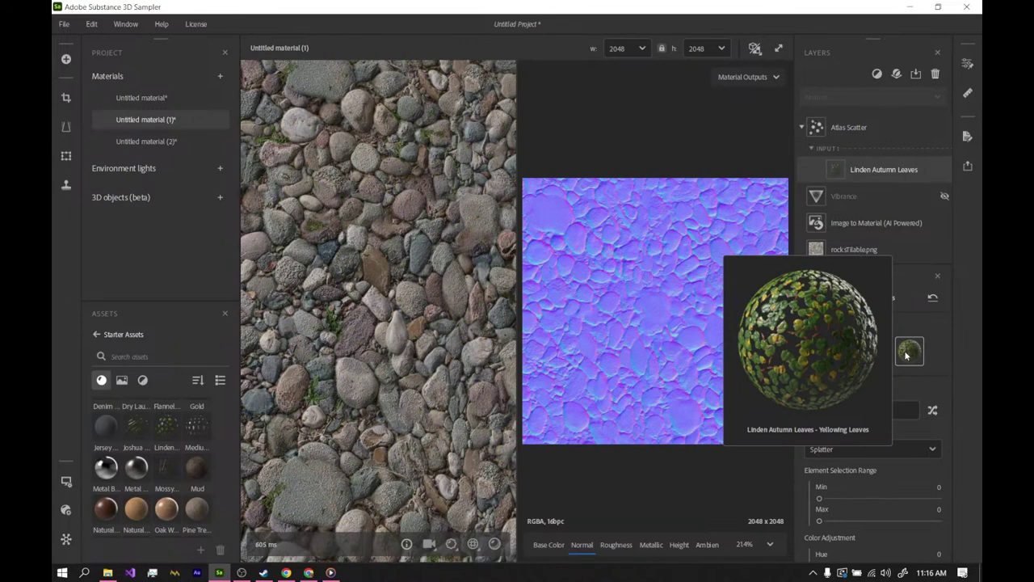
pyautogui.scroll(-3, 842, 408)
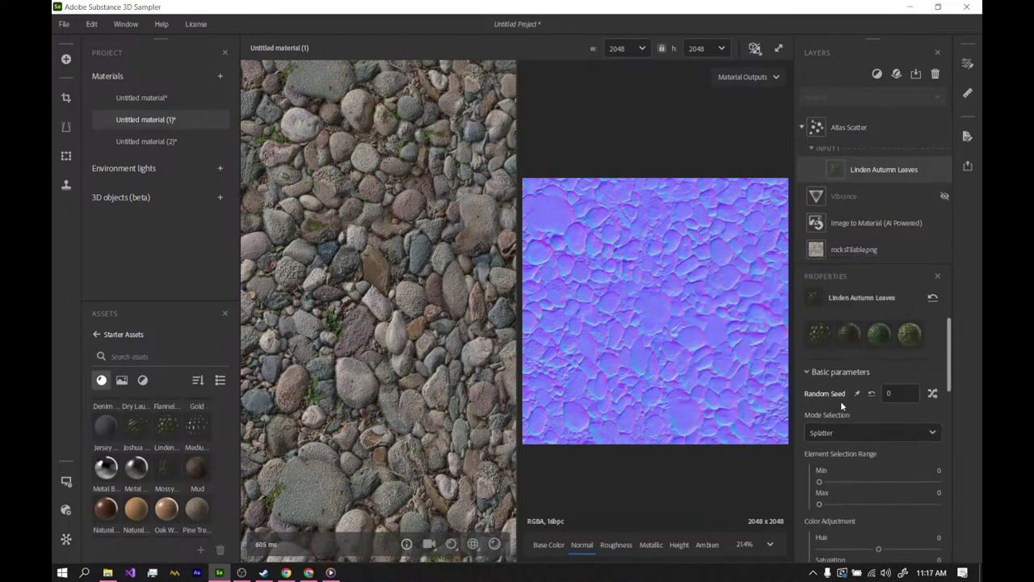
pyautogui.scroll(-1, 840, 400)
pyautogui.scroll(4, 840, 392)
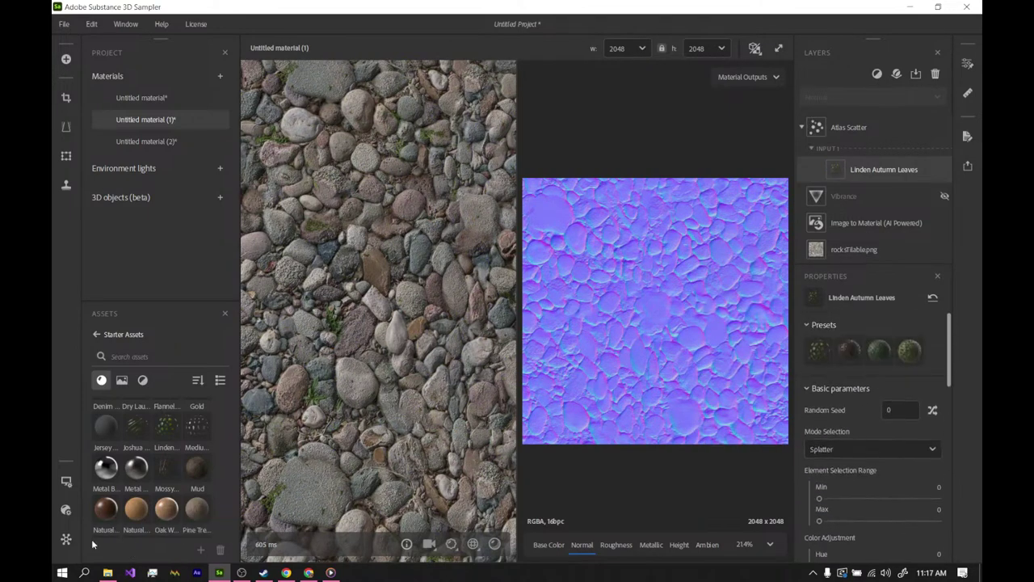
pyautogui.click(133, 355)
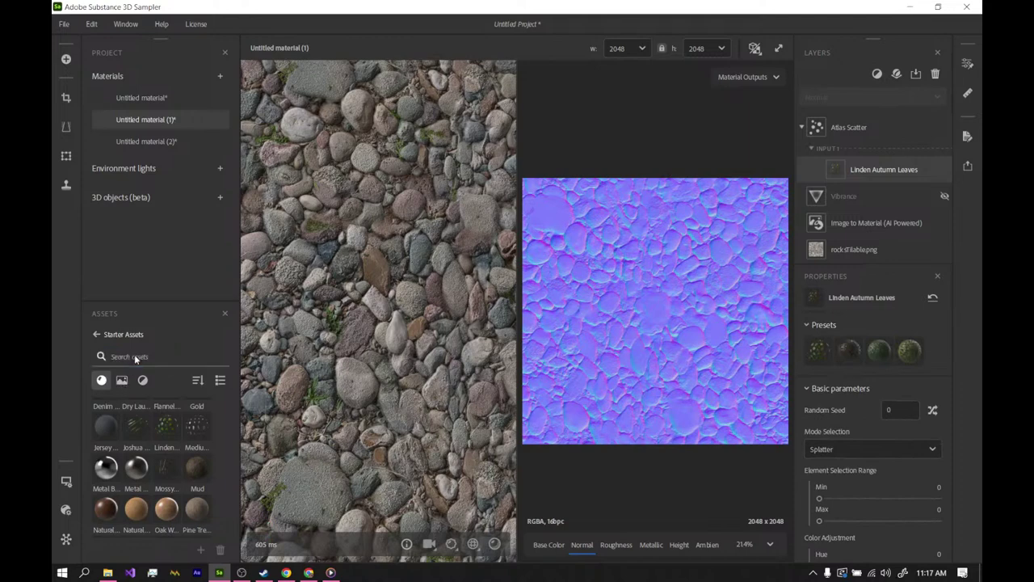
# Step: Search the filter list for 'a' and add an Atlas Creator layer, showing small leaf fragments
pyautogui.click(876, 74)
pyautogui.write('alas')
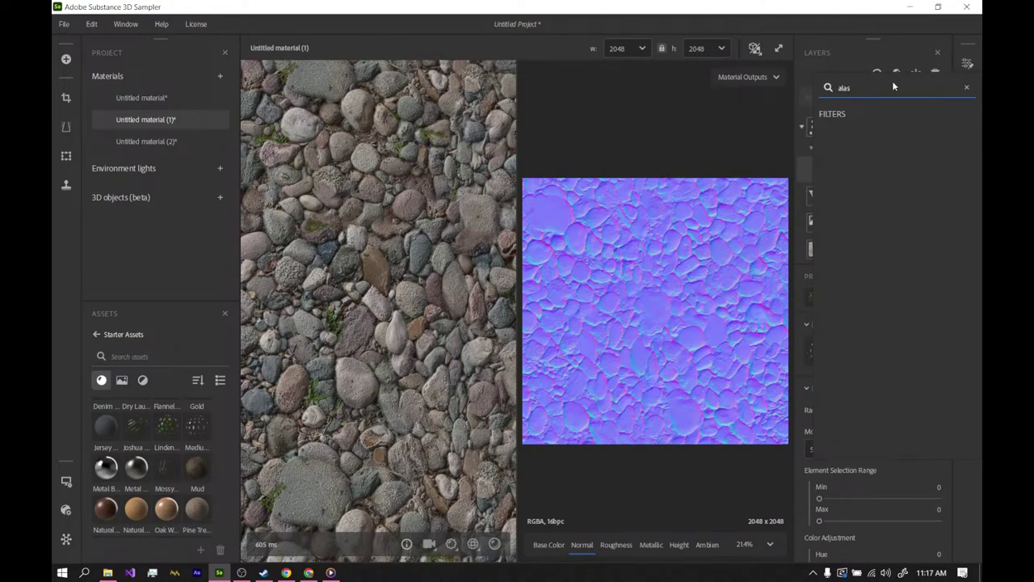
pyautogui.press('BackSpace')
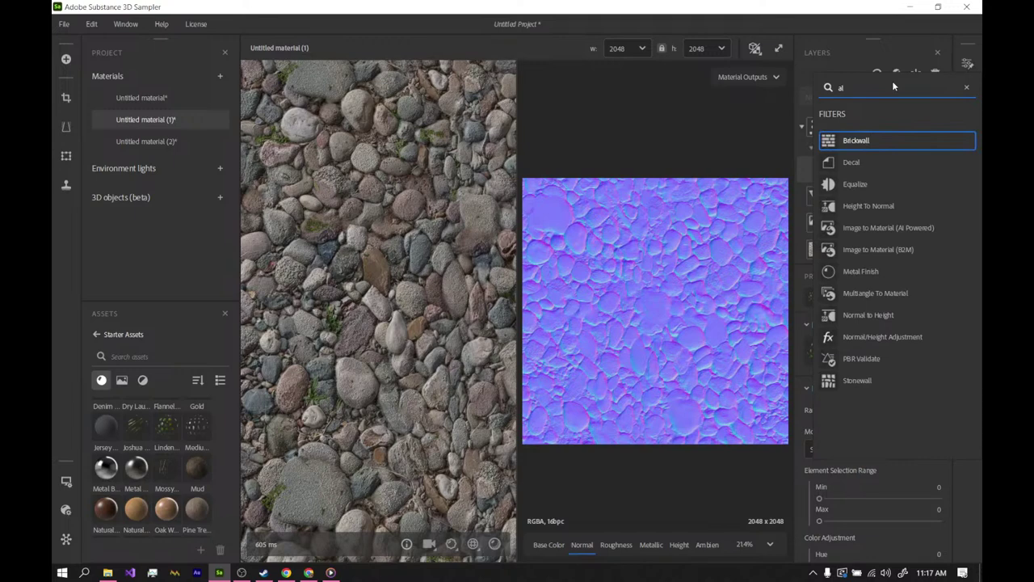
pyautogui.press('BackSpace')
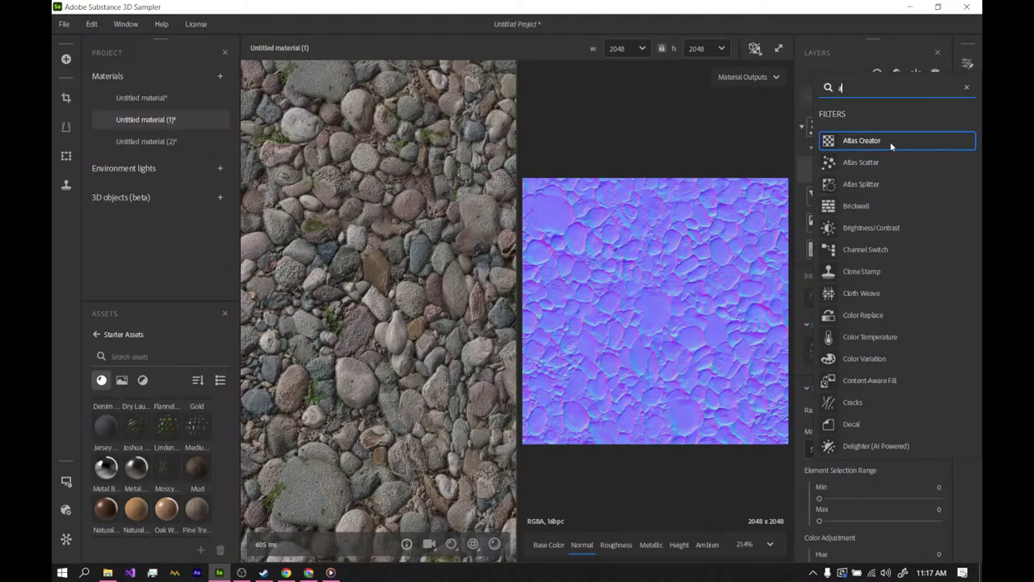
pyautogui.click(890, 142)
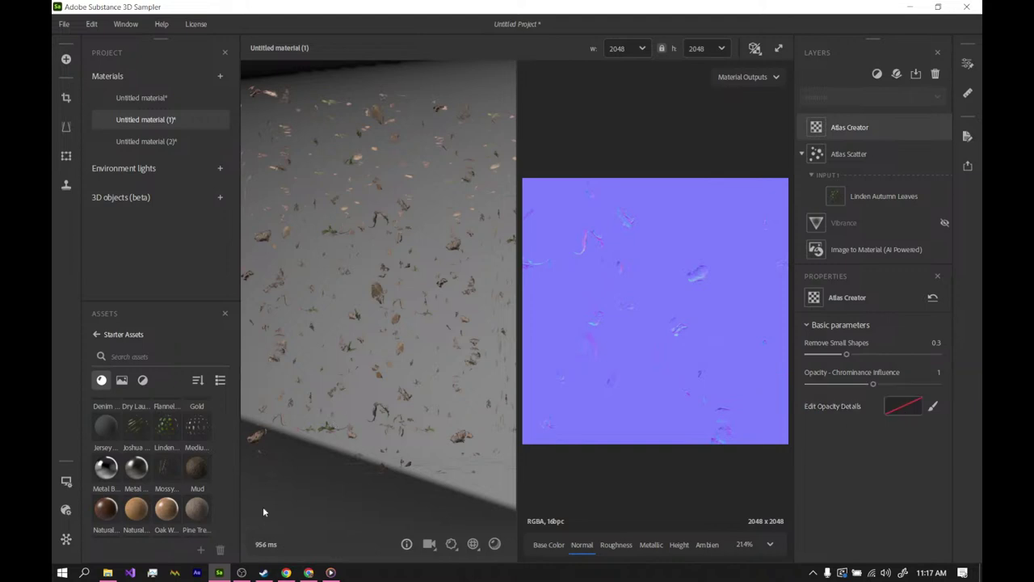
pyautogui.click(62, 572)
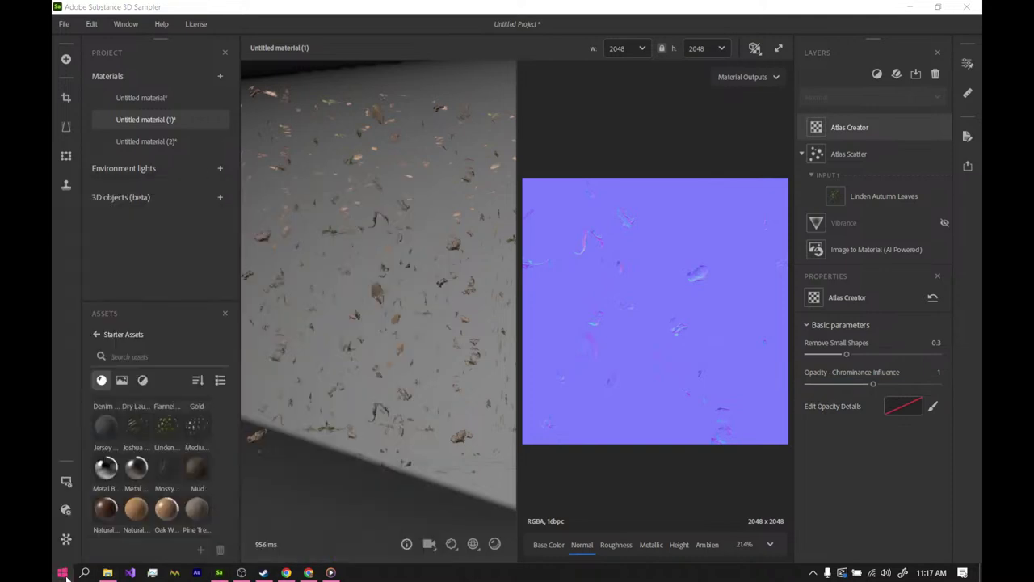
# Step: Search Start for 'photo' and launch Adobe Photoshop 2023 from the best match
pyautogui.write('phto')
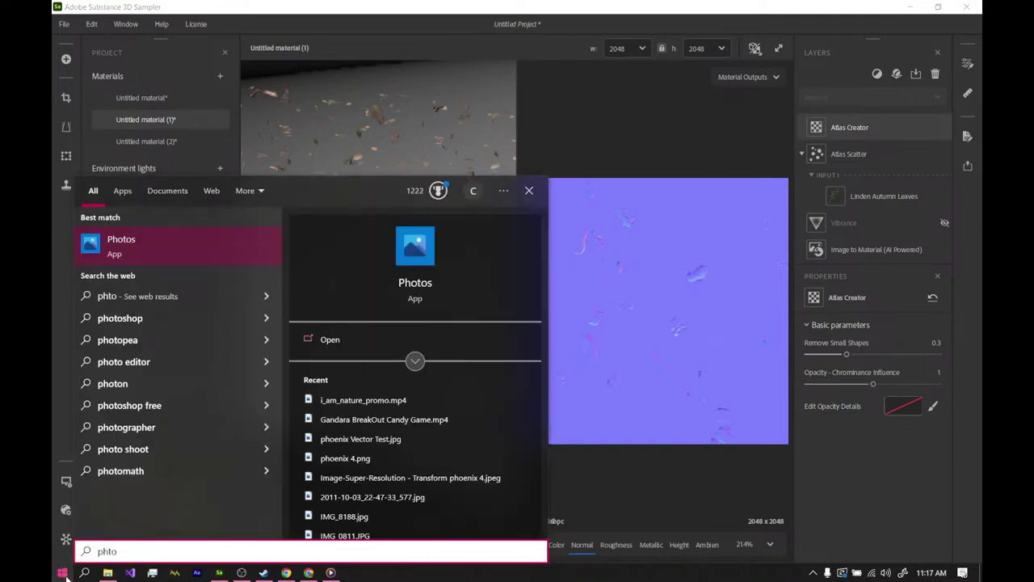
pyautogui.press('BackSpace')
pyautogui.press('BackSpace')
pyautogui.write('otohs')
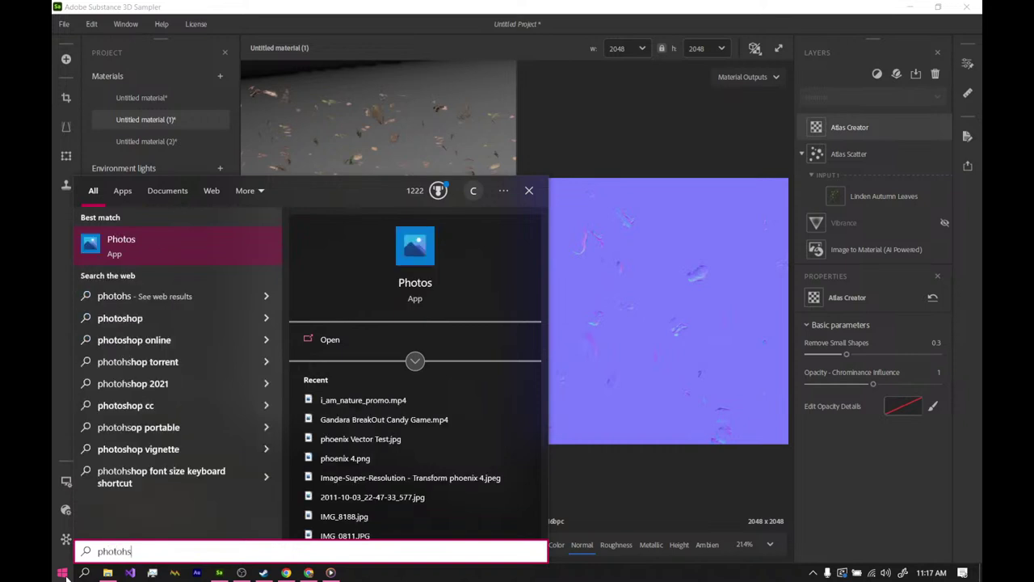
pyautogui.press('BackSpace')
pyautogui.press('BackSpace')
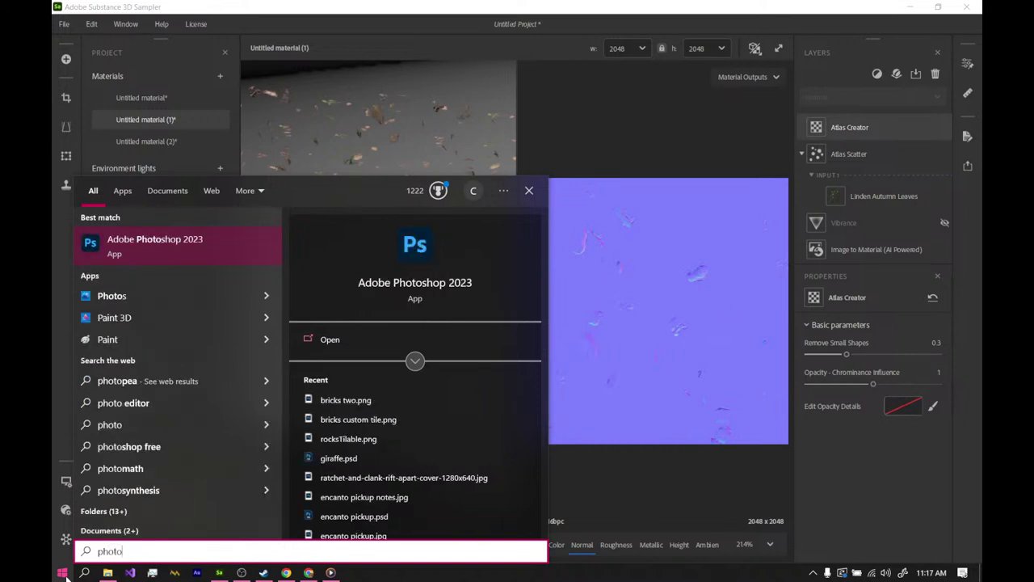
pyautogui.click(65, 574)
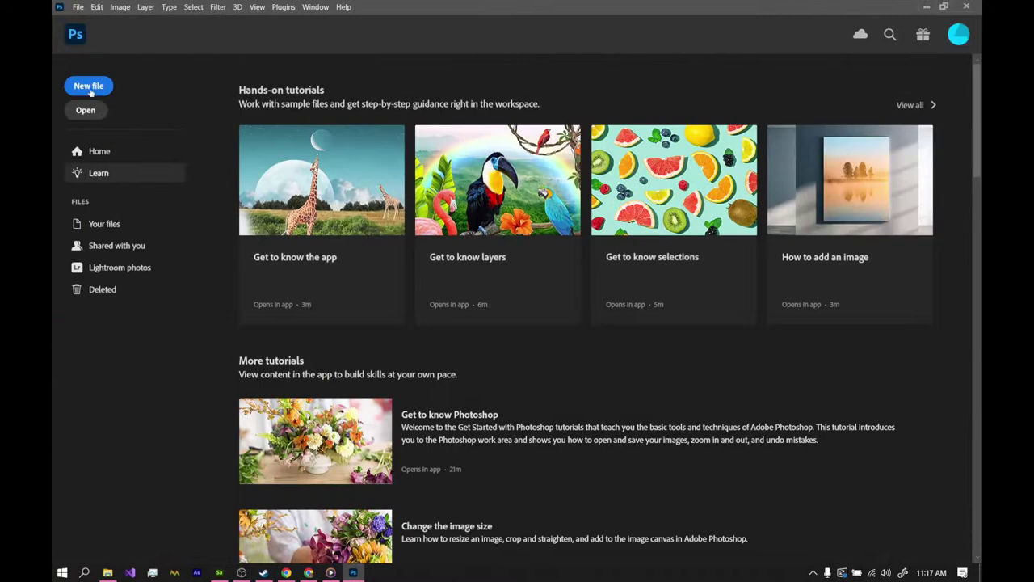
# Step: Create a 1080 × 1080 px, 72 ppi transparent document starting from the HDTV 1080p preset
pyautogui.click(89, 87)
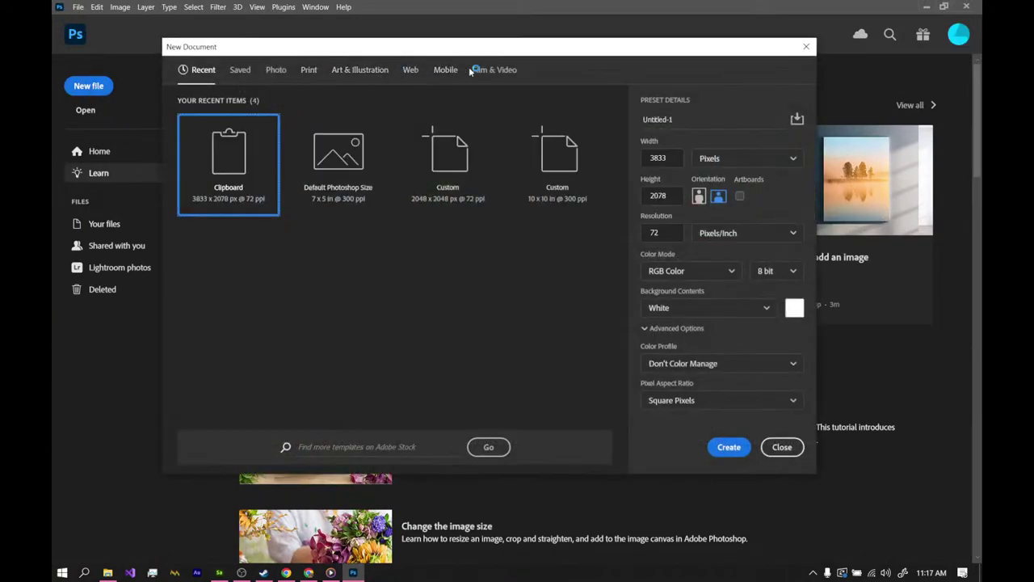
pyautogui.click(493, 70)
pyautogui.click(667, 159)
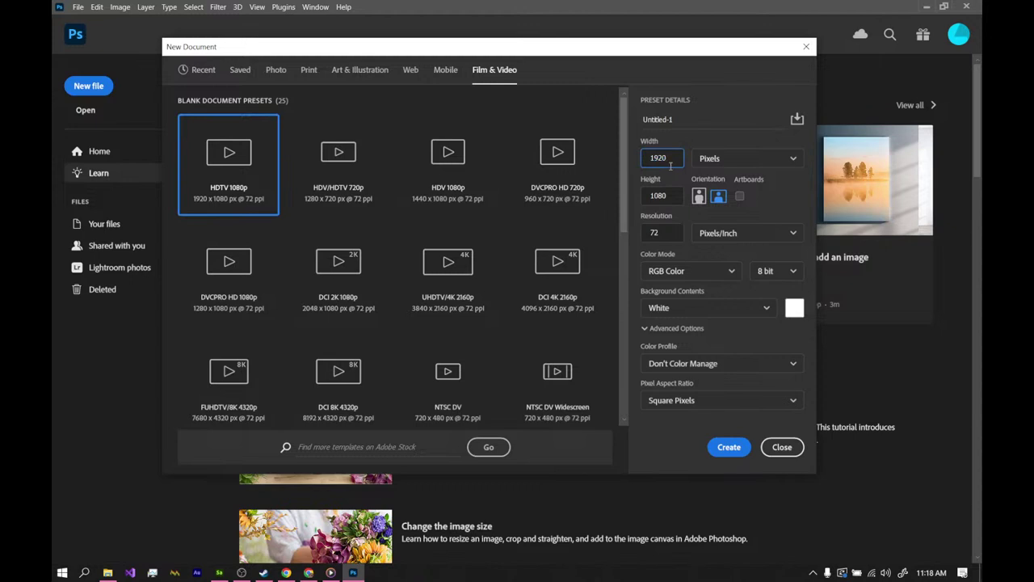
pyautogui.moveTo(663, 154); pyautogui.dragTo(626, 159)
pyautogui.write('1080')
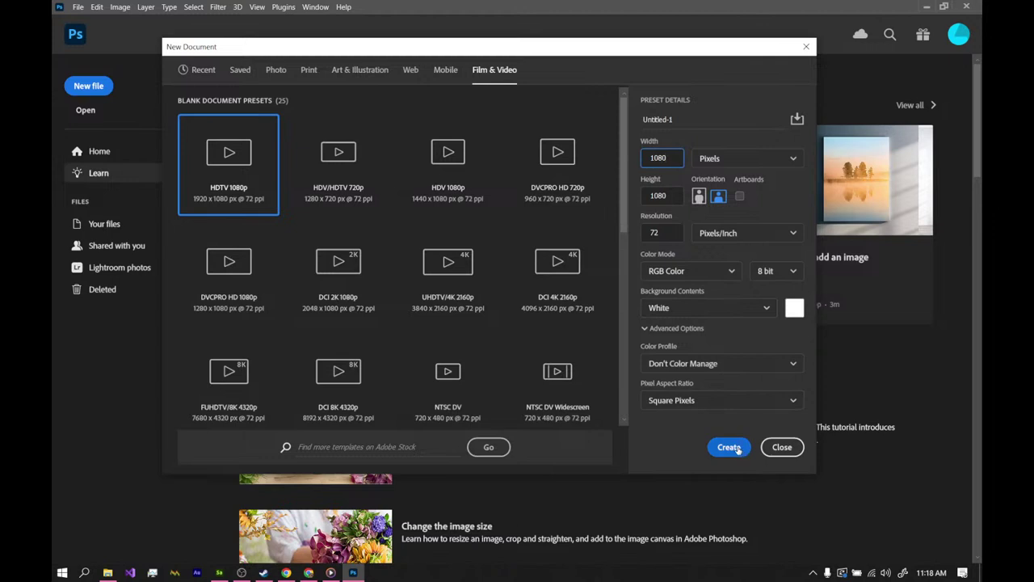
pyautogui.click(742, 313)
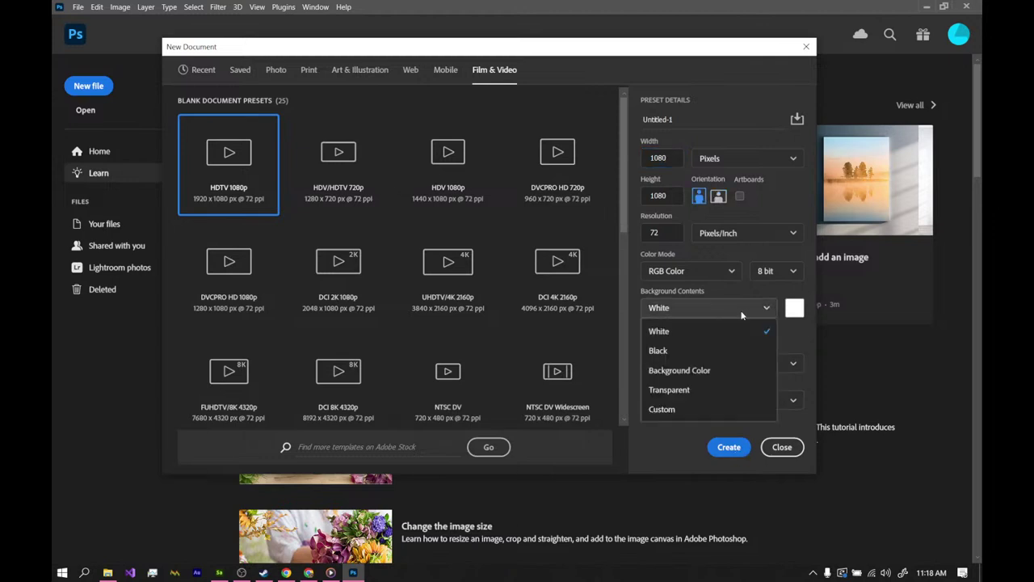
pyautogui.click(693, 390)
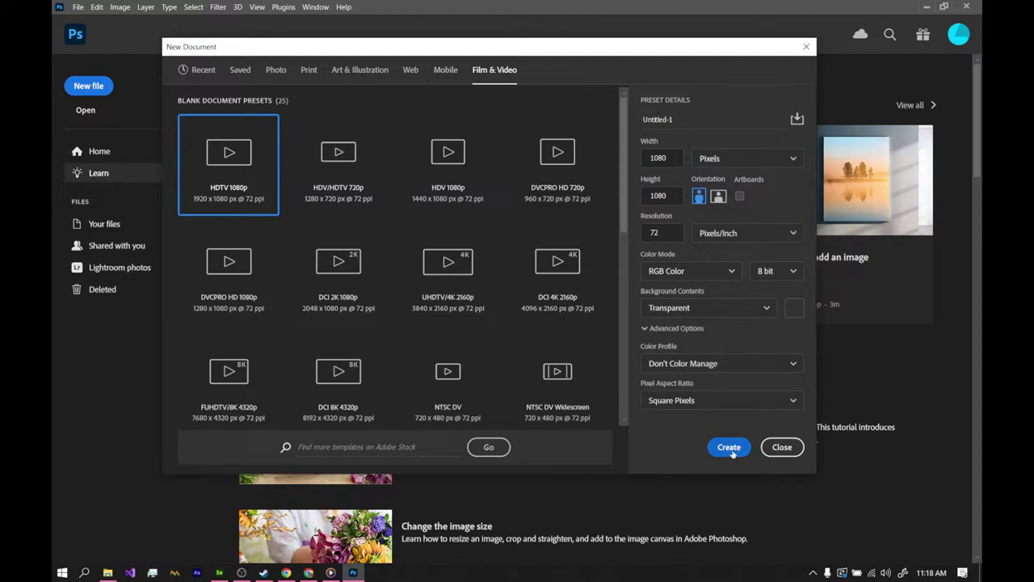
pyautogui.click(728, 447)
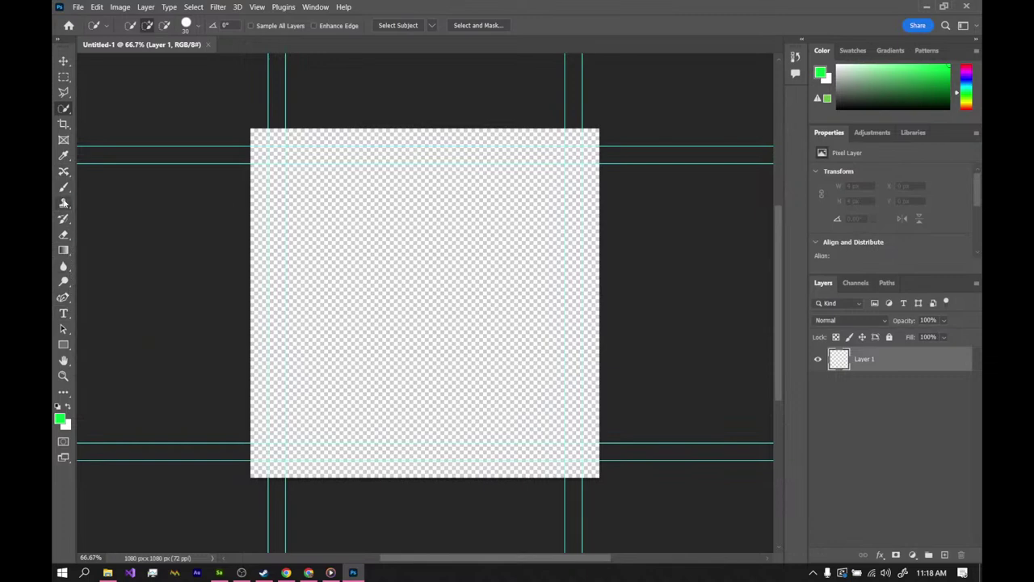
# Step: Switch to the Brush tool and dismiss the brush-preset suggestion prompt
pyautogui.click(65, 192)
pyautogui.click(87, 126)
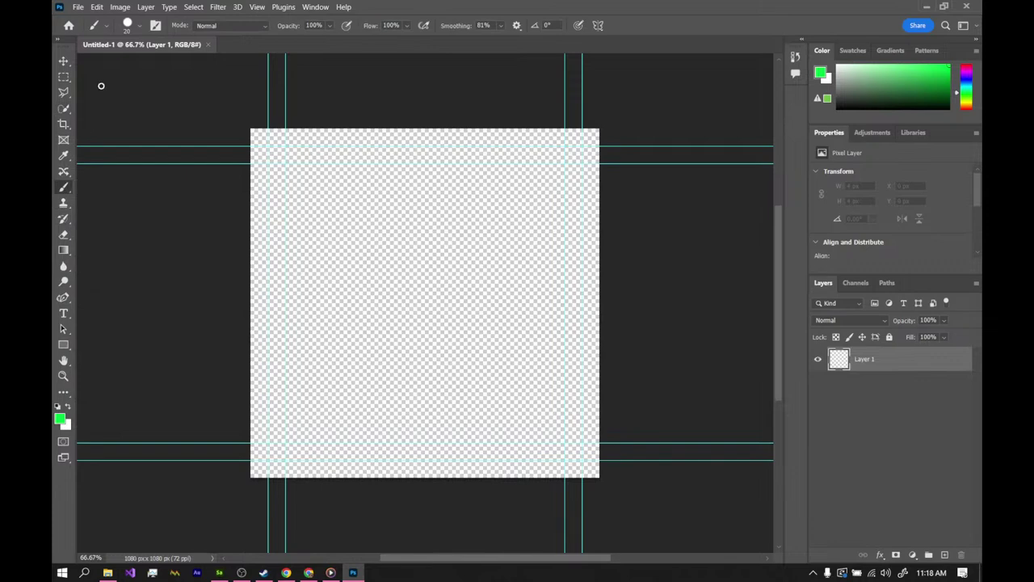
pyautogui.click(108, 29)
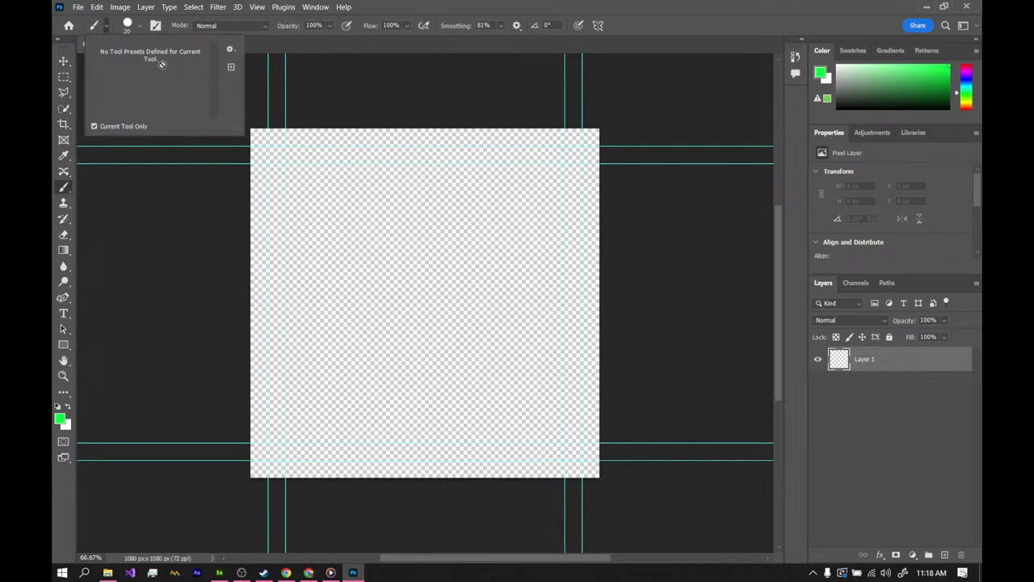
pyautogui.click(231, 67)
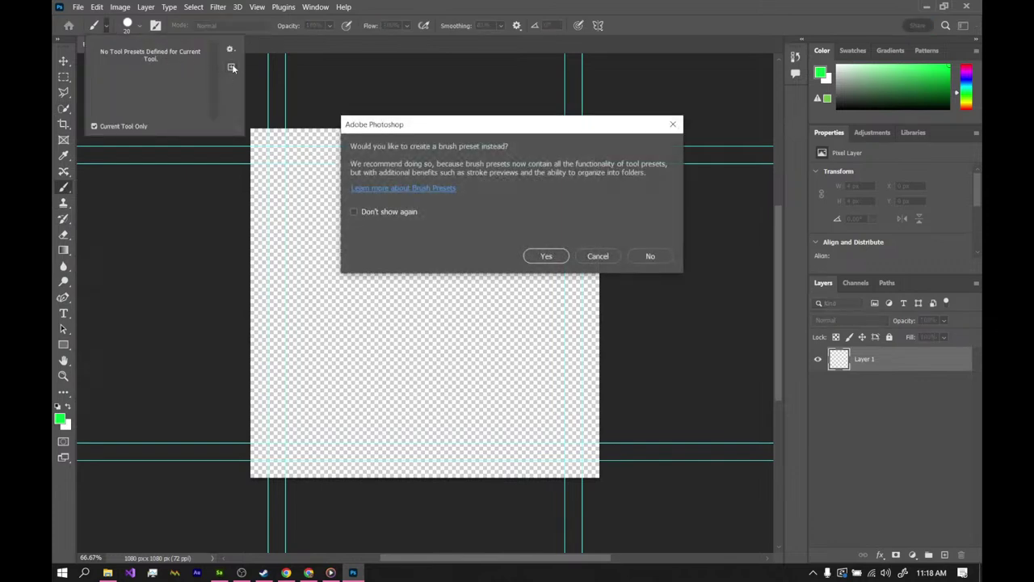
pyautogui.click(608, 257)
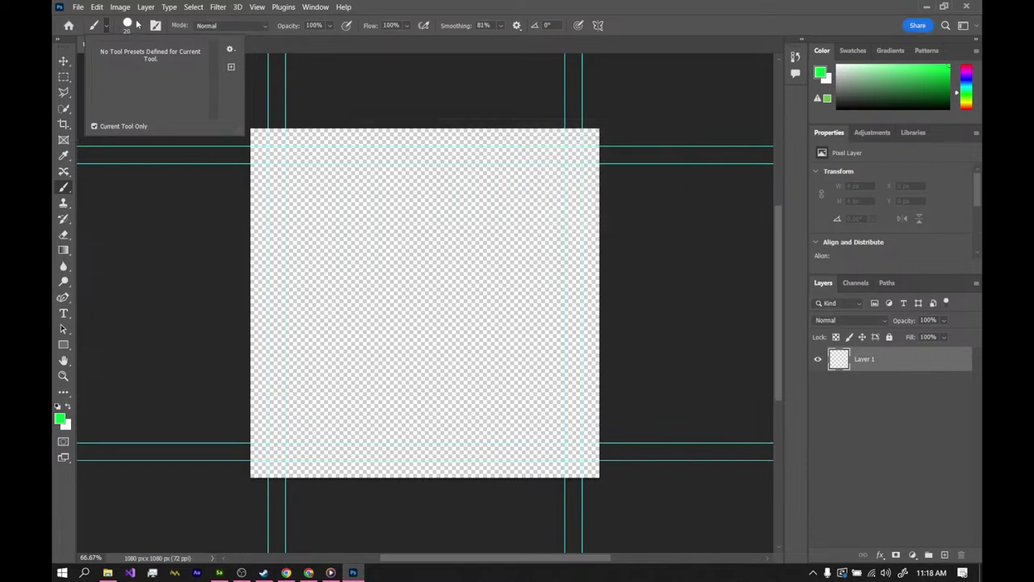
# Step: Choose Kyle's Spatter Bot Tilt brush at 284 px from the Brush Preset picker
pyautogui.click(137, 25)
pyautogui.scroll(-5, 229, 386)
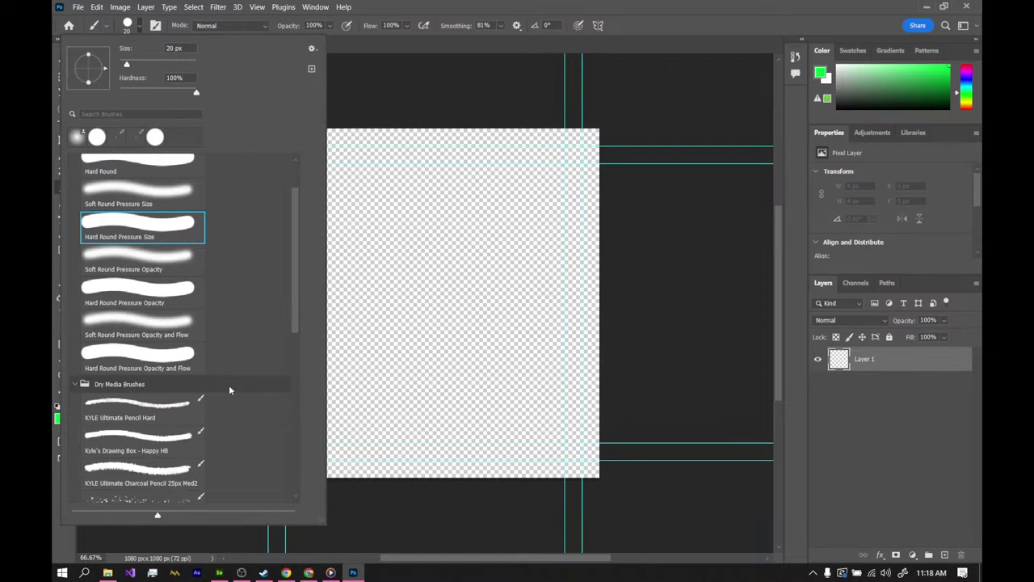
pyautogui.scroll(-6, 238, 384)
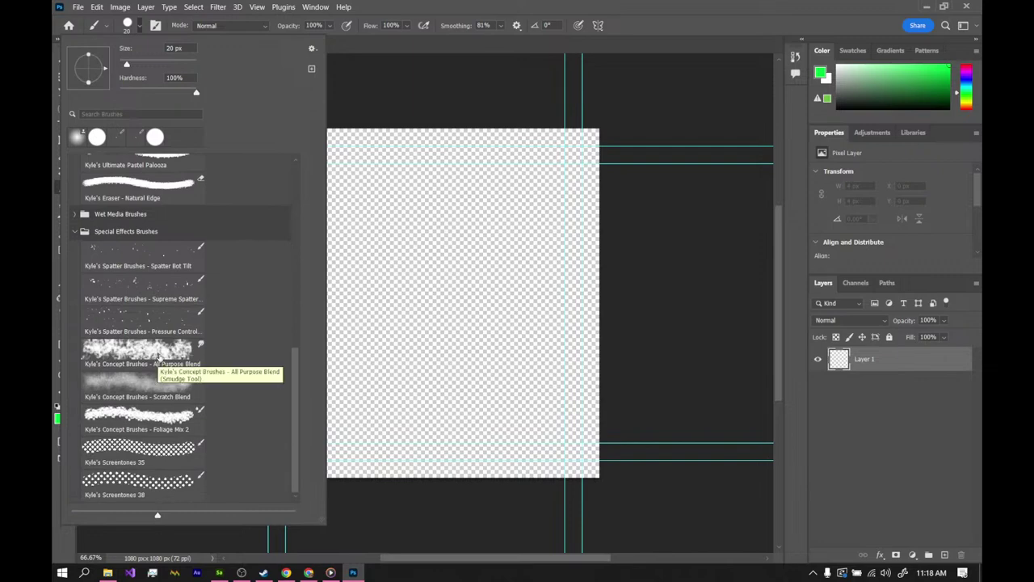
pyautogui.click(150, 253)
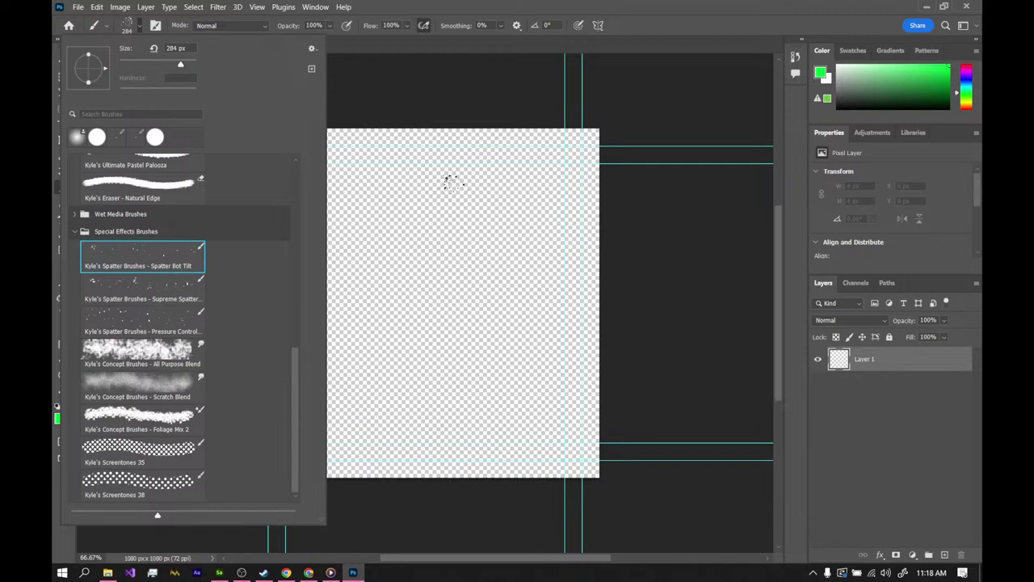
pyautogui.click(922, 459)
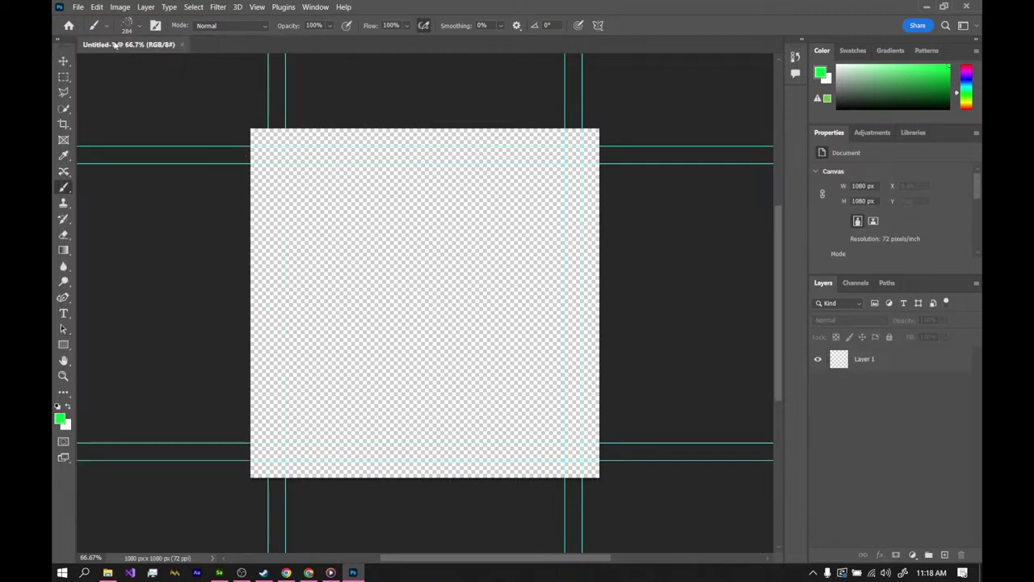
# Step: Make Layer 1 active, view the canvas at 100% and pick a light green paint colour
pyautogui.click(315, 184)
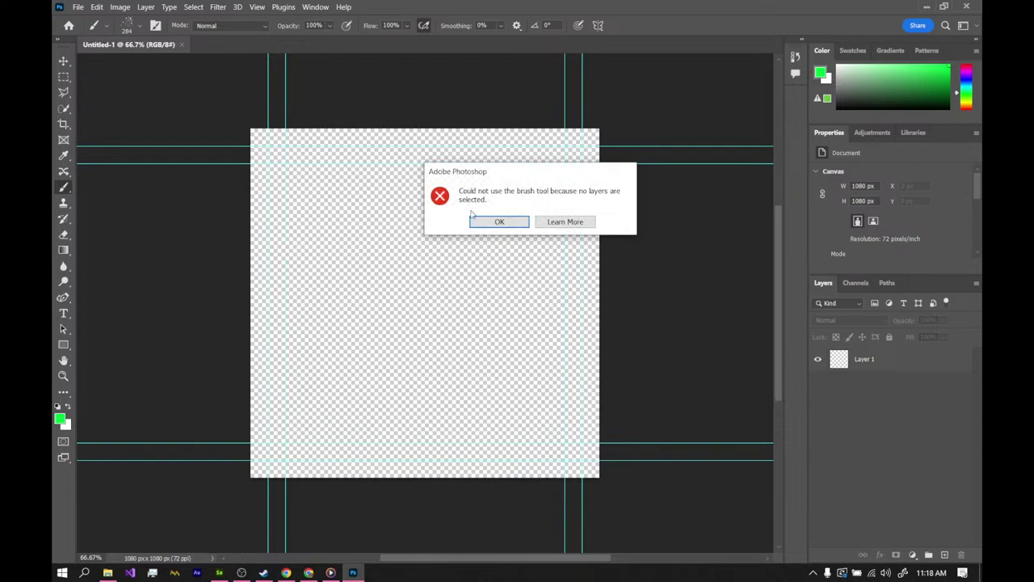
pyautogui.click(499, 221)
pyautogui.click(880, 362)
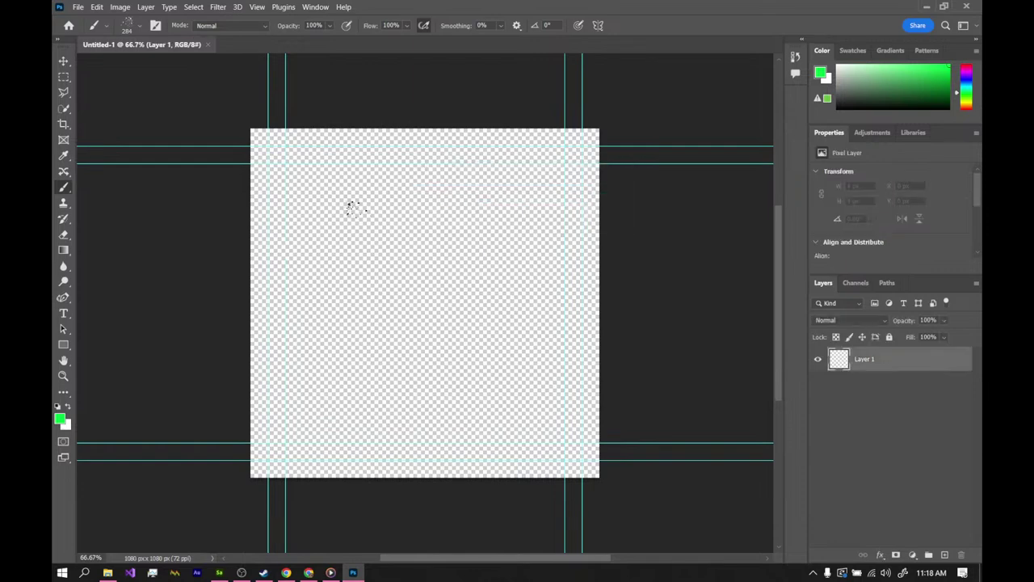
pyautogui.hotkey('ctrl', '+')
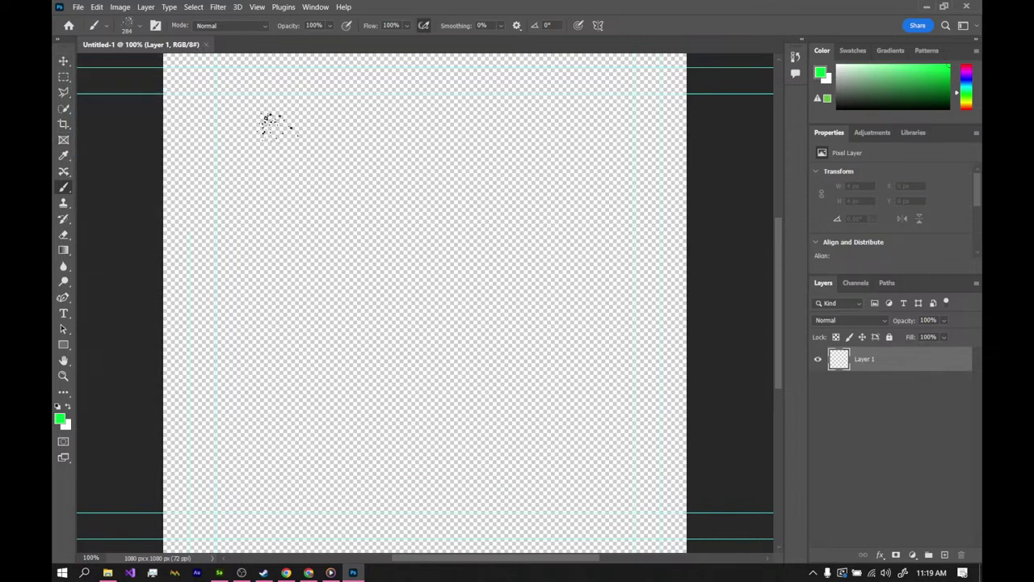
pyautogui.click(930, 71)
# Step: Test spatter brushes on the canvas top-left, discarding the first green attempt
pyautogui.moveTo(291, 138)
pyautogui.mouseDown()
pyautogui.moveTo(269, 155)
pyautogui.moveTo(288, 150)
pyautogui.mouseUp()
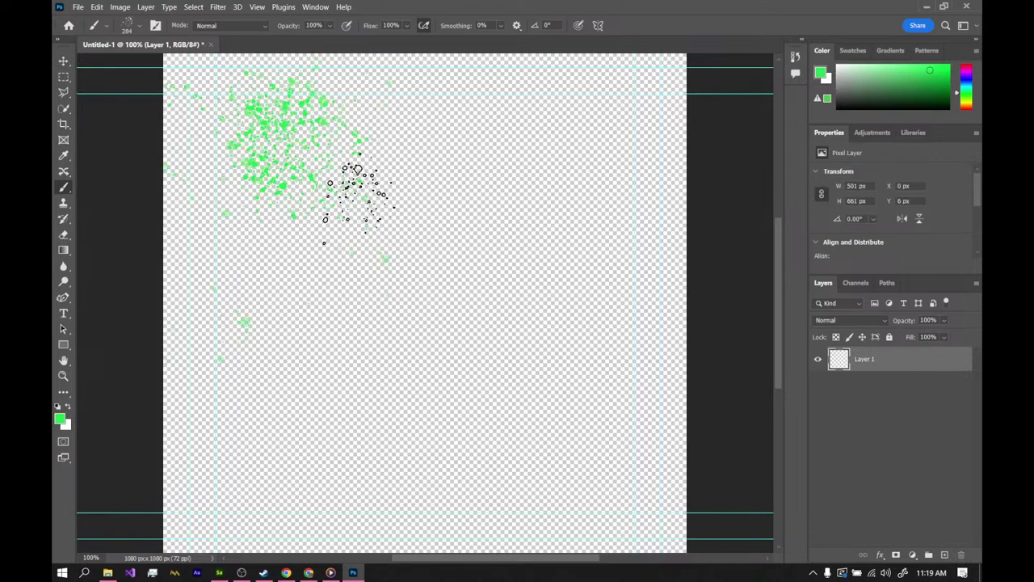
pyautogui.press('F12')
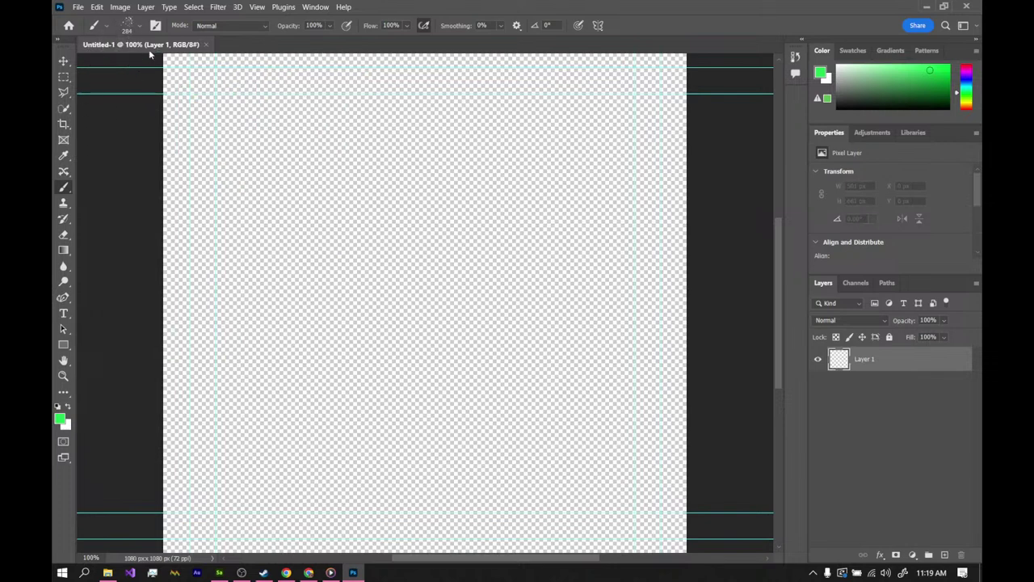
pyautogui.click(138, 29)
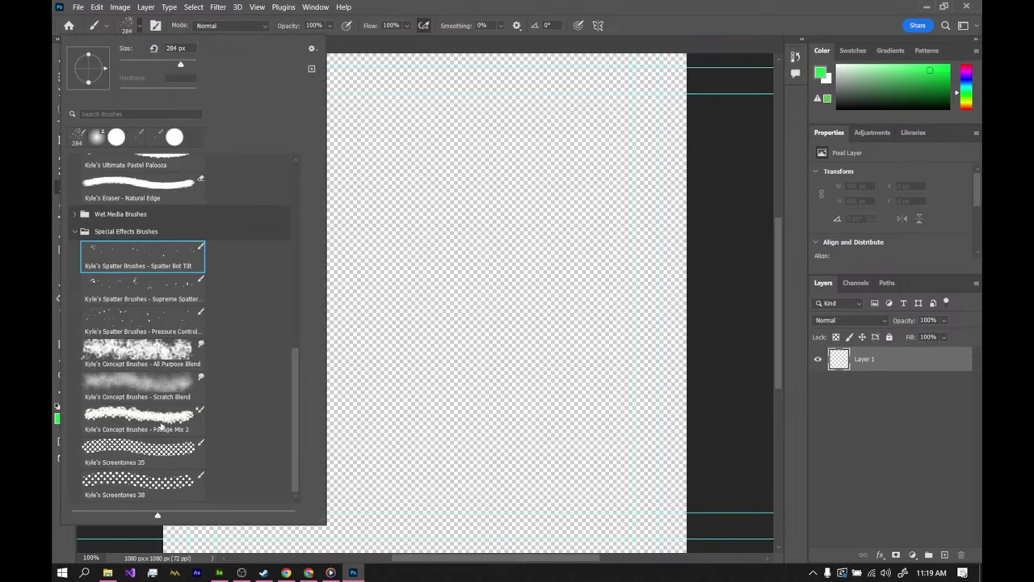
pyautogui.click(164, 290)
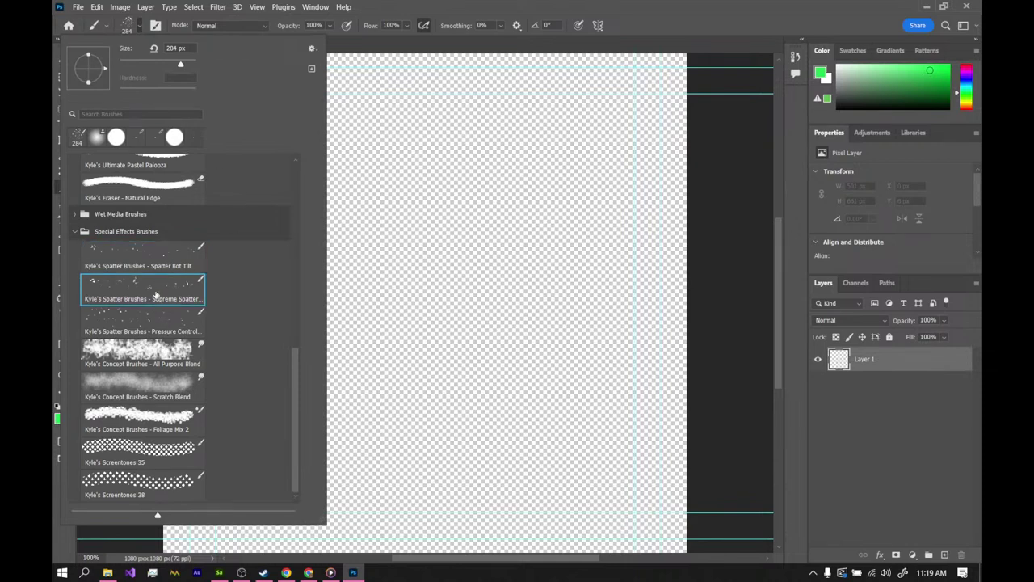
pyautogui.doubleClick(160, 283)
pyautogui.moveTo(206, 125)
pyautogui.mouseDown()
pyautogui.moveTo(242, 167)
pyautogui.moveTo(246, 153)
pyautogui.mouseUp()
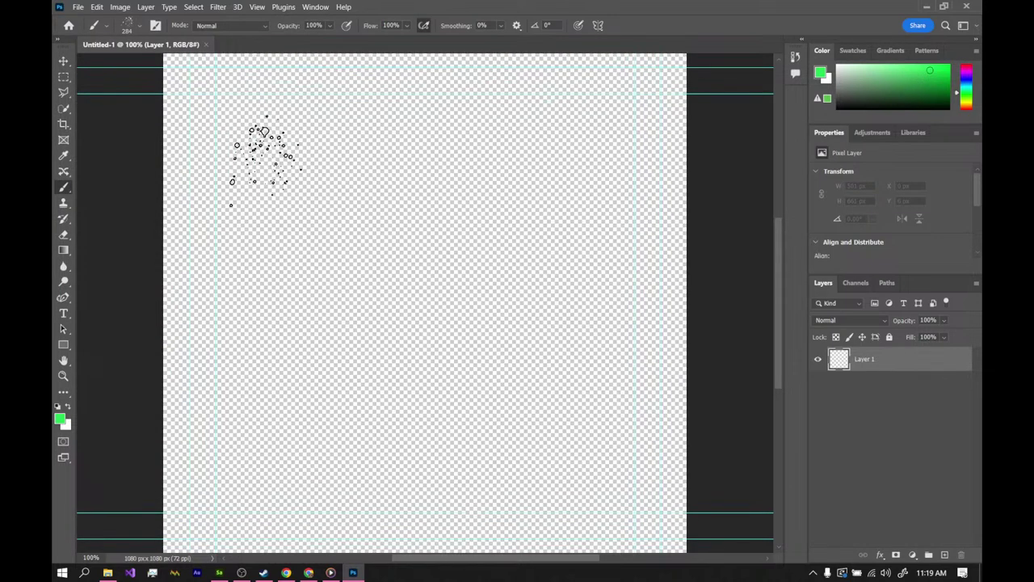
# Step: Choose the KYLE Bonus Chunky Charcoal brush at 112 px from the presets
pyautogui.click(141, 27)
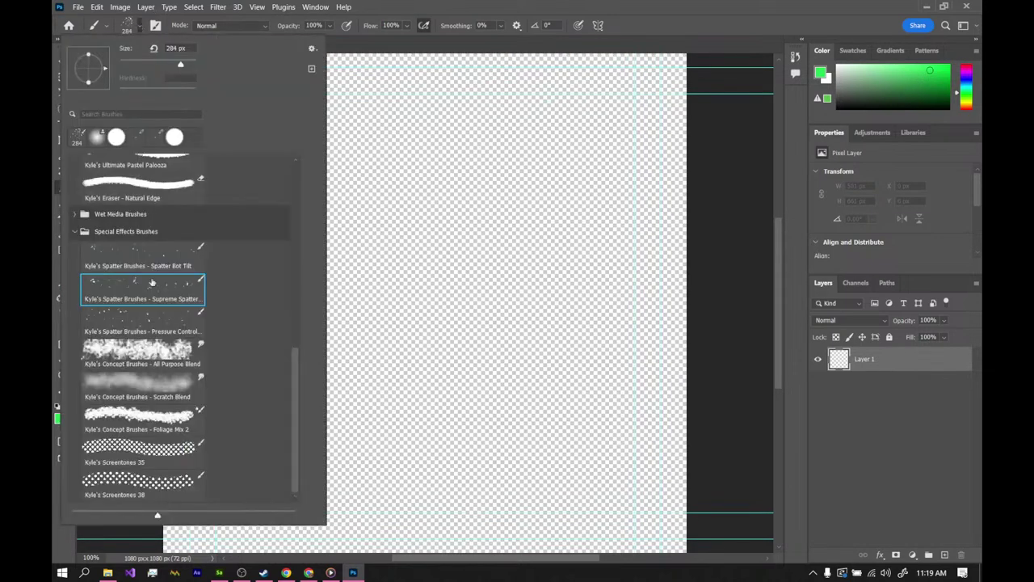
pyautogui.scroll(5, 117, 210)
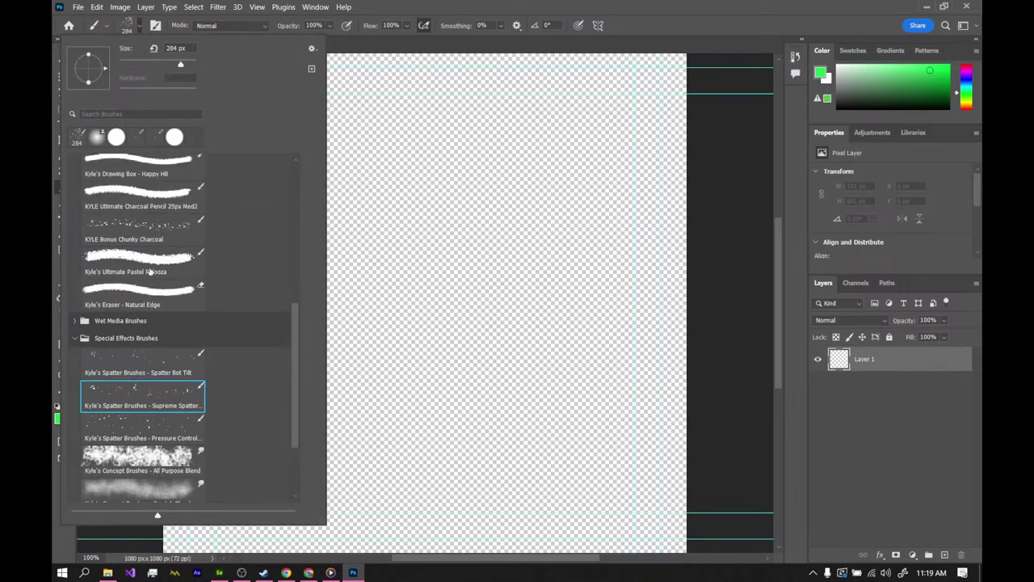
pyautogui.scroll(8, 154, 275)
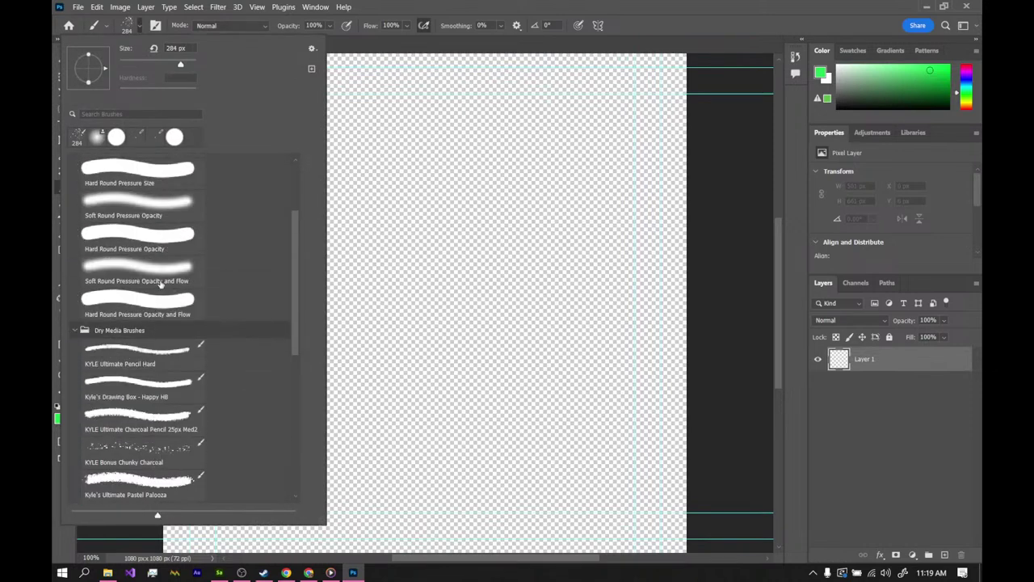
pyautogui.scroll(2, 162, 285)
pyautogui.scroll(-7, 162, 283)
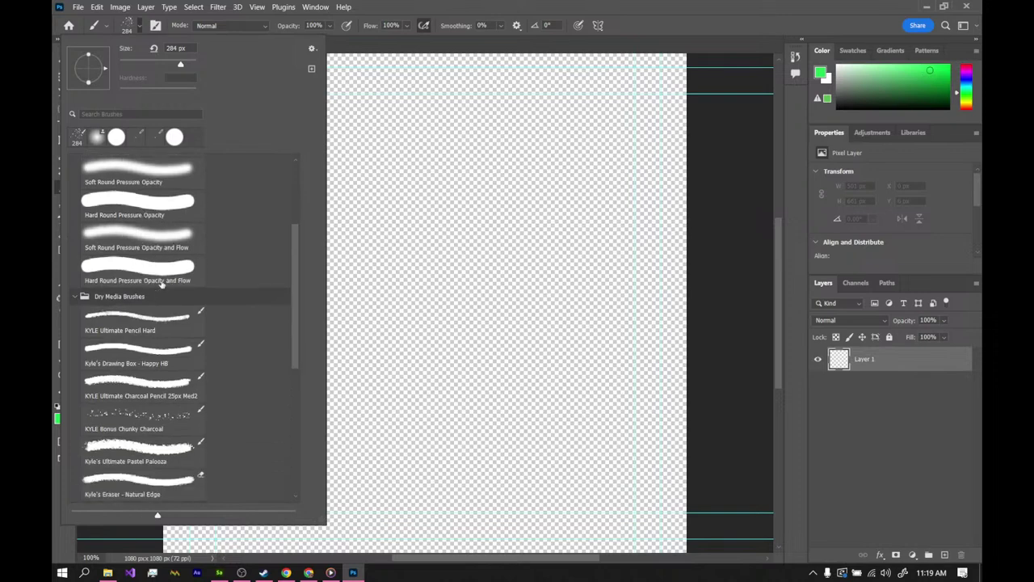
pyautogui.scroll(-5, 162, 282)
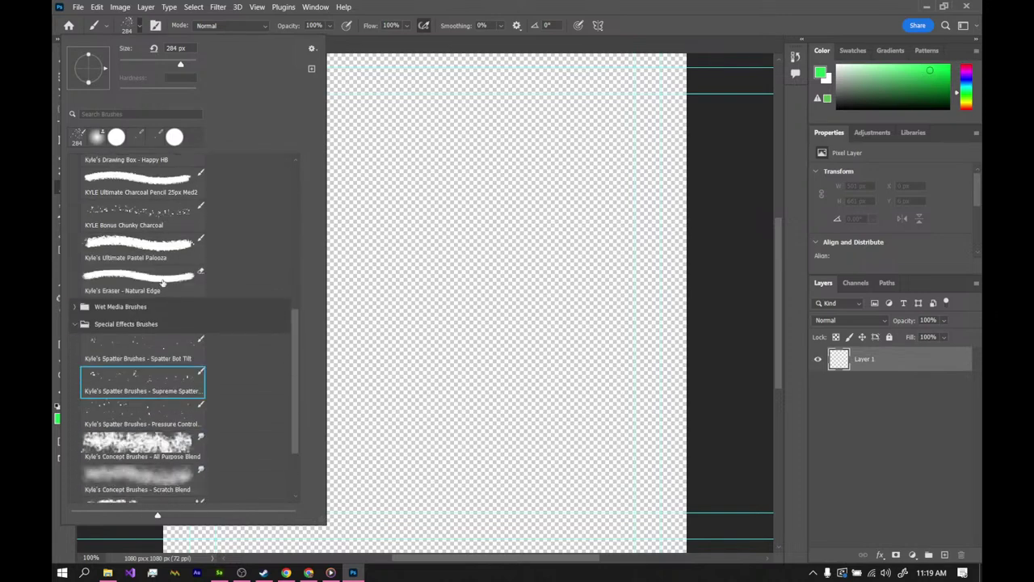
pyautogui.click(136, 214)
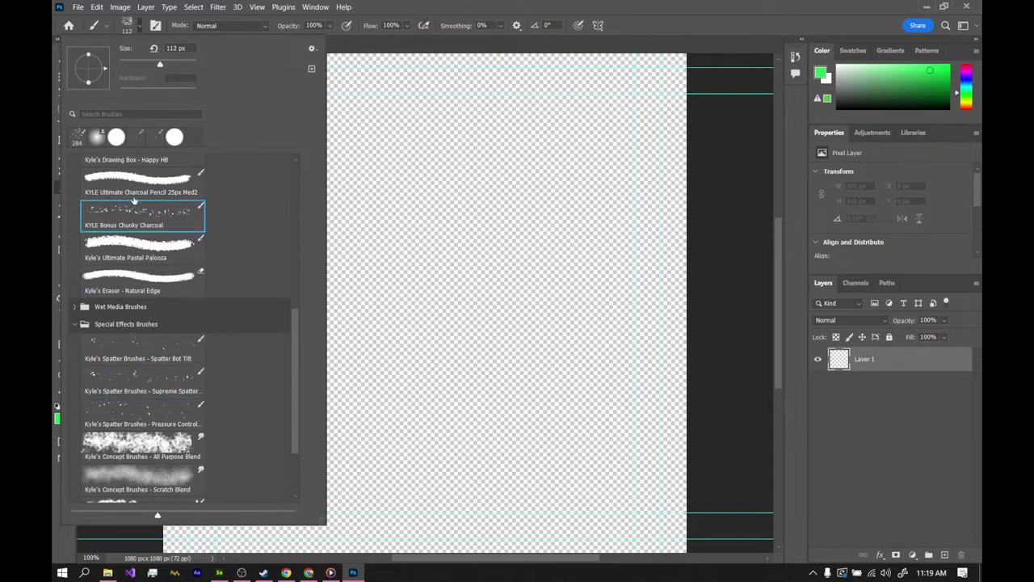
pyautogui.click(668, 29)
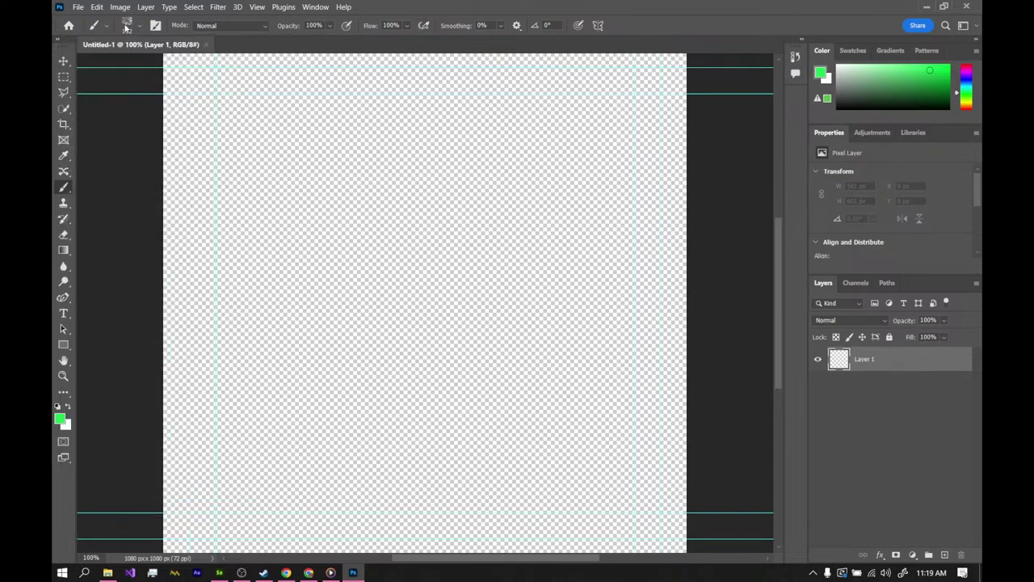
pyautogui.click(137, 29)
pyautogui.scroll(10, 135, 213)
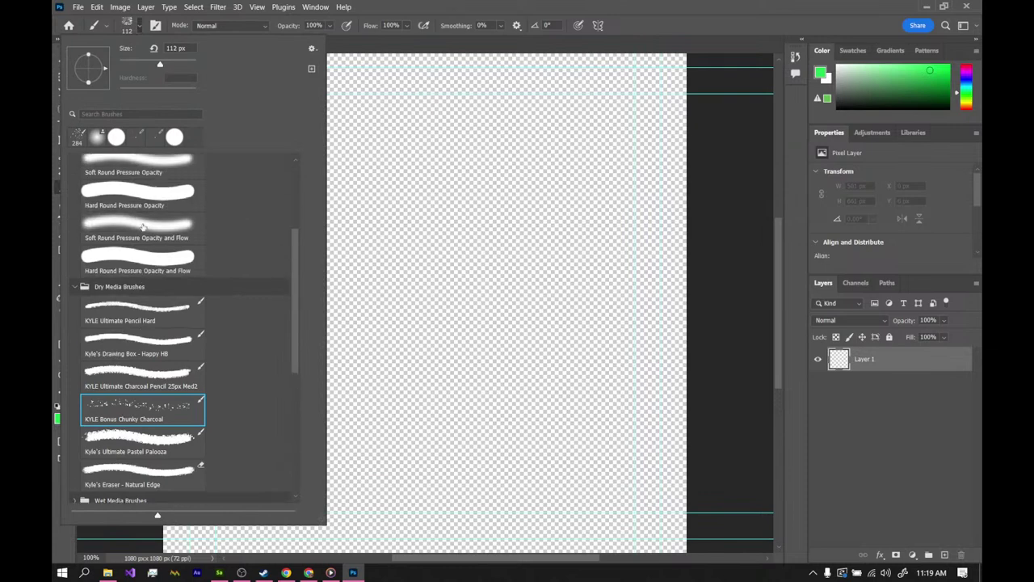
pyautogui.scroll(-2, 148, 226)
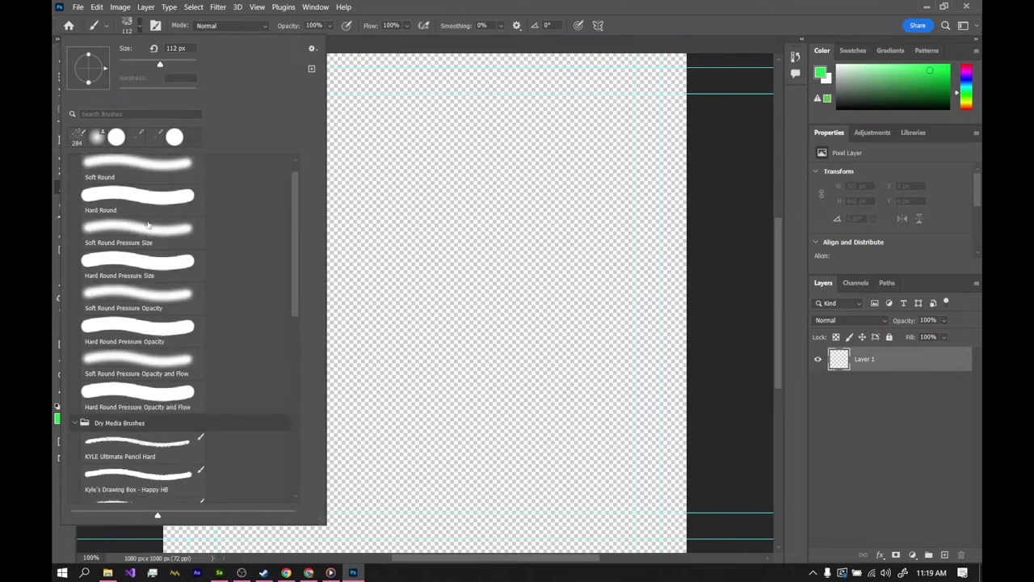
pyautogui.scroll(1, 147, 225)
pyautogui.scroll(1, 149, 226)
# Step: Paint a green squiggle at the canvas top-left with the Hard Round brush
pyautogui.click(158, 216)
pyautogui.click(370, 139)
pyautogui.moveTo(358, 140)
pyautogui.mouseDown()
pyautogui.moveTo(320, 159)
pyautogui.moveTo(264, 224)
pyautogui.moveTo(265, 260)
pyautogui.moveTo(236, 316)
pyautogui.mouseUp()
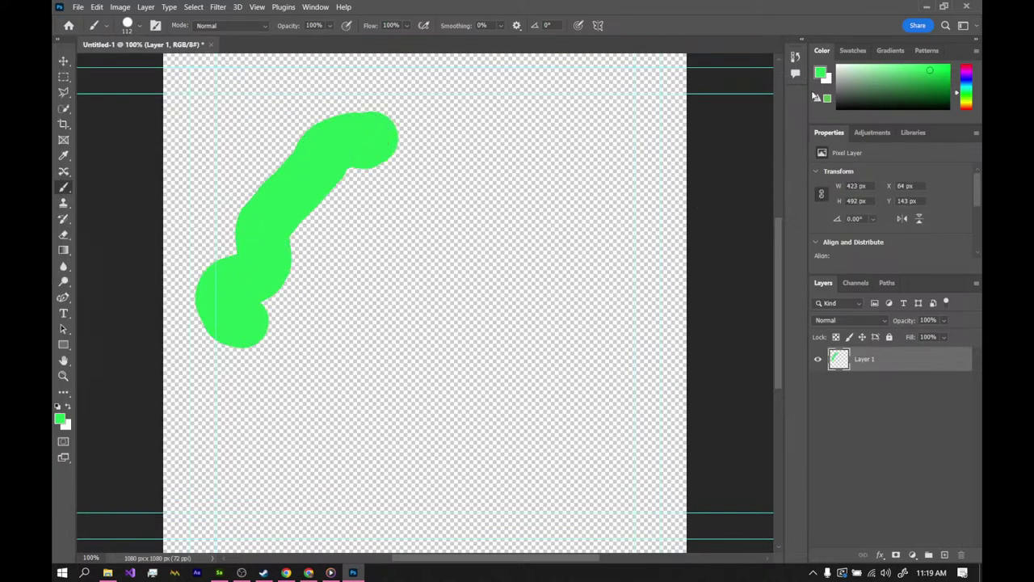
# Step: Paint a purple ring top-right and a brown rectangular loop below the green stroke
pyautogui.click(895, 84)
pyautogui.click(968, 73)
pyautogui.moveTo(565, 136)
pyautogui.mouseDown()
pyautogui.moveTo(517, 250)
pyautogui.moveTo(611, 173)
pyautogui.moveTo(558, 129)
pyautogui.mouseUp()
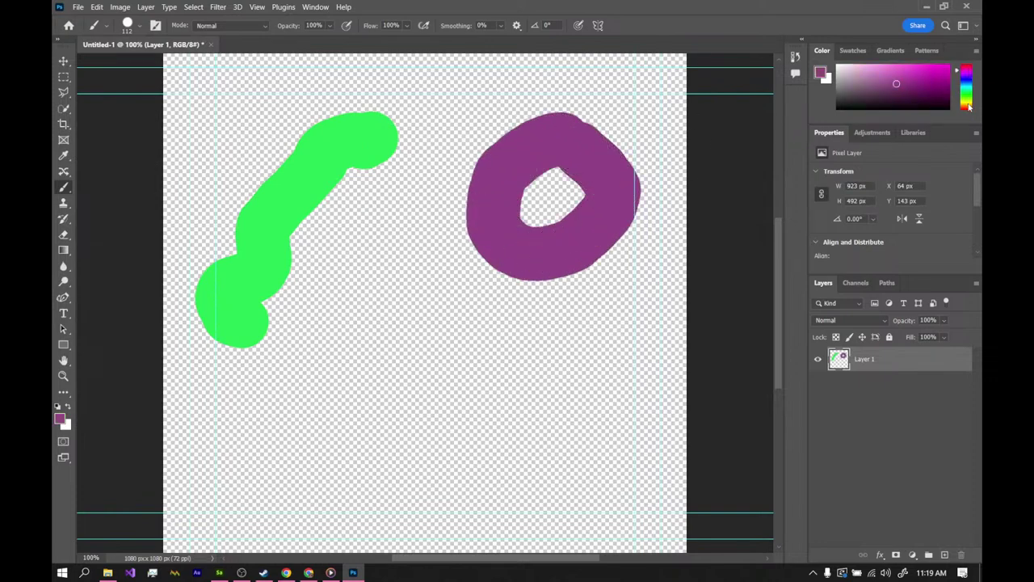
pyautogui.click(967, 96)
pyautogui.click(970, 111)
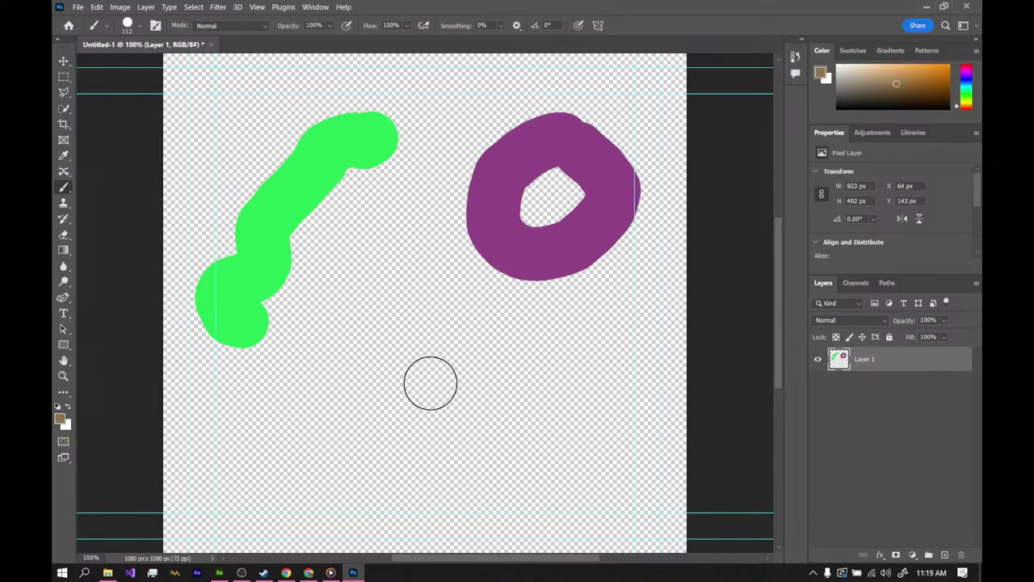
pyautogui.moveTo(356, 380)
pyautogui.mouseDown()
pyautogui.moveTo(477, 361)
pyautogui.moveTo(507, 391)
pyautogui.moveTo(513, 444)
pyautogui.moveTo(365, 479)
pyautogui.moveTo(355, 378)
pyautogui.mouseUp()
pyautogui.click(902, 416)
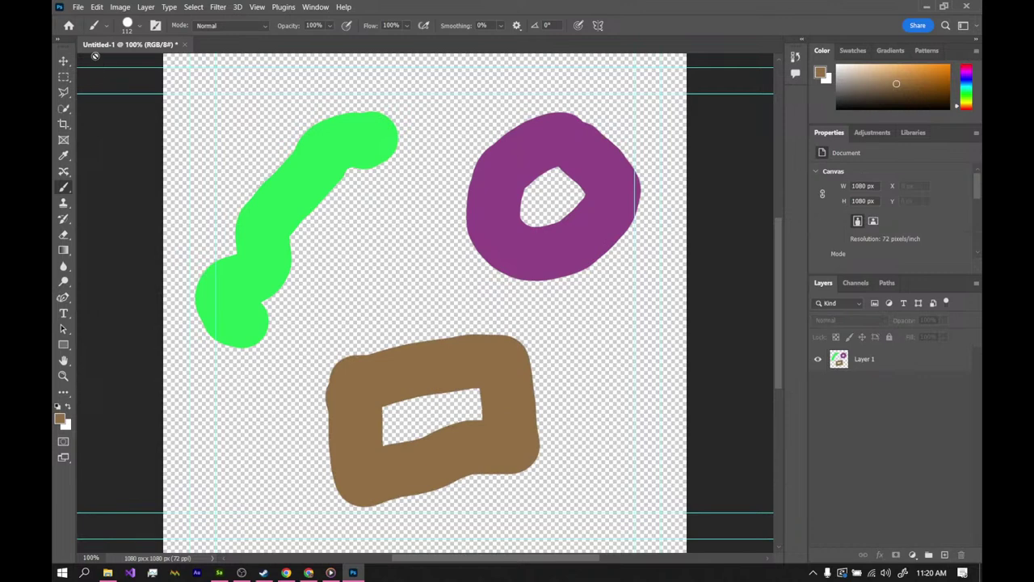
pyautogui.click(78, 7)
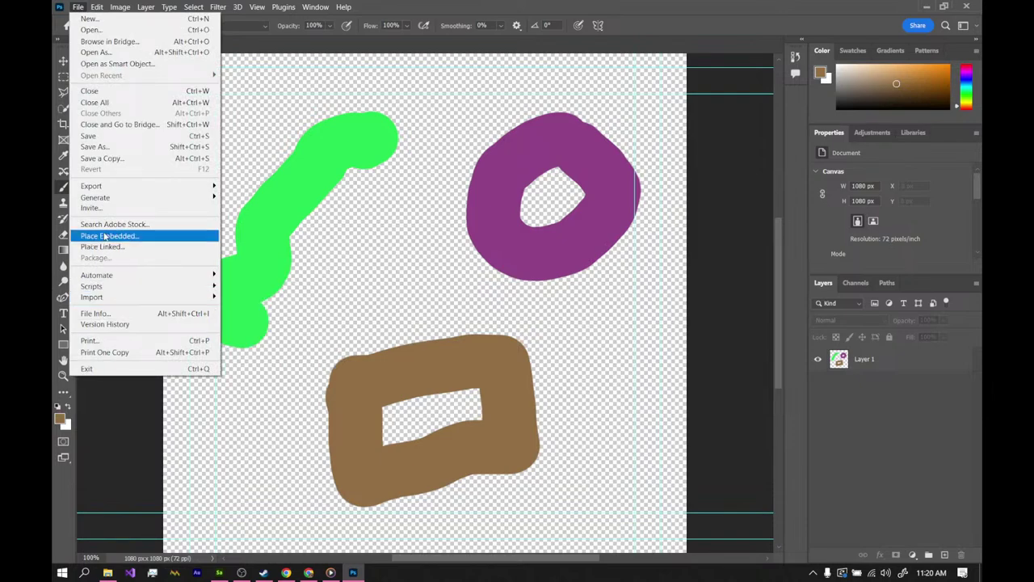
# Step: Quick Export the canvas as PNG to the Desktop, named 'test pattern1.png'
pyautogui.moveTo(104, 192)
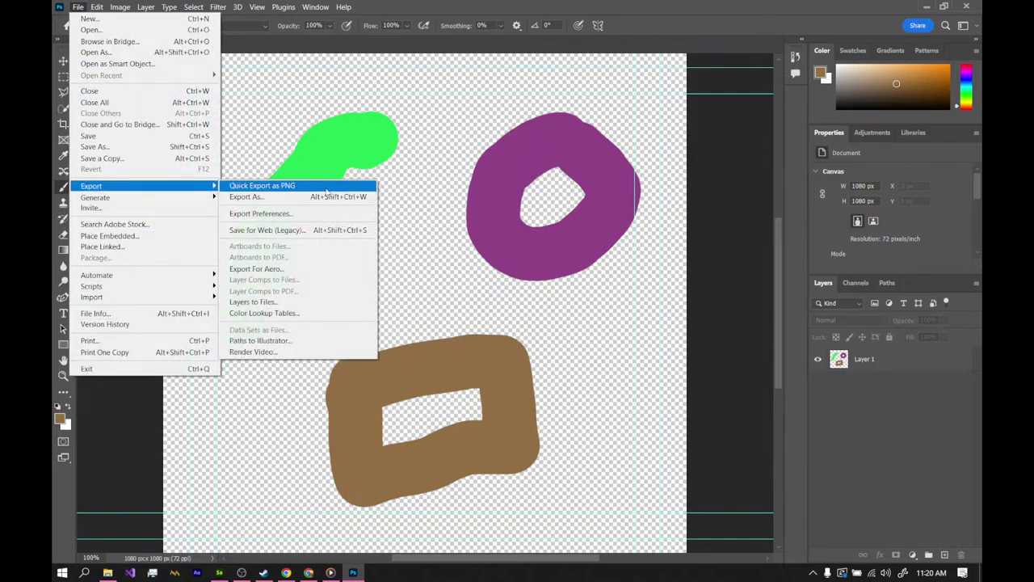
pyautogui.click(323, 186)
pyautogui.click(161, 226)
pyautogui.moveTo(161, 226); pyautogui.dragTo(134, 226)
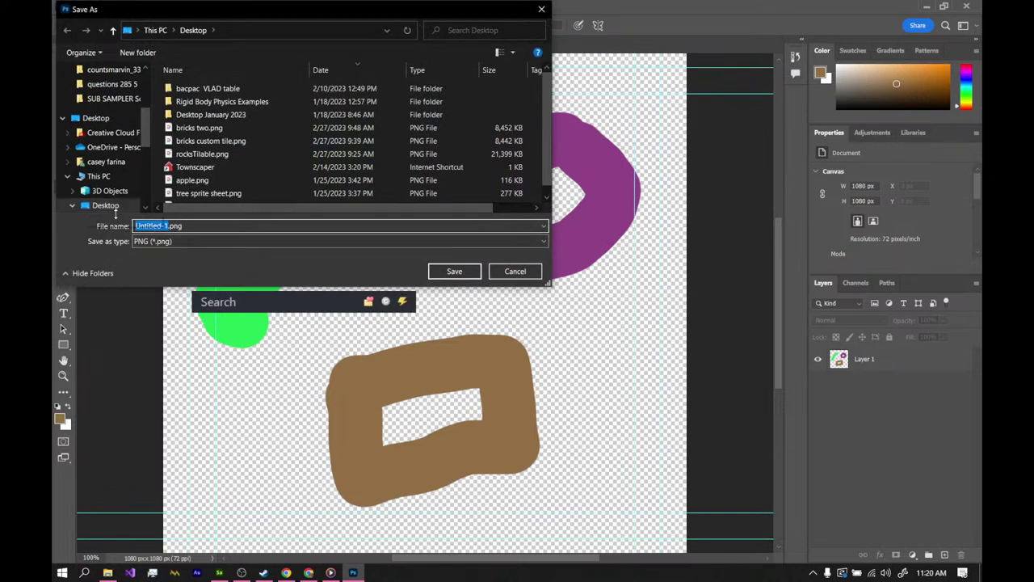
pyautogui.click(149, 227)
pyautogui.moveTo(164, 226); pyautogui.dragTo(103, 211)
pyautogui.press('BackSpace')
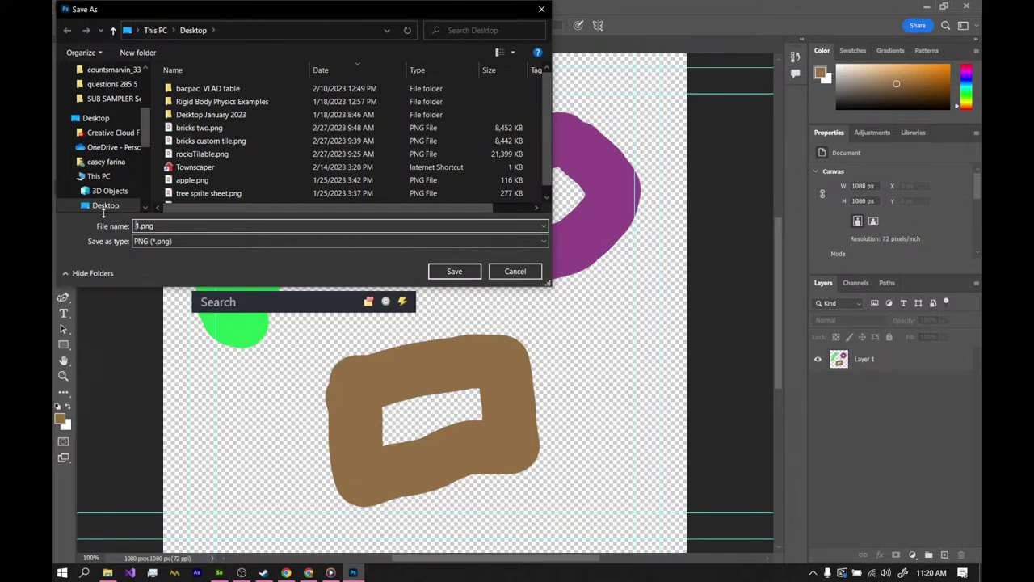
pyautogui.write('test pattern')
pyautogui.press('Return')
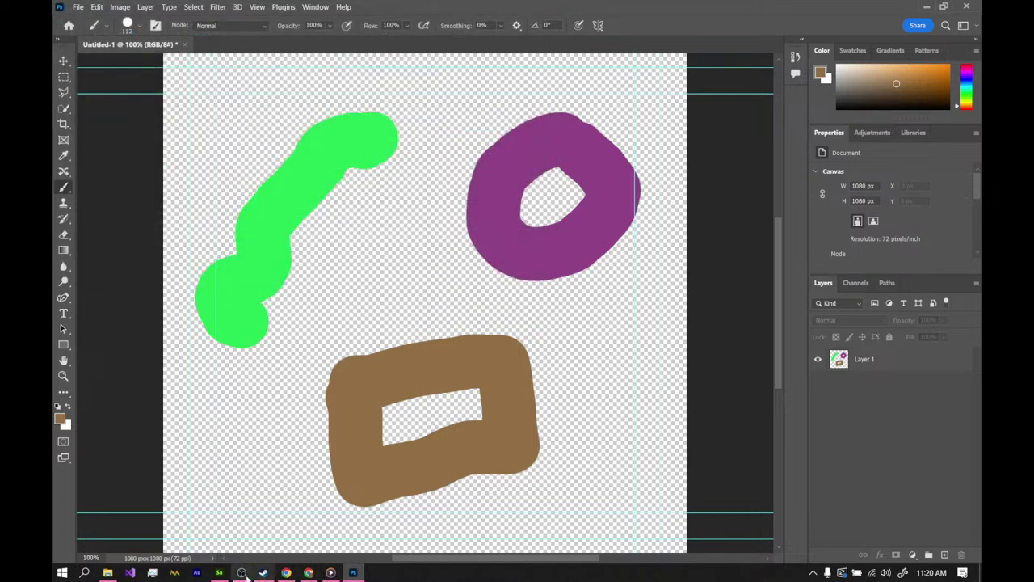
# Step: Return to Sampler and open the Desktop folder in a file browser window
pyautogui.moveTo(219, 572)
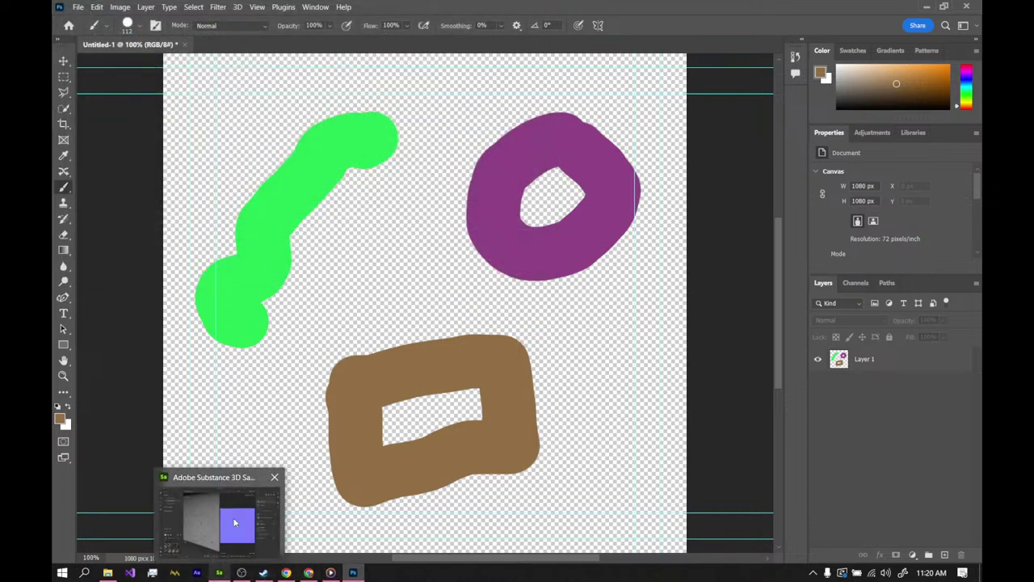
pyautogui.click(220, 551)
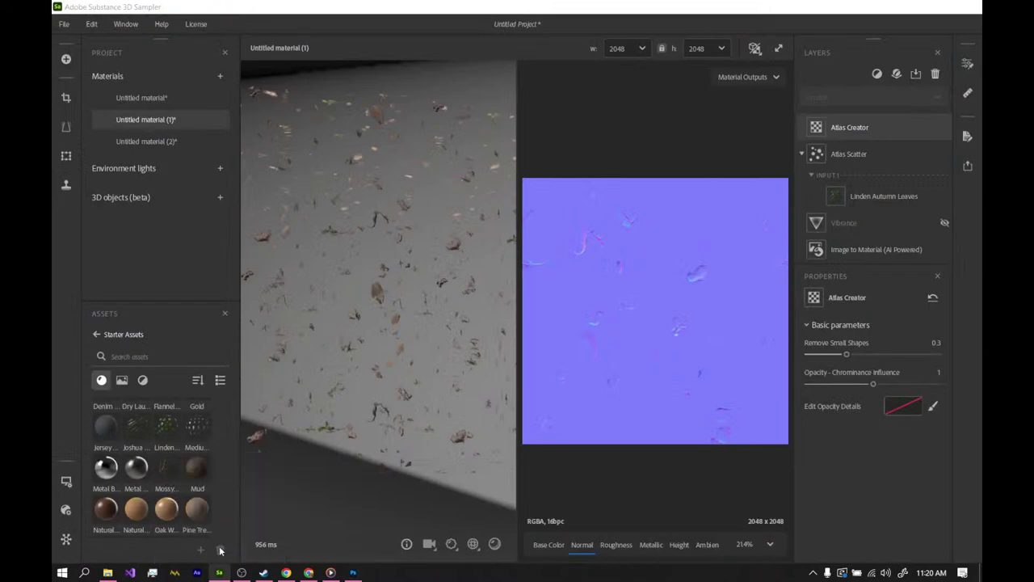
pyautogui.click(108, 572)
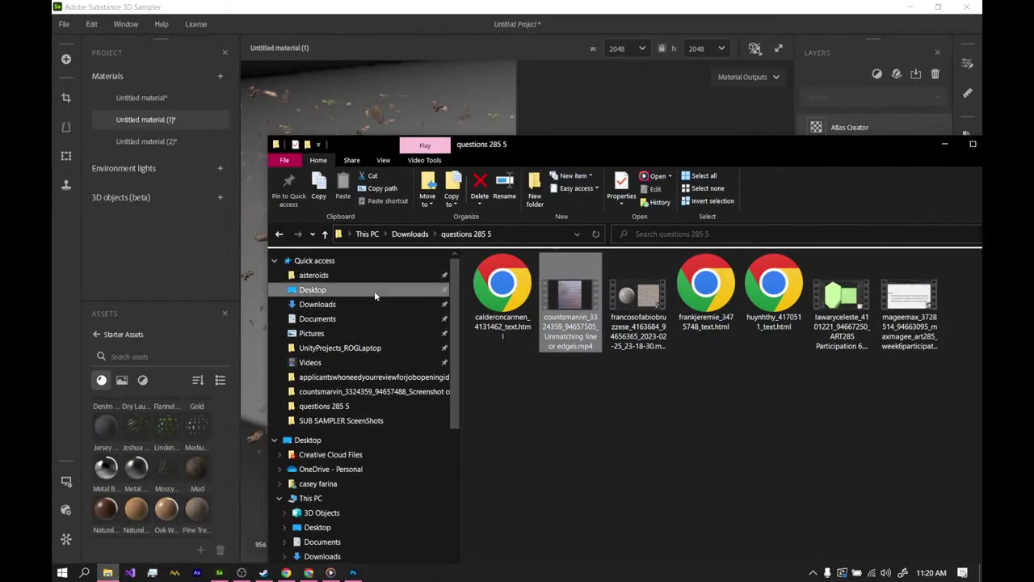
pyautogui.click(374, 295)
pyautogui.moveTo(645, 146); pyautogui.dragTo(746, 387)
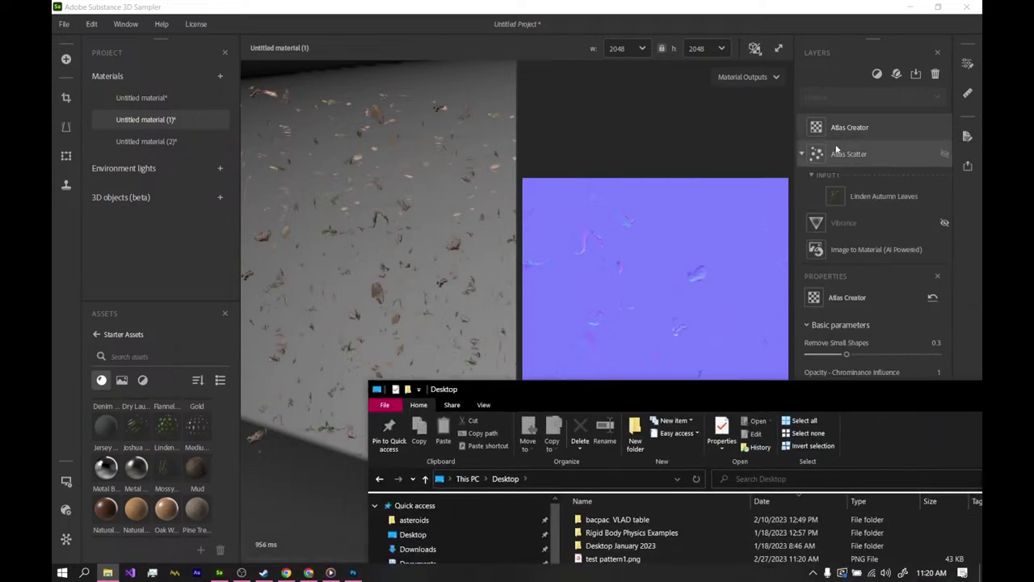
# Step: Delete the Atlas Scatter layer and select the Atlas Creator layer
pyautogui.click(863, 157)
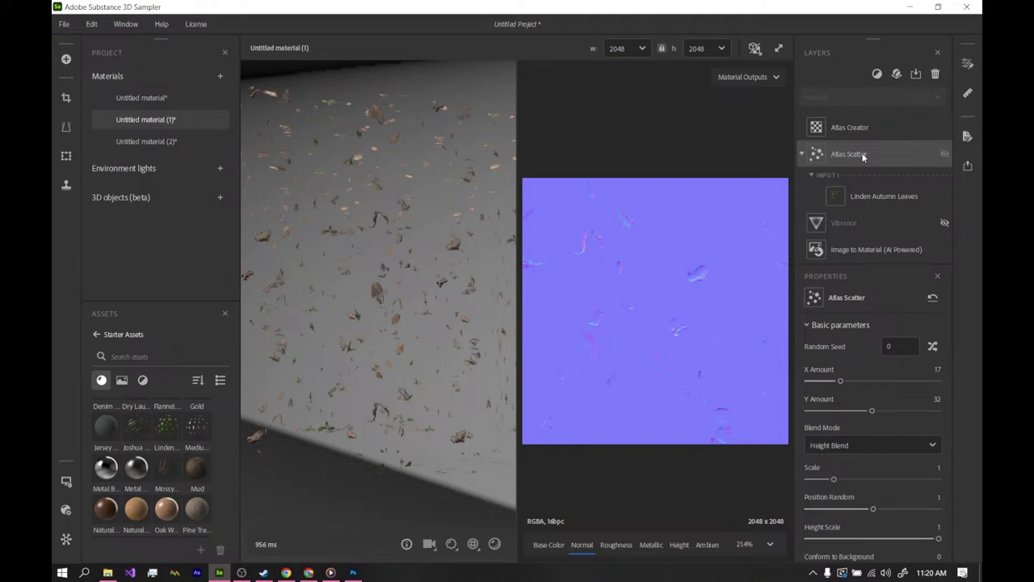
pyautogui.press('Delete')
pyautogui.click(881, 134)
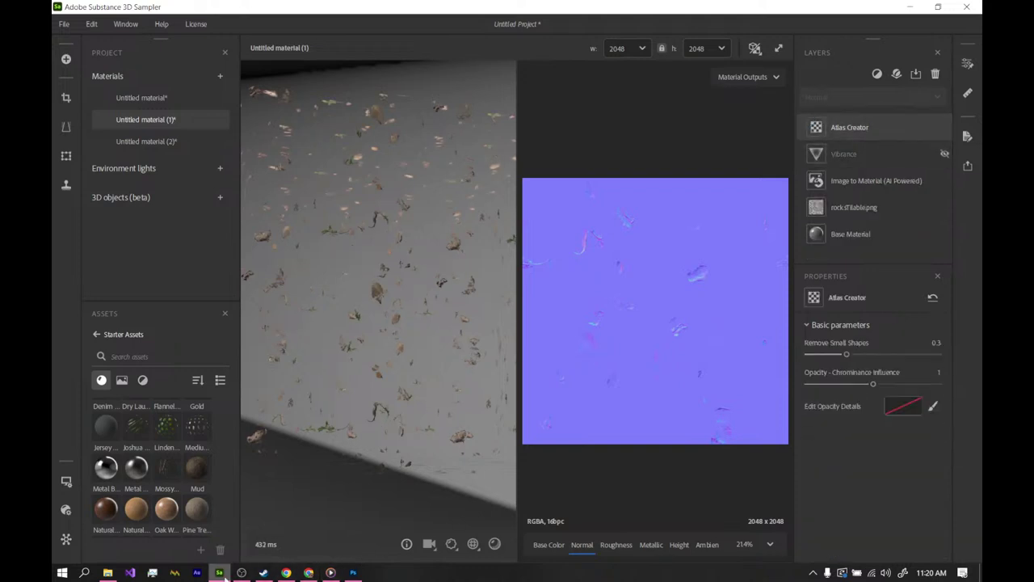
# Step: Load test pattern1.png from the Desktop as Atlas Creator's opacity details image
pyautogui.click(108, 572)
pyautogui.moveTo(599, 392); pyautogui.dragTo(281, 250)
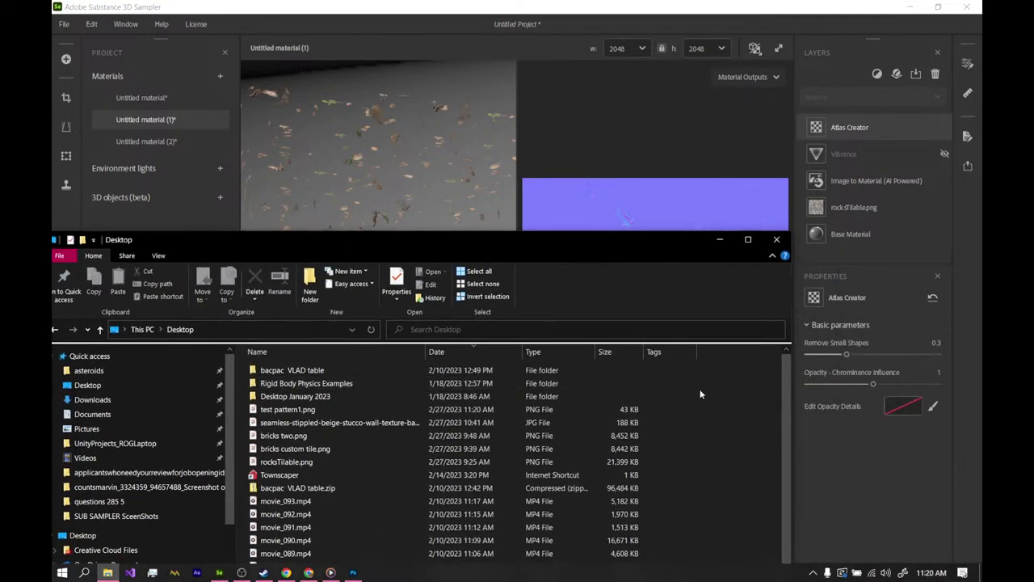
pyautogui.click(902, 406)
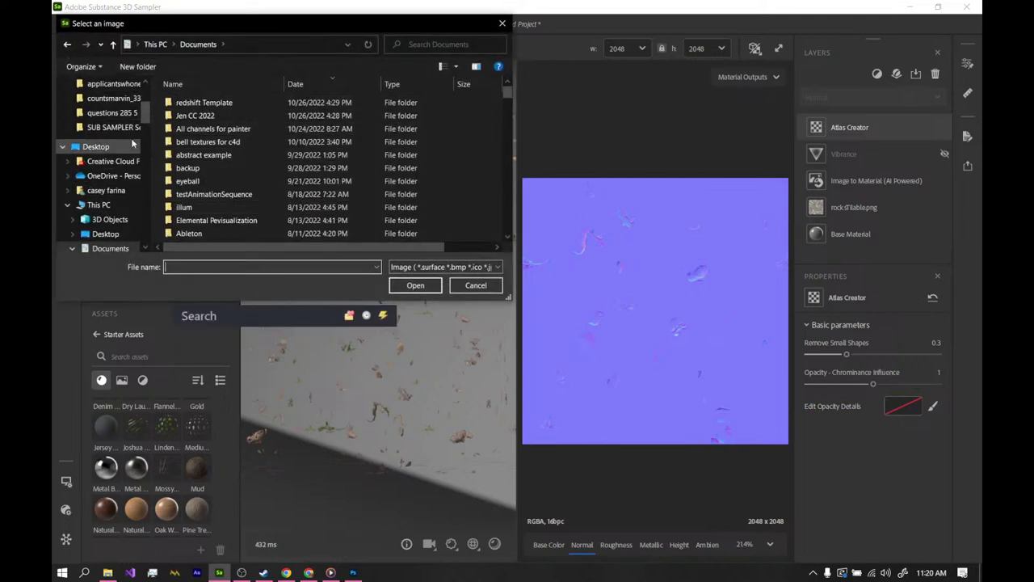
pyautogui.scroll(3, 133, 100)
pyautogui.click(100, 117)
pyautogui.click(206, 143)
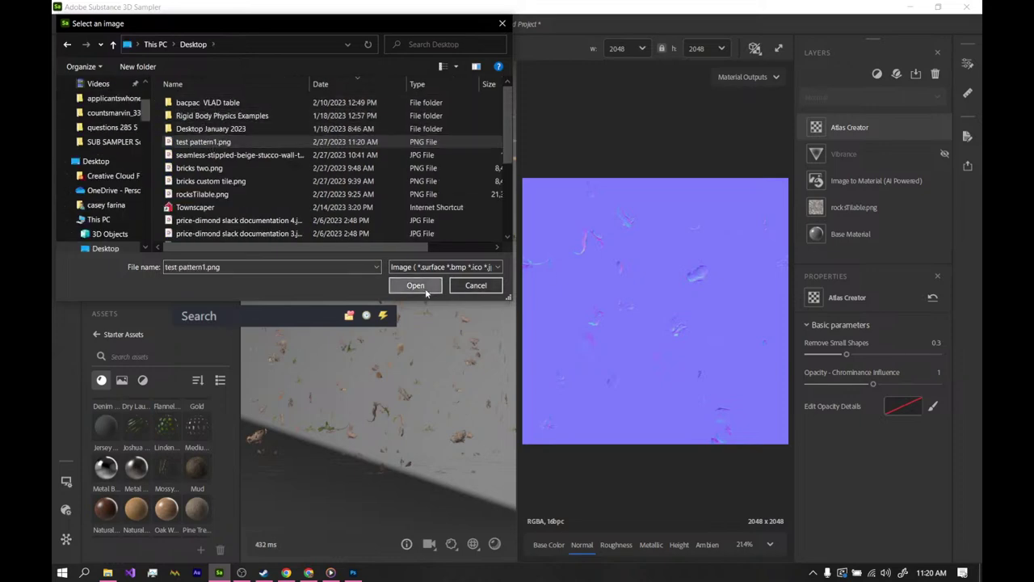
pyautogui.click(433, 287)
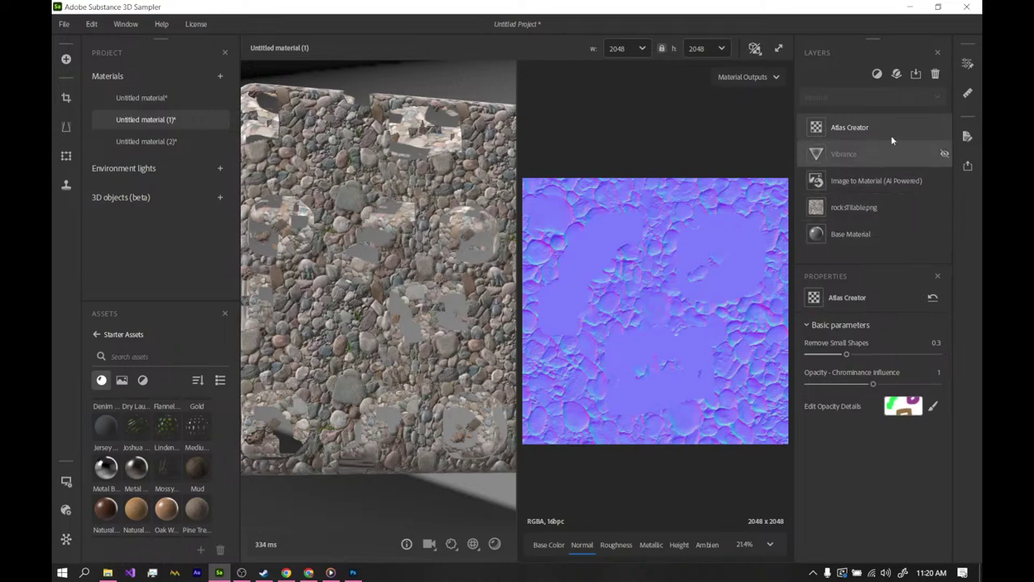
# Step: Hide the Image to Material layer and orbit to a cube corner to see the shapes
pyautogui.click(944, 182)
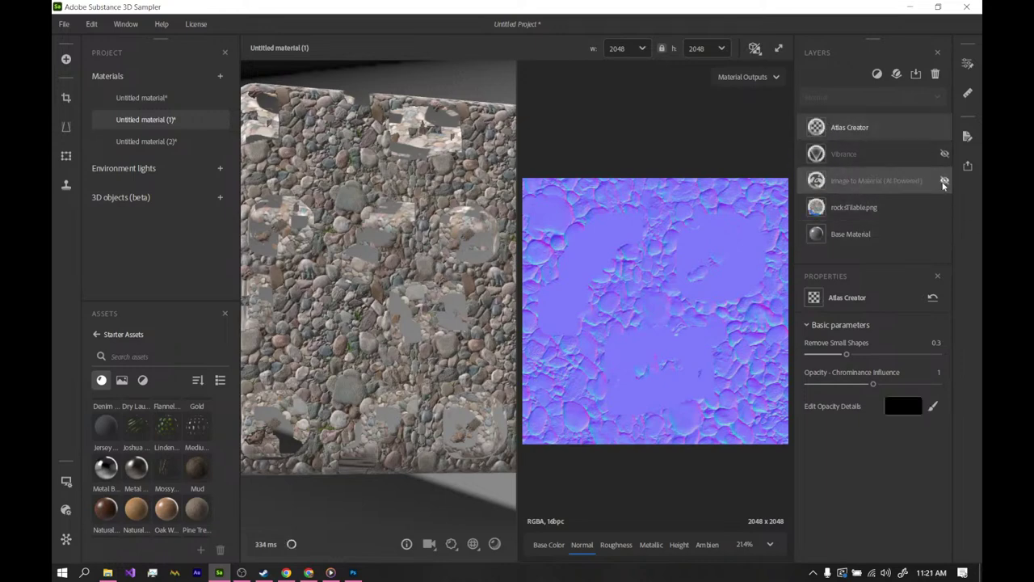
pyautogui.scroll(-3, 344, 299)
pyautogui.scroll(3, 345, 299)
pyautogui.moveTo(335, 282); pyautogui.dragTo(711, 418)
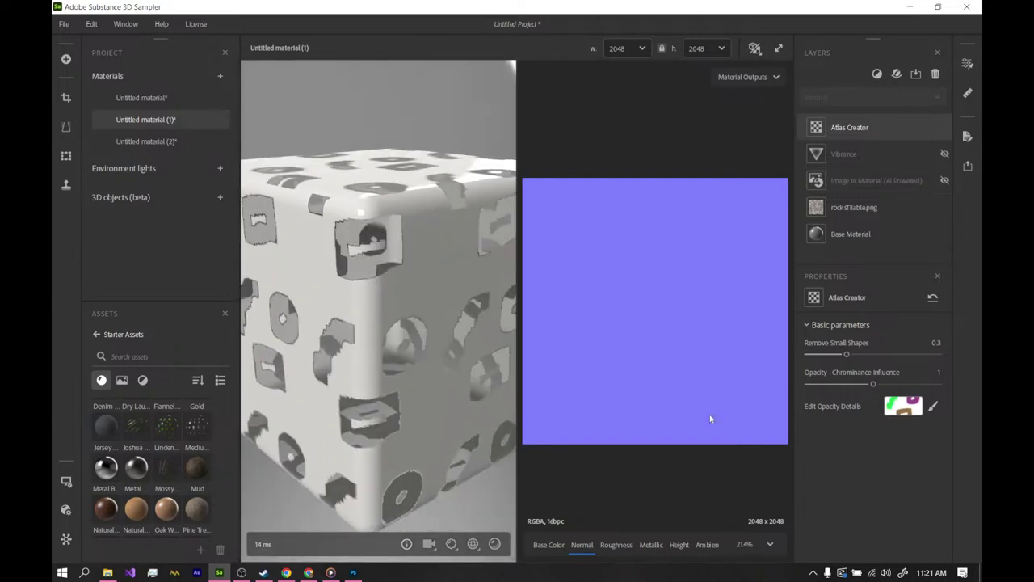
# Step: Reopen the opacity image picker and cancel it, keeping test pattern1.png
pyautogui.click(934, 407)
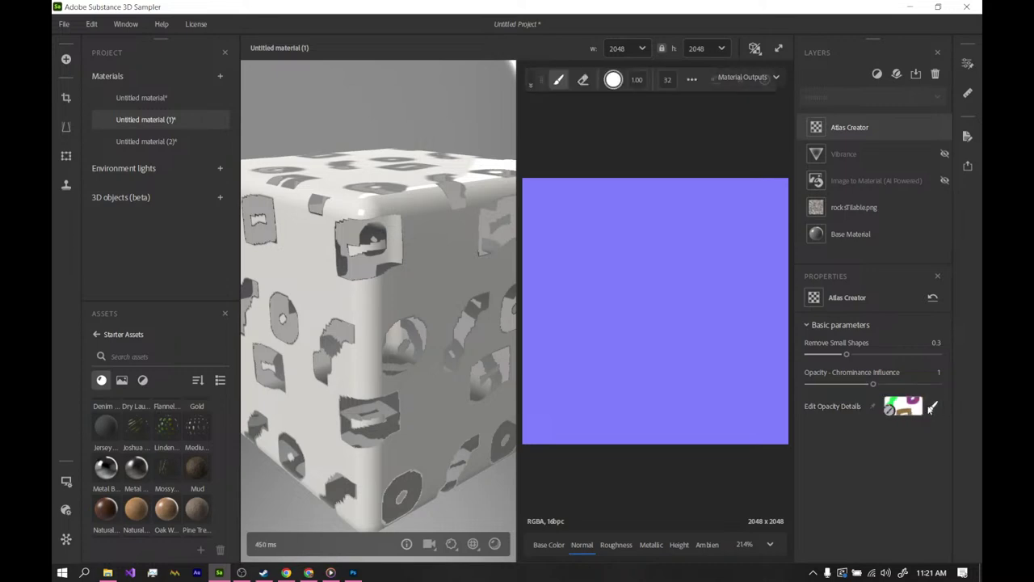
pyautogui.click(908, 408)
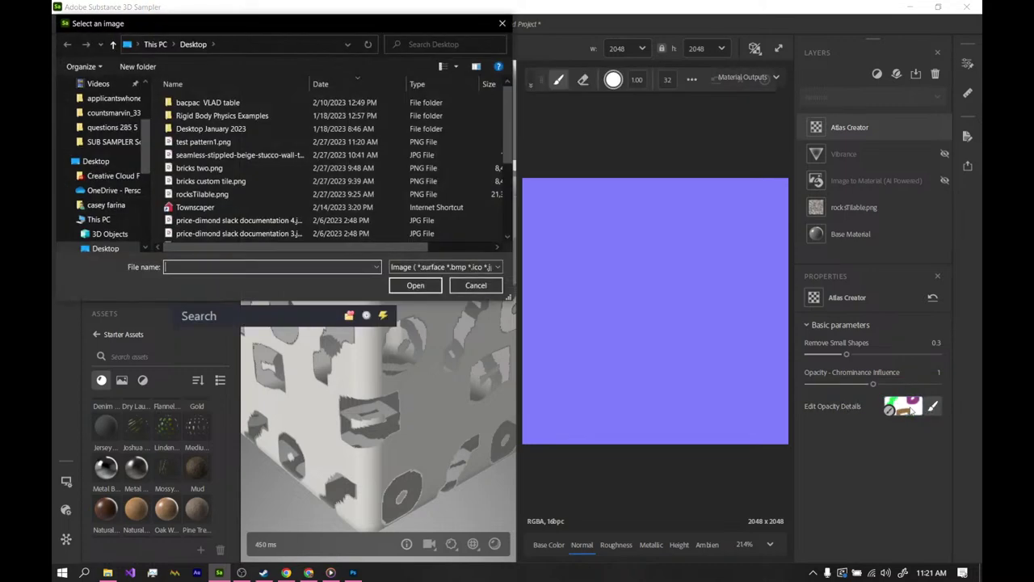
pyautogui.click(475, 285)
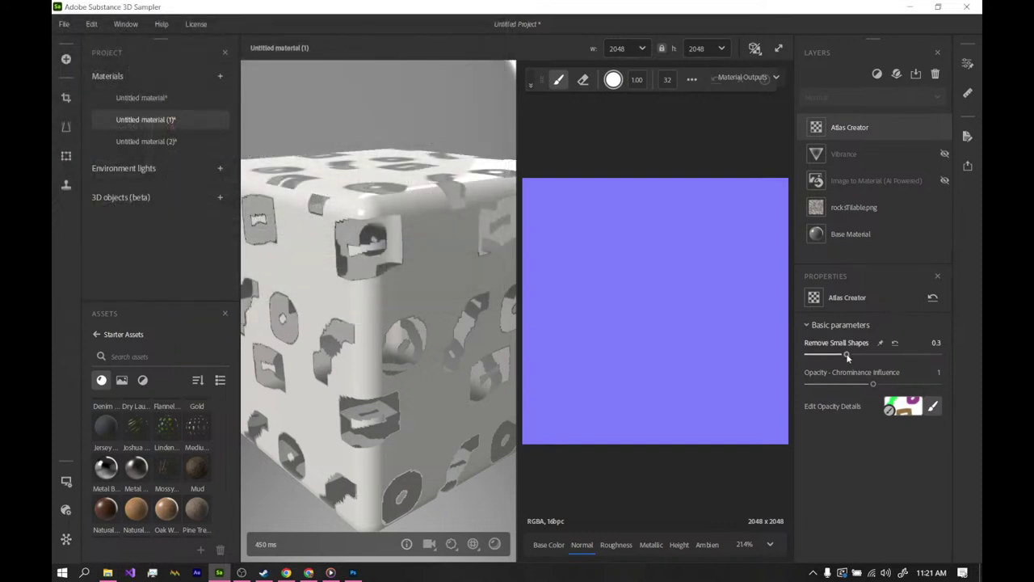
# Step: Lower Remove Small Shapes, adjust Chrominance Influence, and paint two strokes onto the opacity mask
pyautogui.moveTo(846, 357); pyautogui.dragTo(815, 355)
pyautogui.moveTo(873, 384); pyautogui.dragTo(822, 390)
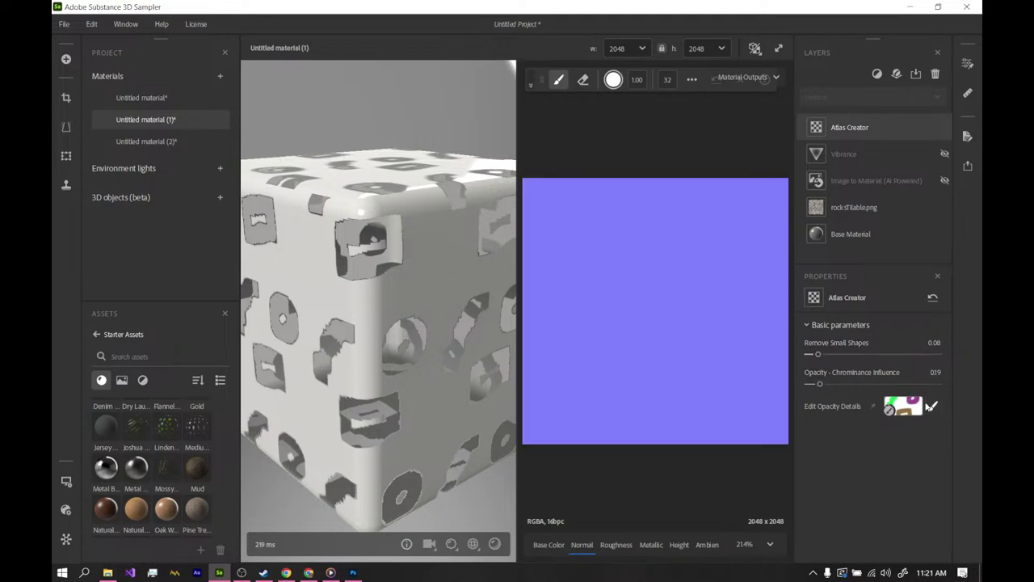
pyautogui.moveTo(626, 225)
pyautogui.mouseDown()
pyautogui.moveTo(581, 246)
pyautogui.moveTo(550, 305)
pyautogui.mouseUp()
pyautogui.moveTo(591, 240)
pyautogui.mouseDown()
pyautogui.moveTo(568, 299)
pyautogui.moveTo(585, 296)
pyautogui.mouseUp()
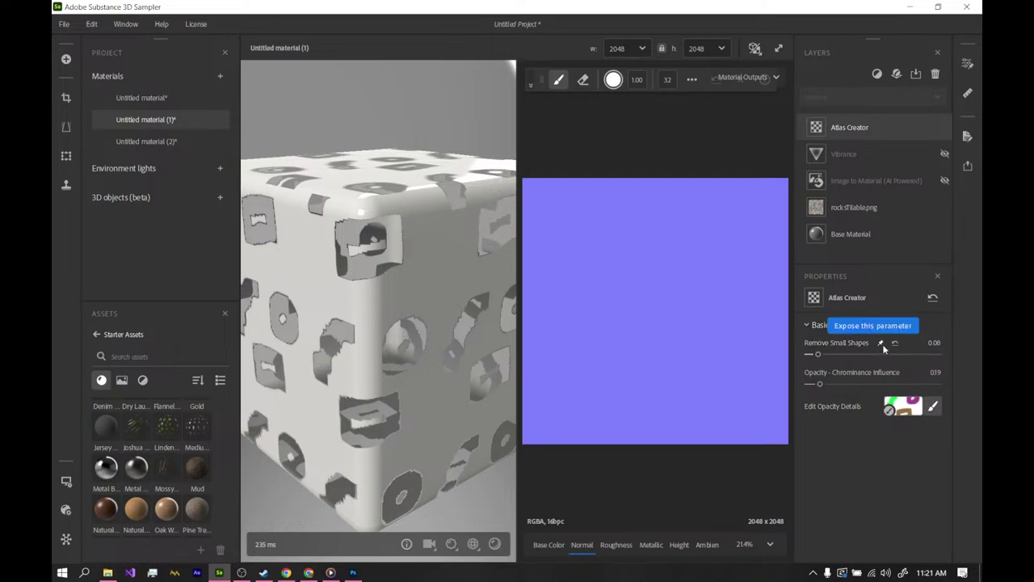
# Step: Set Opacity - Chrominance Influence and Remove Small Shapes both to 0.22
pyautogui.moveTo(818, 385); pyautogui.dragTo(909, 393)
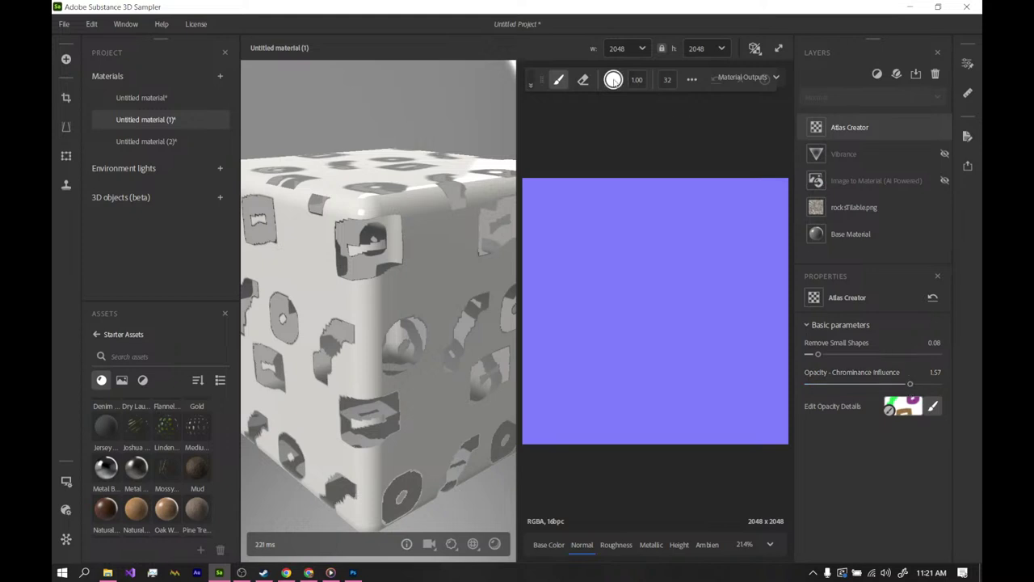
pyautogui.click(821, 384)
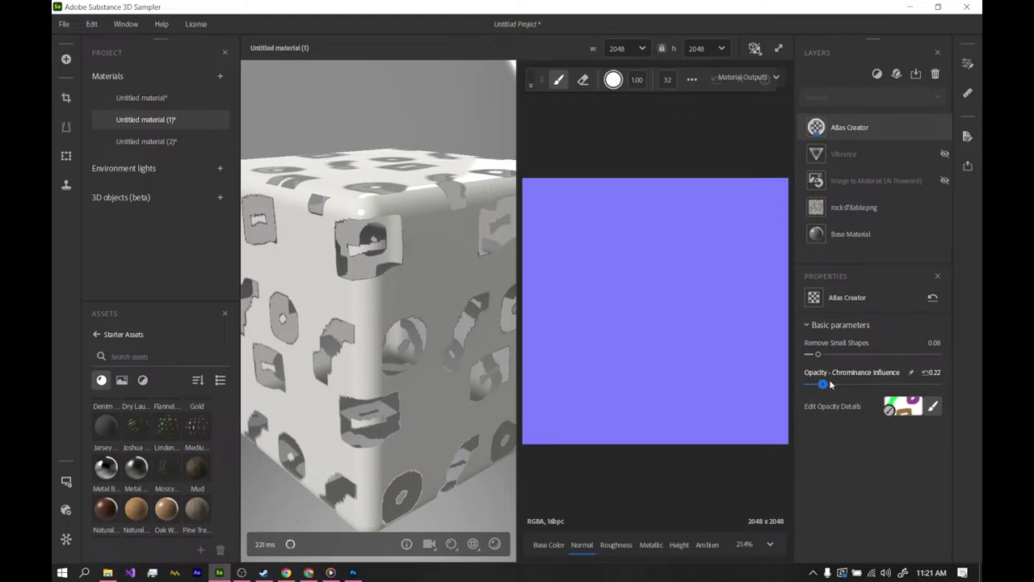
pyautogui.moveTo(820, 356); pyautogui.dragTo(836, 354)
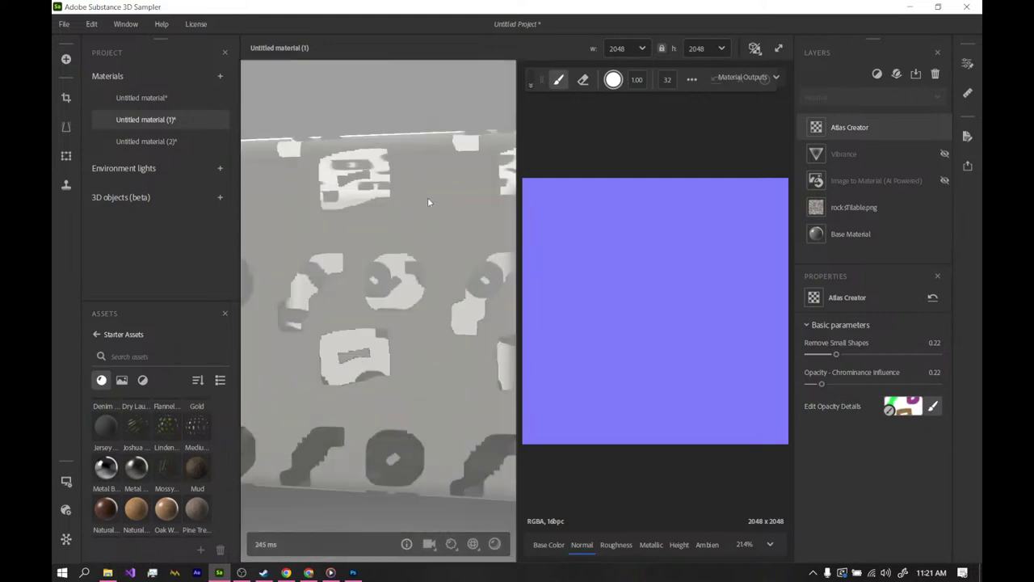
pyautogui.click(806, 324)
pyautogui.click(805, 324)
# Step: Search the assets for 'atl', close the Assets panel, and add an Atlas Creator filter layer
pyautogui.click(133, 356)
pyautogui.write('atl')
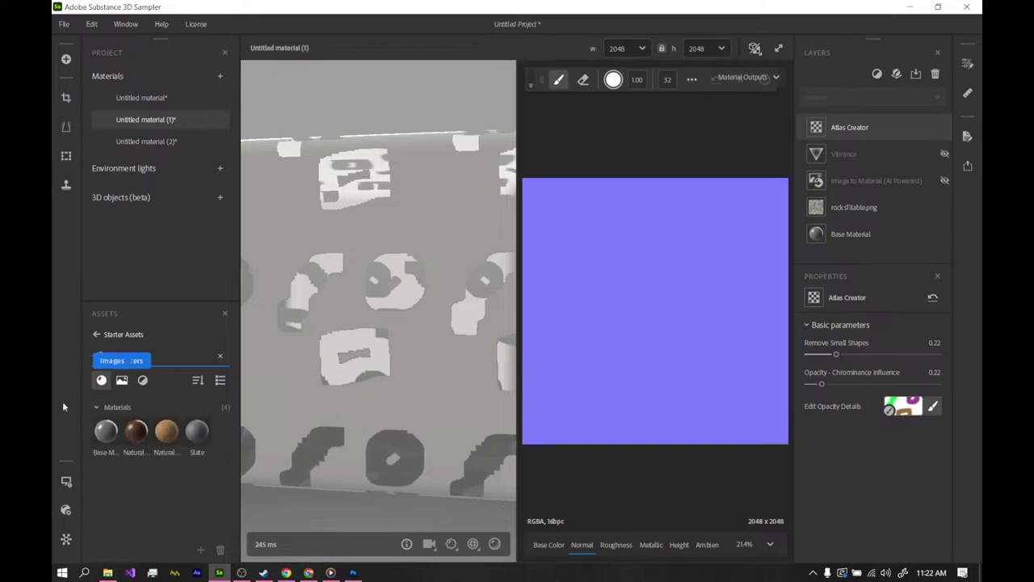
pyautogui.click(225, 313)
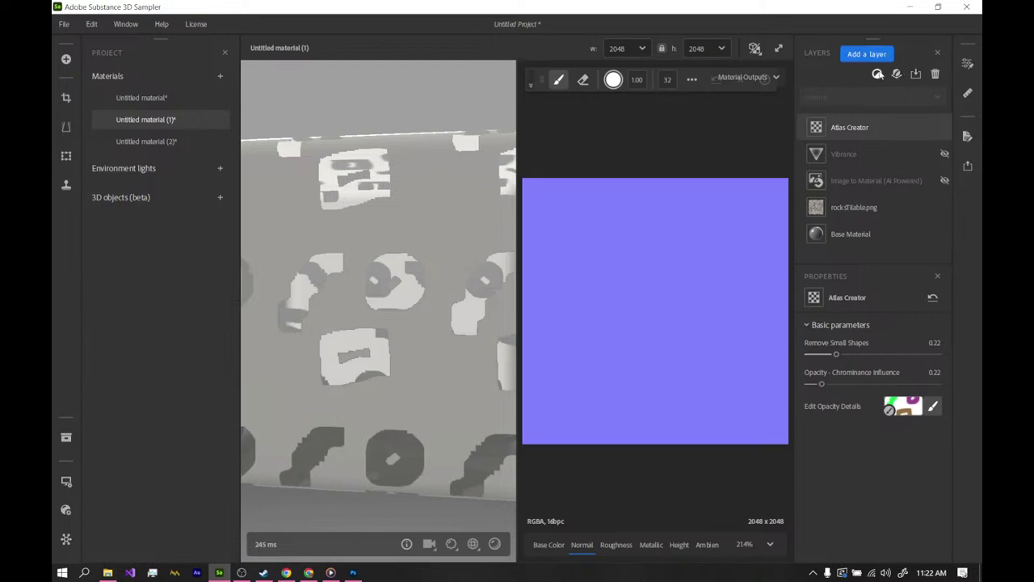
pyautogui.click(877, 73)
pyautogui.click(867, 139)
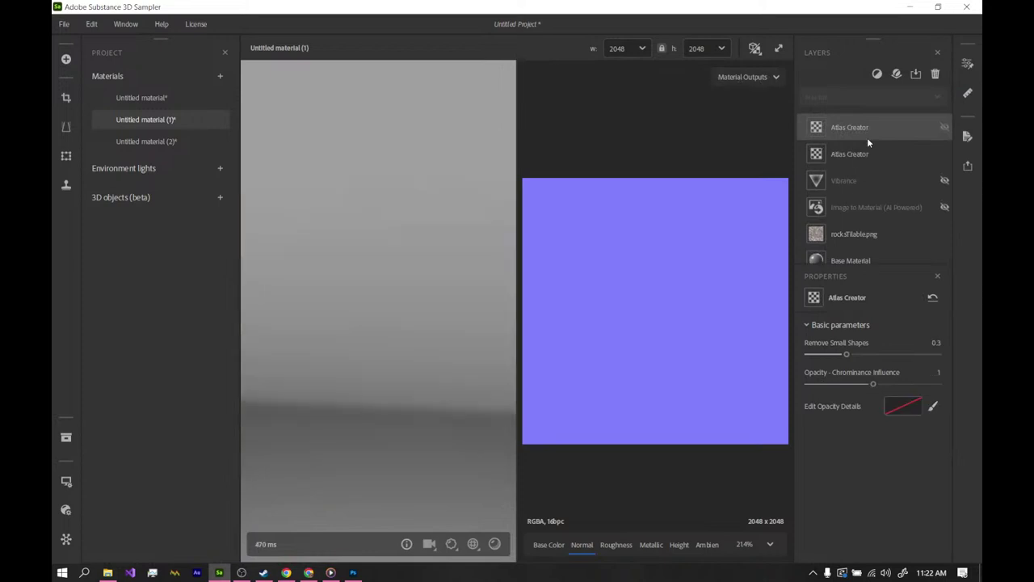
# Step: Add an Atlas Scatter layer and plug Atlas Creator into its INPUT1 slot
pyautogui.click(876, 74)
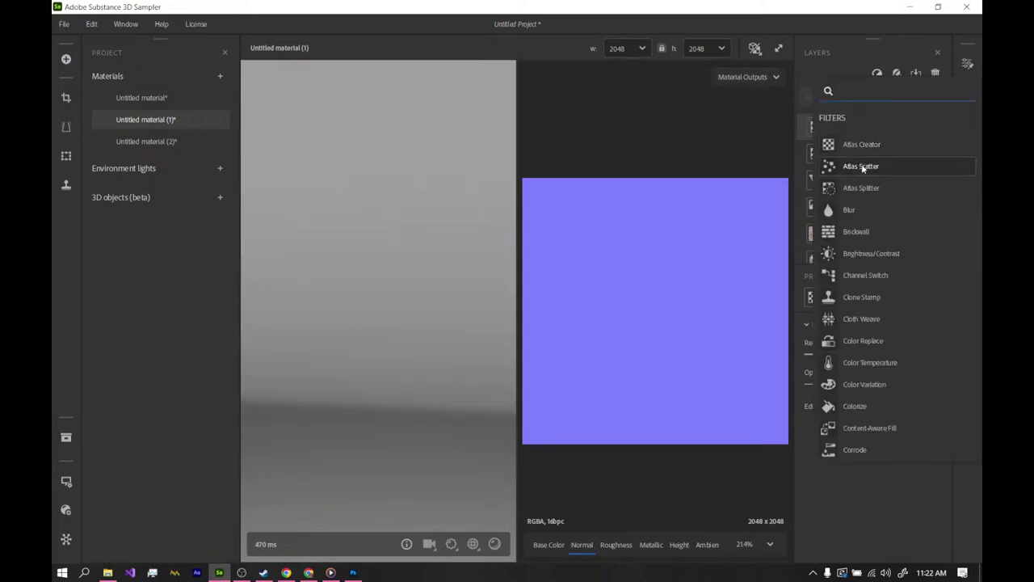
pyautogui.click(861, 165)
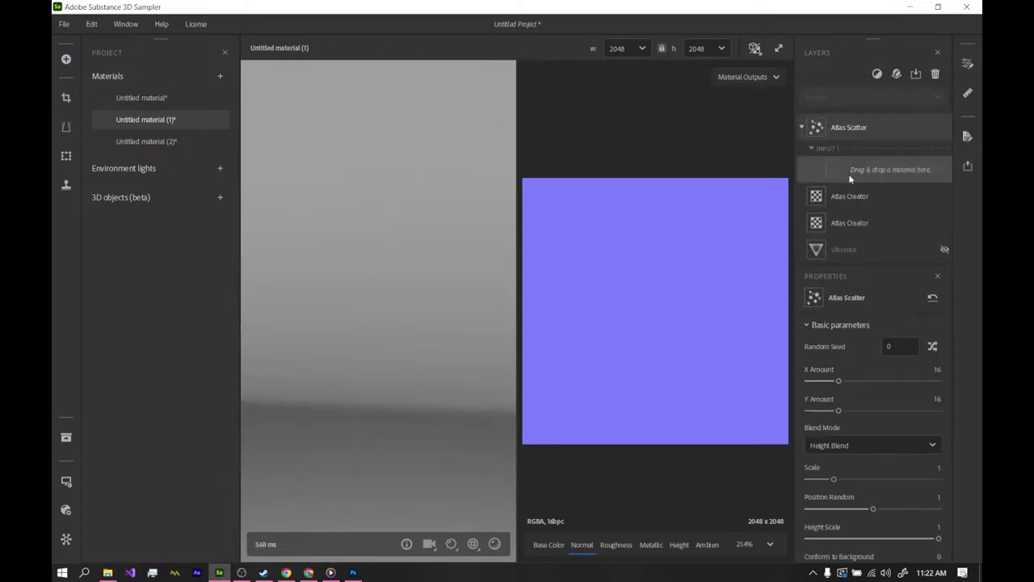
pyautogui.moveTo(844, 219); pyautogui.dragTo(849, 169)
pyautogui.click(841, 197)
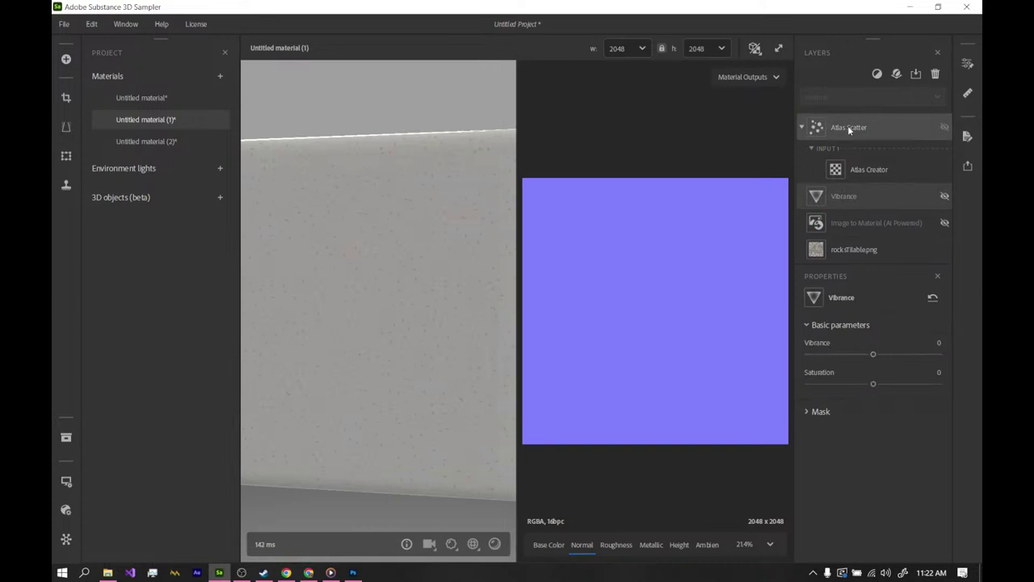
# Step: Select the Atlas Scatter layer and enlarge the scattered shapes with Scale
pyautogui.click(848, 128)
pyautogui.scroll(-5, 418, 275)
pyautogui.scroll(5, 401, 266)
pyautogui.moveTo(402, 265); pyautogui.dragTo(450, 316)
pyautogui.scroll(5, 414, 285)
pyautogui.scroll(-5, 414, 285)
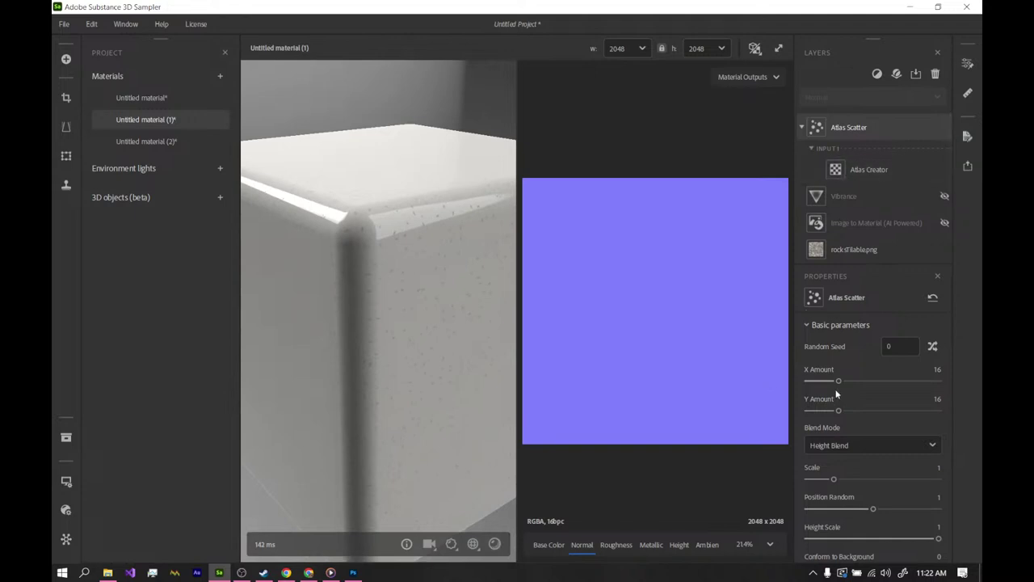
pyautogui.moveTo(834, 479); pyautogui.dragTo(945, 475)
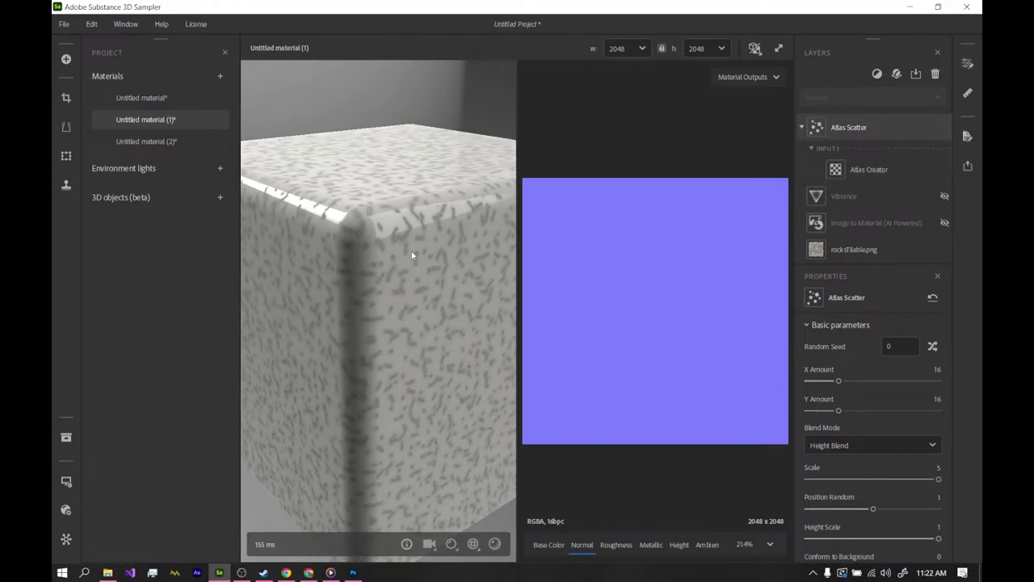
pyautogui.scroll(5, 437, 258)
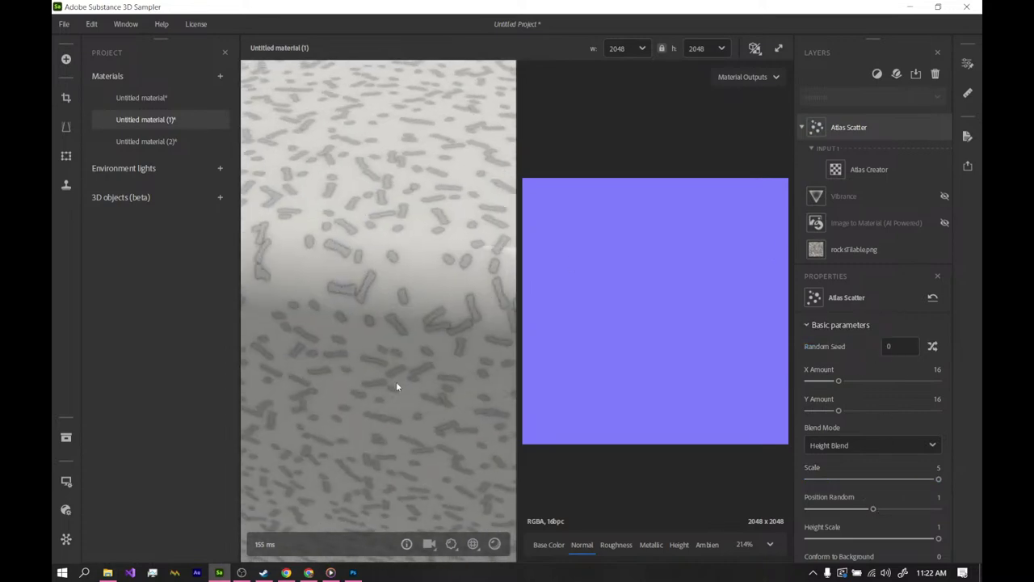
pyautogui.scroll(-5, 395, 378)
pyautogui.scroll(5, 385, 370)
pyautogui.moveTo(385, 369); pyautogui.dragTo(495, 323)
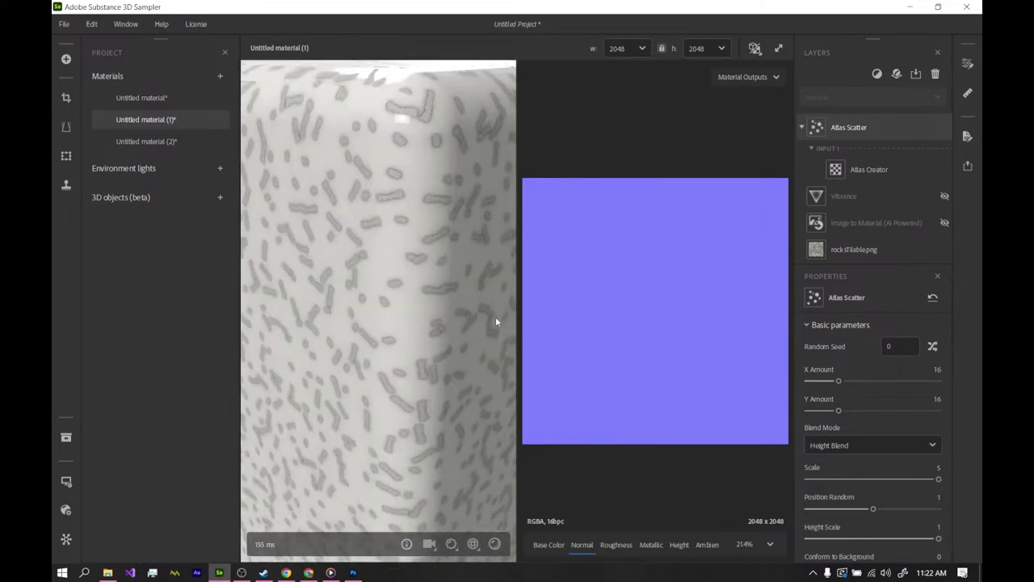
pyautogui.scroll(-5, 461, 323)
# Step: Set Atlas Scatter Position Random to 1.66 and Scale to 5
pyautogui.click(873, 509)
pyautogui.moveTo(875, 510); pyautogui.dragTo(829, 512)
pyautogui.moveTo(902, 511)
pyautogui.mouseDown()
pyautogui.moveTo(926, 509)
pyautogui.moveTo(915, 509)
pyautogui.mouseUp()
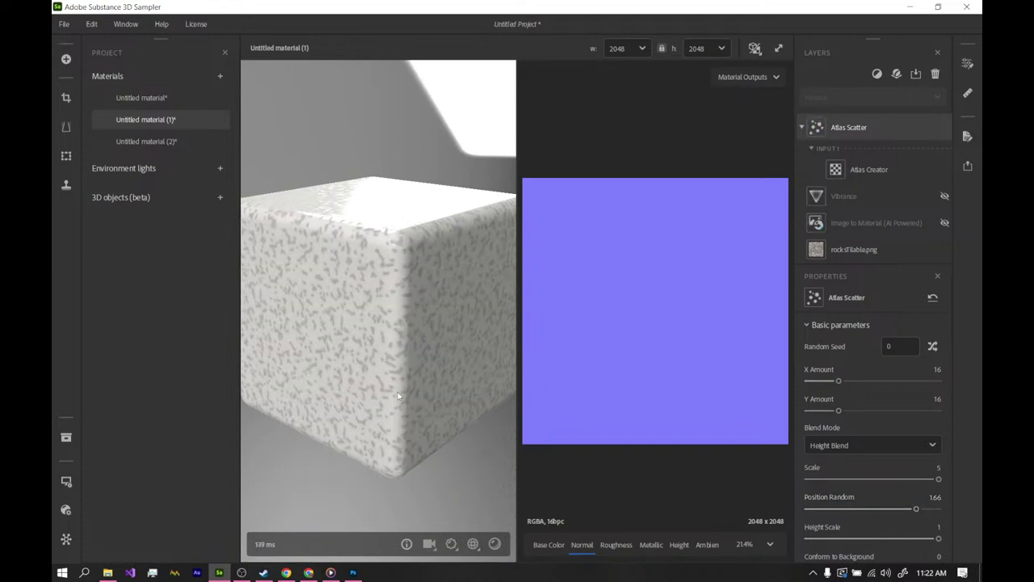
pyautogui.moveTo(399, 397); pyautogui.dragTo(323, 339)
pyautogui.scroll(3, 292, 225)
pyautogui.moveTo(322, 246); pyautogui.dragTo(443, 288)
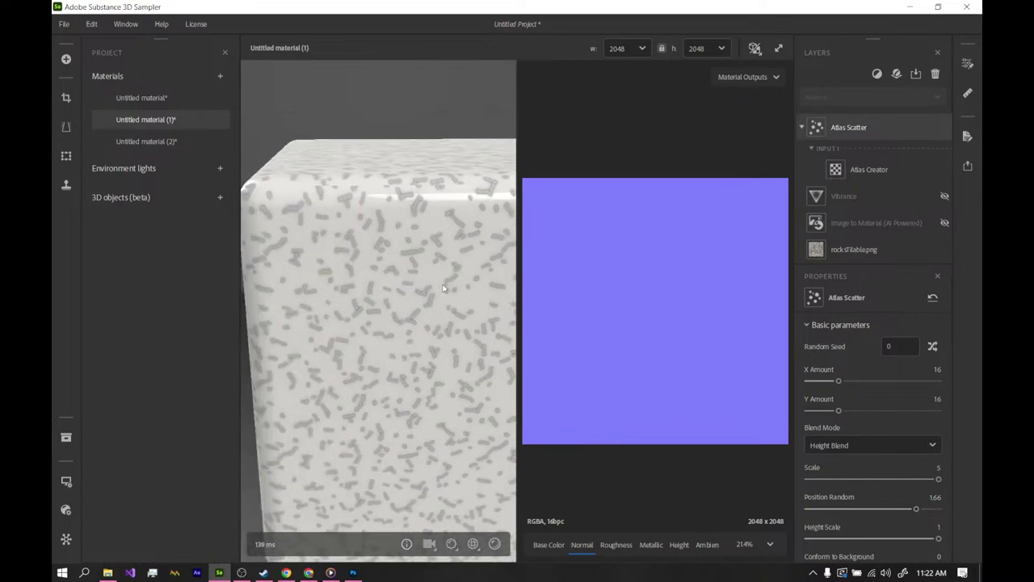
pyautogui.moveTo(938, 478); pyautogui.dragTo(897, 478)
pyautogui.moveTo(971, 472); pyautogui.dragTo(970, 477)
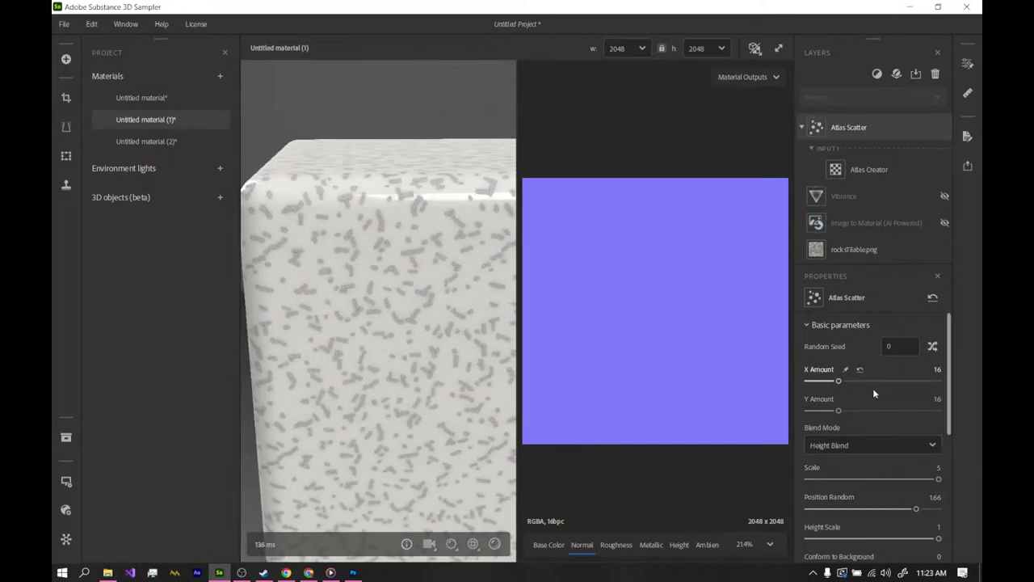
# Step: Set Scale Random to 0.67 under Size, select Atlas Creator, and open Desktop File Explorer
pyautogui.scroll(-5, 844, 501)
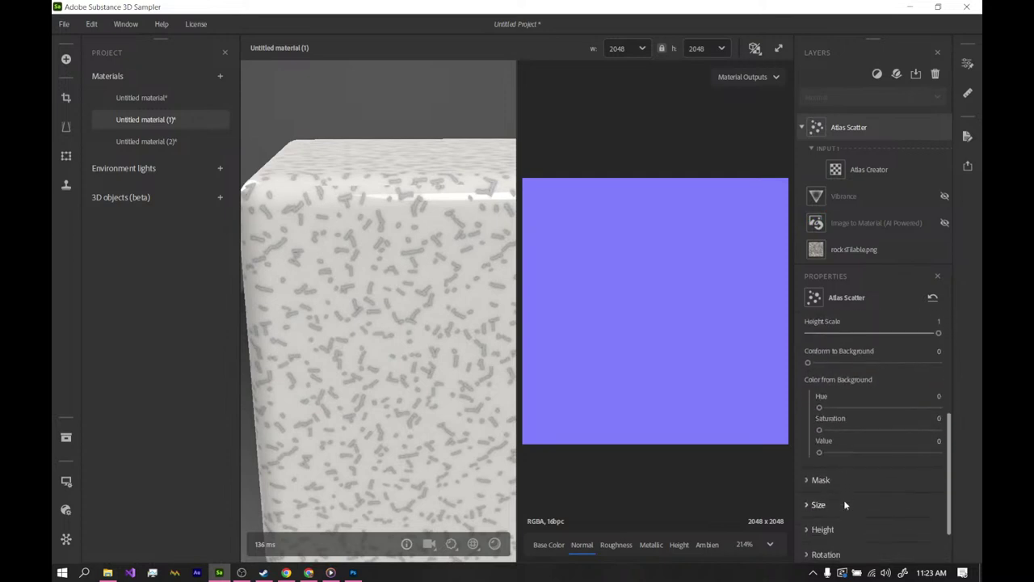
pyautogui.click(807, 504)
pyautogui.scroll(-2, 832, 470)
pyautogui.scroll(-1, 831, 473)
pyautogui.moveTo(808, 418); pyautogui.dragTo(782, 436)
pyautogui.moveTo(395, 279); pyautogui.dragTo(459, 203)
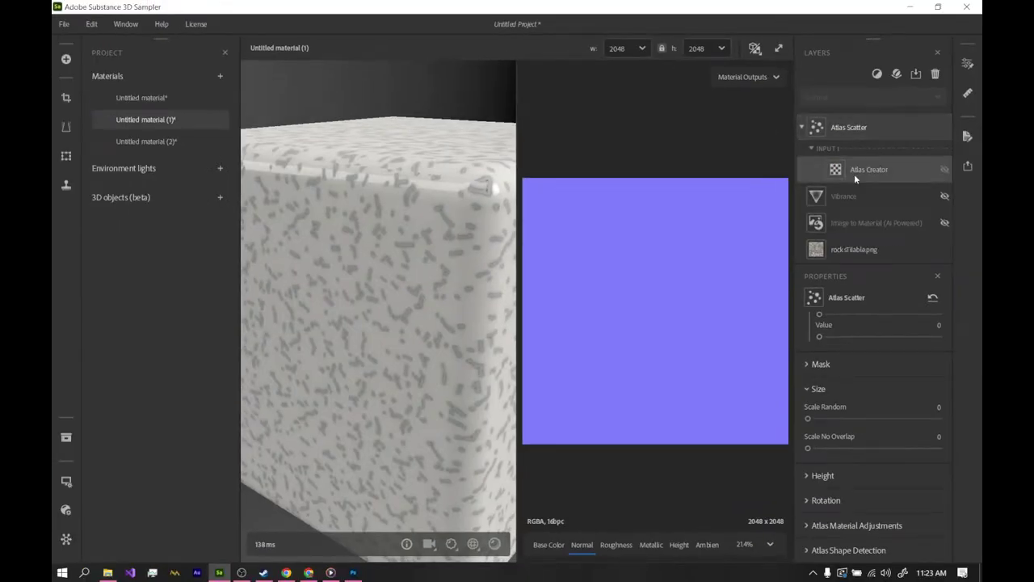
pyautogui.click(854, 174)
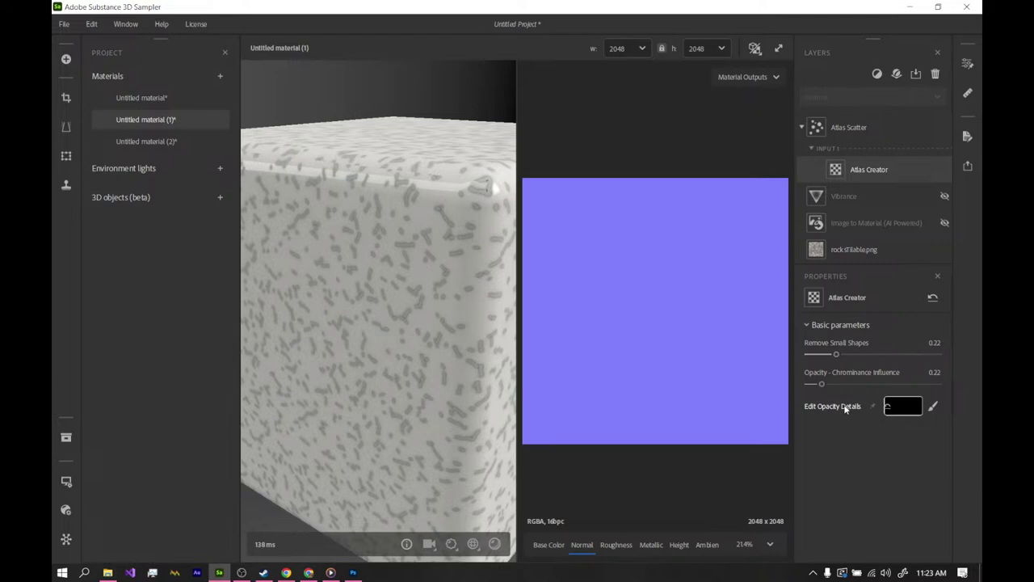
pyautogui.click(107, 573)
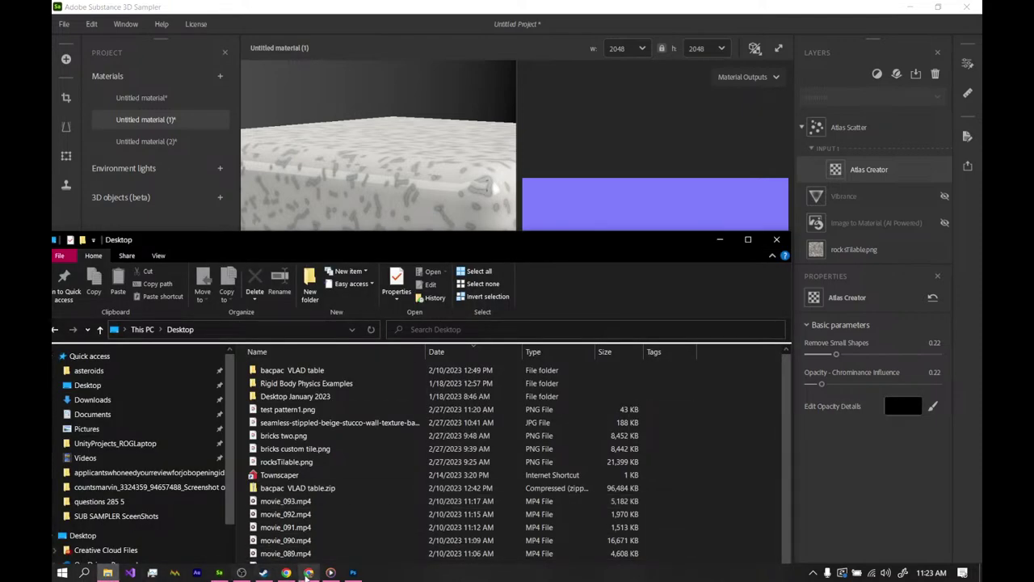
# Step: Google 'substance sampler documentation' in a new Chrome tab and open the Adobe Substance 3D Documentation result
pyautogui.click(307, 515)
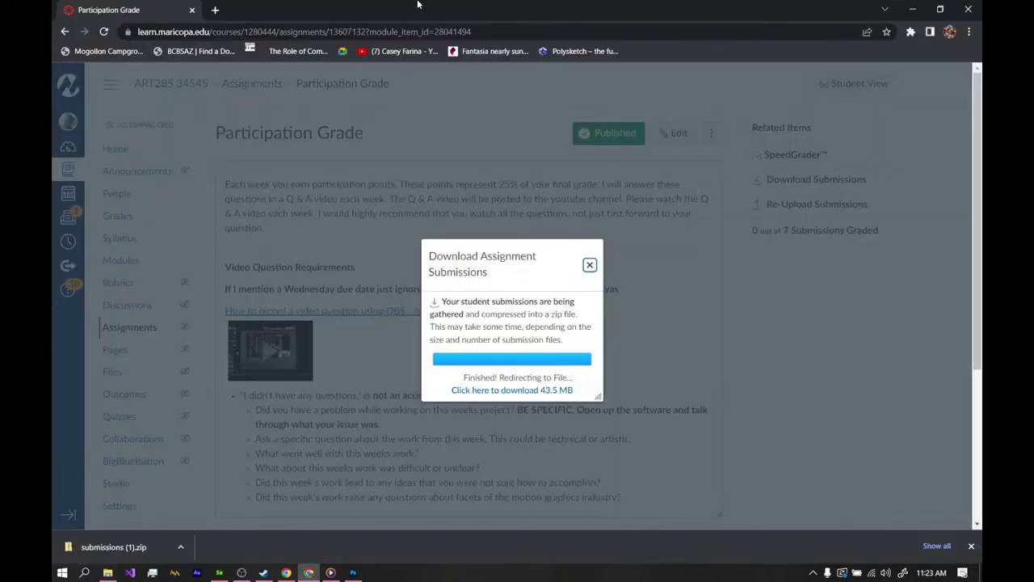
pyautogui.hotkey('ctrl', 't')
pyautogui.write('substa')
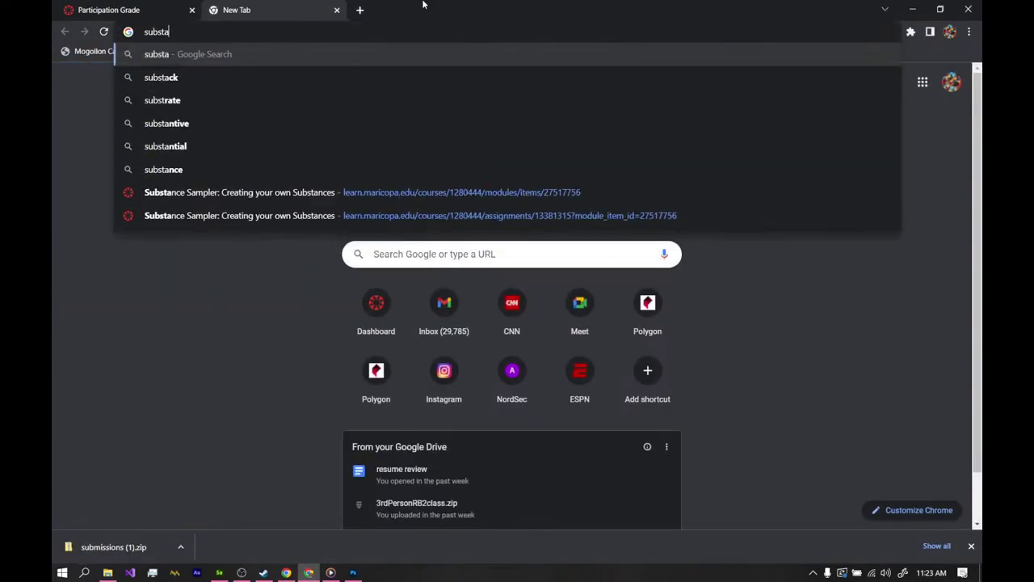
pyautogui.write('nce sampler')
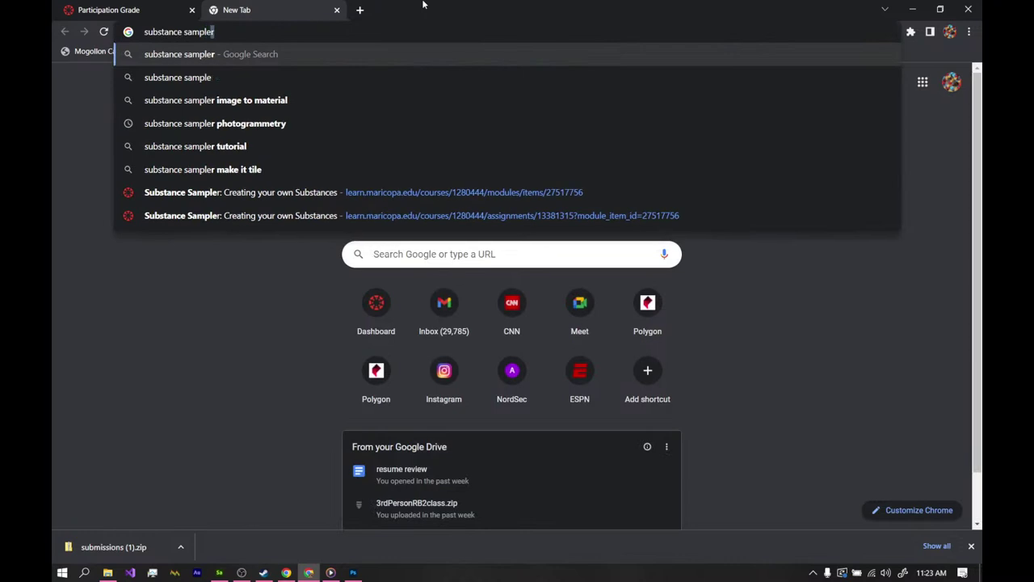
pyautogui.write(' documentation')
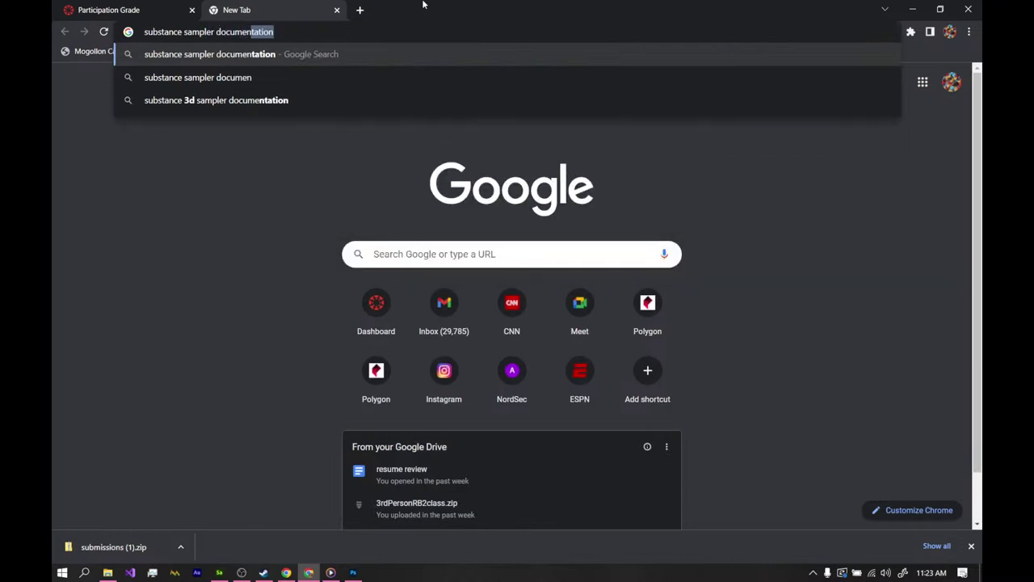
pyautogui.press('Return')
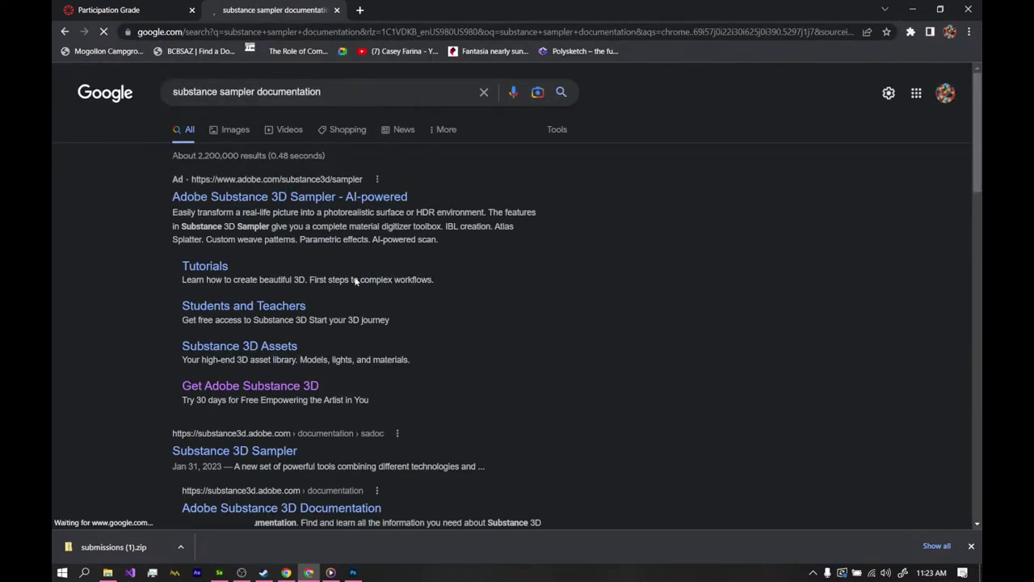
pyautogui.scroll(-2, 359, 300)
pyautogui.scroll(2, 364, 305)
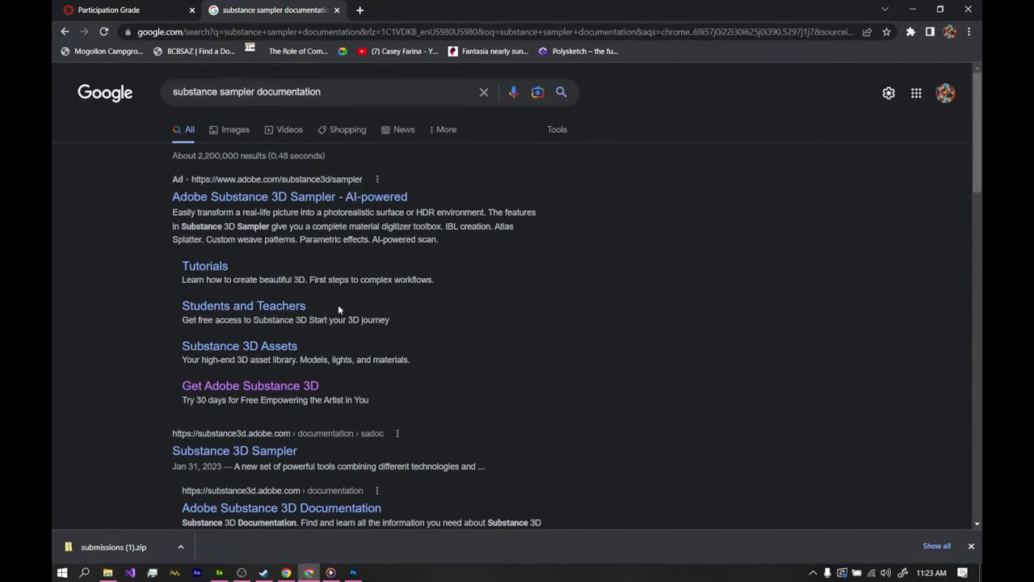
pyautogui.scroll(-2, 351, 275)
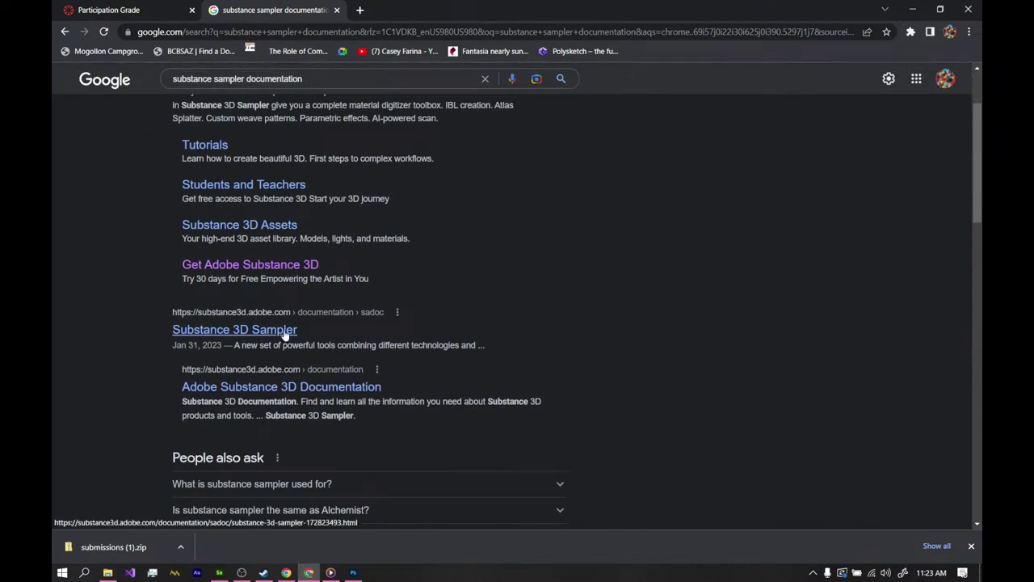
pyautogui.click(285, 383)
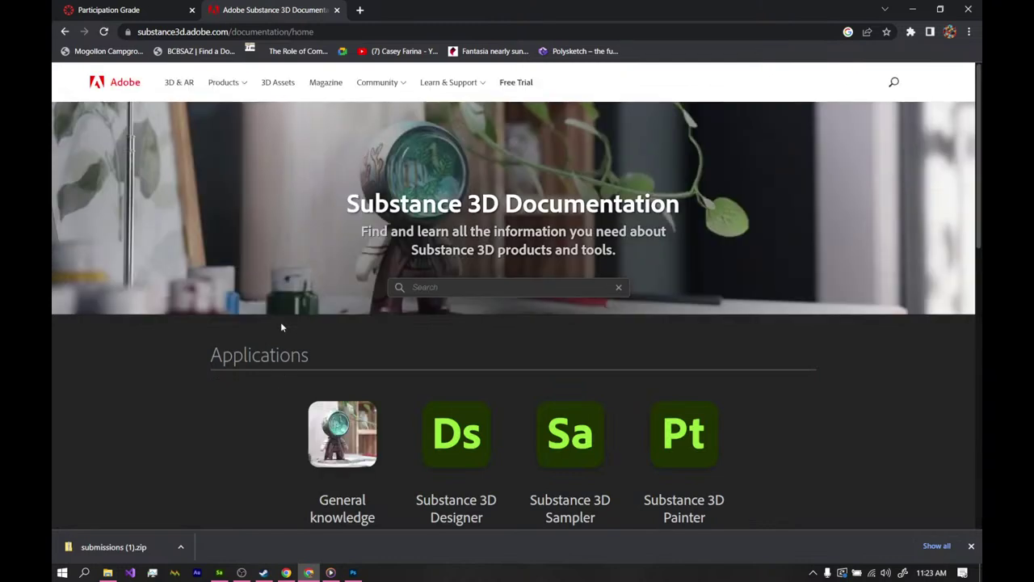
# Step: Open the Sampler docs, search 'at', and open the Atlas Creator page
pyautogui.scroll(-4, 299, 236)
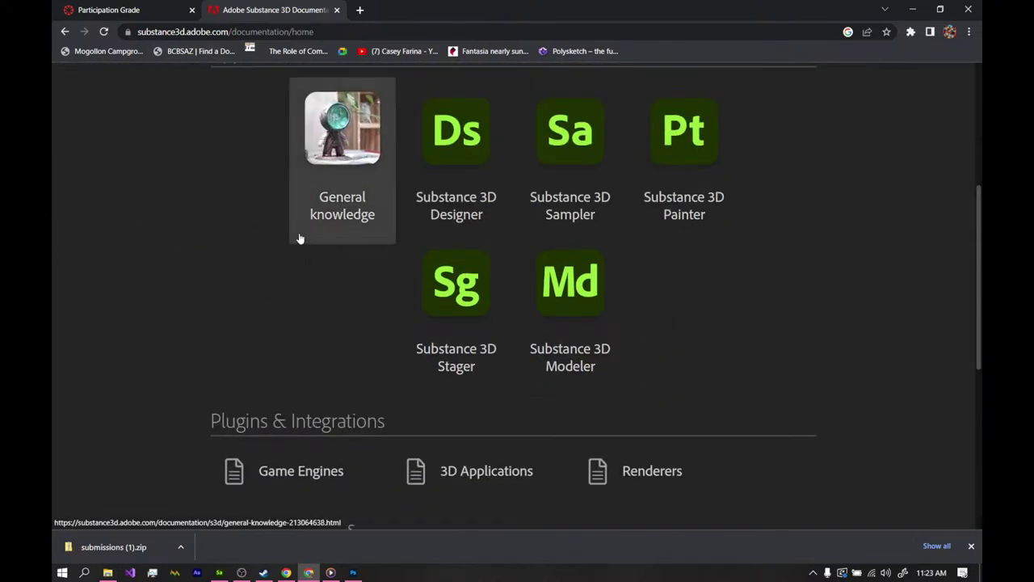
pyautogui.click(584, 164)
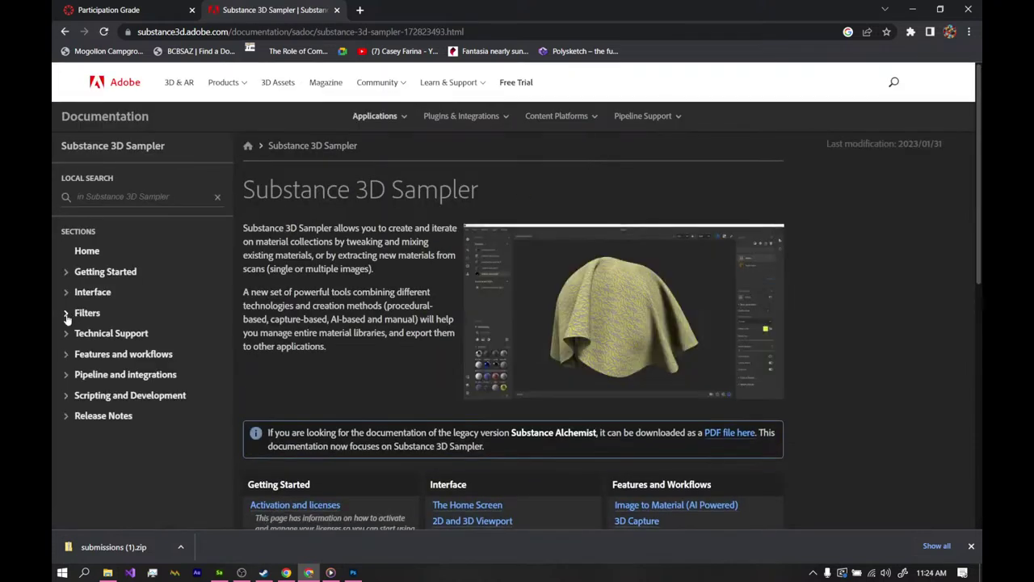
pyautogui.click(67, 316)
pyautogui.scroll(-2, 67, 391)
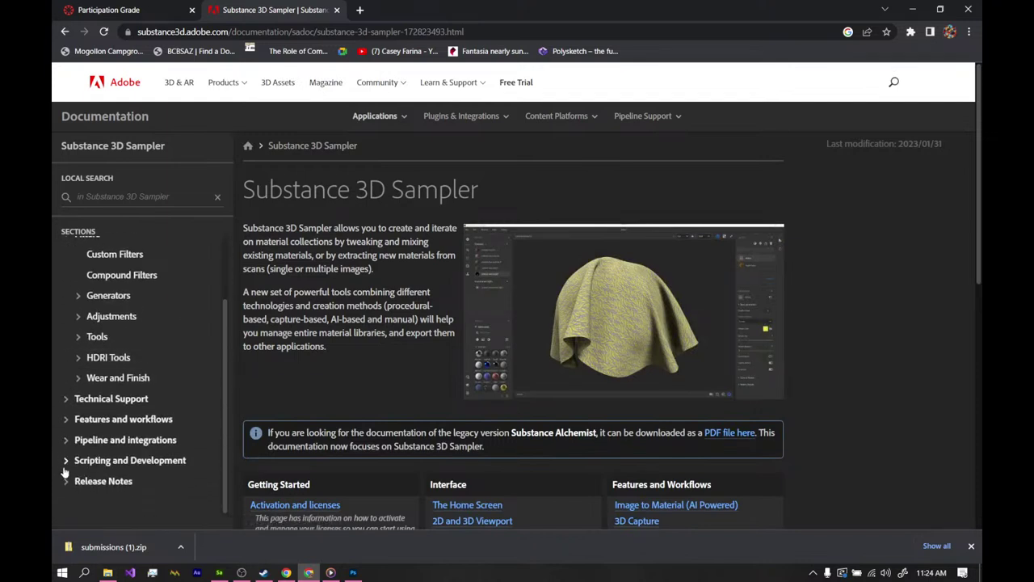
pyautogui.click(111, 196)
pyautogui.write('atlas')
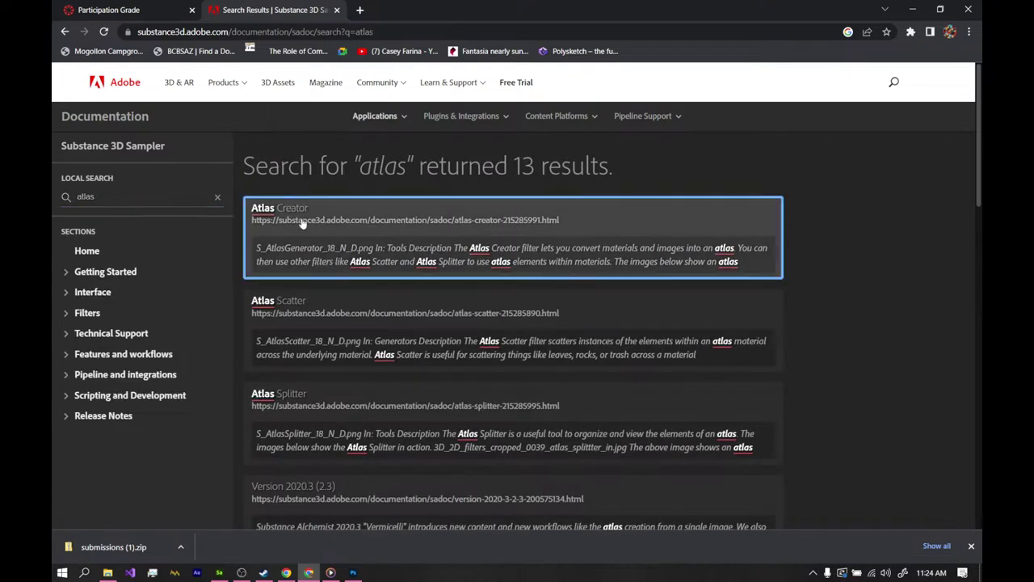
pyautogui.click(260, 210)
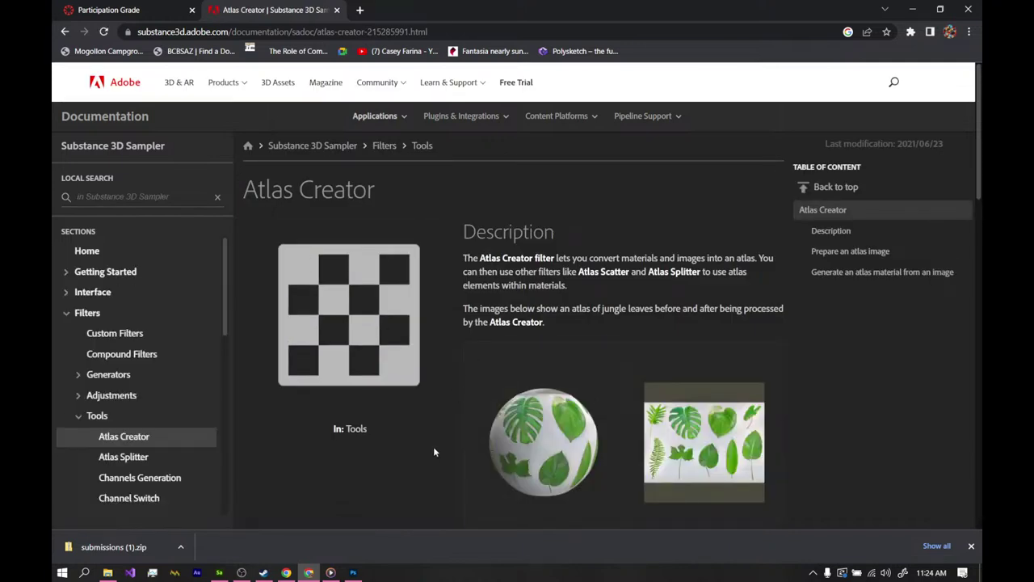
# Step: Read through the Atlas Creator page, then minimize Chrome
pyautogui.scroll(-2, 434, 452)
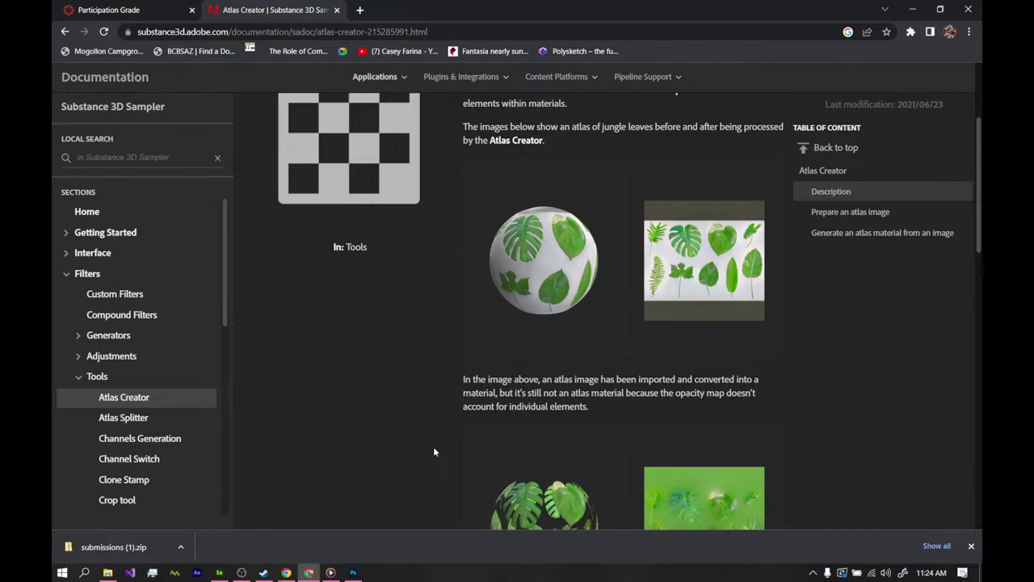
pyautogui.scroll(-3, 433, 452)
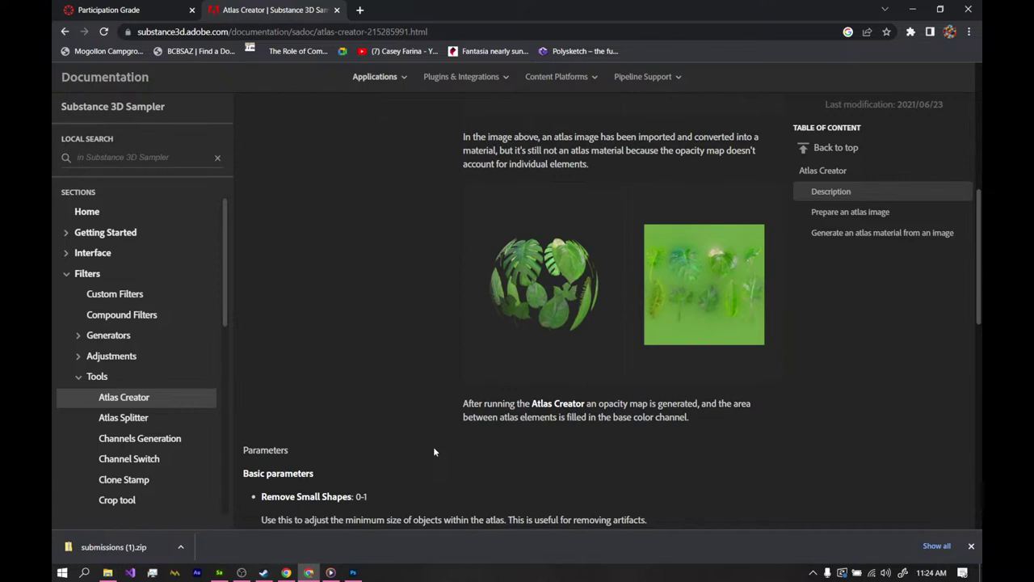
pyautogui.scroll(-3, 433, 446)
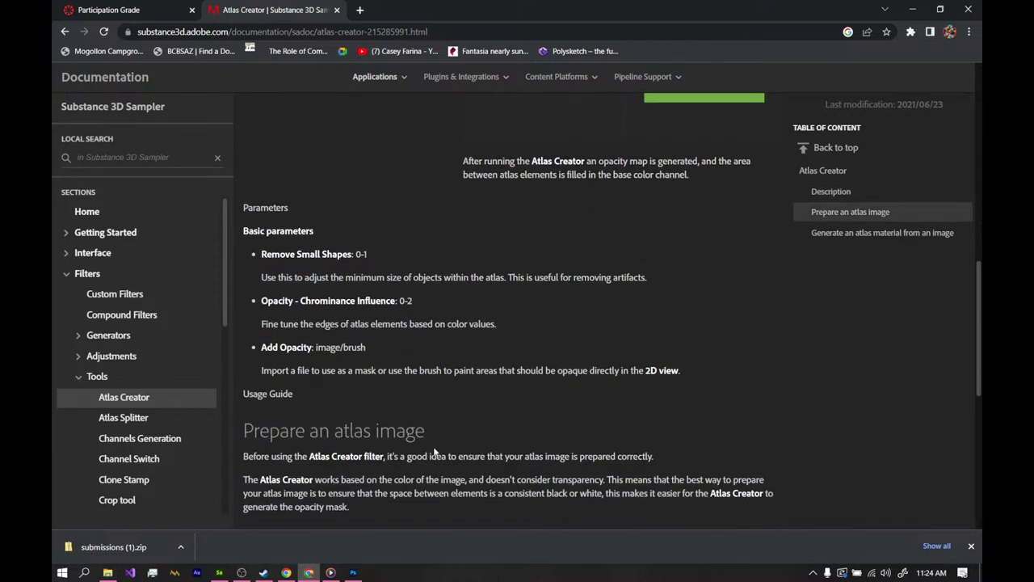
pyautogui.scroll(-2, 434, 452)
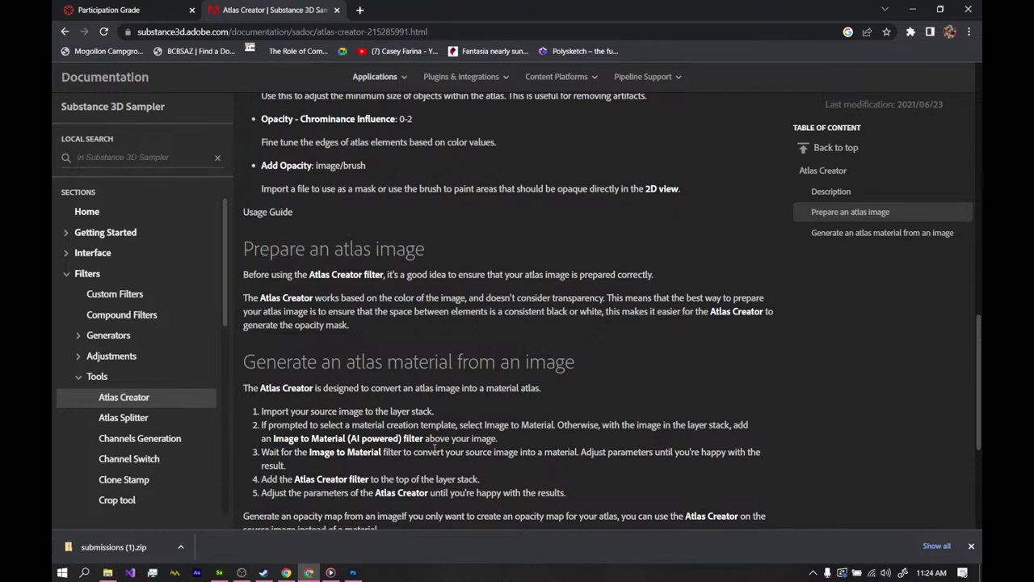
pyautogui.scroll(-2, 436, 448)
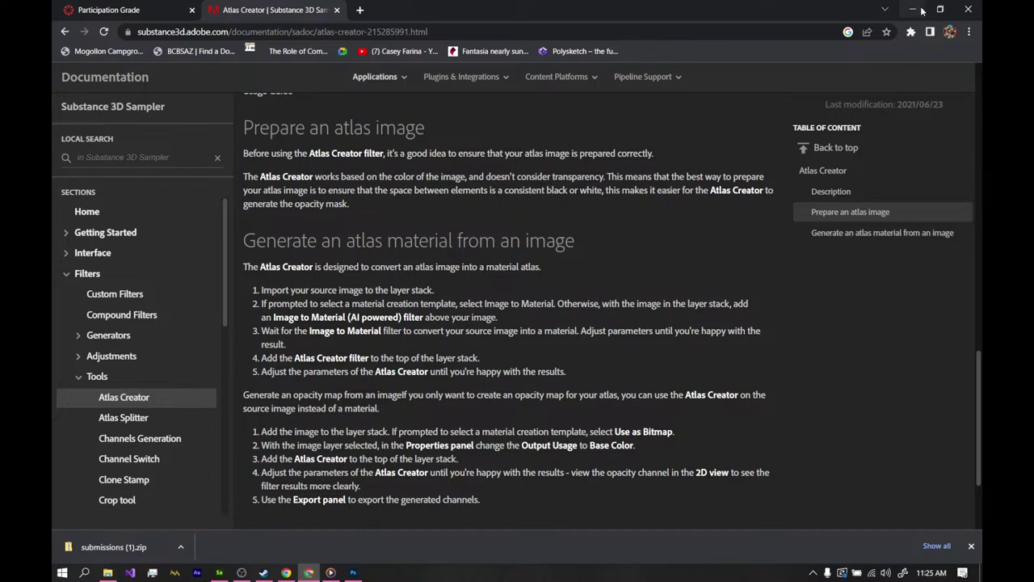
pyautogui.click(915, 9)
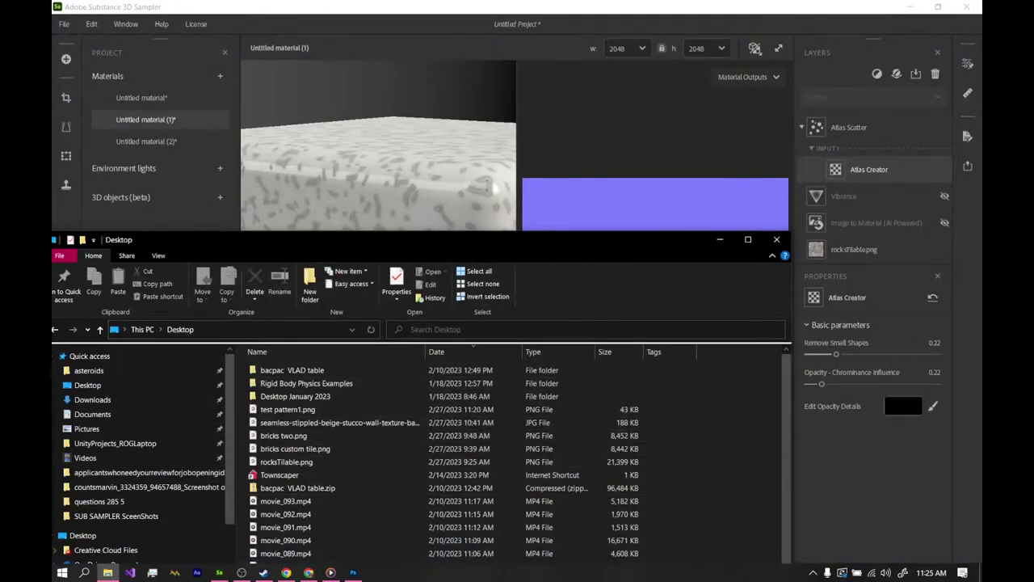
# Step: In Photoshop, add a layer beneath the painted shapes and fill it with a full-canvas white rectangle
pyautogui.click(353, 572)
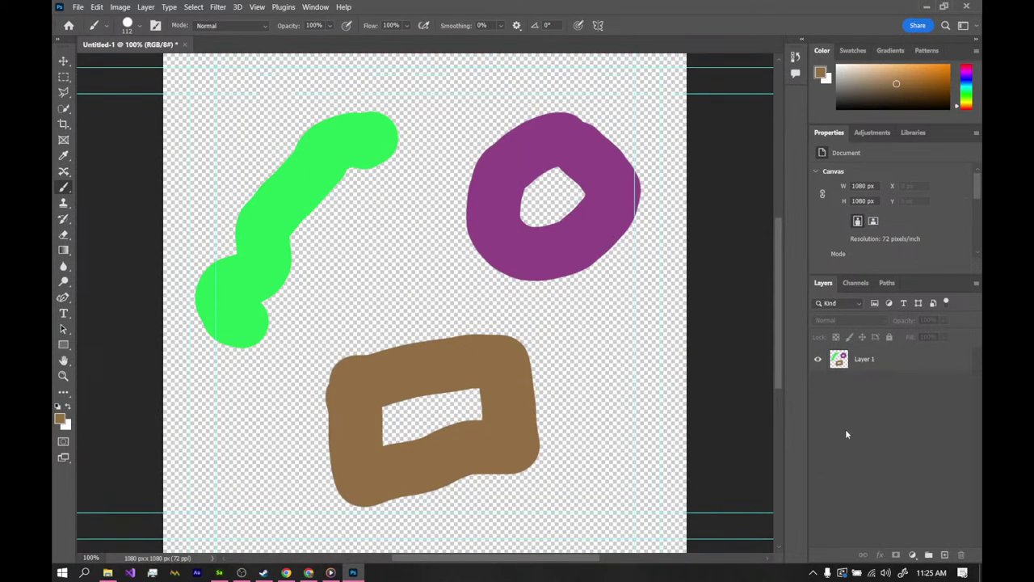
pyautogui.click(945, 554)
pyautogui.moveTo(861, 362); pyautogui.dragTo(865, 416)
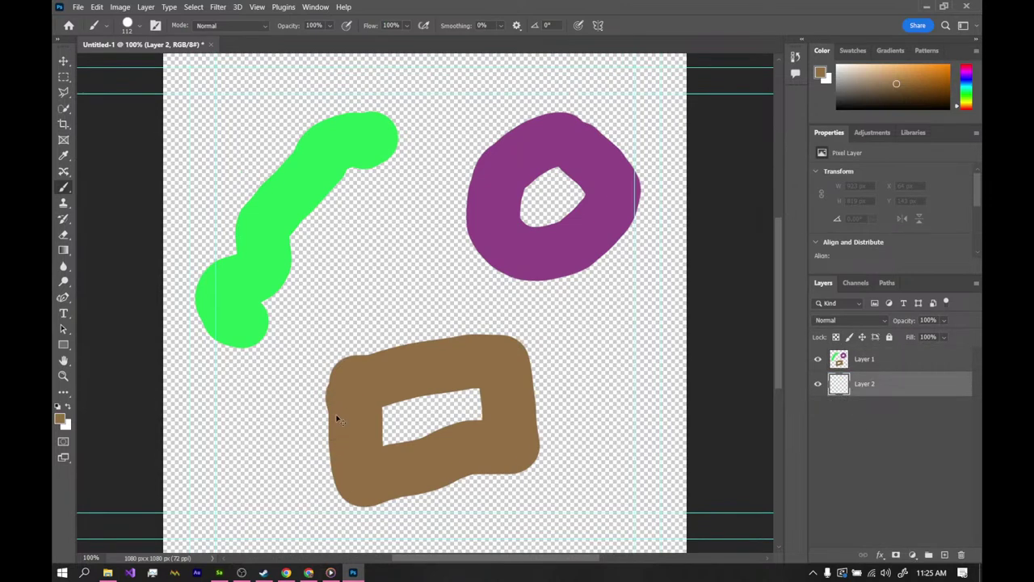
pyautogui.keyDown('alt'); pyautogui.scroll(-1, 336, 419); pyautogui.keyUp('alt')
pyautogui.keyDown('alt'); pyautogui.scroll(-1, 336, 419); pyautogui.keyUp('alt')
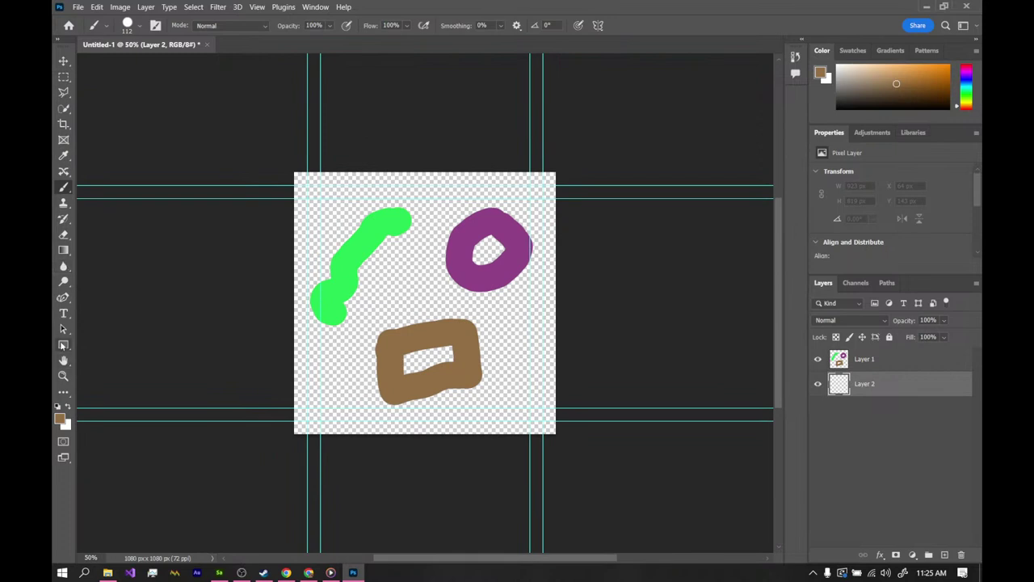
pyautogui.click(63, 345)
pyautogui.press('x')
pyautogui.moveTo(195, 132); pyautogui.dragTo(610, 507)
pyautogui.click(951, 494)
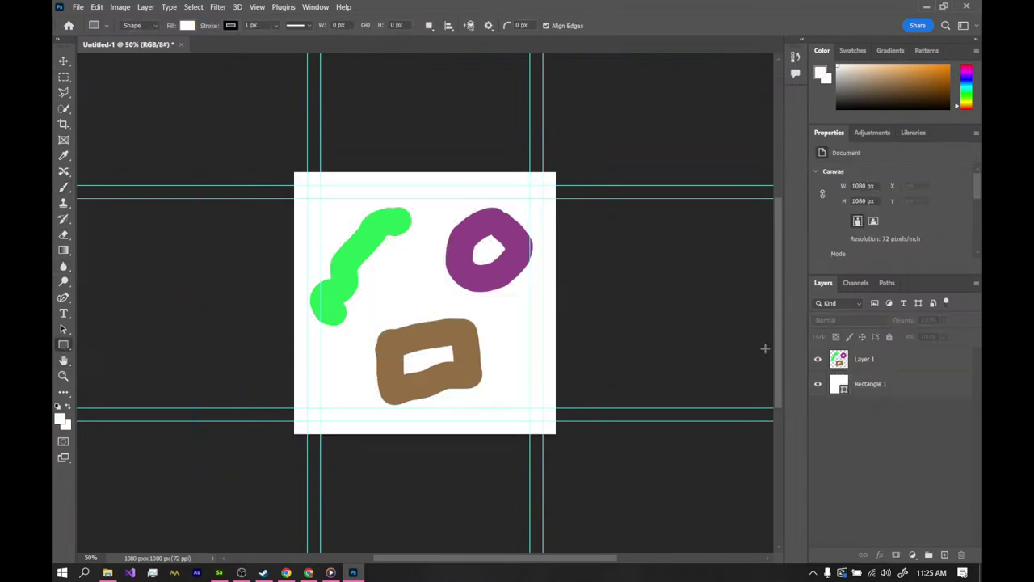
# Step: Quick Export the image as PNG named 'testPattern white' to the Desktop
pyautogui.click(78, 7)
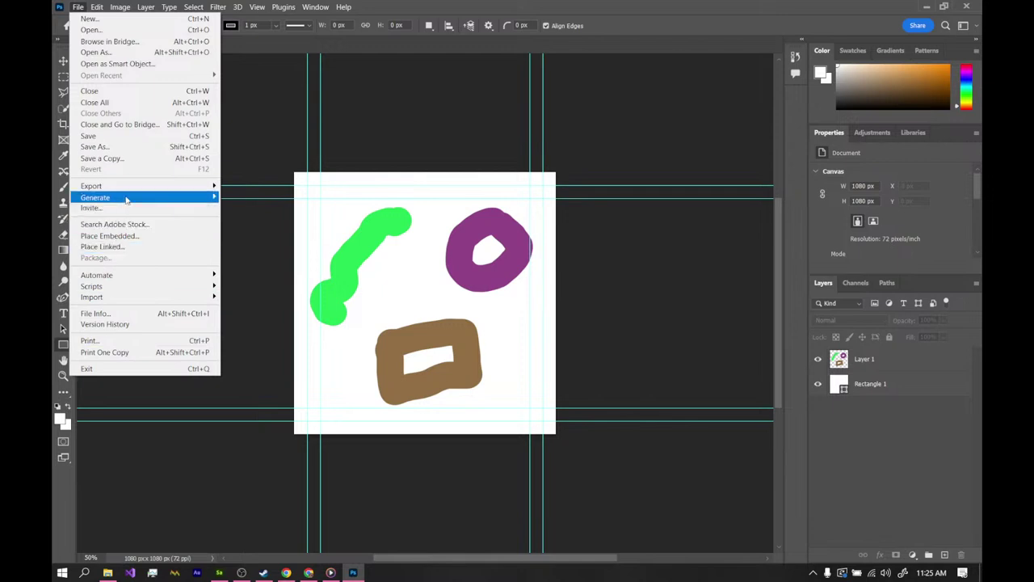
pyautogui.moveTo(129, 194)
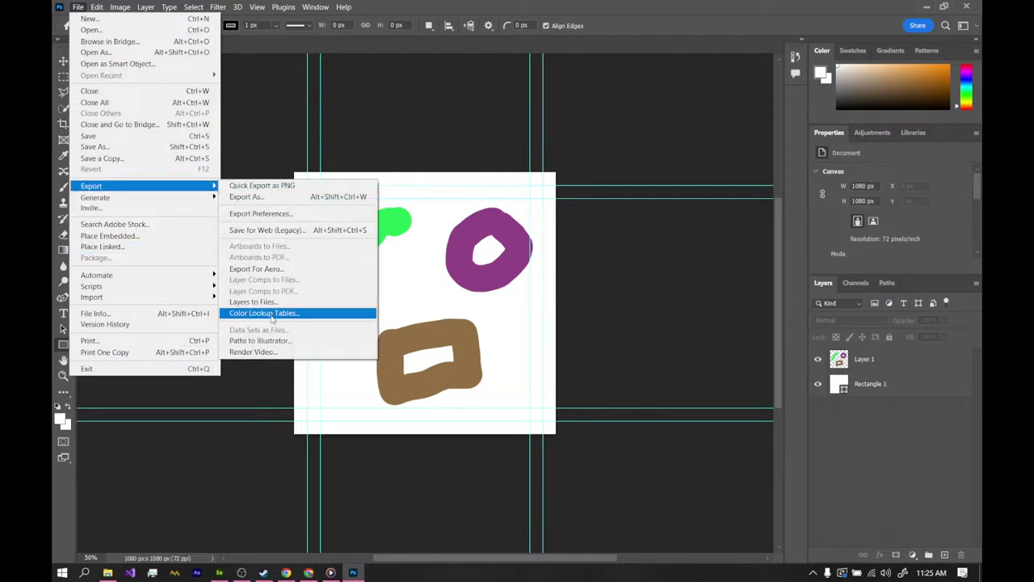
pyautogui.click(251, 189)
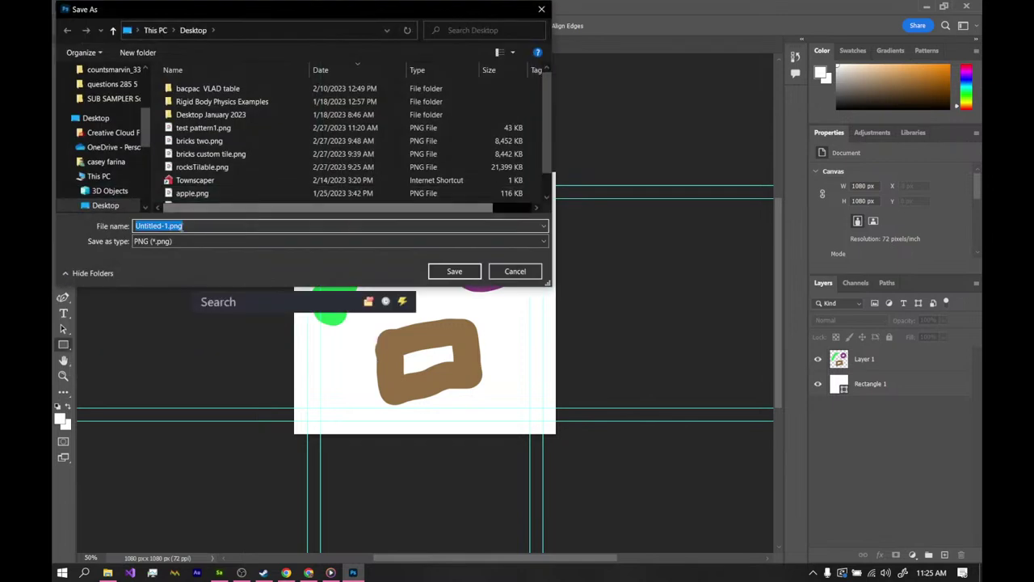
pyautogui.click(165, 226)
pyautogui.moveTo(165, 226); pyautogui.dragTo(135, 226)
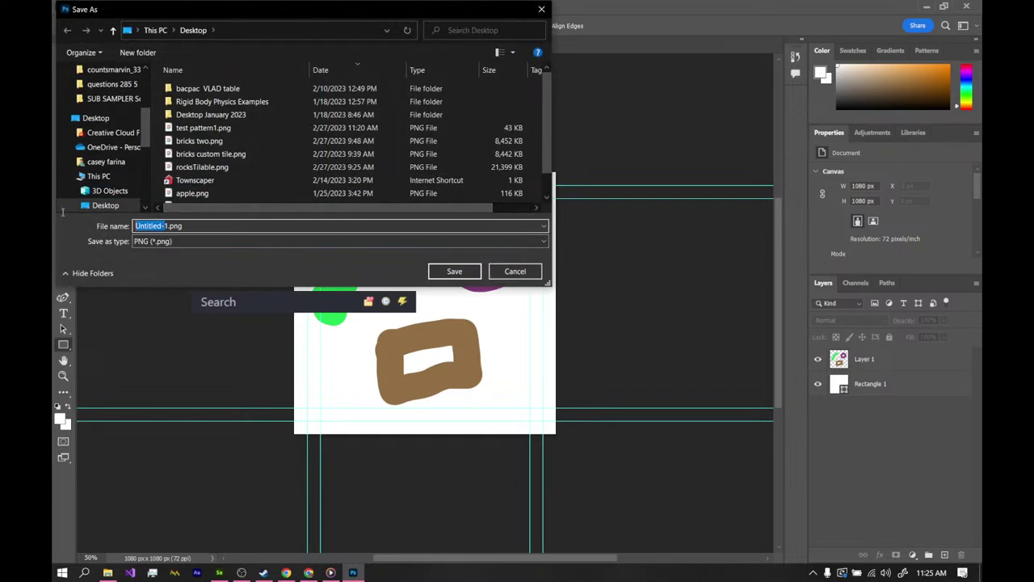
pyautogui.write('test')
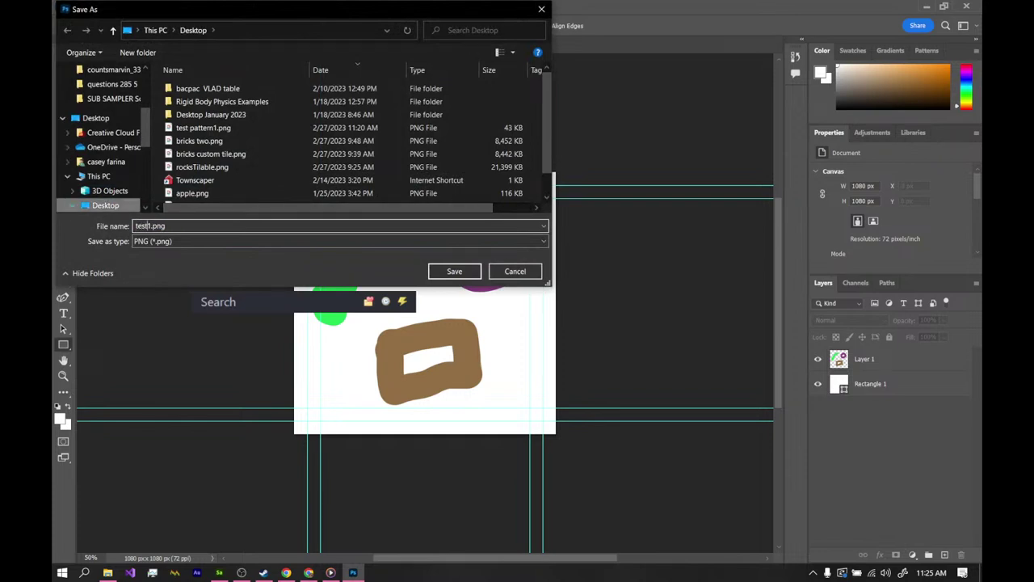
pyautogui.write('Pattern white')
pyautogui.click(454, 270)
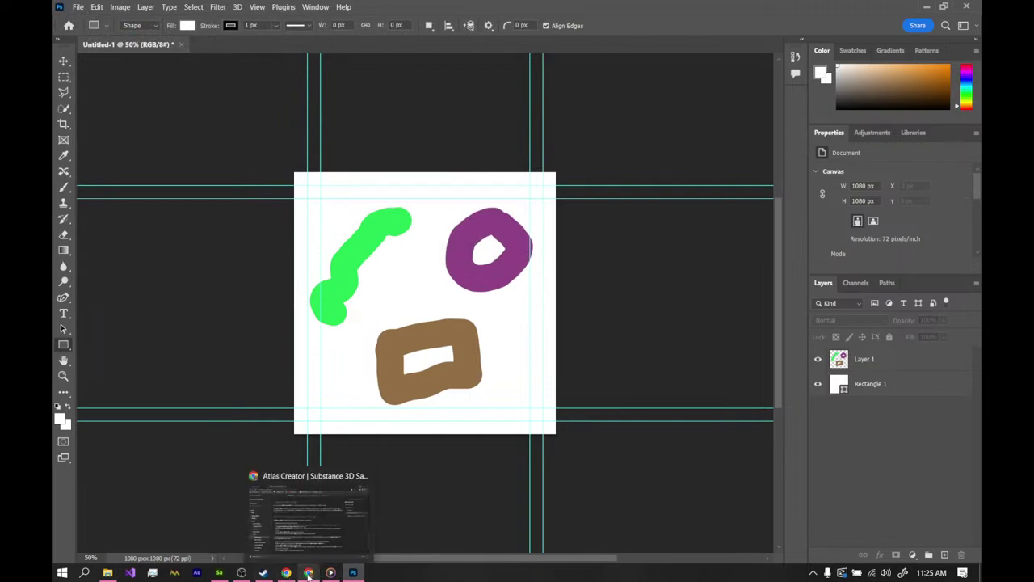
# Step: Review the Atlas Creator docs in Chrome, minimize it, and return to Substance 3D Sampler
pyautogui.click(311, 509)
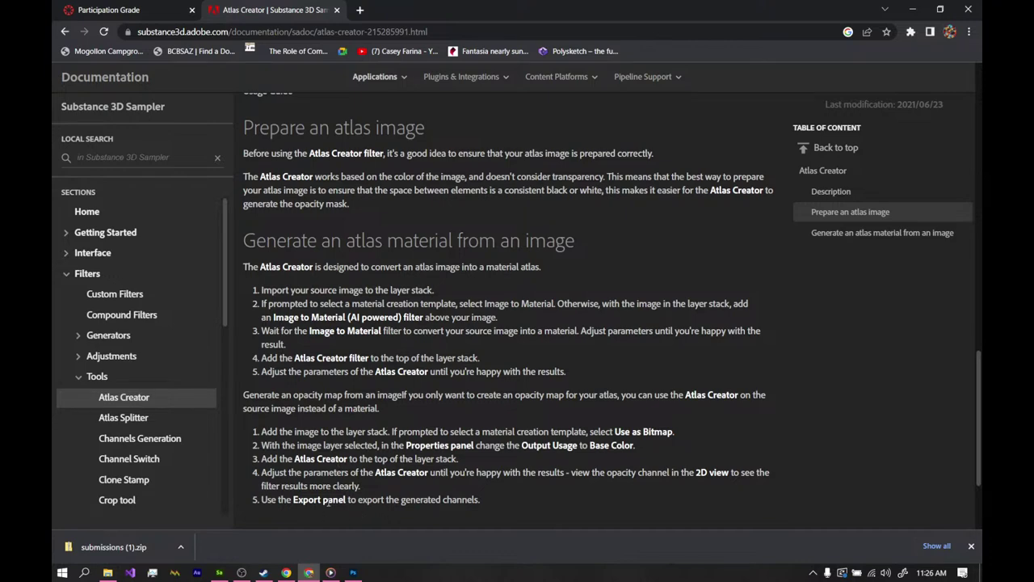
pyautogui.scroll(-2, 329, 501)
pyautogui.scroll(2, 345, 484)
pyautogui.click(912, 9)
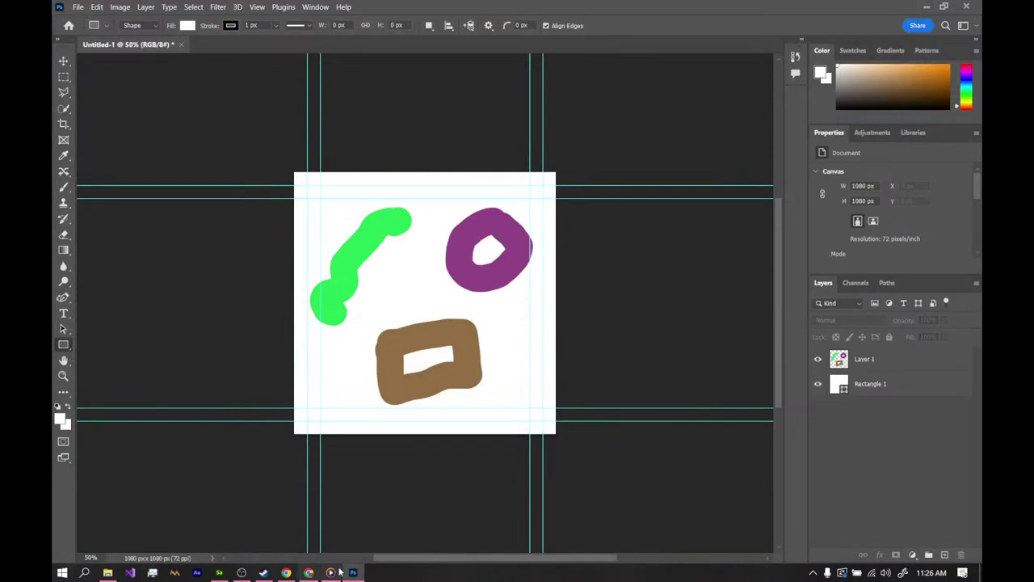
pyautogui.click(219, 571)
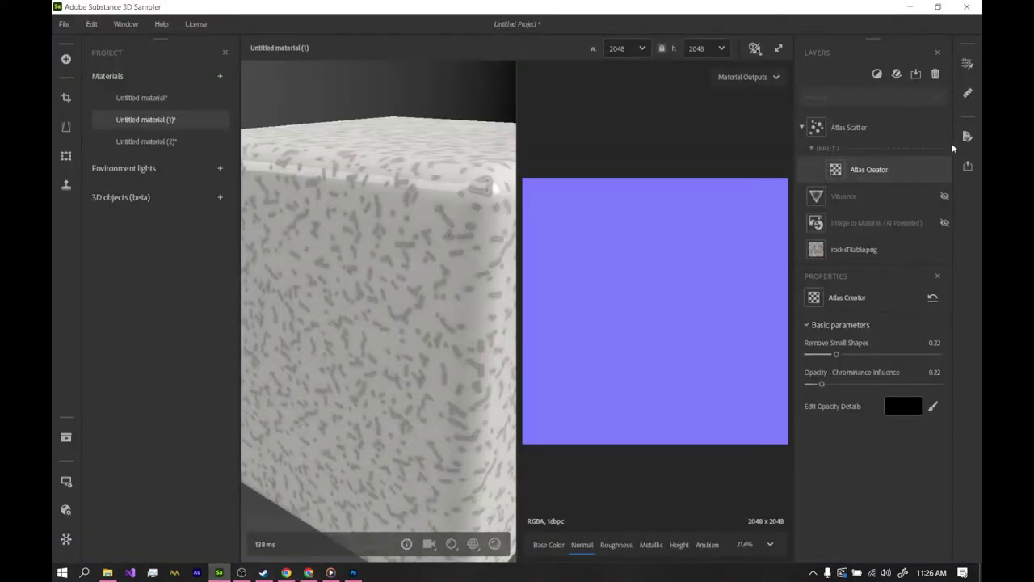
# Step: Delete the Atlas Scatter, Vibrance, Image to Material and rocksTilable.png layers, then create a new material
pyautogui.click(853, 133)
pyautogui.press('Delete')
pyautogui.press('Delete')
pyautogui.press('Delete')
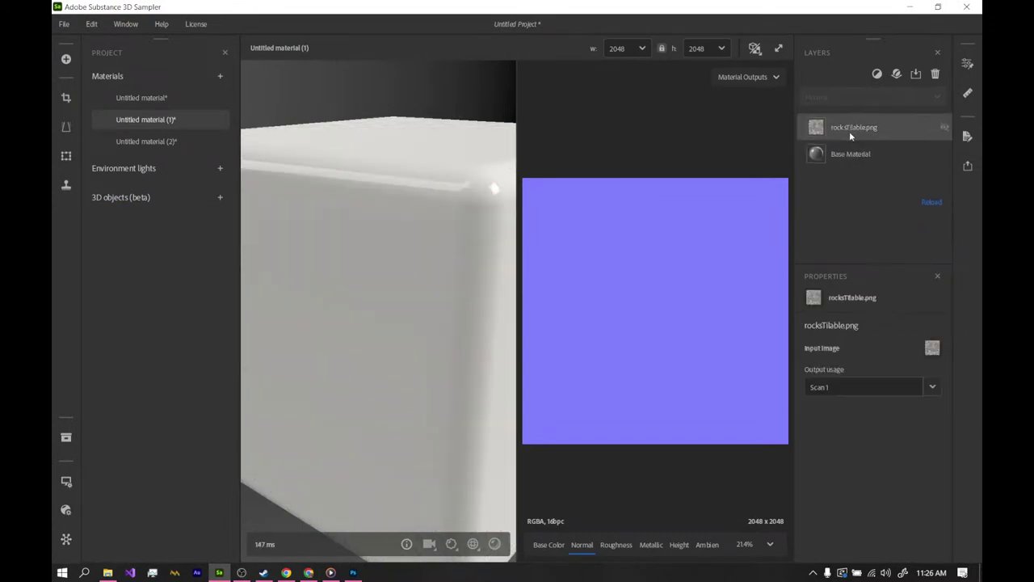
pyautogui.press('Delete')
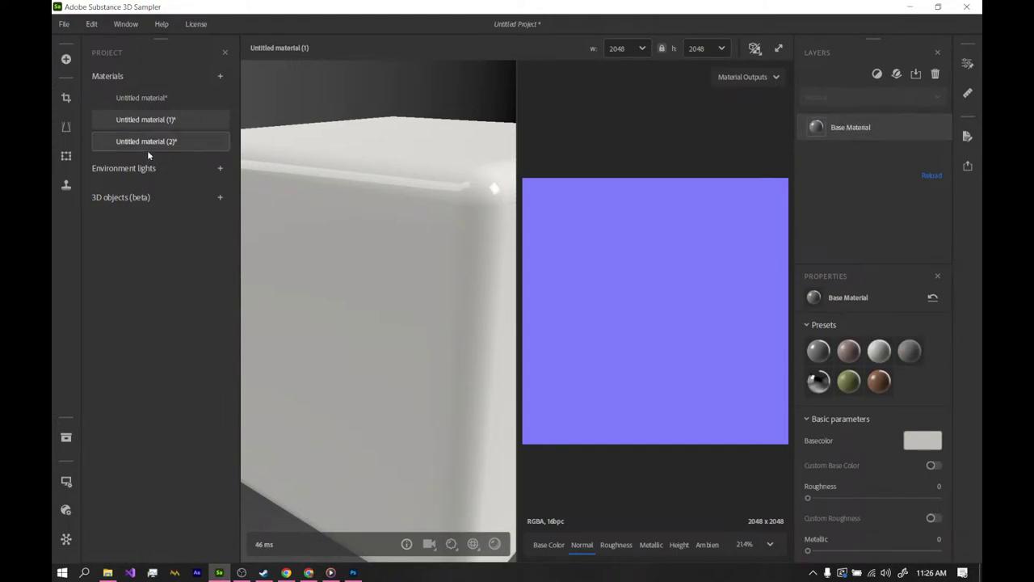
pyautogui.click(219, 77)
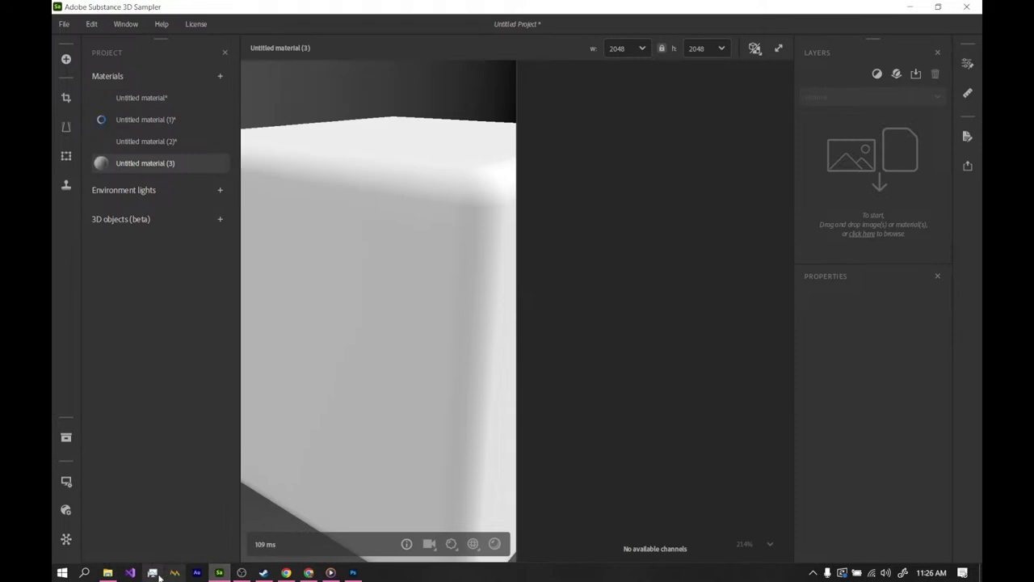
# Step: Import testPattern white1.png from the Desktop as an AI-powered Image to Material
pyautogui.click(108, 573)
pyautogui.moveTo(296, 410); pyautogui.dragTo(845, 185)
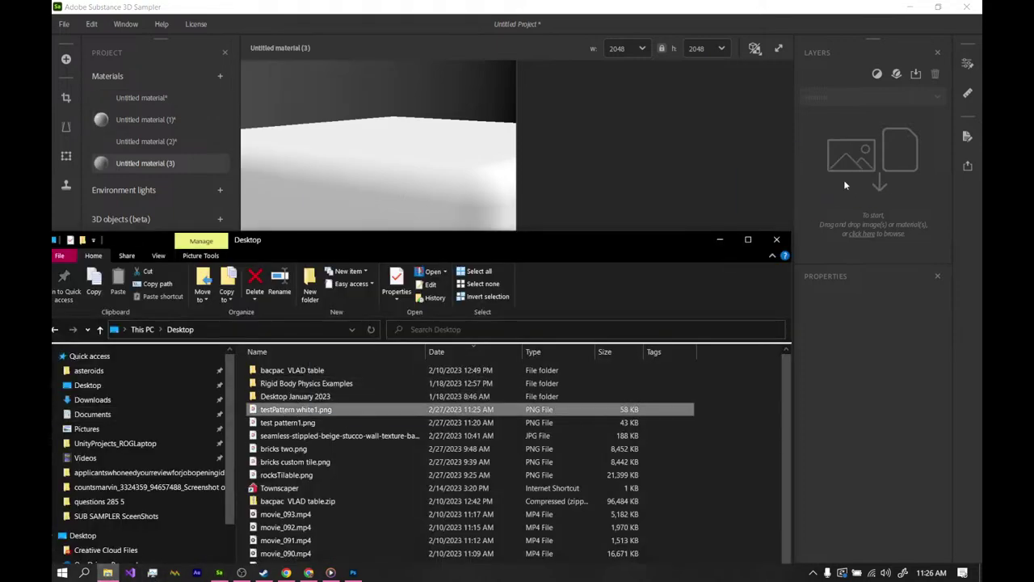
pyautogui.click(777, 240)
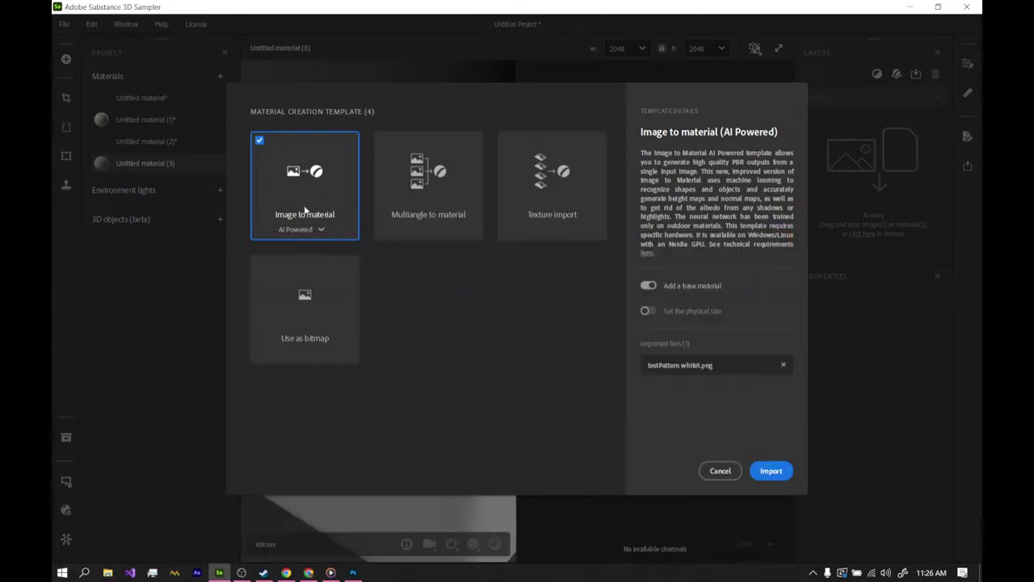
pyautogui.click(771, 472)
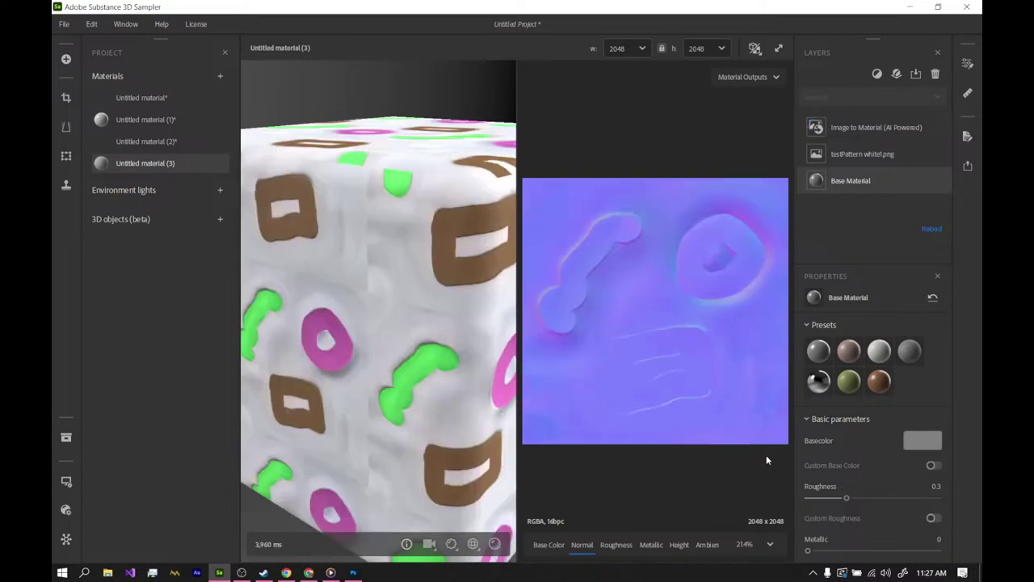
# Step: Zero Micro, Medium and Large Details and drop Geometry Equalizer from 25 to 0 on Image to Material
pyautogui.moveTo(370, 307); pyautogui.dragTo(289, 315)
pyautogui.scroll(3, 395, 309)
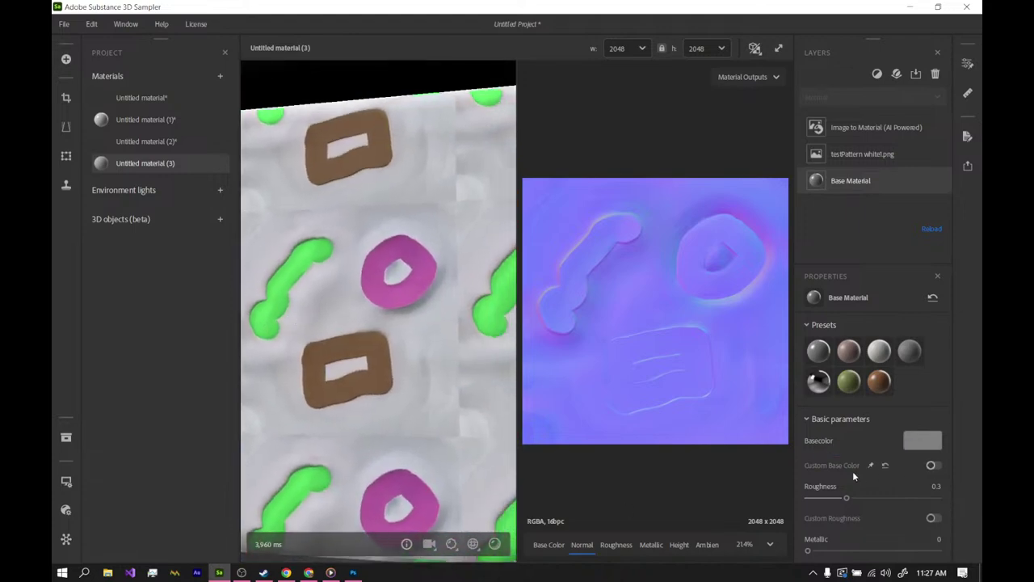
pyautogui.scroll(-2, 832, 465)
pyautogui.scroll(2, 830, 420)
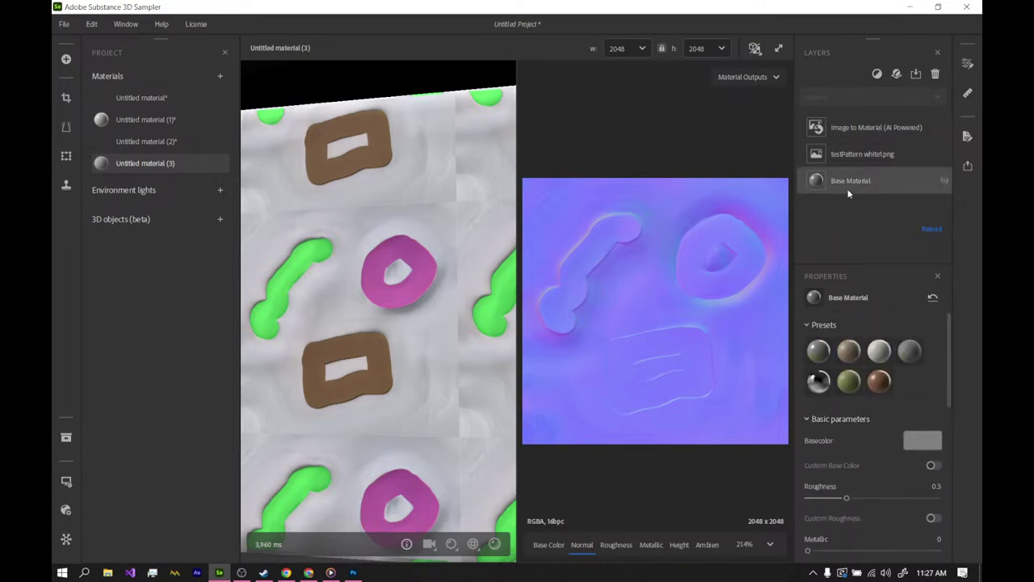
pyautogui.click(847, 131)
pyautogui.click(819, 391)
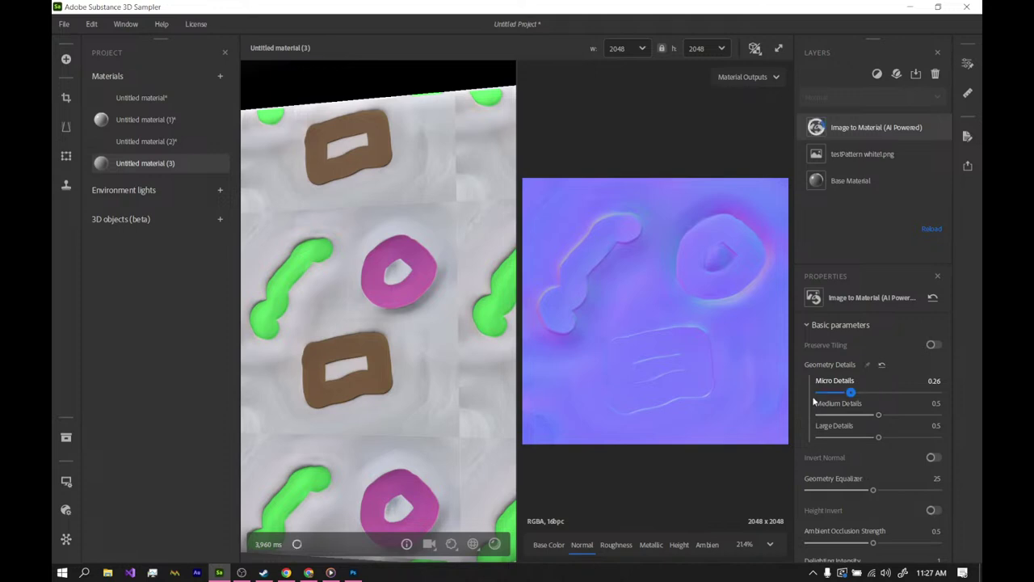
pyautogui.click(818, 414)
pyautogui.click(820, 437)
pyautogui.moveTo(873, 490); pyautogui.dragTo(749, 489)
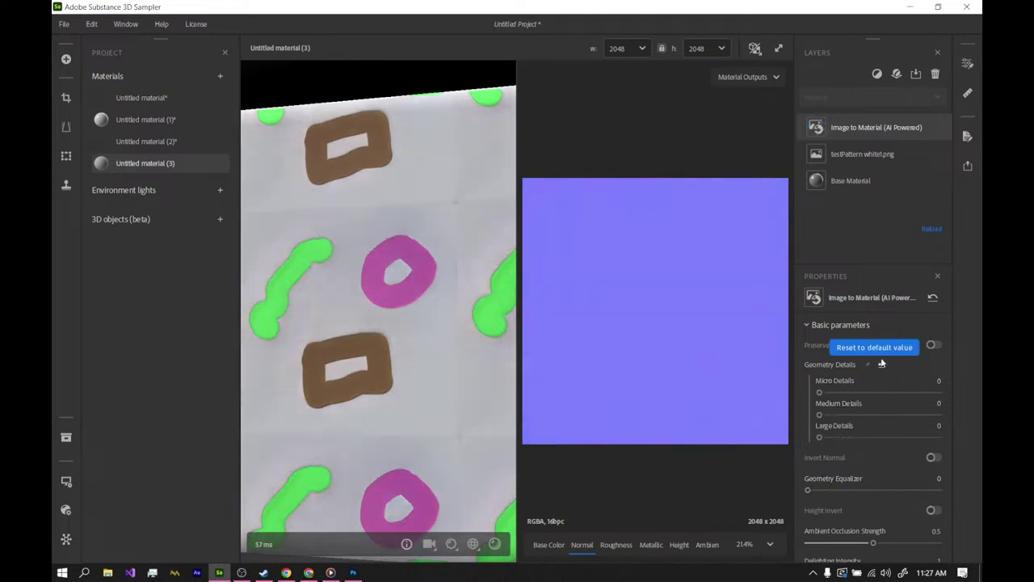
pyautogui.moveTo(449, 295); pyautogui.dragTo(729, 350)
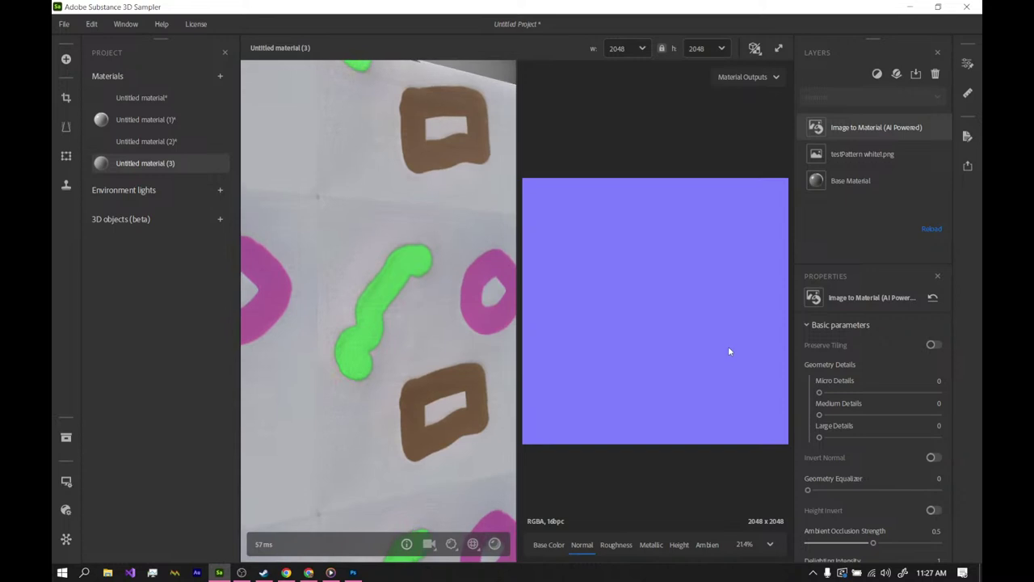
pyautogui.moveTo(361, 323); pyautogui.dragTo(341, 318)
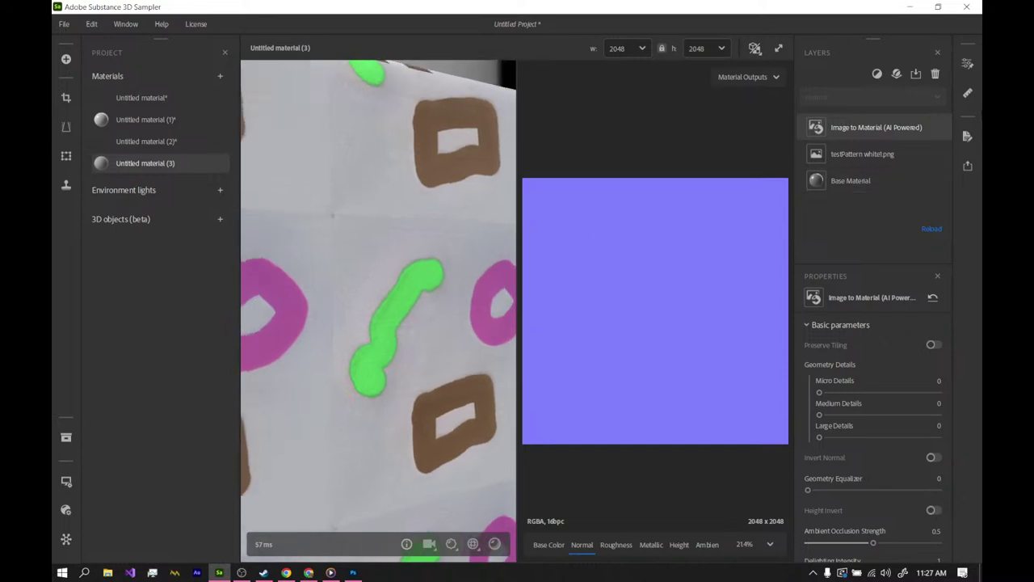
# Step: Add an Atlas Creator filter on top of Untitled material (3)
pyautogui.click(876, 75)
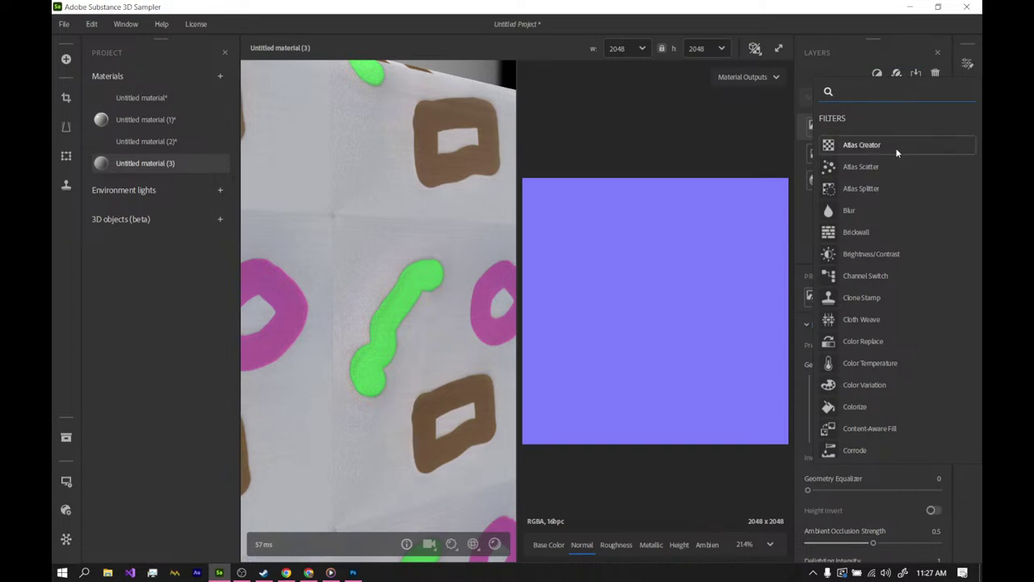
pyautogui.press('Escape')
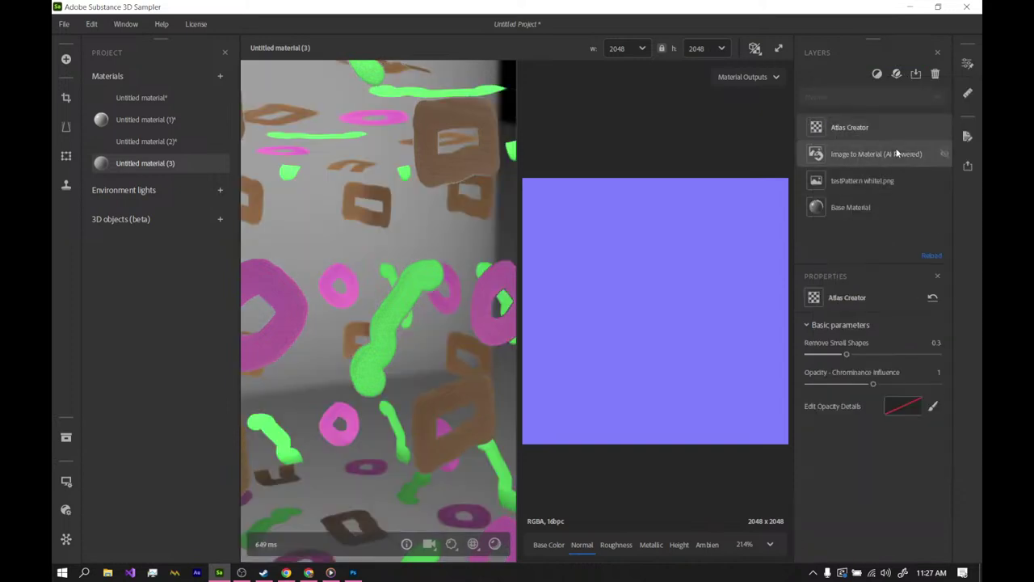
pyautogui.press('space')
pyautogui.press('Escape')
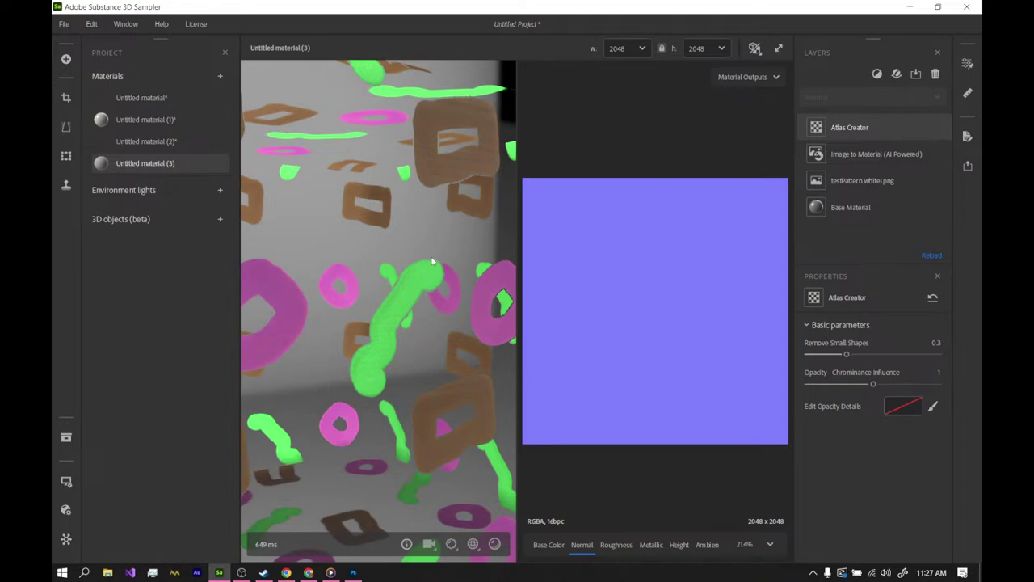
pyautogui.moveTo(422, 266); pyautogui.dragTo(613, 310)
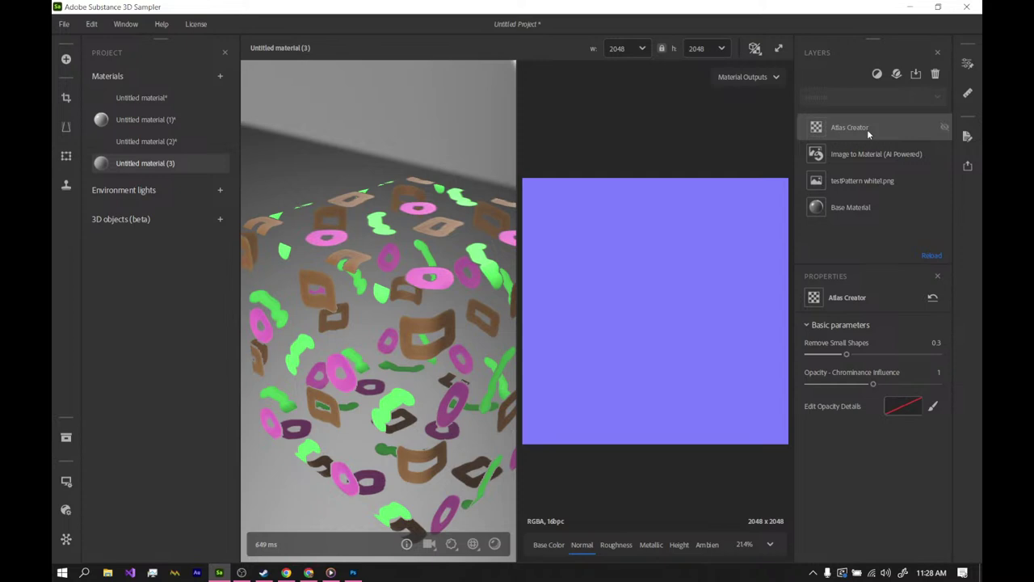
# Step: Close the Project panel so the 3D and 2D views widen
pyautogui.scroll(-5, 399, 410)
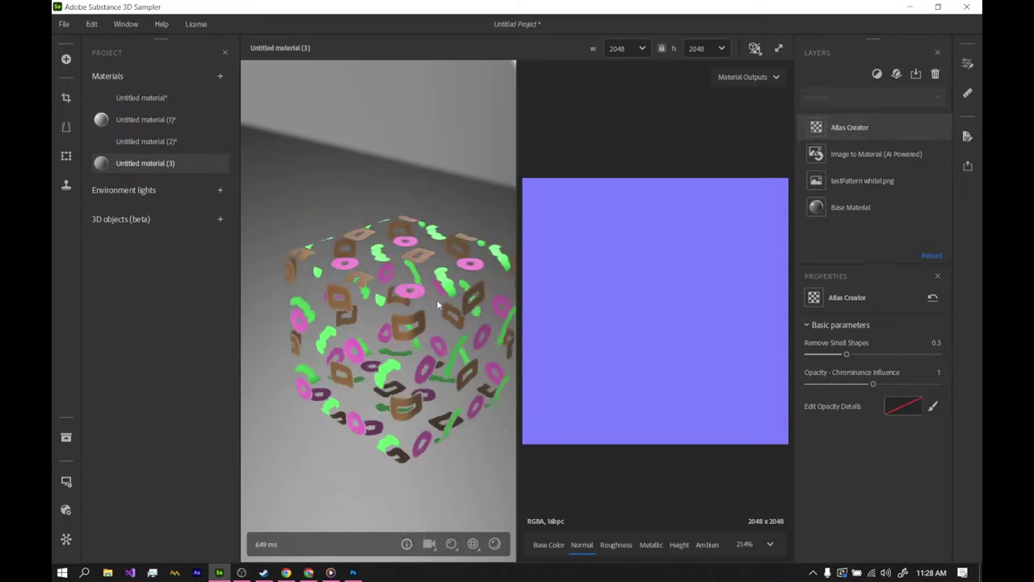
pyautogui.moveTo(399, 410); pyautogui.dragTo(388, 371)
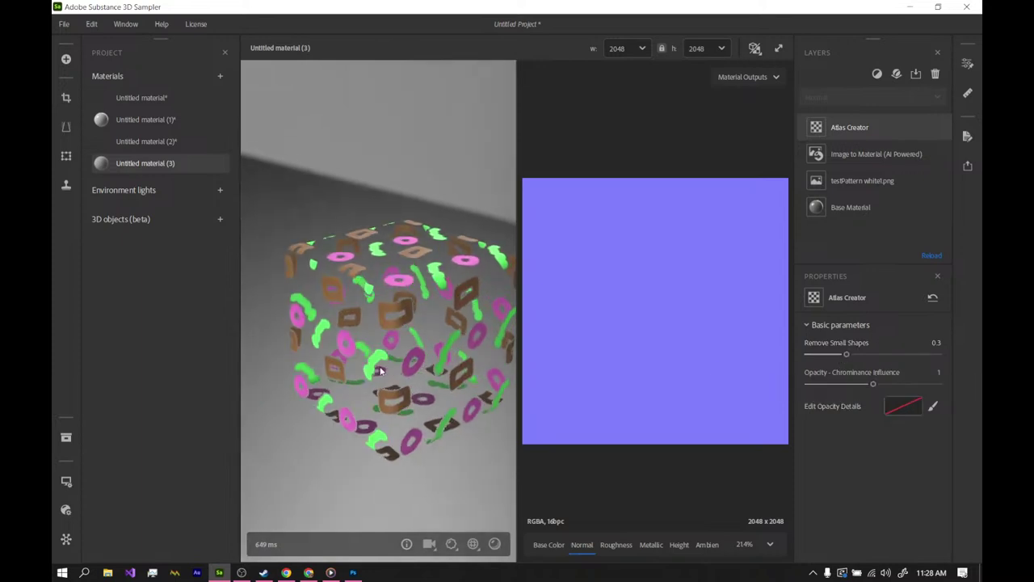
pyautogui.scroll(5, 379, 370)
pyautogui.scroll(-5, 379, 367)
pyautogui.click(225, 53)
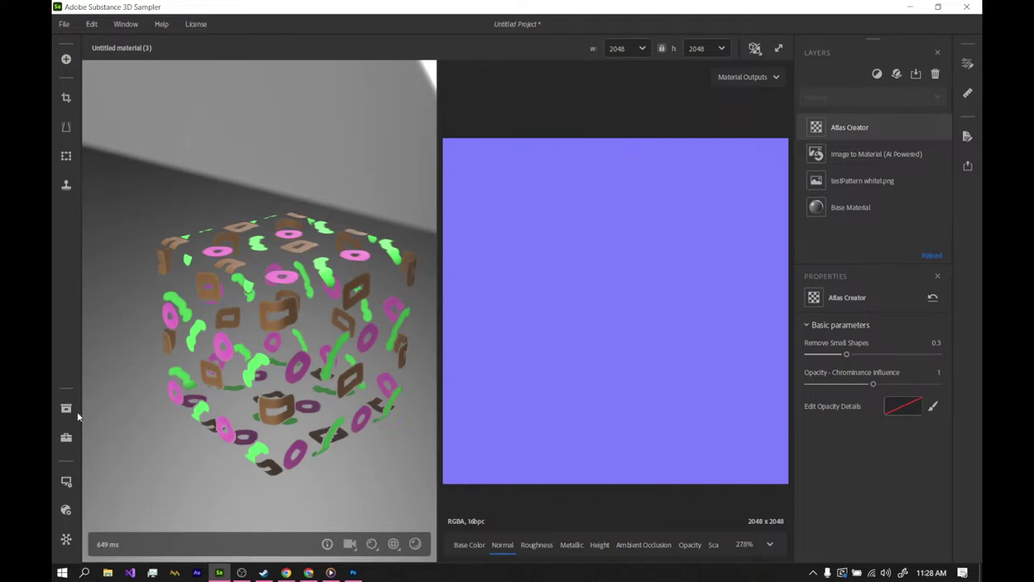
# Step: Add an Atlas Scatter layer by searching 'at' in the filter list
pyautogui.click(876, 72)
pyautogui.write('at')
pyautogui.press('Down')
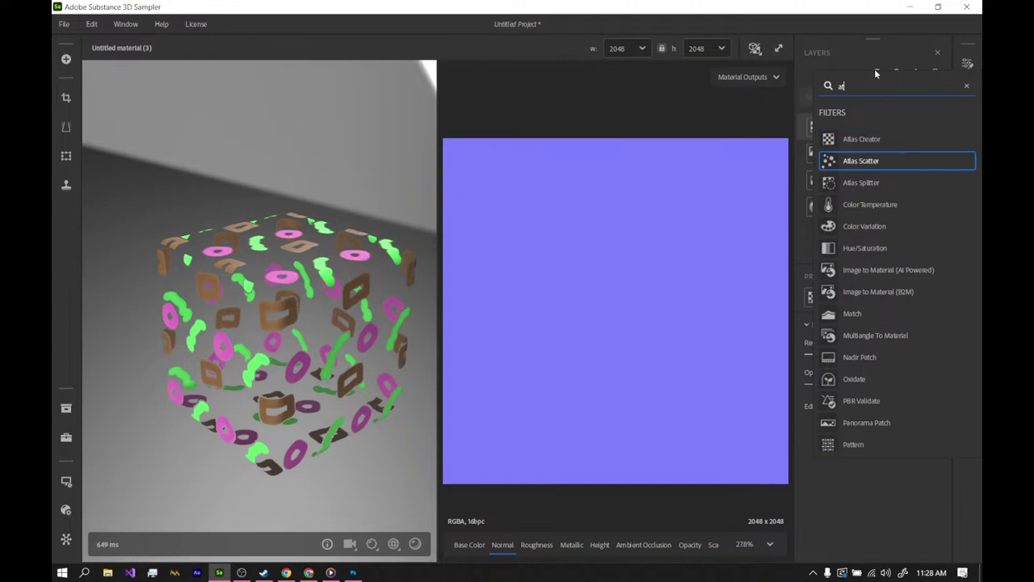
pyautogui.press('Return')
# Step: Try Atlas Creator in Atlas Scatter's Input 1, remove it, and show Share options
pyautogui.moveTo(849, 195); pyautogui.dragTo(864, 169)
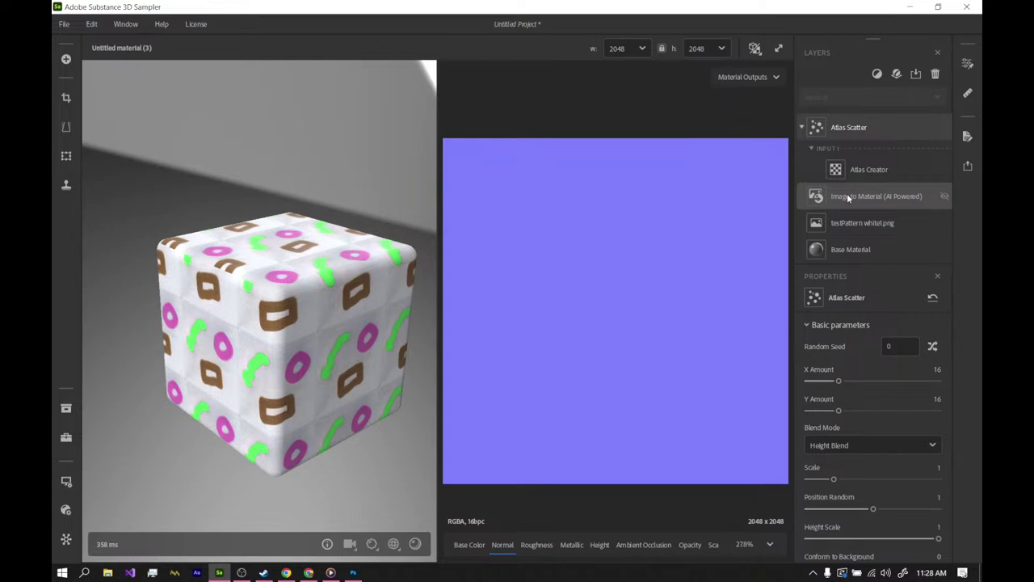
pyautogui.moveTo(847, 196); pyautogui.dragTo(858, 160)
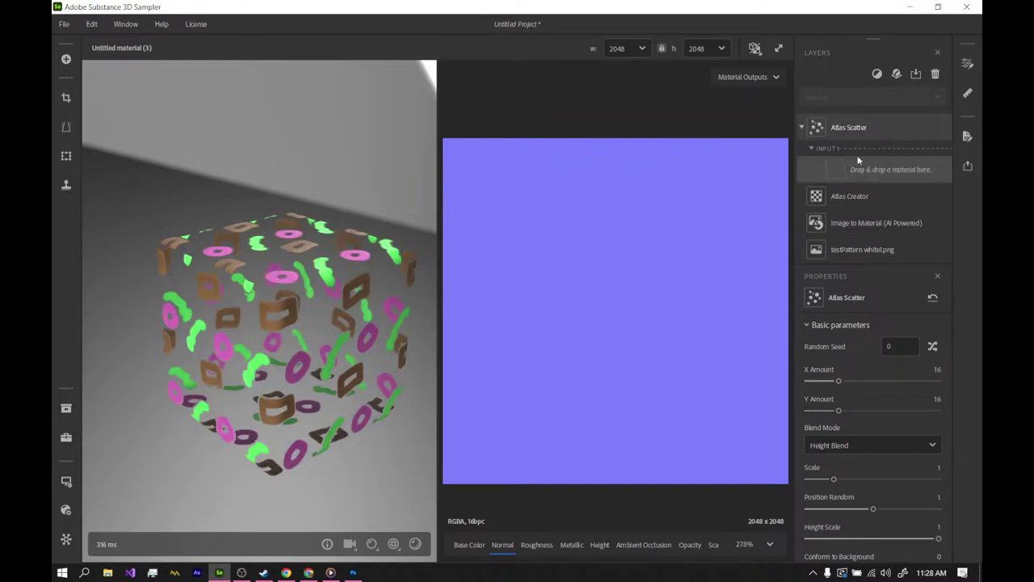
pyautogui.click(802, 128)
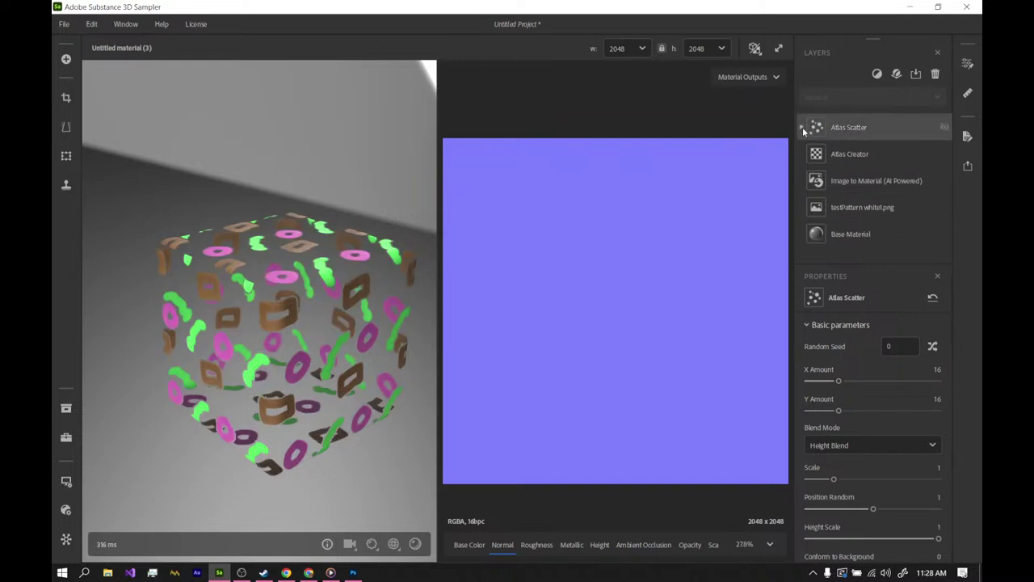
pyautogui.click(967, 165)
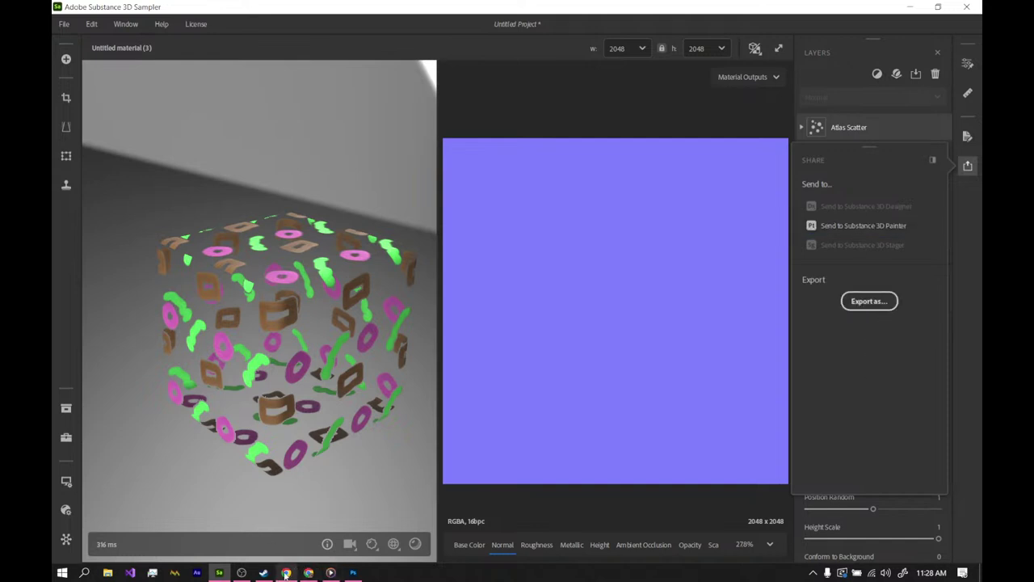
# Step: Bring Chrome's Atlas Creator documentation page to the front
pyautogui.click(308, 572)
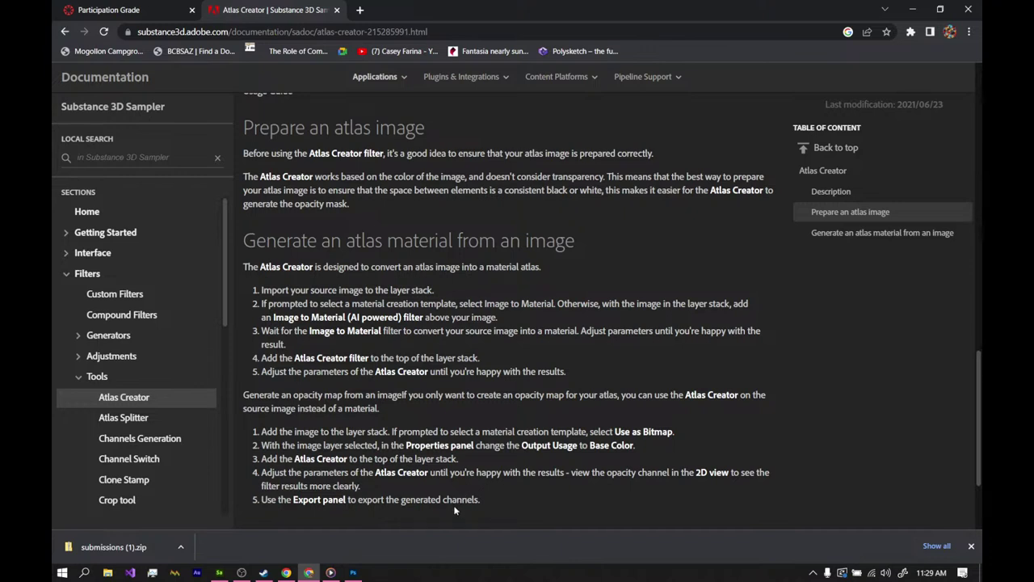
# Step: Minimize the documentation browser to return to Sampler's export options
pyautogui.click(912, 9)
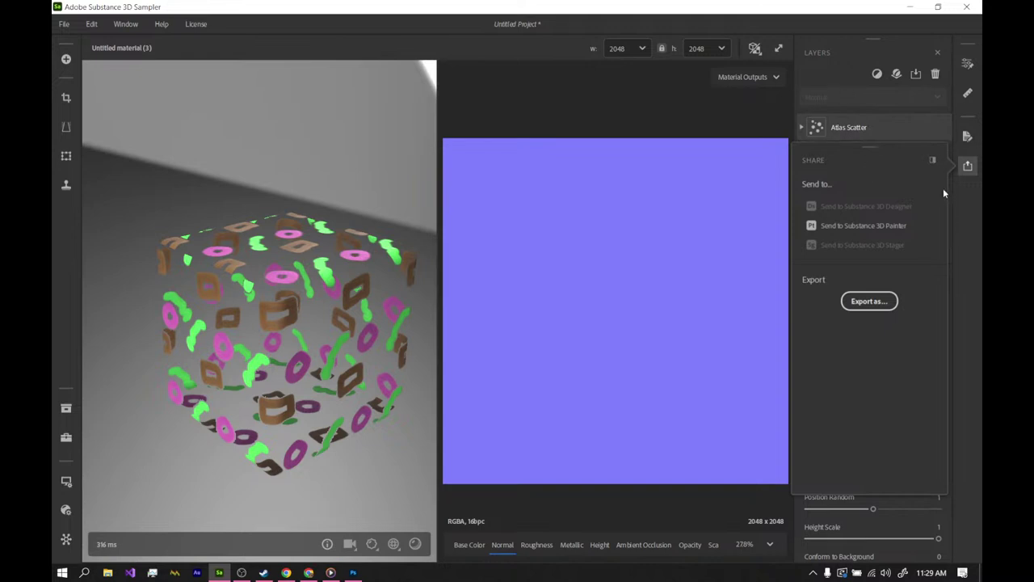
# Step: Delete the Atlas Scatter layer and start exporting the material
pyautogui.click(966, 165)
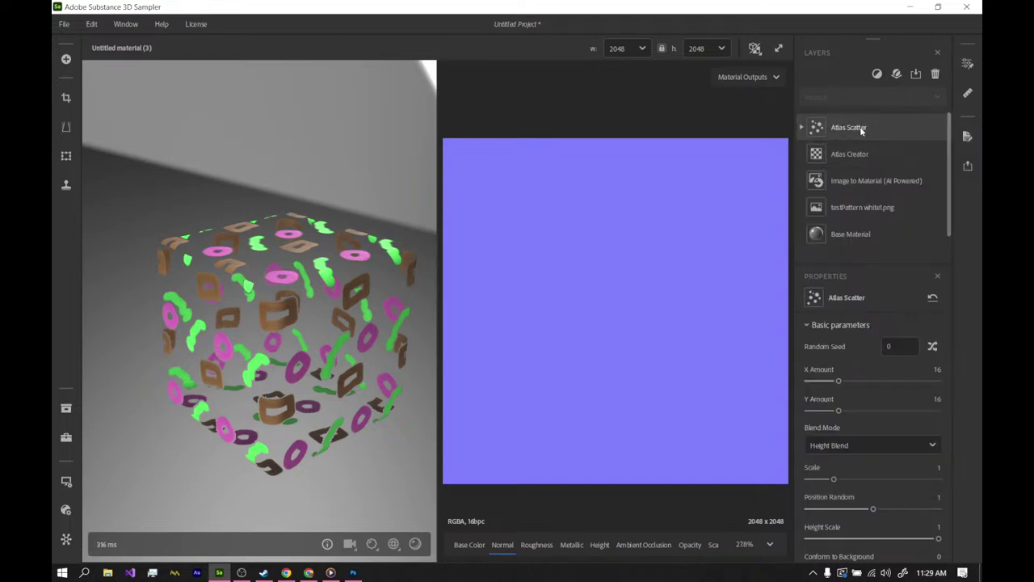
pyautogui.press('Delete')
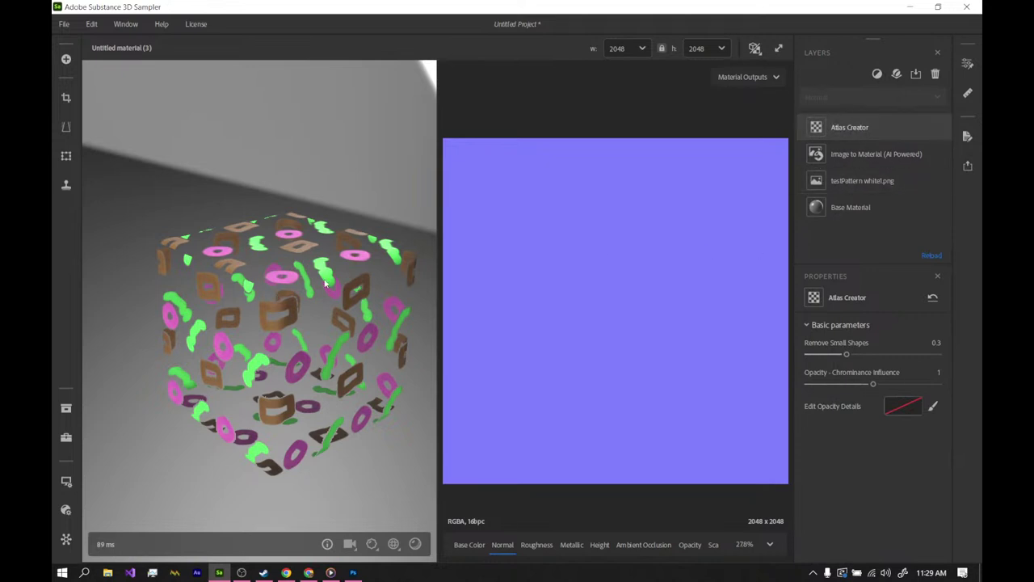
pyautogui.click(968, 168)
pyautogui.click(878, 307)
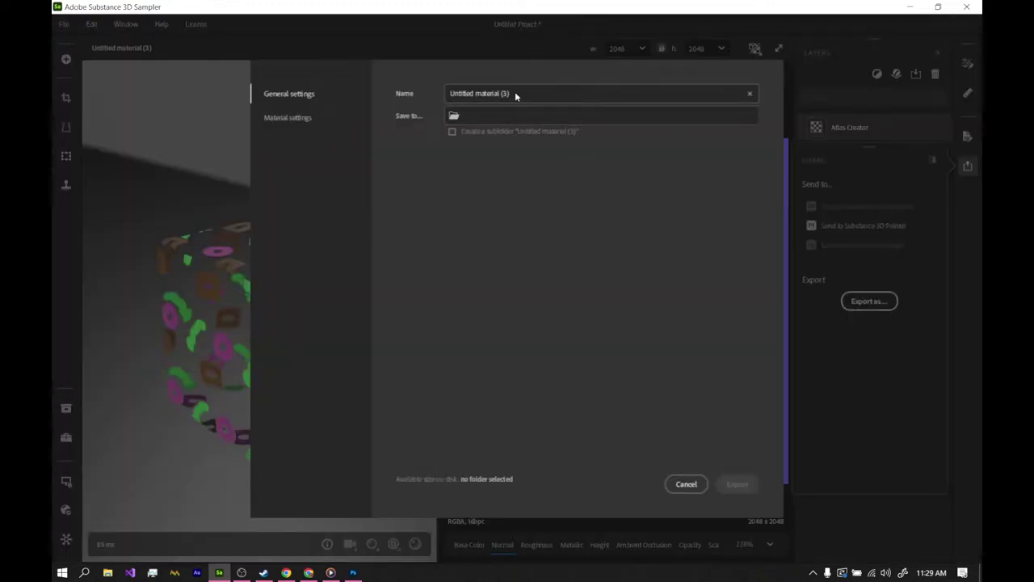
# Step: Set the export save location to the Desktop
pyautogui.click(460, 117)
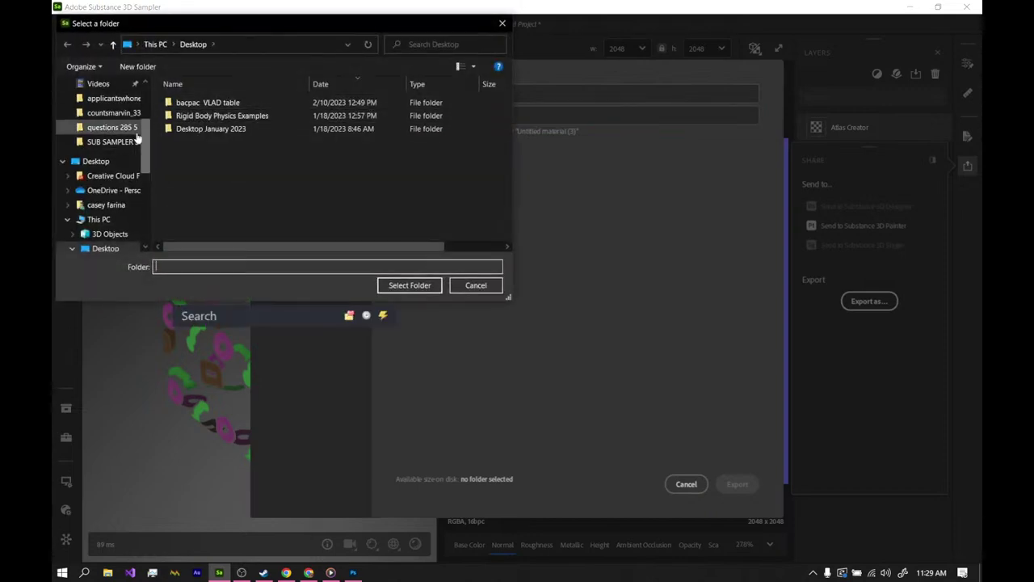
pyautogui.scroll(1, 121, 105)
pyautogui.click(103, 102)
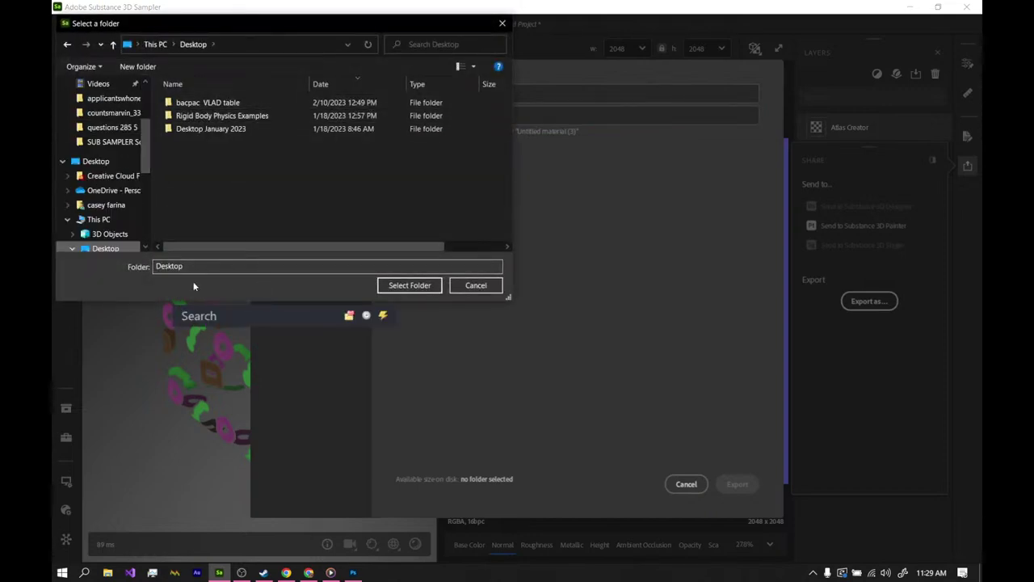
pyautogui.click(410, 288)
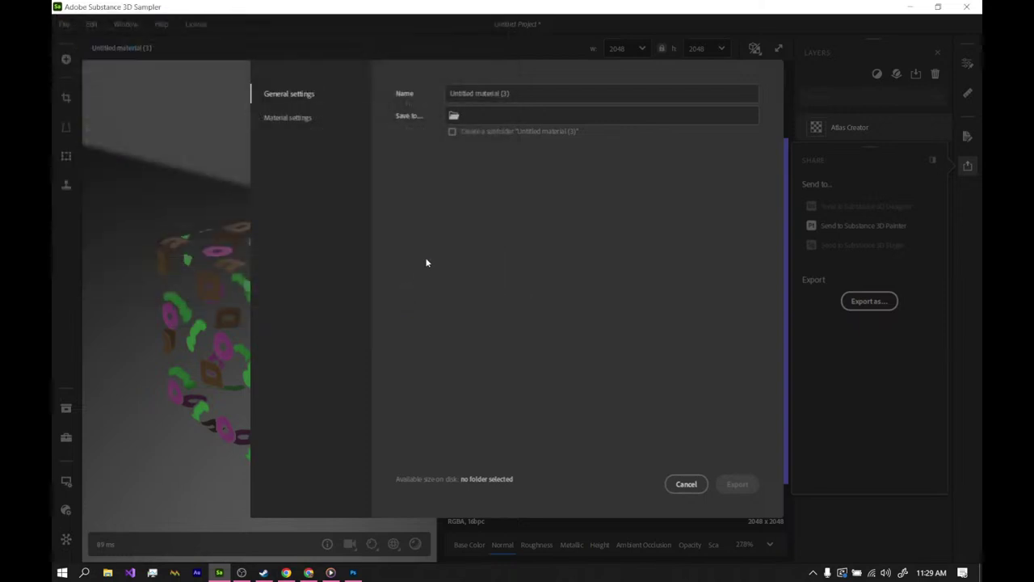
# Step: Rename the export to 'testPattern Atlas' and export it
pyautogui.click(497, 95)
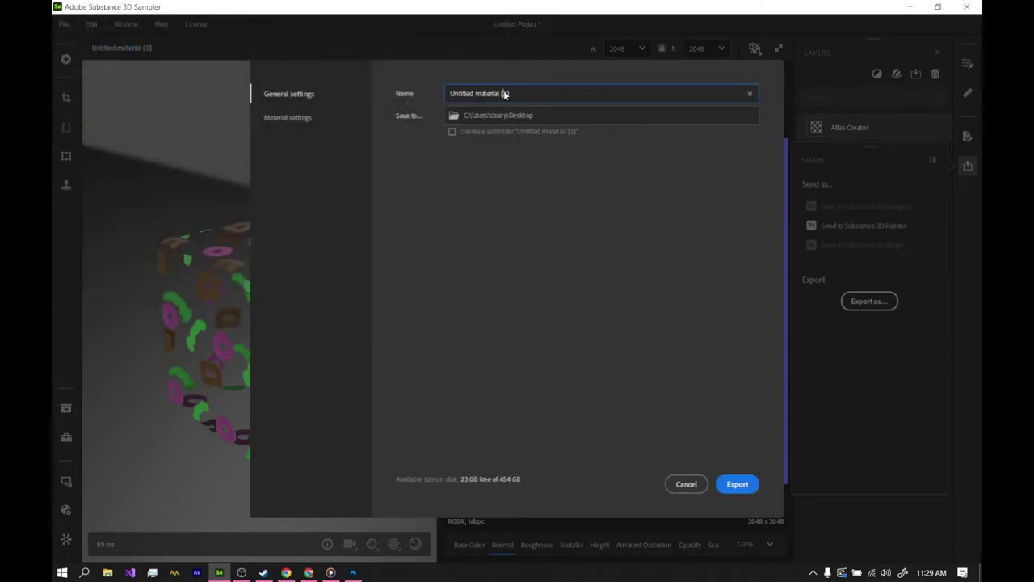
pyautogui.moveTo(511, 94); pyautogui.dragTo(427, 92)
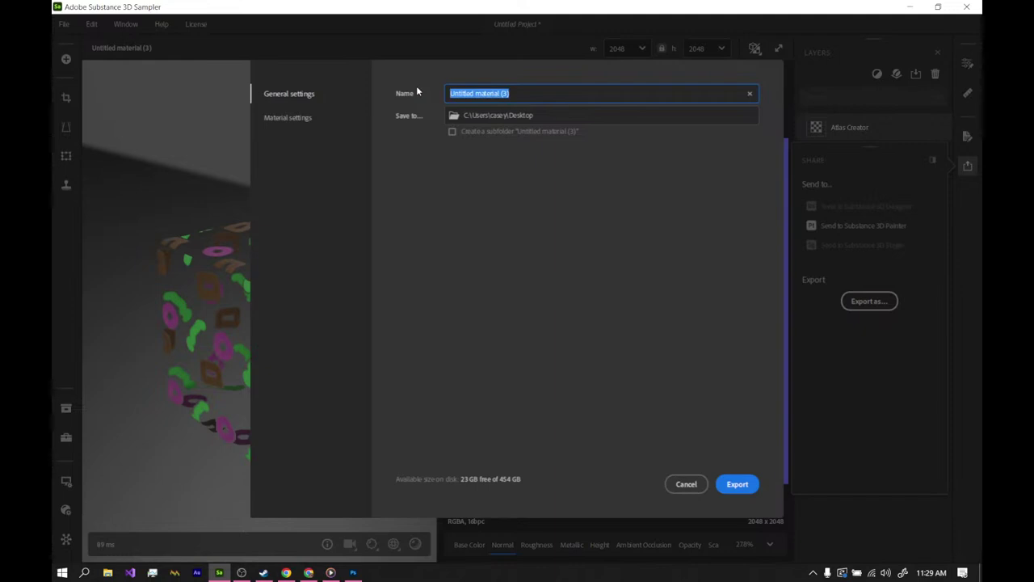
pyautogui.write('testPattern ')
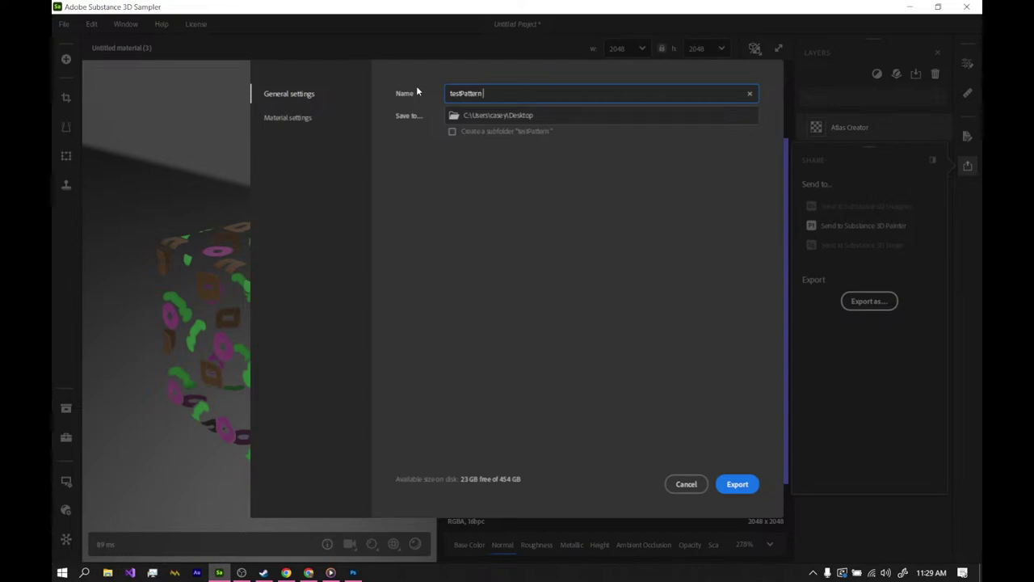
pyautogui.write('Atlas')
pyautogui.click(747, 490)
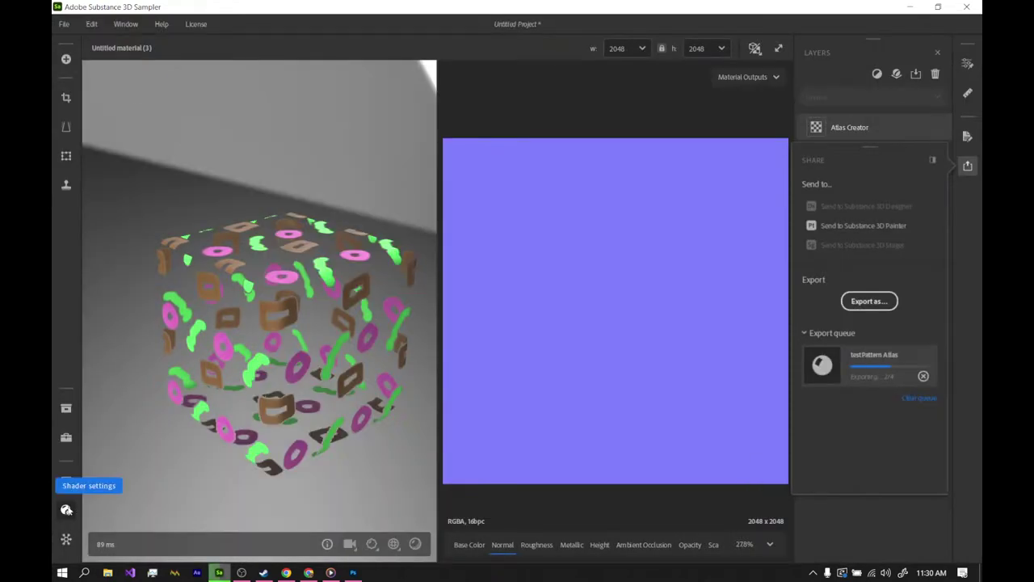
# Step: Look through viewer settings and the asset libraries, then open File Explorer over Sampler
pyautogui.click(66, 481)
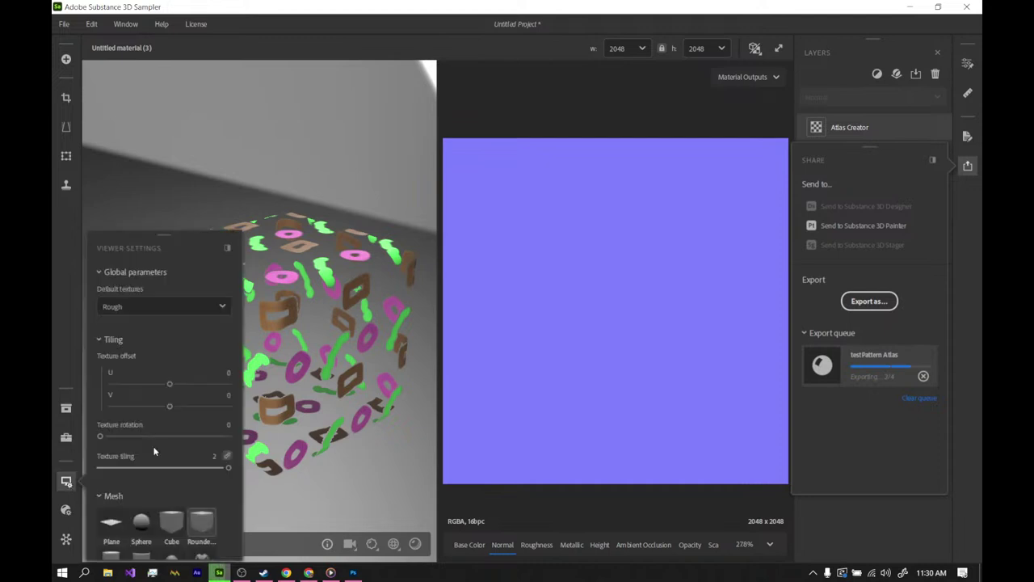
pyautogui.scroll(-8, 156, 450)
pyautogui.scroll(6, 153, 450)
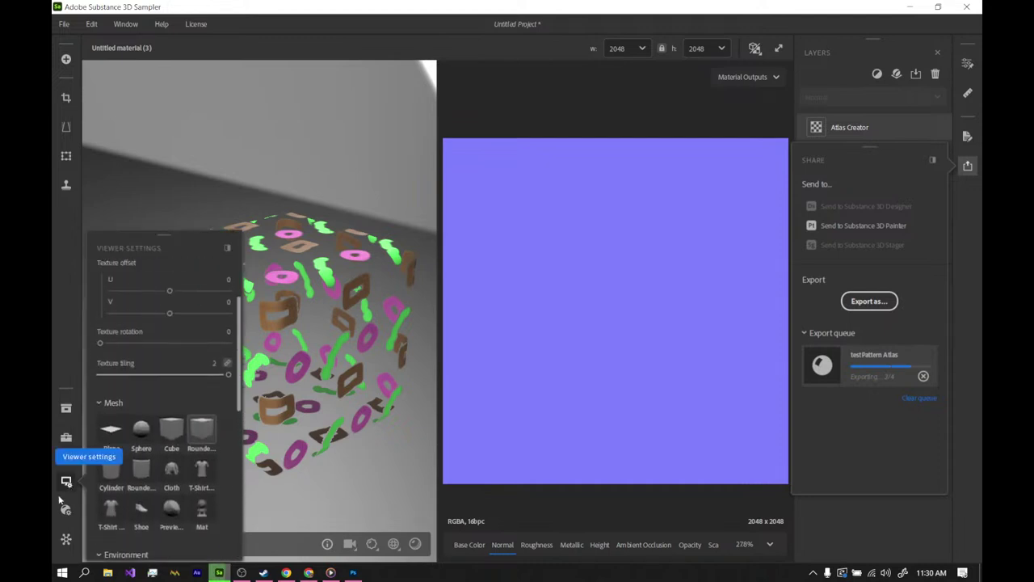
pyautogui.click(68, 410)
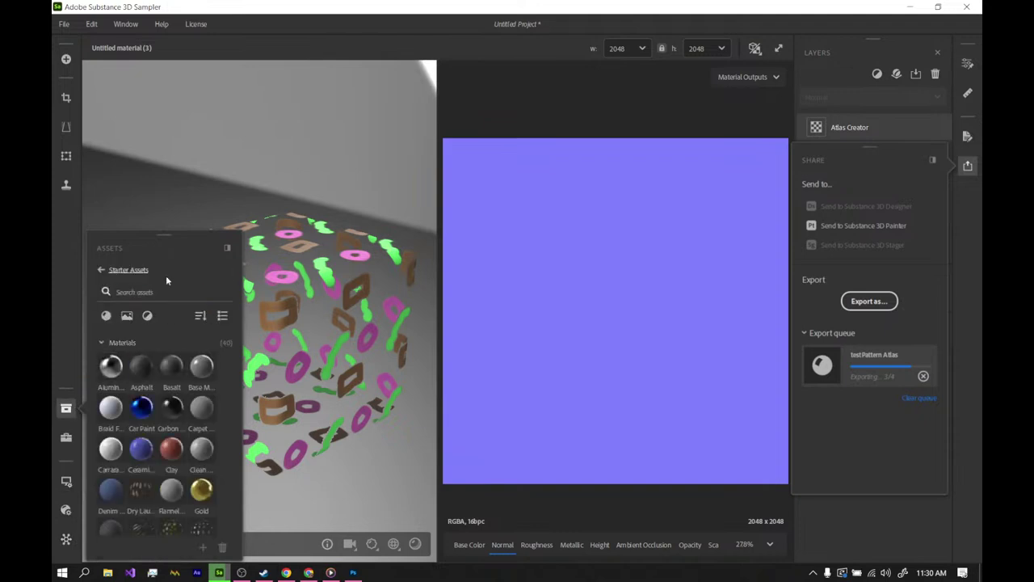
pyautogui.click(101, 270)
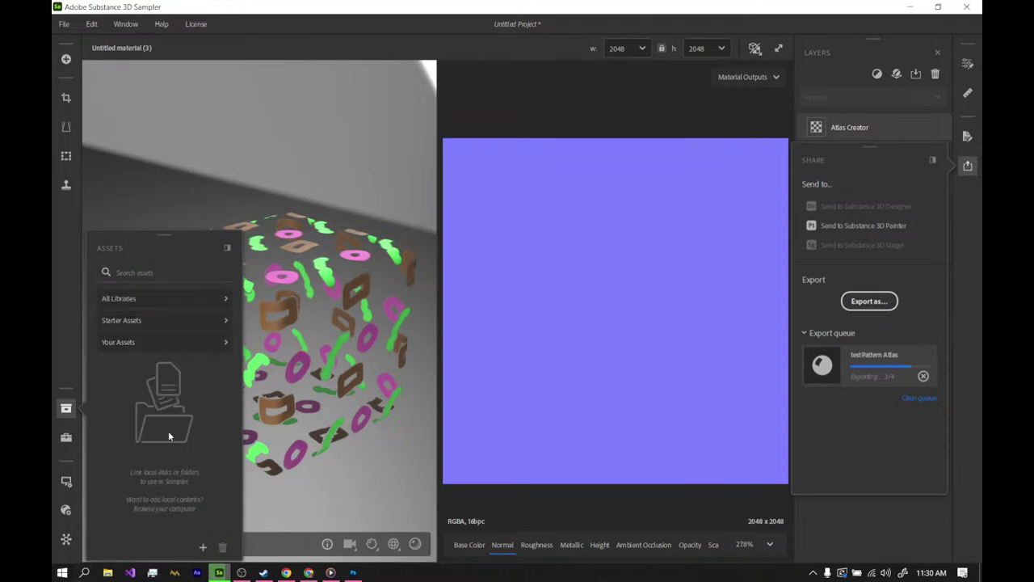
pyautogui.click(108, 572)
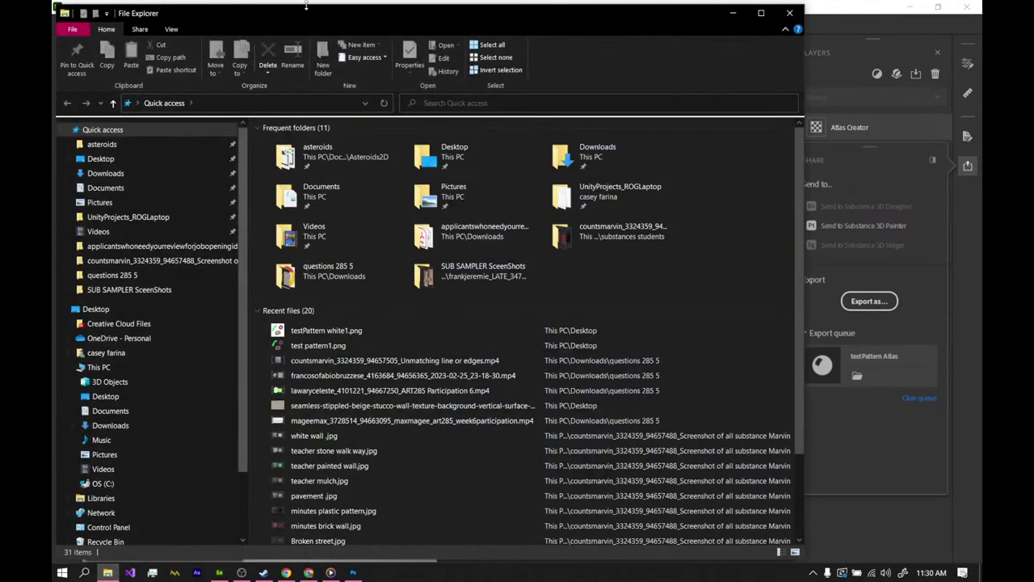
pyautogui.moveTo(300, 5); pyautogui.dragTo(557, 45)
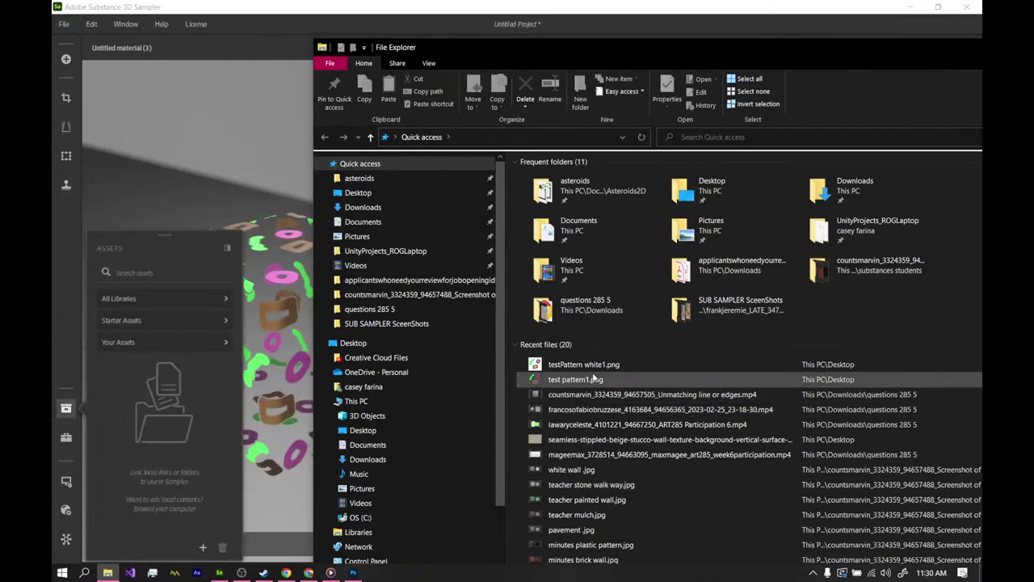
# Step: Show the Desktop folder and drag testPattern Atlas.sbsar into Sampler's assets
pyautogui.click(373, 193)
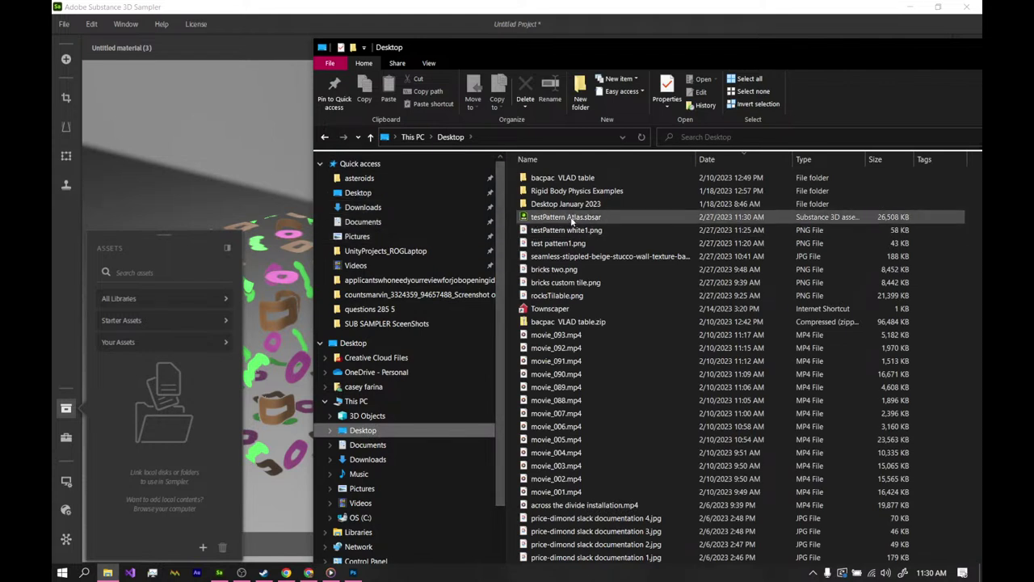
pyautogui.moveTo(575, 220); pyautogui.dragTo(174, 400)
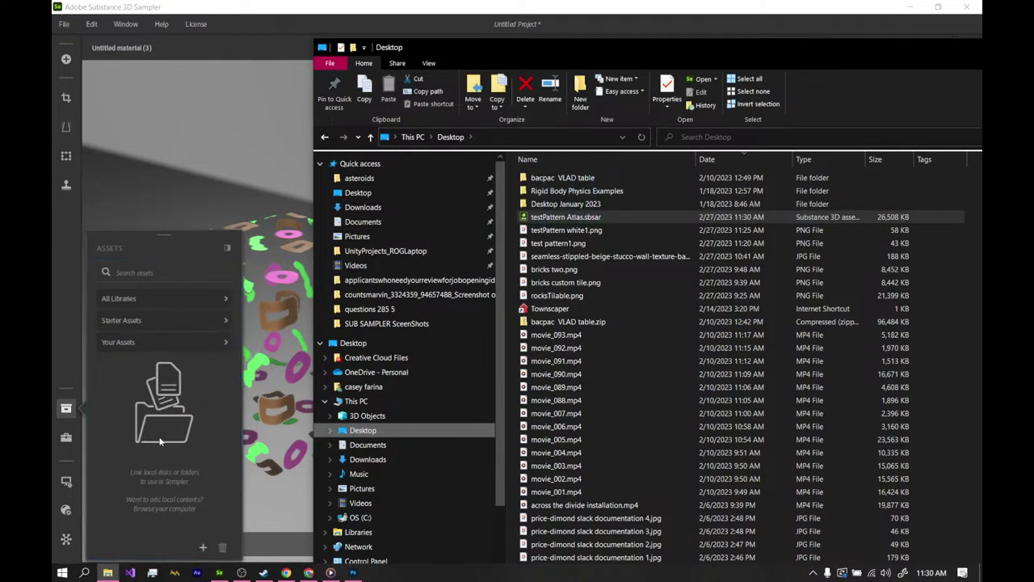
pyautogui.click(160, 440)
pyautogui.click(162, 436)
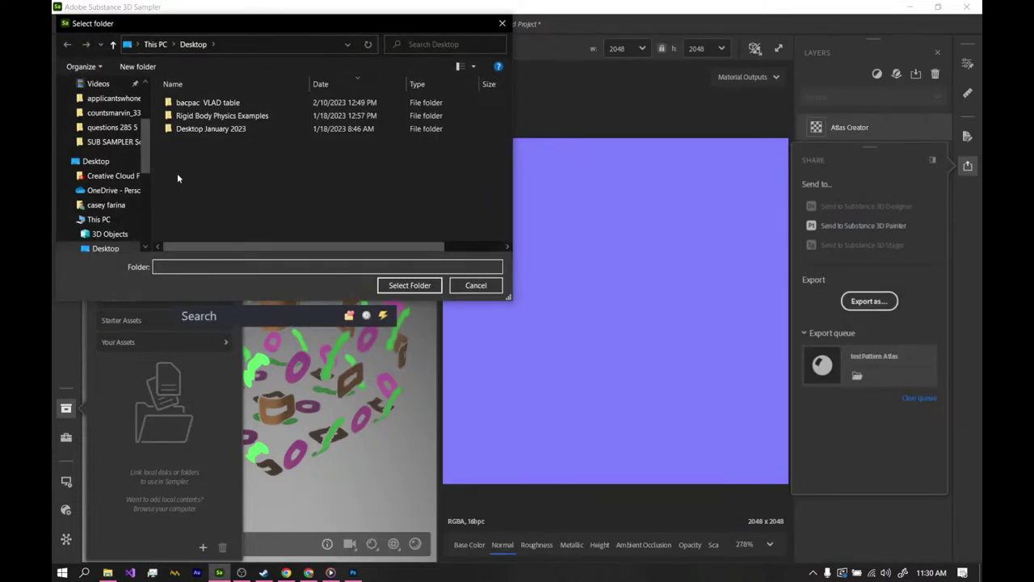
pyautogui.scroll(3, 138, 129)
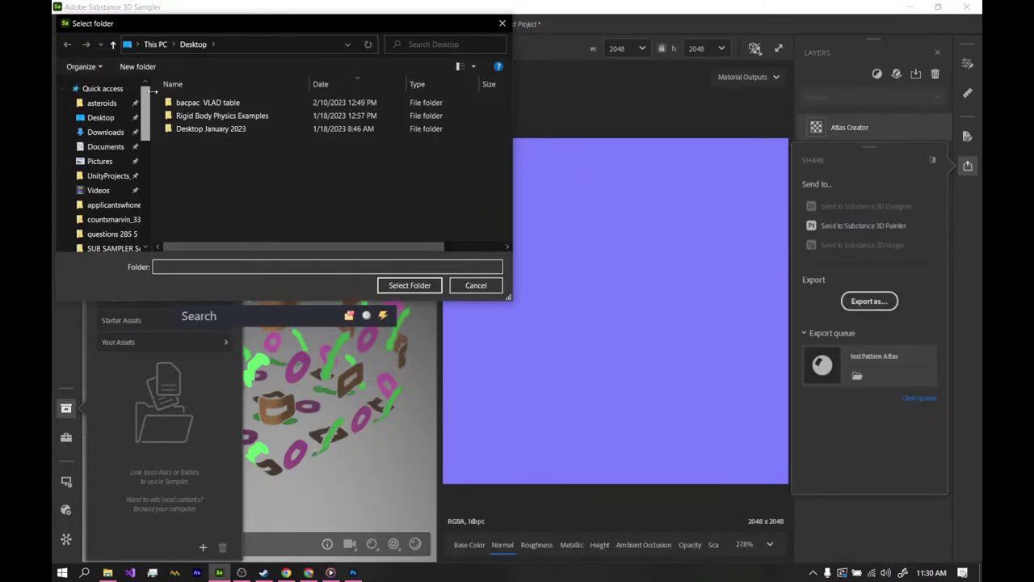
pyautogui.scroll(3, 121, 105)
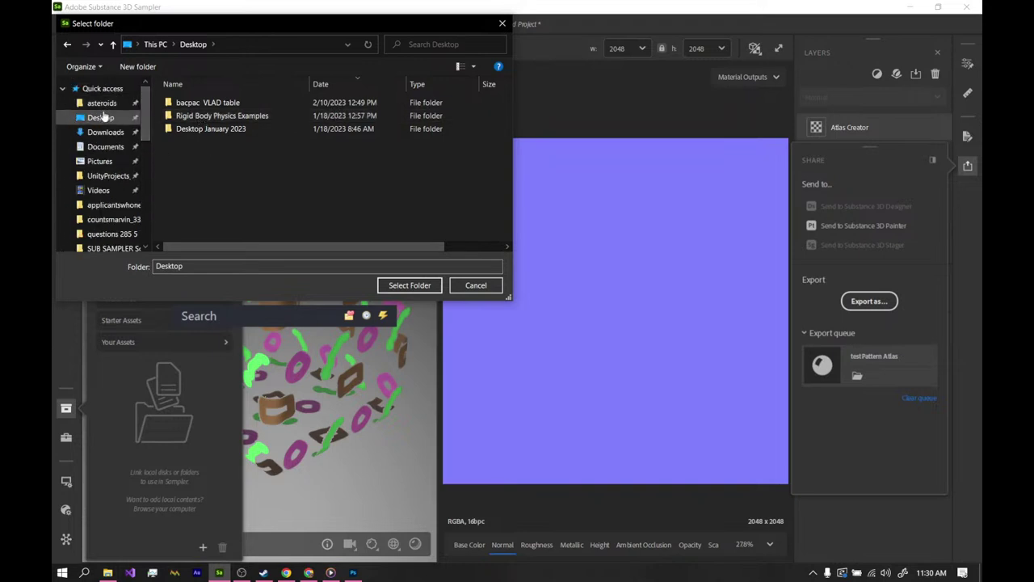
pyautogui.click(475, 285)
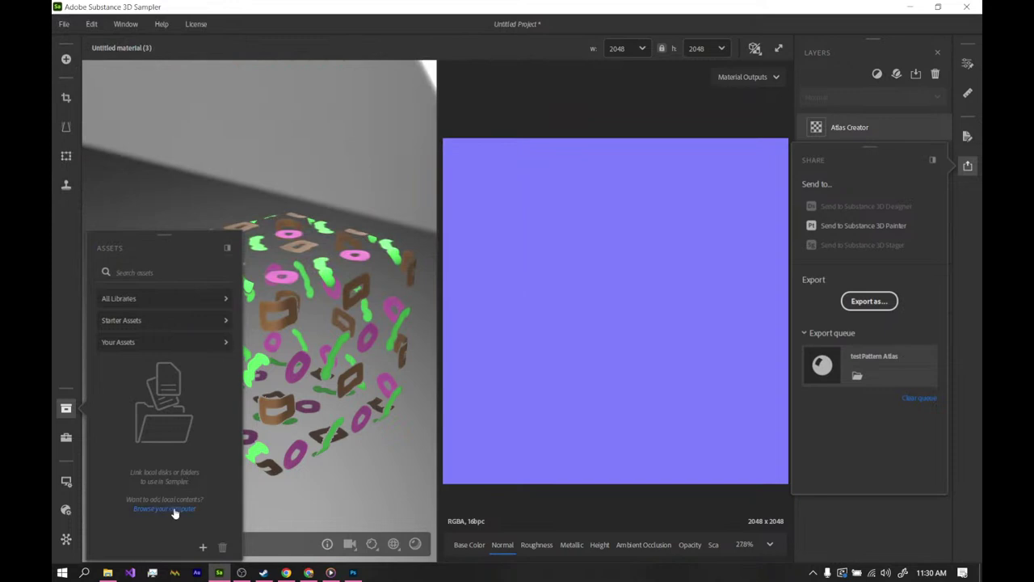
pyautogui.click(174, 509)
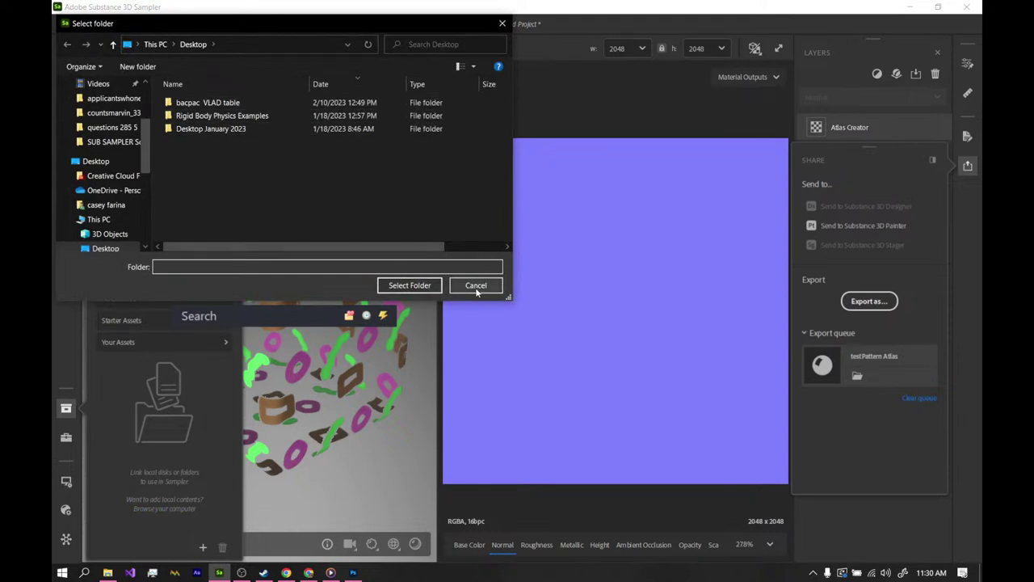
pyautogui.click(502, 23)
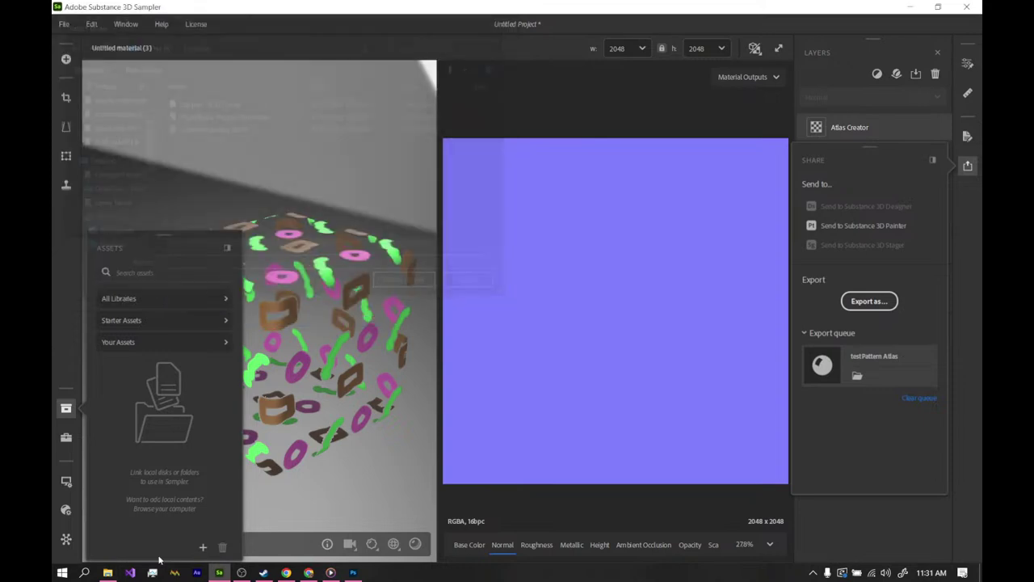
# Step: Create a Desktop folder 'my folder', move testPattern Atlas.sbsar into it, return to Sampler
pyautogui.click(108, 572)
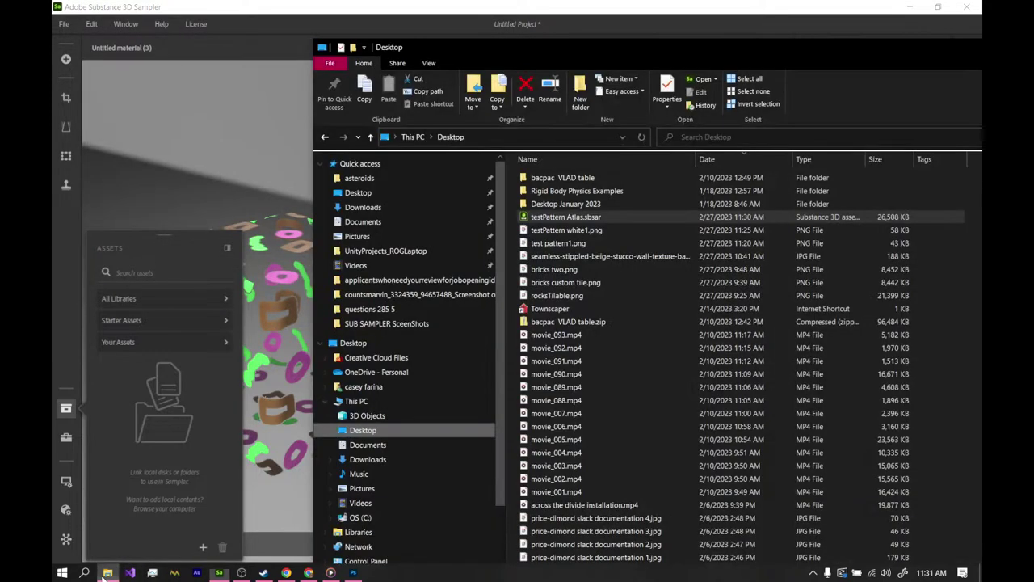
pyautogui.click(546, 218)
pyautogui.hotkey('ctrl', 'shift', 'n')
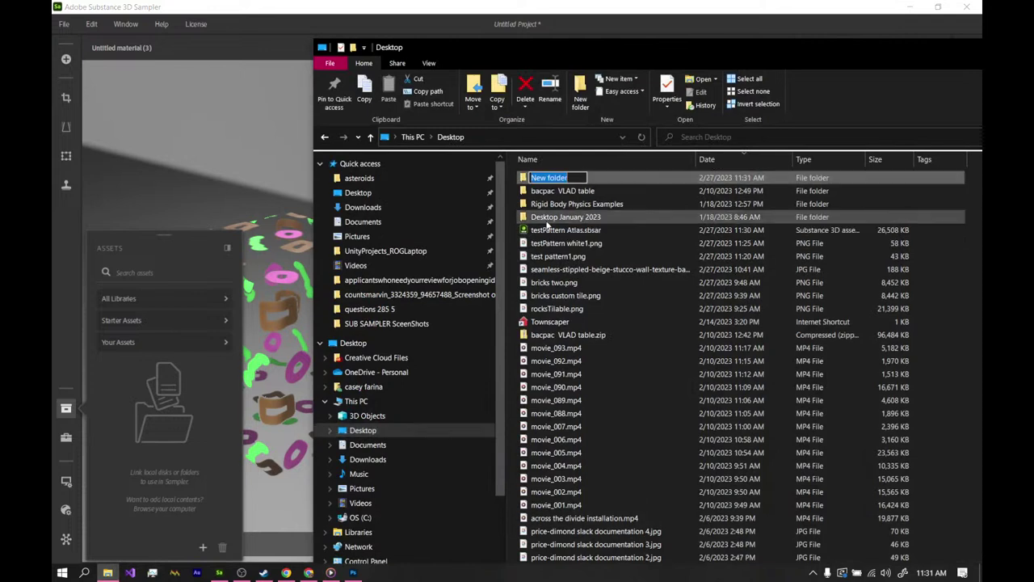
pyautogui.write('my folder')
pyautogui.click(547, 220)
pyautogui.moveTo(555, 232); pyautogui.dragTo(552, 180)
pyautogui.click(169, 423)
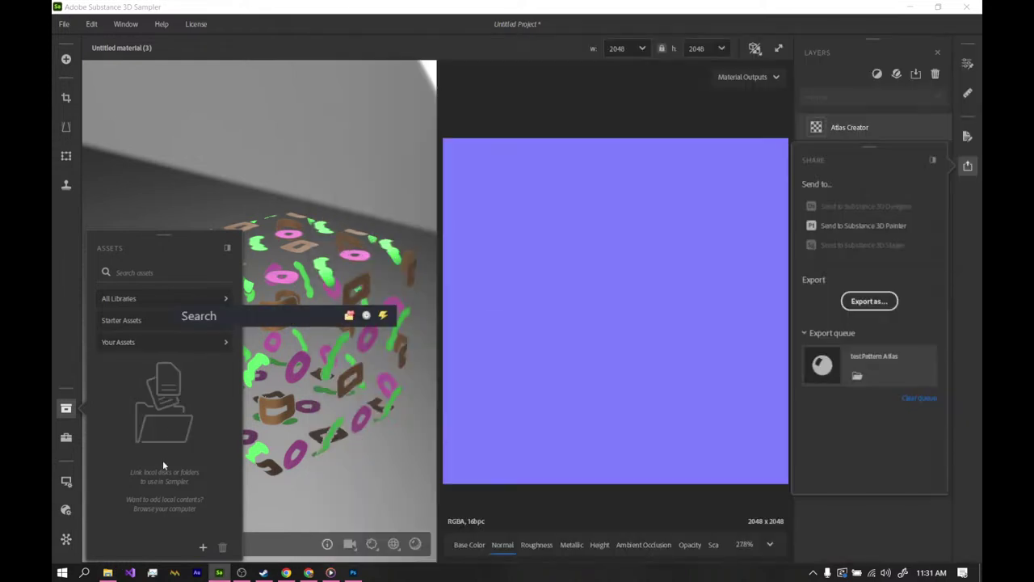
# Step: Connect my folder as a local asset folder and browse its materials
pyautogui.click(192, 102)
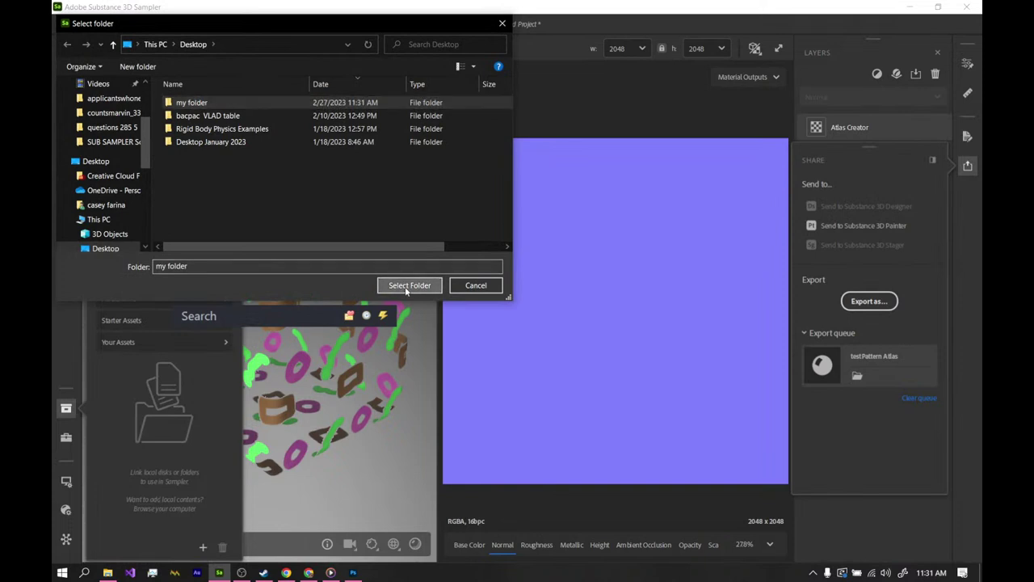
pyautogui.click(408, 286)
pyautogui.click(207, 380)
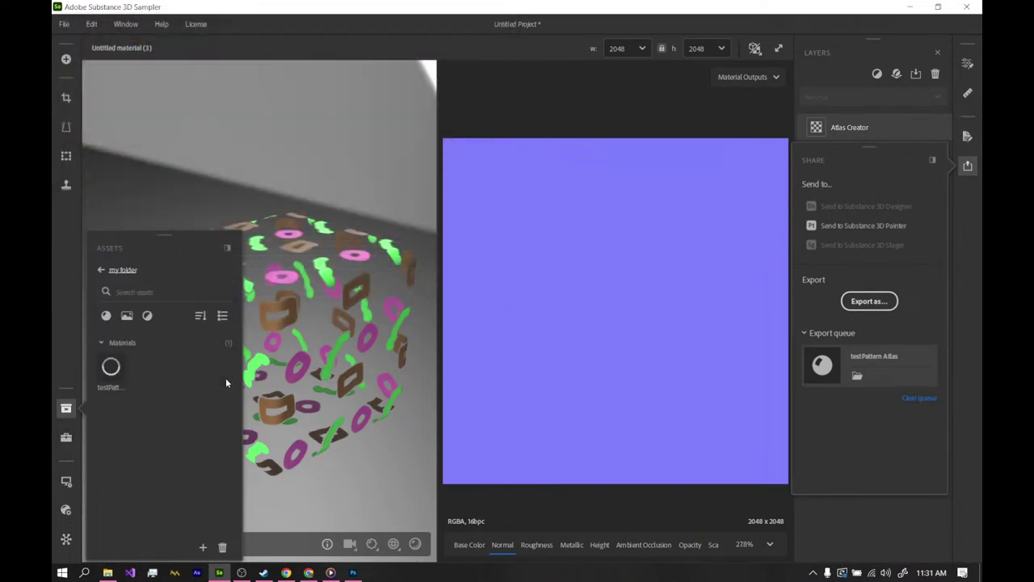
pyautogui.moveTo(114, 386)
pyautogui.click(66, 408)
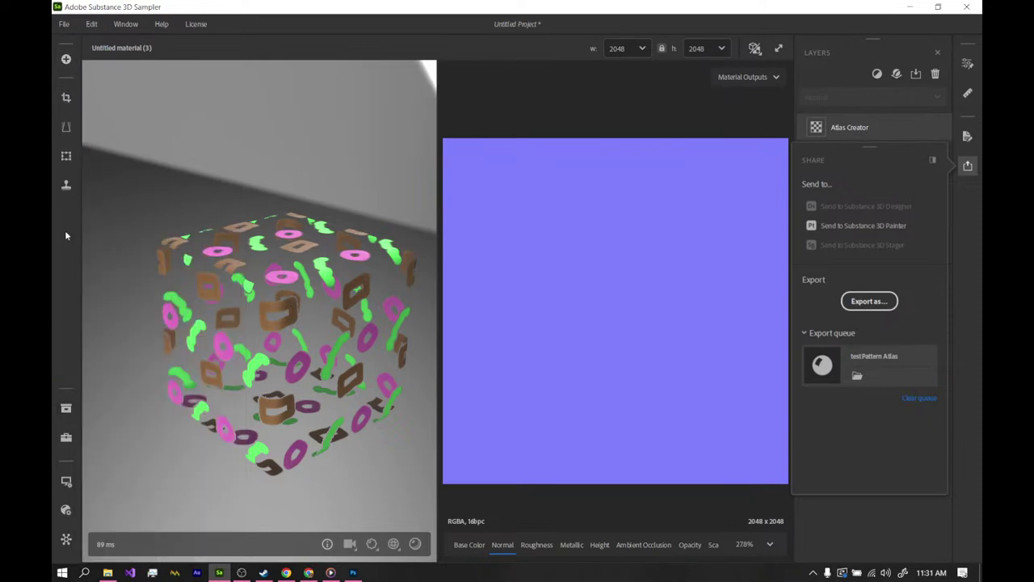
# Step: Reset the workspace to the default layout from the Window menu
pyautogui.click(66, 60)
pyautogui.click(126, 24)
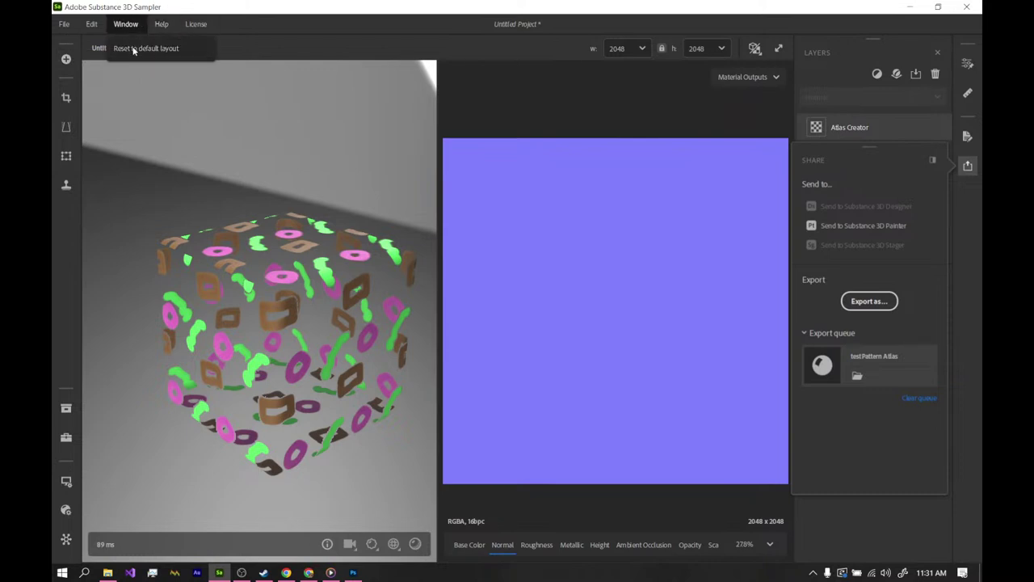
pyautogui.click(134, 49)
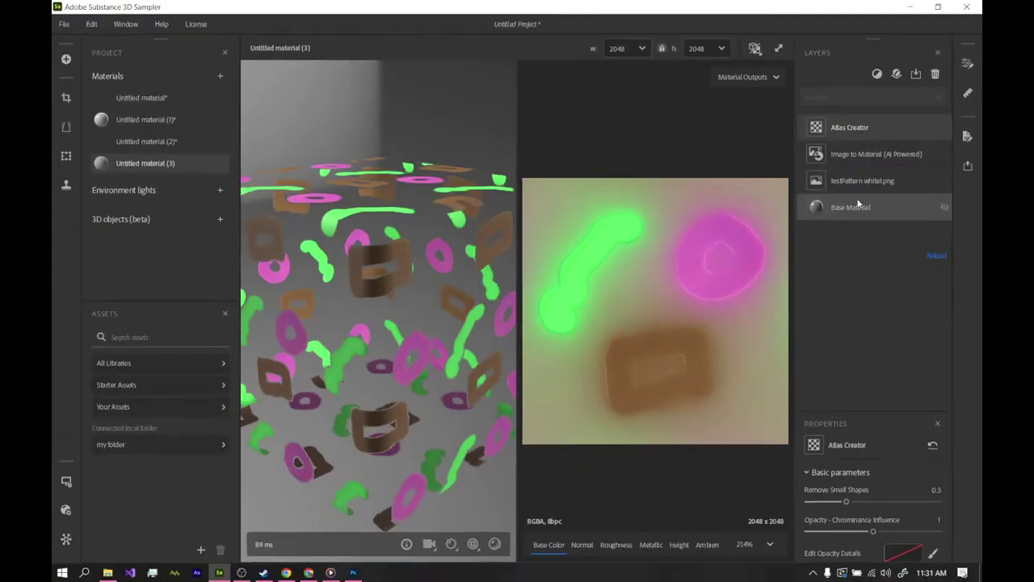
# Step: Inspect the Image to Material and Atlas Creator layers with an enlarged properties area
pyautogui.click(771, 124)
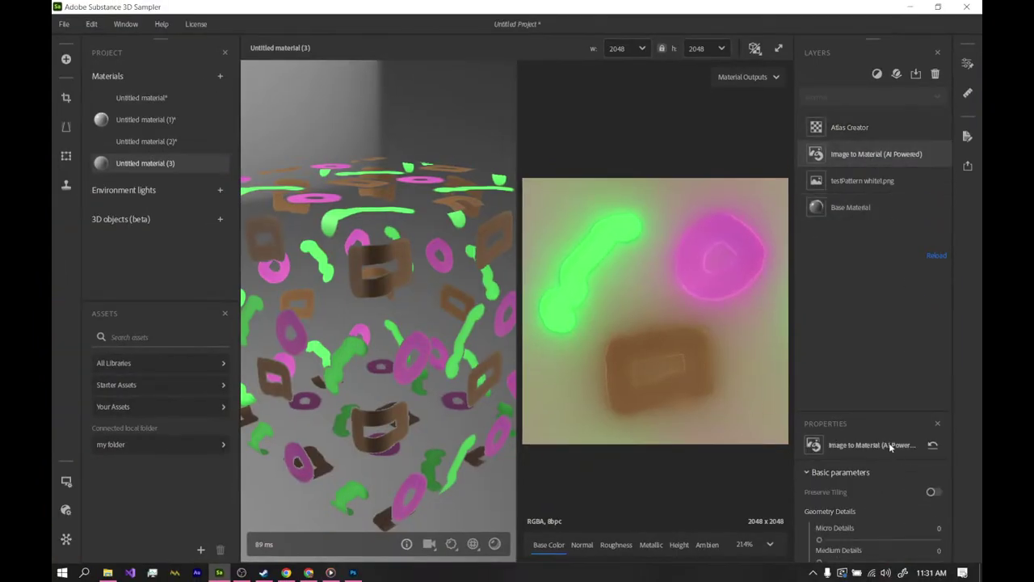
pyautogui.moveTo(872, 409)
pyautogui.mouseDown()
pyautogui.moveTo(854, 286)
pyautogui.moveTo(934, 288)
pyautogui.moveTo(692, 312)
pyautogui.moveTo(755, 242)
pyautogui.mouseUp()
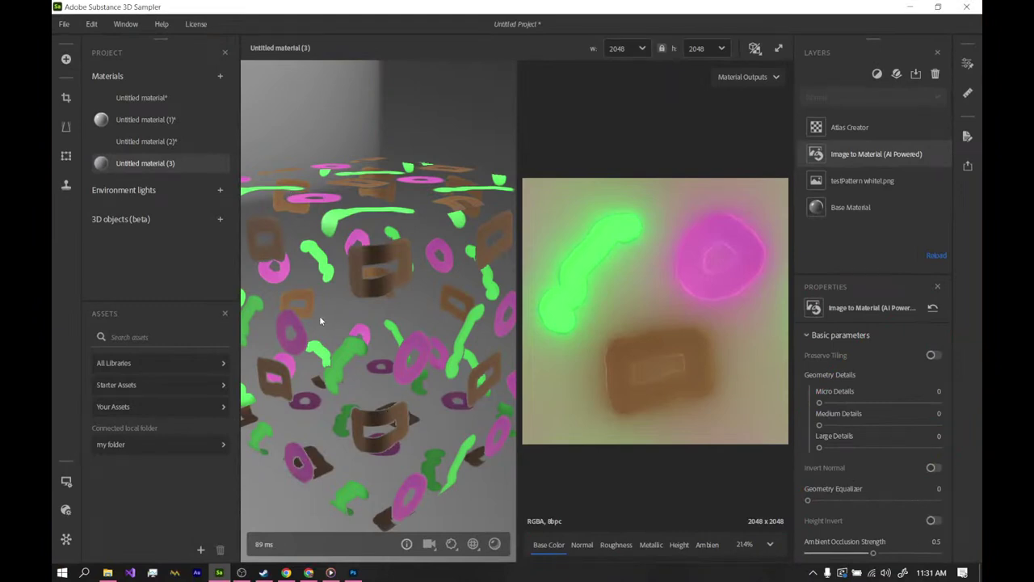
pyautogui.click(861, 131)
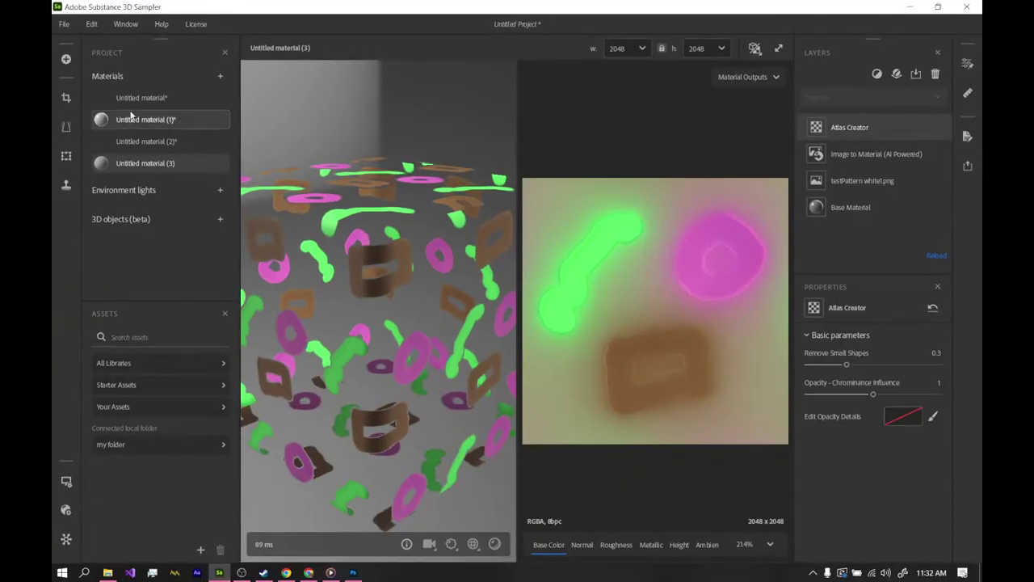
# Step: Cycle through the project's materials, ending on Untitled material (1)
pyautogui.click(141, 101)
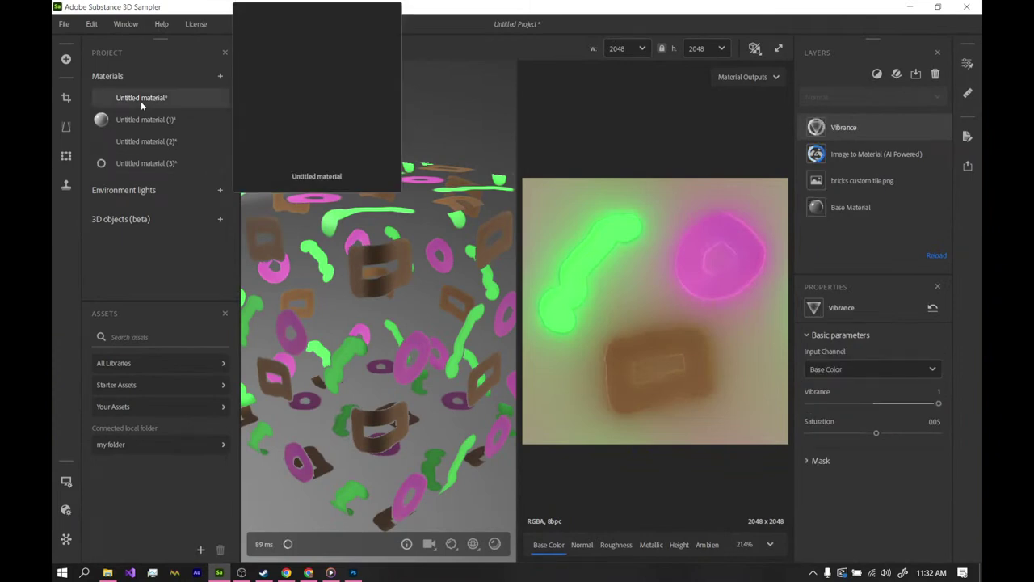
pyautogui.click(159, 167)
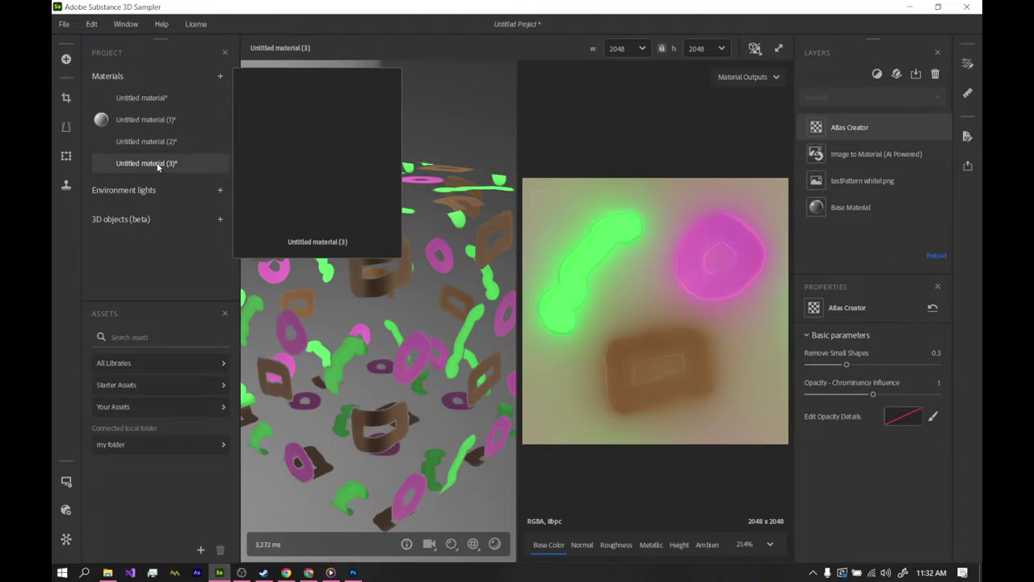
pyautogui.click(163, 143)
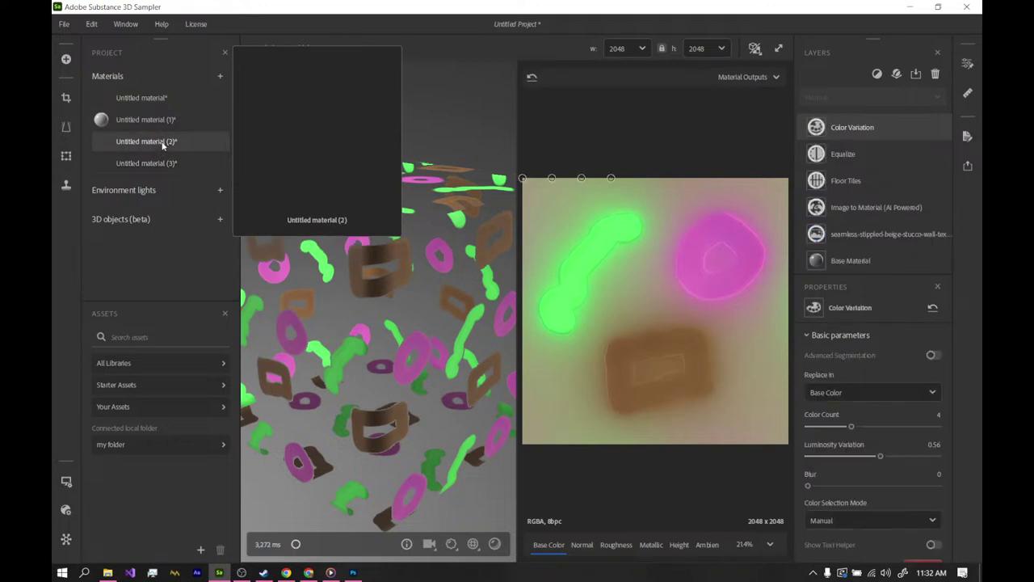
pyautogui.click(158, 122)
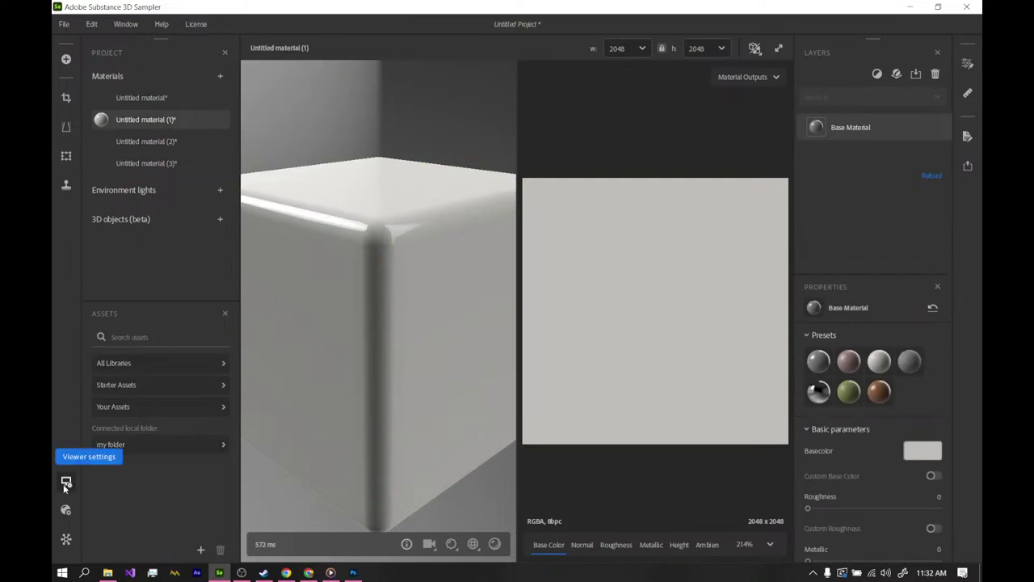
# Step: Add an Atlas Scatter layer by searching 'sca' in the filter list
pyautogui.click(877, 74)
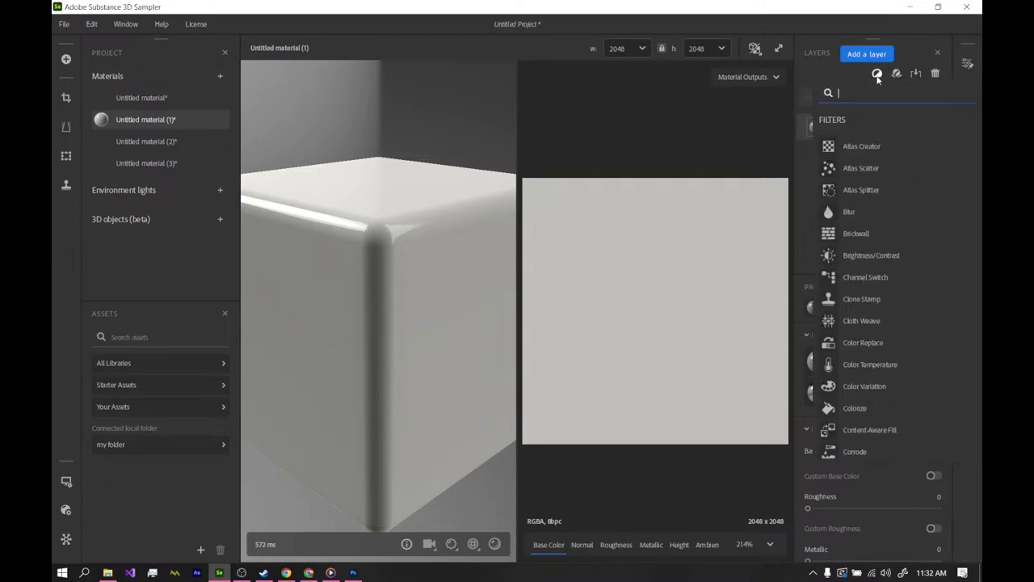
pyautogui.write('sca')
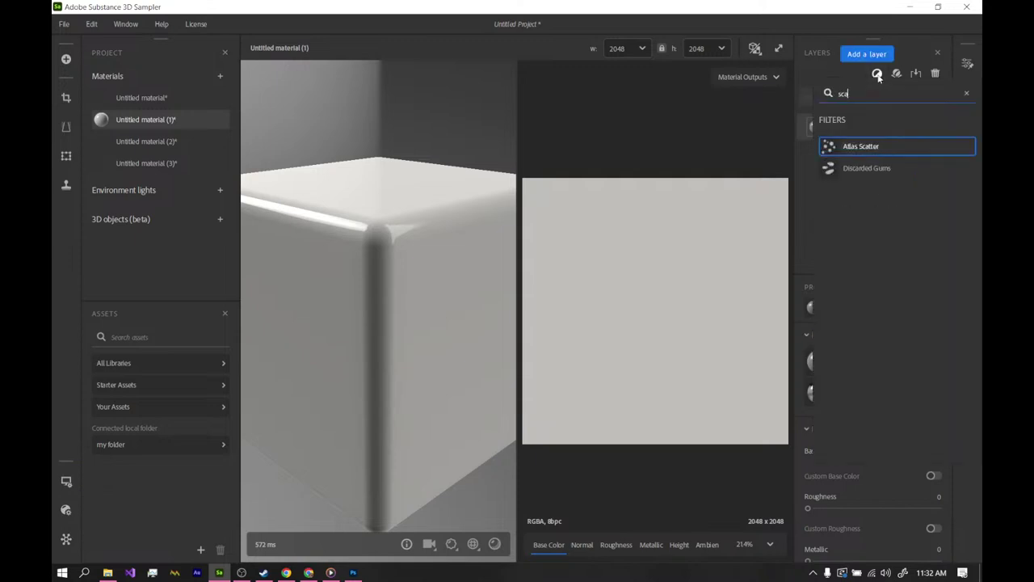
pyautogui.press('Escape')
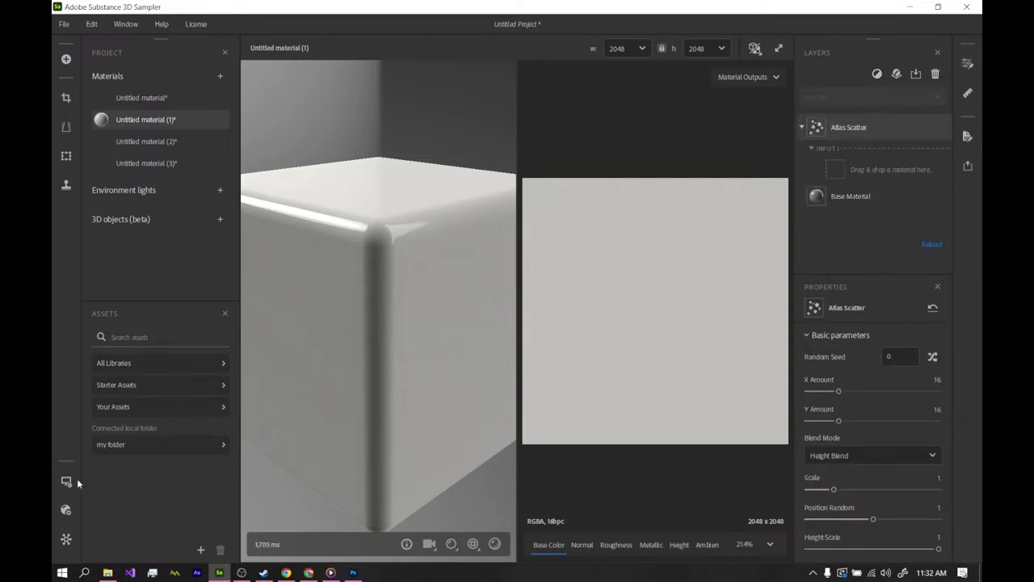
# Step: Feed testPattern Atlas from my folder into Atlas Scatter's input and view the cube
pyautogui.click(224, 445)
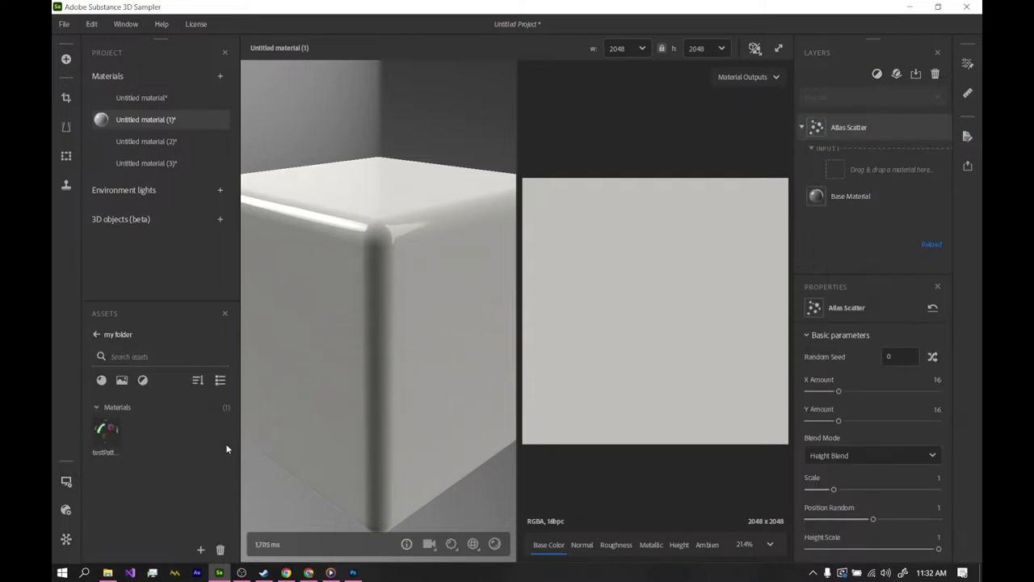
pyautogui.moveTo(105, 432); pyautogui.dragTo(850, 171)
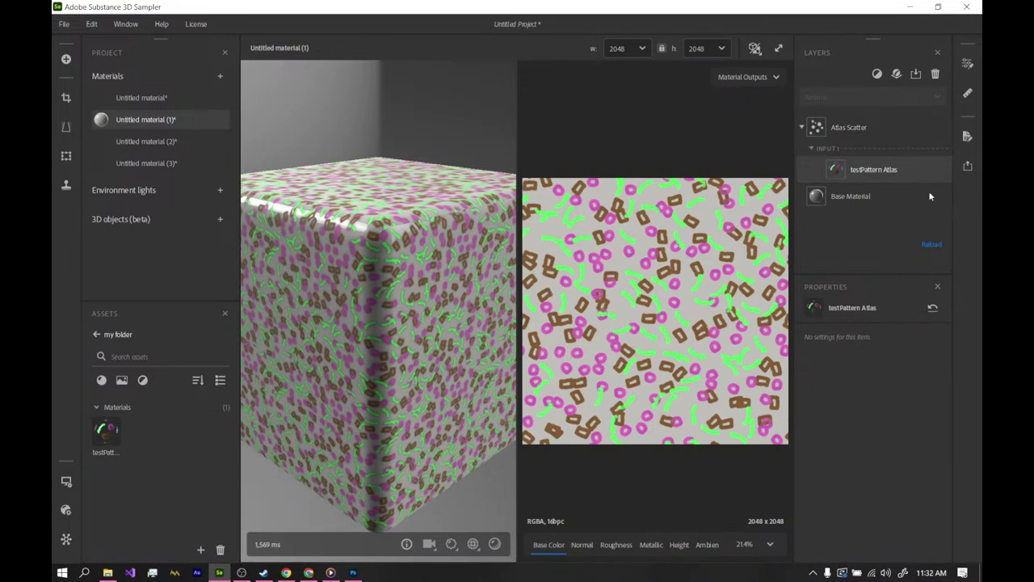
pyautogui.scroll(5, 377, 266)
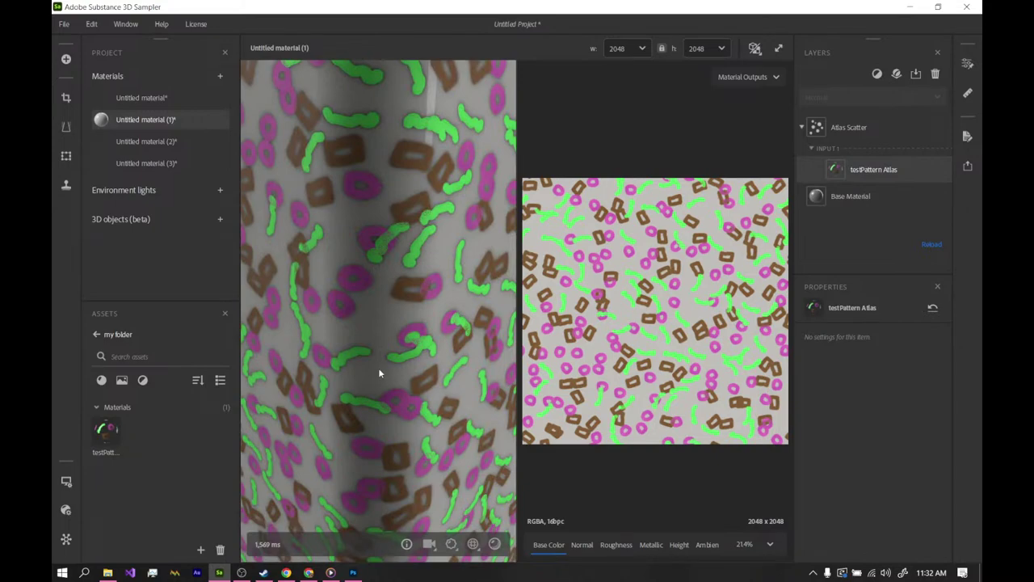
pyautogui.scroll(-6, 395, 414)
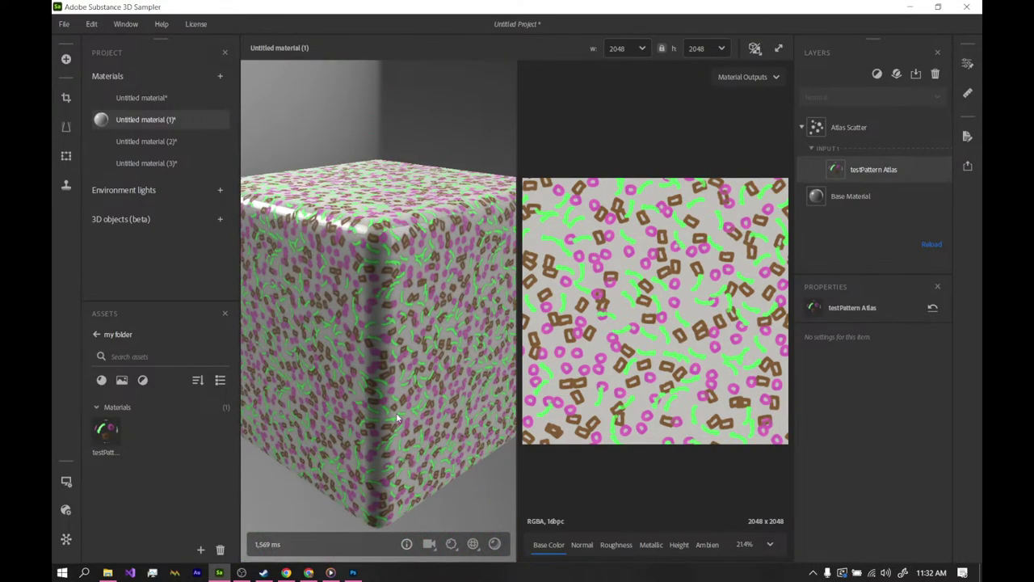
pyautogui.moveTo(386, 401); pyautogui.dragTo(339, 416)
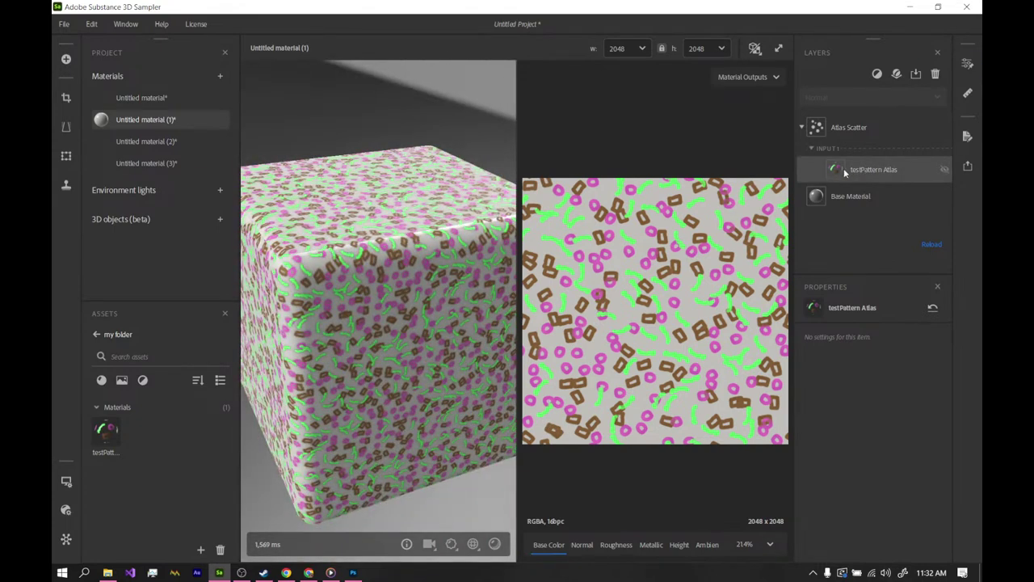
pyautogui.click(858, 130)
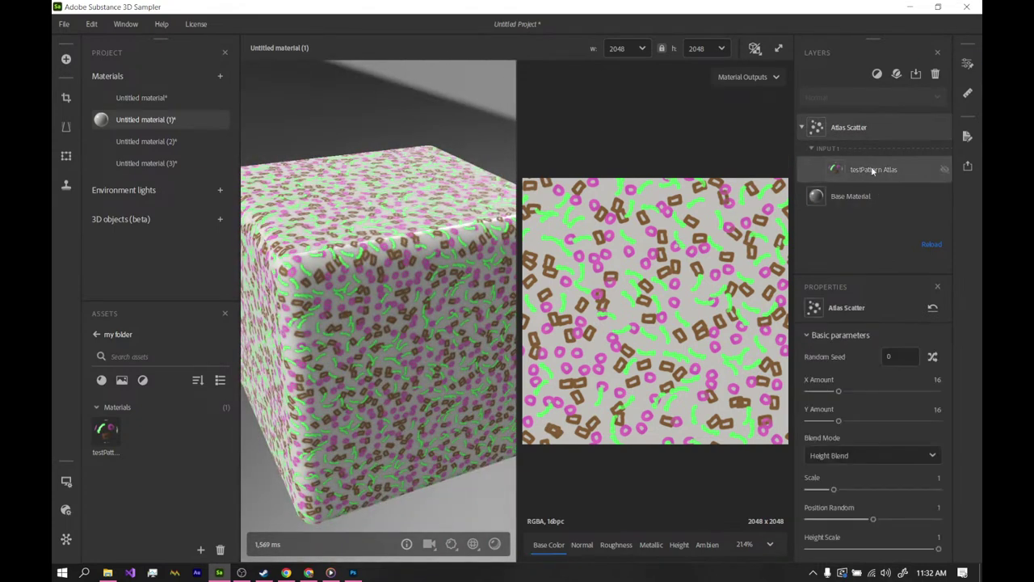
# Step: Increase the scatter's horizontal X Amount and adjust the neighbouring slider
pyautogui.moveTo(838, 391); pyautogui.dragTo(867, 393)
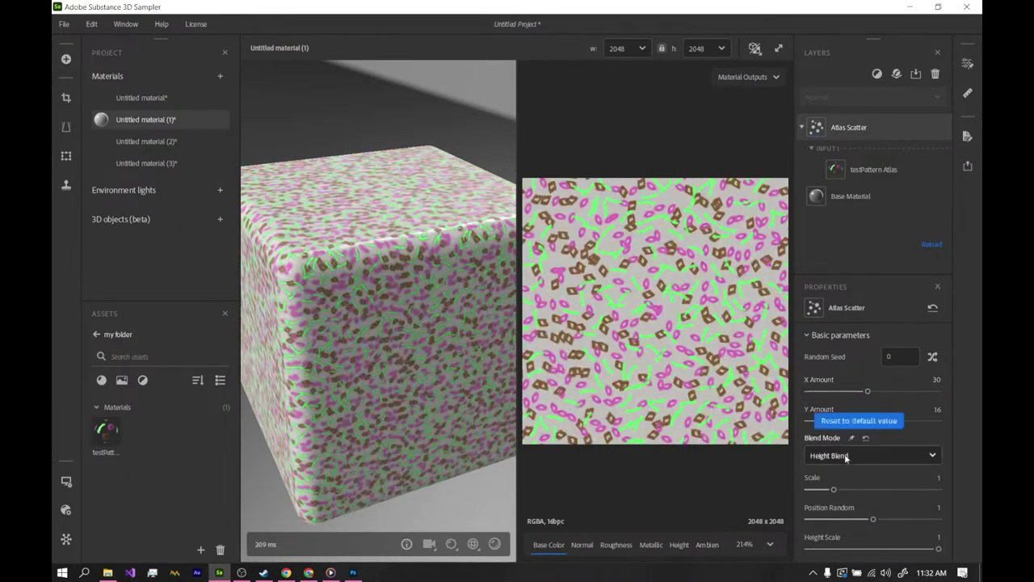
pyautogui.scroll(-2, 804, 472)
pyautogui.moveTo(833, 445); pyautogui.dragTo(893, 445)
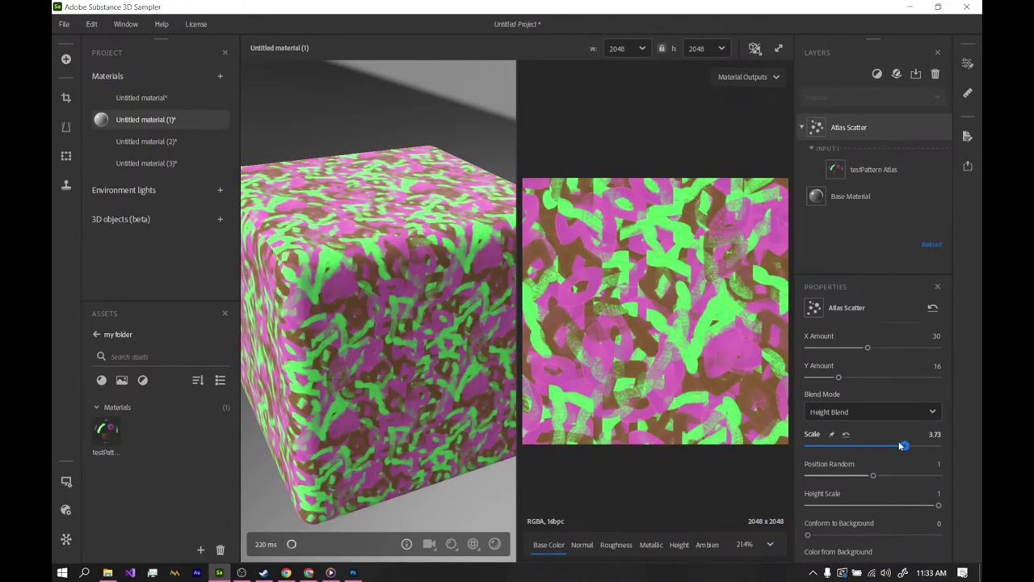
pyautogui.scroll(8, 368, 292)
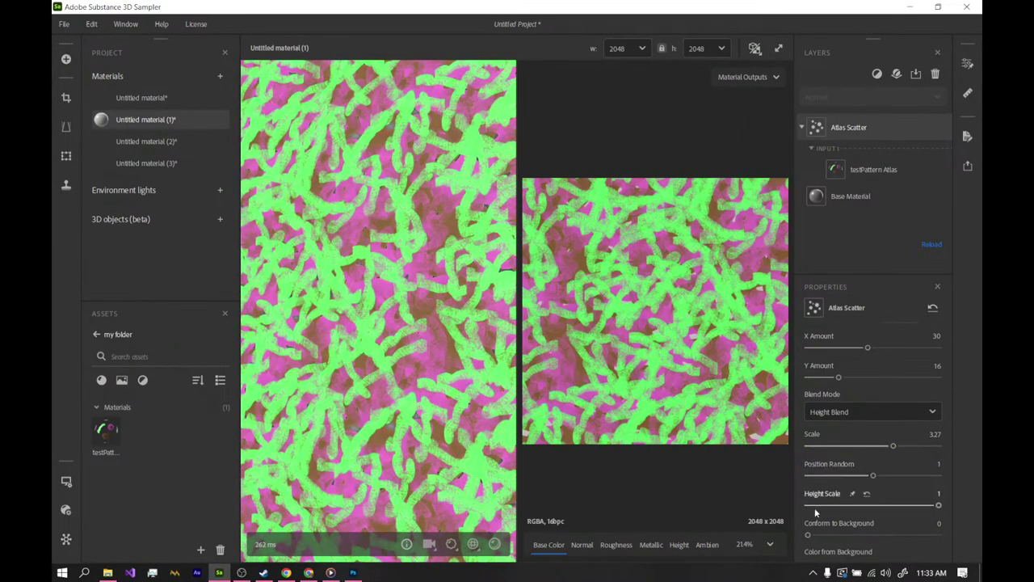
pyautogui.scroll(-5, 814, 517)
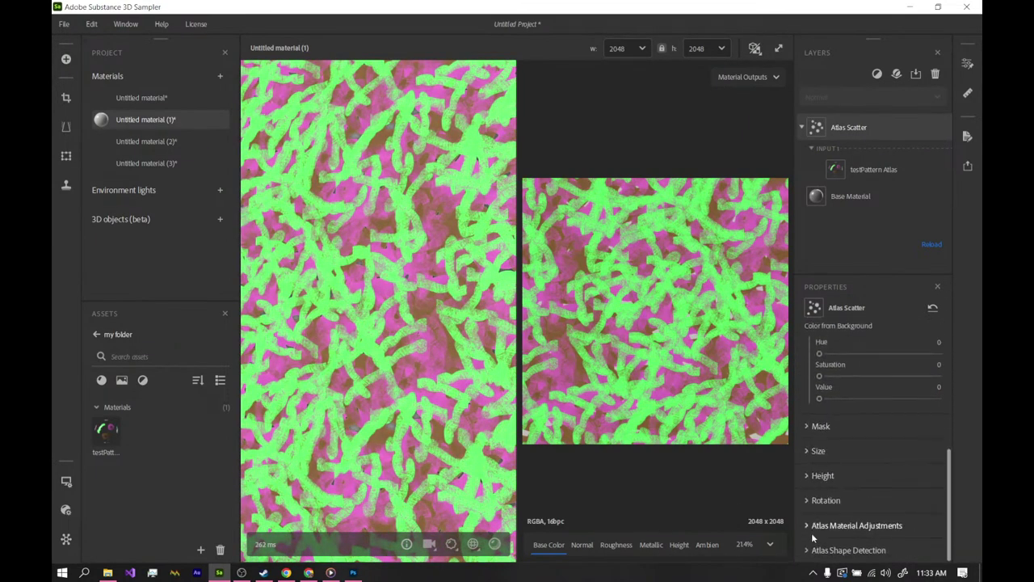
# Step: Shift the Atlas Material Adjustments Hue to about 0.79, recolouring the shapes purple
pyautogui.click(818, 526)
pyautogui.scroll(-2, 863, 474)
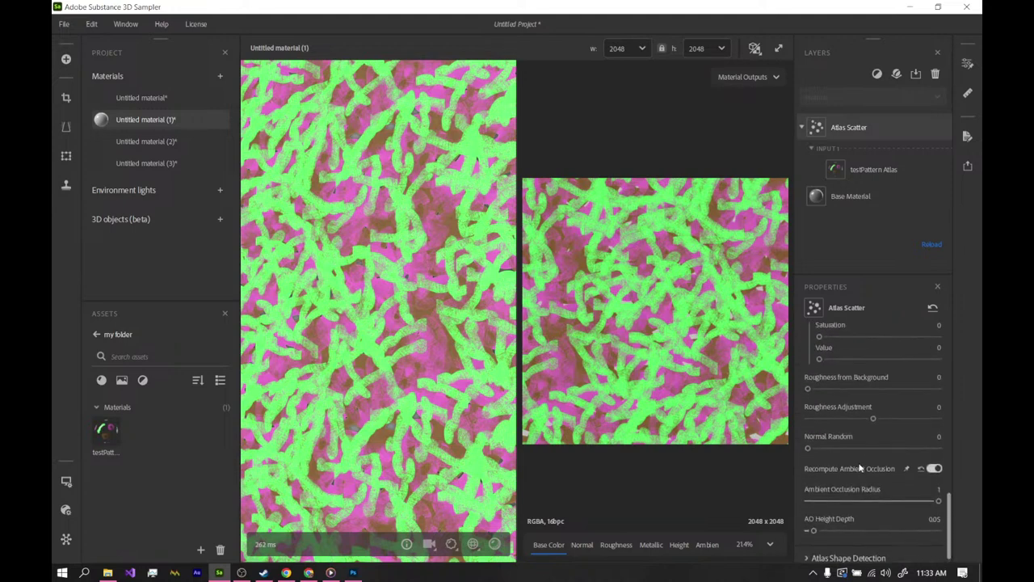
pyautogui.scroll(3, 858, 465)
pyautogui.scroll(-3, 856, 463)
pyautogui.scroll(5, 856, 464)
pyautogui.scroll(-3, 856, 464)
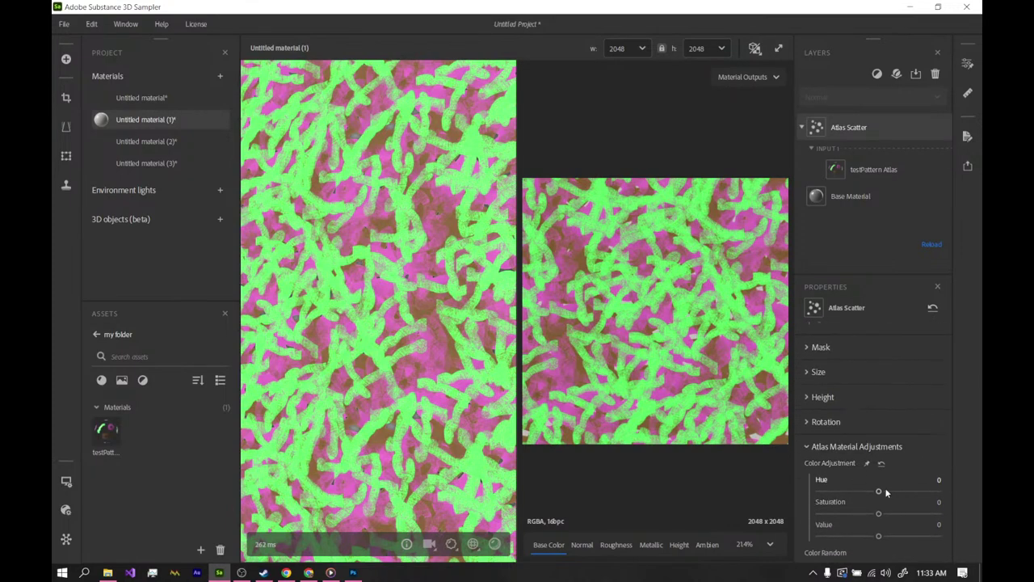
pyautogui.moveTo(878, 490); pyautogui.dragTo(923, 494)
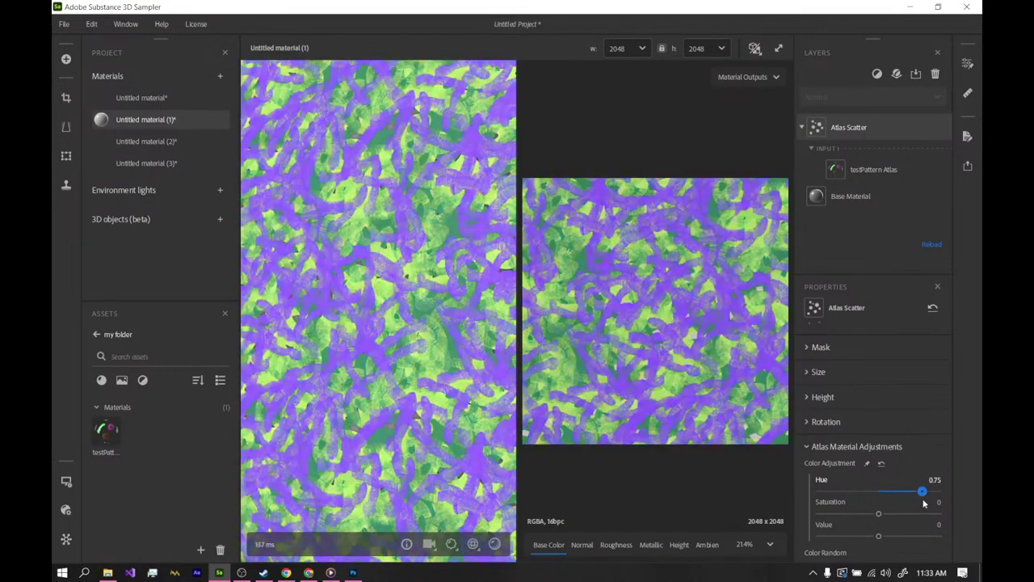
# Step: Set Scale Random to 1 and raise Scale No Overlap to about 0.72
pyautogui.click(807, 373)
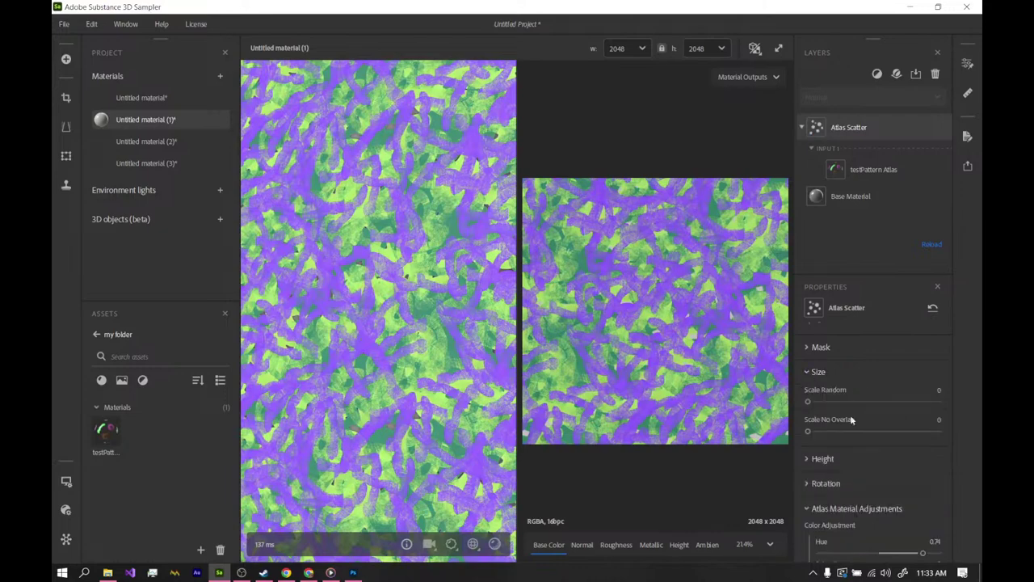
pyautogui.moveTo(809, 401); pyautogui.dragTo(944, 419)
pyautogui.moveTo(824, 434); pyautogui.dragTo(777, 457)
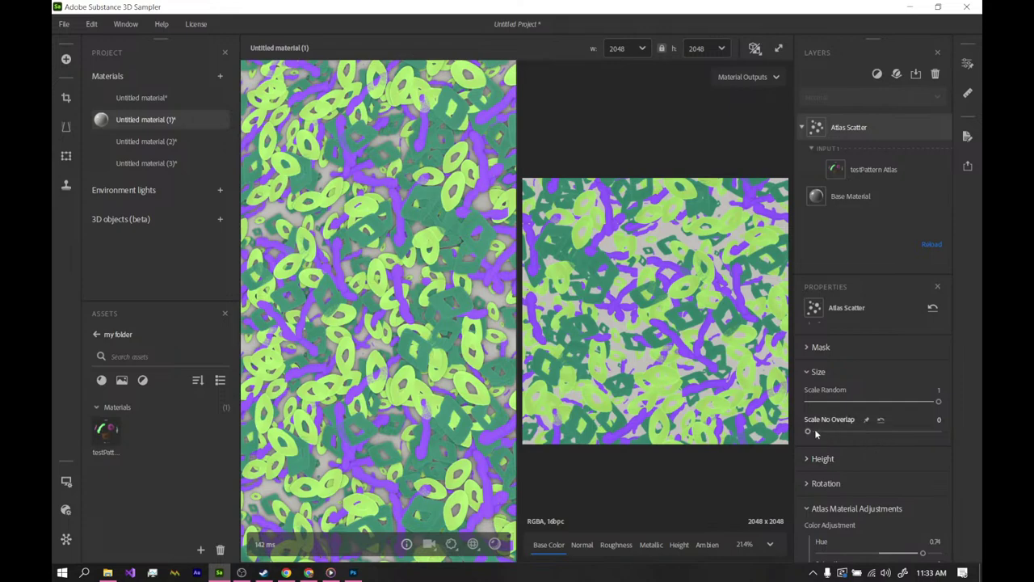
pyautogui.moveTo(809, 434); pyautogui.dragTo(902, 430)
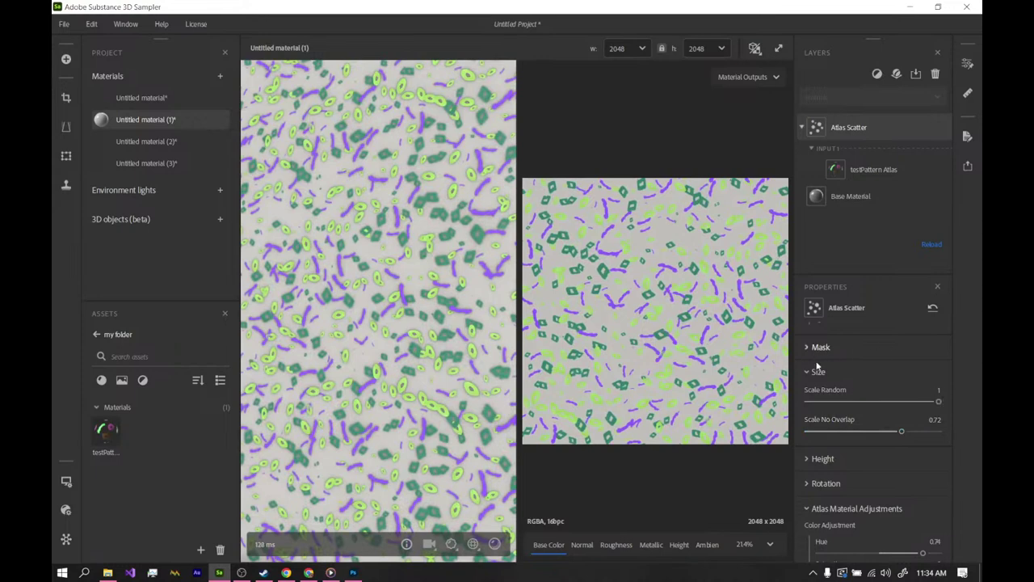
pyautogui.scroll(5, 860, 418)
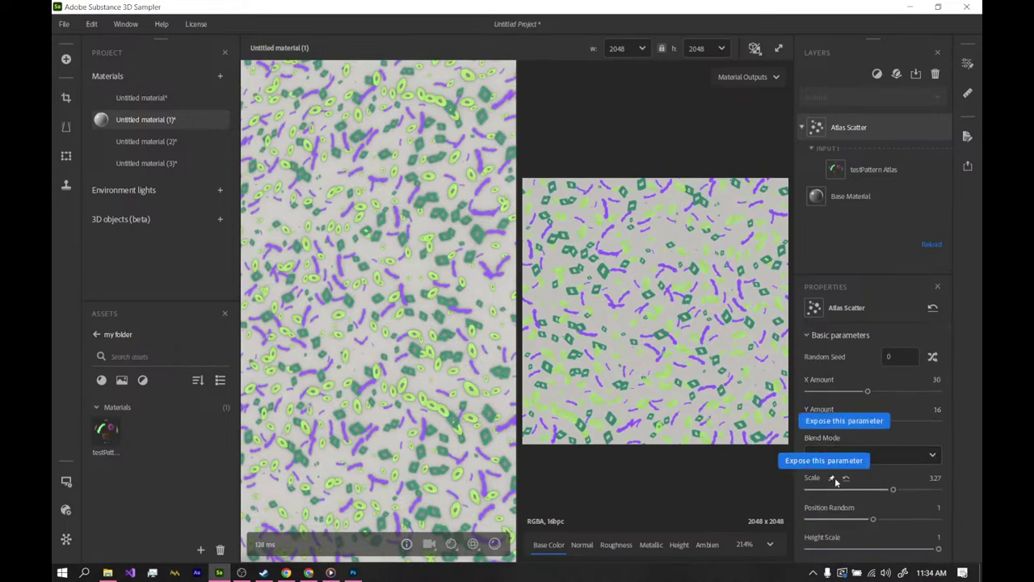
# Step: Set Position Random to 0 so the shapes sit in even rows
pyautogui.scroll(-1, 848, 488)
pyautogui.moveTo(861, 477); pyautogui.dragTo(796, 480)
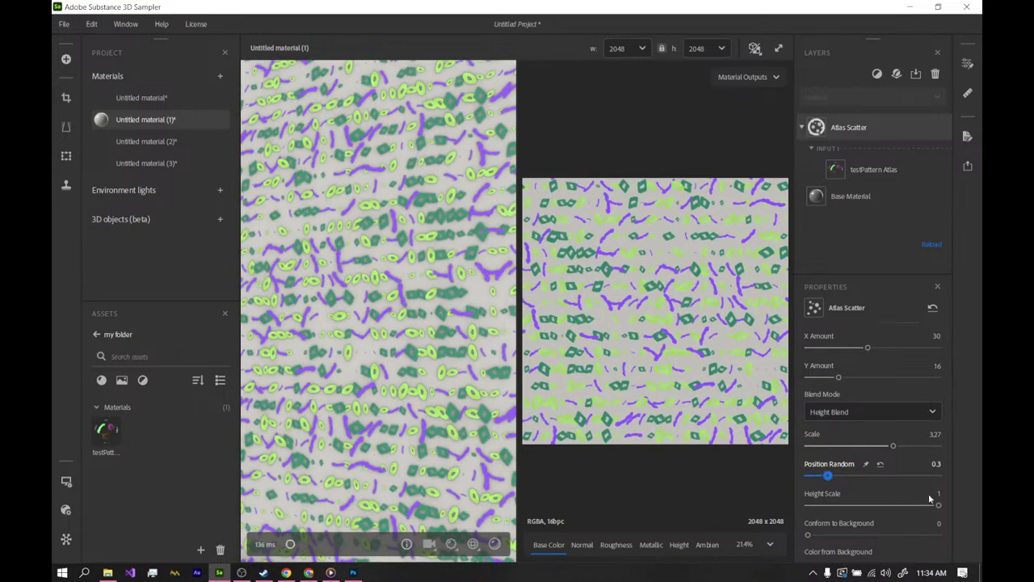
pyautogui.click(937, 475)
pyautogui.moveTo(937, 477); pyautogui.dragTo(707, 488)
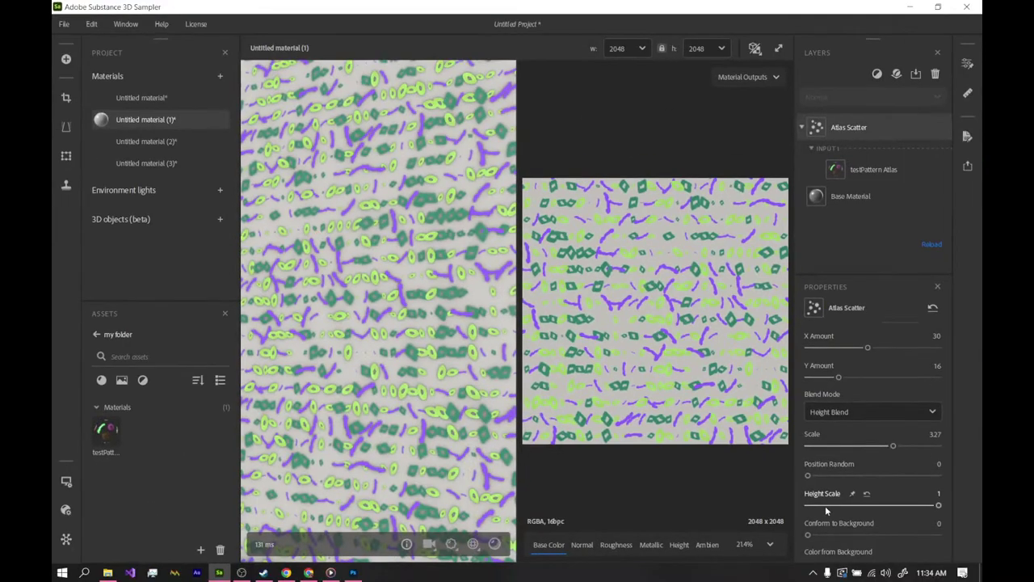
# Step: Set Scale Random to 0 so every shape is the same size
pyautogui.scroll(-1, 824, 505)
pyautogui.scroll(-10, 826, 508)
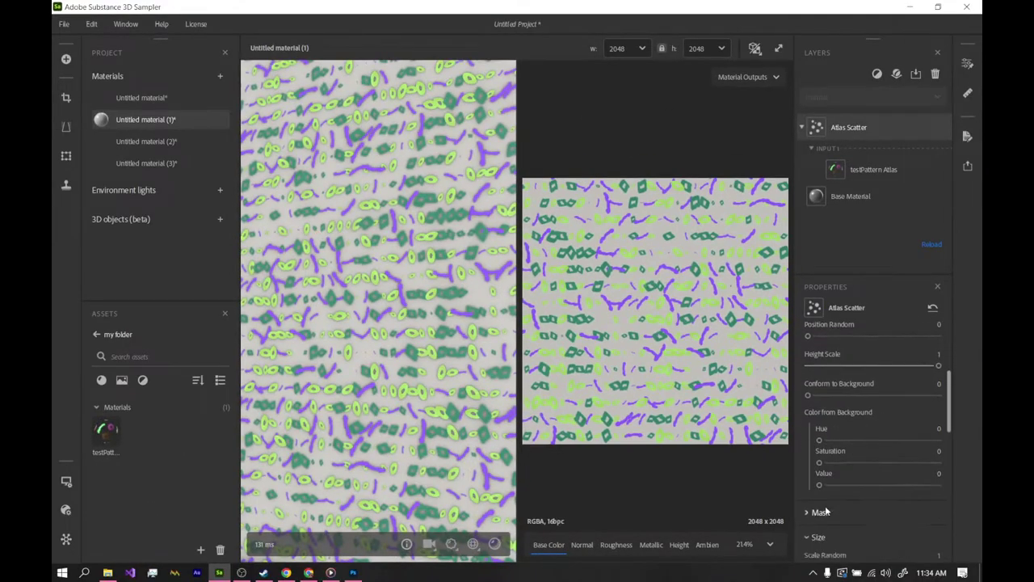
pyautogui.scroll(5, 829, 488)
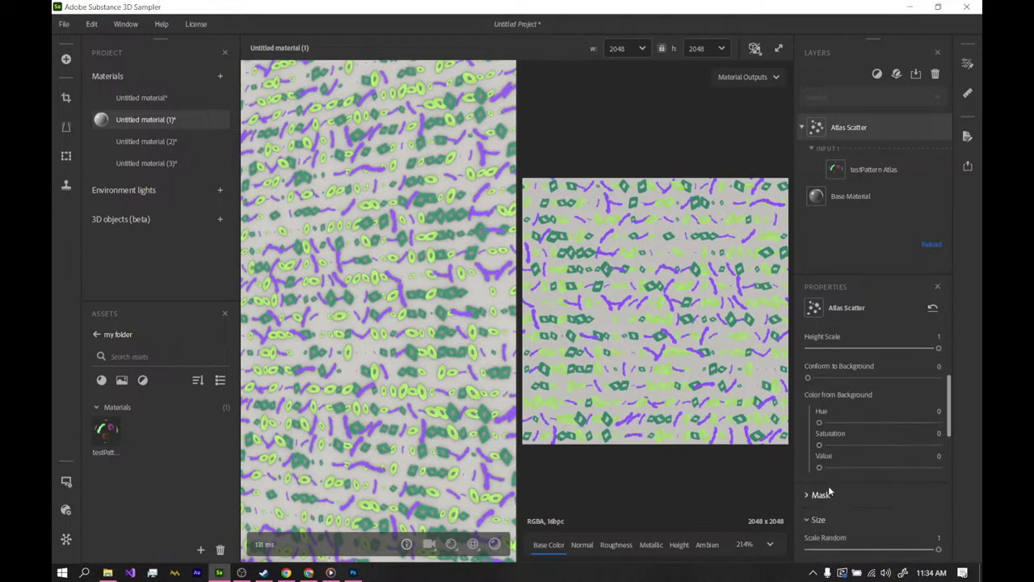
pyautogui.scroll(-1, 828, 486)
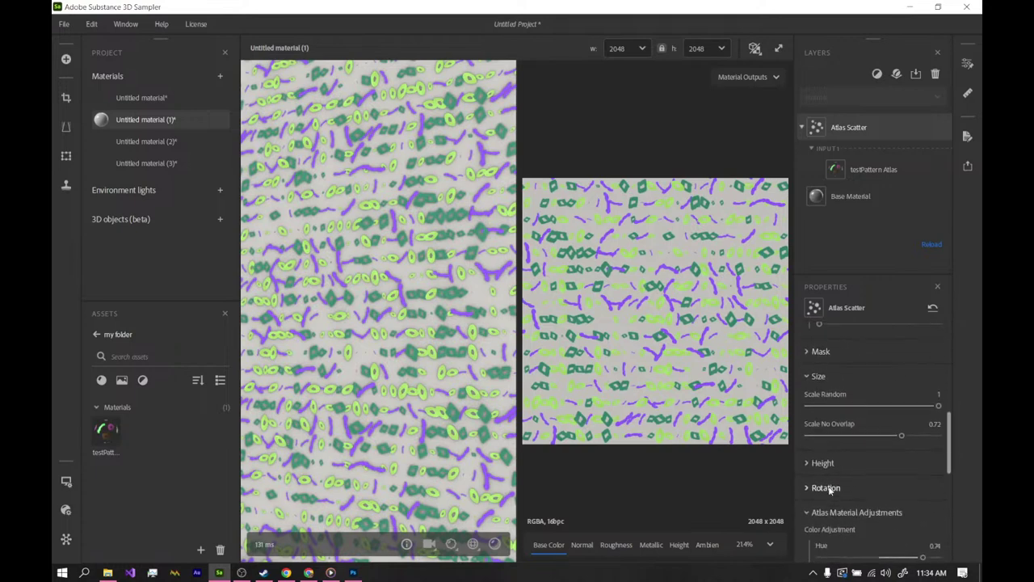
pyautogui.moveTo(913, 404); pyautogui.dragTo(807, 406)
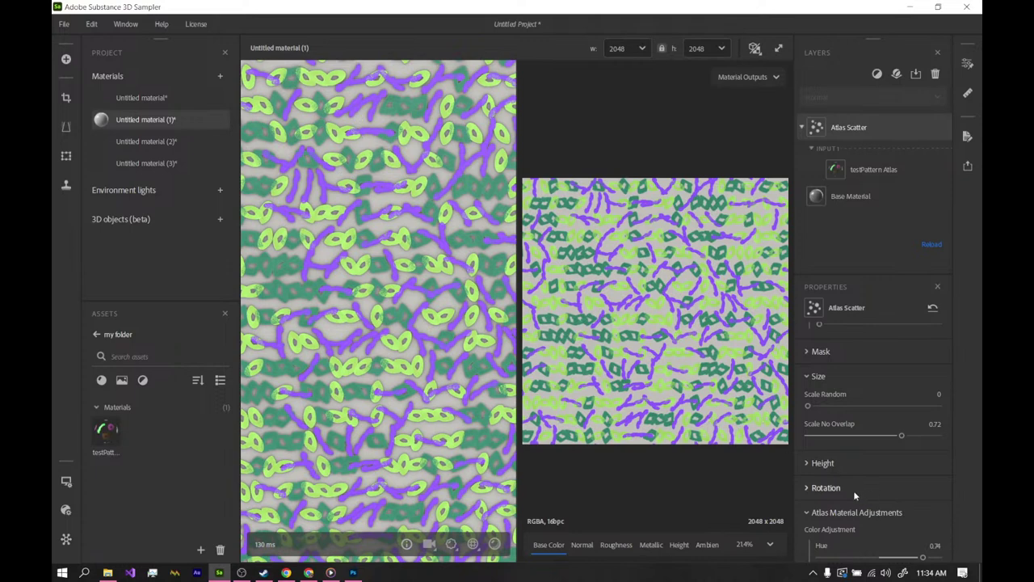
pyautogui.scroll(-1, 857, 492)
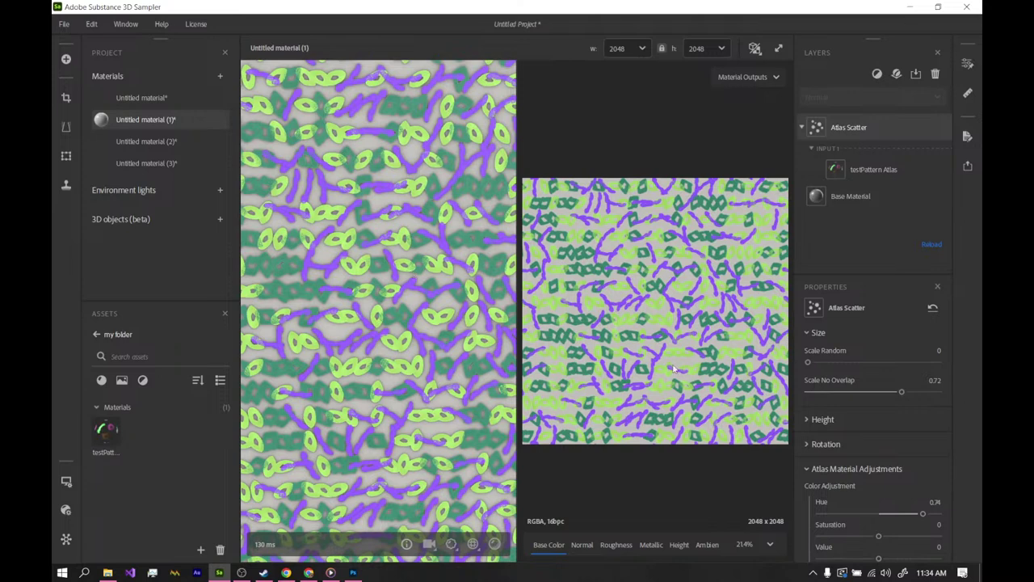
# Step: Set Rotation Random to 0 and orbit the preview cube to an angled view
pyautogui.click(816, 443)
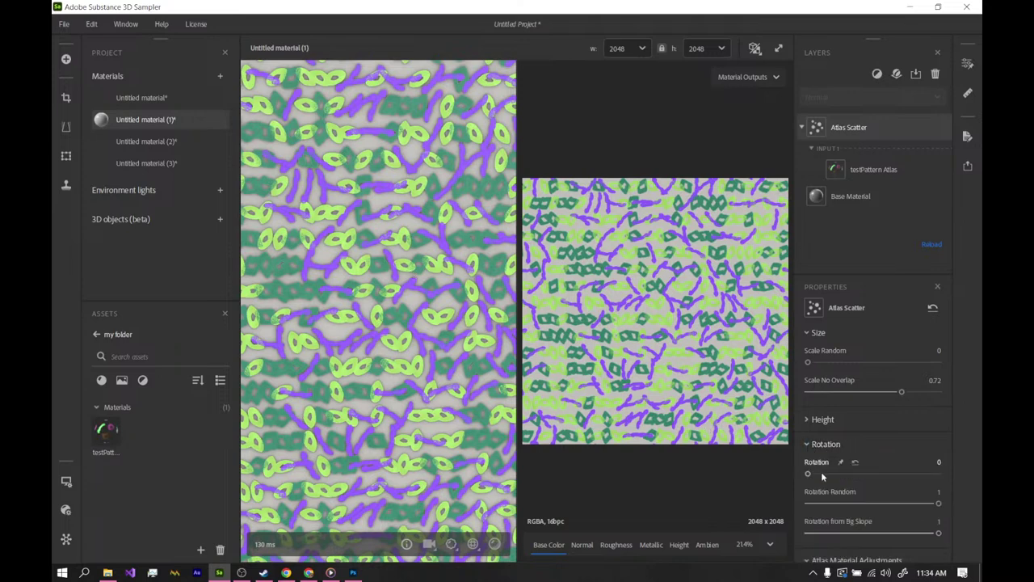
pyautogui.scroll(1, 937, 514)
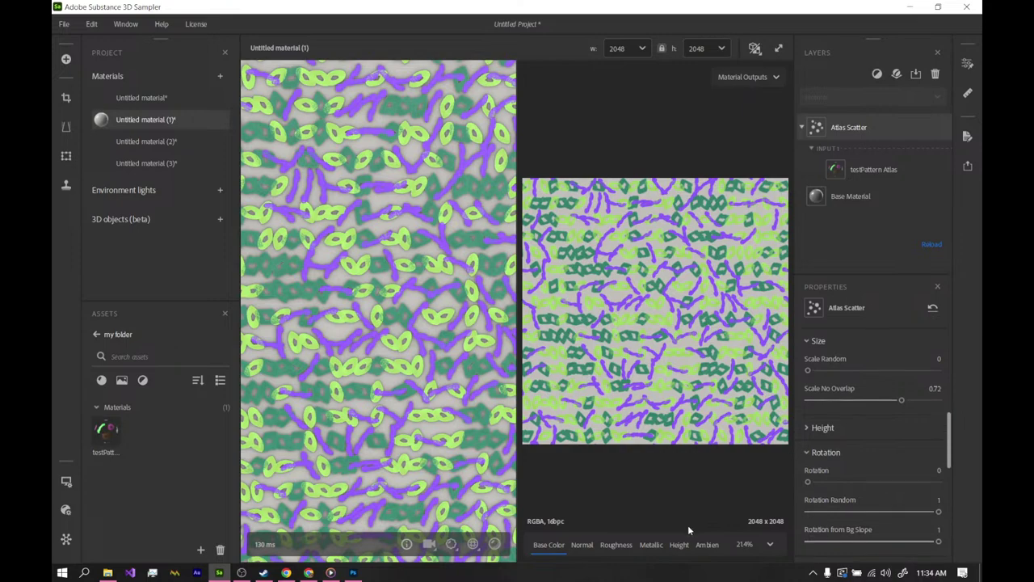
pyautogui.moveTo(936, 511); pyautogui.dragTo(697, 522)
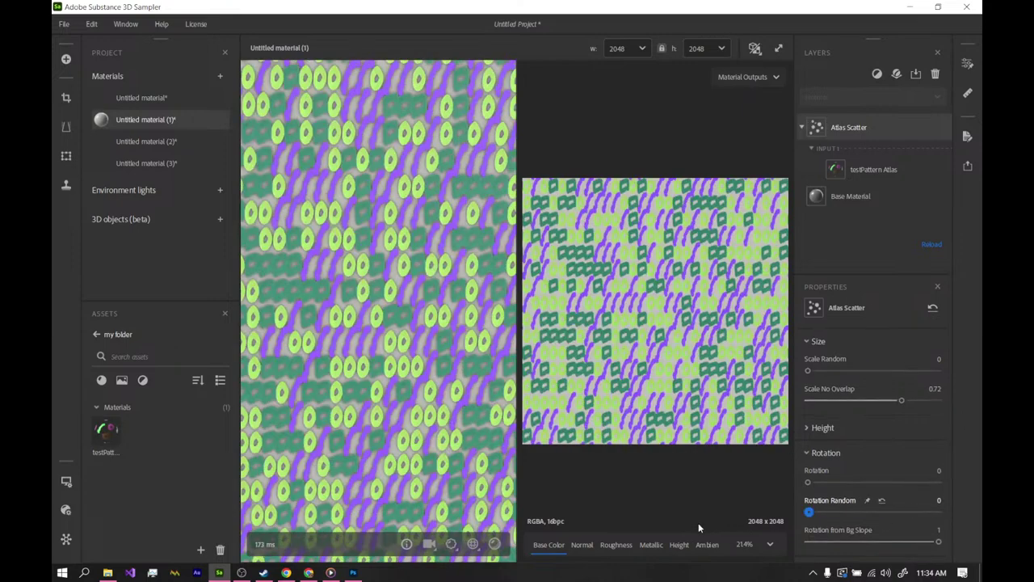
pyautogui.moveTo(420, 344); pyautogui.dragTo(608, 254)
pyautogui.scroll(-5, 867, 457)
pyautogui.scroll(10, 867, 457)
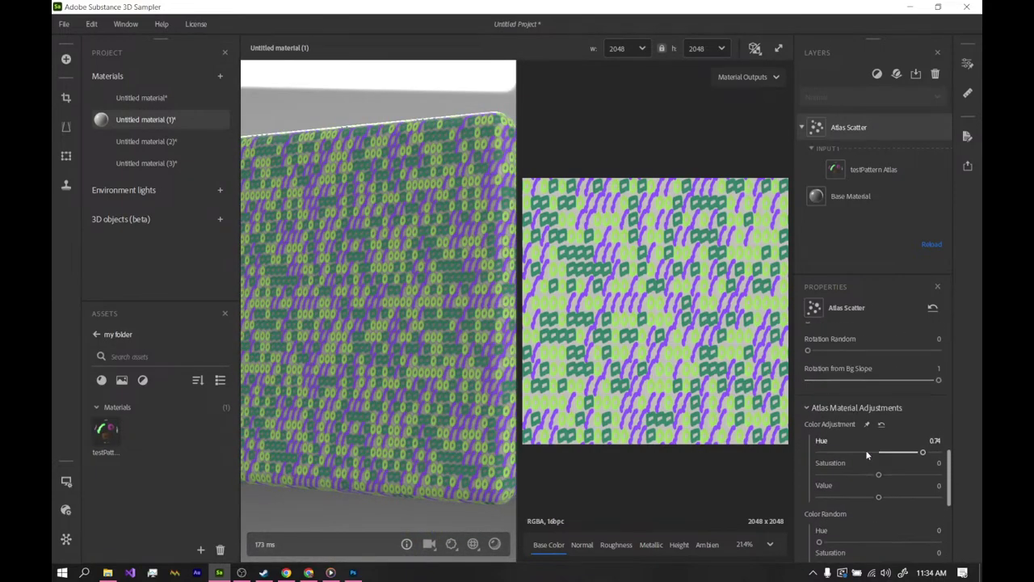
# Step: Reduce X Amount and Y Amount to 7 for larger, evenly spaced shapes
pyautogui.scroll(5, 865, 449)
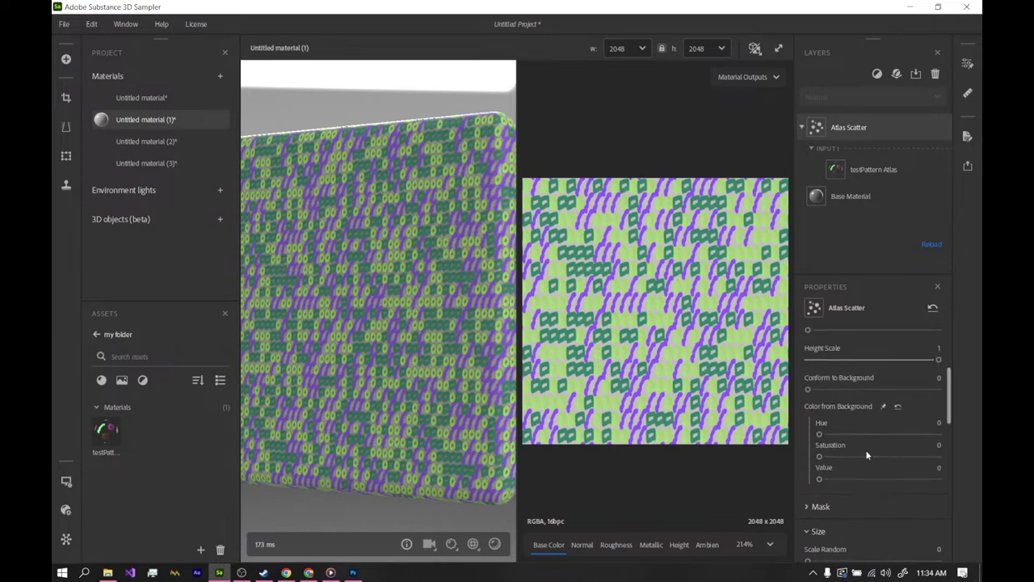
pyautogui.scroll(3, 867, 454)
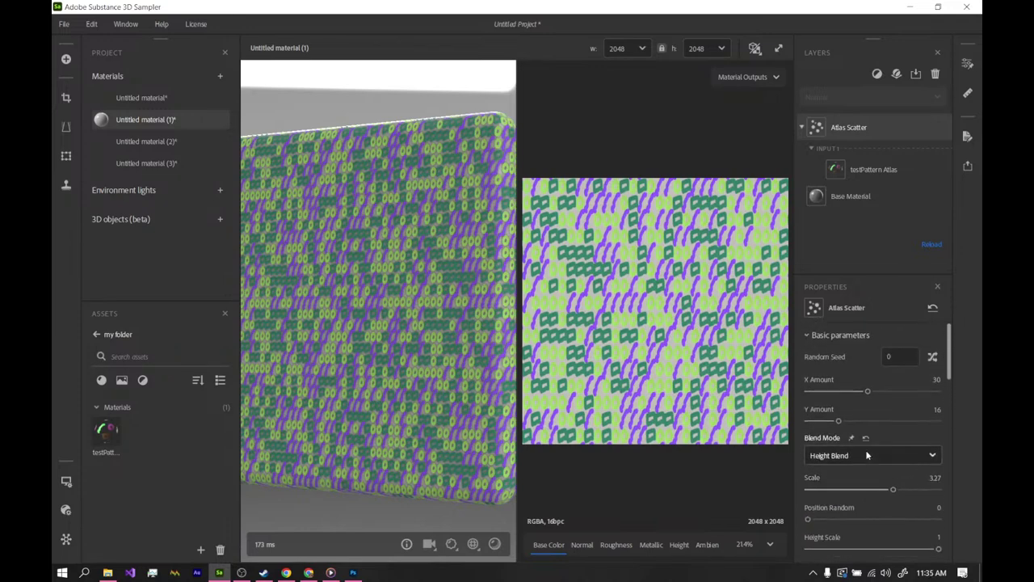
pyautogui.scroll(-1, 842, 390)
pyautogui.moveTo(837, 377); pyautogui.dragTo(818, 391)
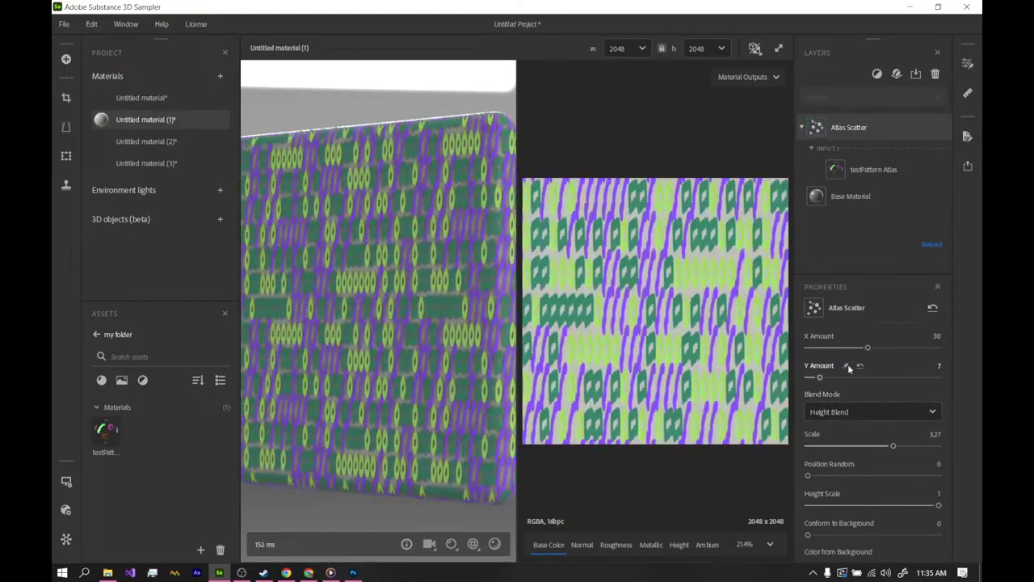
pyautogui.moveTo(867, 349); pyautogui.dragTo(819, 350)
pyautogui.moveTo(313, 299); pyautogui.dragTo(383, 301)
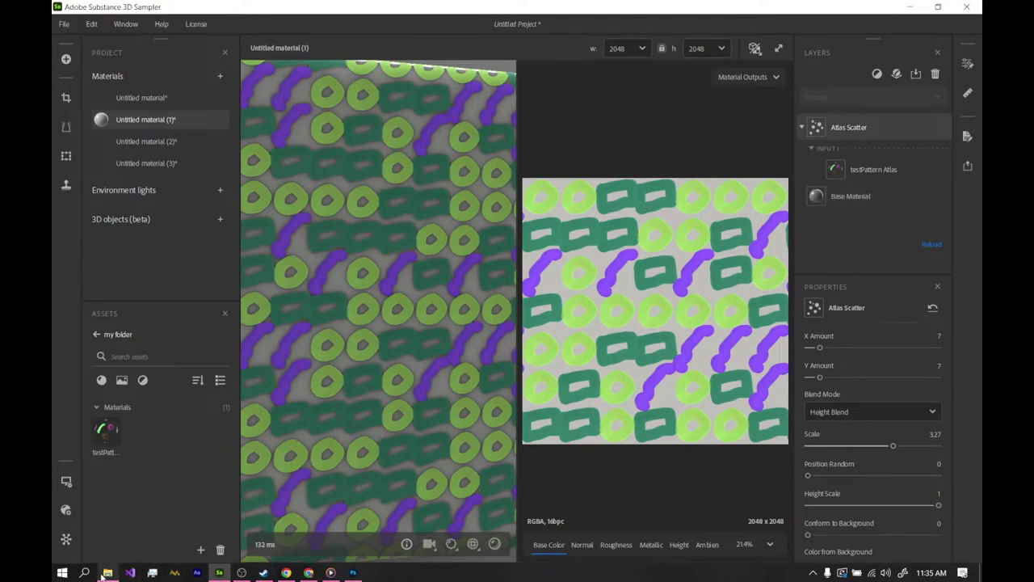
pyautogui.moveTo(107, 570)
# Step: Bring up the Desktop folder window, return to Sampler, and widen the 3D view
pyautogui.moveTo(108, 572)
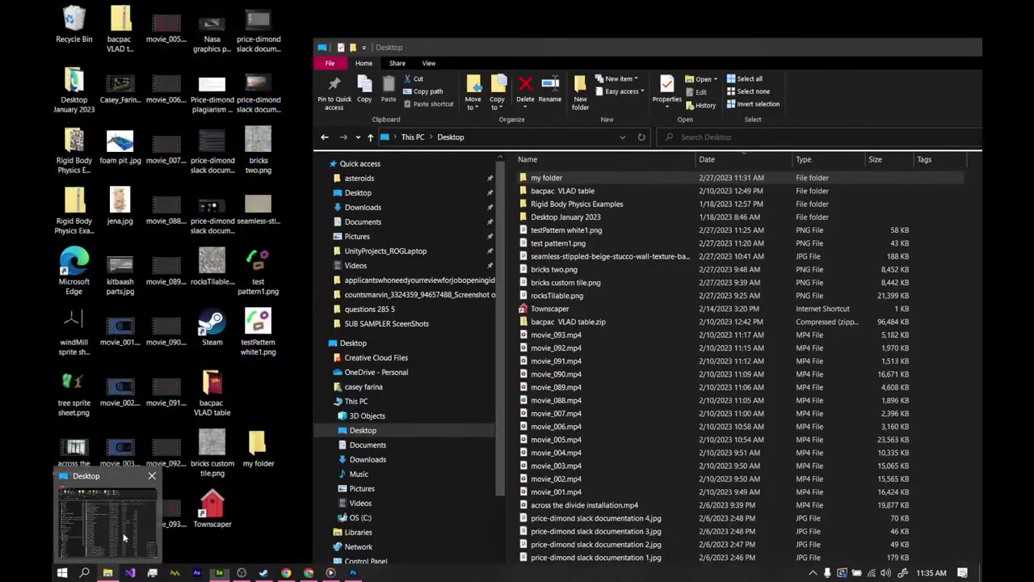
pyautogui.click(119, 542)
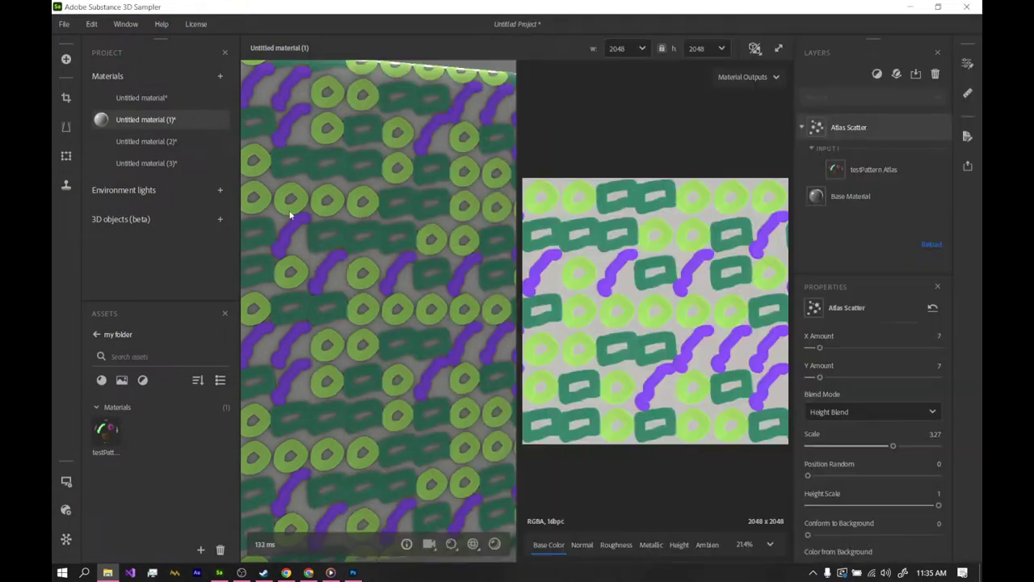
pyautogui.click(265, 231)
pyautogui.moveTo(519, 234)
pyautogui.mouseDown()
pyautogui.moveTo(555, 220)
pyautogui.moveTo(501, 234)
pyautogui.mouseUp()
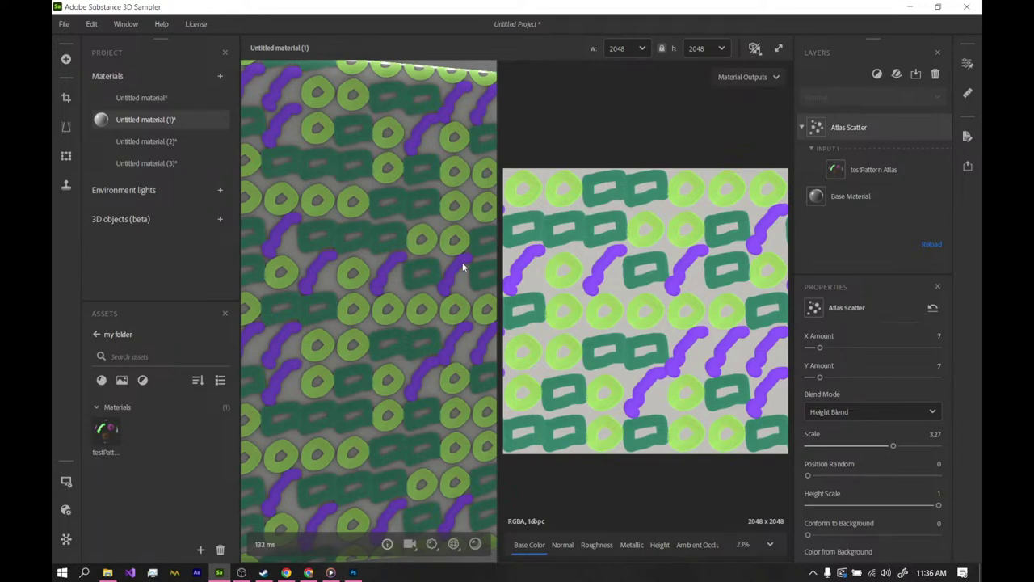
# Step: Bring Photoshop to the front from the taskbar to show the test-pattern document
pyautogui.click(352, 571)
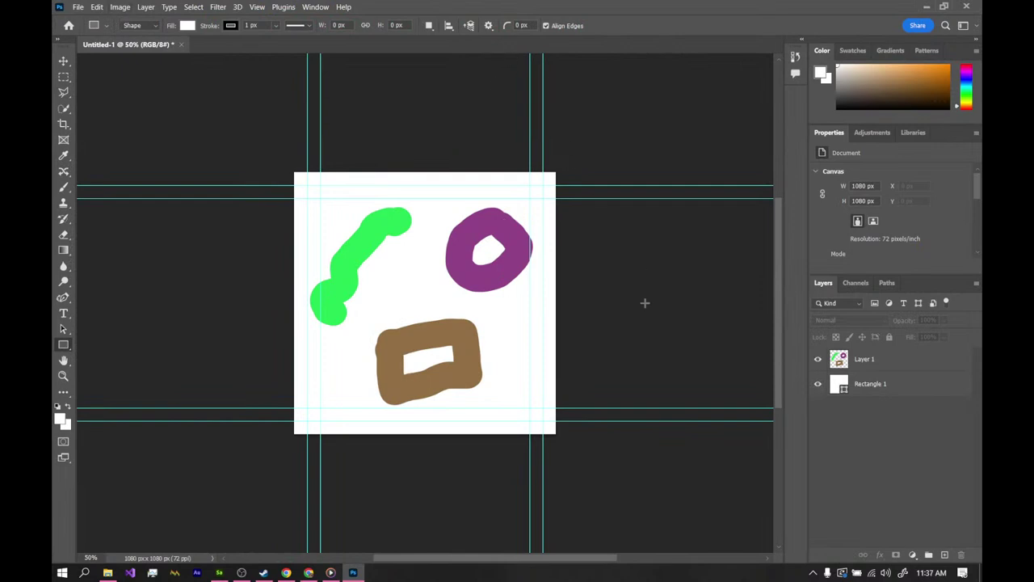
# Step: Hide Layer 1's painted strokes, add an empty Layer 2 above it, and select the Brush tool
pyautogui.click(860, 364)
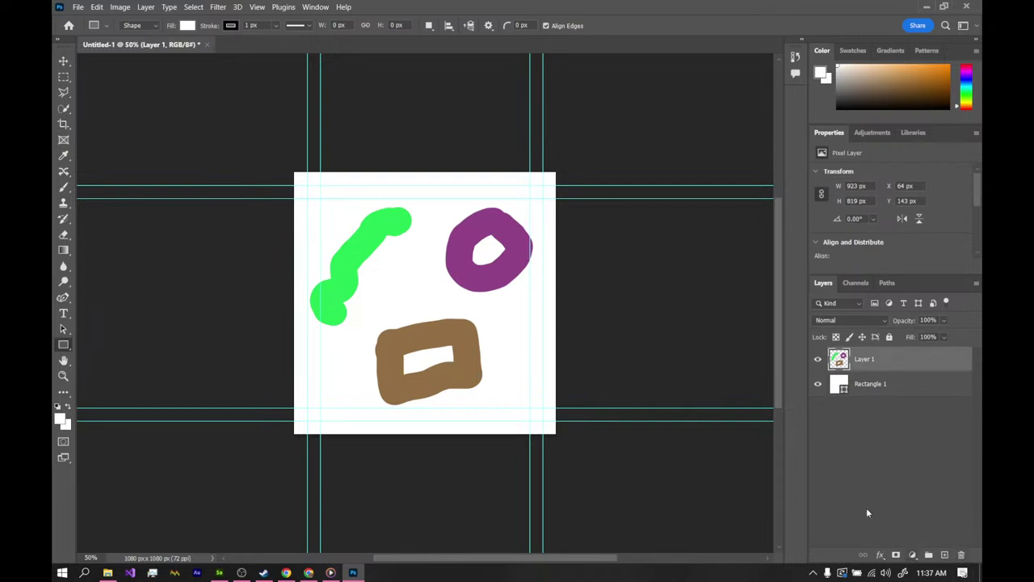
pyautogui.click(819, 360)
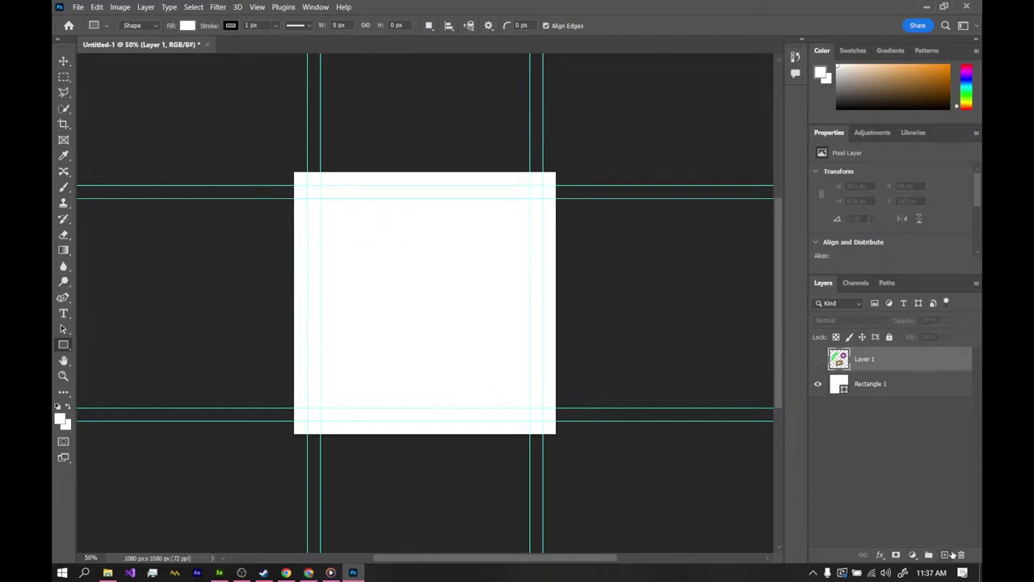
pyautogui.click(947, 555)
pyautogui.click(78, 7)
pyautogui.click(79, 7)
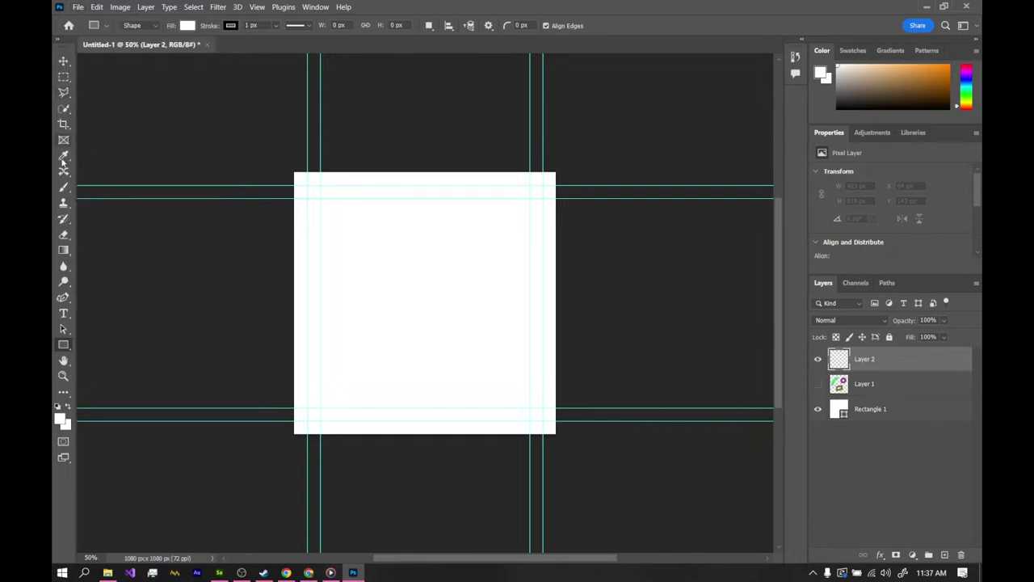
pyautogui.click(64, 187)
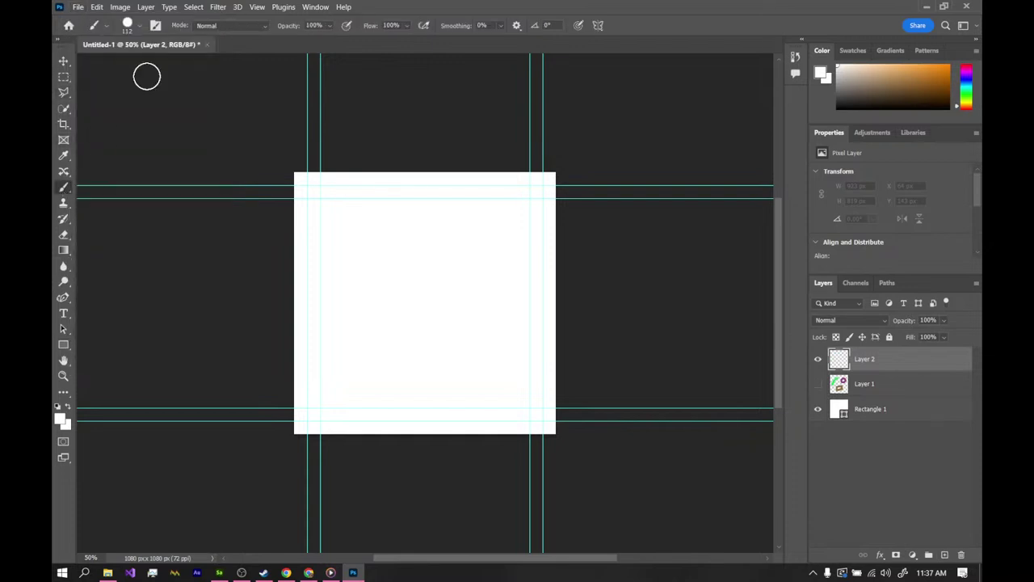
# Step: Load Kyle's Supreme Spatter brush preset at 284 px and shift the paint hue to magenta
pyautogui.click(138, 27)
pyautogui.scroll(-4, 175, 320)
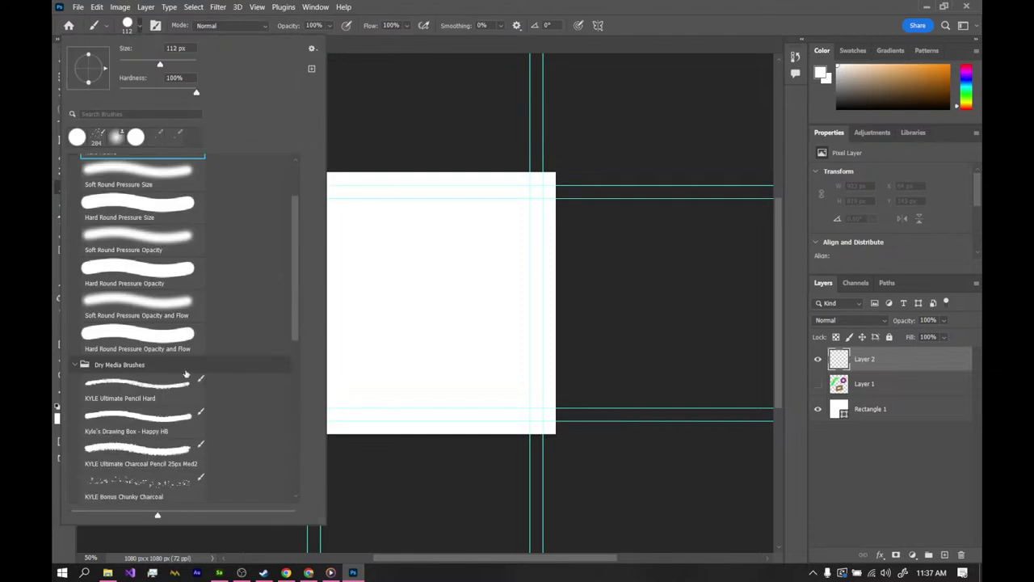
pyautogui.scroll(-1, 186, 369)
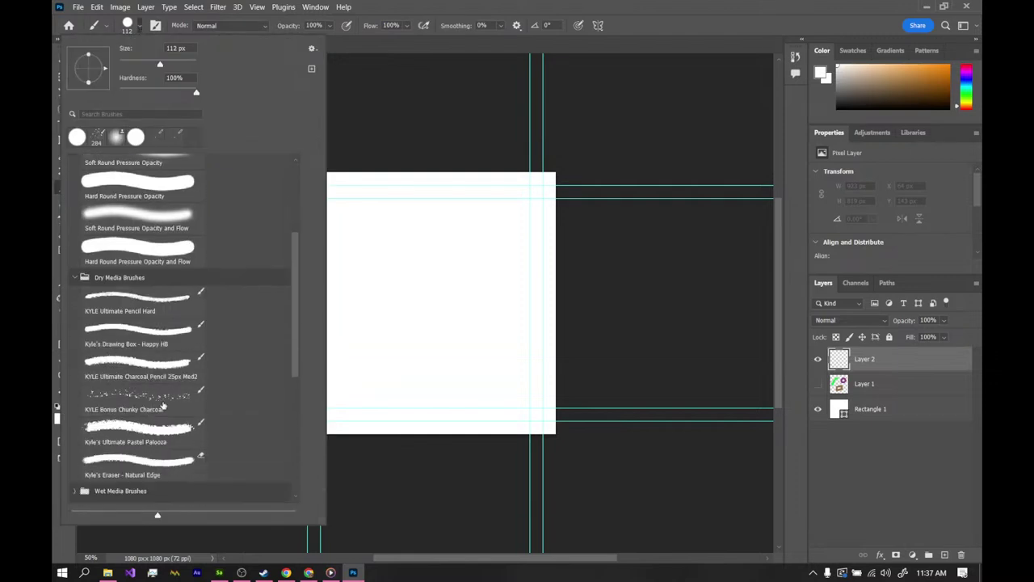
pyautogui.scroll(-2, 160, 425)
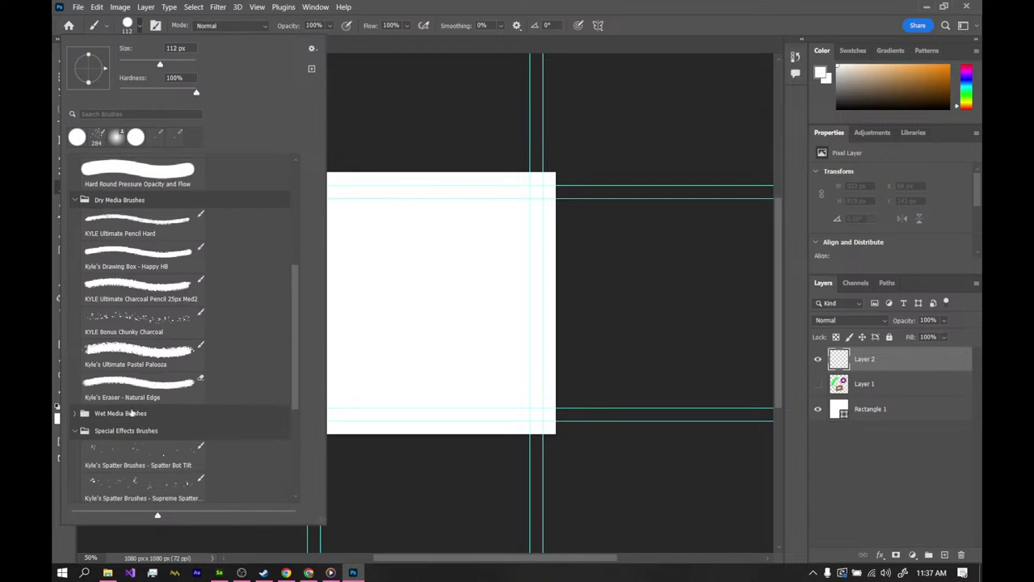
pyautogui.scroll(-1, 147, 390)
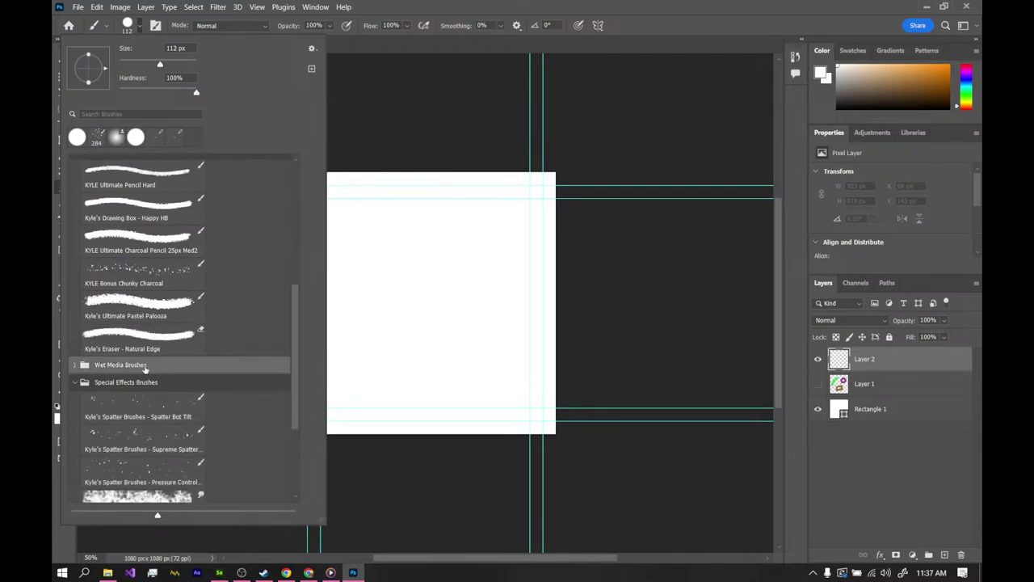
pyautogui.click(76, 365)
pyautogui.scroll(-1, 127, 327)
pyautogui.scroll(-7, 127, 329)
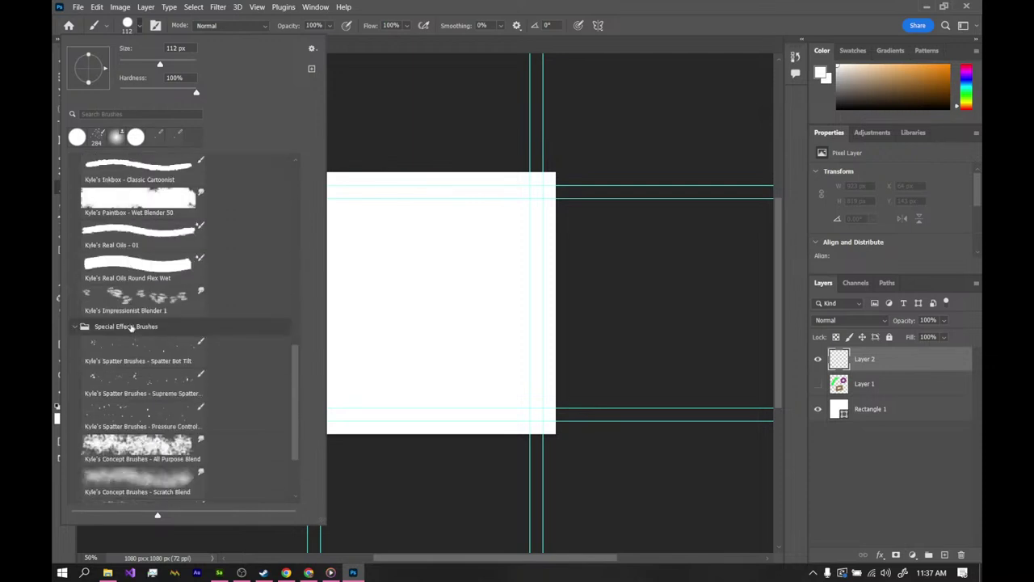
pyautogui.scroll(-1, 132, 325)
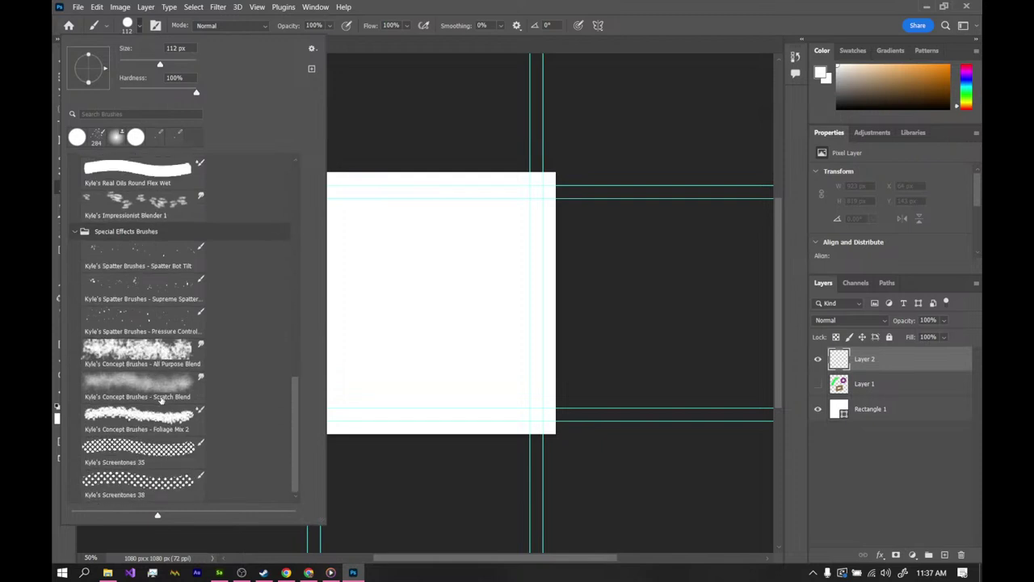
pyautogui.click(150, 289)
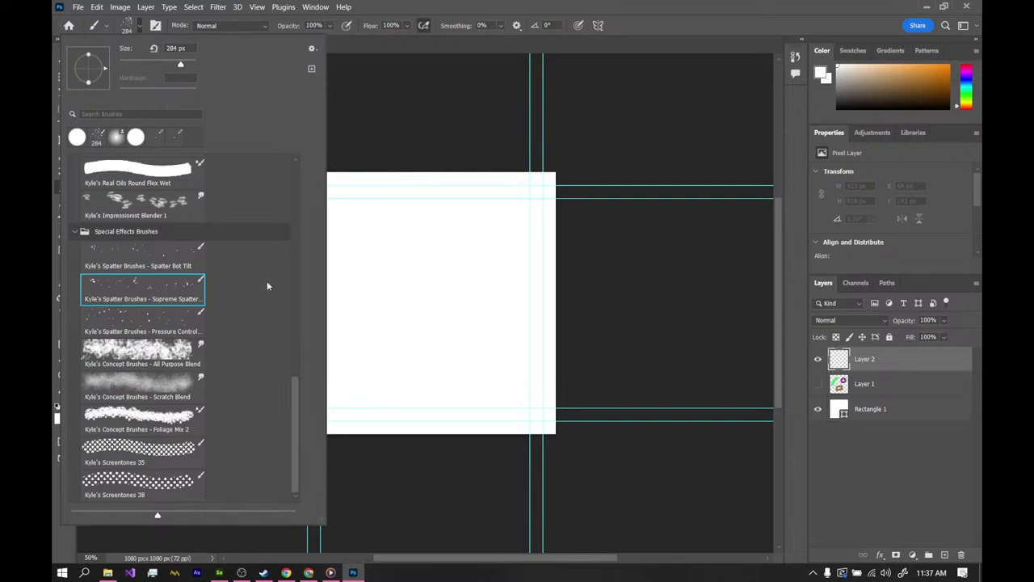
pyautogui.moveTo(967, 95); pyautogui.dragTo(966, 68)
pyautogui.click(329, 223)
pyautogui.moveTo(329, 218); pyautogui.dragTo(358, 231)
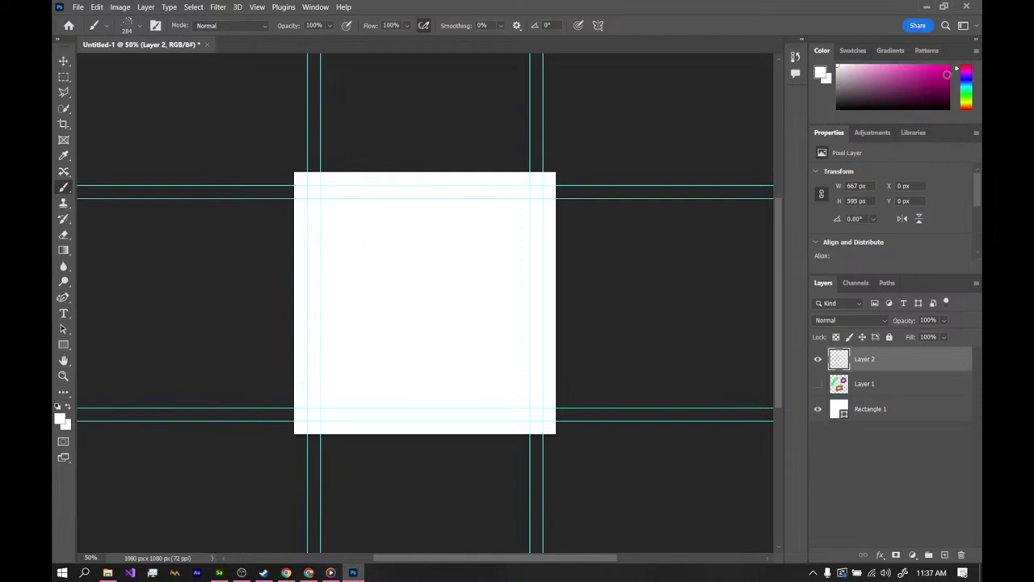
pyautogui.moveTo(946, 65); pyautogui.dragTo(957, 59)
pyautogui.moveTo(349, 233)
pyautogui.mouseDown()
pyautogui.moveTo(400, 254)
pyautogui.moveTo(335, 230)
pyautogui.mouseUp()
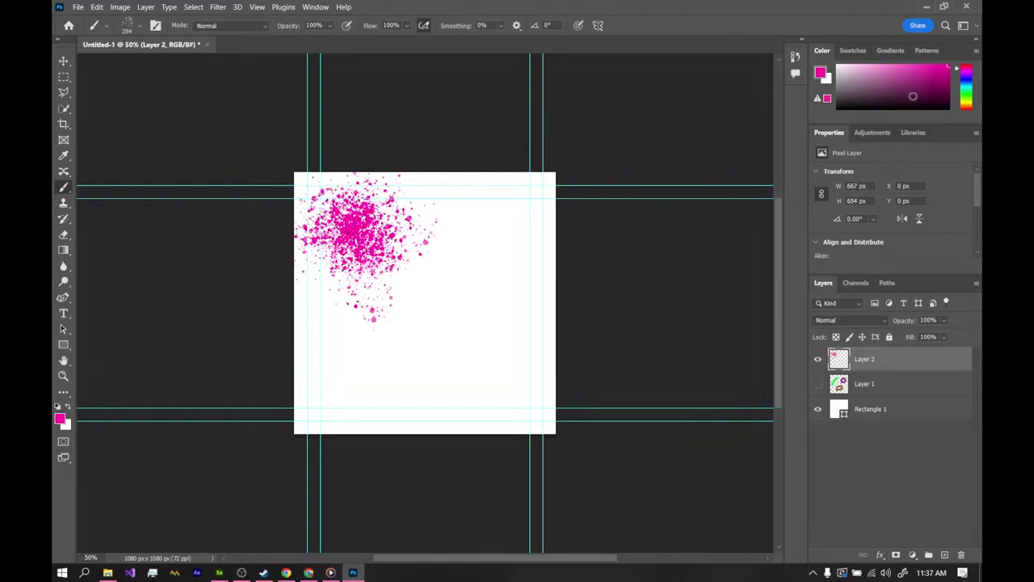
pyautogui.click(969, 97)
pyautogui.moveTo(480, 367)
pyautogui.mouseDown()
pyautogui.moveTo(490, 354)
pyautogui.moveTo(485, 379)
pyautogui.moveTo(507, 359)
pyautogui.moveTo(468, 355)
pyautogui.moveTo(477, 340)
pyautogui.moveTo(533, 362)
pyautogui.mouseUp()
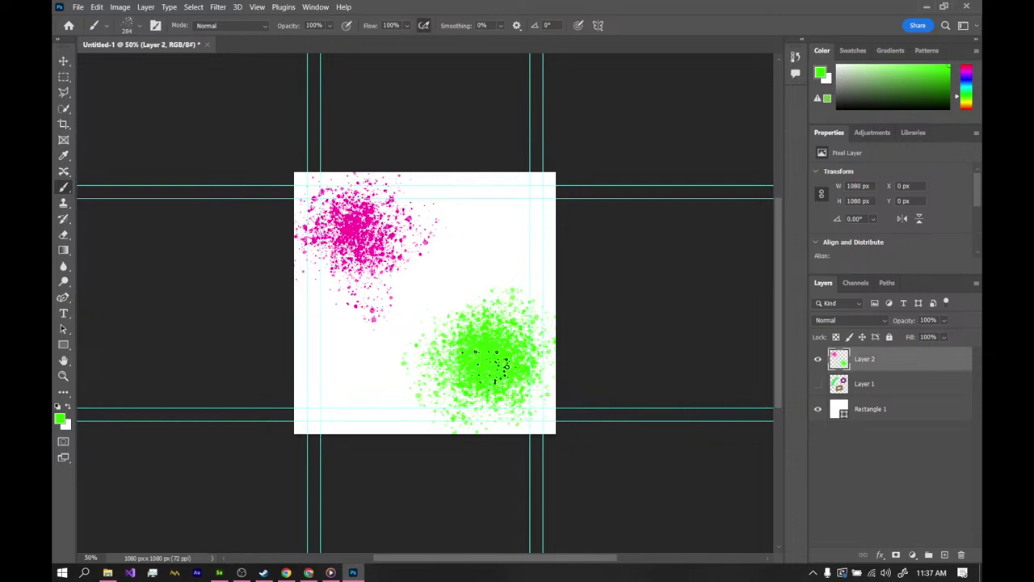
pyautogui.click(78, 6)
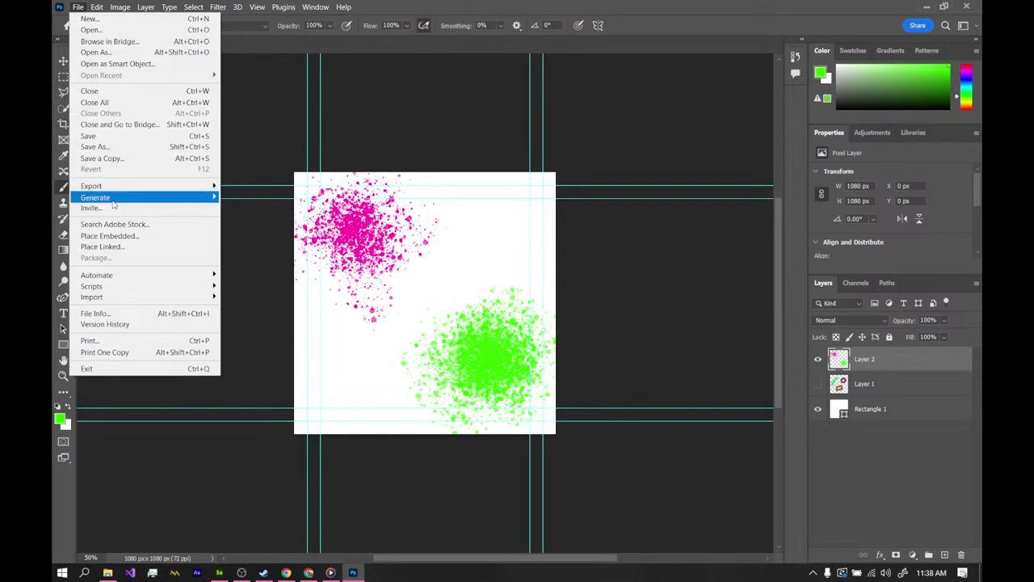
pyautogui.moveTo(115, 188)
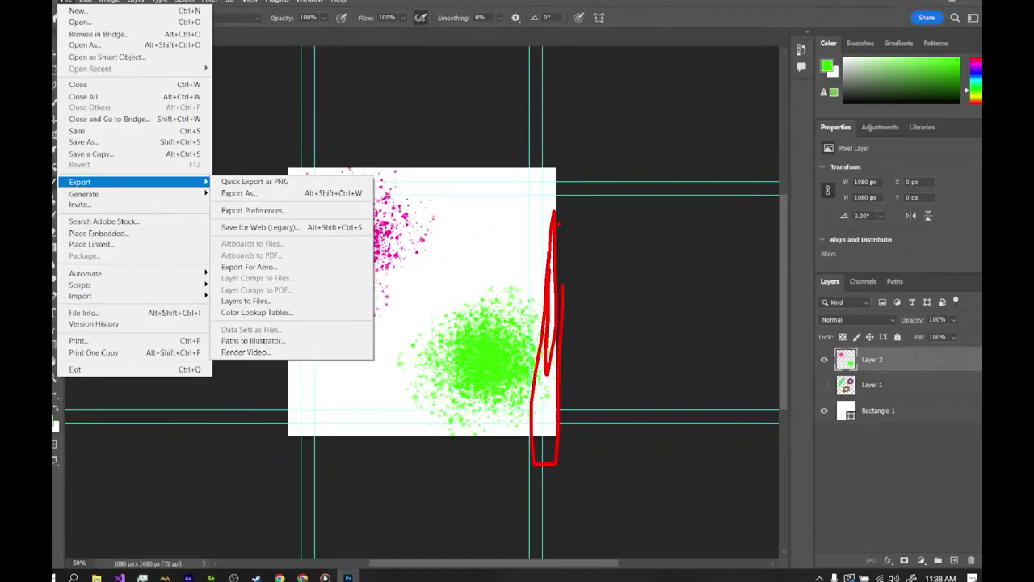
pyautogui.click(121, 63)
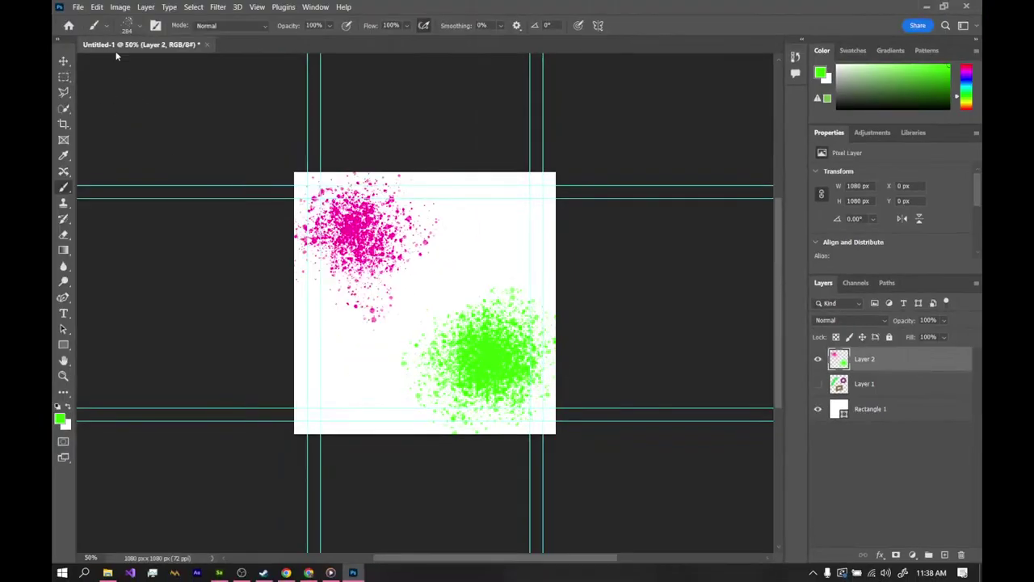
pyautogui.hotkey('ctrl', 'z')
pyautogui.hotkey('ctrl', 'z')
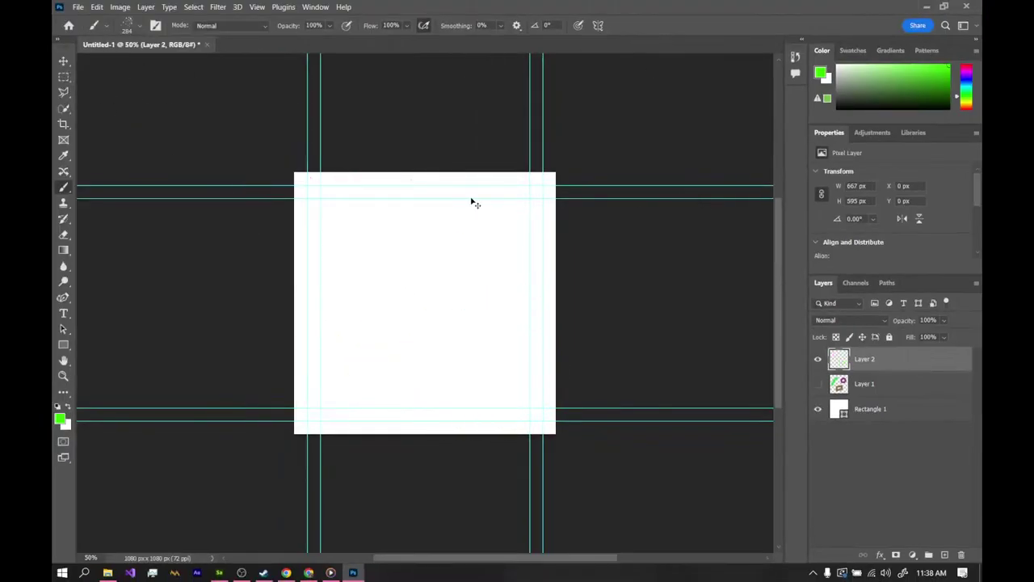
# Step: Shrink the brush to 83 px and paint green, magenta and teal spatter dabs on Layer 2
pyautogui.click(137, 30)
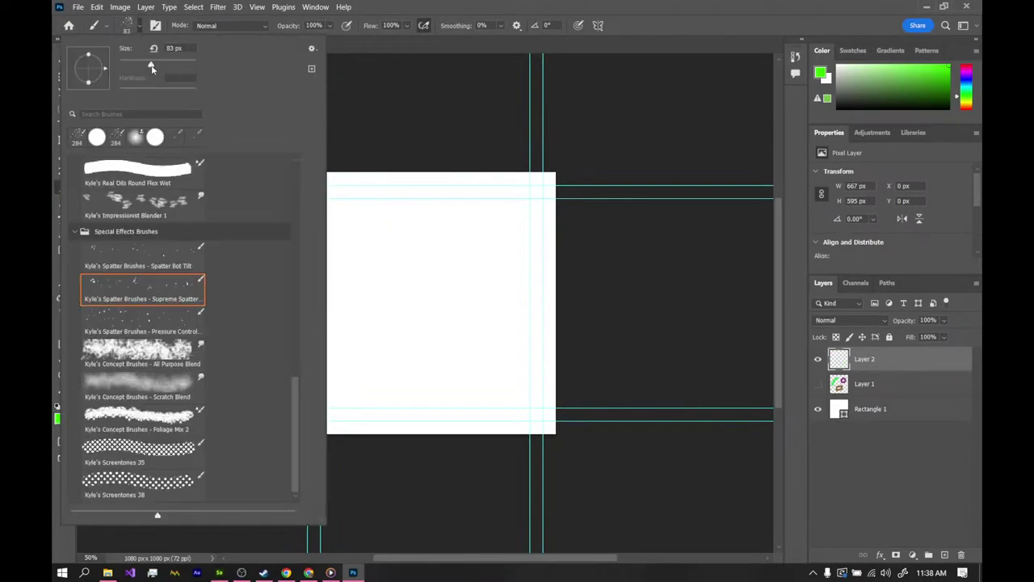
pyautogui.click(416, 168)
pyautogui.moveTo(353, 233); pyautogui.dragTo(344, 234)
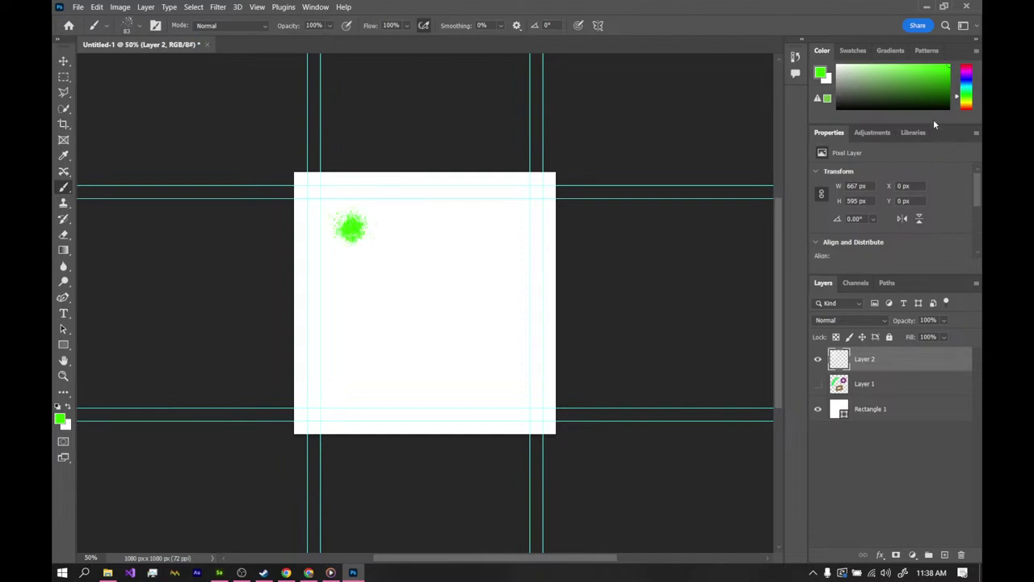
pyautogui.click(967, 74)
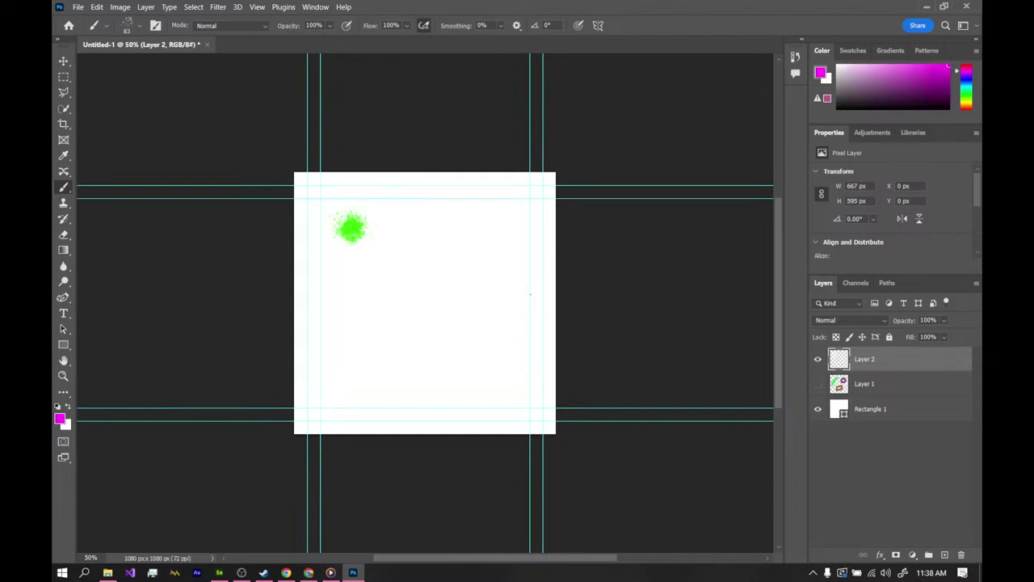
pyautogui.click(939, 75)
pyautogui.moveTo(525, 257)
pyautogui.mouseDown()
pyautogui.moveTo(465, 291)
pyautogui.moveTo(497, 246)
pyautogui.moveTo(457, 293)
pyautogui.moveTo(476, 267)
pyautogui.moveTo(446, 286)
pyautogui.mouseUp()
pyautogui.click(967, 92)
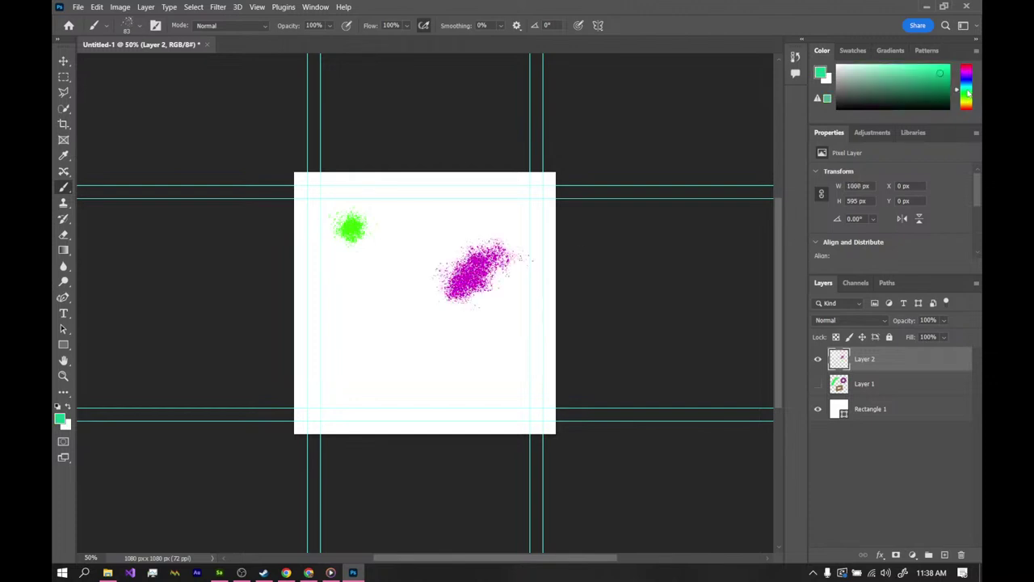
pyautogui.moveTo(374, 379)
pyautogui.mouseDown()
pyautogui.moveTo(403, 381)
pyautogui.moveTo(363, 376)
pyautogui.moveTo(380, 373)
pyautogui.mouseUp()
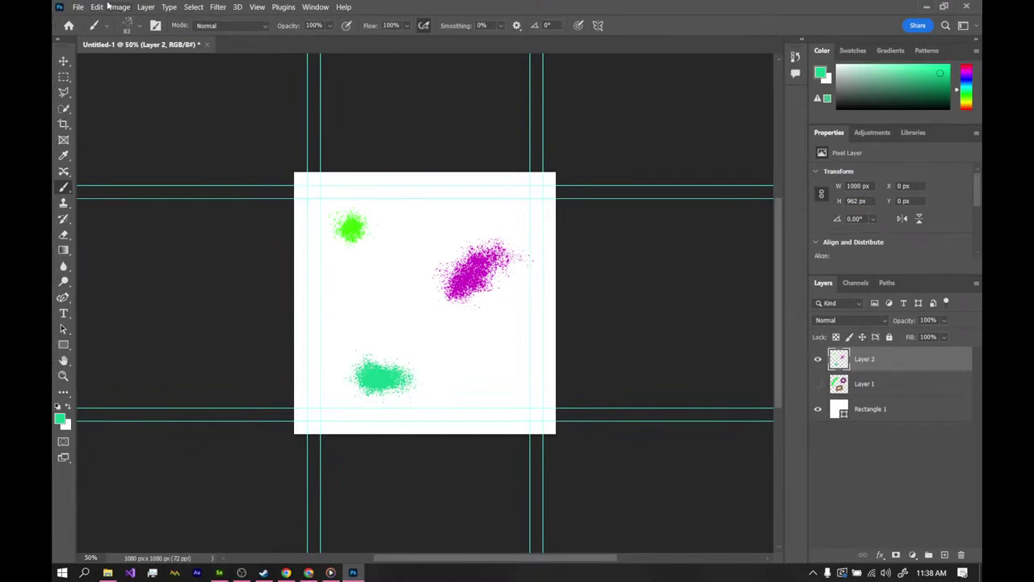
pyautogui.click(78, 8)
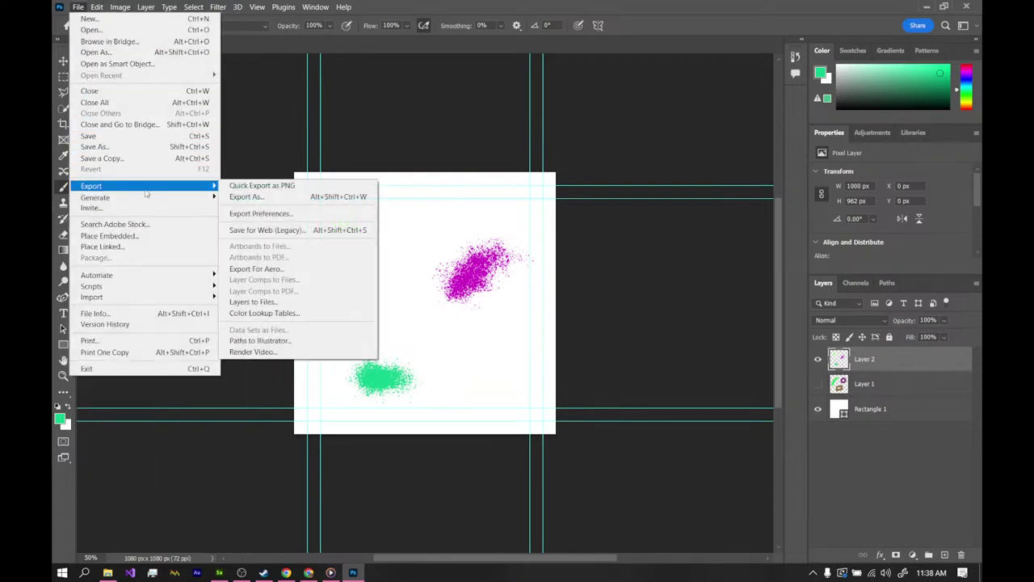
# Step: Quick Export the artwork to the Desktop as 'paint splatter test.png' and return to Sampler
pyautogui.click(241, 185)
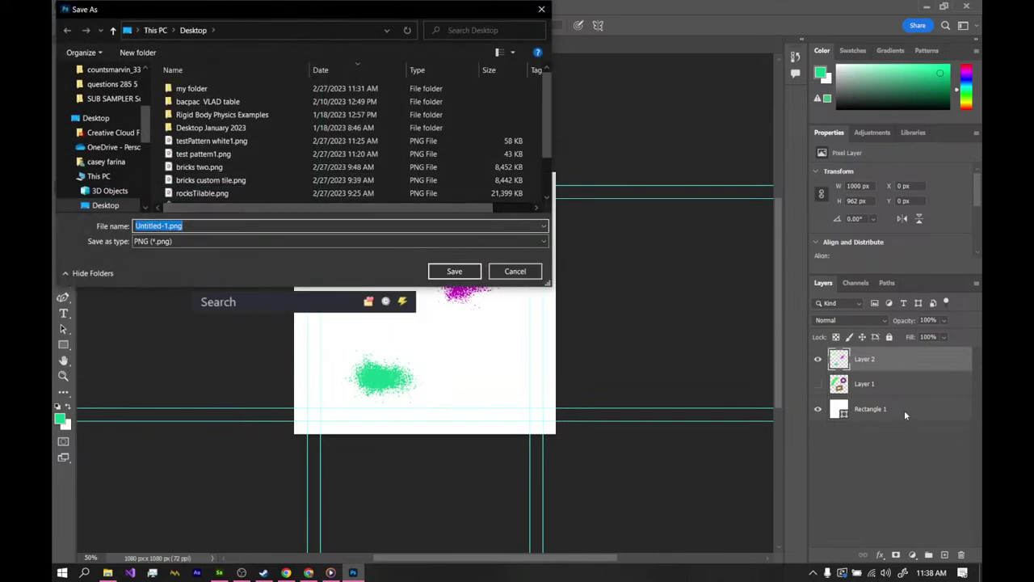
pyautogui.click(166, 226)
pyautogui.moveTo(167, 226); pyautogui.dragTo(70, 226)
pyautogui.write('paint splatter test')
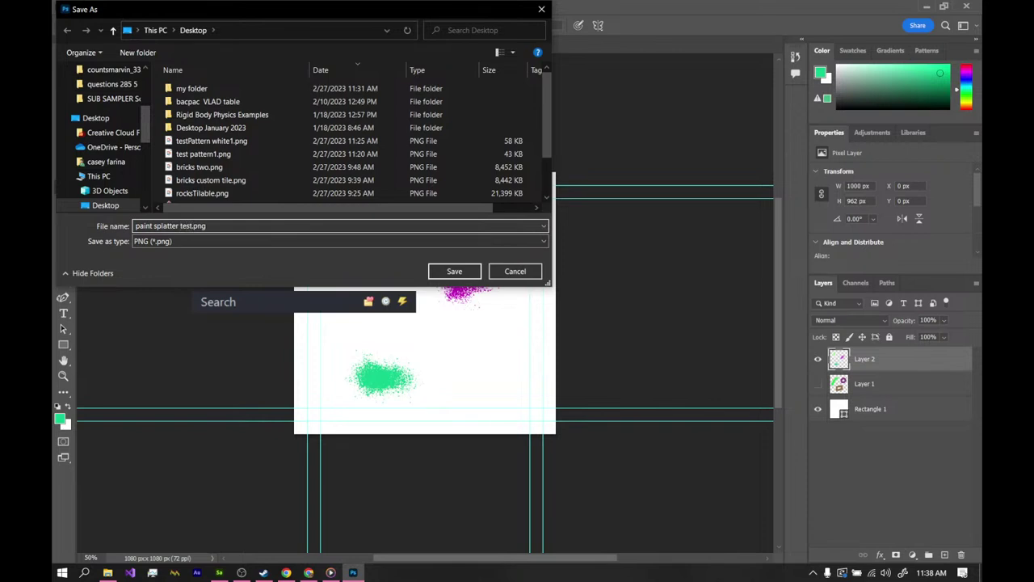
pyautogui.press('Return')
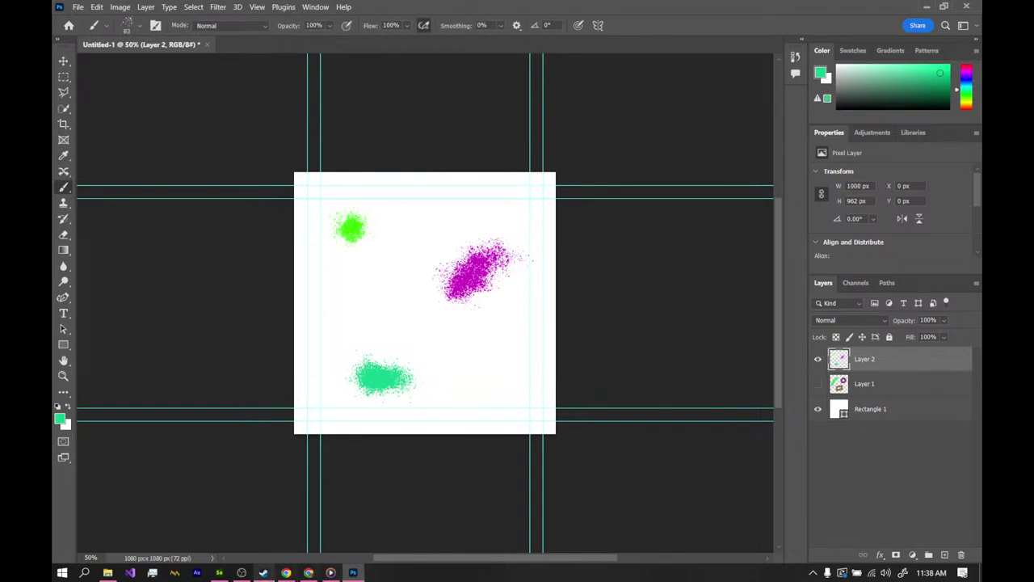
pyautogui.click(220, 572)
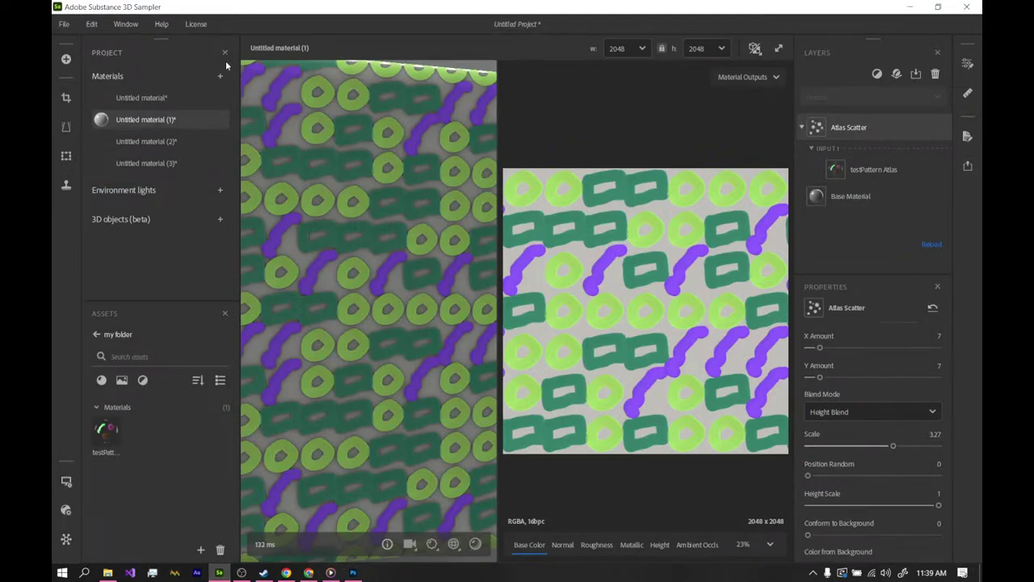
# Step: Create a new material and drag paint splatter test.png from the Desktop into its layers
pyautogui.click(219, 77)
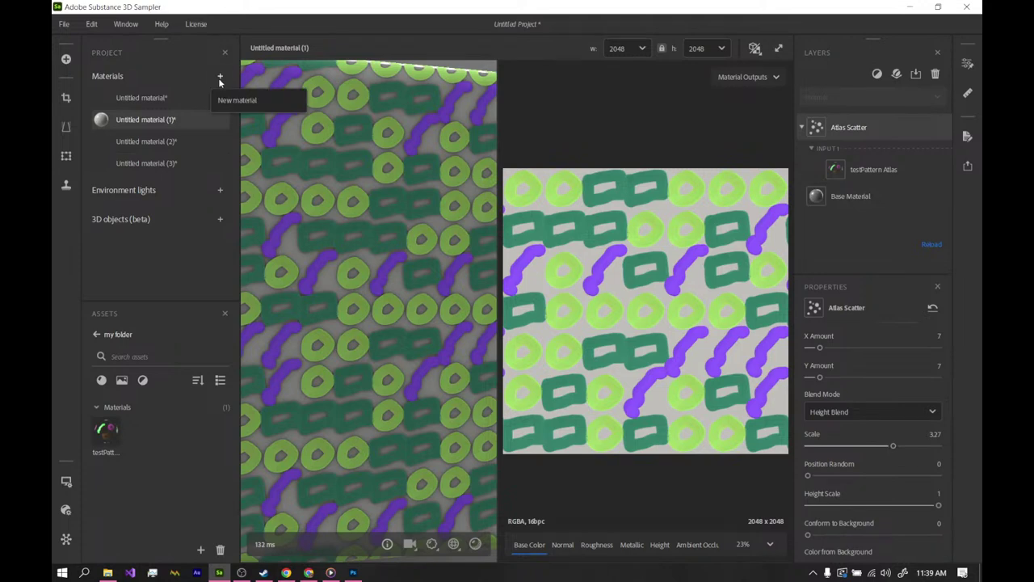
pyautogui.click(269, 103)
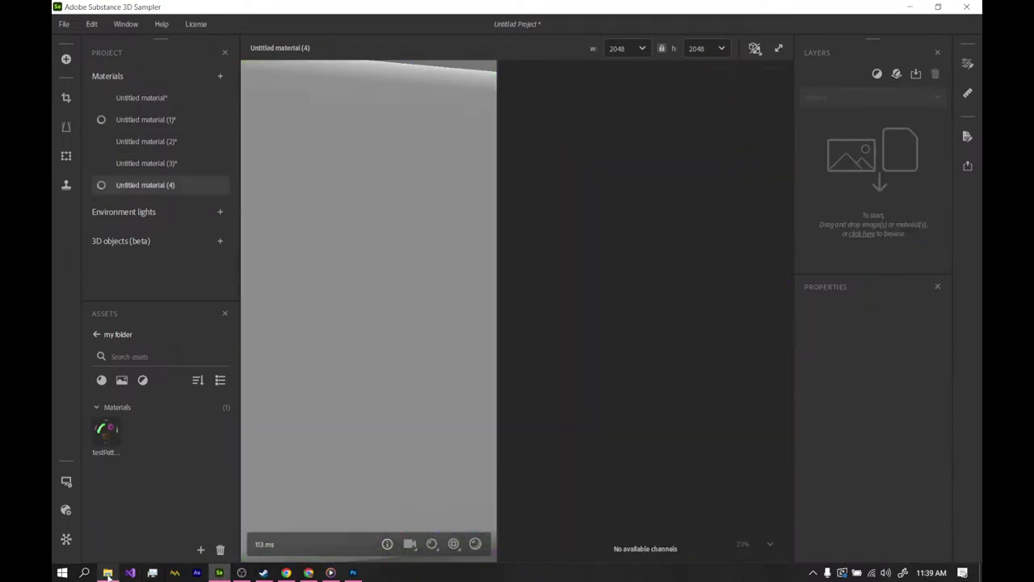
pyautogui.click(107, 573)
pyautogui.moveTo(605, 62); pyautogui.dragTo(296, 186)
pyautogui.moveTo(257, 355)
pyautogui.mouseDown()
pyautogui.moveTo(929, 166)
pyautogui.moveTo(896, 180)
pyautogui.mouseUp()
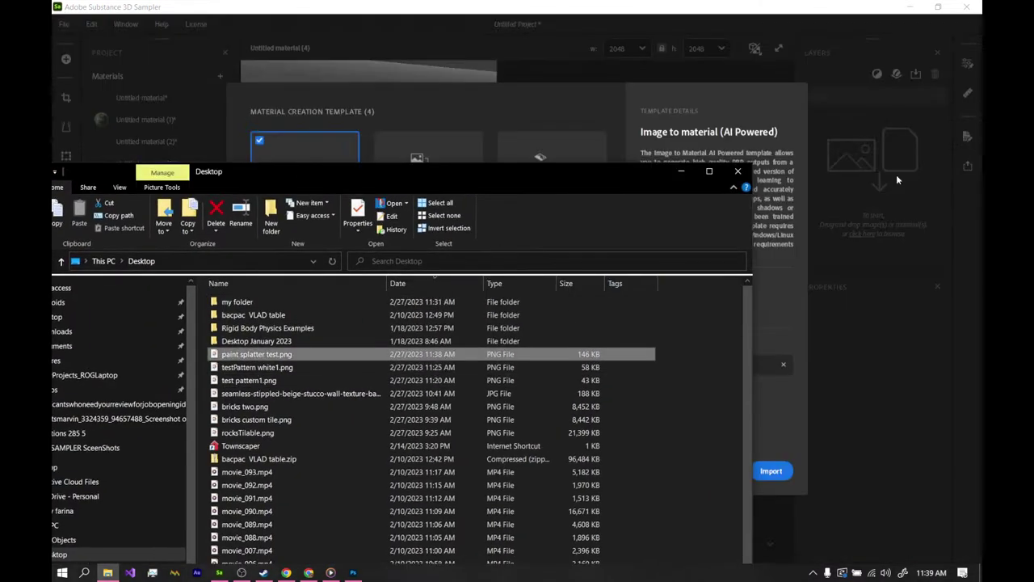
pyautogui.click(738, 174)
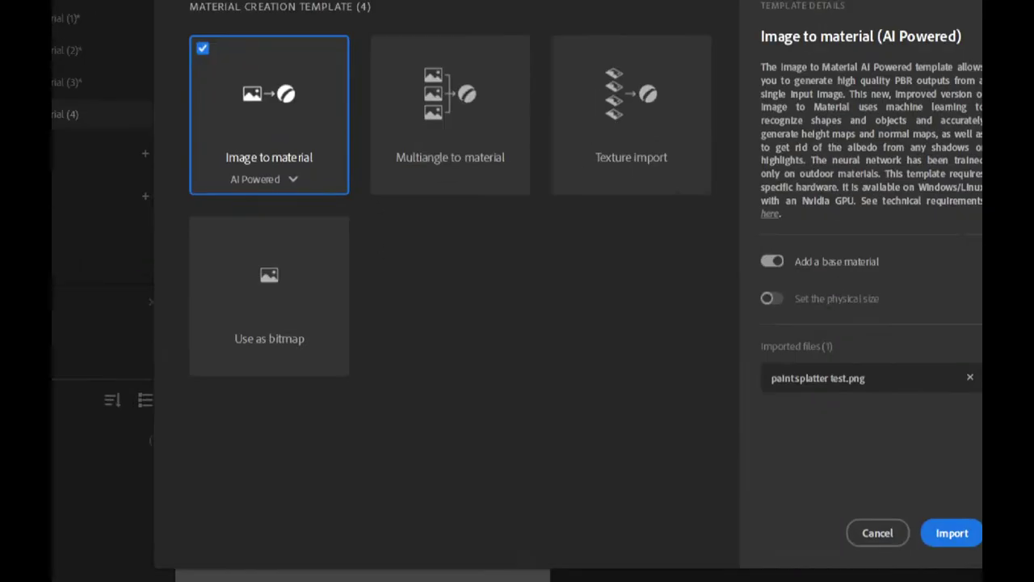
# Step: Import the image using Image to Material (AI Powered)
pyautogui.moveTo(328, 282); pyautogui.dragTo(299, 300)
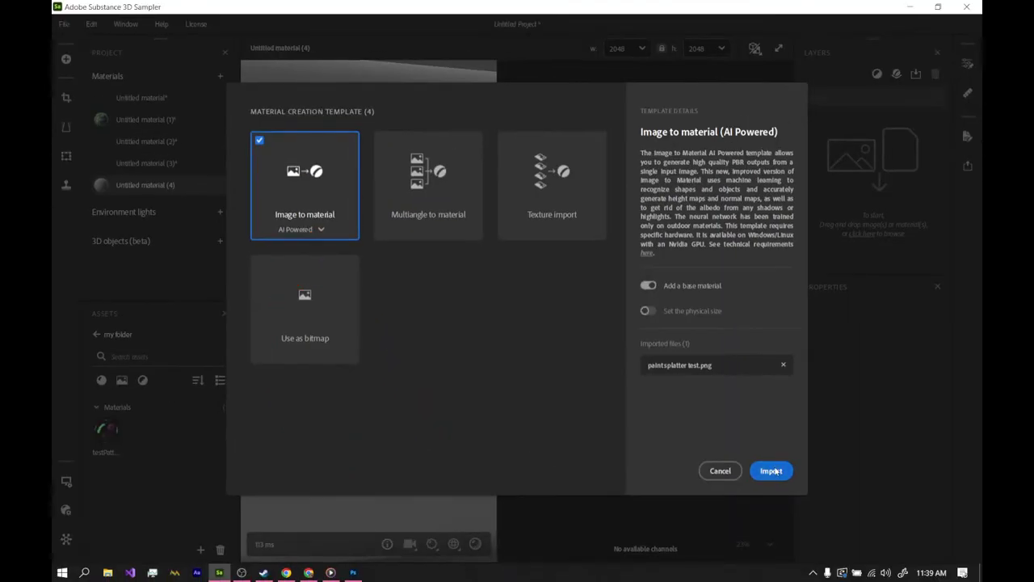
pyautogui.click(774, 471)
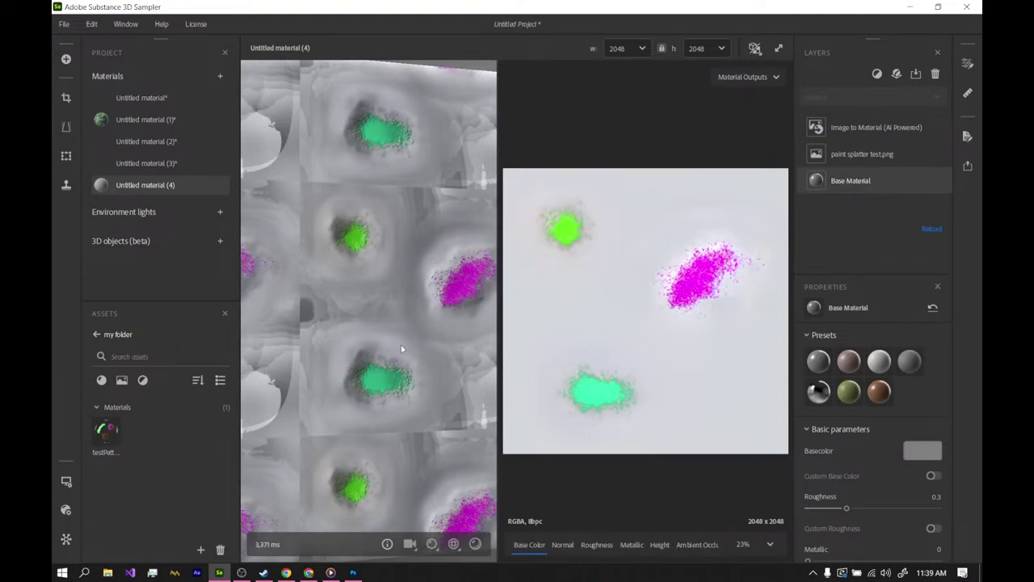
pyautogui.scroll(-6, 409, 337)
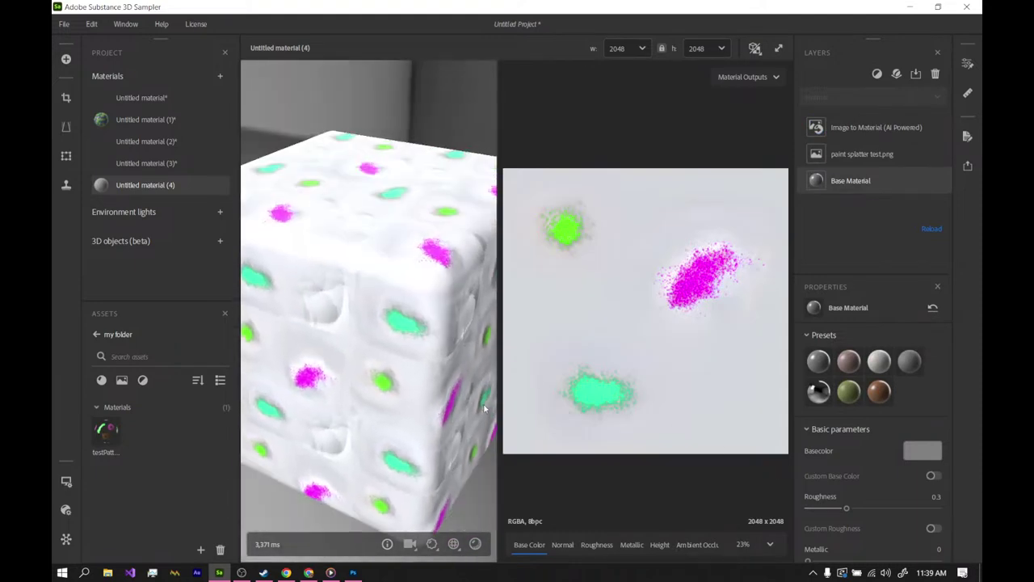
pyautogui.scroll(-5, 820, 494)
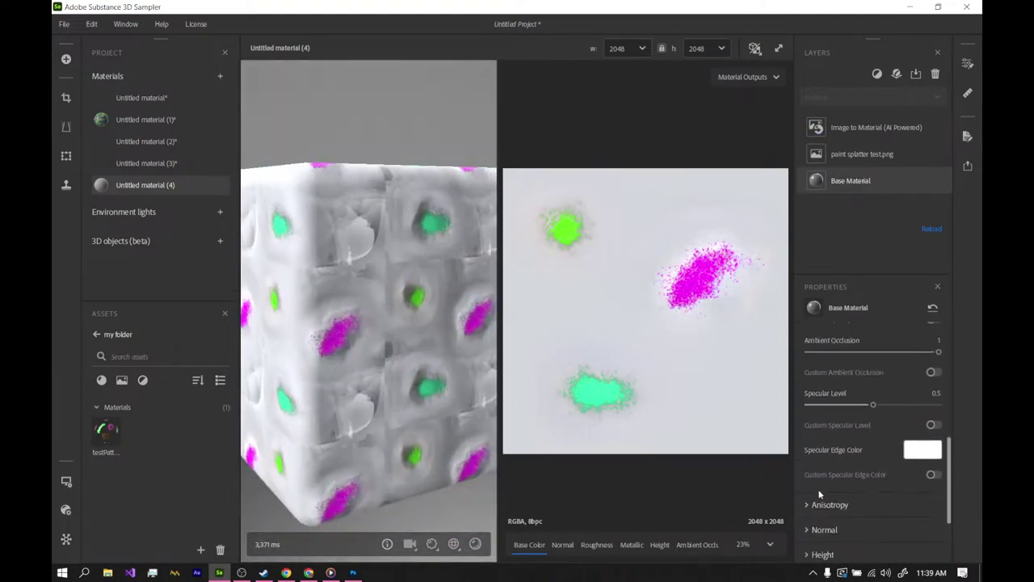
pyautogui.scroll(5, 821, 495)
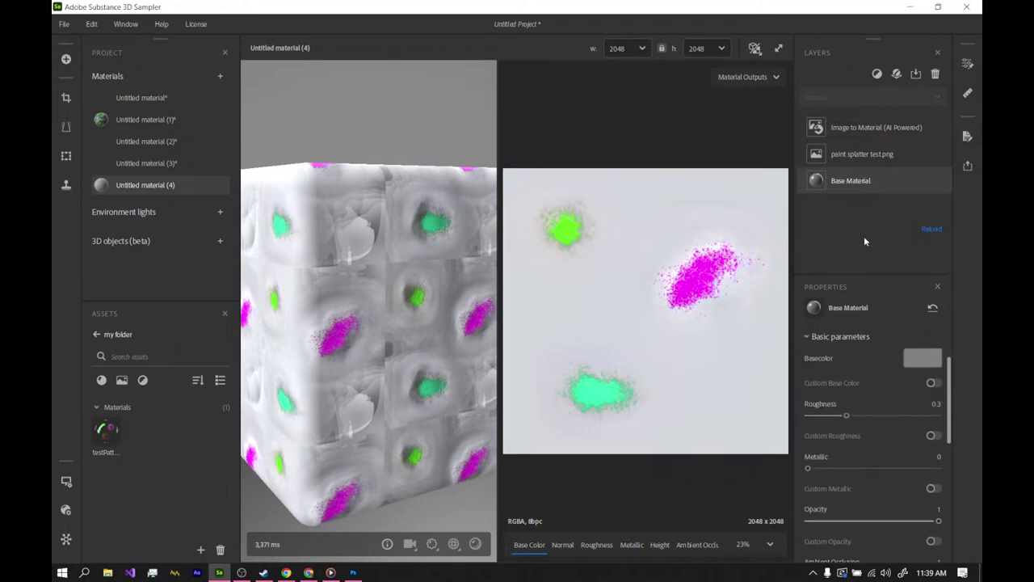
# Step: Set Micro, Medium and Large Details, Geometry Equalizer, Delighting Intensity and AO Strength to 0
pyautogui.click(853, 128)
pyautogui.moveTo(878, 343); pyautogui.dragTo(816, 344)
pyautogui.moveTo(878, 365); pyautogui.dragTo(817, 388)
pyautogui.moveTo(872, 441); pyautogui.dragTo(806, 441)
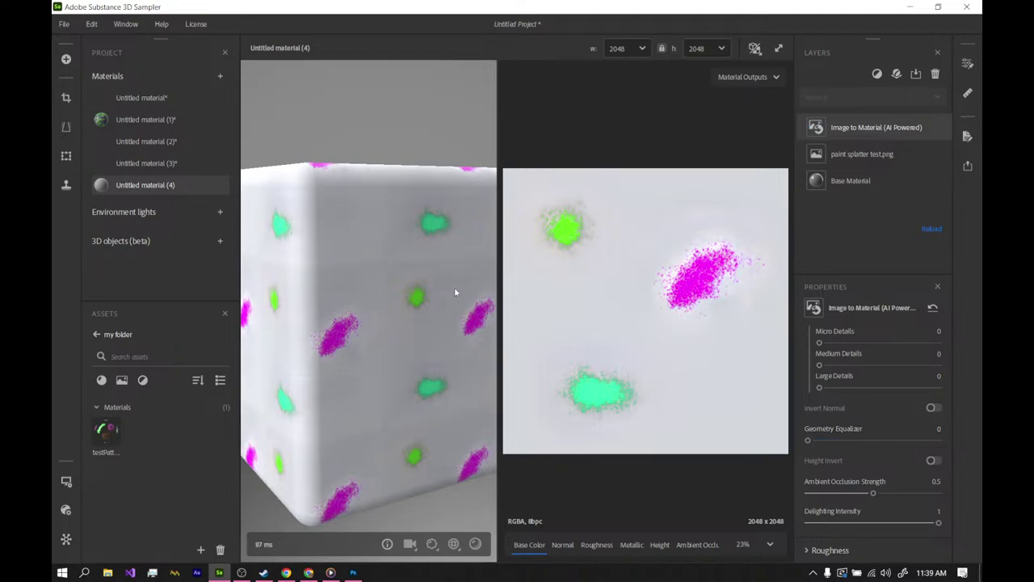
pyautogui.moveTo(455, 293); pyautogui.dragTo(369, 289)
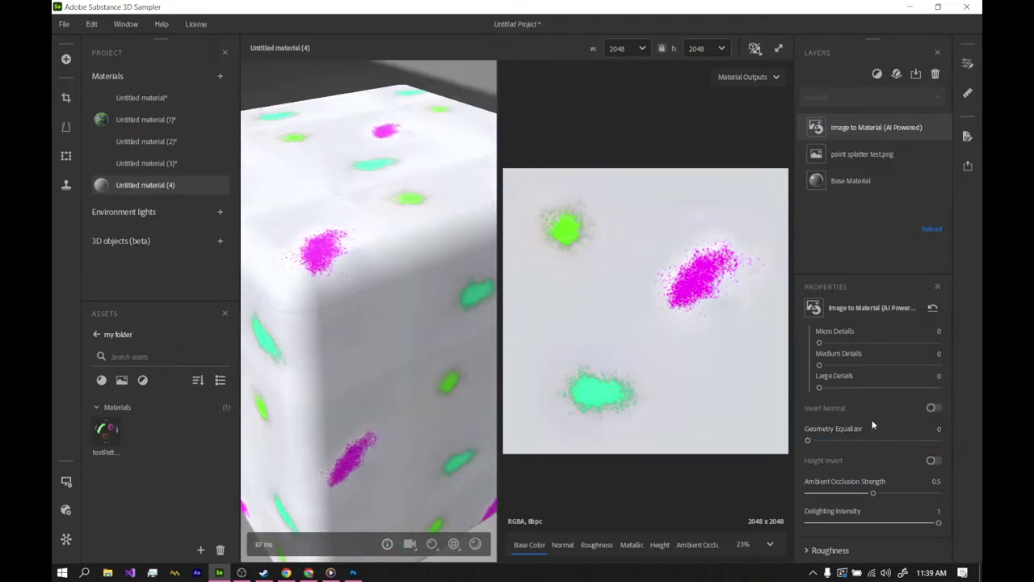
pyautogui.moveTo(860, 522); pyautogui.dragTo(803, 522)
pyautogui.moveTo(873, 492); pyautogui.dragTo(772, 501)
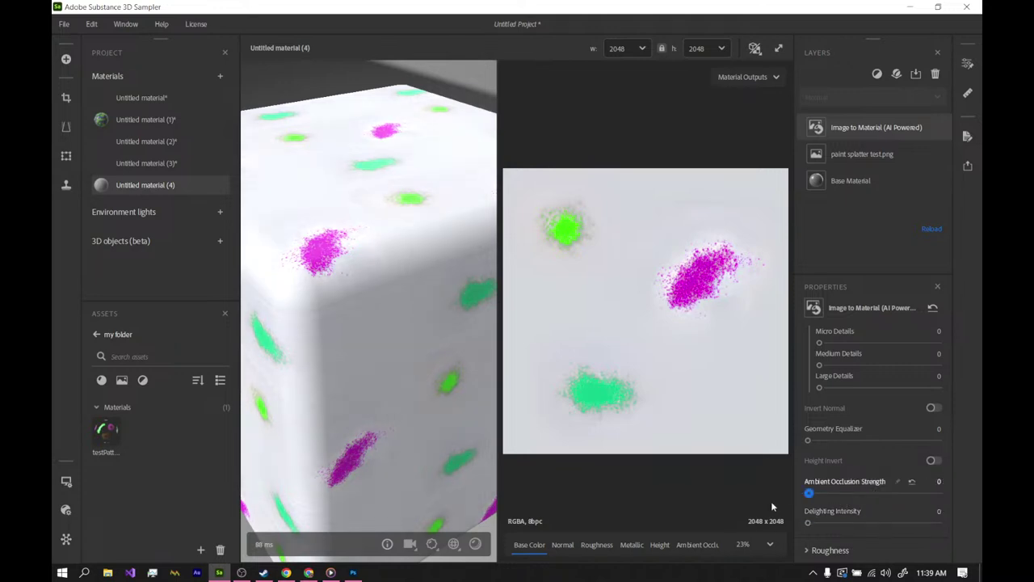
pyautogui.moveTo(453, 347); pyautogui.dragTo(422, 327)
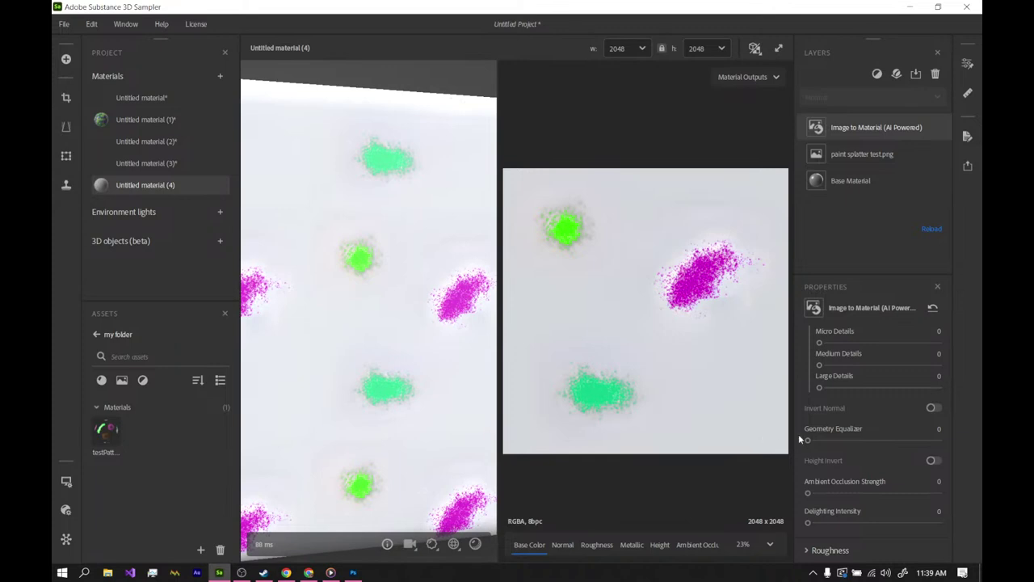
pyautogui.scroll(3, 827, 452)
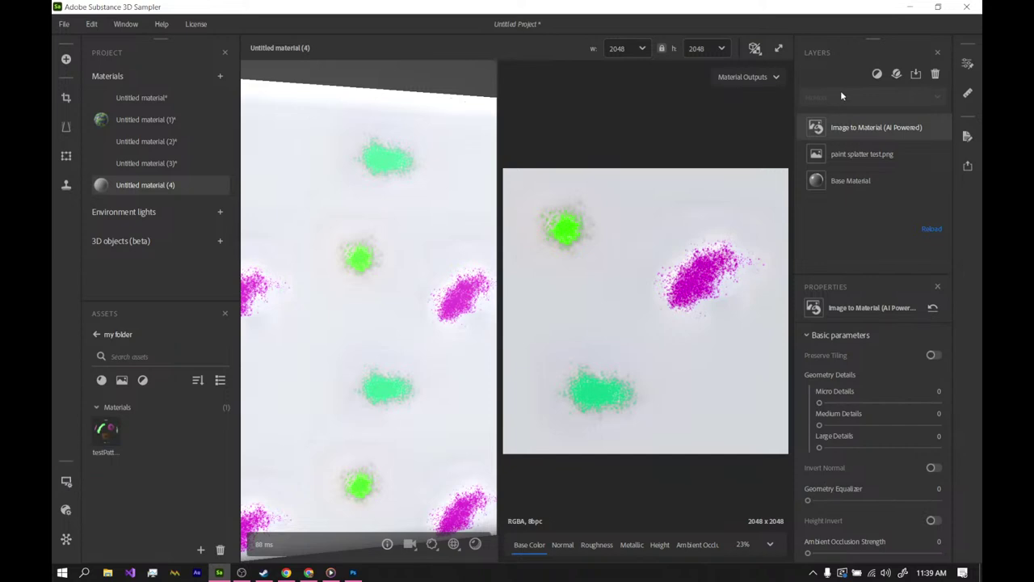
# Step: Add an Atlas Creator filter on top of the layer stack via the 'at' search
pyautogui.click(877, 74)
pyautogui.write('atl')
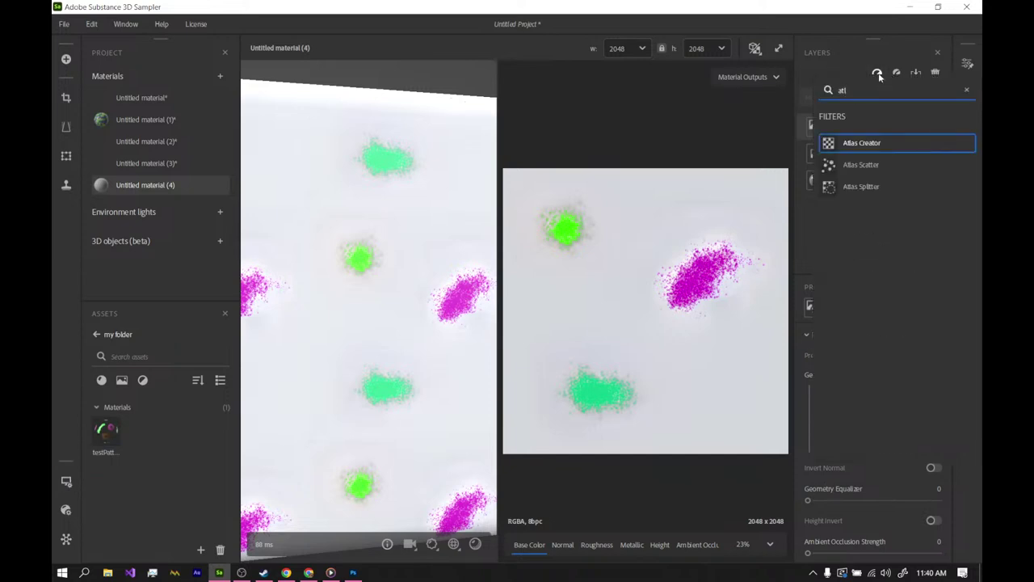
pyautogui.press('Return')
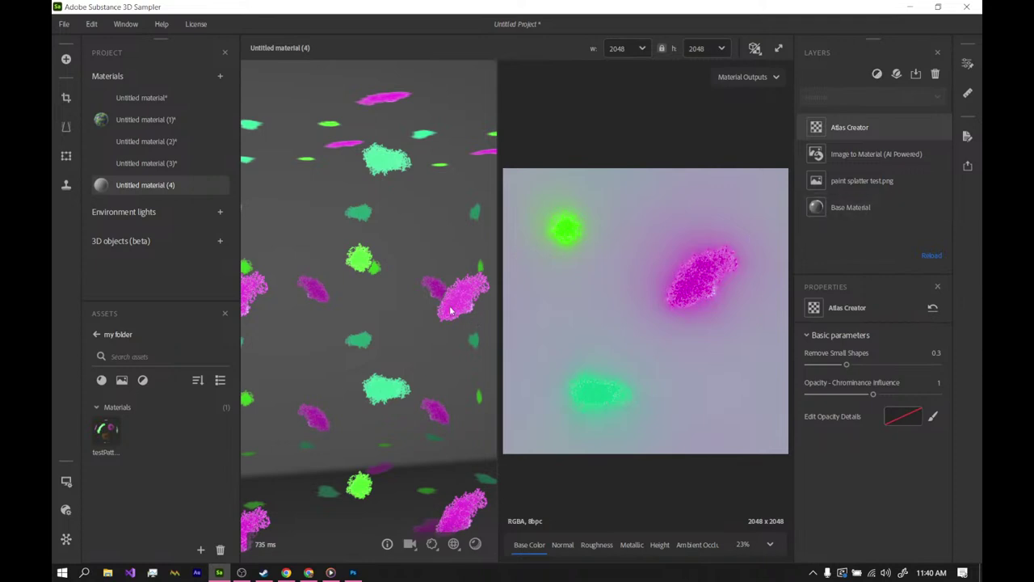
pyautogui.moveTo(443, 283); pyautogui.dragTo(452, 339)
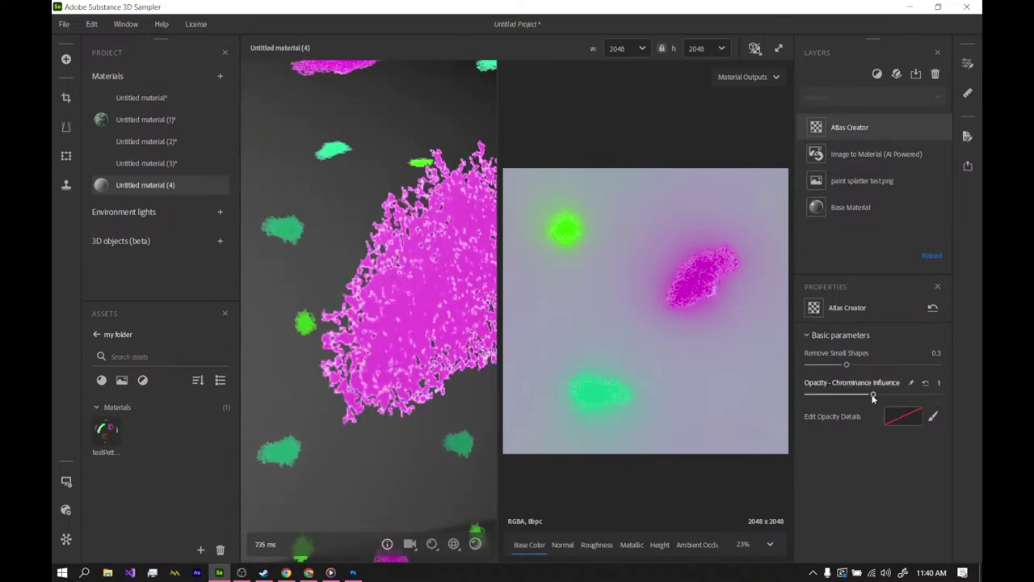
# Step: Lower Opacity - Chrominance Influence to 0.64 and set Remove Small Shapes to 0
pyautogui.moveTo(889, 395); pyautogui.dragTo(849, 395)
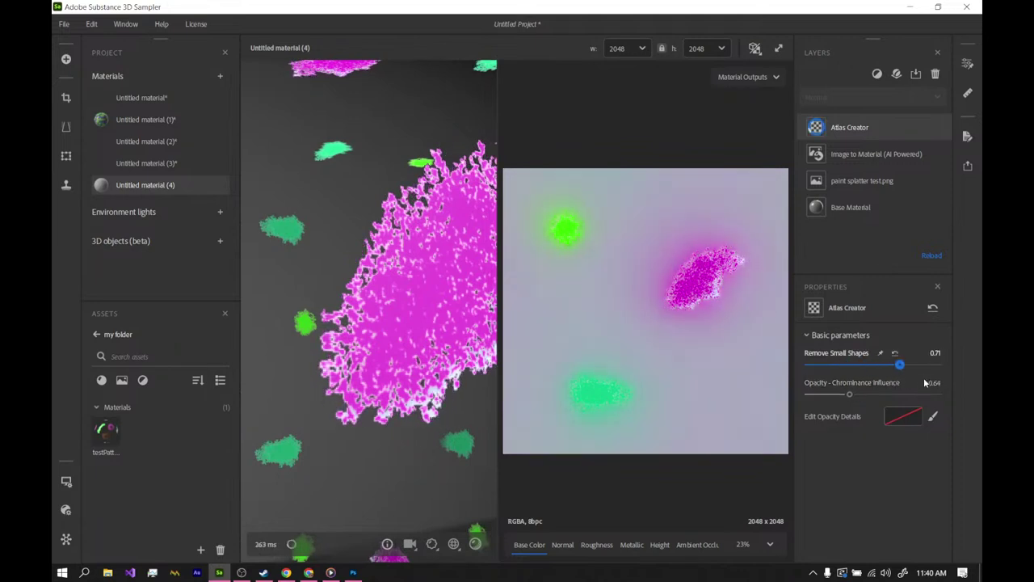
pyautogui.moveTo(928, 364); pyautogui.dragTo(808, 386)
pyautogui.scroll(-6, 395, 349)
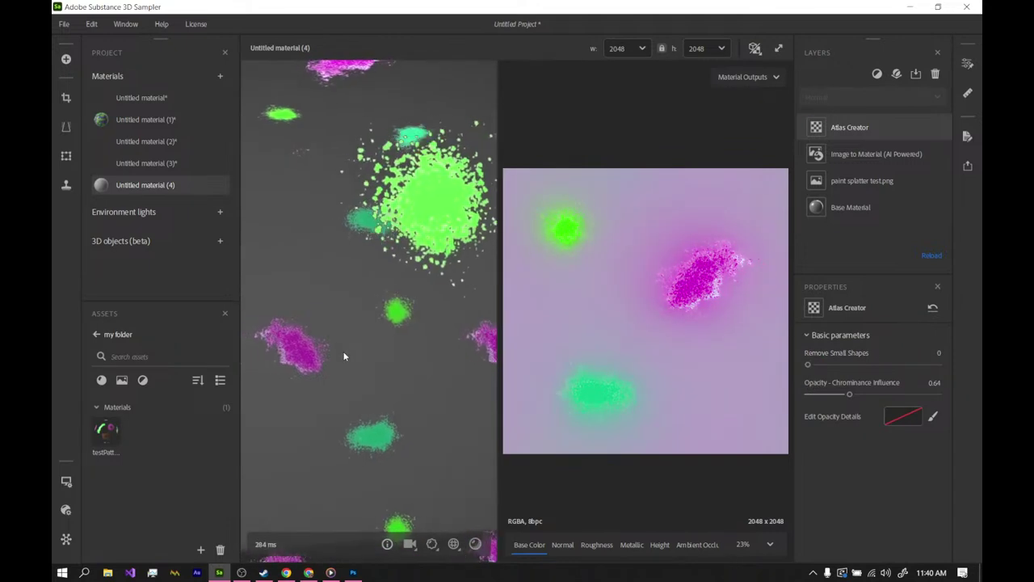
pyautogui.moveTo(360, 382); pyautogui.dragTo(395, 346)
pyautogui.moveTo(297, 340); pyautogui.dragTo(282, 343)
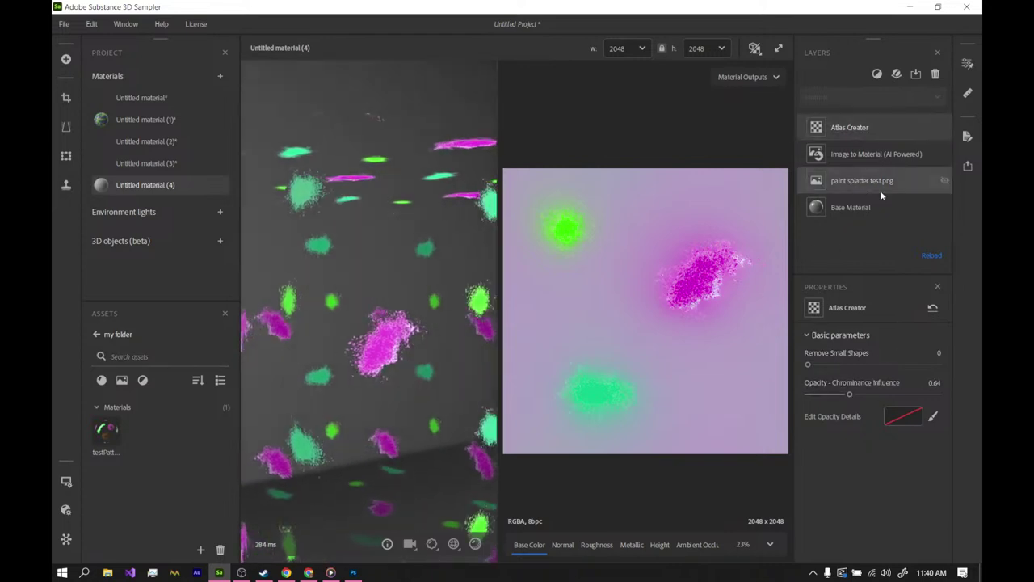
# Step: Export the material as 'paint splater test' into Desktop\my folder
pyautogui.click(967, 166)
pyautogui.click(874, 302)
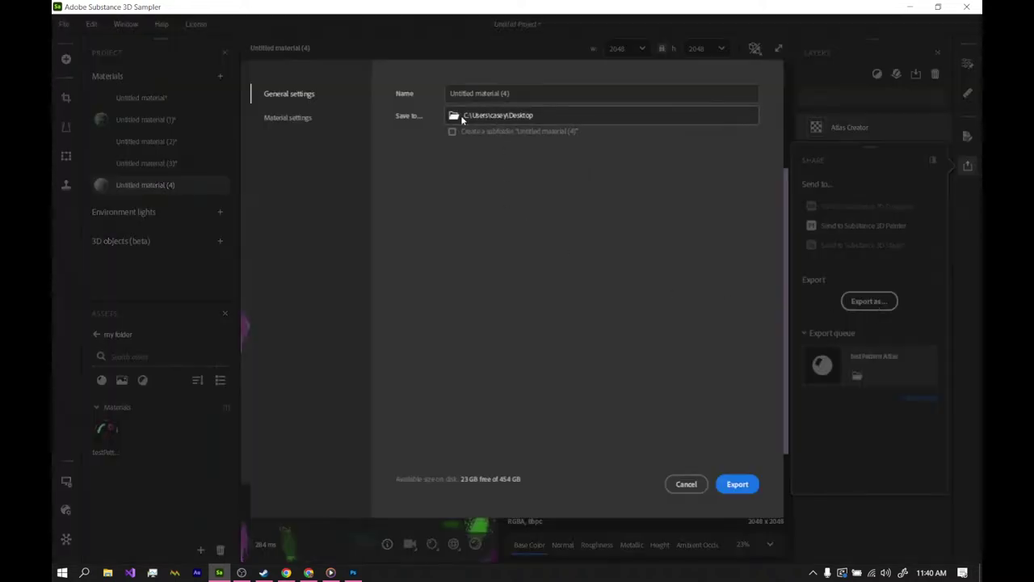
pyautogui.click(454, 117)
pyautogui.doubleClick(188, 103)
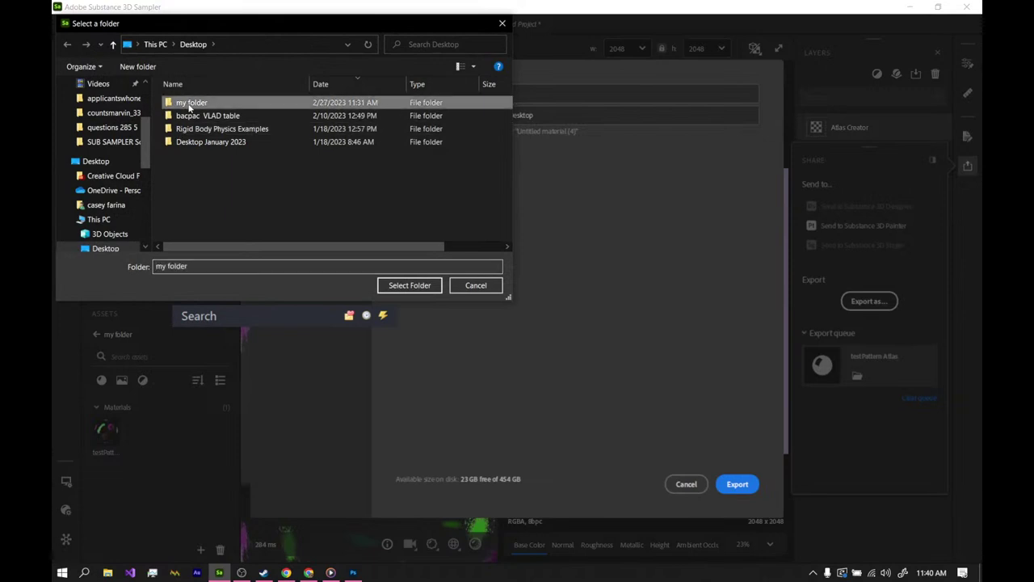
pyautogui.click(410, 286)
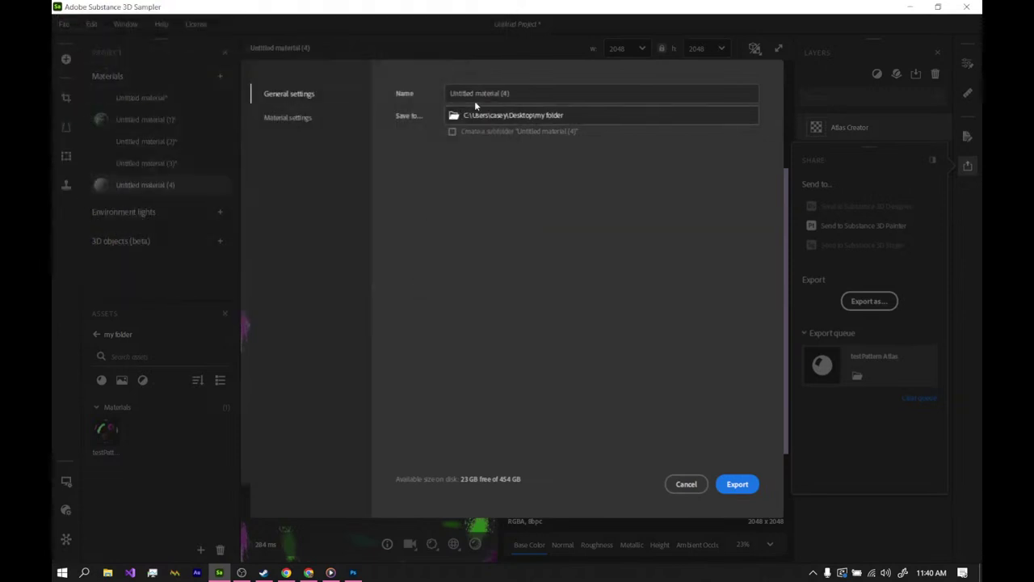
pyautogui.moveTo(516, 96); pyautogui.dragTo(383, 88)
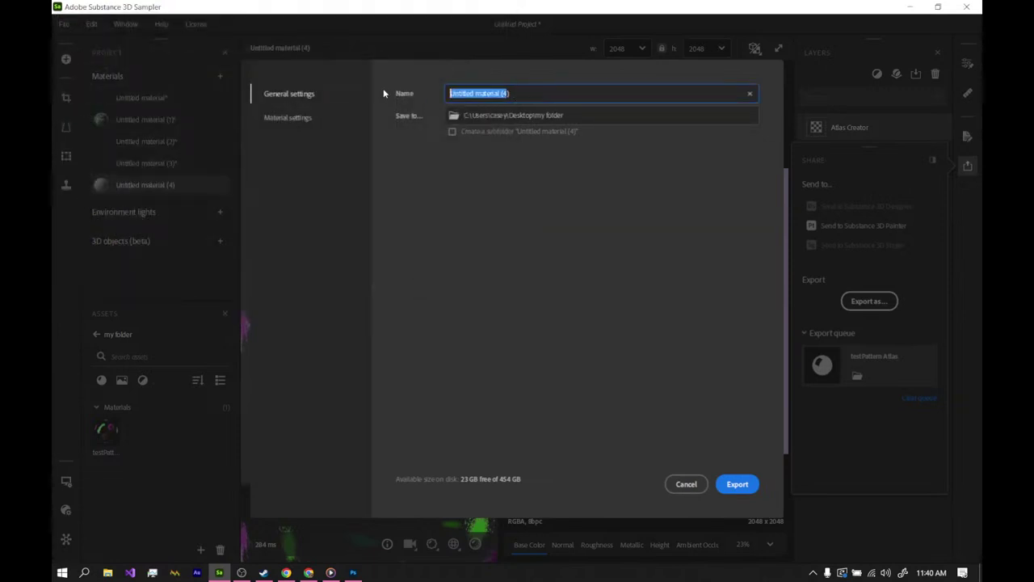
pyautogui.write('paint sp')
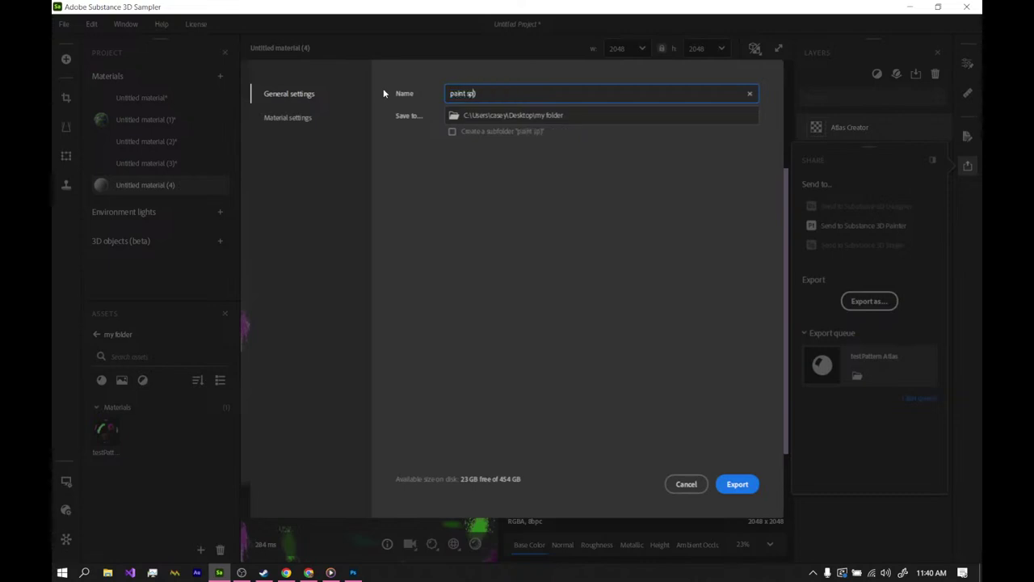
pyautogui.write('later test')
pyautogui.click(737, 485)
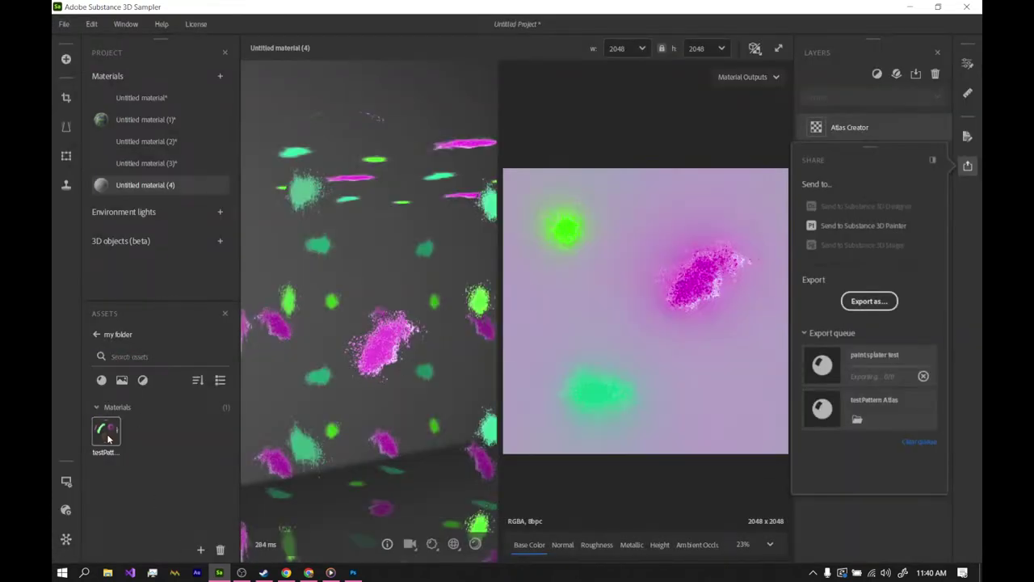
# Step: Reopen my folder in Assets to find the exported paint splater test material
pyautogui.moveTo(117, 437)
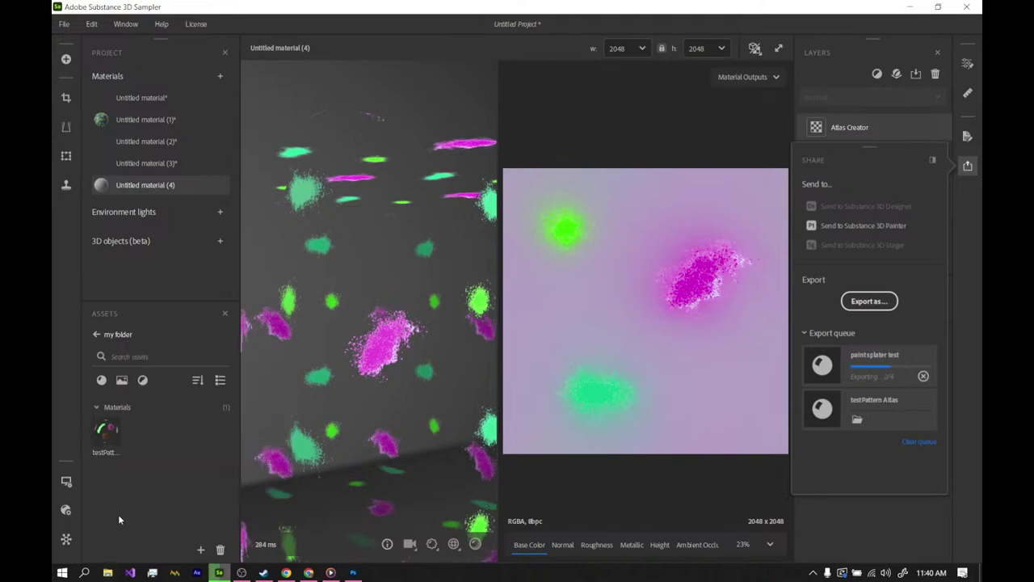
pyautogui.click(113, 336)
pyautogui.click(133, 449)
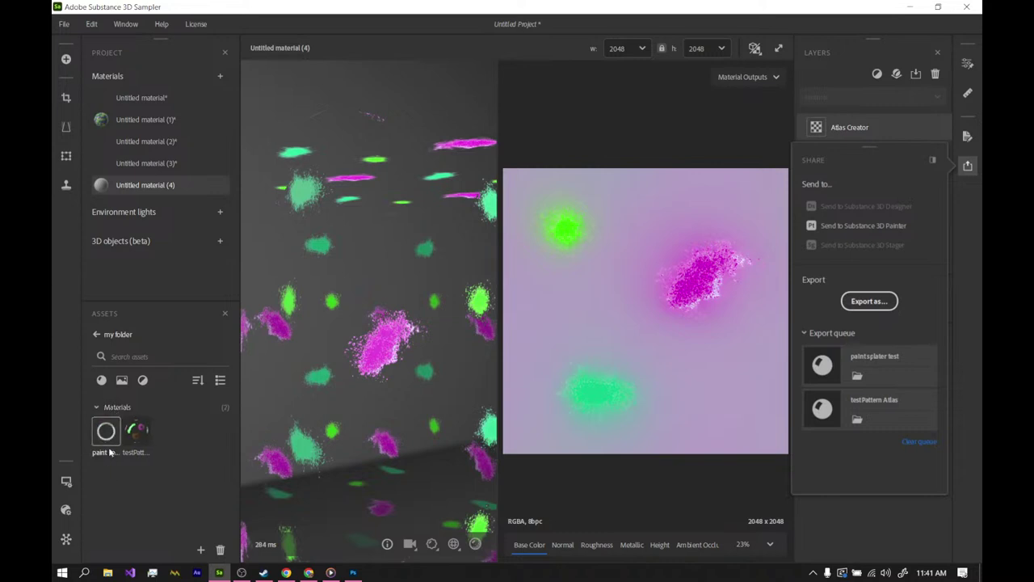
pyautogui.moveTo(112, 443)
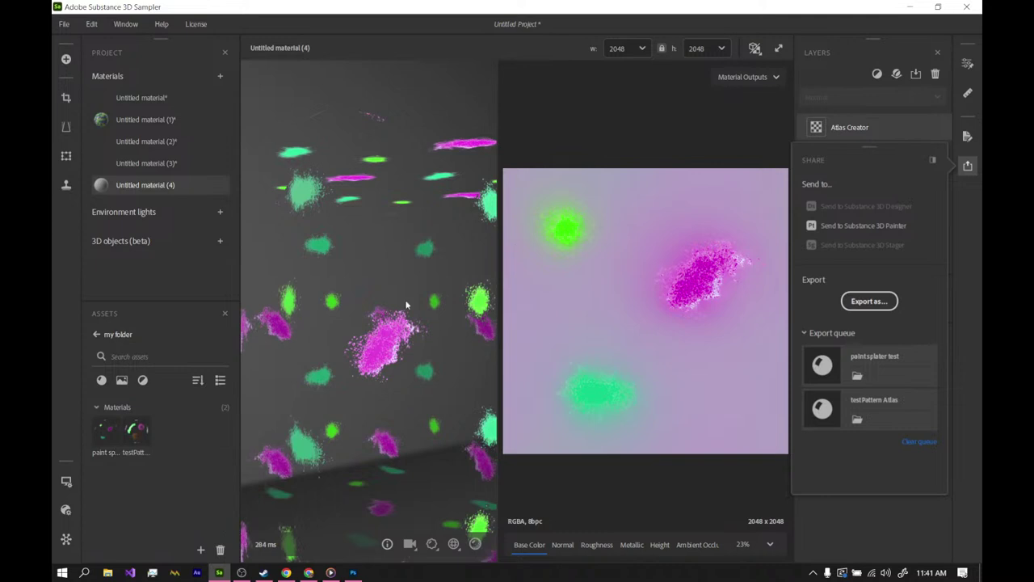
# Step: In Untitled material (1), drop paint splater test into Atlas Scatter beneath testPattern Atlas
pyautogui.click(145, 123)
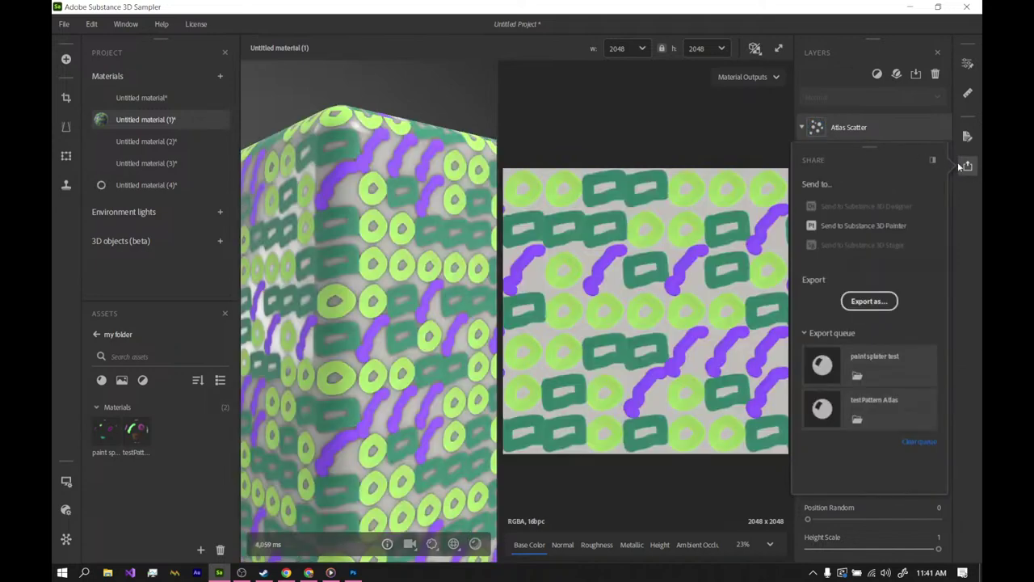
pyautogui.click(968, 165)
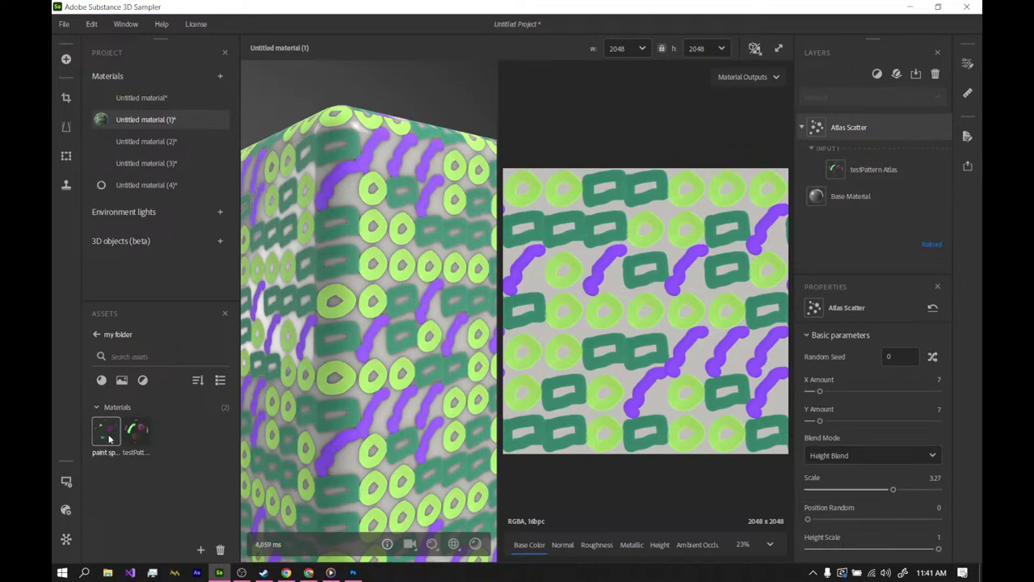
pyautogui.moveTo(109, 439)
pyautogui.mouseDown()
pyautogui.moveTo(845, 247)
pyautogui.moveTo(892, 198)
pyautogui.moveTo(898, 161)
pyautogui.moveTo(886, 171)
pyautogui.moveTo(834, 170)
pyautogui.mouseUp()
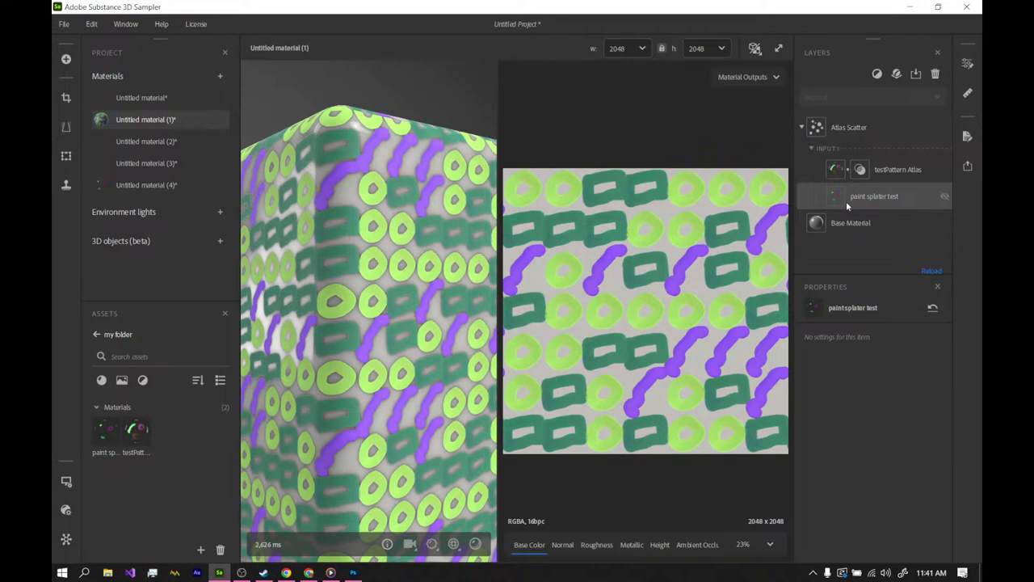
pyautogui.moveTo(361, 295); pyautogui.dragTo(394, 360)
# Step: Remove the testPattern Atlas input and bring up the Atlas Scatter parameters
pyautogui.click(884, 171)
pyautogui.press('Delete')
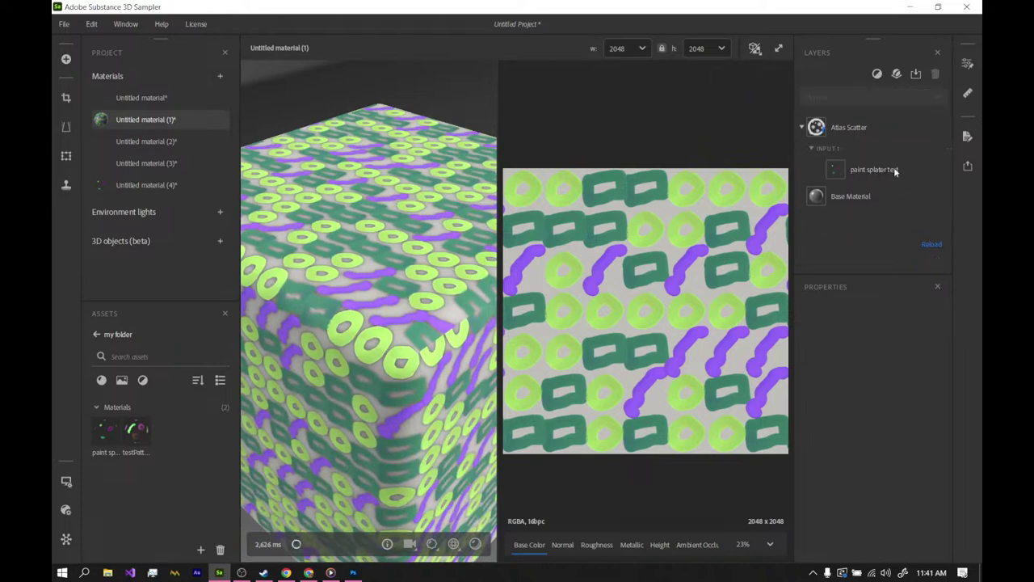
pyautogui.click(845, 127)
pyautogui.scroll(10, 431, 296)
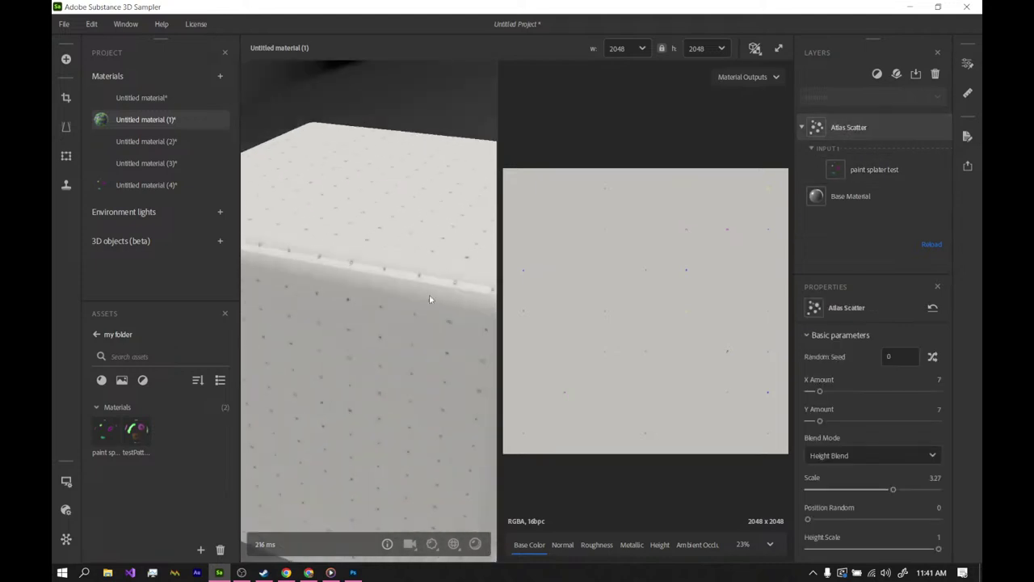
pyautogui.scroll(2, 376, 323)
pyautogui.scroll(-8, 376, 323)
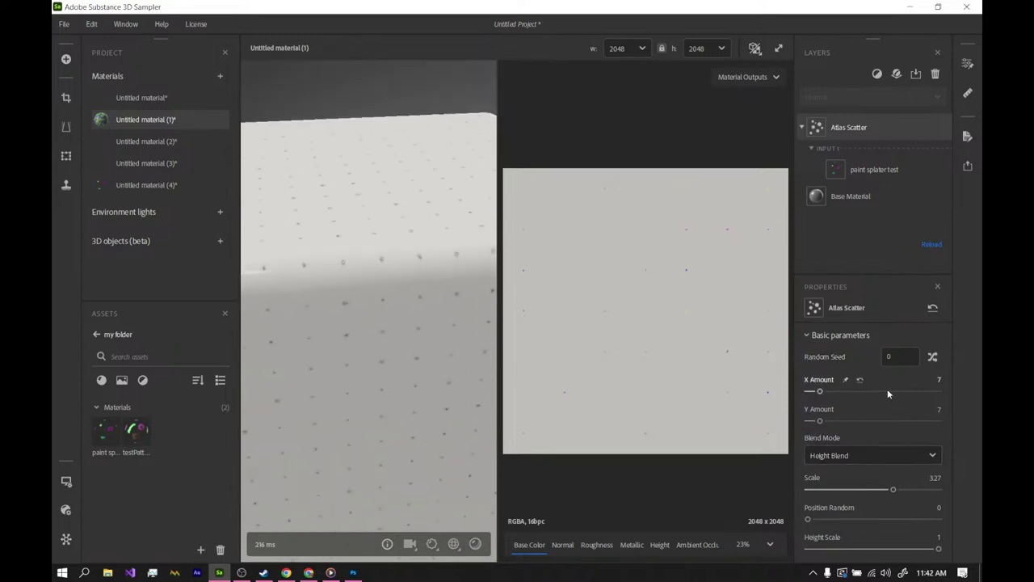
pyautogui.scroll(-8, 849, 458)
pyautogui.scroll(8, 871, 395)
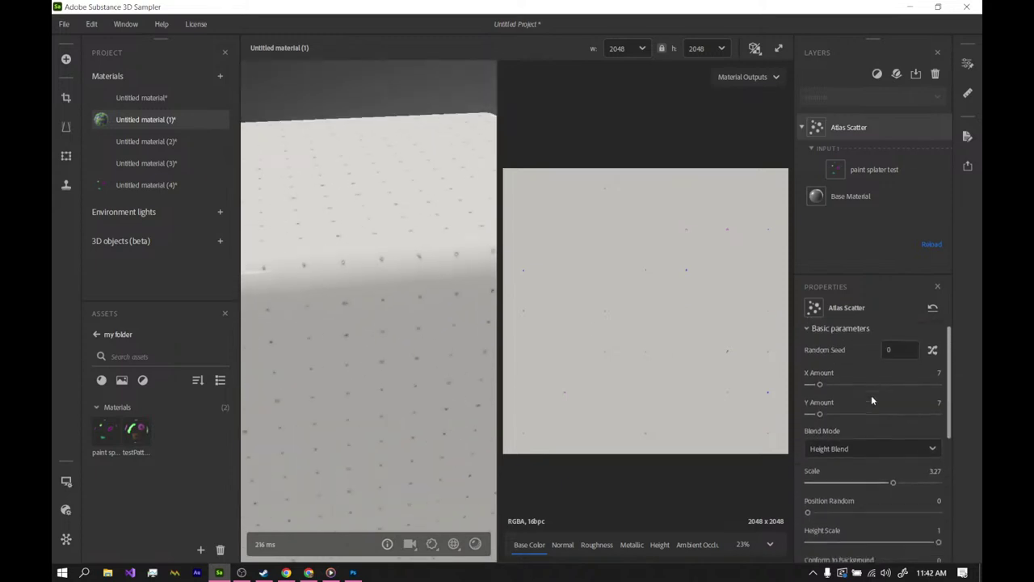
pyautogui.scroll(-2, 888, 420)
# Step: Set scatter Scale to 20, Scale No Overlap to 0 and Scale Random to 1
pyautogui.click(934, 435)
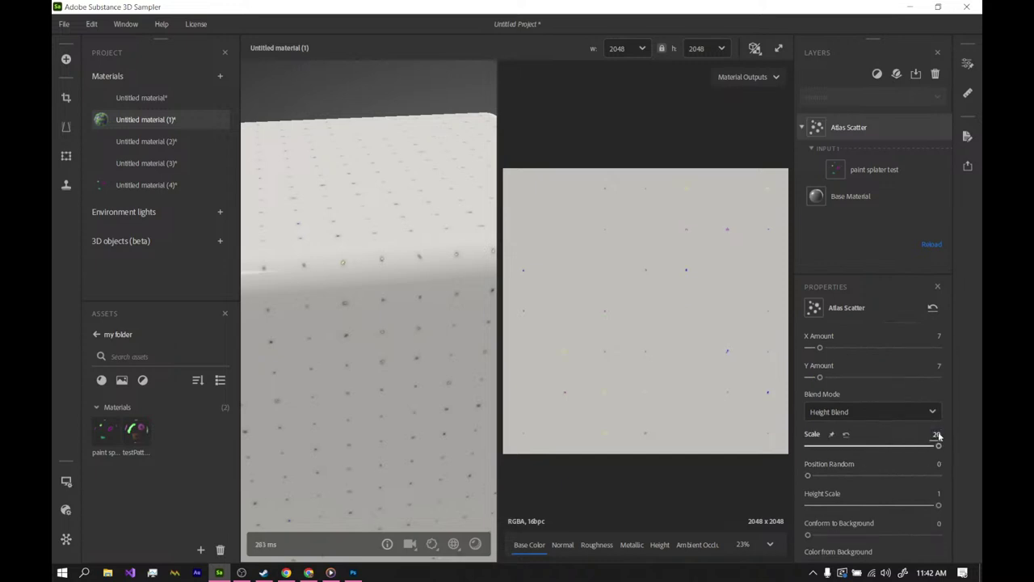
pyautogui.press('Return')
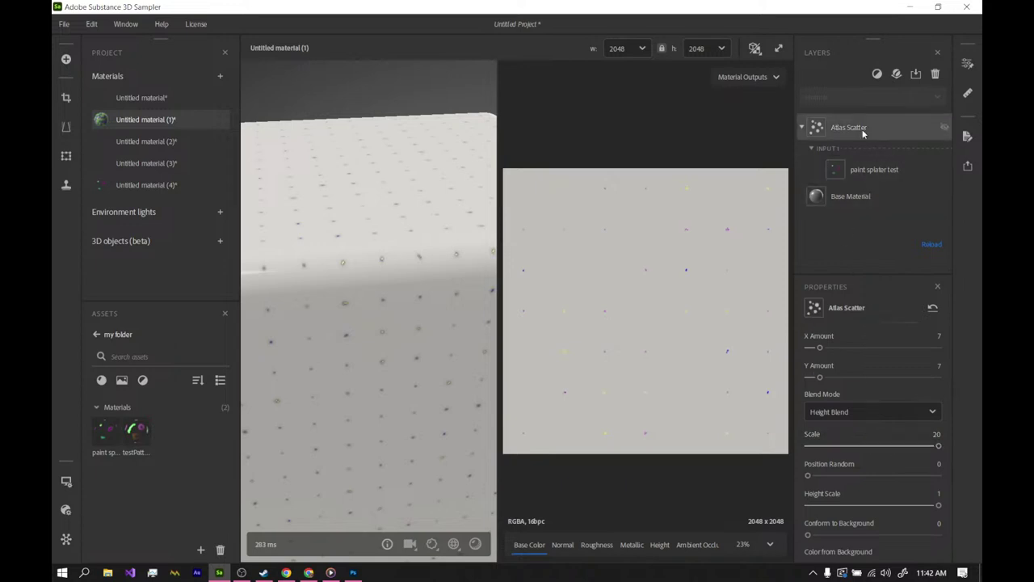
pyautogui.scroll(-3, 869, 541)
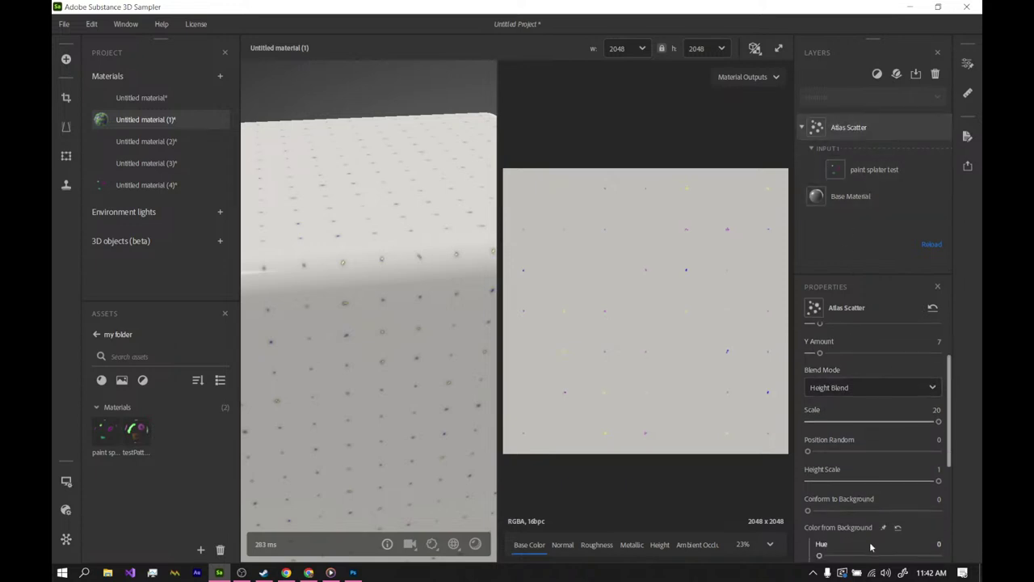
pyautogui.scroll(-8, 869, 542)
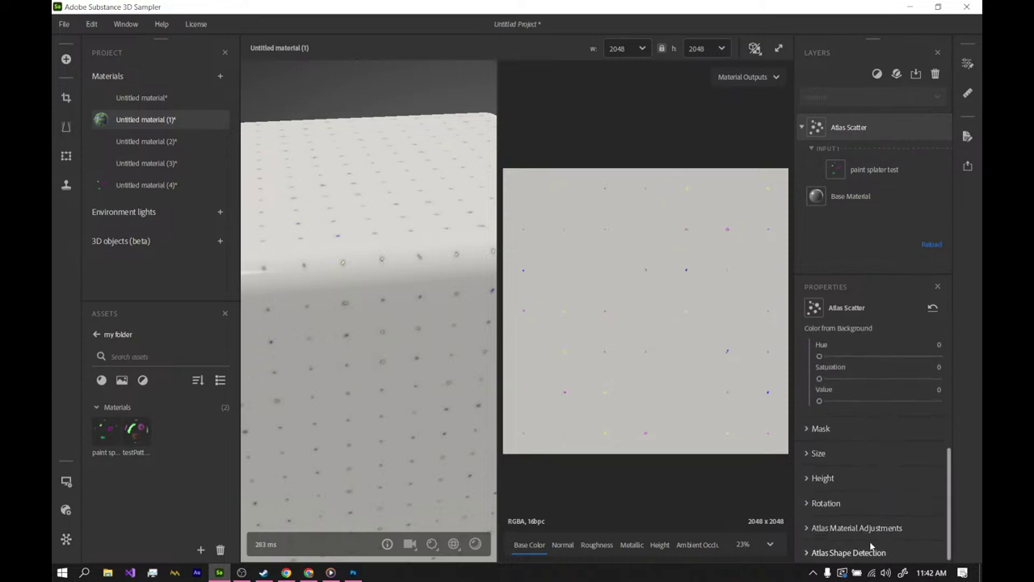
pyautogui.click(814, 452)
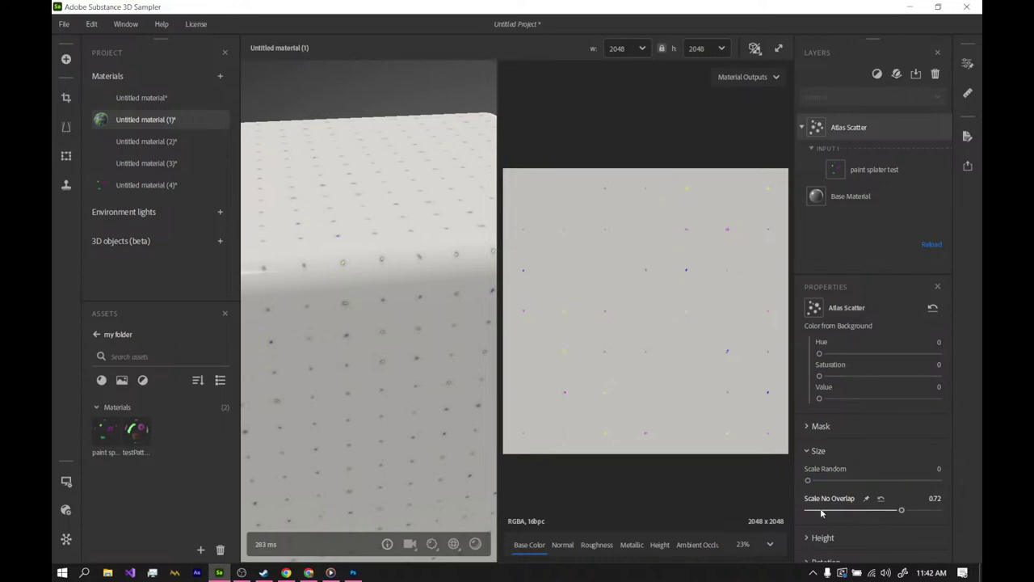
pyautogui.moveTo(867, 511); pyautogui.dragTo(750, 517)
pyautogui.moveTo(979, 477); pyautogui.dragTo(979, 478)
# Step: Try a scatter Scale of about 2.68, then return it to 20
pyautogui.scroll(10, 898, 466)
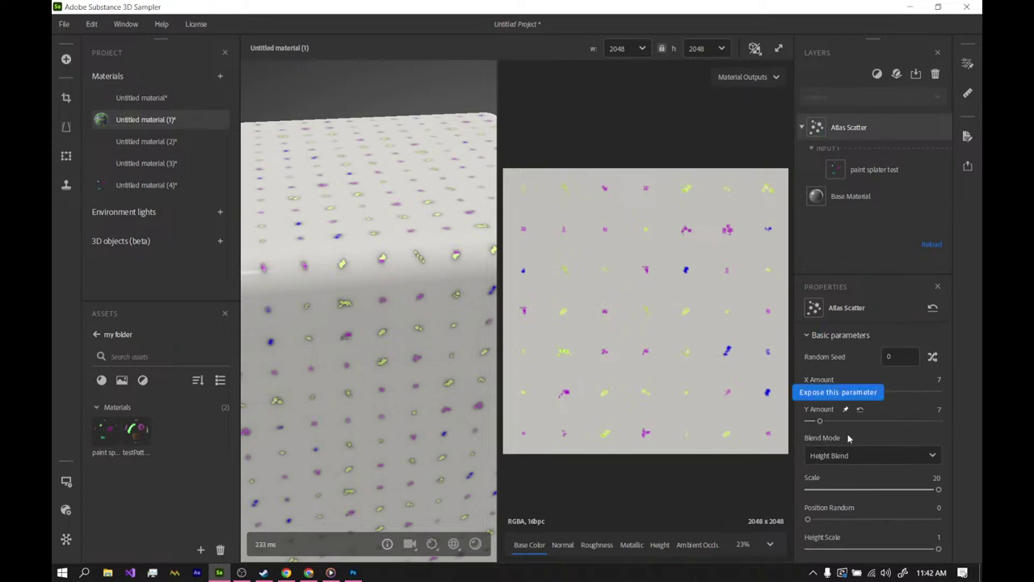
pyautogui.moveTo(938, 490); pyautogui.dragTo(827, 498)
pyautogui.click(846, 477)
pyautogui.scroll(-5, 911, 538)
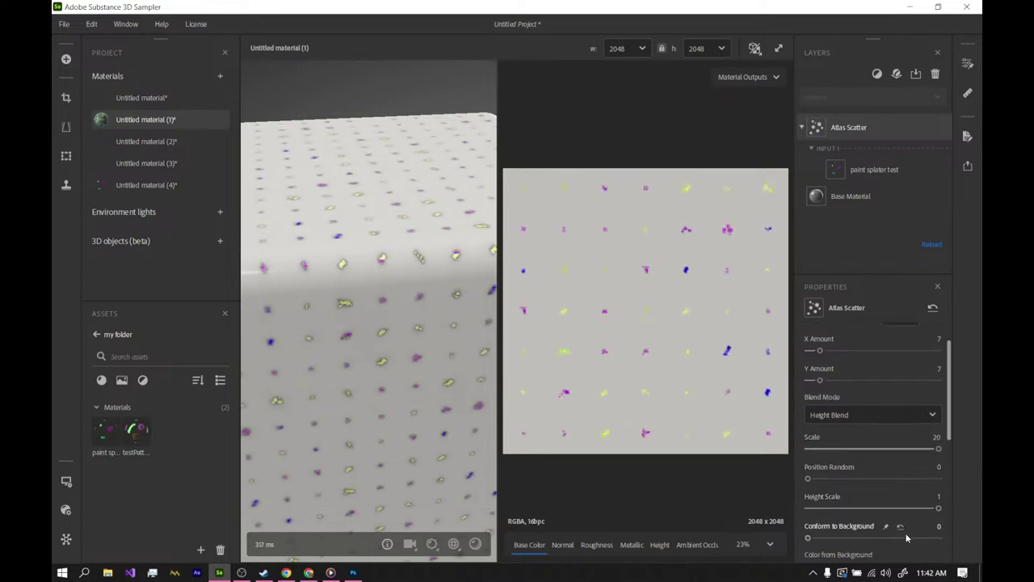
pyautogui.scroll(1, 921, 412)
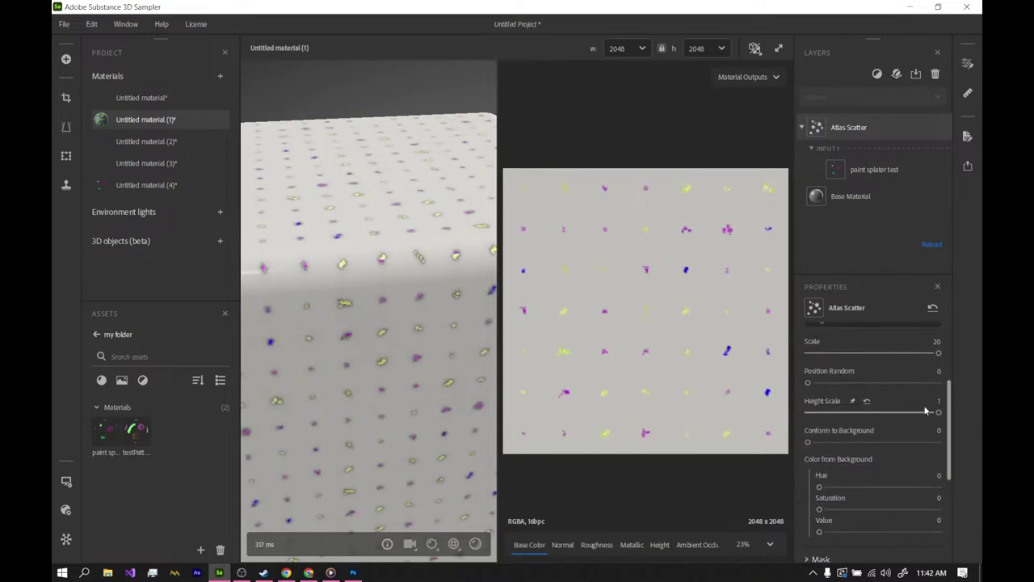
# Step: Flatten the splats with Height Scale 0 and raise the X Amount
pyautogui.click(809, 412)
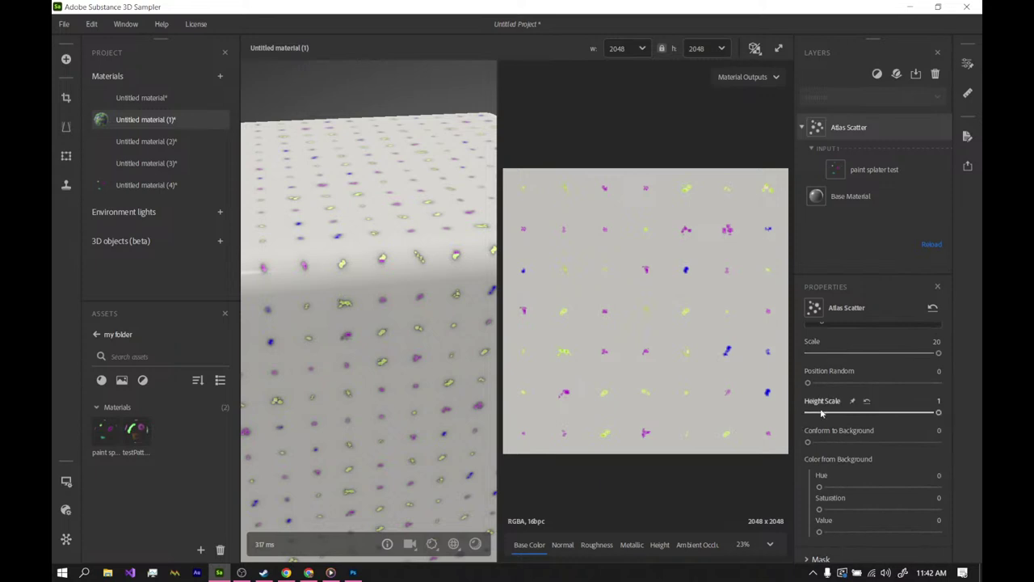
pyautogui.moveTo(834, 413); pyautogui.dragTo(579, 411)
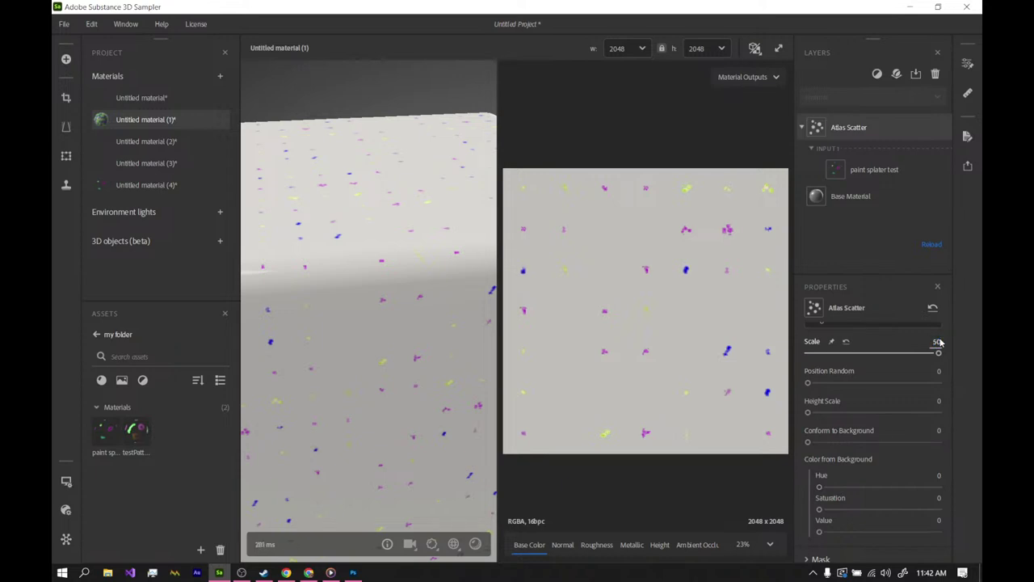
pyautogui.scroll(3, 905, 403)
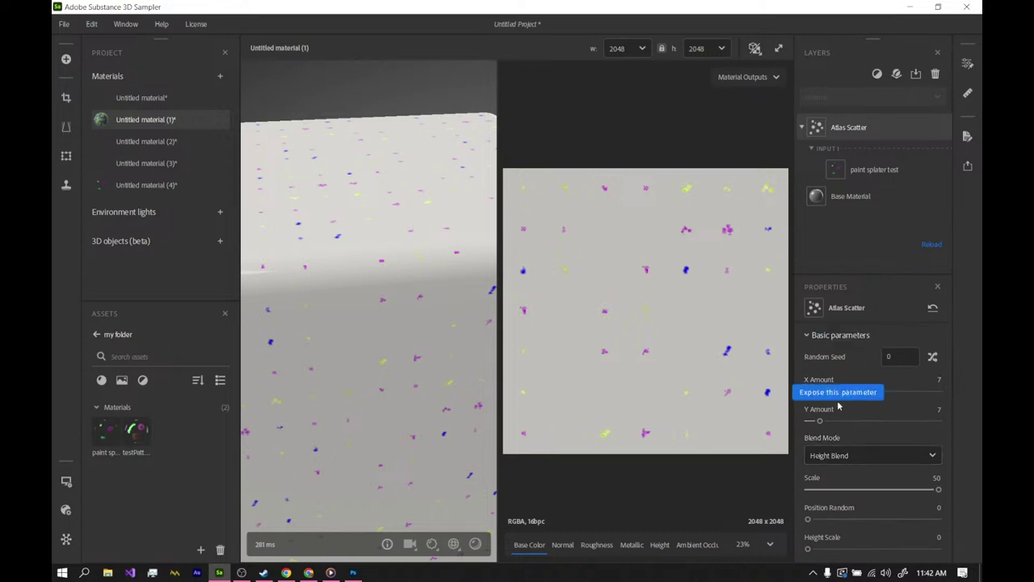
pyautogui.moveTo(849, 391)
pyautogui.mouseDown()
pyautogui.moveTo(889, 394)
pyautogui.moveTo(868, 393)
pyautogui.mouseUp()
# Step: Set Y Amount to 26 and bring Scale Random down to 0
pyautogui.moveTo(819, 421); pyautogui.dragTo(844, 423)
pyautogui.scroll(-5, 828, 454)
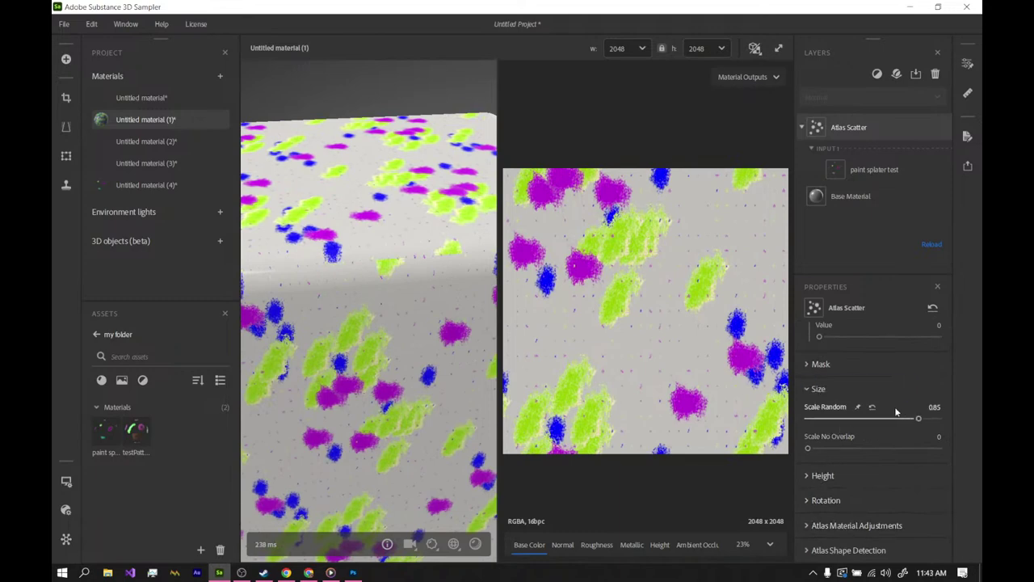
pyautogui.moveTo(905, 422); pyautogui.dragTo(838, 439)
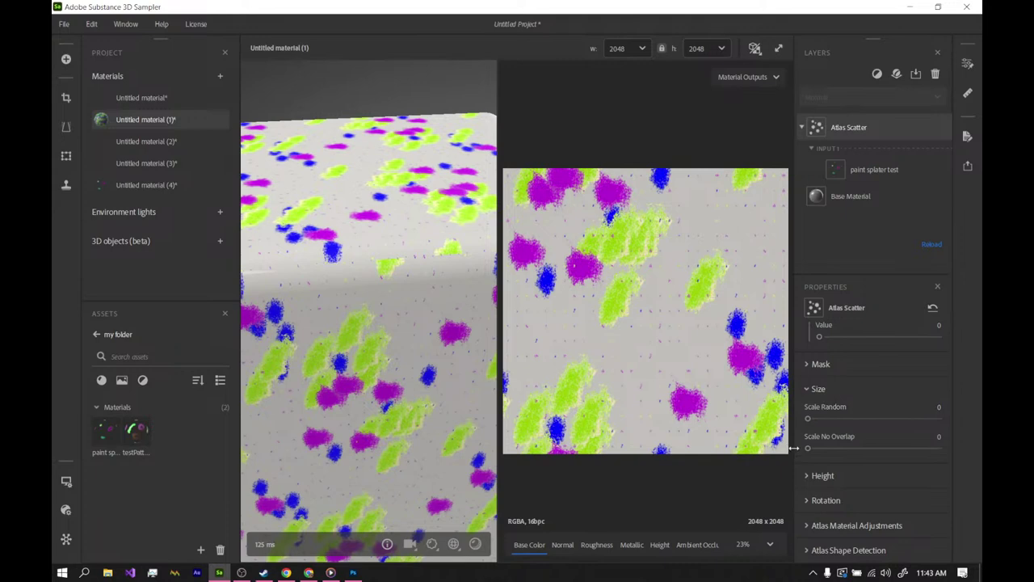
pyautogui.moveTo(818, 421); pyautogui.dragTo(790, 425)
# Step: Orbit and pan the cube preview to inspect the denser splatter tiling
pyautogui.scroll(5, 303, 250)
pyautogui.scroll(-5, 304, 250)
pyautogui.moveTo(304, 250); pyautogui.dragTo(440, 303)
pyautogui.scroll(5, 362, 296)
pyautogui.scroll(-3, 379, 275)
pyautogui.scroll(3, 371, 287)
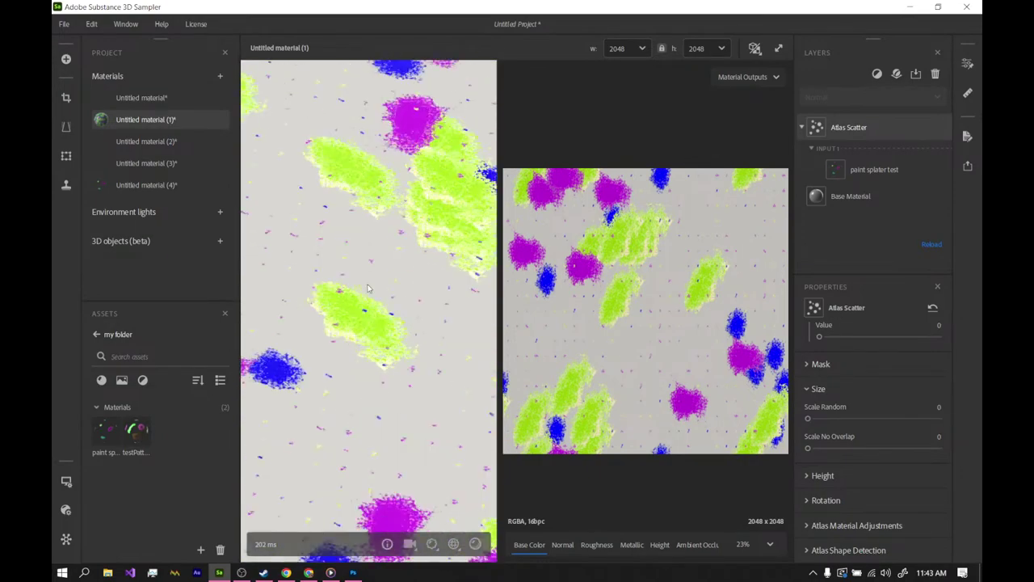
pyautogui.moveTo(363, 281); pyautogui.dragTo(328, 187)
pyautogui.scroll(-5, 329, 187)
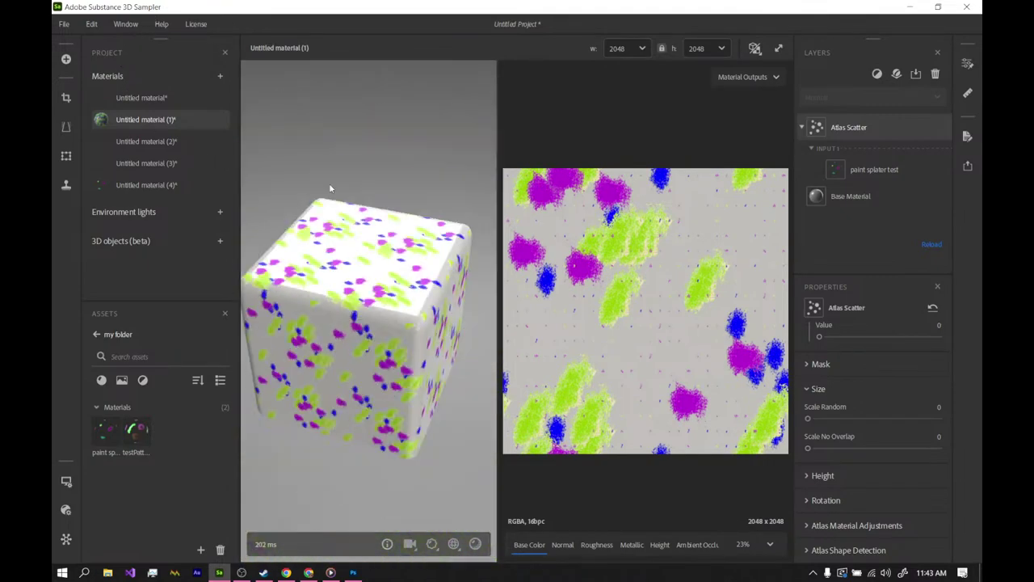
pyautogui.scroll(2, 329, 189)
# Step: Add the testPattern atlas as another Atlas Scatter input and view its settings
pyautogui.moveTo(145, 443)
pyautogui.mouseDown()
pyautogui.moveTo(961, 134)
pyautogui.moveTo(872, 172)
pyautogui.moveTo(840, 165)
pyautogui.mouseUp()
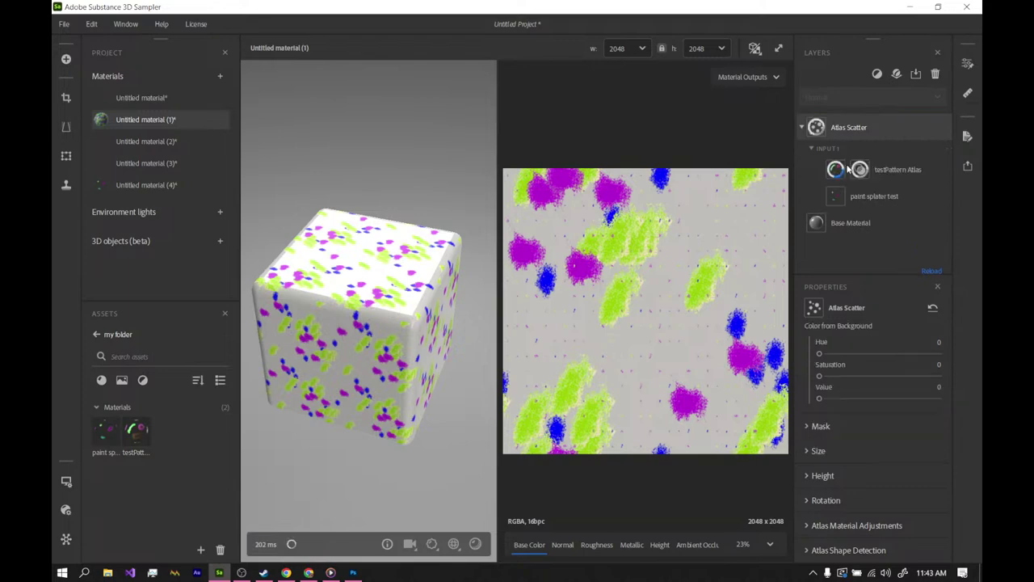
pyautogui.click(846, 166)
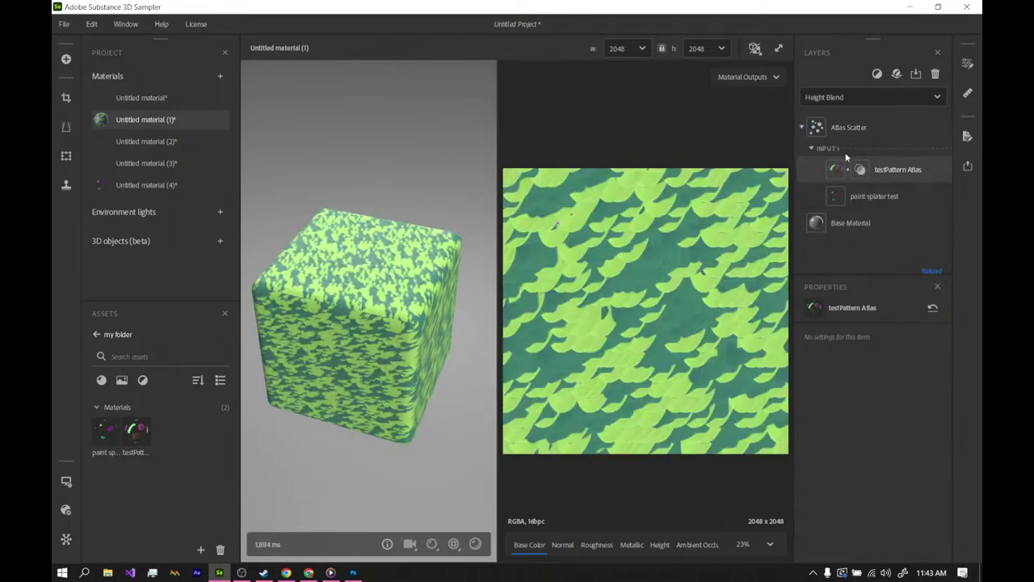
pyautogui.moveTo(353, 315); pyautogui.dragTo(380, 331)
pyautogui.scroll(6, 380, 332)
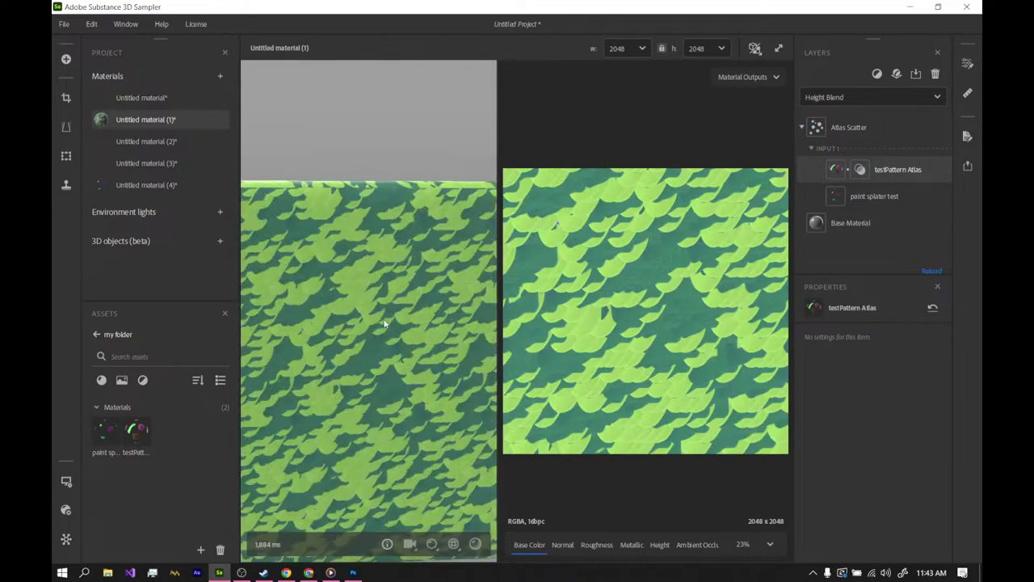
pyautogui.scroll(-8, 404, 352)
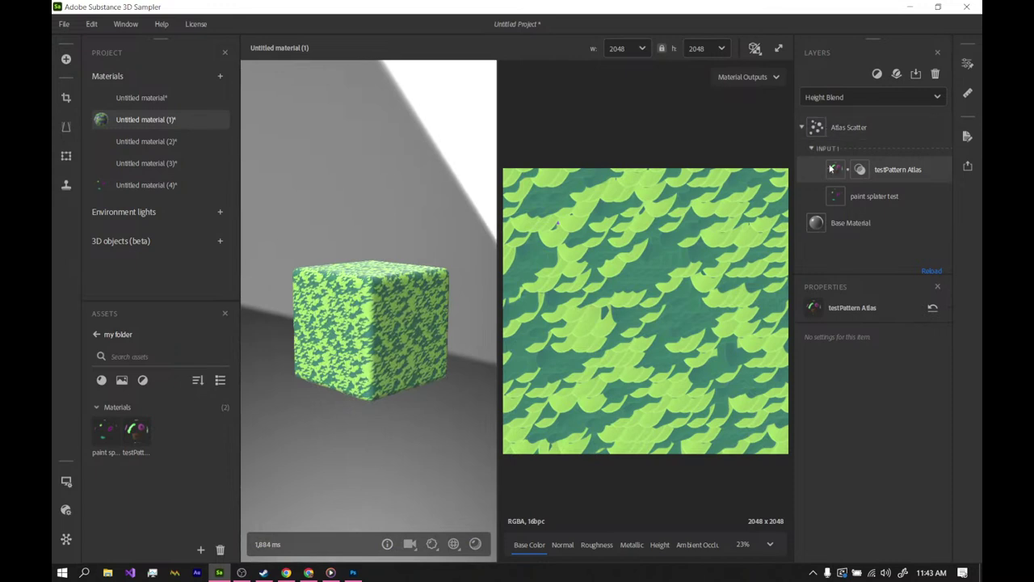
# Step: Compare the paint splater test and testPattern Atlas inputs, then return to Atlas Scatter
pyautogui.click(870, 202)
pyautogui.click(888, 168)
pyautogui.click(877, 197)
pyautogui.click(886, 167)
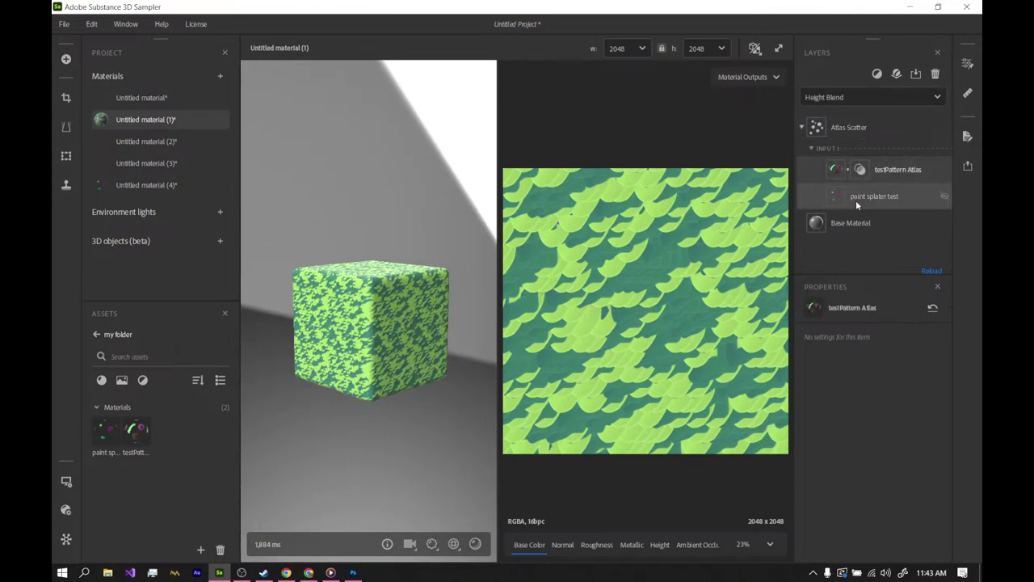
pyautogui.click(848, 129)
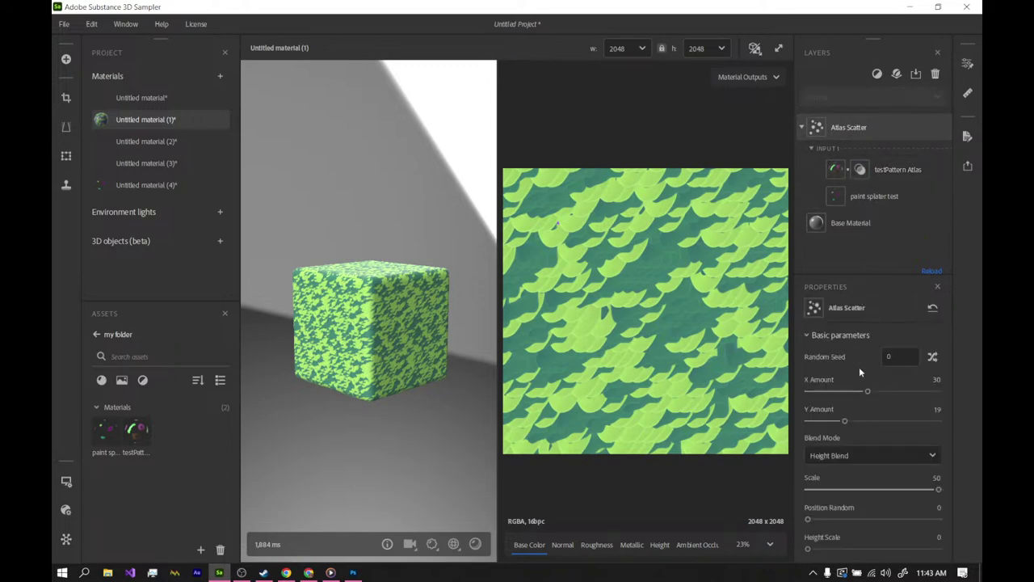
# Step: Expand Atlas Material Adjustments, orbit the cube, then switch to File Explorer
pyautogui.scroll(-1, 847, 386)
pyautogui.scroll(-5, 848, 385)
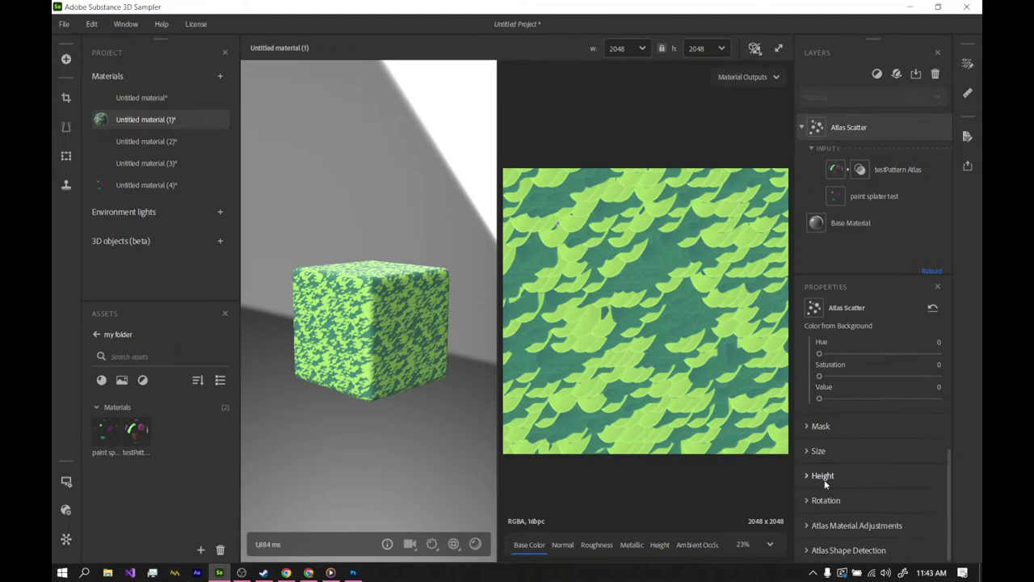
pyautogui.click(808, 526)
pyautogui.scroll(-5, 871, 469)
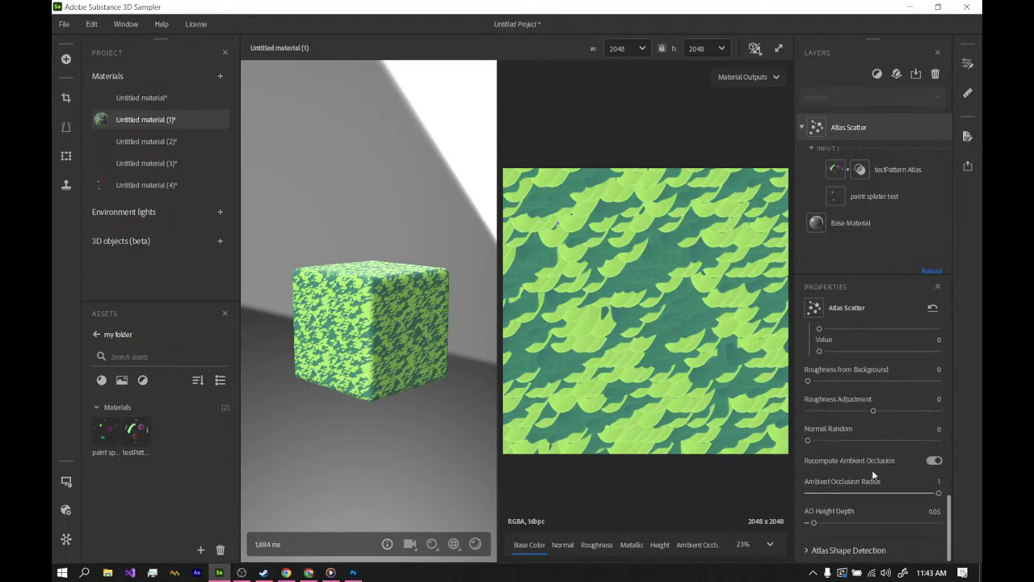
pyautogui.scroll(10, 871, 474)
pyautogui.moveTo(464, 371); pyautogui.dragTo(479, 429)
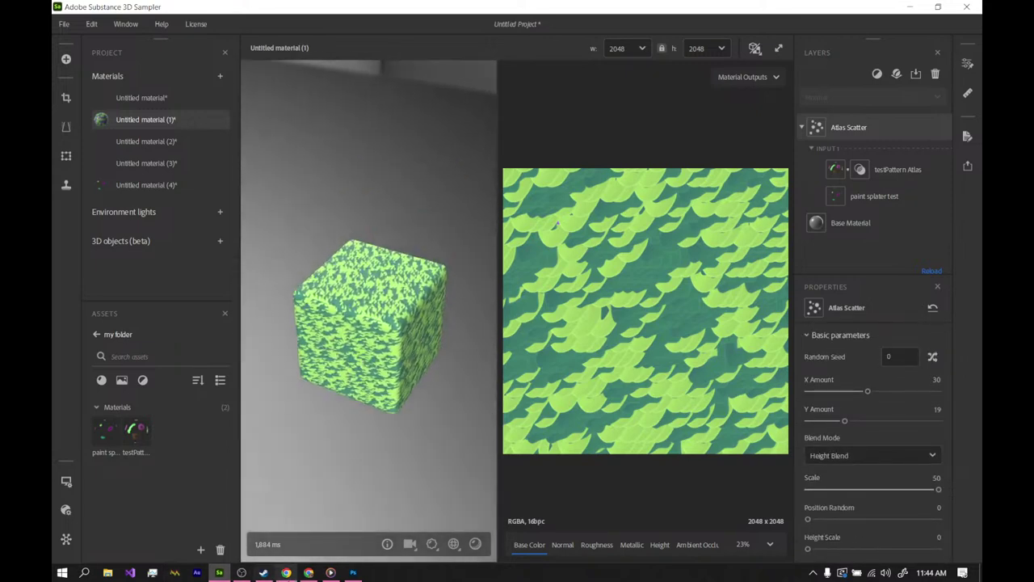
pyautogui.moveTo(307, 575)
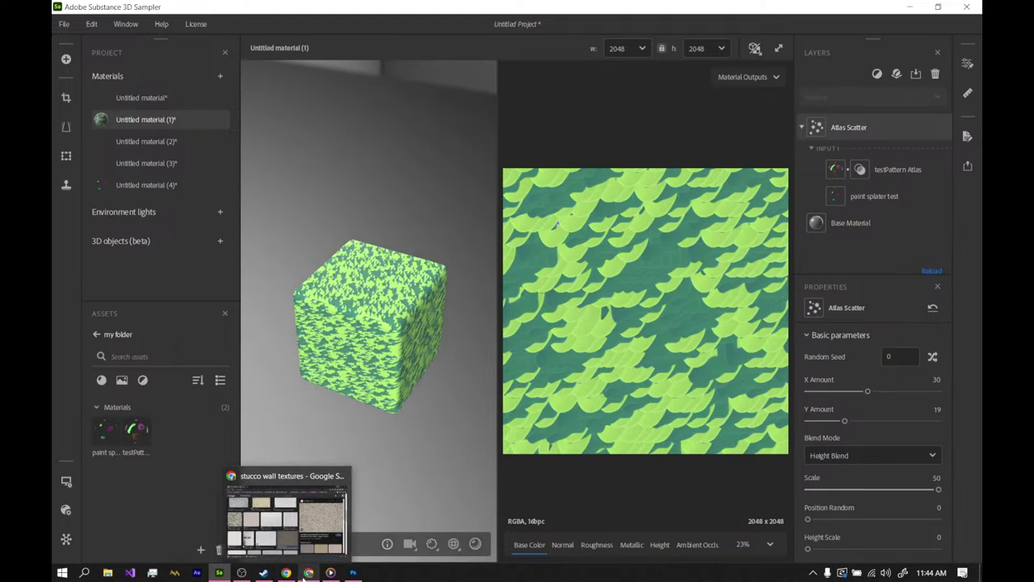
pyautogui.click(111, 573)
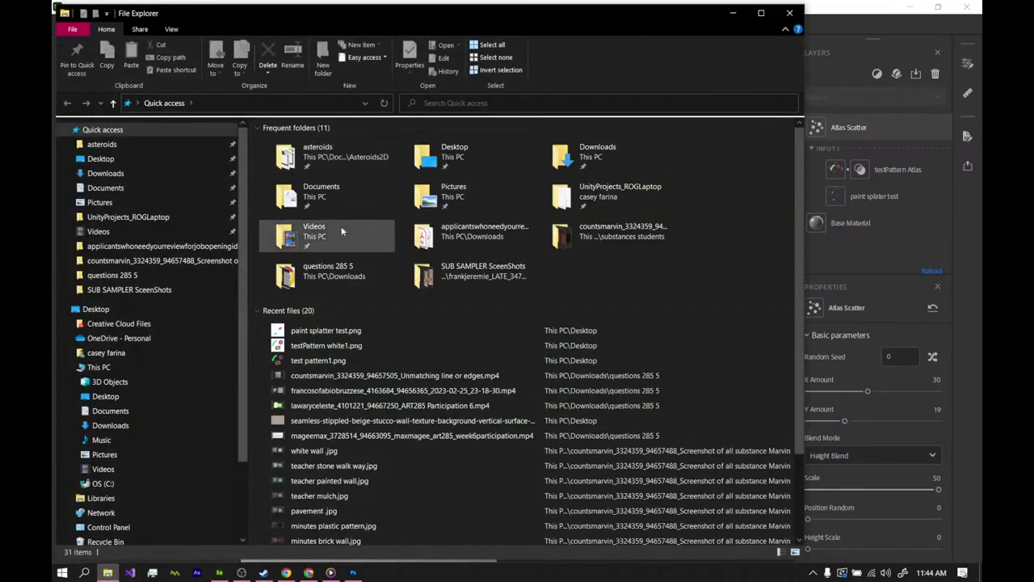
# Step: Open the graffiti-lac image from Downloads > substances students > student folder > SUB SAMPLER SceenShots
pyautogui.click(129, 174)
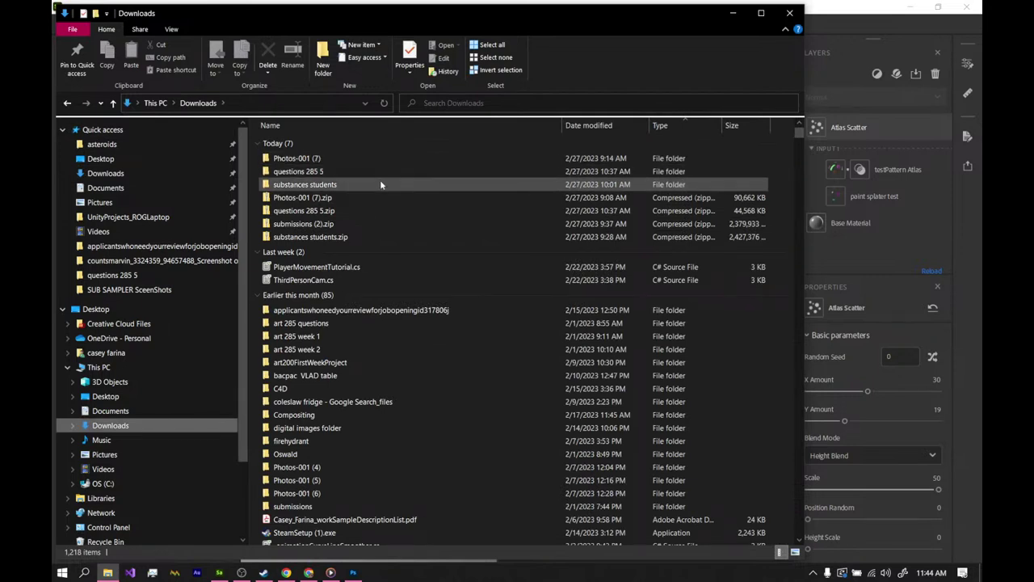
pyautogui.doubleClick(380, 185)
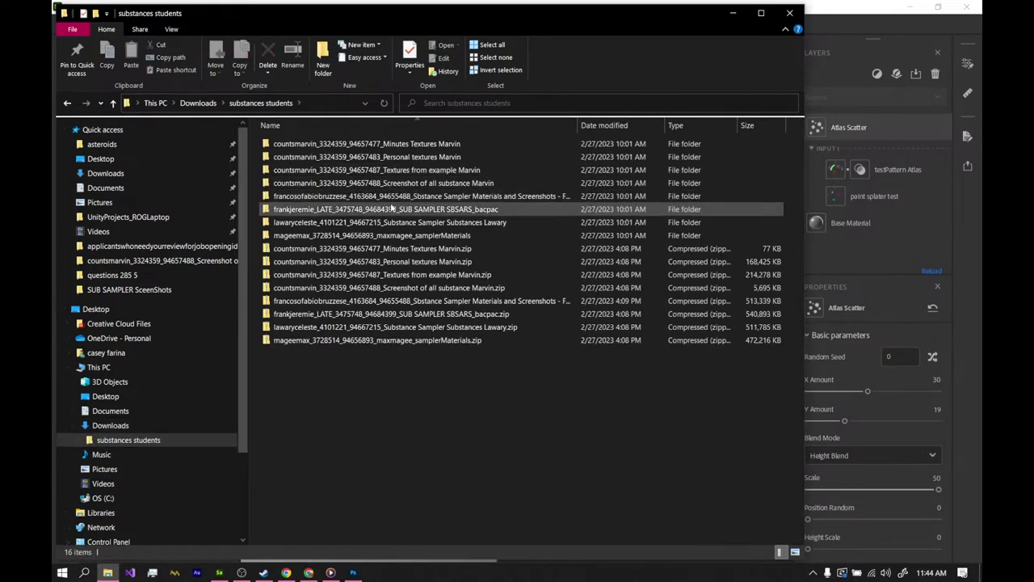
pyautogui.doubleClick(392, 209)
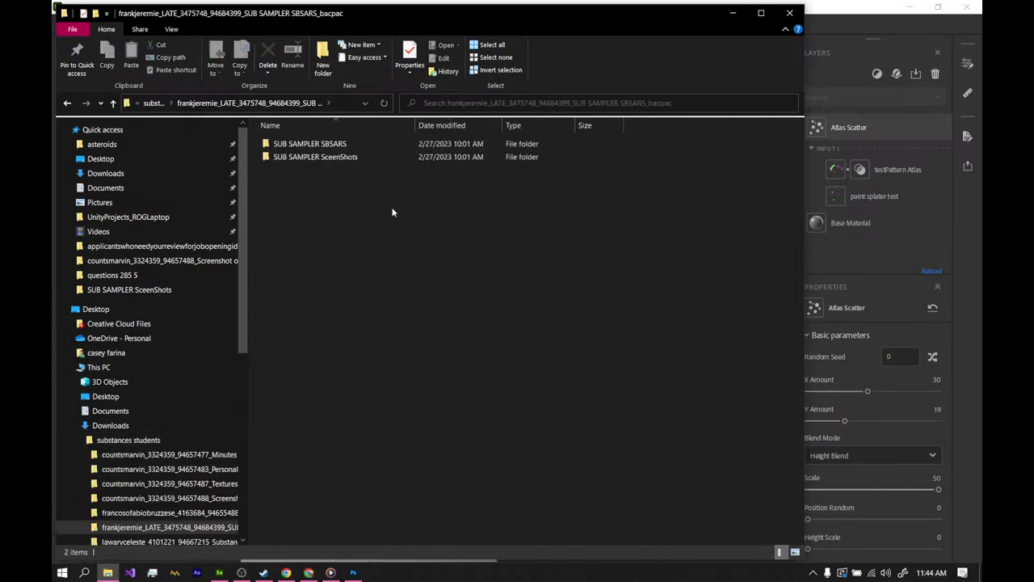
pyautogui.doubleClick(314, 156)
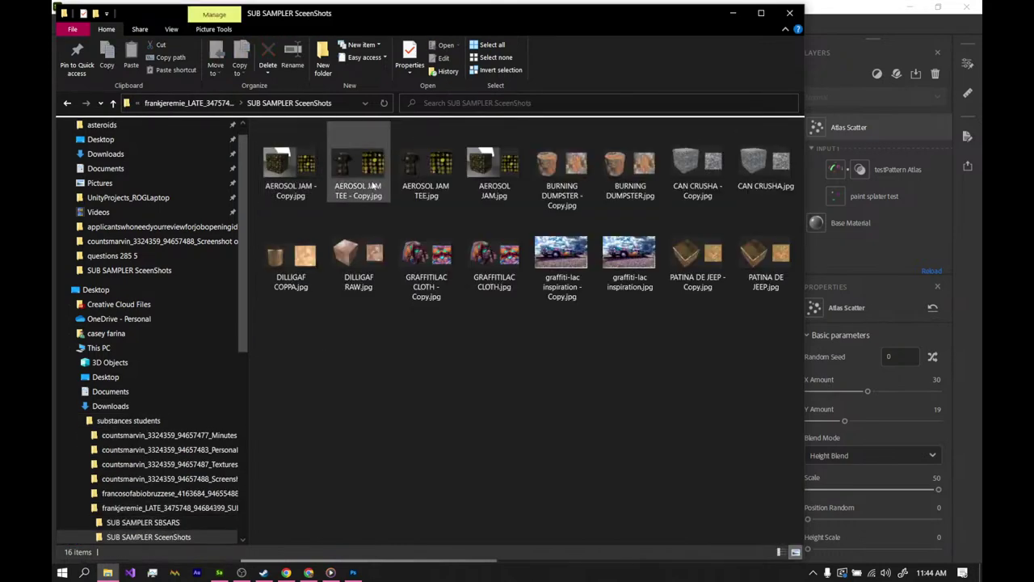
pyautogui.doubleClick(566, 258)
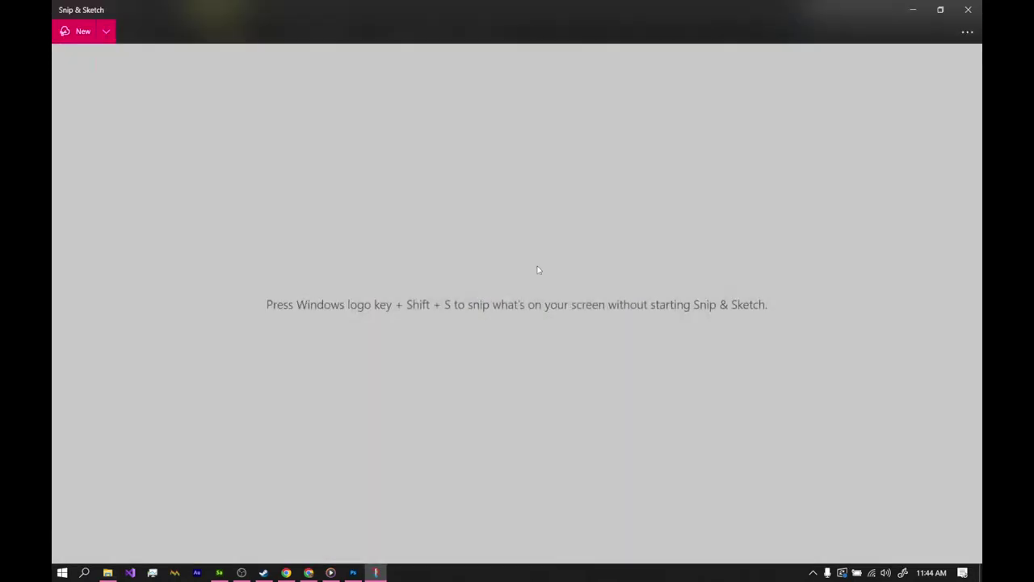
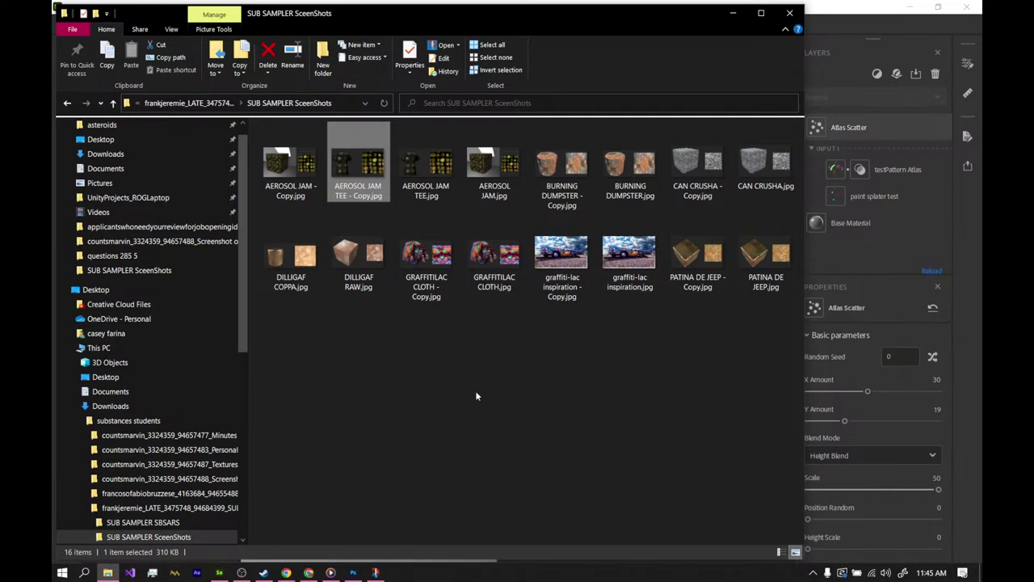
# Step: Reveal Sampler and open its Share panel, then bring the Atlas Creator docs browser forward
pyautogui.click(732, 15)
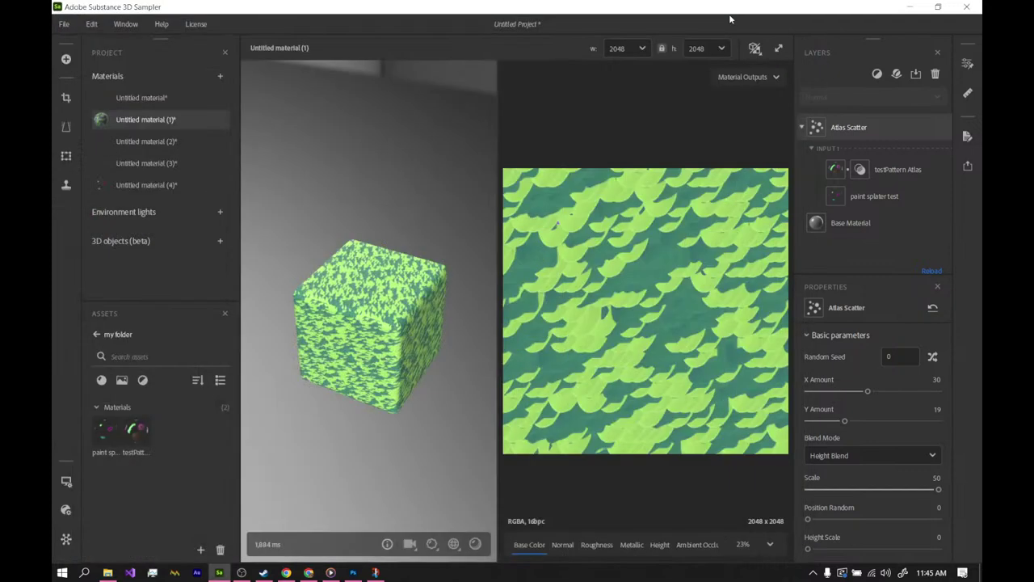
pyautogui.click(968, 166)
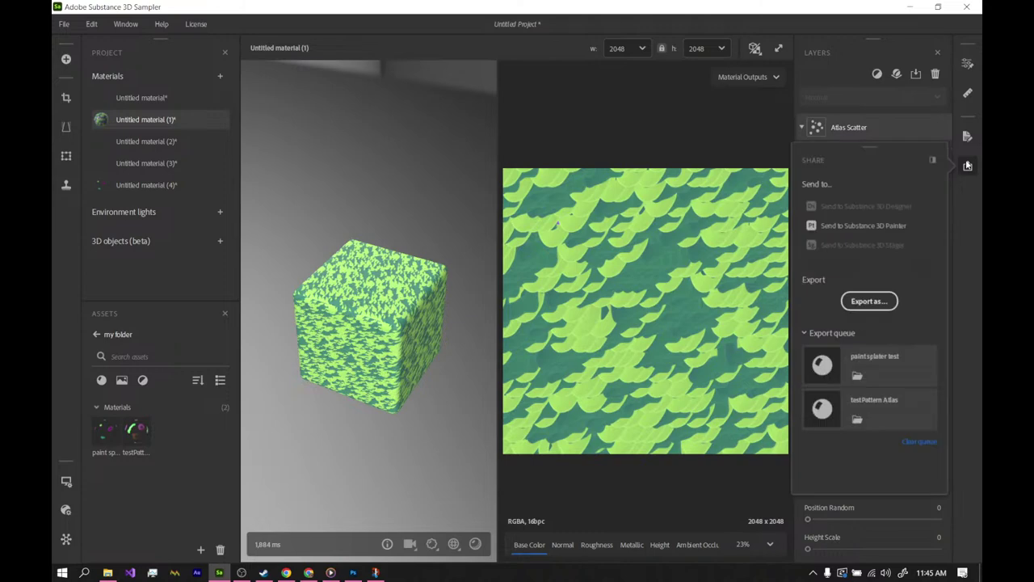
pyautogui.click(309, 573)
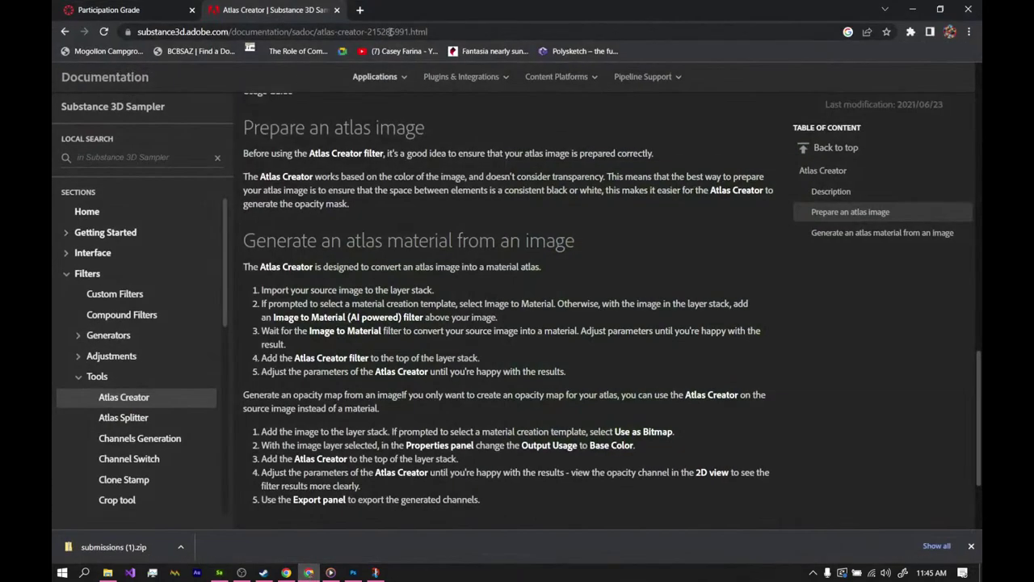
# Step: Search 'soubstance shar' in a new Chrome tab, then minimize Chrome to return to Sampler
pyautogui.hotkey('ctrl', 't')
pyautogui.write('soub')
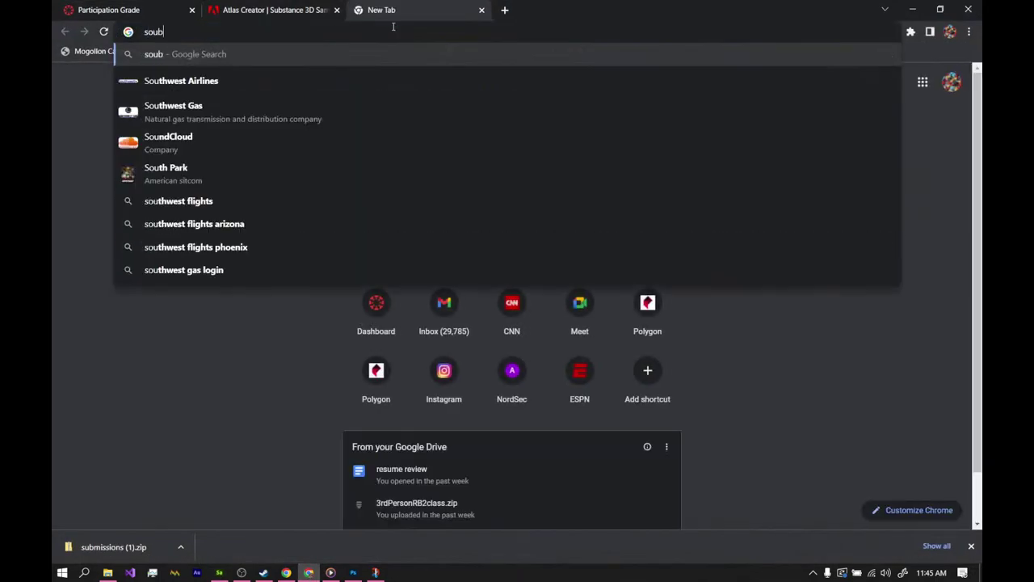
pyautogui.write('stance')
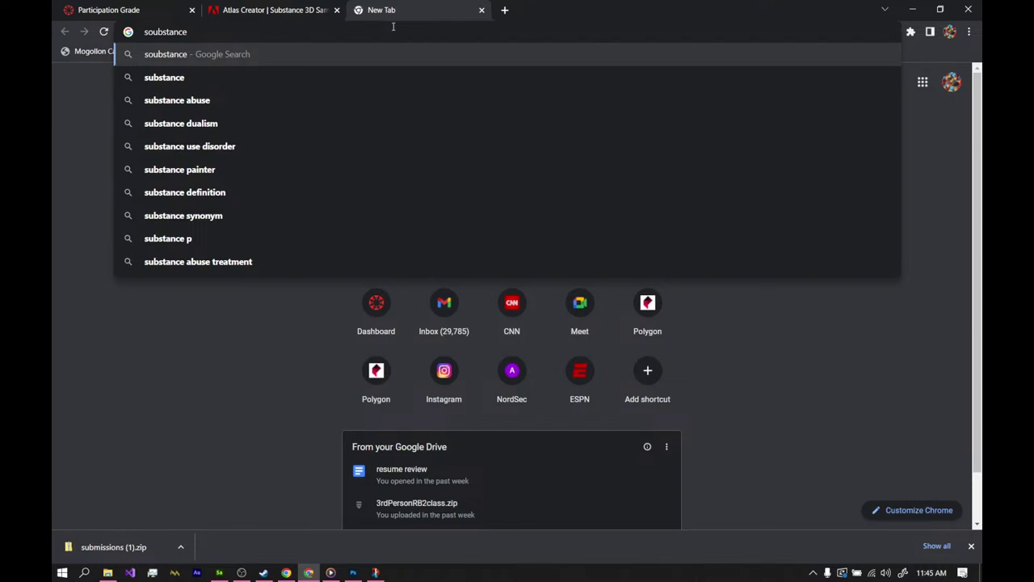
pyautogui.write(' shar')
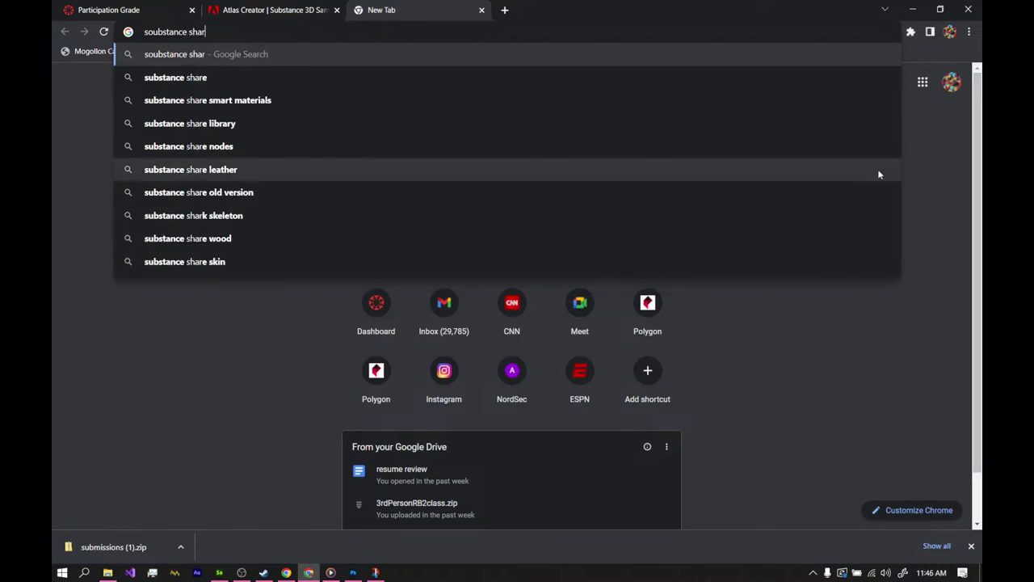
pyautogui.click(913, 9)
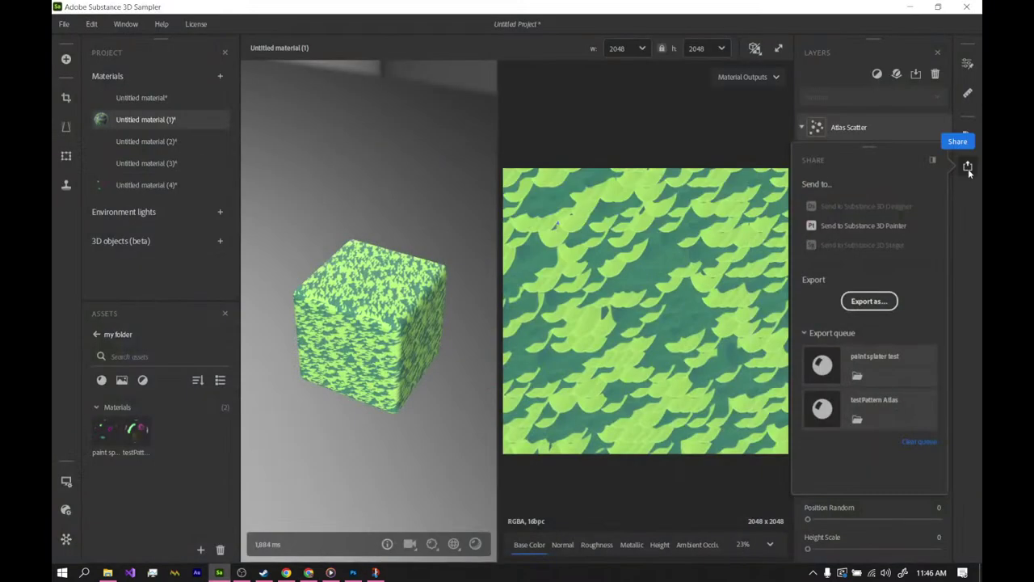
# Step: Switch the Assets panel to All Libraries and scroll through the materials and filters
pyautogui.click(99, 333)
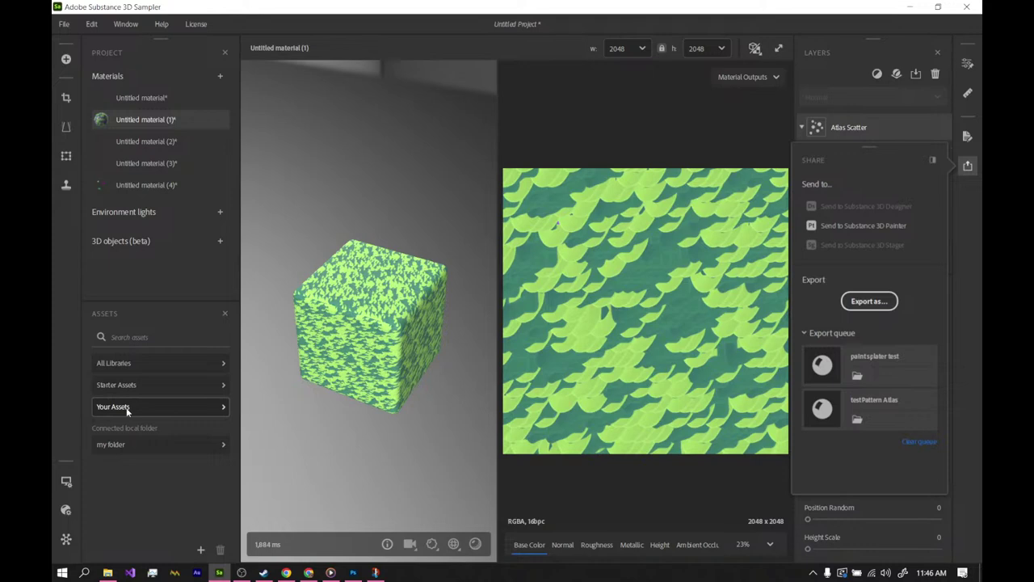
pyautogui.click(133, 363)
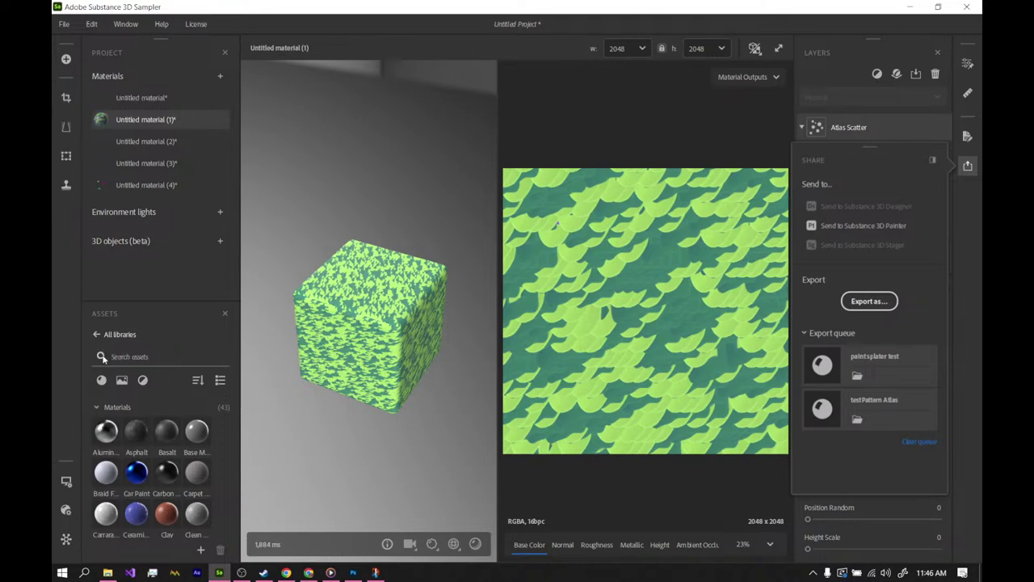
pyautogui.moveTo(145, 452)
pyautogui.scroll(-5, 152, 457)
pyautogui.scroll(-10, 137, 468)
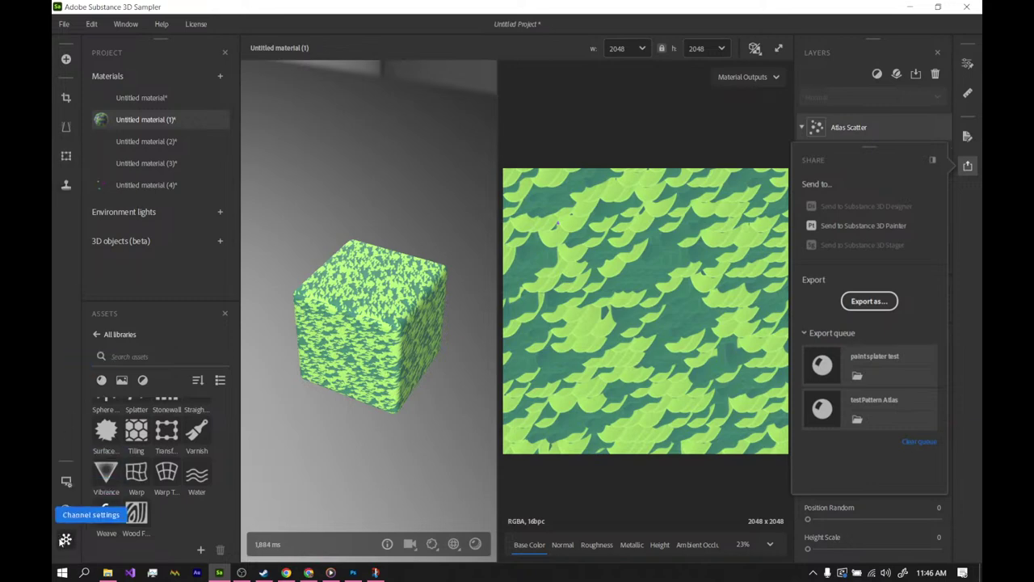
pyautogui.scroll(10, 167, 412)
pyautogui.scroll(-6, 164, 440)
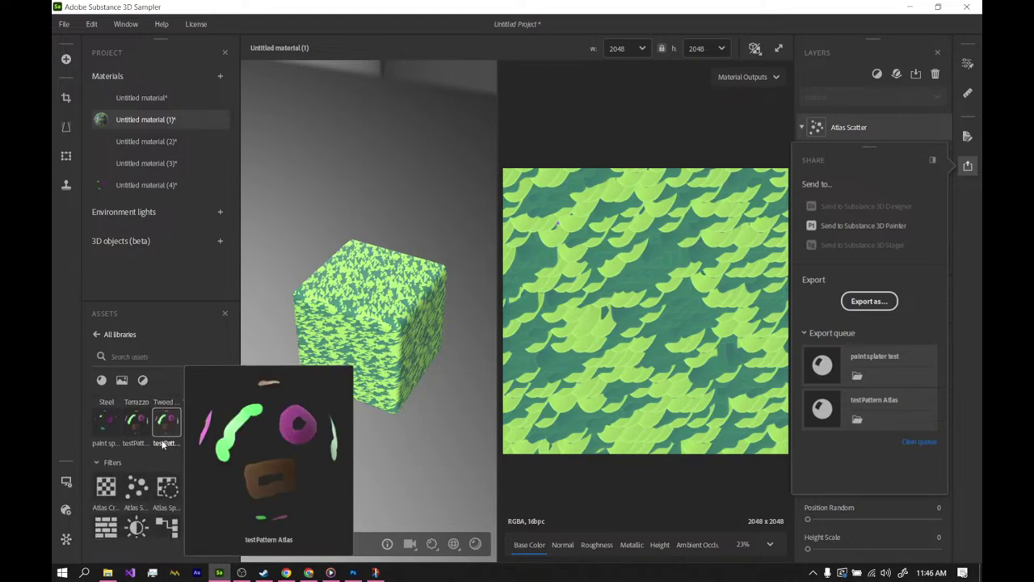
pyautogui.scroll(-6, 148, 486)
pyautogui.scroll(-5, 133, 497)
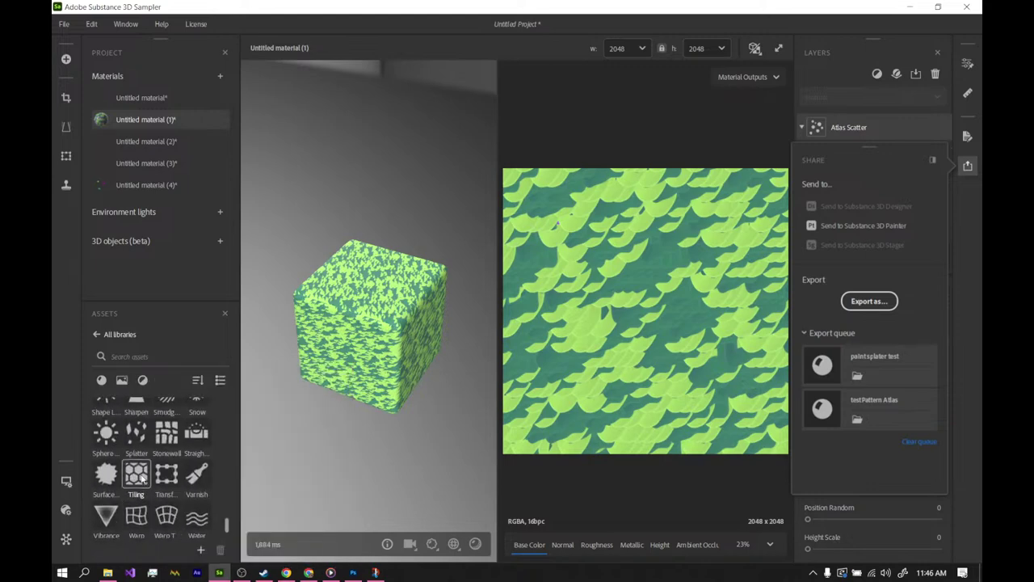
pyautogui.scroll(6, 141, 478)
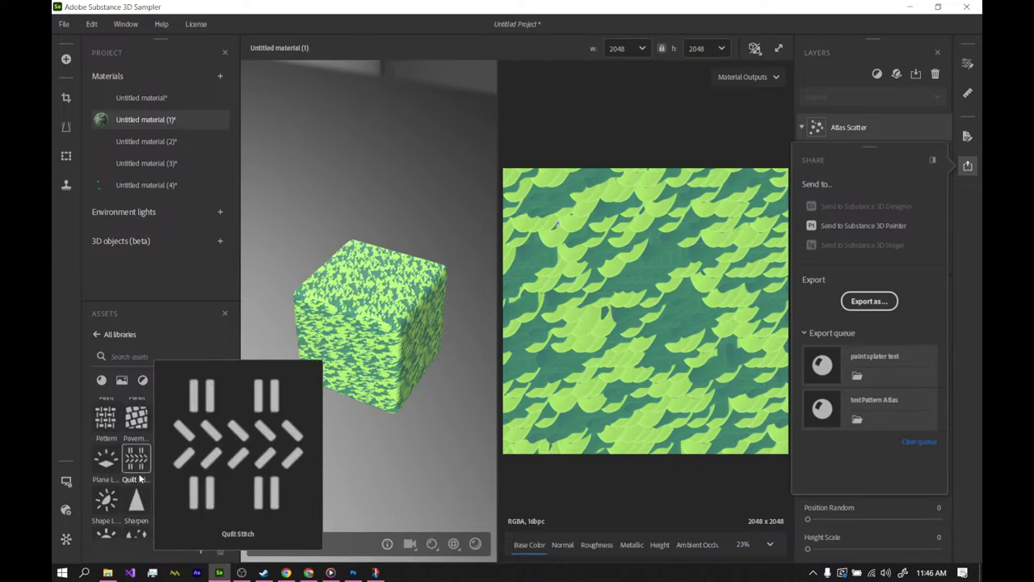
# Step: Return to the library list, reopen All Libraries, and scroll further down the assets
pyautogui.click(99, 333)
pyautogui.click(132, 361)
pyautogui.scroll(-15, 149, 514)
pyautogui.scroll(-6, 149, 513)
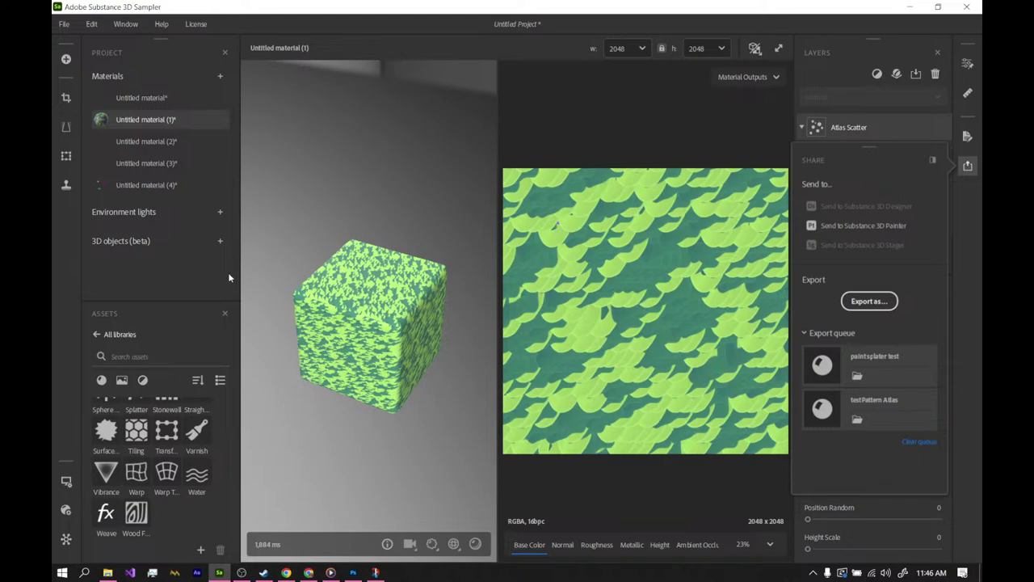
# Step: Orbit to a head-on view and zoom in to inspect the leaf-covered cube closely
pyautogui.moveTo(371, 303)
pyautogui.mouseDown()
pyautogui.moveTo(307, 284)
pyautogui.moveTo(395, 341)
pyautogui.mouseUp()
pyautogui.scroll(5, 319, 291)
pyautogui.scroll(-5, 342, 297)
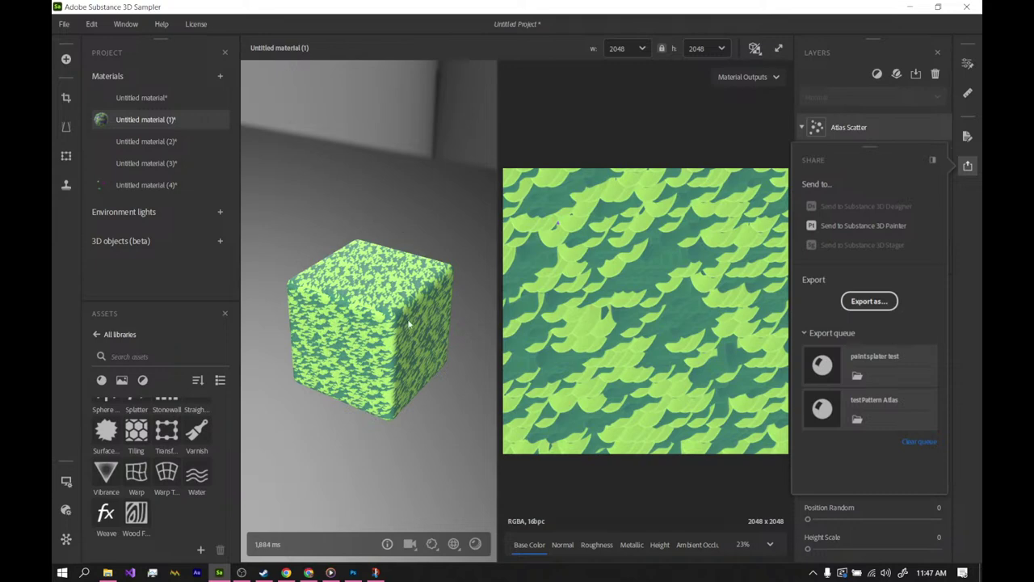
pyautogui.scroll(5, 428, 336)
pyautogui.scroll(5, 424, 356)
pyautogui.scroll(-5, 428, 348)
pyautogui.scroll(5, 432, 343)
pyautogui.scroll(-2, 437, 337)
pyautogui.scroll(-3, 438, 338)
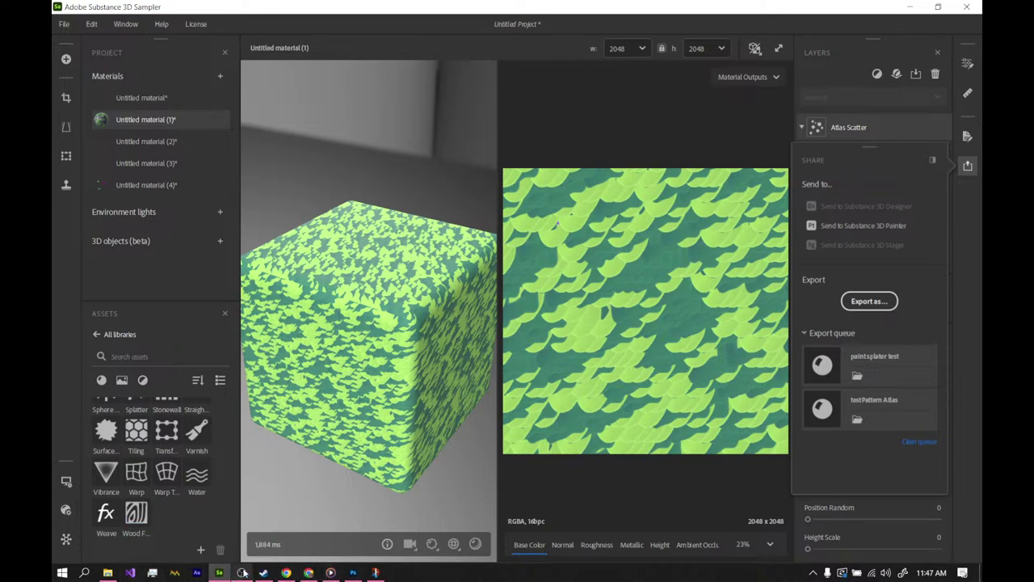
pyautogui.click(241, 572)
# Step: Cancel stopping the OBS stream so it stays live, then minimize OBS and Sampler to show Photoshop
pyautogui.click(576, 400)
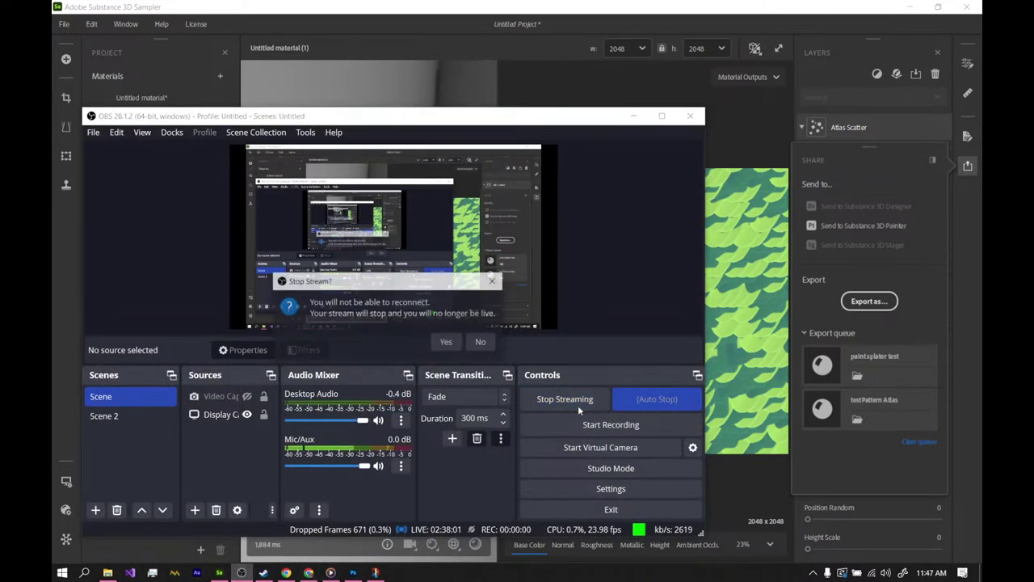
pyautogui.click(477, 342)
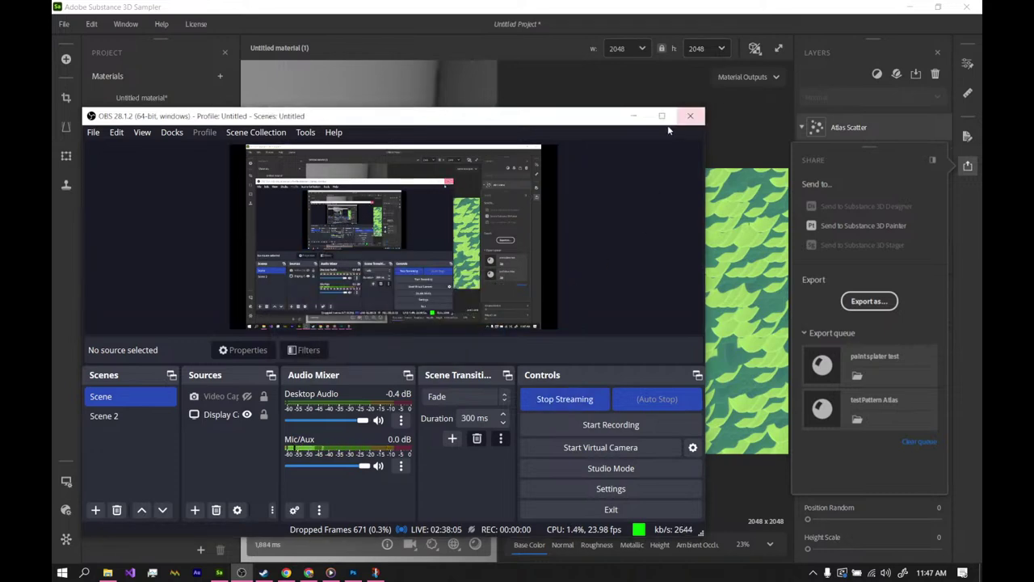
pyautogui.click(635, 116)
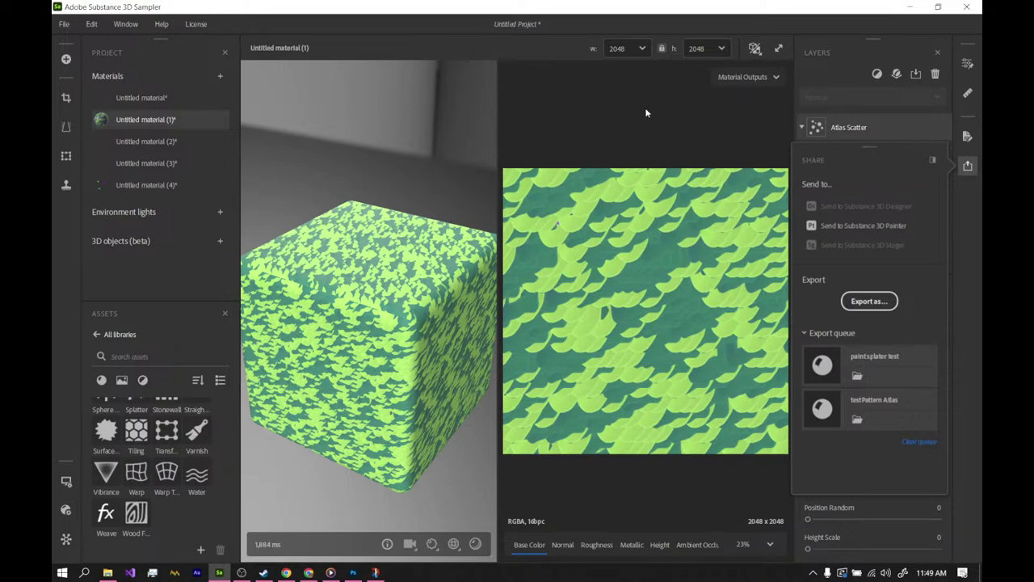
pyautogui.click(912, 6)
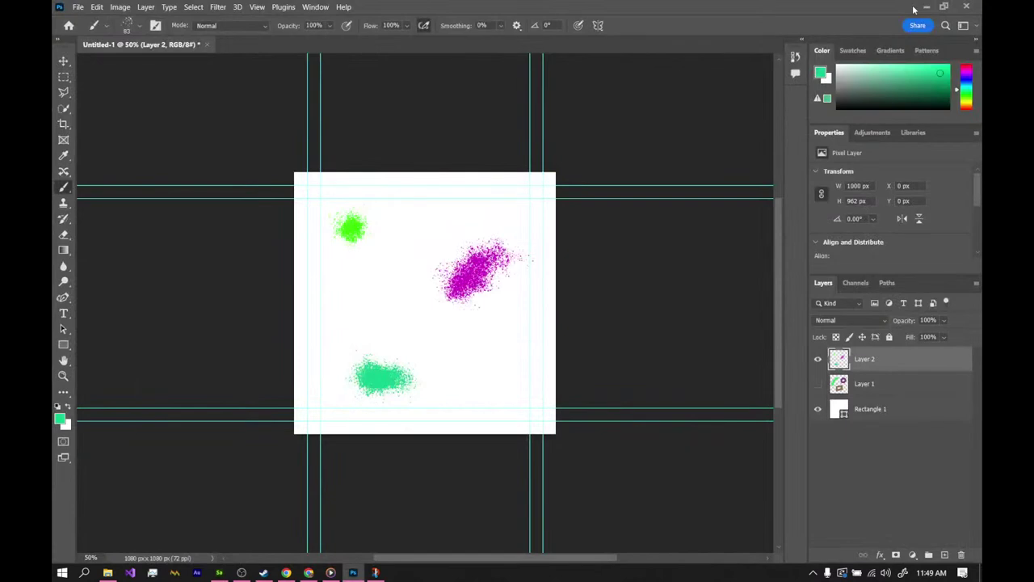